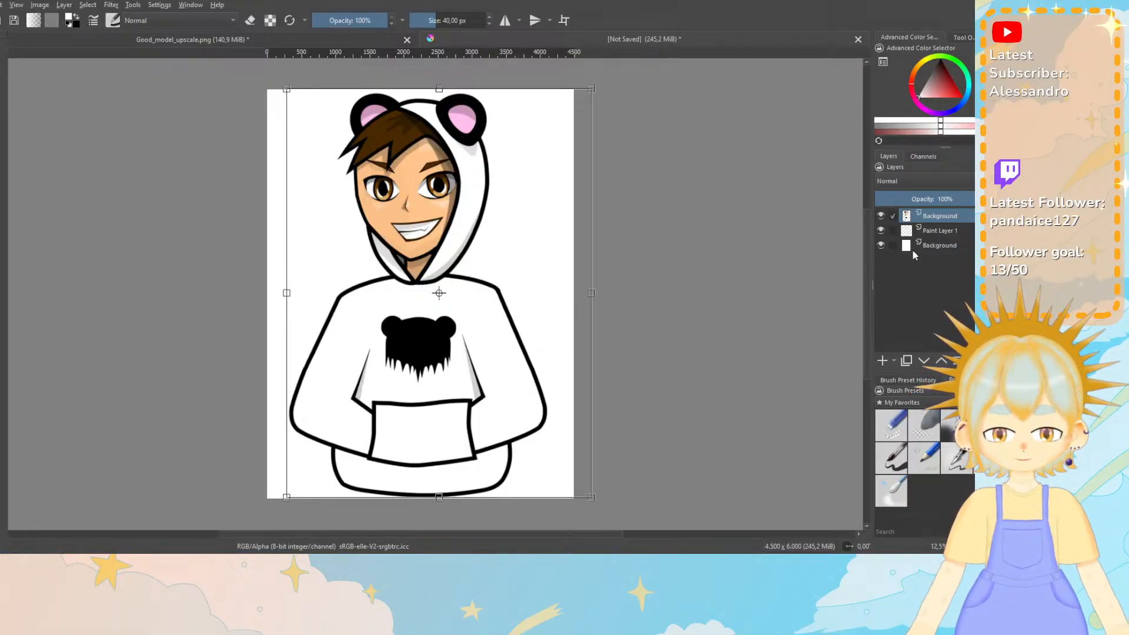
Apply the pending transform to the character's Background layer and toggle its visibility off and back on.
click(938, 233)
click(934, 217)
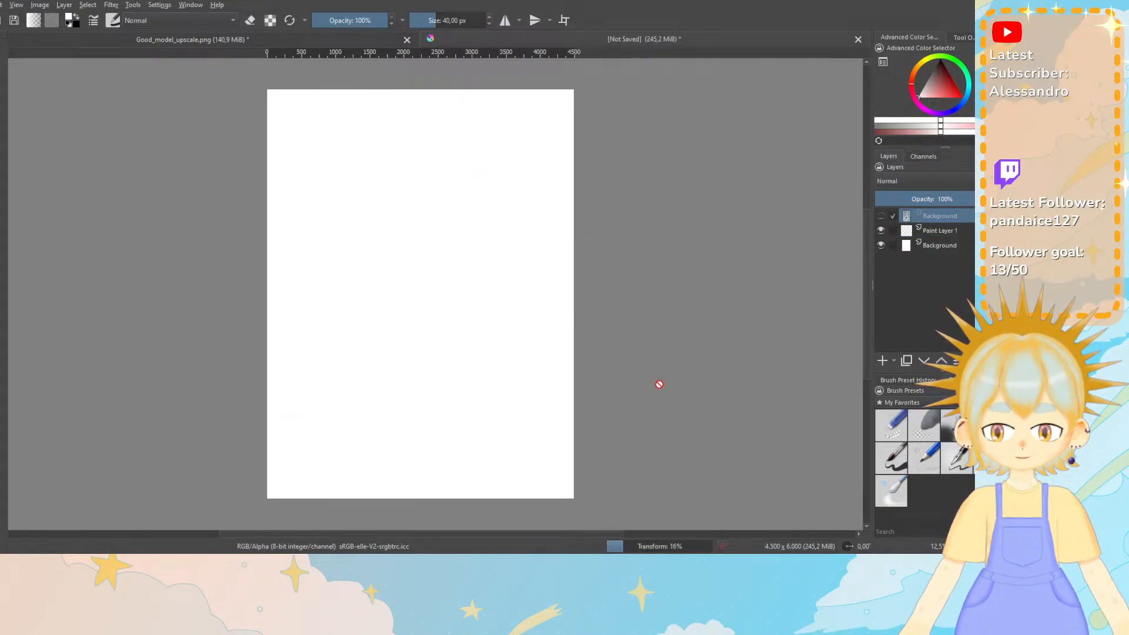
click(881, 218)
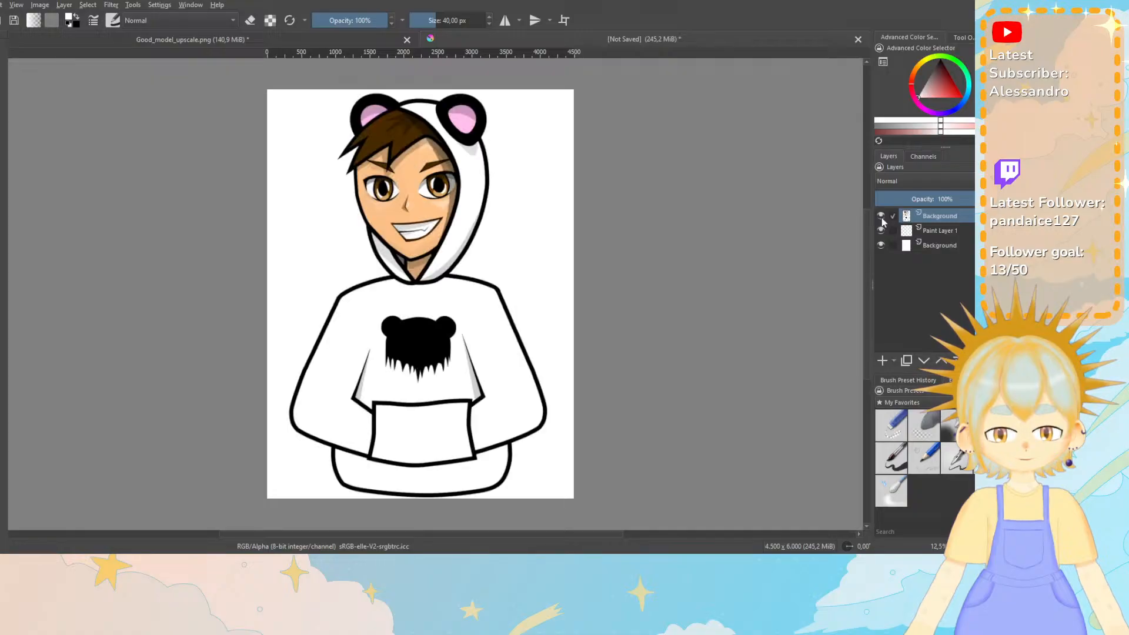
click(882, 217)
click(881, 218)
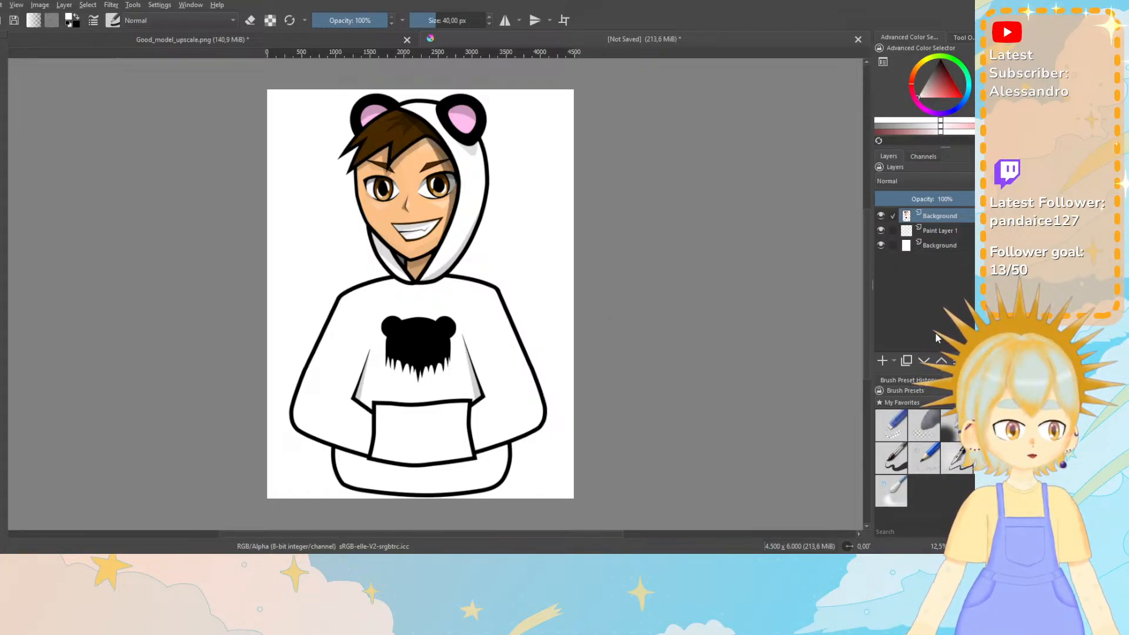
Delete the empty Paint Layer 1 and select the character's Background layer.
click(932, 230)
click(998, 361)
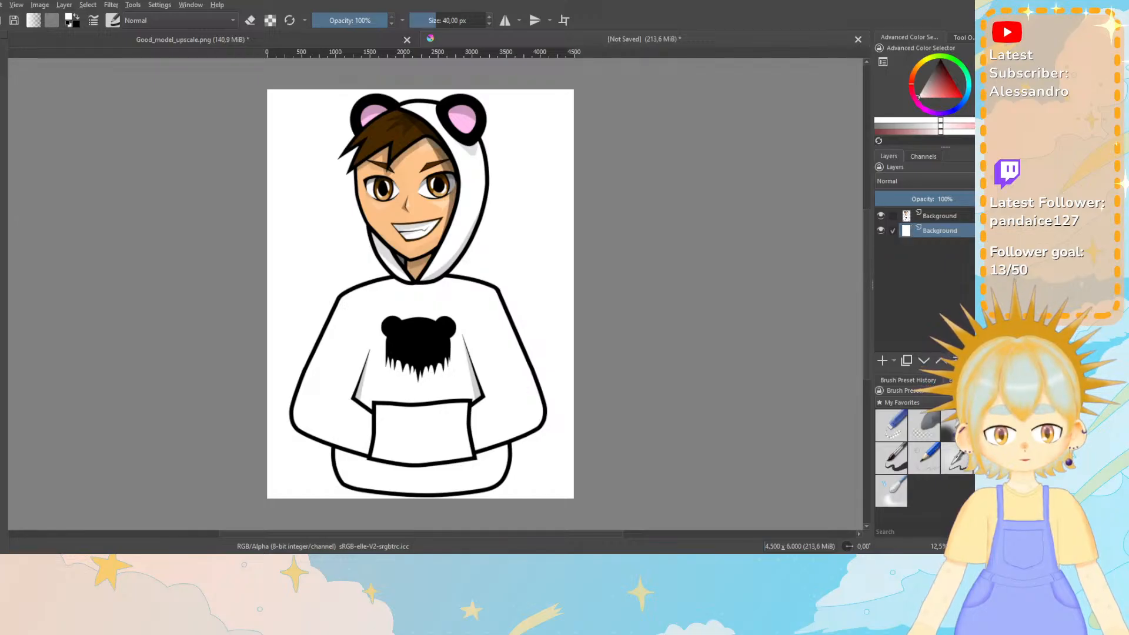
click(939, 216)
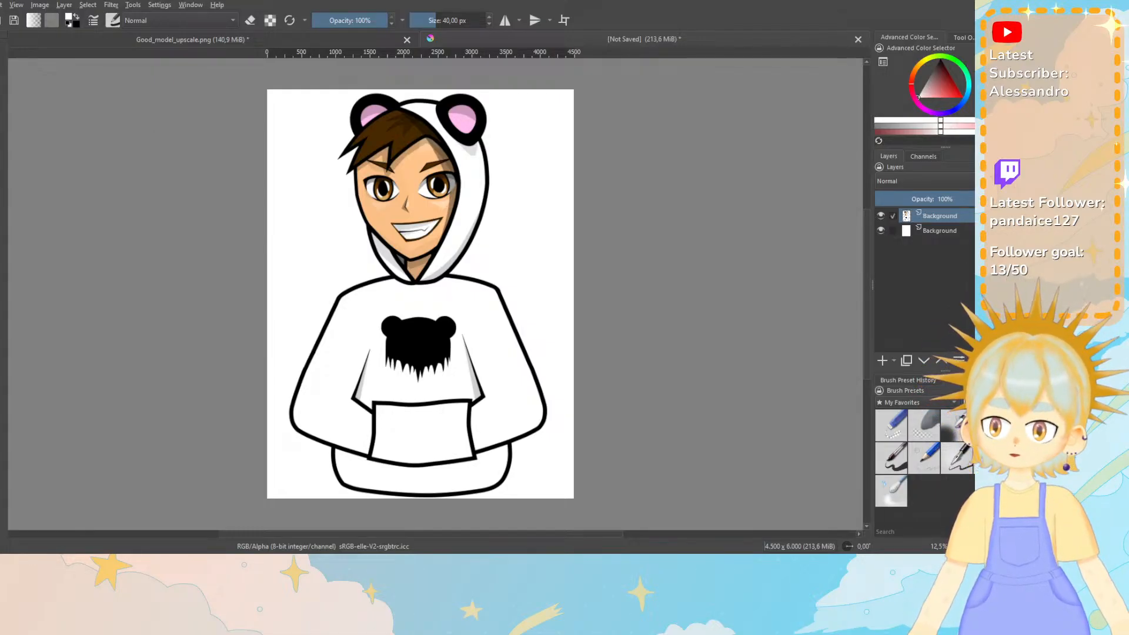
Open the image export dialog, examine the available file formats, and cancel without exporting.
key(alt+f)
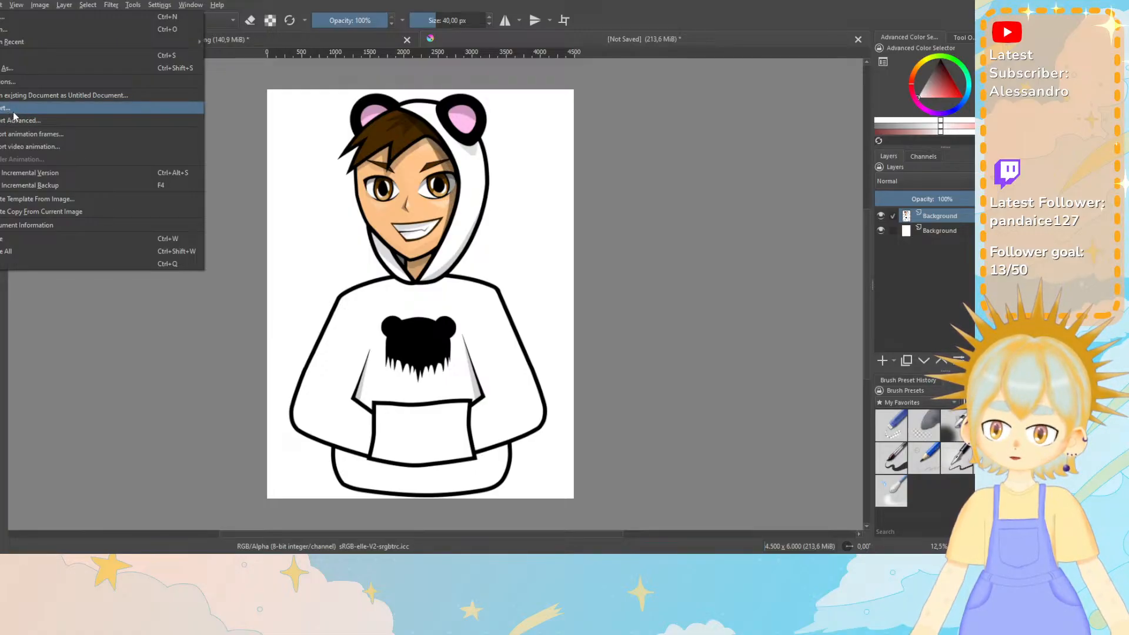
click(41, 112)
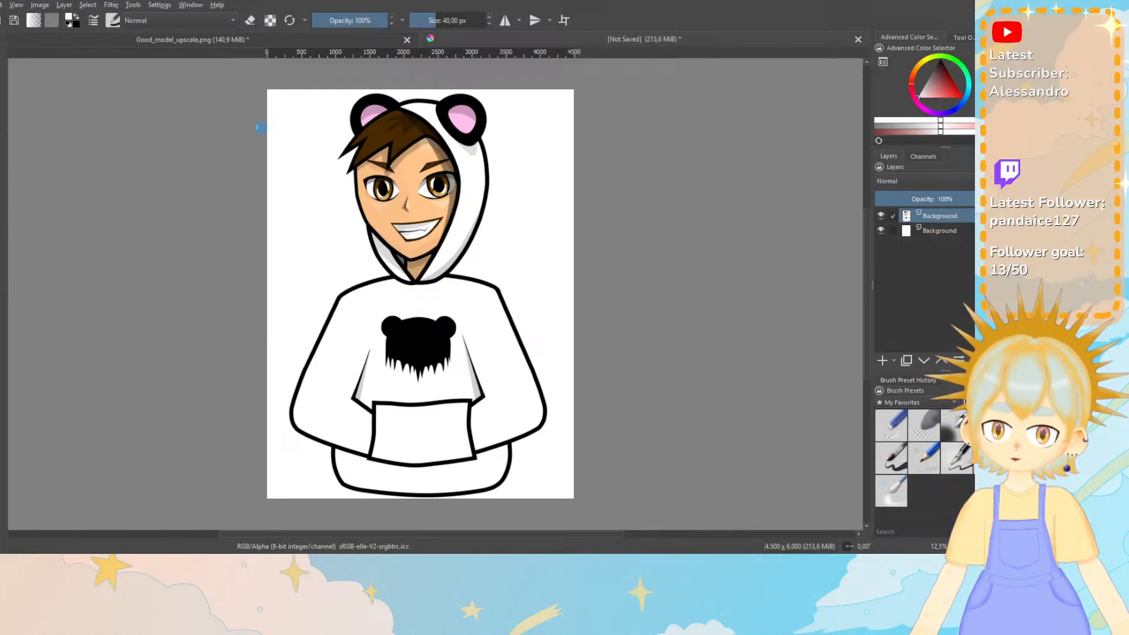
mouse_move(213, 8)
mouse_down()
mouse_move(130, 17)
mouse_move(213, 16)
mouse_up()
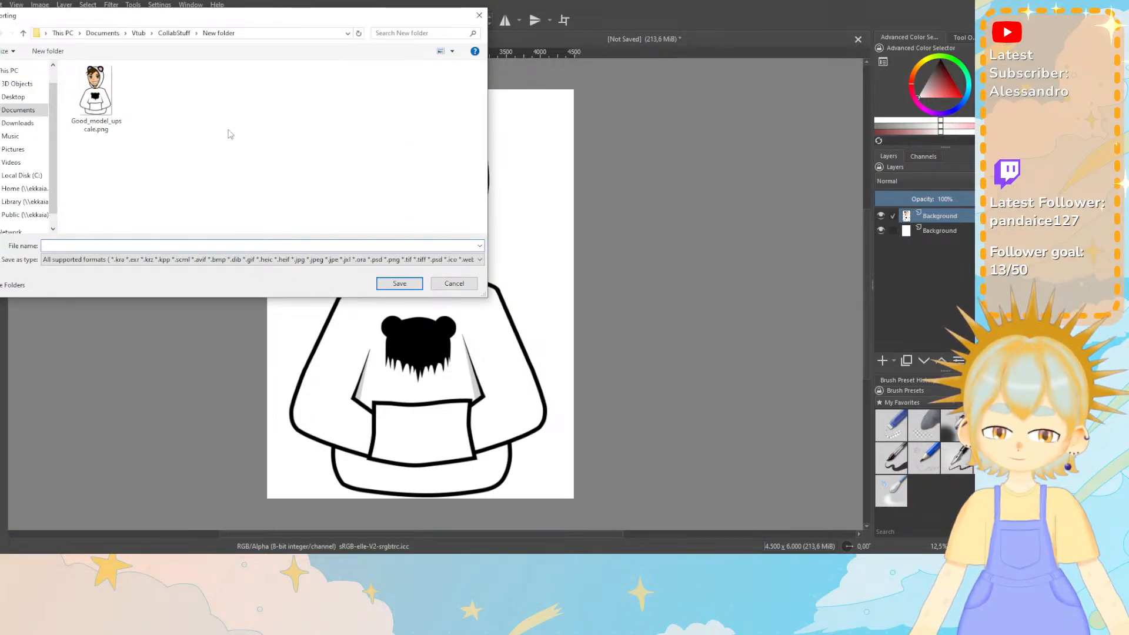
click(89, 259)
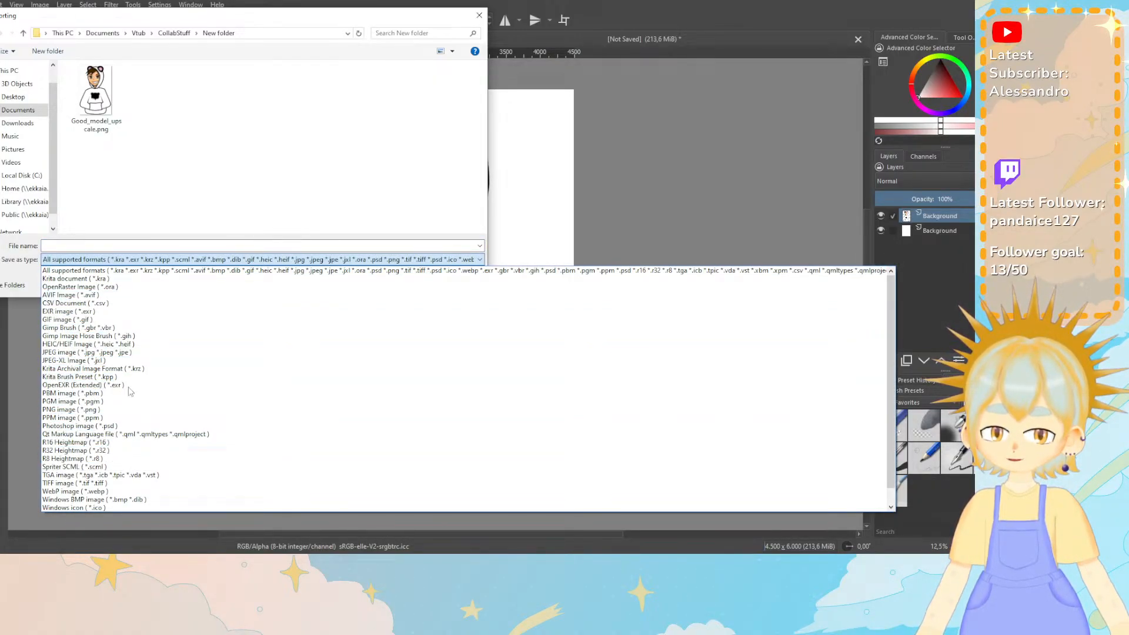
click(254, 156)
click(444, 284)
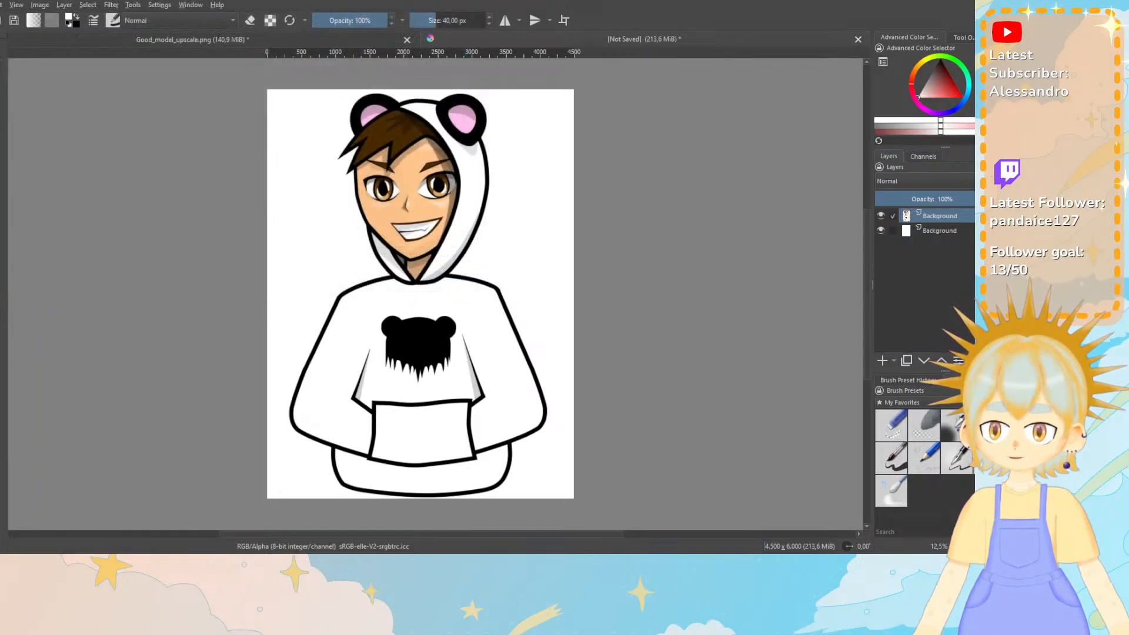
click(0, 5)
click(52, 108)
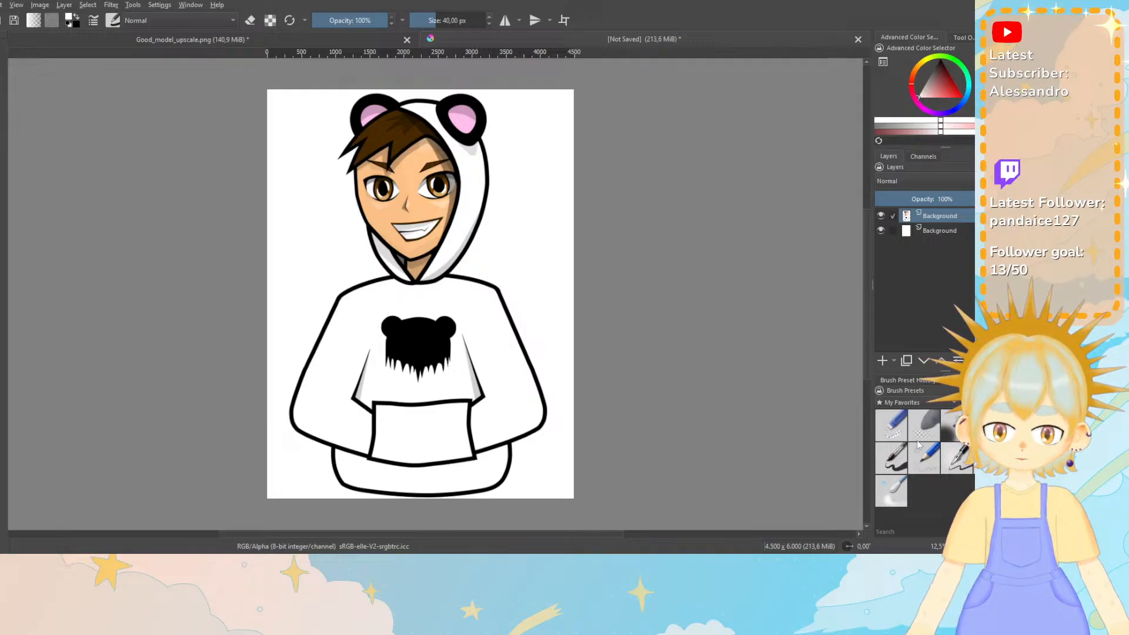
Turn on horizontal mirroring, move the vertical mirror line to the canvas centre, and lock the line.
click(505, 20)
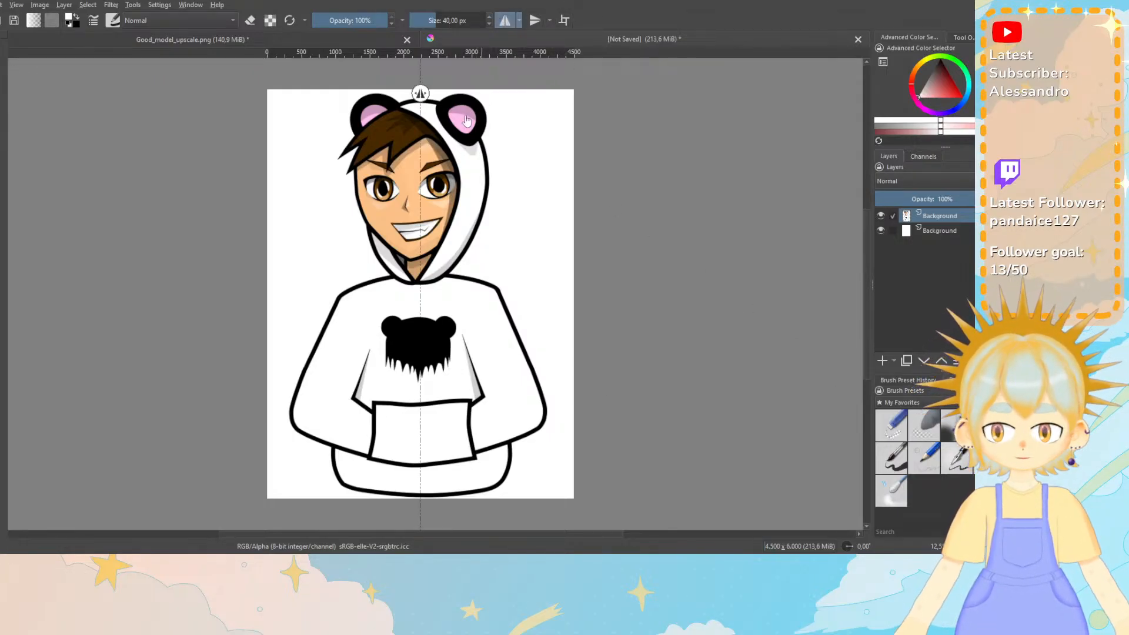
click(519, 20)
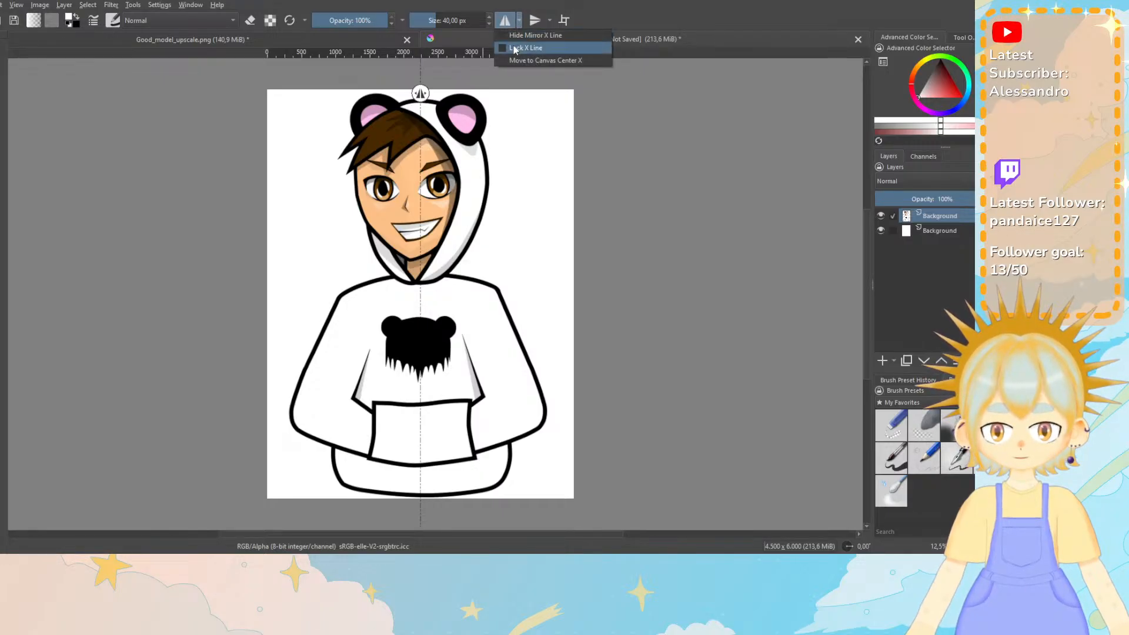
click(529, 60)
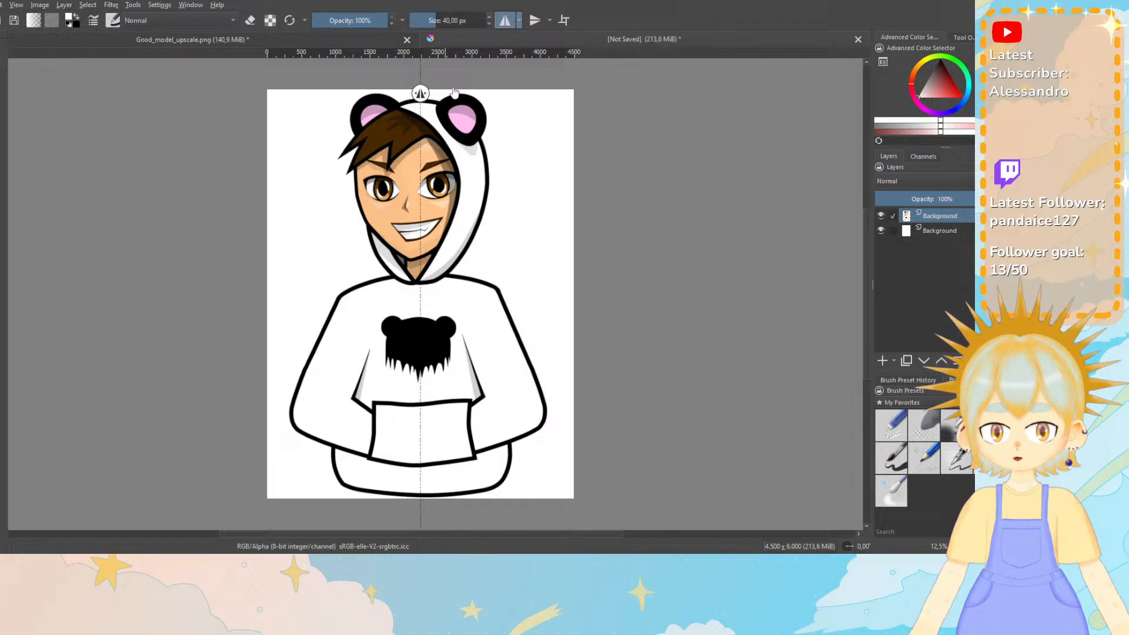
click(519, 21)
click(500, 58)
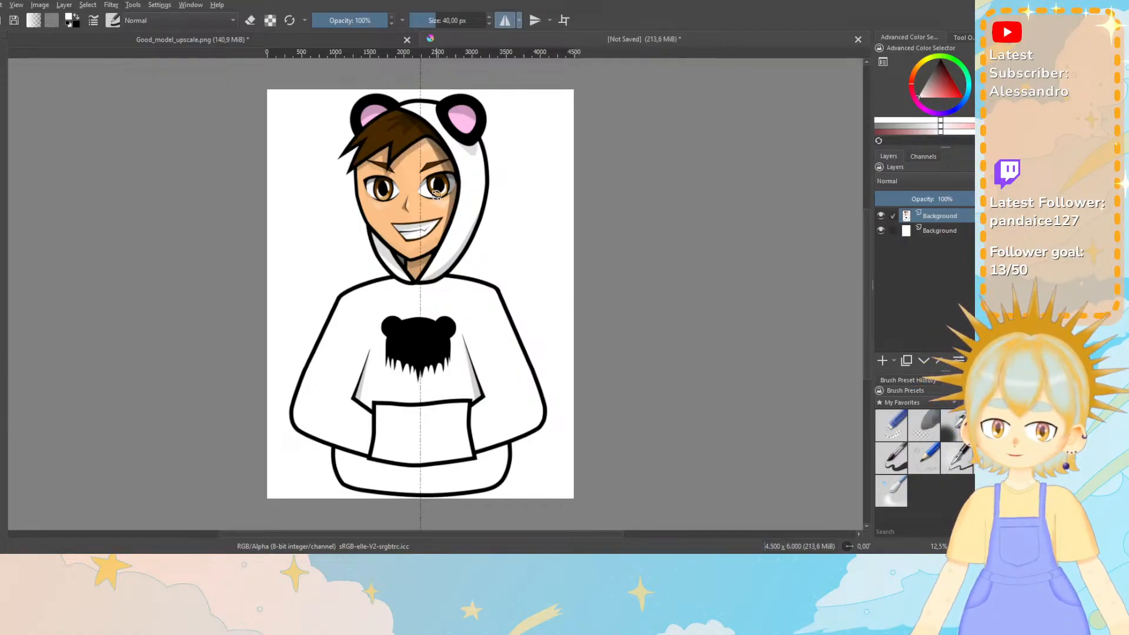
Transform the character layer to centre the figure about the mirror line, turn off horizontal mirroring, and apply the transform.
key(ctrl+t)
drag(448, 197, 460, 198)
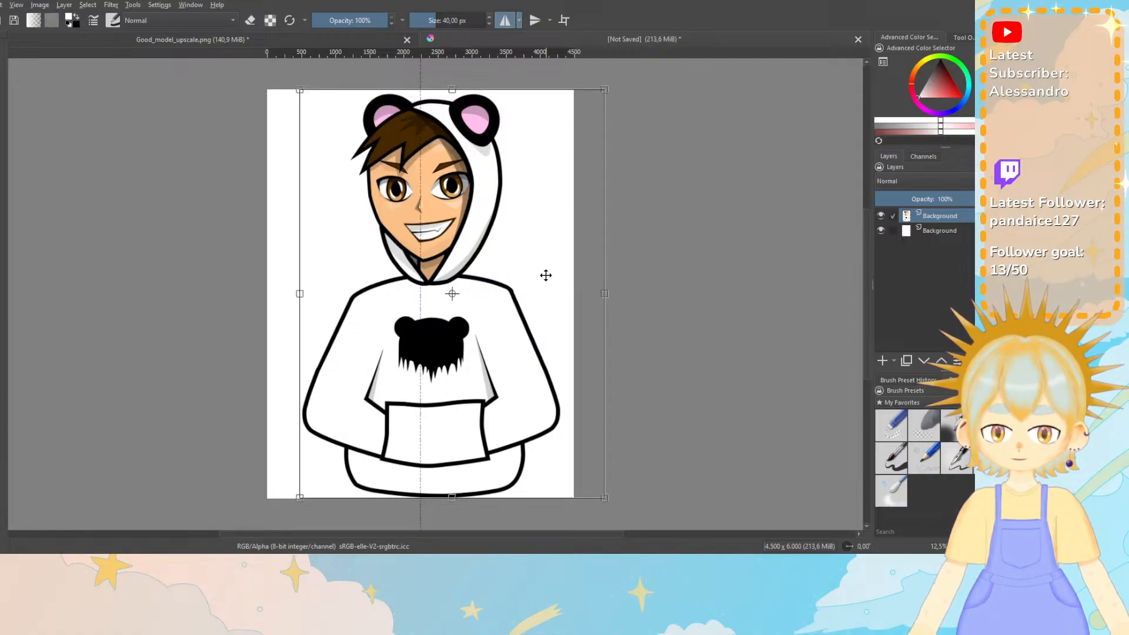
drag(546, 275, 530, 276)
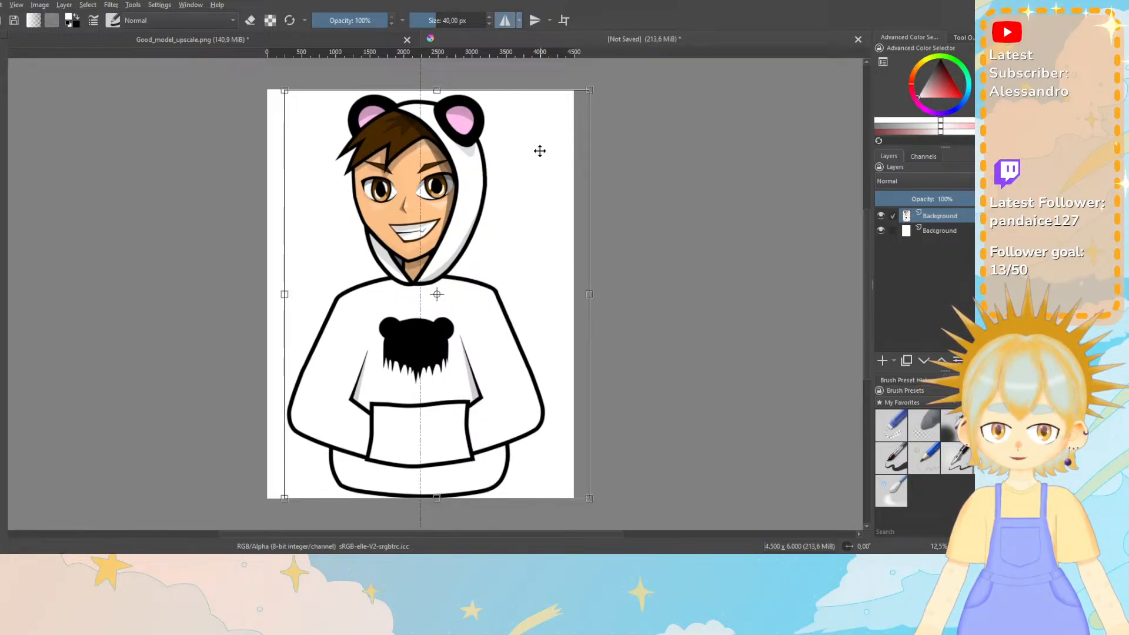
click(505, 20)
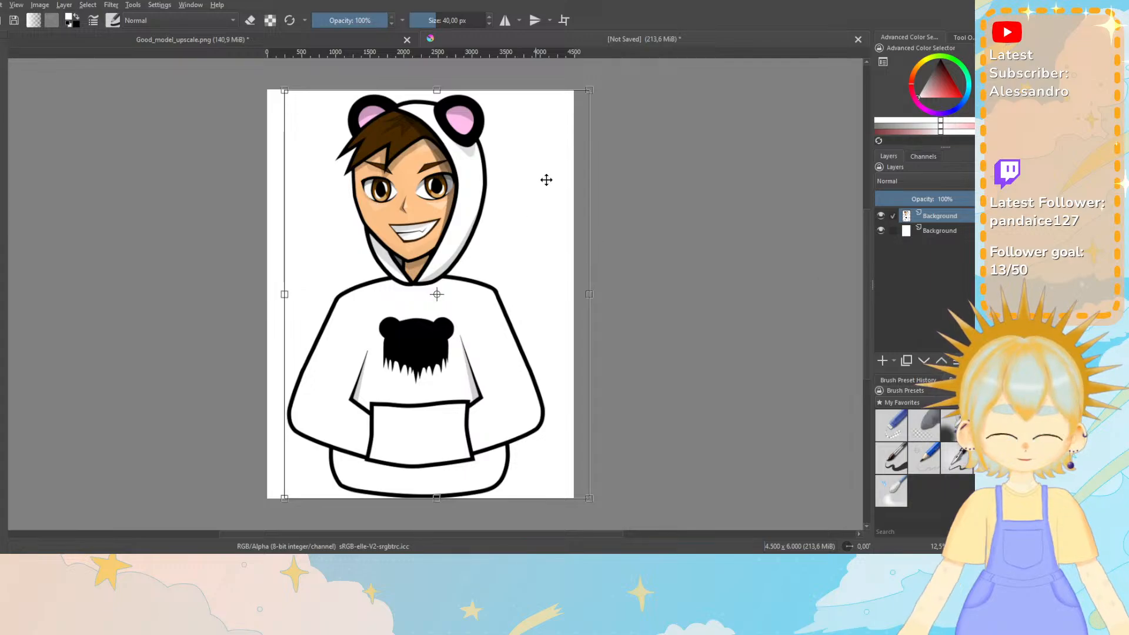
key(Return)
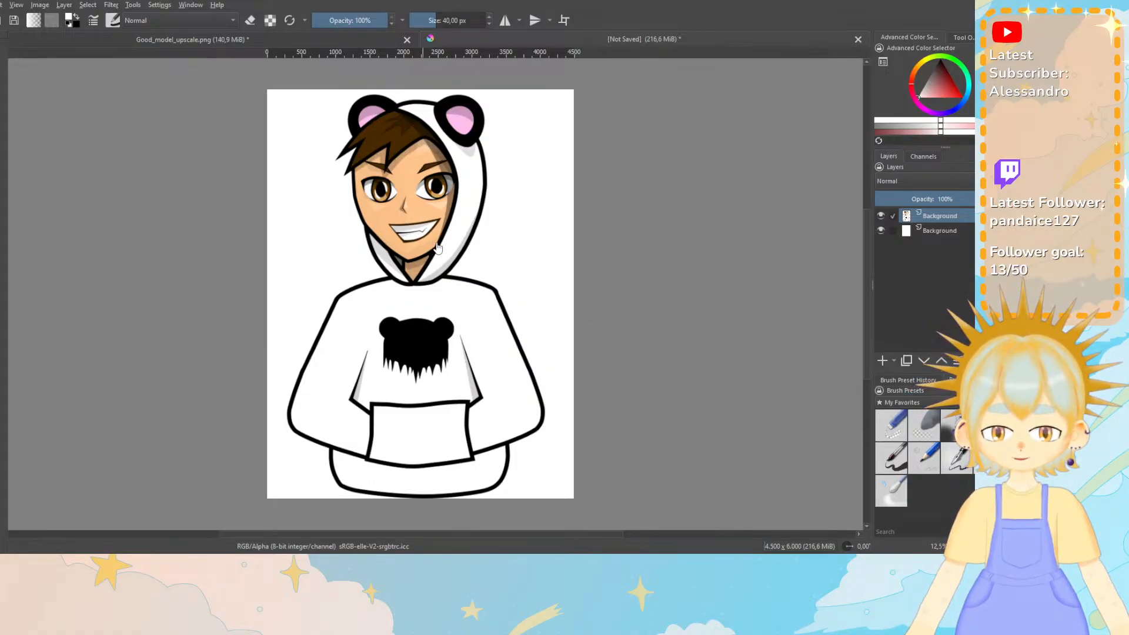
click(883, 360)
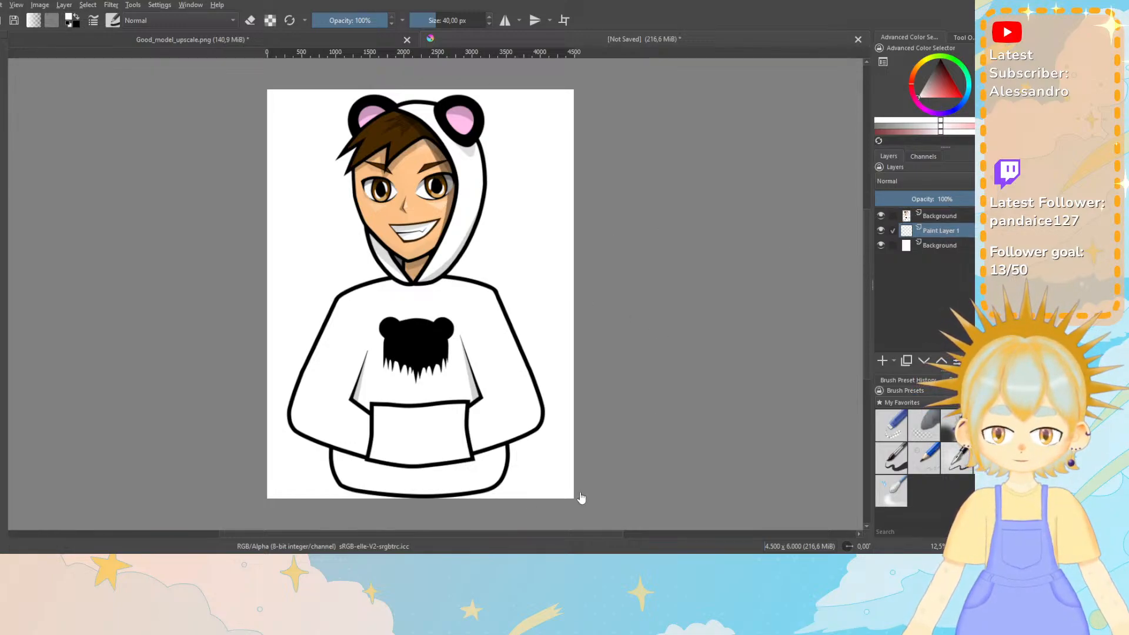
drag(411, 532, 405, 532)
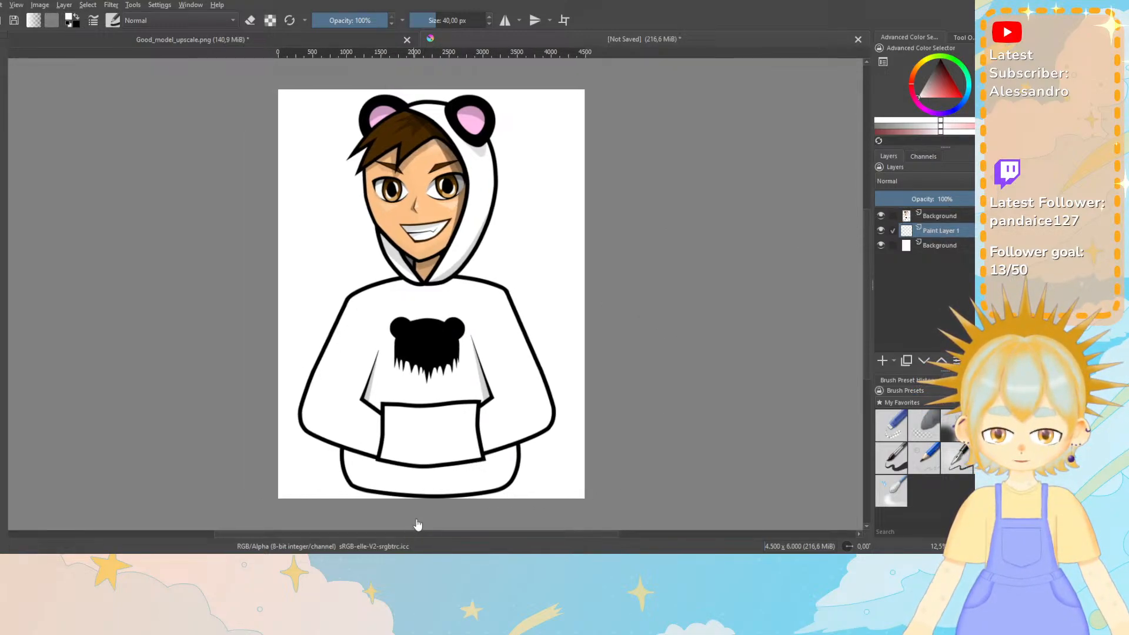
key(ctrl+plus)
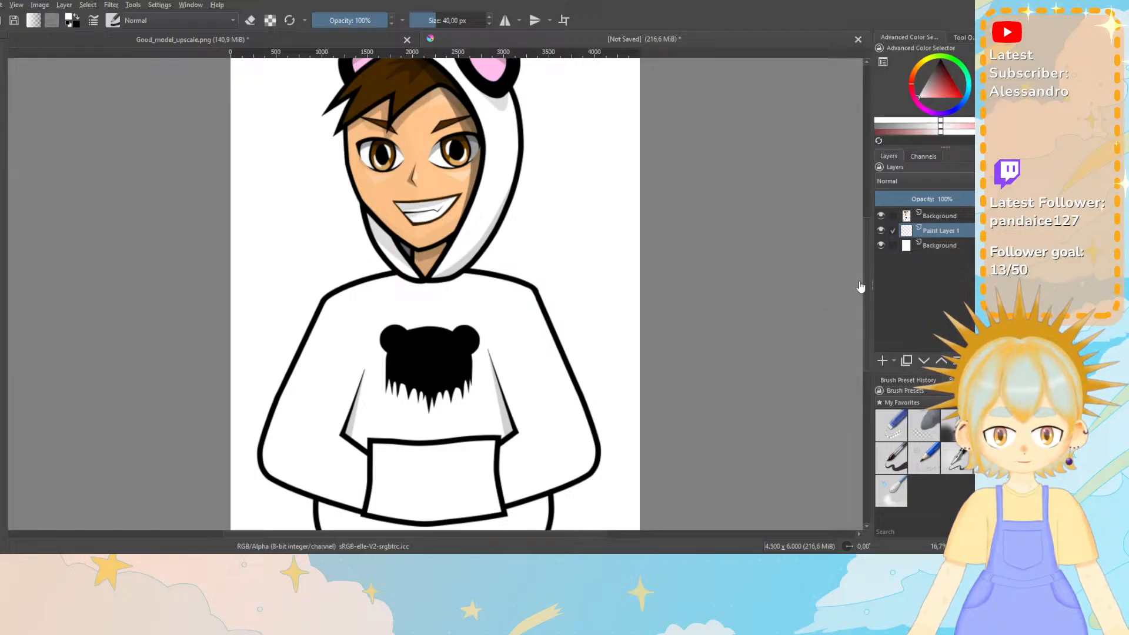
key(ctrl+minus)
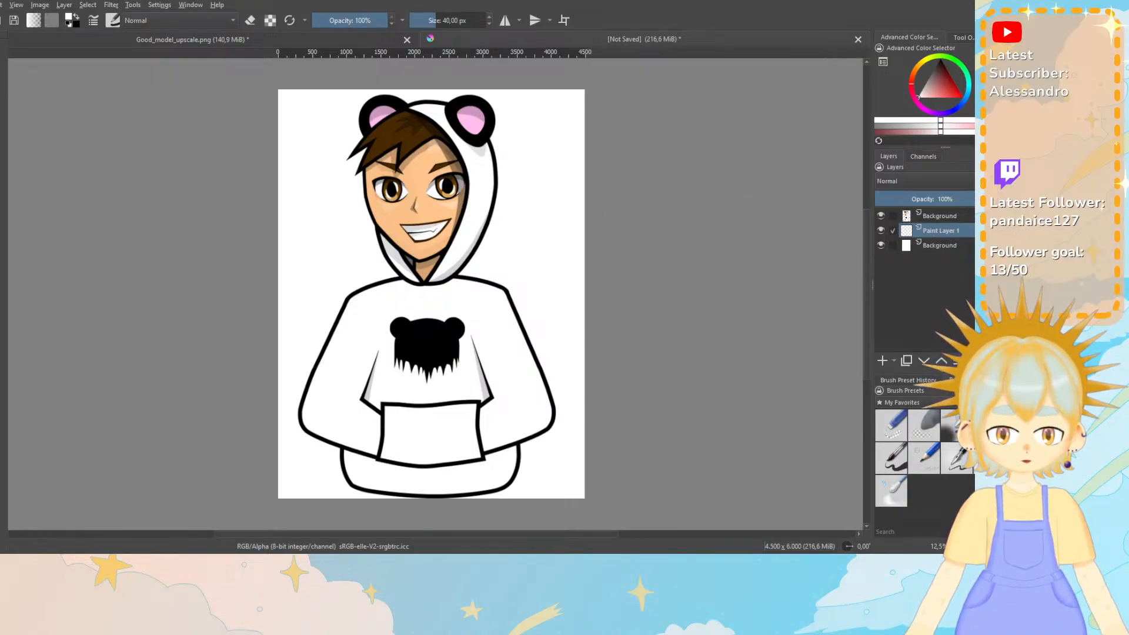
Duplicate the character's Background layer.
click(932, 218)
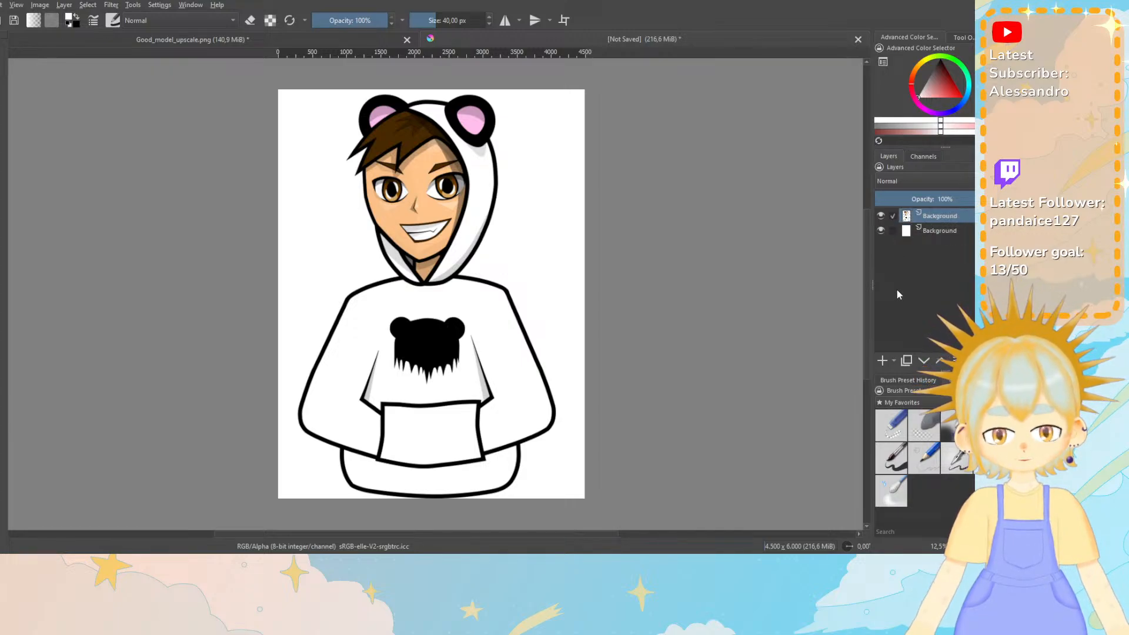
click(907, 360)
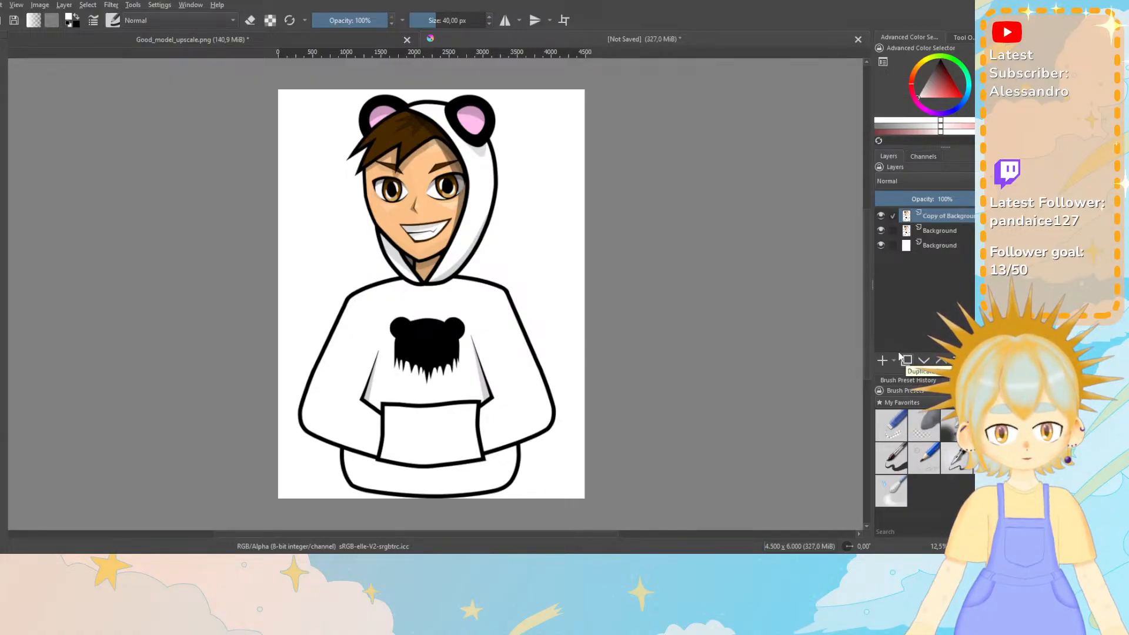
mouse_move(943, 216)
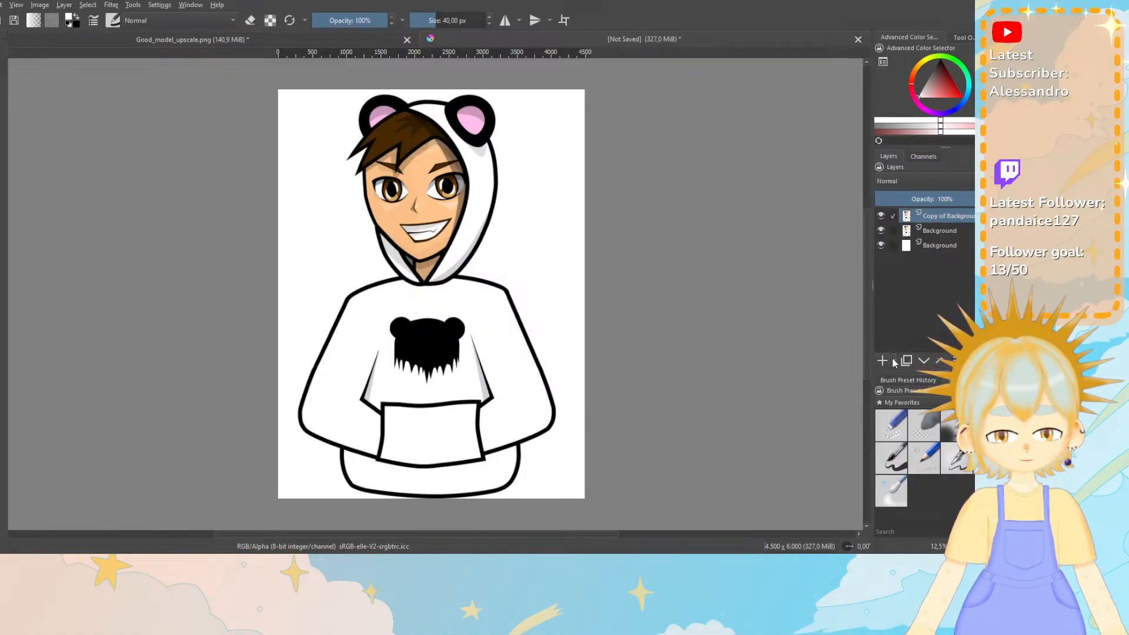
Add a group layer and rename it Original.
click(893, 360)
click(906, 397)
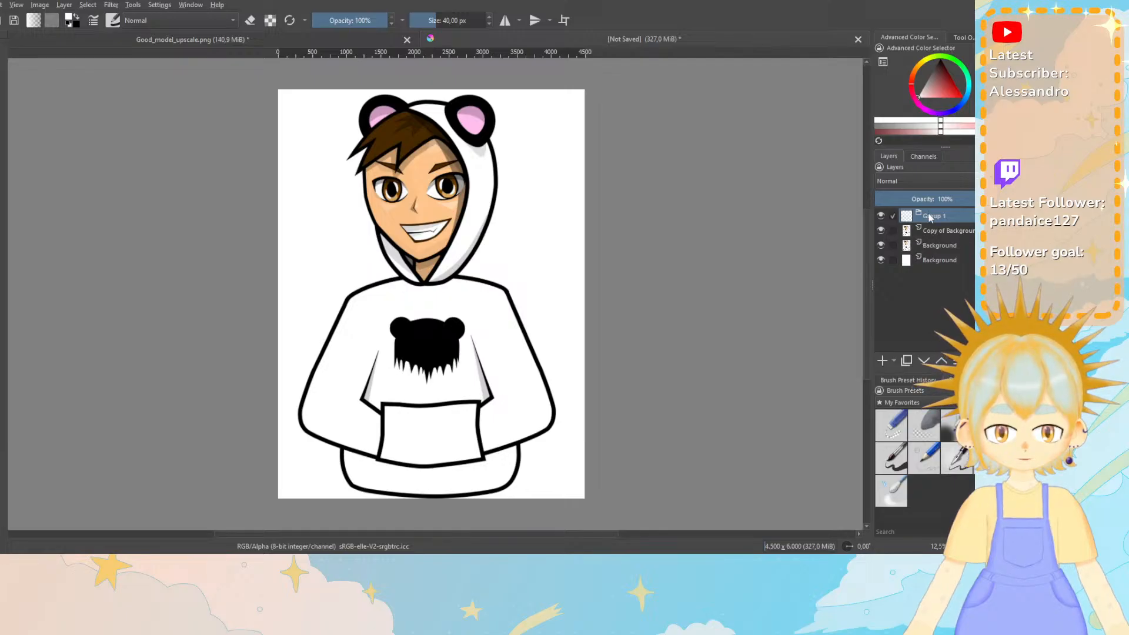
double_click(931, 216)
text(o)
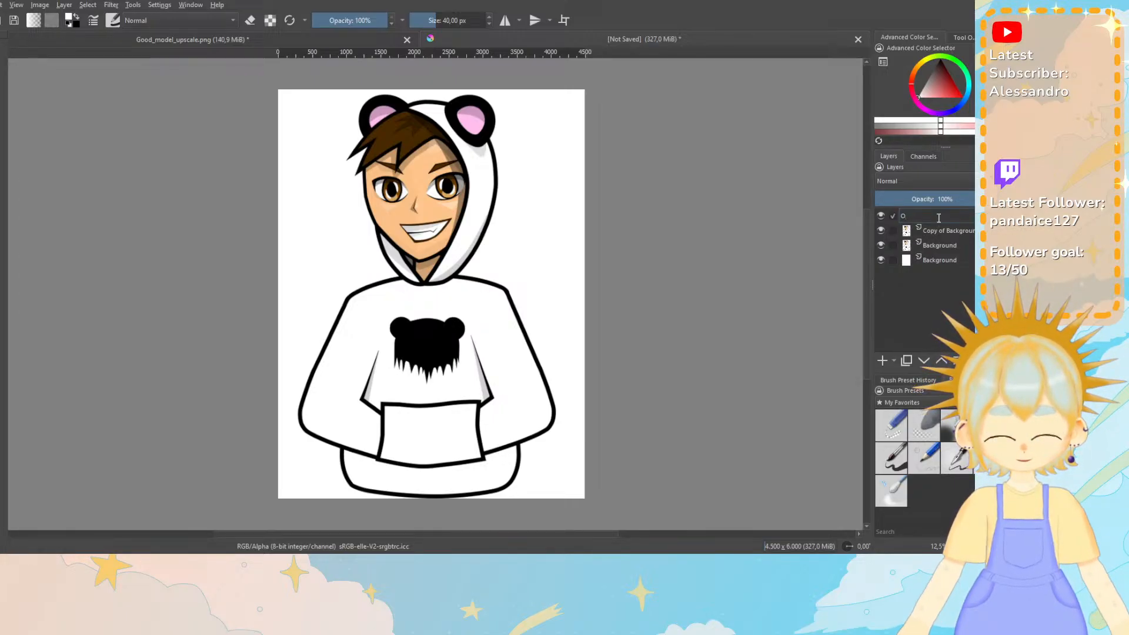
text(riginal)
key(Return)
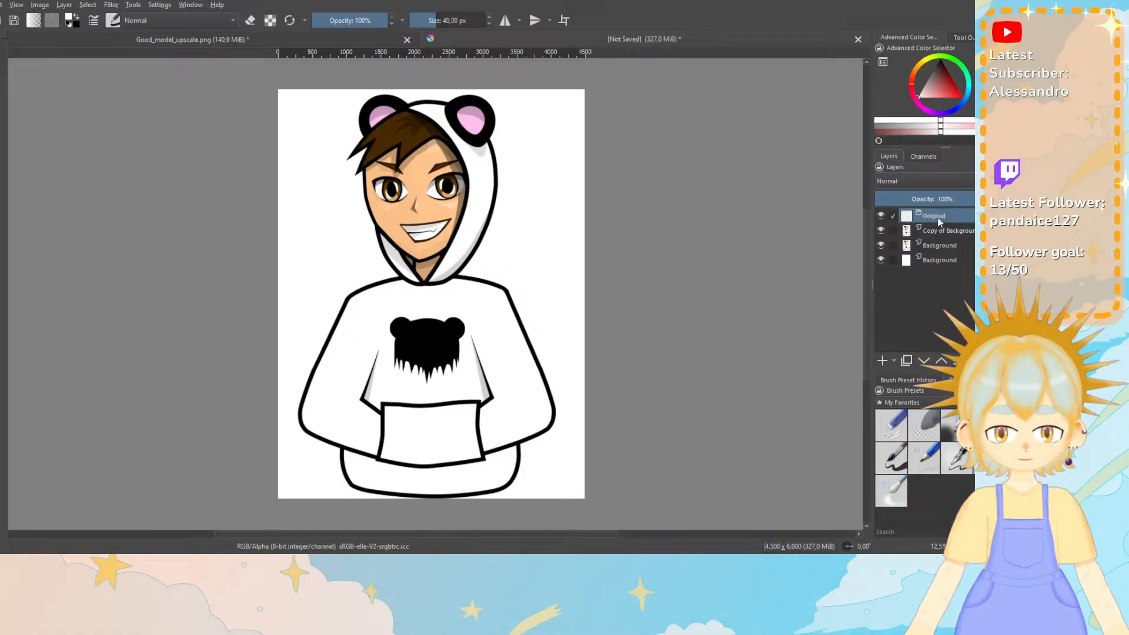
Move the character's Background layer into the Original group, collapse the group, and select the duplicated character layer.
mouse_move(945, 246)
mouse_down()
mouse_move(944, 218)
mouse_move(946, 245)
mouse_up()
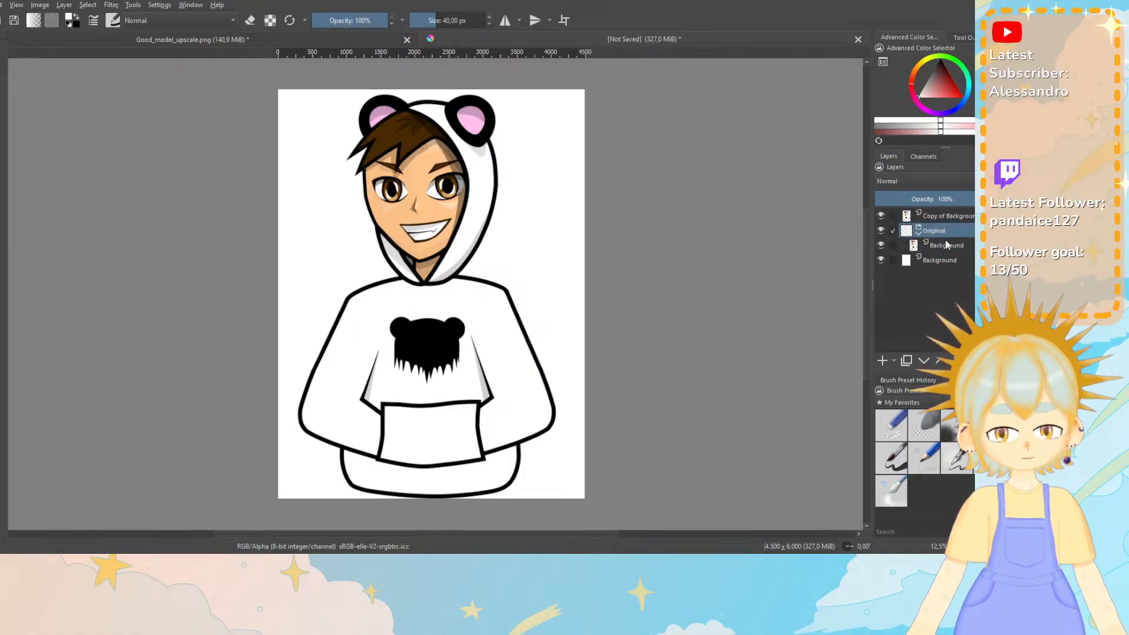
click(918, 233)
click(938, 216)
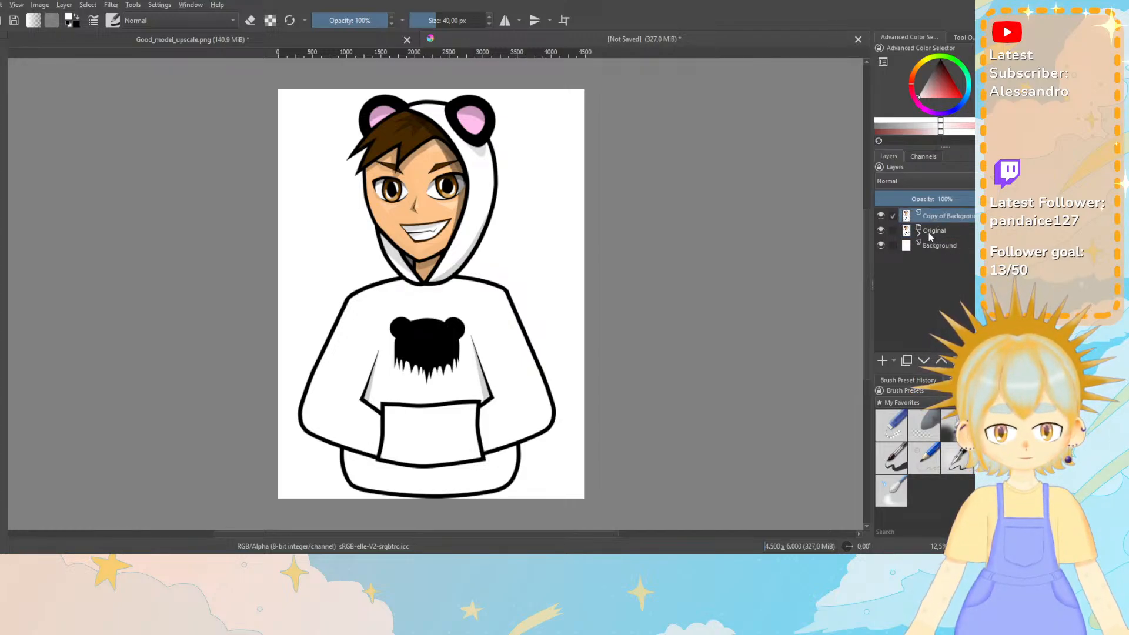
Make the duplicated character layer active and choose the Eraser Small brush preset.
mouse_move(947, 218)
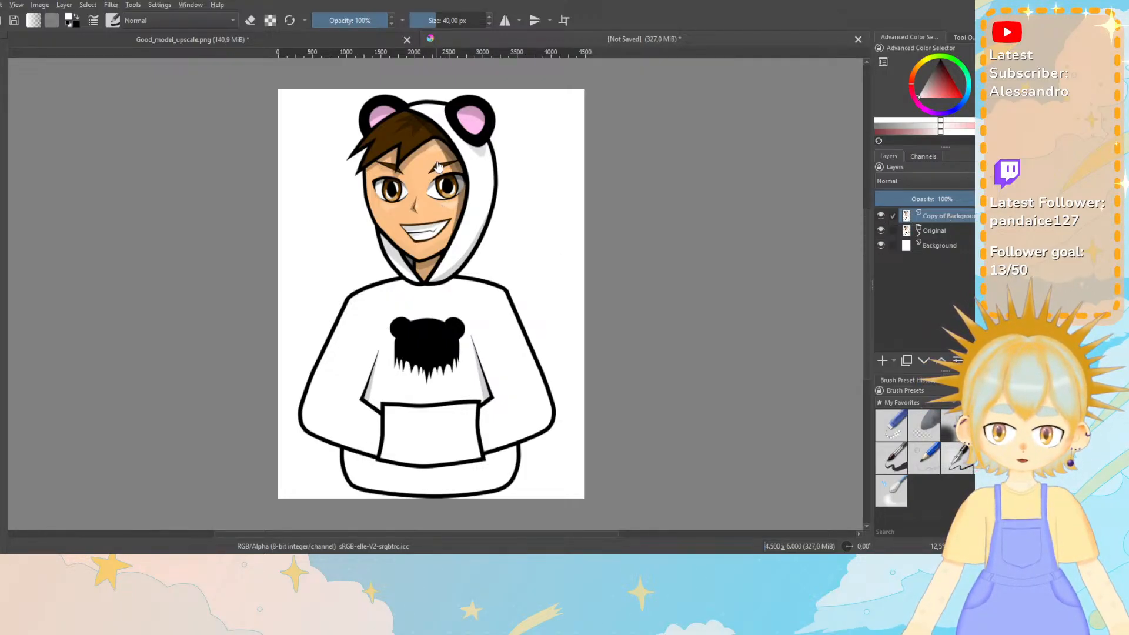
mouse_move(945, 231)
mouse_down()
mouse_move(945, 215)
mouse_move(947, 229)
mouse_up()
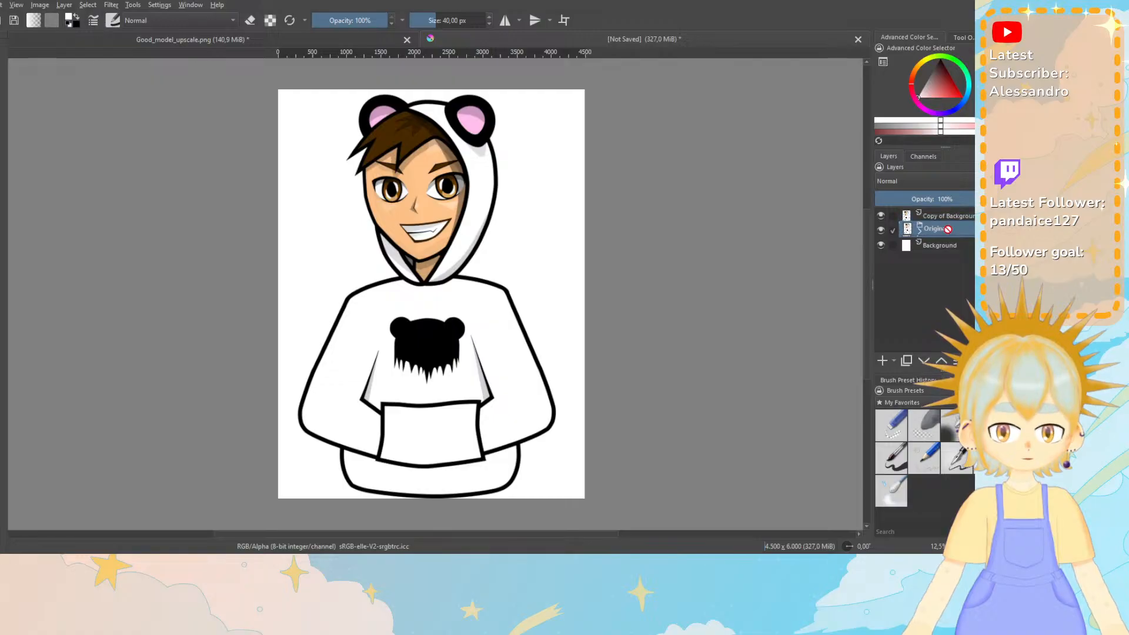
click(947, 219)
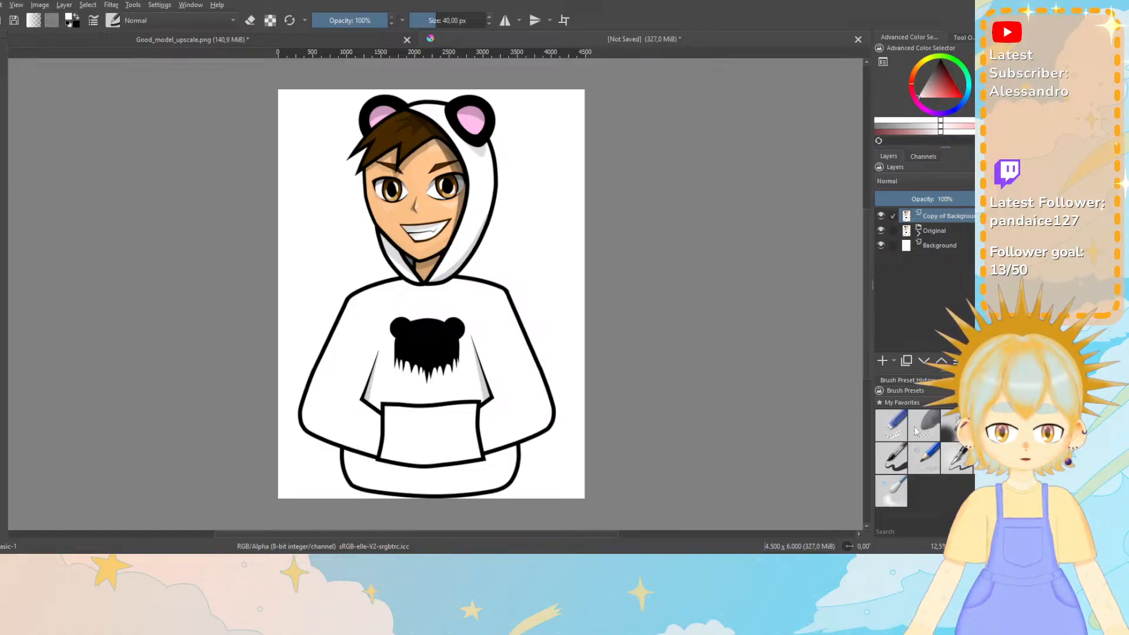
click(893, 426)
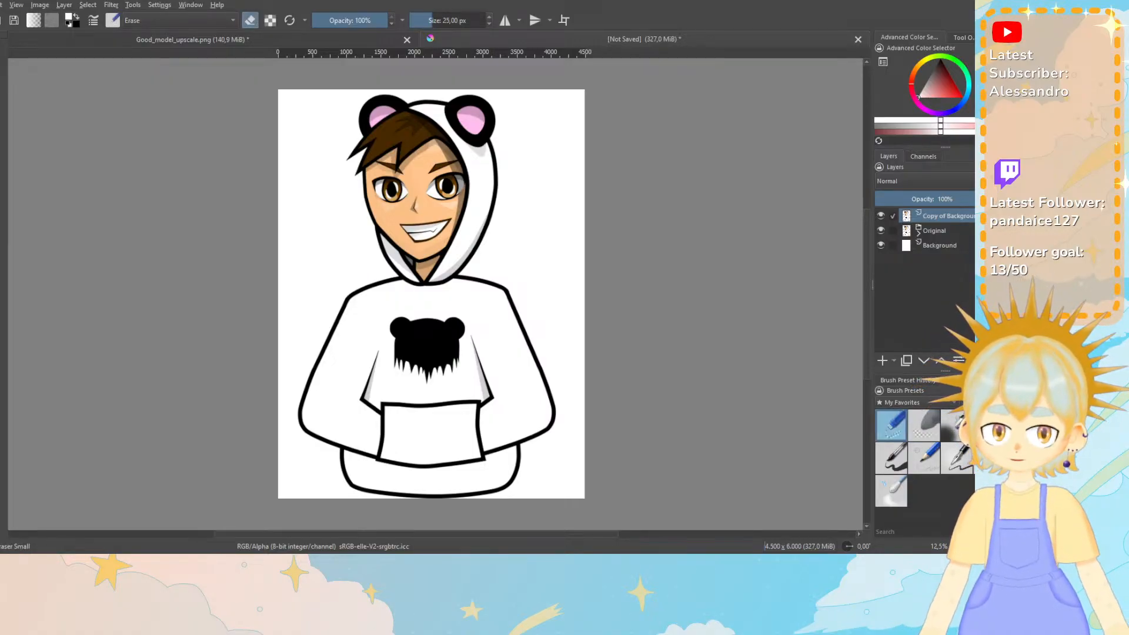
Enlarge the eraser to 236.85 px and hide the Original group.
scroll(421, 294, up, 1)
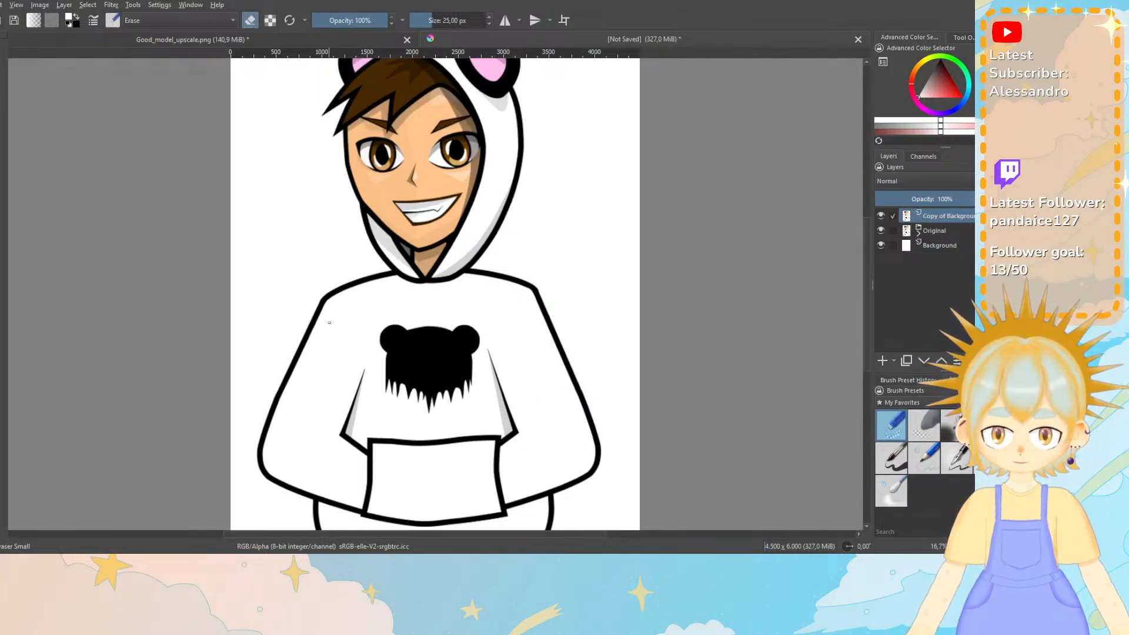
key(ctrl+plus)
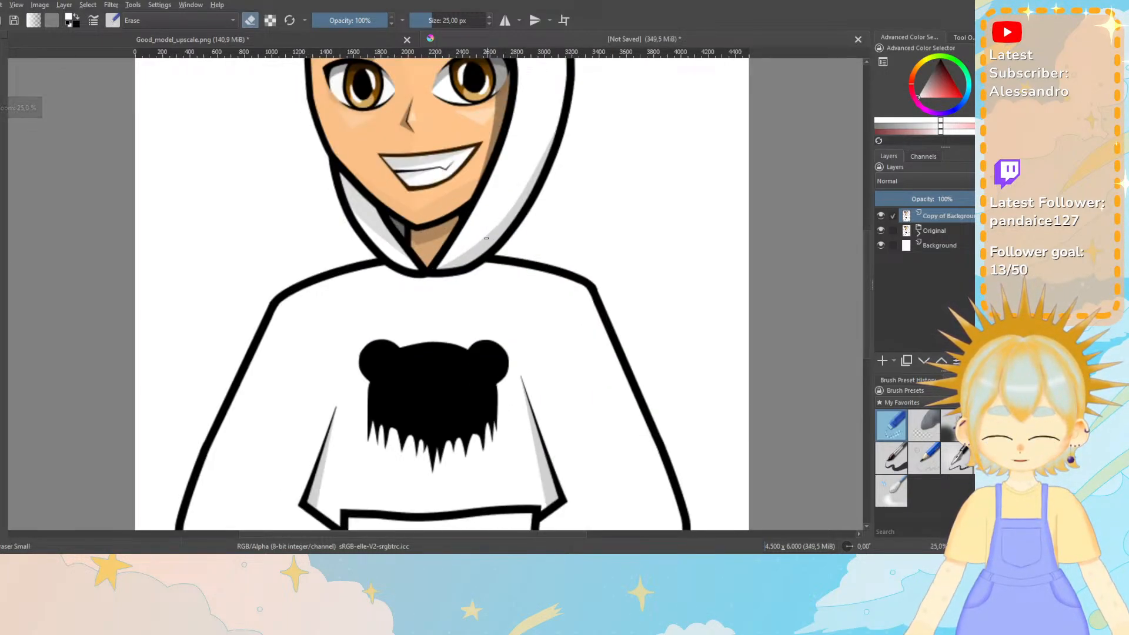
key(bracketright)
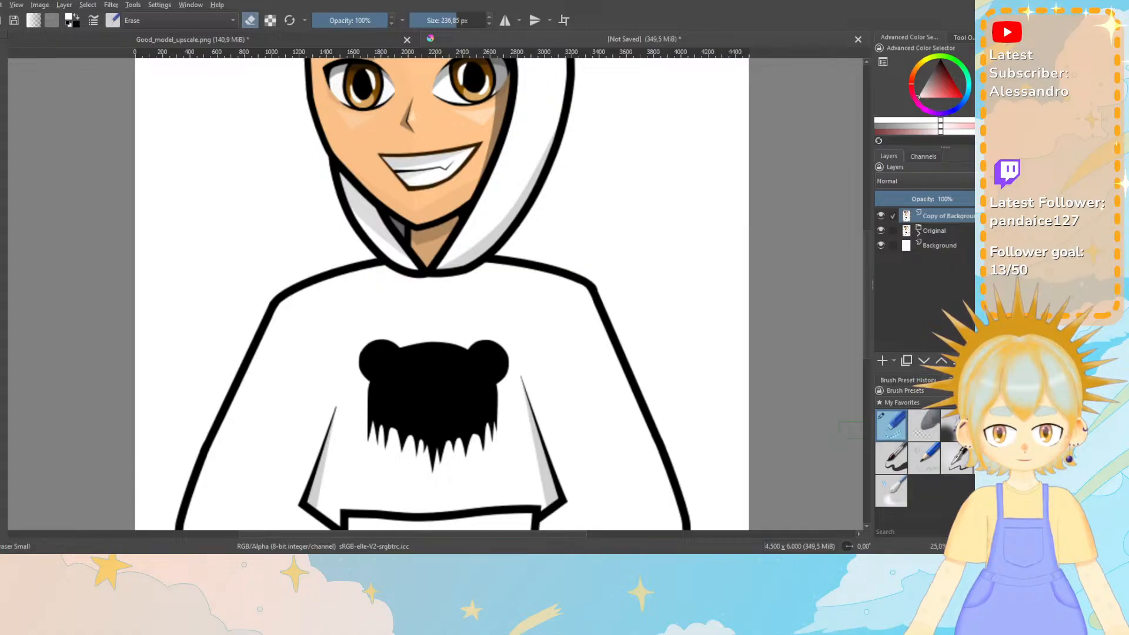
click(881, 231)
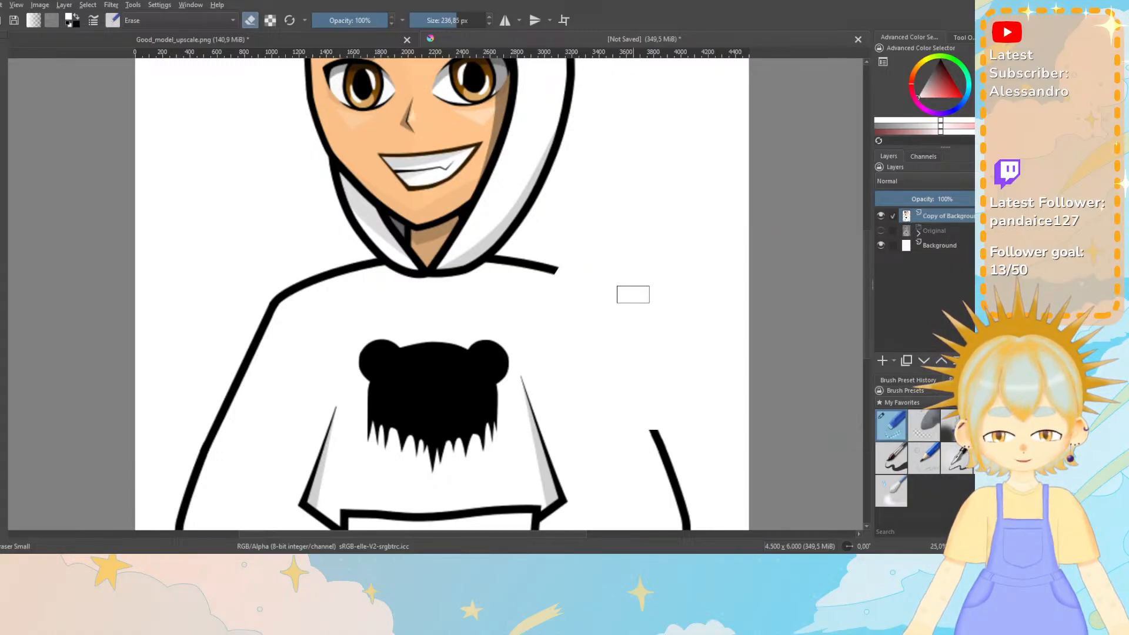
Erase the sleeve on the image's right side, the lower front pocket and most of the hoodie's hem on the duplicated character layer.
mouse_move(644, 415)
mouse_down()
mouse_move(652, 467)
mouse_move(690, 455)
mouse_move(677, 526)
mouse_up()
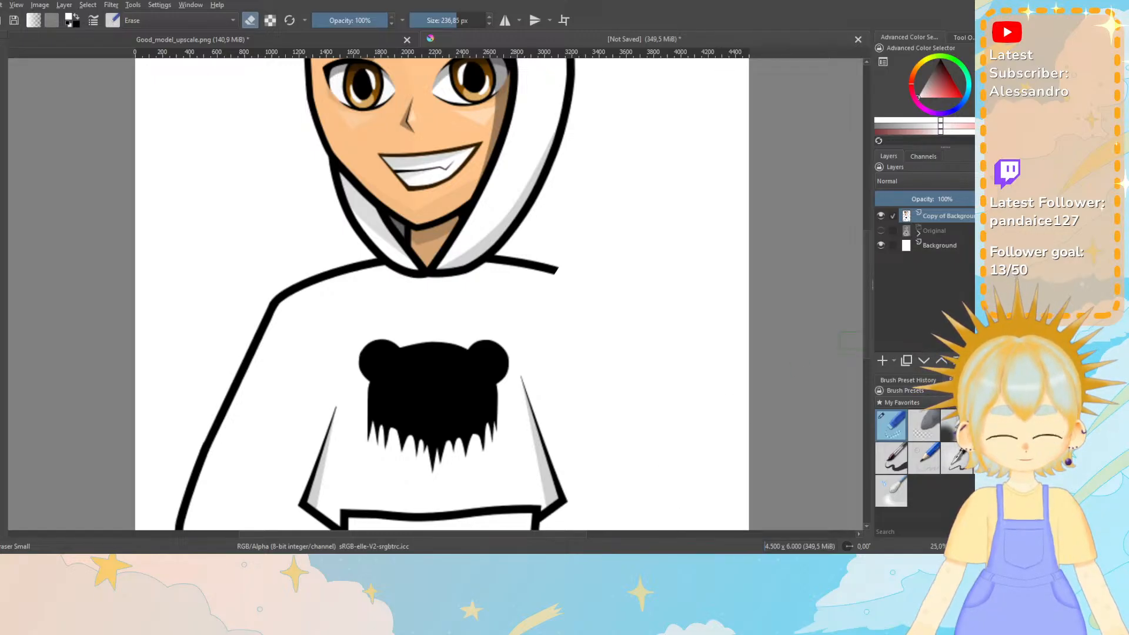
drag(869, 260, 869, 323)
mouse_move(698, 374)
mouse_down()
mouse_move(532, 403)
mouse_move(537, 435)
mouse_move(679, 388)
mouse_move(625, 440)
mouse_move(518, 499)
mouse_move(576, 514)
mouse_move(269, 497)
mouse_move(560, 515)
mouse_move(307, 509)
mouse_move(192, 482)
mouse_move(430, 461)
mouse_move(456, 485)
mouse_move(613, 450)
mouse_move(463, 437)
mouse_up()
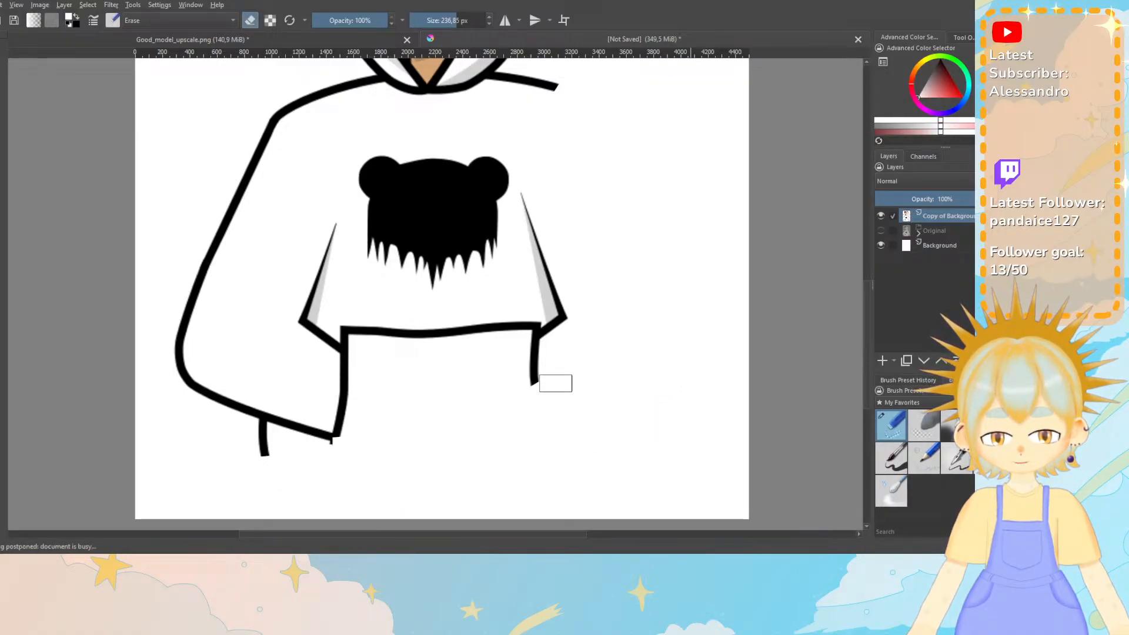
drag(555, 384, 648, 360)
Hide the white Background layer and make the duplicated character layer active again.
click(885, 245)
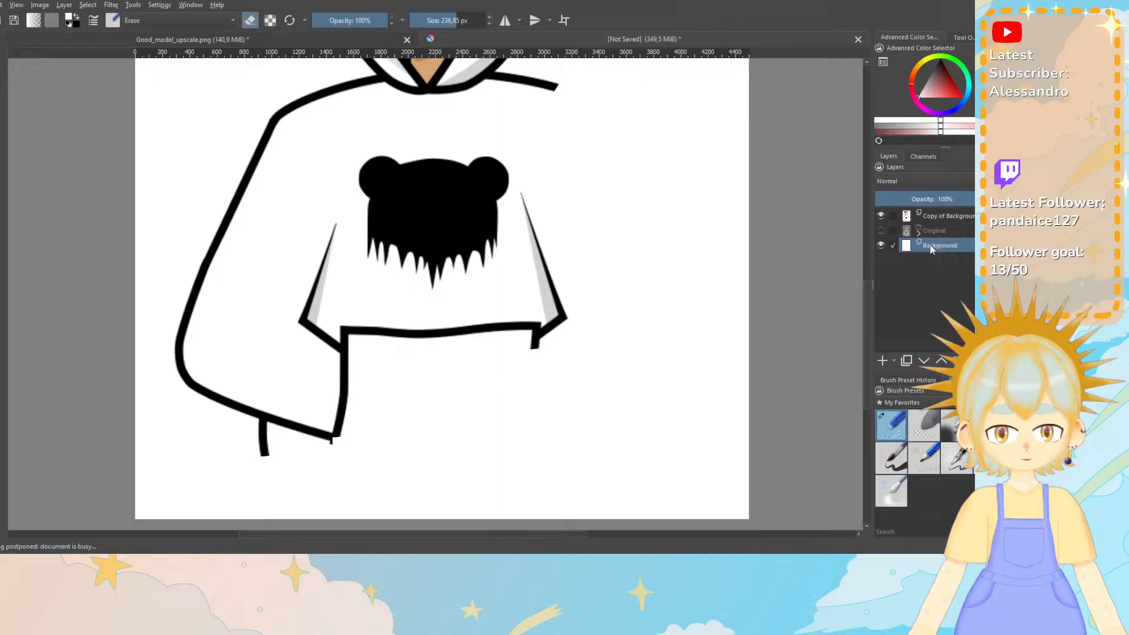
click(881, 245)
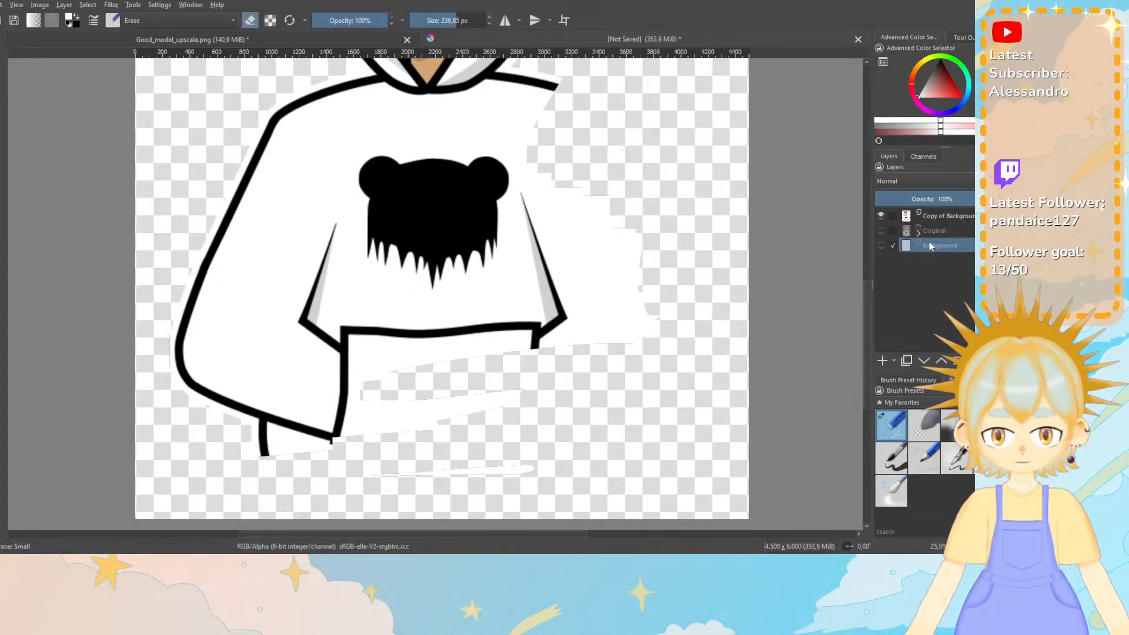
click(941, 216)
Erase the rest of the hoodie's torso, including the remaining sleeve and the black bear print, up to the shoulders.
mouse_move(637, 280)
mouse_down()
mouse_move(637, 361)
mouse_move(585, 385)
mouse_move(623, 260)
mouse_up()
mouse_move(462, 468)
mouse_down()
mouse_move(367, 490)
mouse_move(439, 481)
mouse_move(518, 419)
mouse_move(274, 445)
mouse_move(132, 428)
mouse_move(526, 381)
mouse_move(119, 379)
mouse_move(325, 341)
mouse_move(586, 316)
mouse_move(144, 370)
mouse_up()
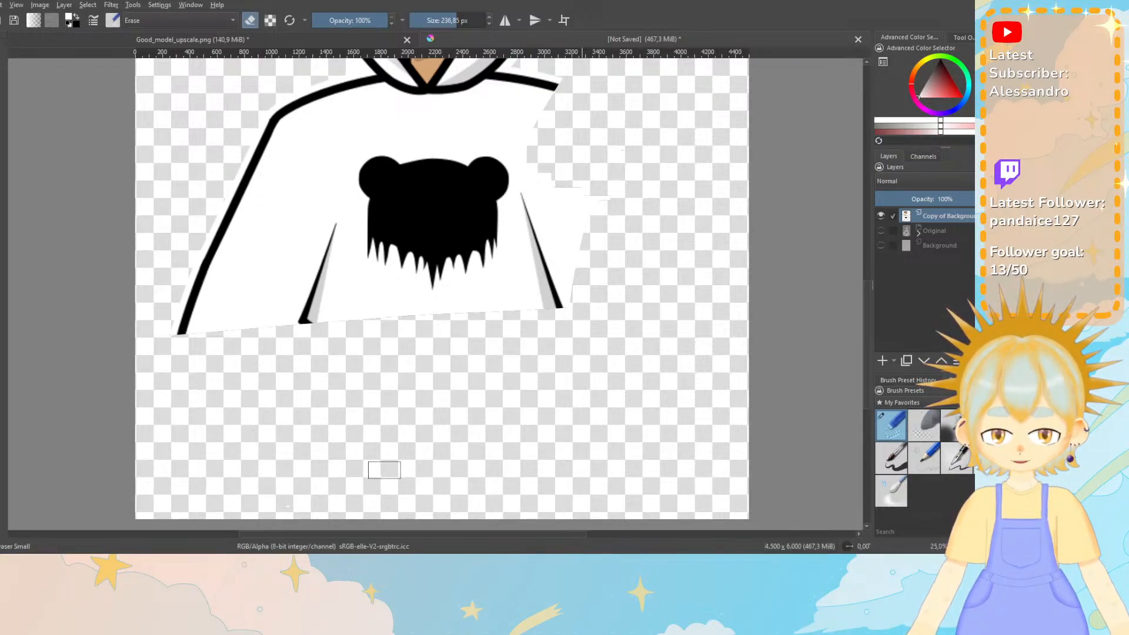
mouse_move(655, 508)
mouse_down()
mouse_move(356, 327)
mouse_move(630, 309)
mouse_up()
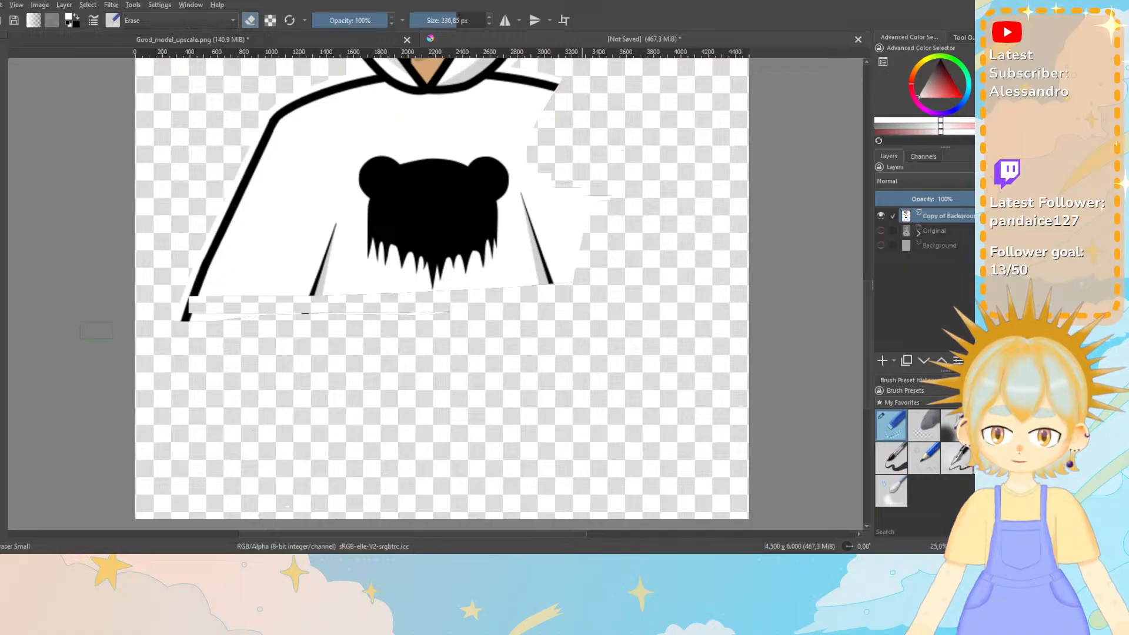
mouse_move(96, 330)
mouse_down()
mouse_move(574, 320)
mouse_move(189, 300)
mouse_move(728, 265)
mouse_move(250, 304)
mouse_move(307, 259)
mouse_move(592, 232)
mouse_up()
mouse_move(324, 260)
mouse_down()
mouse_move(563, 231)
mouse_move(255, 267)
mouse_move(635, 209)
mouse_move(183, 223)
mouse_move(668, 164)
mouse_move(282, 184)
mouse_move(351, 194)
mouse_move(718, 177)
mouse_move(156, 143)
mouse_move(548, 135)
mouse_up()
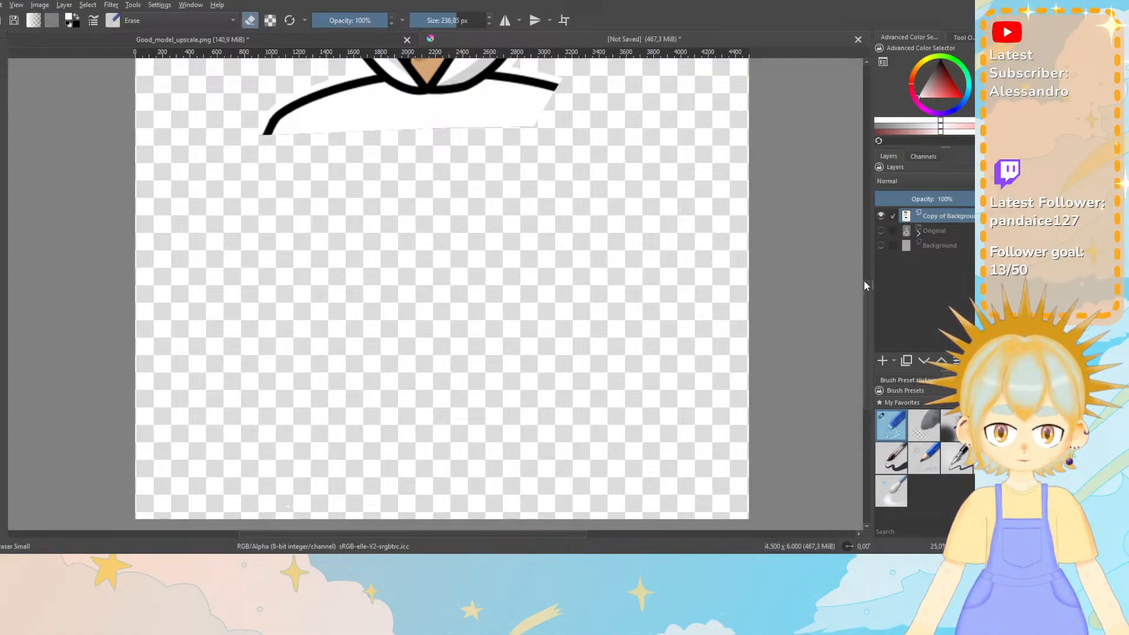
Erase the shoulders and the remaining white hoodie area below the hood.
drag(866, 282, 869, 202)
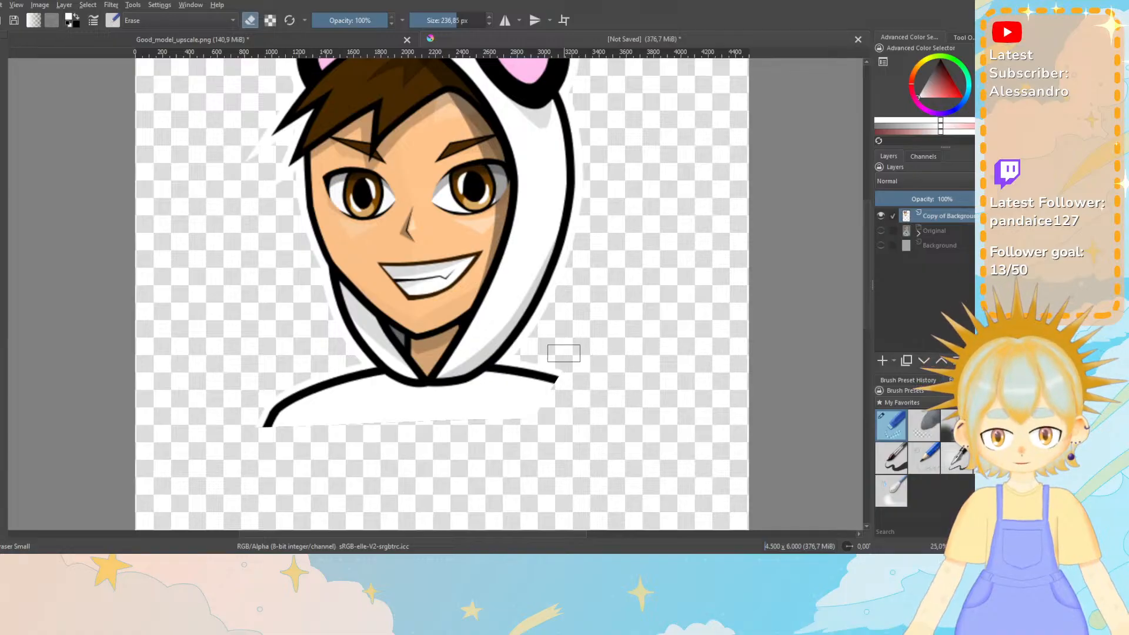
mouse_move(573, 338)
mouse_down()
mouse_move(466, 430)
mouse_move(508, 372)
mouse_move(431, 420)
mouse_move(459, 388)
mouse_move(597, 343)
mouse_move(486, 422)
mouse_up()
mouse_move(378, 445)
mouse_down()
mouse_move(407, 426)
mouse_move(261, 391)
mouse_move(399, 417)
mouse_move(339, 389)
mouse_move(383, 404)
mouse_move(342, 387)
mouse_move(400, 396)
mouse_move(344, 381)
mouse_move(366, 385)
mouse_move(361, 370)
mouse_move(293, 356)
mouse_move(291, 405)
mouse_move(261, 436)
mouse_move(368, 400)
mouse_up()
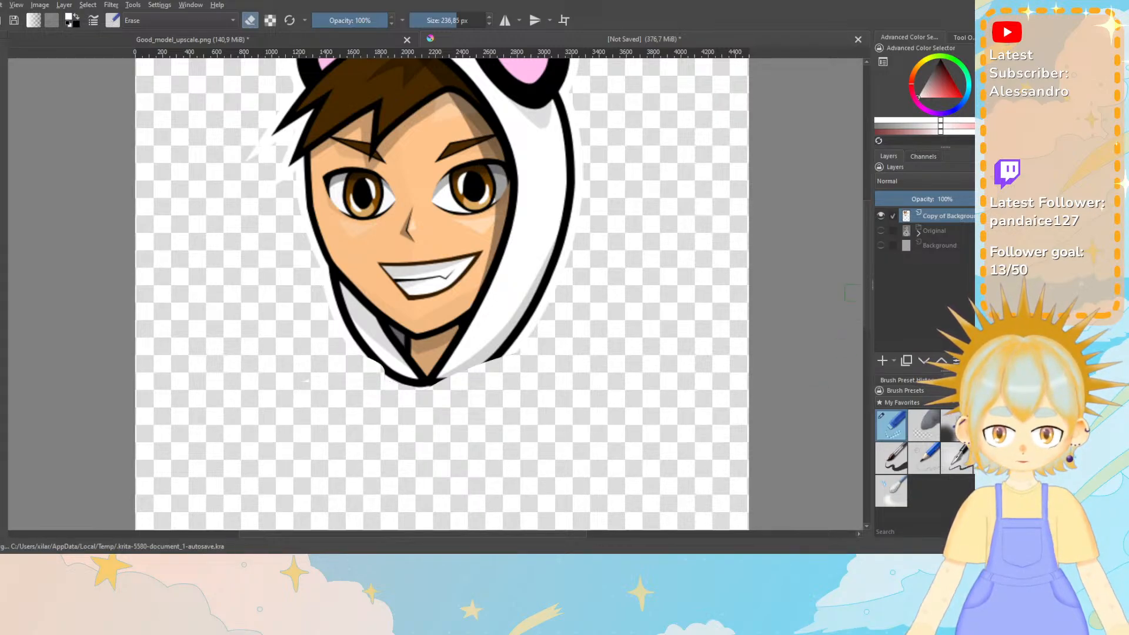
Erase the neck and the lower hood beneath the chin and around the left jaw, reducing the eraser to 165 px.
drag(868, 287, 868, 268)
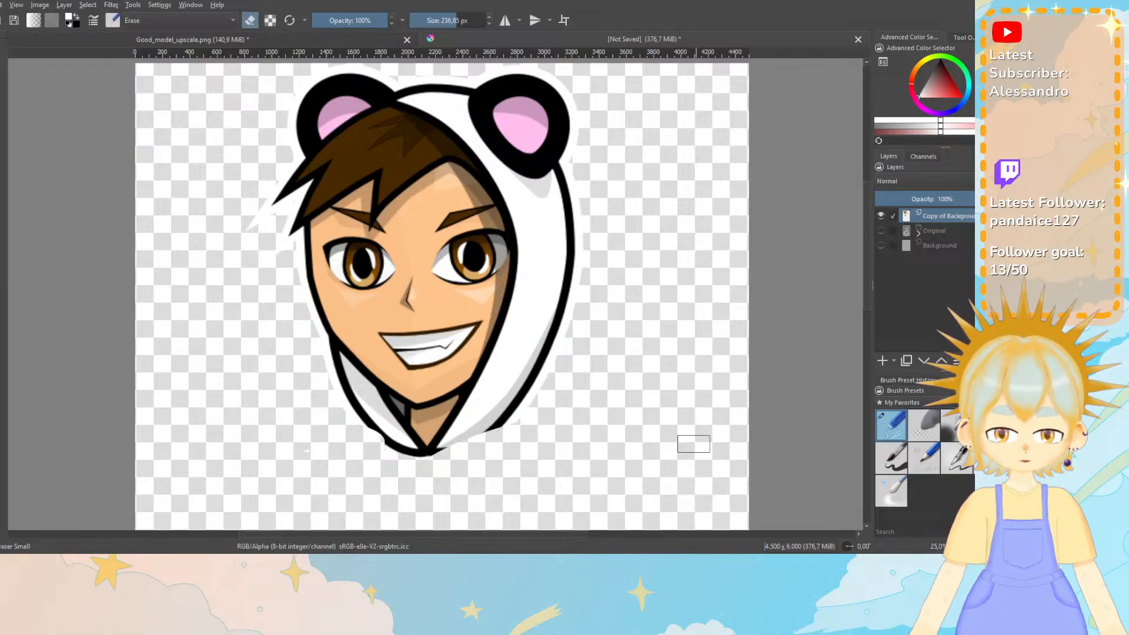
key(ctrl+plus)
key(ctrl+plus)
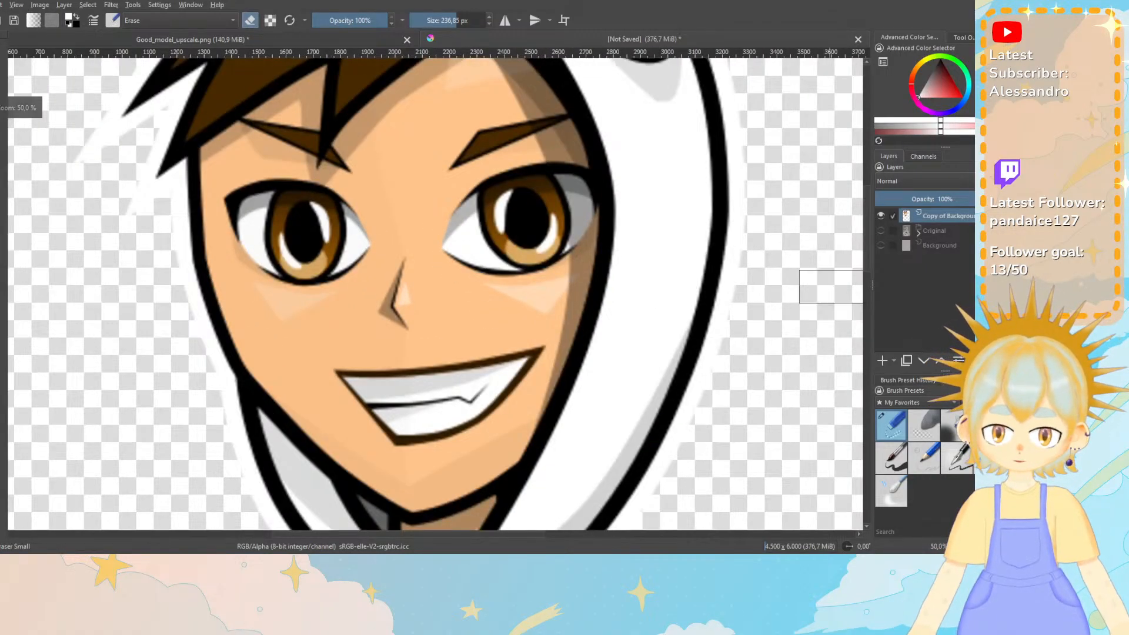
scroll(866, 263, down, 5)
key(ctrl+plus)
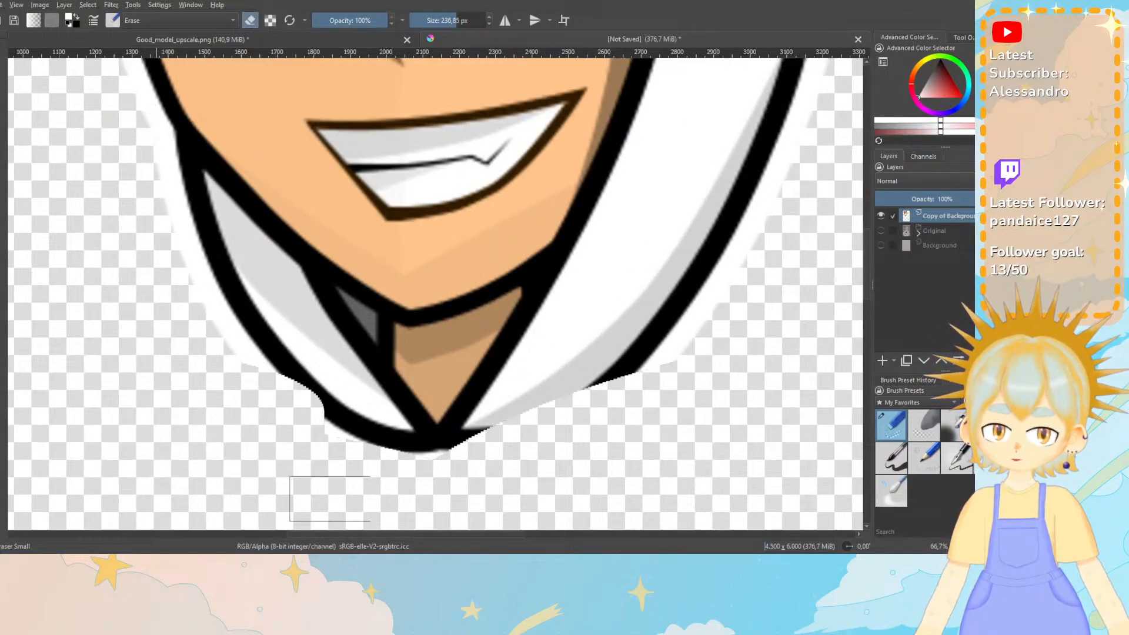
mouse_move(483, 445)
mouse_down()
mouse_move(373, 456)
mouse_move(533, 427)
mouse_move(333, 442)
mouse_move(538, 387)
mouse_up()
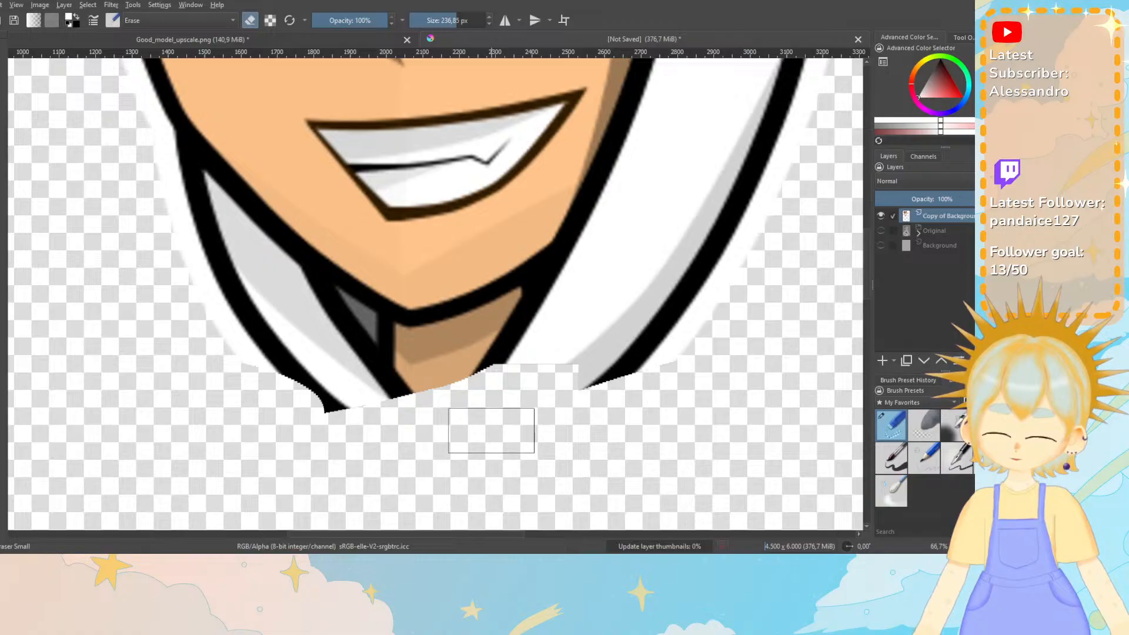
key(bracketleft)
mouse_move(530, 328)
mouse_down()
mouse_move(464, 360)
mouse_move(516, 322)
mouse_move(456, 331)
mouse_move(537, 297)
mouse_move(658, 290)
mouse_move(653, 376)
mouse_move(647, 305)
mouse_move(476, 365)
mouse_move(431, 367)
mouse_move(448, 342)
mouse_move(433, 341)
mouse_move(547, 300)
mouse_move(464, 342)
mouse_up()
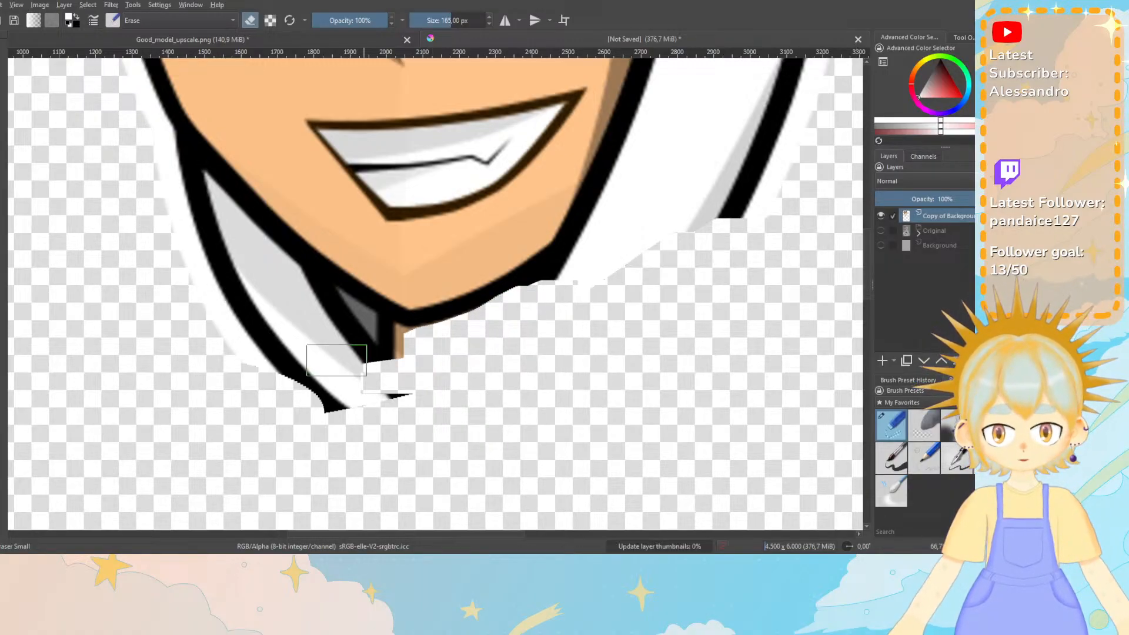
mouse_move(336, 361)
mouse_down()
mouse_move(224, 322)
mouse_move(201, 301)
mouse_move(275, 364)
mouse_move(395, 430)
mouse_move(344, 397)
mouse_move(412, 406)
mouse_move(250, 294)
mouse_move(351, 354)
mouse_move(312, 328)
mouse_move(390, 364)
mouse_move(321, 315)
mouse_move(395, 347)
mouse_move(198, 251)
mouse_move(139, 197)
mouse_move(162, 170)
mouse_move(134, 162)
mouse_move(186, 197)
mouse_up()
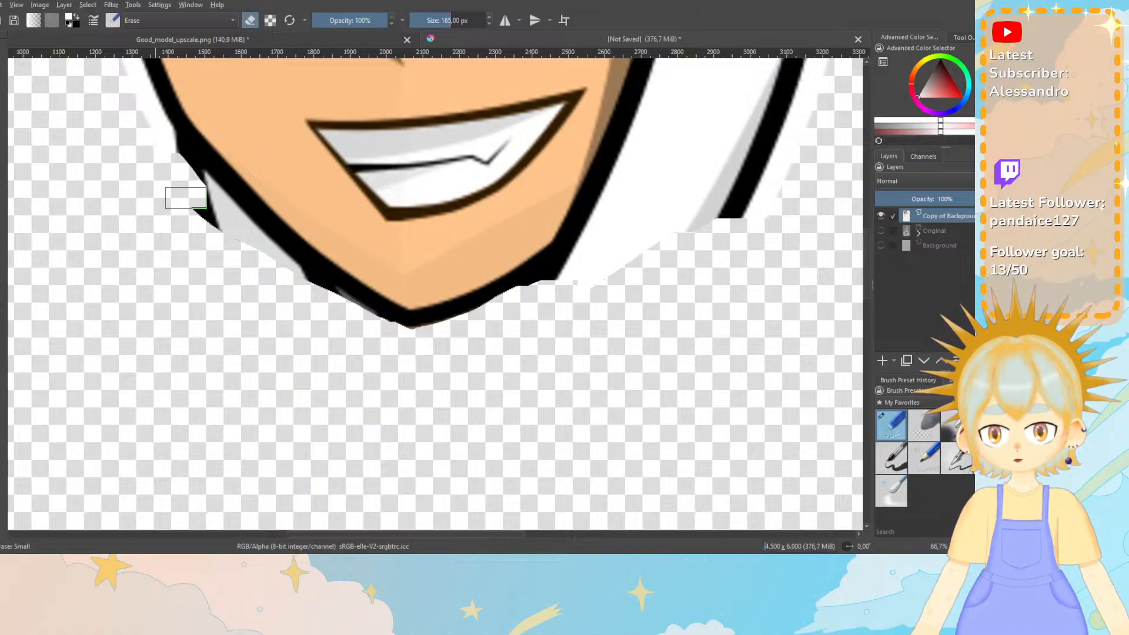
Trim the leftover hood fragments along the outer edge of the face's left jawline.
key(e)
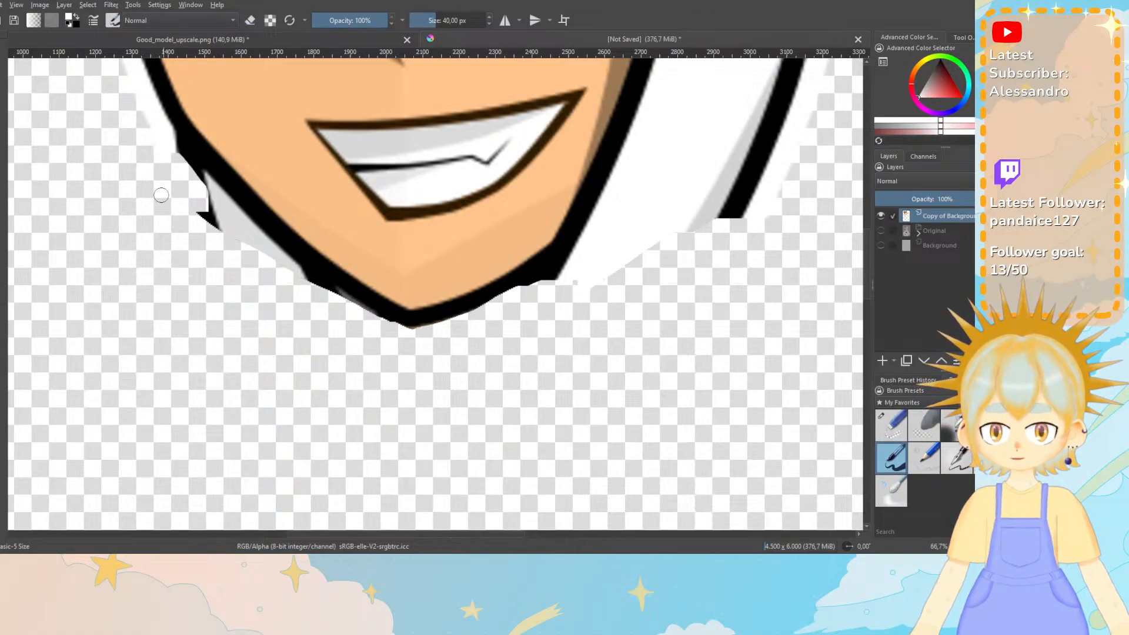
key(e)
drag(176, 184, 309, 291)
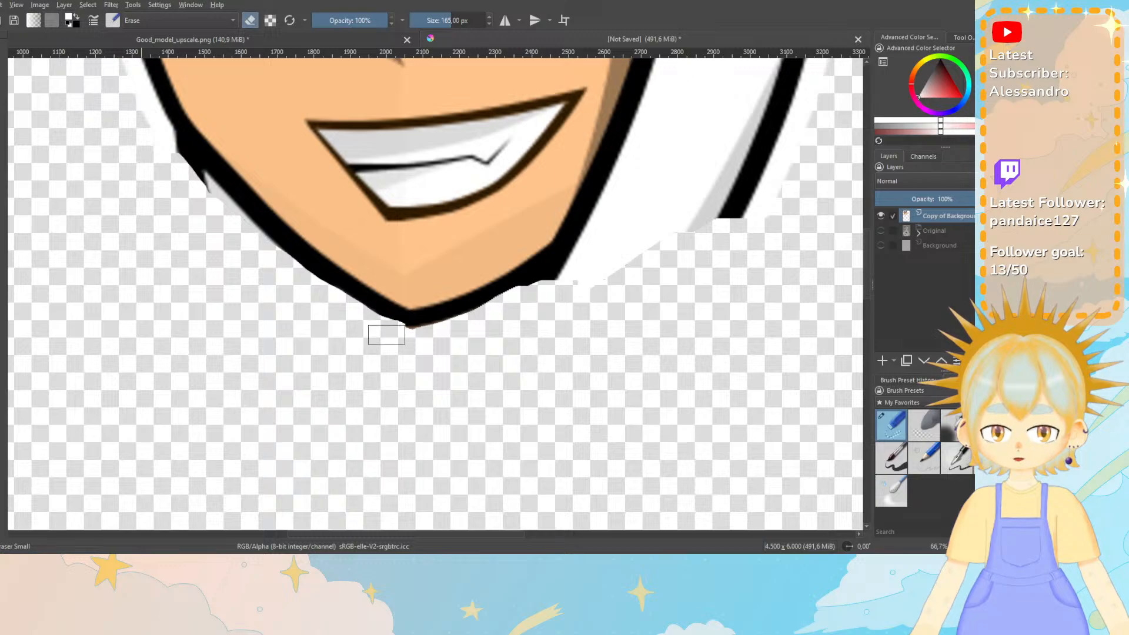
Erase the lower end of the hood beside the right side of the jaw with a diagonal cut.
key(minus)
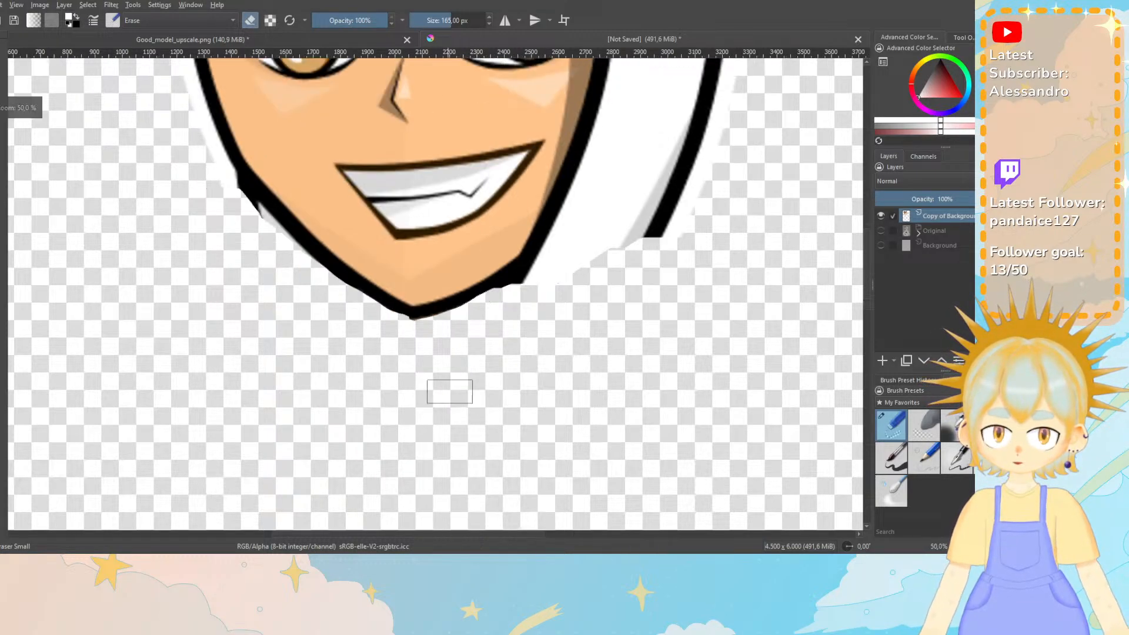
key(minus)
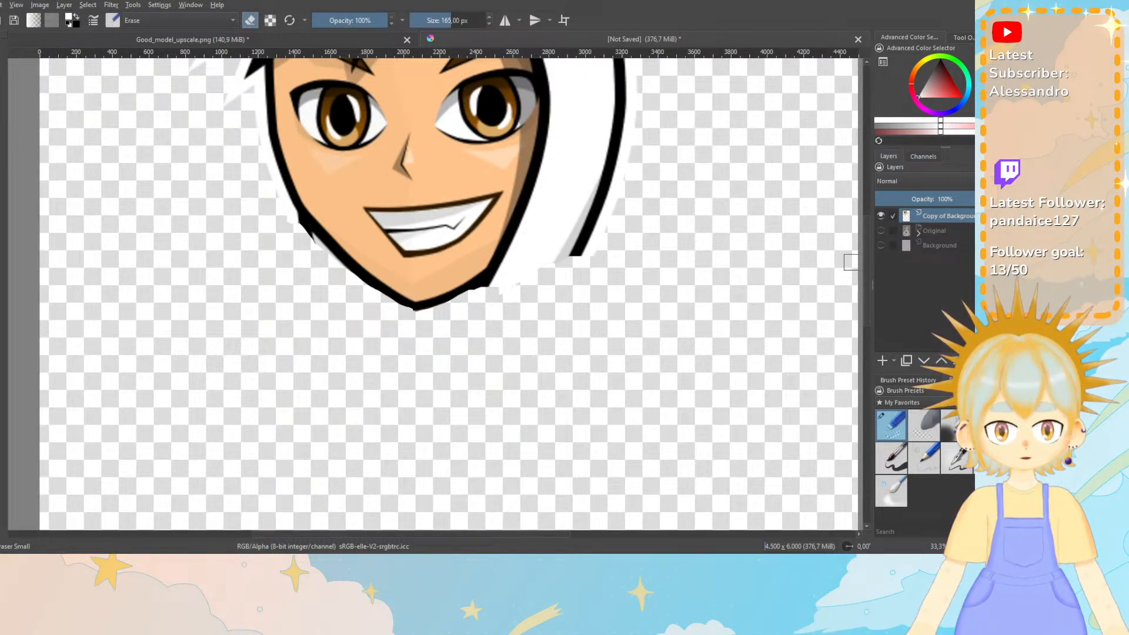
drag(867, 262, 864, 234)
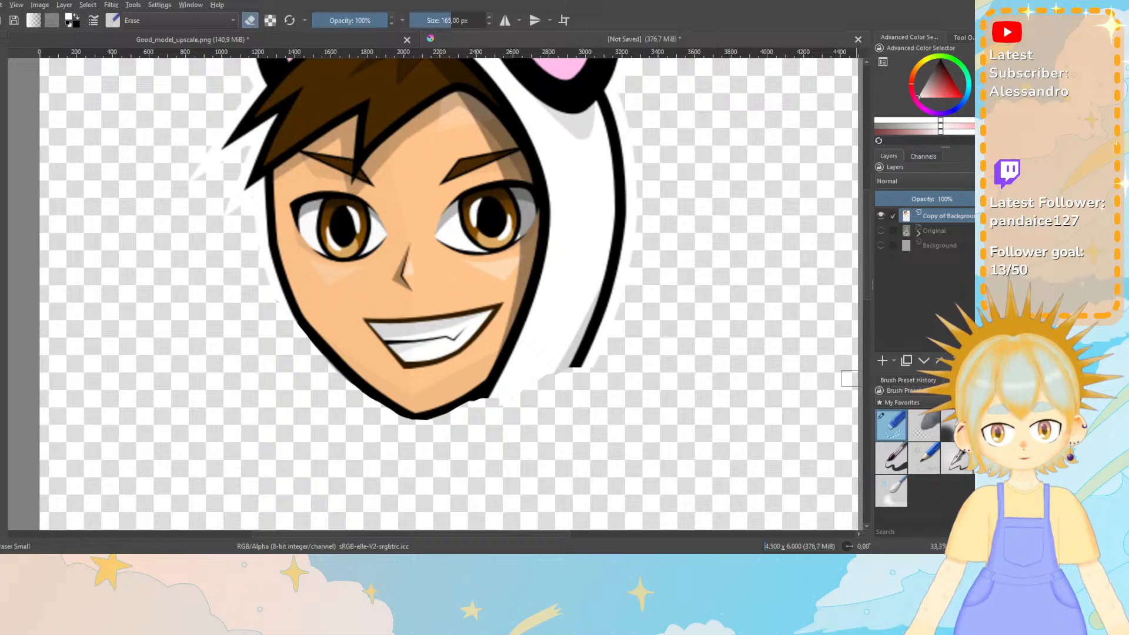
scroll(862, 245, up, 3)
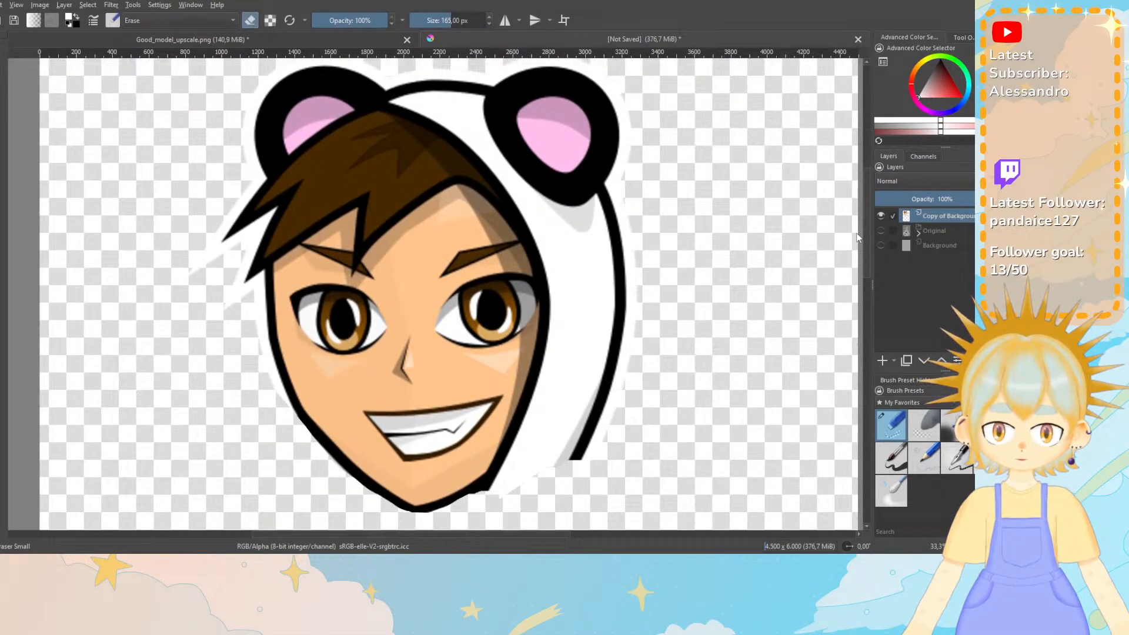
scroll(847, 247, down, 1)
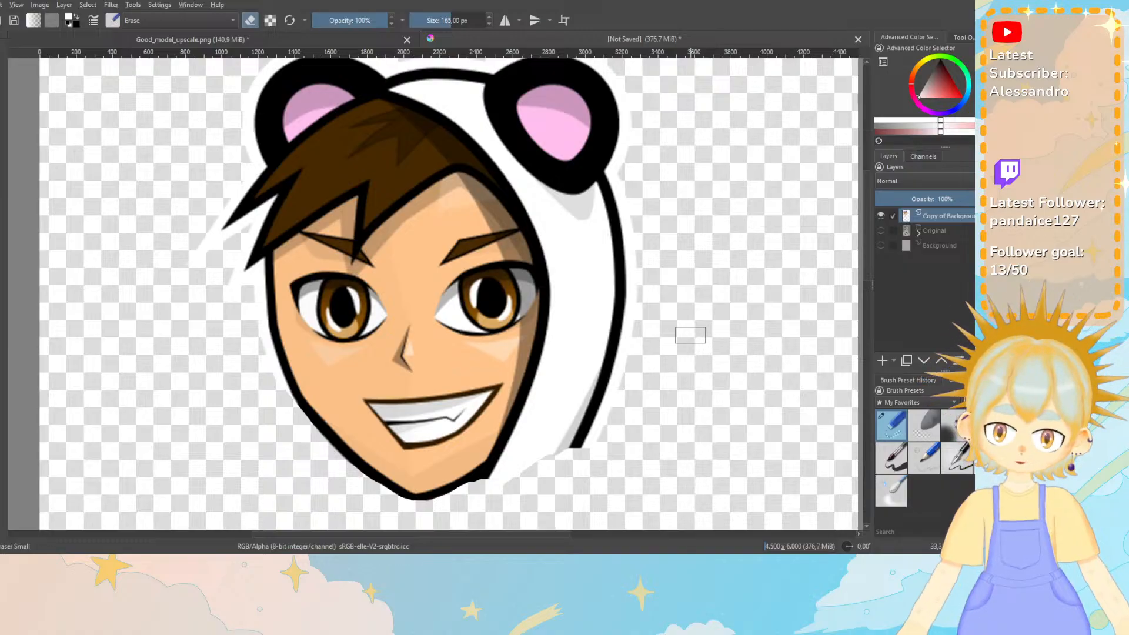
drag(615, 377, 533, 452)
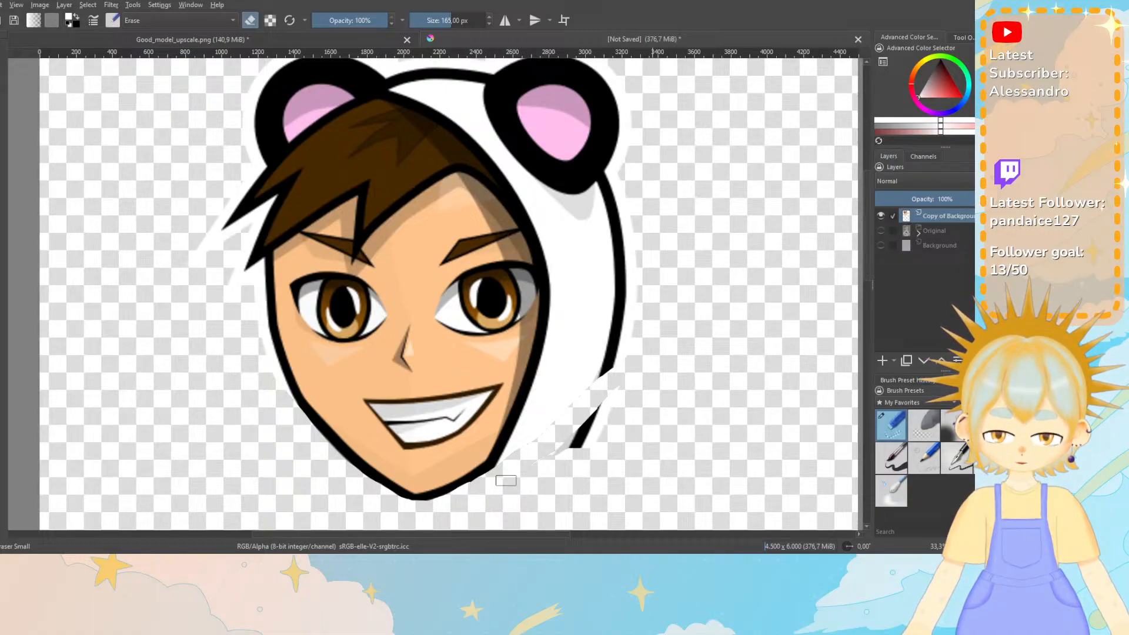
mouse_move(506, 481)
mouse_down()
mouse_move(616, 417)
mouse_move(526, 471)
mouse_up()
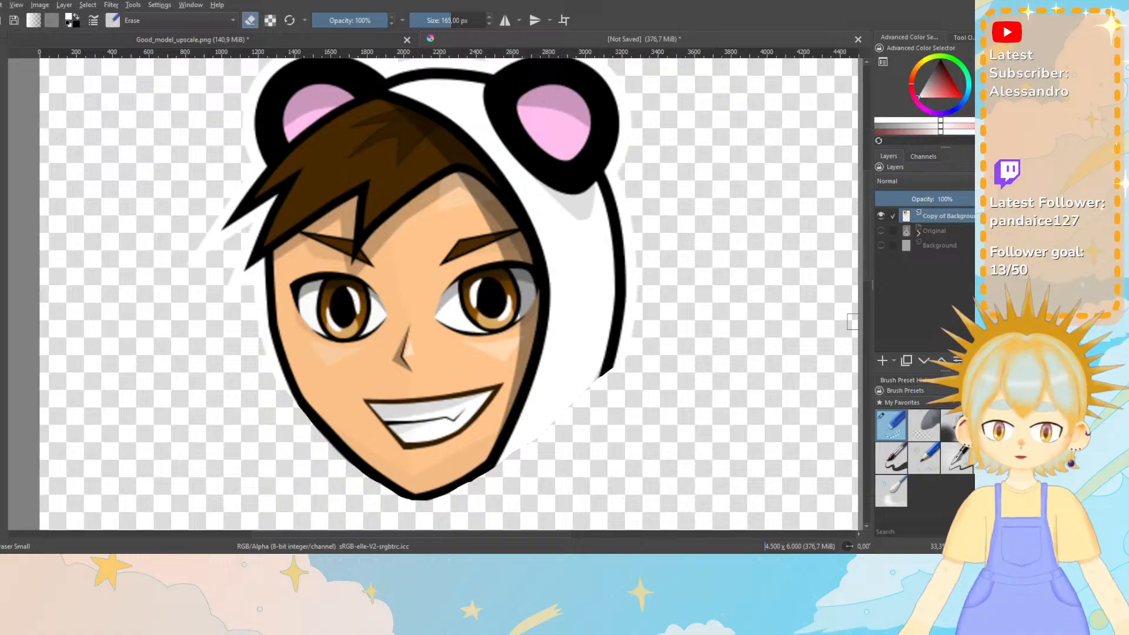
Erase the hair tips and white fringe sticking out past the left side of the face.
key(minus)
key(minus)
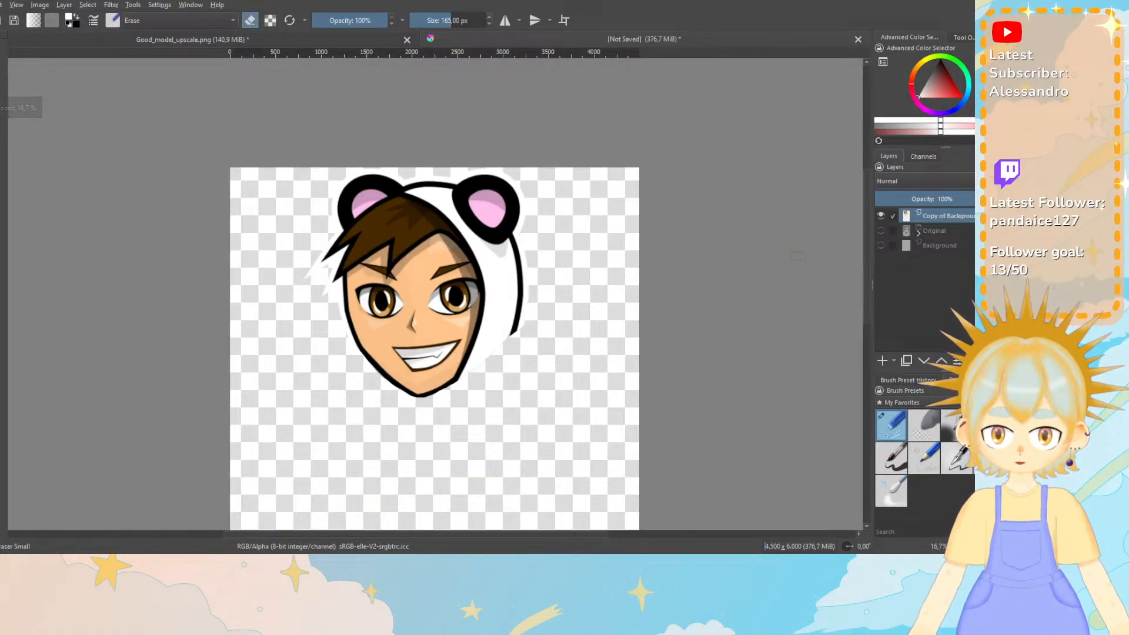
scroll(867, 203, up, 2)
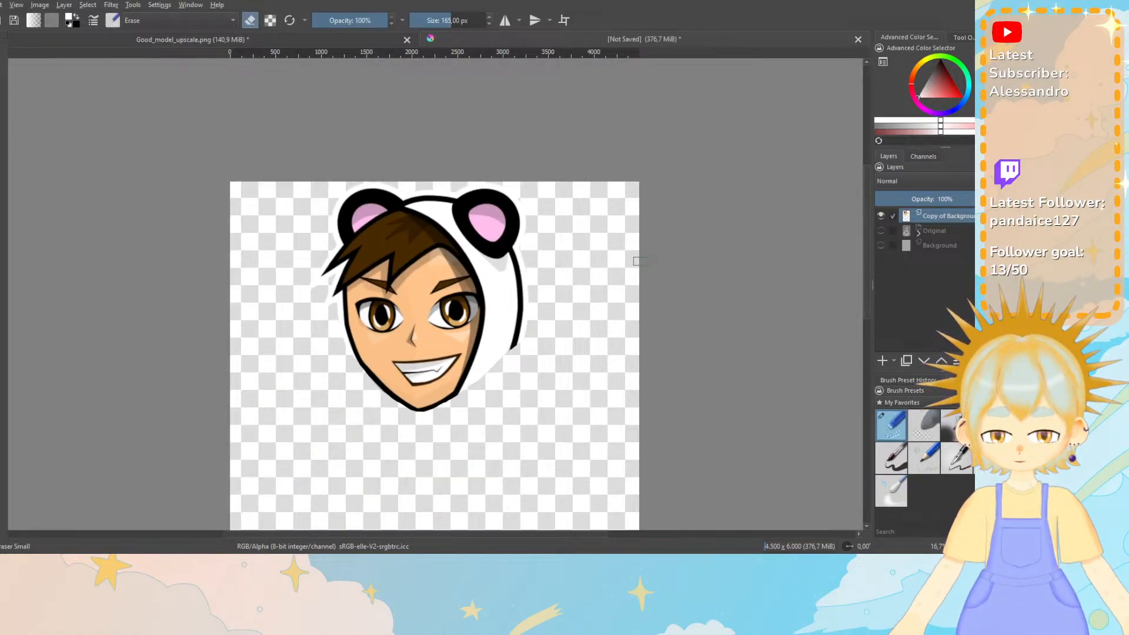
key(plus)
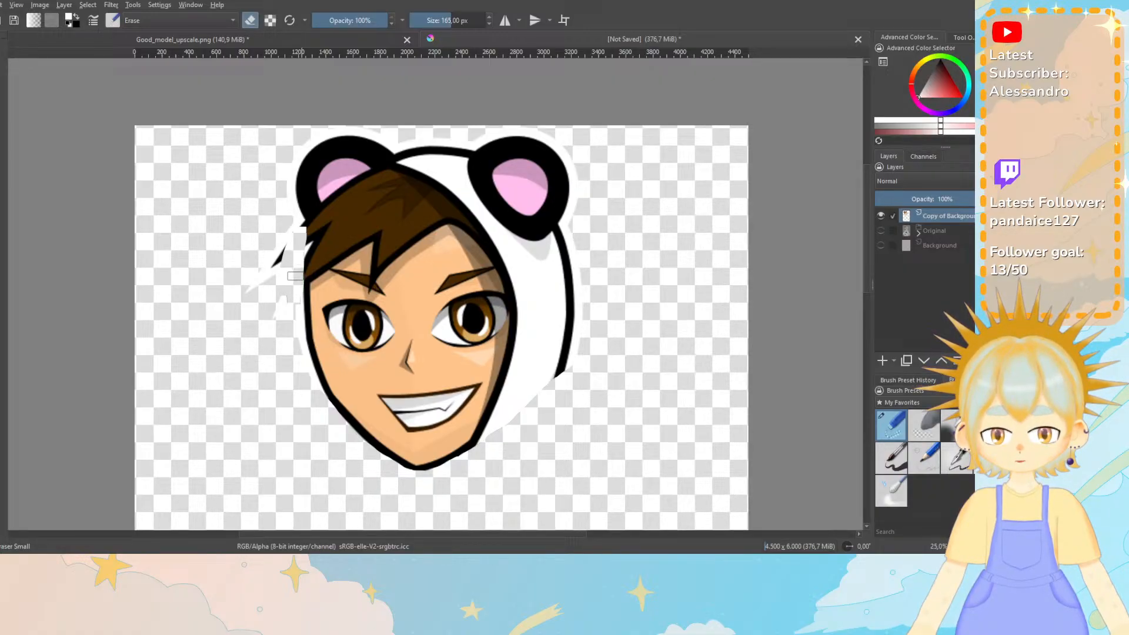
drag(297, 248, 257, 291)
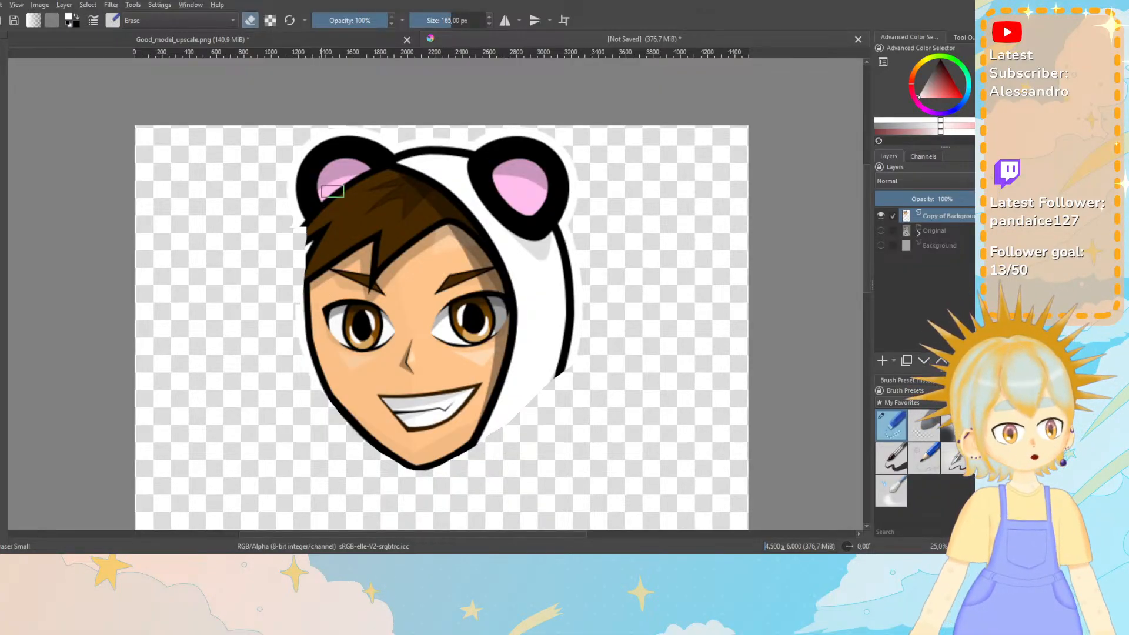
Erase the left bear ear and the part of the right bear ear extending beyond the head's outline.
mouse_move(402, 127)
mouse_down()
mouse_move(245, 211)
mouse_move(385, 124)
mouse_move(257, 174)
mouse_move(297, 172)
mouse_move(279, 195)
mouse_move(386, 145)
mouse_move(289, 202)
mouse_up()
drag(397, 138, 344, 172)
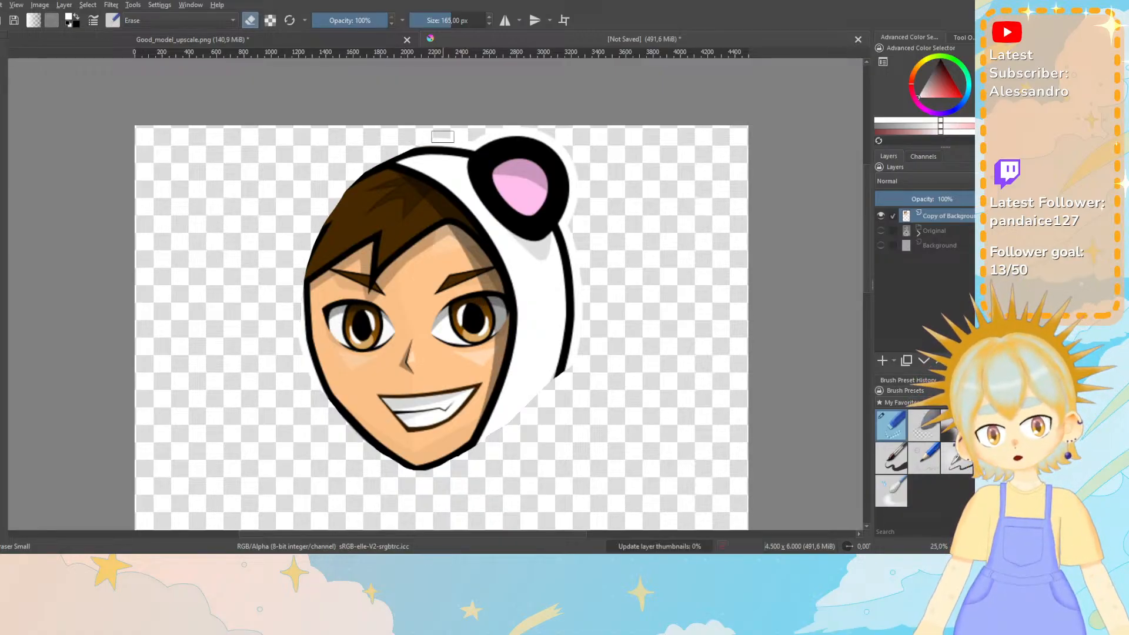
mouse_move(456, 142)
mouse_down()
mouse_move(576, 209)
mouse_move(495, 144)
mouse_move(596, 187)
mouse_move(562, 143)
mouse_up()
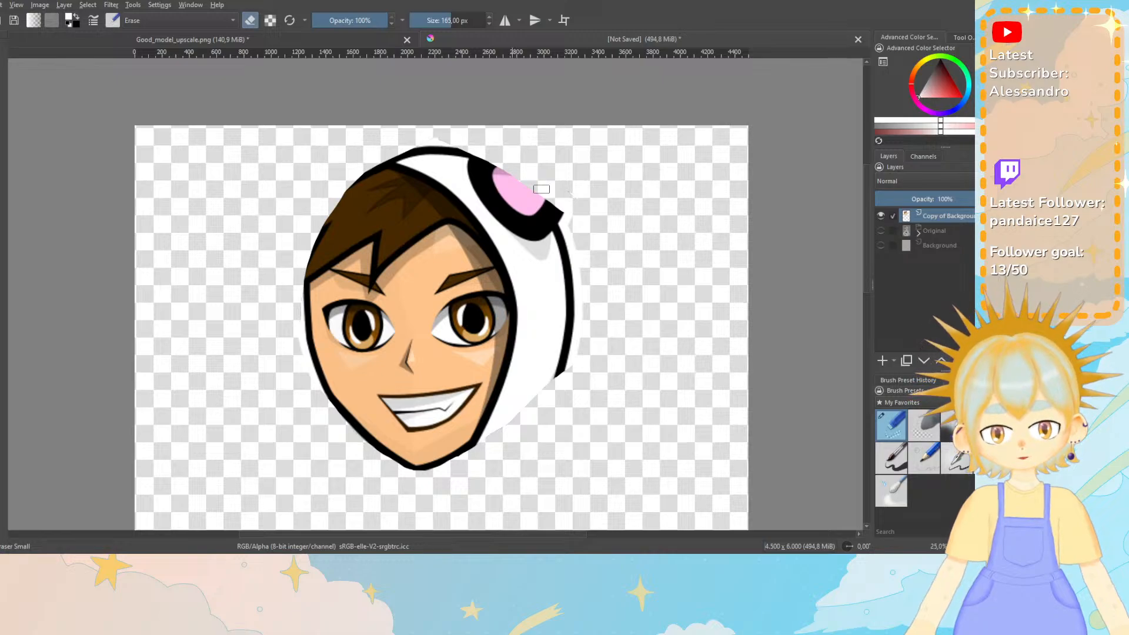
drag(541, 189, 571, 235)
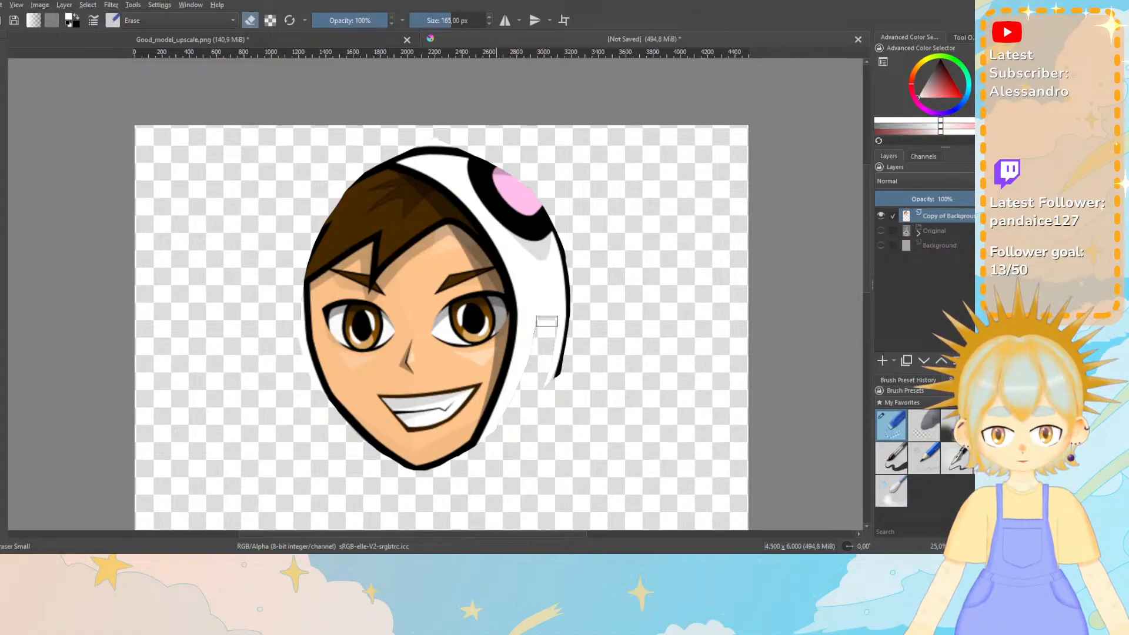
Erase the outer hood and most of the remaining bear ear along the right side and top of the head.
mouse_move(546, 322)
mouse_down()
mouse_move(549, 277)
mouse_move(520, 173)
mouse_move(567, 198)
mouse_move(541, 196)
mouse_move(566, 278)
mouse_move(555, 374)
mouse_up()
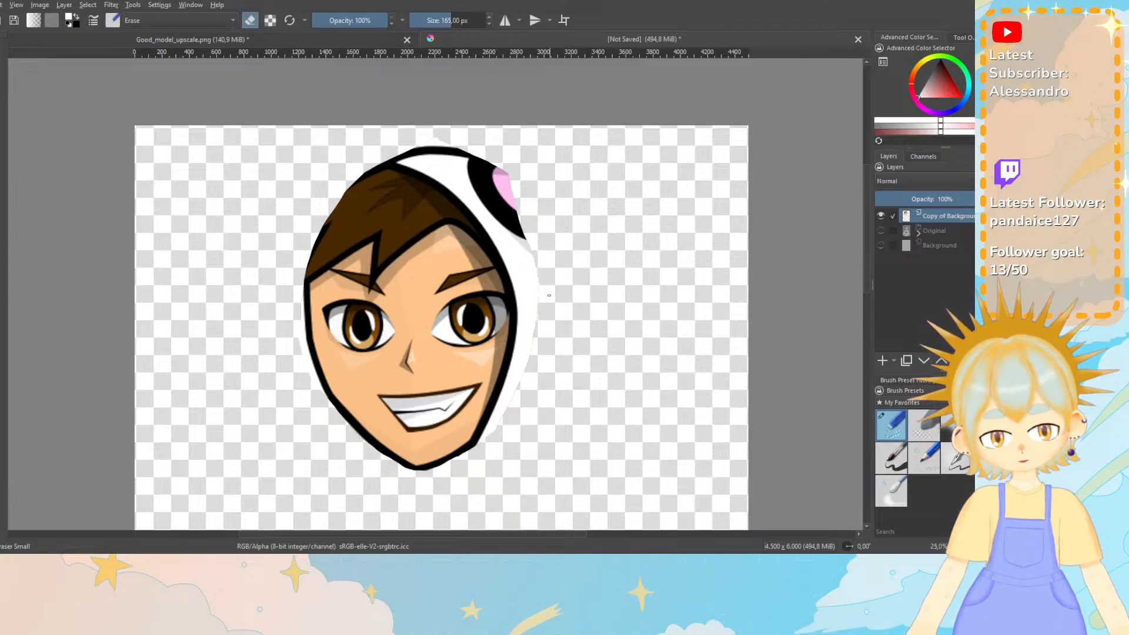
mouse_move(540, 261)
mouse_down()
mouse_move(515, 214)
mouse_move(479, 185)
mouse_move(438, 159)
mouse_move(386, 162)
mouse_up()
drag(515, 183, 429, 142)
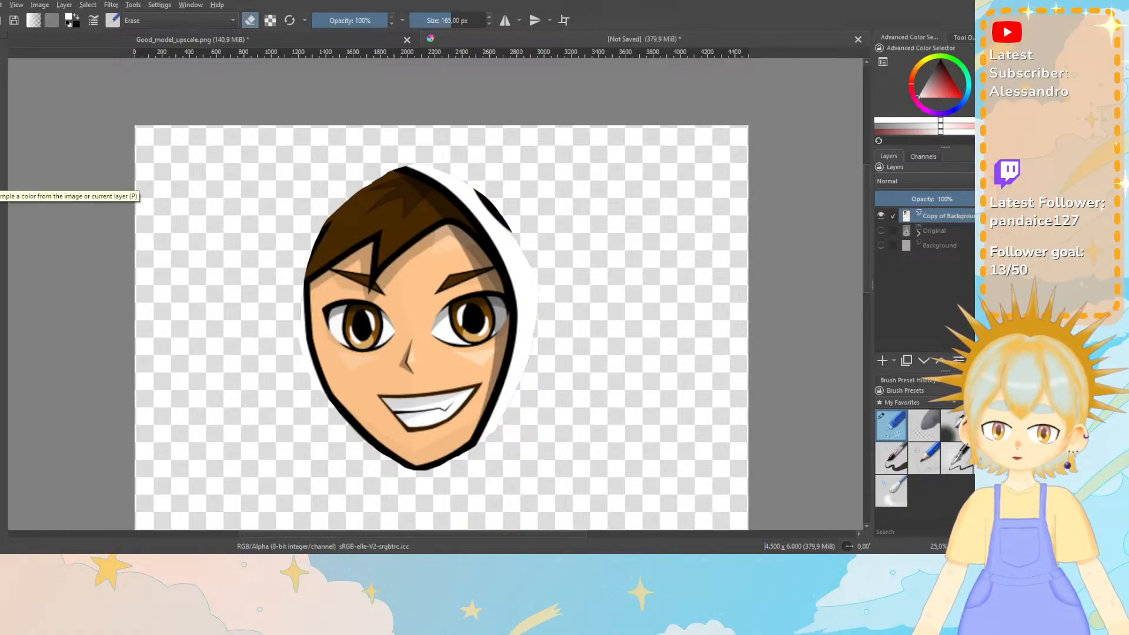
Try covering the whole head silhouette with the sampled face skin colour using a 299.51 px brush, and undo the painting.
ctrl+click(418, 310)
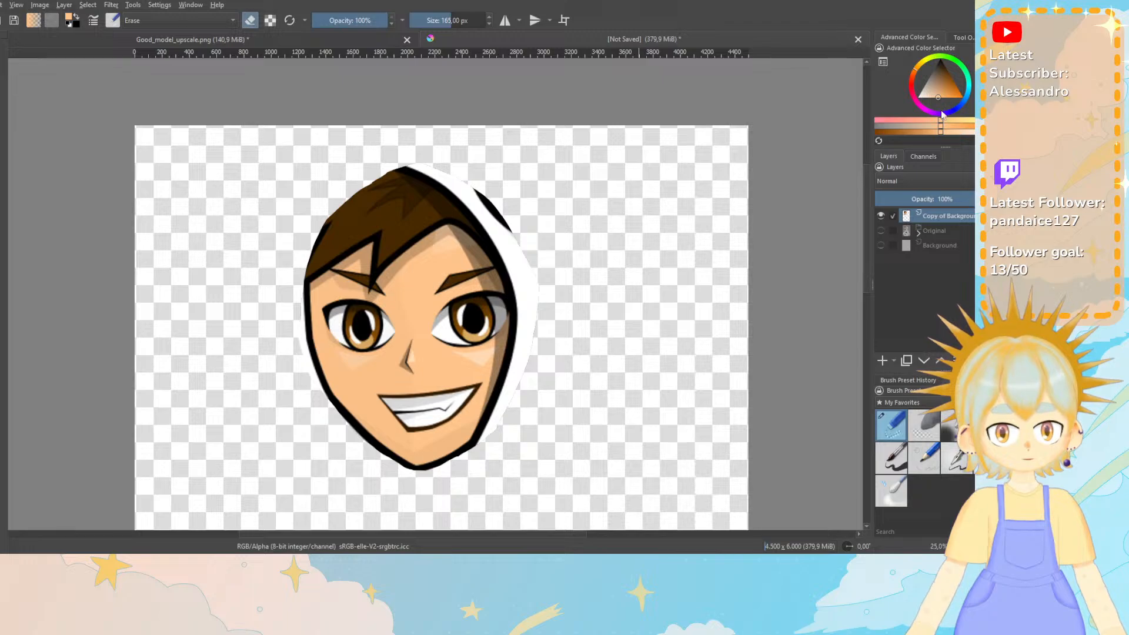
click(901, 462)
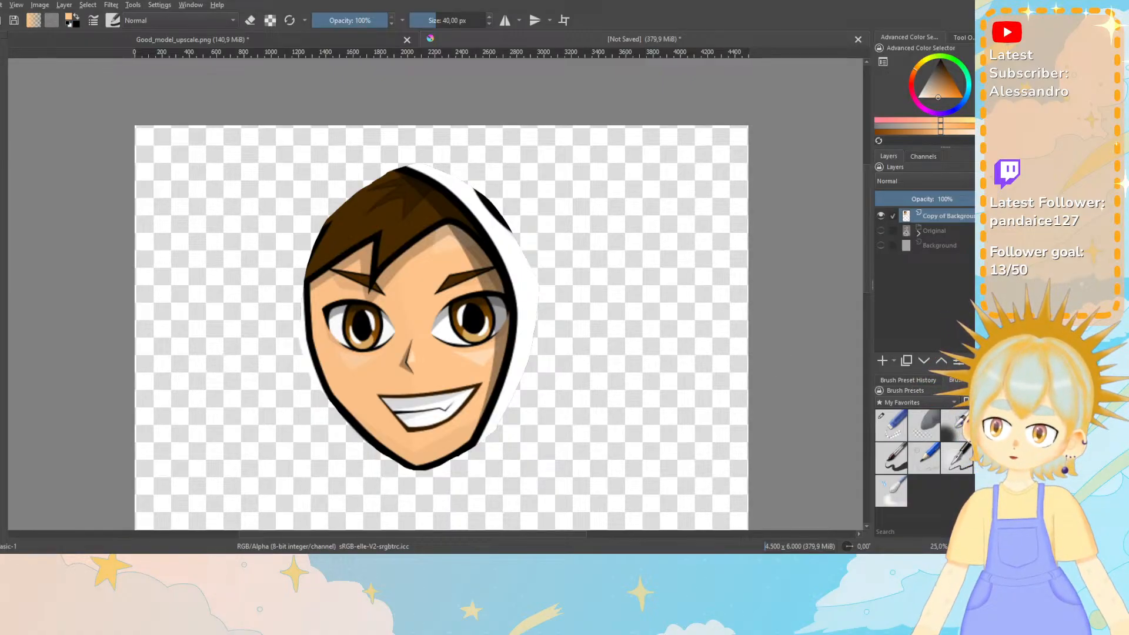
click(461, 20)
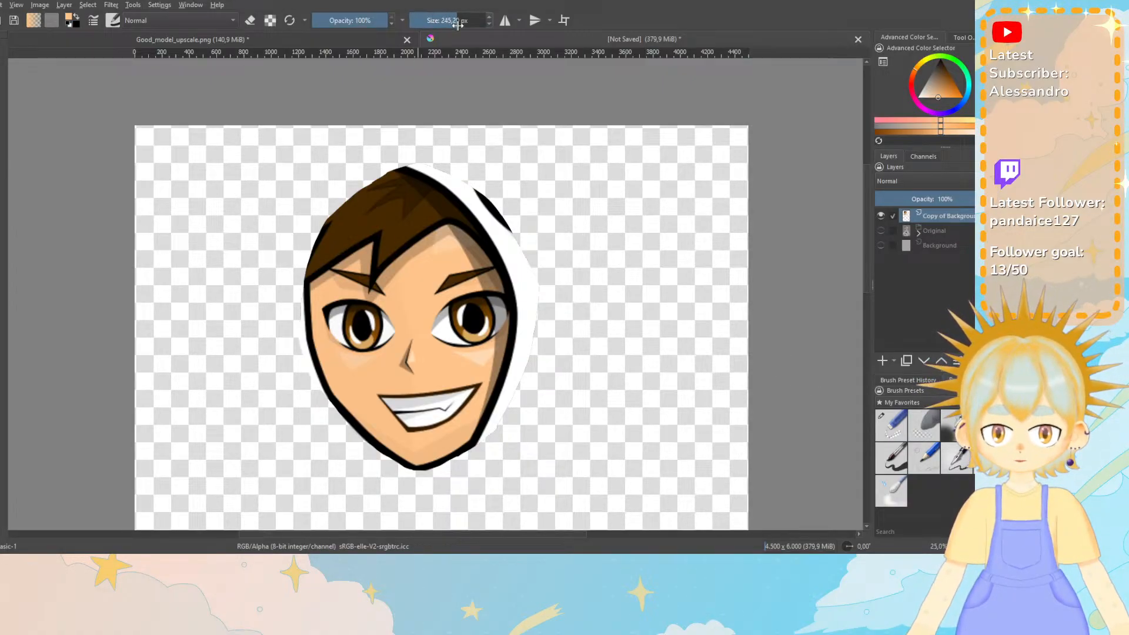
mouse_move(615, 219)
mouse_down()
mouse_move(450, 184)
mouse_move(284, 256)
mouse_move(337, 210)
mouse_move(360, 240)
mouse_move(531, 189)
mouse_move(568, 204)
mouse_move(485, 289)
mouse_move(296, 435)
mouse_move(292, 463)
mouse_move(361, 448)
mouse_move(415, 503)
mouse_up()
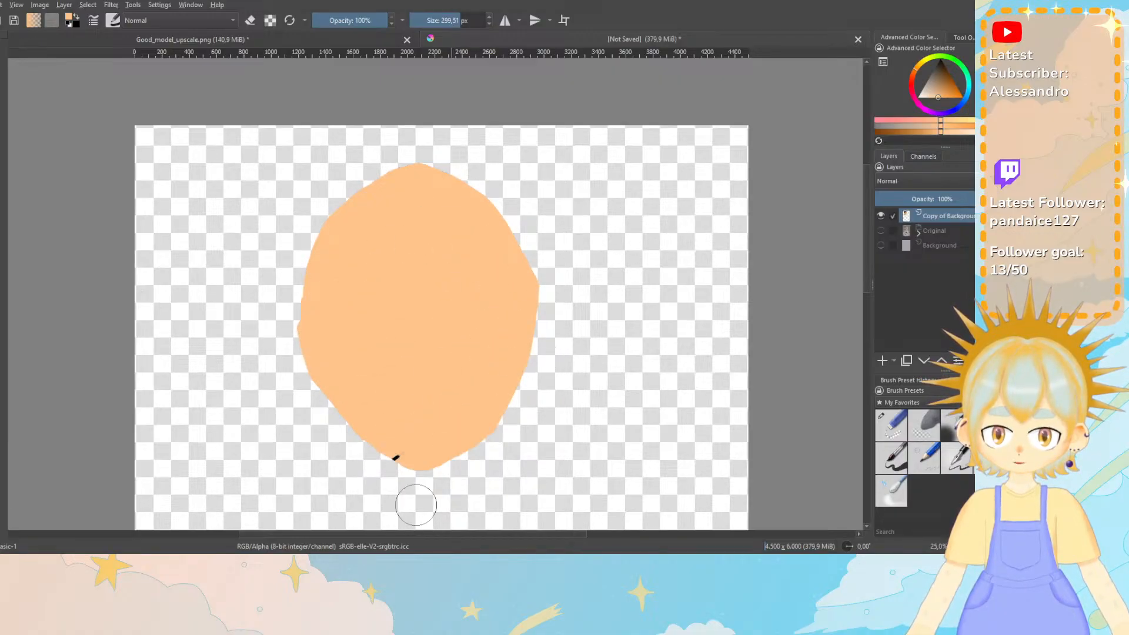
drag(341, 487, 295, 350)
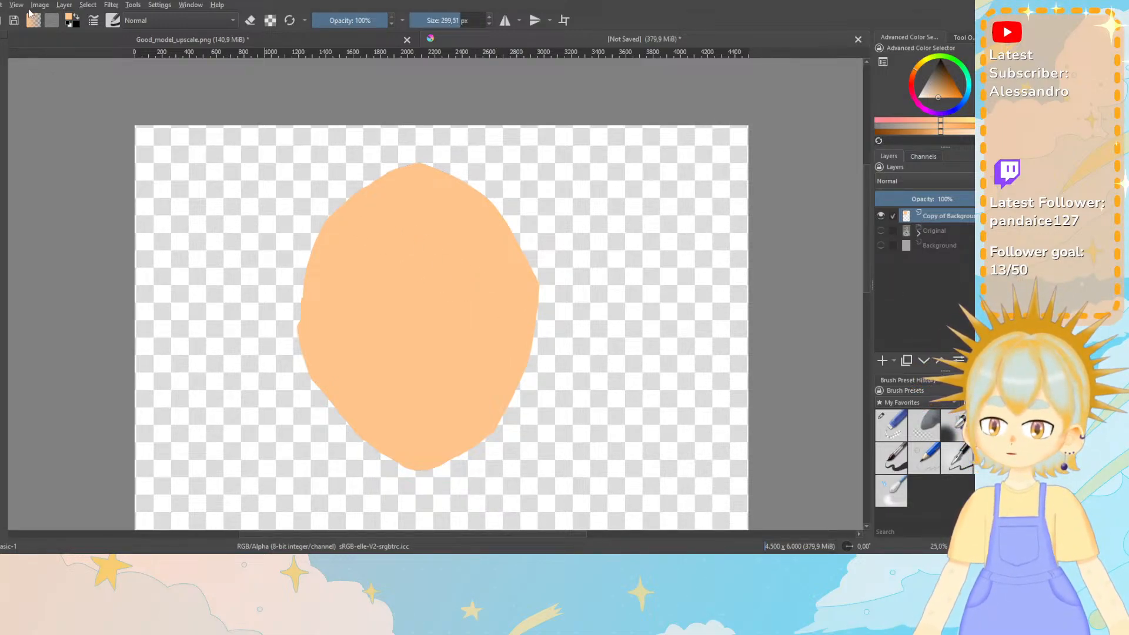
click(2, 6)
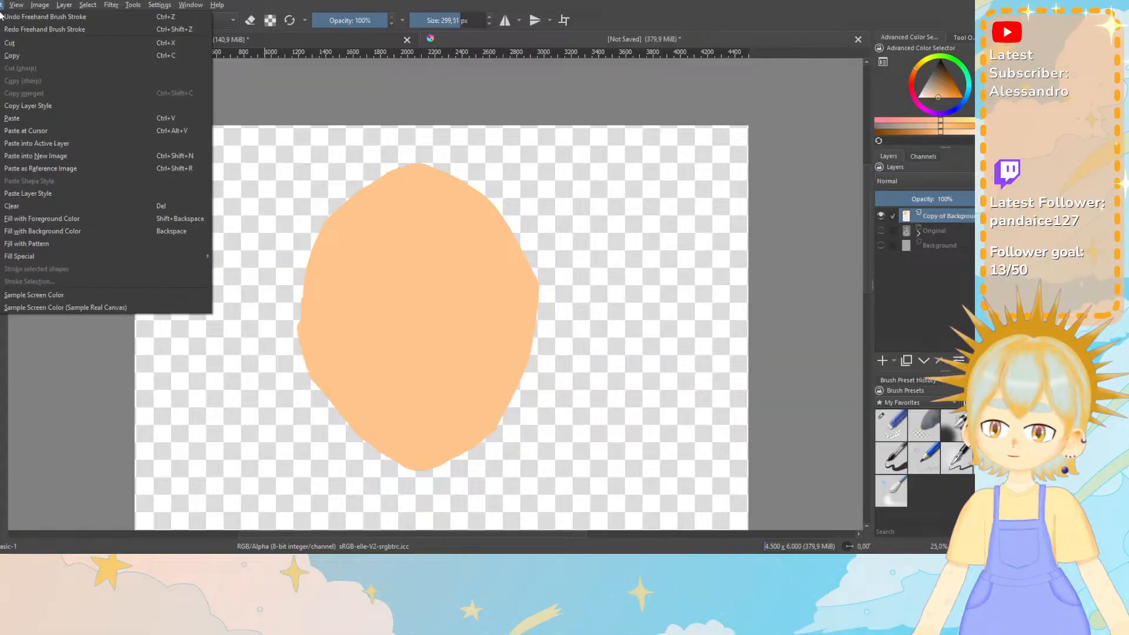
click(3, 17)
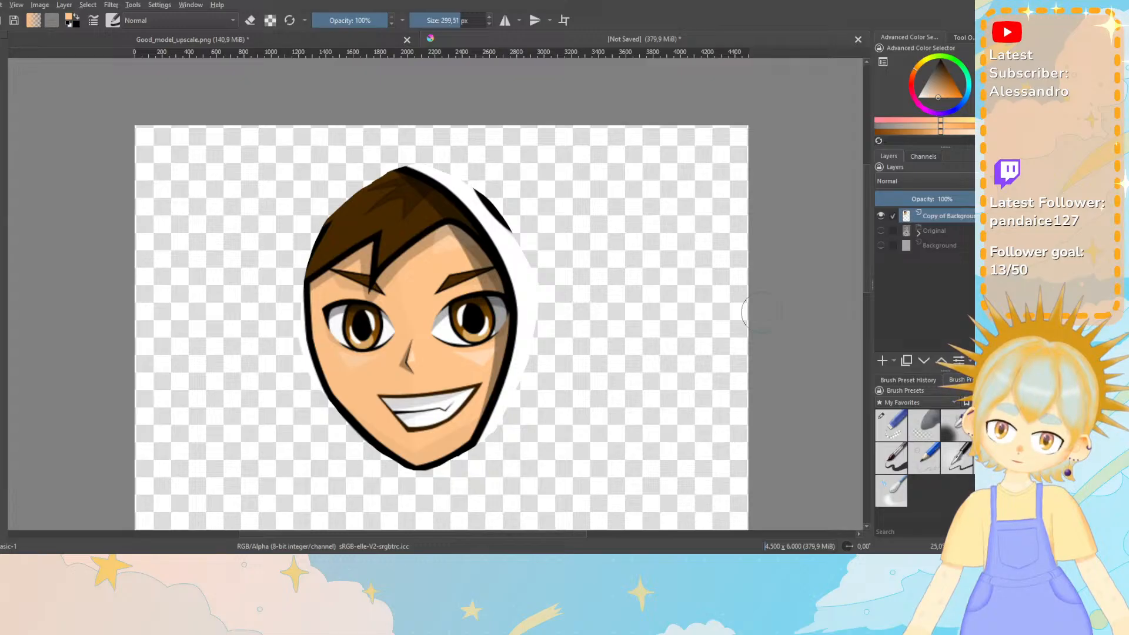
Duplicate the head layer and make the lower copy the active layer.
click(904, 359)
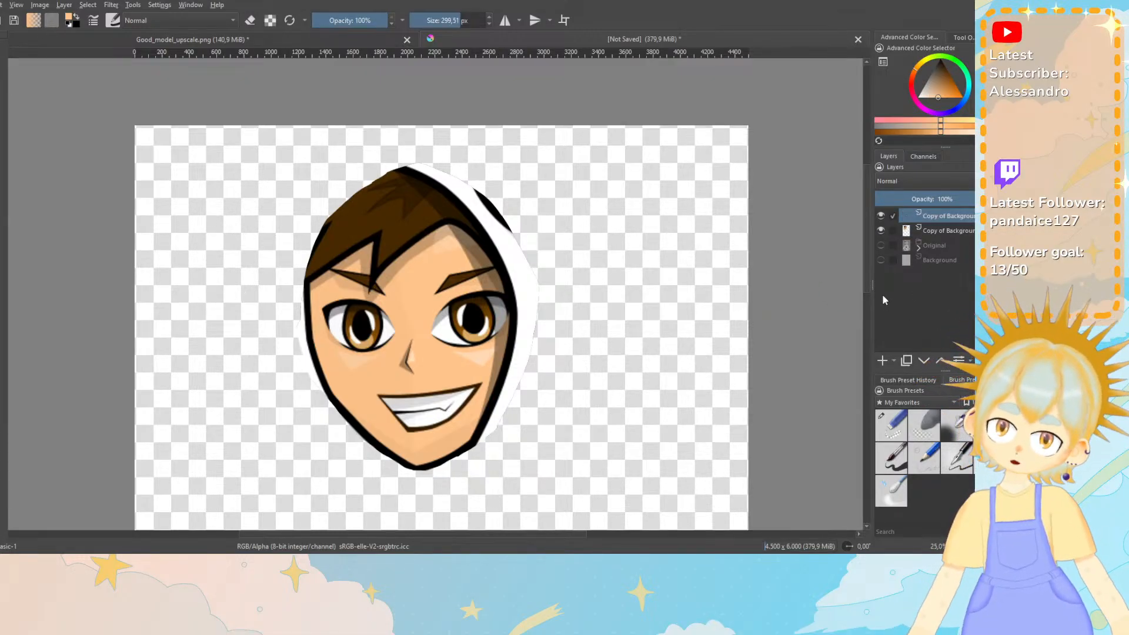
click(938, 230)
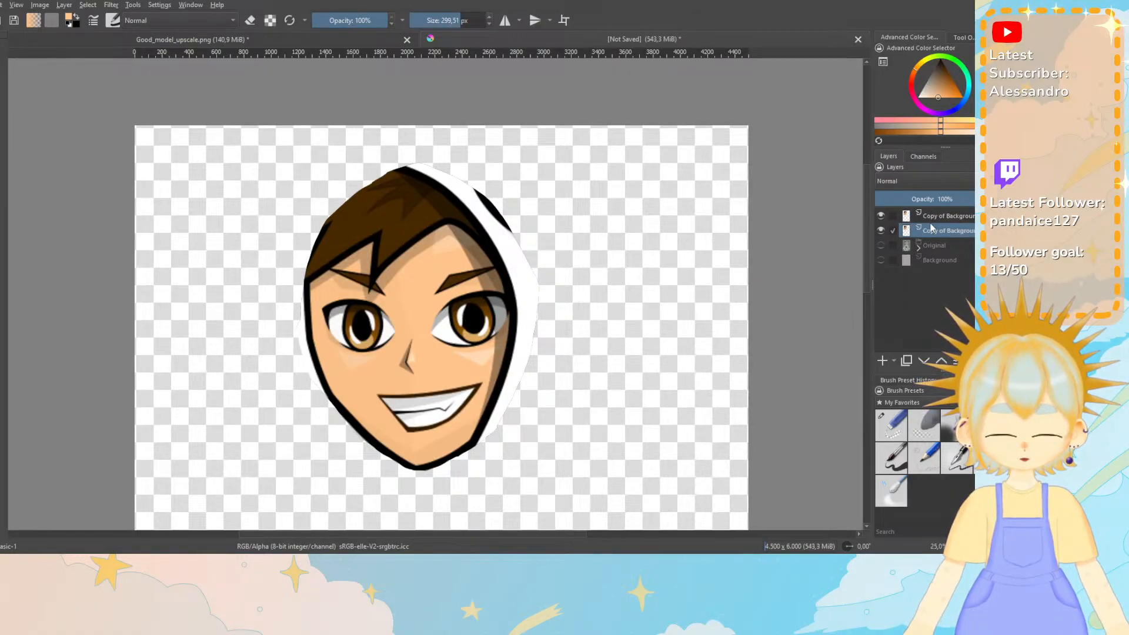
mouse_move(933, 228)
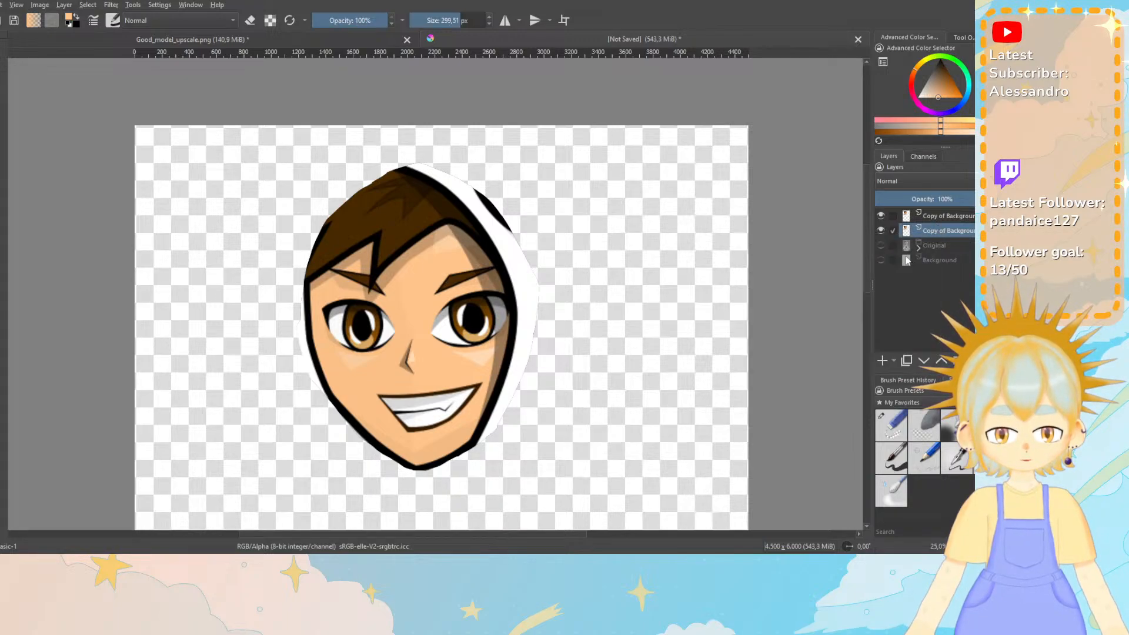
Examine the empty canvas around and below the head for stray pixels, using a temporary selection of the transparent area.
drag(868, 247, 861, 330)
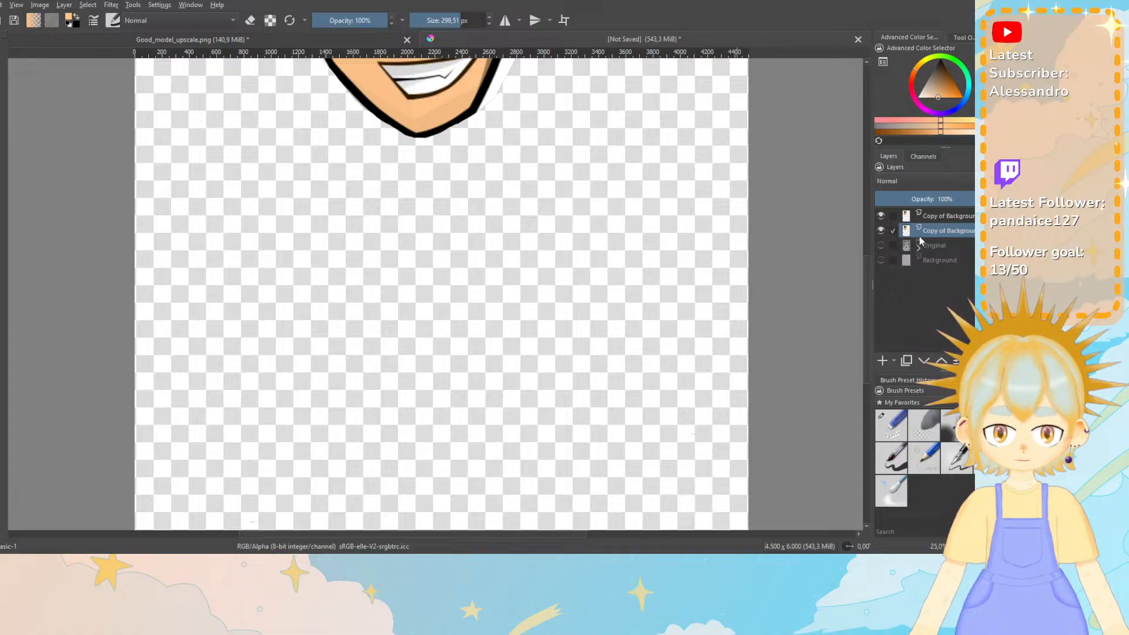
mouse_move(905, 233)
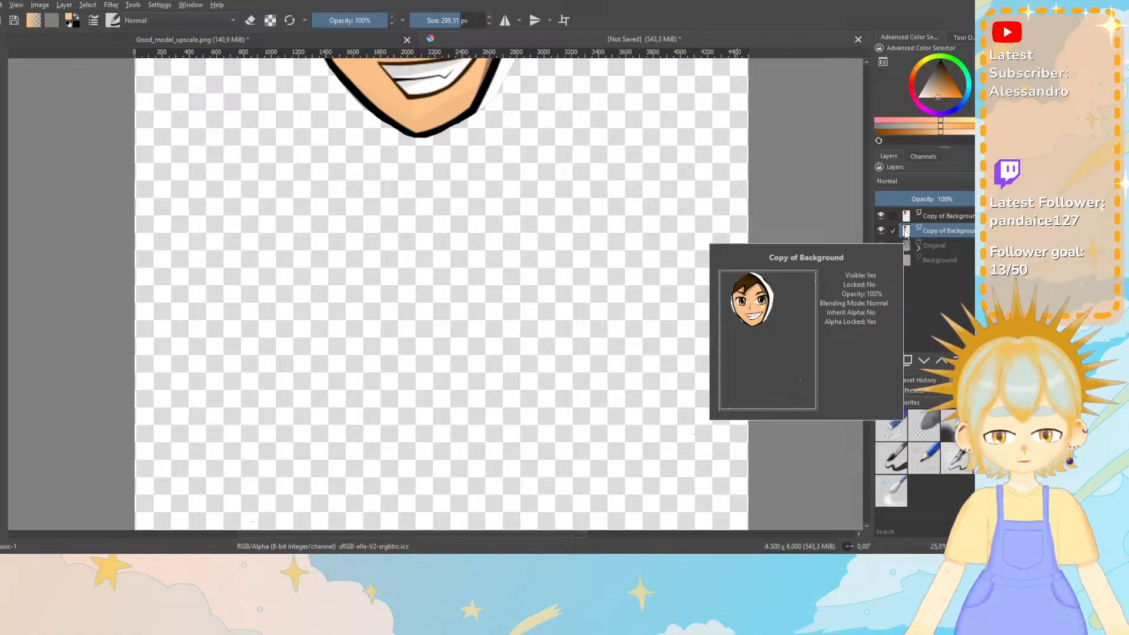
mouse_move(869, 269)
mouse_down()
mouse_move(868, 300)
mouse_move(869, 290)
mouse_up()
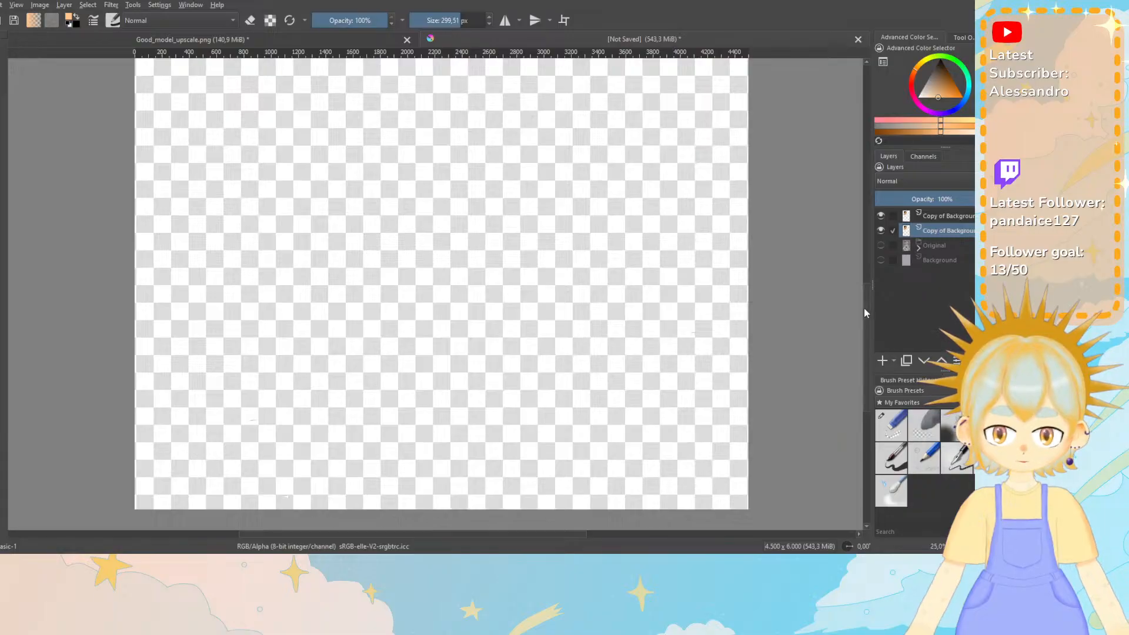
drag(866, 307, 867, 243)
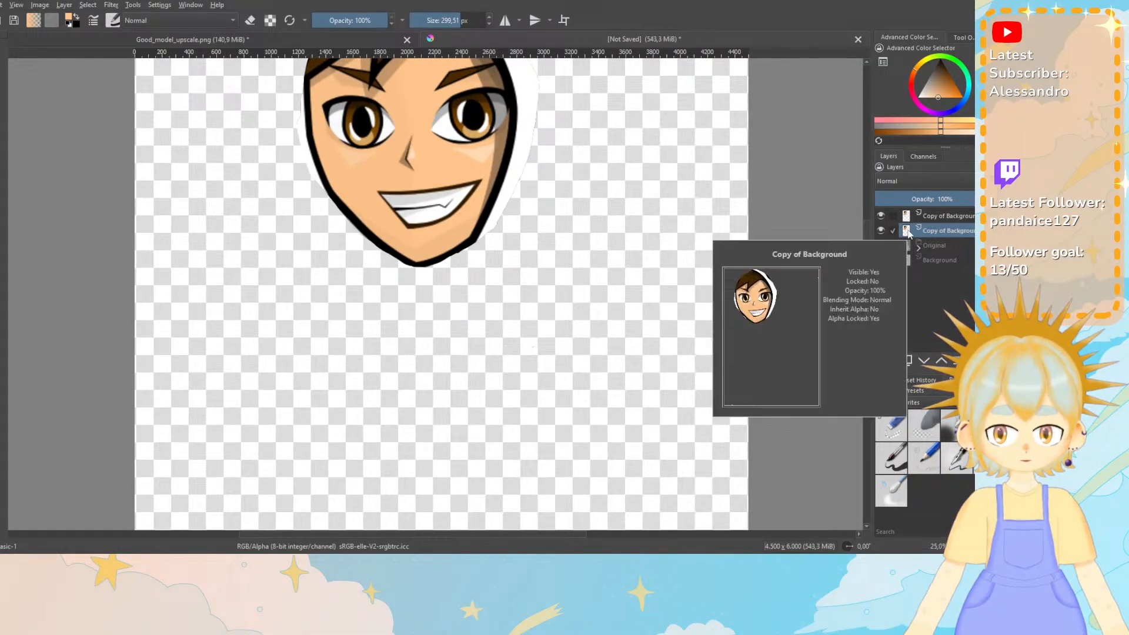
mouse_move(909, 234)
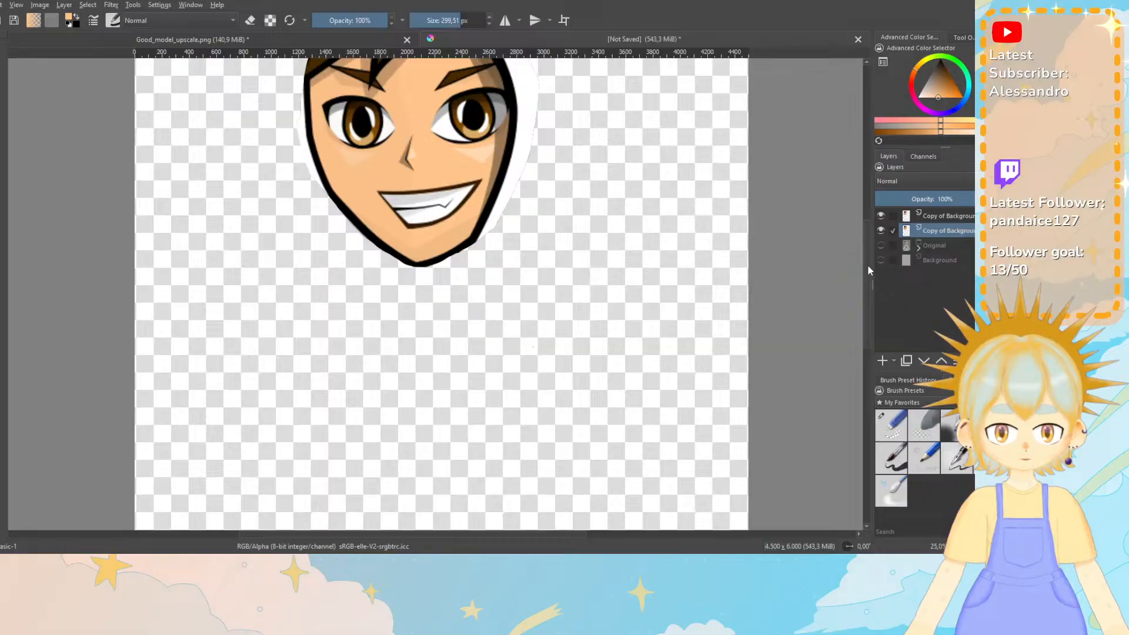
scroll(868, 269, down, 3)
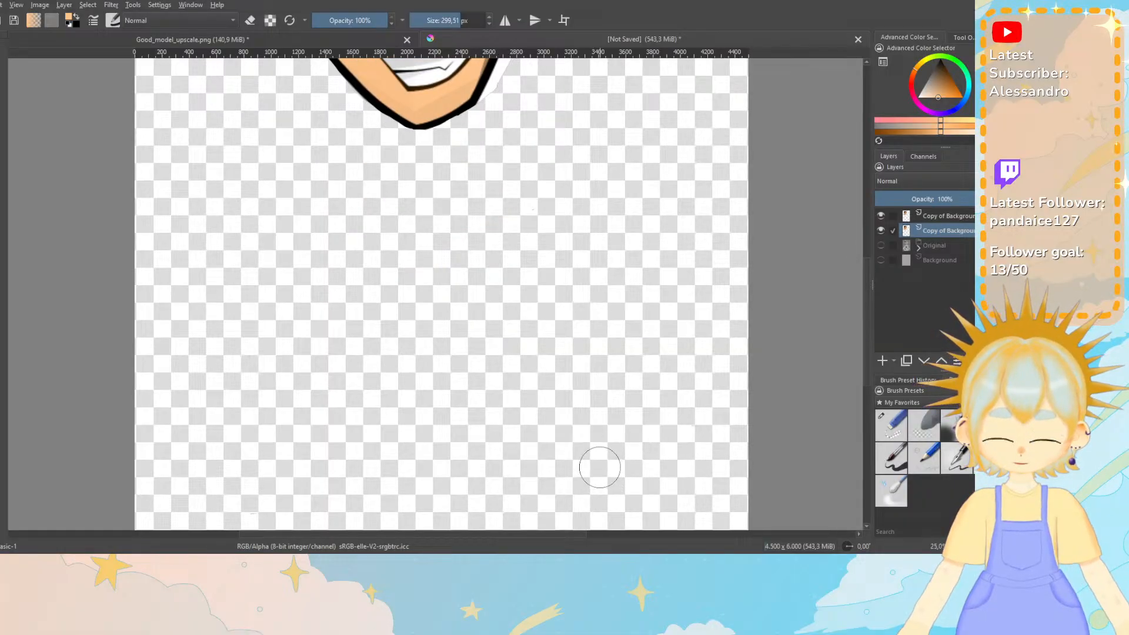
key(minus)
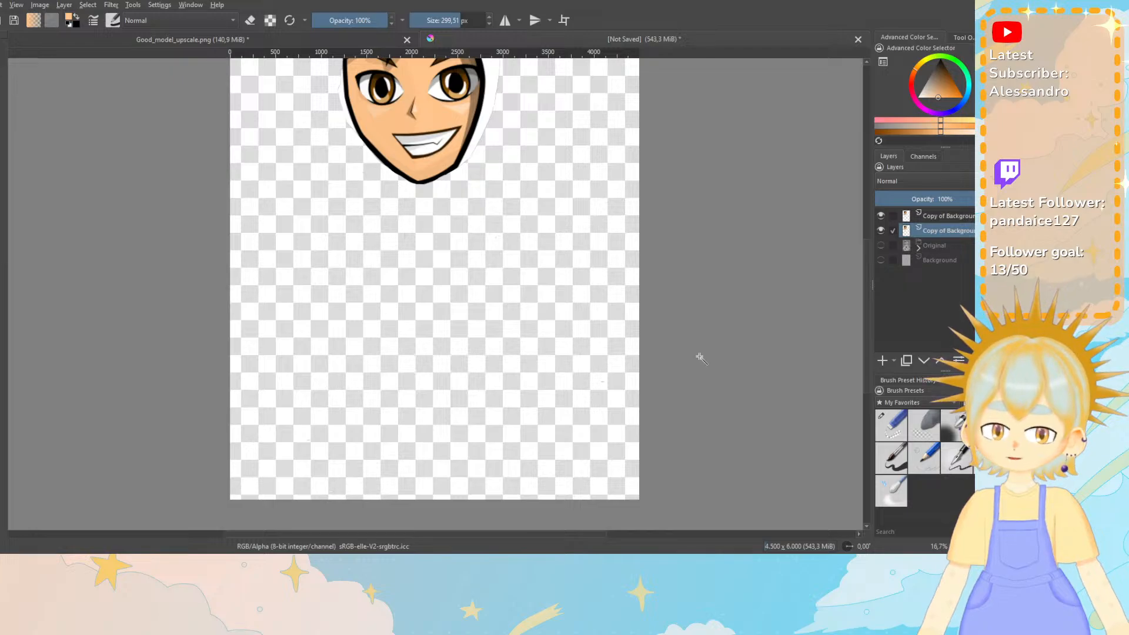
click(480, 327)
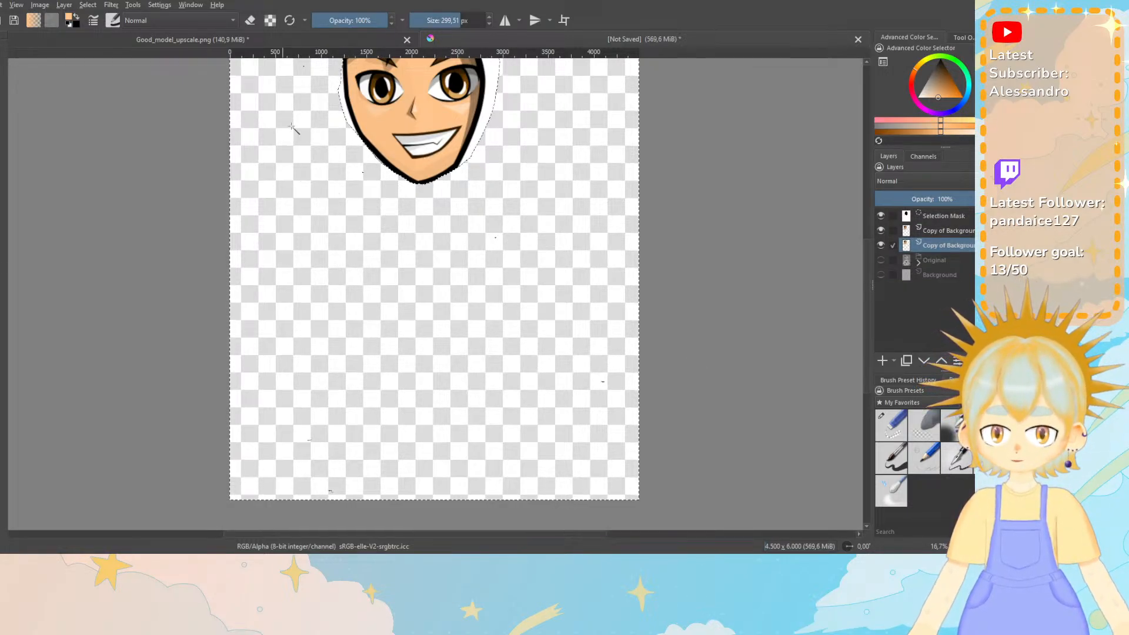
mouse_move(866, 326)
mouse_down()
mouse_move(866, 255)
mouse_move(873, 318)
mouse_up()
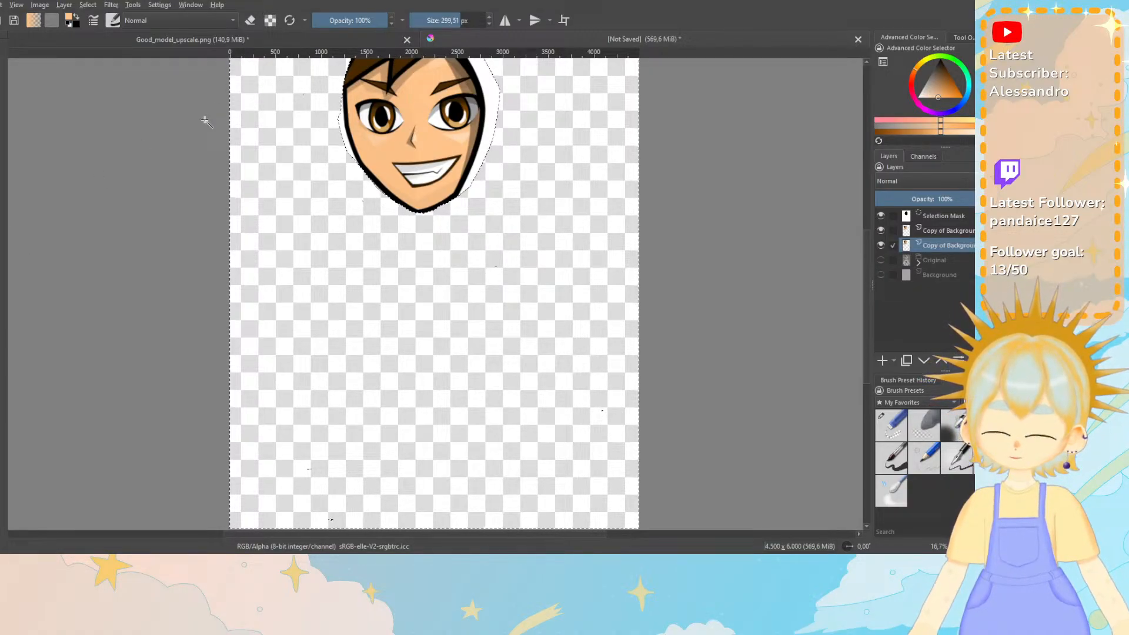
key(ctrl+shift+a)
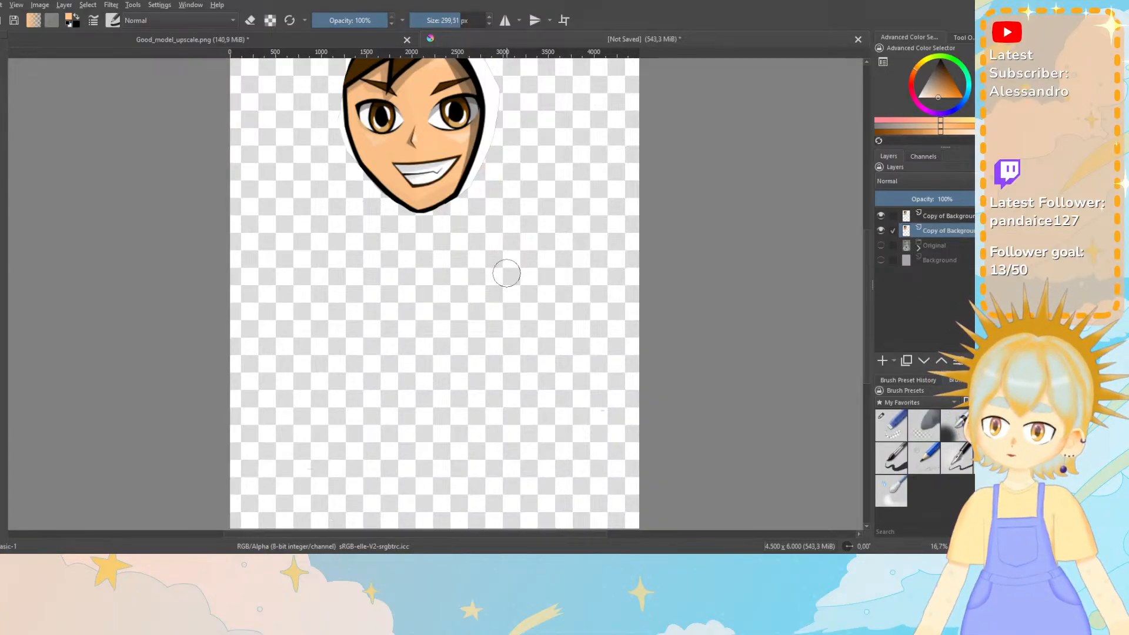
Hide the upper head copy and erase the white fringe along the left cheek and jaw of the lower copy with a 215 px eraser.
click(889, 428)
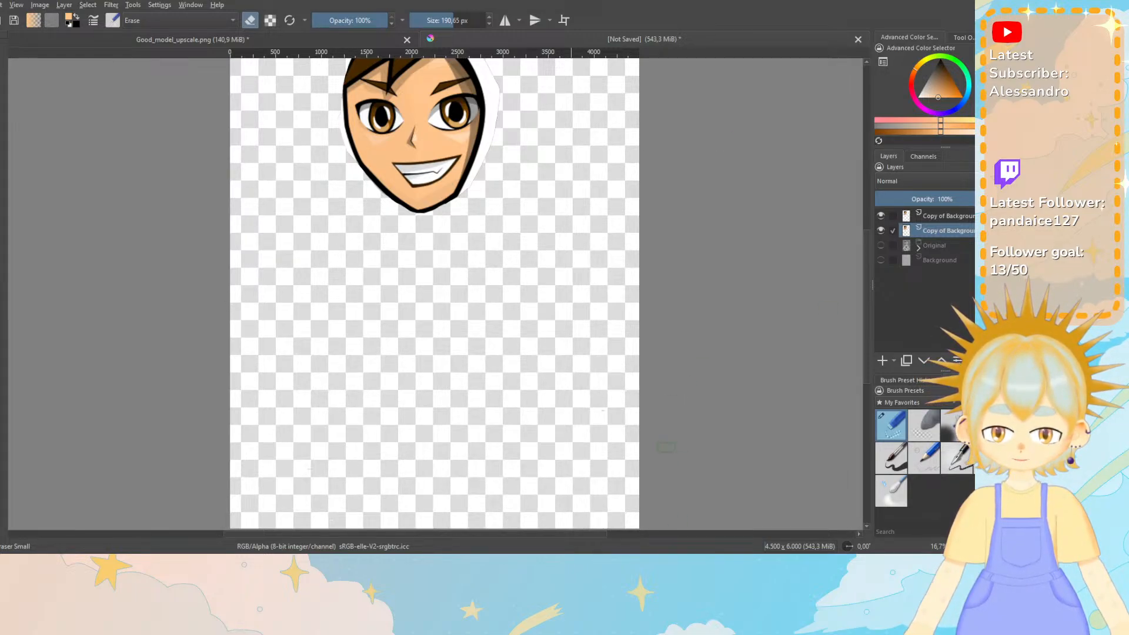
drag(867, 284, 867, 244)
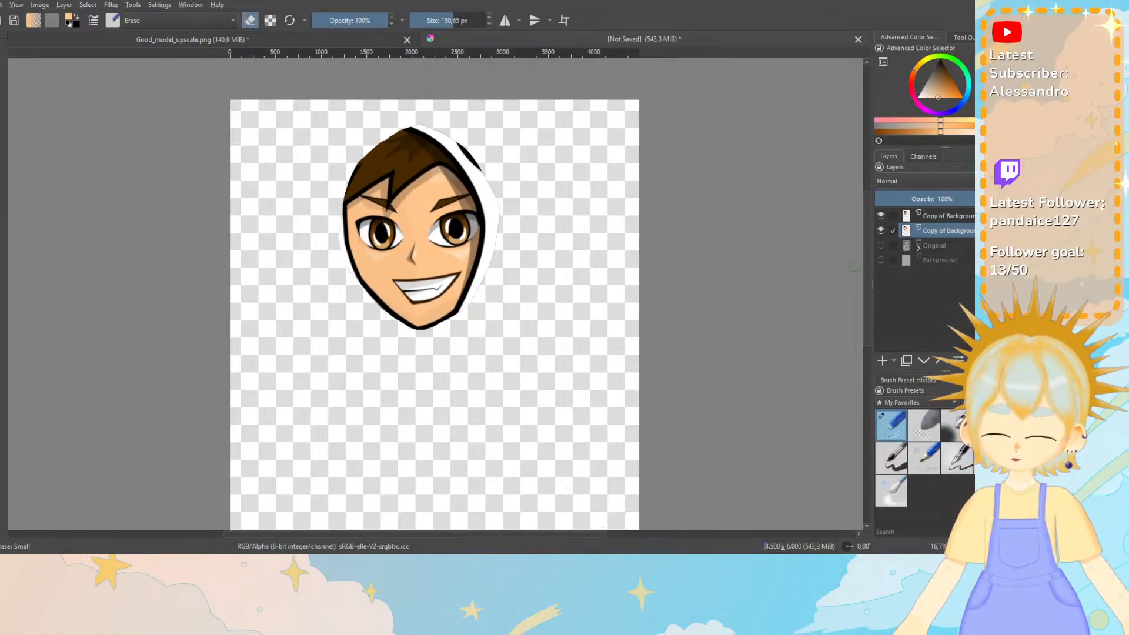
scroll(420, 298, up, 1)
drag(866, 286, 868, 257)
key(ctrl+plus)
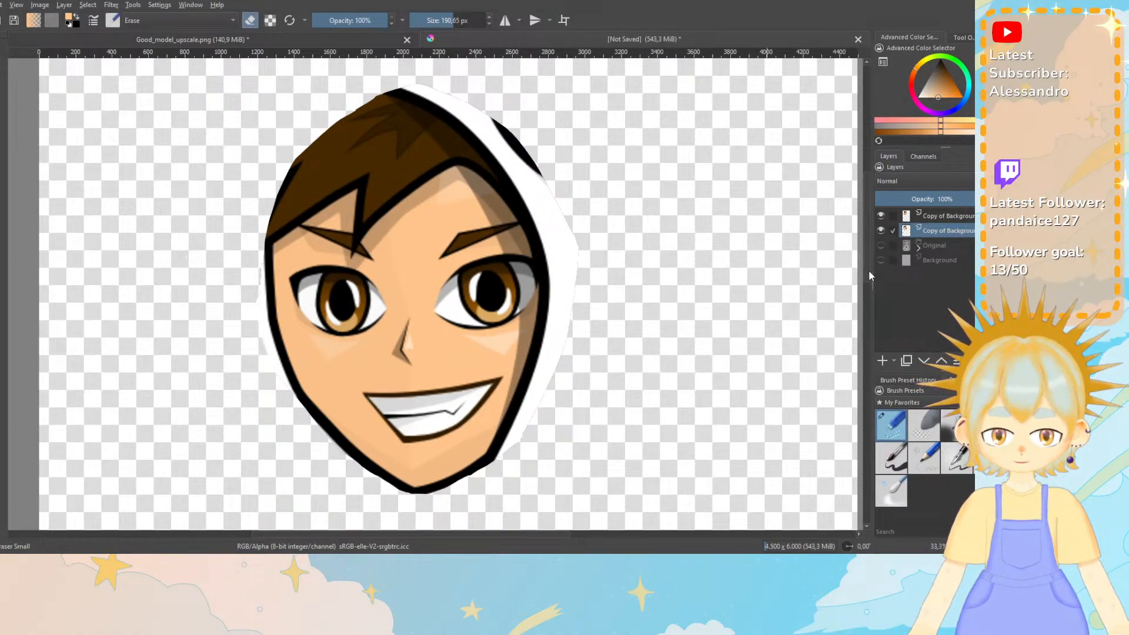
drag(869, 270, 869, 277)
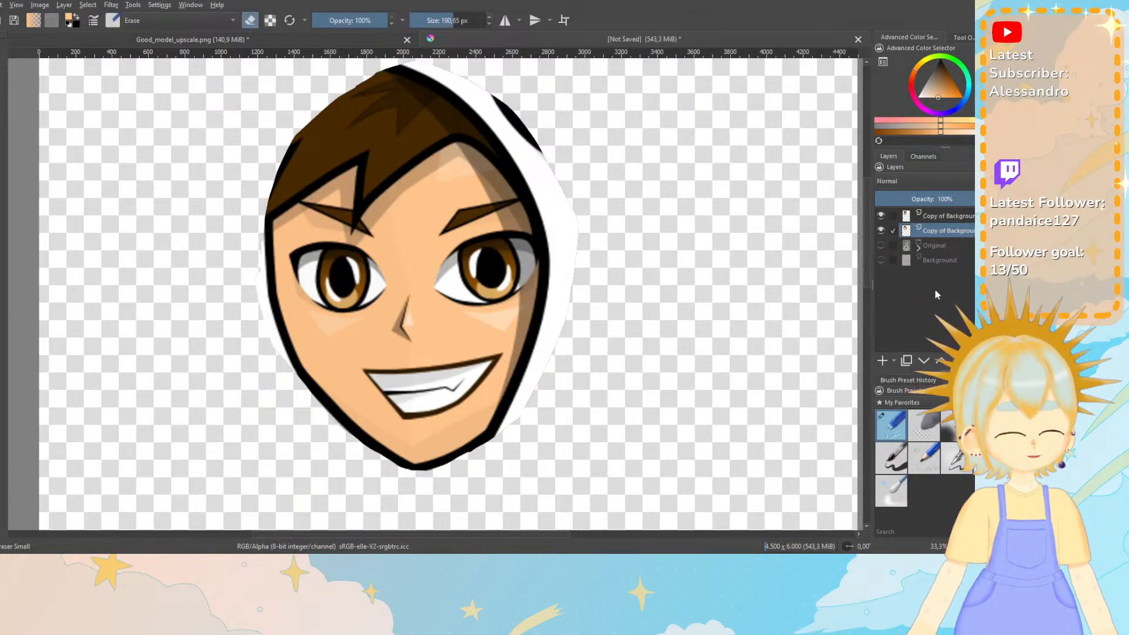
mouse_move(948, 231)
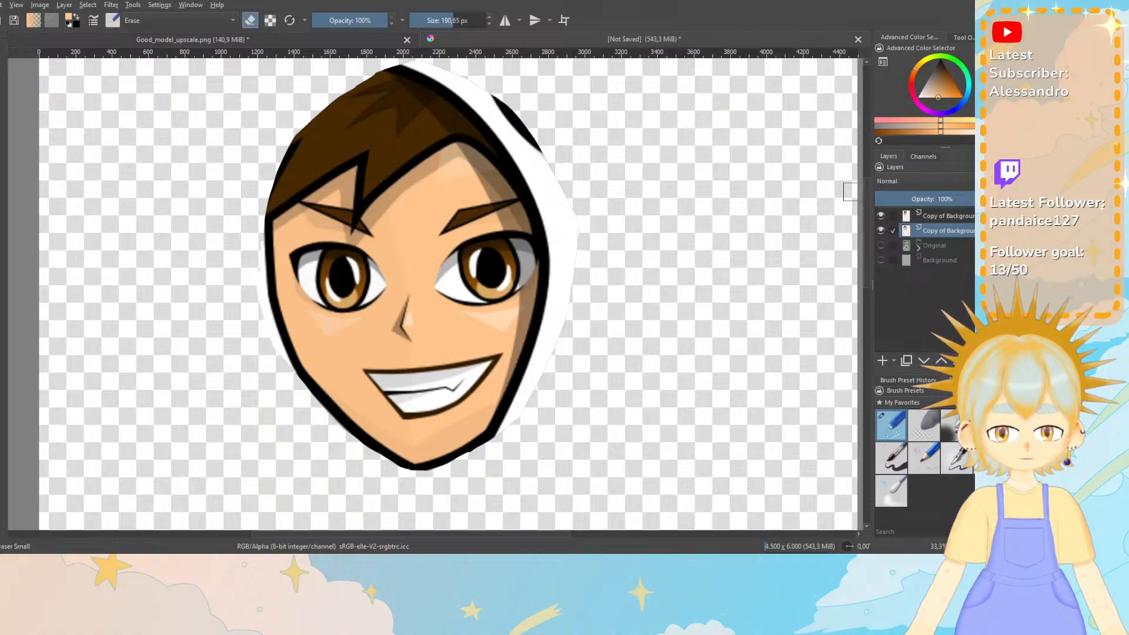
click(880, 216)
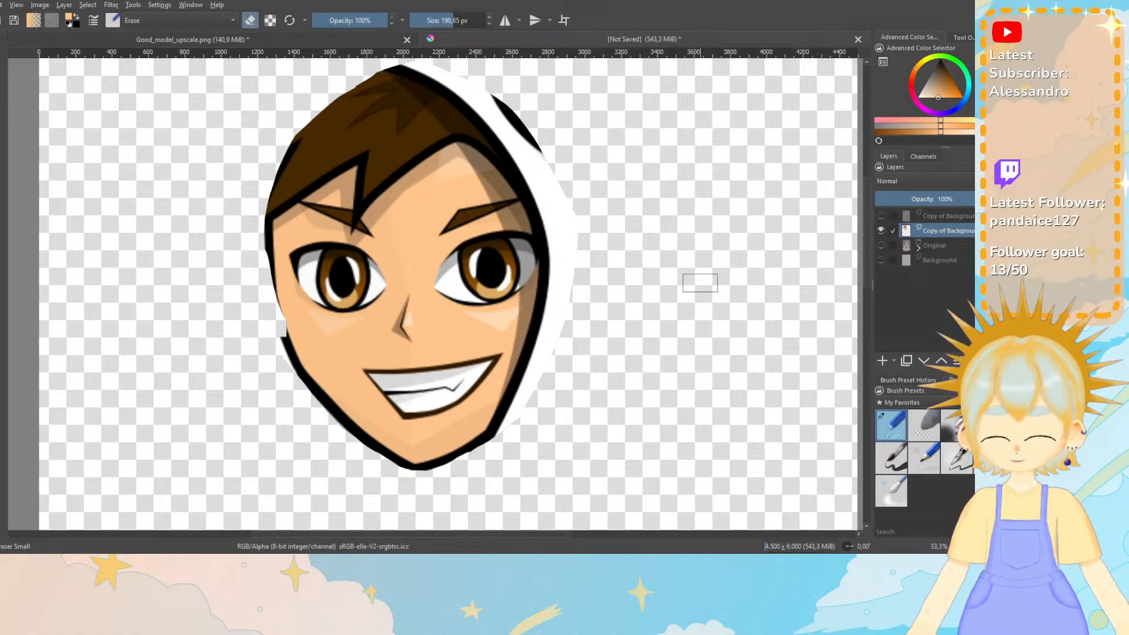
key(bracketright)
key(bracketright)
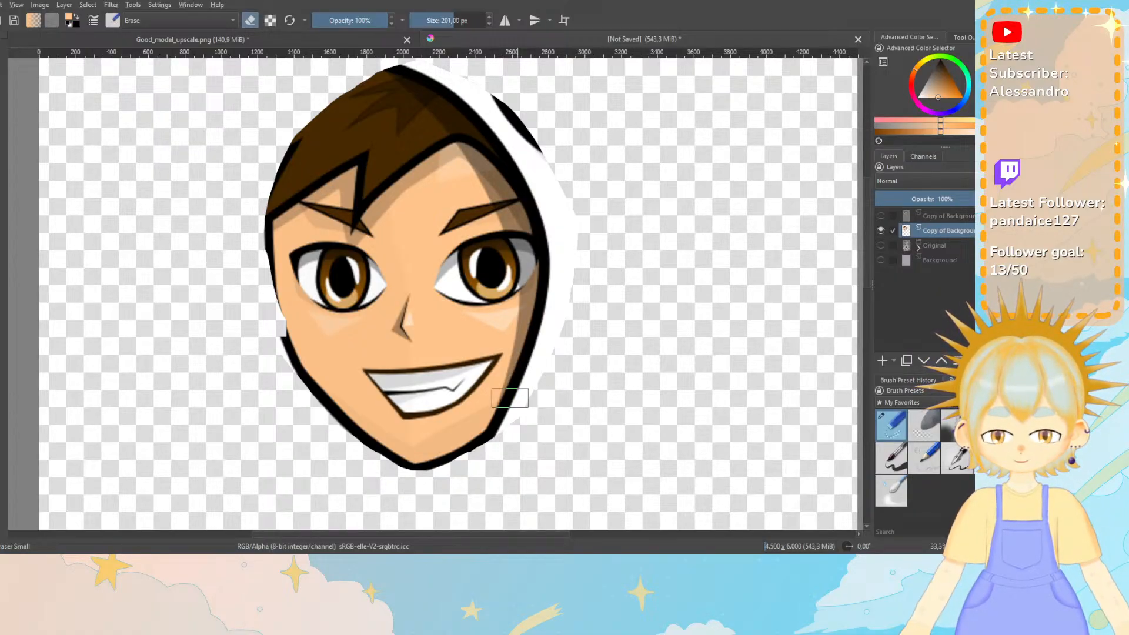
key(bracketright)
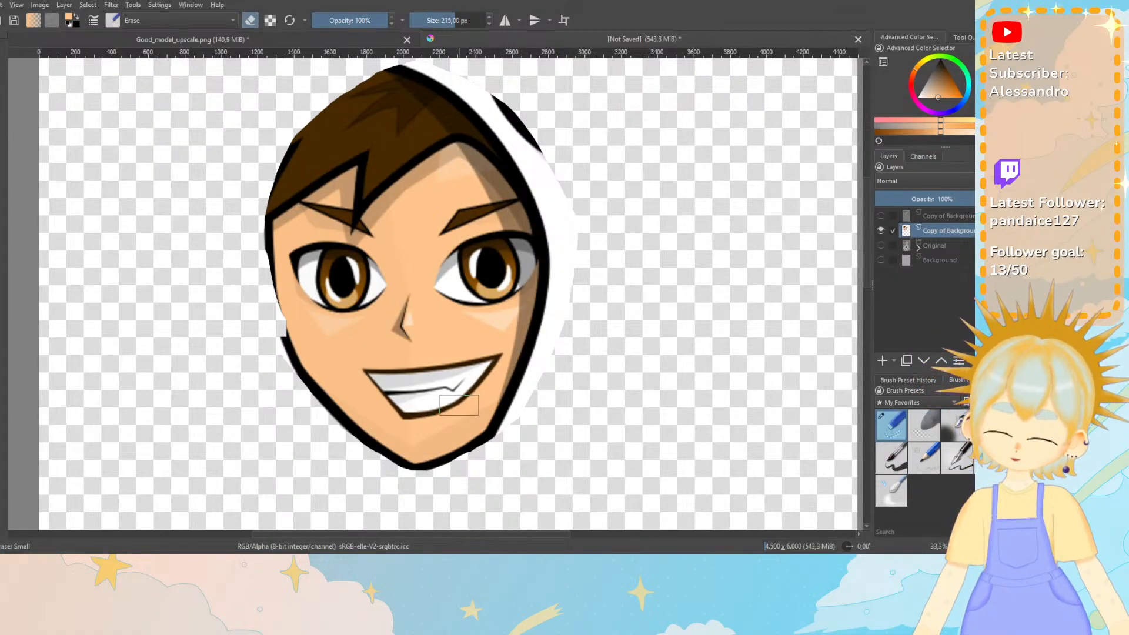
key(ctrl+z)
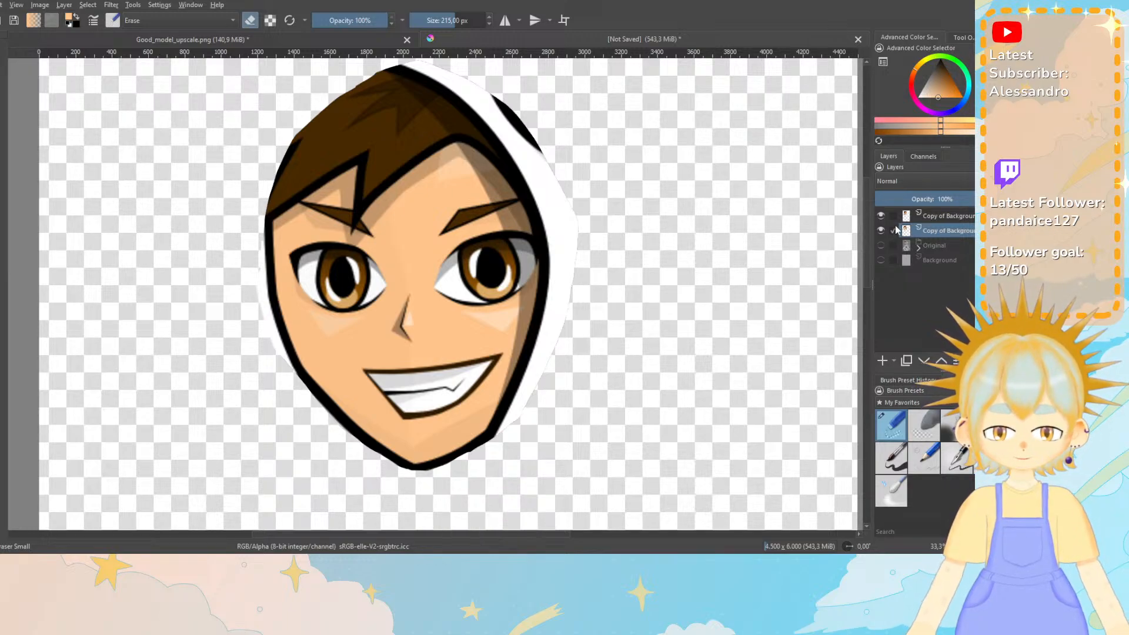
click(881, 216)
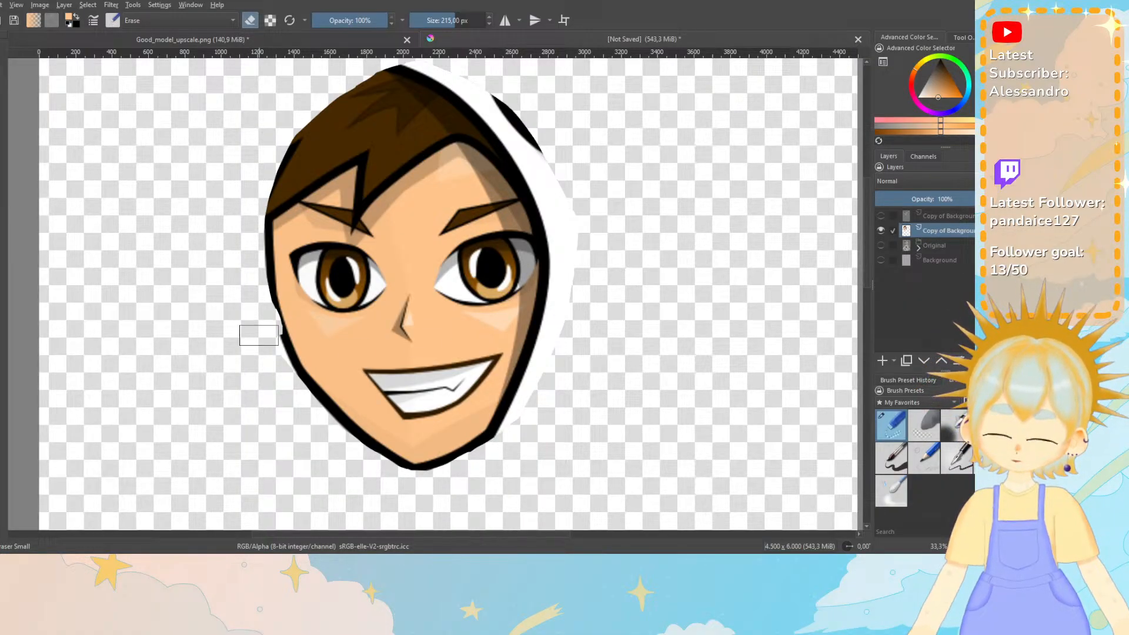
key(ctrl+z)
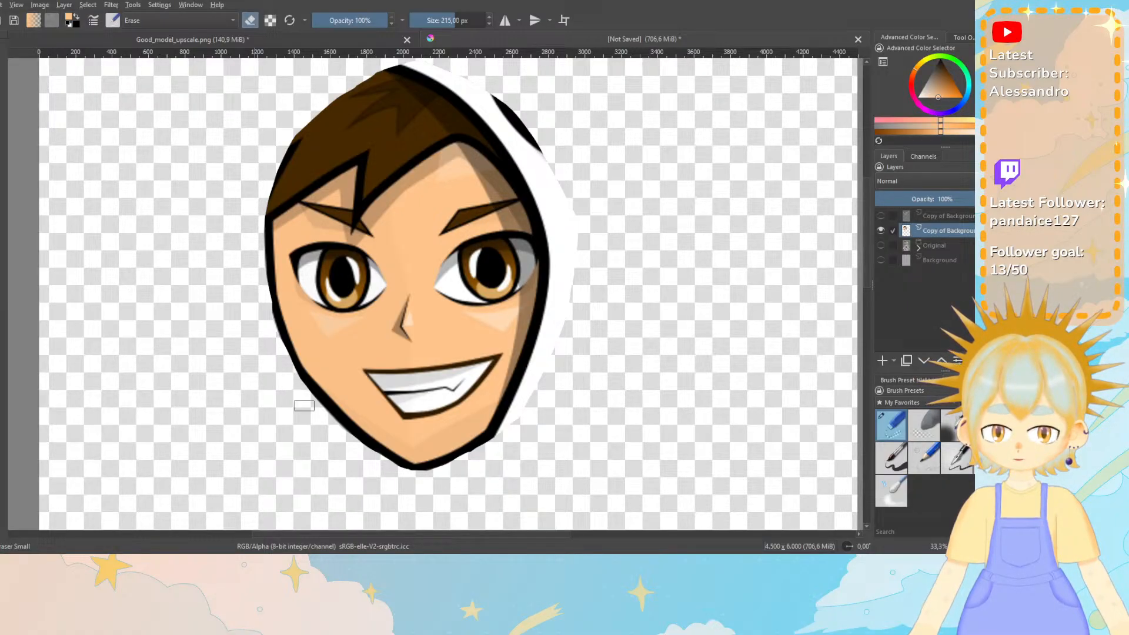
drag(304, 405, 323, 438)
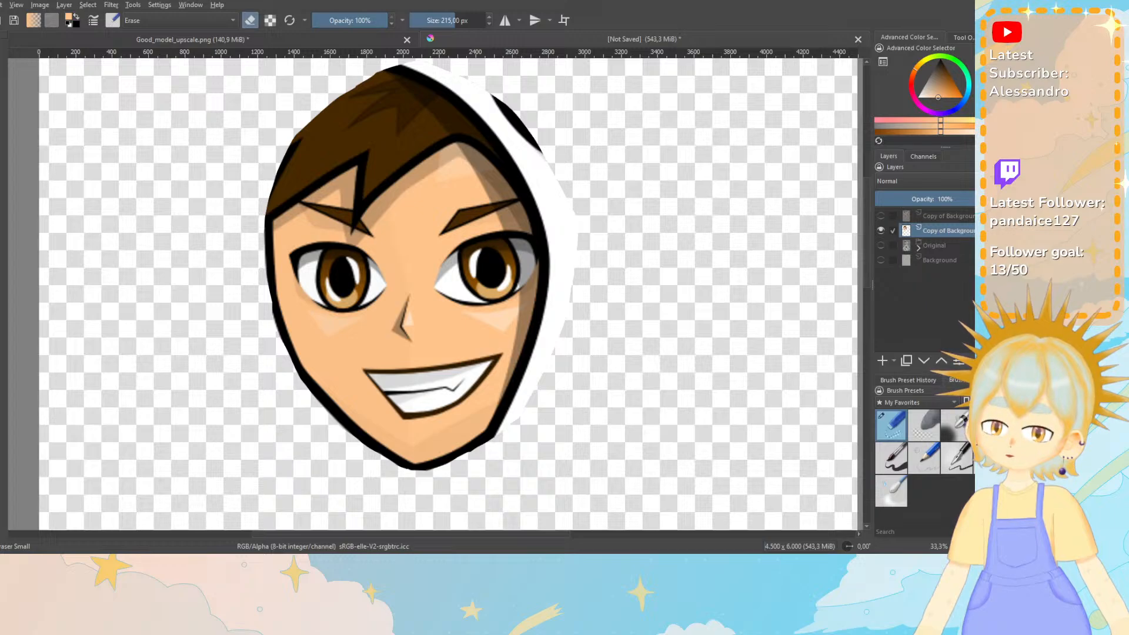
Select the head silhouette by selecting the transparent area around it and inverting the selection.
click(691, 276)
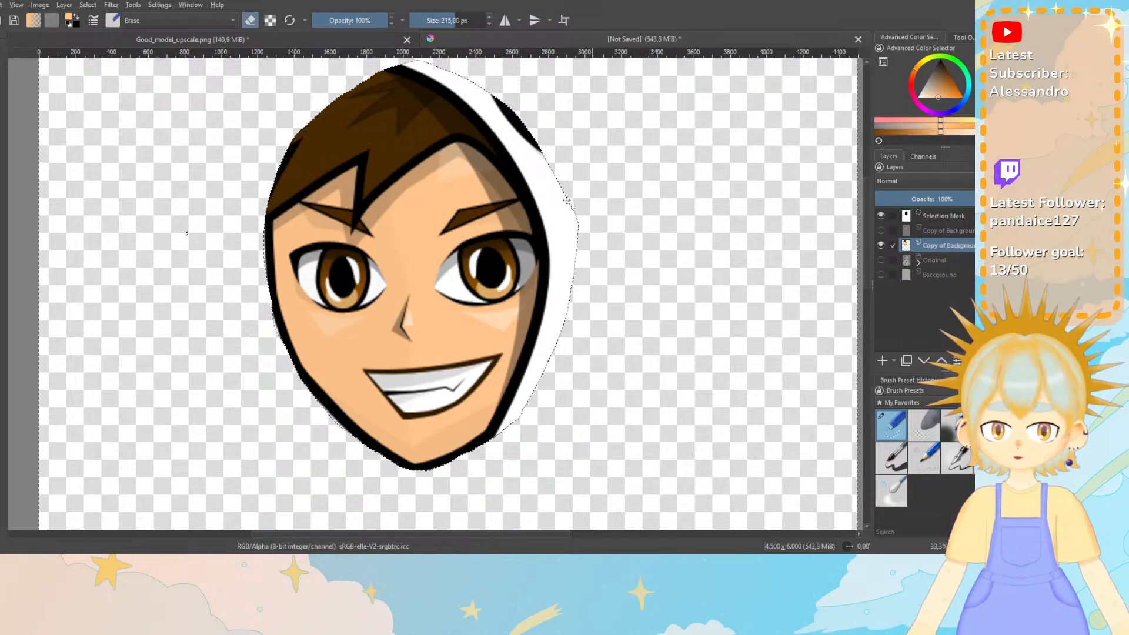
click(91, 5)
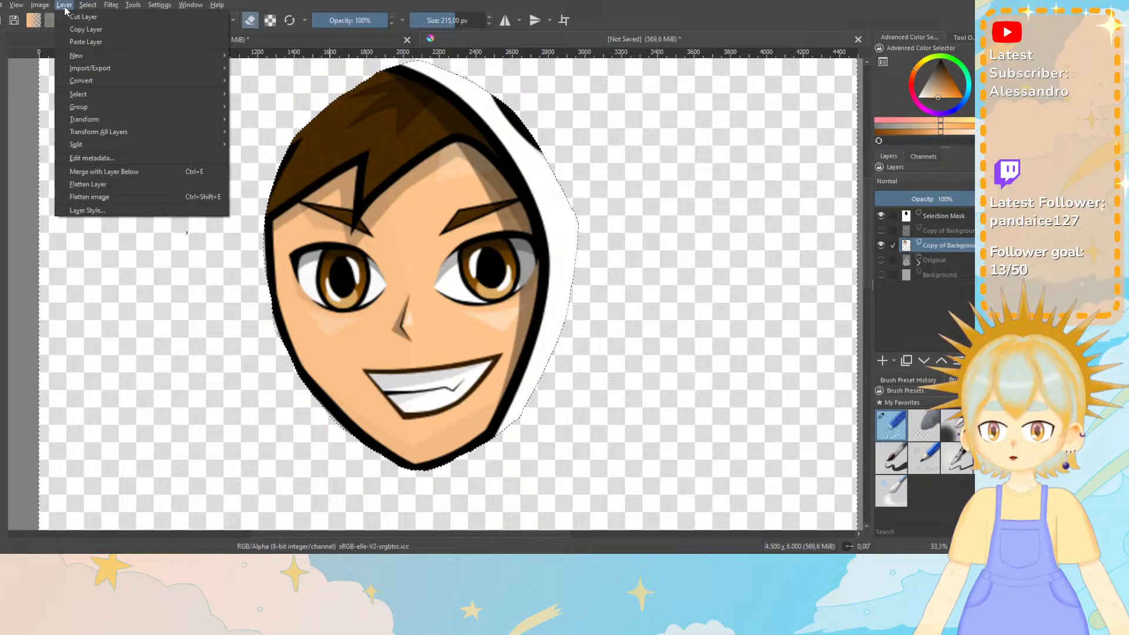
click(112, 52)
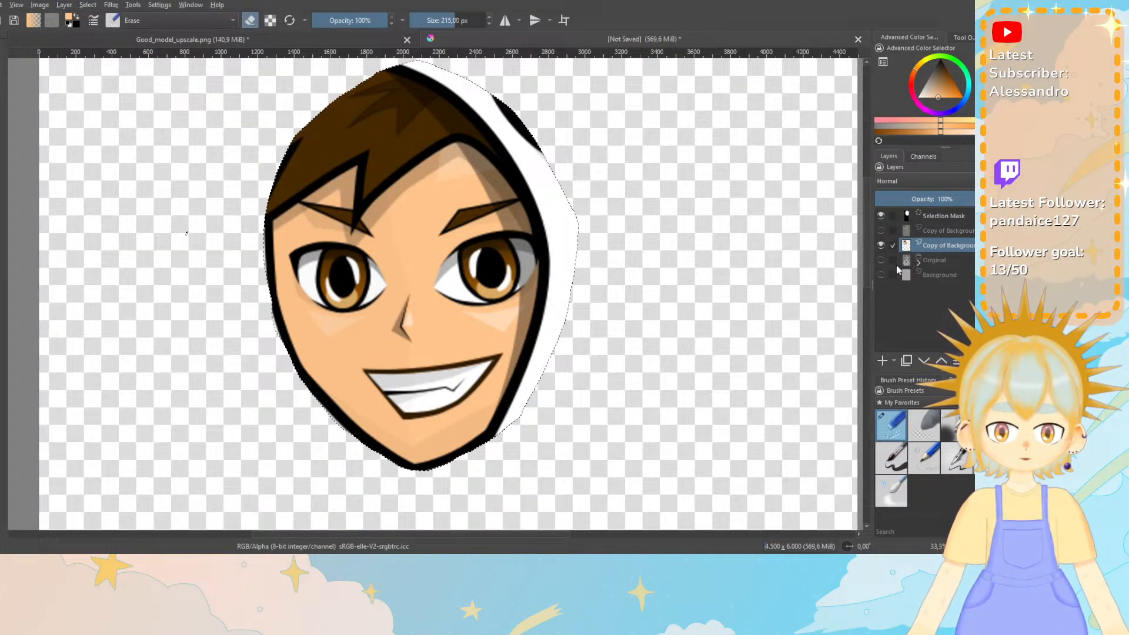
Add a paint layer above the visible head copy, choose black, and set the normal brush to 55.44 px.
click(886, 362)
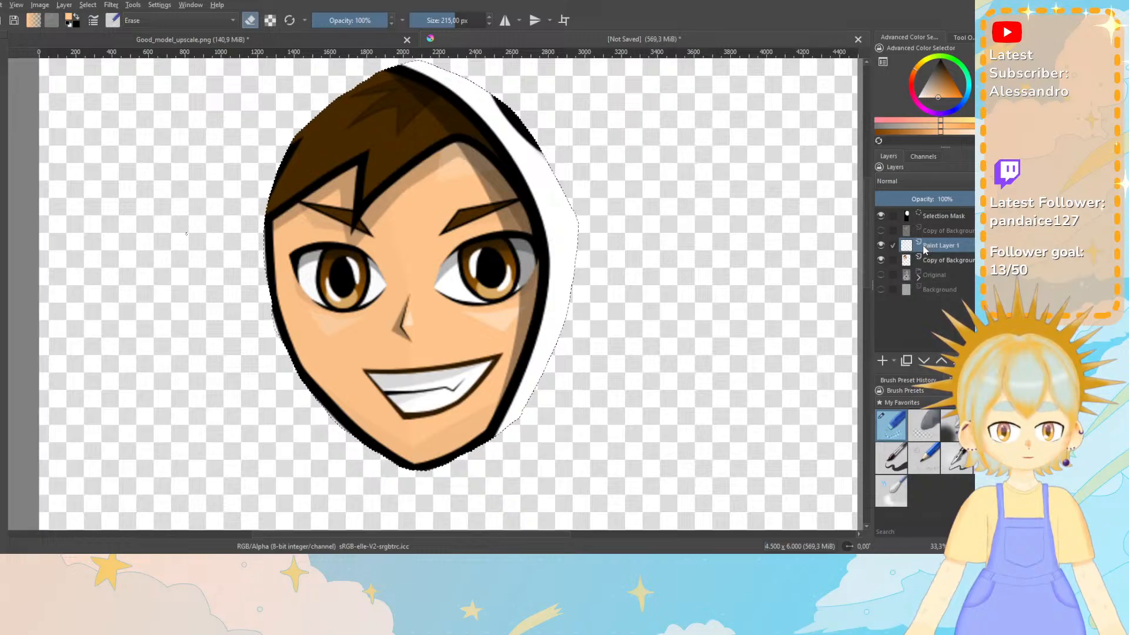
drag(937, 79, 941, 33)
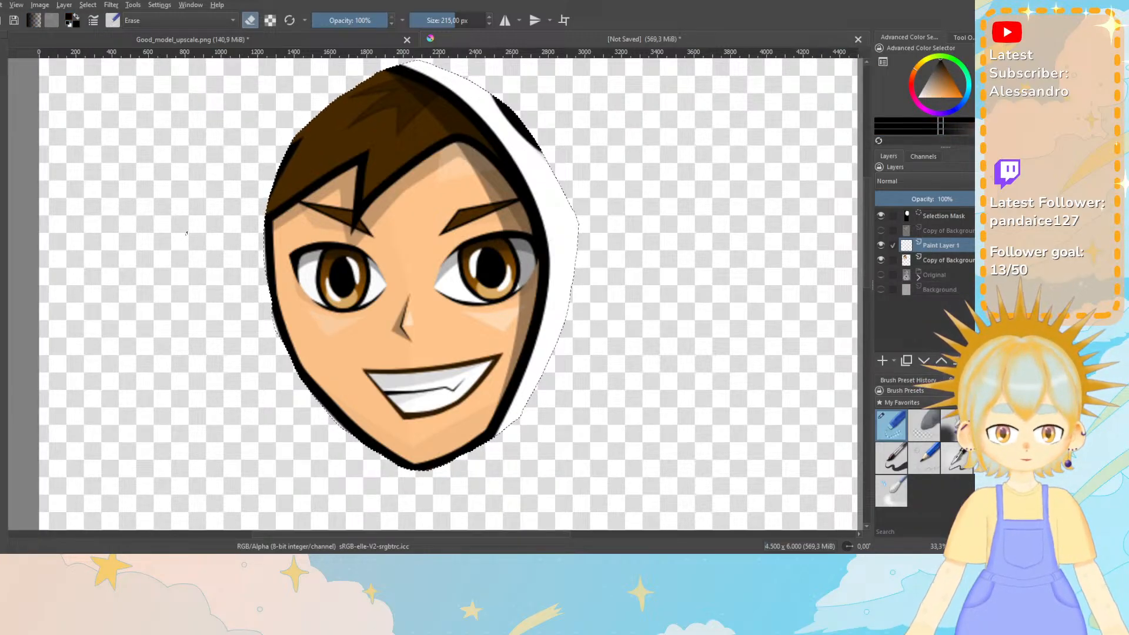
key(e)
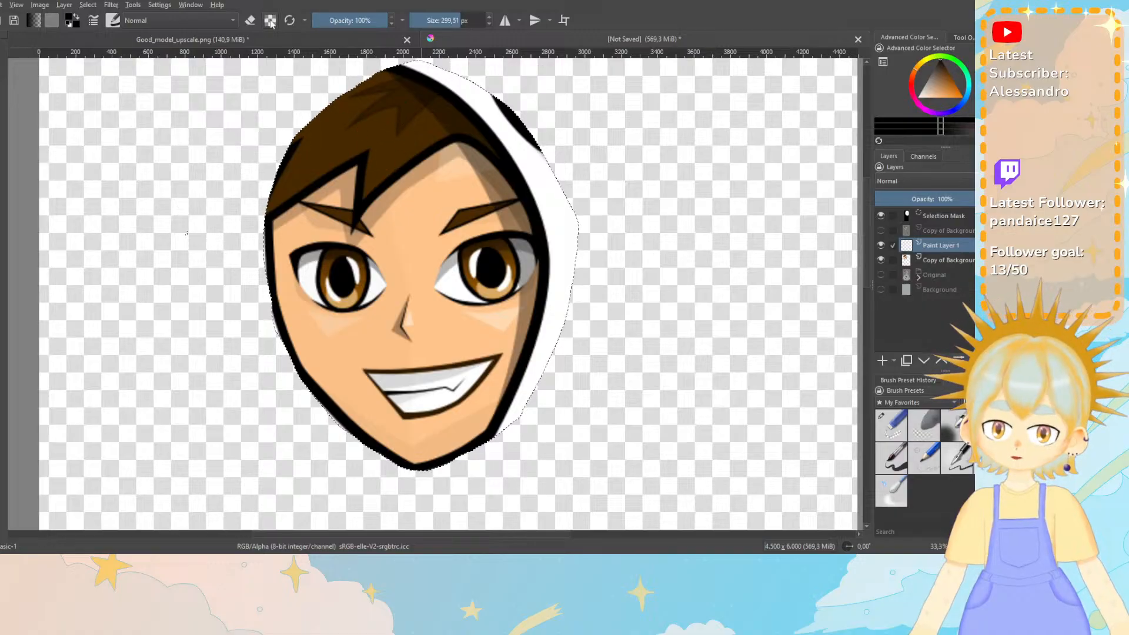
drag(442, 20, 424, 20)
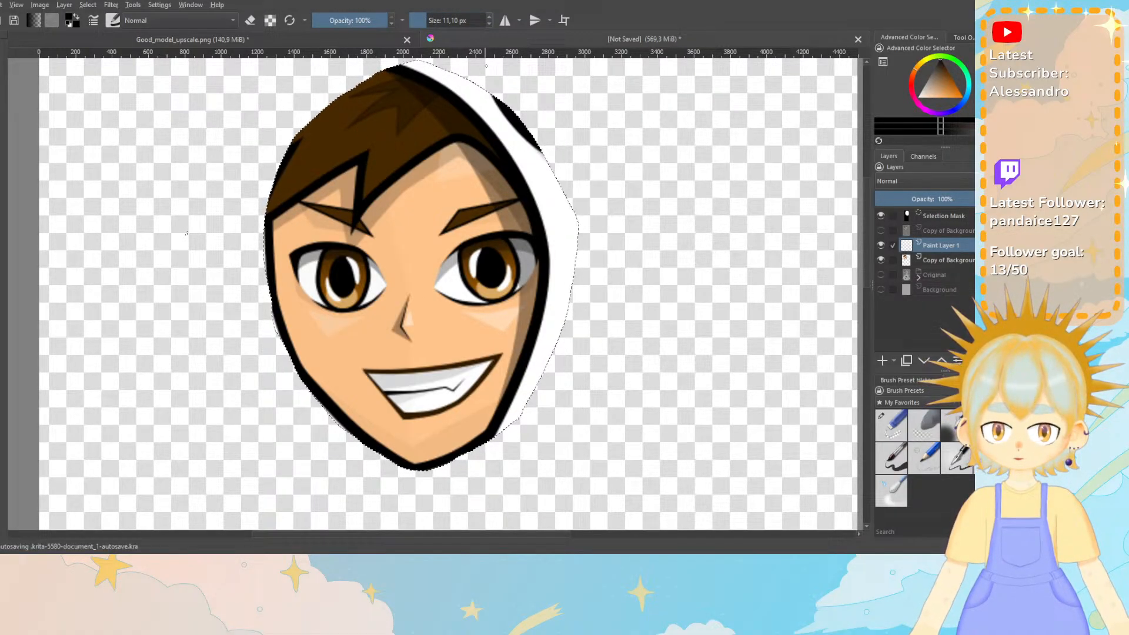
drag(428, 20, 438, 21)
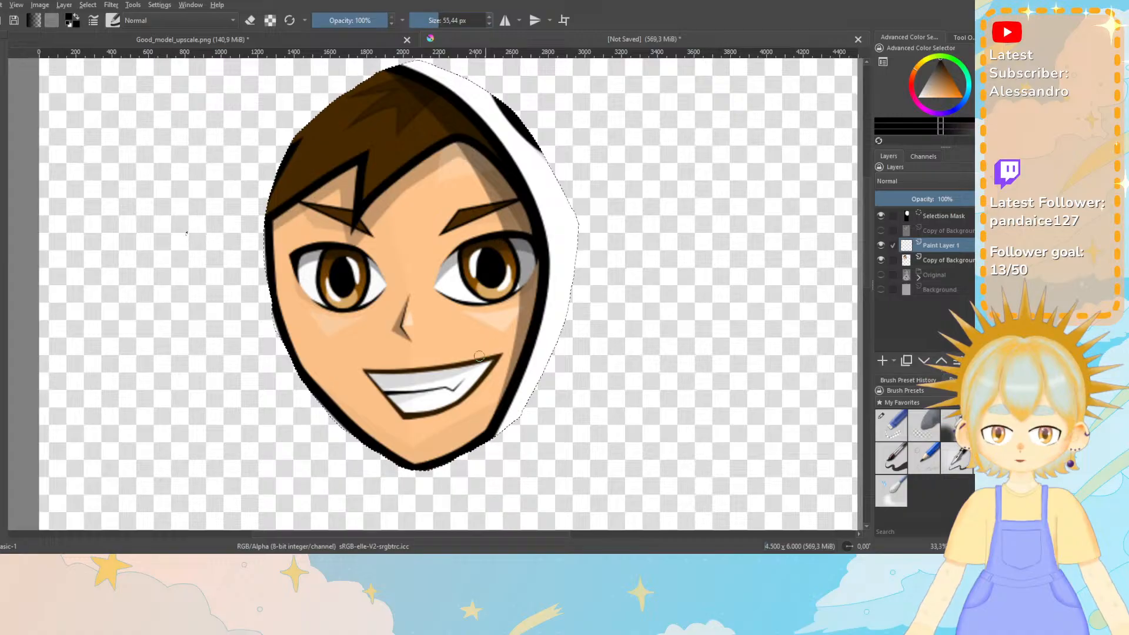
Try painting a black outline along the left cheek and jaw inside the selection, and undo the strokes.
drag(339, 379, 346, 389)
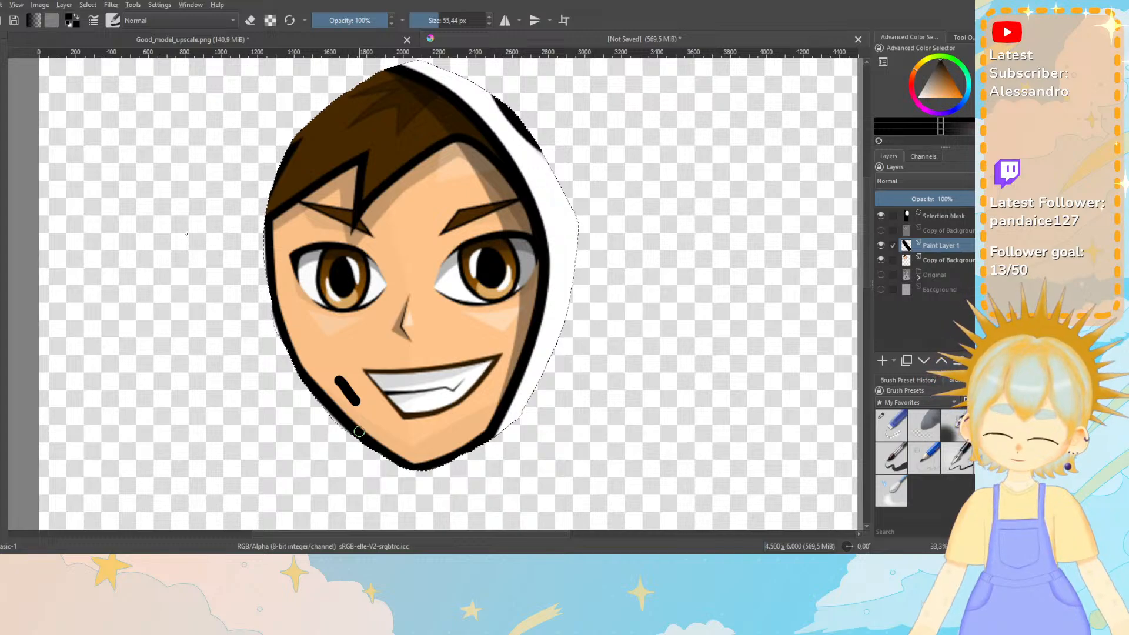
key(ctrl+plus)
key(ctrl+minus)
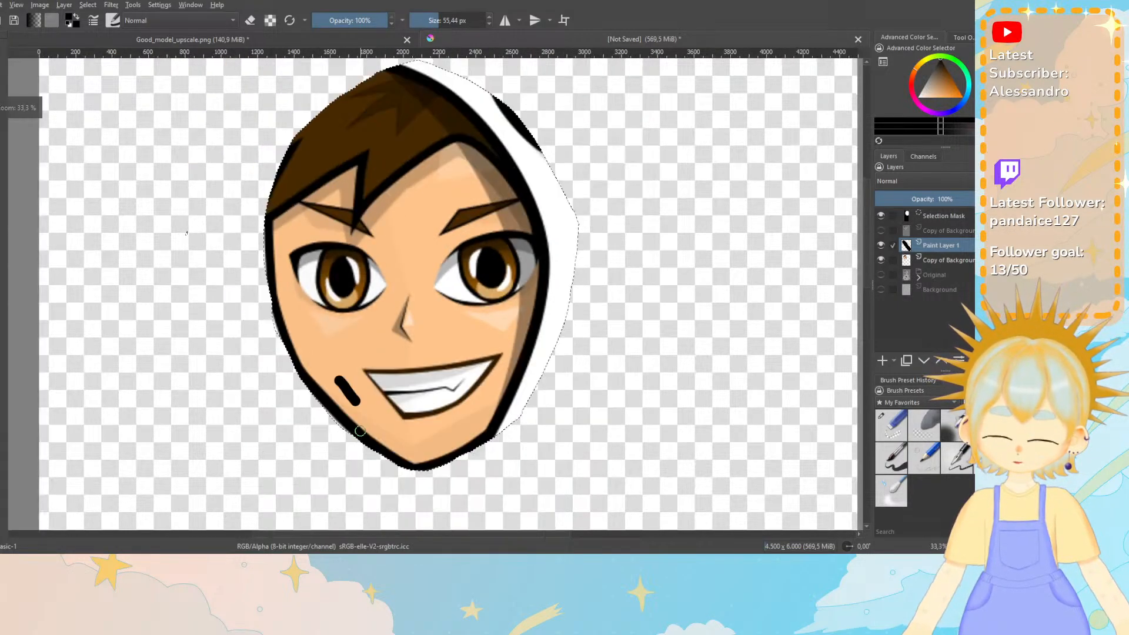
key(ctrl+z)
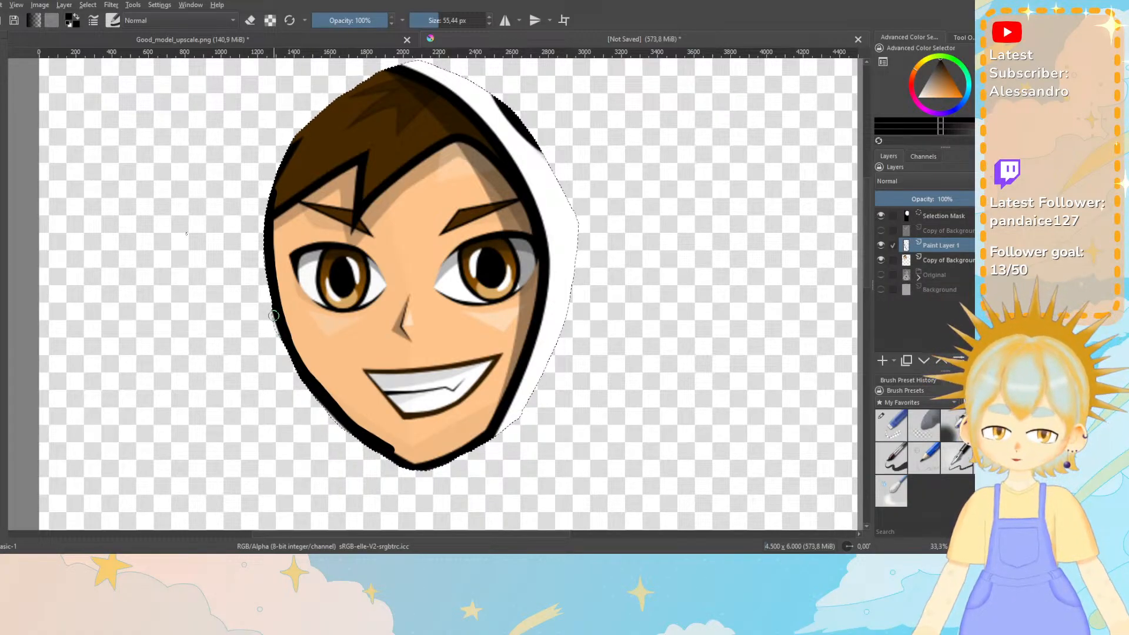
key(ctrl+plus)
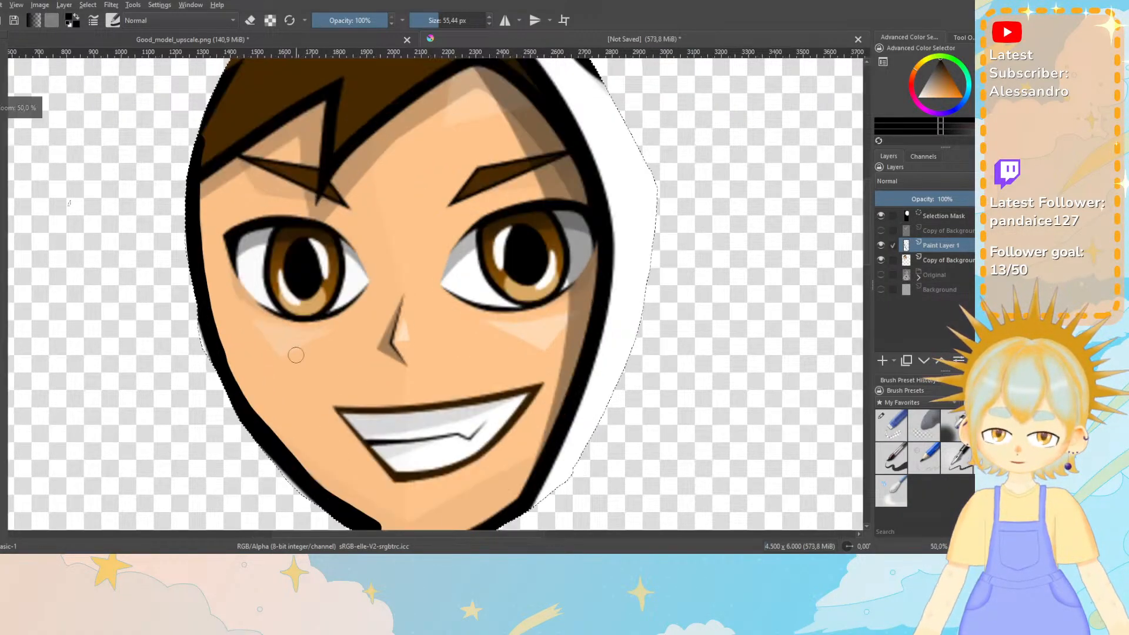
key(ctrl+minus)
key(ctrl+z)
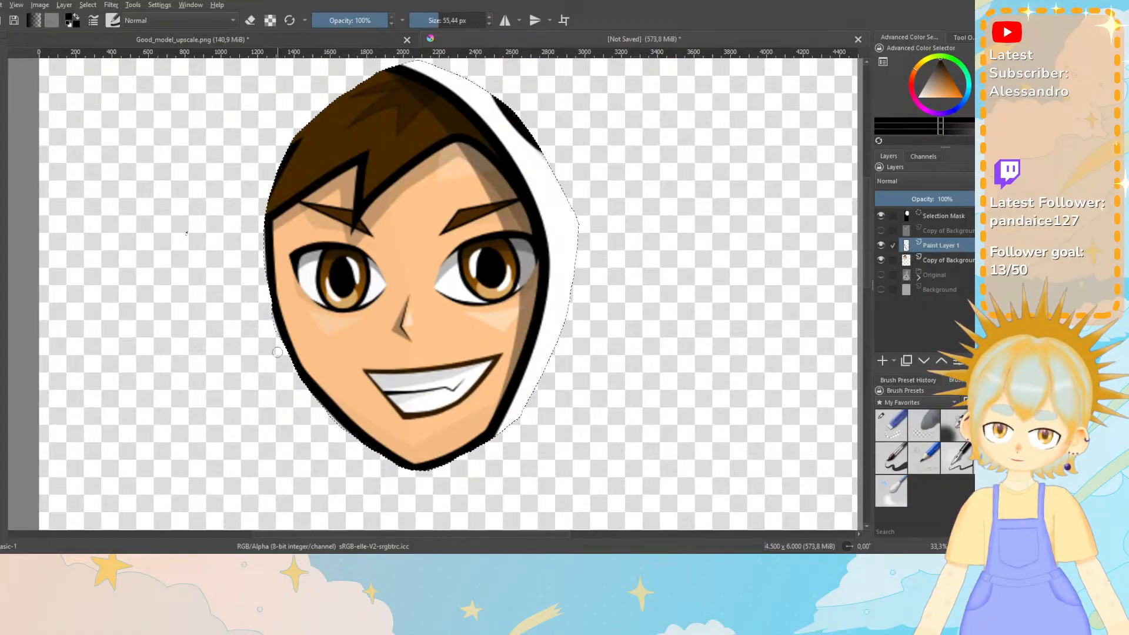
Clear the head selection and show the brush's smoothing options.
click(88, 4)
click(103, 31)
click(963, 38)
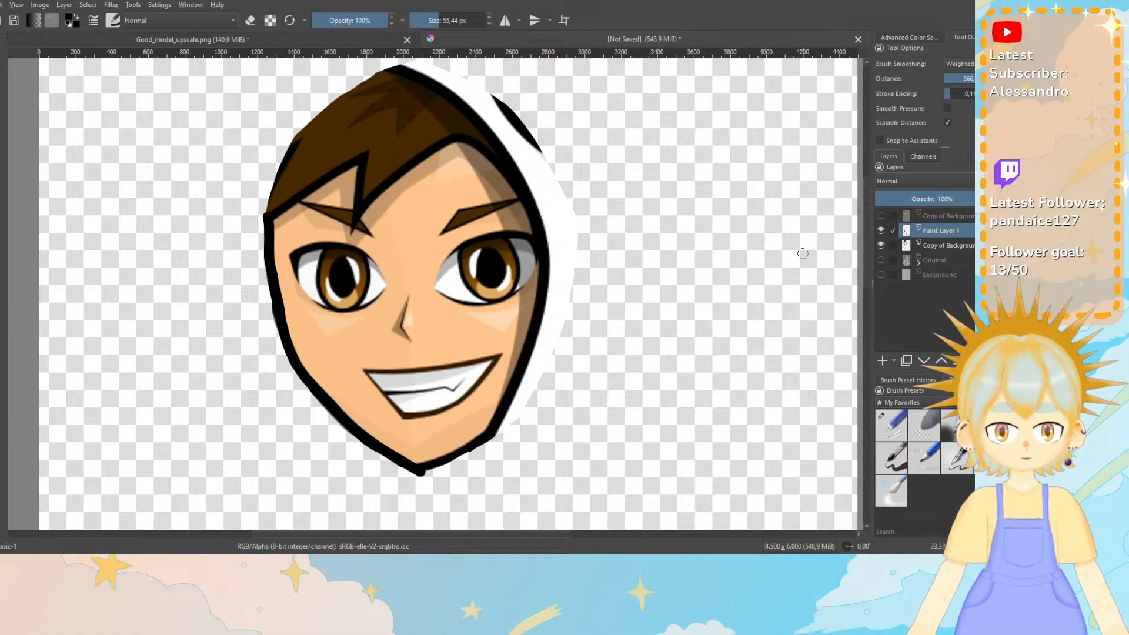
Try tracing the jaw and the right side of the head freehand in black, and undo the outline strokes.
drag(866, 227, 866, 243)
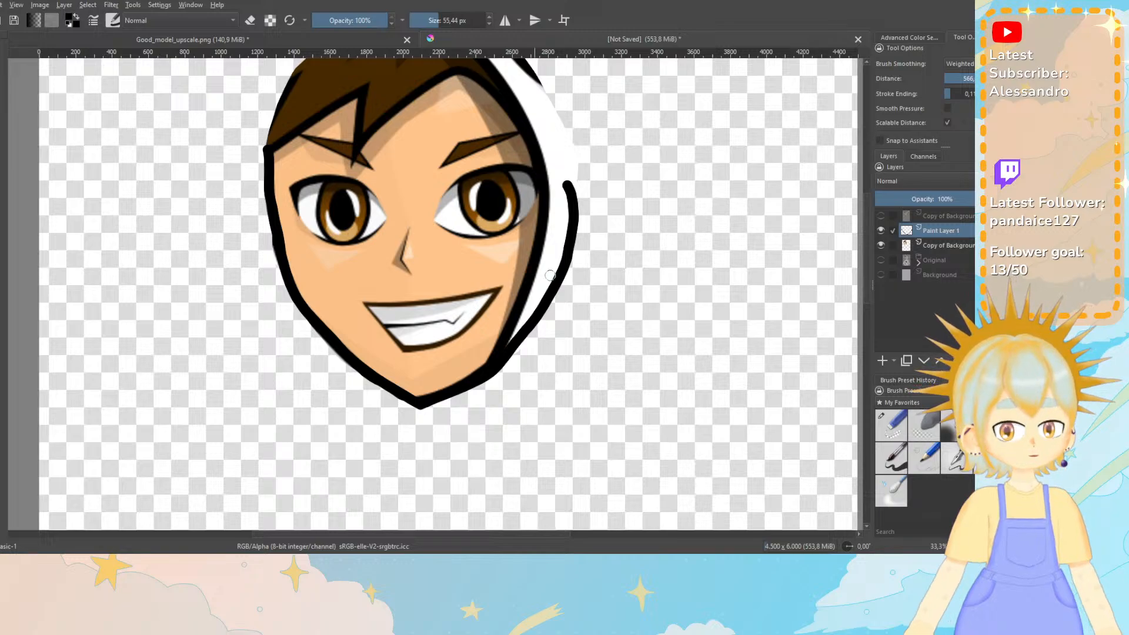
drag(866, 240, 870, 217)
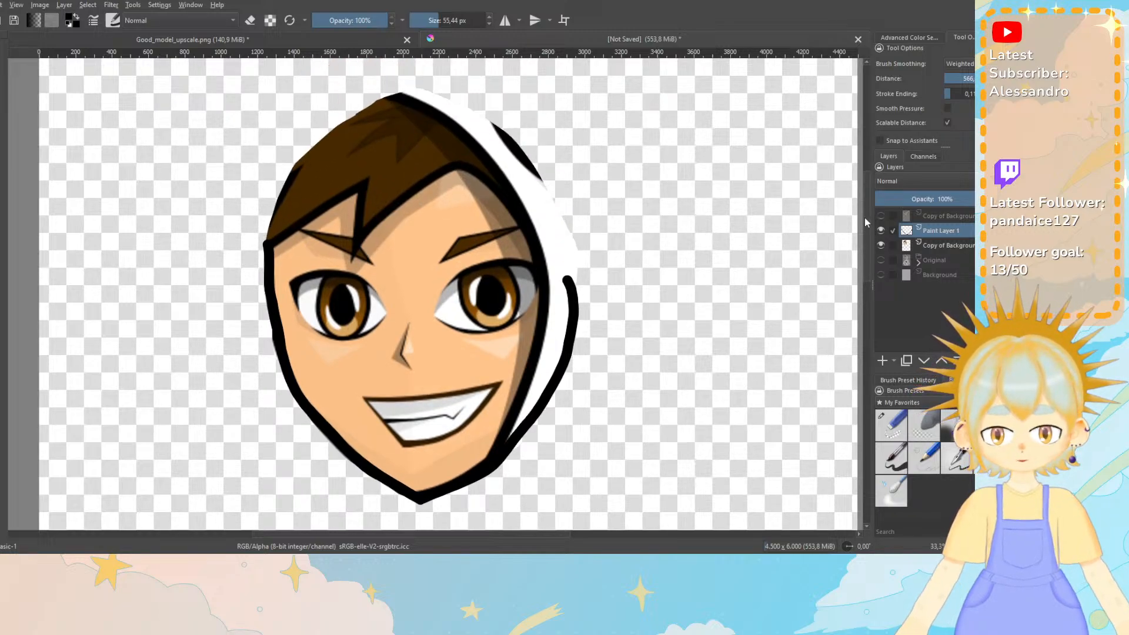
key(ctrl+z)
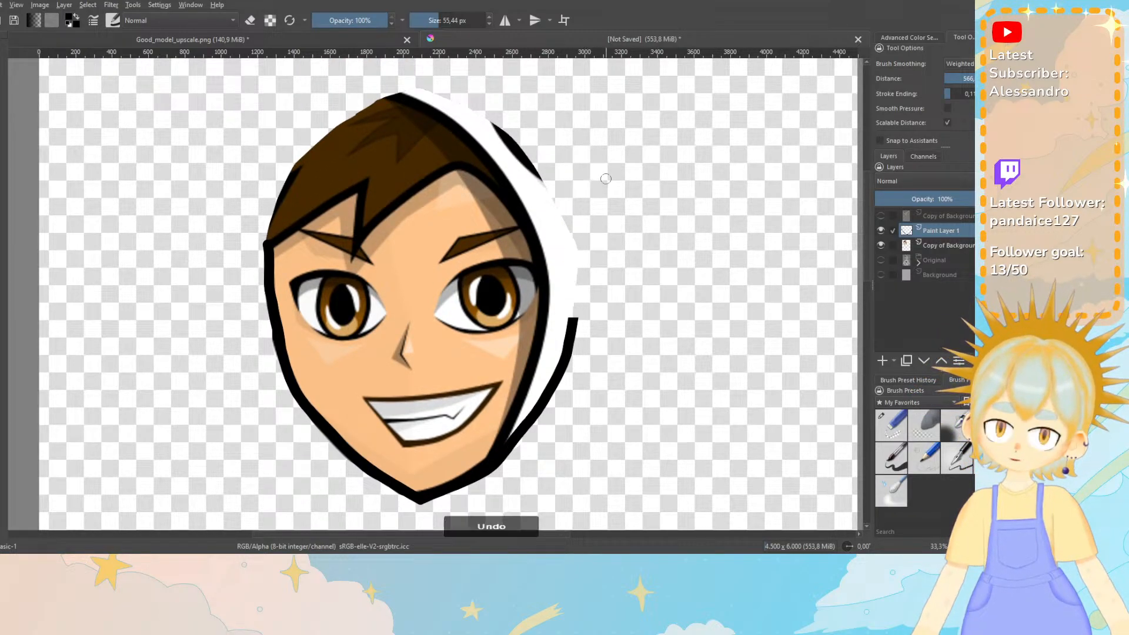
key(ctrl+z)
Enable horizontal mirror painting, move the unlocked mirror line to the centre of the face at the nose, and lock it again.
click(505, 21)
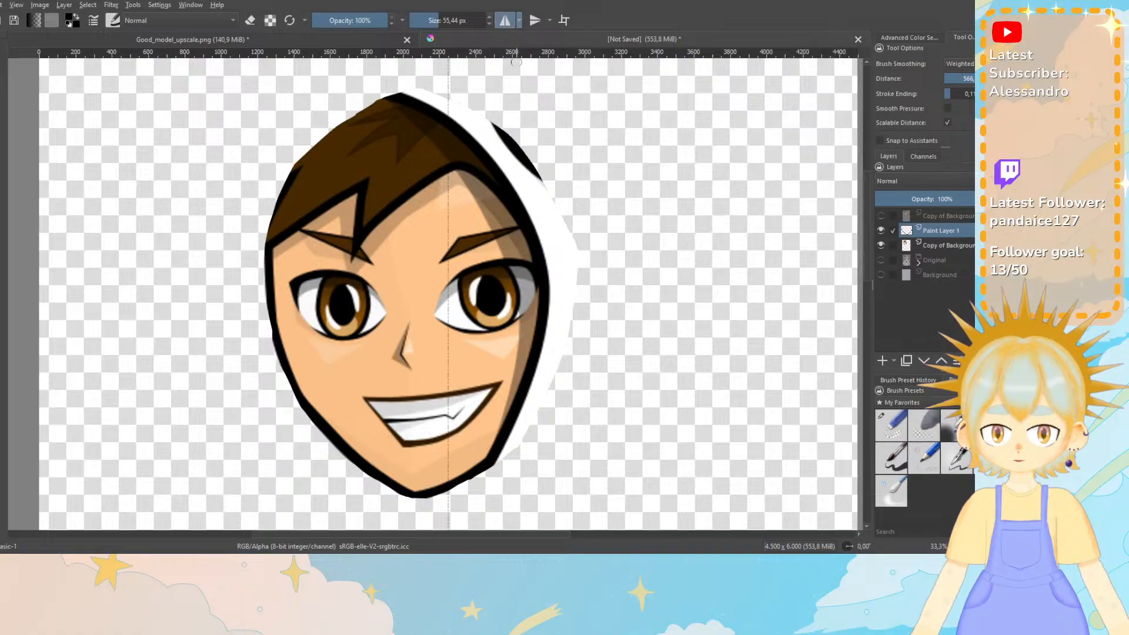
click(519, 20)
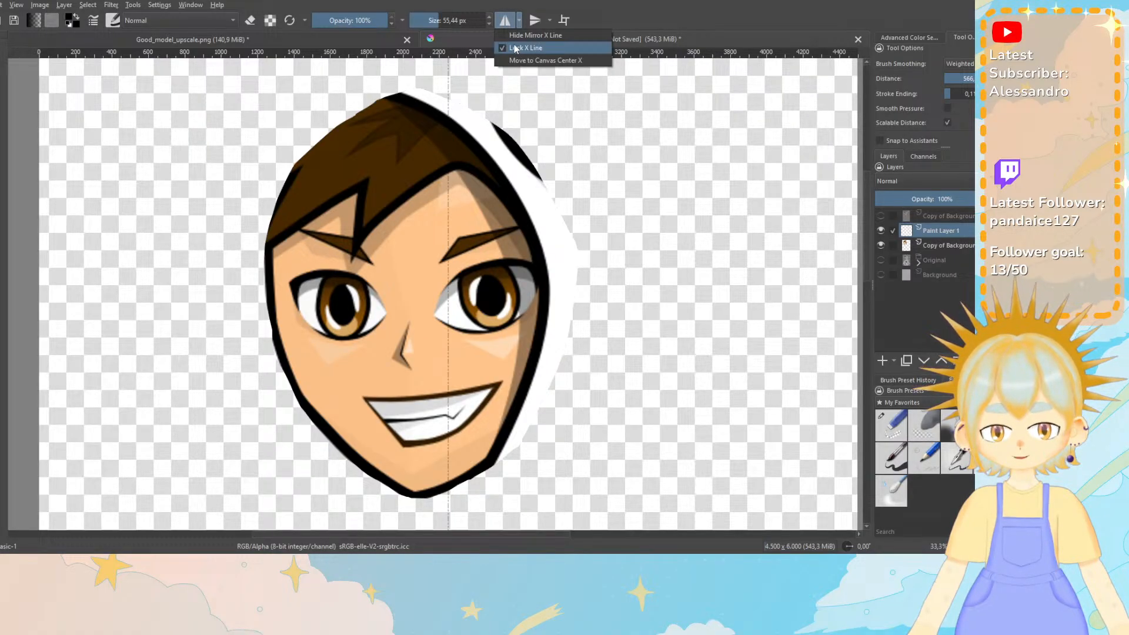
click(514, 46)
drag(449, 97, 415, 106)
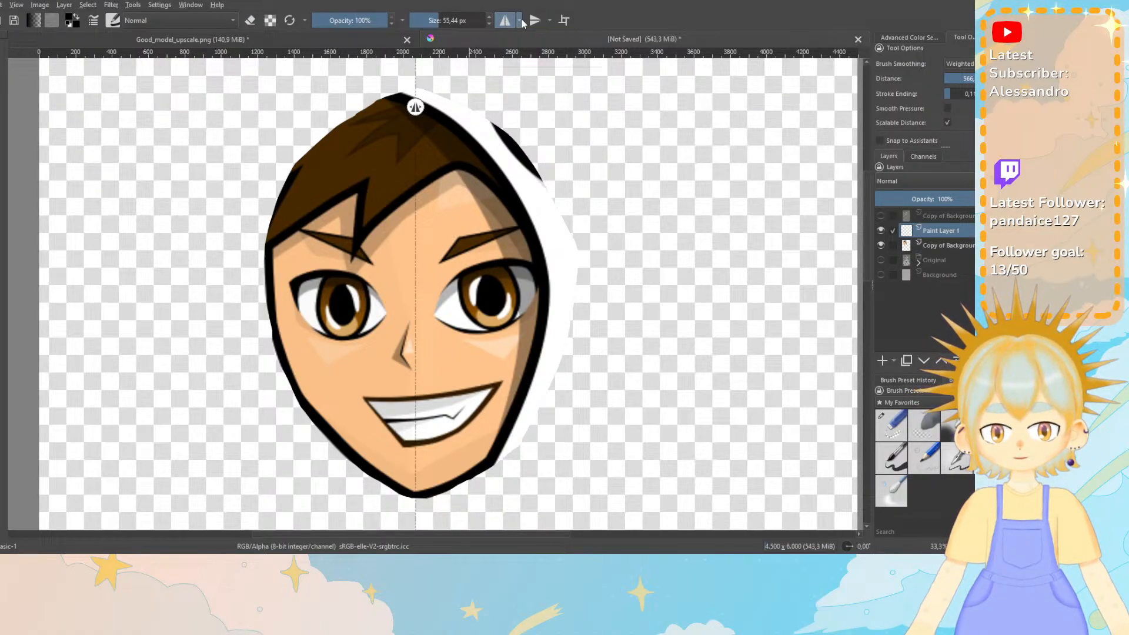
click(519, 20)
click(510, 53)
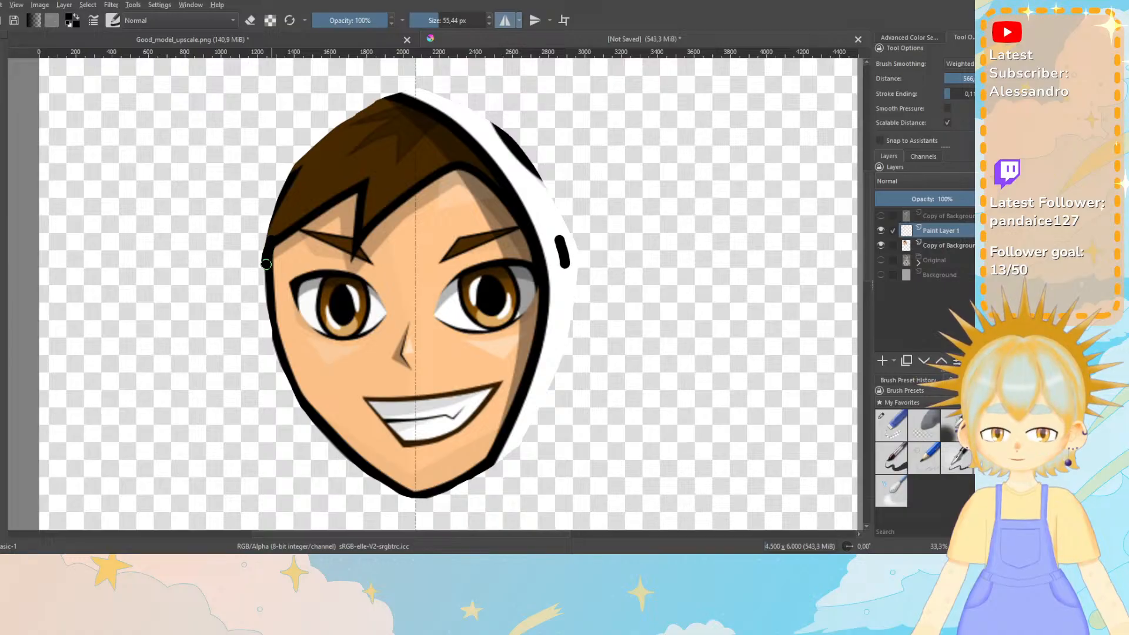
Undo the test stroke, paint the mirrored black outline down the cheeks to the chin, and trim the chin tip with a 215 px eraser.
key(ctrl+z)
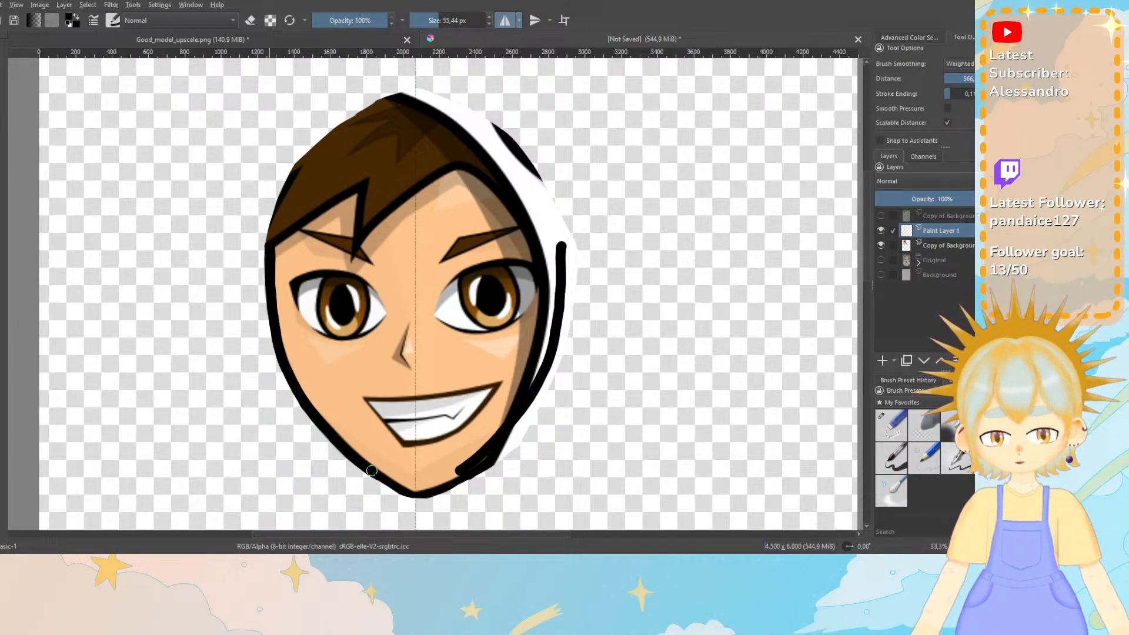
drag(392, 485, 415, 496)
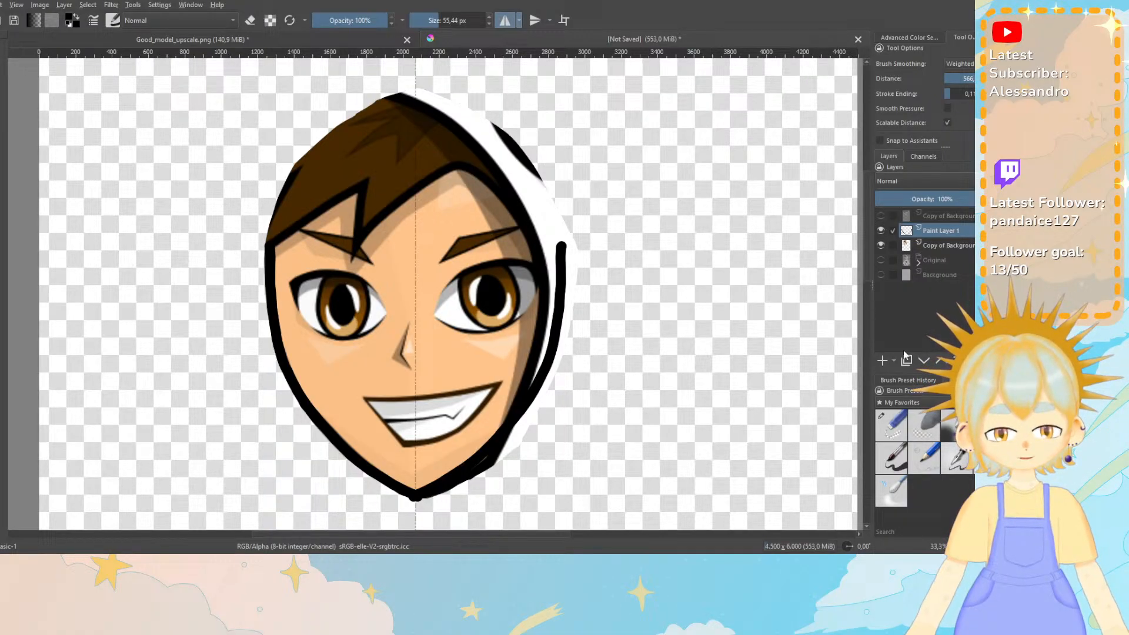
click(891, 424)
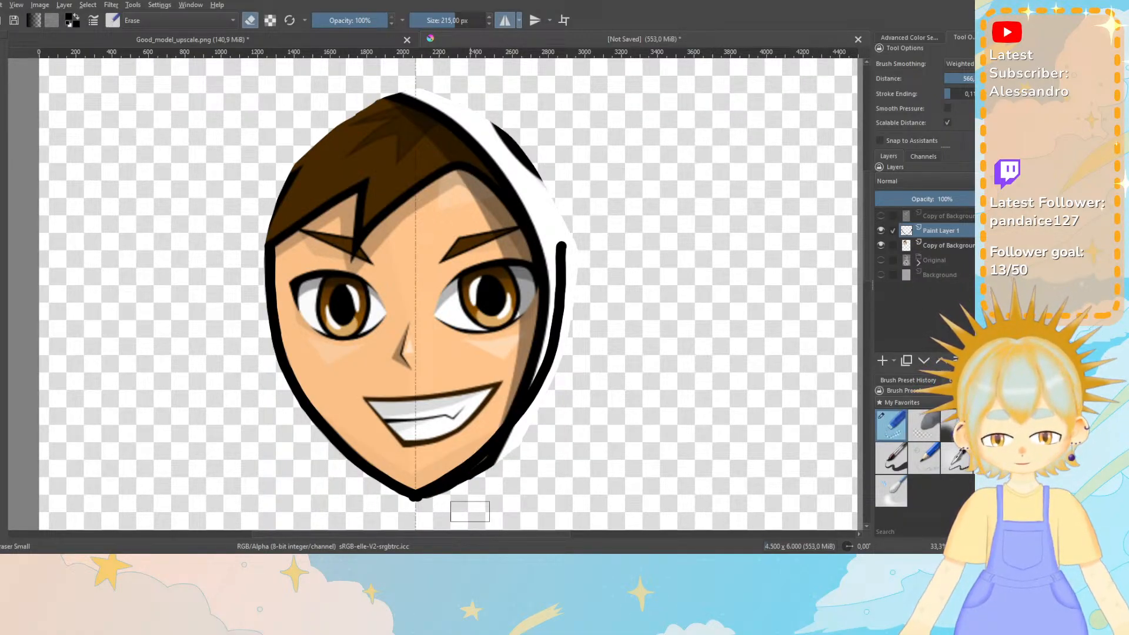
scroll(865, 206, down, 3)
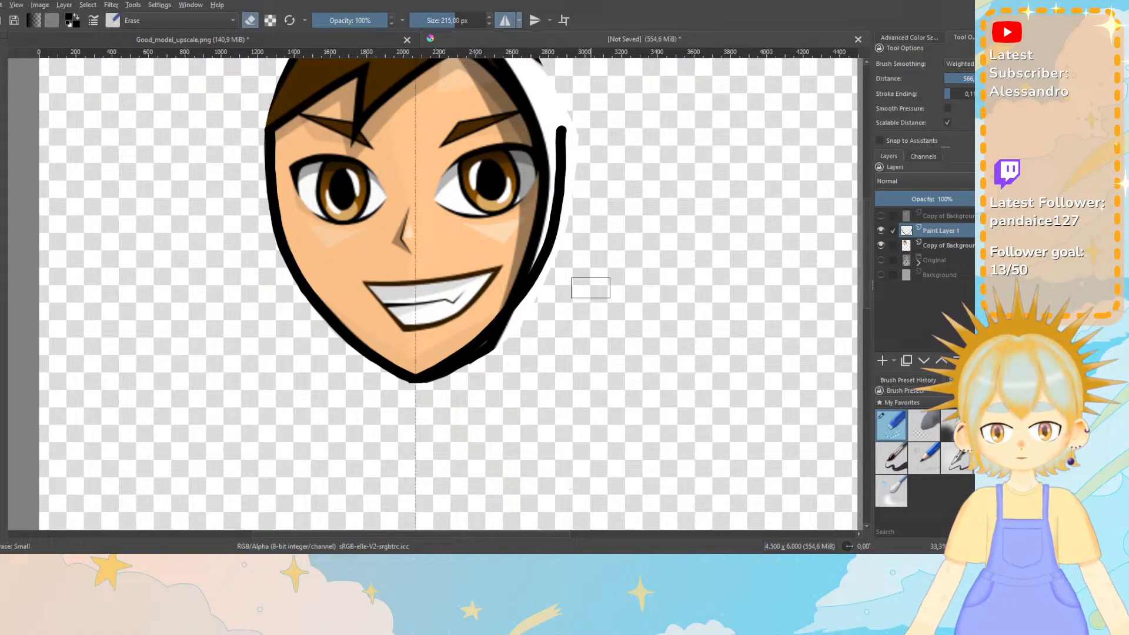
drag(867, 237, 862, 203)
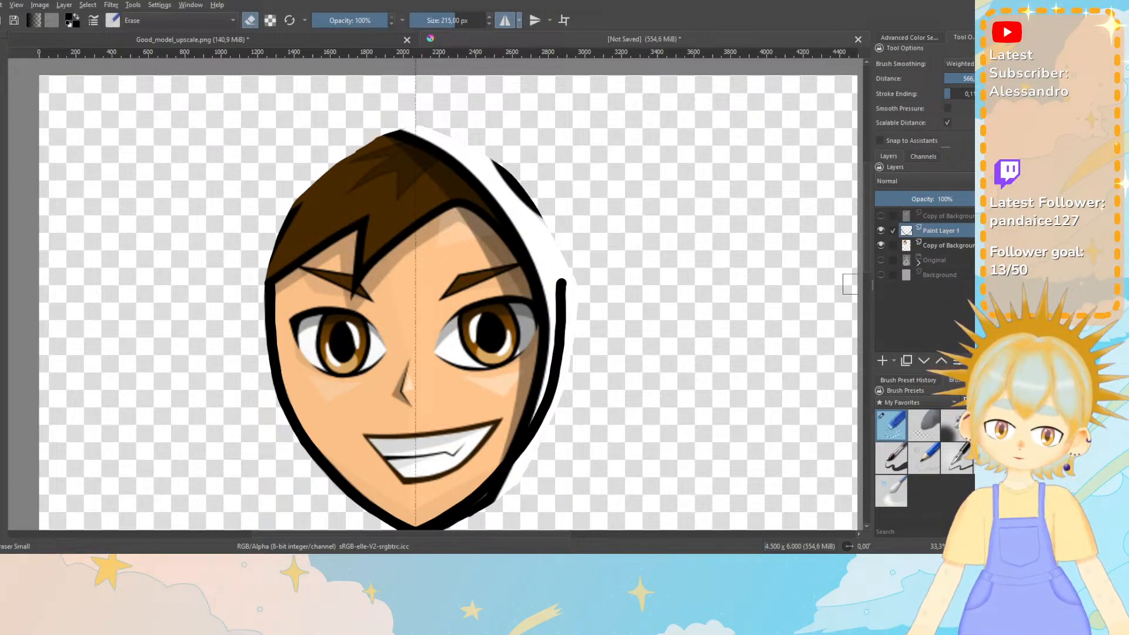
Close the mirrored outline over the top of the head with the 55.44 px black brush, and hide the head copy beneath it.
click(957, 456)
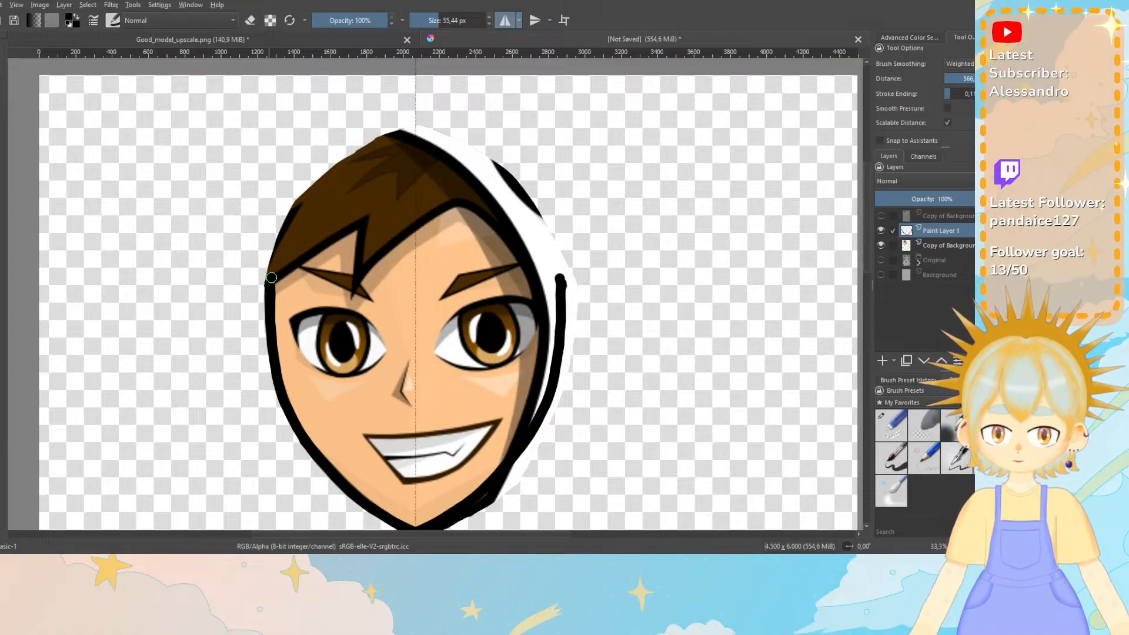
mouse_move(272, 263)
mouse_down()
mouse_move(290, 216)
mouse_move(322, 187)
mouse_move(410, 143)
mouse_up()
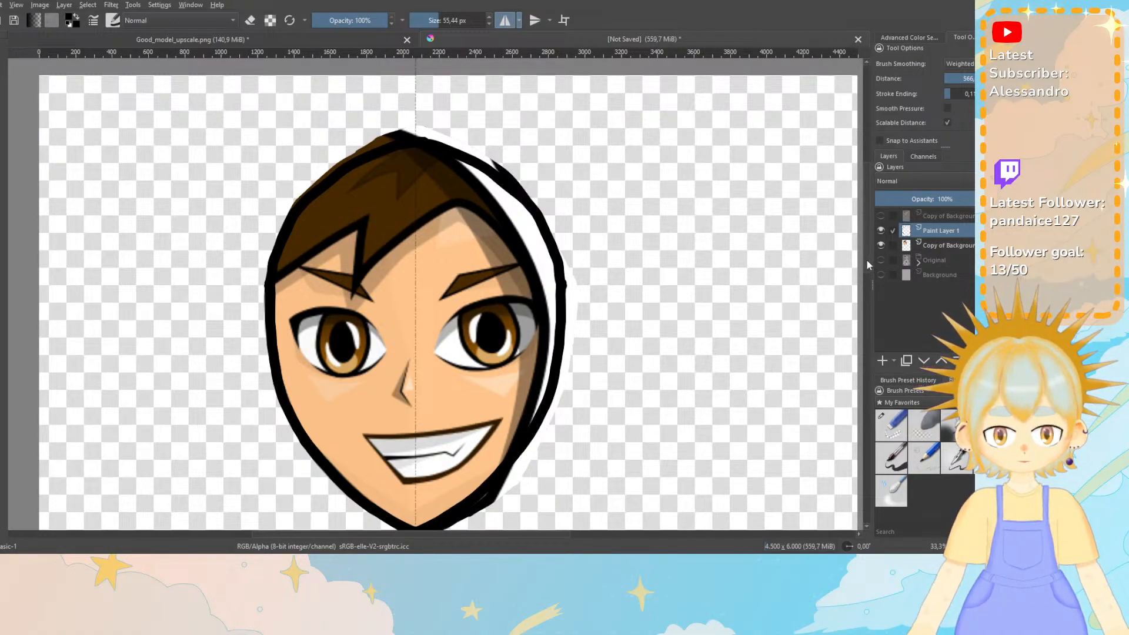
scroll(867, 260, down, 2)
click(881, 245)
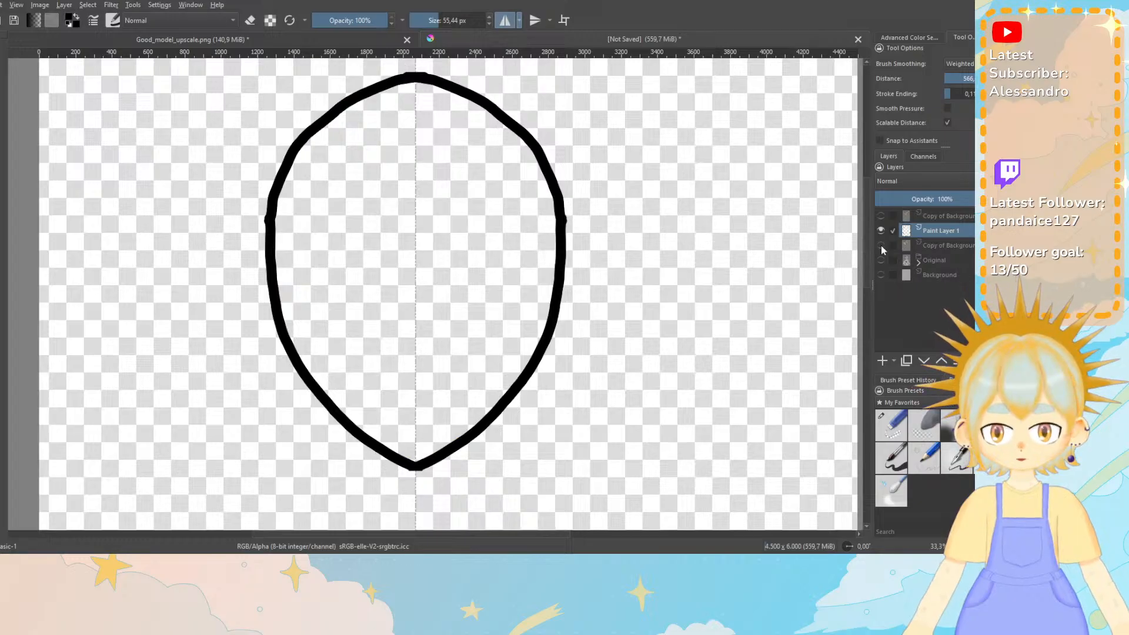
click(881, 245)
click(881, 245)
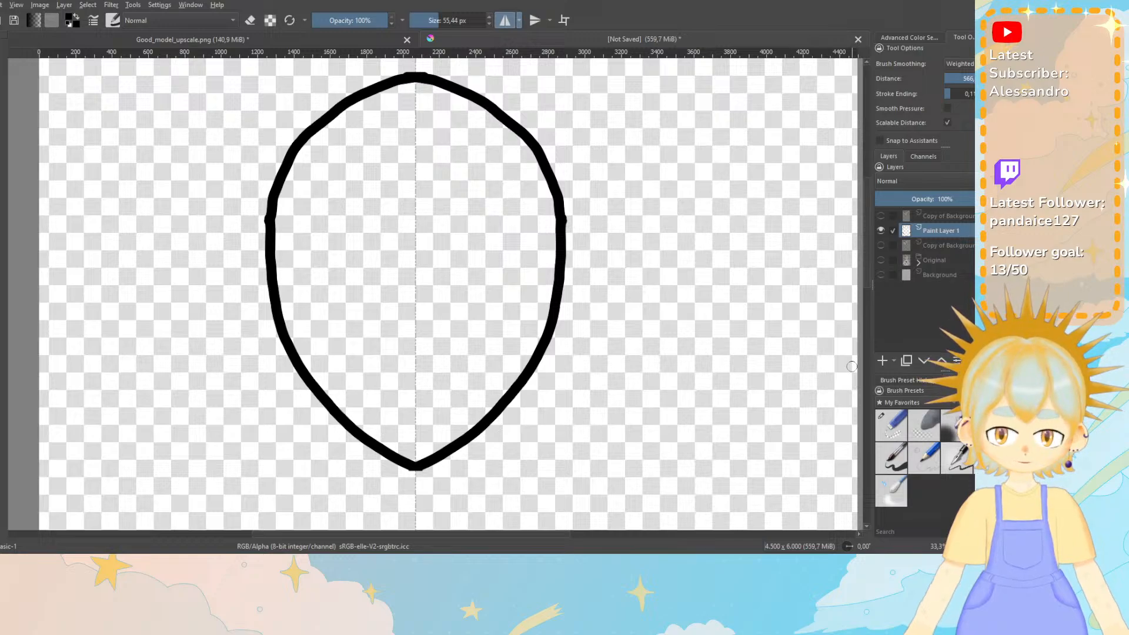
Smooth the bumps at the outline's side joins with the 215 px eraser, and compare the outline briefly with the head copy.
click(892, 434)
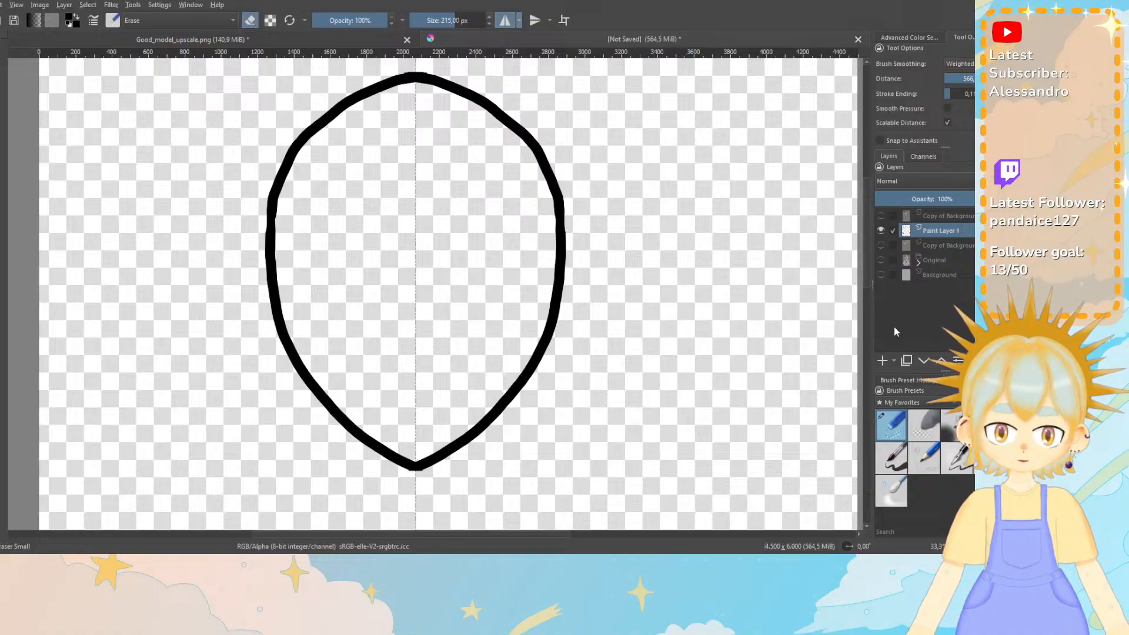
click(881, 245)
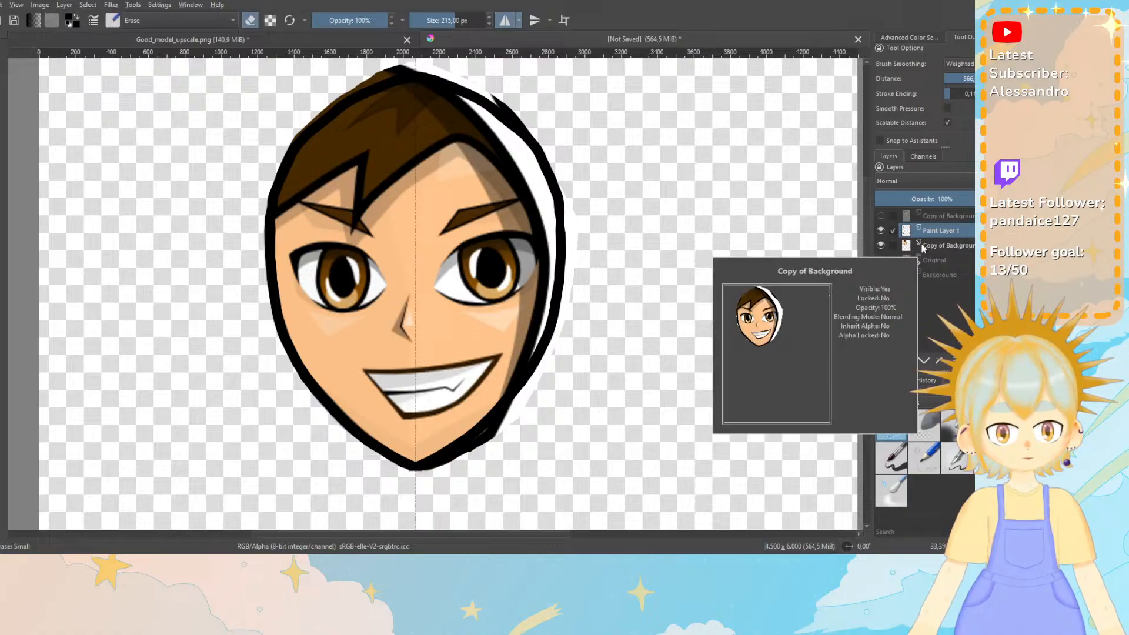
click(880, 245)
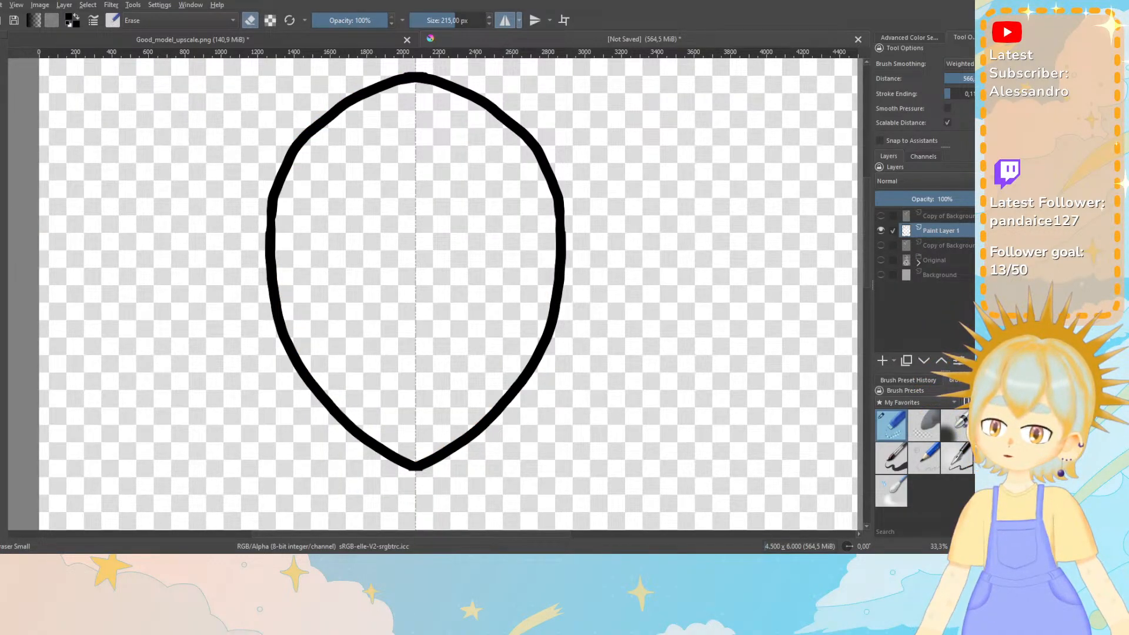
Select the empty area outside the black head outline with the contiguous selection tool, and invert the selection to cover the head shape.
click(0, 318)
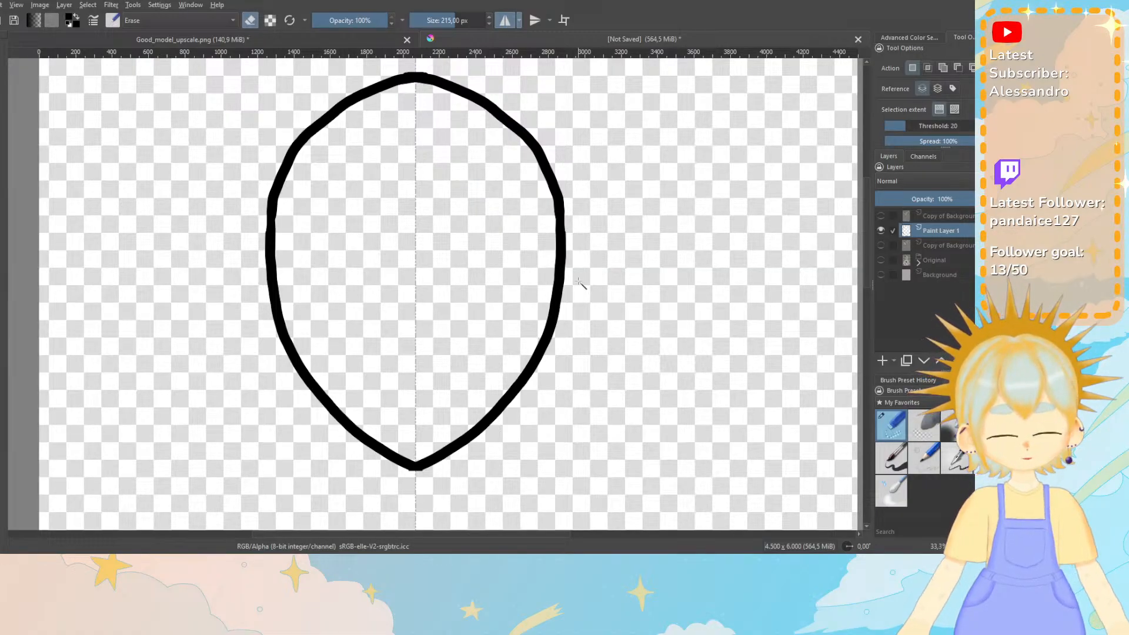
click(322, 250)
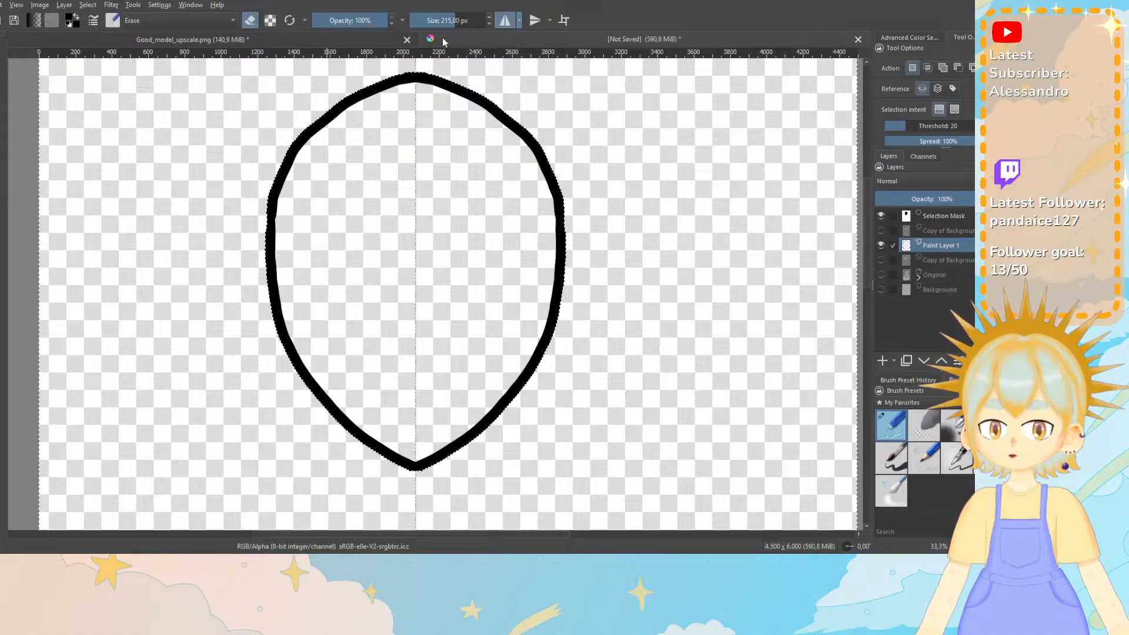
click(64, 5)
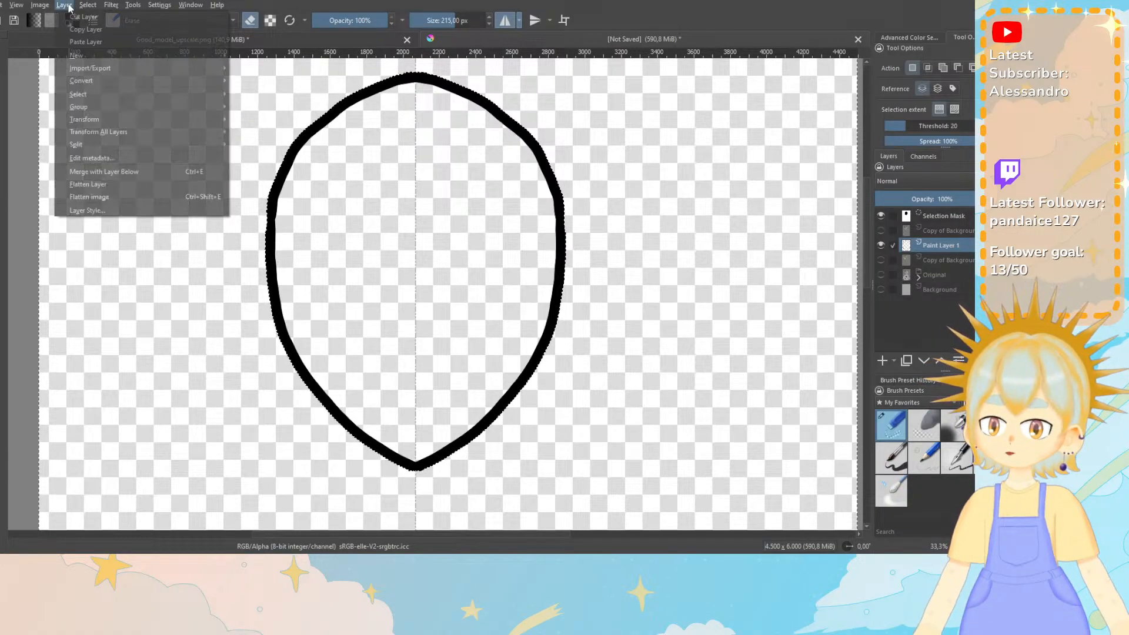
mouse_move(94, 5)
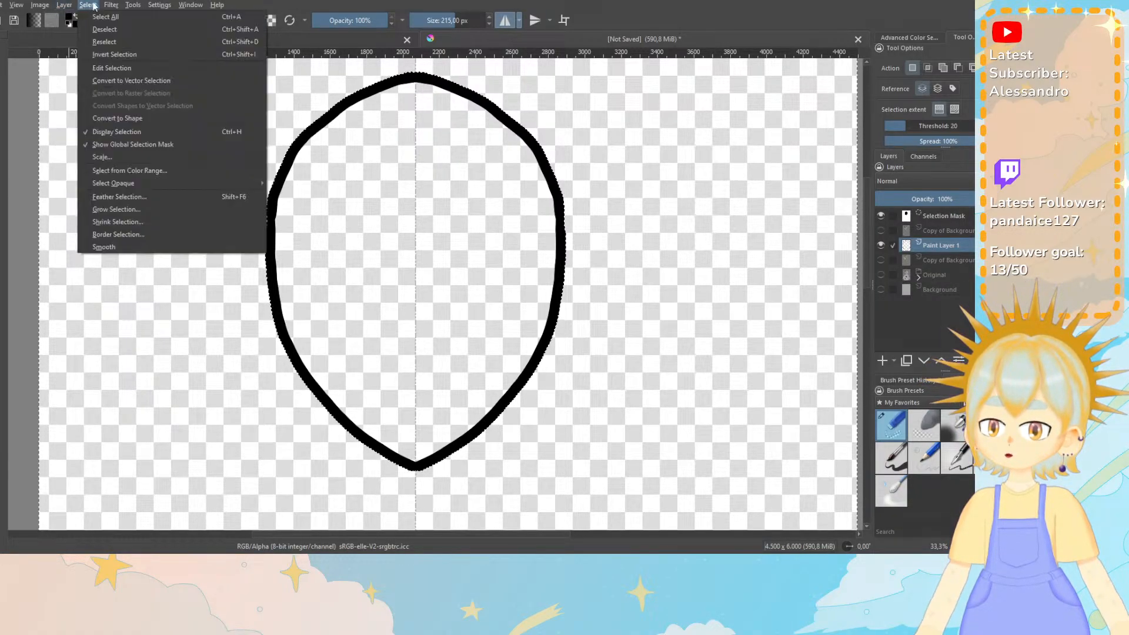
click(111, 55)
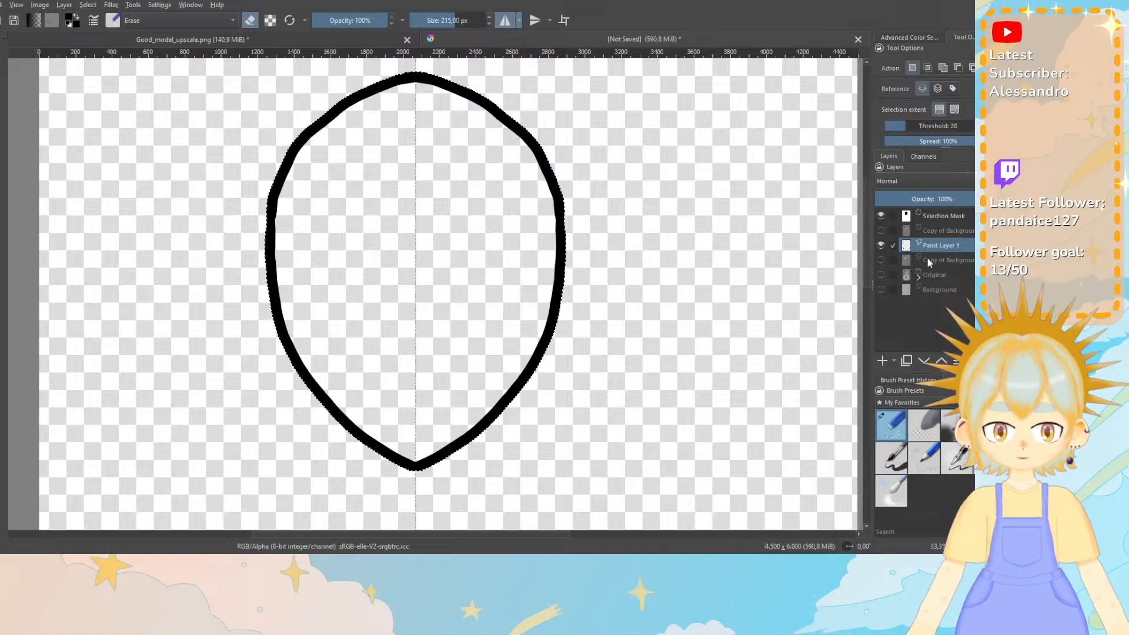
Show the head copy beneath the outline, sample the skin colour from its face, and hide the copy again.
mouse_move(928, 260)
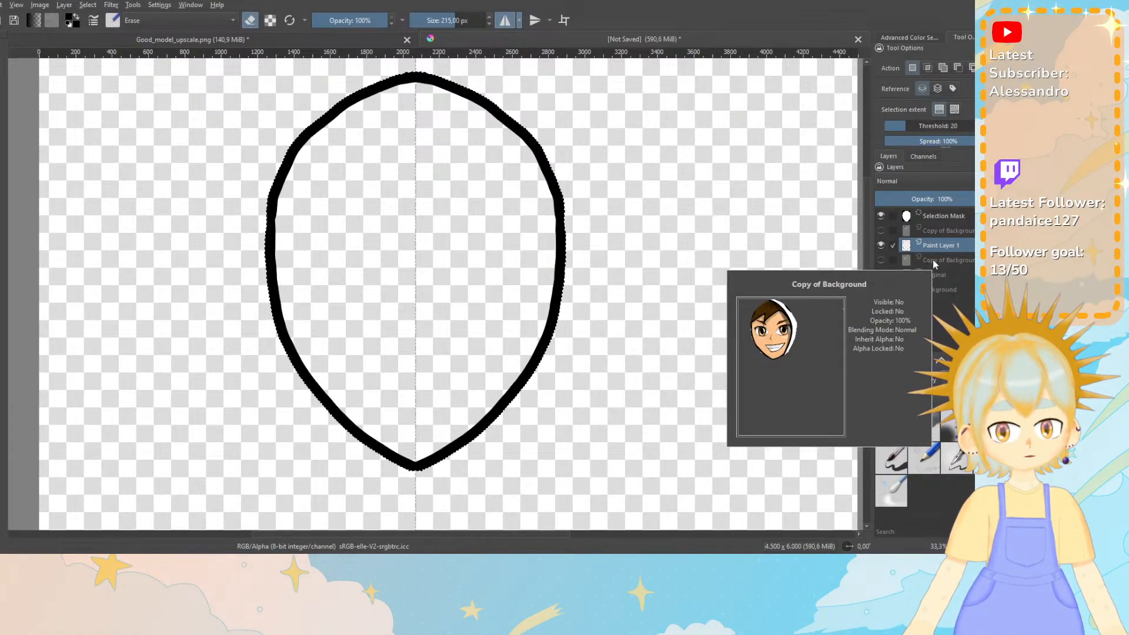
click(937, 261)
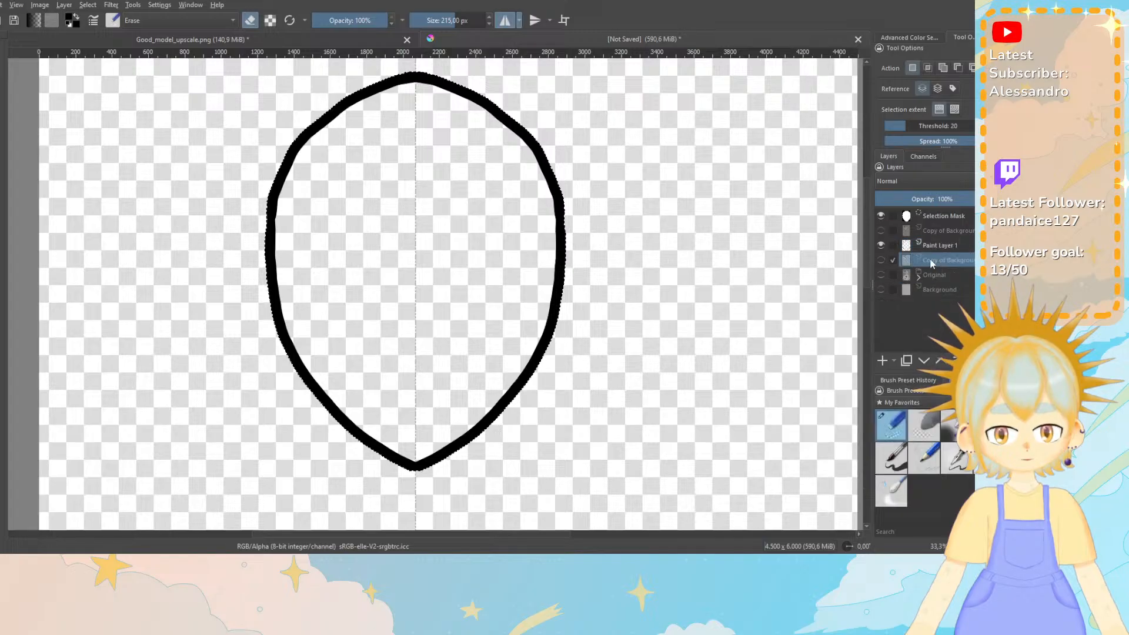
click(881, 259)
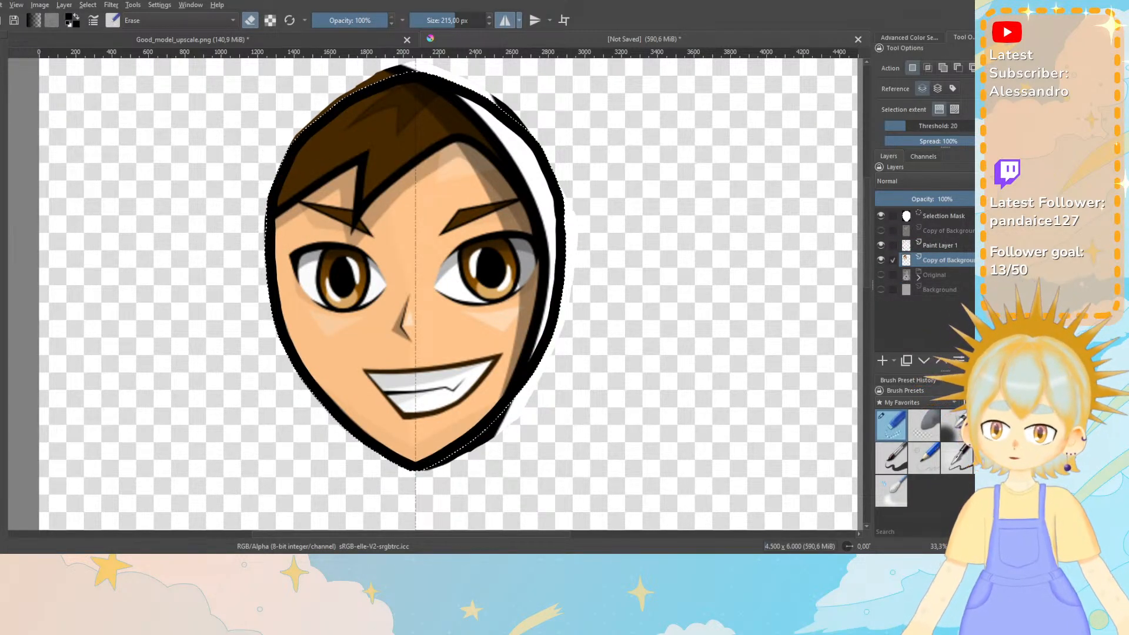
key(p)
click(404, 244)
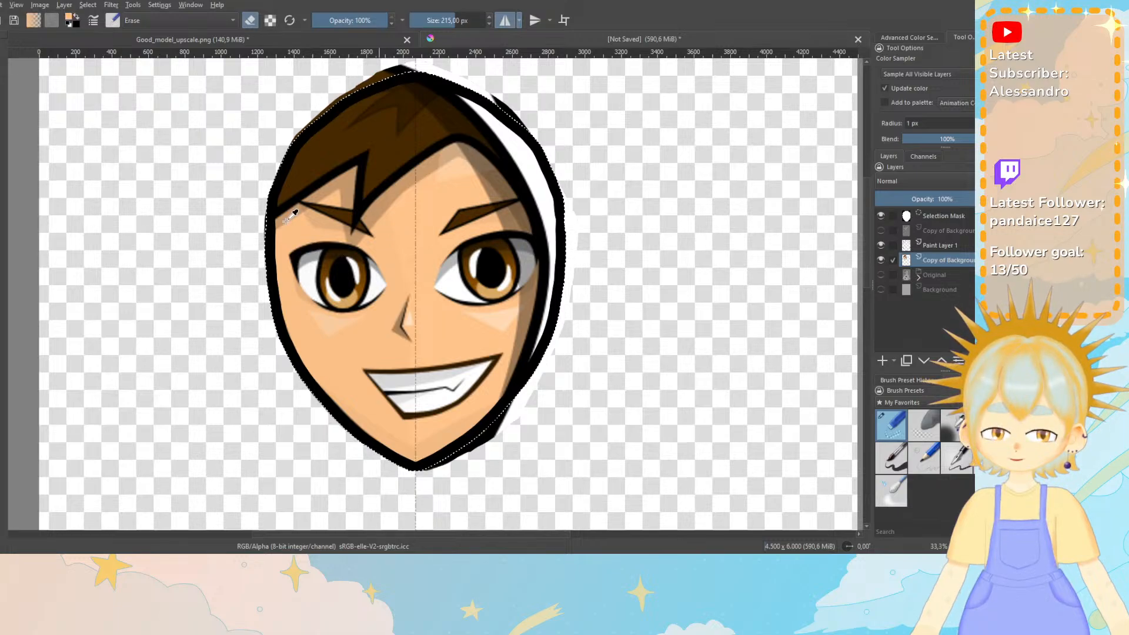
key(b)
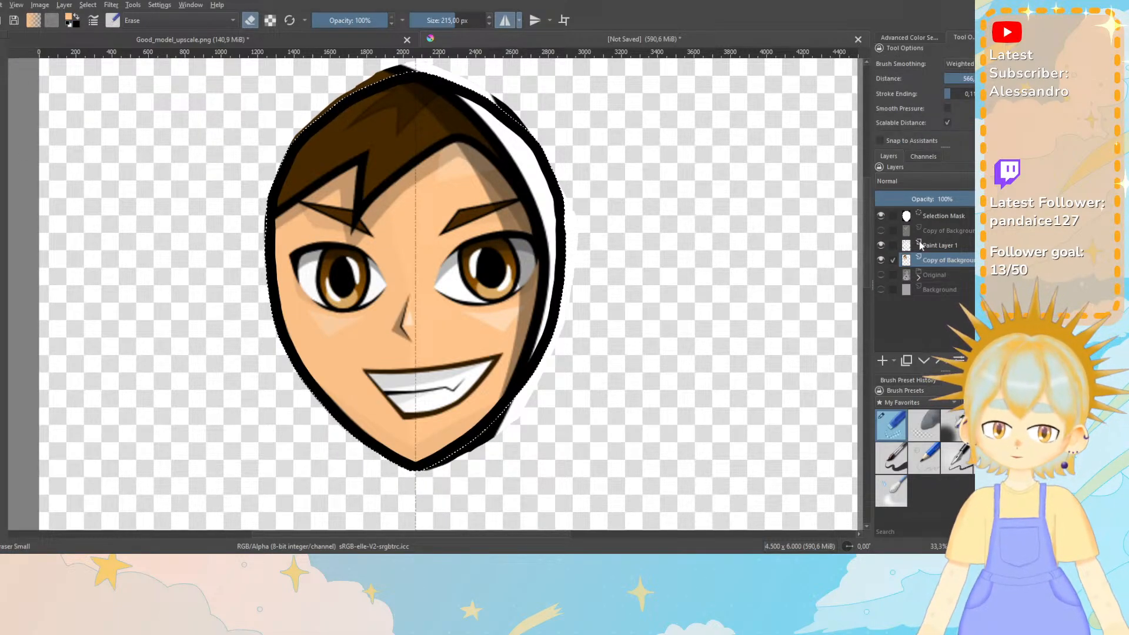
click(881, 259)
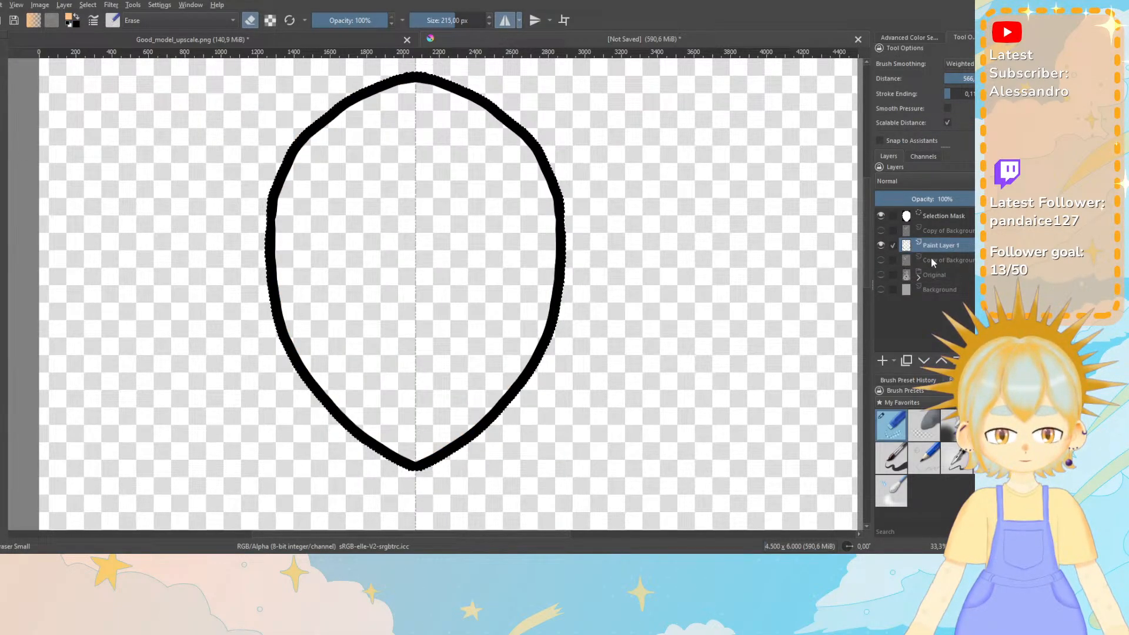
Add a paint layer below the outline and fill the selected head shape with the skin colour using a 537.27 px brush.
click(882, 361)
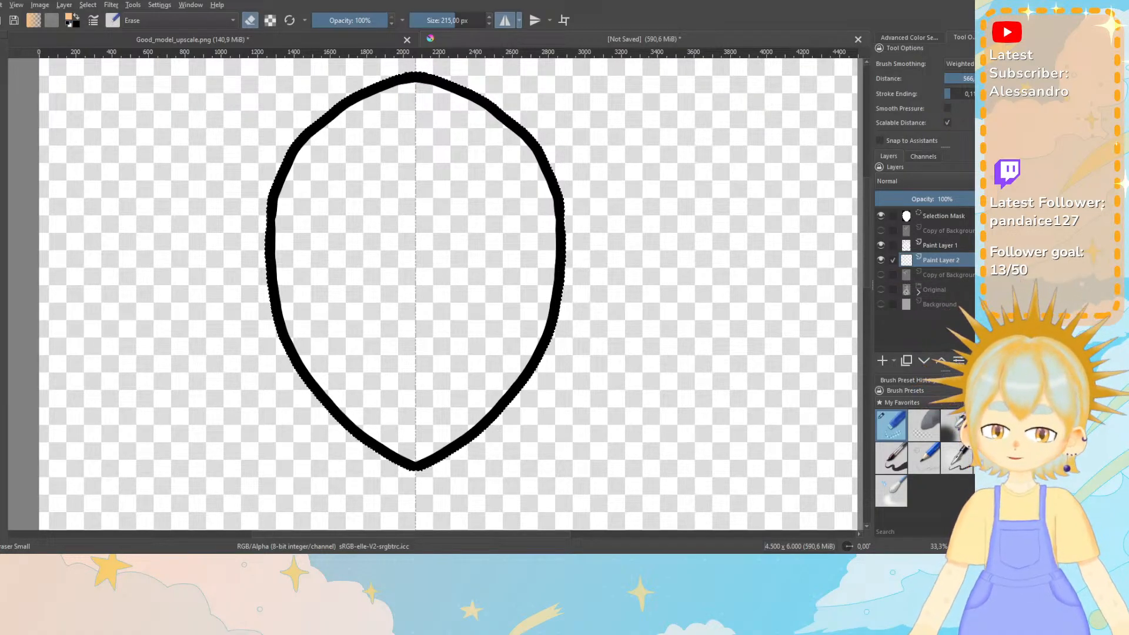
key(slash)
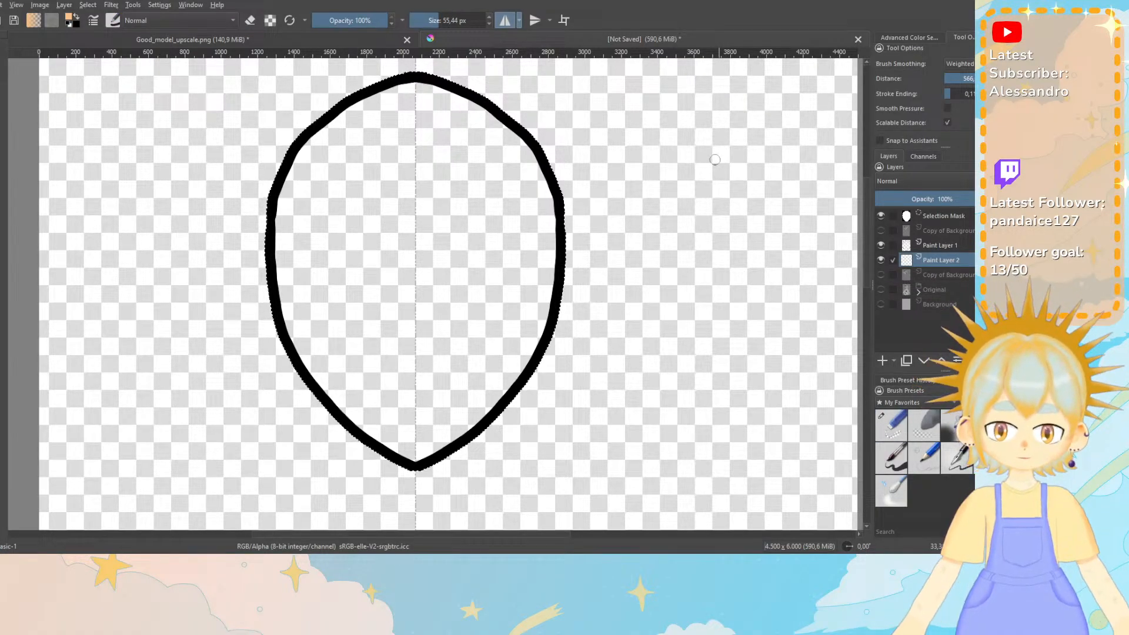
drag(440, 20, 475, 20)
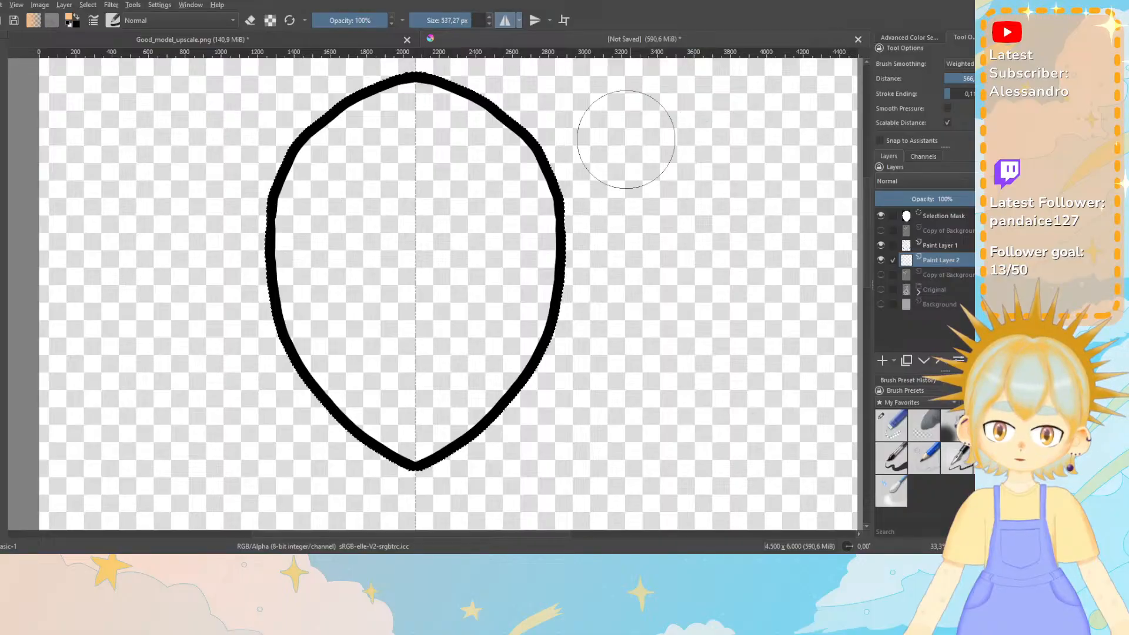
drag(416, 127, 285, 262)
mouse_move(352, 418)
mouse_down()
mouse_move(450, 439)
mouse_move(517, 429)
mouse_up()
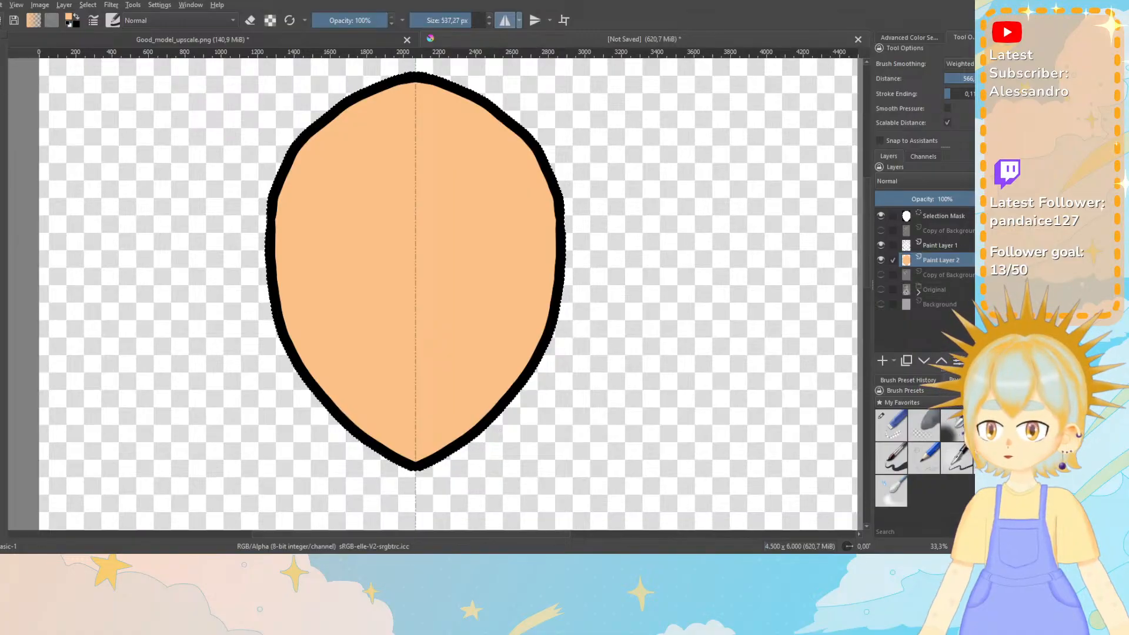
Save the document as the Krita file pandaicCutting in the current folder.
click(0, 5)
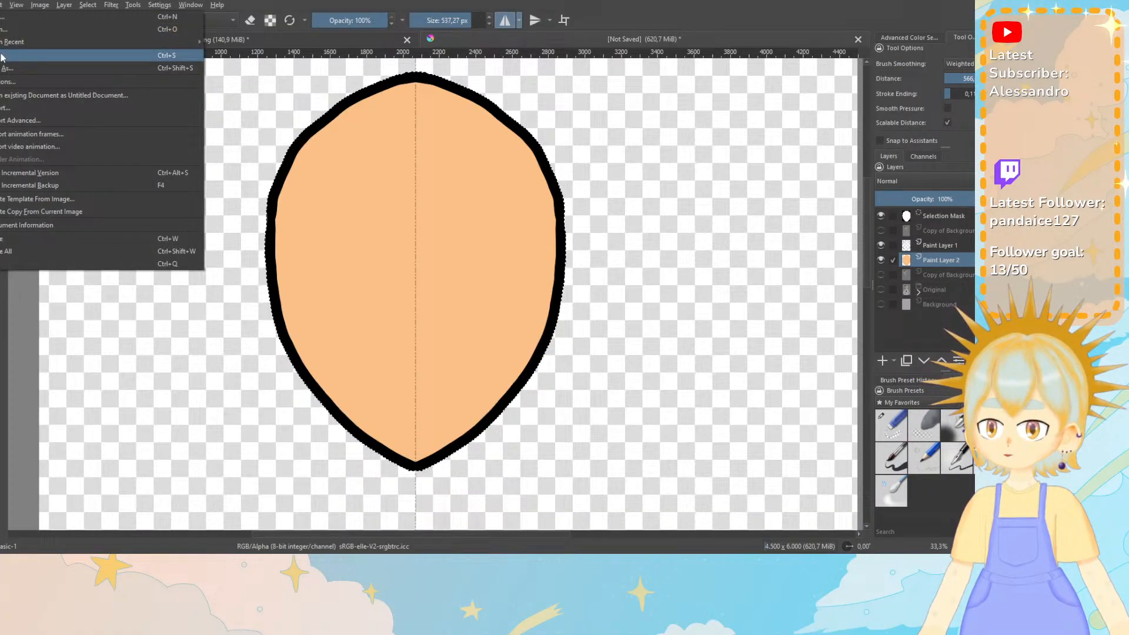
key(ctrl+s)
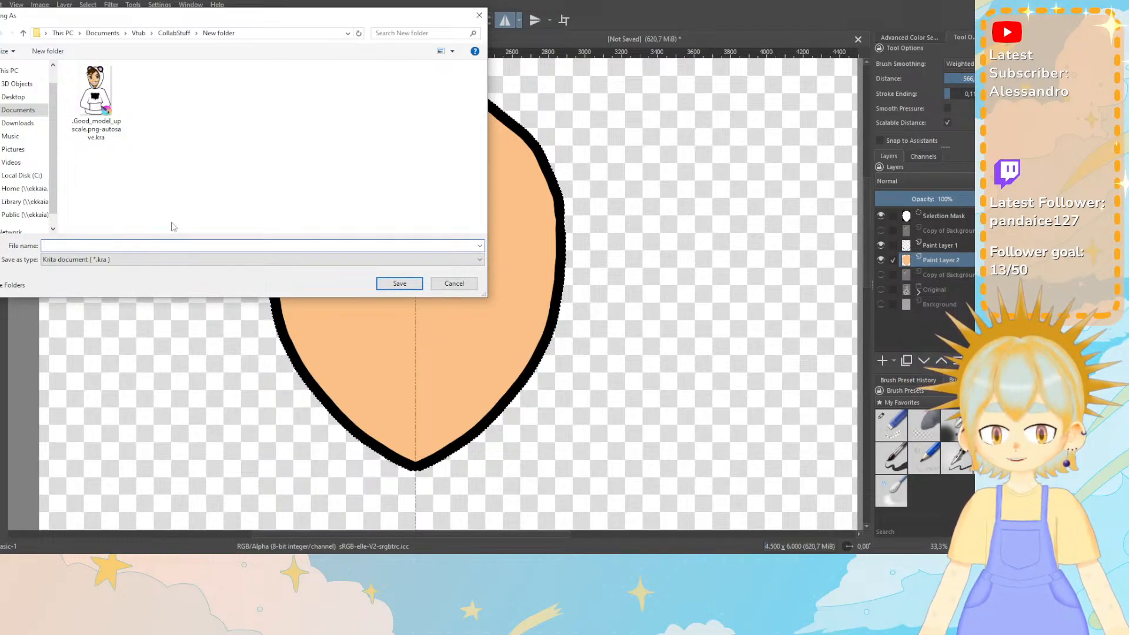
text(pandaic)
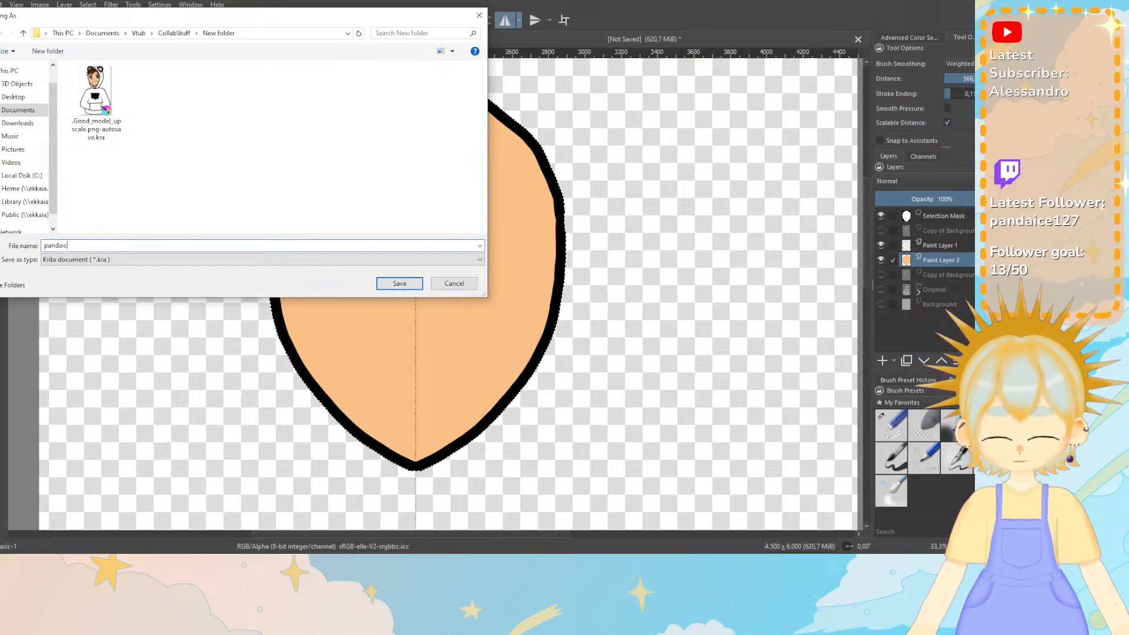
text(CUtt)
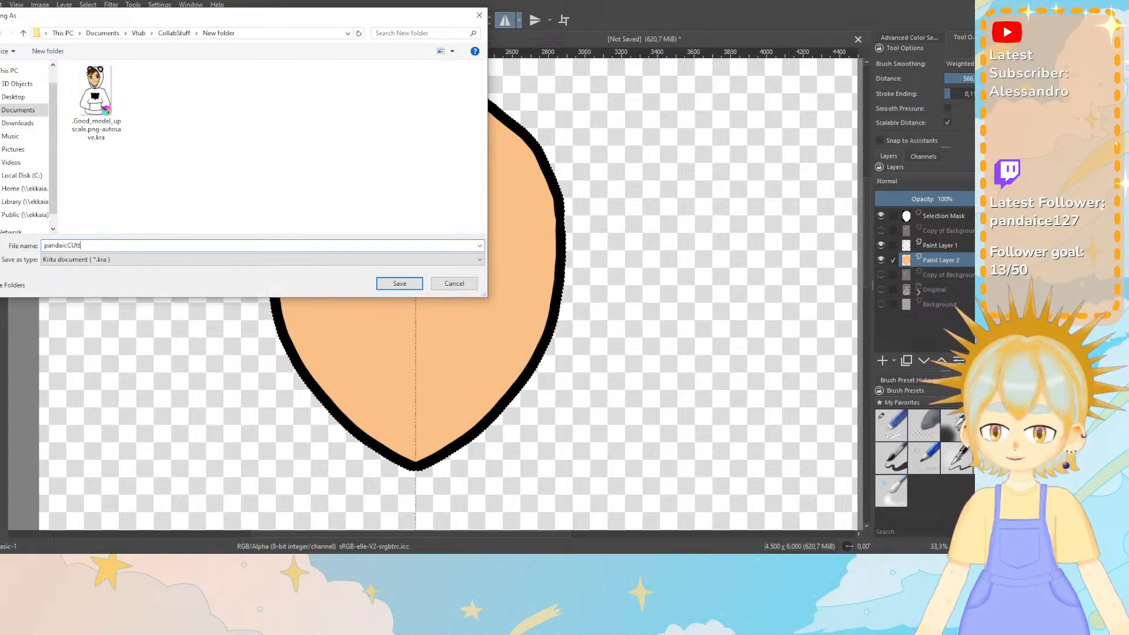
key(Return)
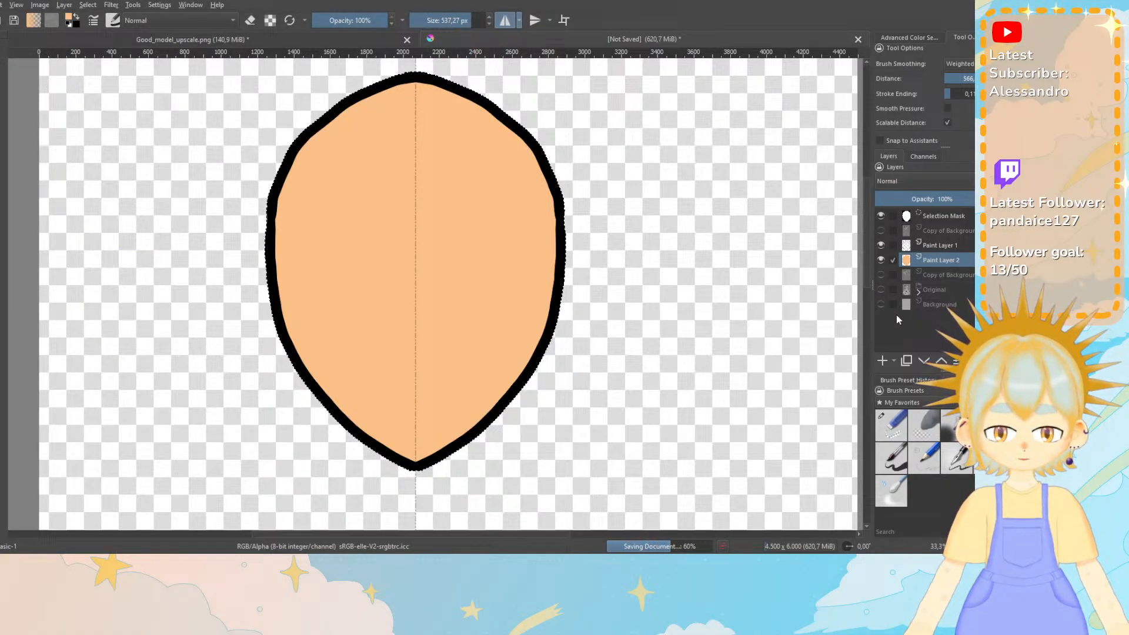
Compare the painted face with the topmost head copy, leave that copy visible, and clear the selection.
click(881, 231)
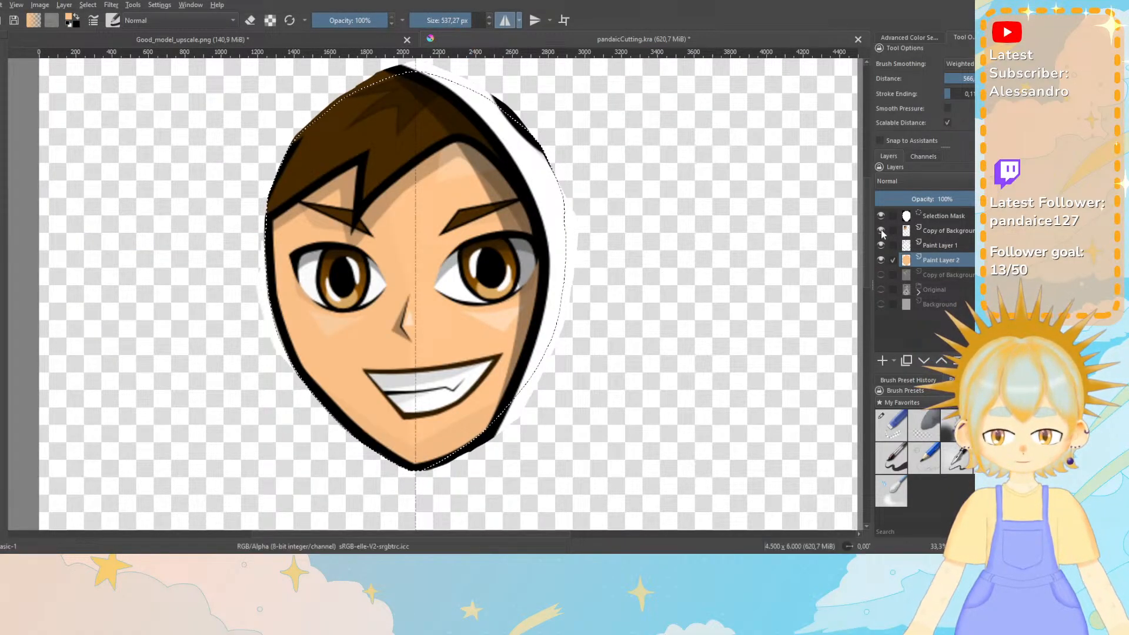
click(881, 229)
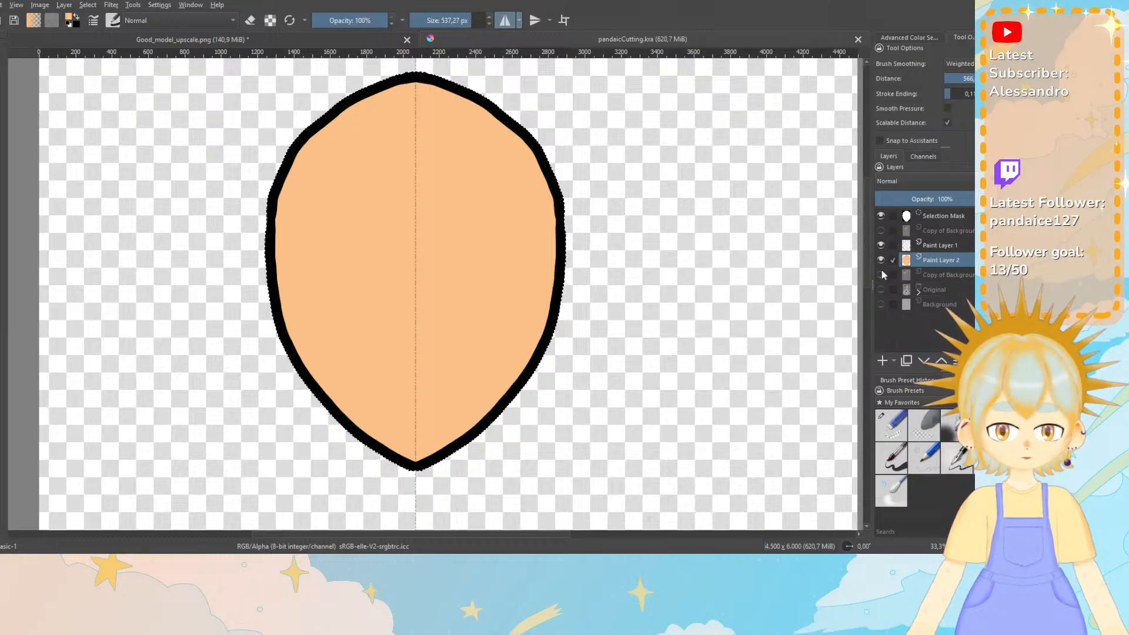
click(881, 229)
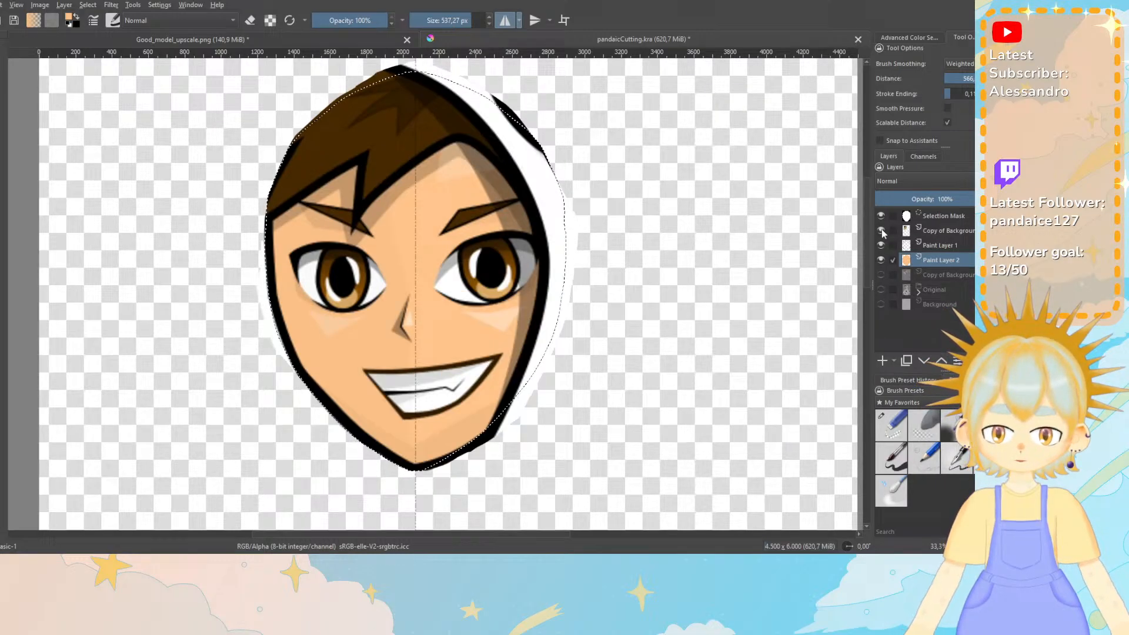
click(89, 4)
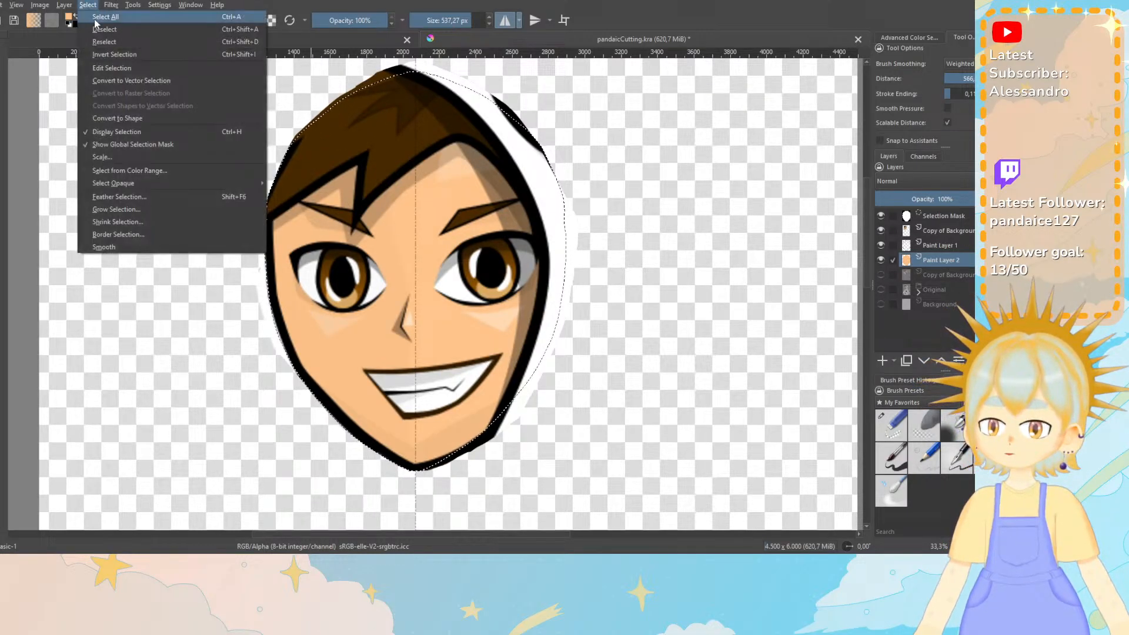
click(97, 29)
Rename the skin fill layer FaceBase and the outline layer FaceLine.
click(935, 260)
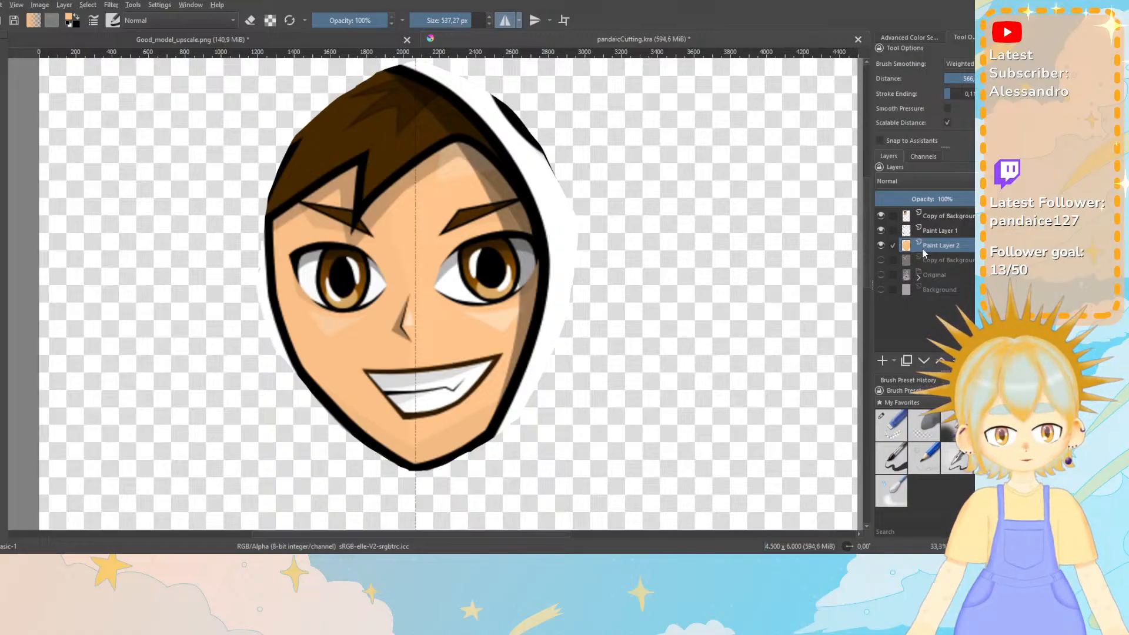
click(935, 230)
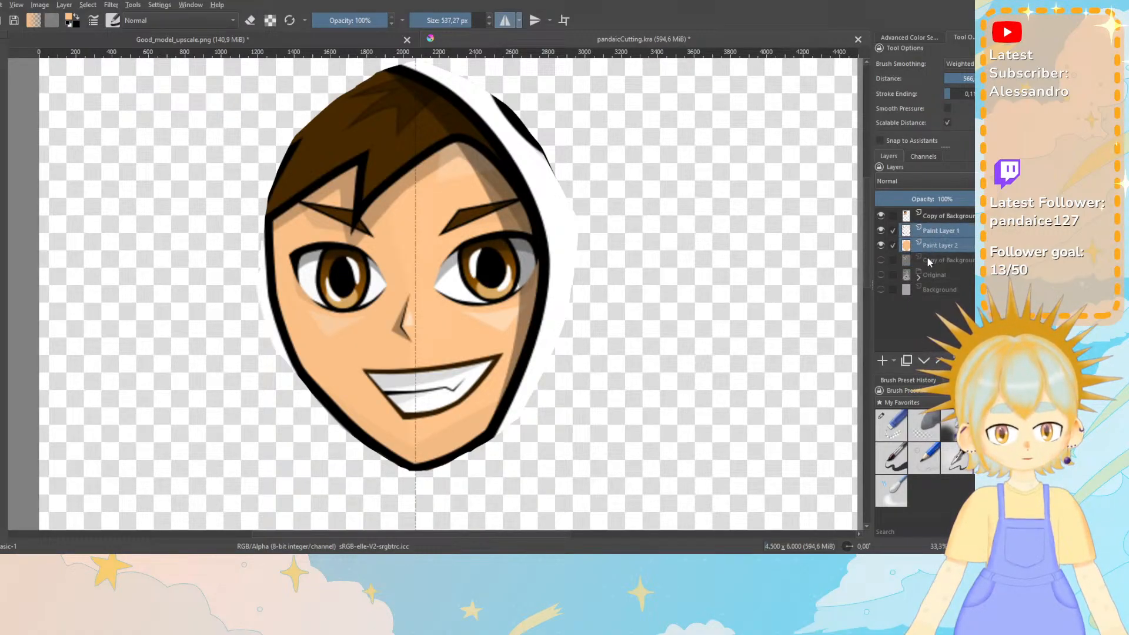
shift+click(940, 246)
double_click(941, 246)
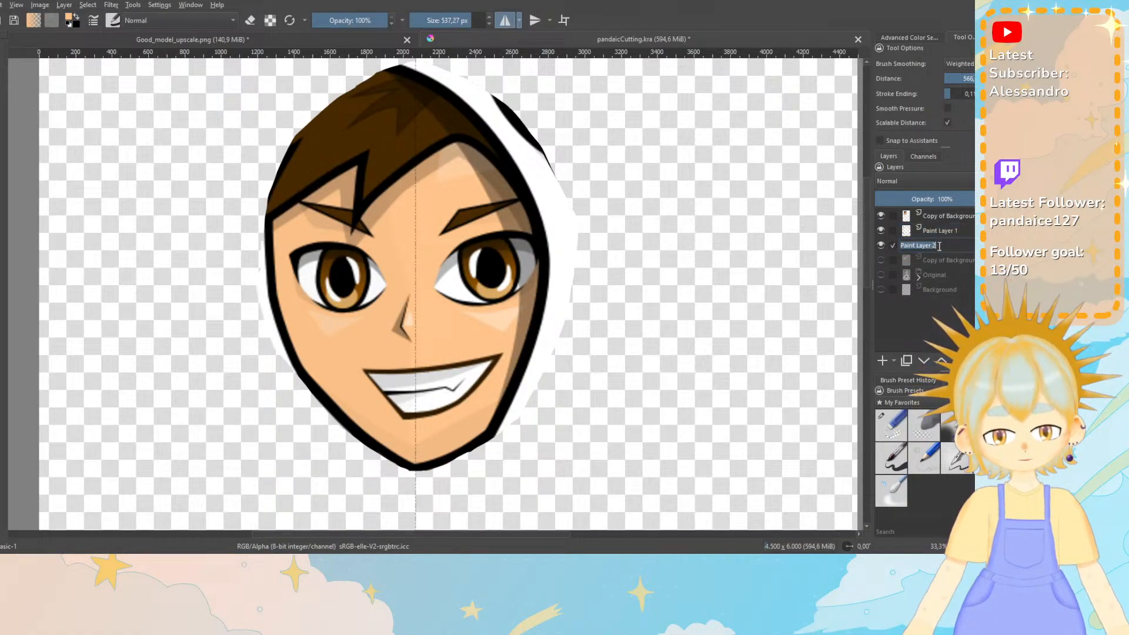
text(FaceBase)
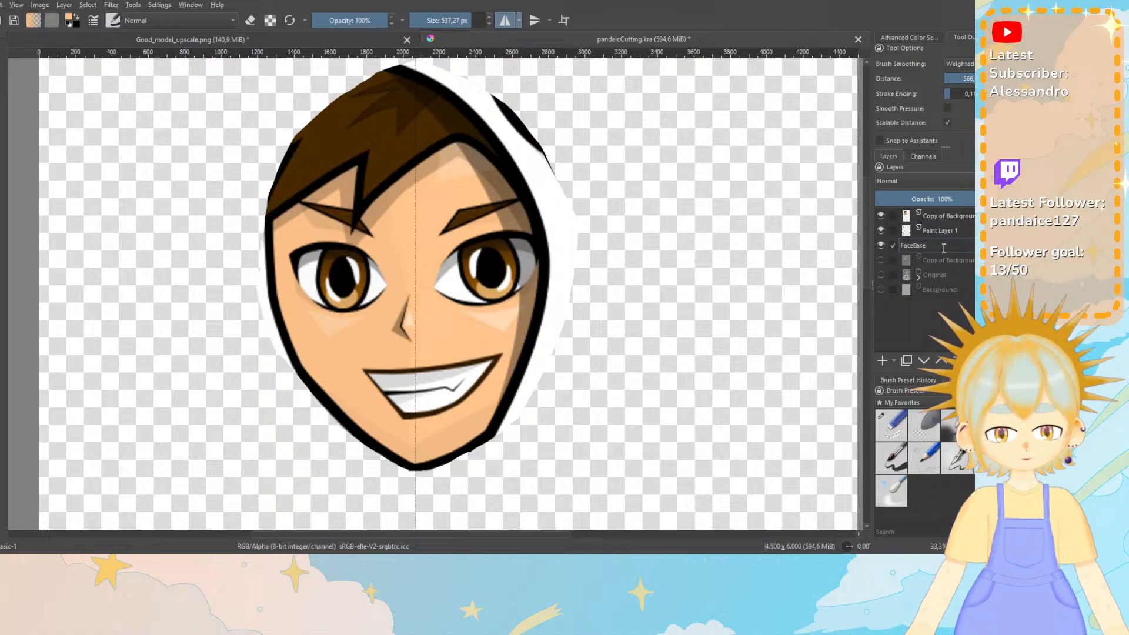
key(Return)
double_click(941, 230)
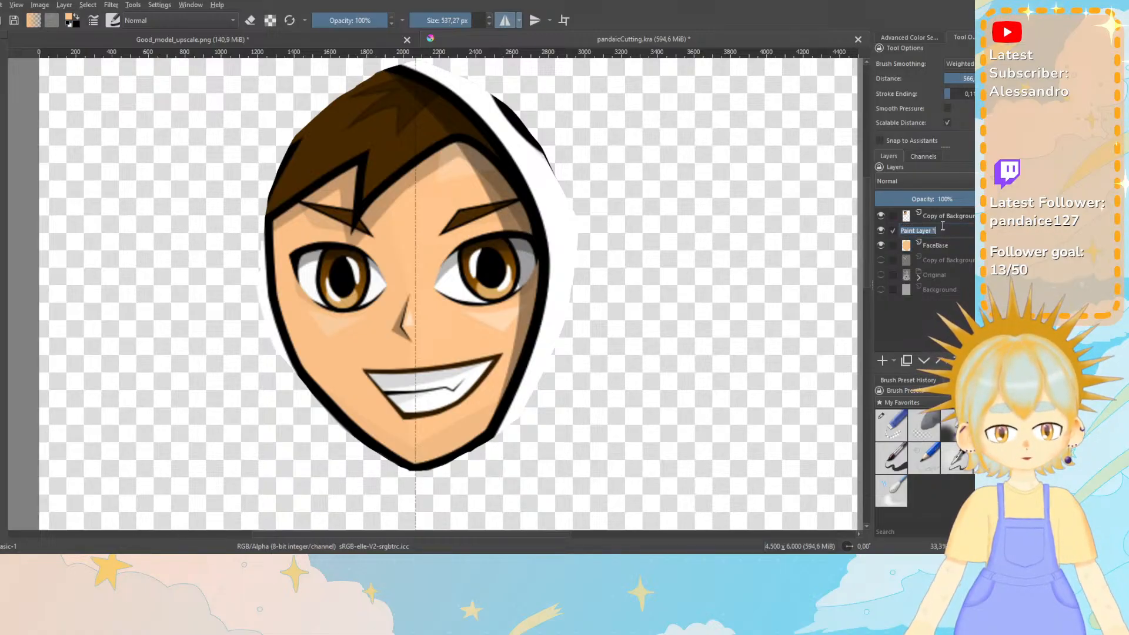
text(Faceline)
key(Return)
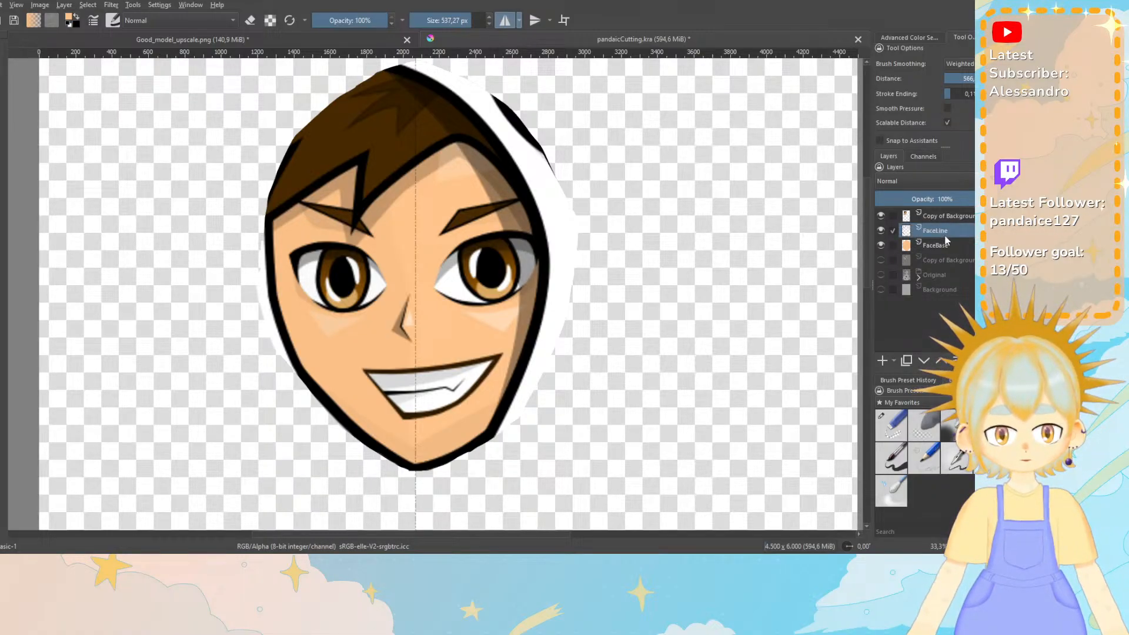
Create a group layer among the face layers and rename it Face.
shift+click(941, 245)
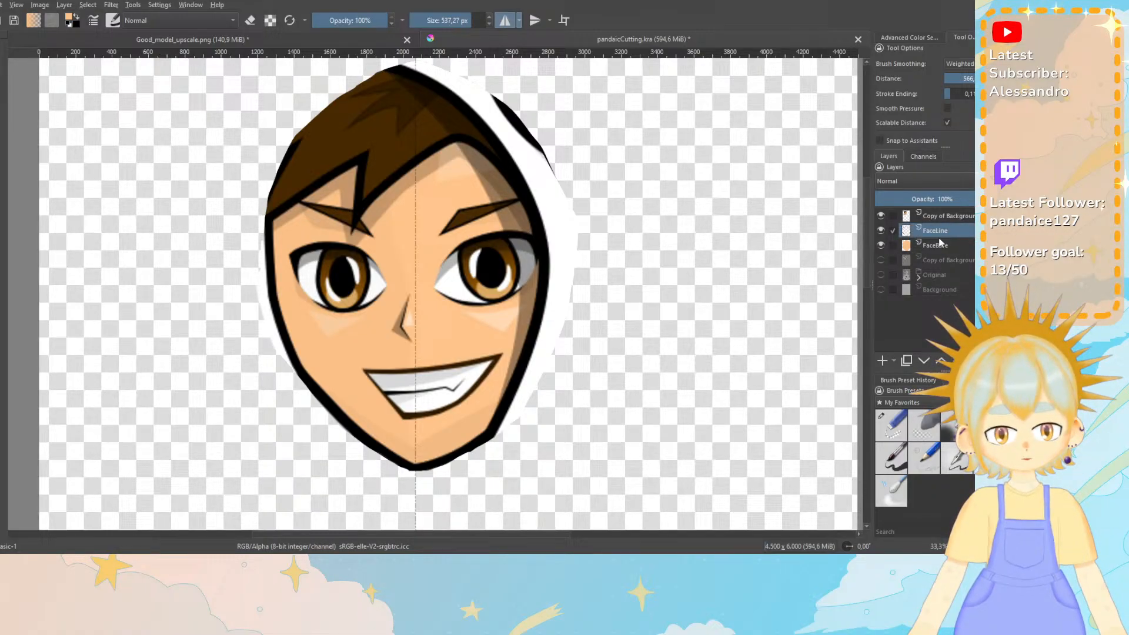
click(894, 361)
click(908, 387)
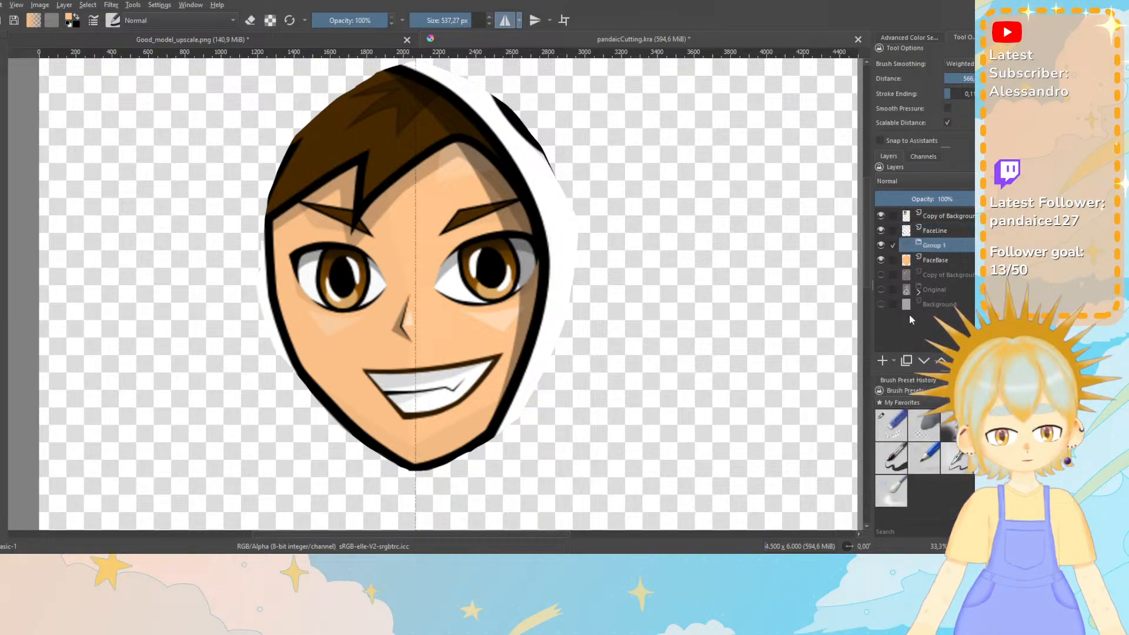
right_click(929, 246)
click(930, 242)
double_click(931, 242)
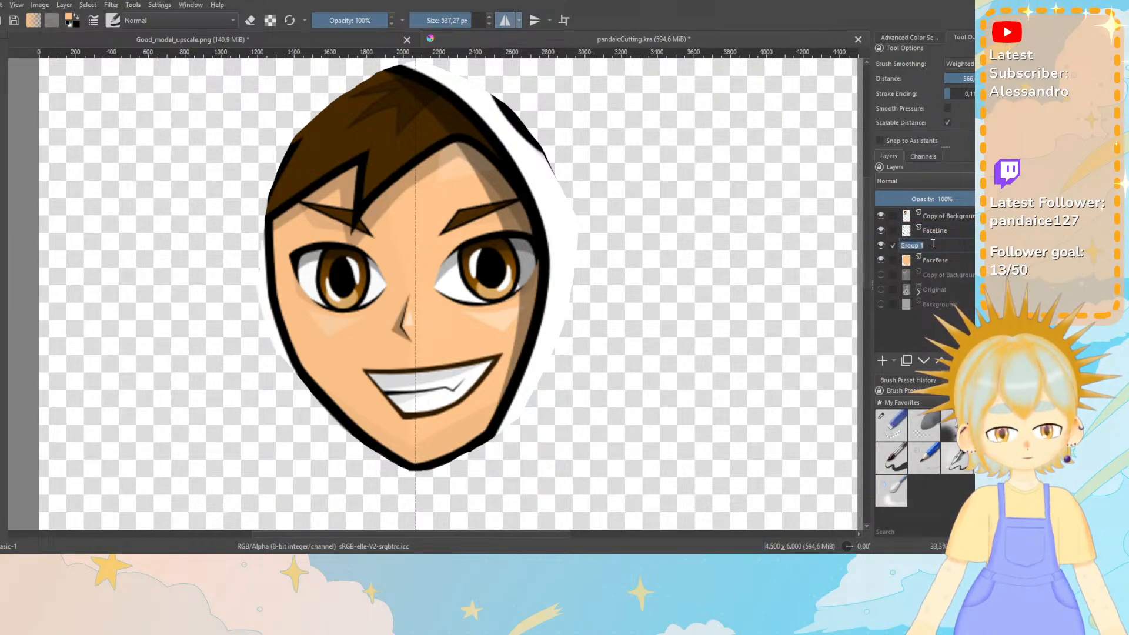
text(Face)
key(Return)
Move the FaceLine and FaceBase layers into the Face group and collapse the group.
click(942, 233)
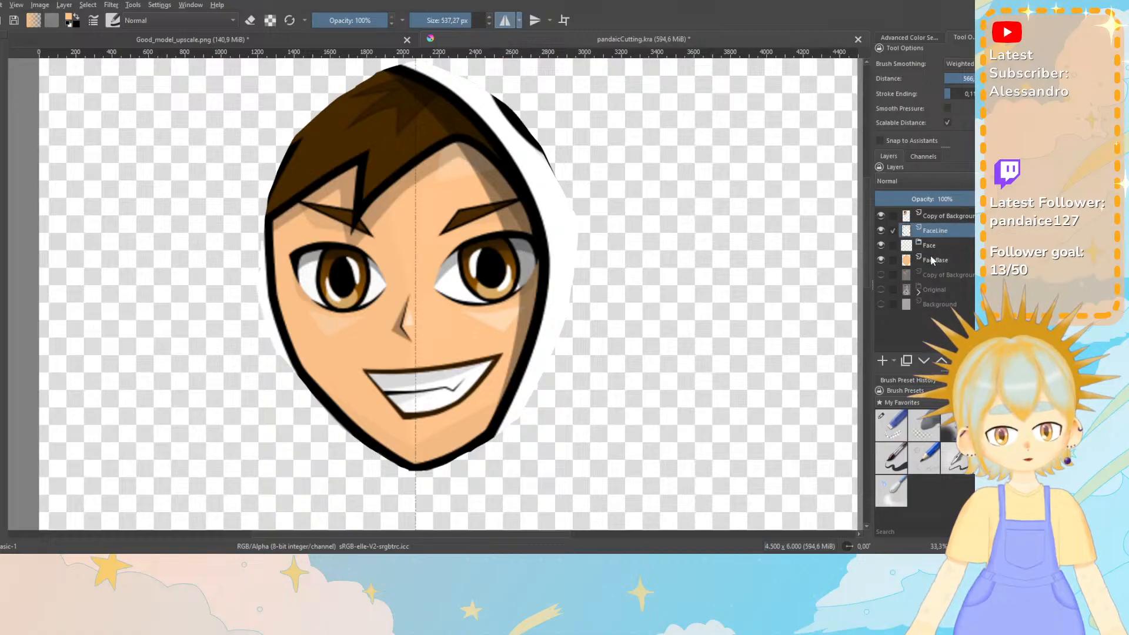
mouse_move(937, 230)
mouse_down()
mouse_move(935, 247)
mouse_move(941, 232)
mouse_up()
click(919, 234)
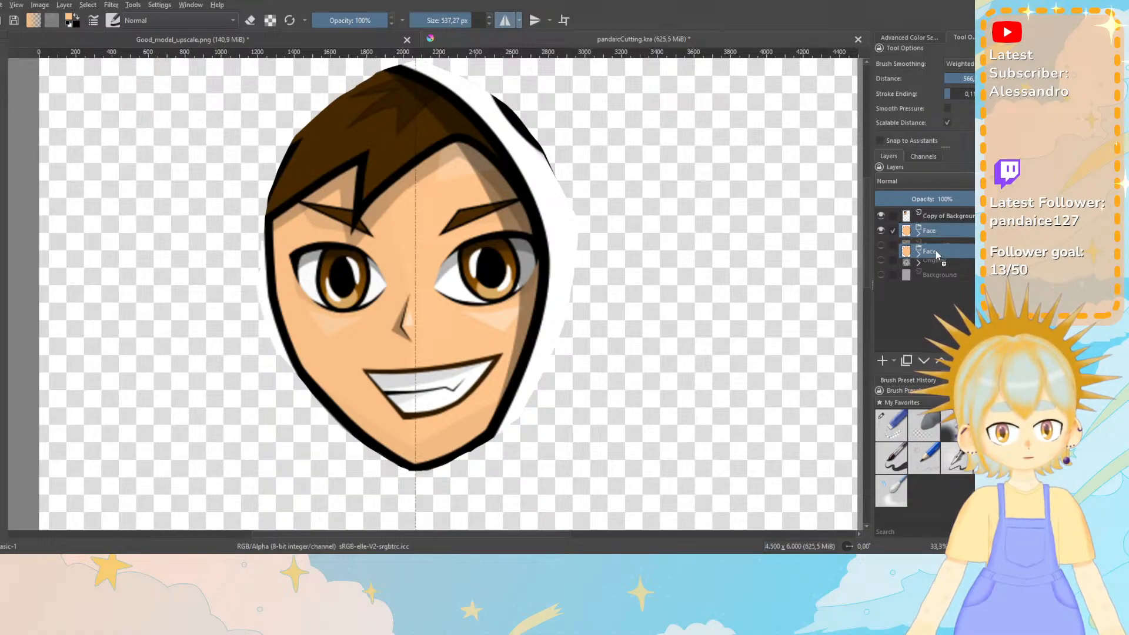
Move the Face group below both head copy layers.
mouse_move(936, 250)
mouse_down()
mouse_move(947, 227)
mouse_move(937, 233)
mouse_up()
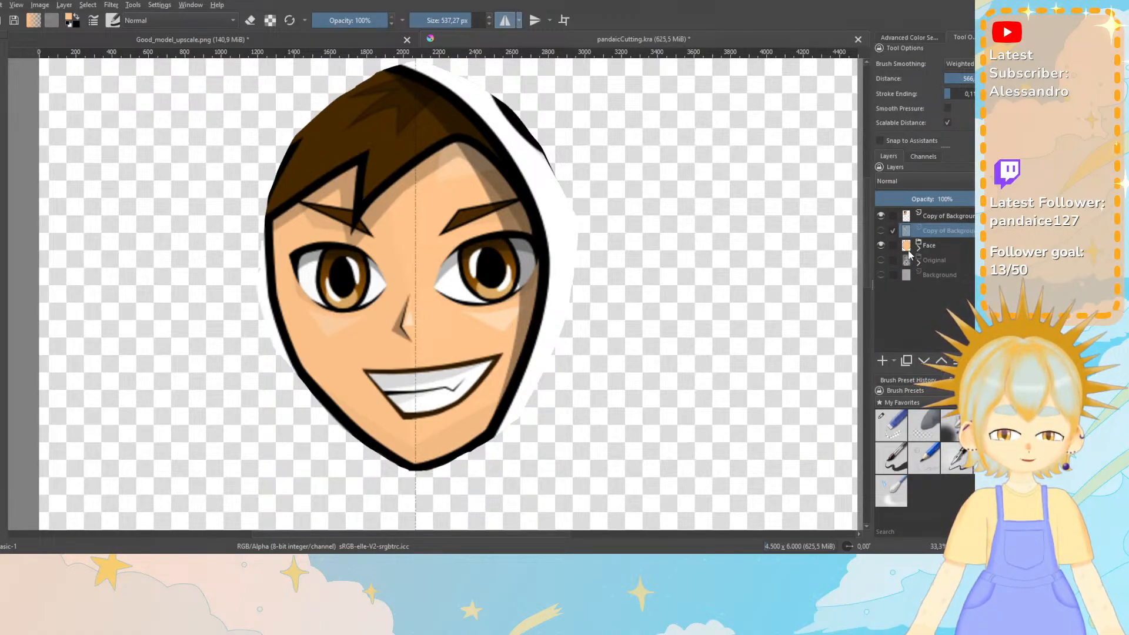
mouse_move(910, 255)
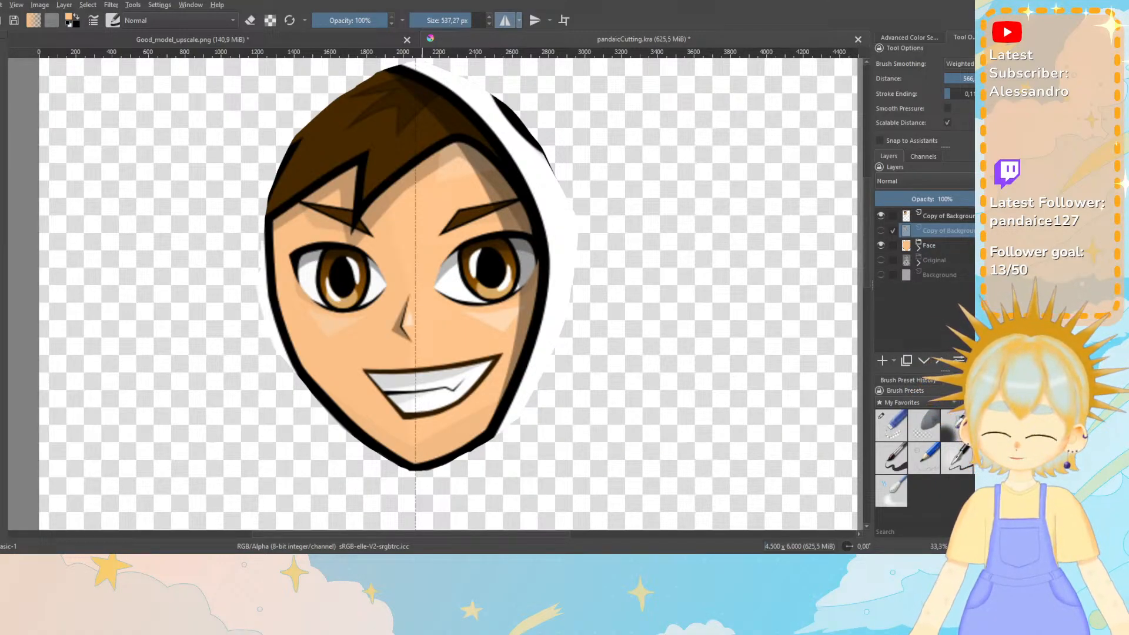
key(super)
key(super)
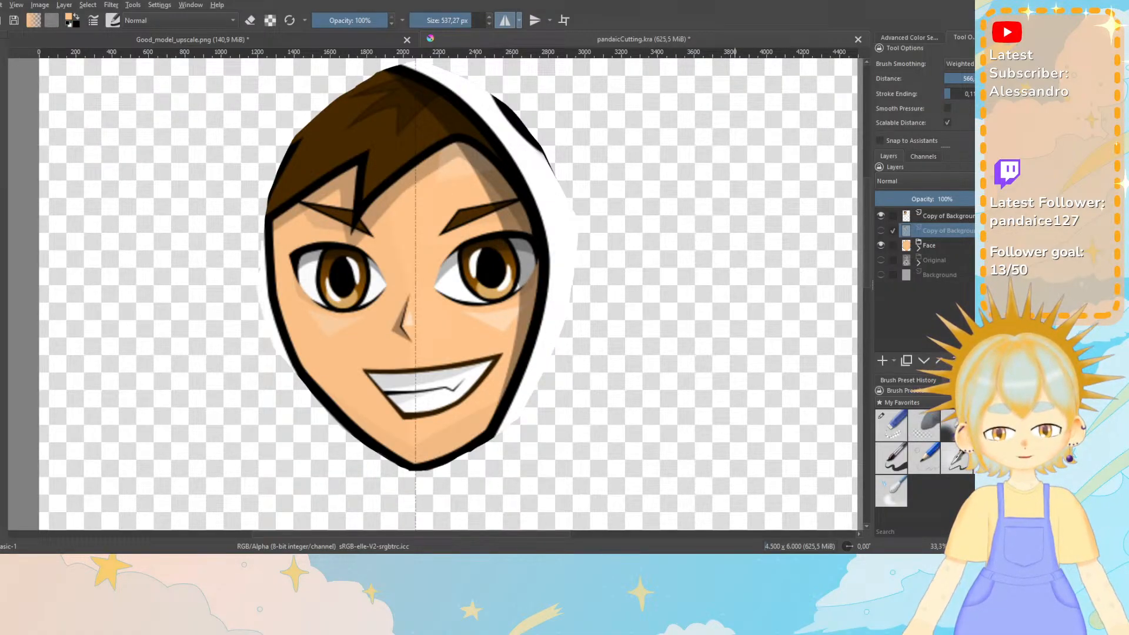
Select the topmost head copy layer and hide it to expose the rebuilt face base.
click(948, 216)
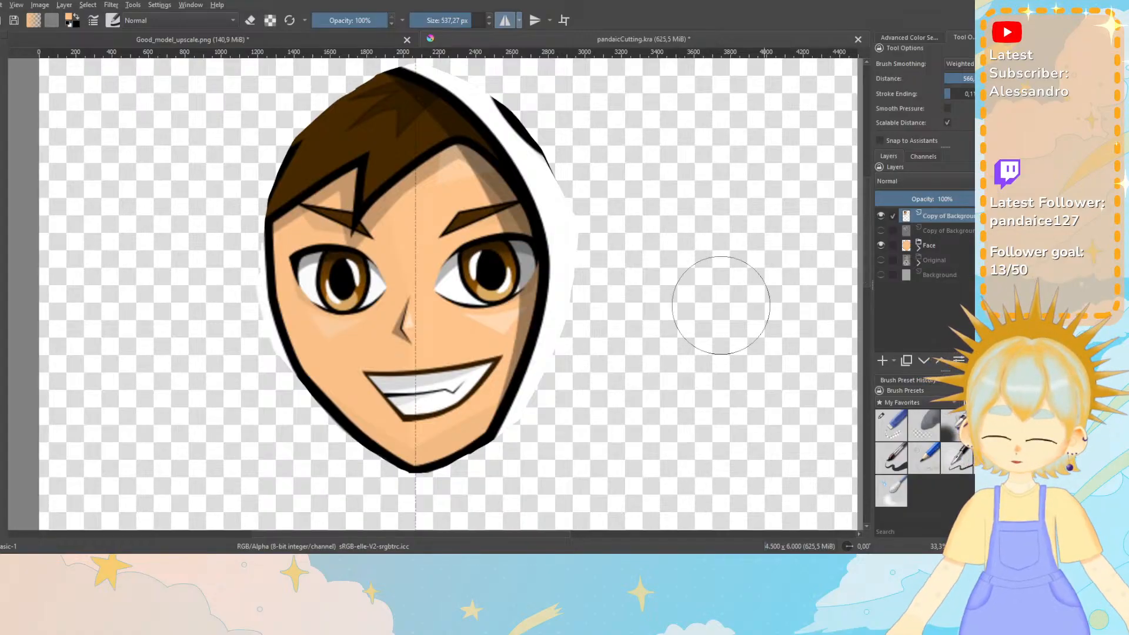
key(bracketleft)
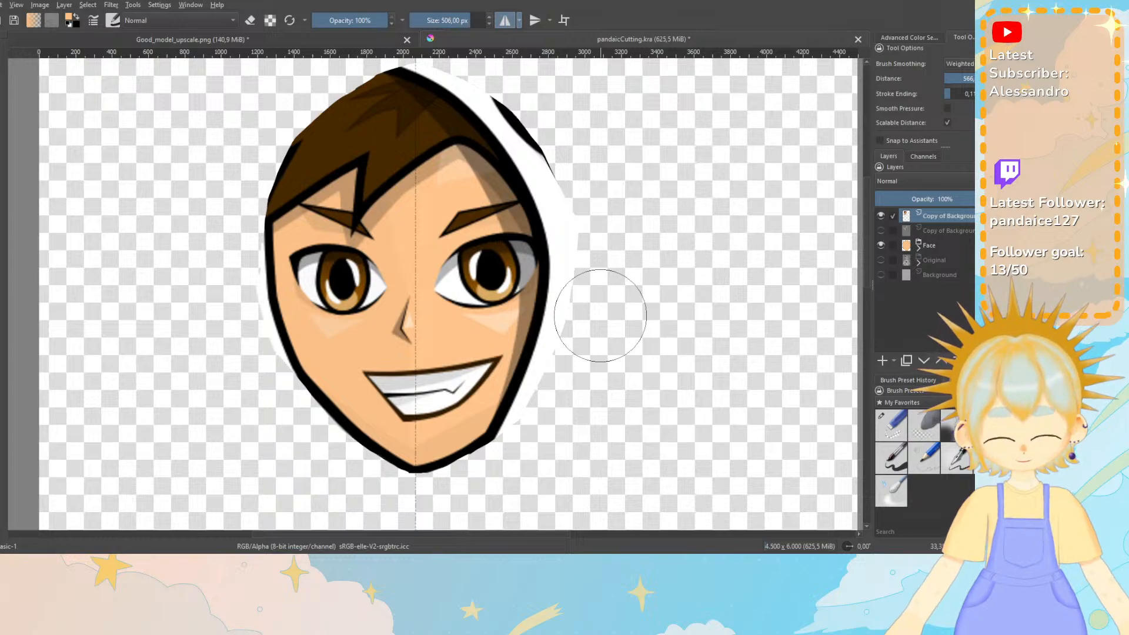
key(ctrl+plus)
key(ctrl+minus)
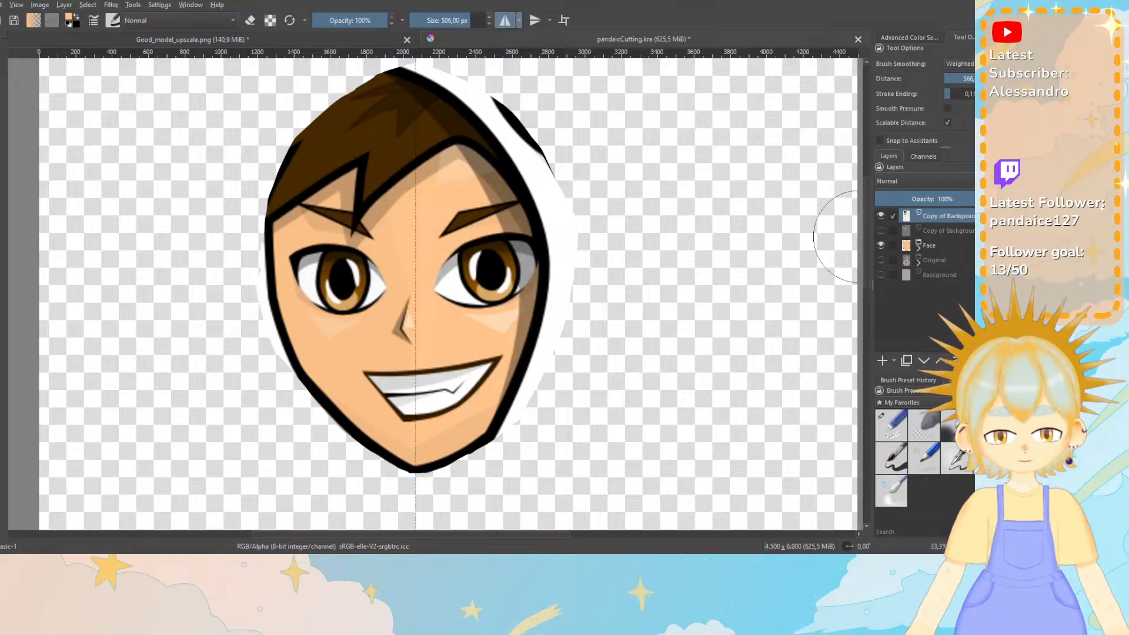
mouse_move(868, 230)
mouse_down()
mouse_move(859, 225)
mouse_move(866, 239)
mouse_up()
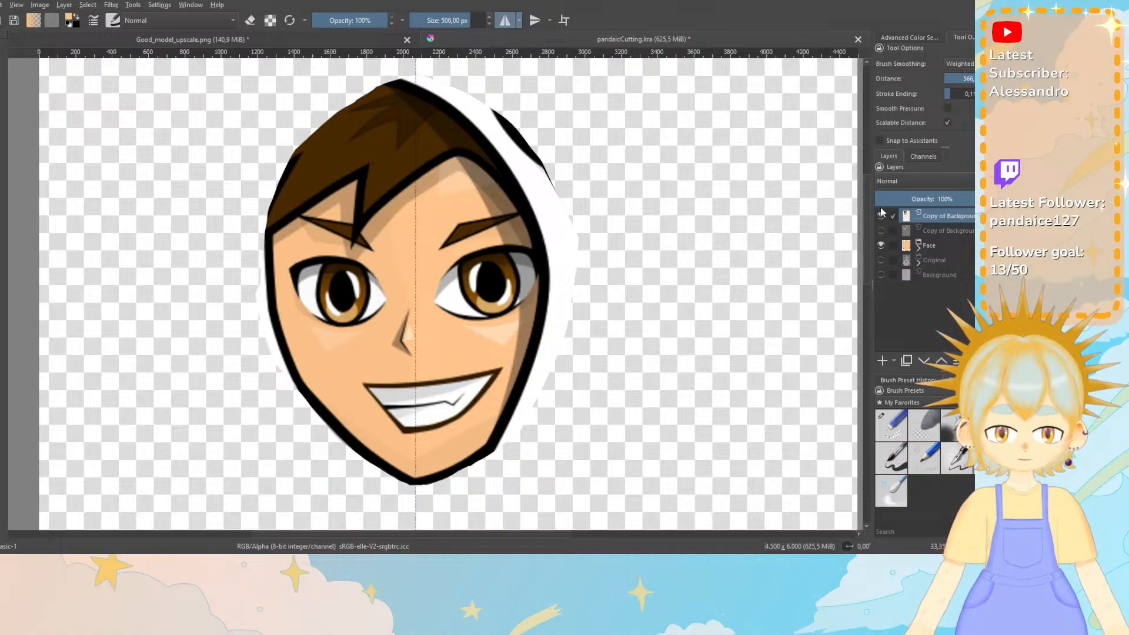
click(881, 216)
mouse_move(881, 217)
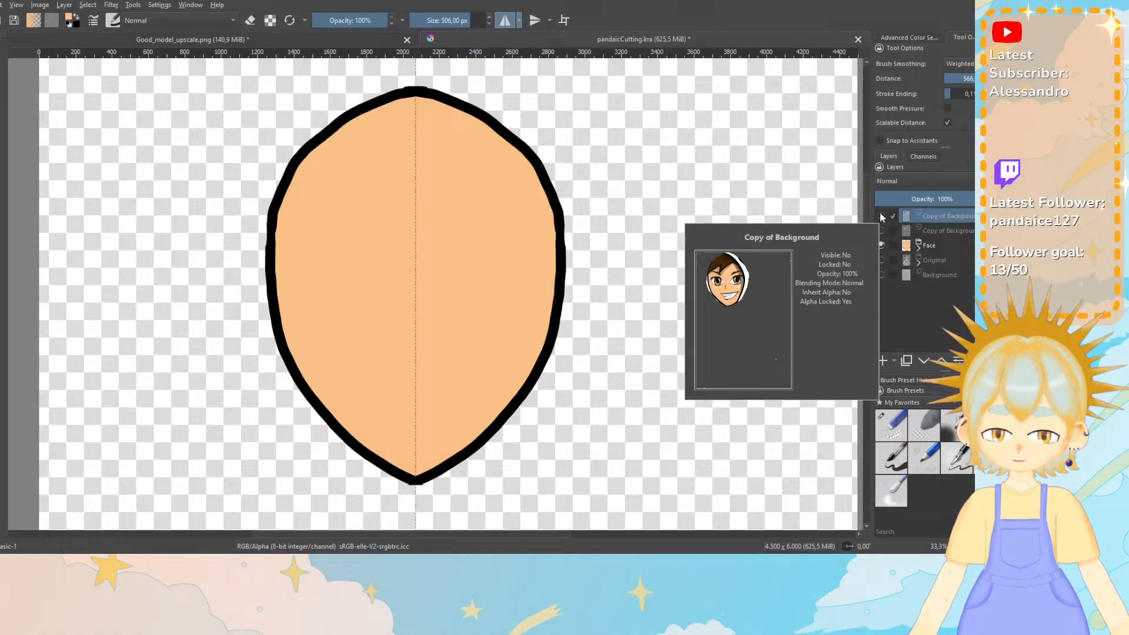
Expand the Face group and erase the squared-off excess beneath the chin tip on FaceLine and FaceBase with the small eraser.
click(918, 248)
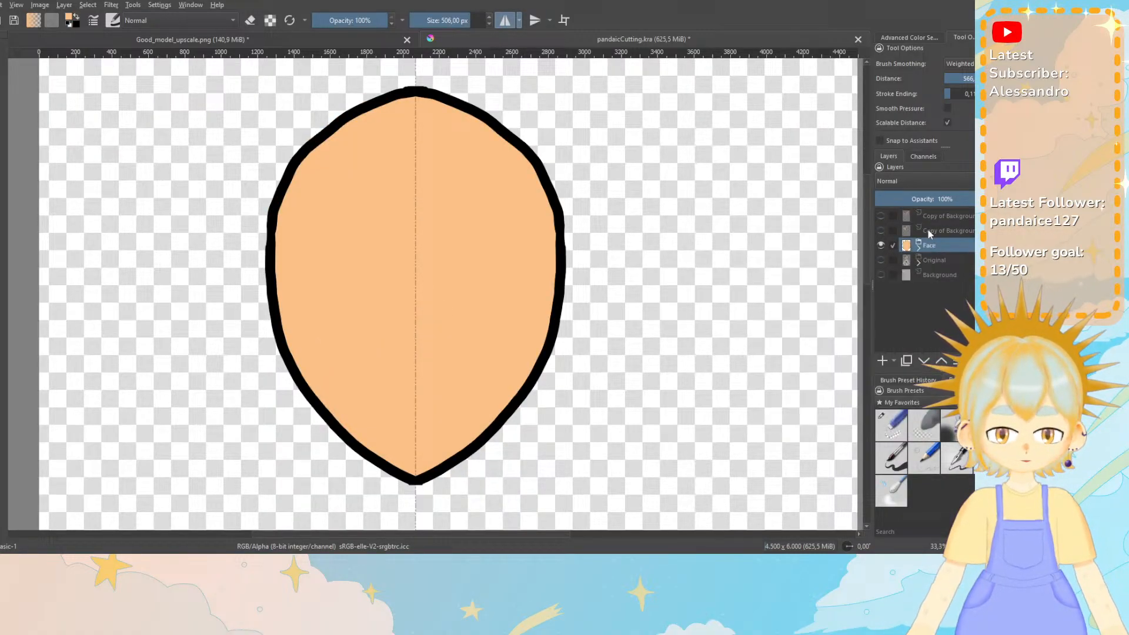
click(941, 260)
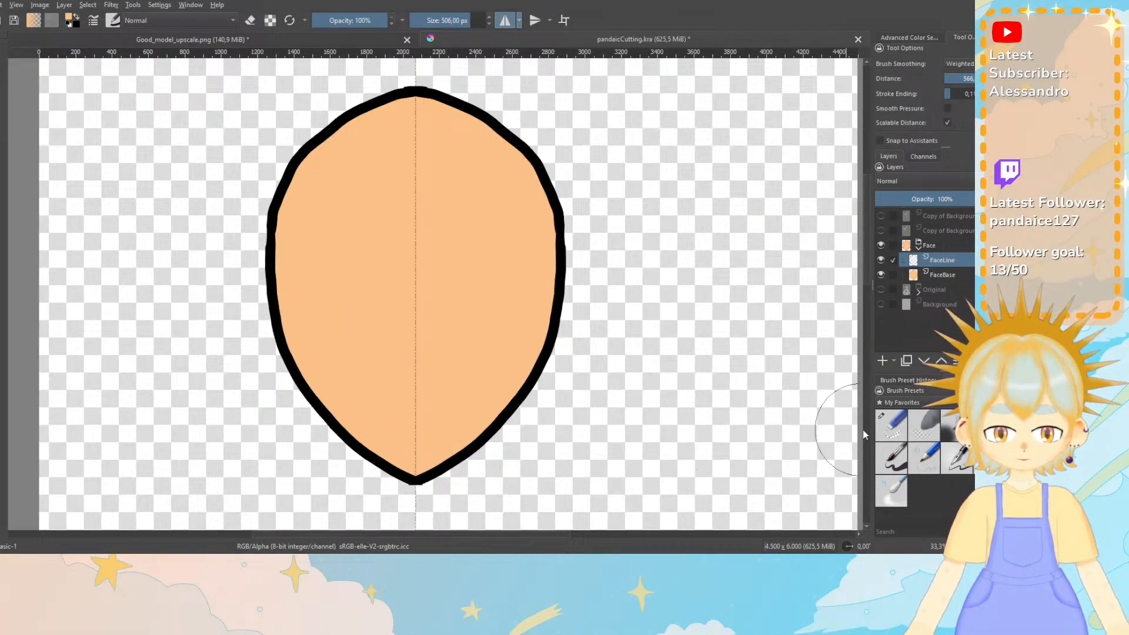
click(891, 424)
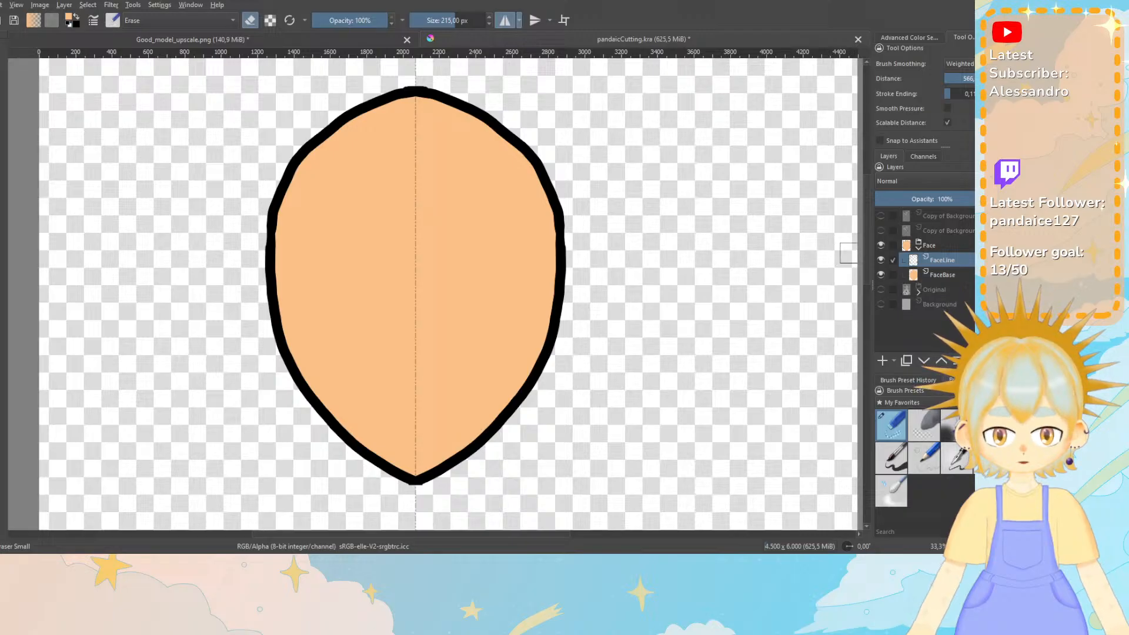
scroll(834, 274, down, 3)
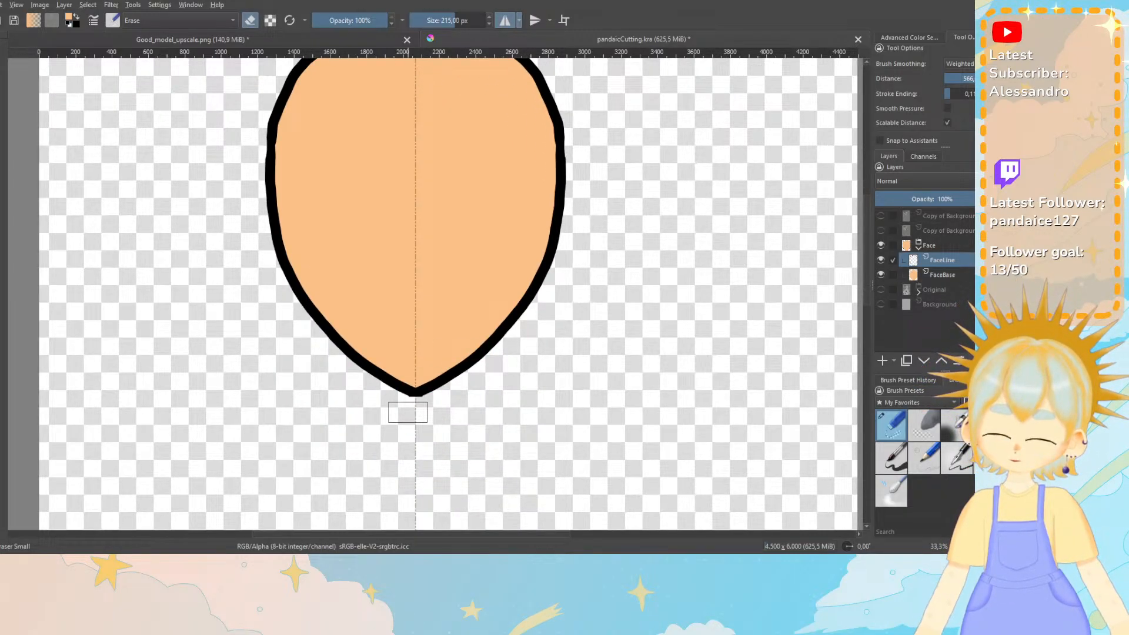
scroll(408, 412, up, 2)
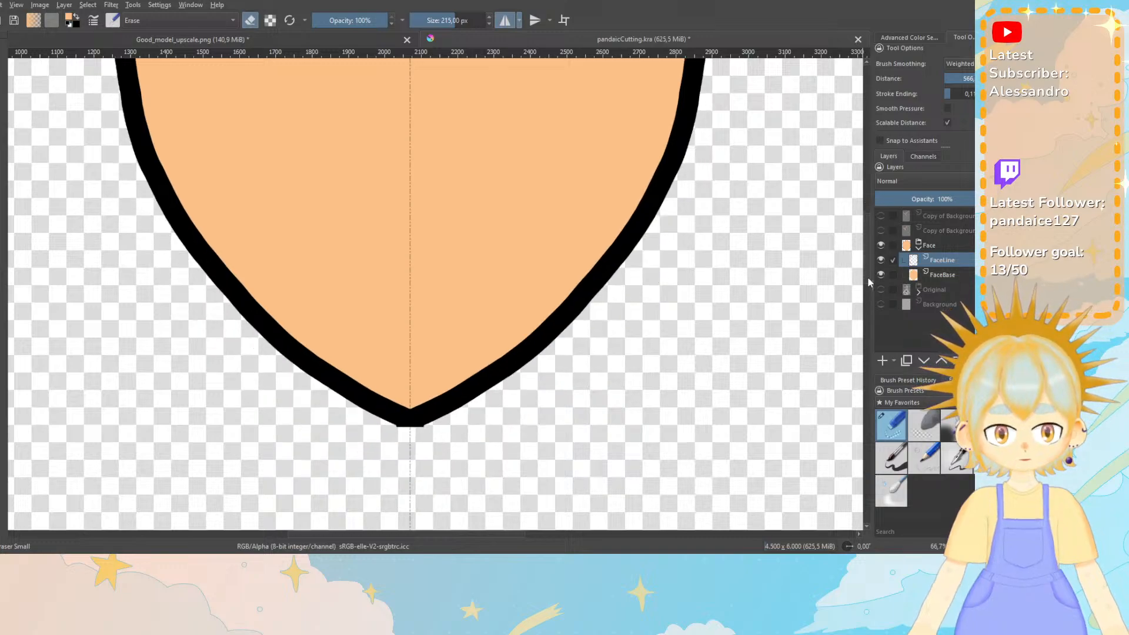
drag(868, 278, 868, 293)
key(ctrl+plus)
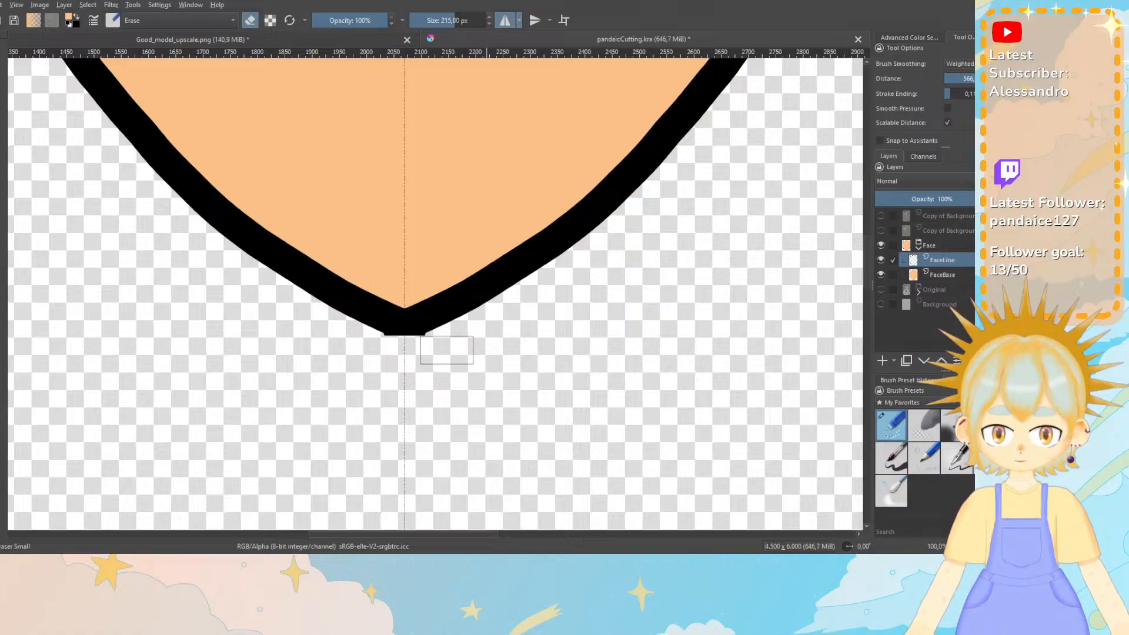
drag(445, 348, 441, 350)
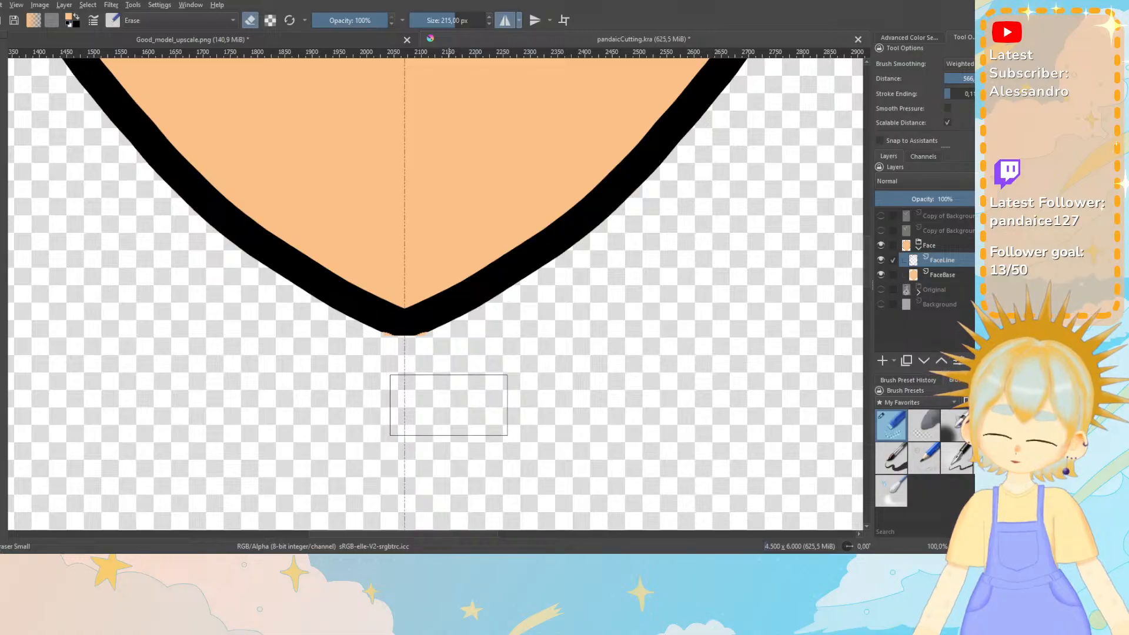
drag(379, 370, 370, 352)
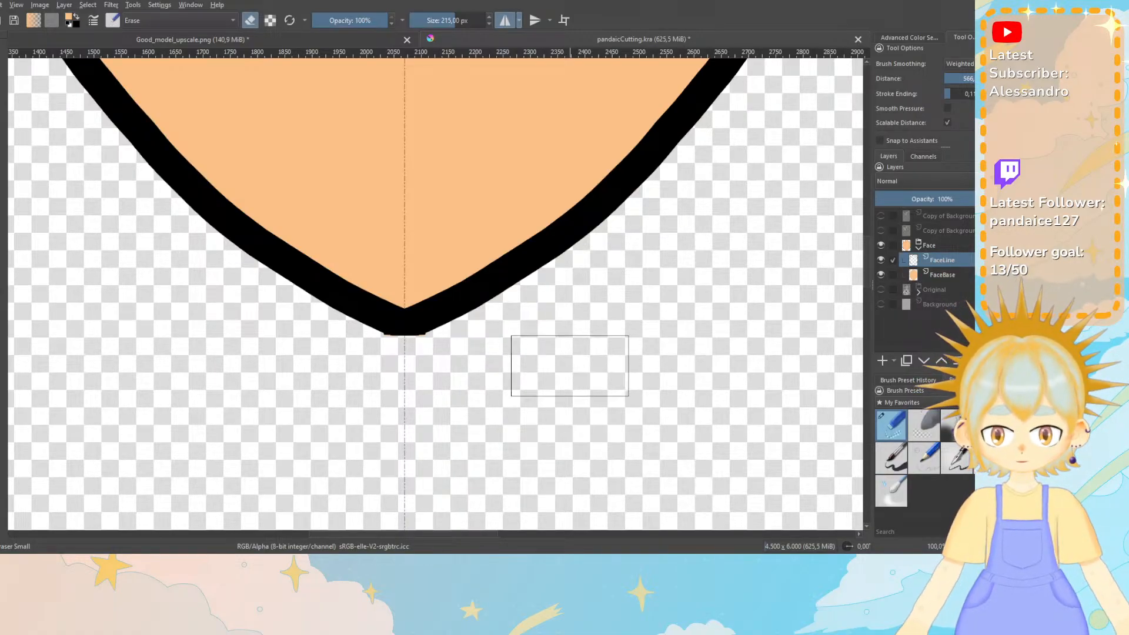
click(934, 273)
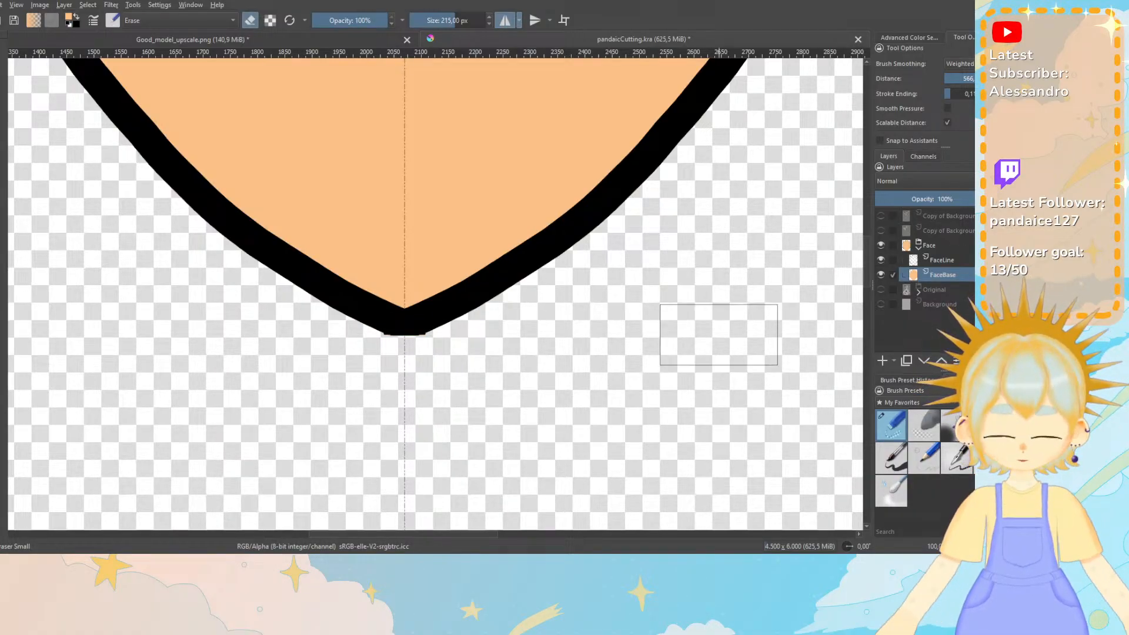
key(minus)
key(minus)
key(minus)
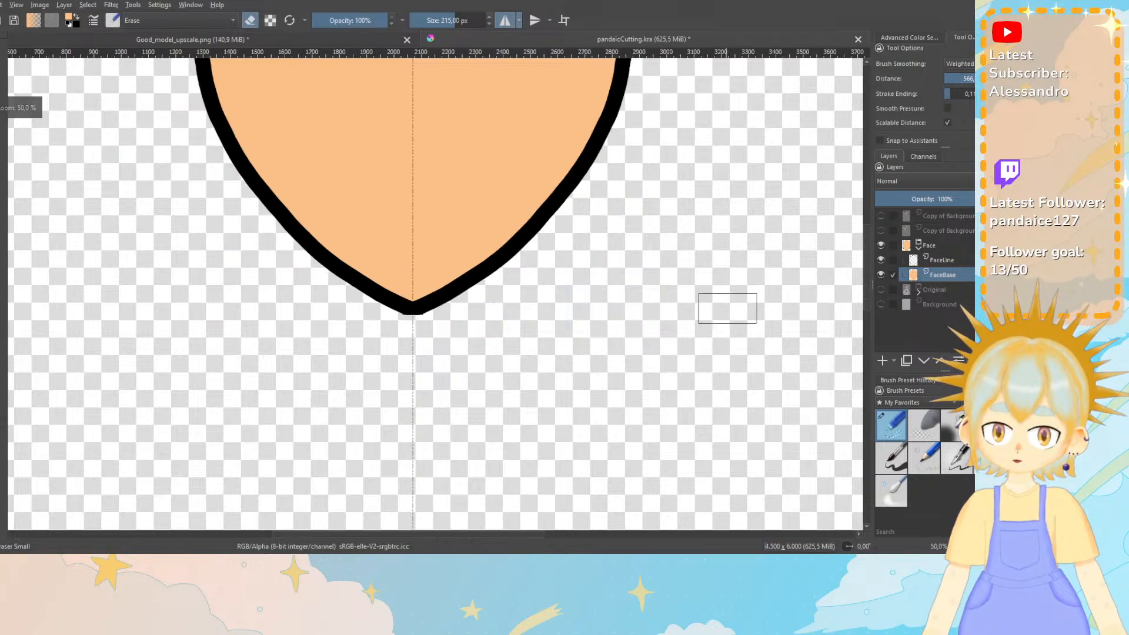
scroll(869, 248, up, 5)
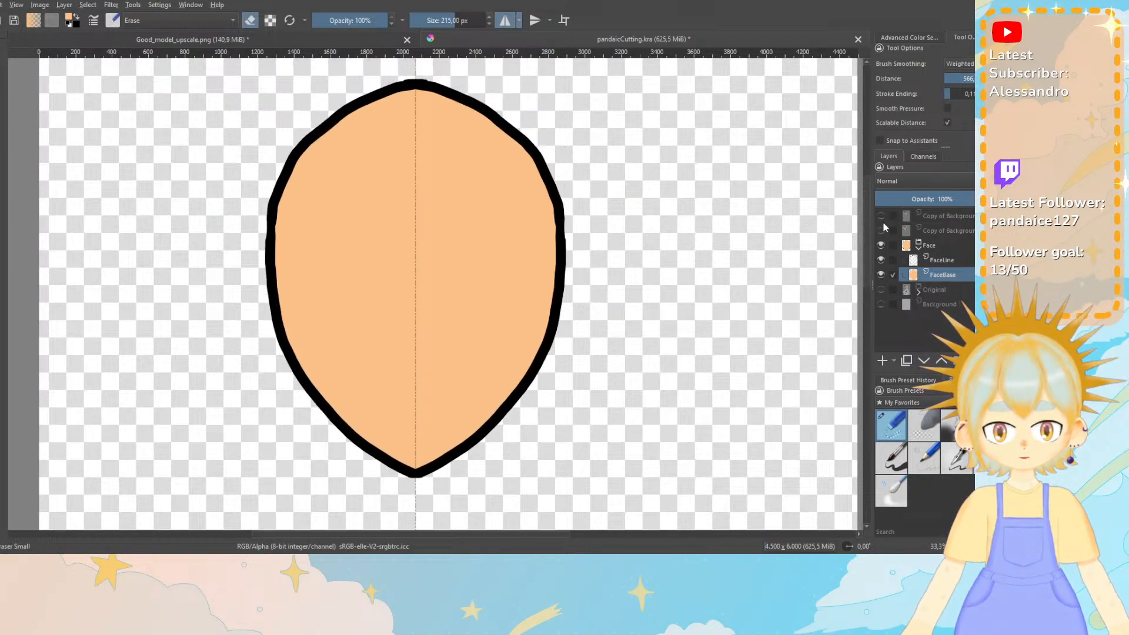
Show and select the head copy directly above the Face group, and pick the Basic-5 Size brush with horizontal mirroring off.
click(880, 231)
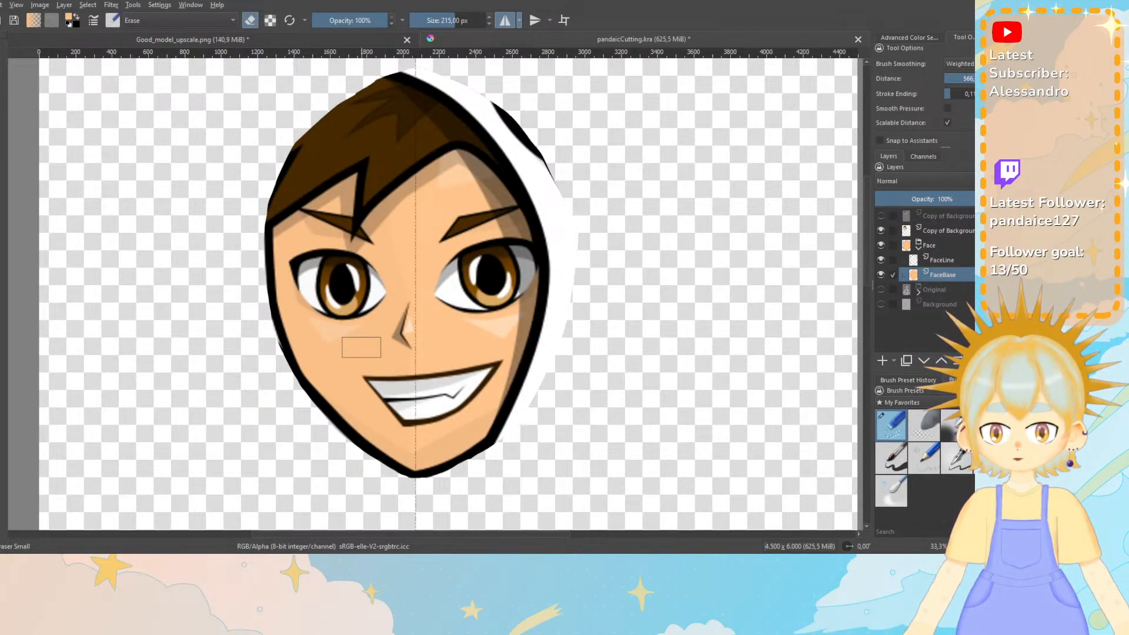
click(902, 463)
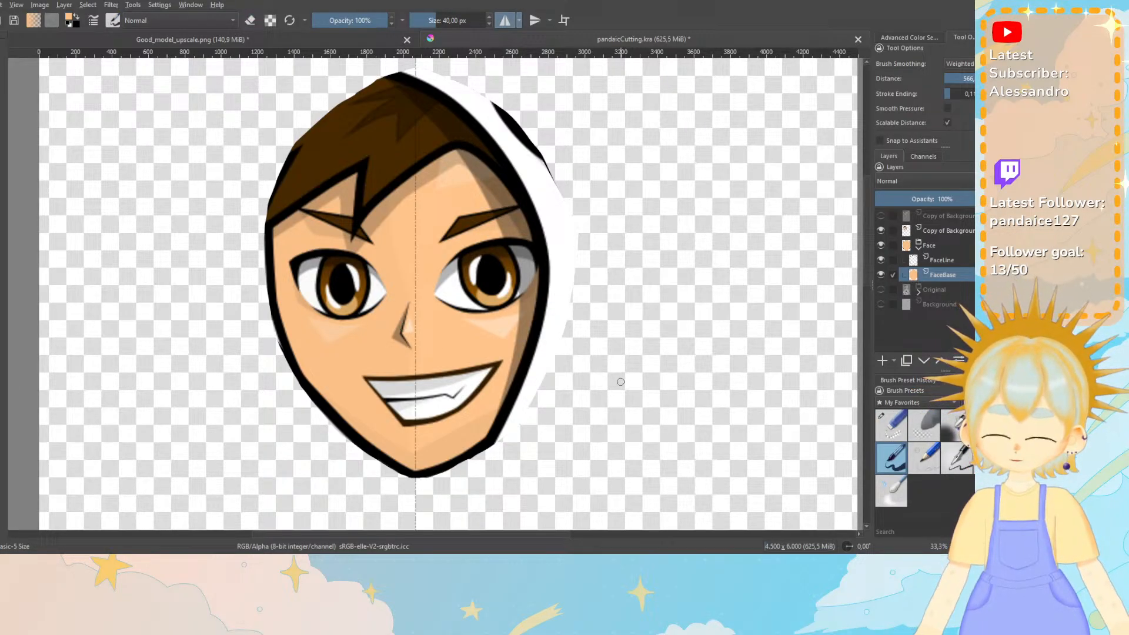
key(ctrl+plus)
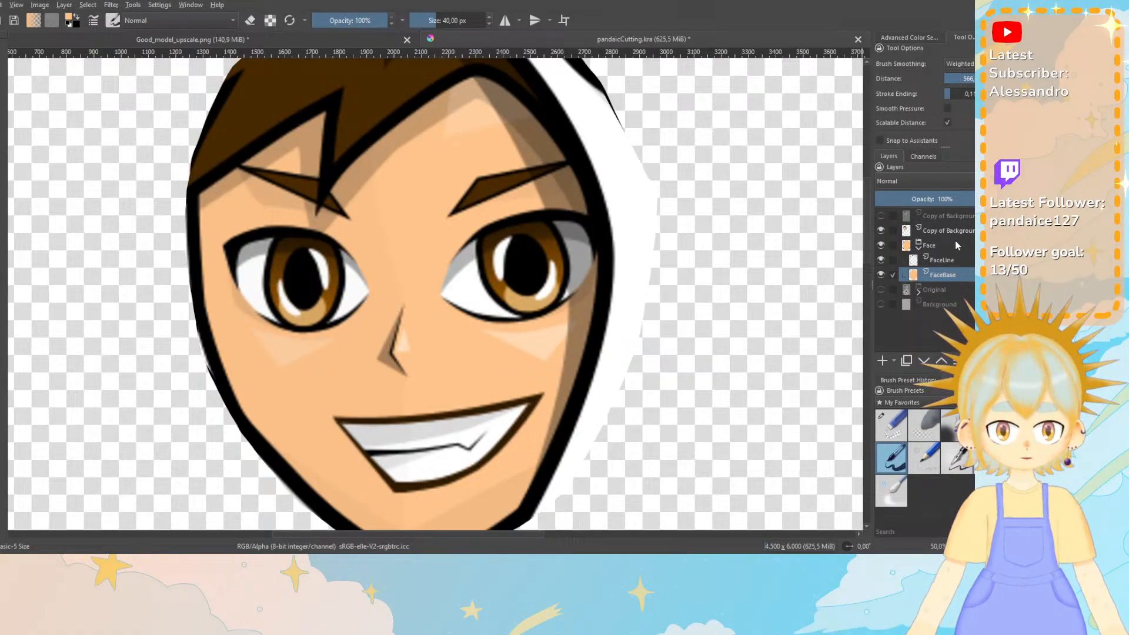
click(941, 232)
click(918, 249)
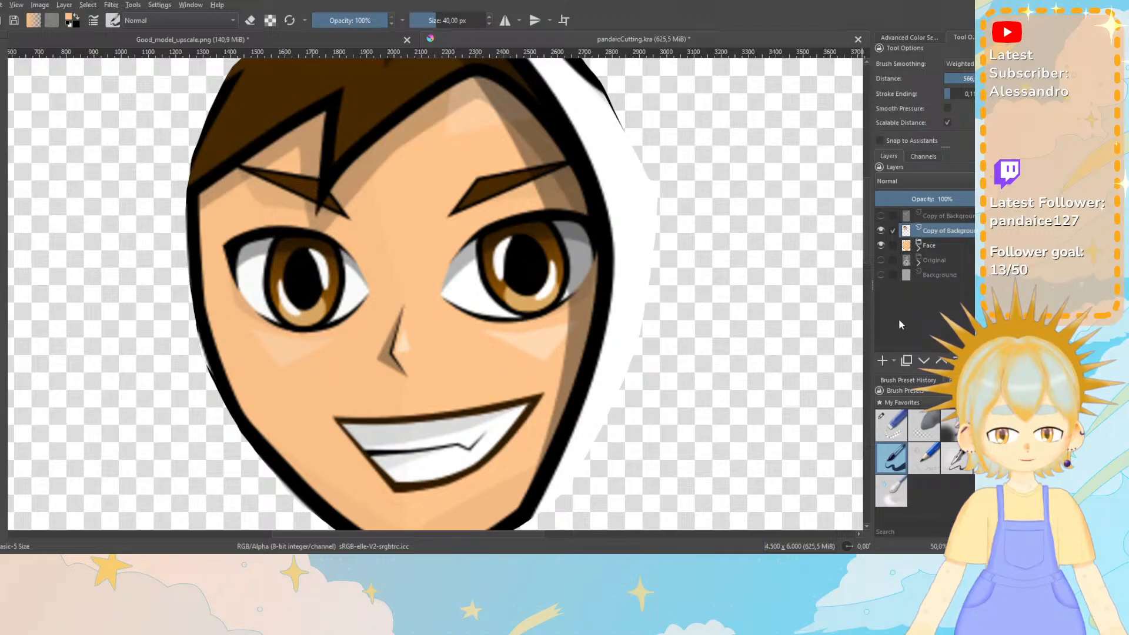
Make the head copy semi-transparent beneath a new paint layer, and hide the Face group.
click(883, 360)
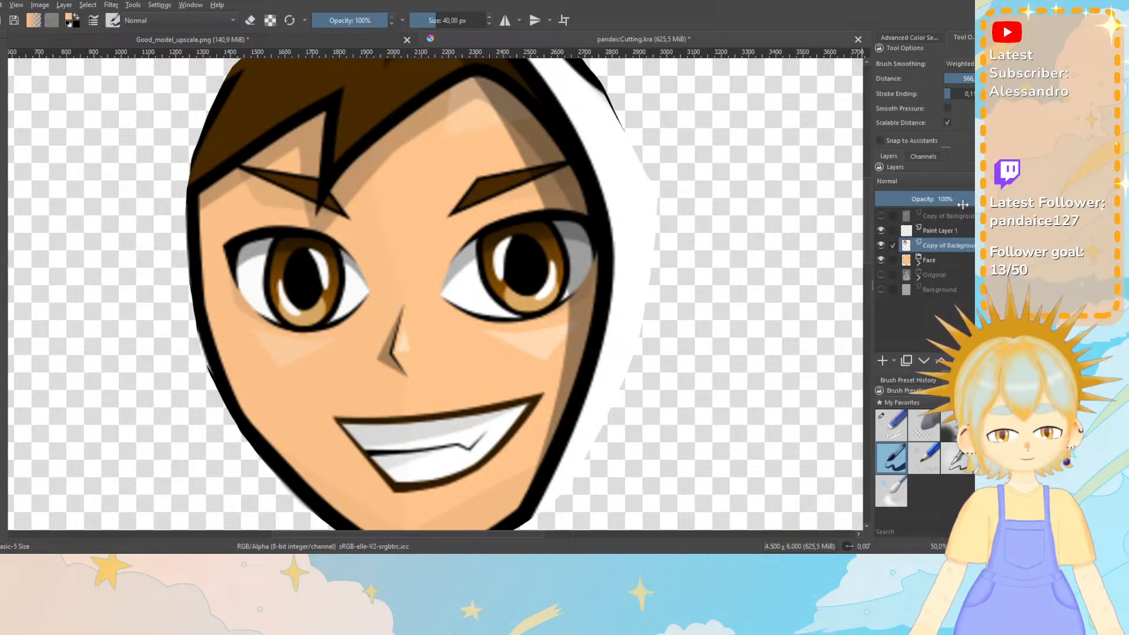
click(937, 200)
click(927, 232)
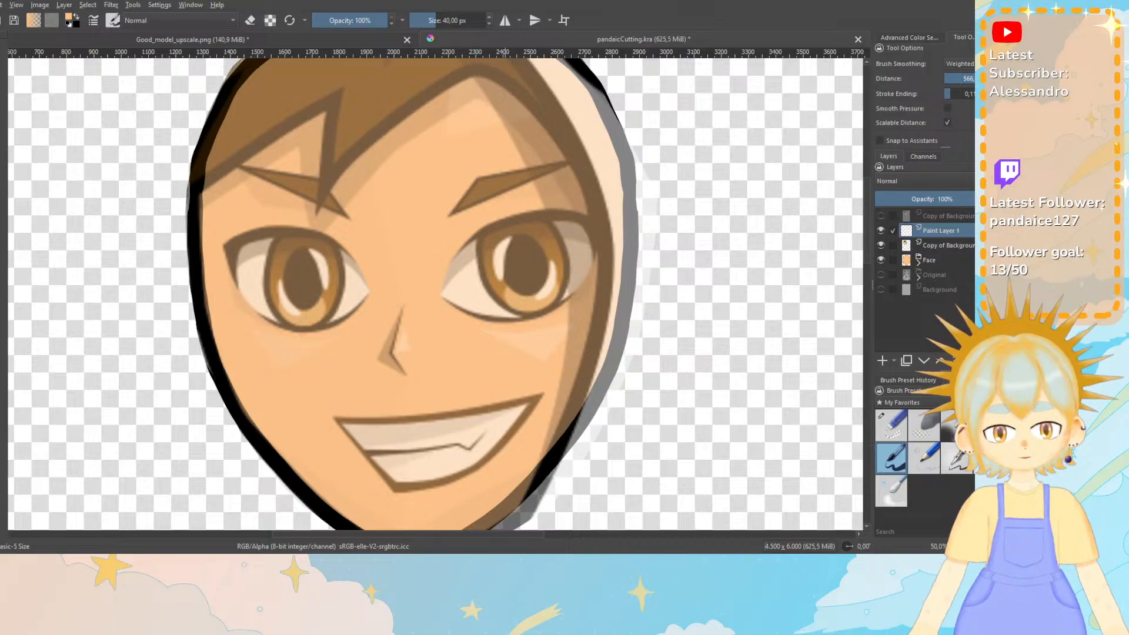
click(881, 260)
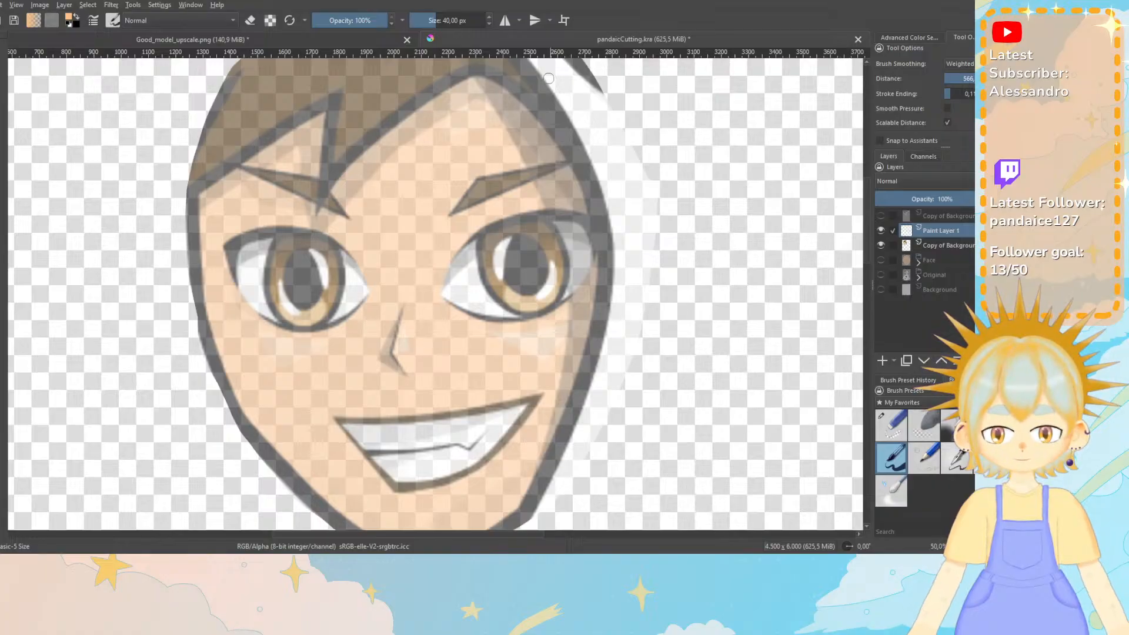
Set the brush colour to black for painting on the new layer.
click(921, 40)
drag(940, 83, 941, 58)
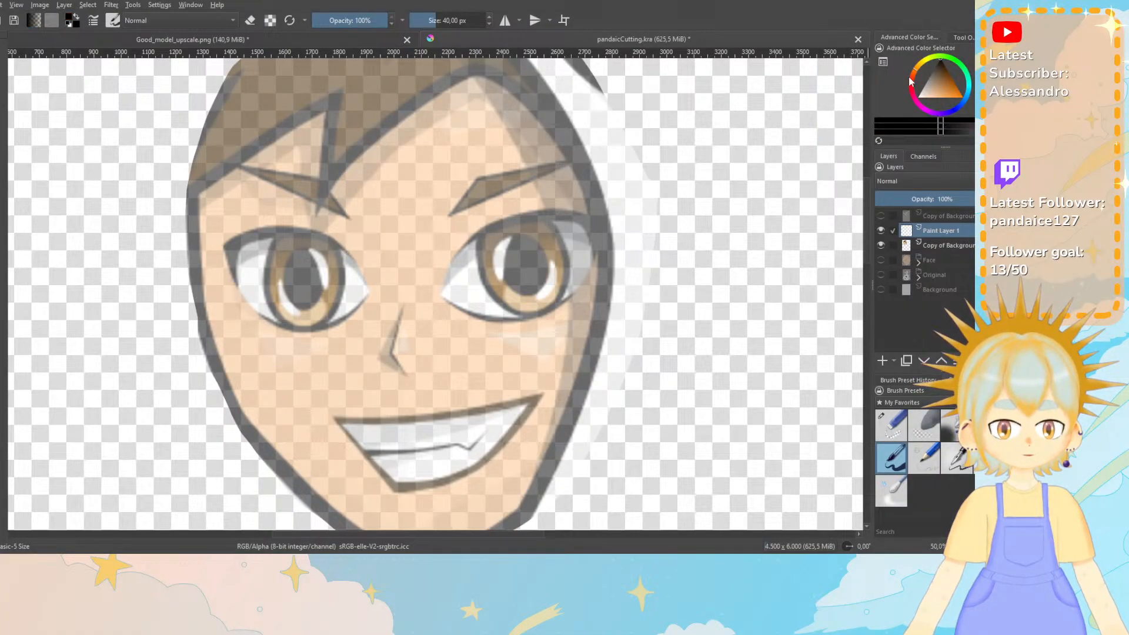
click(962, 38)
click(915, 37)
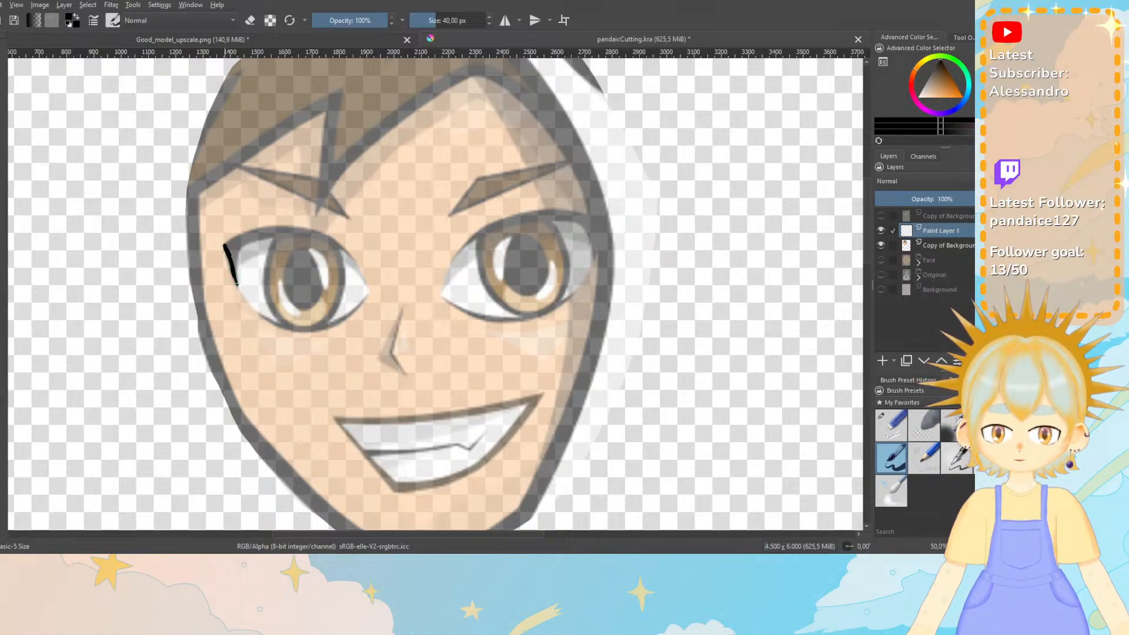
drag(236, 276, 237, 283)
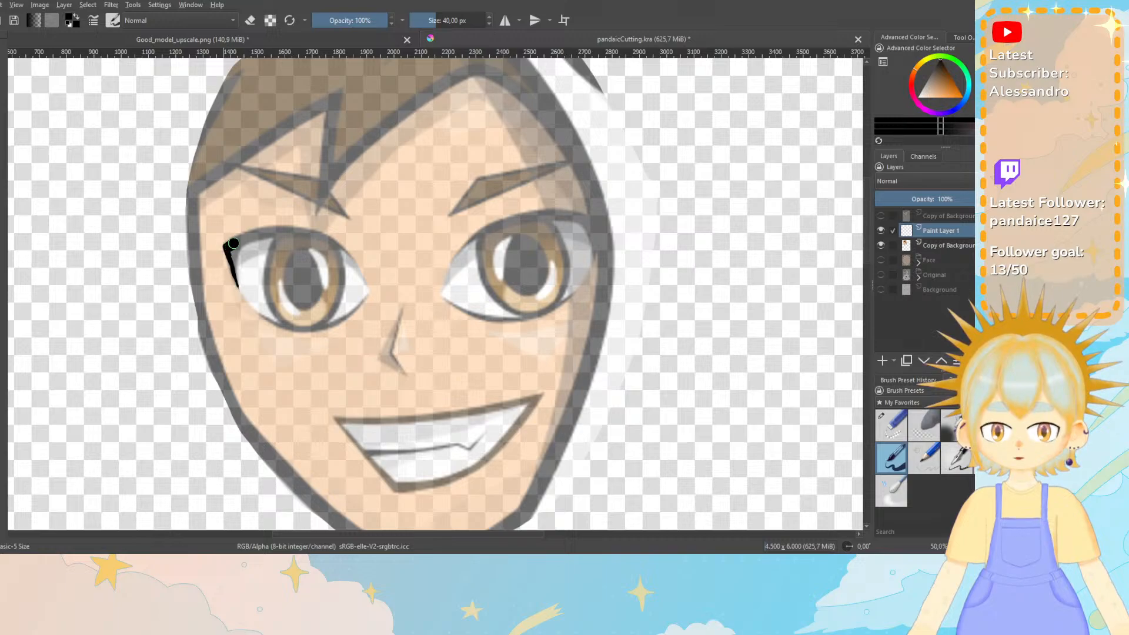
mouse_move(259, 234)
mouse_down()
mouse_move(307, 230)
mouse_move(336, 243)
mouse_up()
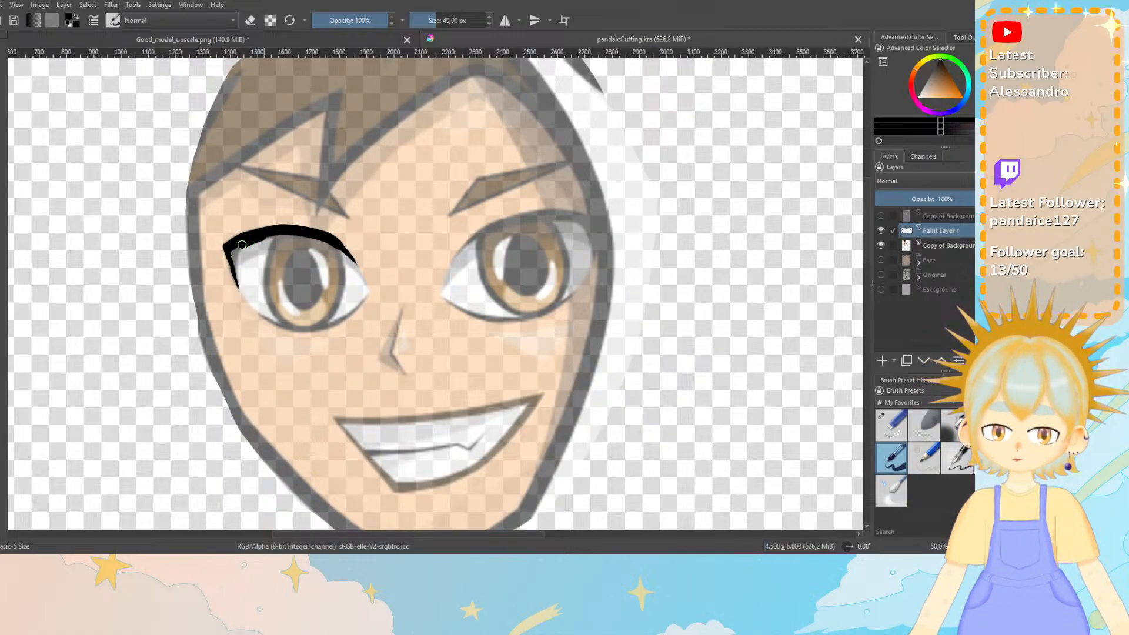
drag(242, 244, 234, 252)
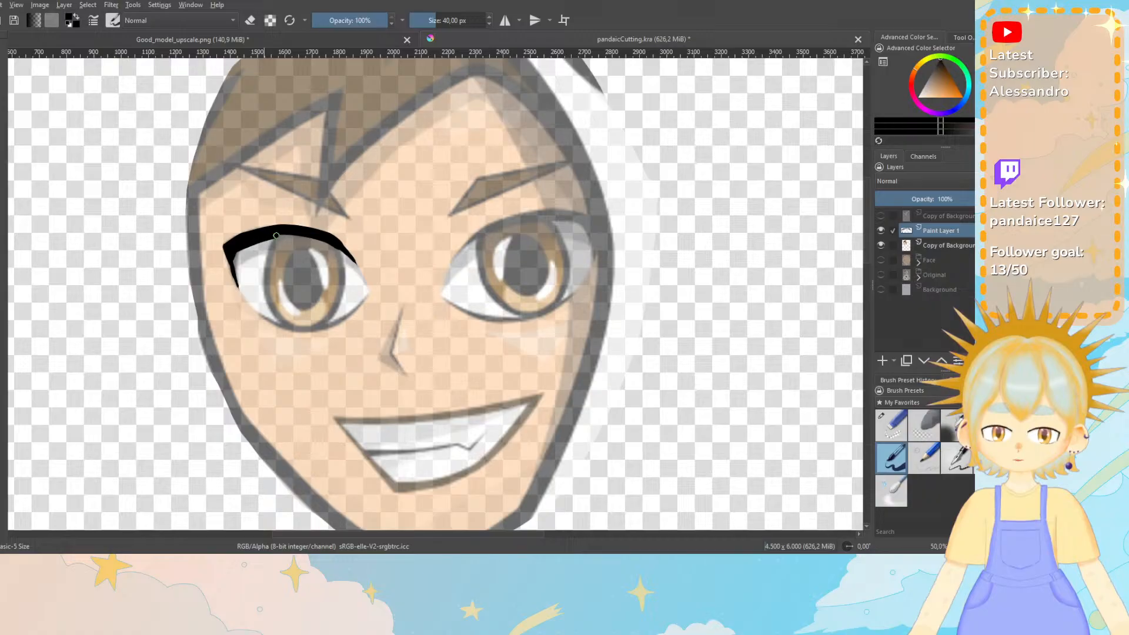
drag(276, 235, 290, 233)
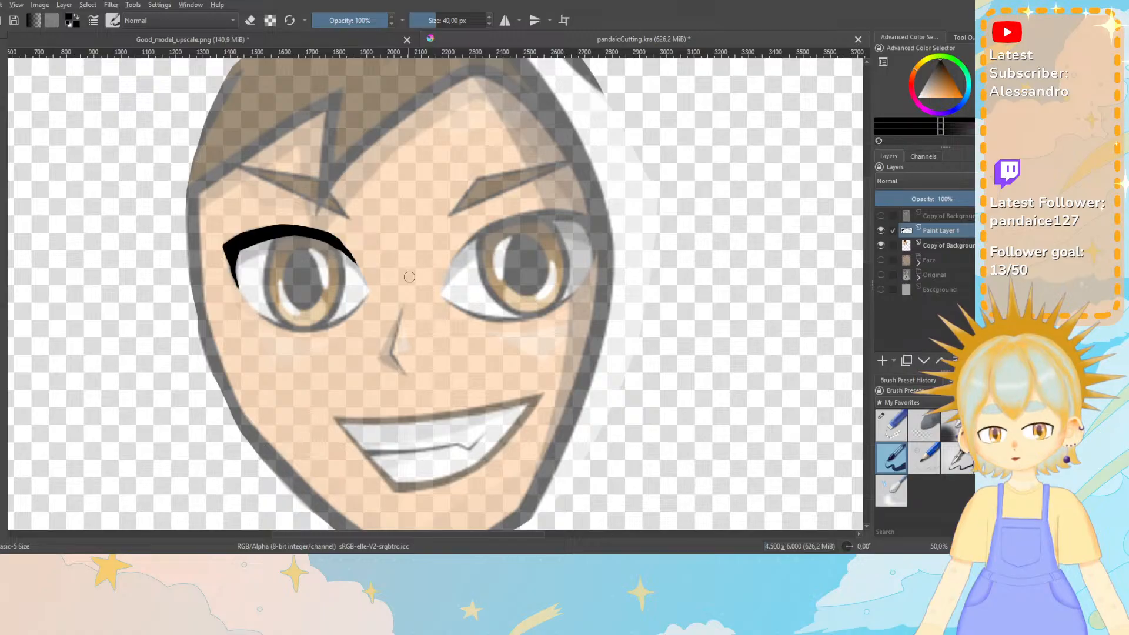
key(bracketright)
key(ctrl+z)
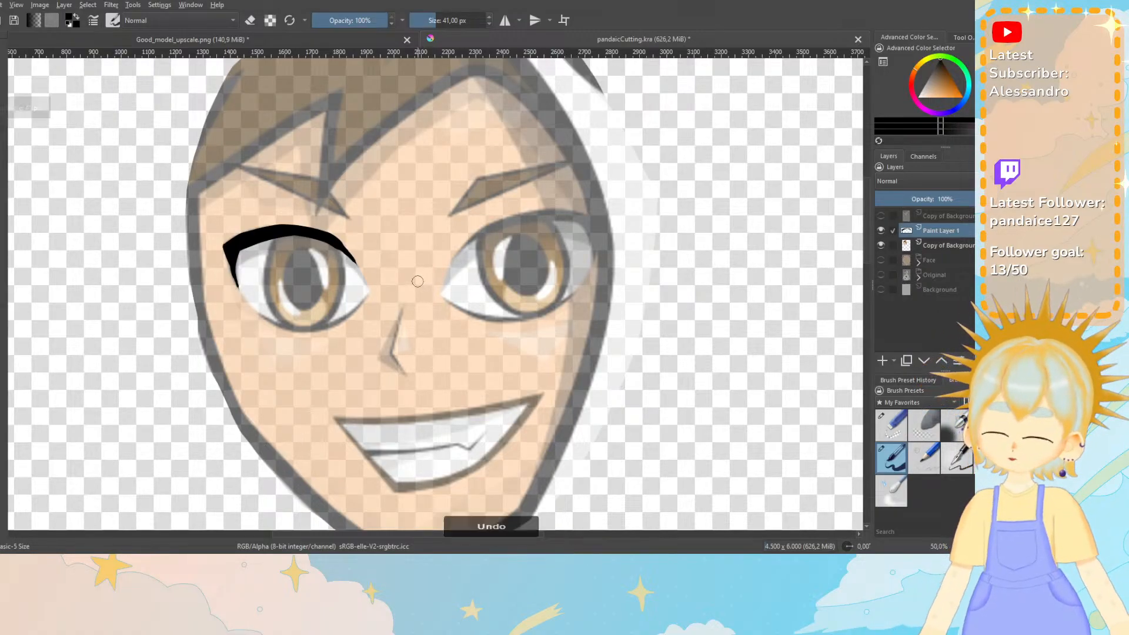
key(ctrl+z)
key(ctrl+z)
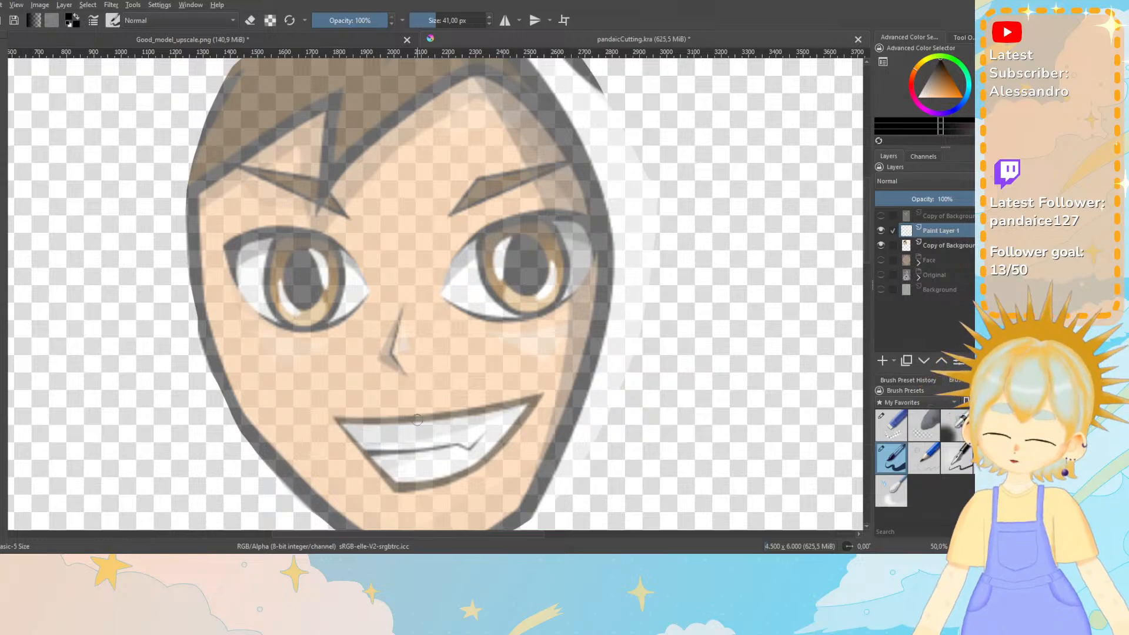
key(ctrl+plus)
key(ctrl+plus)
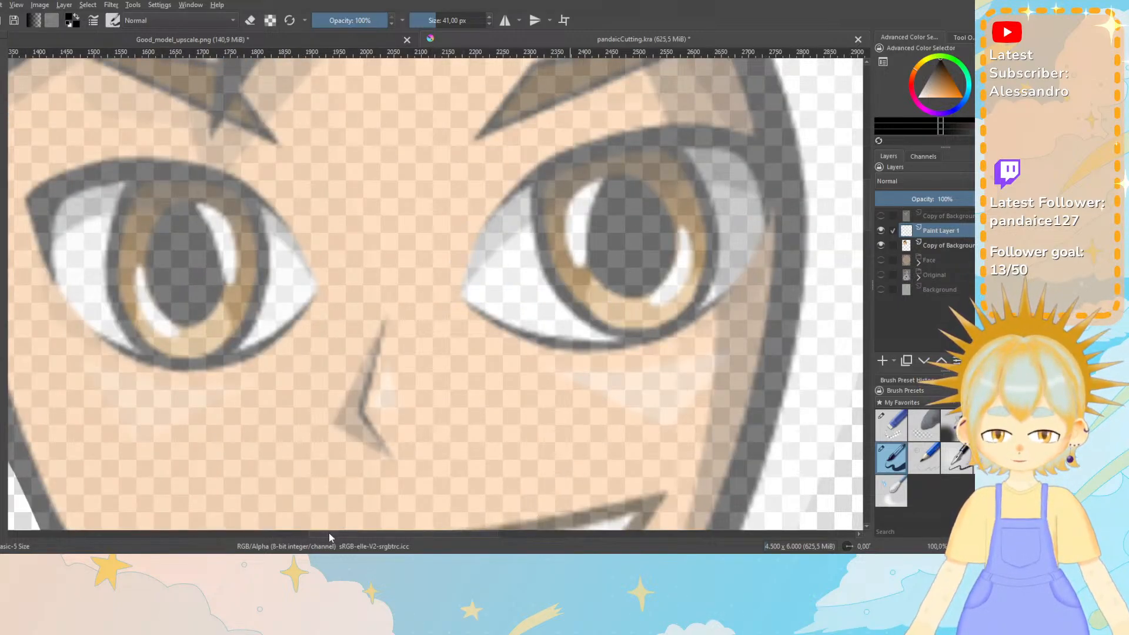
Bring the left-hand eye into view and adjust the Stroke Ending of the Weighted brush smoothing.
drag(329, 534, 264, 525)
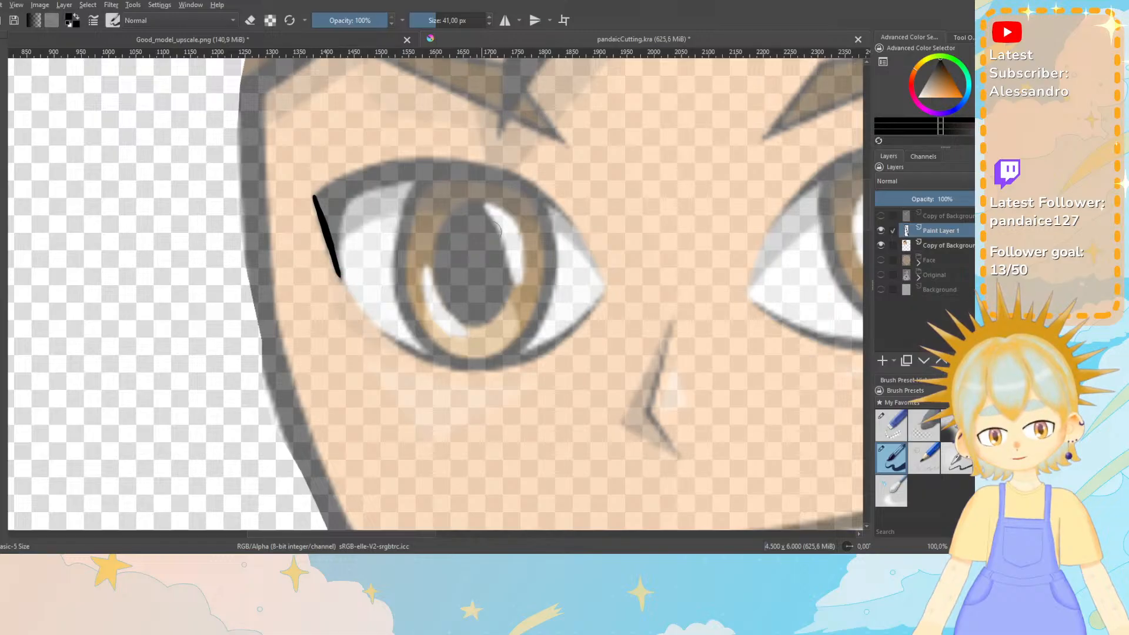
click(959, 37)
drag(957, 94, 968, 97)
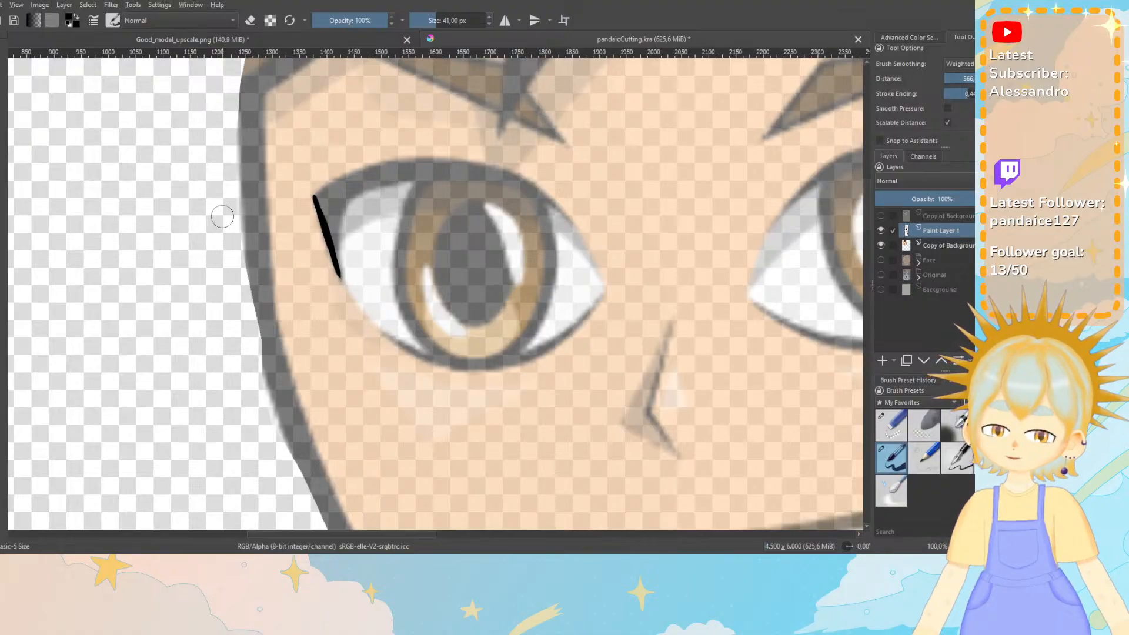
Try out the brush smoothing with two curved test strokes over the left-hand eye, and undo them.
drag(456, 250, 564, 242)
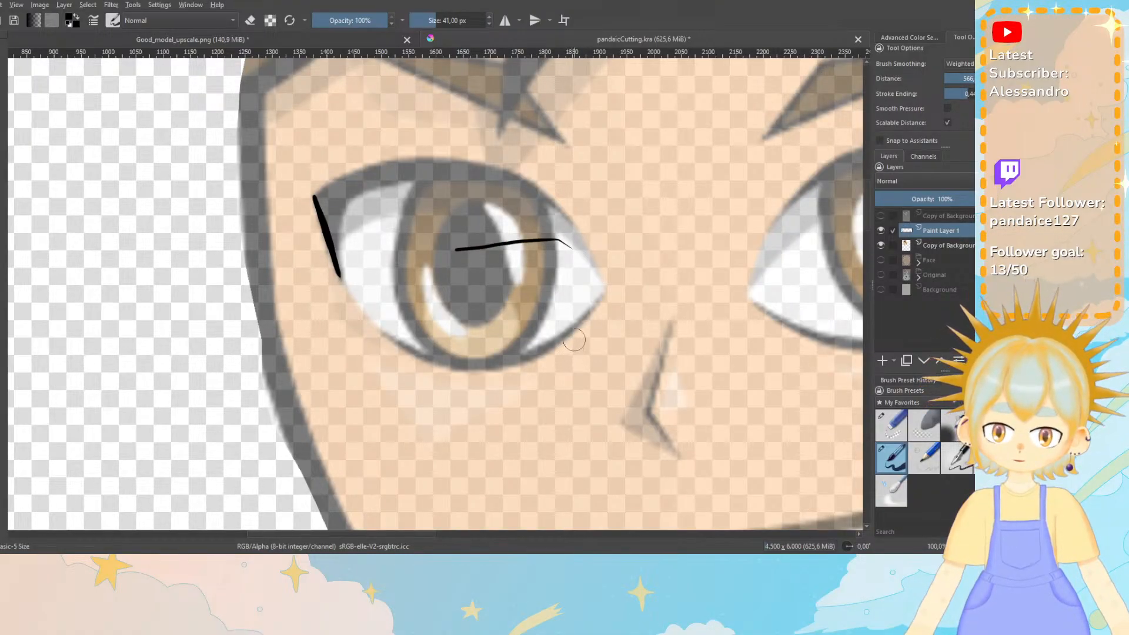
mouse_move(512, 329)
mouse_down()
mouse_move(544, 353)
mouse_move(580, 345)
mouse_up()
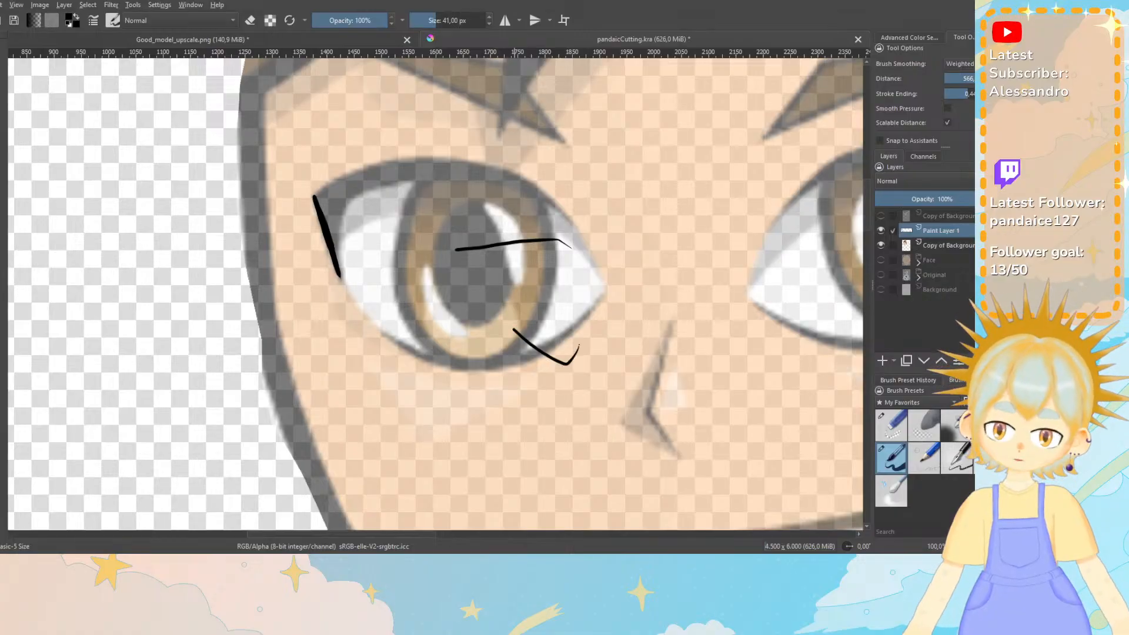
key(ctrl+z)
key(ctrl+z)
key(ctrl+z)
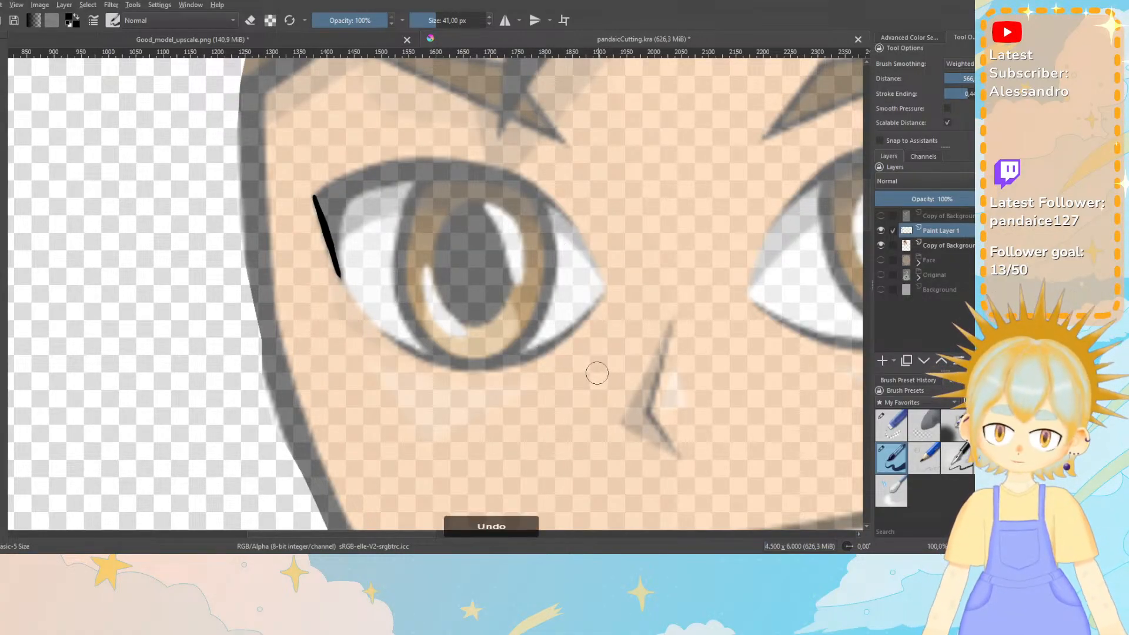
Redraw the black outer-corner stroke of the left-hand eye so it follows the artwork's lash edge.
drag(315, 196, 339, 281)
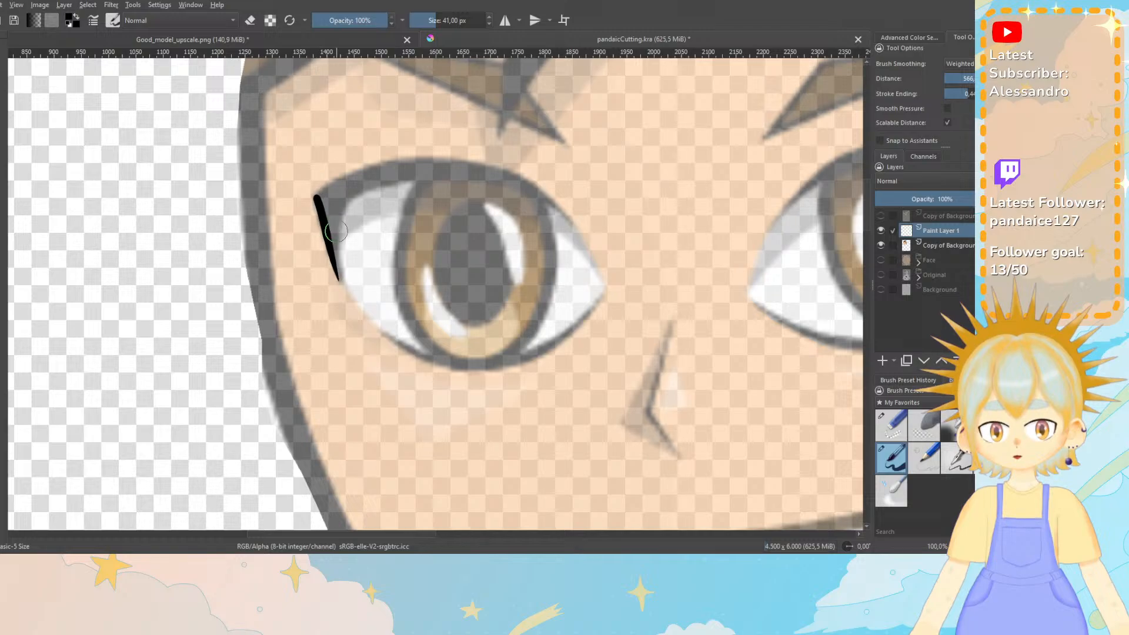
key(ctrl+z)
drag(314, 196, 339, 272)
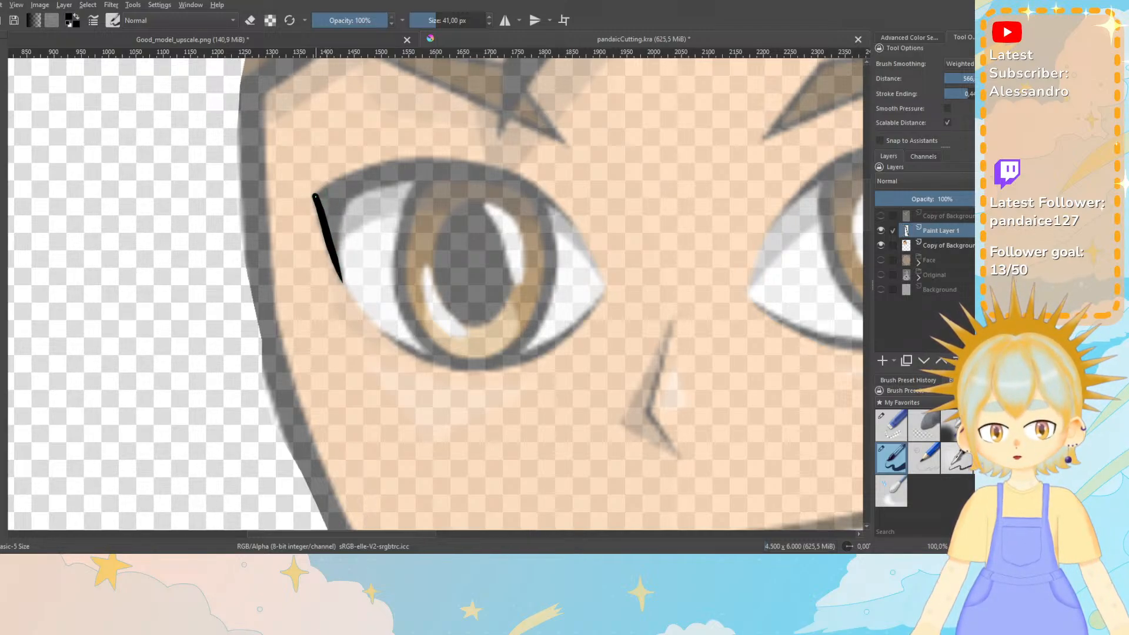
Try to trace the top edge of the upper eyelash starting from the outer corner.
mouse_move(326, 189)
mouse_down()
mouse_move(413, 160)
mouse_move(488, 162)
mouse_move(547, 187)
mouse_move(571, 220)
mouse_up()
key(ctrl+z)
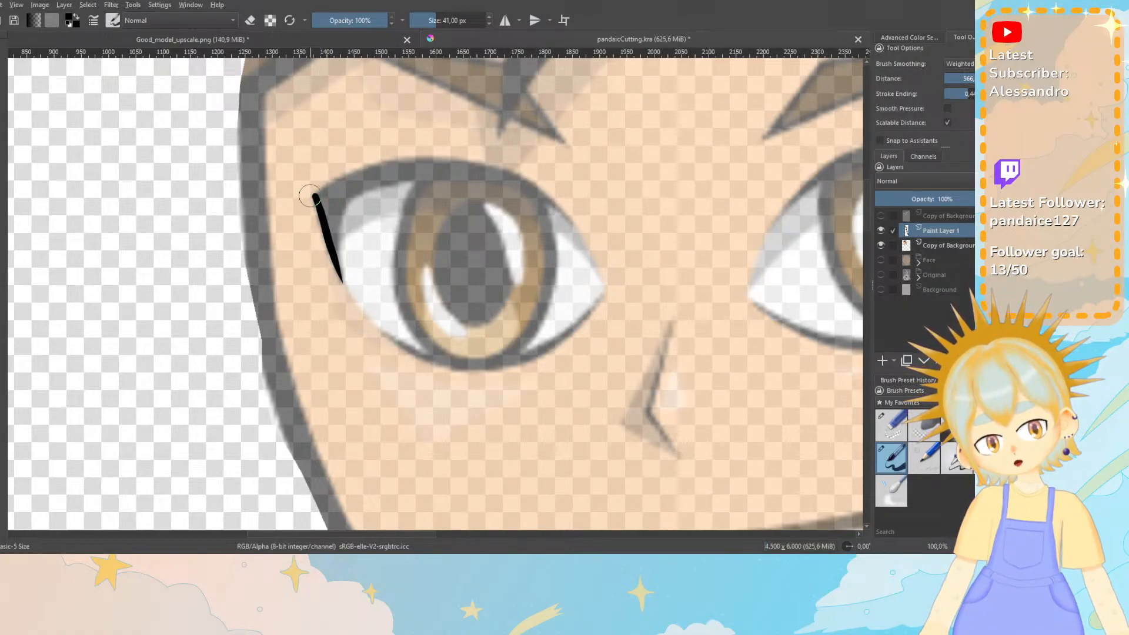
mouse_move(313, 196)
mouse_down()
mouse_move(349, 186)
mouse_move(319, 195)
mouse_move(412, 167)
mouse_up()
key(ctrl+z)
key(ctrl+z)
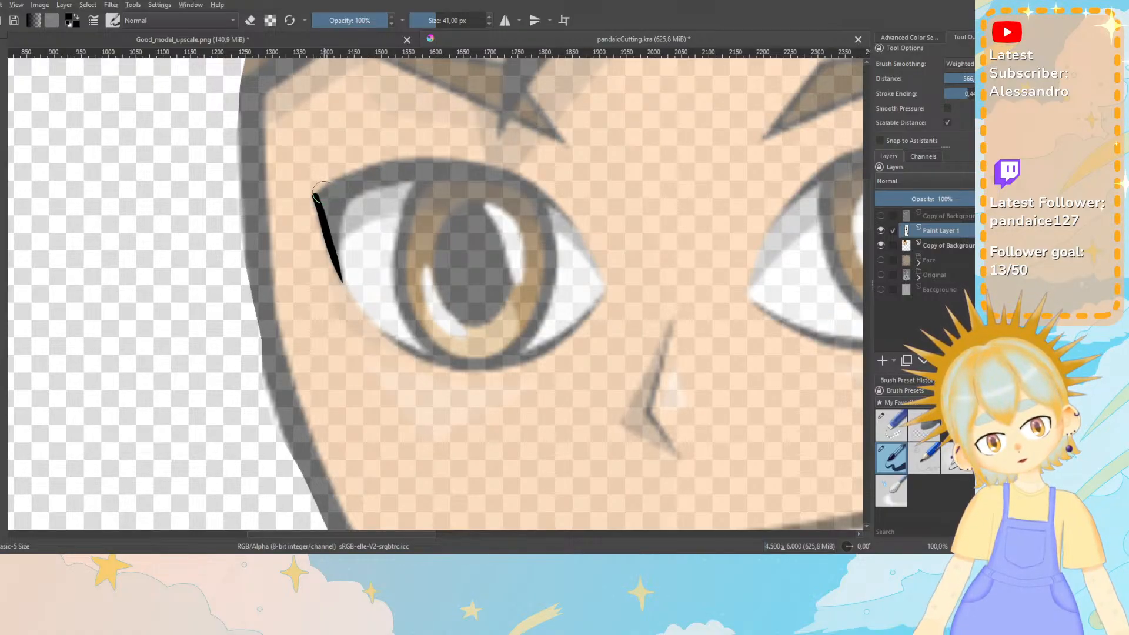
drag(323, 193, 407, 165)
key(ctrl+z)
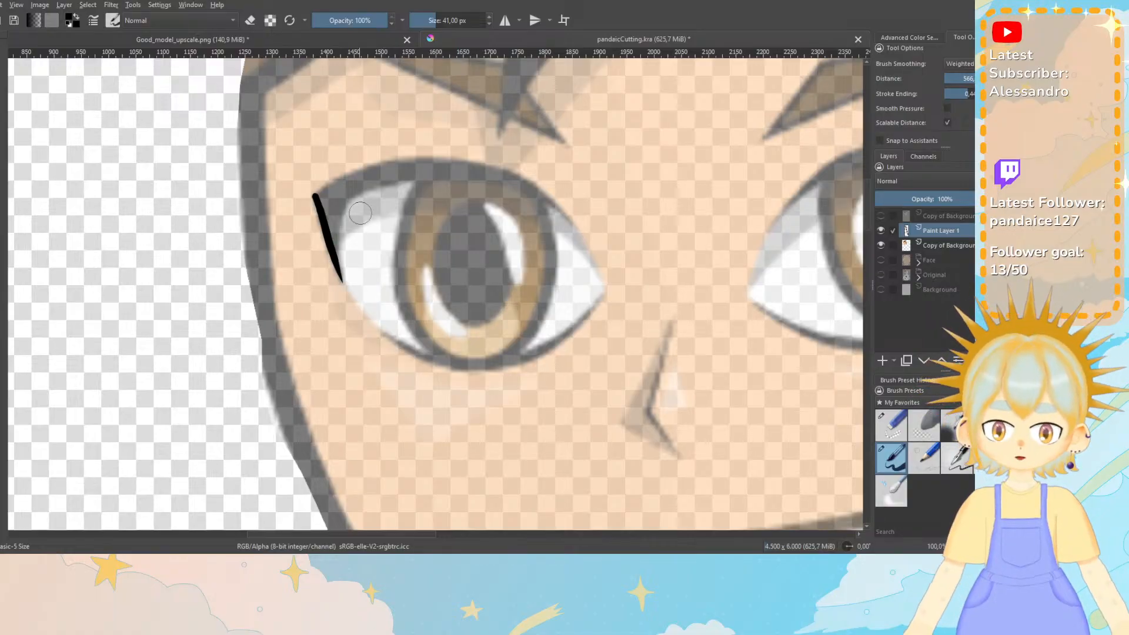
Outline the upper eyelash's inner corner curve and full top edge in black, and paint in its outer corner.
drag(396, 184, 369, 187)
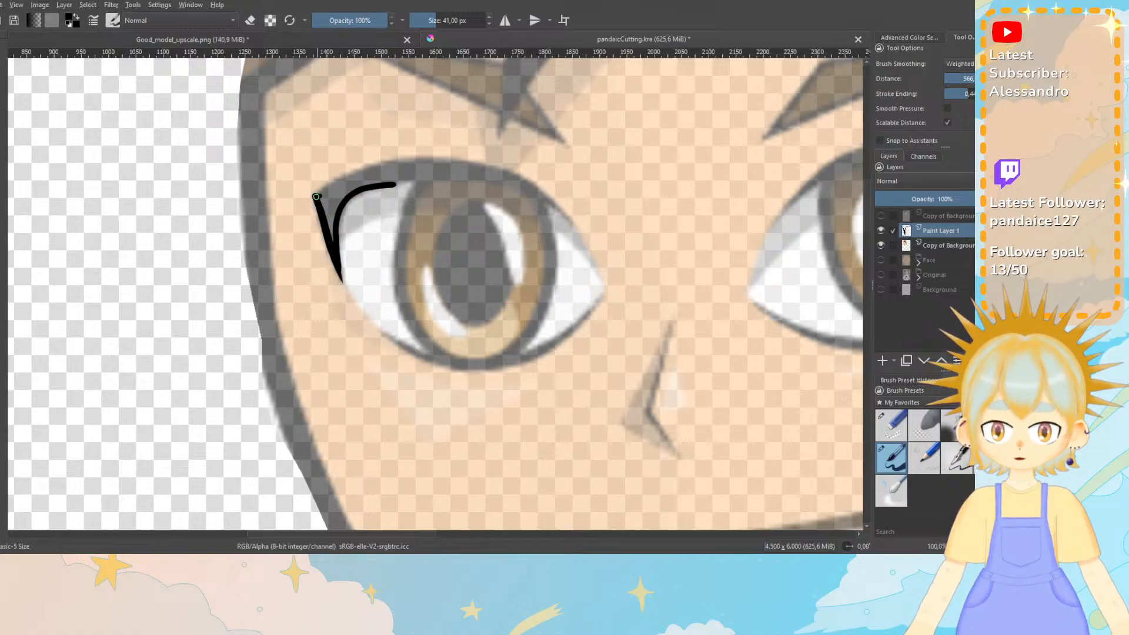
mouse_move(341, 183)
mouse_down()
mouse_move(454, 162)
mouse_move(513, 177)
mouse_move(569, 224)
mouse_up()
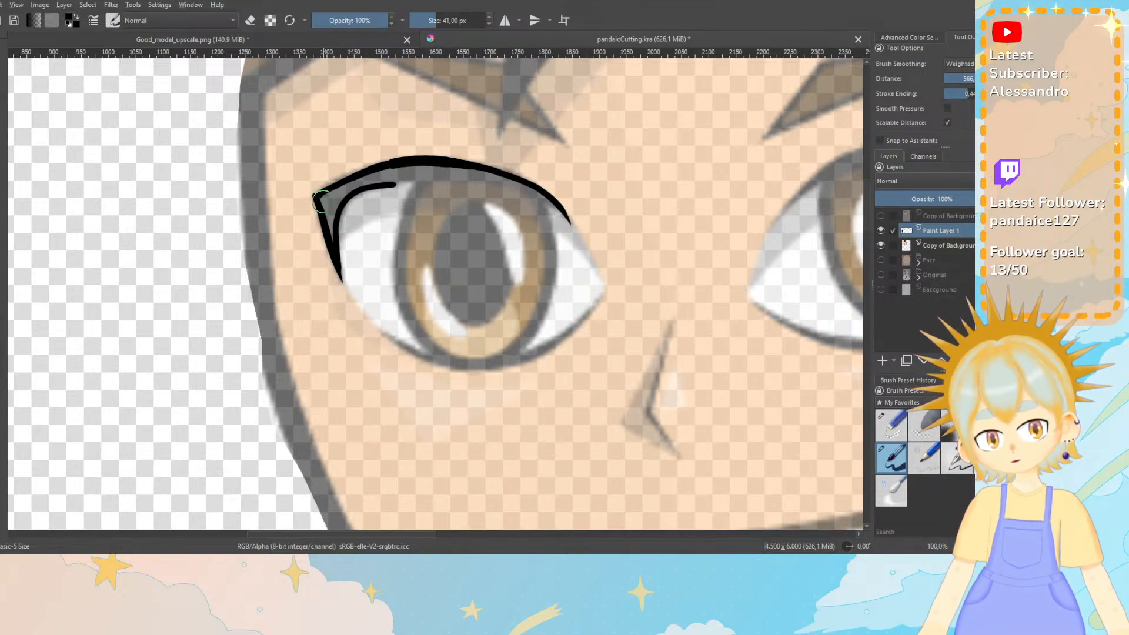
drag(318, 196, 333, 240)
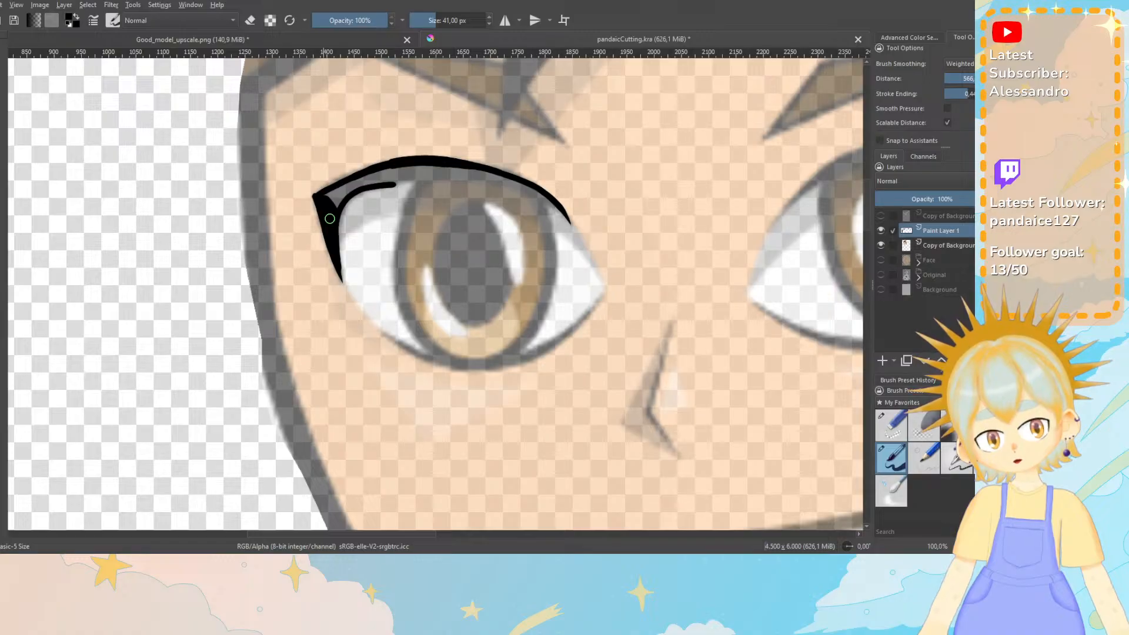
mouse_move(317, 193)
mouse_down()
mouse_move(354, 178)
mouse_move(338, 196)
mouse_move(312, 194)
mouse_move(325, 201)
mouse_move(363, 175)
mouse_move(450, 169)
mouse_up()
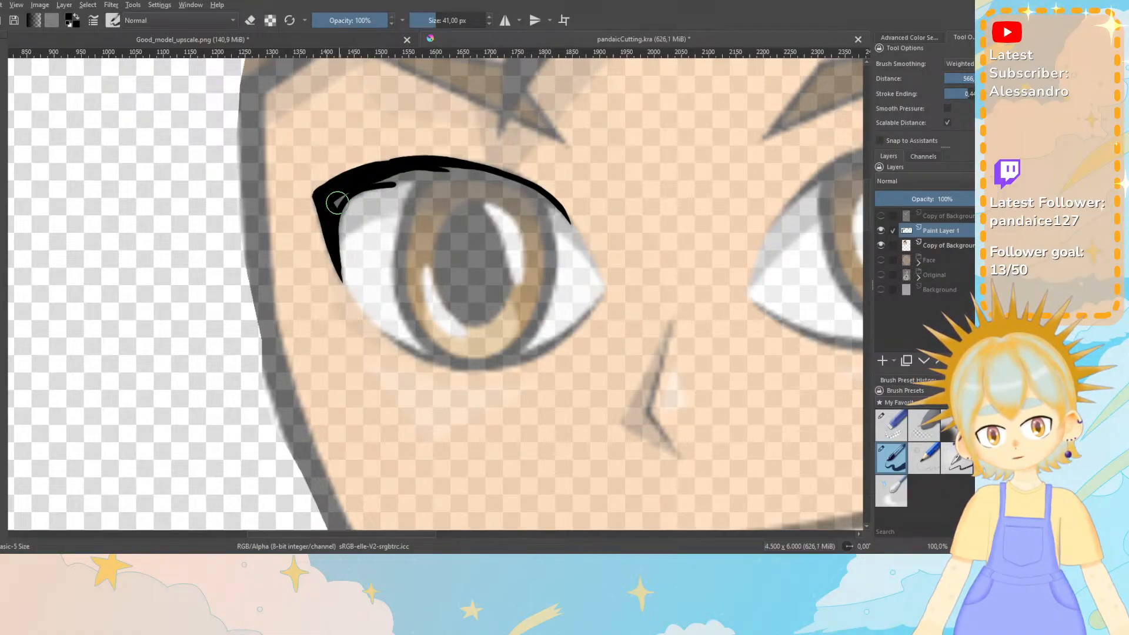
drag(337, 203, 437, 176)
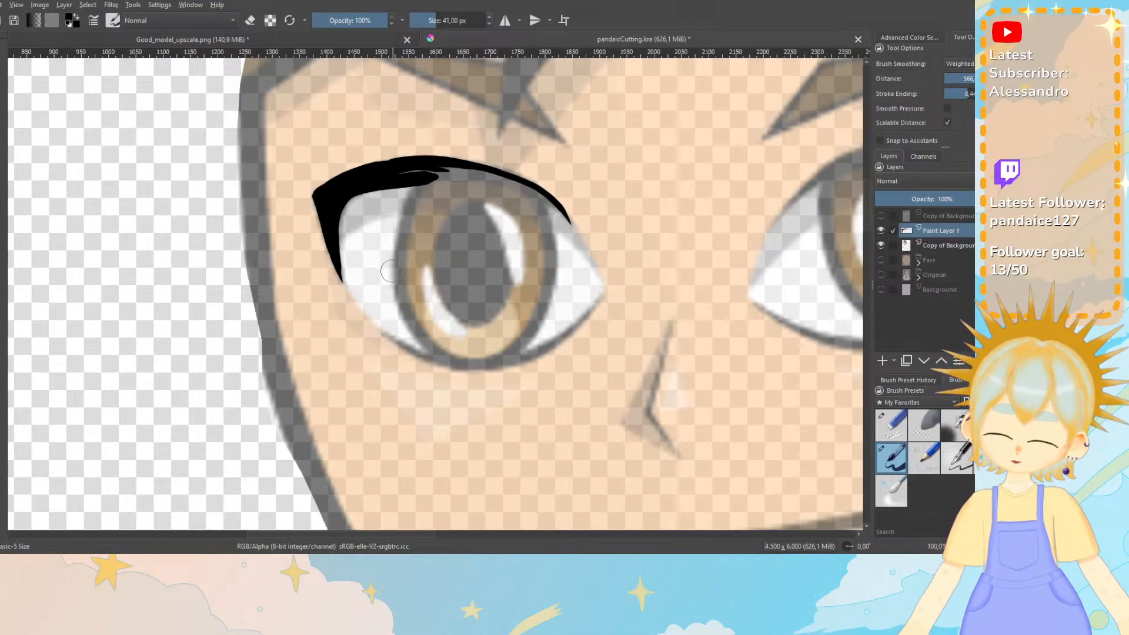
key(ctrl+z)
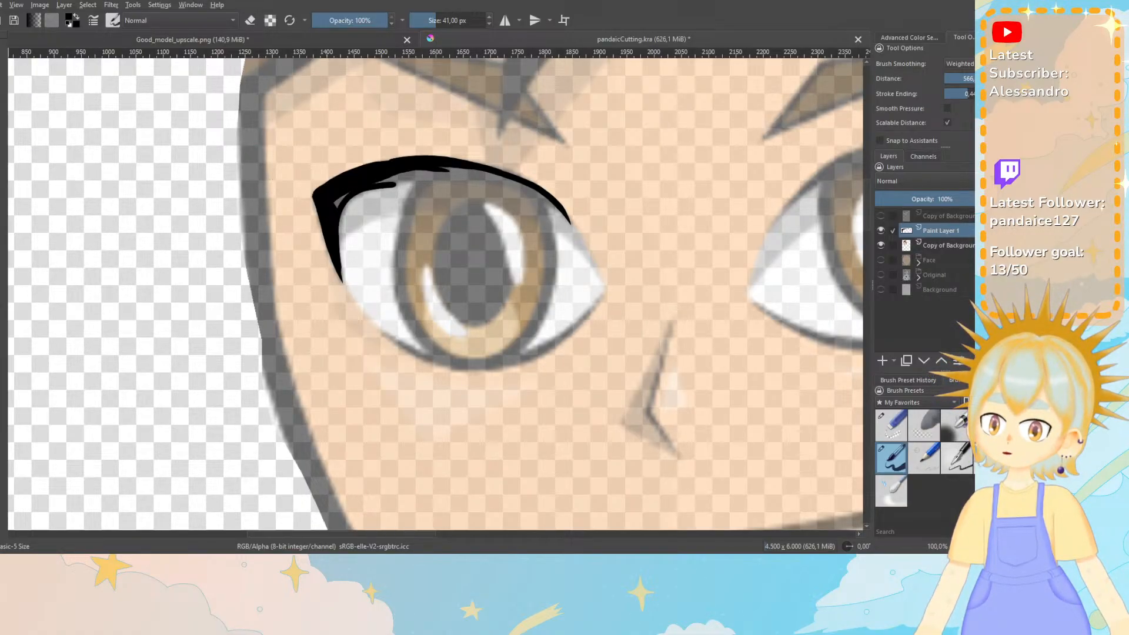
Fill the remaining gaps inside the upper eyelash with black along its lower edge.
key(space)
drag(459, 264, 455, 269)
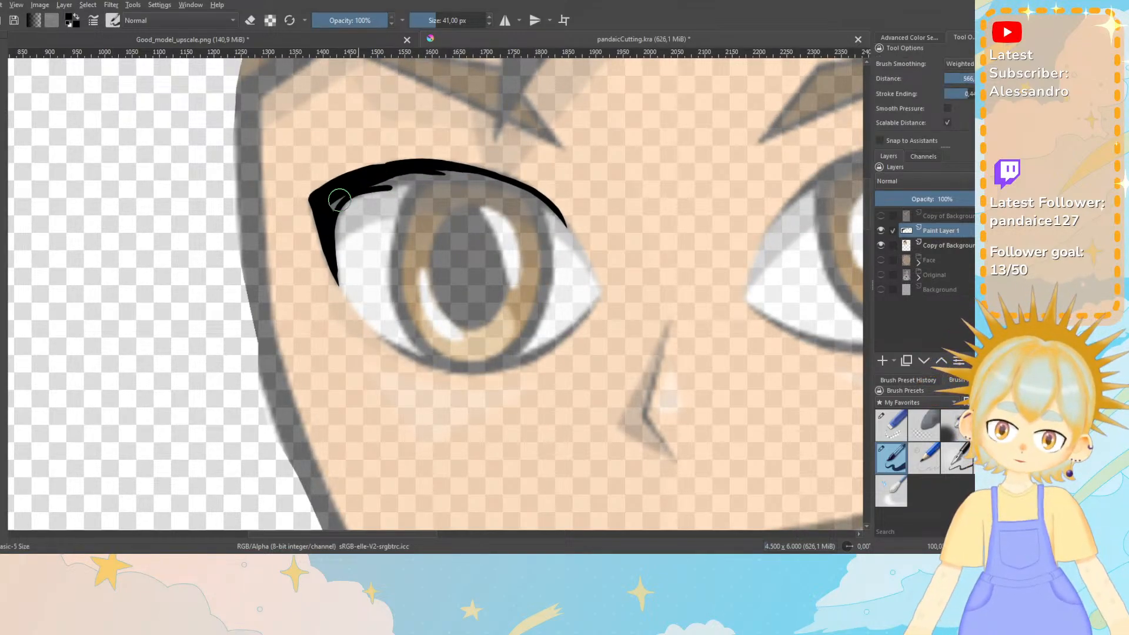
mouse_move(340, 189)
mouse_down()
mouse_move(324, 214)
mouse_move(388, 184)
mouse_move(462, 178)
mouse_move(564, 219)
mouse_up()
key(ctrl+z)
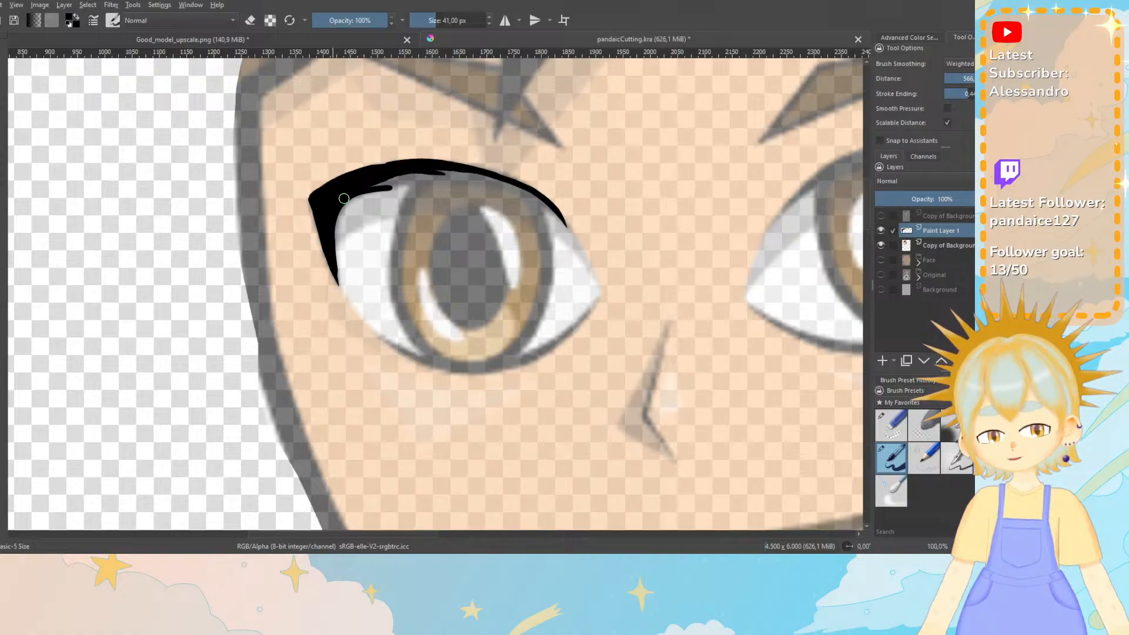
drag(362, 189, 493, 179)
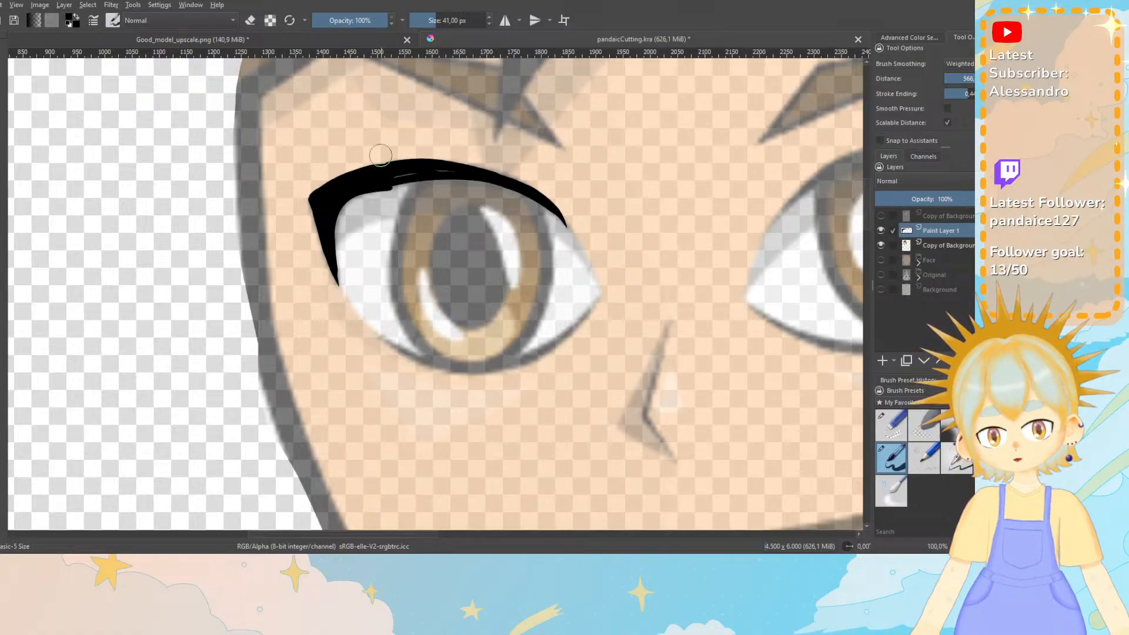
drag(397, 178, 456, 171)
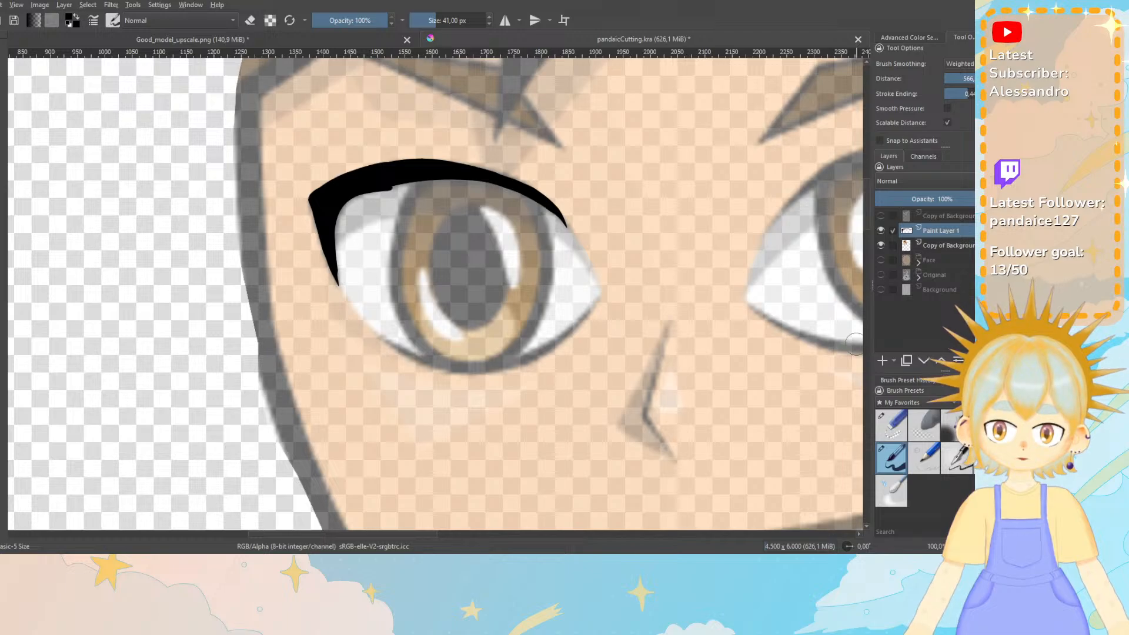
Trim the upper eyelash's outer tip, top edge and inner corner with the Eraser Small brush at 49,40 px.
click(895, 435)
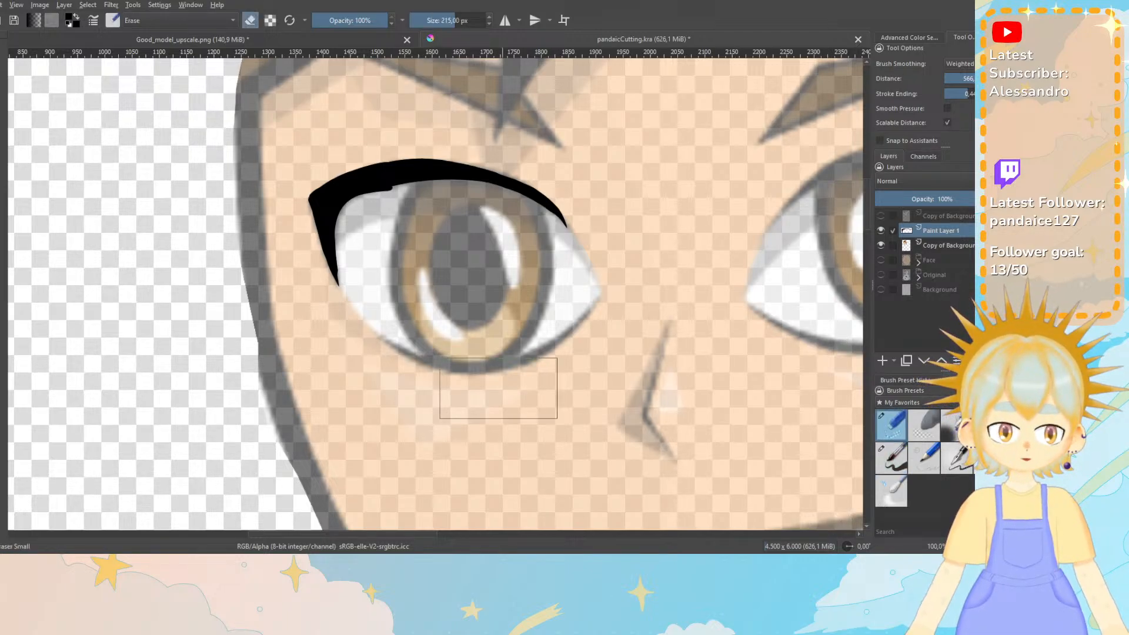
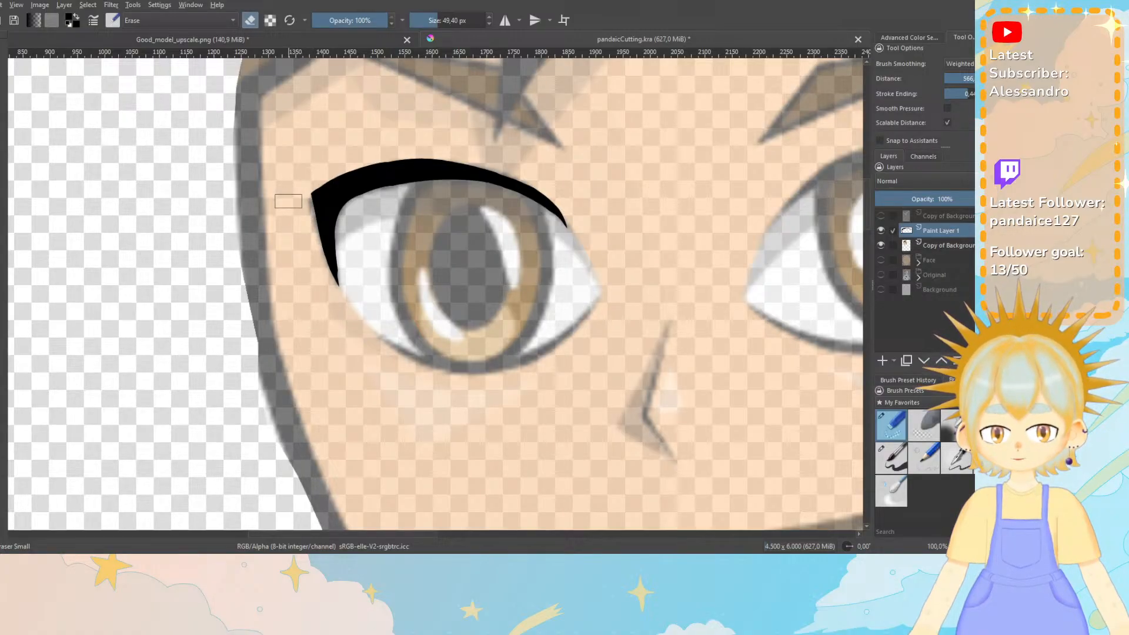
drag(297, 194, 308, 187)
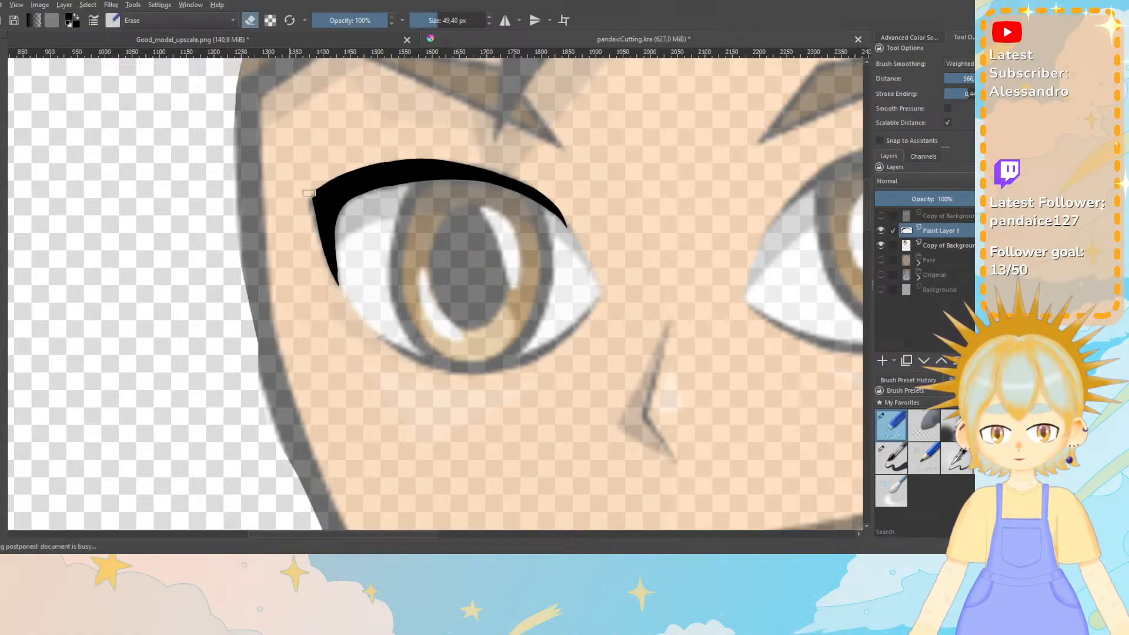
drag(398, 162, 429, 161)
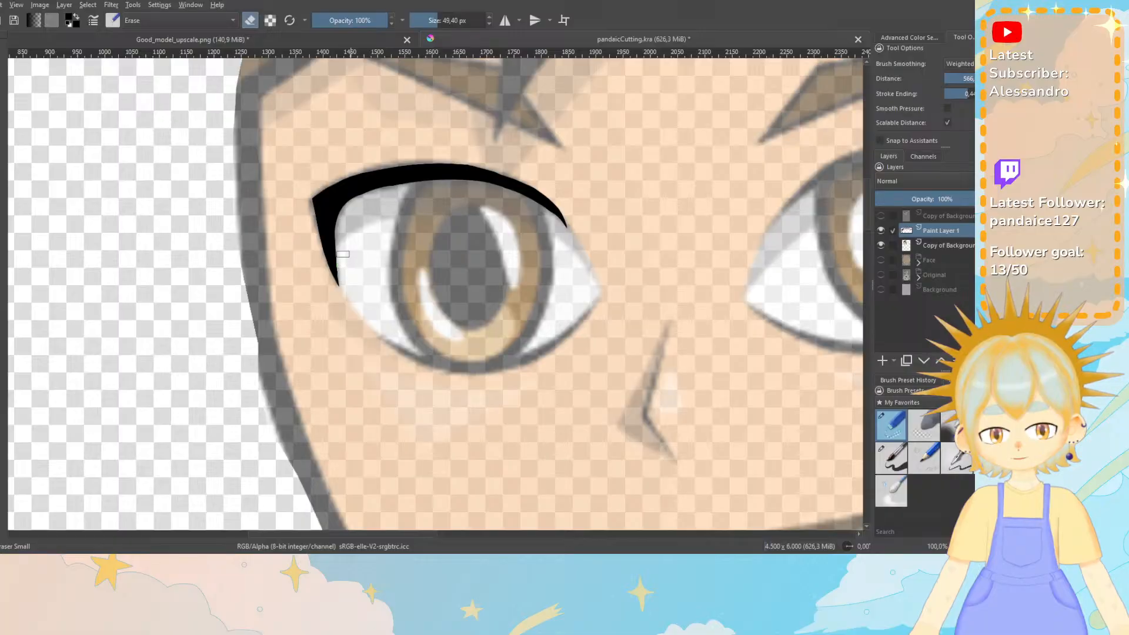
drag(347, 220, 340, 229)
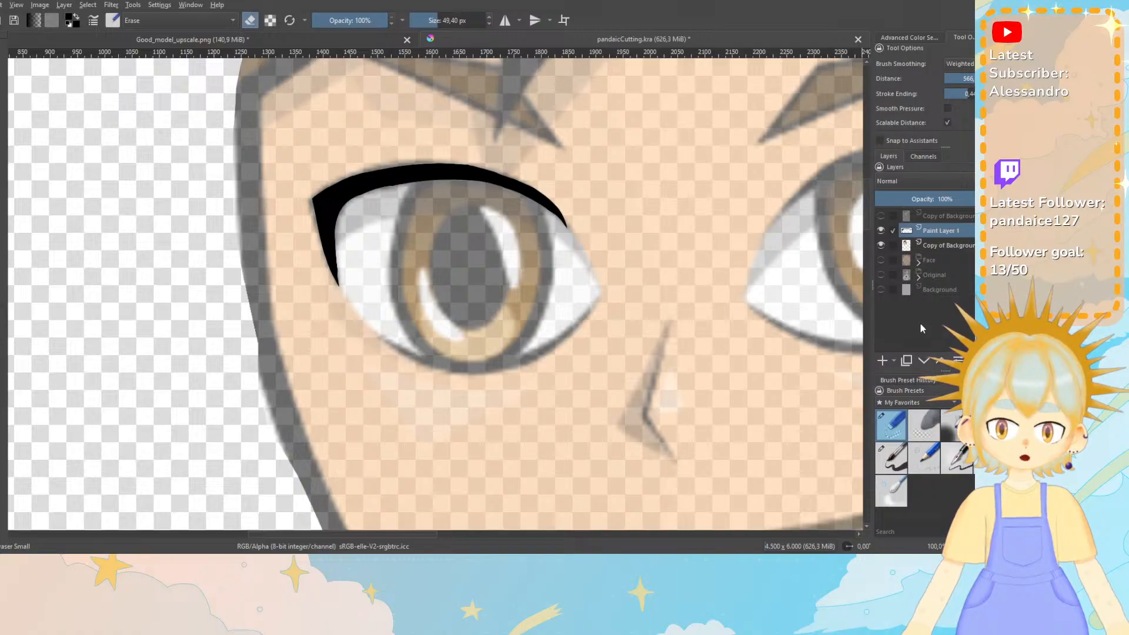
Duplicate the eyelash layer, hide the original, and erase the upper lash from the copy, keeping only the outer-corner piece.
click(906, 361)
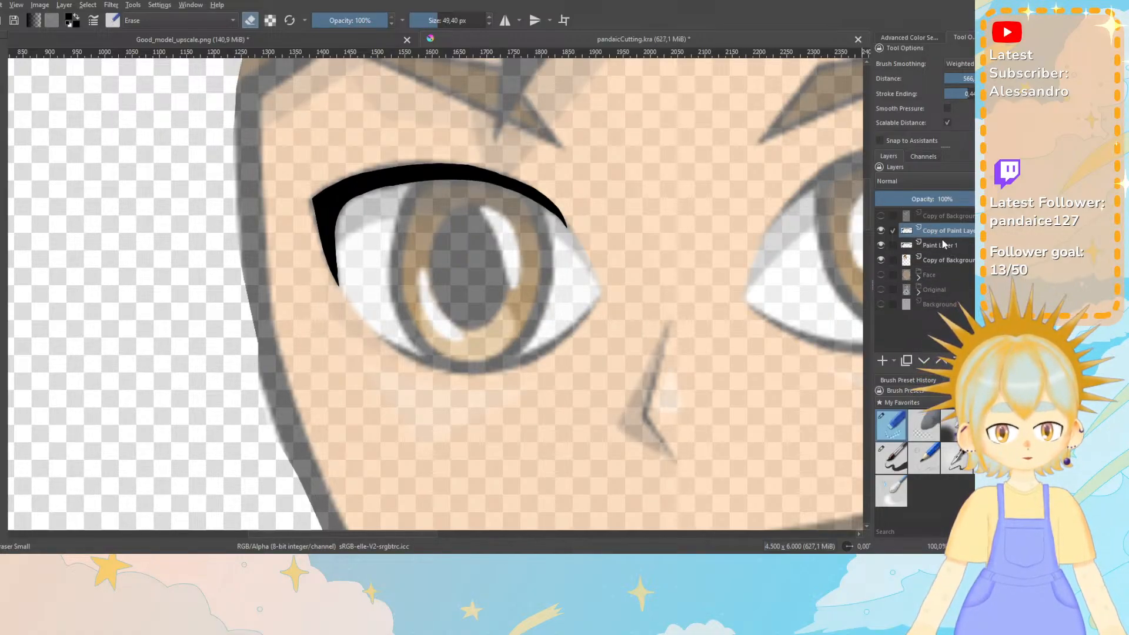
click(881, 245)
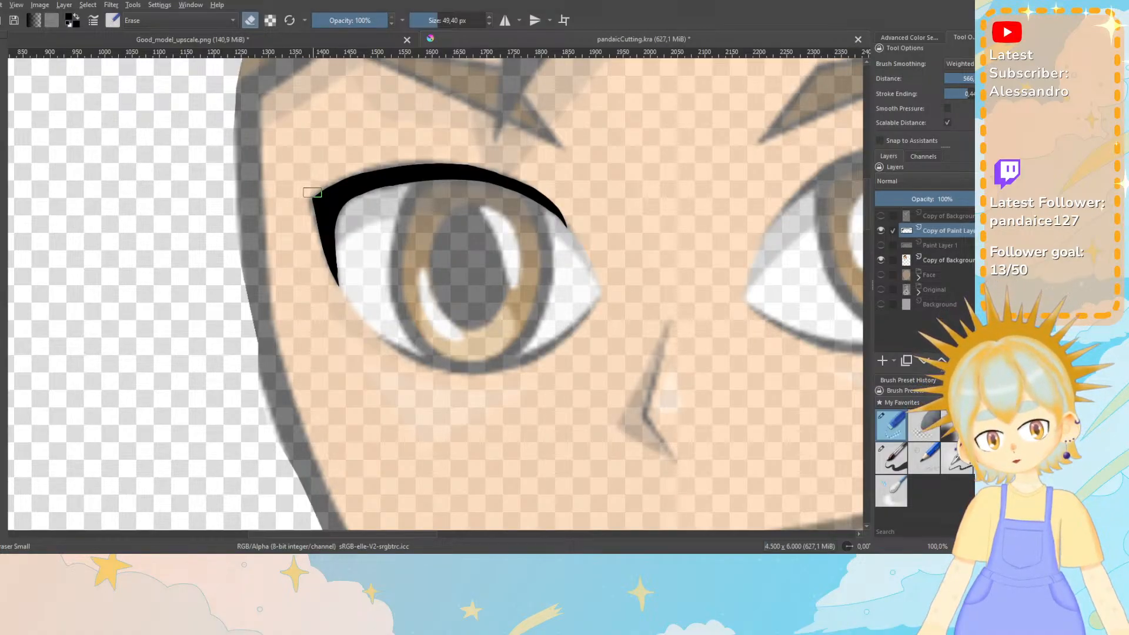
drag(318, 193, 338, 197)
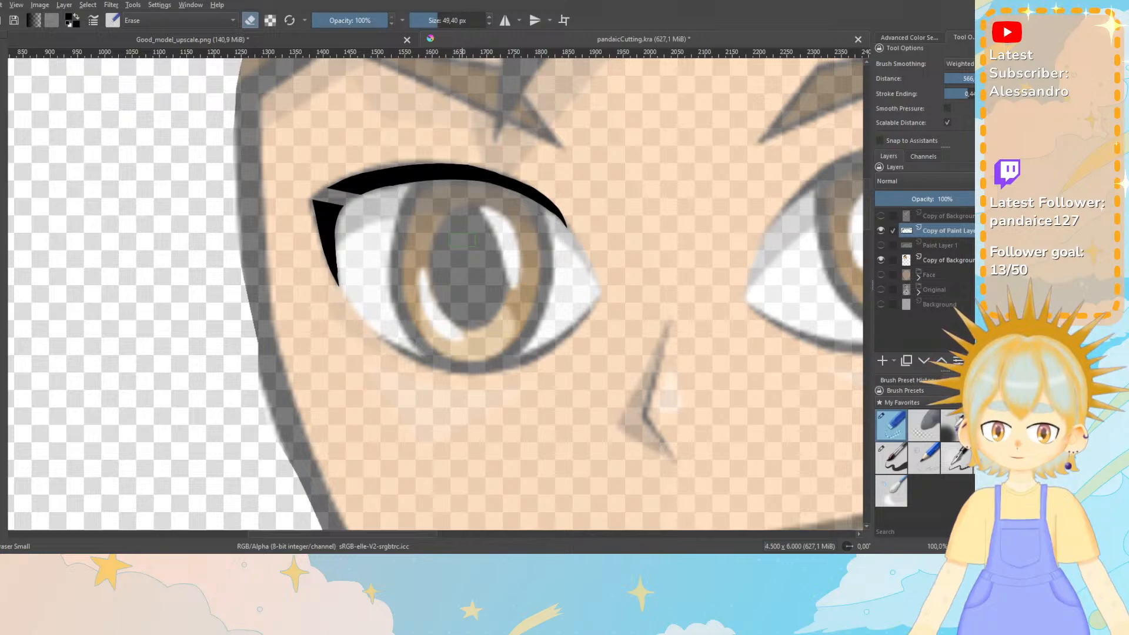
mouse_move(329, 179)
mouse_down()
mouse_move(362, 191)
mouse_move(476, 167)
mouse_move(564, 224)
mouse_up()
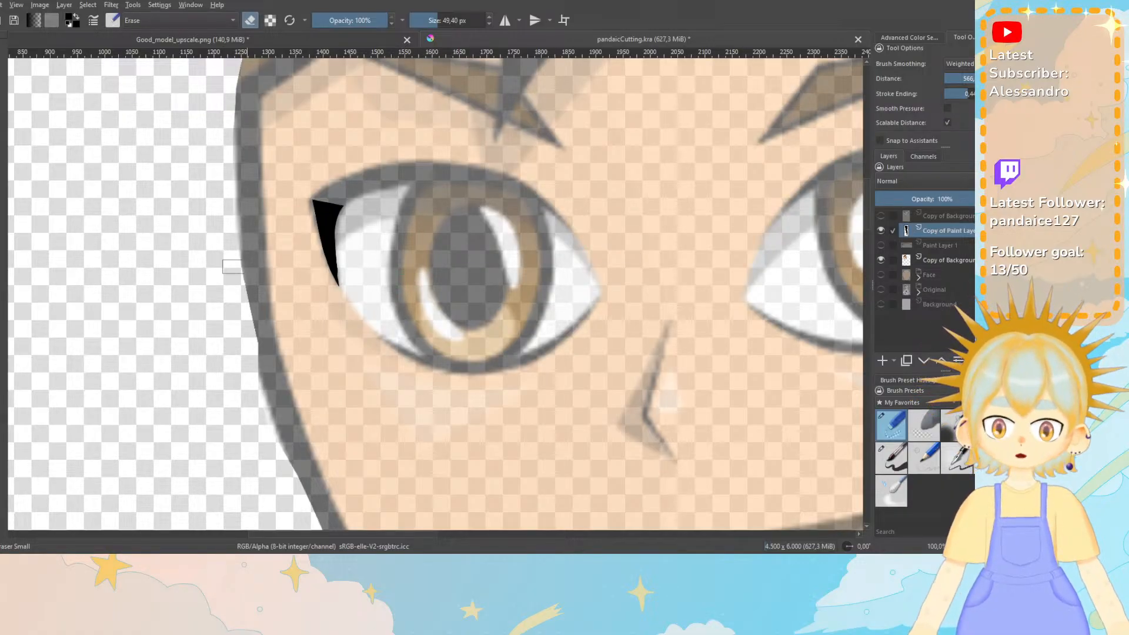
Show only the original eyelash layer instead of the copy and erase its downward outer-corner piece.
click(947, 247)
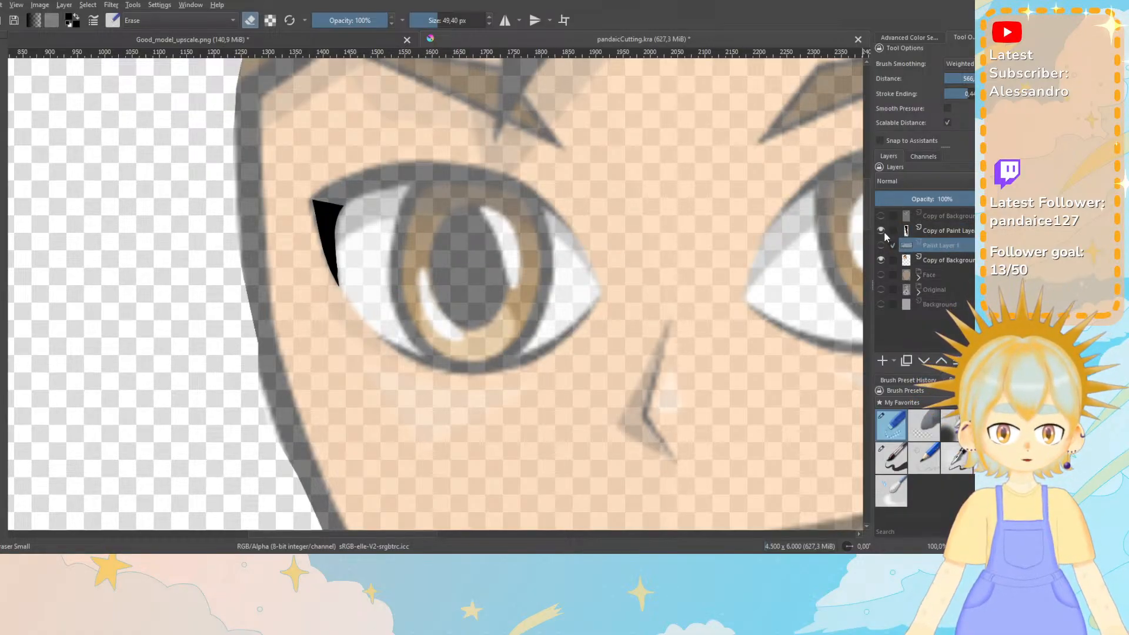
click(881, 245)
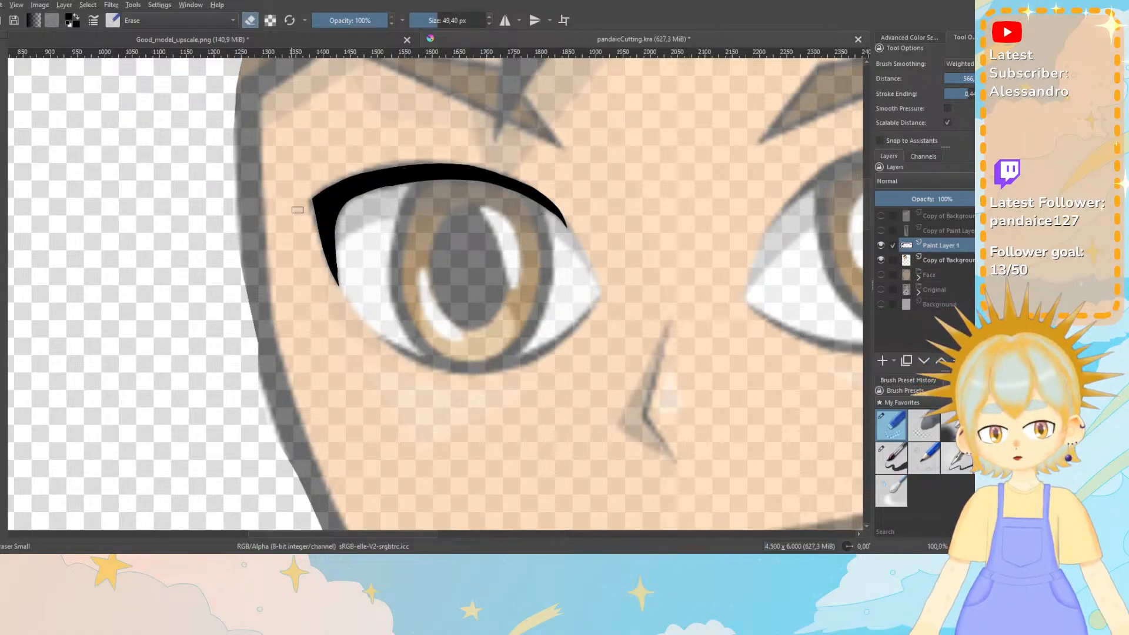
mouse_move(315, 217)
mouse_down()
mouse_move(357, 235)
mouse_move(369, 290)
mouse_up()
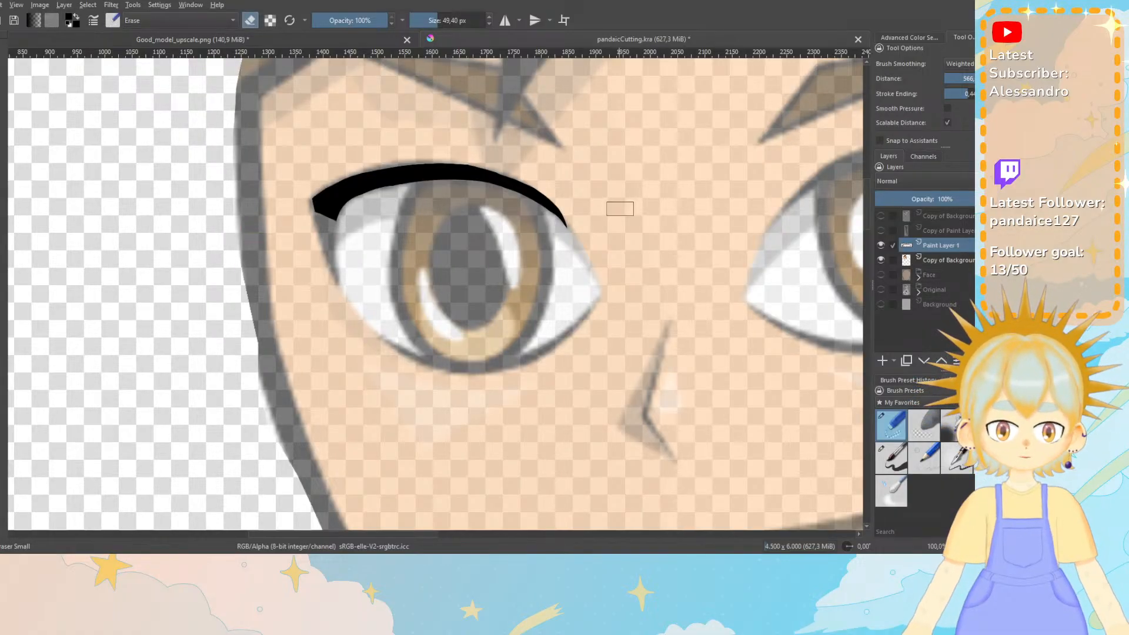
Show the outer-corner eyelash copy again and lower its opacity to about 45% and Paint Layer 1's opacity to 52%.
ctrl+click(935, 232)
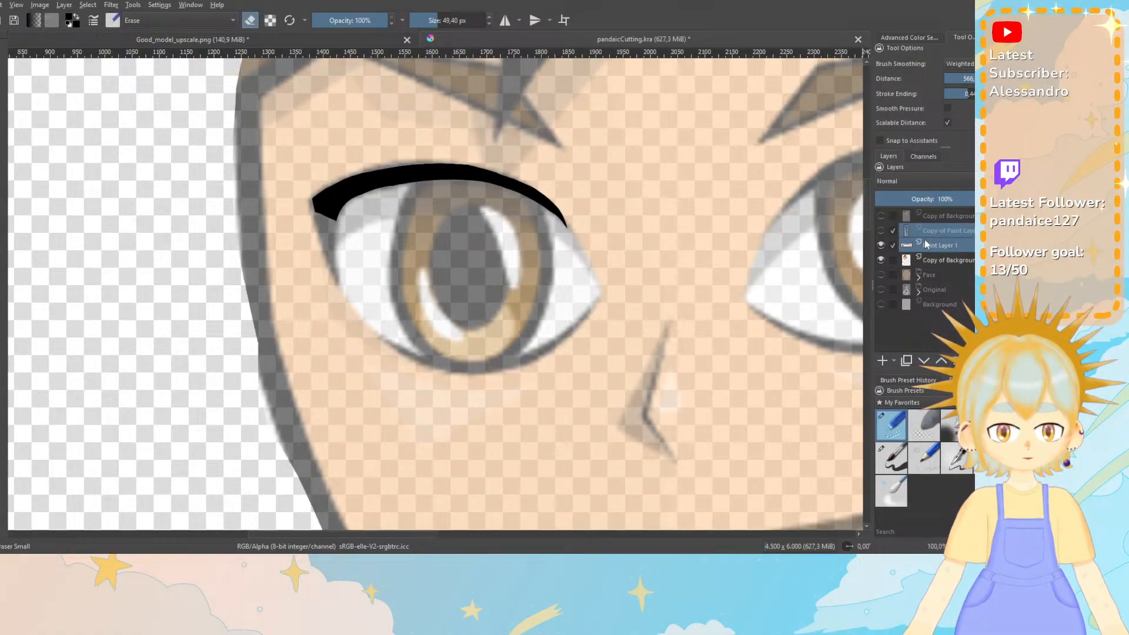
drag(932, 199, 939, 201)
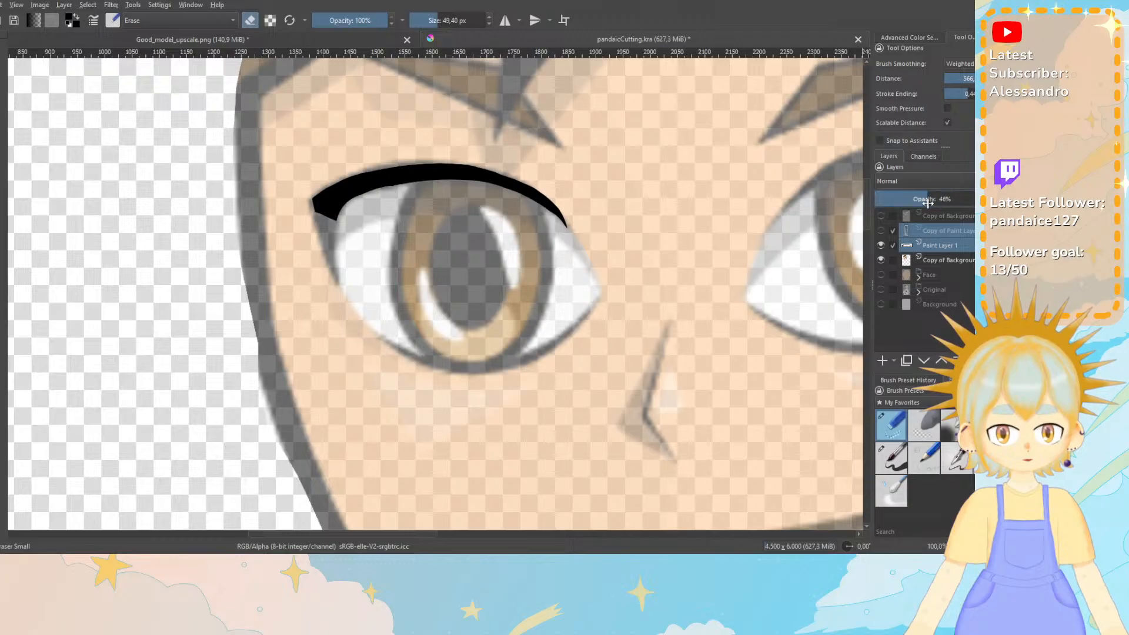
click(881, 230)
click(938, 246)
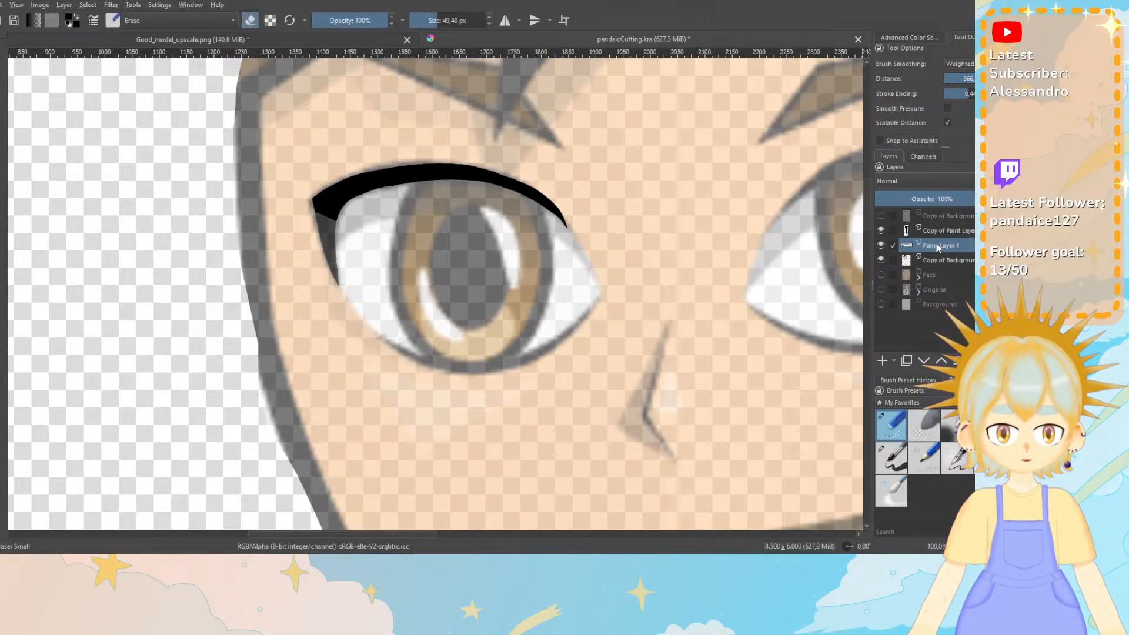
drag(947, 199, 934, 199)
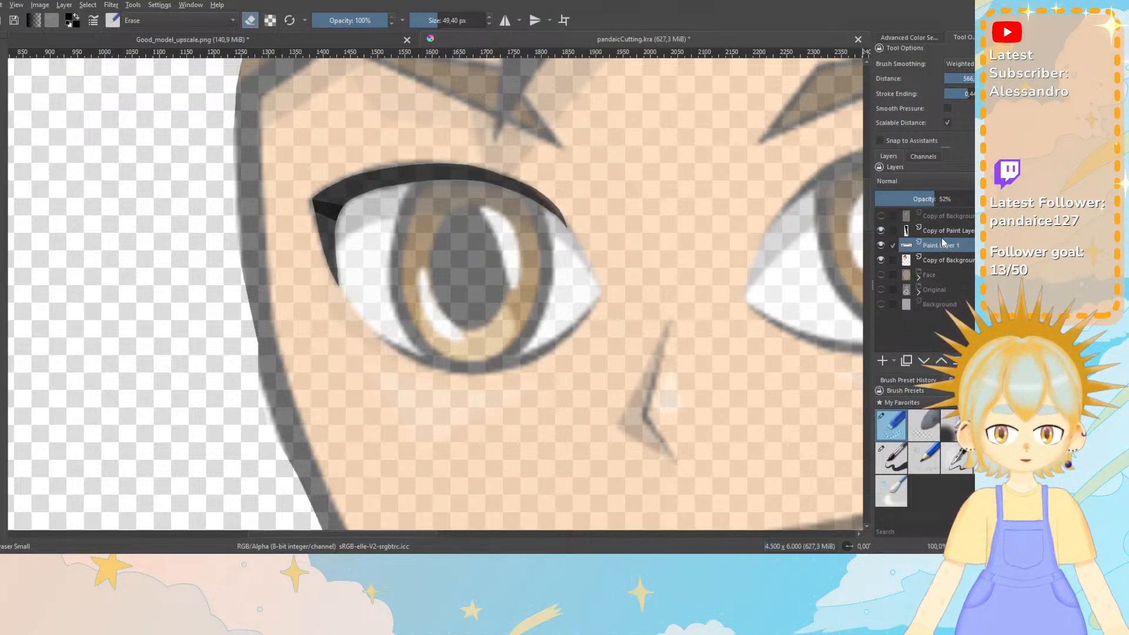
mouse_move(943, 237)
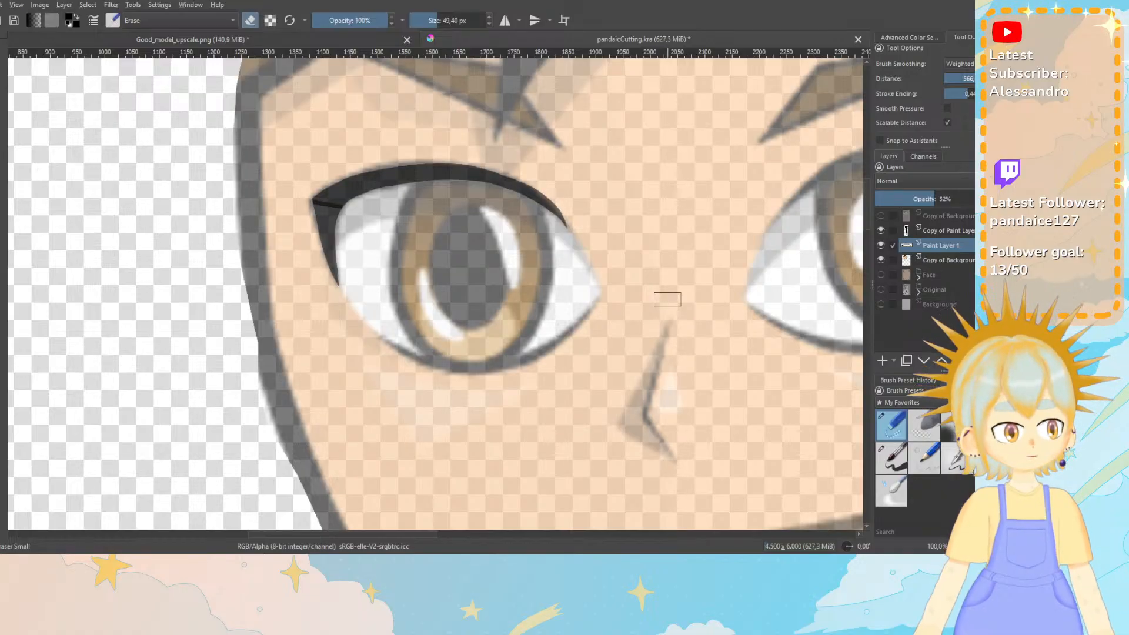
Rename Paint Layer 1, which holds the upper lash, as UpperEyelash.
double_click(934, 246)
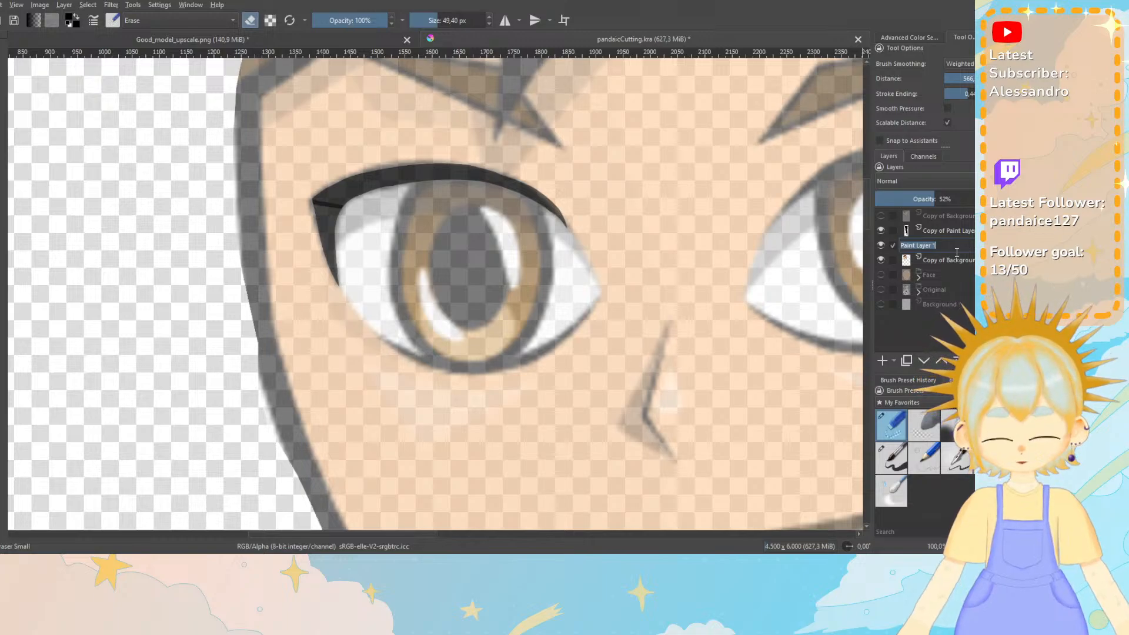
text(UpperEyel)
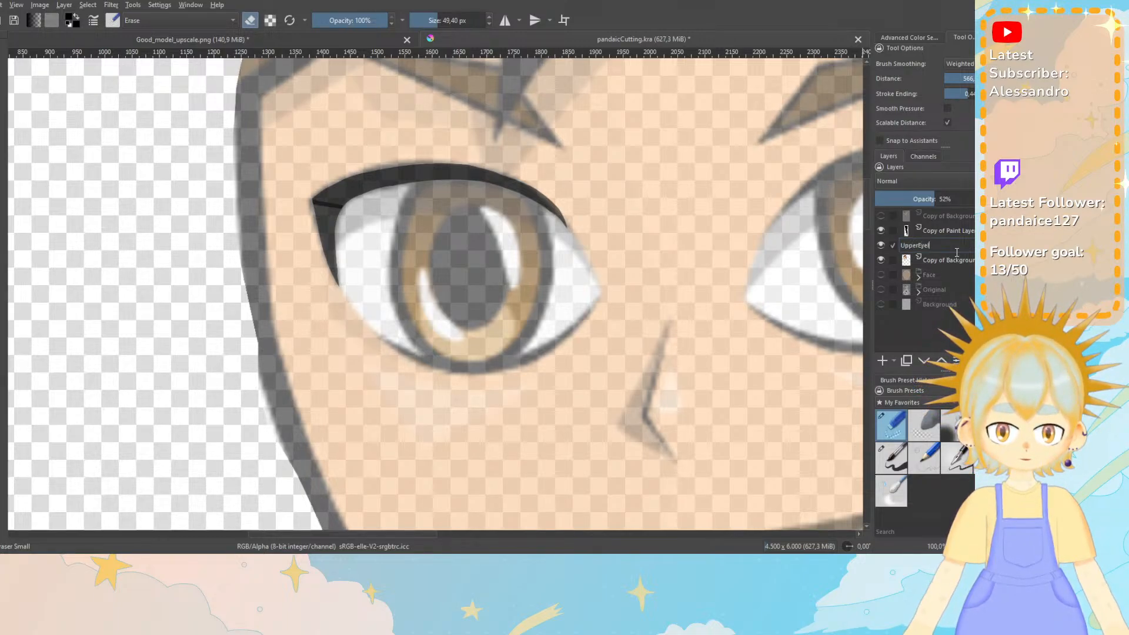
text(ash)
key(Return)
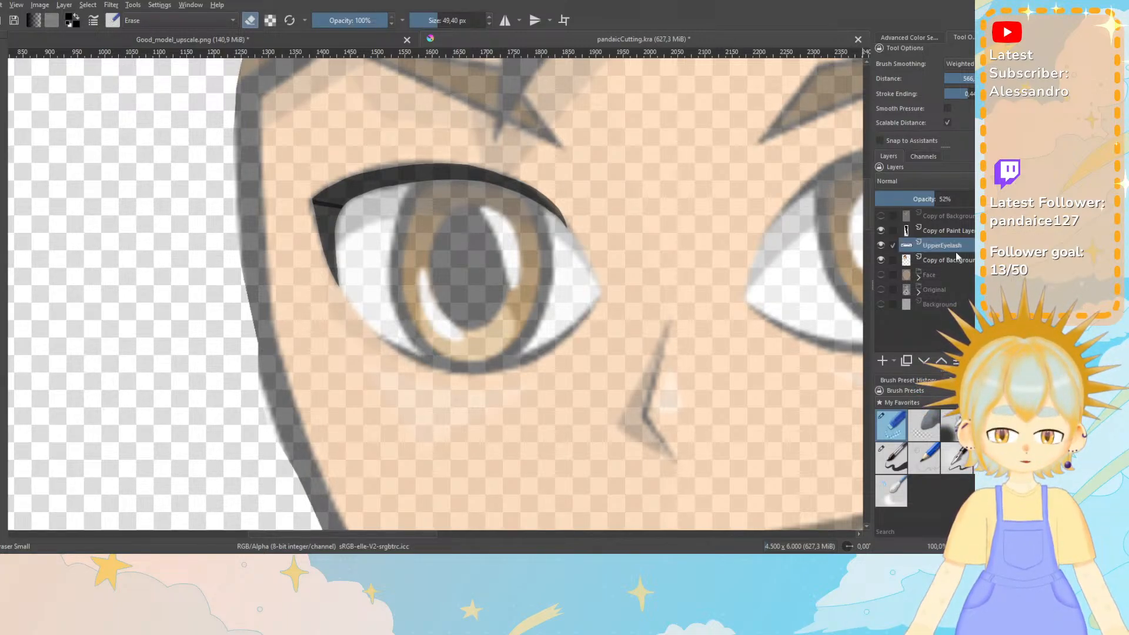
Rename the outer-corner eyelash copy as SideEyelash.
double_click(944, 231)
text(S)
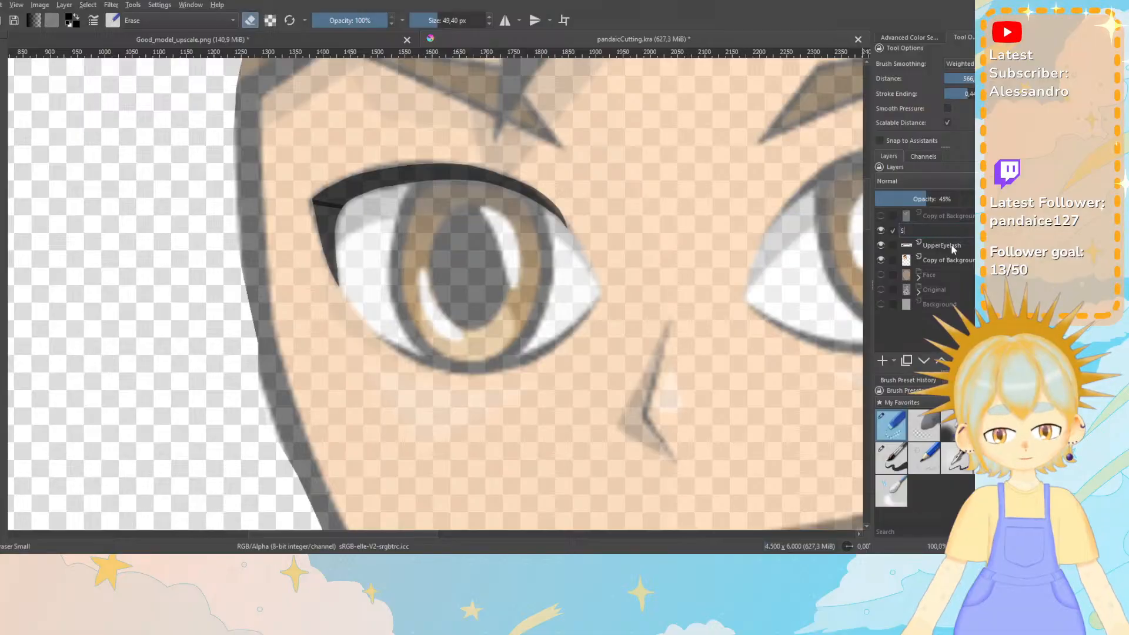
text(ideEyelash)
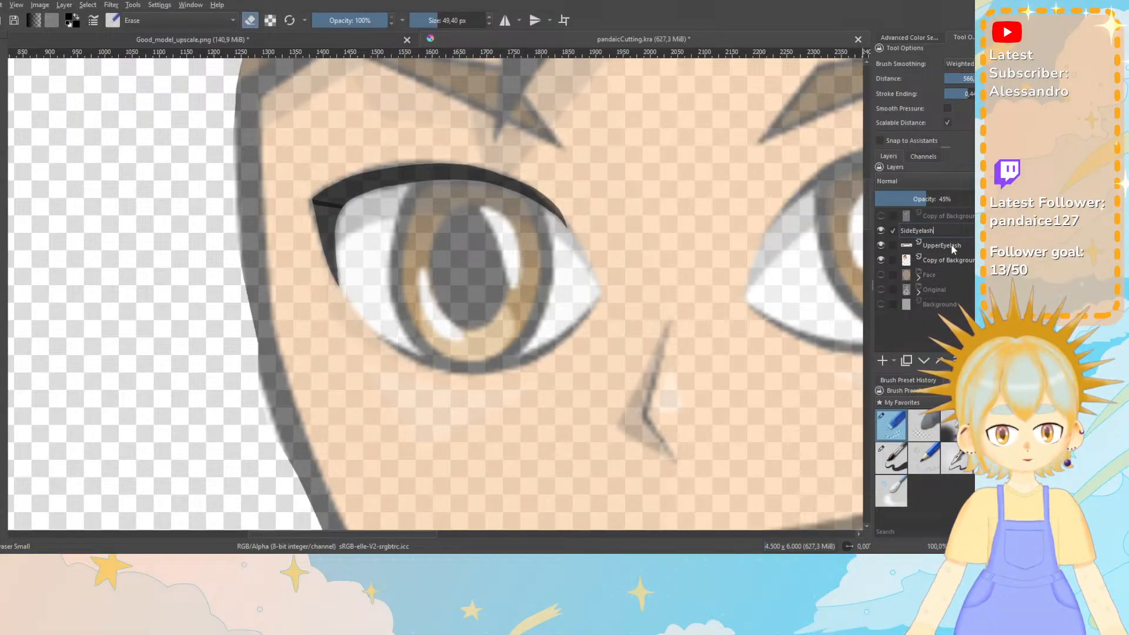
key(Return)
Create a group layer, move SideEyelash and UpperEyelash into it, and name the group EyeR.
ctrl+click(941, 245)
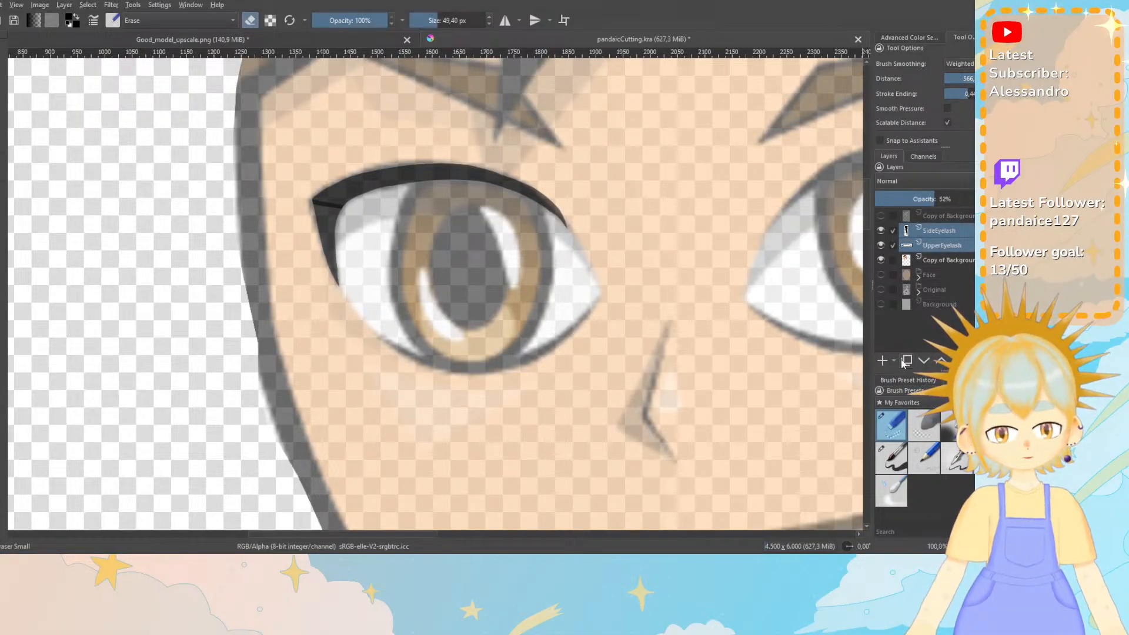
click(893, 361)
click(909, 400)
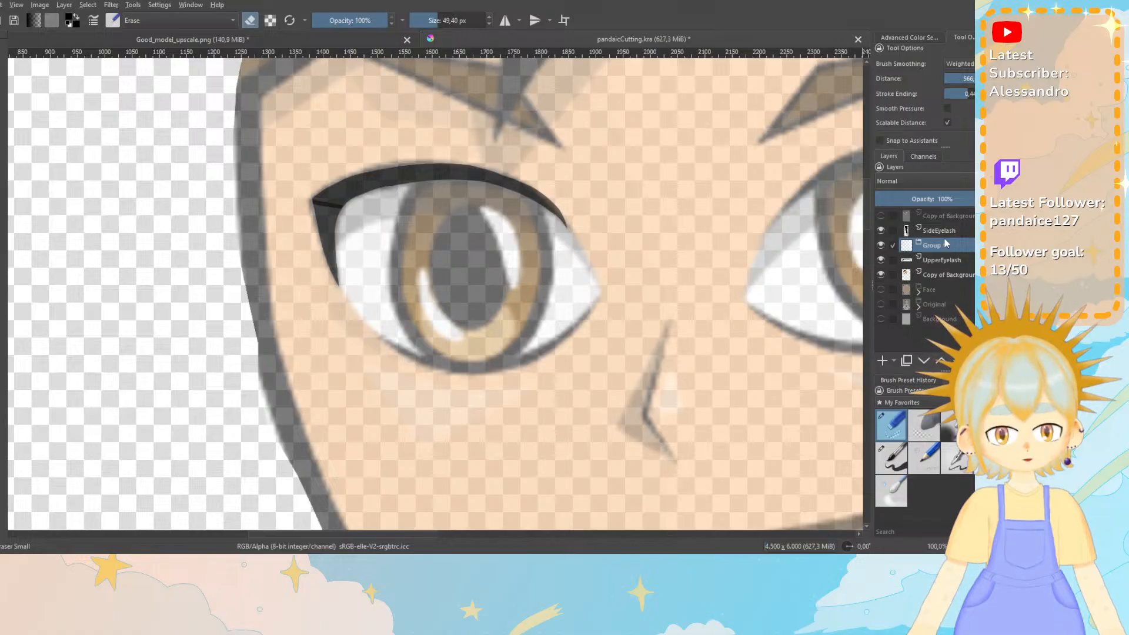
drag(942, 231, 942, 247)
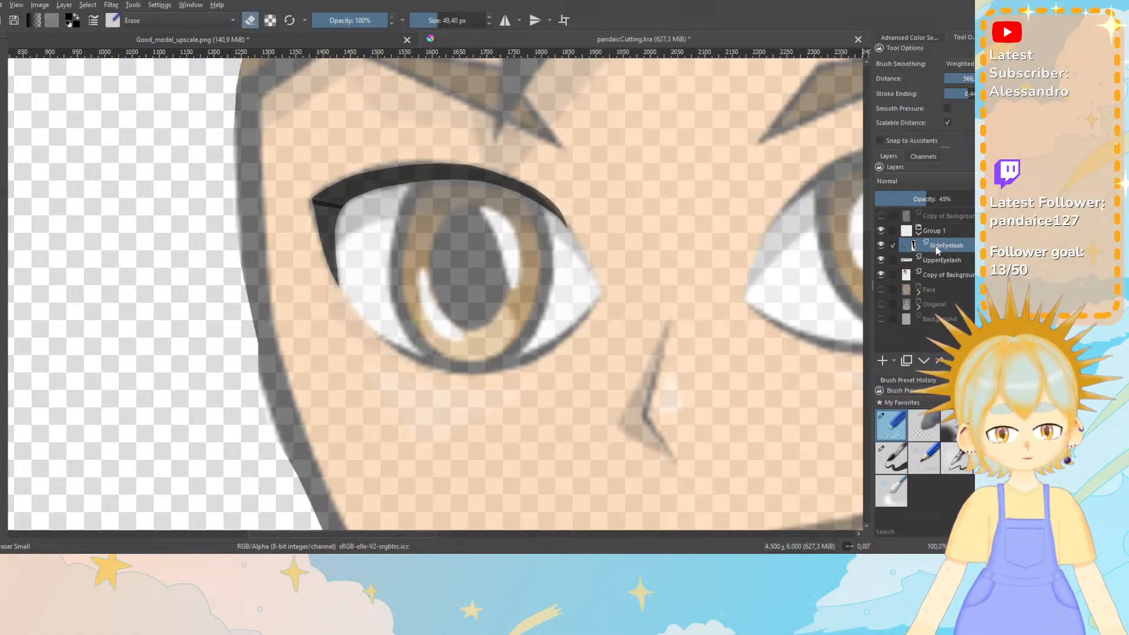
click(926, 259)
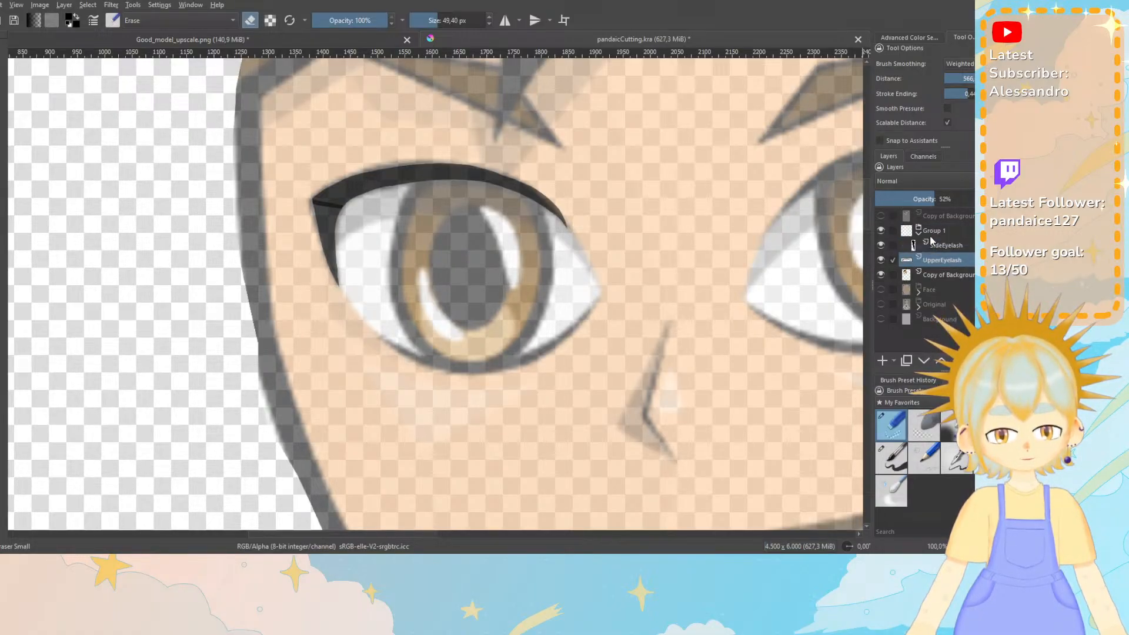
drag(928, 254, 931, 235)
double_click(926, 234)
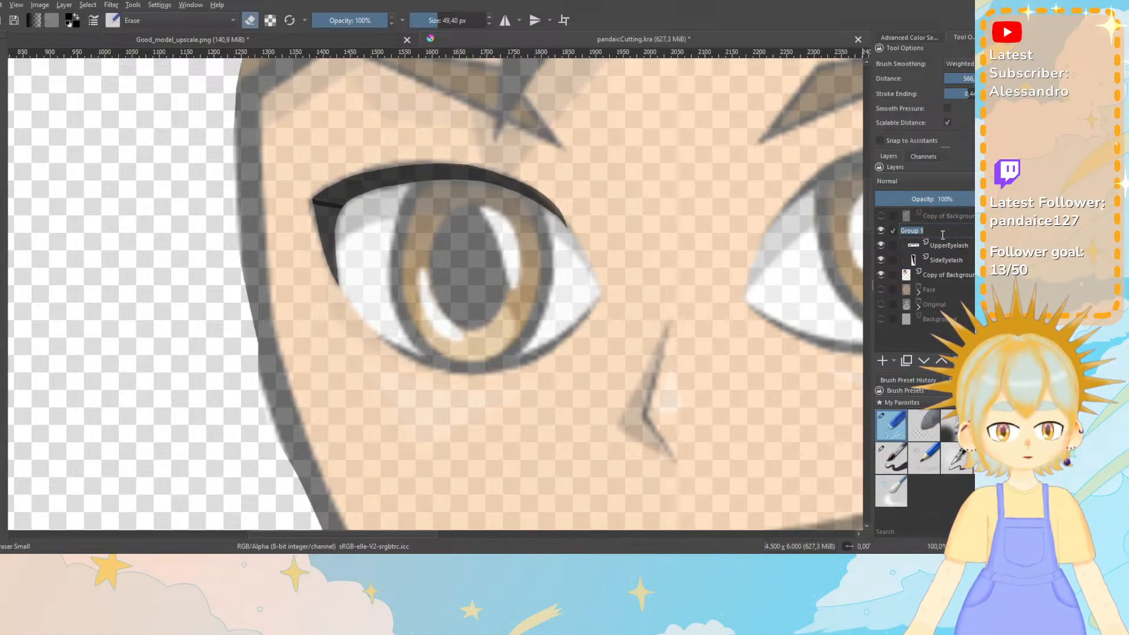
text(EyeR)
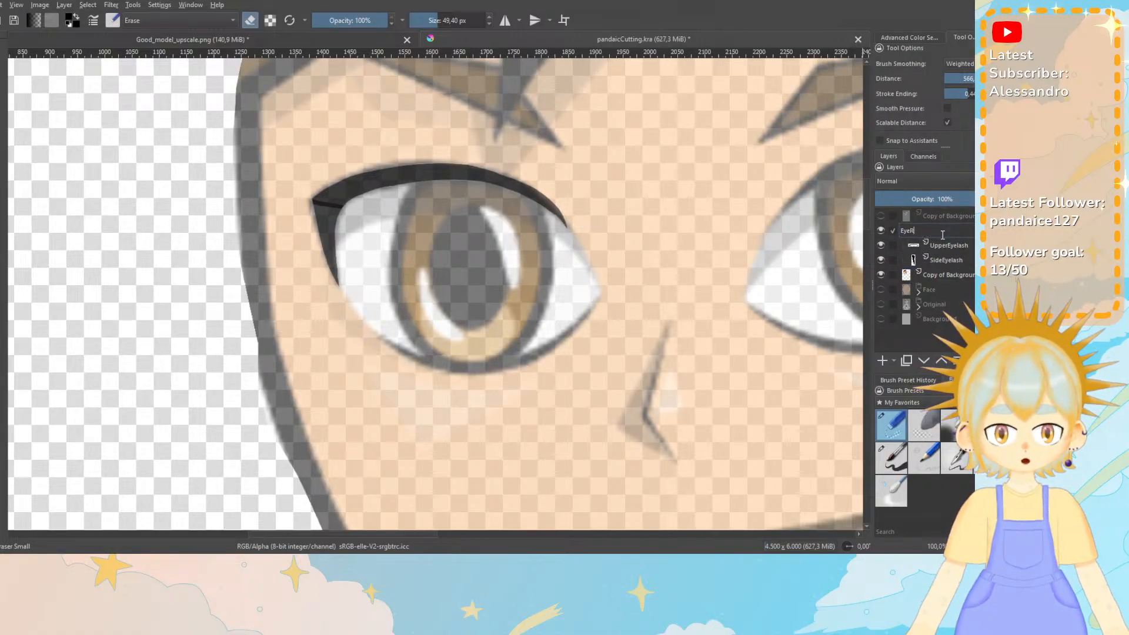
key(Return)
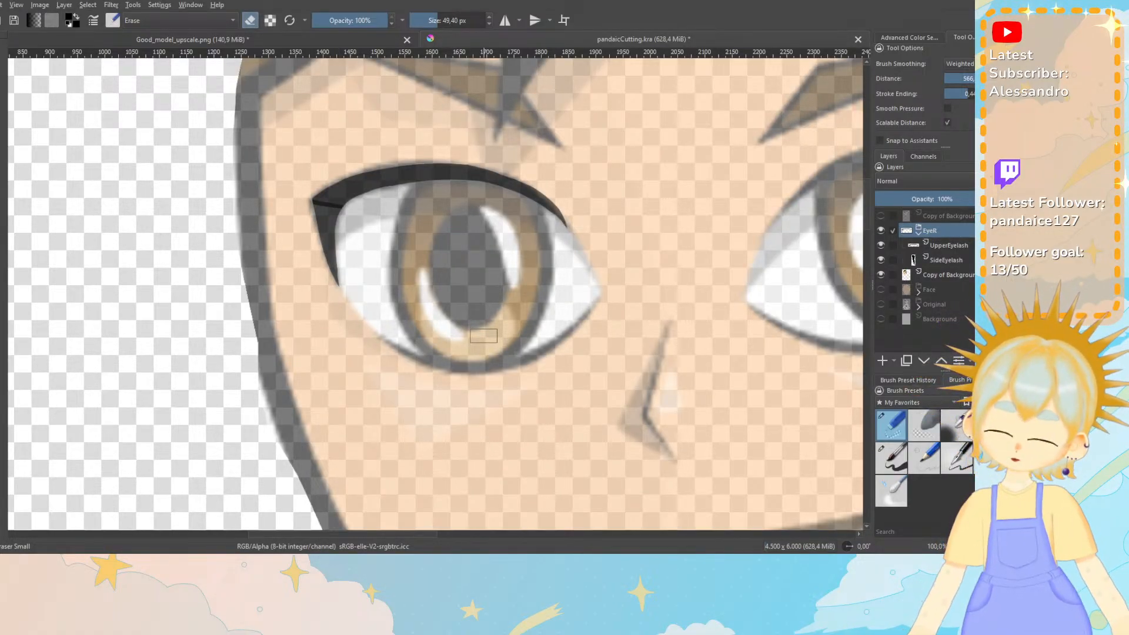
Set the opacity of both the UpperEyelash and SideEyelash layers back to 100%.
key(minus)
key(minus)
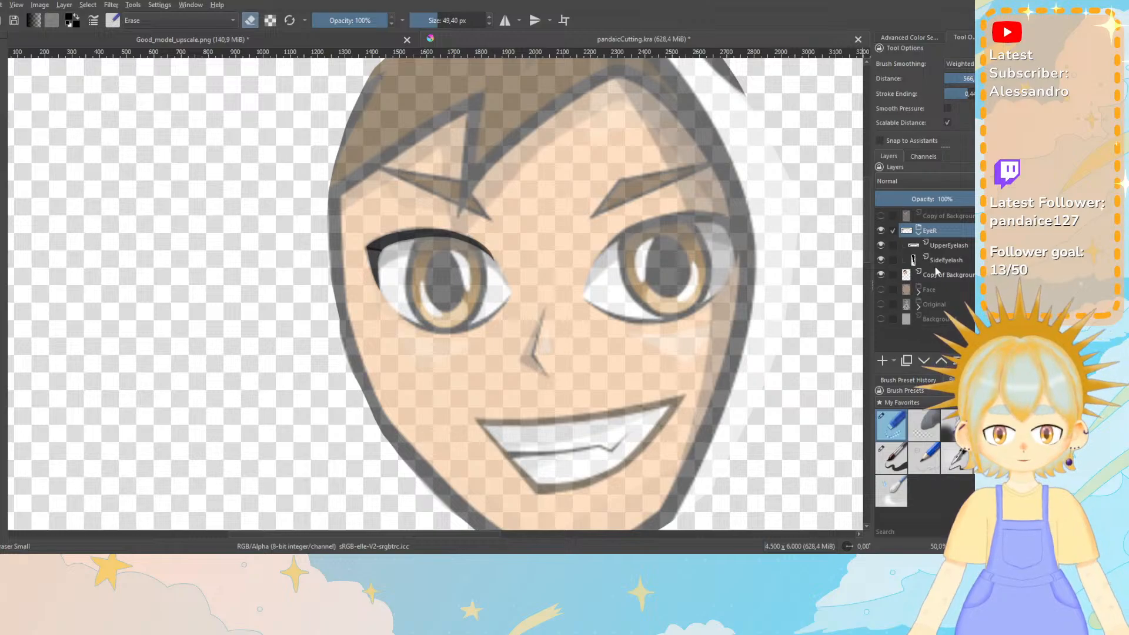
click(938, 262)
click(949, 244)
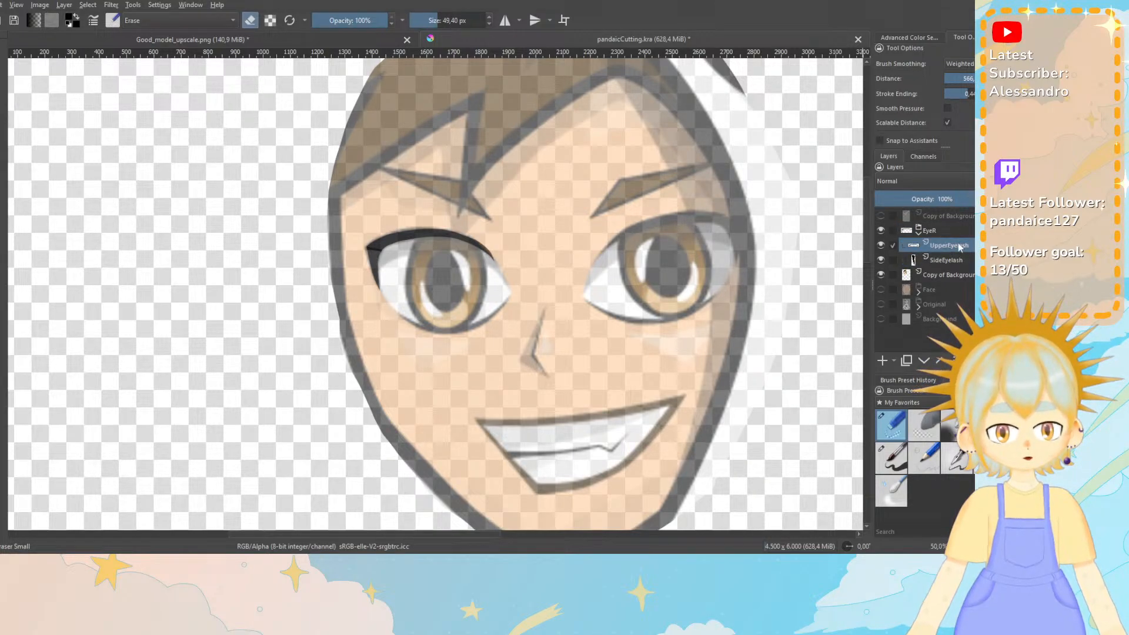
click(949, 257)
drag(922, 201, 974, 200)
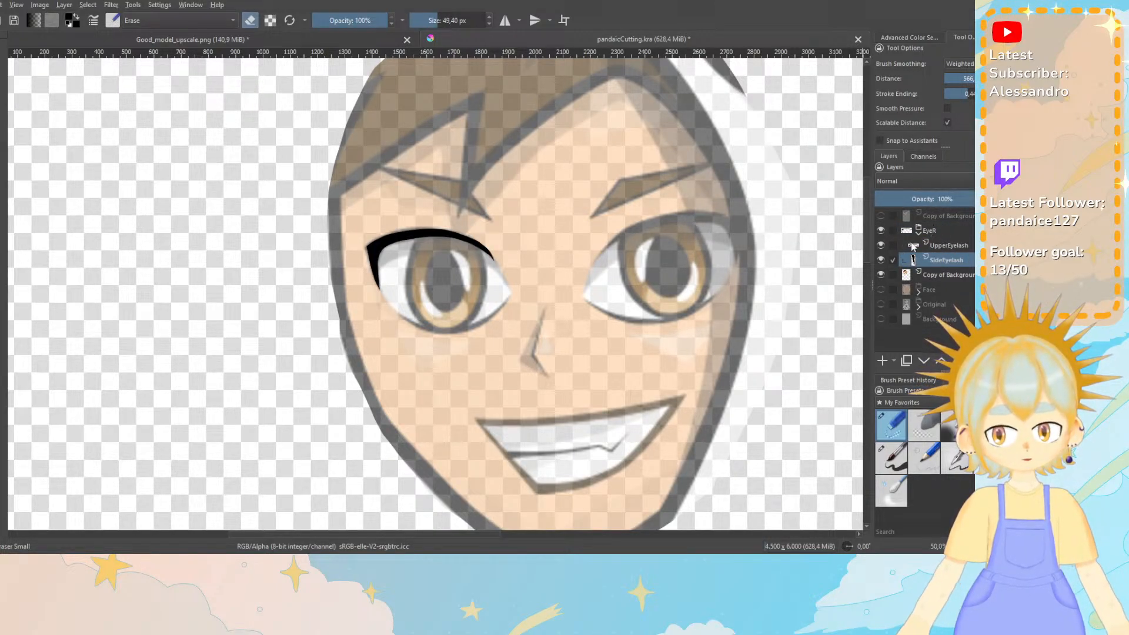
click(941, 241)
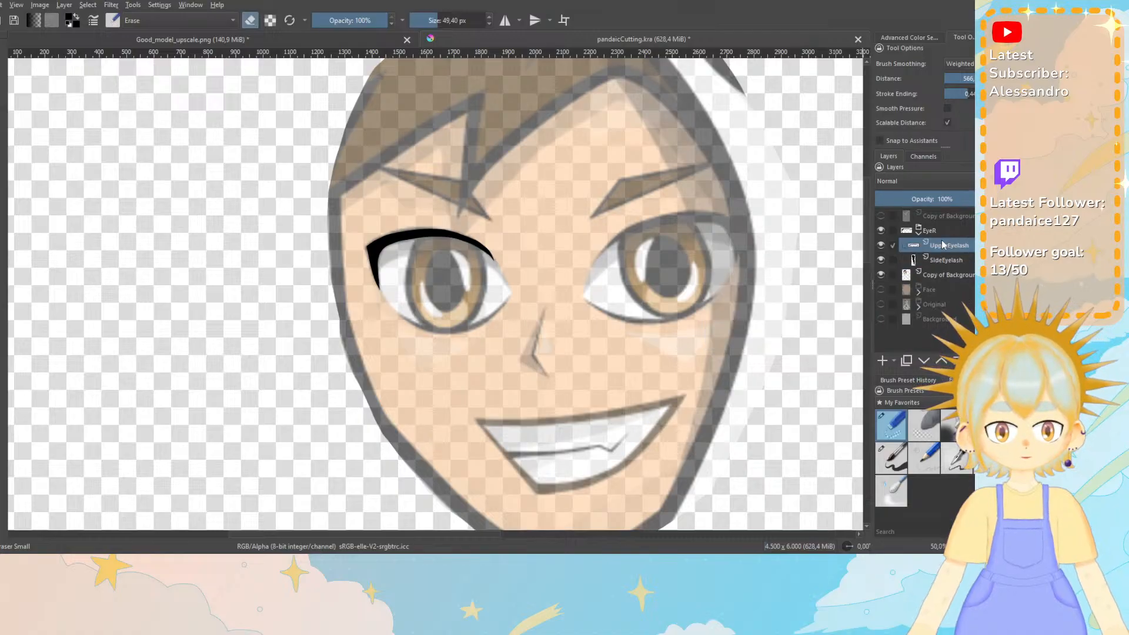
click(945, 231)
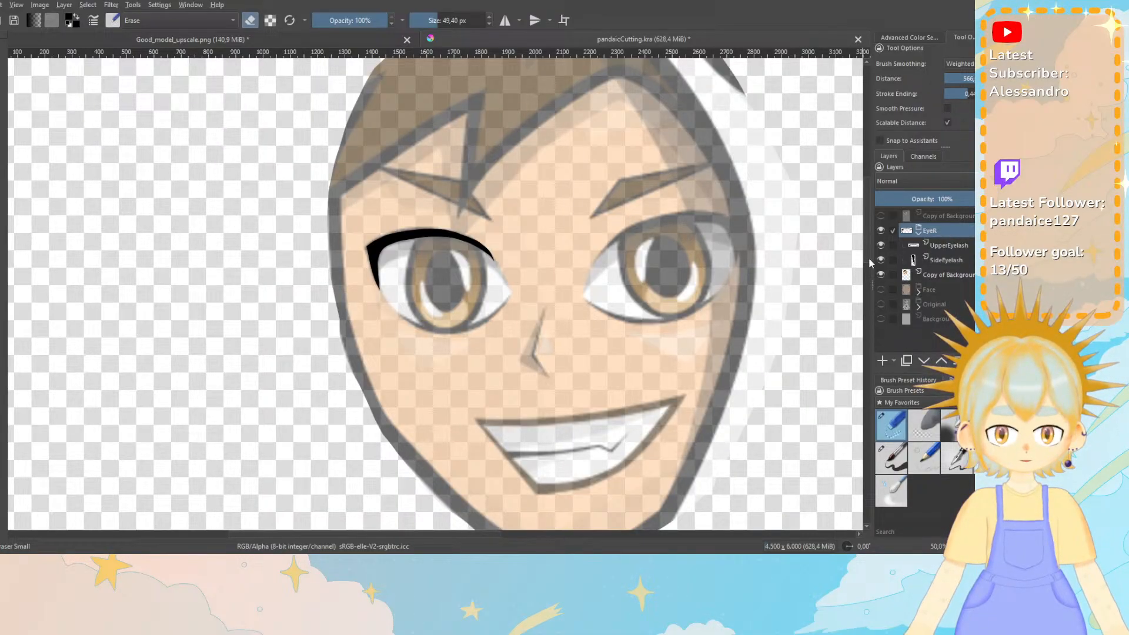
drag(868, 258, 868, 255)
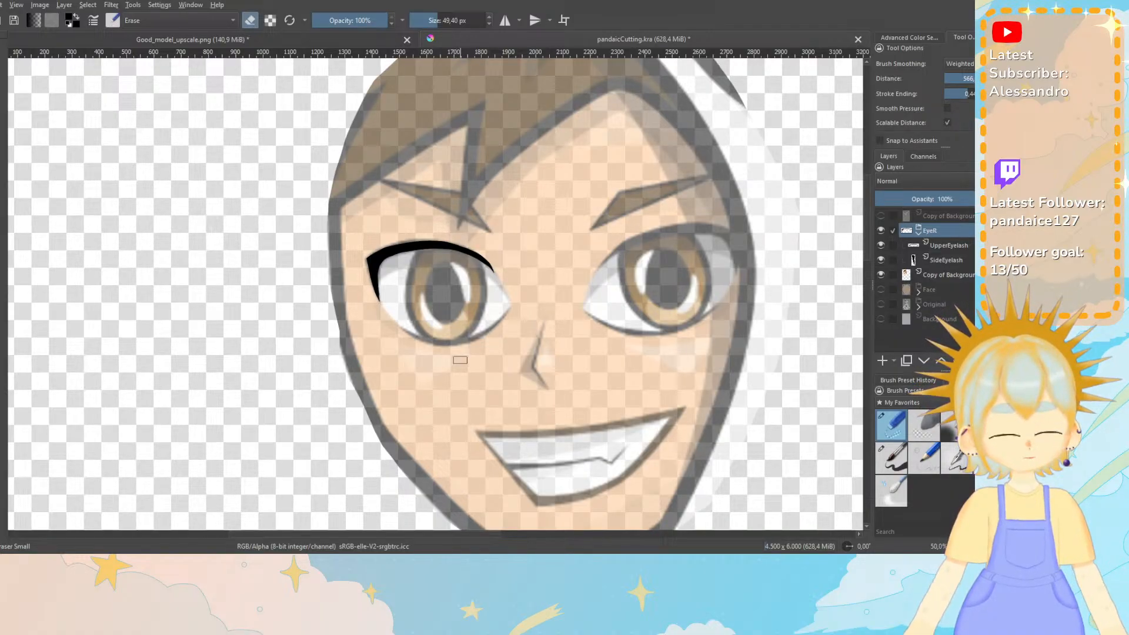
Add a paint layer directly below the EyeR group, outside it, and choose the Basic-5 Size brush at 41 px.
scroll(459, 360, up, 2)
key(plus)
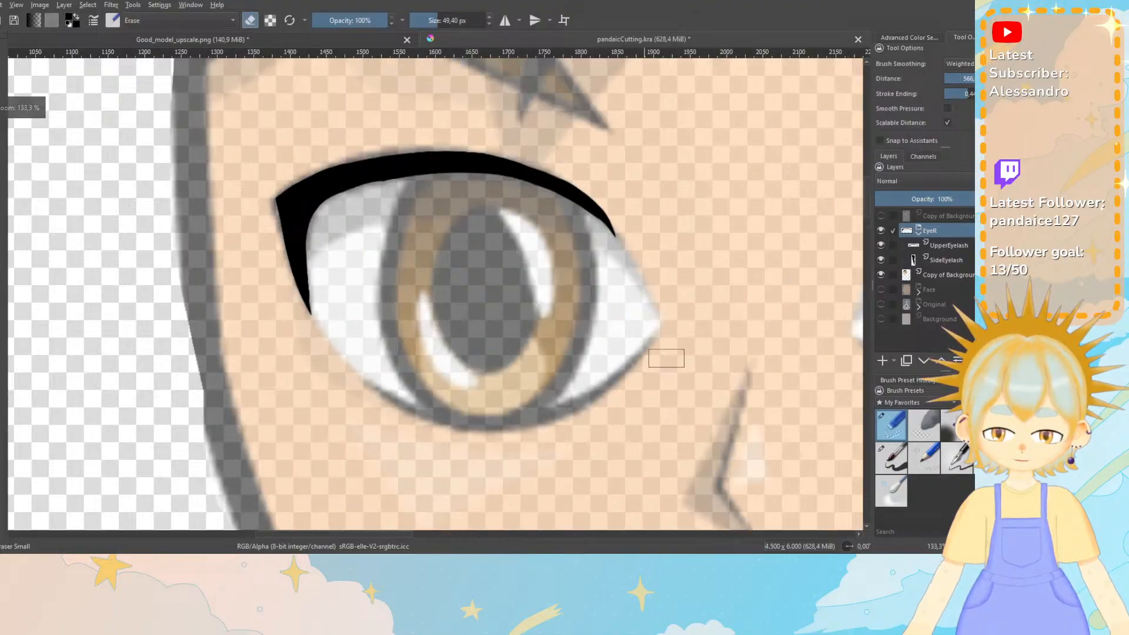
click(959, 244)
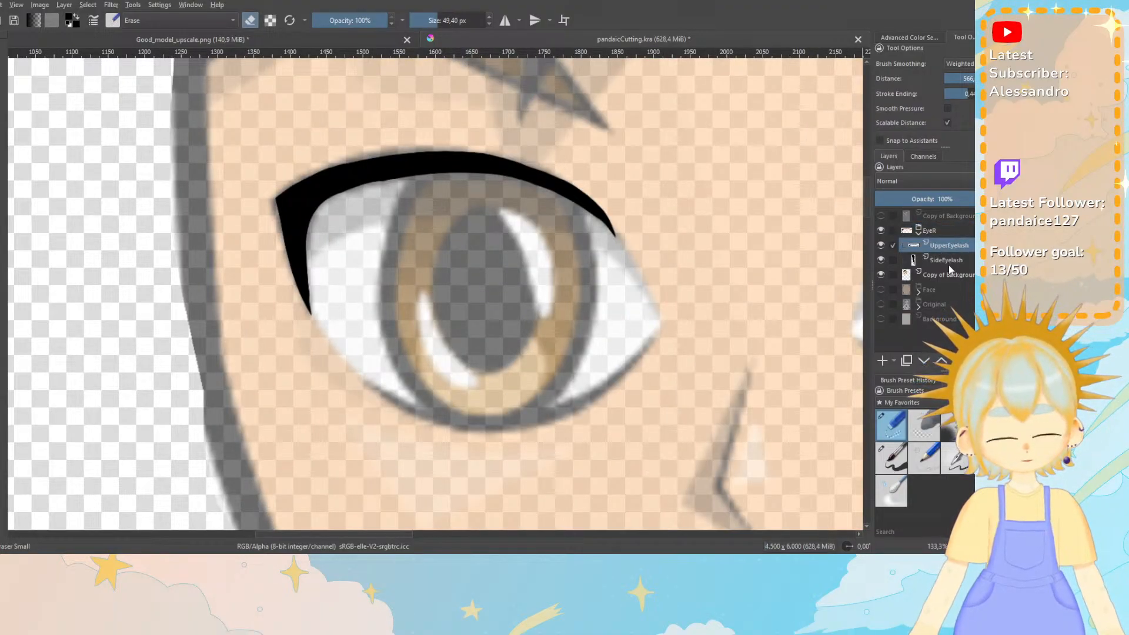
click(948, 262)
click(882, 361)
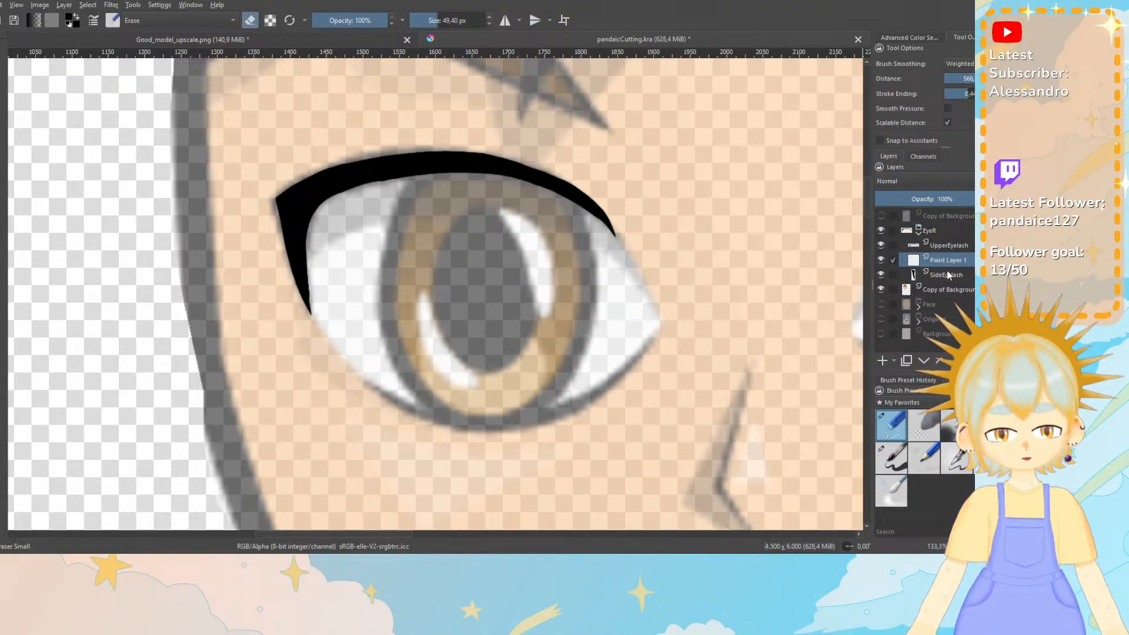
drag(947, 260, 947, 284)
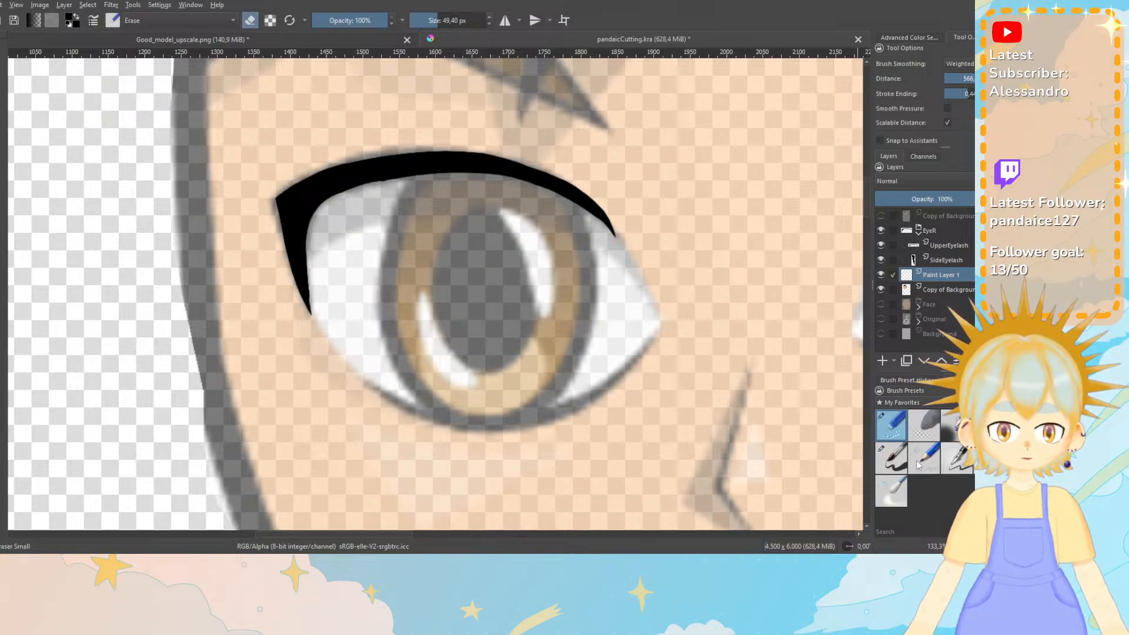
click(891, 457)
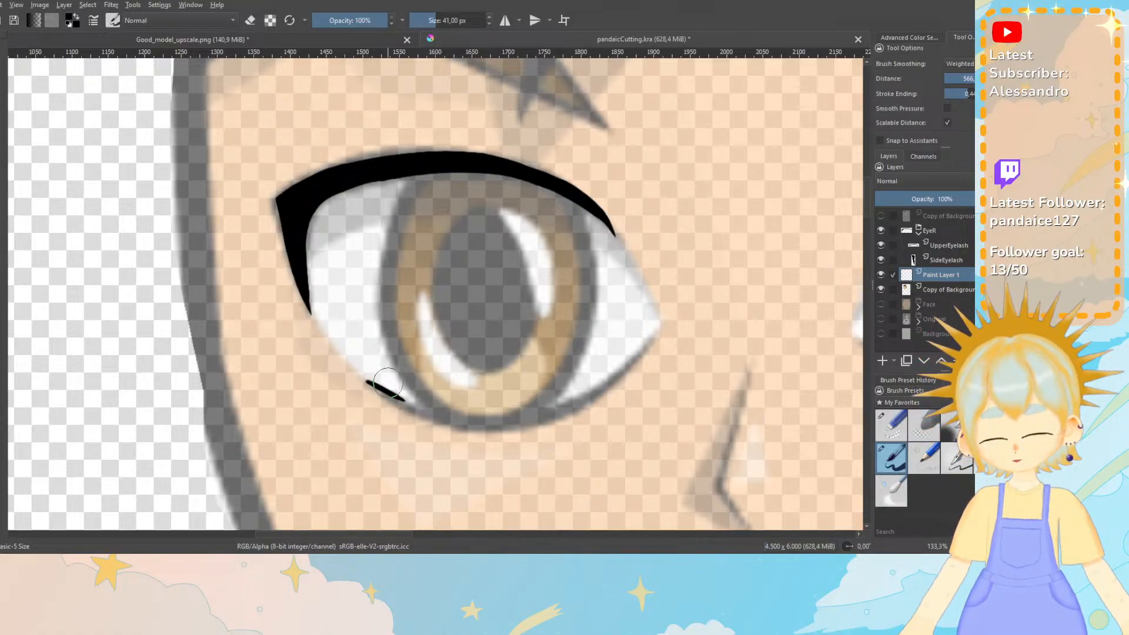
Try tracing the left-hand eye's lower lash line in black on the new paint layer, undoing each attempt.
key(ctrl+z)
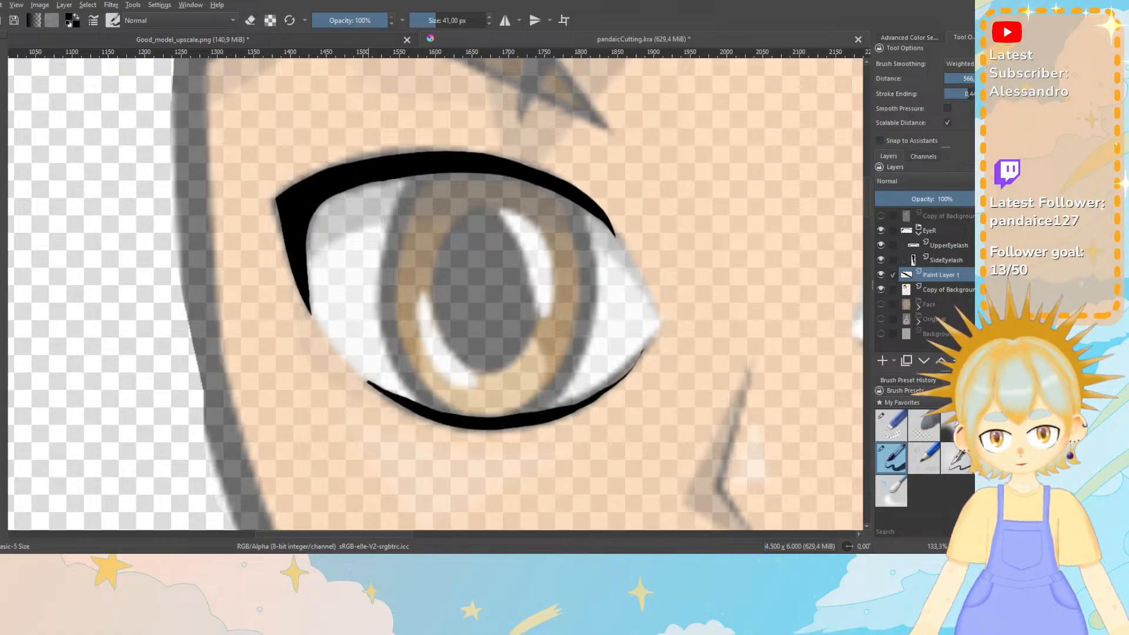
key(ctrl+z)
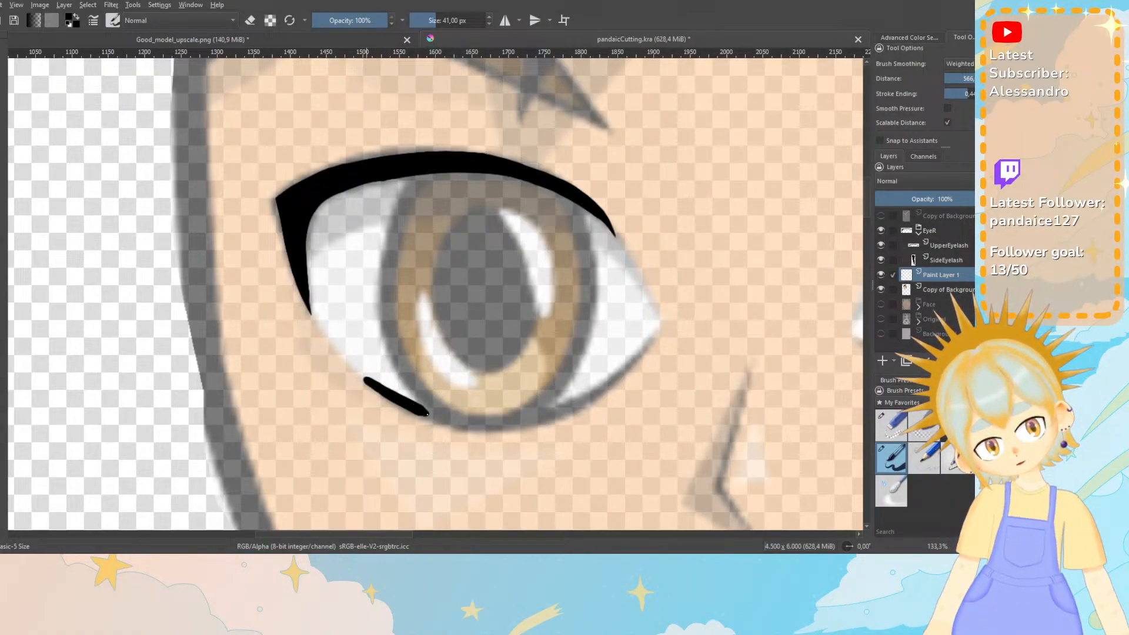
key(ctrl+z)
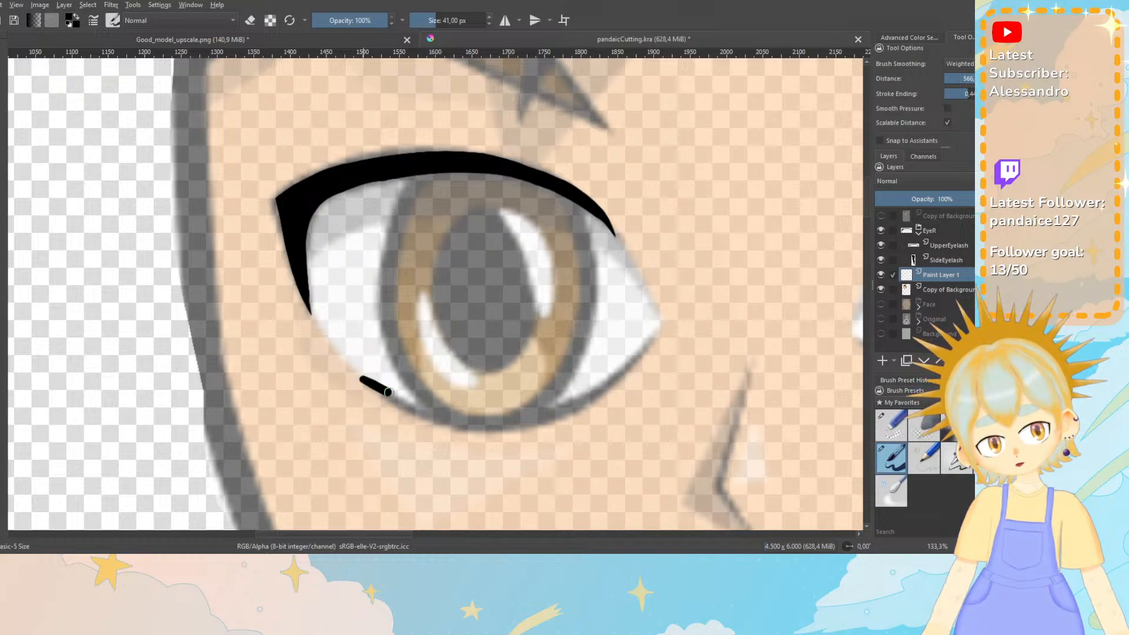
mouse_move(417, 405)
mouse_down()
mouse_move(451, 415)
mouse_move(377, 386)
mouse_move(516, 428)
mouse_move(585, 421)
mouse_move(668, 388)
mouse_up()
key(ctrl+z)
key(ctrl+z)
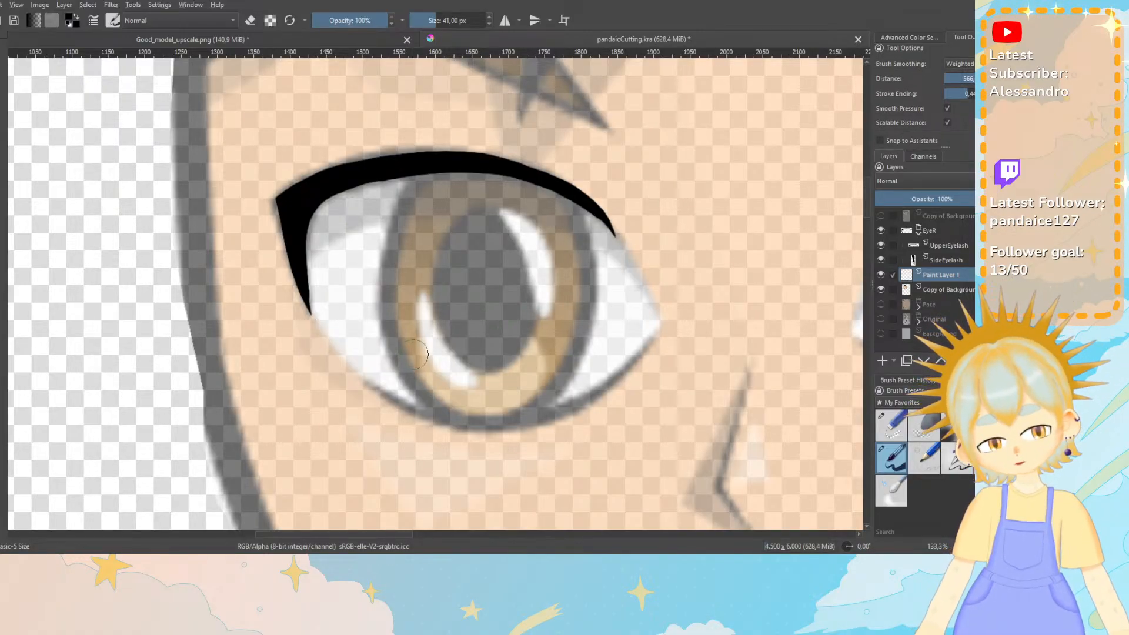
Trace the lower lash line in black from the outer side to the inner corner with Smooth Pressure on, redoing the first stroke.
mouse_move(397, 394)
mouse_down()
mouse_move(480, 420)
mouse_move(590, 410)
mouse_move(670, 350)
mouse_up()
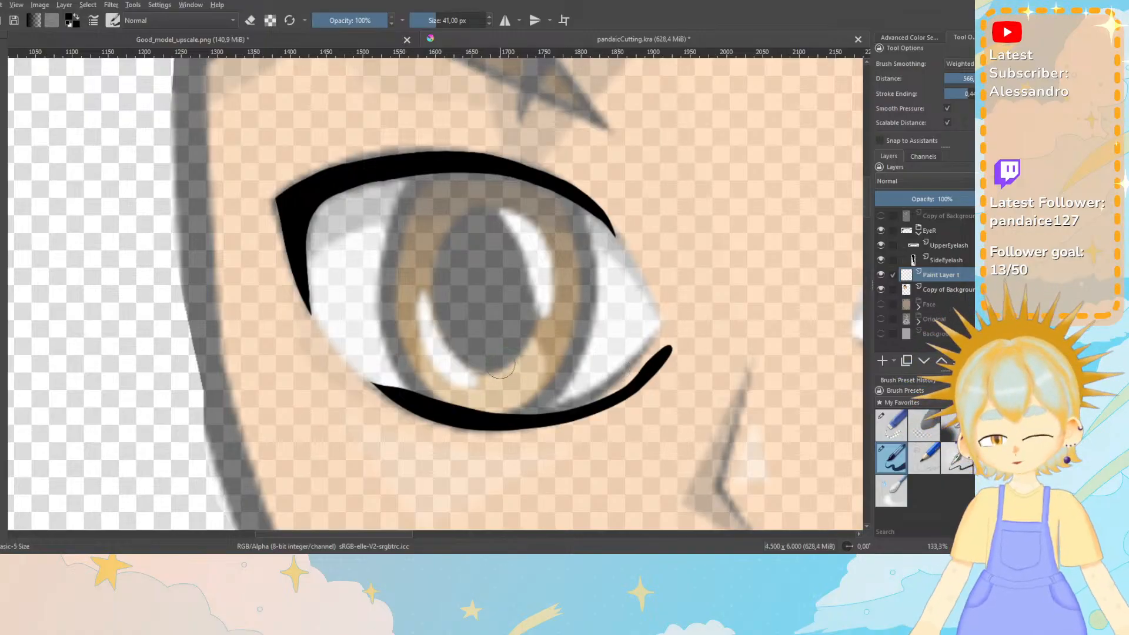
key(ctrl+z)
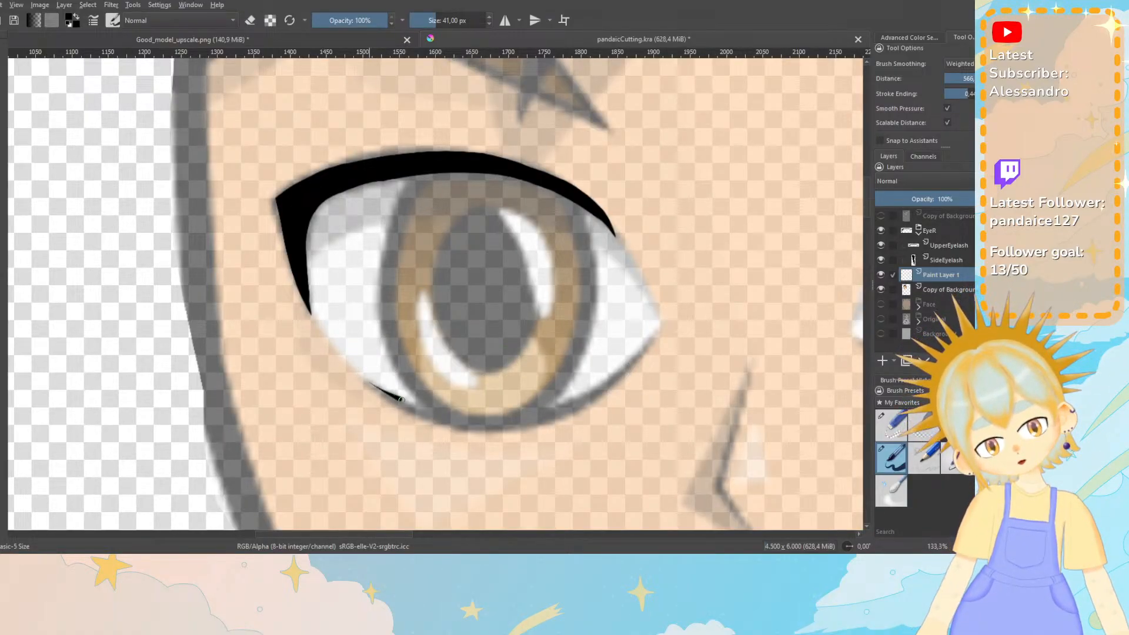
mouse_move(372, 385)
mouse_down()
mouse_move(452, 419)
mouse_move(540, 423)
mouse_move(597, 401)
mouse_move(651, 336)
mouse_up()
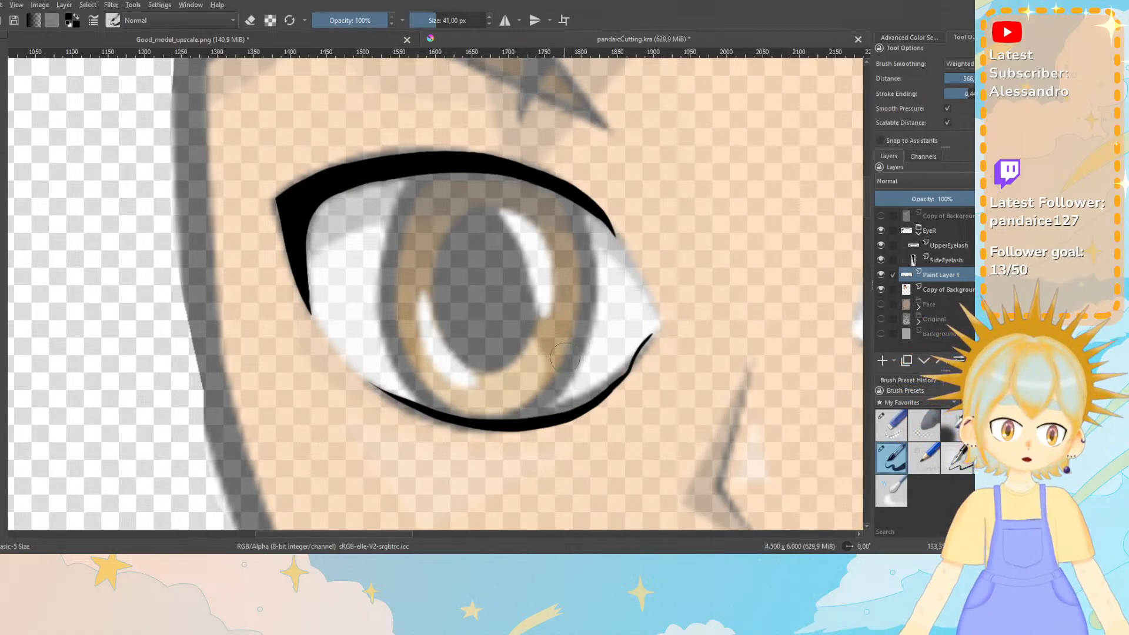
Undo the lower lash stroke, set the Copy of Background layer's opacity to 57%, and reselect the paint layer.
key(ctrl+z)
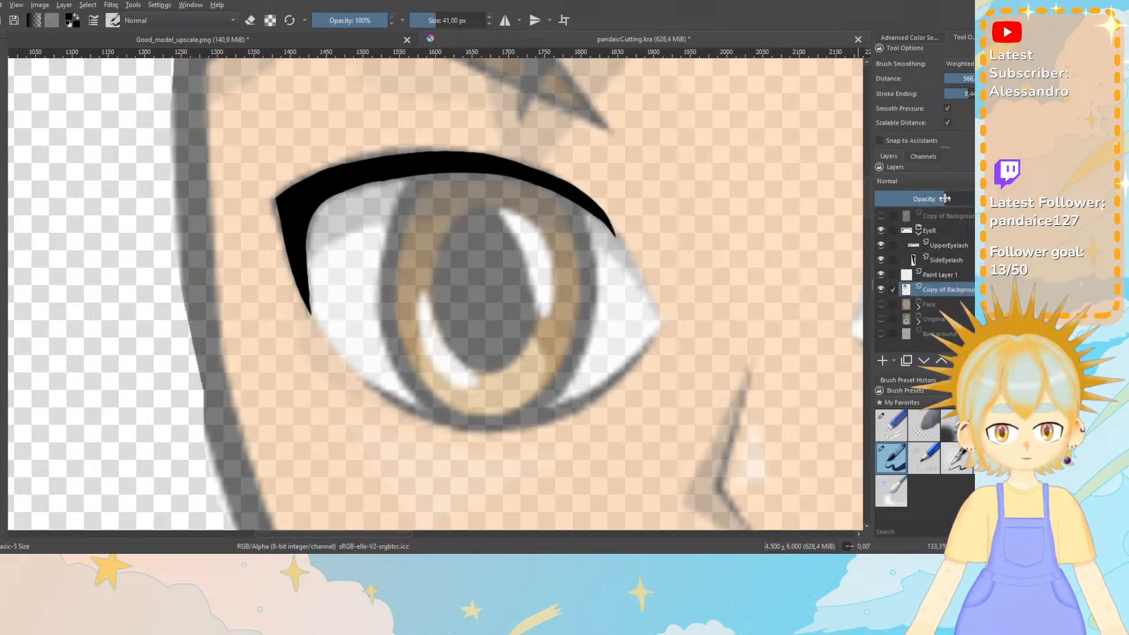
click(948, 290)
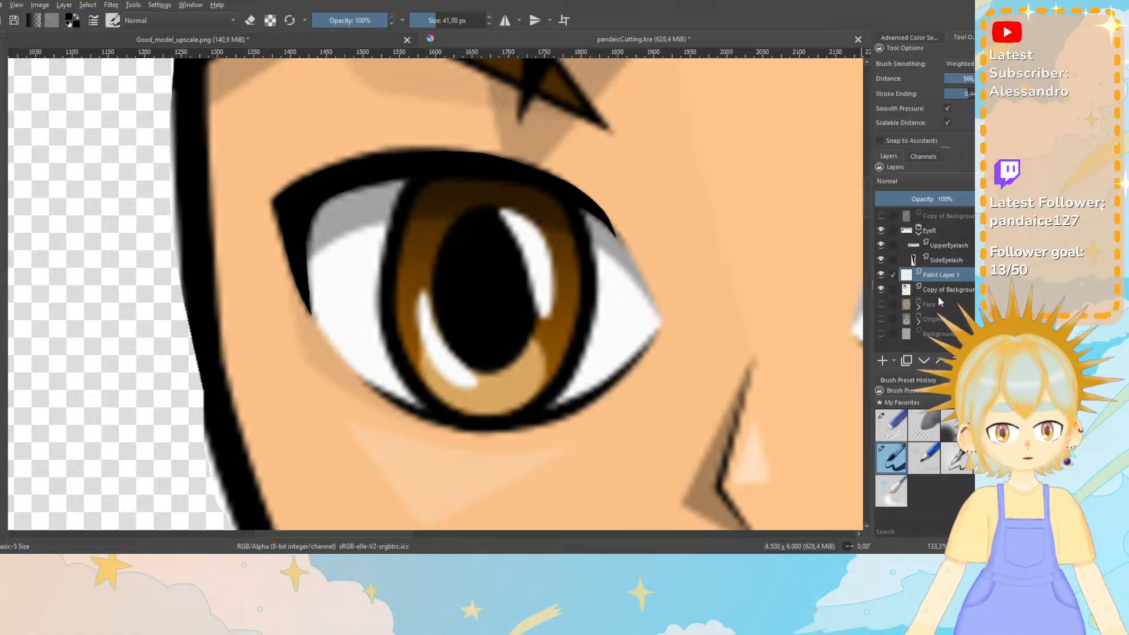
drag(939, 200, 940, 206)
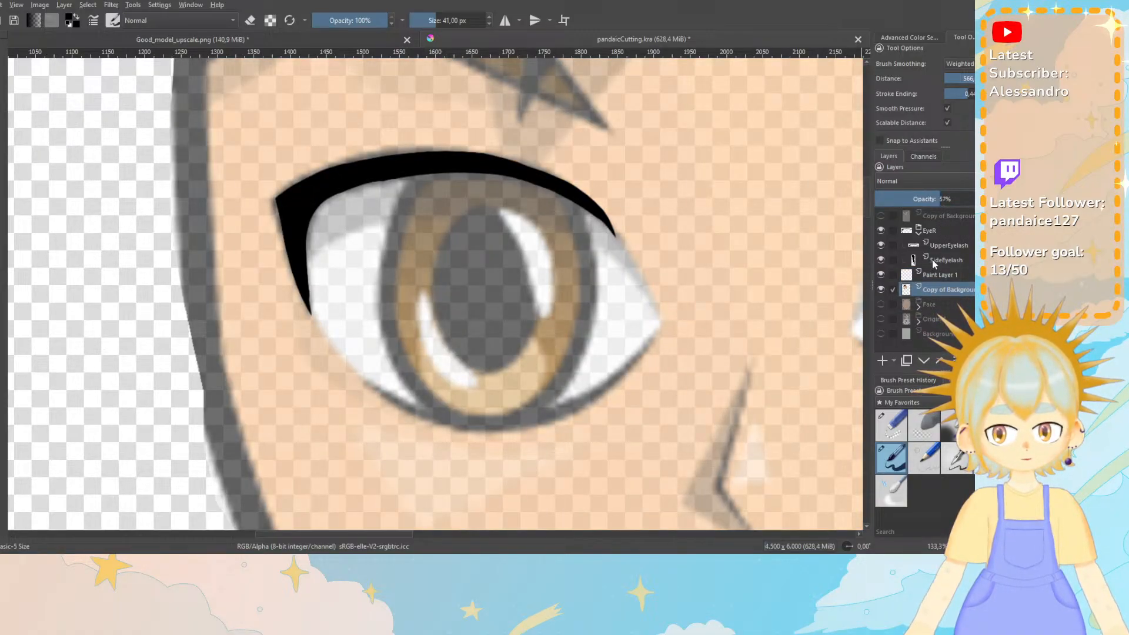
click(938, 275)
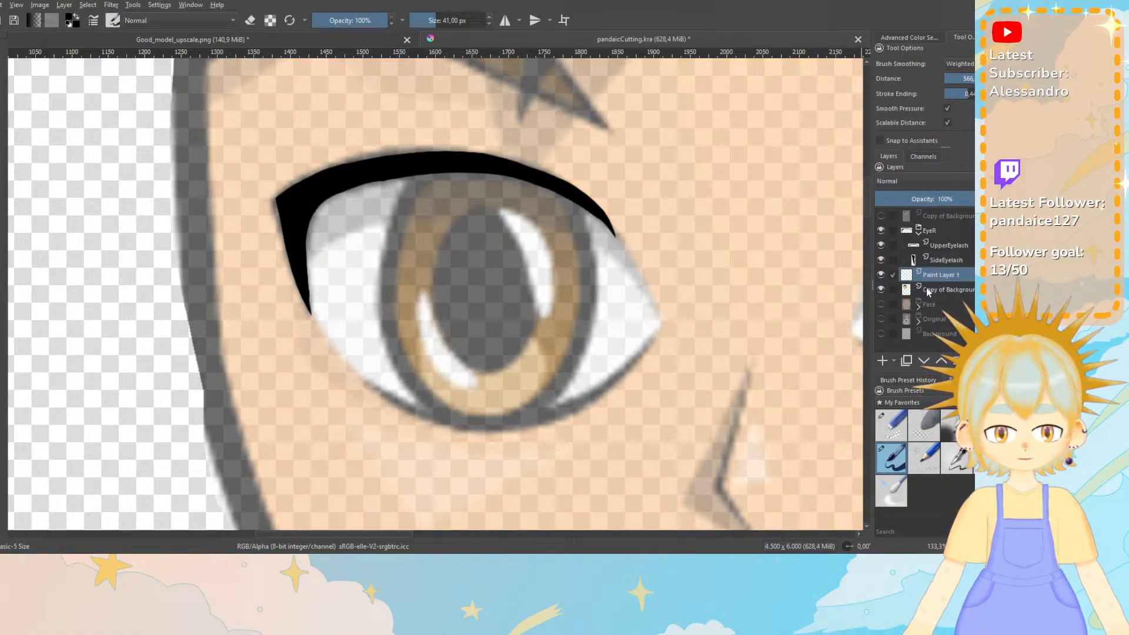
Test the brush with black dabs and strokes beside the eye's inner corner, undoing them all.
click(653, 333)
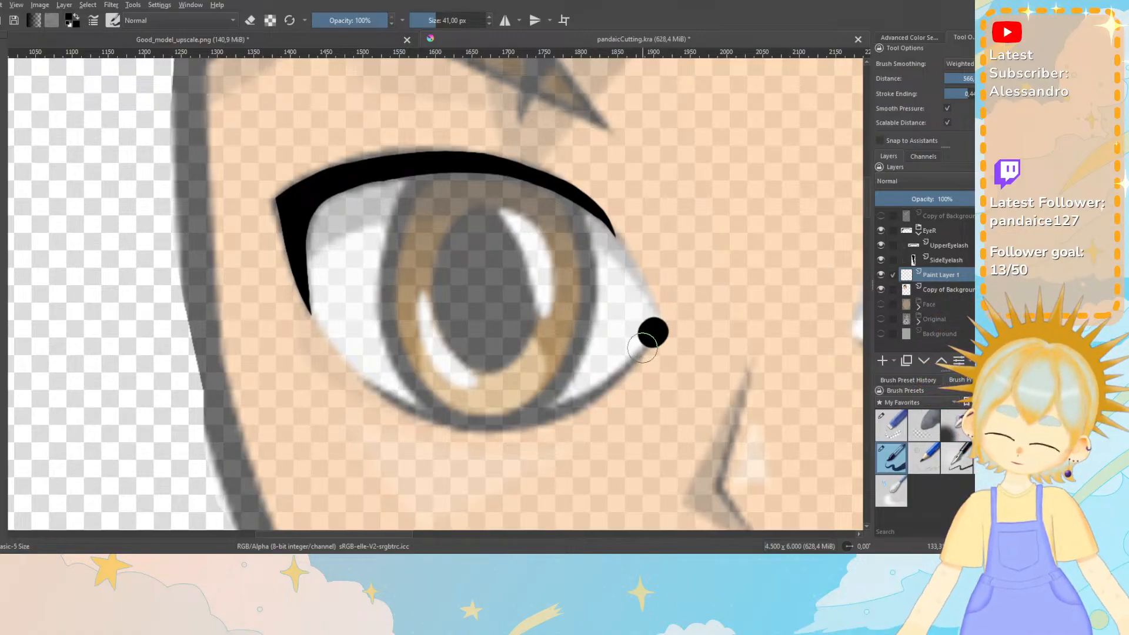
click(644, 372)
drag(644, 372, 662, 386)
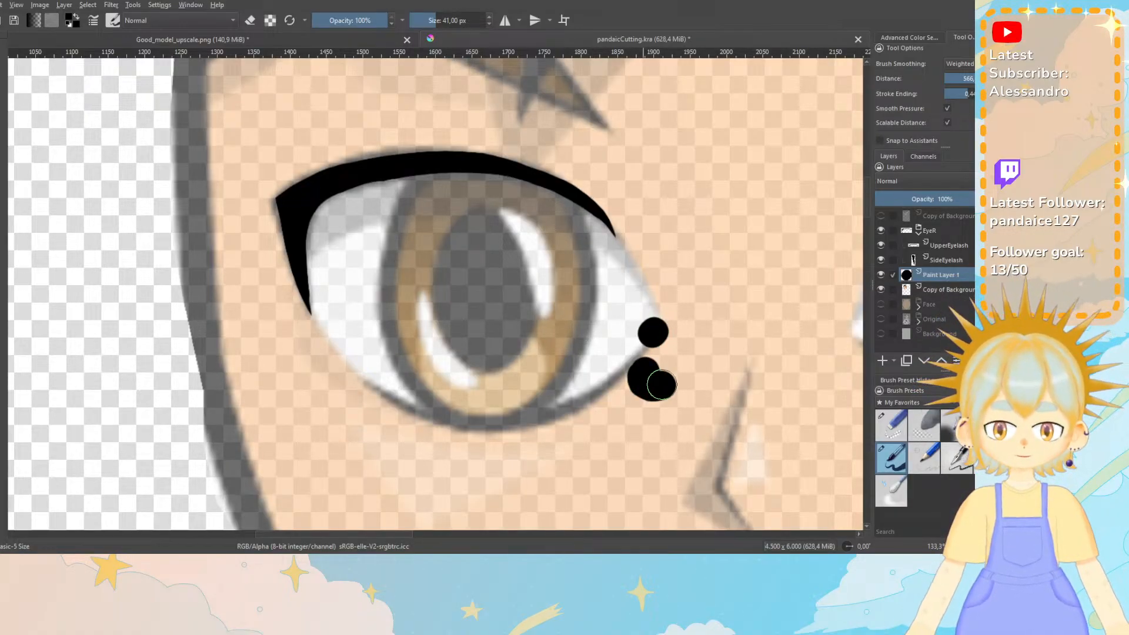
mouse_move(718, 247)
mouse_down()
mouse_move(694, 321)
mouse_move(725, 322)
mouse_move(733, 306)
mouse_up()
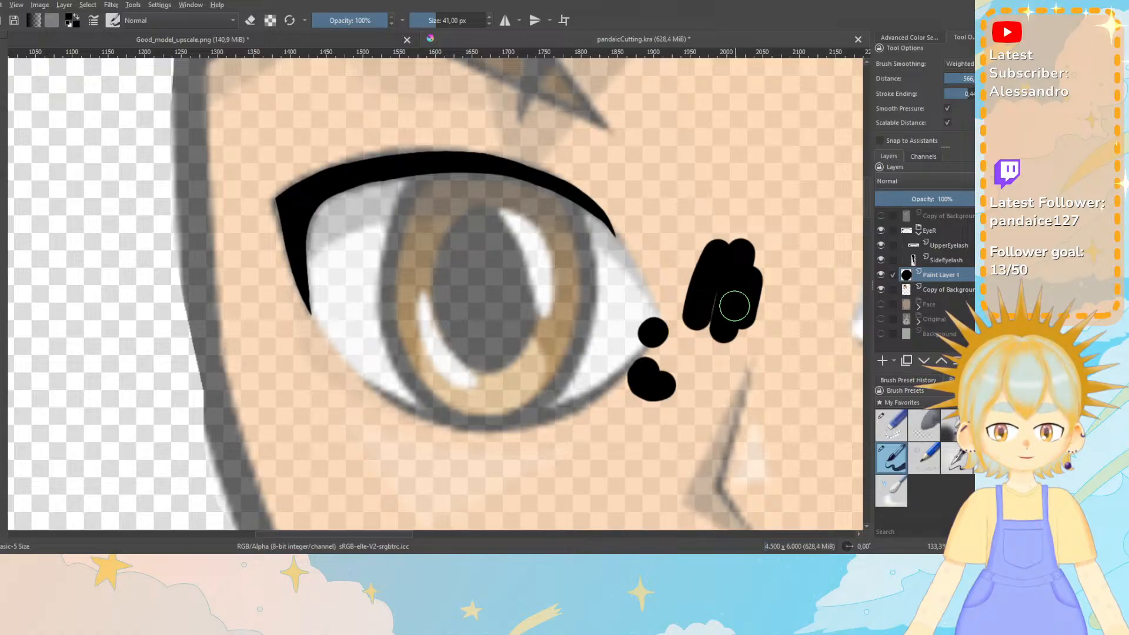
key(ctrl+z)
key(ctrl+z)
key(ctrl+z)
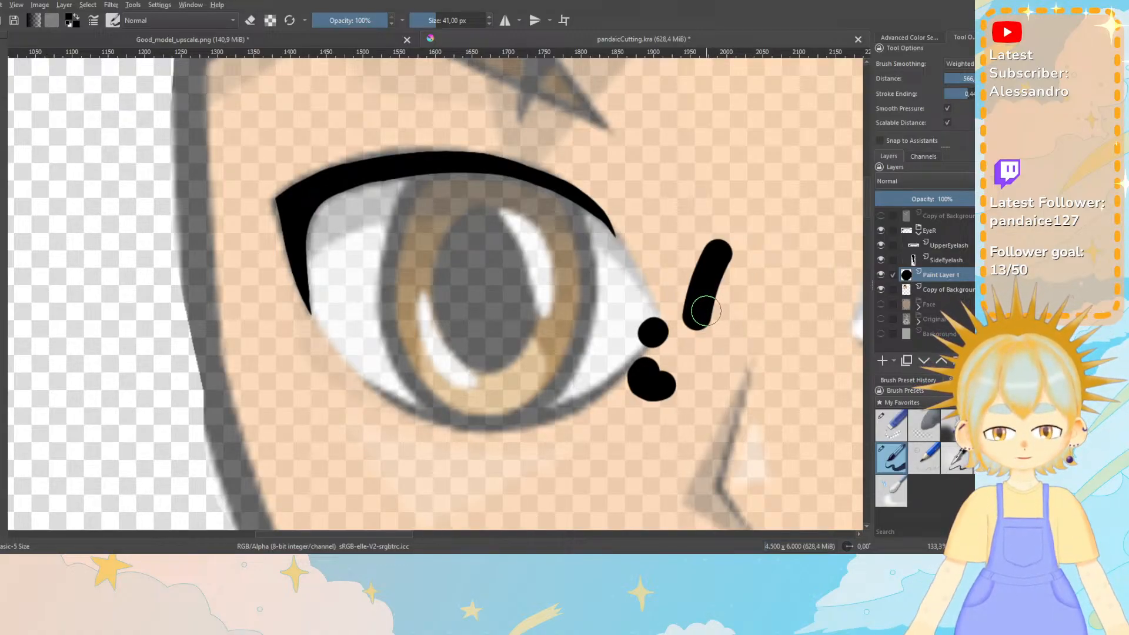
key(ctrl+z)
key(ctrl+z)
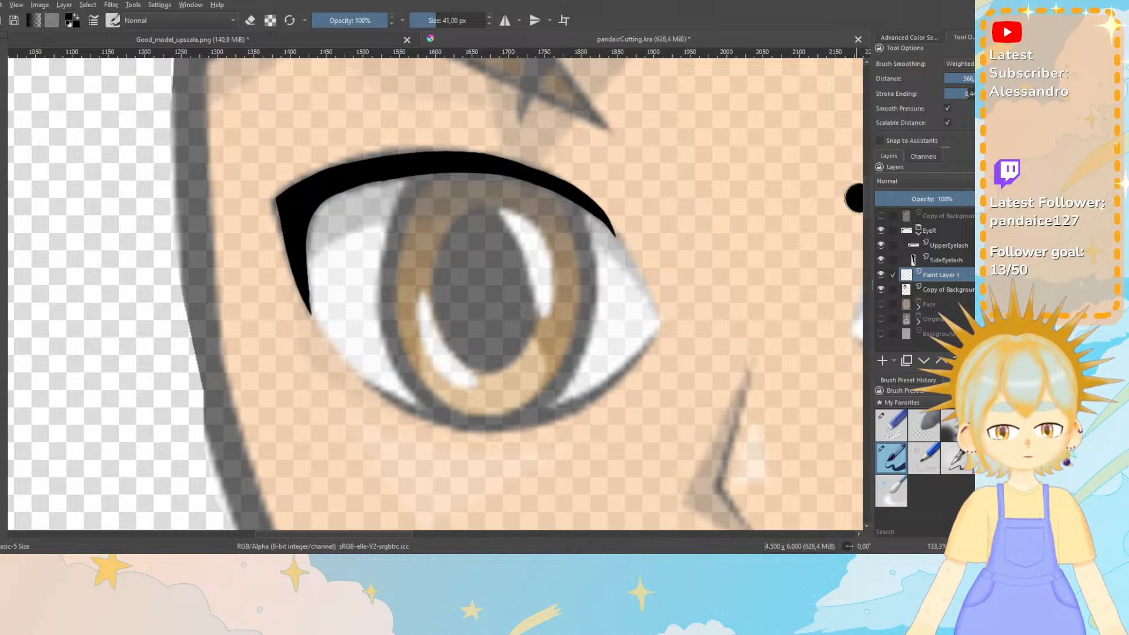
Move the paint layer into the EyeR group, directly below the SideEyelash layer.
scroll(853, 200, down, 3)
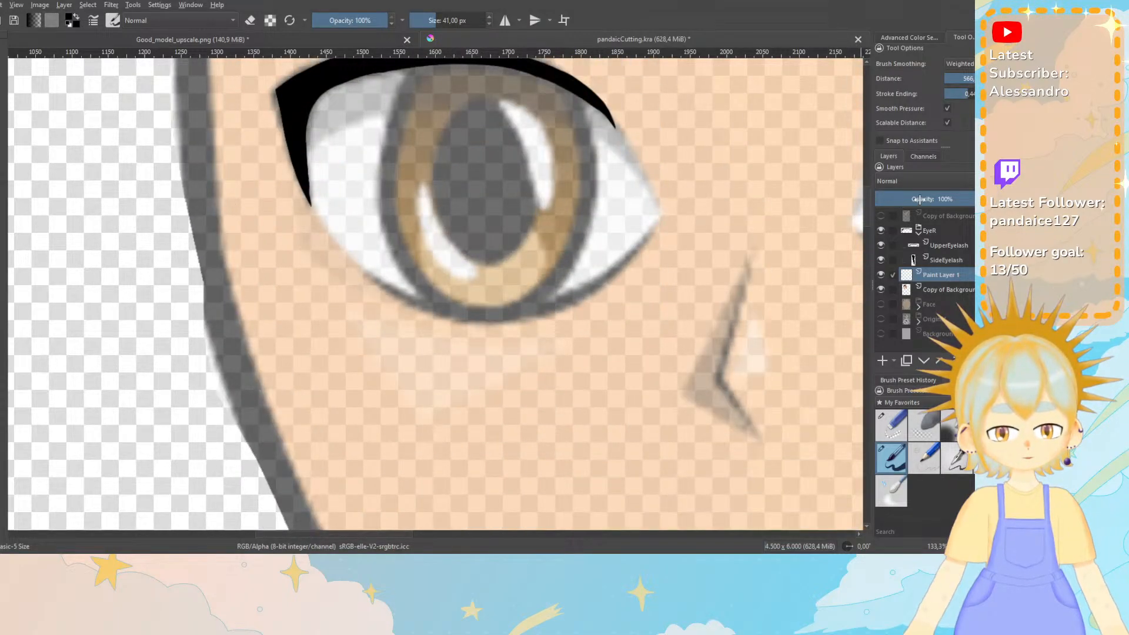
click(940, 261)
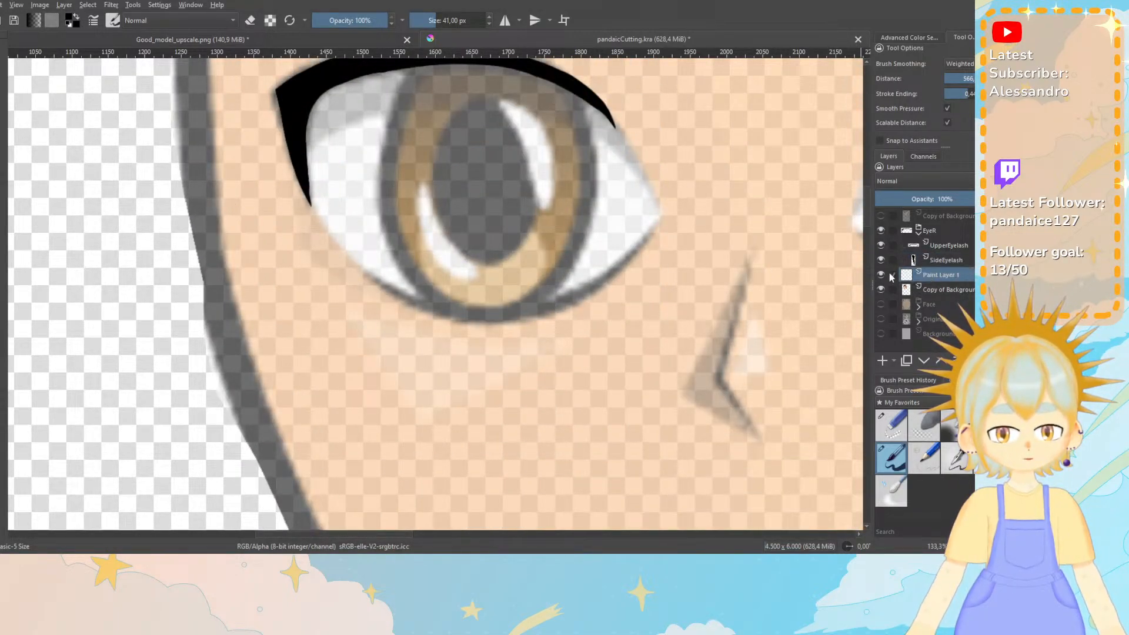
mouse_move(933, 280)
mouse_down()
mouse_move(936, 249)
mouse_move(934, 275)
mouse_up()
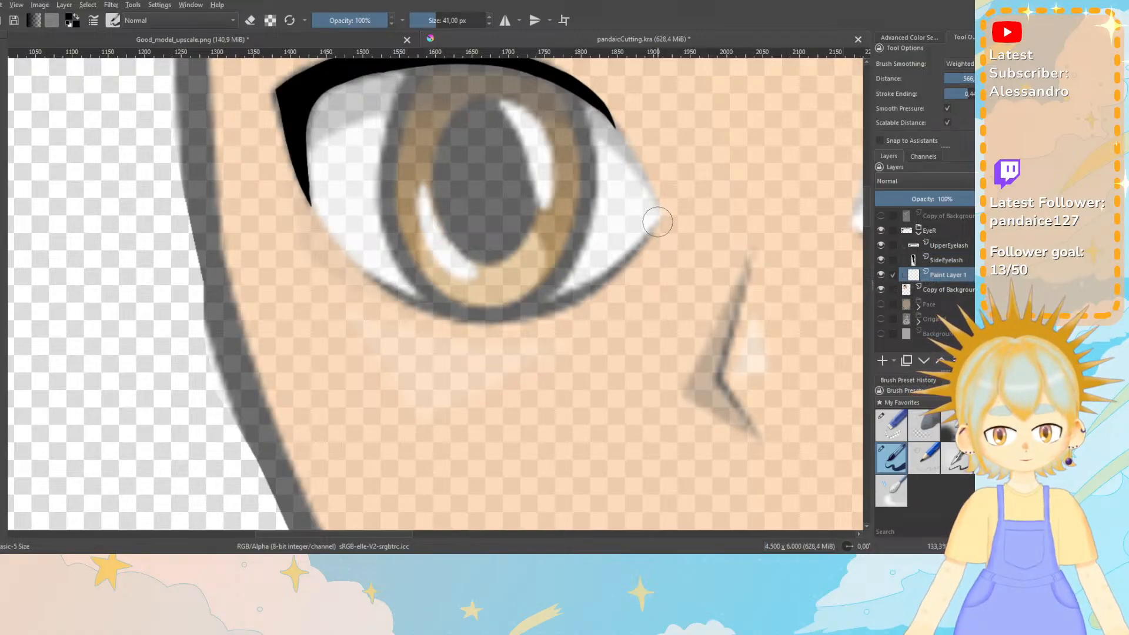
Test the brush's pen pressure with black strokes around and below the eye's inner corner, undoing each one.
drag(659, 221, 619, 283)
key(ctrl+z)
mouse_move(654, 232)
mouse_down()
mouse_move(623, 312)
mouse_move(644, 288)
mouse_up()
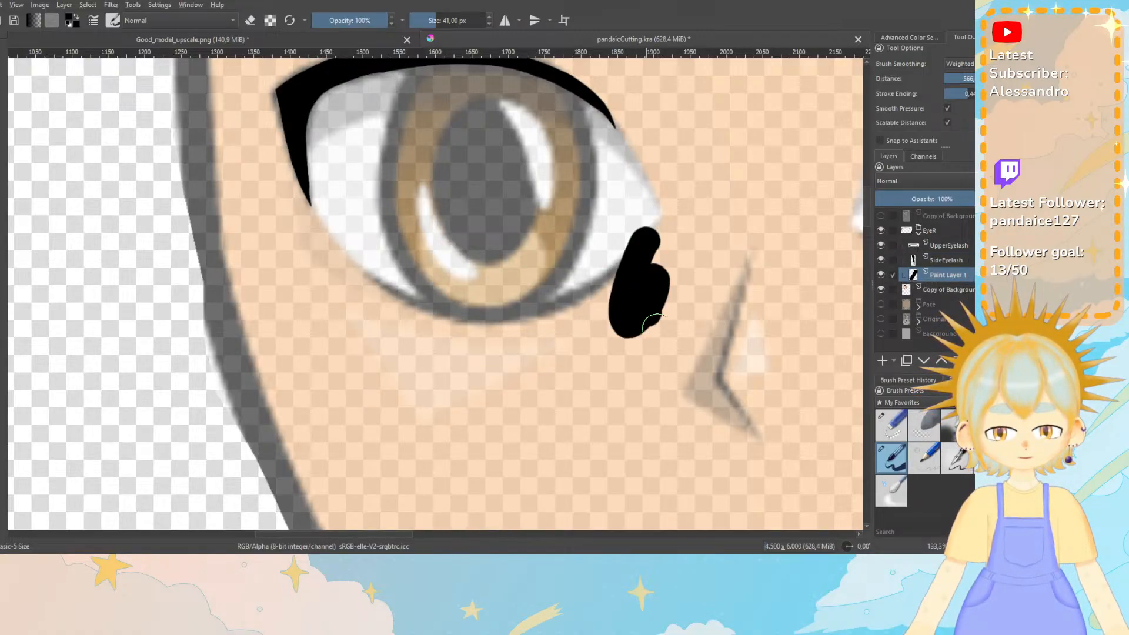
key(ctrl+z)
drag(512, 369, 535, 442)
drag(565, 368, 585, 446)
key(ctrl+z)
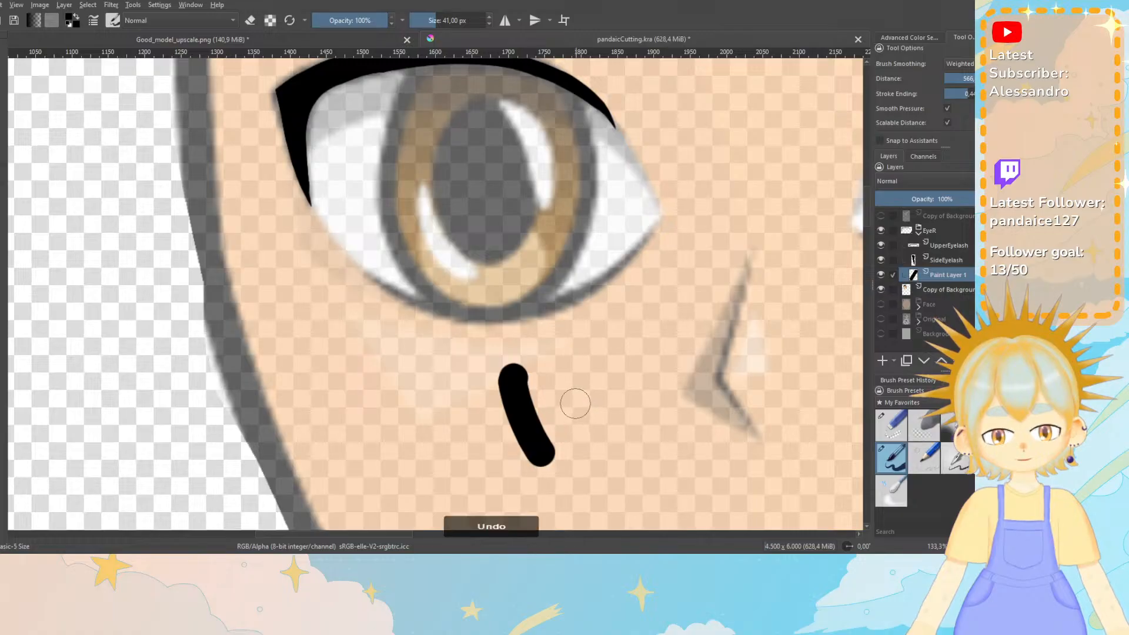
key(ctrl+z)
mouse_move(575, 336)
mouse_down()
mouse_move(570, 390)
mouse_move(622, 355)
mouse_move(633, 390)
mouse_move(673, 335)
mouse_move(689, 375)
mouse_move(710, 323)
mouse_move(730, 400)
mouse_up()
key(ctrl+z)
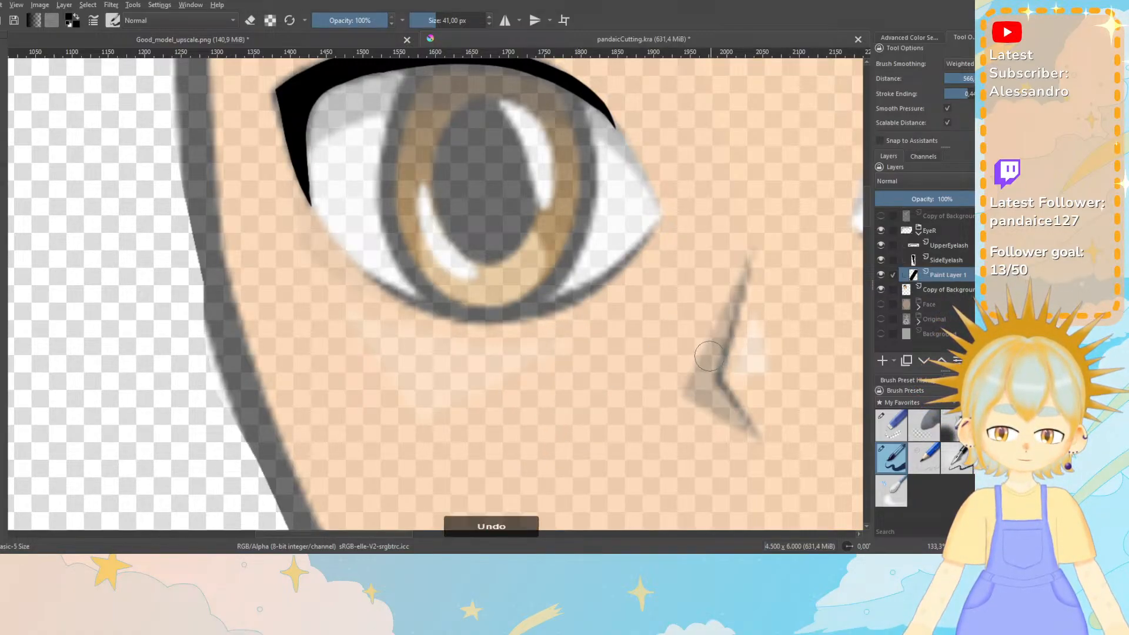
Open and close the Pen Tablet settings, and retest the pen pressure with strokes below the eye, undoing them.
click(434, 550)
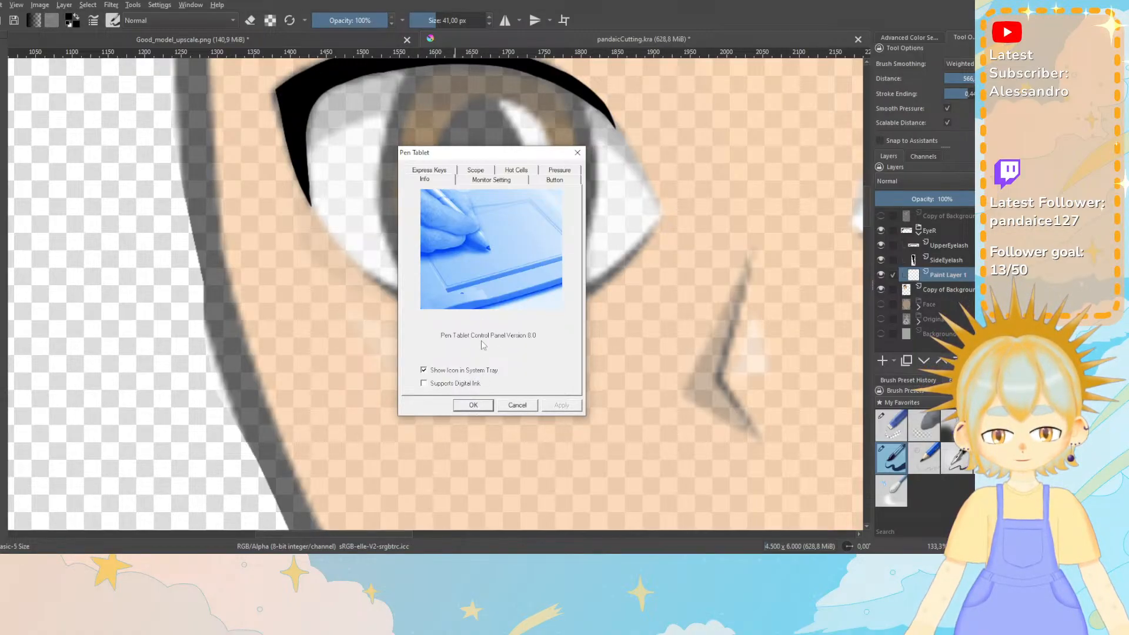
click(578, 152)
drag(531, 351, 569, 373)
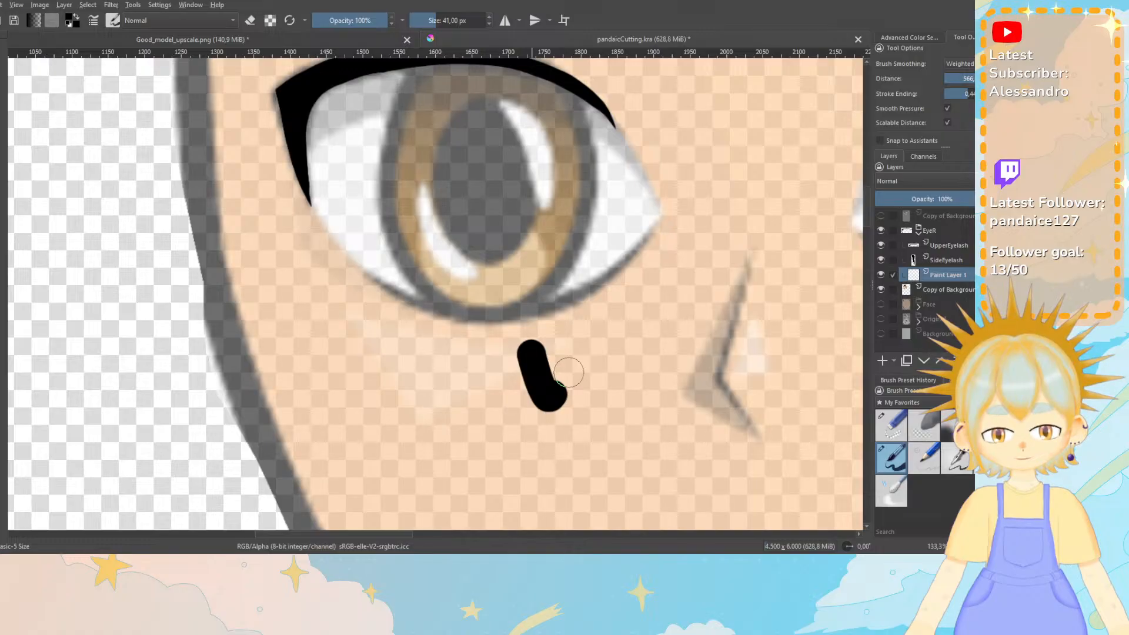
key(ctrl+z)
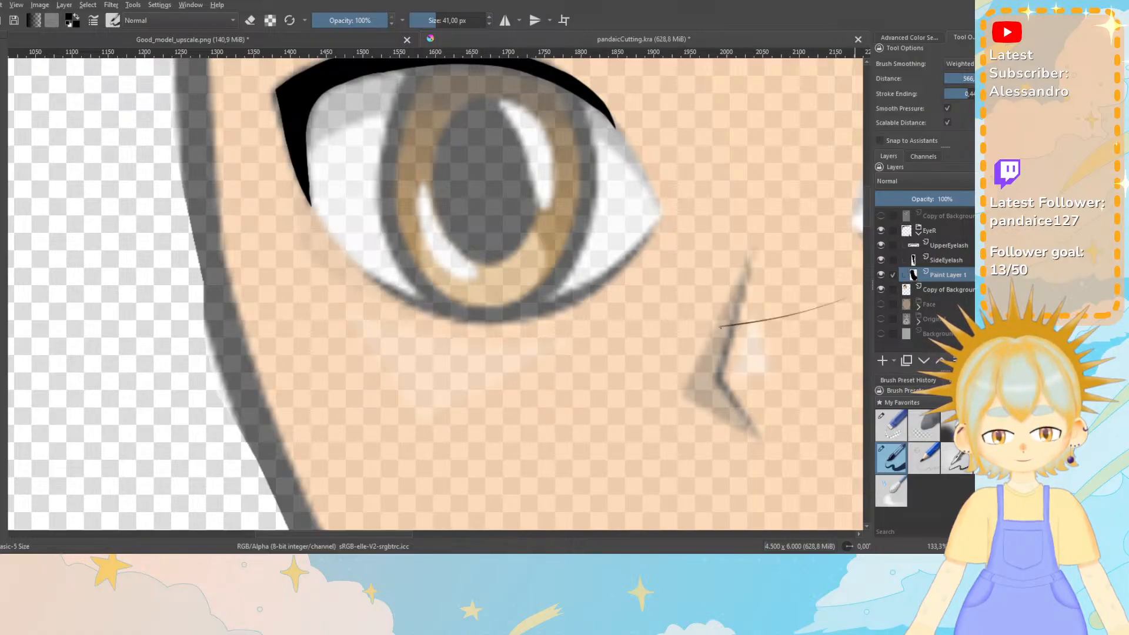
key(ctrl+z)
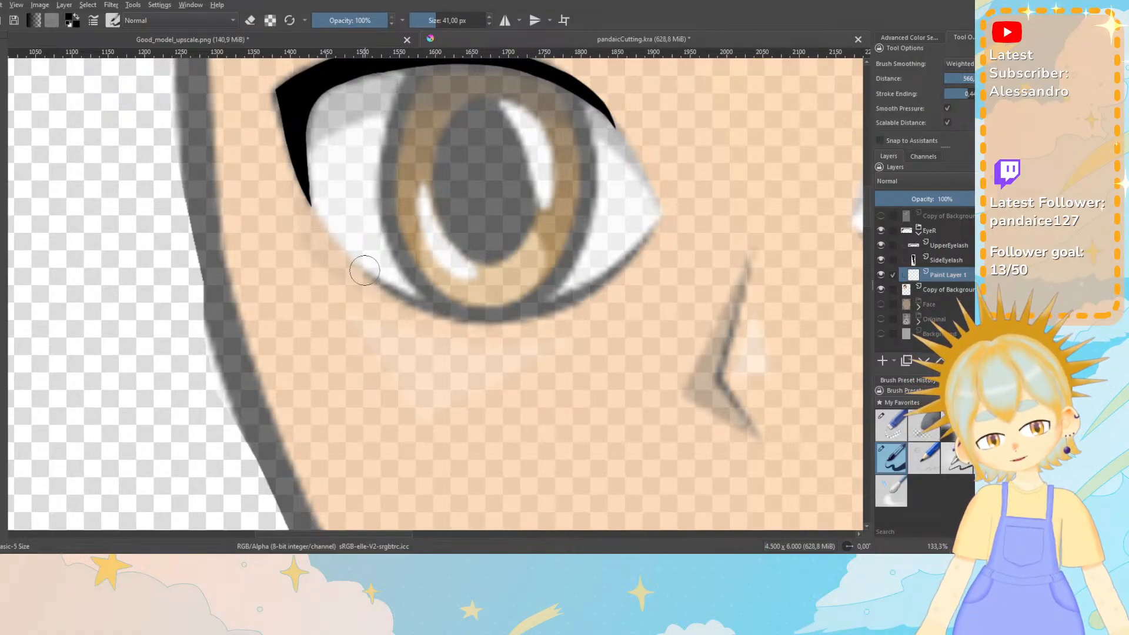
Try tracing the left-hand eye's lower lash line in black from the outer side to the inner corner, undoing each attempt.
drag(364, 270, 375, 279)
key(ctrl+z)
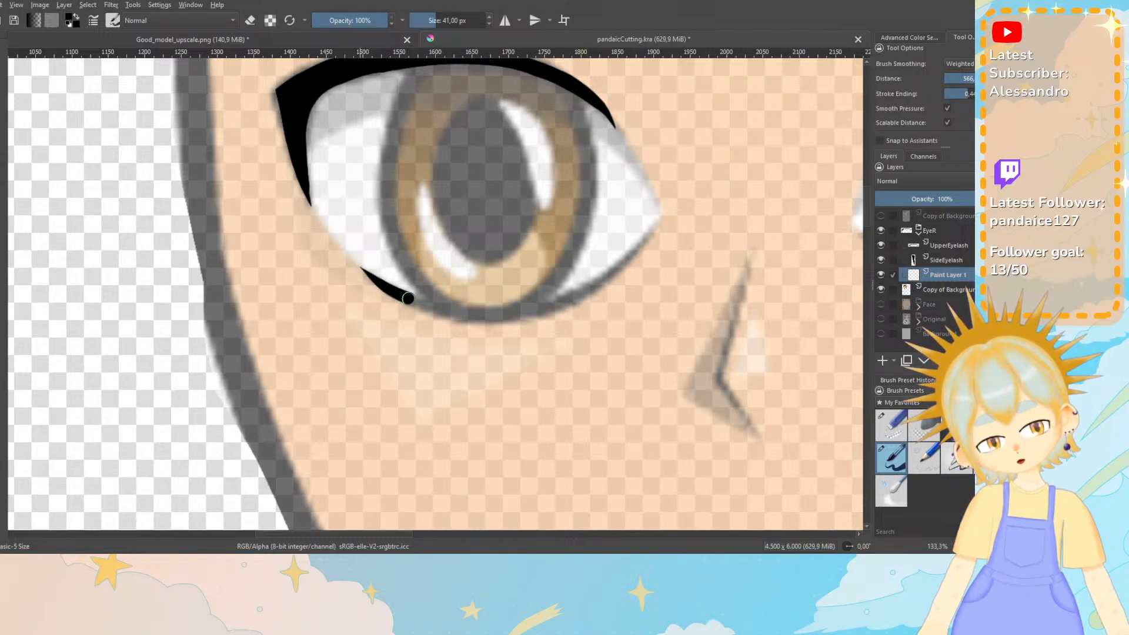
drag(512, 314, 619, 273)
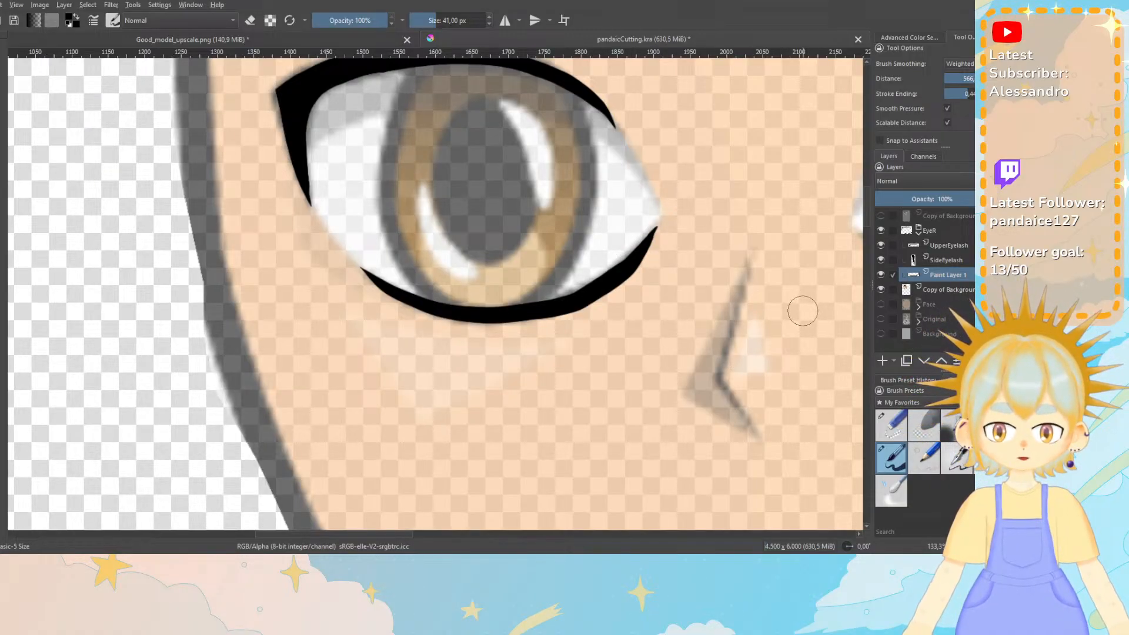
key(ctrl+z)
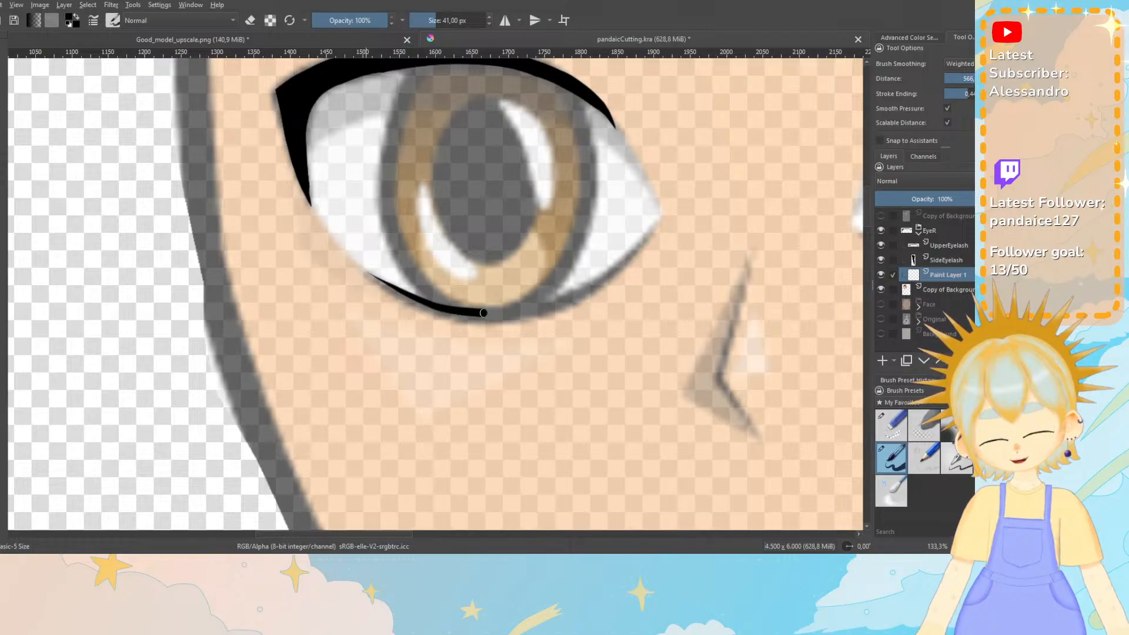
drag(483, 313, 578, 295)
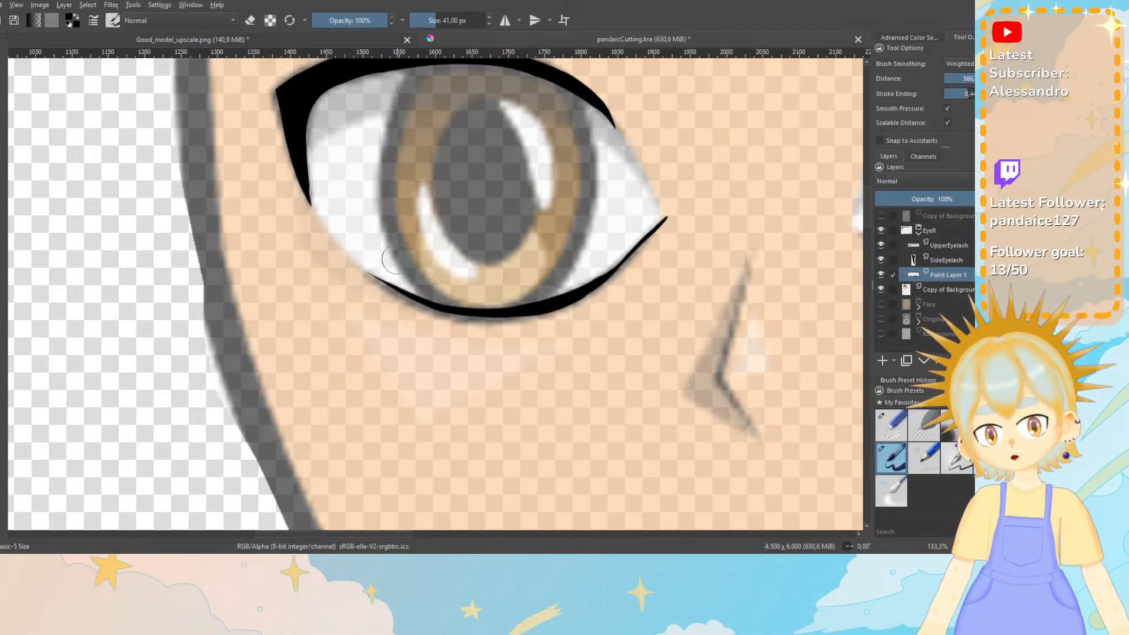
key(ctrl+z)
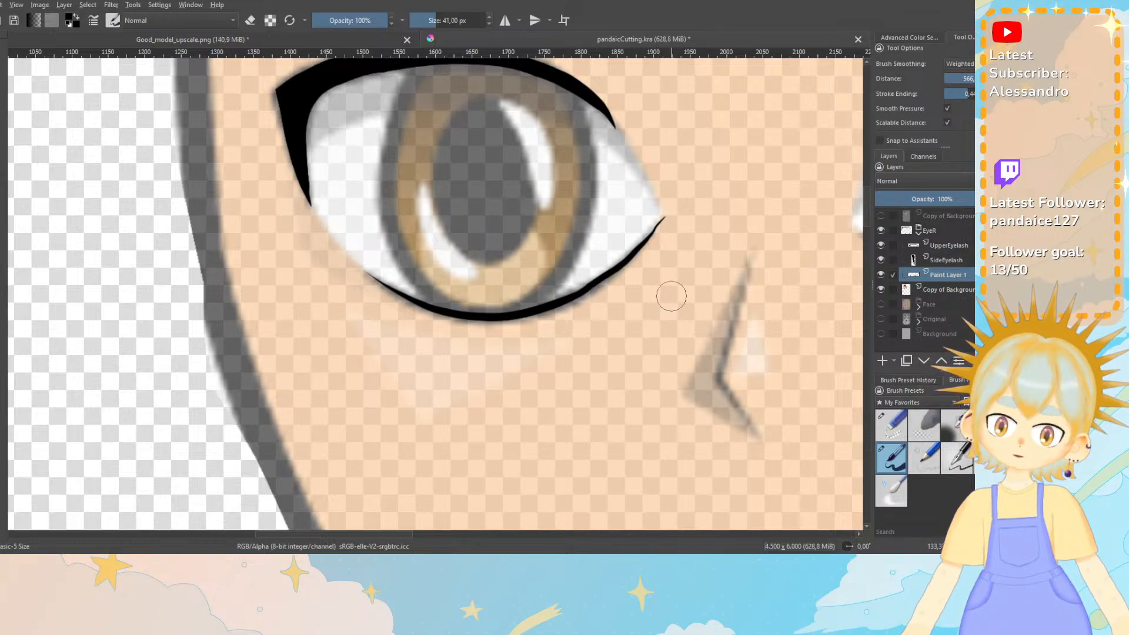
key(ctrl+z)
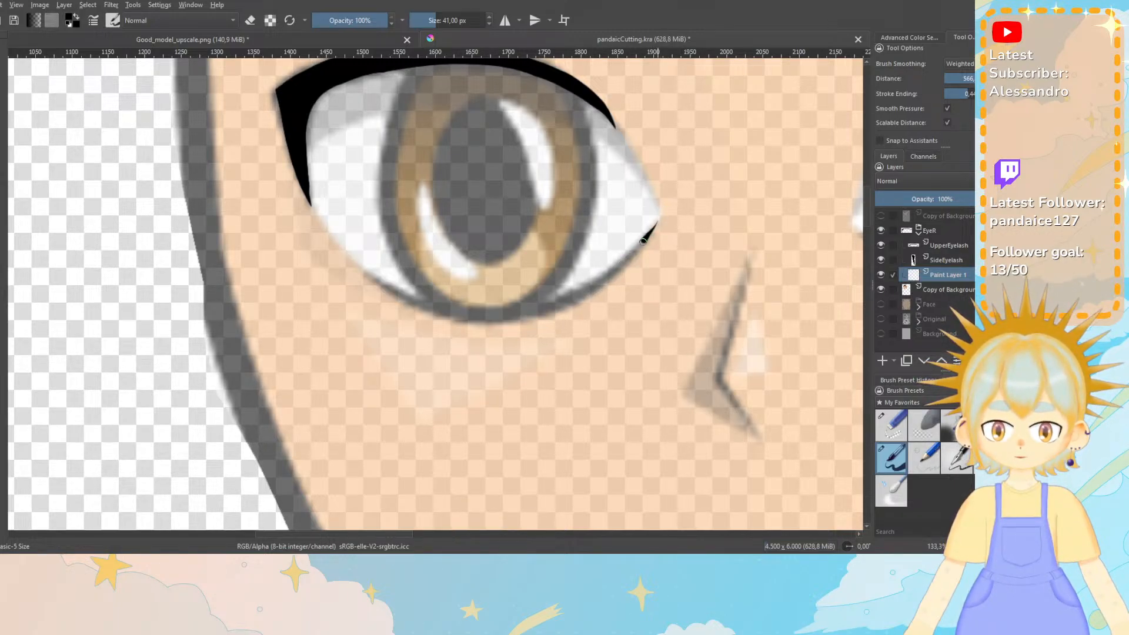
Try tracing the lower lash line in the opposite direction, from the inner corner outward, and undo it.
drag(600, 275, 596, 278)
key(ctrl+z)
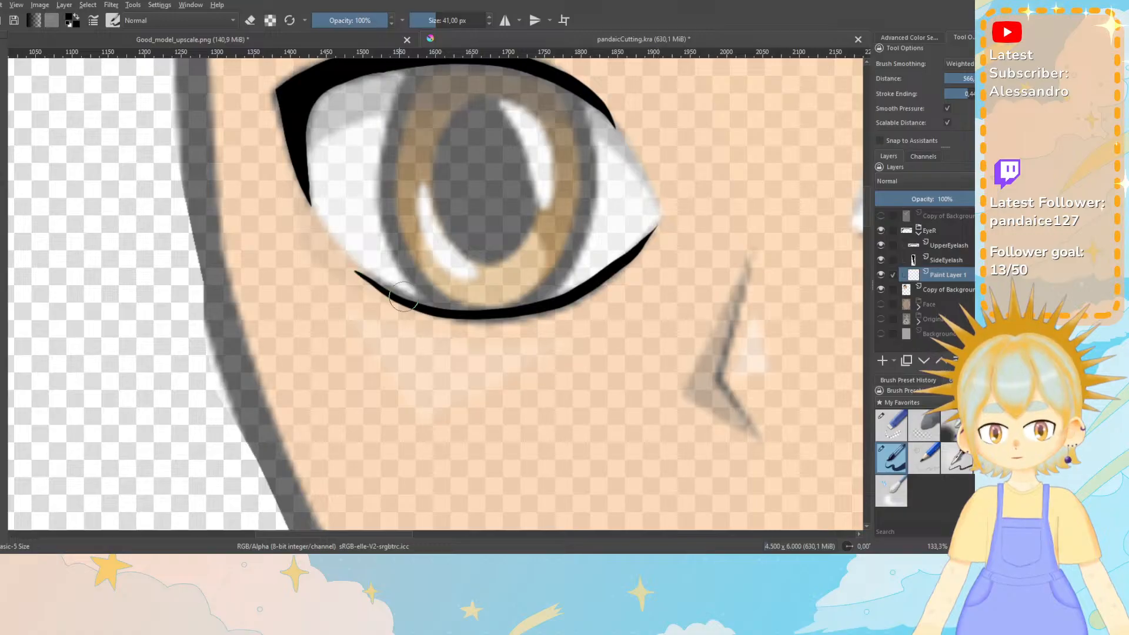
key(ctrl+z)
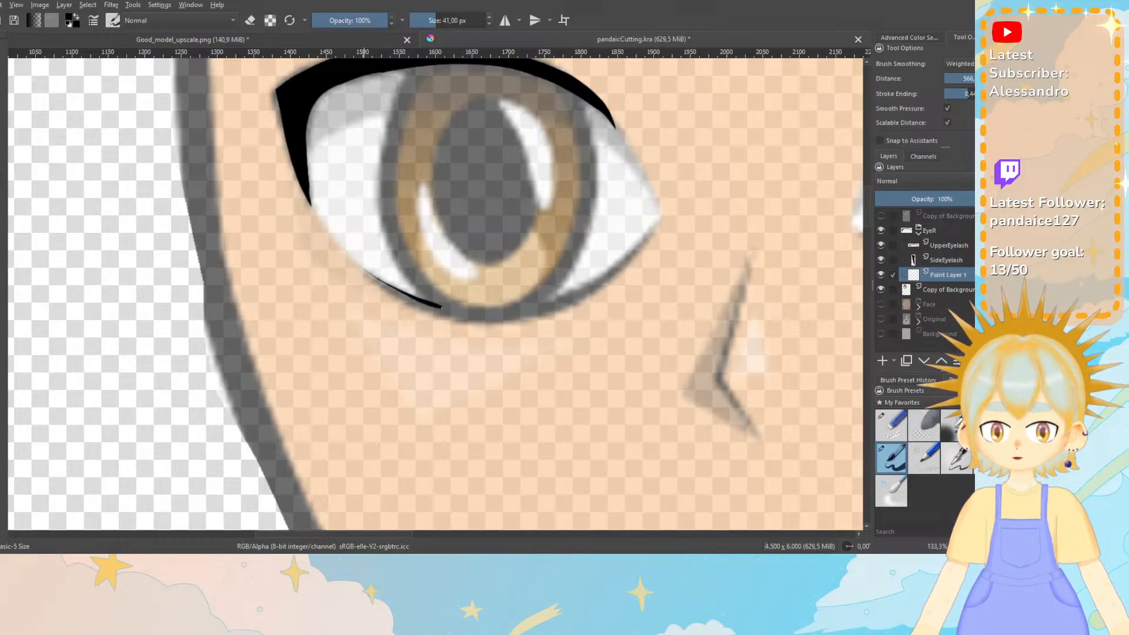
Try the lower lash line again with strokes starting at its outer end, undoing each attempt.
key(ctrl+z)
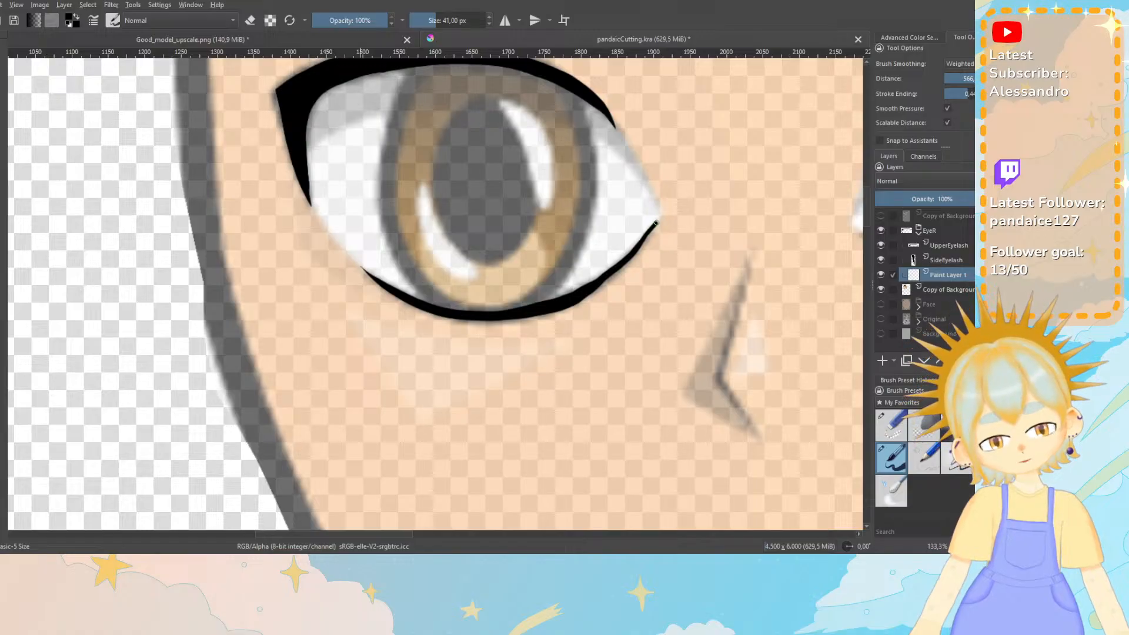
key(ctrl+z)
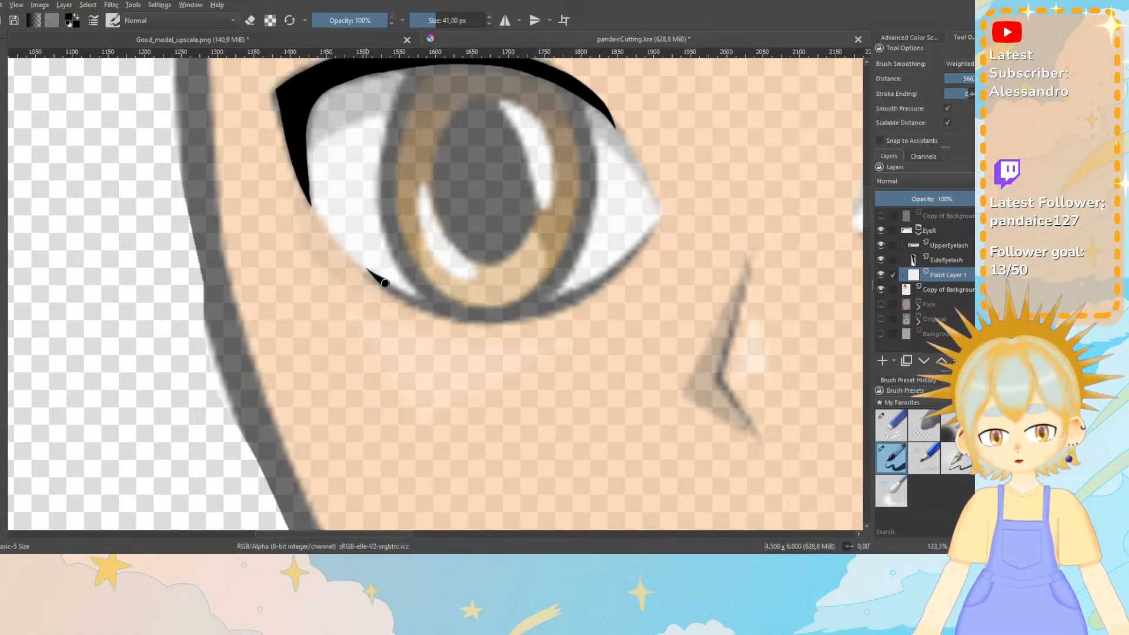
key(ctrl+z)
mouse_move(385, 283)
mouse_down()
mouse_move(460, 309)
mouse_move(553, 301)
mouse_up()
key(ctrl+z)
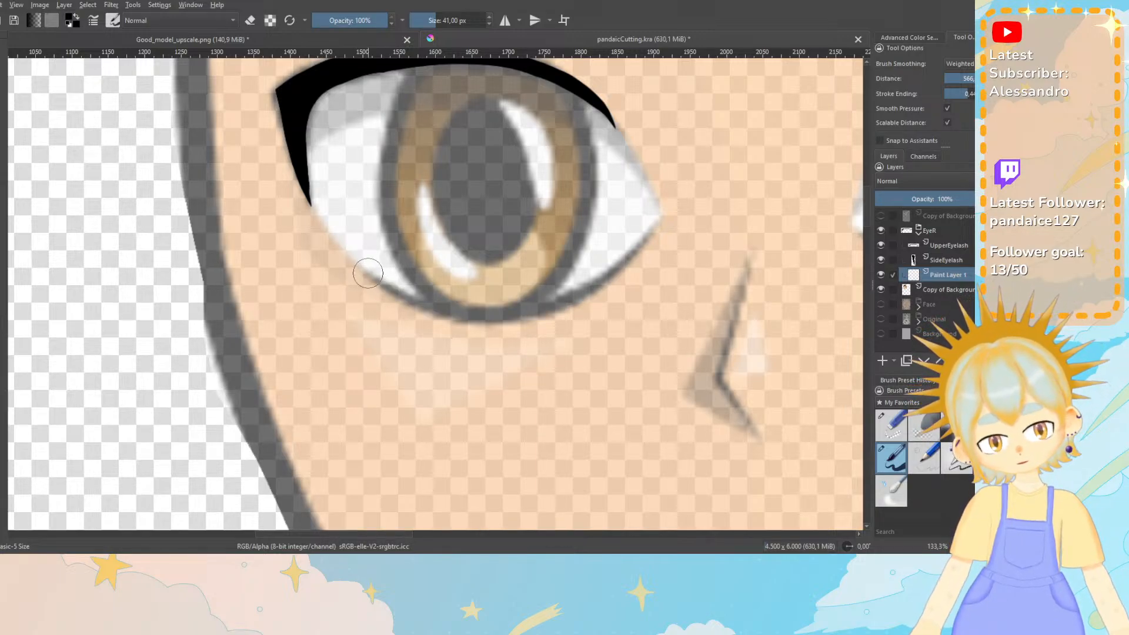
key(ctrl+z)
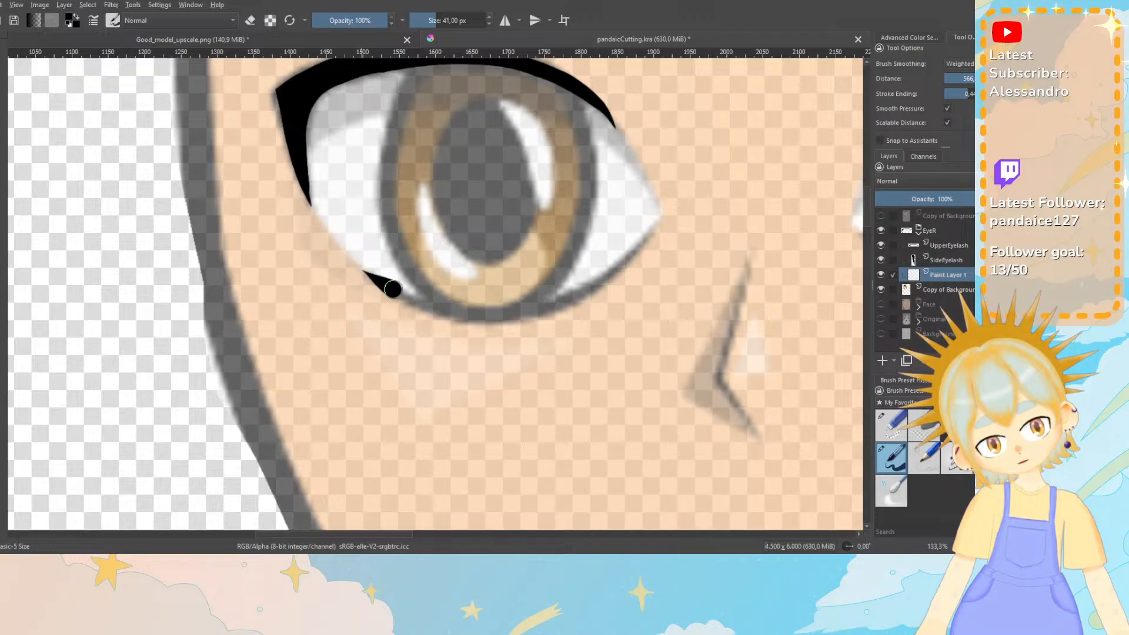
drag(393, 289, 432, 308)
key(ctrl+z)
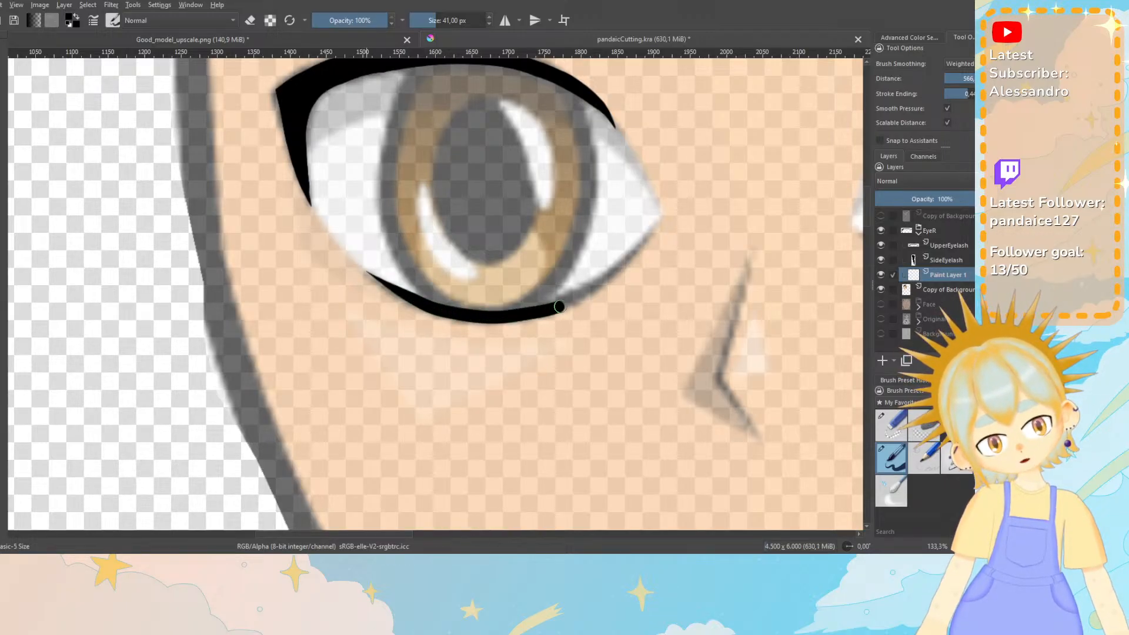
key(ctrl+z)
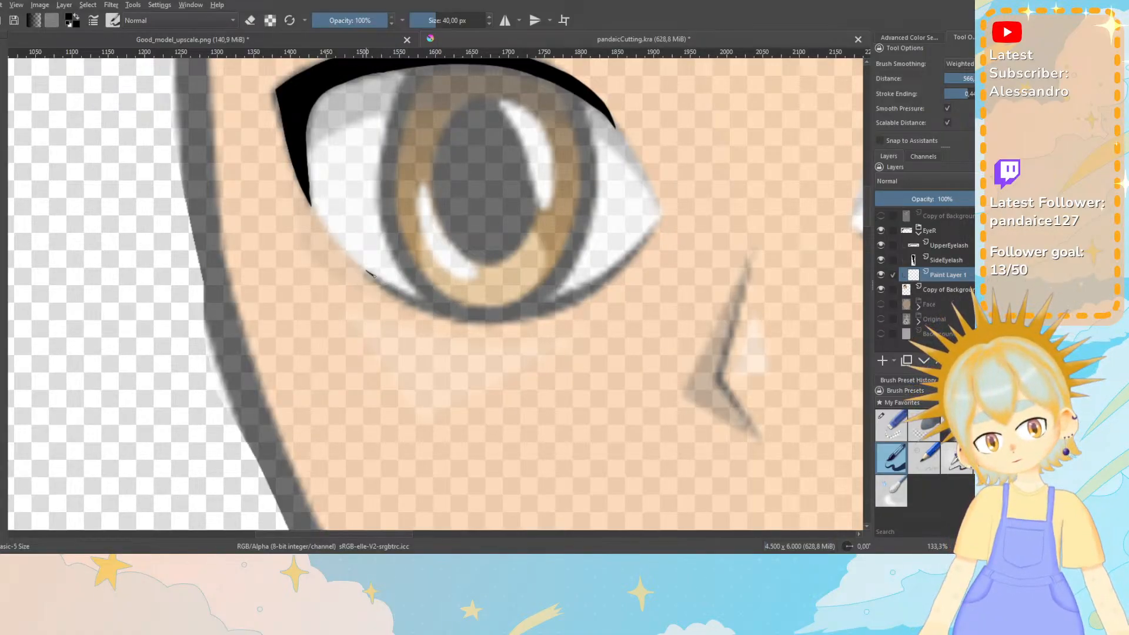
Trace the lower lash line in black from its outer end to the inner corner with the brush at 40 px.
drag(365, 270, 434, 310)
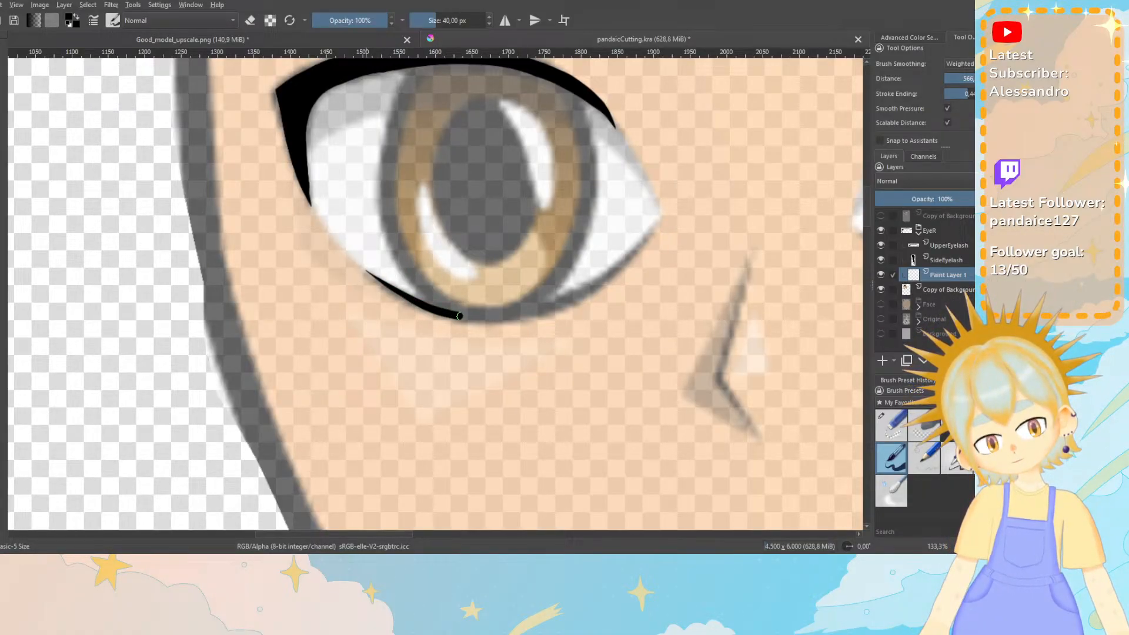
mouse_move(531, 313)
mouse_down()
mouse_move(602, 285)
mouse_move(663, 223)
mouse_up()
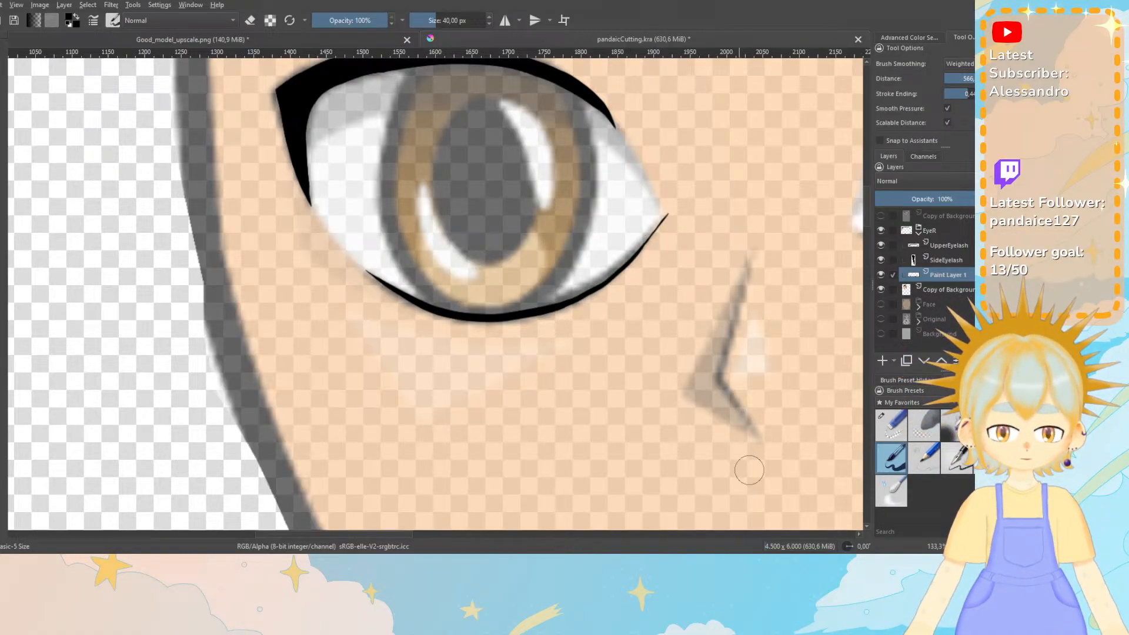
Erase the overshooting inner tip of the lower lash line, and add a group named IrisR beneath the lash layers inside EyeR.
click(897, 423)
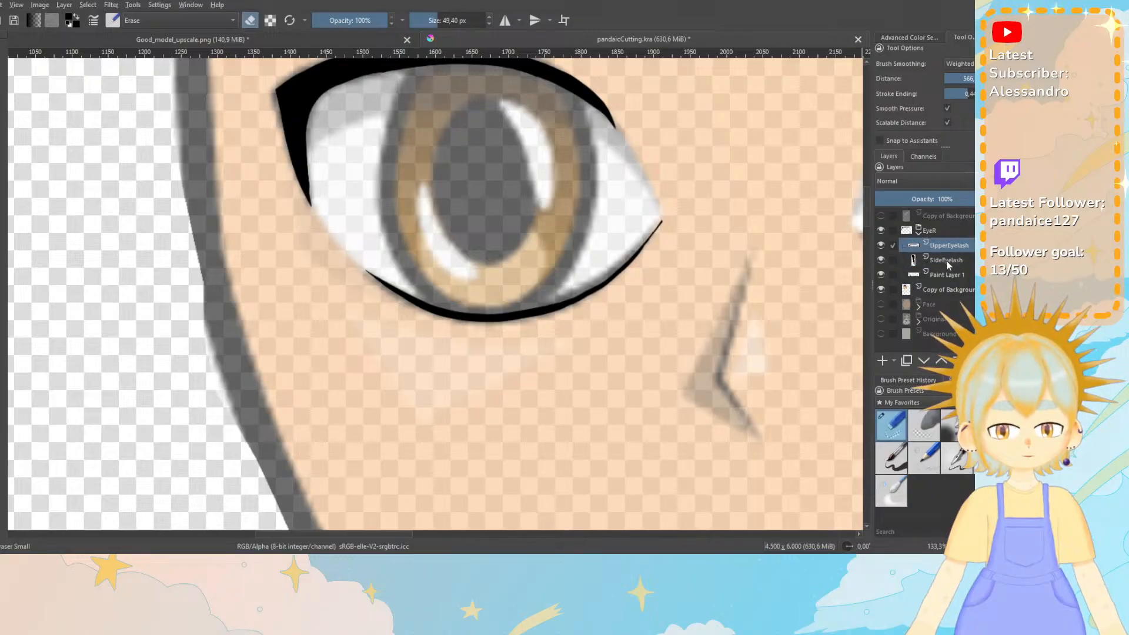
click(894, 362)
click(907, 387)
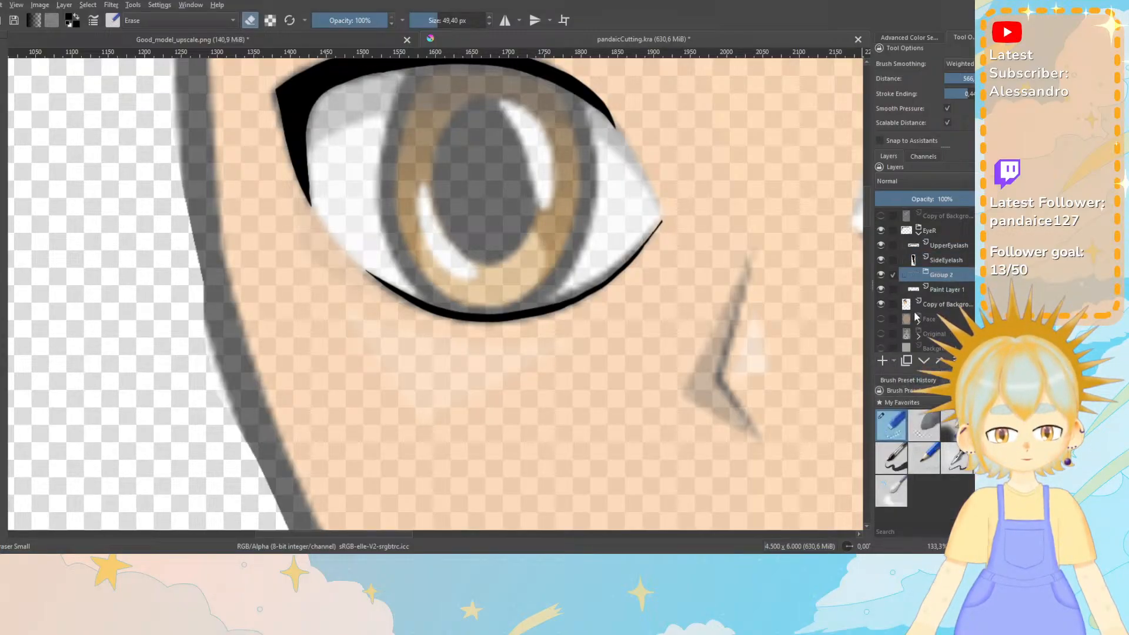
double_click(941, 275)
text(IrisR)
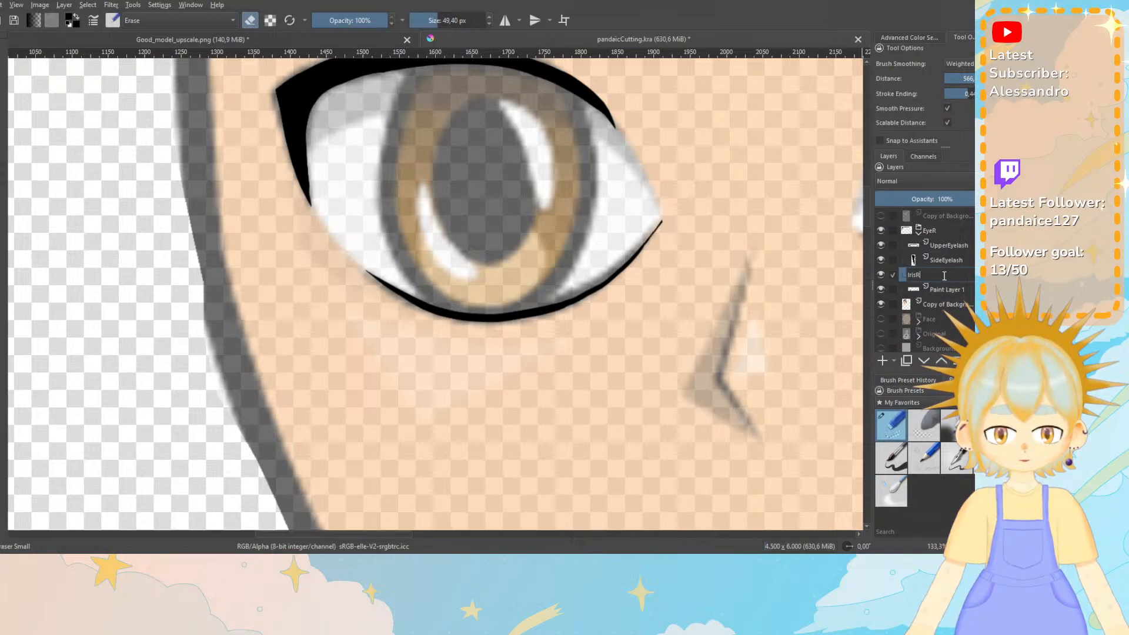
key(Return)
drag(945, 276, 940, 292)
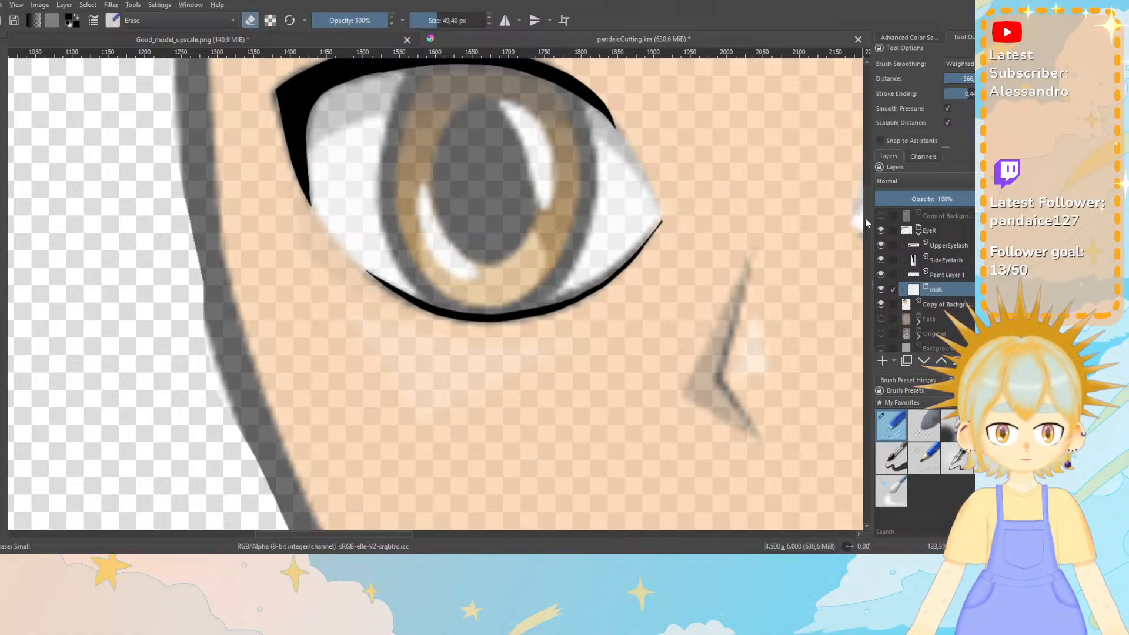
Set the Basic-1 brush to about 22 px and activate the Ellipse tool for the iris outline.
scroll(866, 215, up, 3)
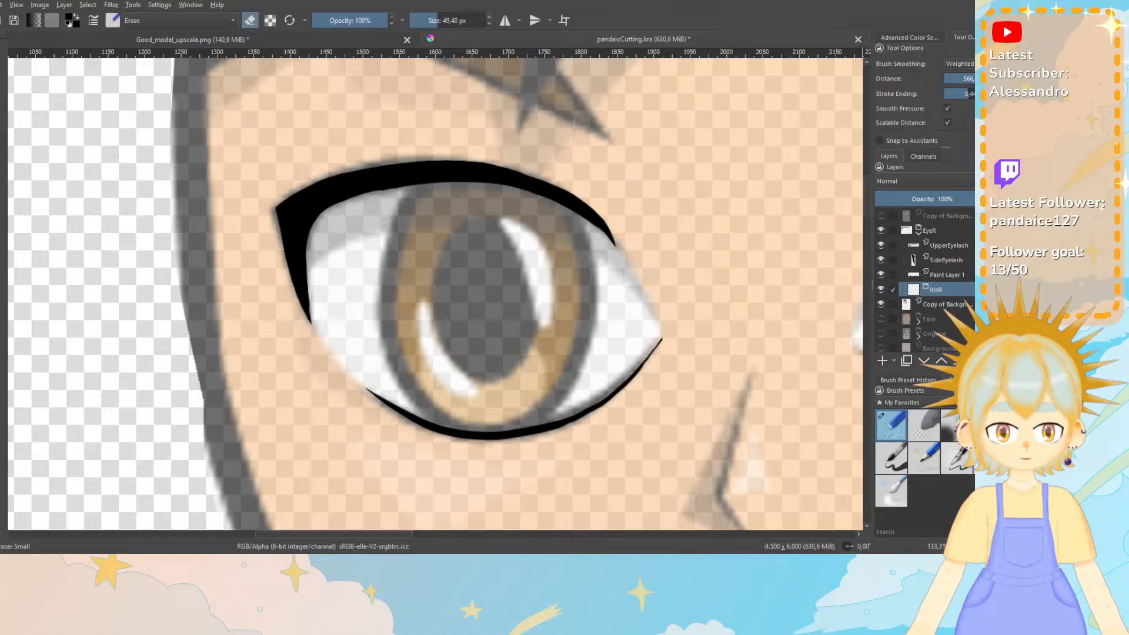
click(989, 424)
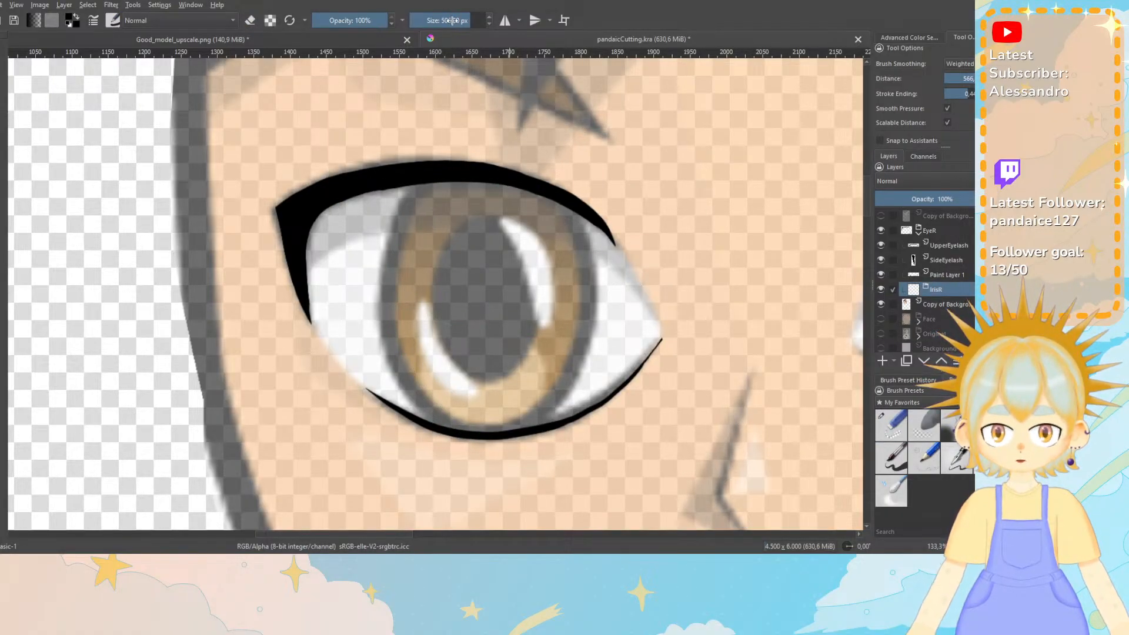
drag(451, 21, 425, 26)
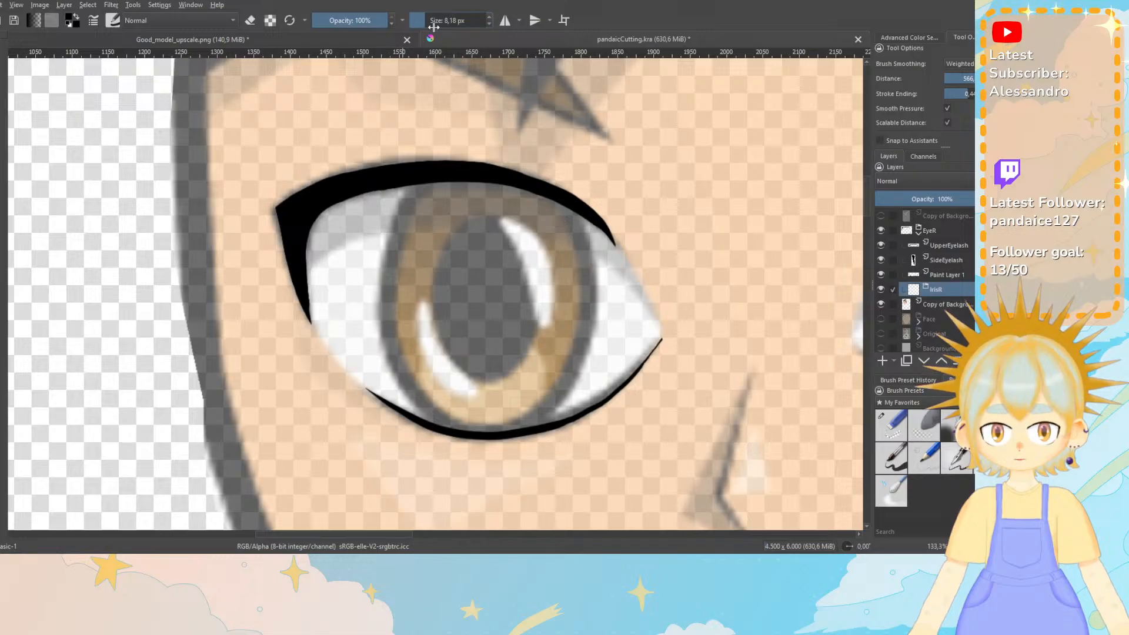
drag(429, 21, 435, 22)
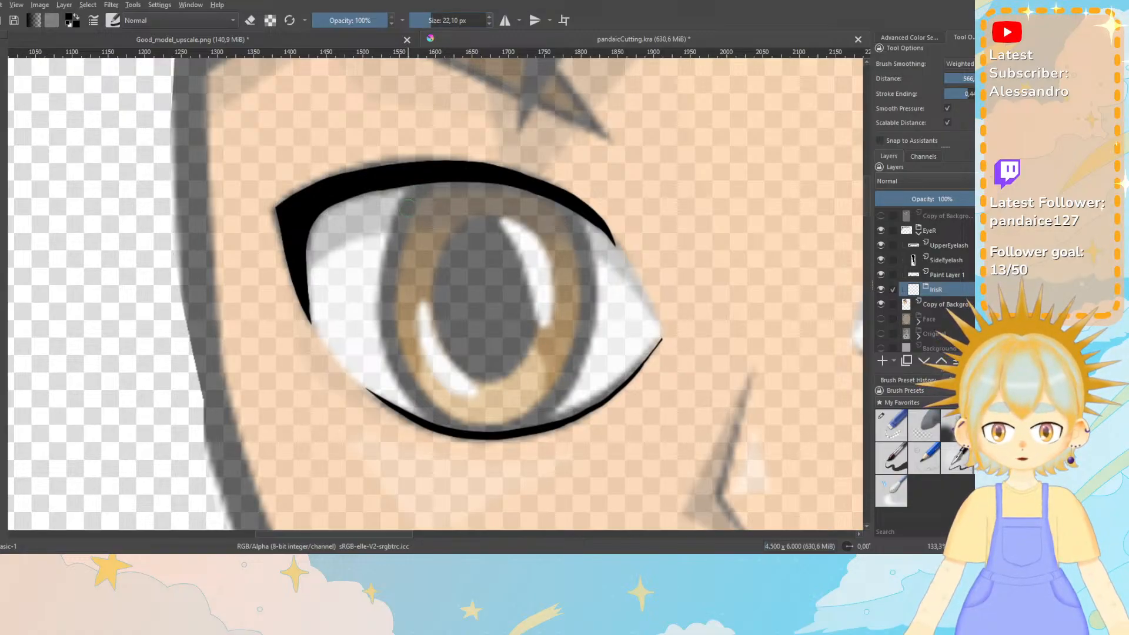
click(1, 88)
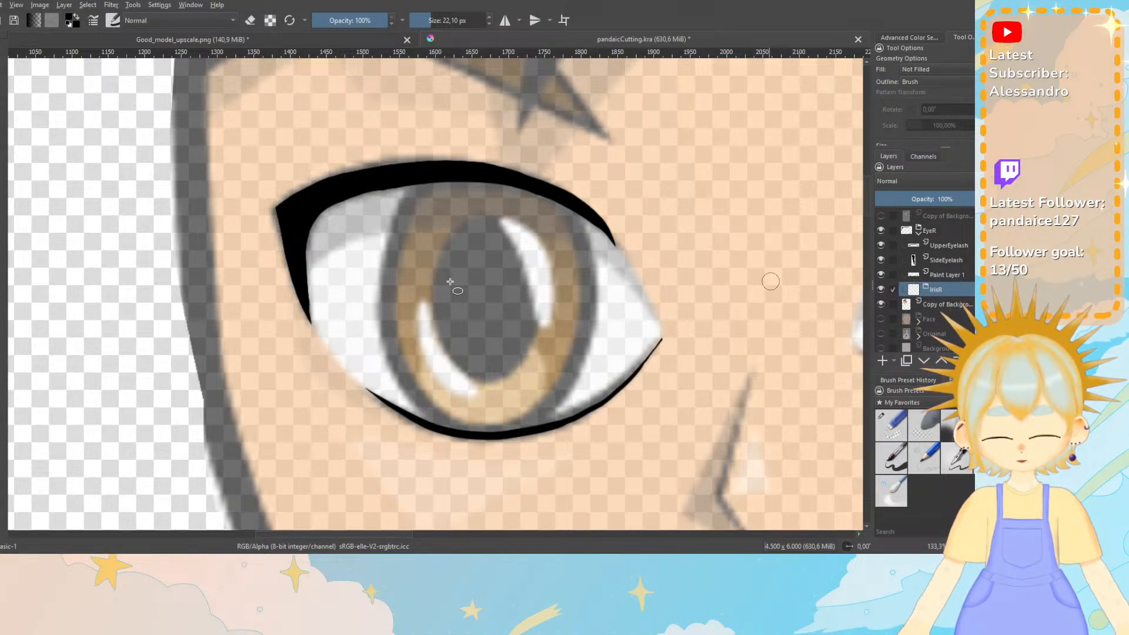
Add a paint layer inside the IrisR group and draw an unfilled black ellipse around the left-hand eye's iris.
scroll(450, 283, down, 3)
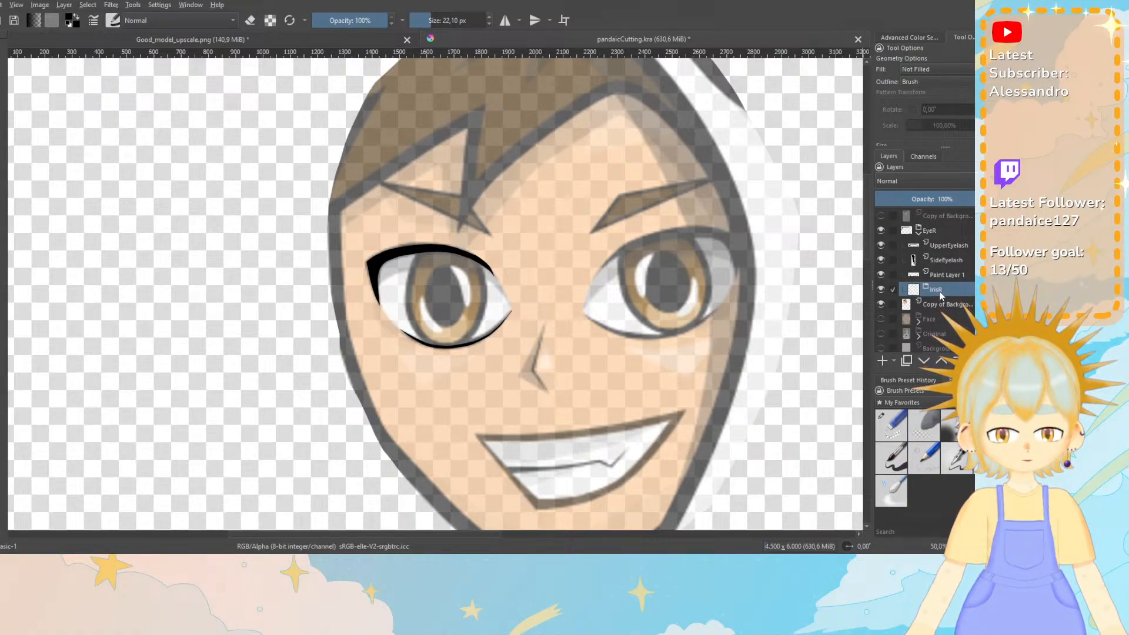
key(Insert)
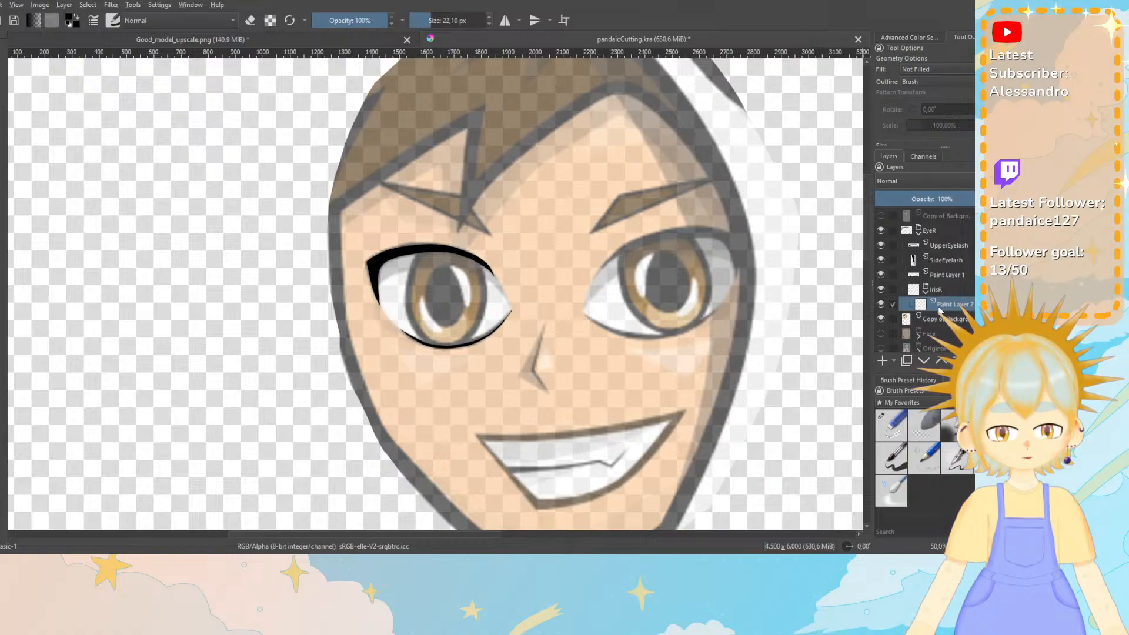
drag(943, 297, 942, 305)
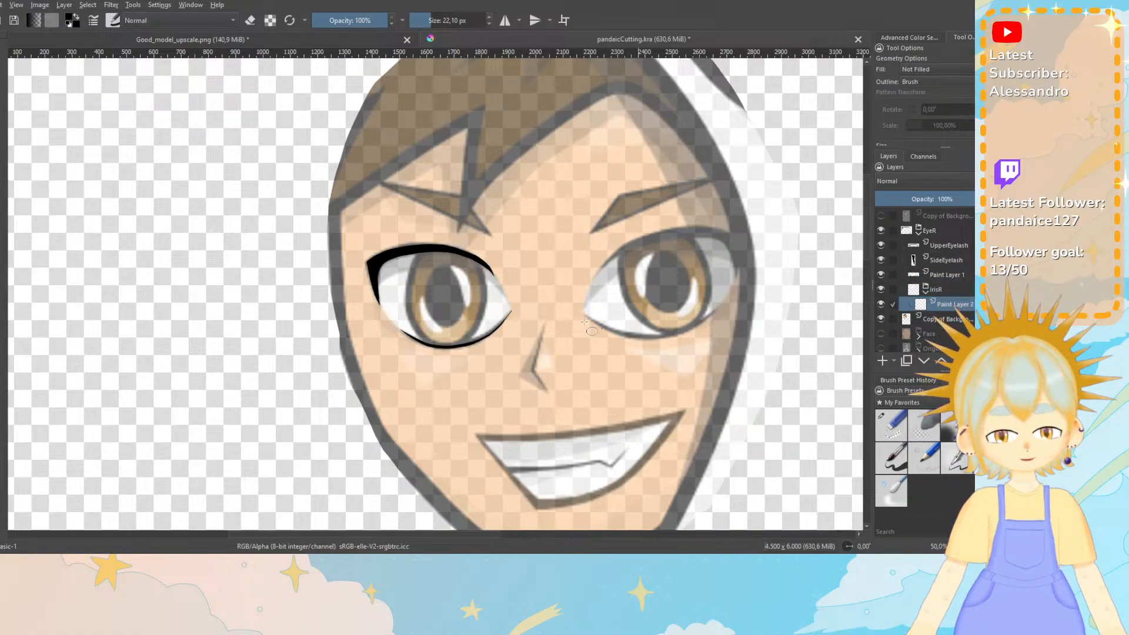
drag(413, 238, 489, 345)
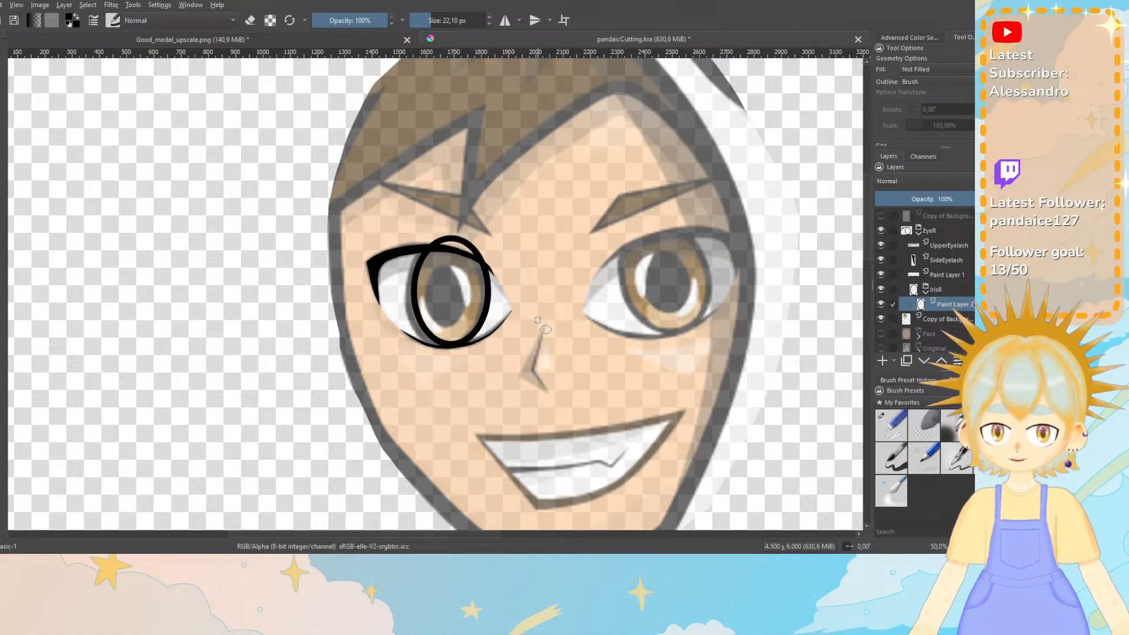
Shift the black ellipse slightly left and down to fit the iris, and return to the freehand brush.
key(ctrl+t)
drag(463, 298, 457, 299)
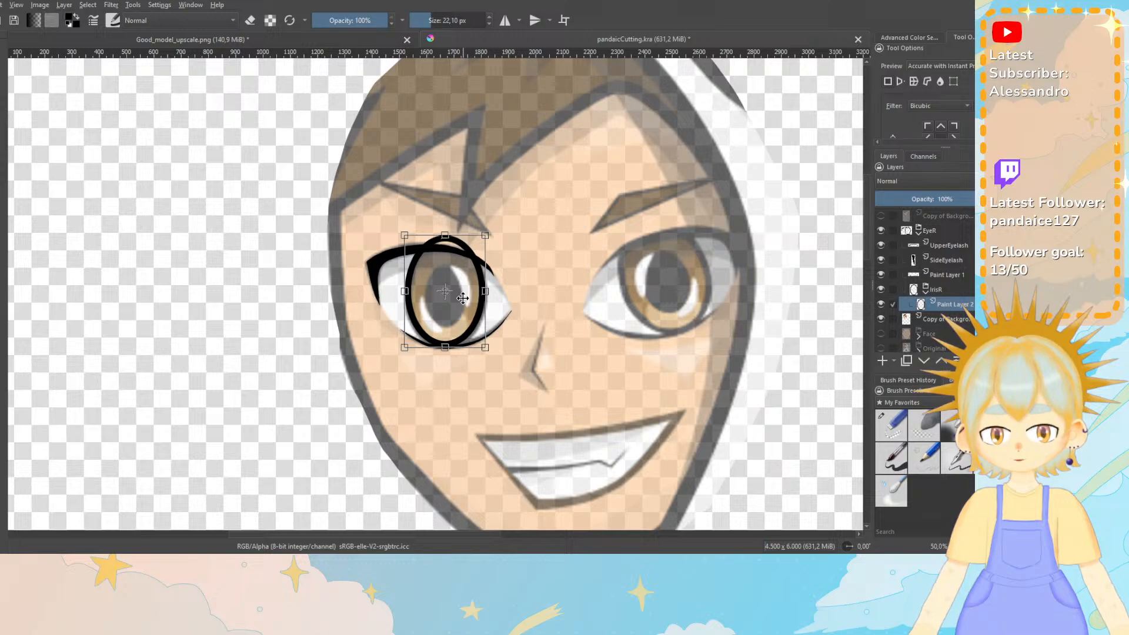
key(Return)
drag(465, 298, 462, 300)
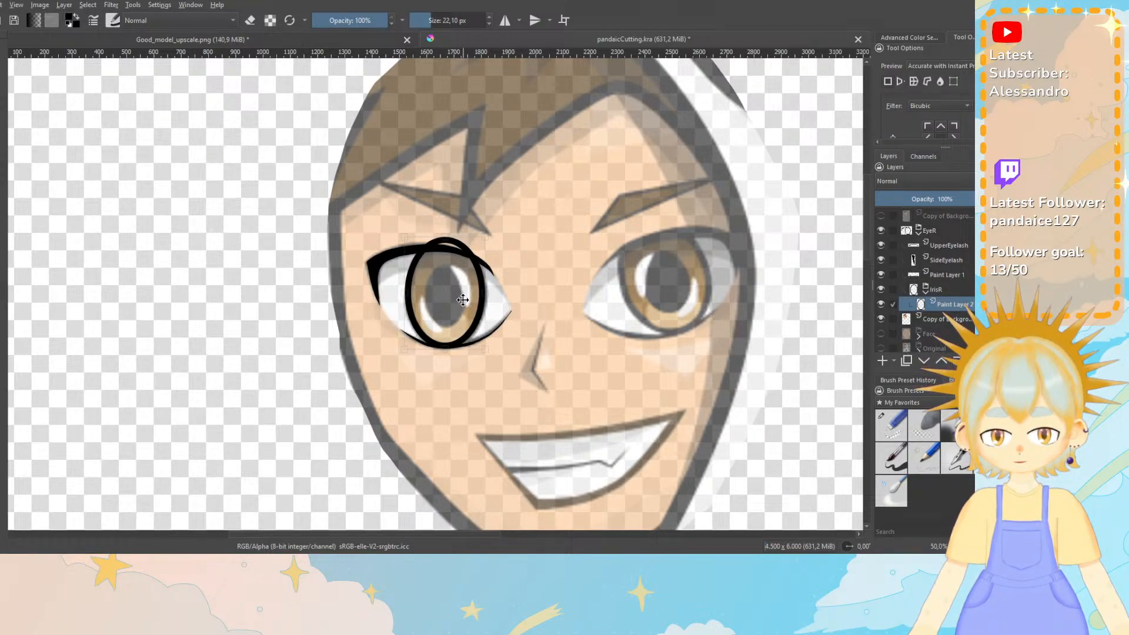
key(ctrl+t)
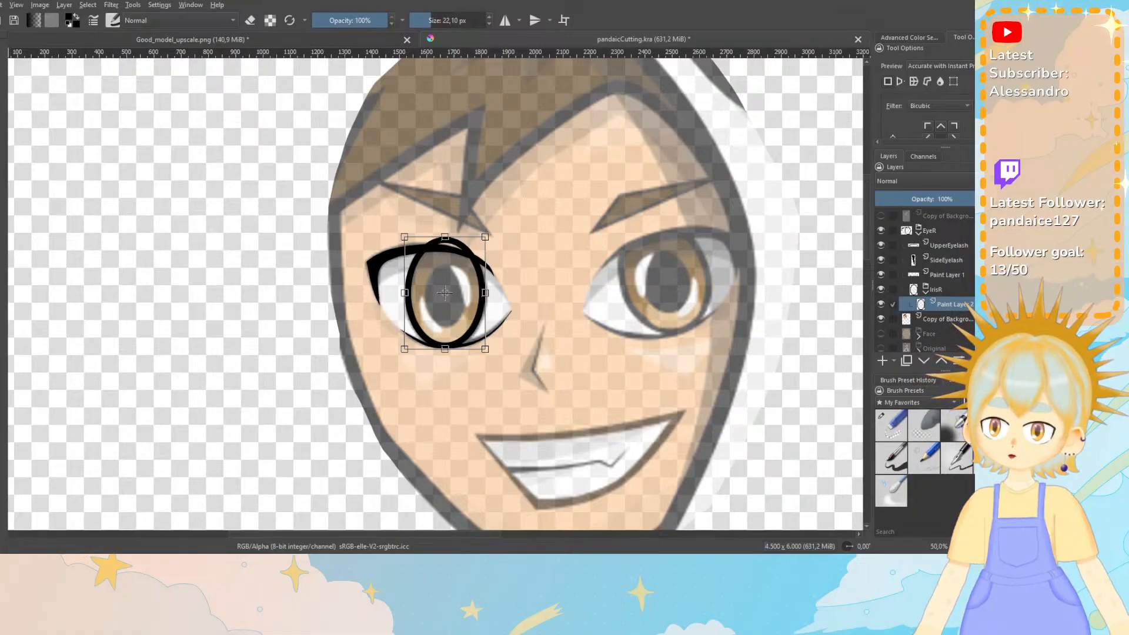
key(b)
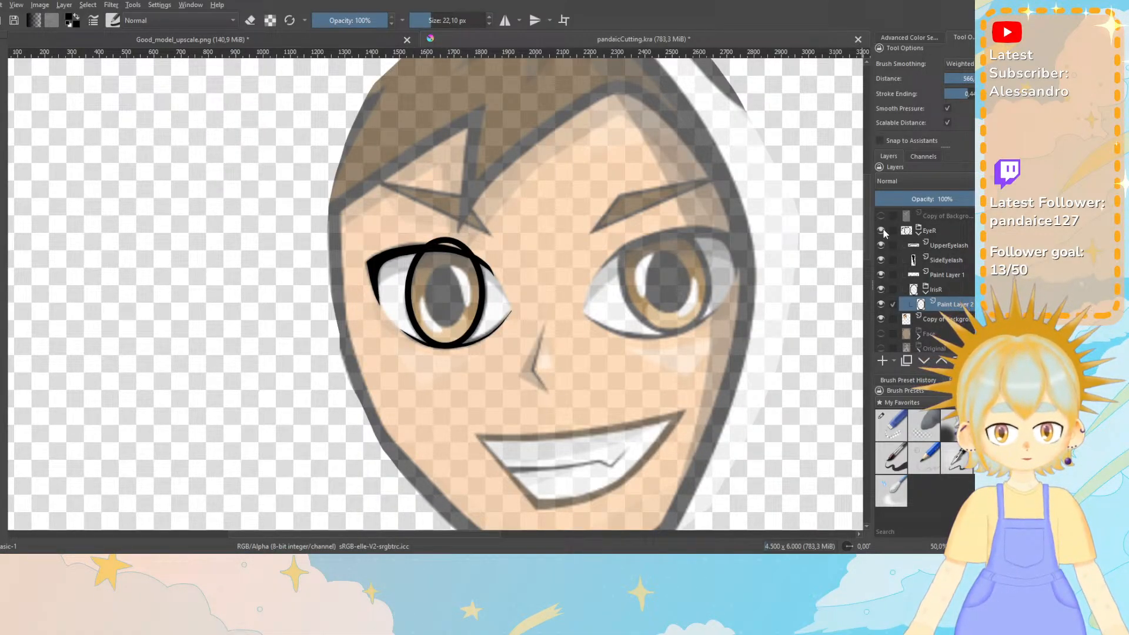
Move the IrisR group out of EyeR to sit directly below it, hide EyeR, and select the iris outline layer.
click(881, 230)
click(881, 230)
click(932, 247)
shift+click(934, 273)
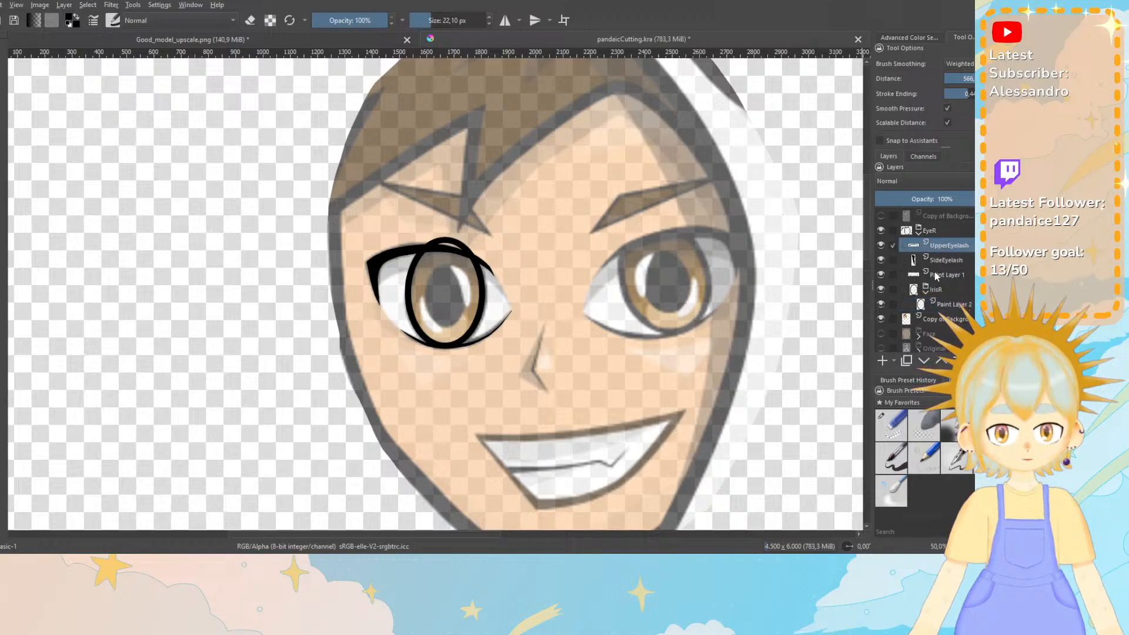
drag(937, 290, 939, 314)
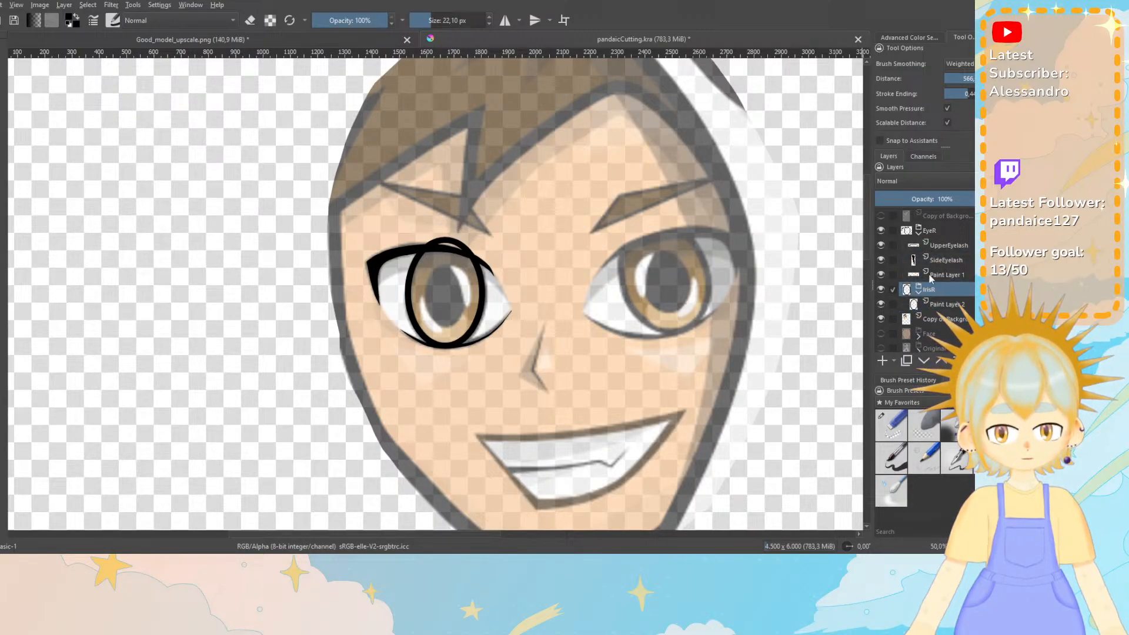
click(881, 231)
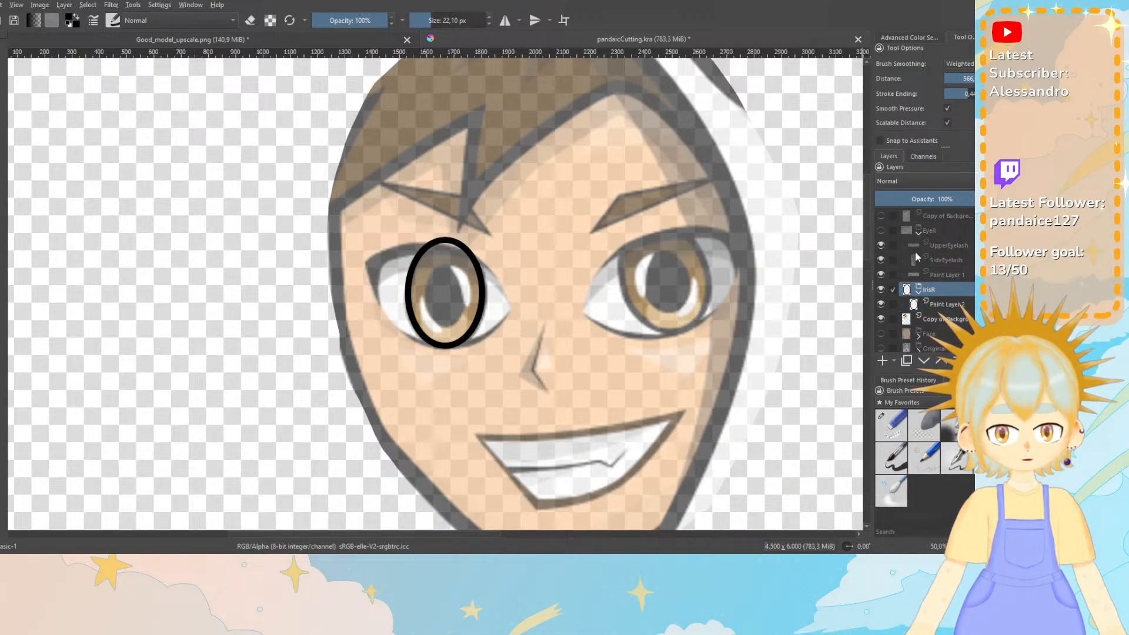
click(939, 306)
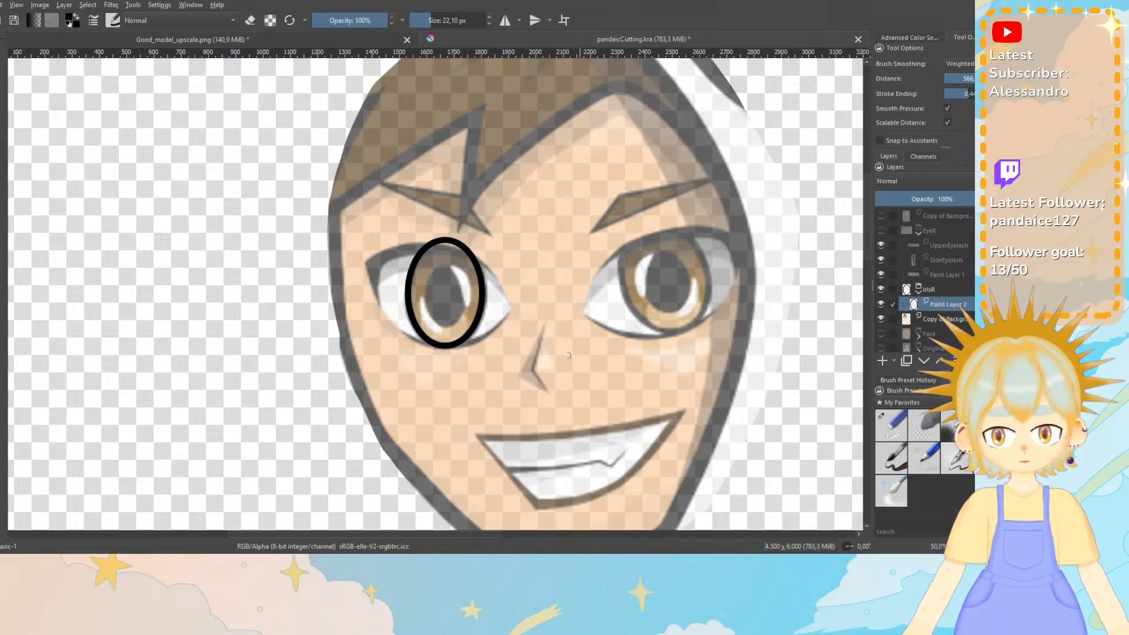
Raise the Copy of Background layer's opacity to 100% and sample the brown of the left-hand iris as the painting colour.
click(944, 334)
click(941, 320)
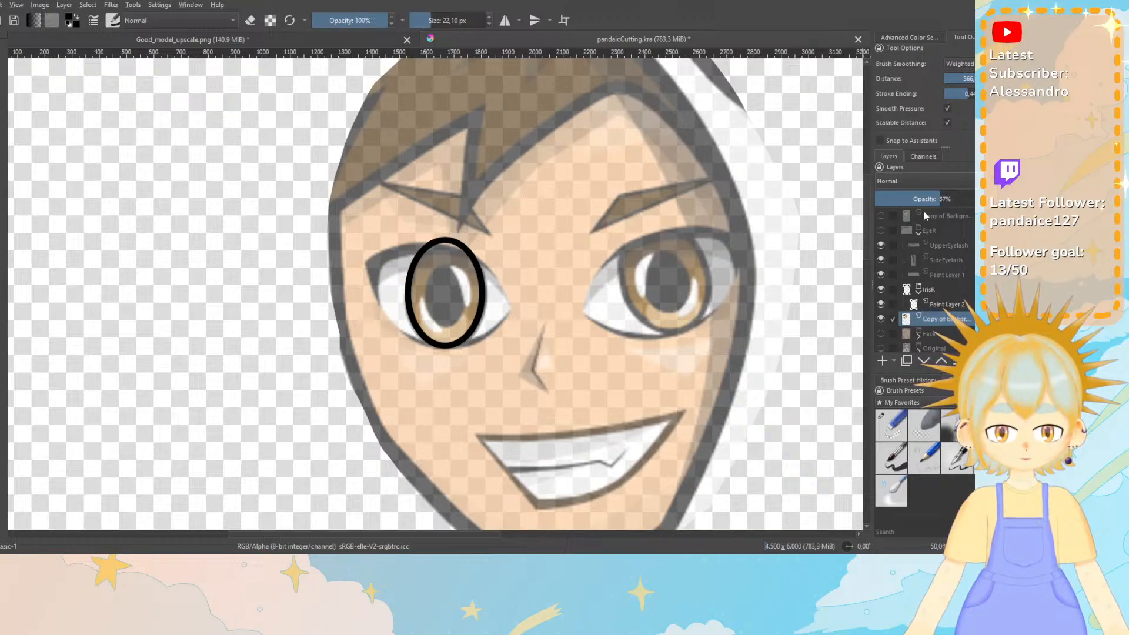
drag(950, 199, 992, 200)
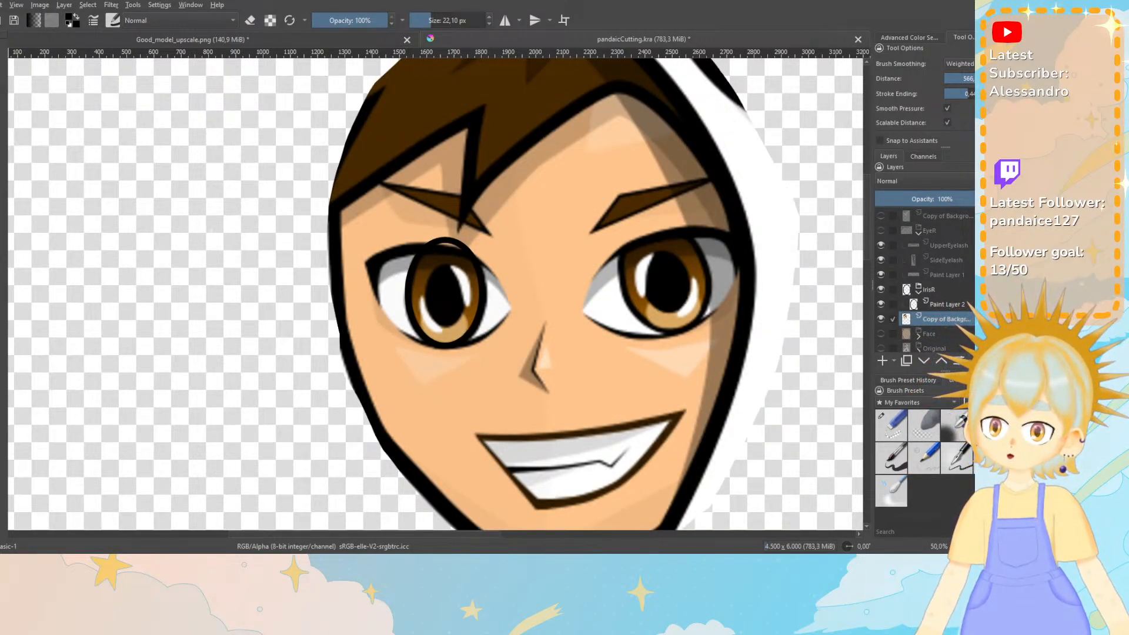
key(p)
drag(432, 276, 423, 286)
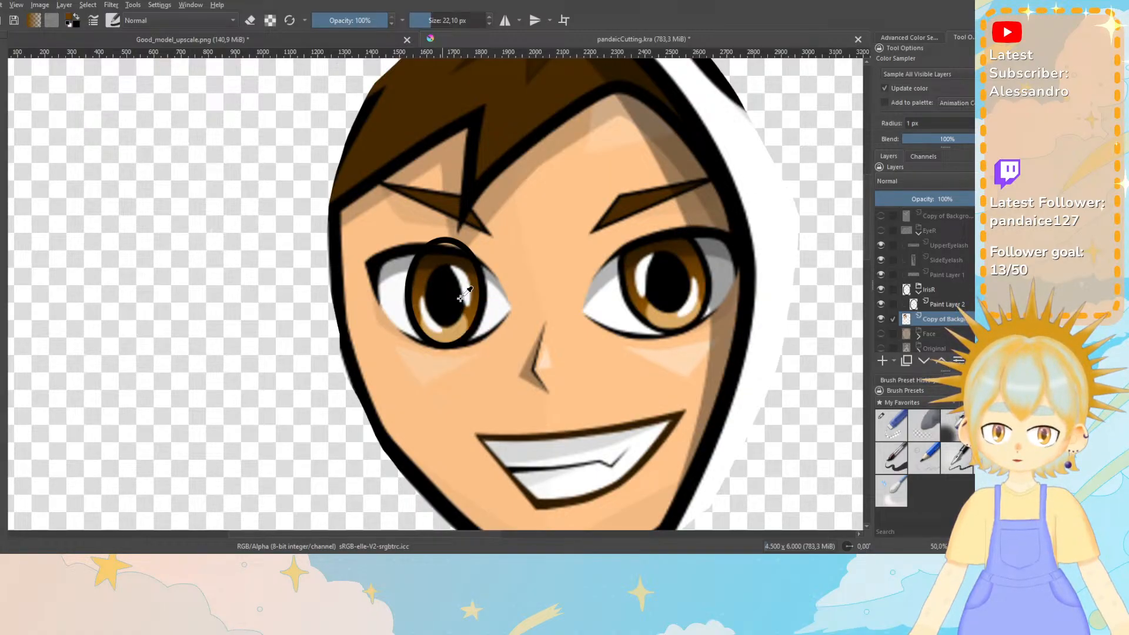
key(b)
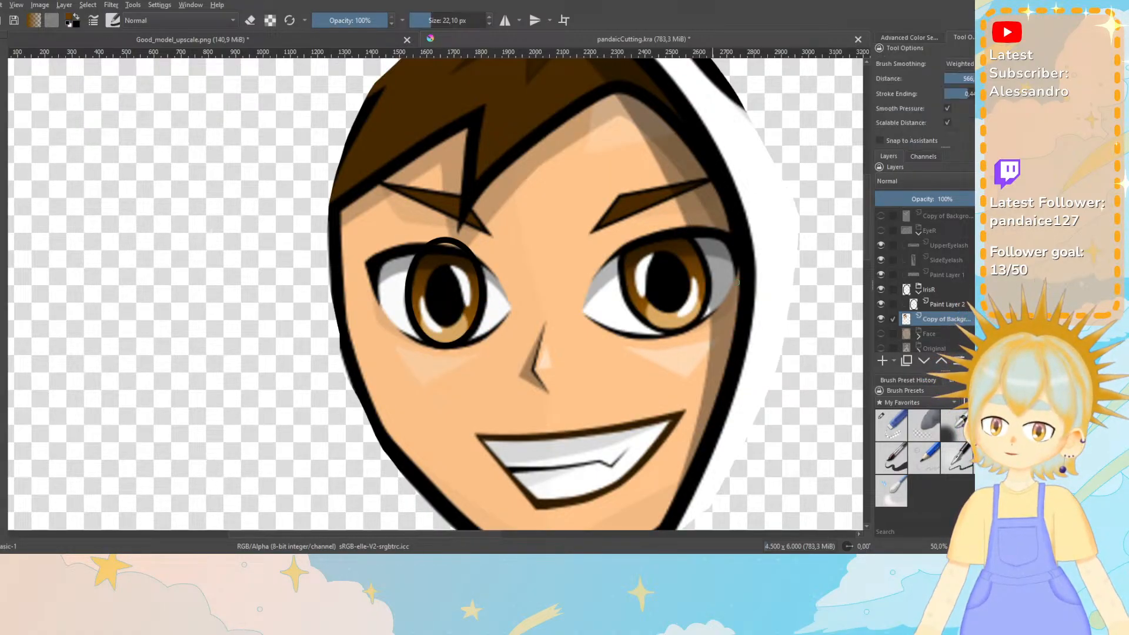
Check the iris outline without the reference, and set the Copy of Background layer's opacity to 48%.
click(882, 317)
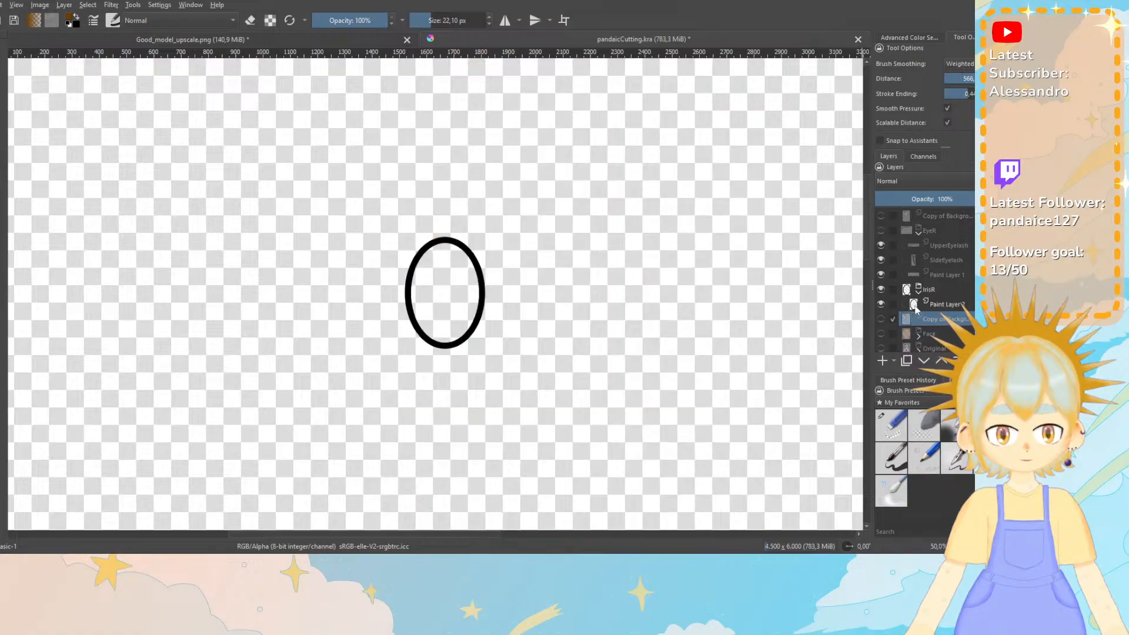
click(880, 318)
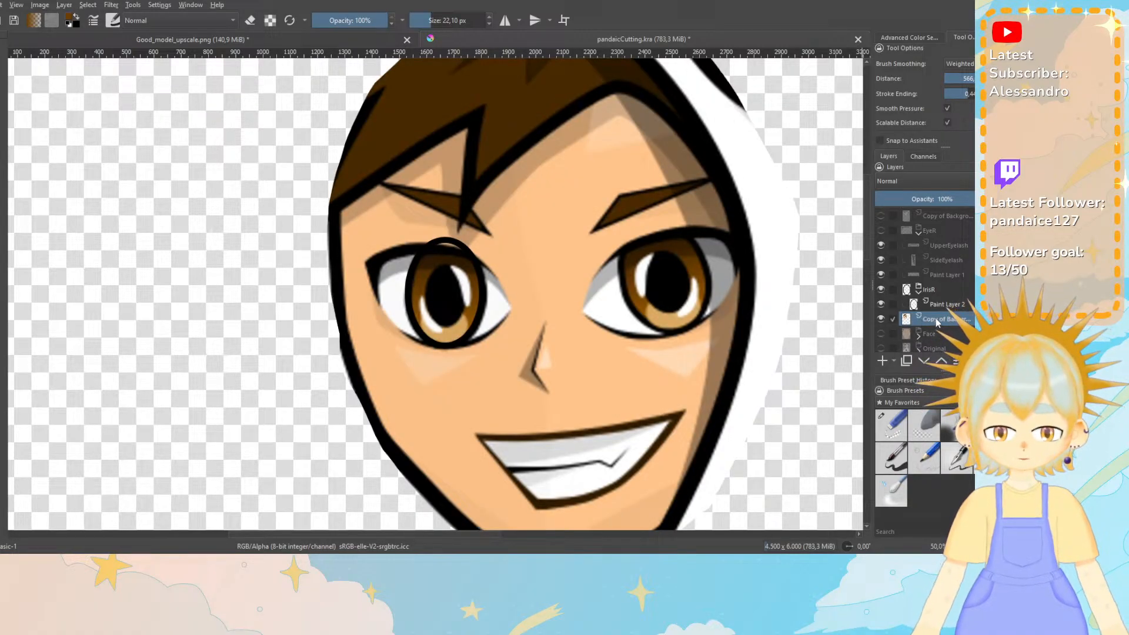
drag(932, 198, 919, 199)
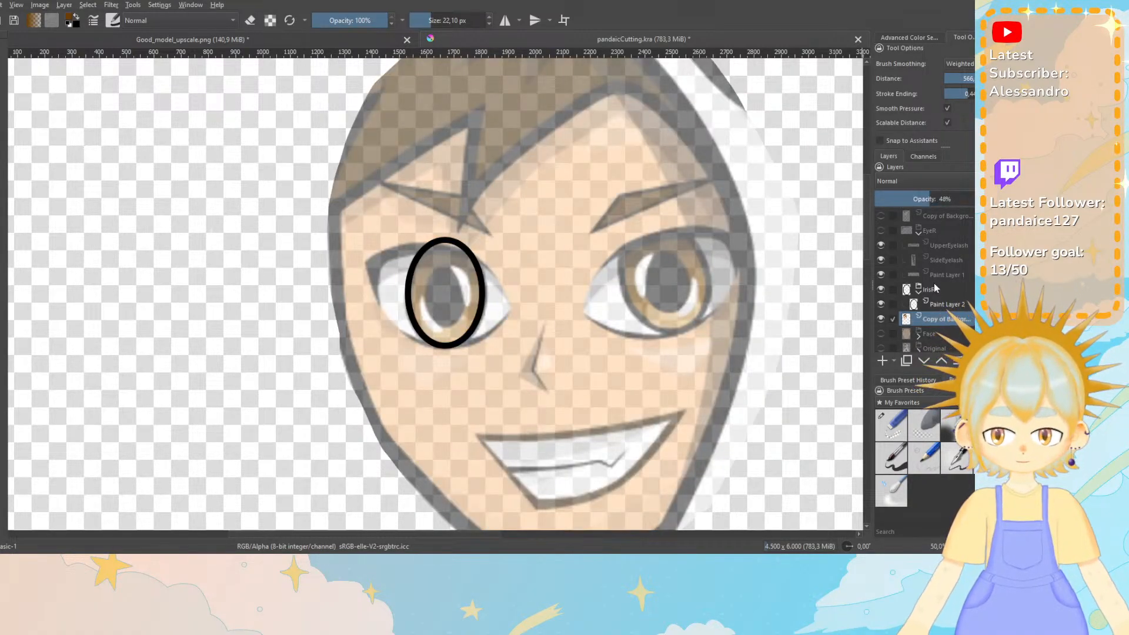
Add a paint layer beneath the iris outline in IrisR and paint brown along the iris's left side.
click(934, 305)
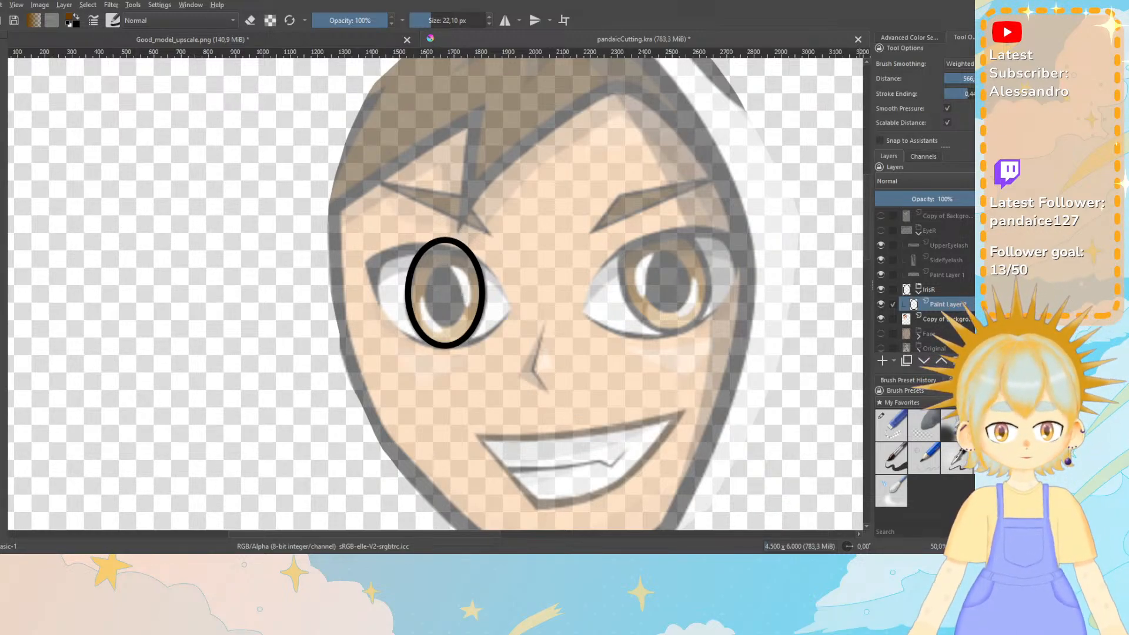
click(883, 361)
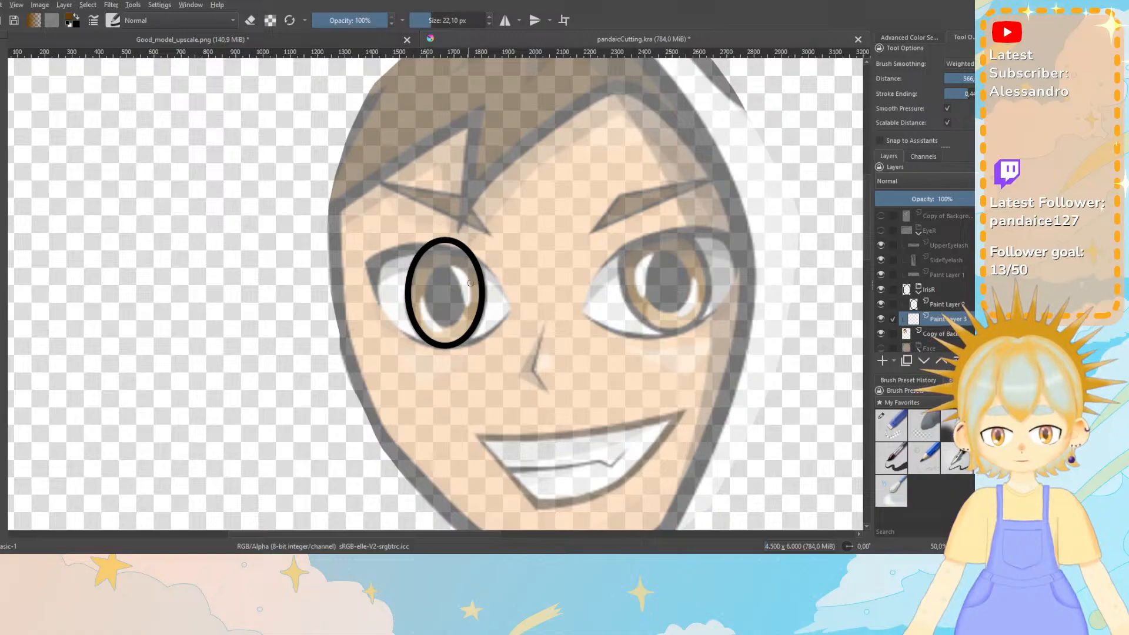
mouse_move(428, 258)
mouse_down()
mouse_move(414, 280)
mouse_move(433, 247)
mouse_move(417, 293)
mouse_move(415, 279)
mouse_move(420, 316)
mouse_move(415, 271)
mouse_move(423, 254)
mouse_move(415, 323)
mouse_move(442, 253)
mouse_up()
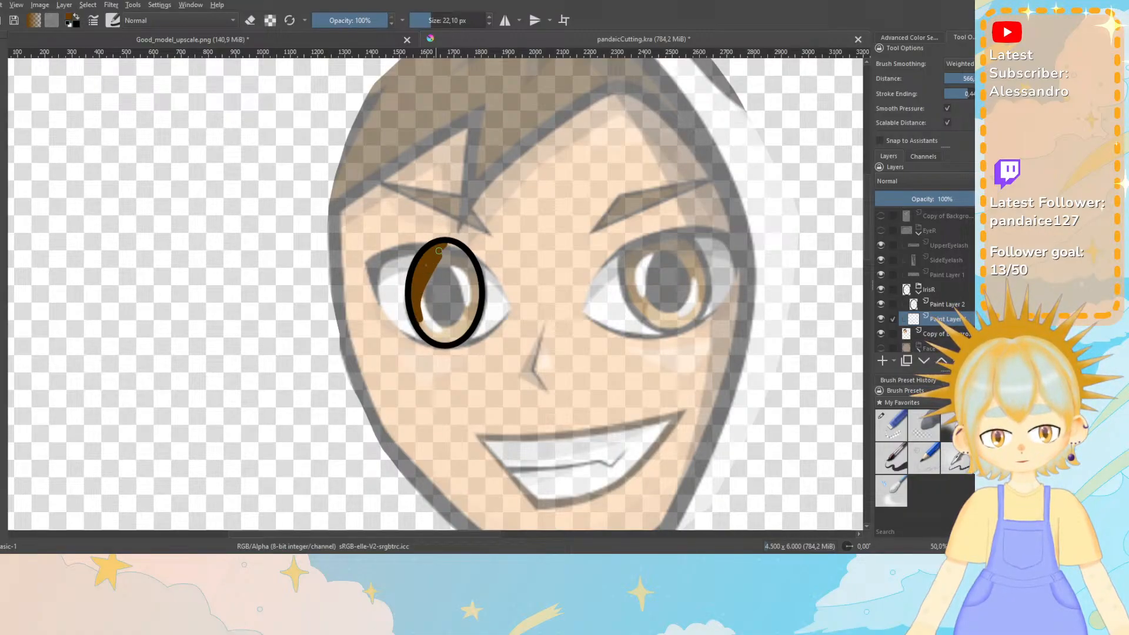
Set the brush size to 76.48 px and fill the iris completely with brown inside its outline.
click(442, 20)
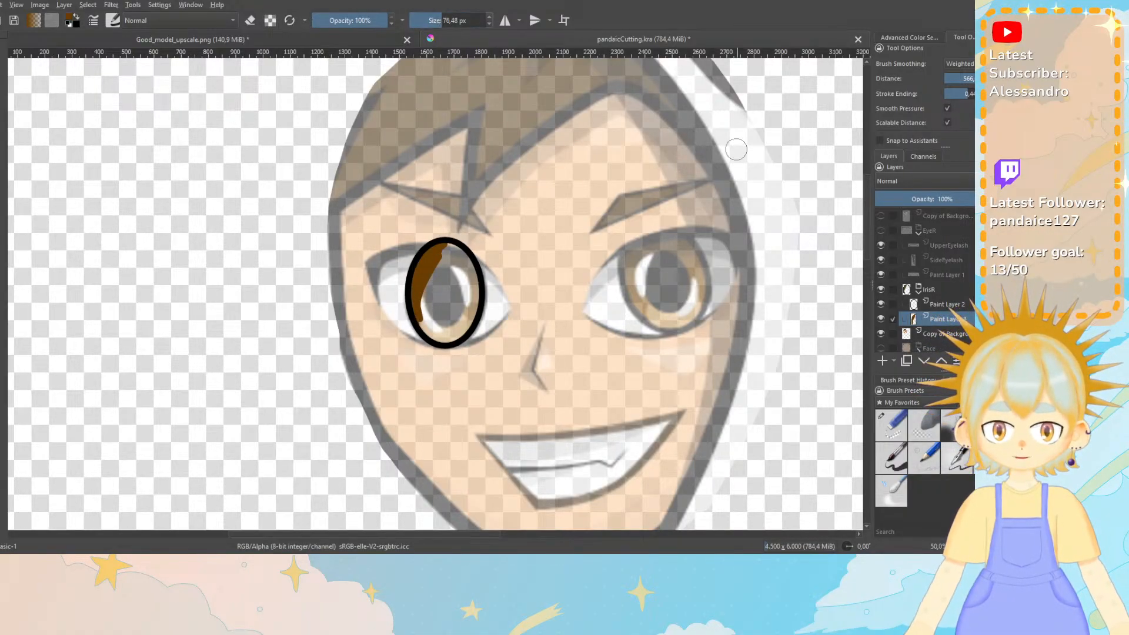
mouse_move(462, 277)
mouse_down()
mouse_move(431, 297)
mouse_move(433, 275)
mouse_move(432, 328)
mouse_move(457, 332)
mouse_move(473, 277)
mouse_up()
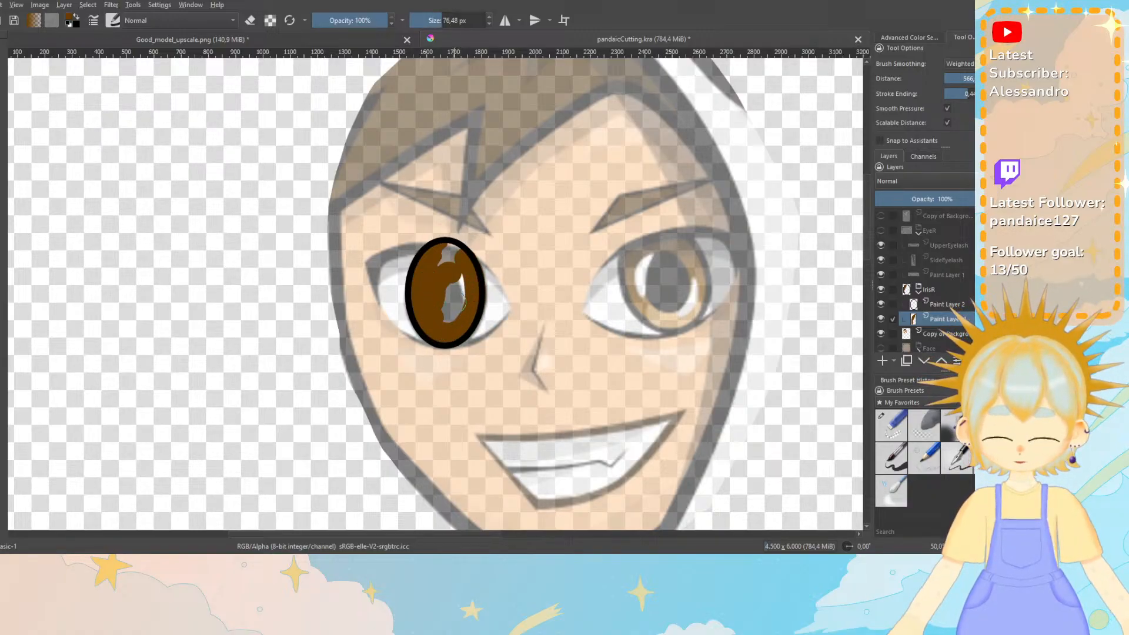
key(ctrl+z)
click(449, 254)
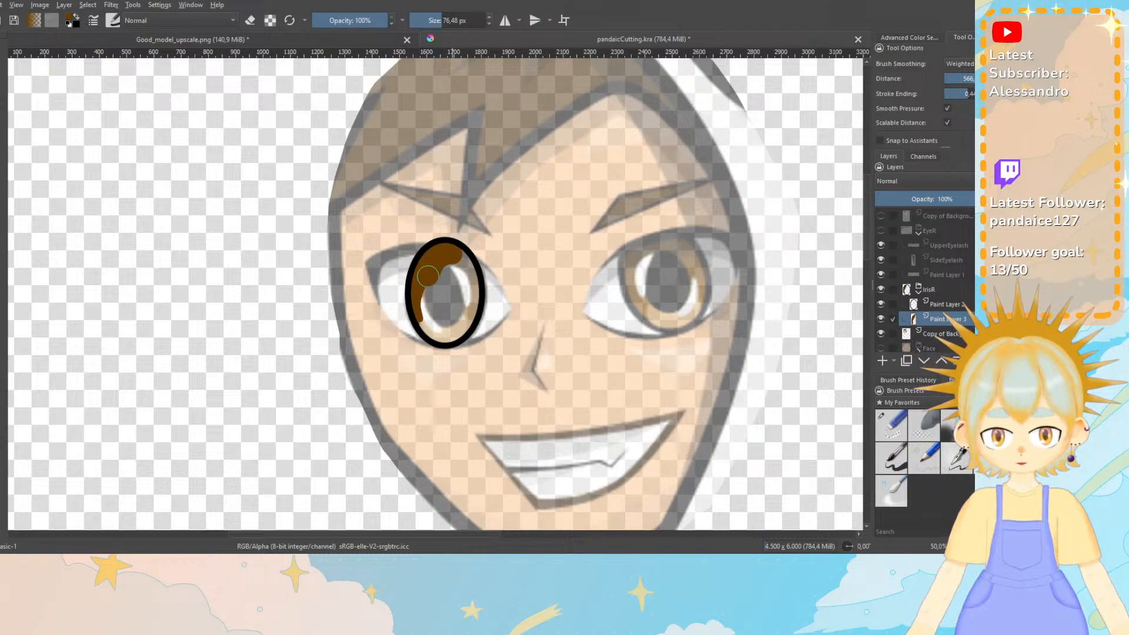
drag(428, 276, 425, 318)
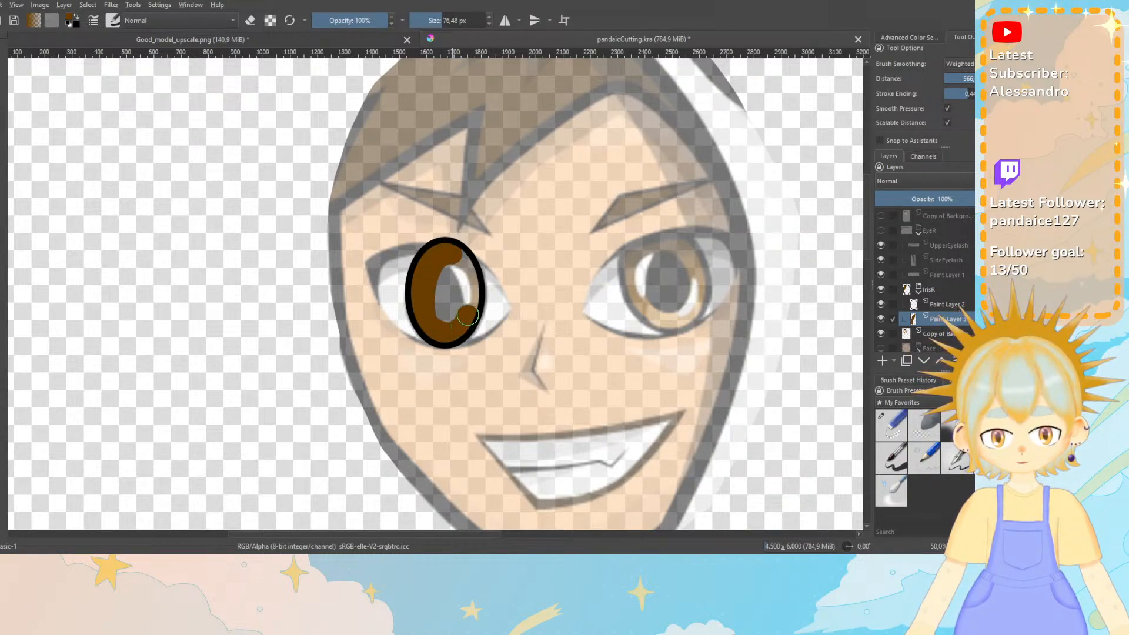
mouse_move(467, 316)
mouse_down()
mouse_move(456, 260)
mouse_move(463, 280)
mouse_move(442, 267)
mouse_move(441, 308)
mouse_up()
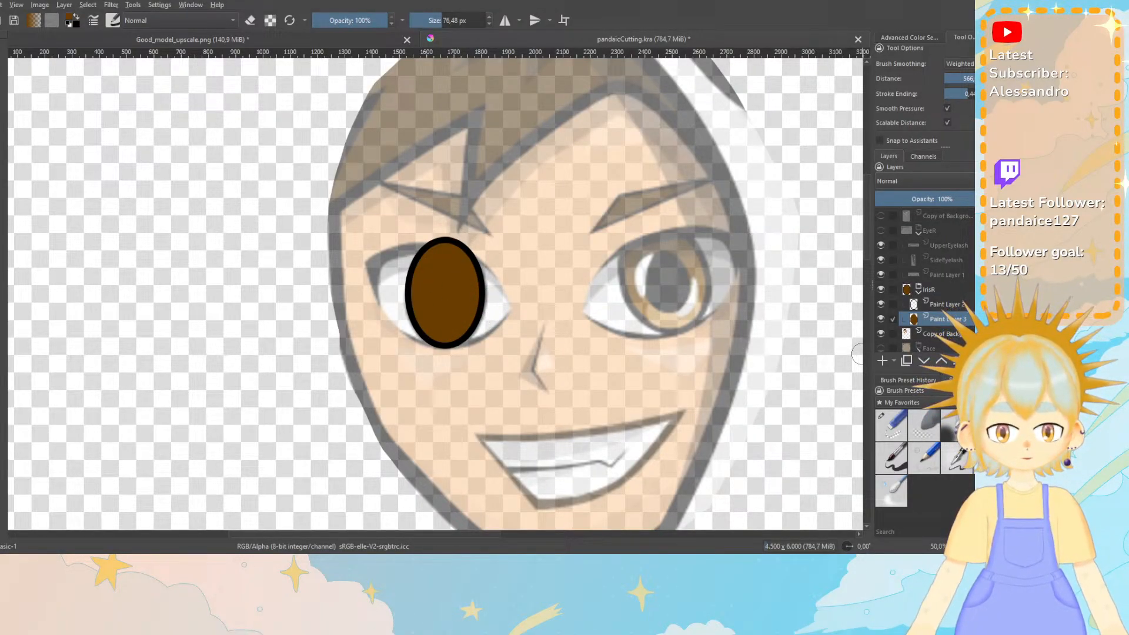
Show the top Copy of Background layer, sample the light brown from the bottom of the left-hand iris, and hide that layer again.
click(883, 215)
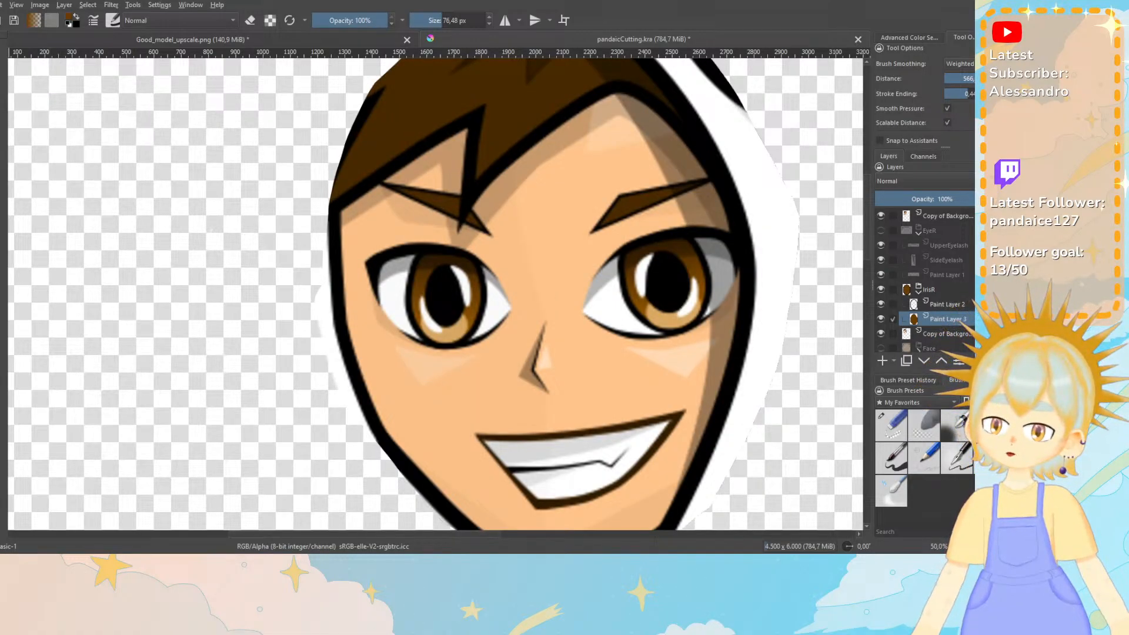
key(p)
click(428, 263)
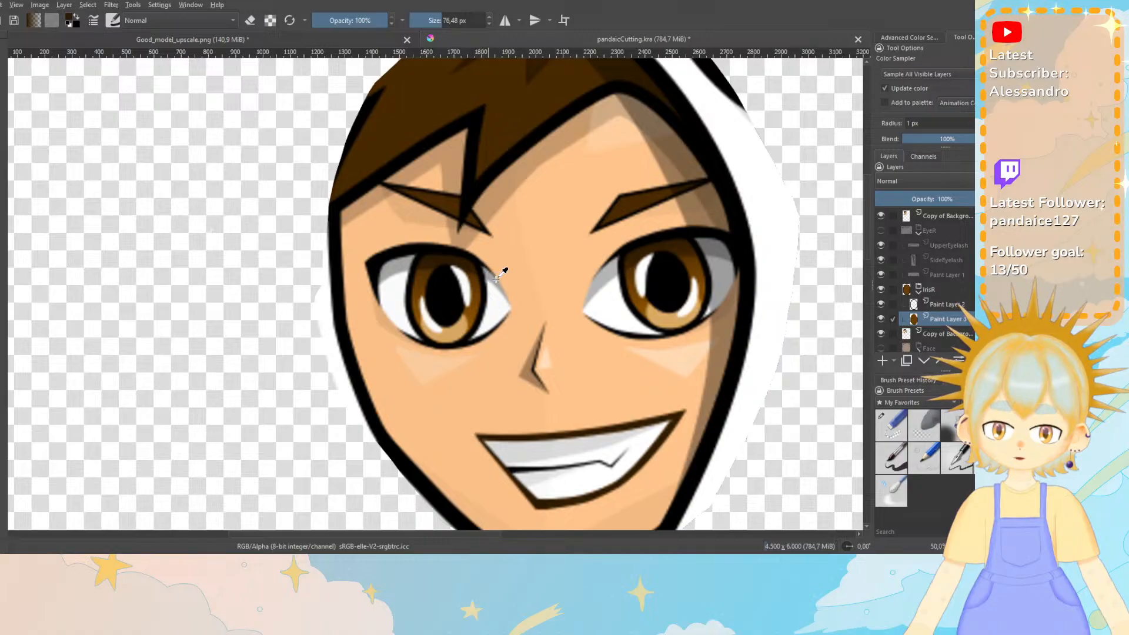
click(461, 323)
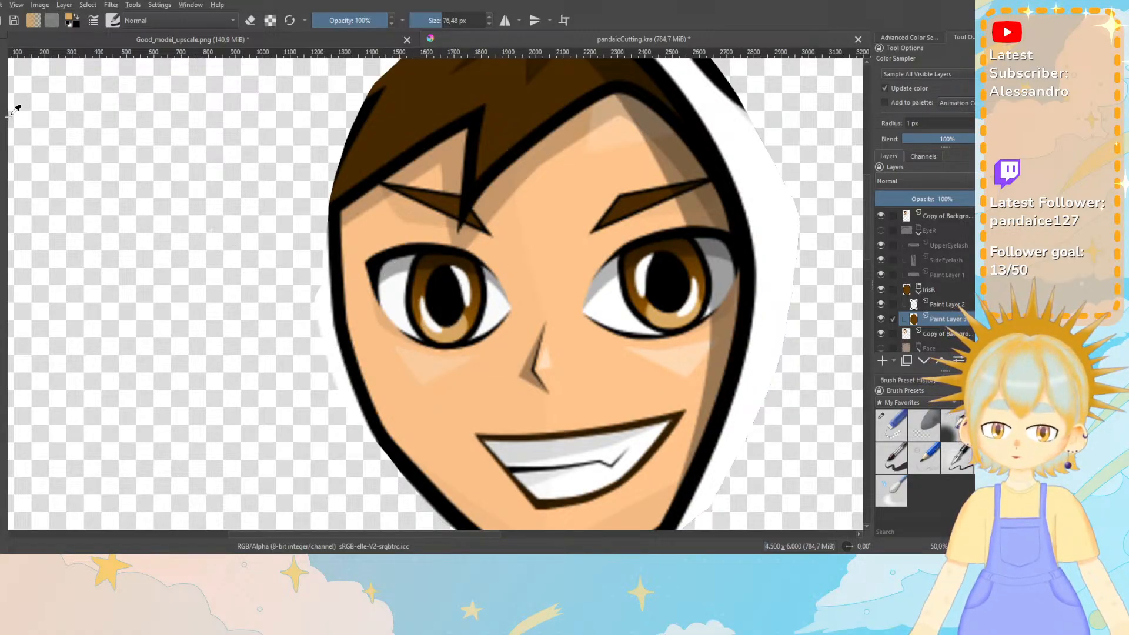
key(b)
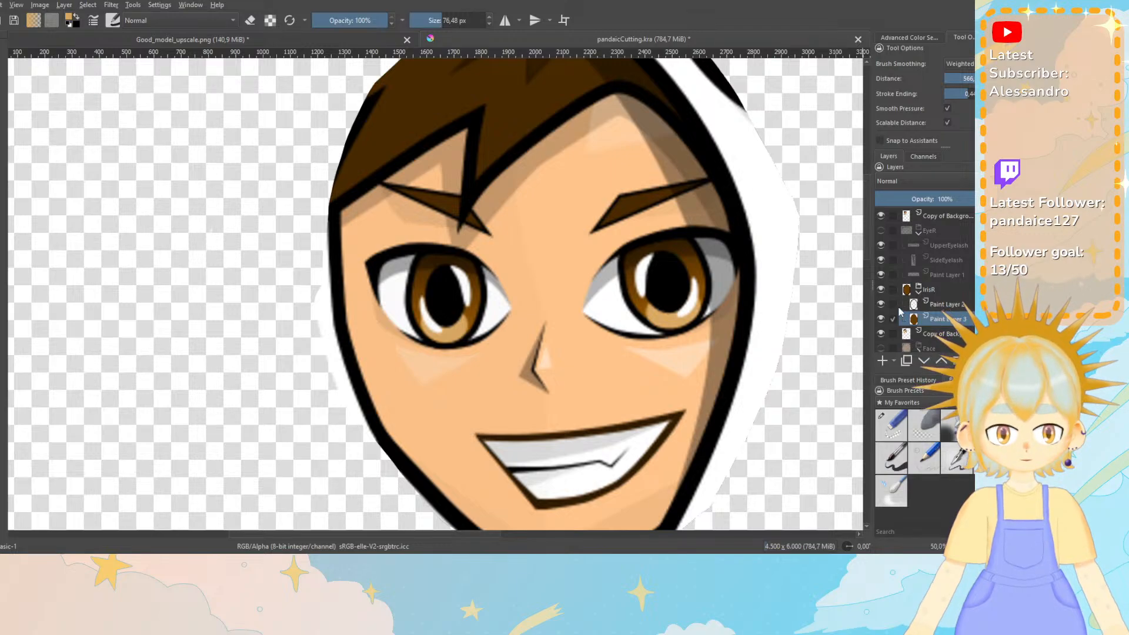
click(881, 216)
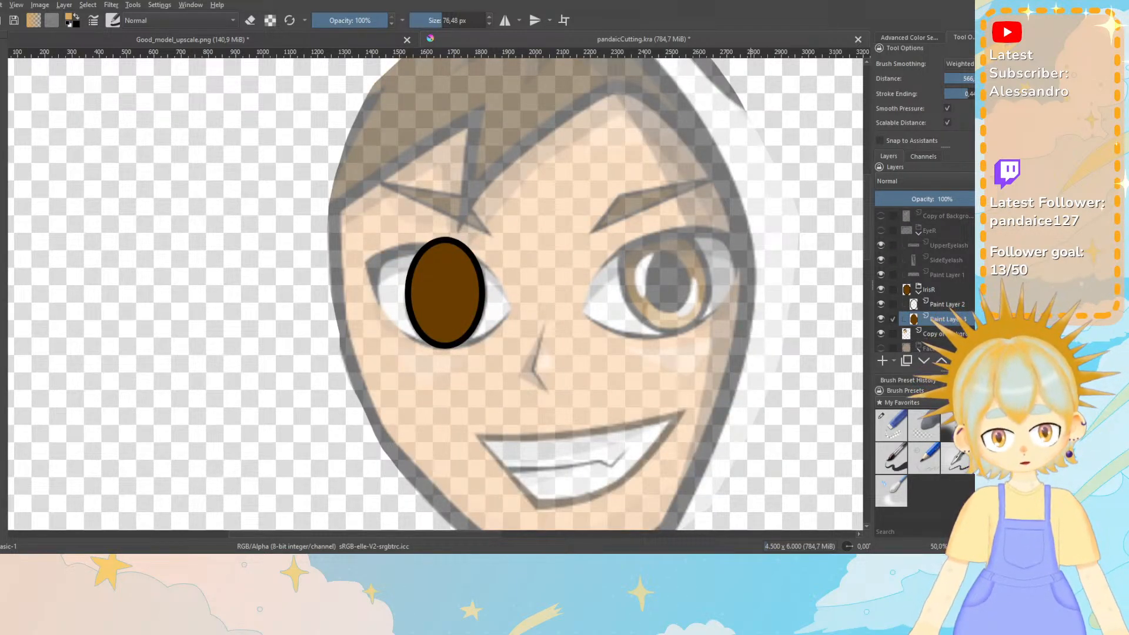
key(slash)
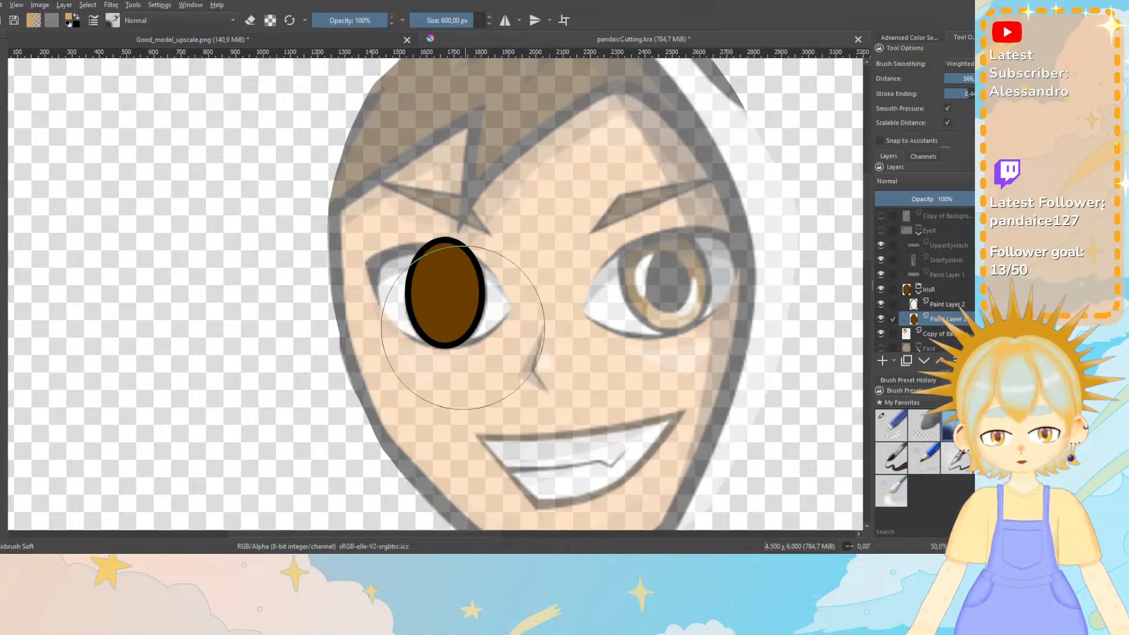
mouse_move(454, 328)
mouse_down()
mouse_move(429, 332)
mouse_move(639, 407)
mouse_move(613, 382)
mouse_move(443, 334)
mouse_up()
key(ctrl+z)
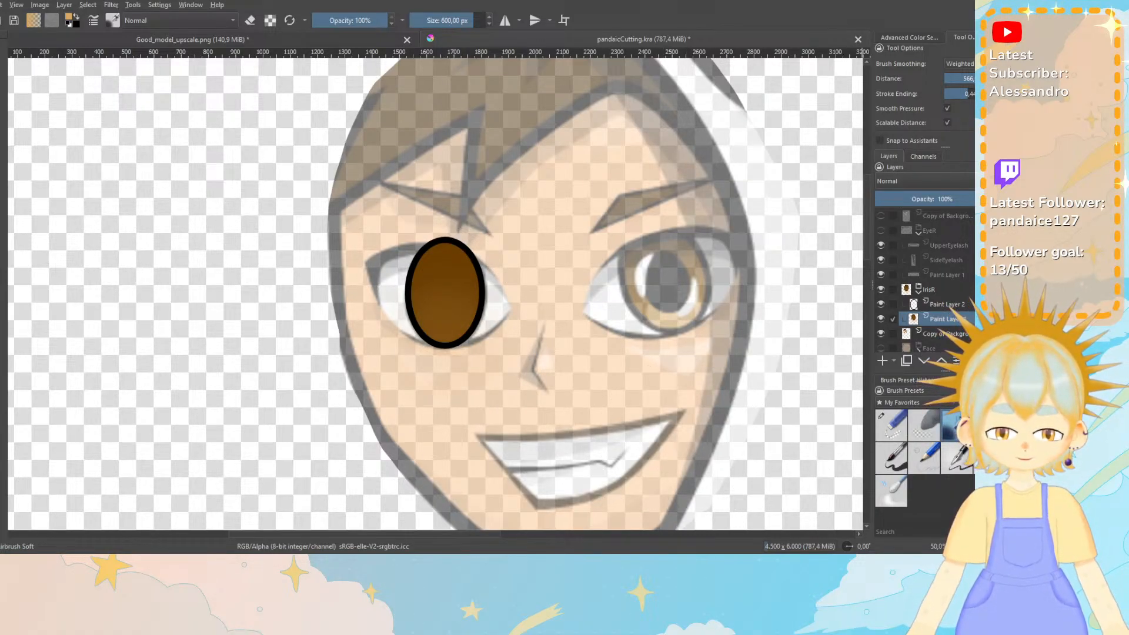
click(931, 430)
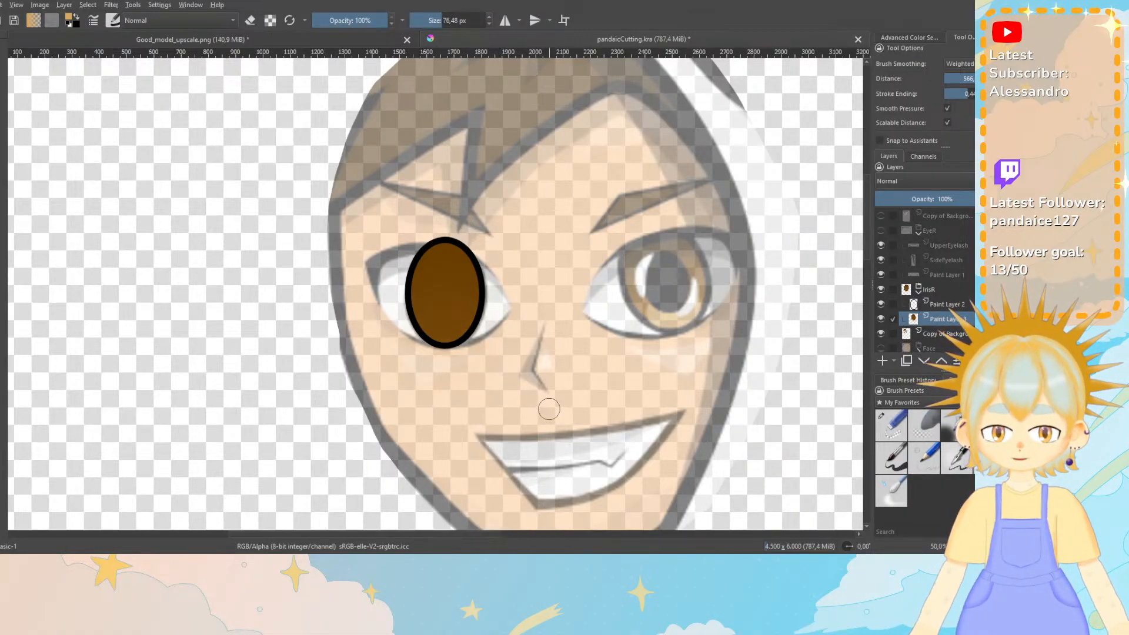
key(ctrl+z)
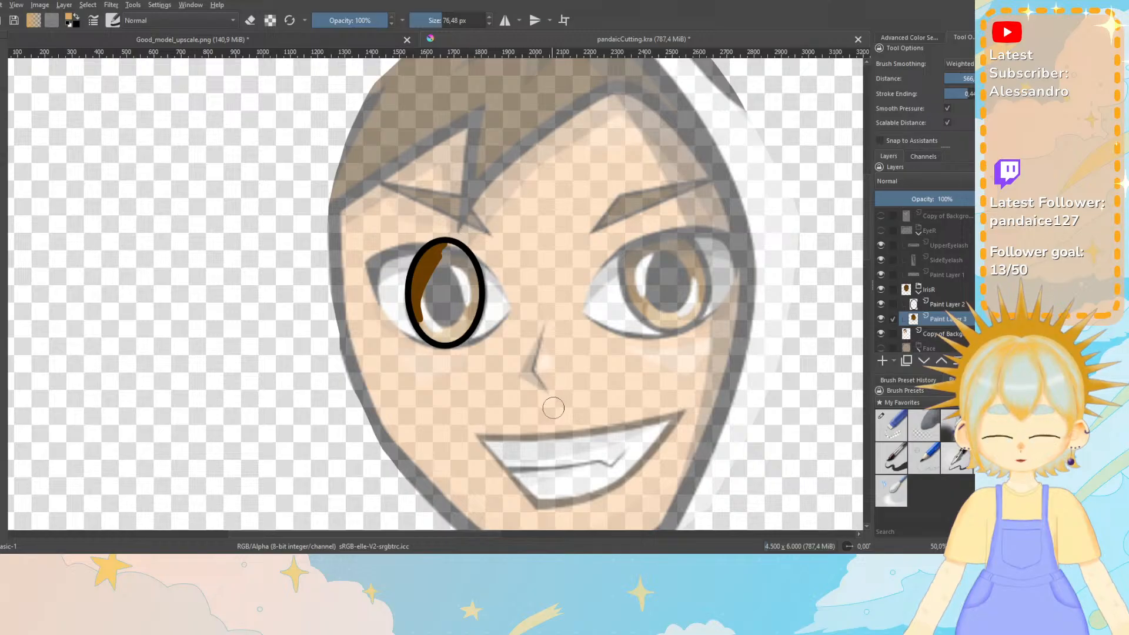
click(3, 5)
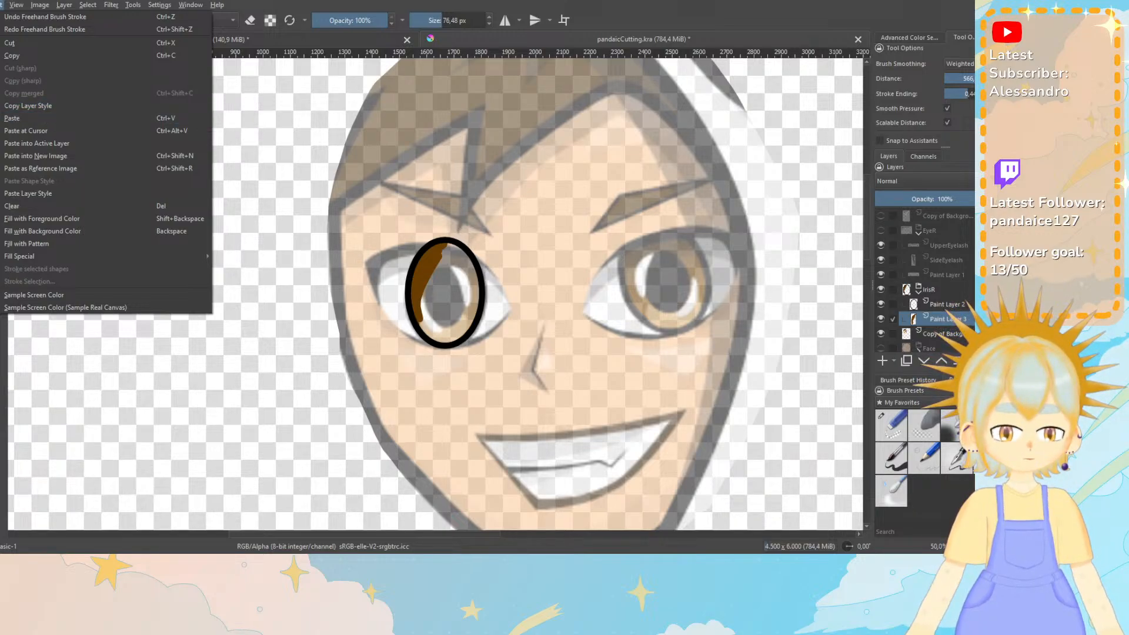
key(Escape)
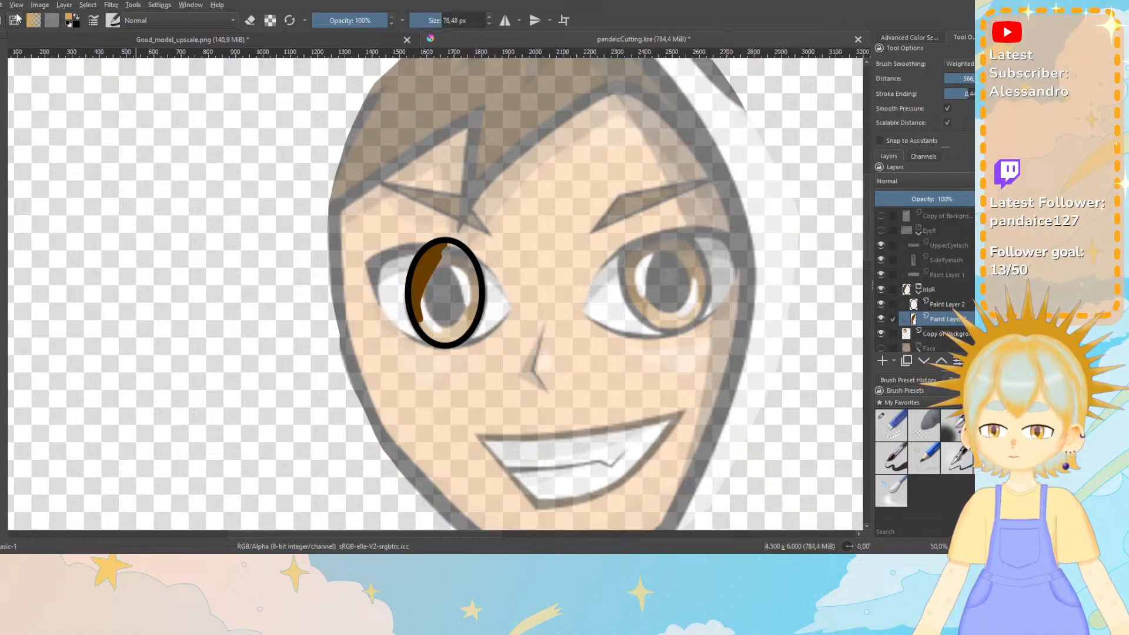
click(1, 5)
click(44, 29)
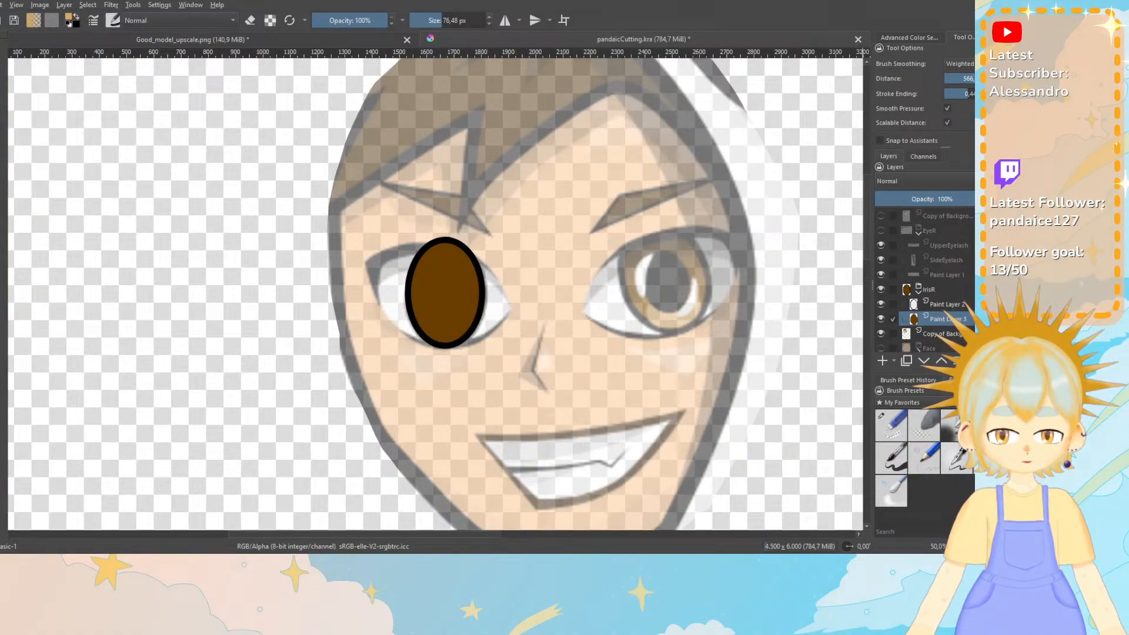
Shade the lower iris softly with light brown using the Airbrush Soft brush at 600 px.
click(956, 425)
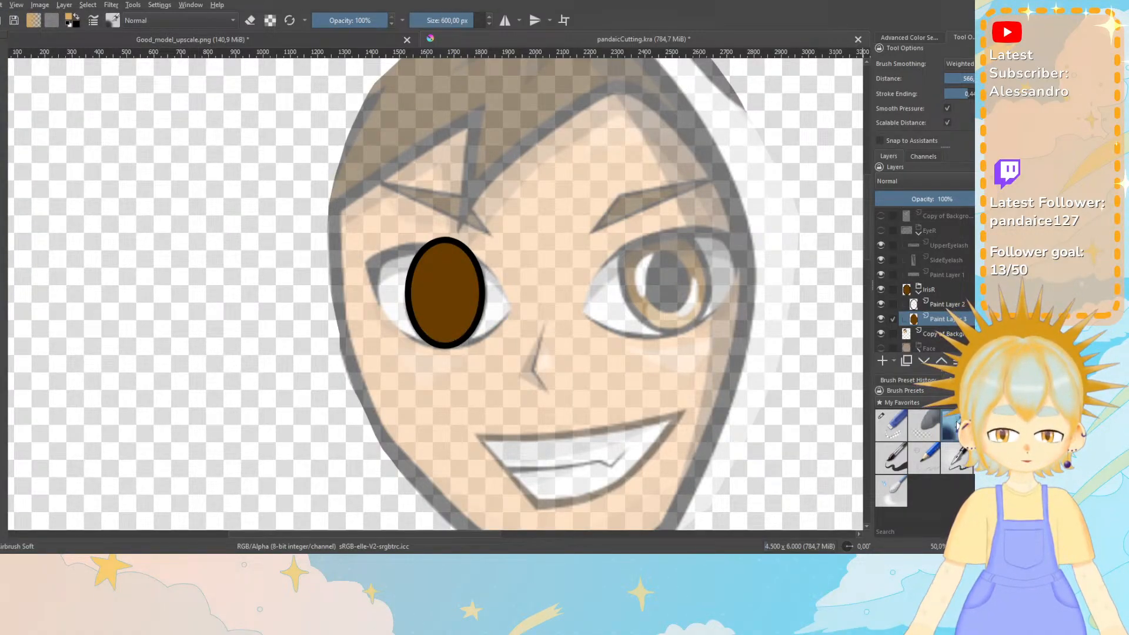
click(446, 330)
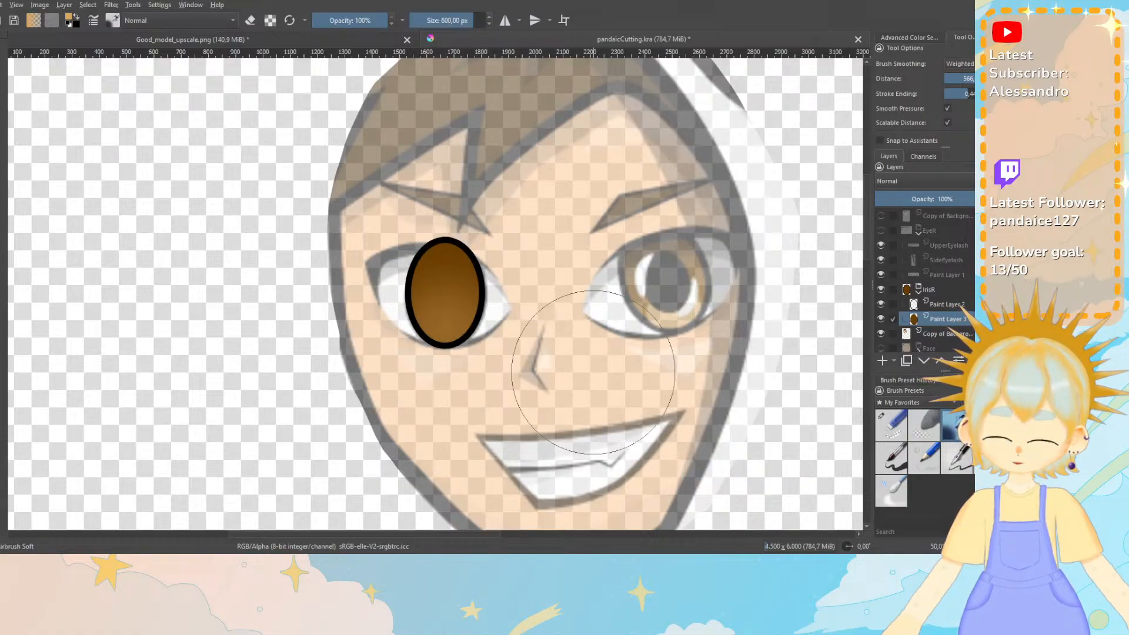
key(ctrl+z)
click(447, 341)
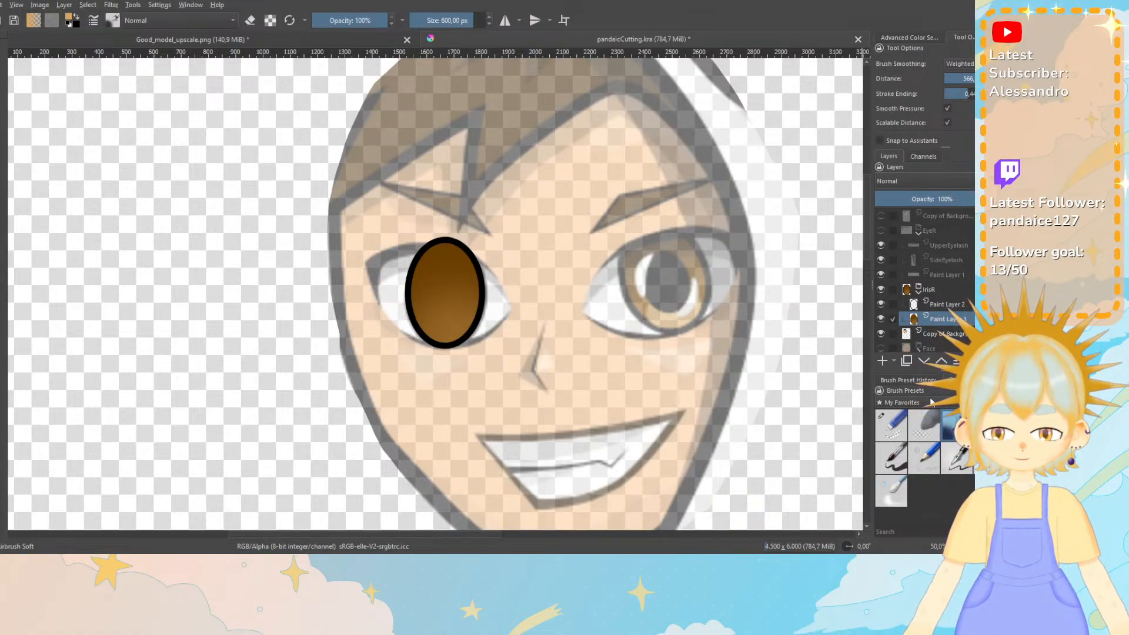
Paint a solid light brown patch along the bottom of the iris with the 76.48 px Basic-1 brush and compare it with the reference.
click(989, 426)
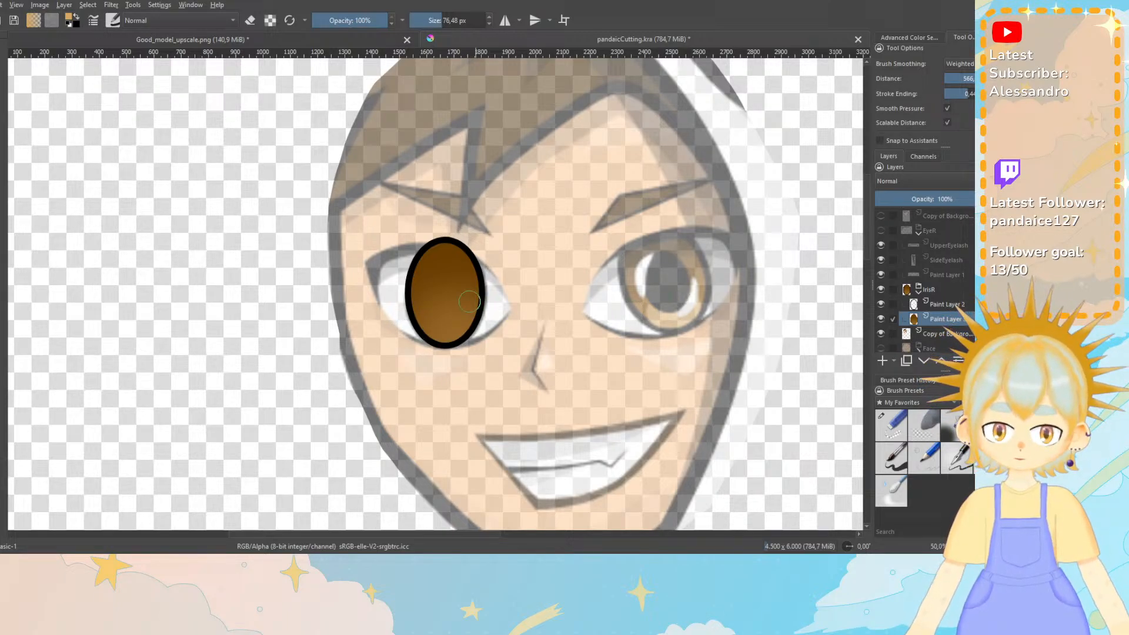
drag(468, 324, 432, 327)
key(ctrl+z)
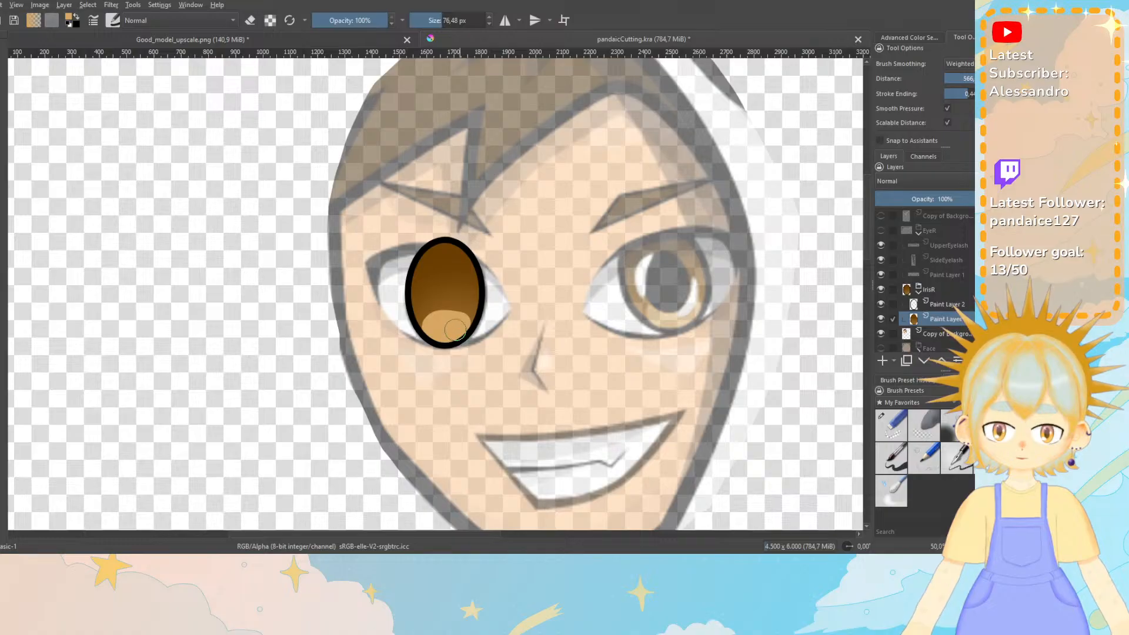
mouse_move(468, 331)
mouse_down()
mouse_move(433, 329)
mouse_move(459, 343)
mouse_move(437, 351)
mouse_up()
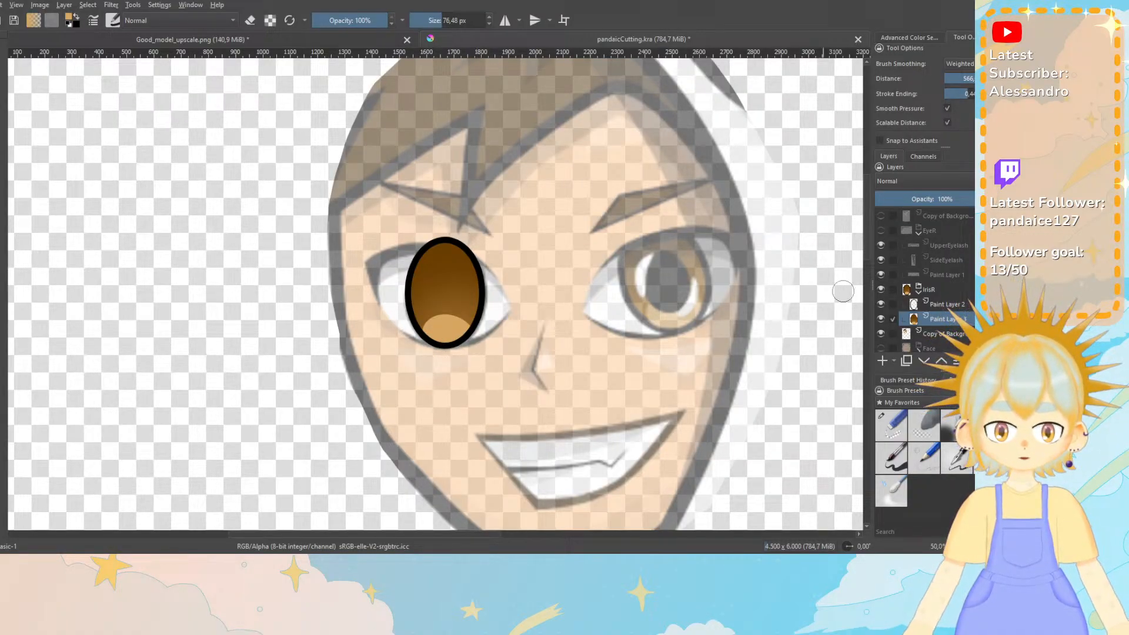
click(882, 216)
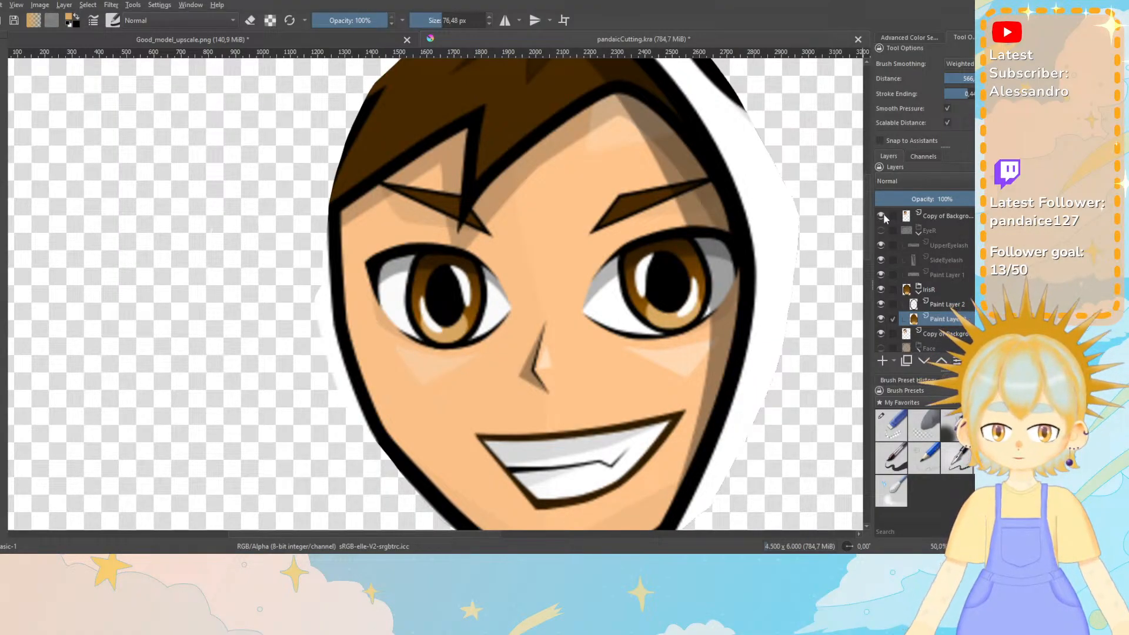
click(883, 215)
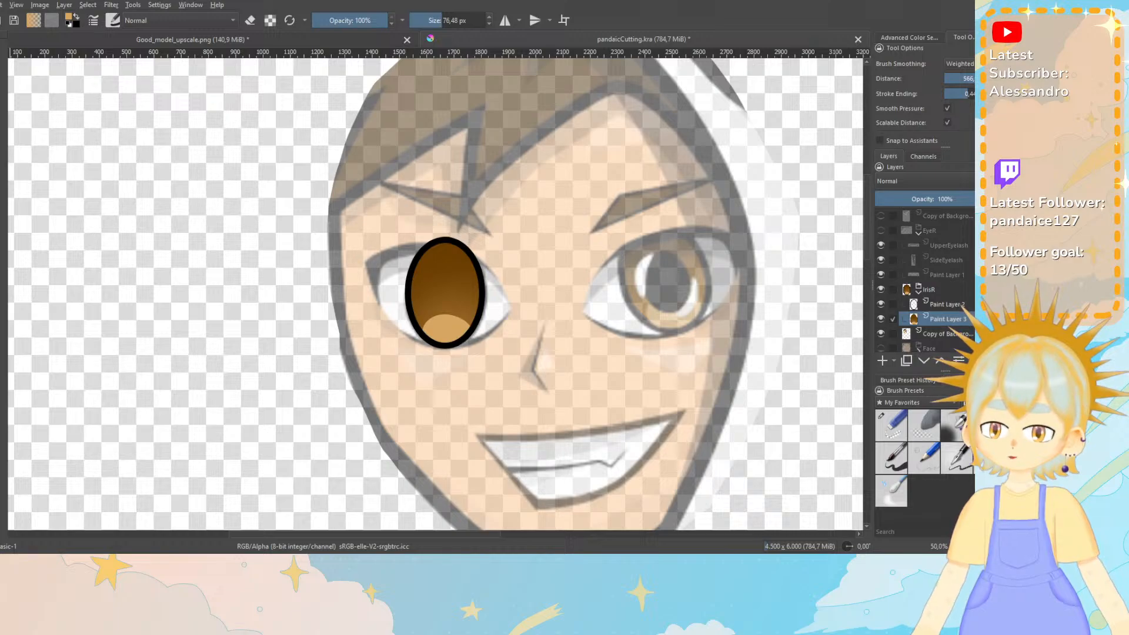
Sample black from the iris outline, add a paint layer above it in IrisR, and undo the trial pupil stroke.
key(p)
click(480, 272)
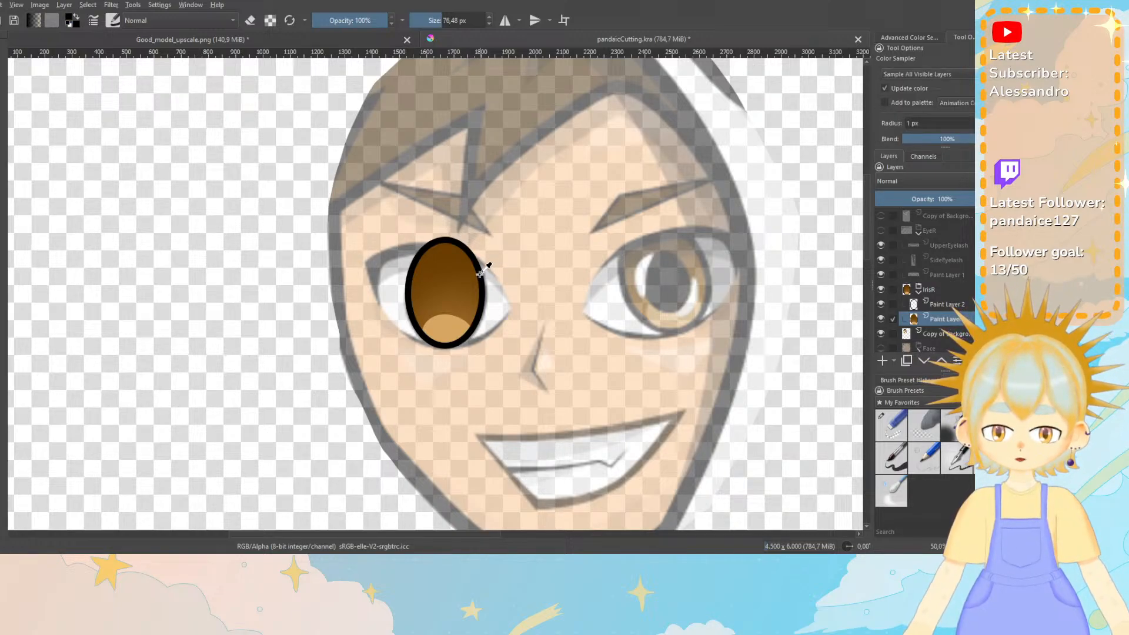
key(b)
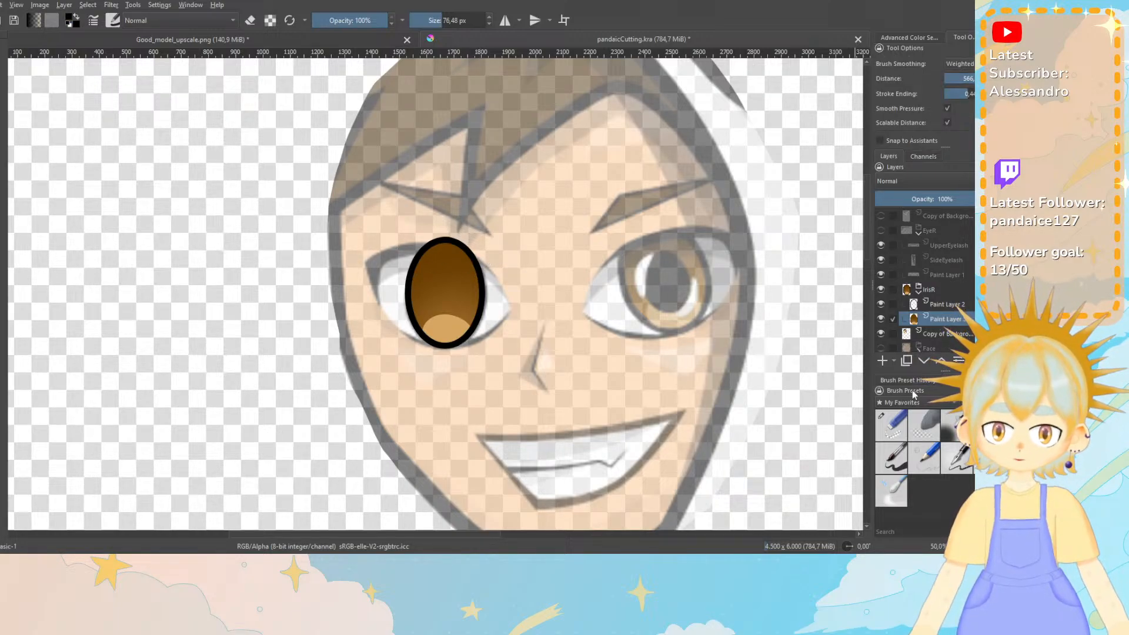
click(883, 361)
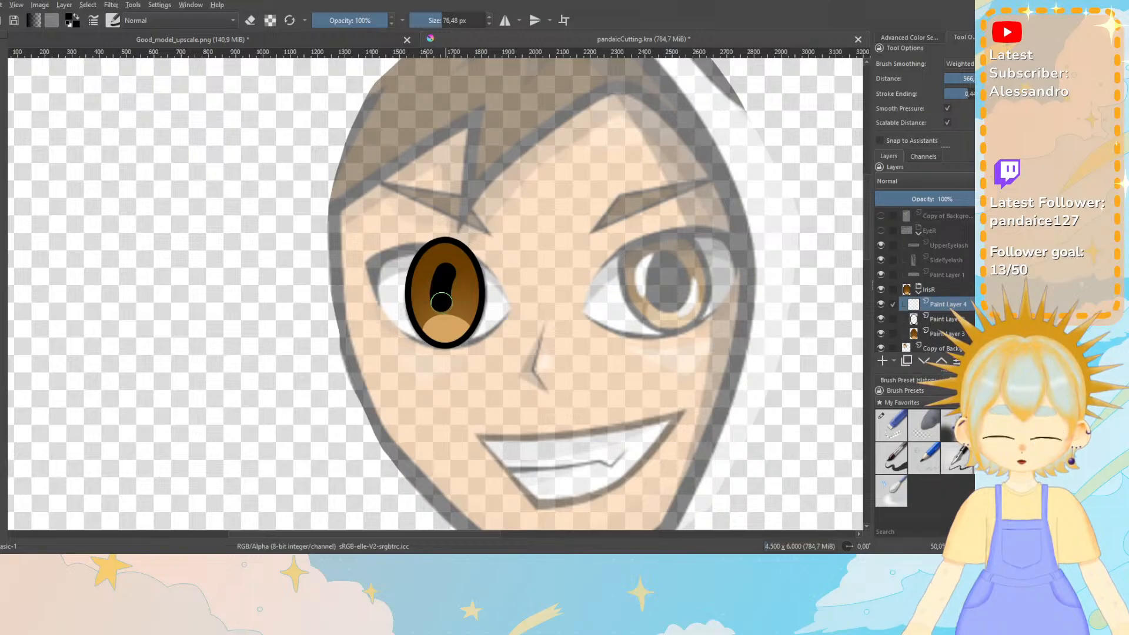
key(ctrl+z)
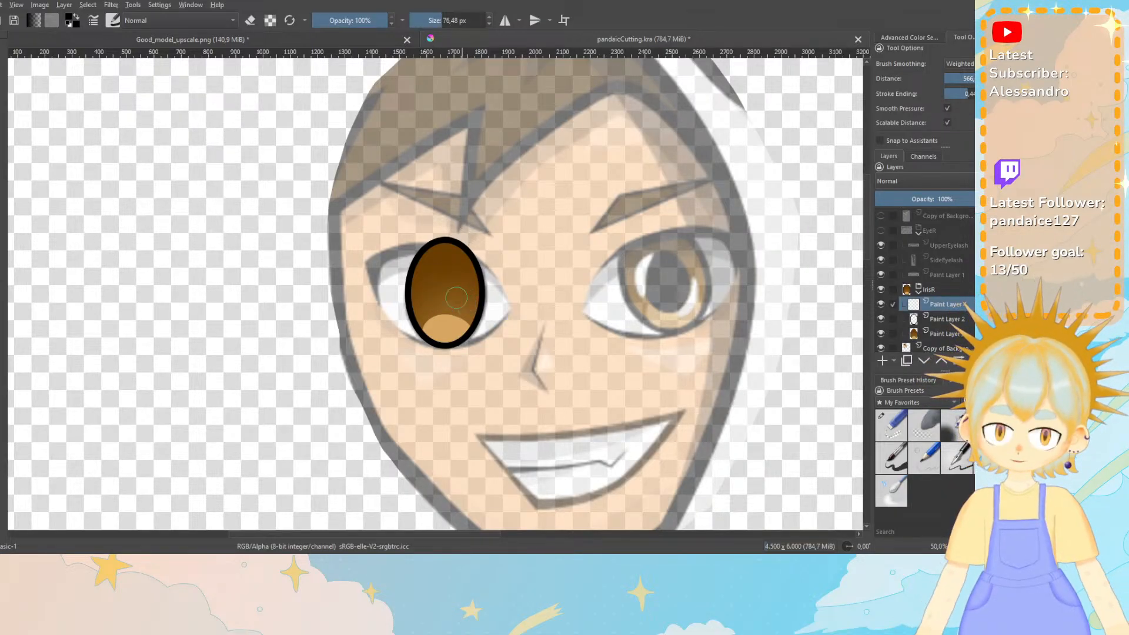
Draw a black pupil outline in the middle of the iris with the Ellipse tool at a 15.97 px brush size.
key(e)
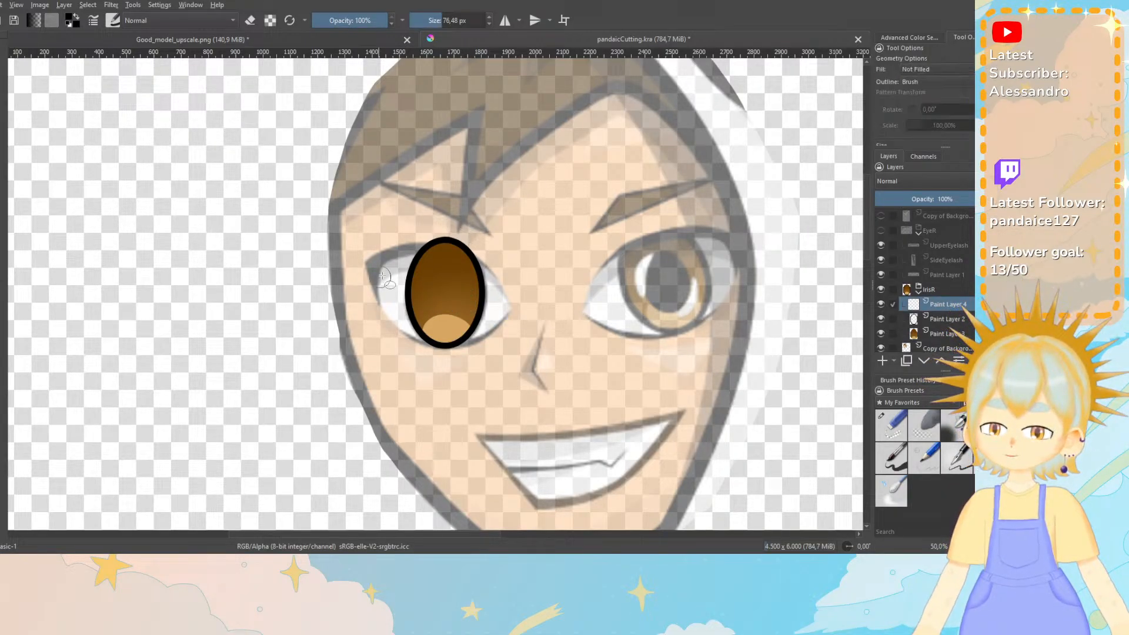
mouse_move(429, 257)
mouse_down()
mouse_move(450, 320)
mouse_move(465, 326)
mouse_up()
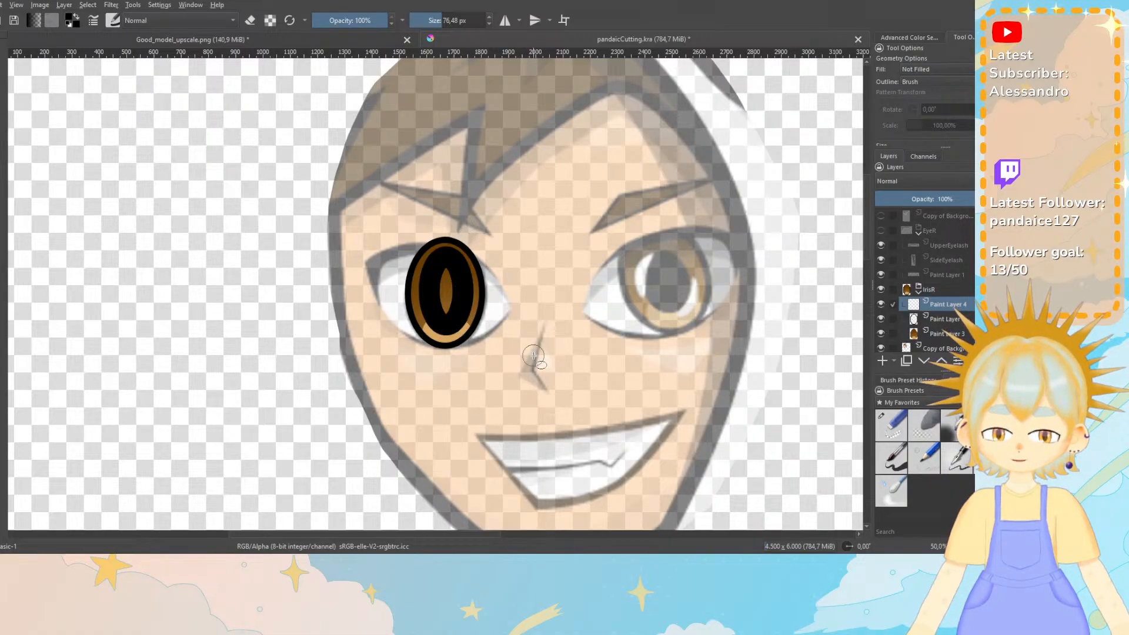
key(ctrl+z)
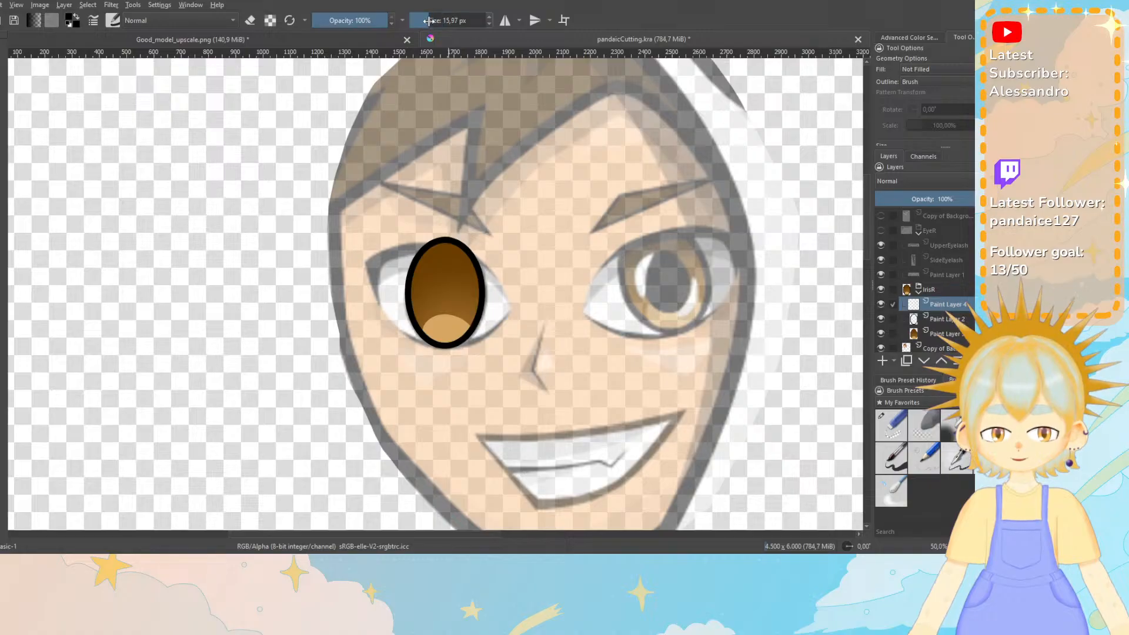
mouse_move(433, 261)
mouse_down()
mouse_move(460, 318)
mouse_move(452, 304)
mouse_up()
Transform the pupil ellipse, widening it slightly and centring it within the iris.
key(ctrl+t)
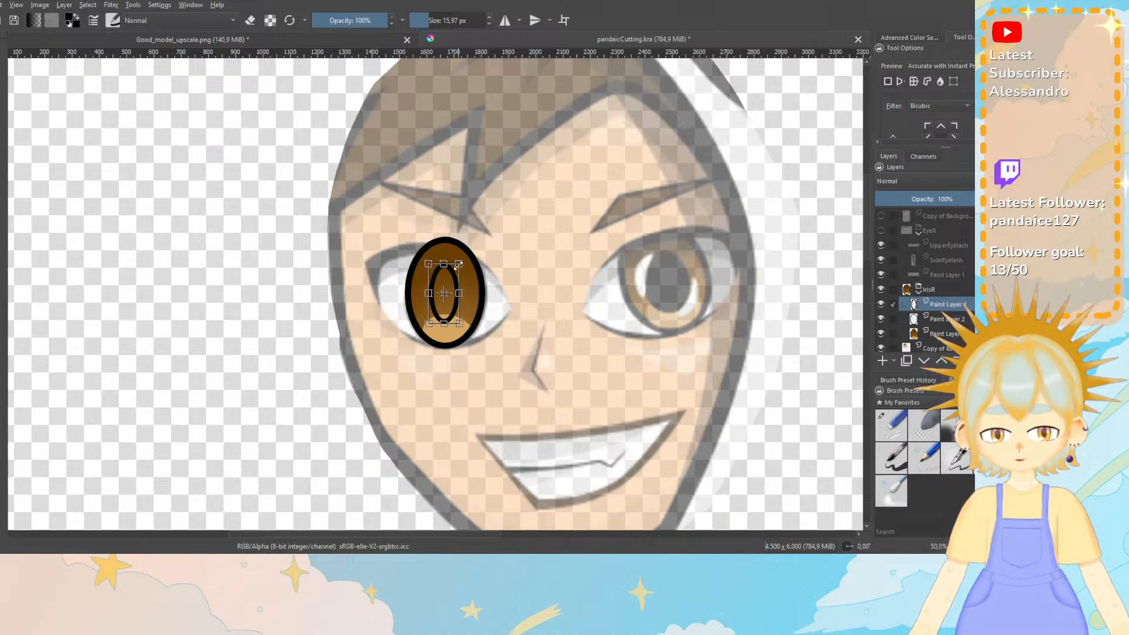
drag(459, 264, 457, 290)
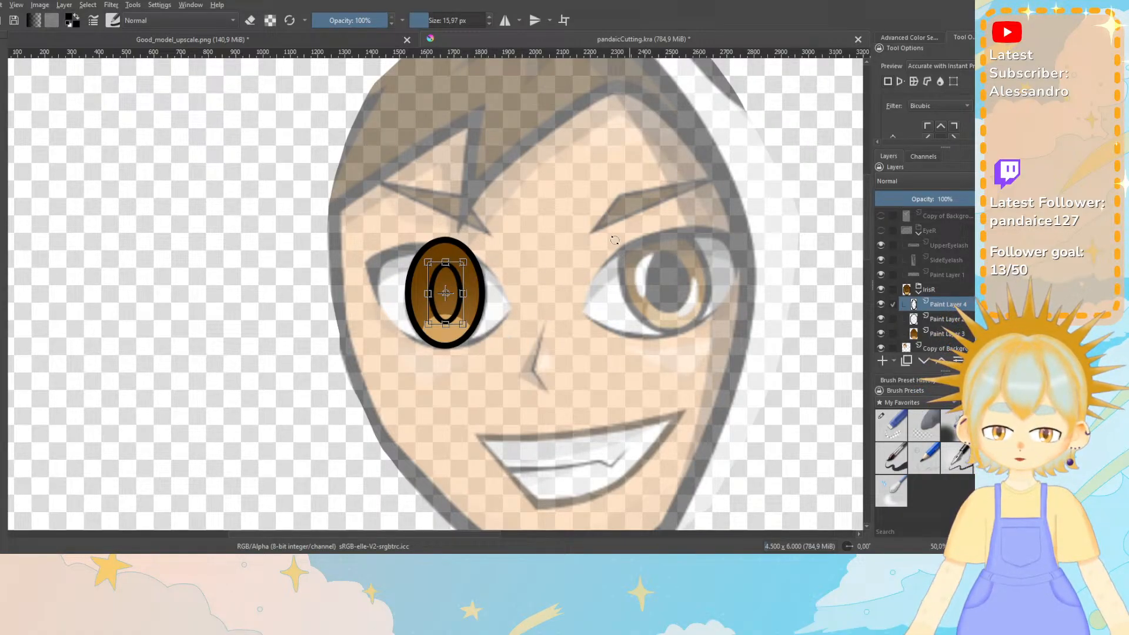
key(Return)
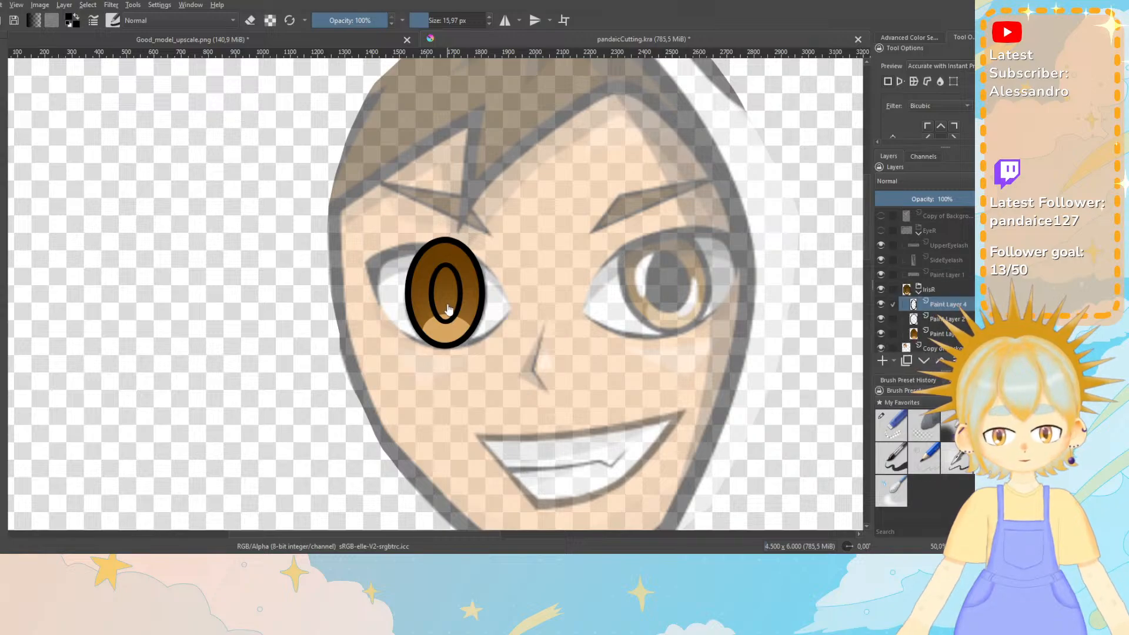
Fill the inside of the pupil outline with solid black using the Basic-1 brush at 49.40 px.
key(b)
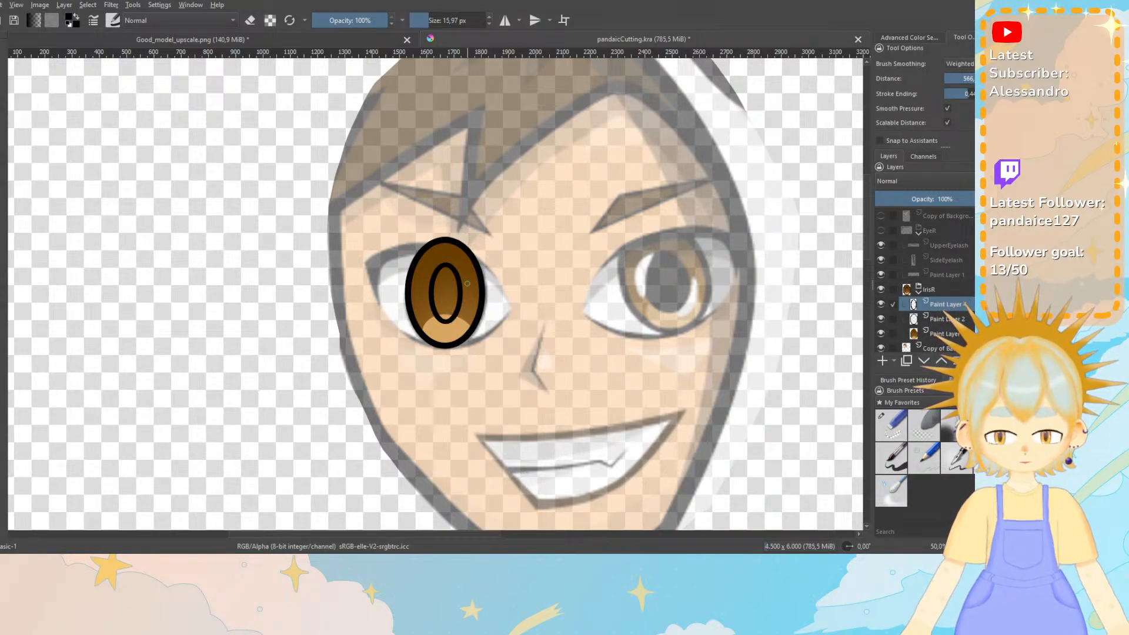
drag(419, 16, 436, 23)
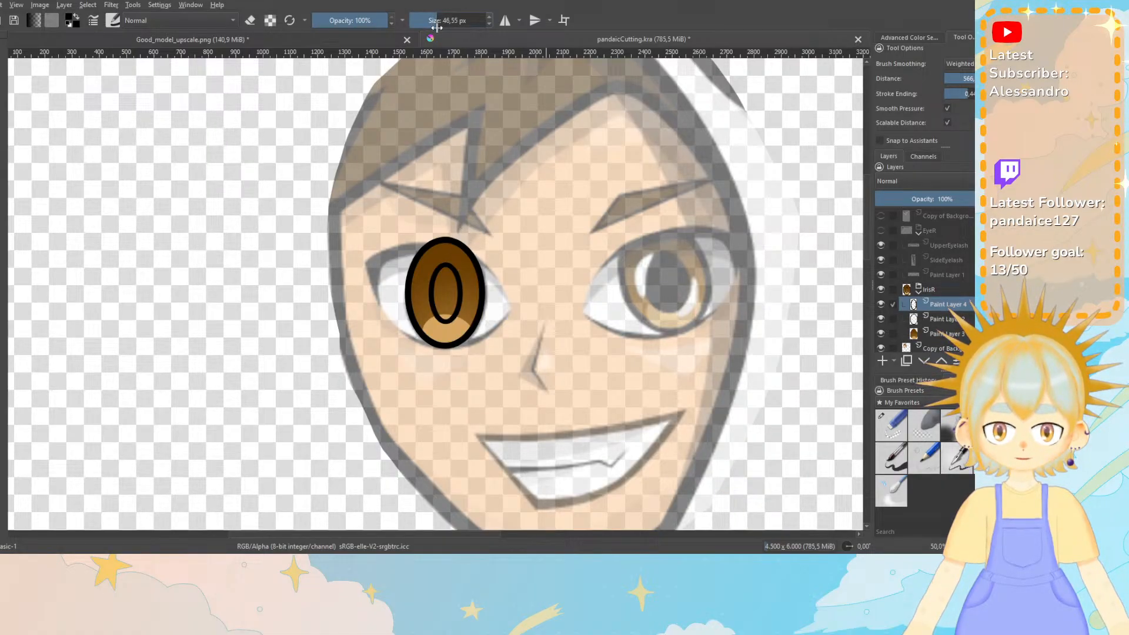
drag(438, 30, 438, 32)
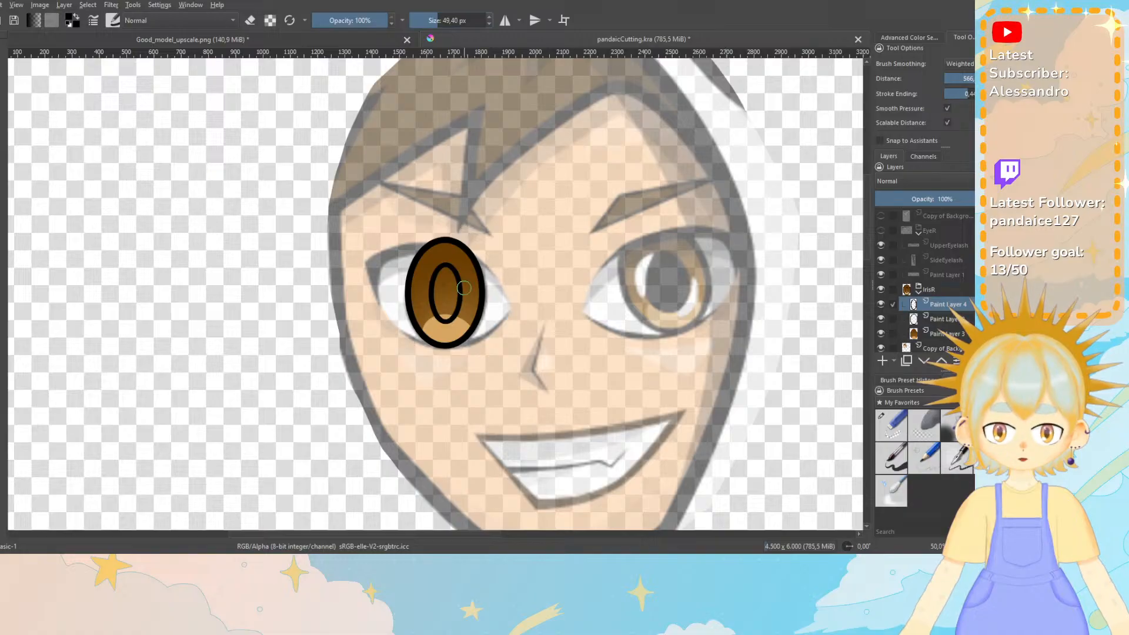
mouse_move(442, 278)
mouse_down()
mouse_move(441, 300)
mouse_move(450, 274)
mouse_move(443, 313)
mouse_move(442, 298)
mouse_up()
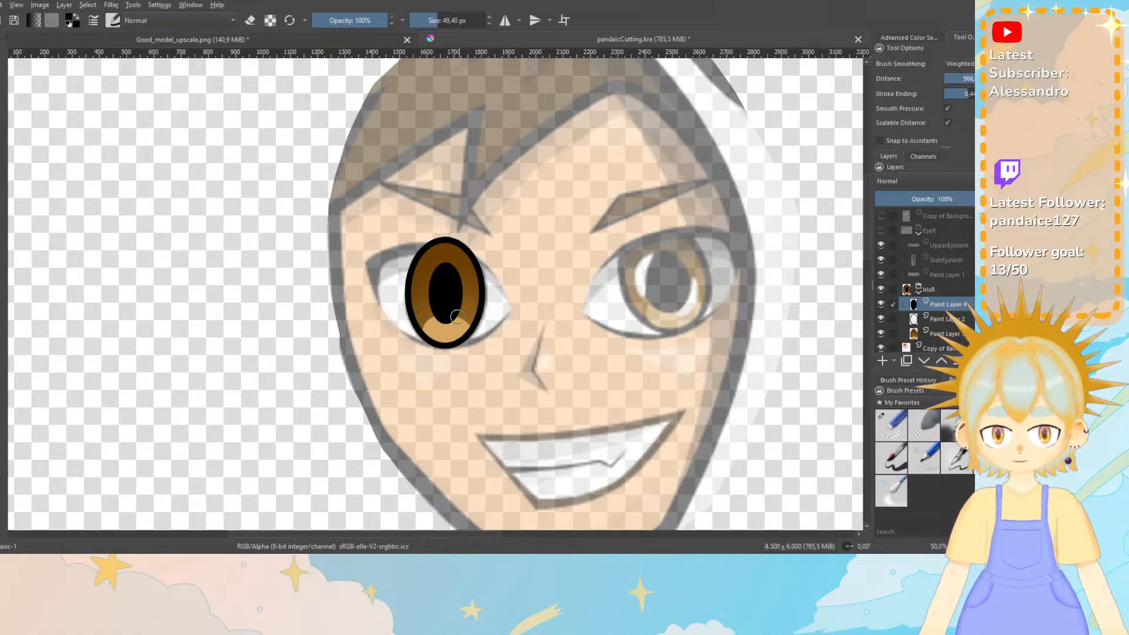
Add a paint layer above the pupil in IrisR and choose the Basic-5 Size brush at 40 px with white.
click(882, 361)
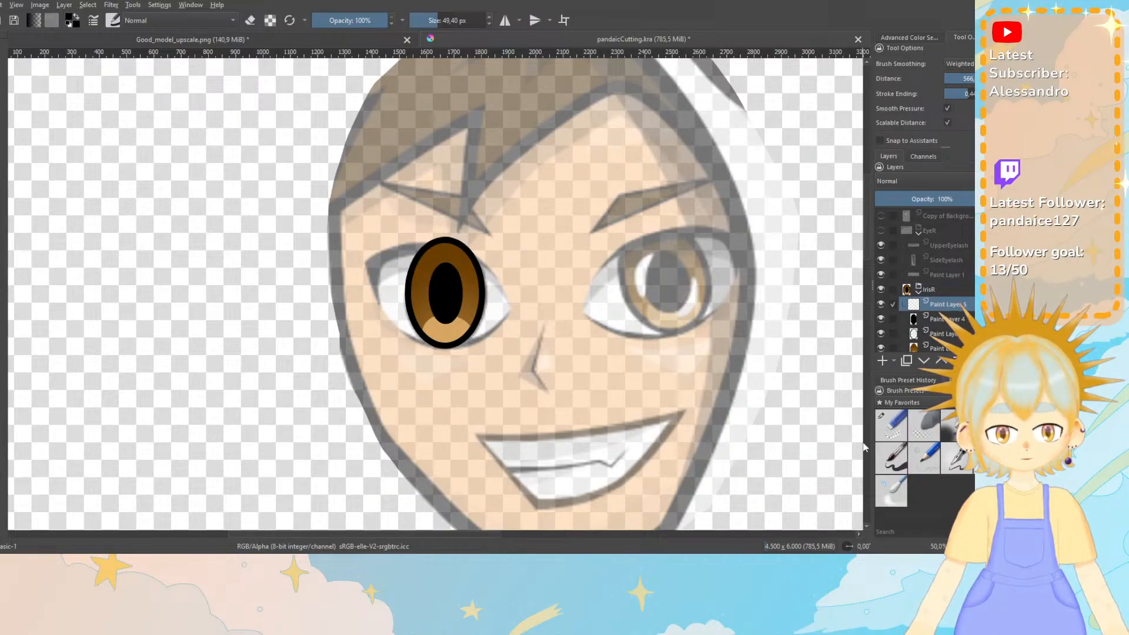
click(891, 458)
click(911, 39)
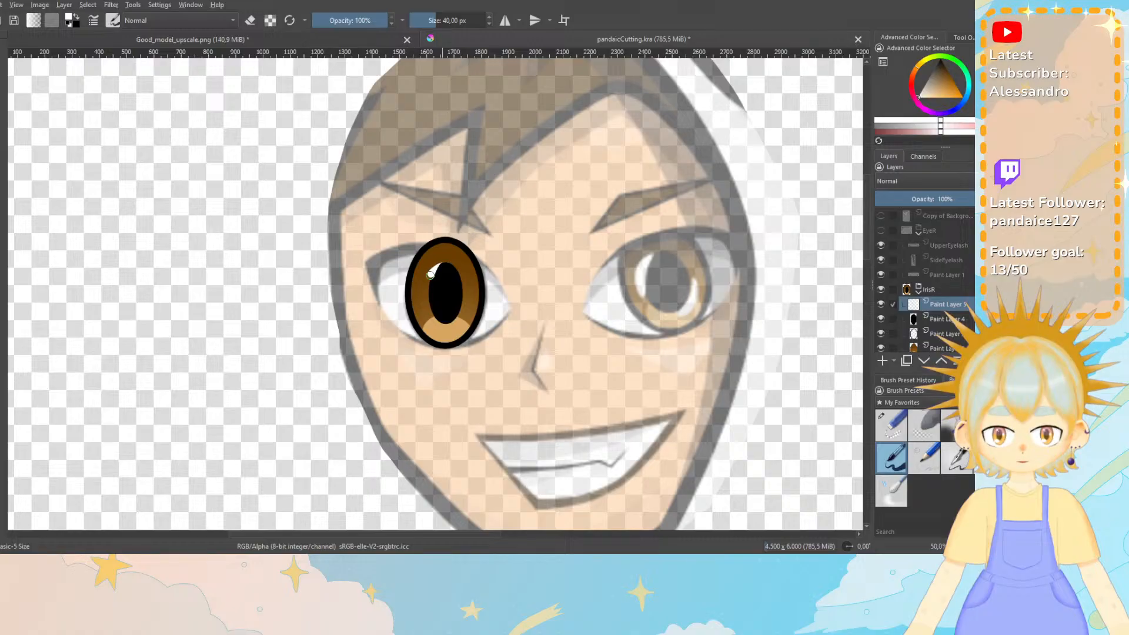
Try several white highlight strokes along the upper-left and lower-right edges of the pupil, then undo them all.
drag(427, 284, 429, 298)
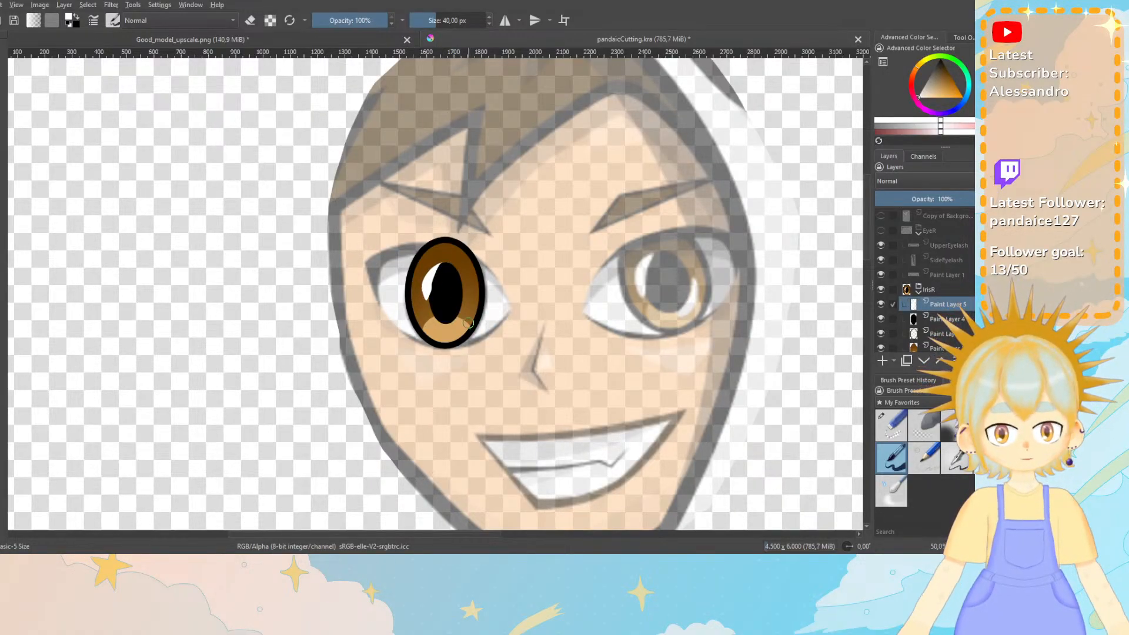
key(ctrl+z)
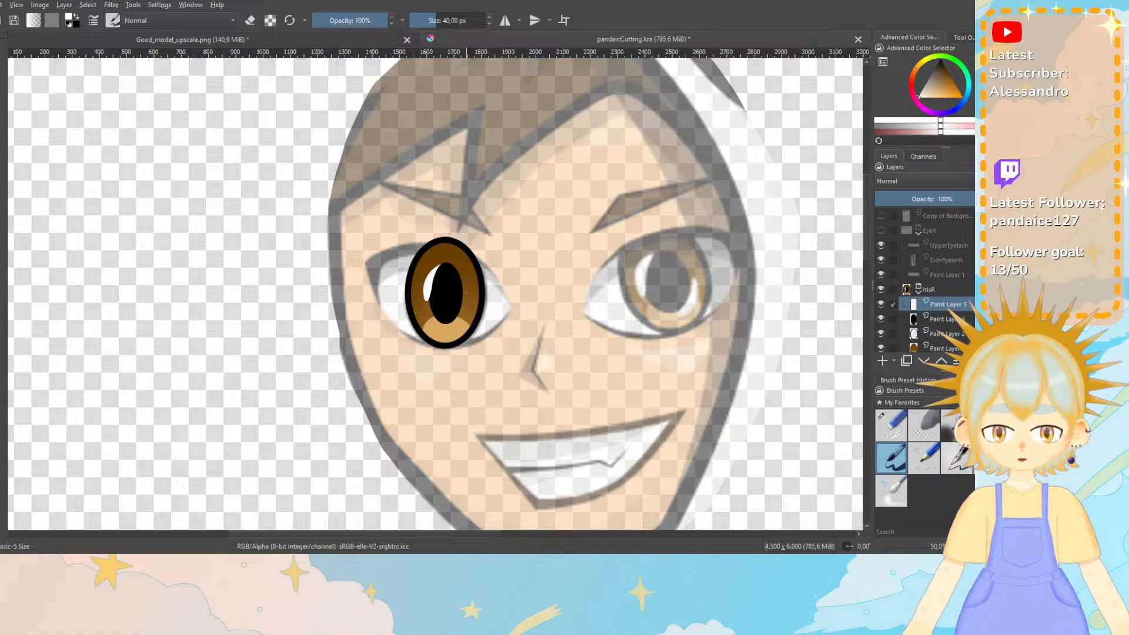
key(ctrl+z)
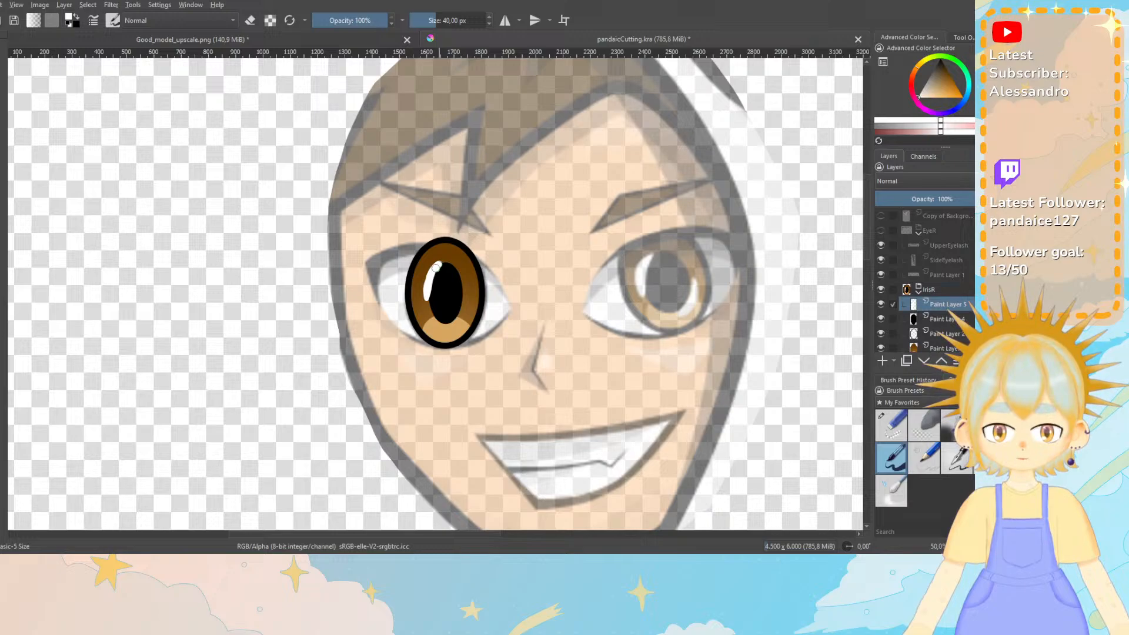
key(ctrl+z)
key(ctrl+z)
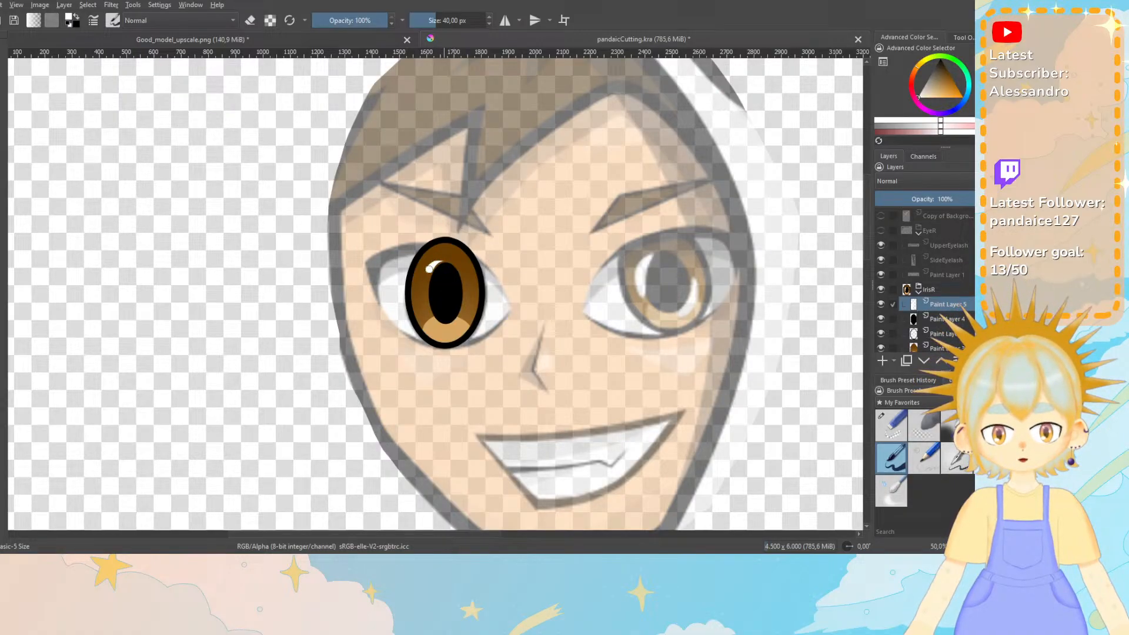
key(ctrl+z)
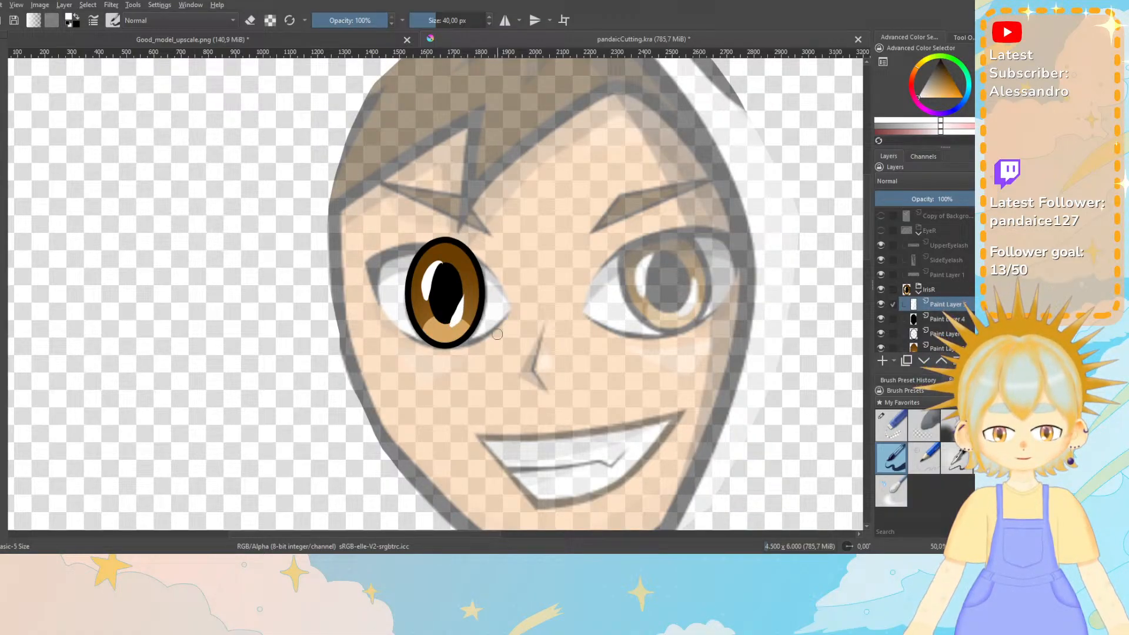
key(ctrl+z)
key(ctrl+z)
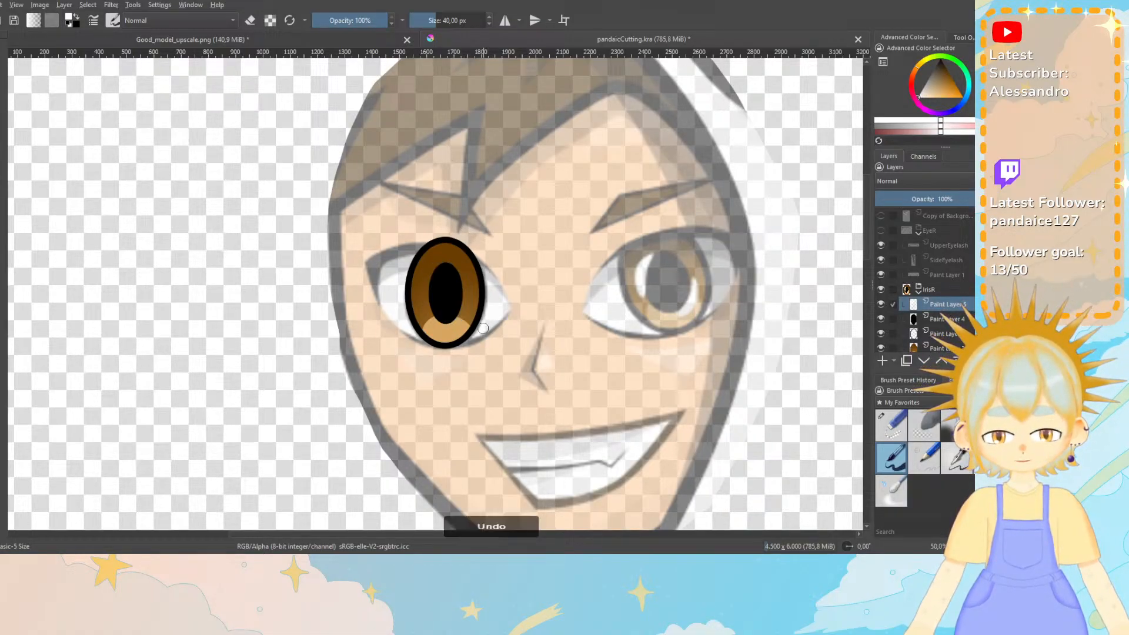
Paint two tapered white highlights with the 40 px brush, one on the pupil's upper-left edge and one on its lower-right edge.
scroll(484, 324, up, 4)
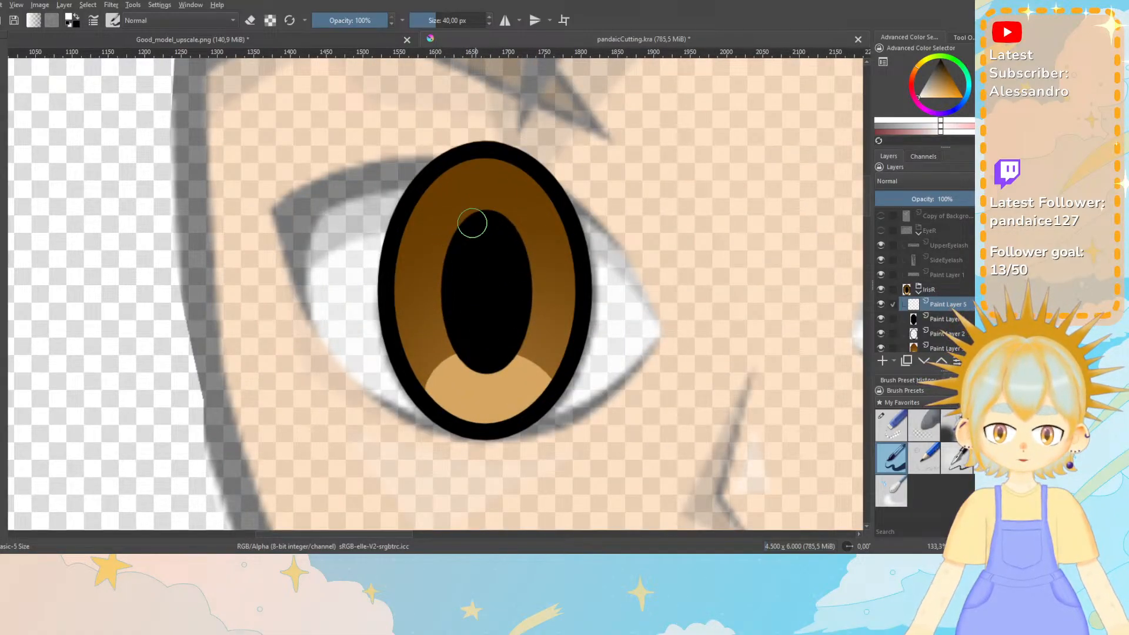
click(467, 212)
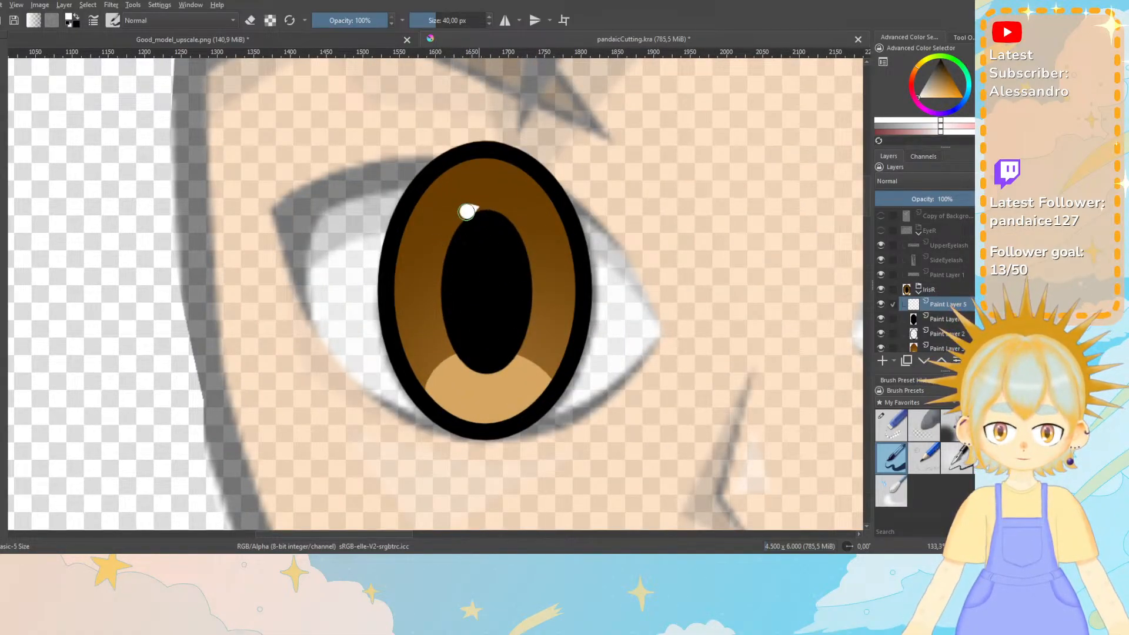
drag(467, 212, 431, 271)
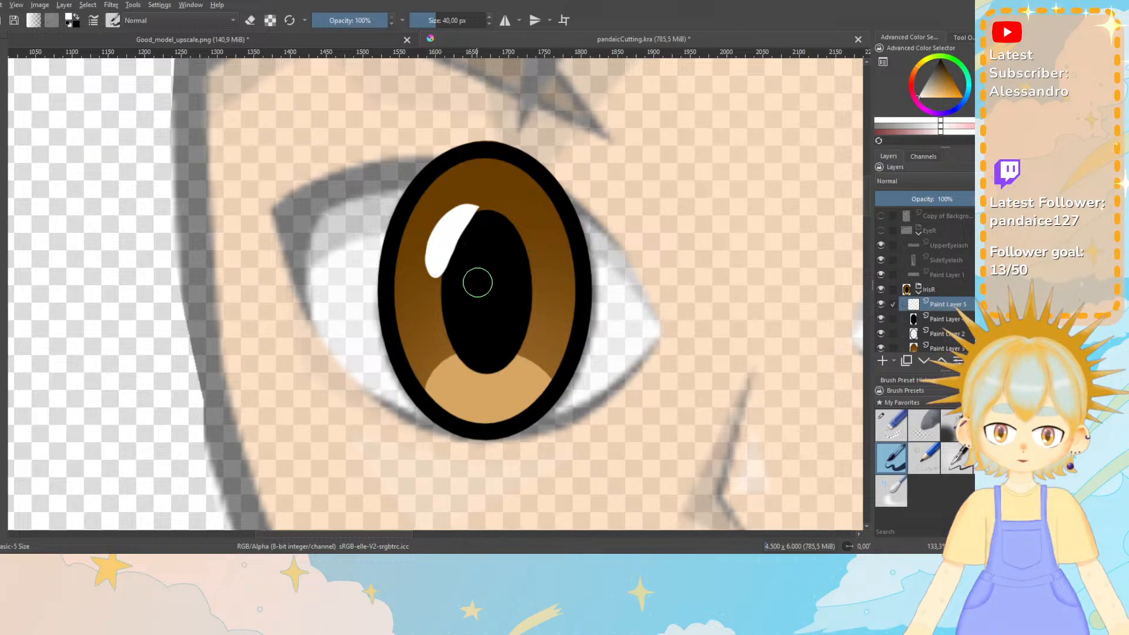
drag(531, 319, 503, 367)
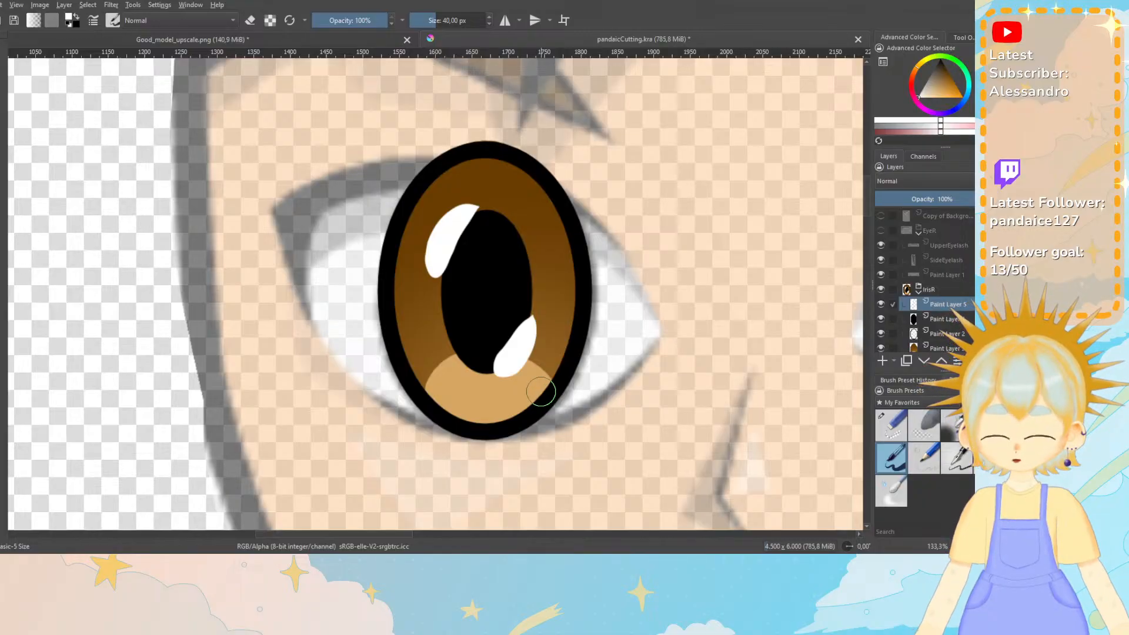
Select the IrisR group and make the EyeR group visible to check the iris together with the eyelashes.
scroll(541, 391, down, 3)
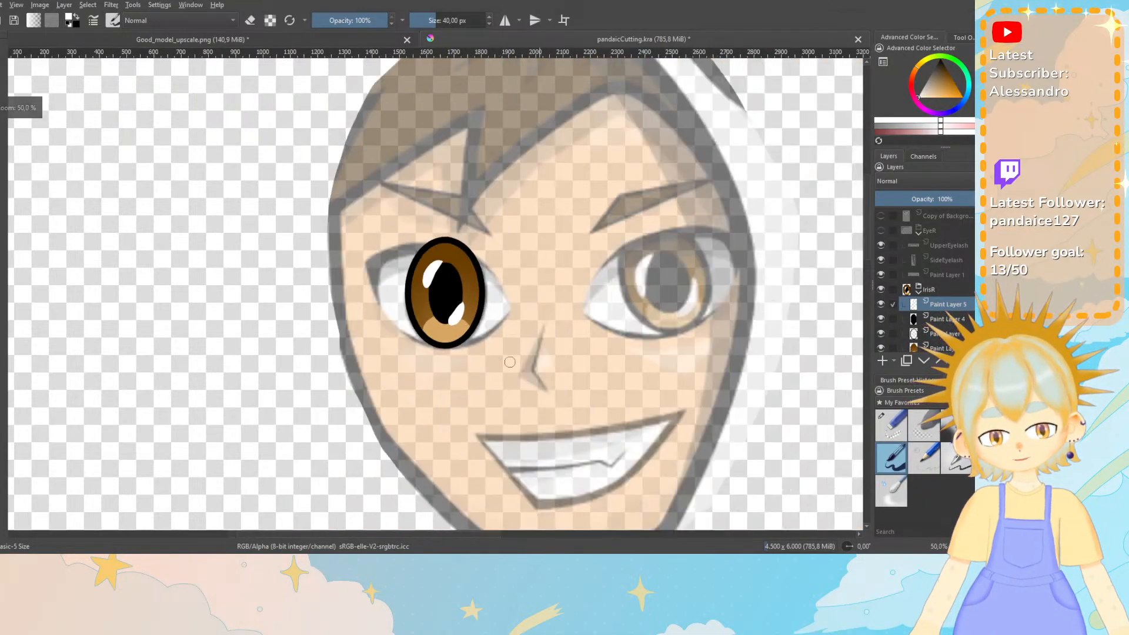
scroll(510, 362, down, 1)
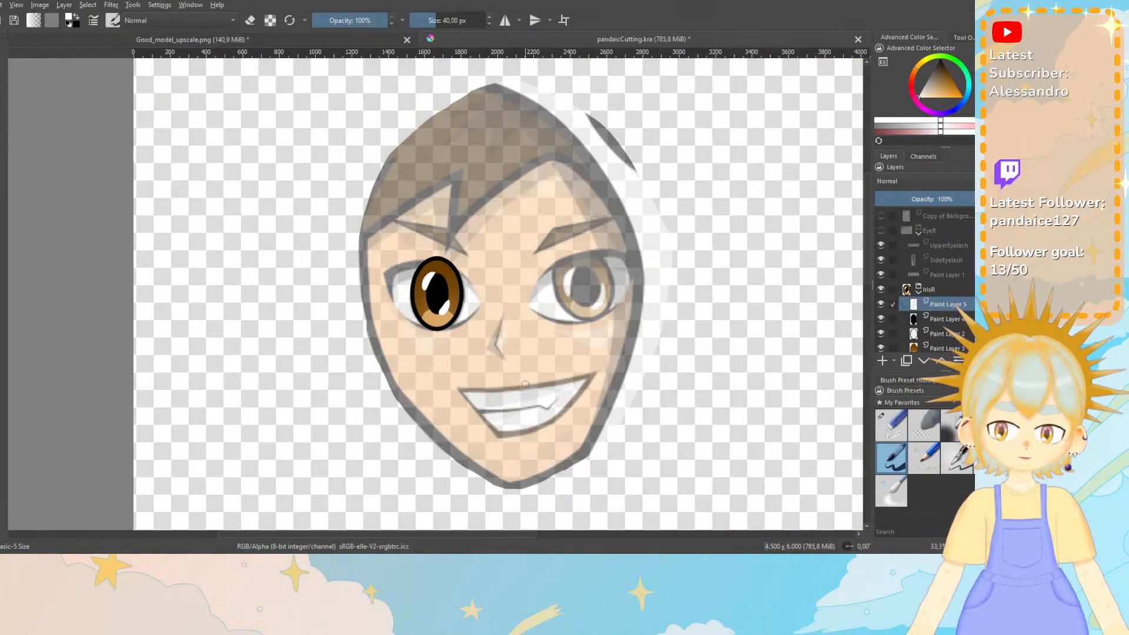
click(942, 292)
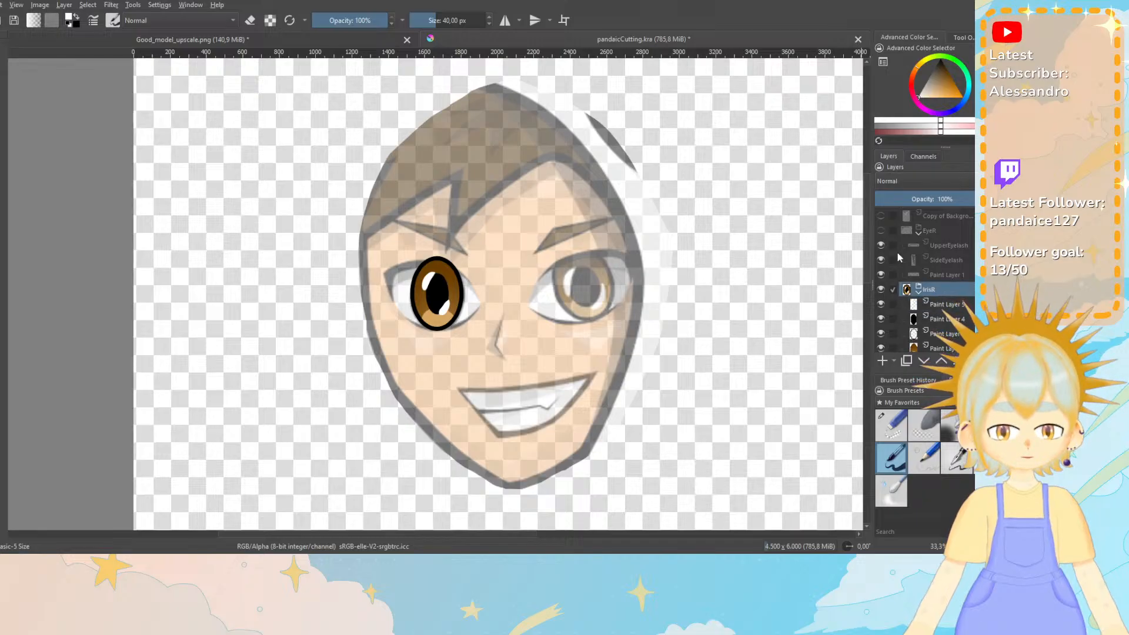
click(881, 229)
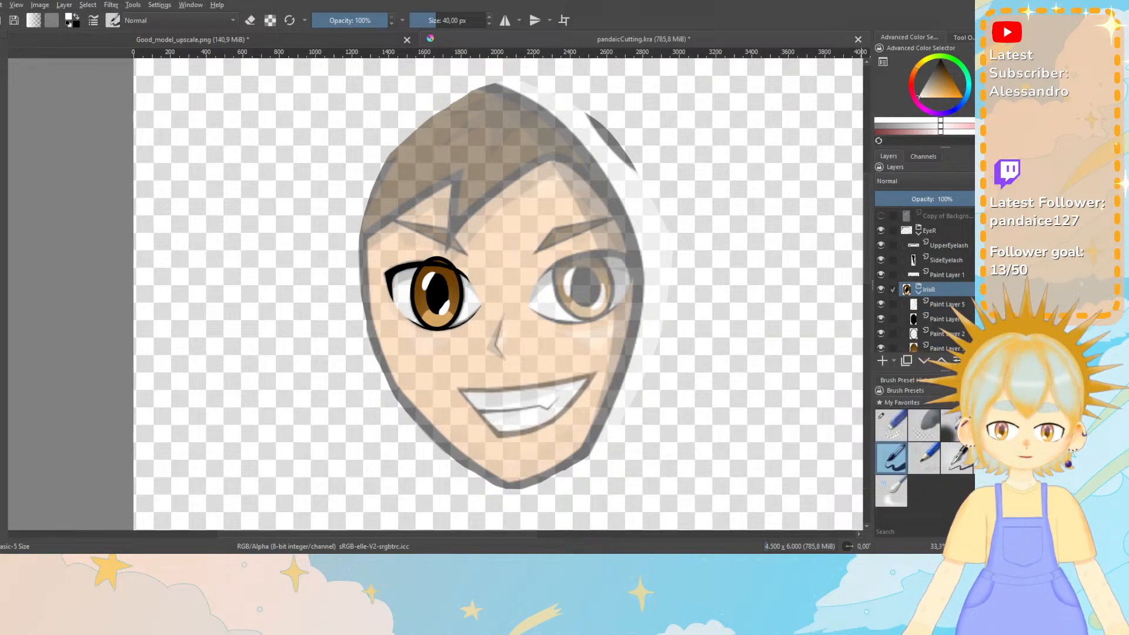
Move the IrisR group inside the EyeR group in the layer stack.
scroll(929, 282, down, 2)
click(944, 319)
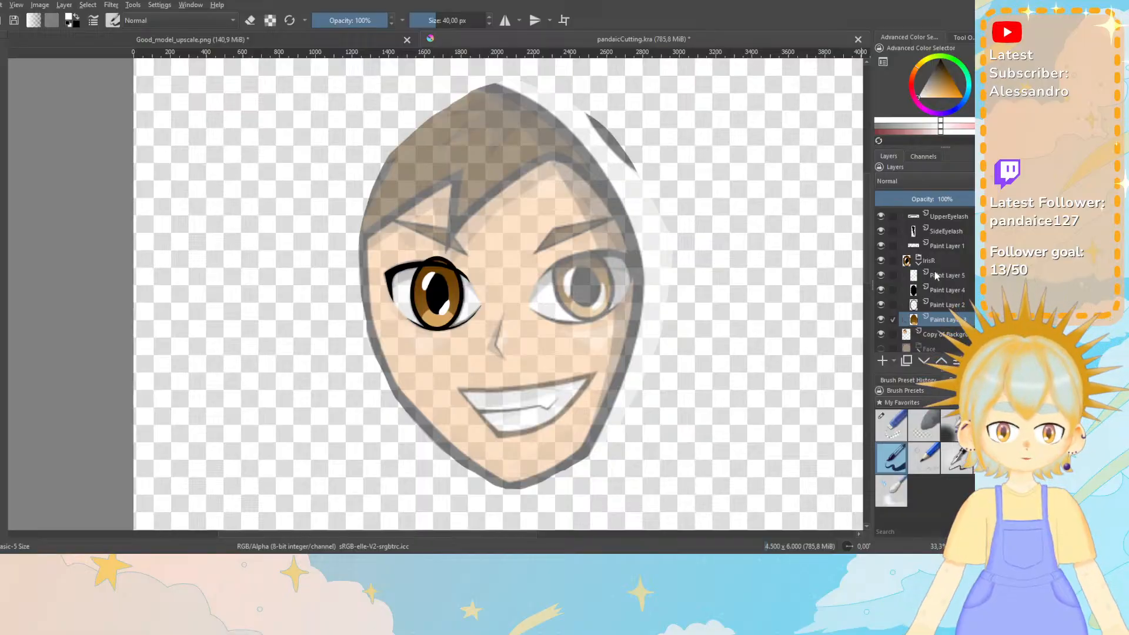
click(919, 262)
click(921, 232)
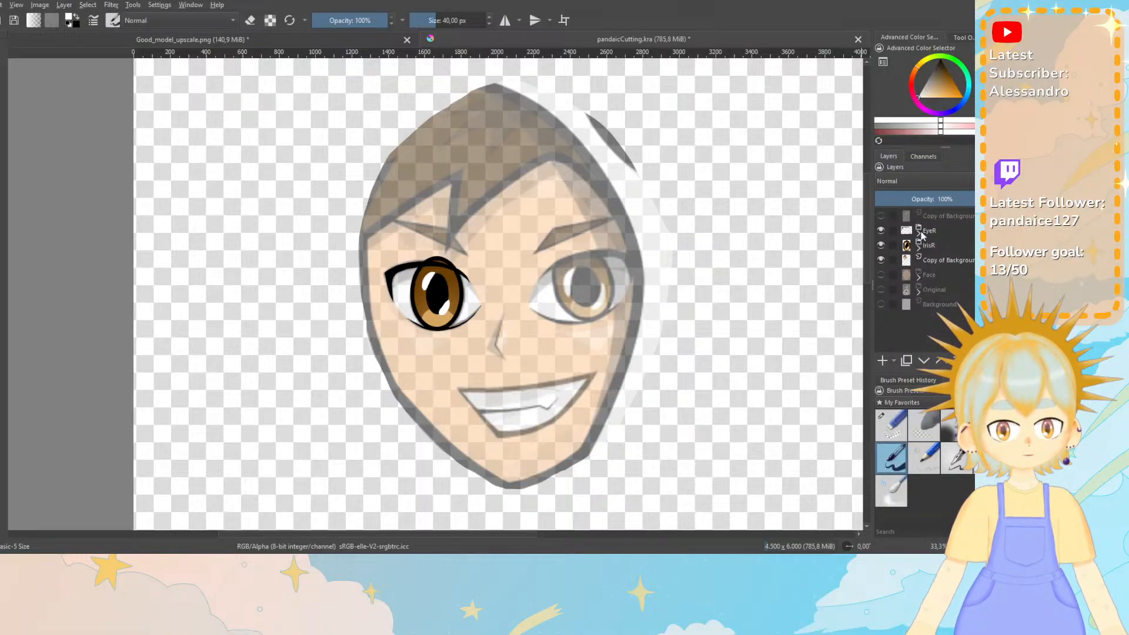
drag(932, 247, 930, 227)
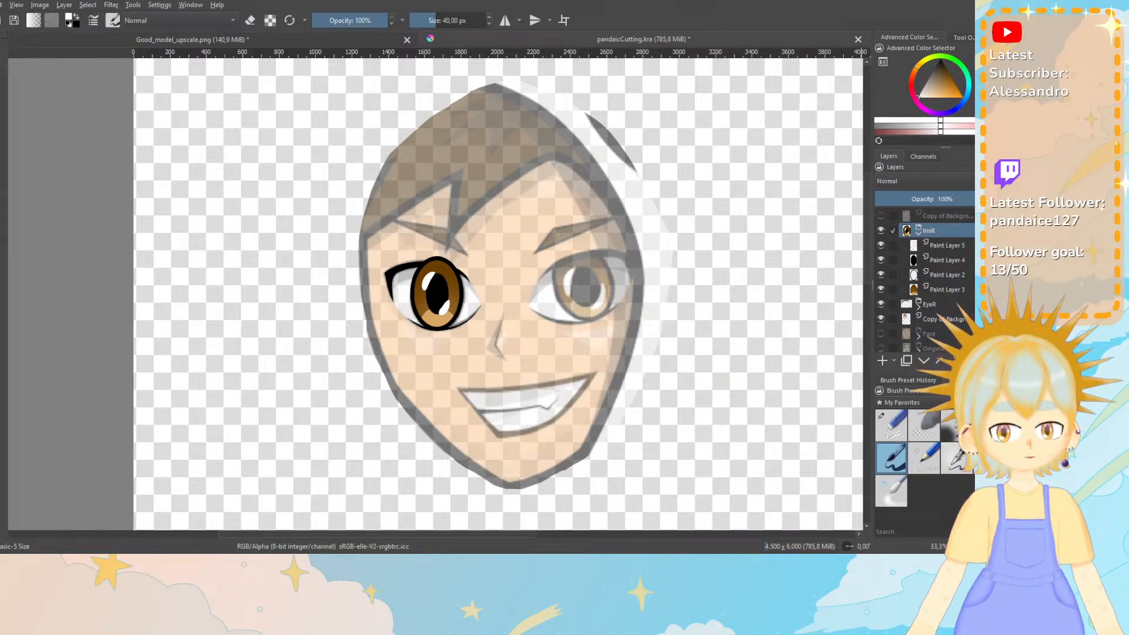
click(919, 307)
scroll(919, 307, down, 2)
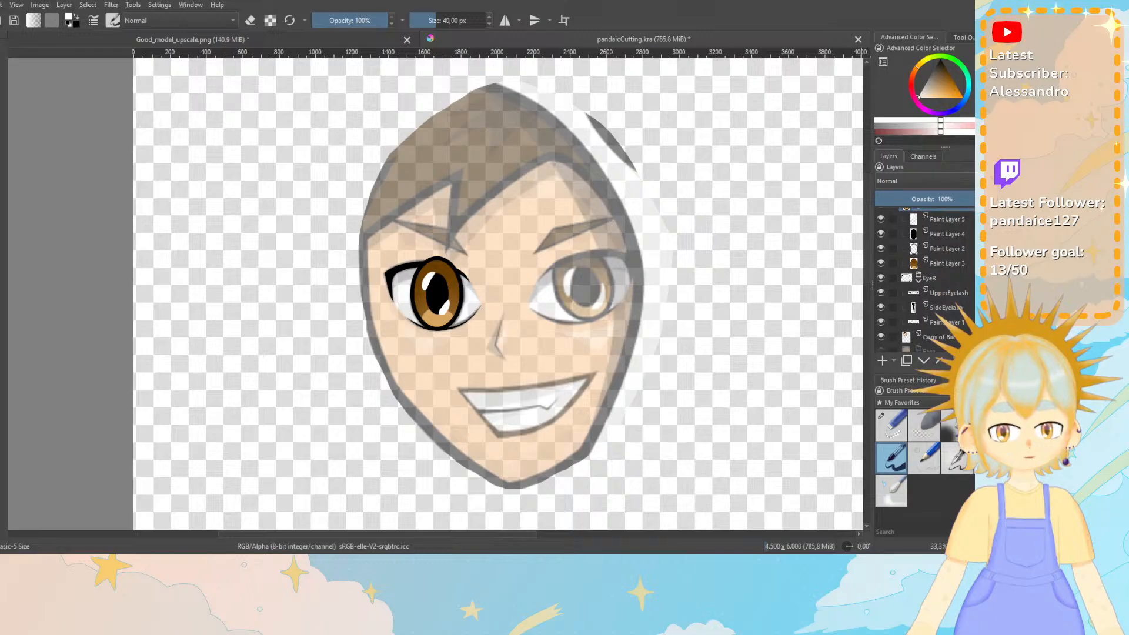
scroll(924, 279, up, 1)
drag(924, 215, 936, 281)
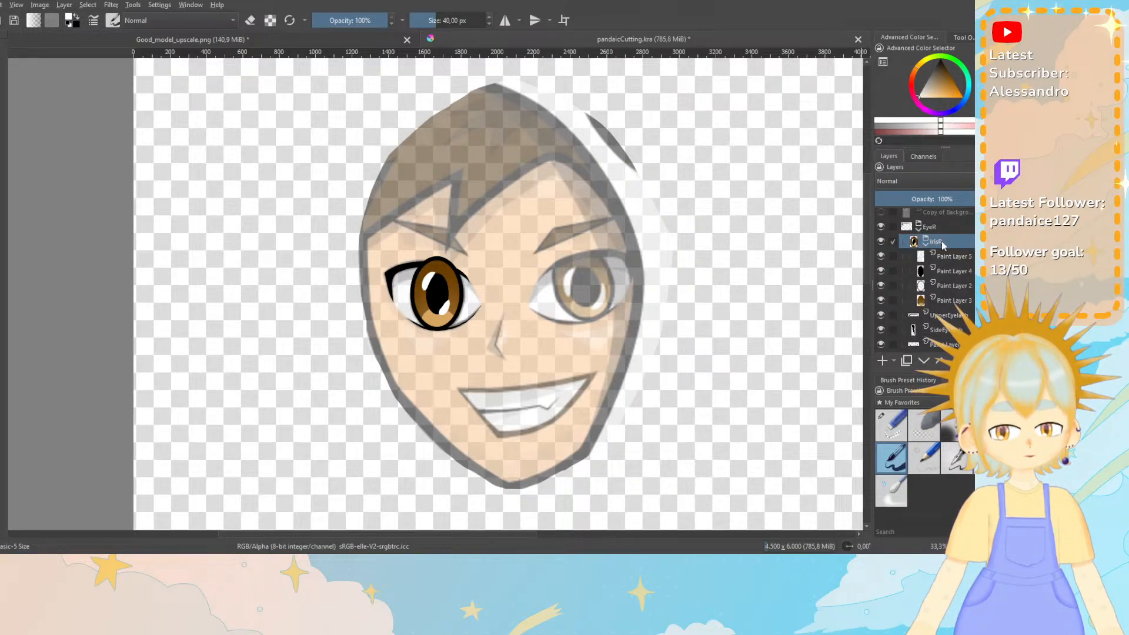
Try to move the UpperEyelash, SideEyelash and Paint Layer 1 layers above the IrisR group, and undo the move.
drag(941, 241, 947, 310)
drag(948, 255, 943, 238)
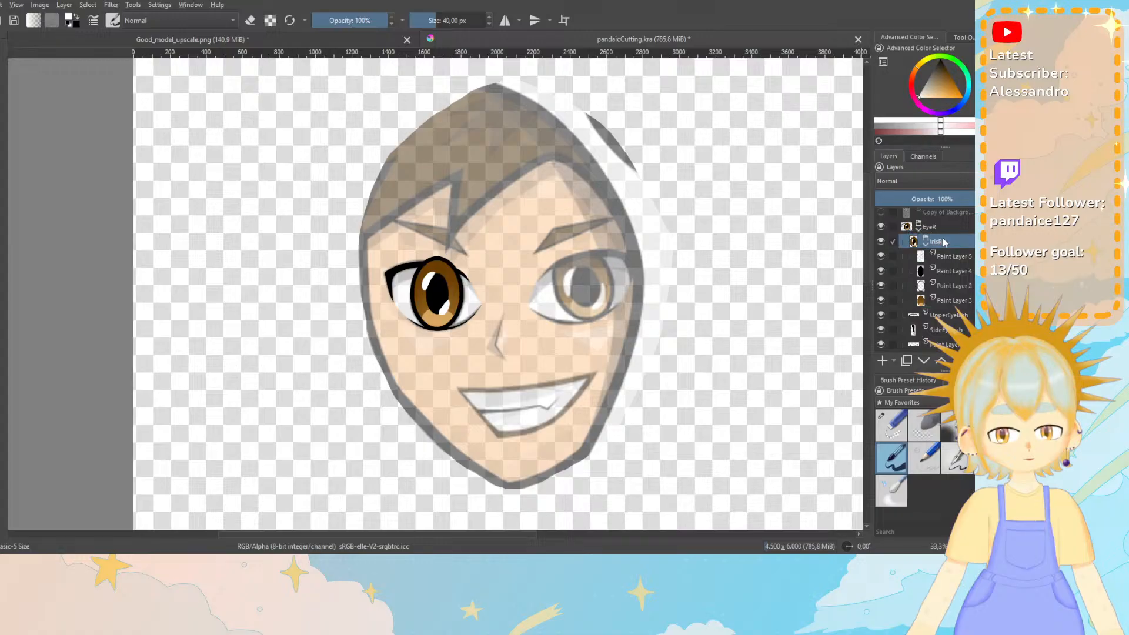
click(943, 316)
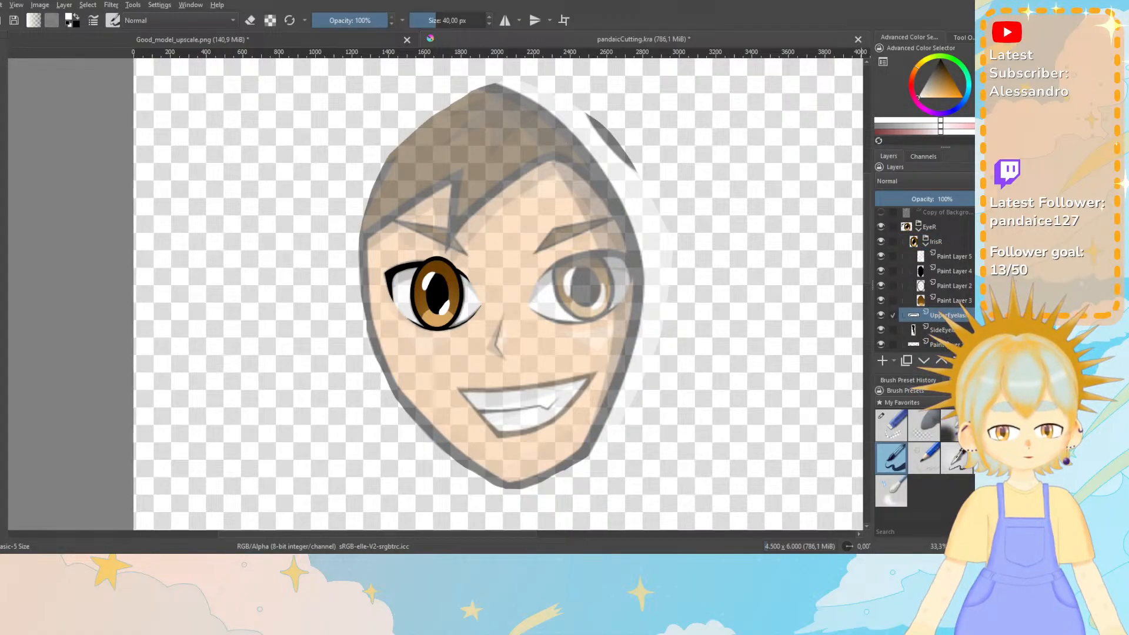
shift+click(944, 345)
scroll(948, 321, down, 1)
drag(951, 291, 940, 220)
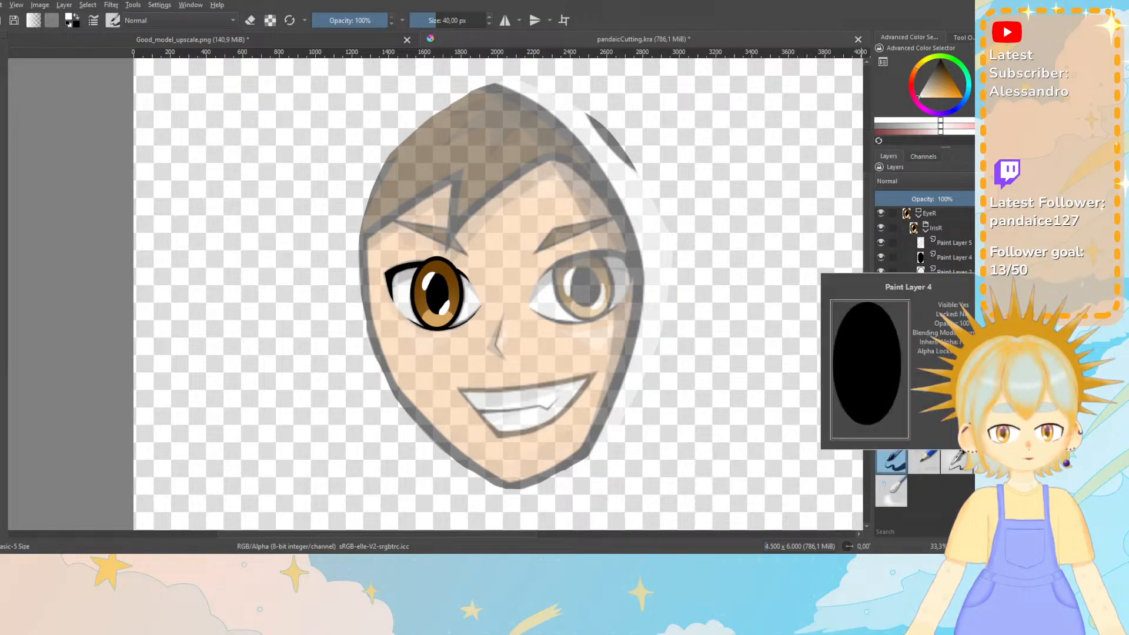
drag(934, 299, 932, 212)
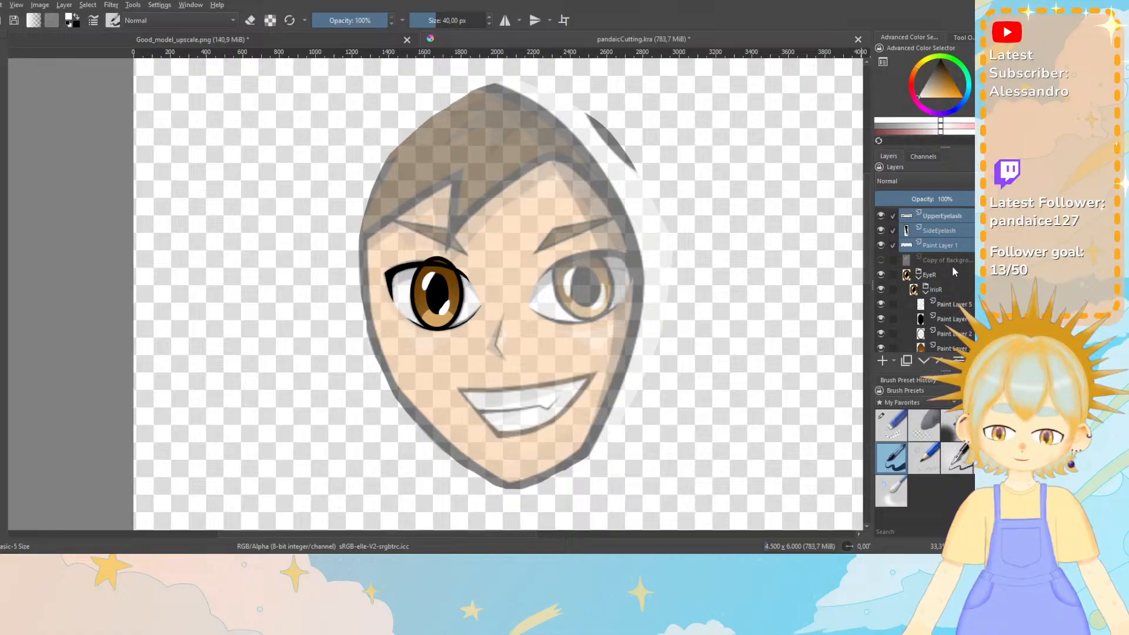
key(ctrl+z)
mouse_move(951, 266)
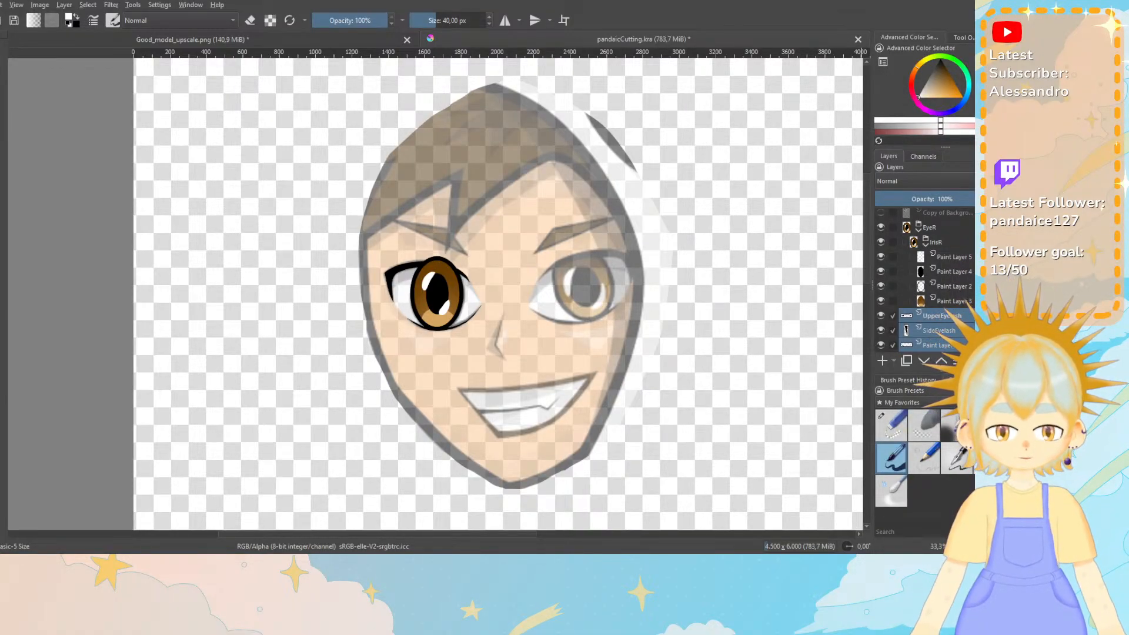
Collapse the IrisR group and move it beneath Paint Layer 1 inside the EyeR group.
click(943, 242)
scroll(942, 241, down, 1)
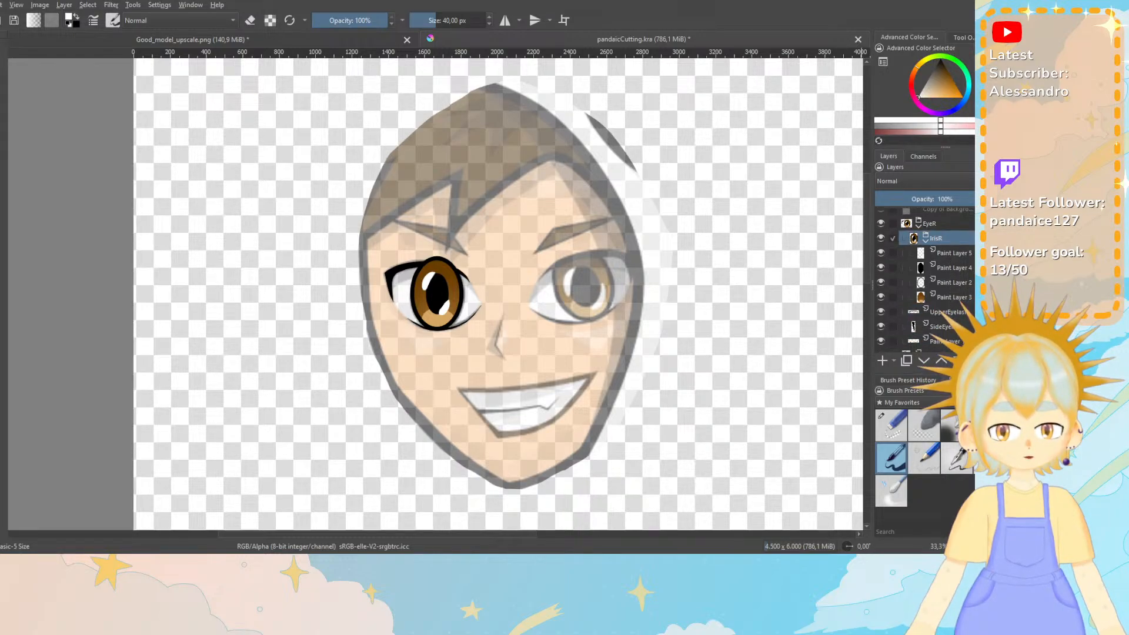
click(925, 232)
drag(936, 243, 935, 287)
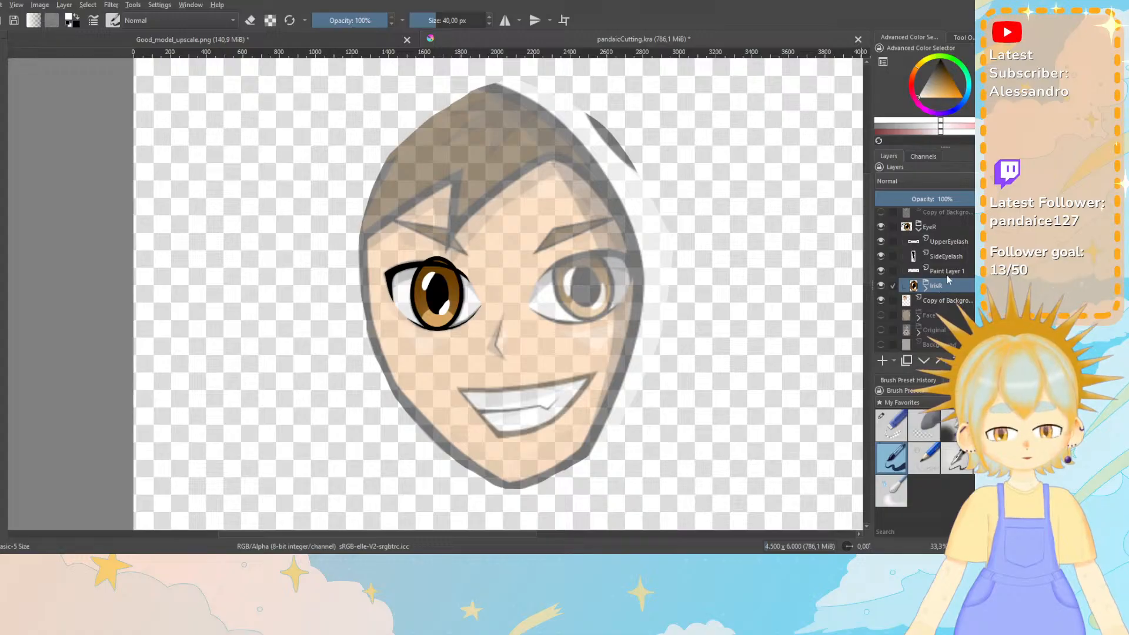
Add a new paint layer and place it directly beneath the IrisR group, above the background copy.
click(941, 242)
key(Insert)
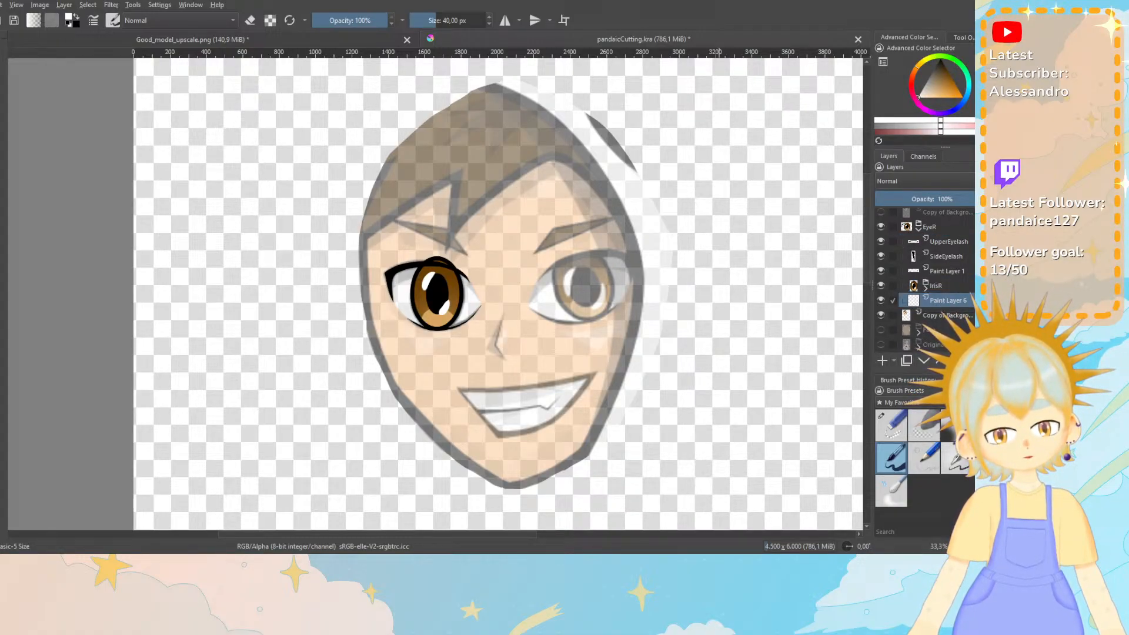
key(ctrl+z)
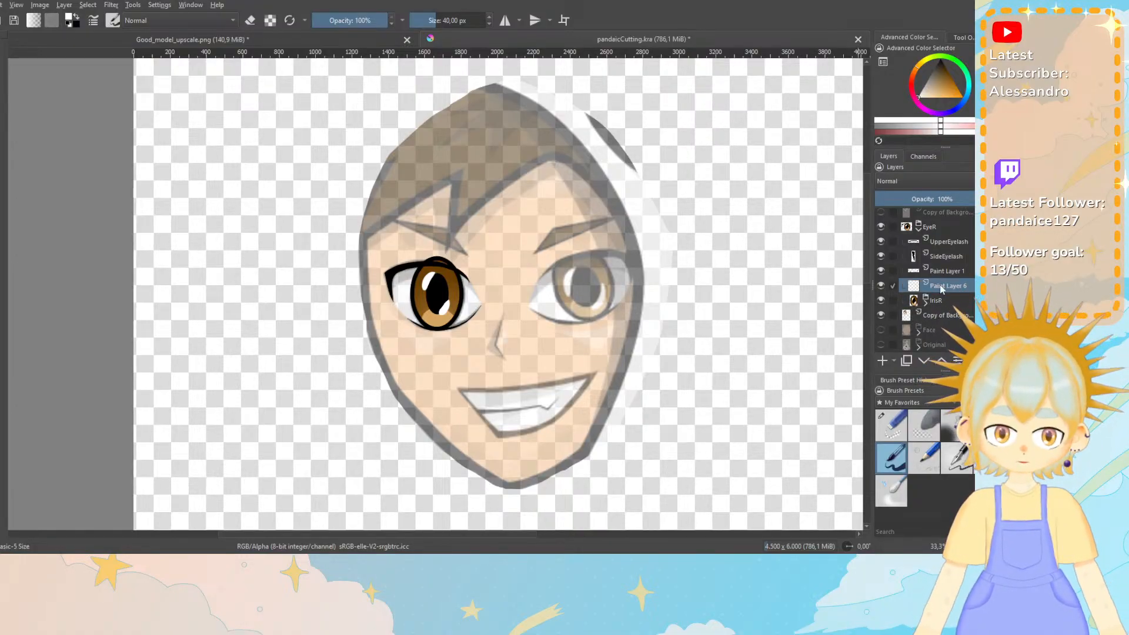
drag(941, 286, 944, 312)
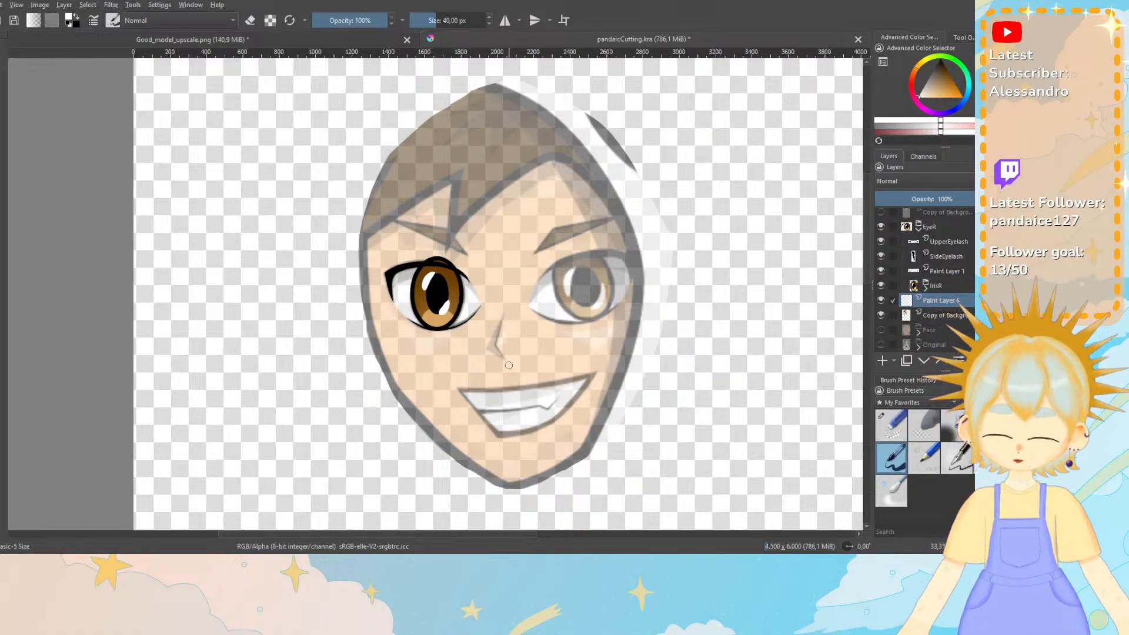
Paint the outer part of the eye white on the new layer, between the side eyelash and the iris, with a 40 px brush.
key(ctrl+plus)
key(ctrl+plus)
key(ctrl+plus)
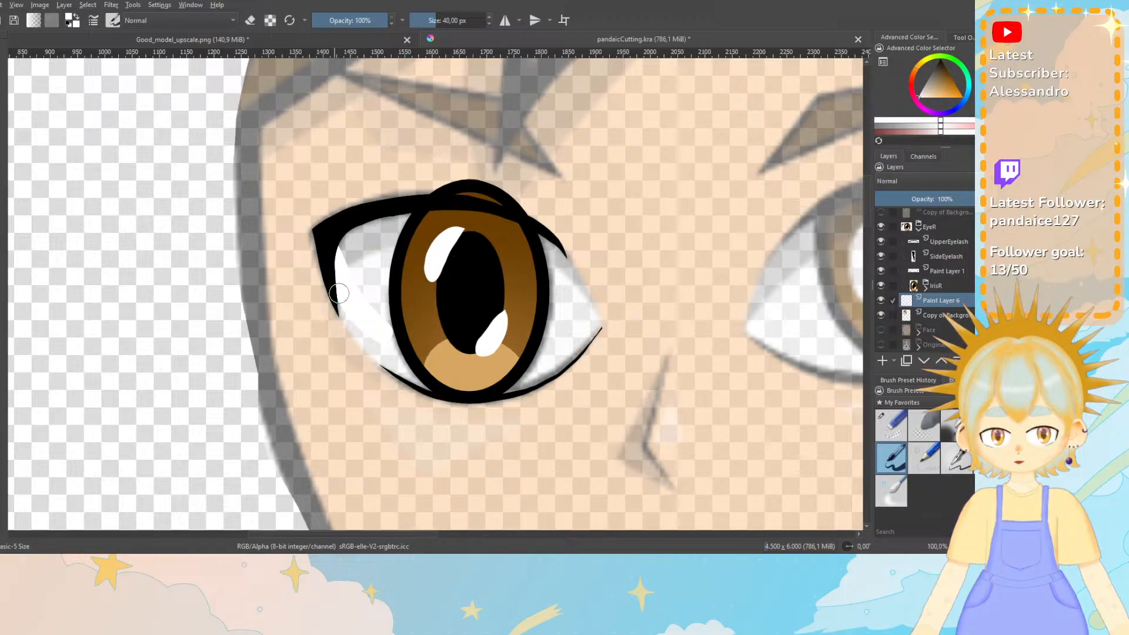
drag(367, 336, 435, 388)
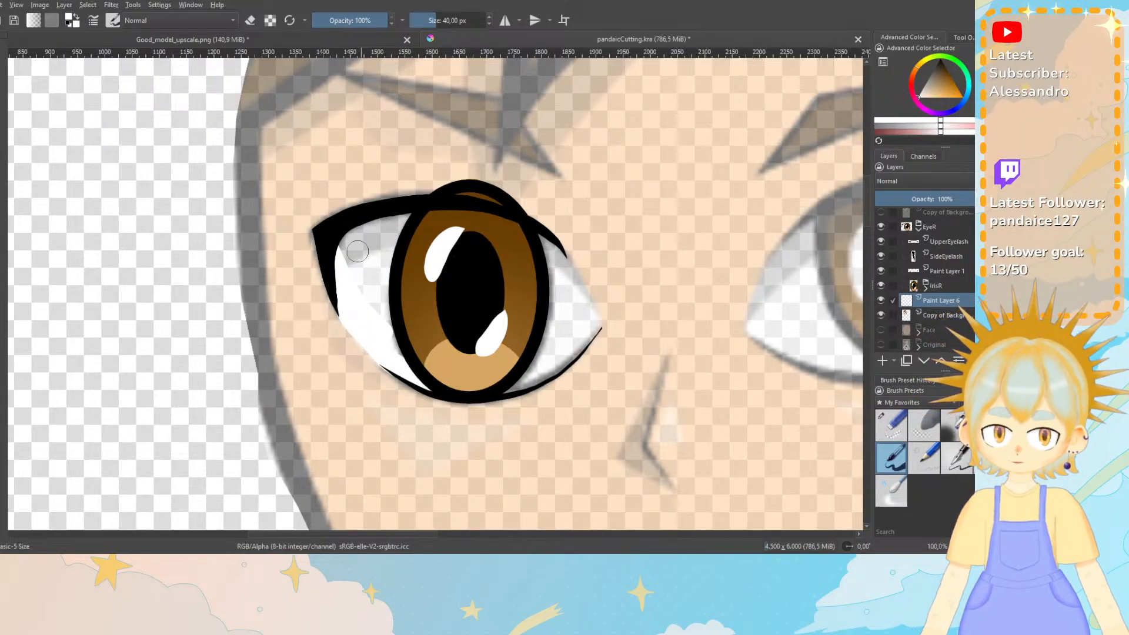
mouse_move(357, 252)
mouse_down()
mouse_move(377, 273)
mouse_move(349, 257)
mouse_move(354, 240)
mouse_move(529, 250)
mouse_move(424, 224)
mouse_move(376, 291)
mouse_move(382, 243)
mouse_move(378, 319)
mouse_move(409, 264)
mouse_move(412, 227)
mouse_up()
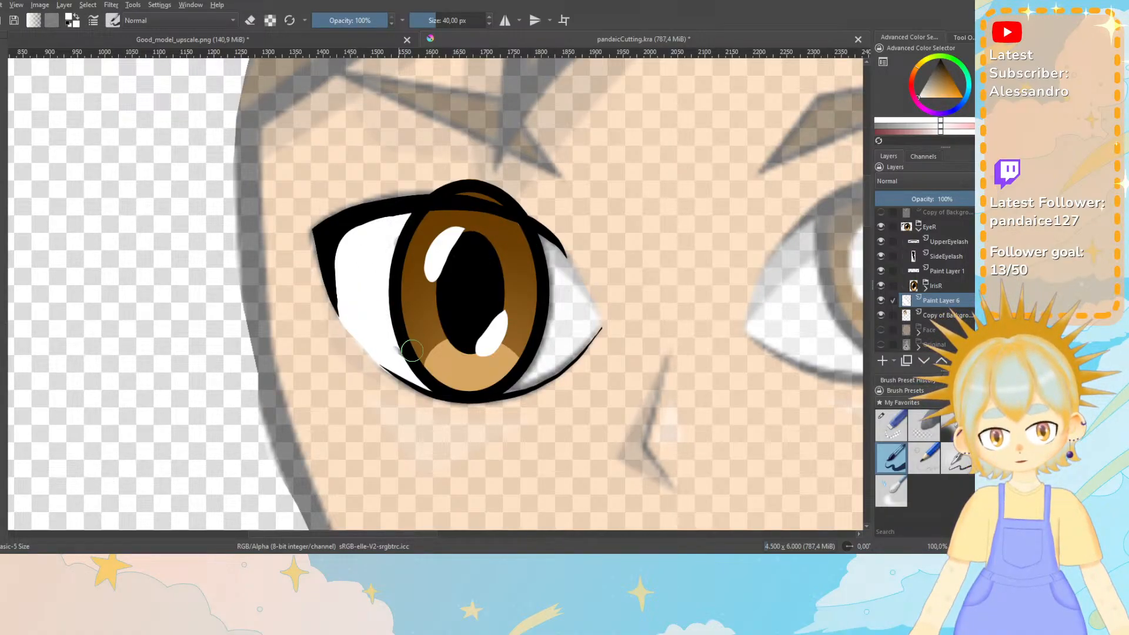
drag(412, 350, 402, 238)
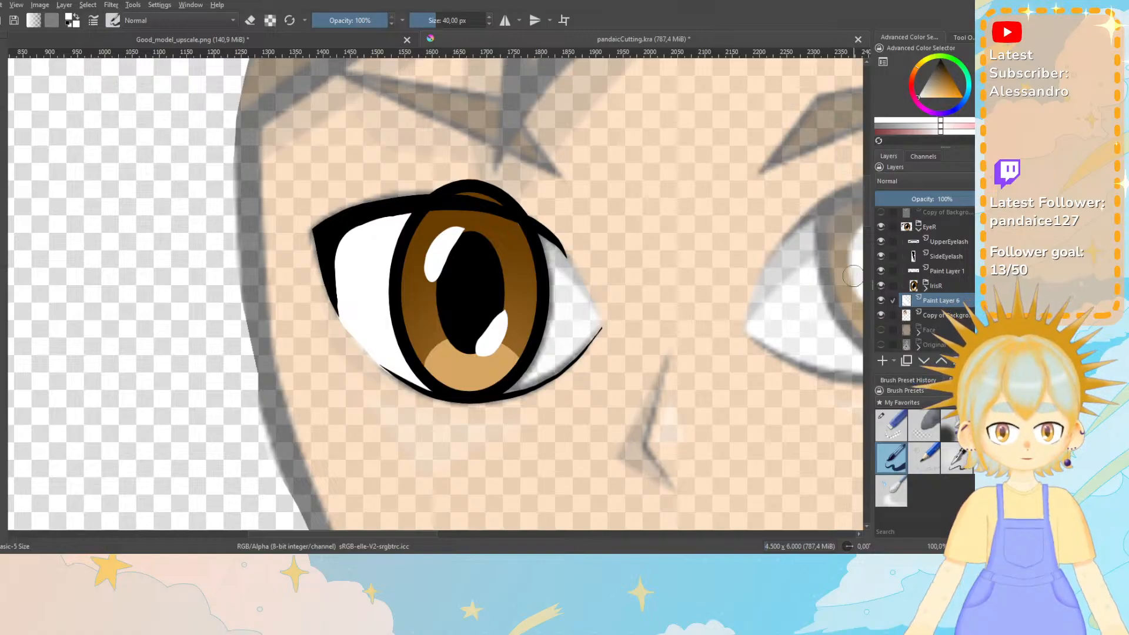
Hide the UpperEyelash, SideEyelash and Paint Layer 1 layers and the IrisR group to expose the painted eye white.
click(880, 242)
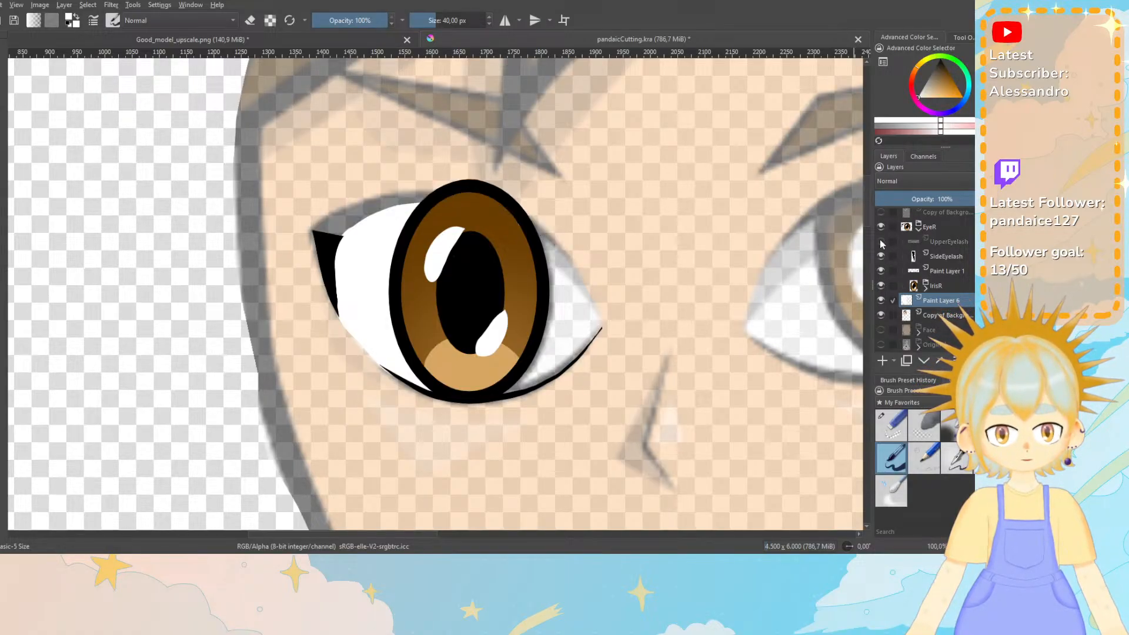
click(881, 257)
click(881, 271)
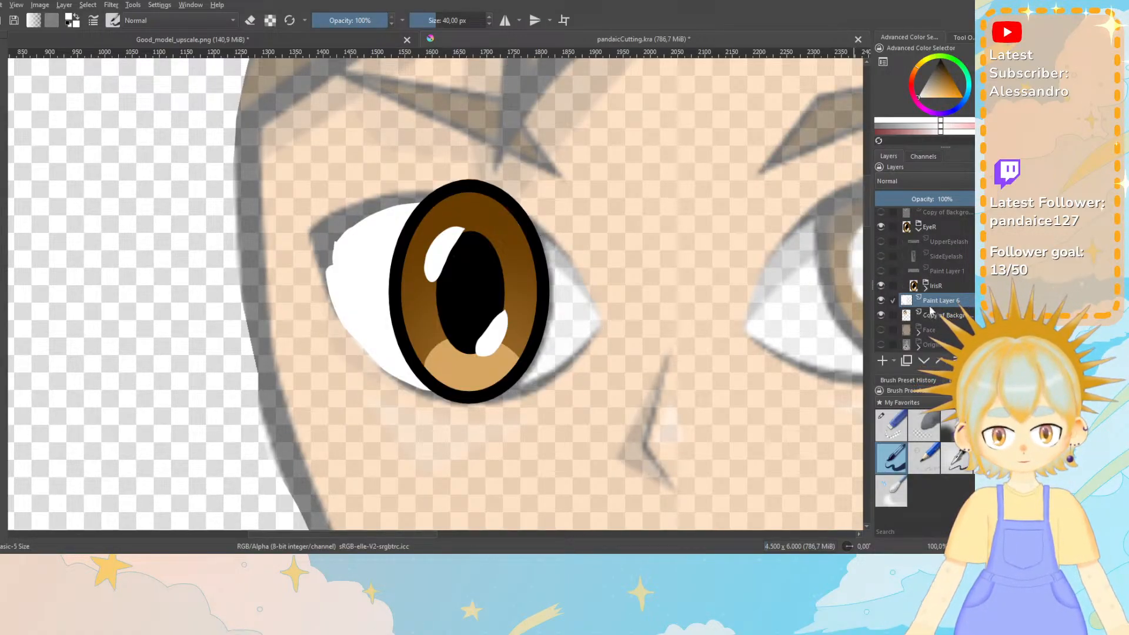
click(881, 286)
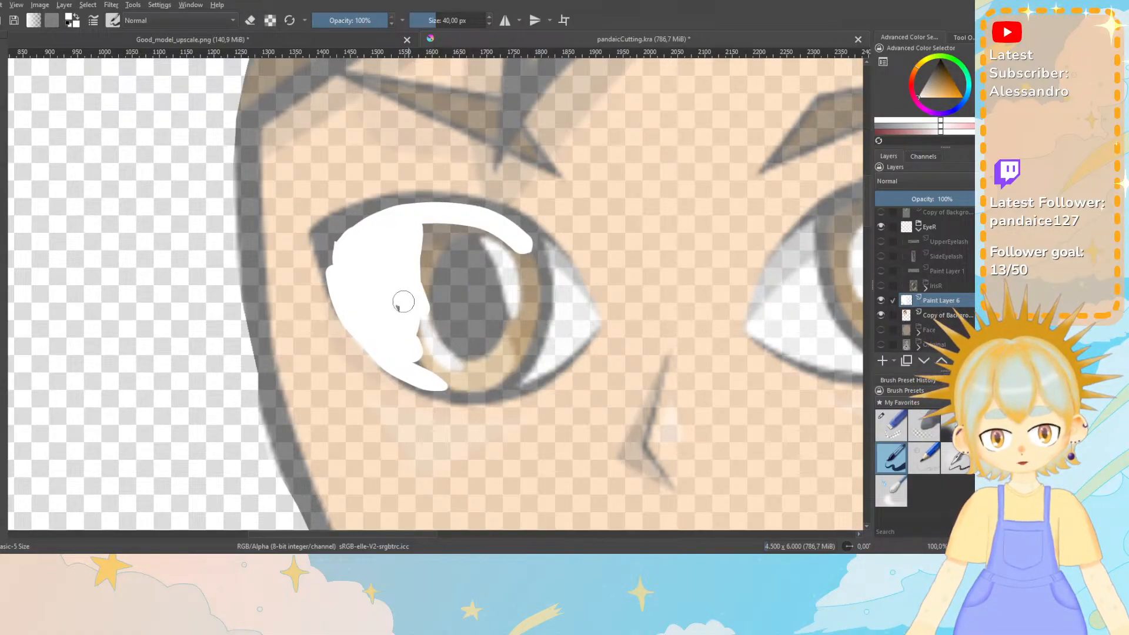
Extend the white paint along the reference eye's outline and fill the whole eye shape, including the area behind the iris.
mouse_move(404, 302)
mouse_down()
mouse_move(430, 364)
mouse_move(415, 356)
mouse_move(463, 383)
mouse_move(543, 369)
mouse_move(590, 322)
mouse_move(544, 251)
mouse_move(478, 215)
mouse_move(429, 209)
mouse_move(333, 233)
mouse_up()
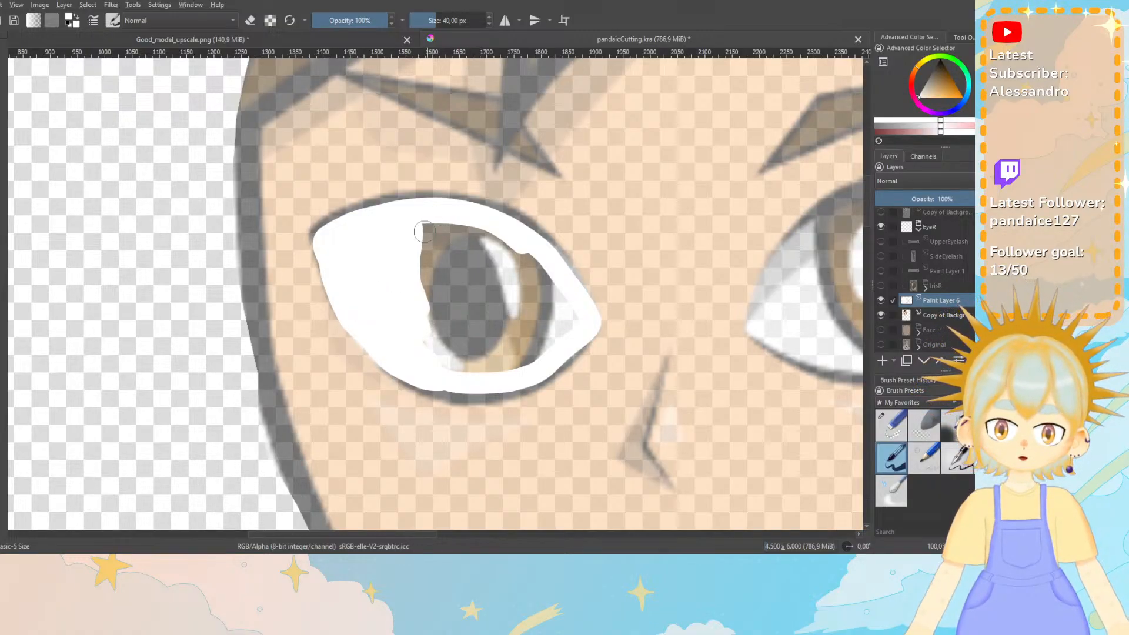
drag(425, 232, 427, 303)
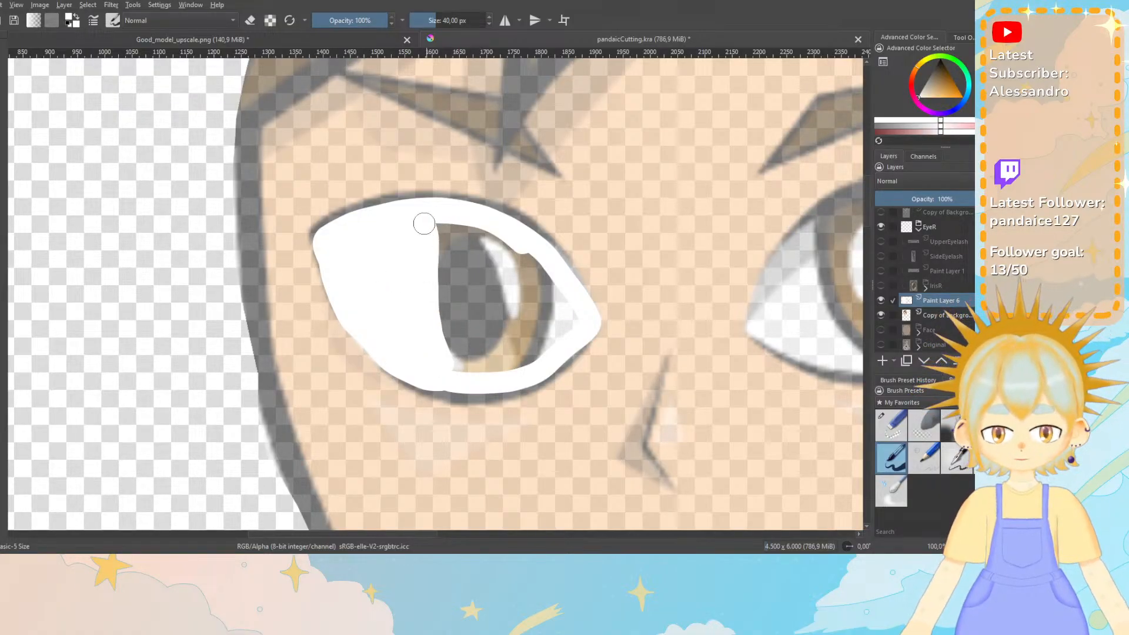
mouse_move(577, 317)
mouse_down()
mouse_move(521, 354)
mouse_move(426, 366)
mouse_up()
mouse_move(542, 357)
mouse_down()
mouse_move(415, 344)
mouse_move(483, 355)
mouse_move(414, 274)
mouse_move(441, 251)
mouse_move(495, 306)
mouse_move(443, 243)
mouse_move(495, 247)
mouse_move(573, 316)
mouse_up()
mouse_move(456, 336)
mouse_down()
mouse_move(563, 319)
mouse_move(561, 299)
mouse_move(484, 261)
mouse_move(565, 320)
mouse_move(461, 293)
mouse_move(524, 328)
mouse_up()
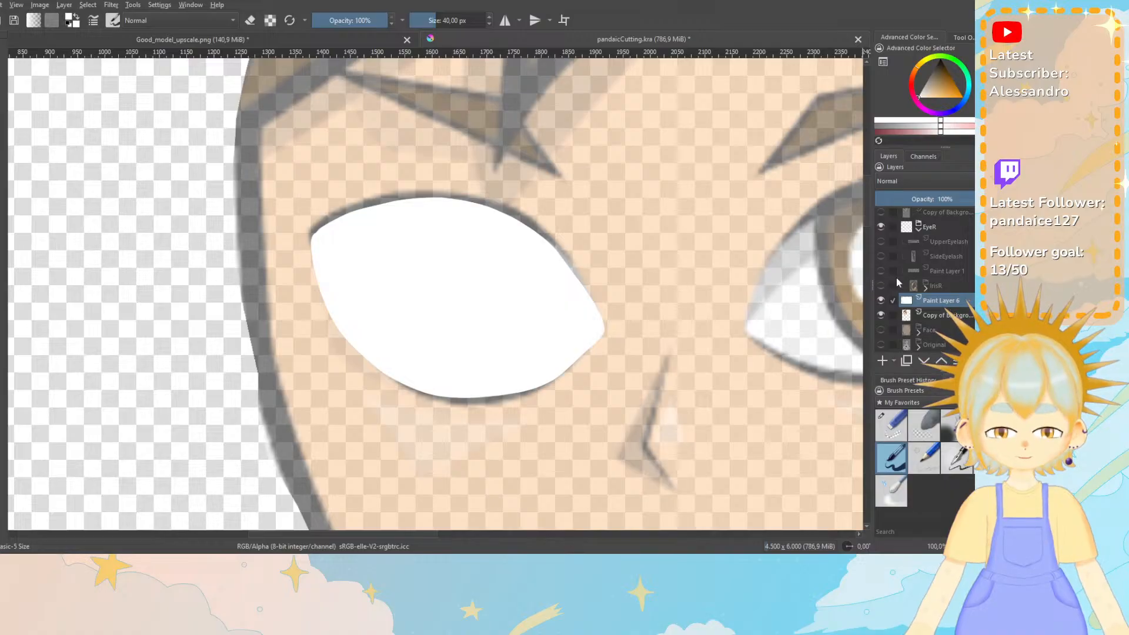
Show the UpperEyelash, SideEyelash and Paint Layer 1 layers again to check the eye white against the lash lines.
click(881, 241)
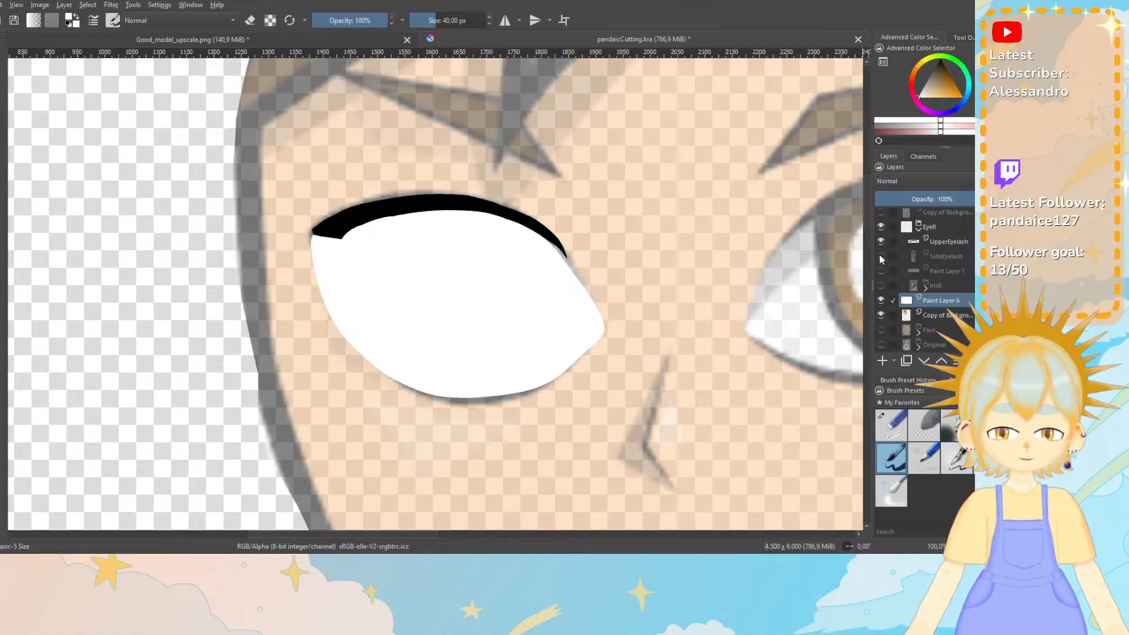
click(880, 257)
click(880, 270)
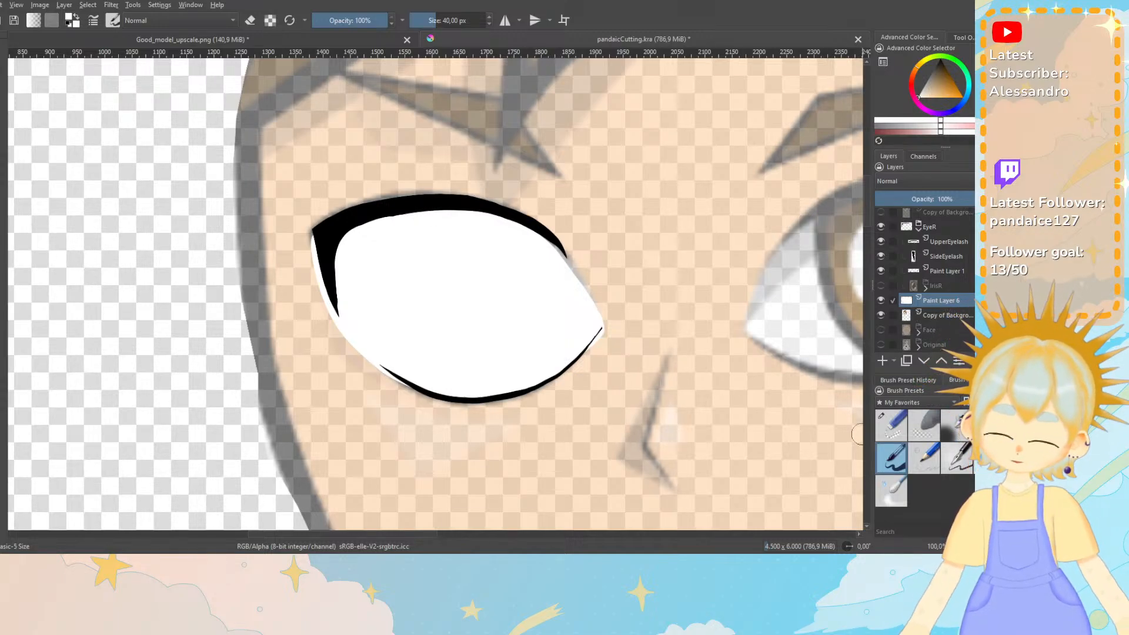
click(881, 271)
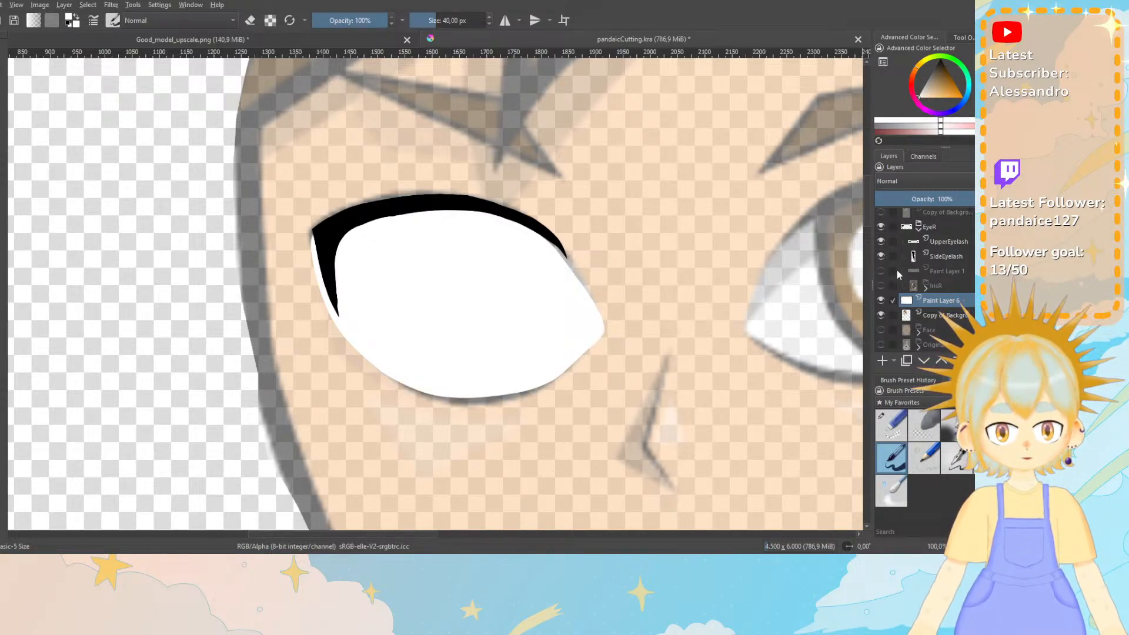
click(881, 271)
Erase the white paint spilling outside the side eyelash and lower lash line with the small eraser.
key(e)
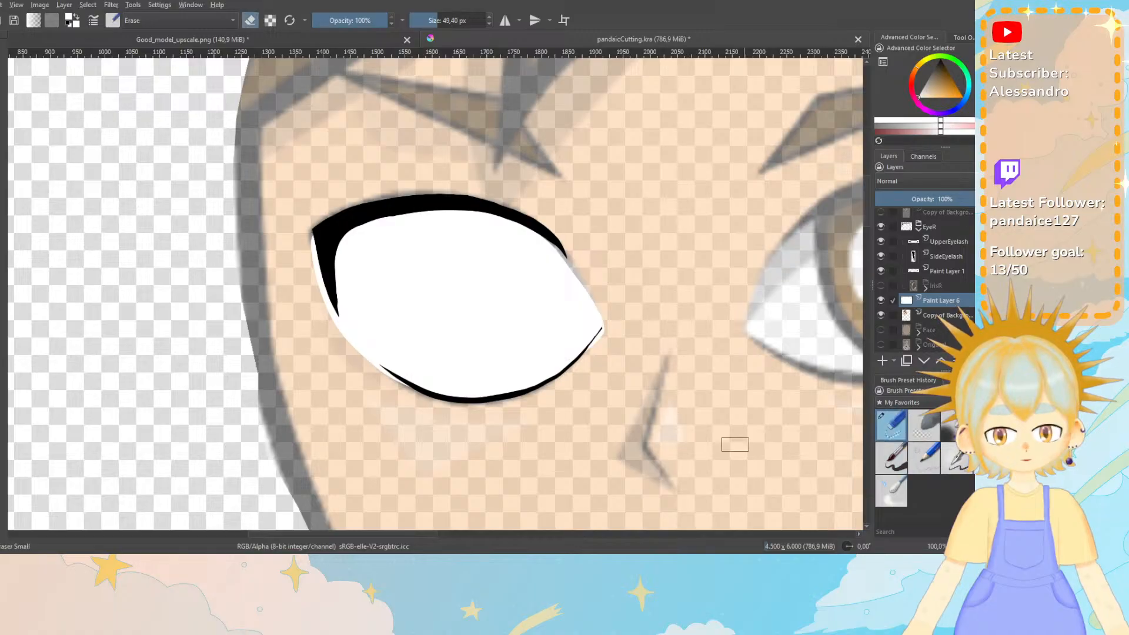
scroll(617, 375, up, 2)
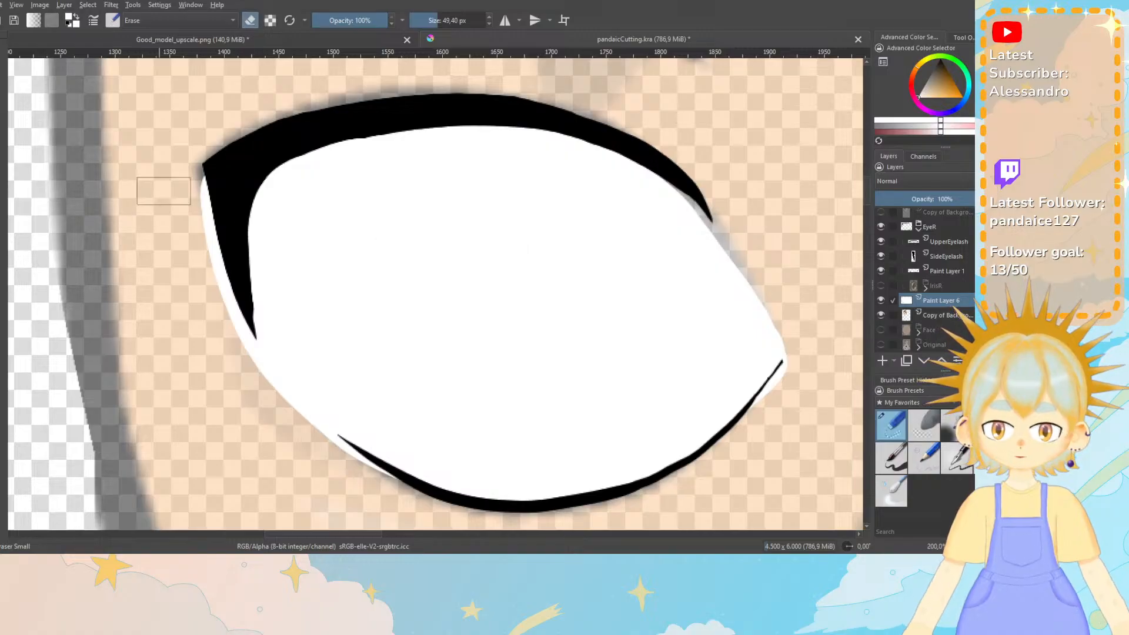
mouse_move(188, 175)
mouse_down()
mouse_move(196, 182)
mouse_move(191, 166)
mouse_move(227, 320)
mouse_move(251, 363)
mouse_up()
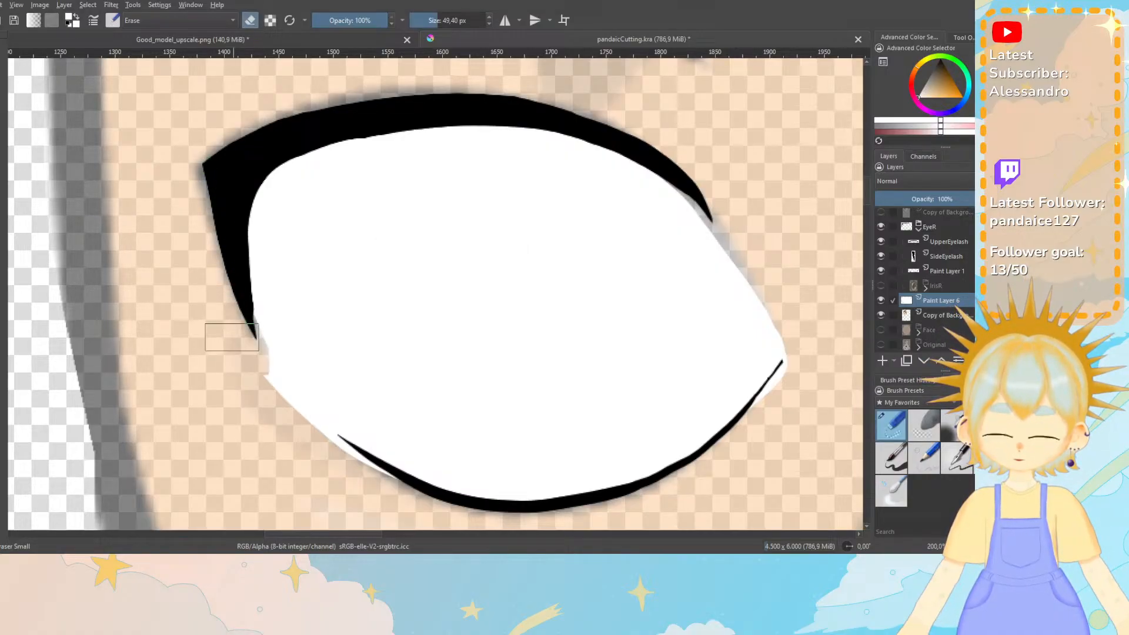
key(ctrl+z)
mouse_move(192, 187)
mouse_down()
mouse_move(201, 256)
mouse_move(189, 168)
mouse_move(210, 274)
mouse_up()
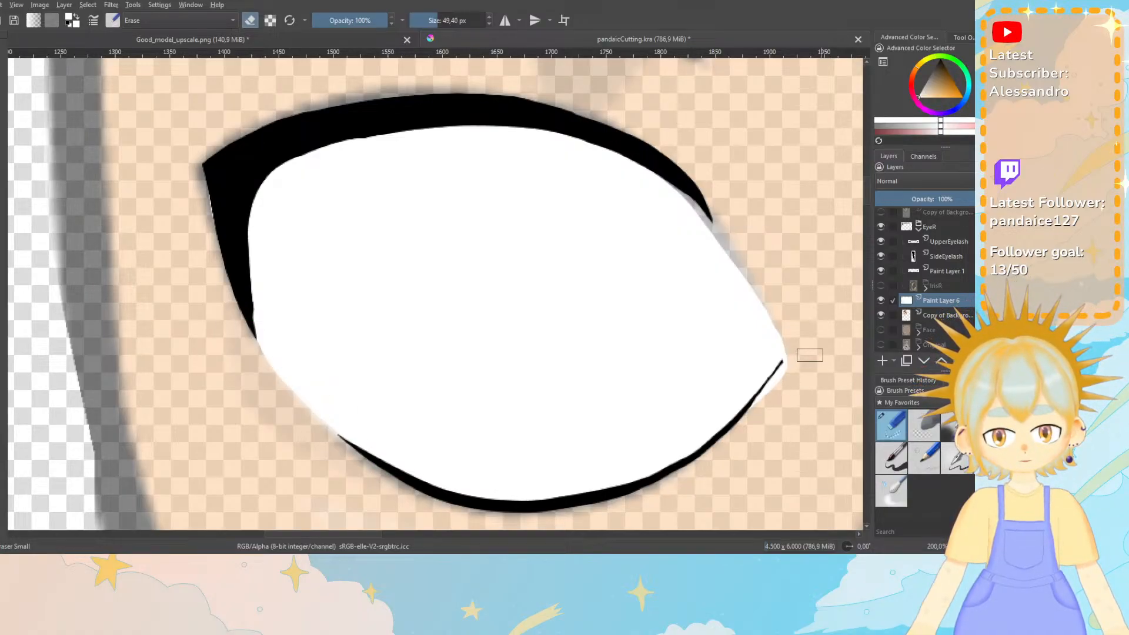
key(ctrl+z)
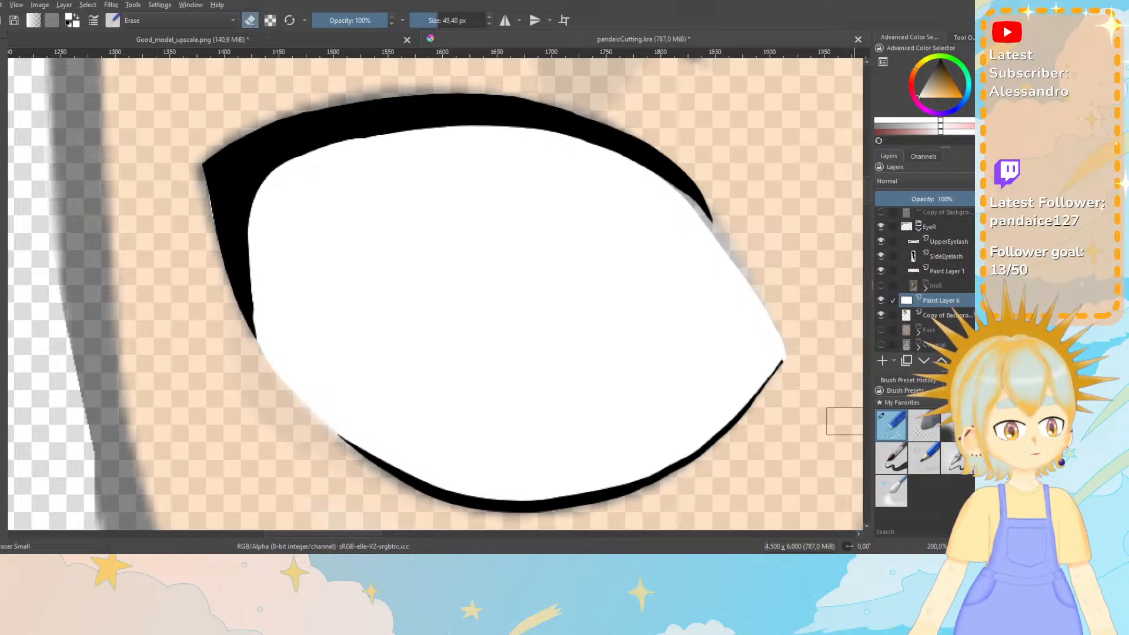
Paint white over the gap beneath the inner end of the upper eyelash with the 40 px brush.
click(891, 457)
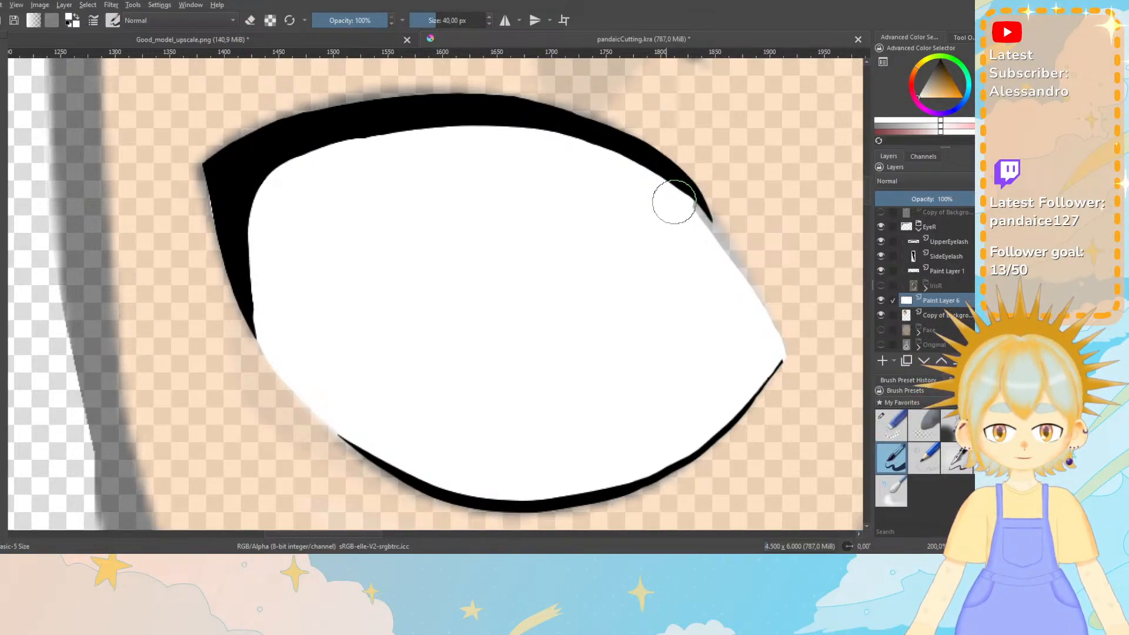
drag(675, 201, 709, 267)
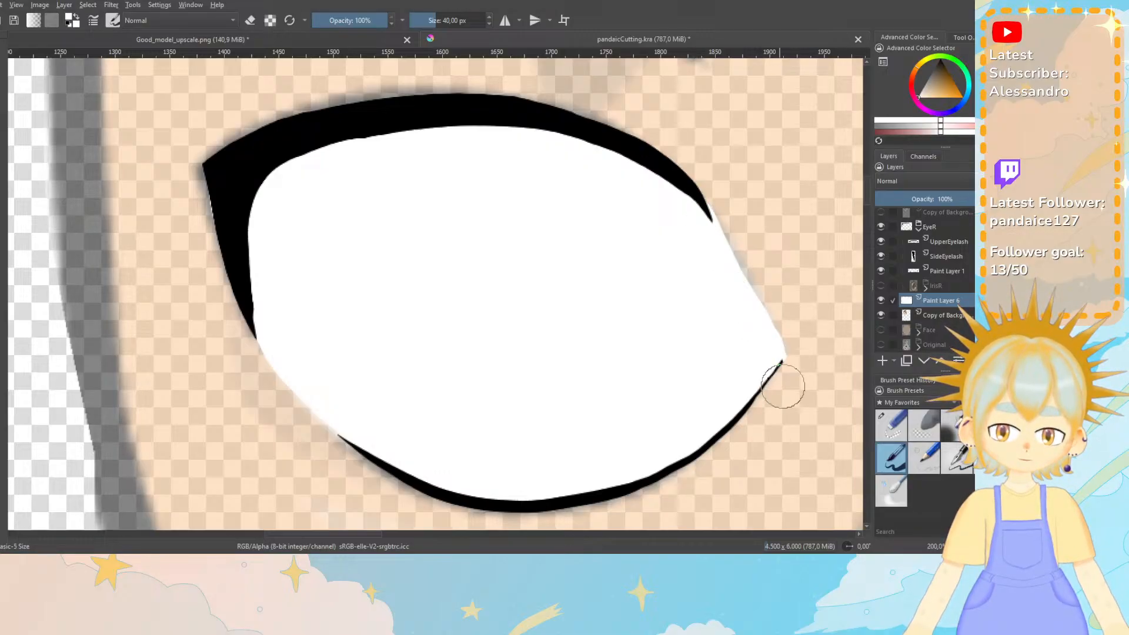
Erase the white paint spilling past the eye's inner edge, between the upper eyelash tip and the inner corner, with the small eraser.
click(904, 424)
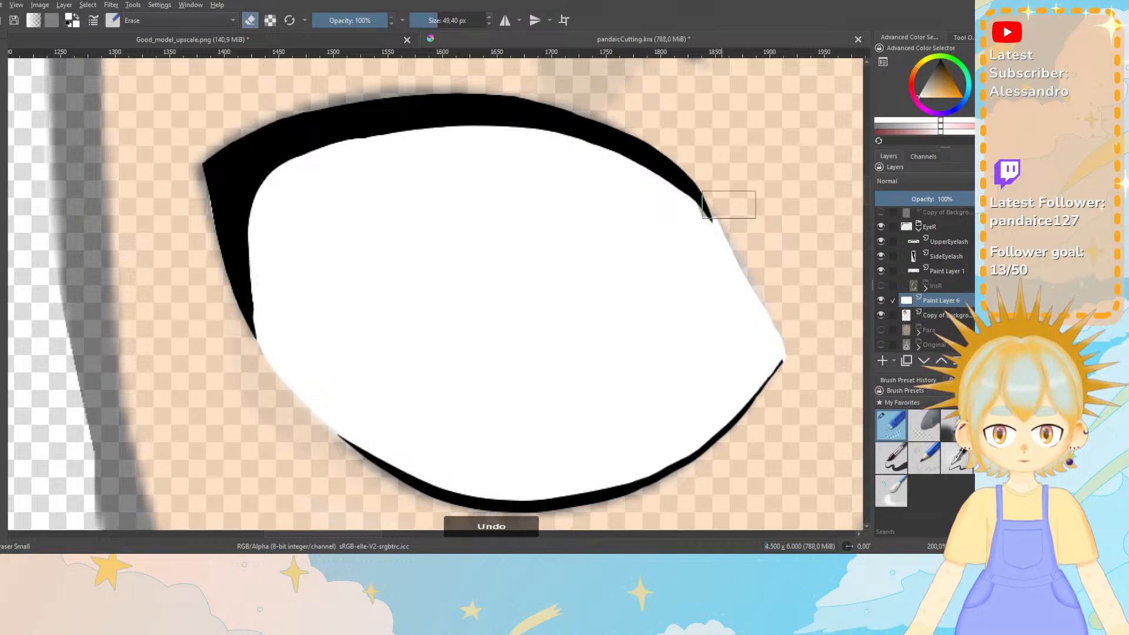
drag(746, 231, 787, 351)
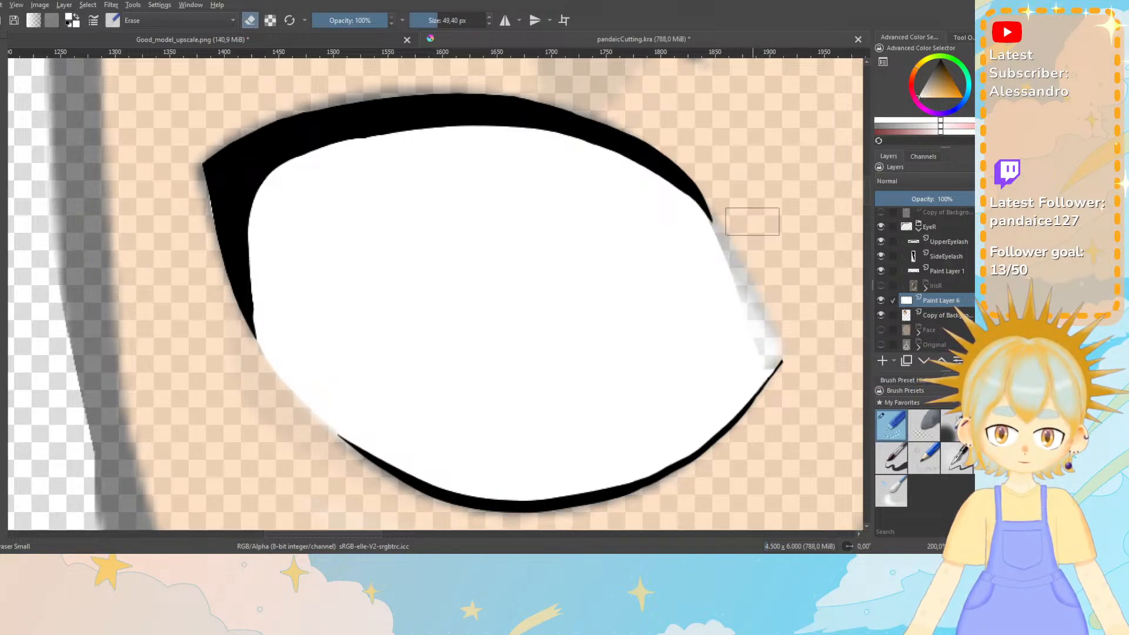
key(ctrl+z)
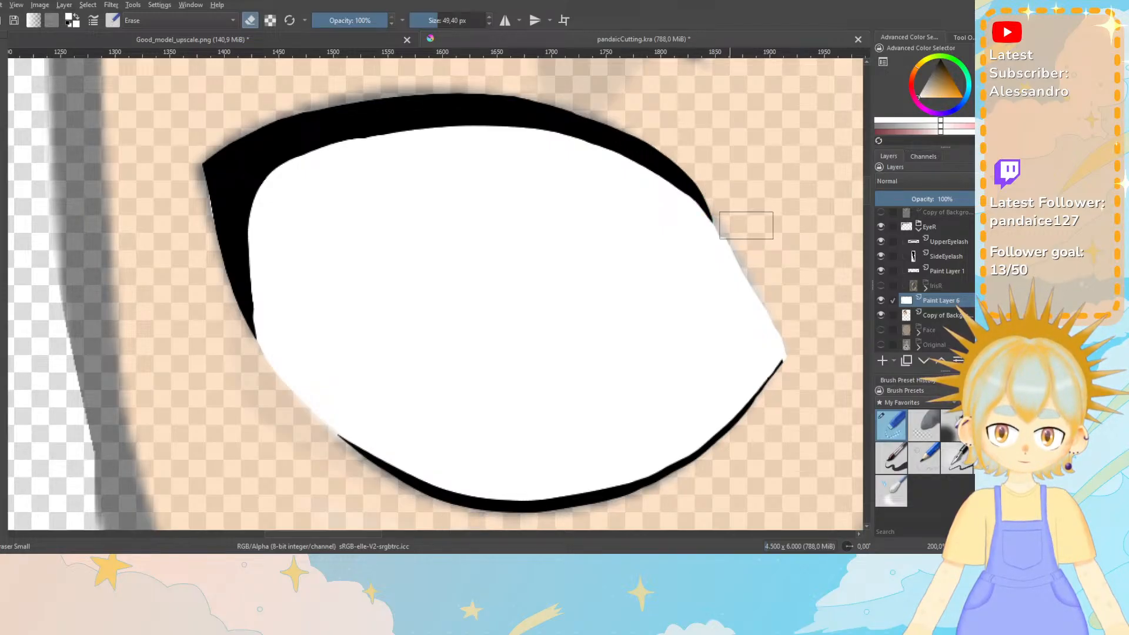
drag(757, 248, 811, 378)
key(ctrl+z)
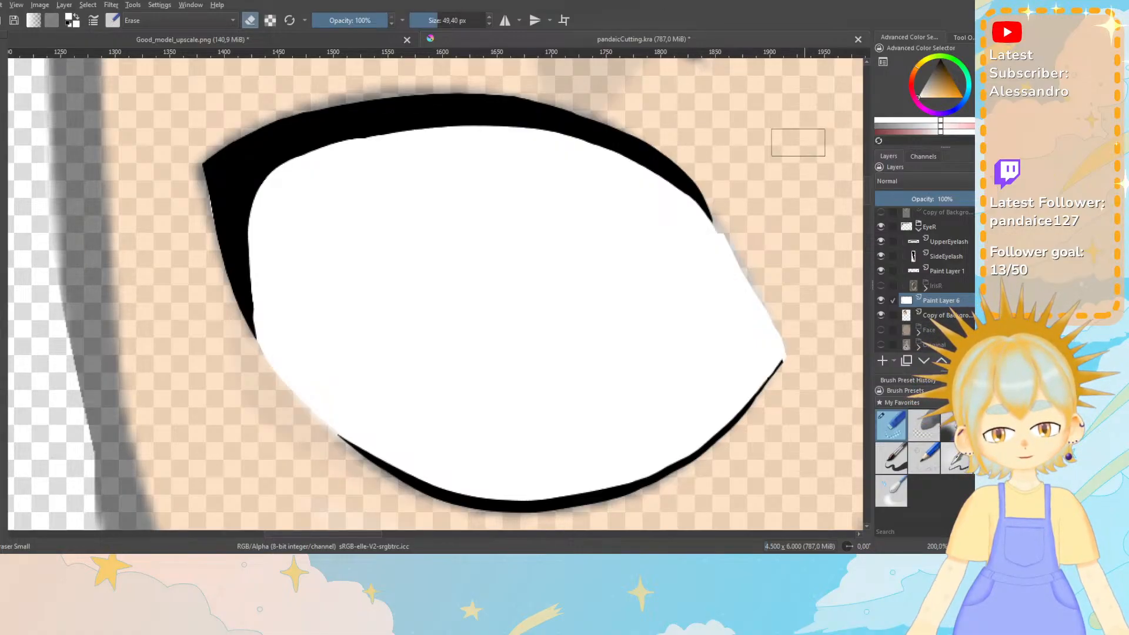
drag(741, 212, 808, 352)
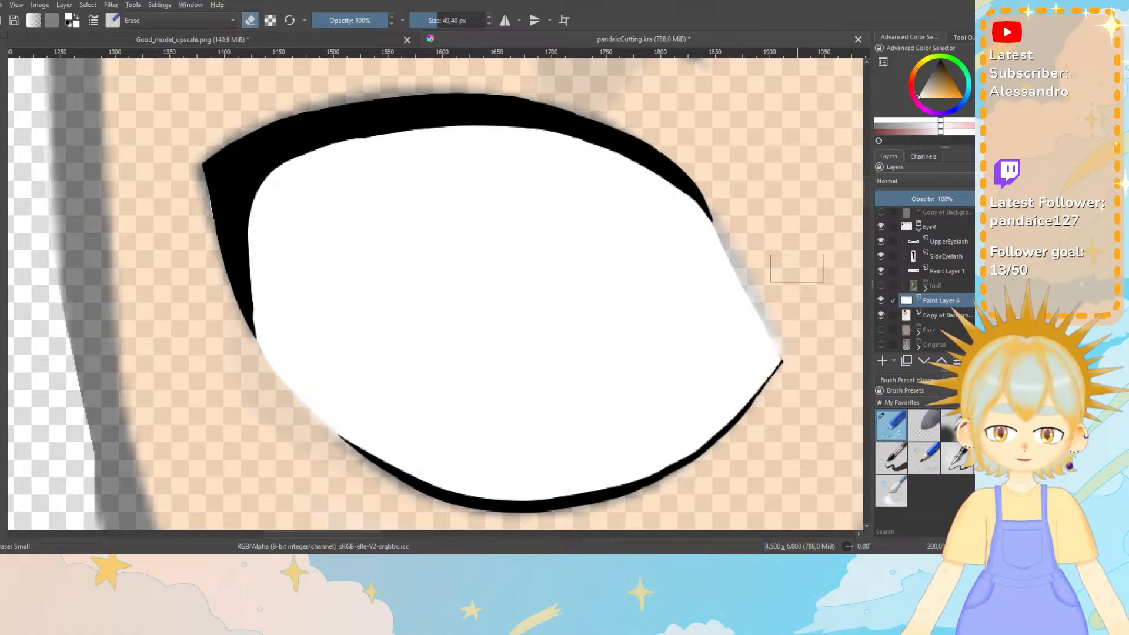
key(ctrl+z)
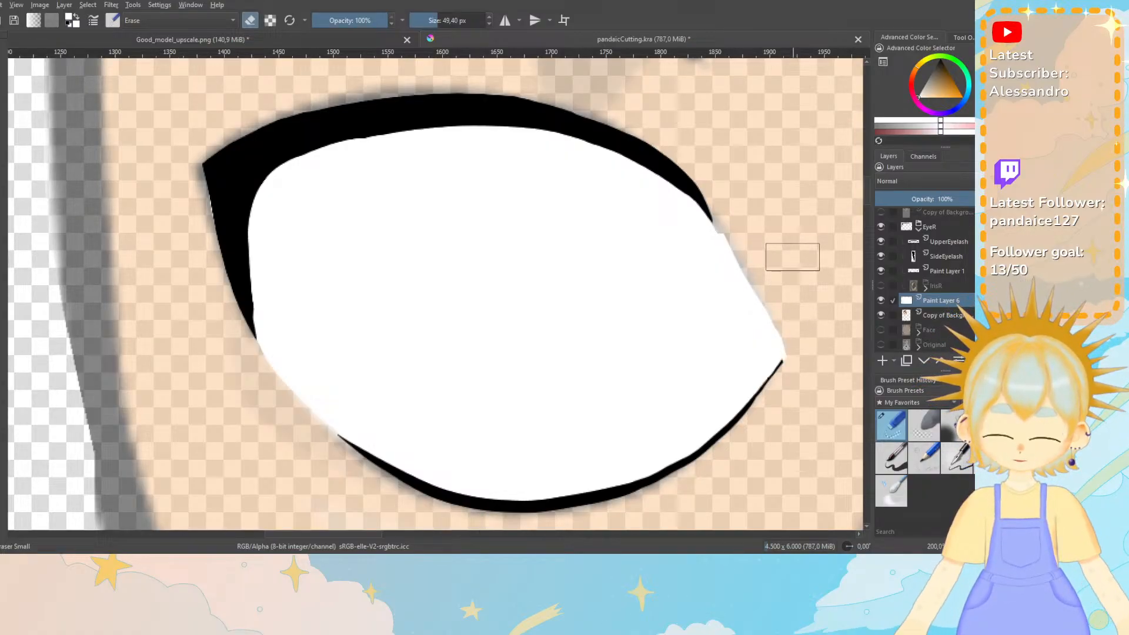
click(0, 5)
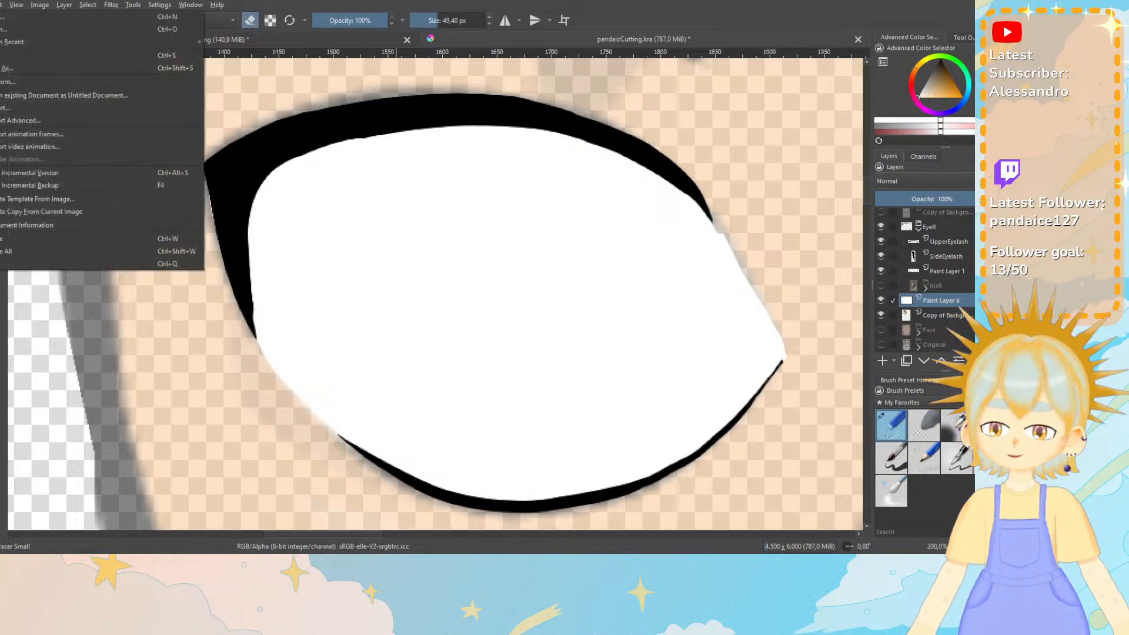
mouse_move(1, 4)
click(16, 30)
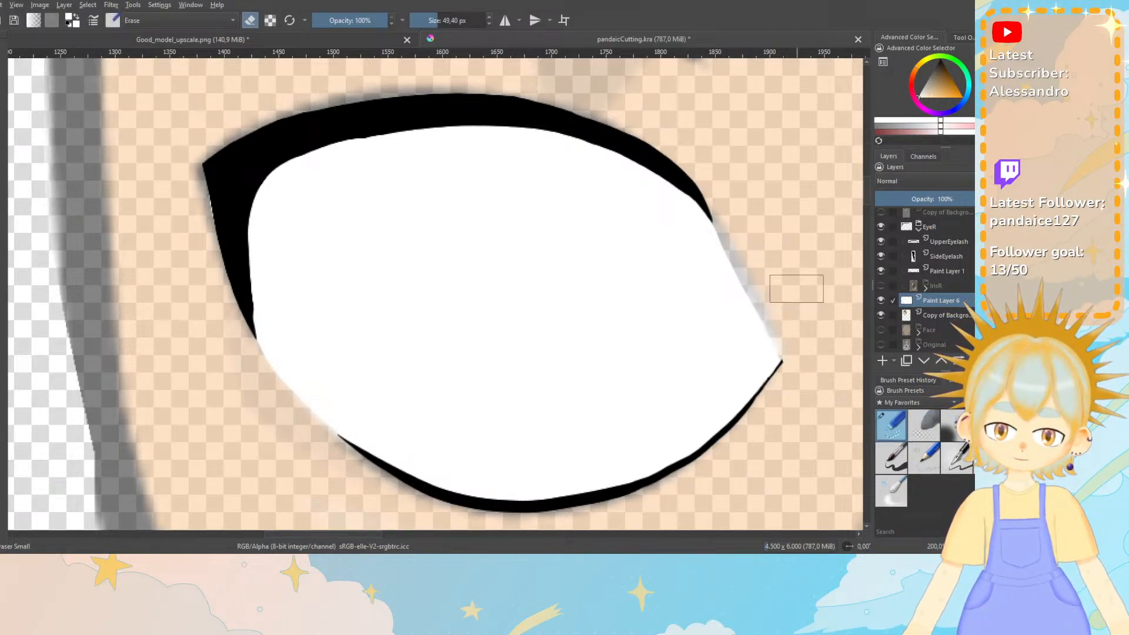
Show the IrisR group again to check the iris against the eye white and lash lines.
key(minus)
key(minus)
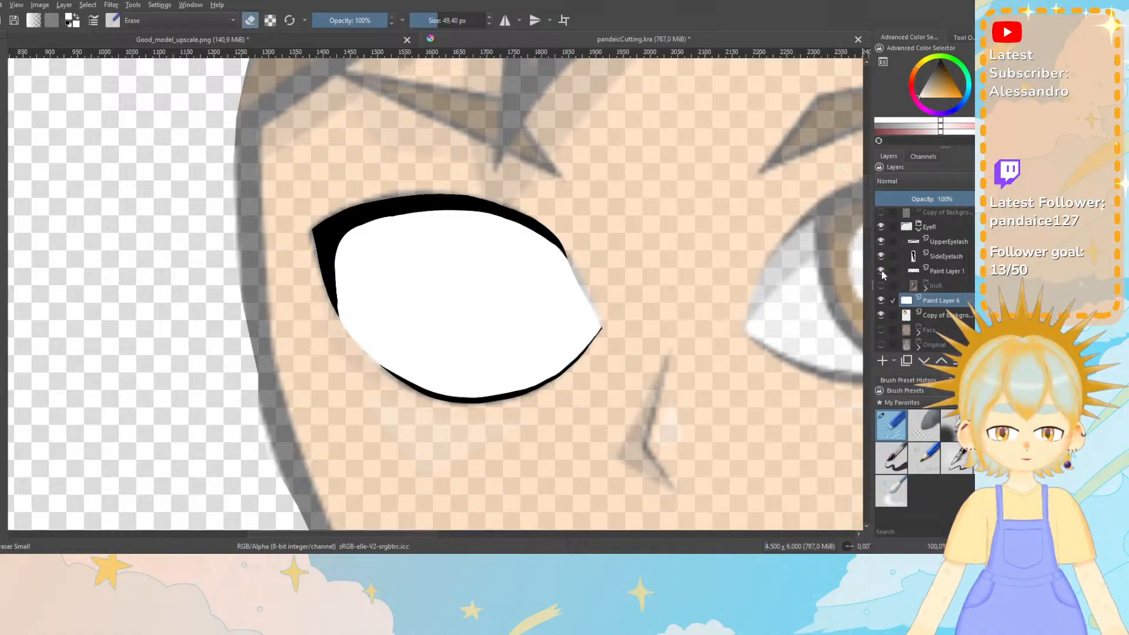
click(881, 285)
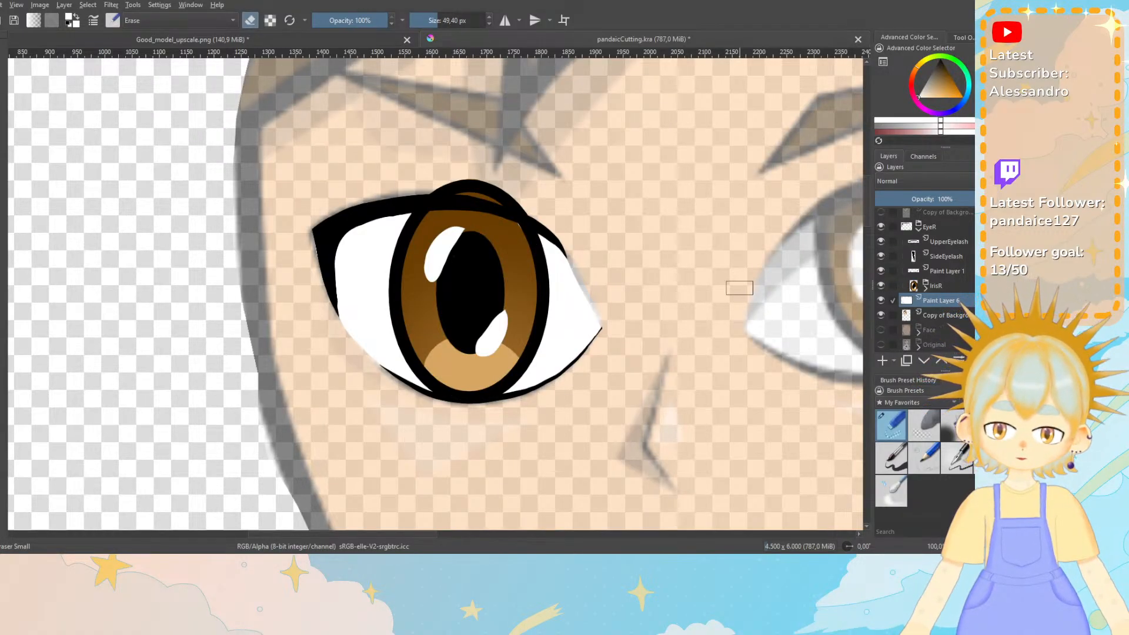
key(minus)
key(minus)
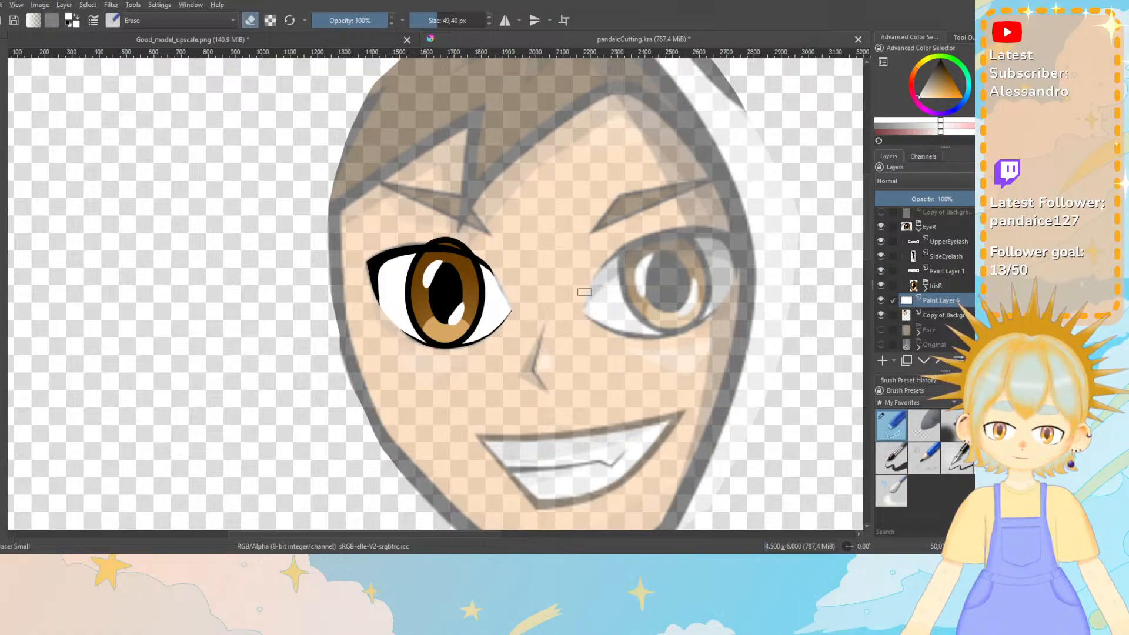
key(plus)
key(plus)
key(plus)
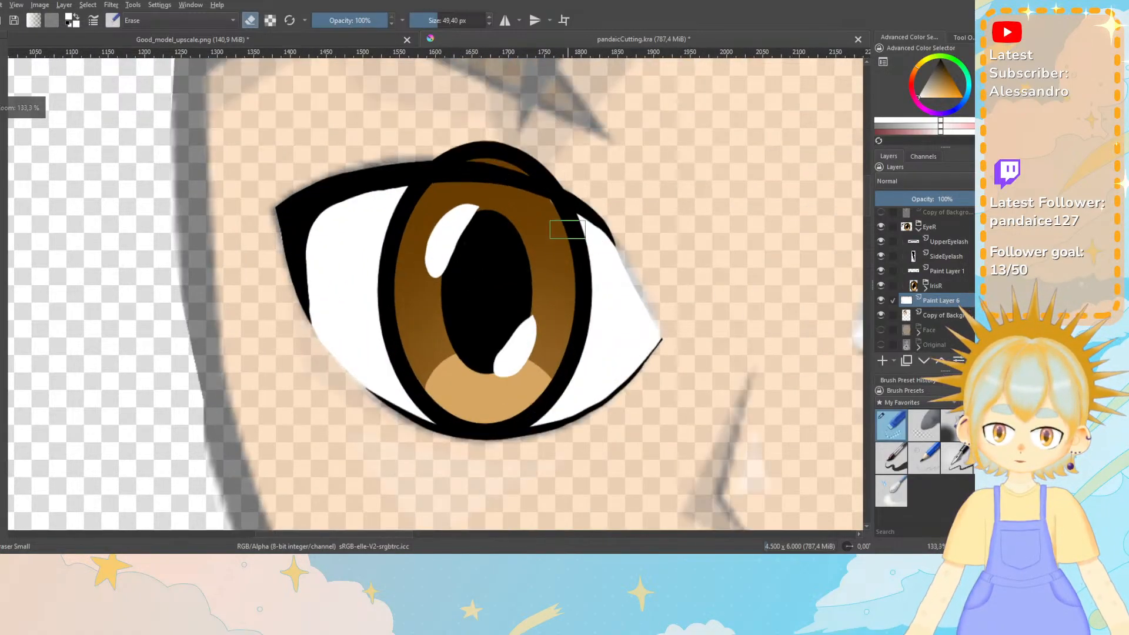
Sample the iris's brown with Paint Layer 3 of the IrisR group active, and switch to the Blender Blur brush.
click(925, 287)
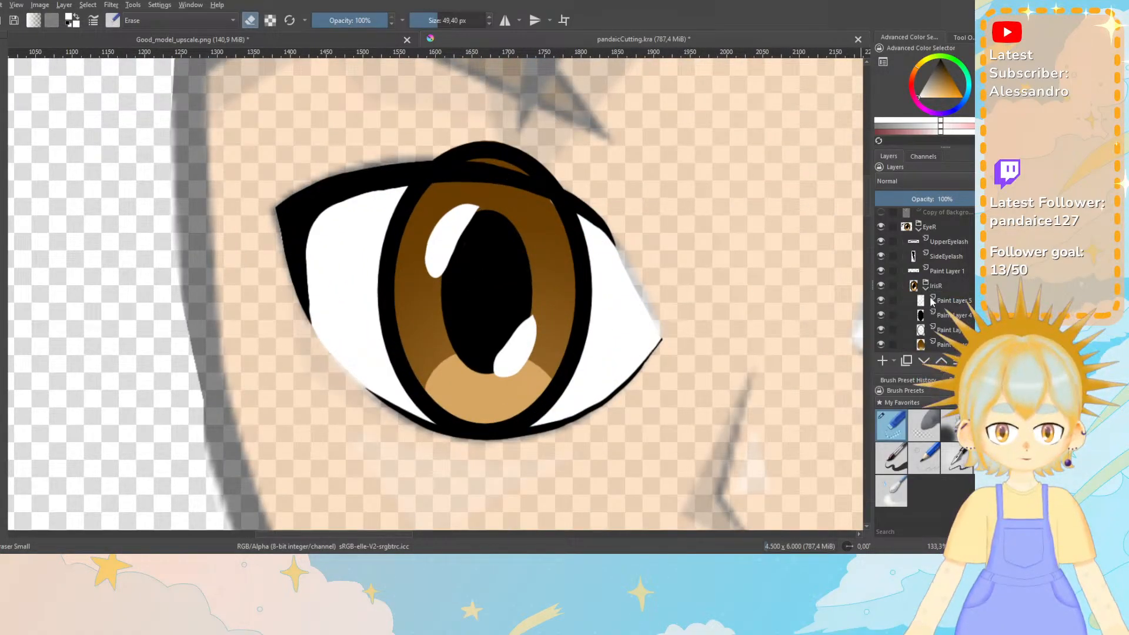
click(943, 344)
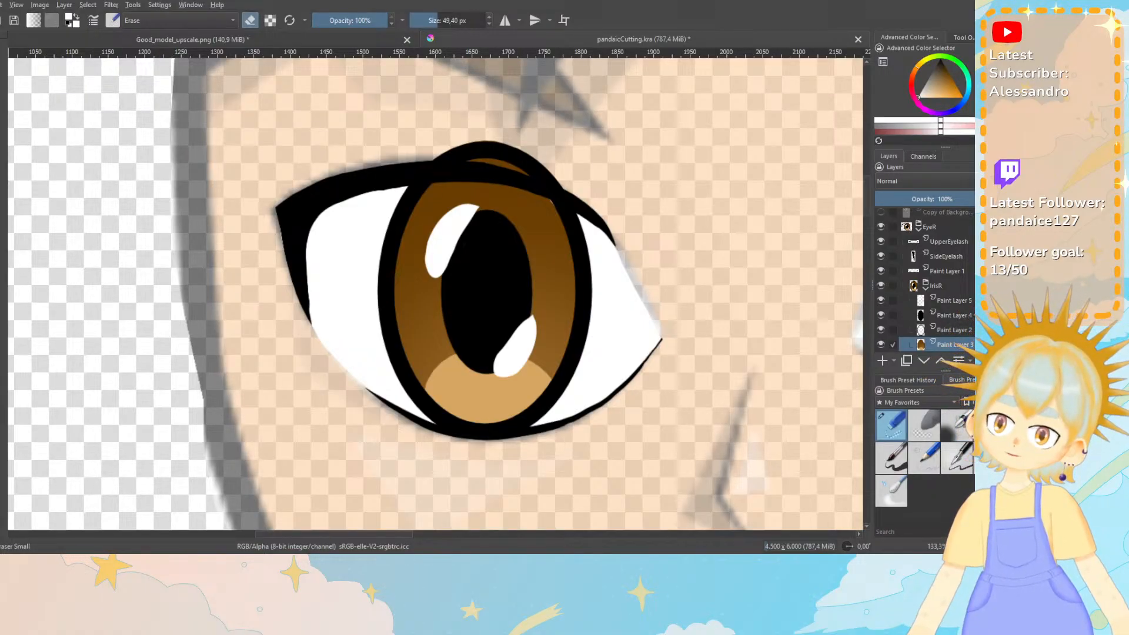
ctrl+click(462, 187)
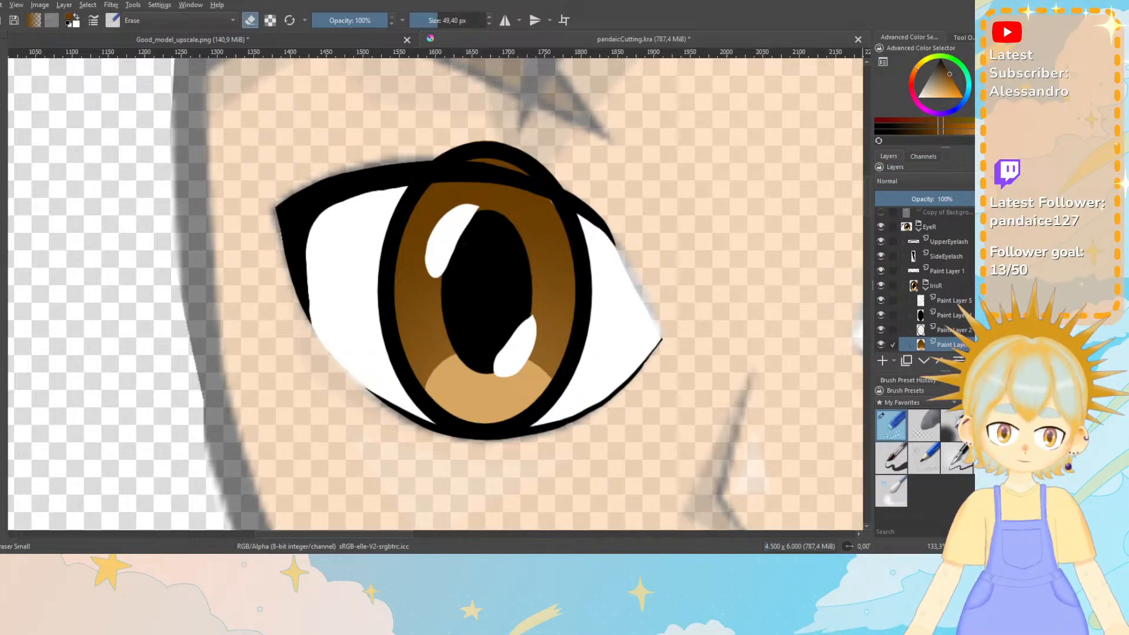
key(slash)
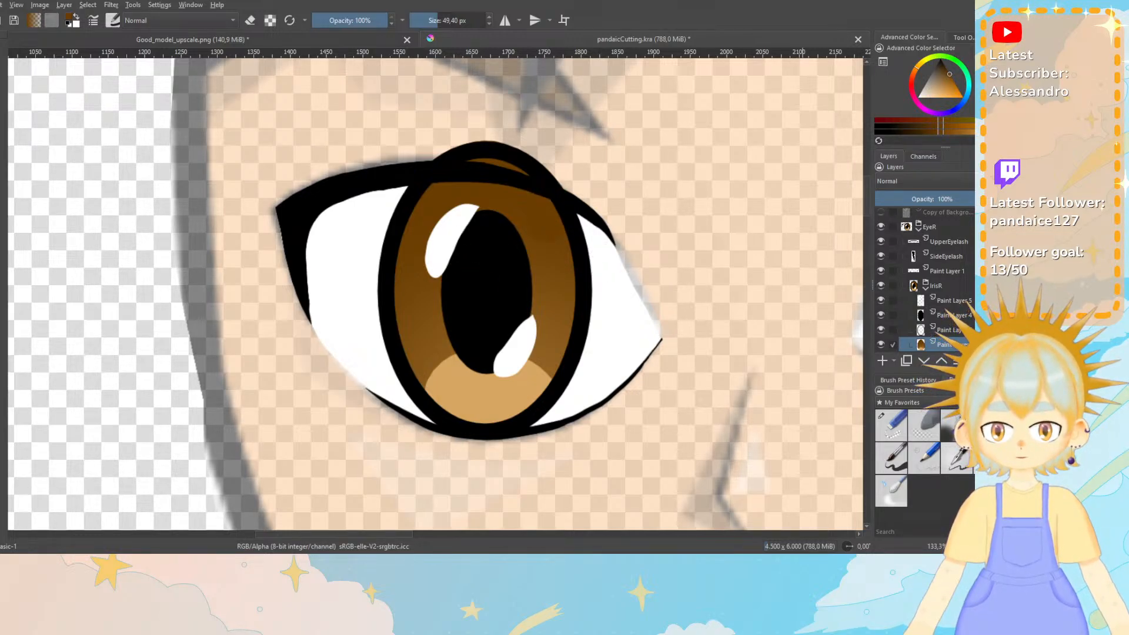
click(891, 492)
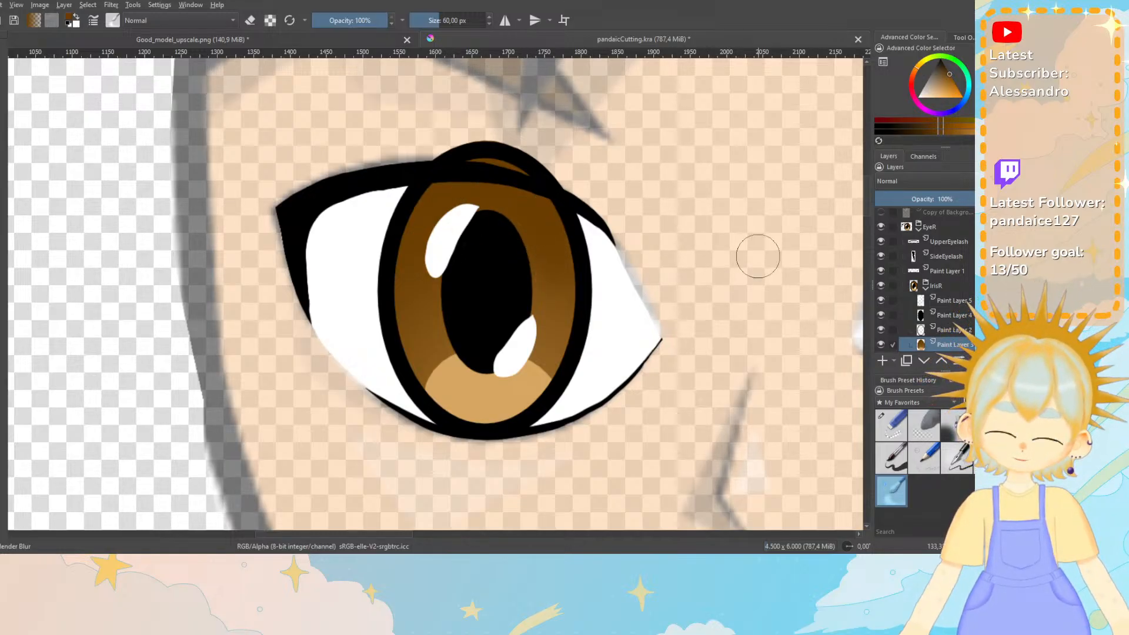
Show the Face group and hide the faded reference copy to check the redrawn eye against the plain face.
key(minus)
key(minus)
key(minus)
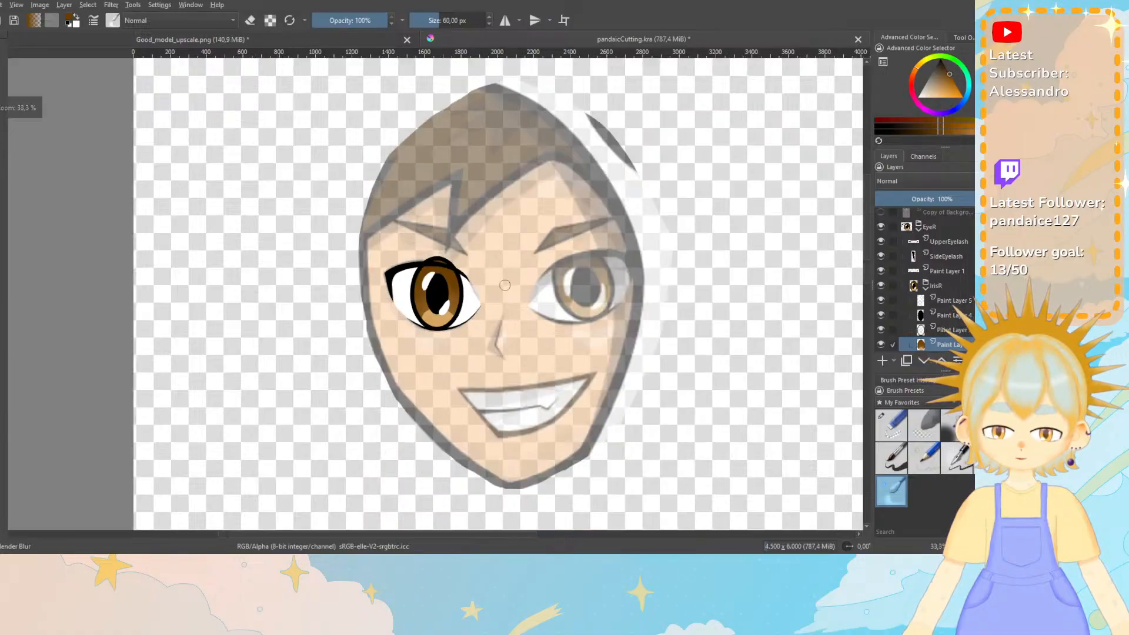
scroll(944, 298, down, 3)
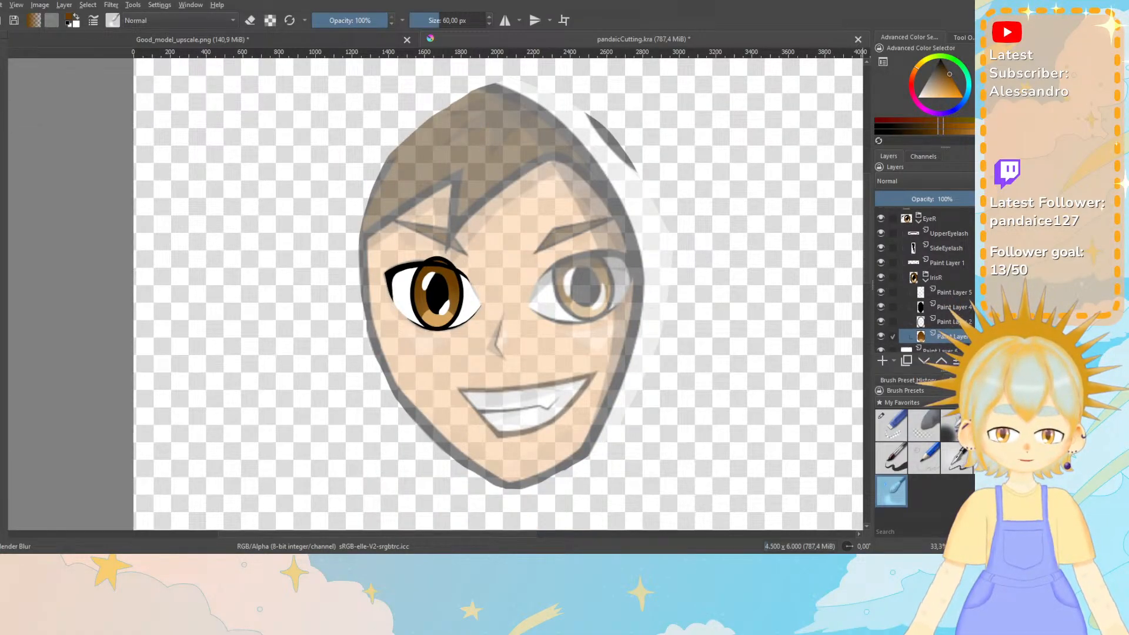
click(881, 315)
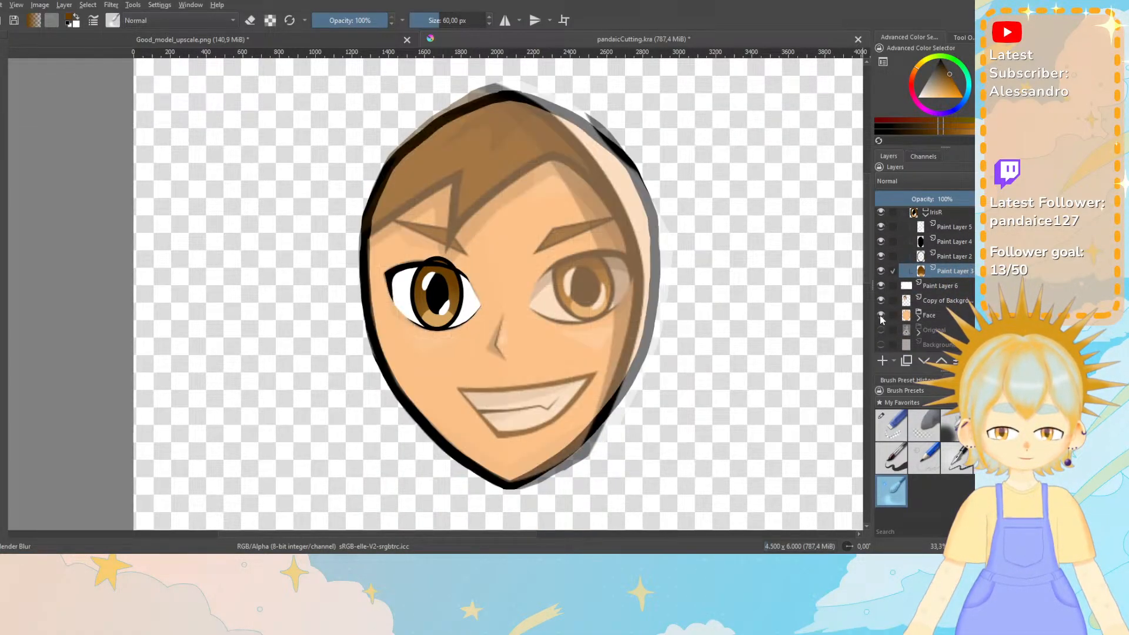
click(938, 318)
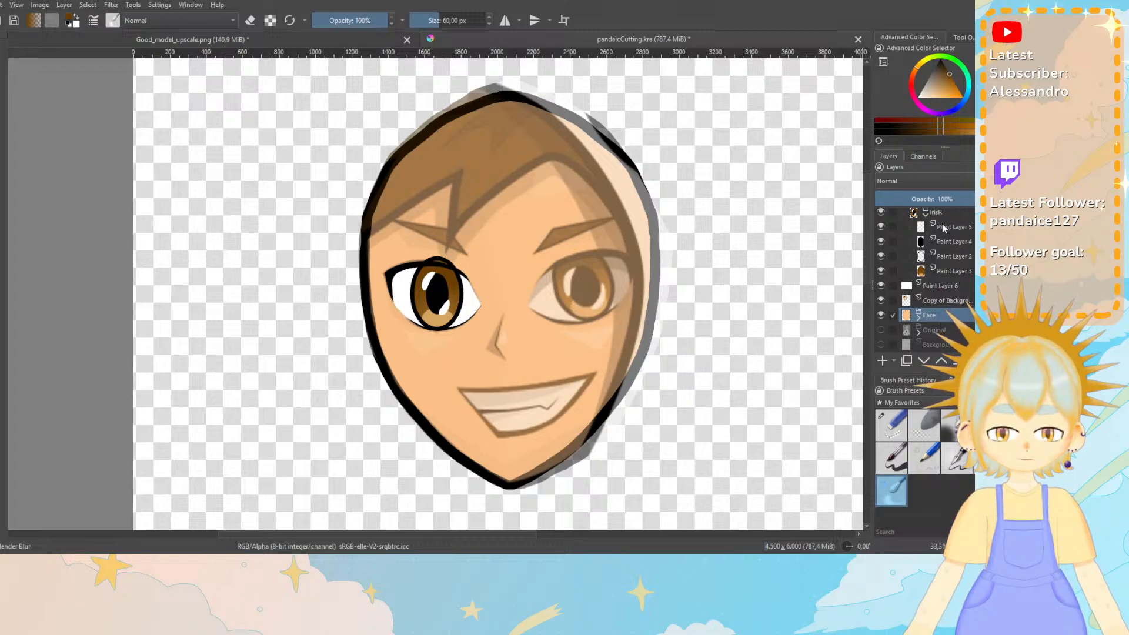
click(881, 300)
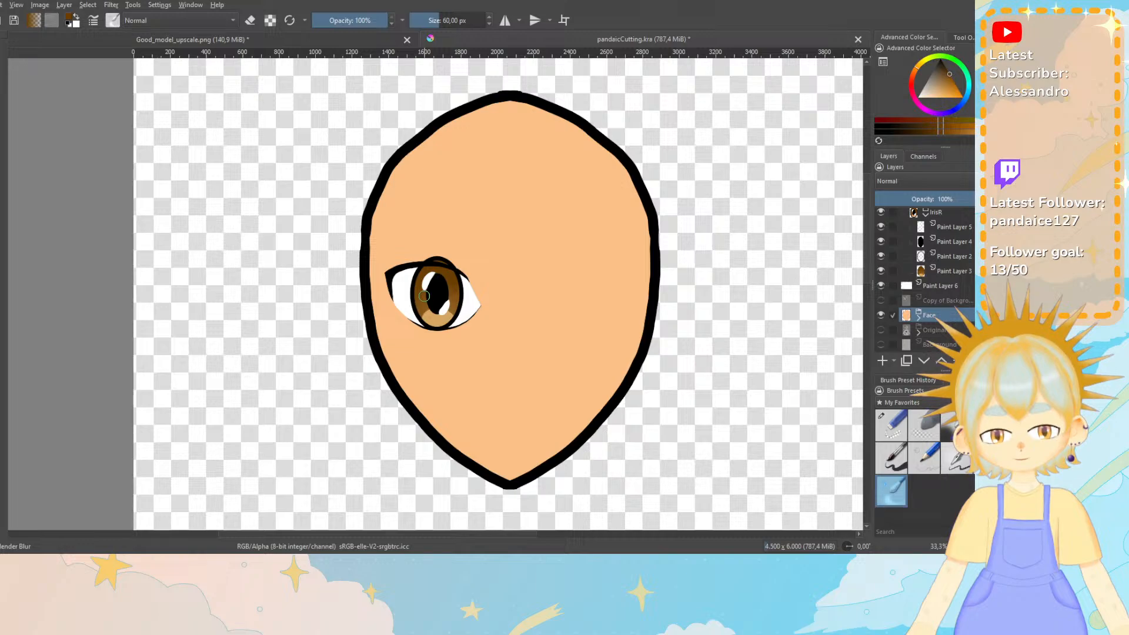
click(881, 315)
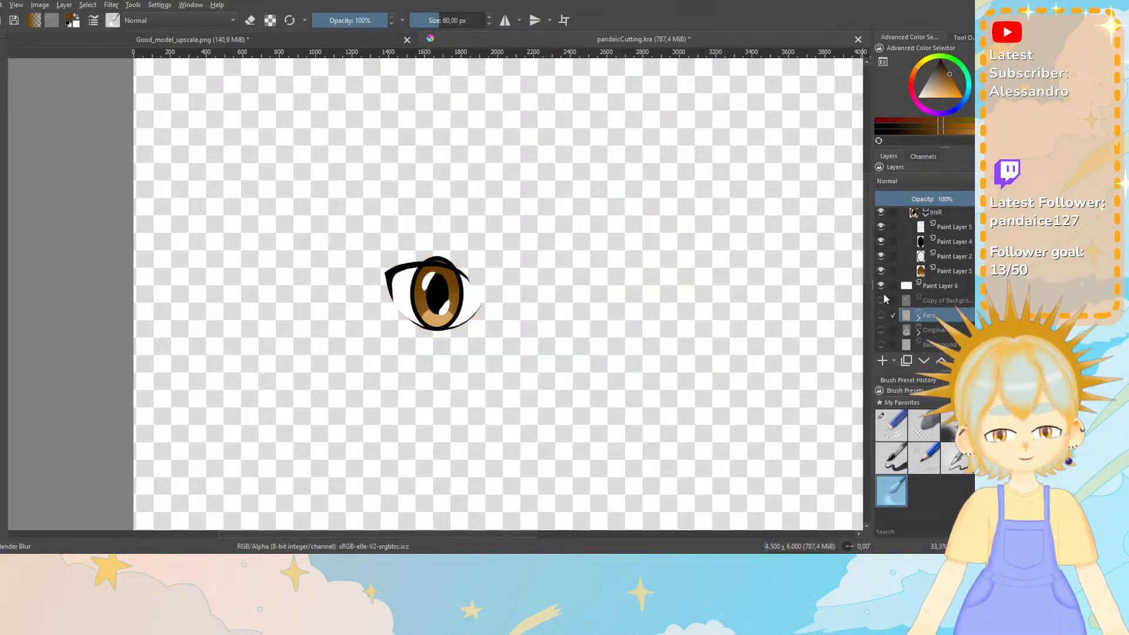
click(880, 315)
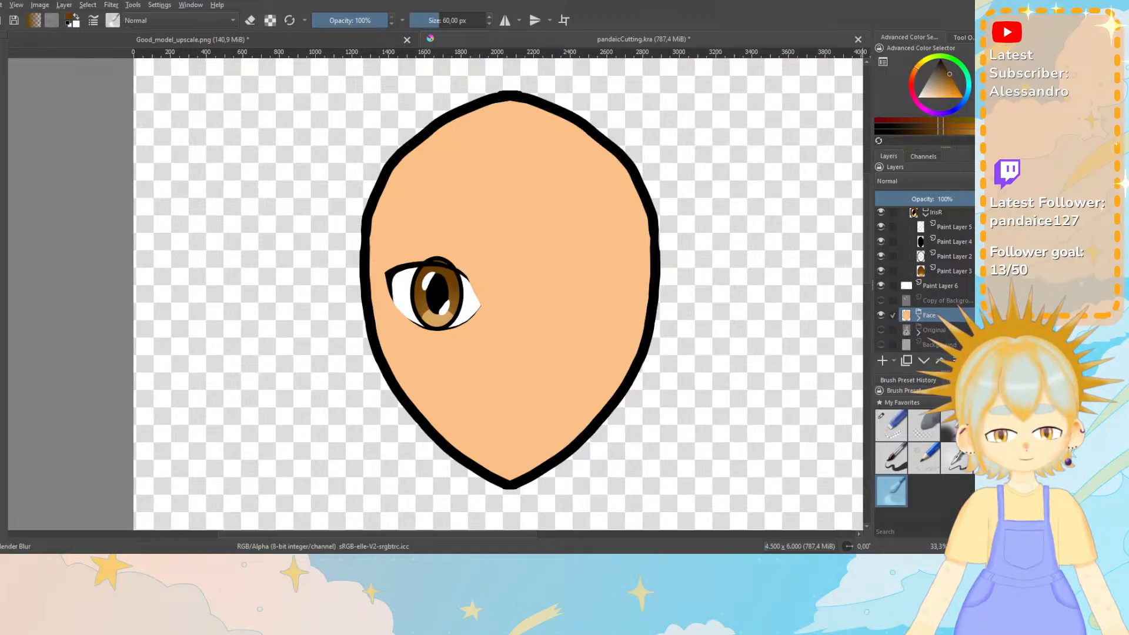
Collapse and hide the EyeR group, and move the lower Copy of Background layer above the eye layers.
scroll(923, 276, up, 3)
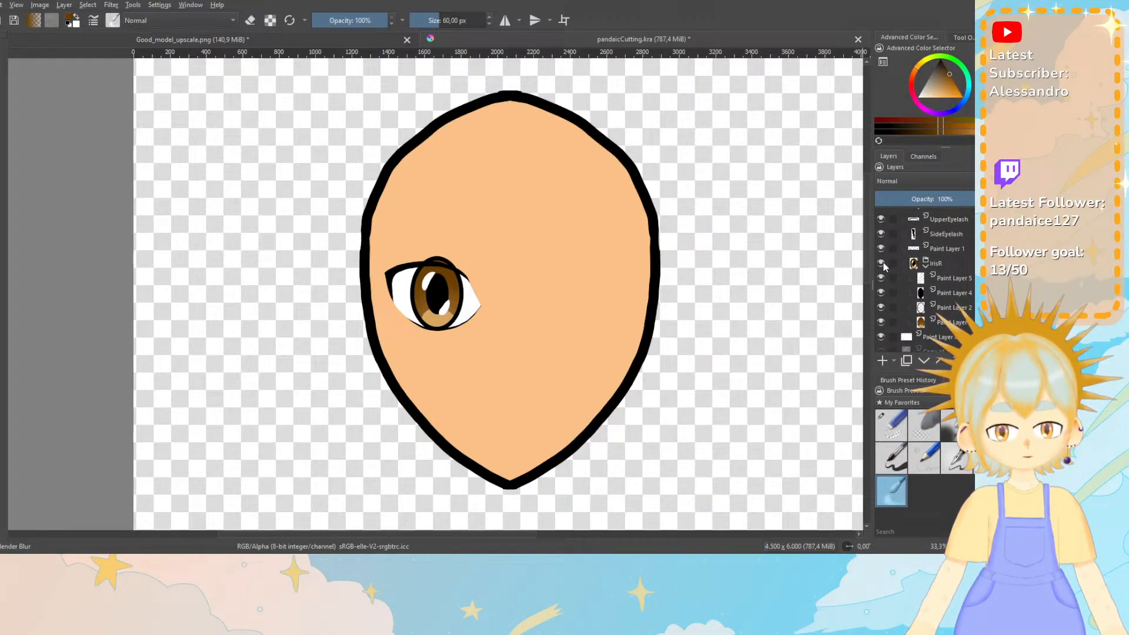
scroll(926, 261, up, 2)
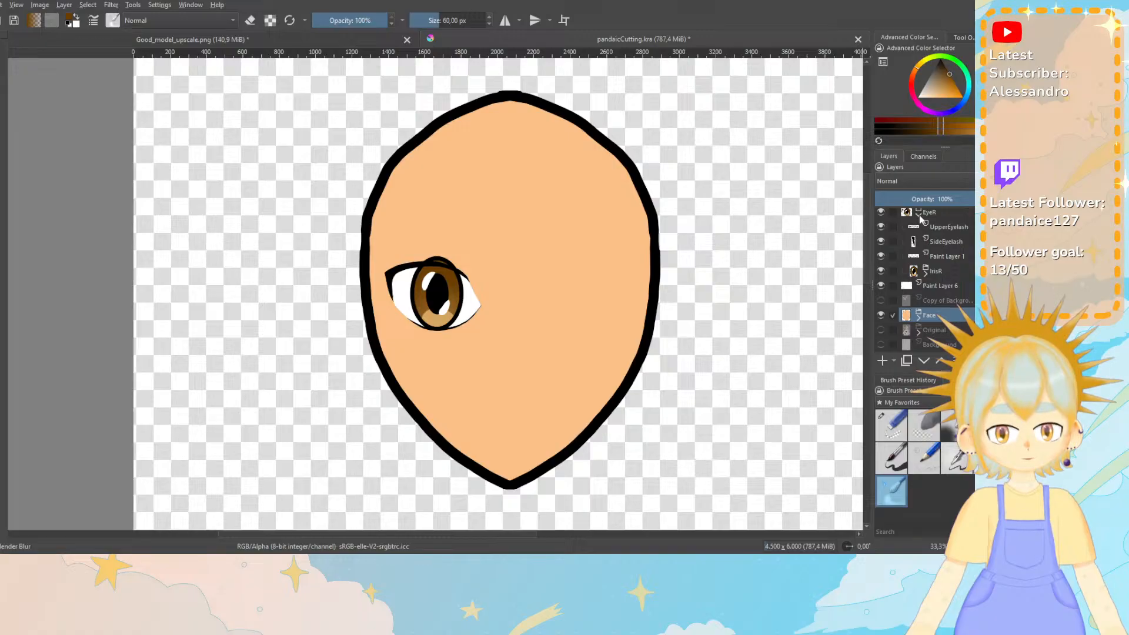
click(919, 214)
click(881, 231)
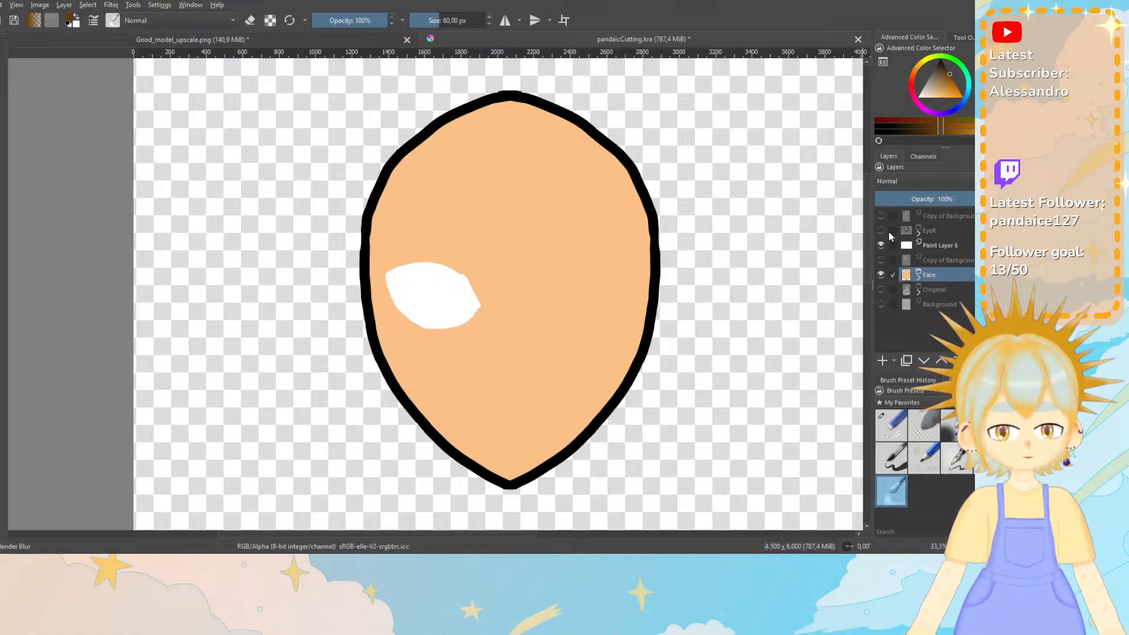
mouse_move(929, 231)
mouse_down()
mouse_move(953, 256)
mouse_move(932, 261)
mouse_up()
click(939, 229)
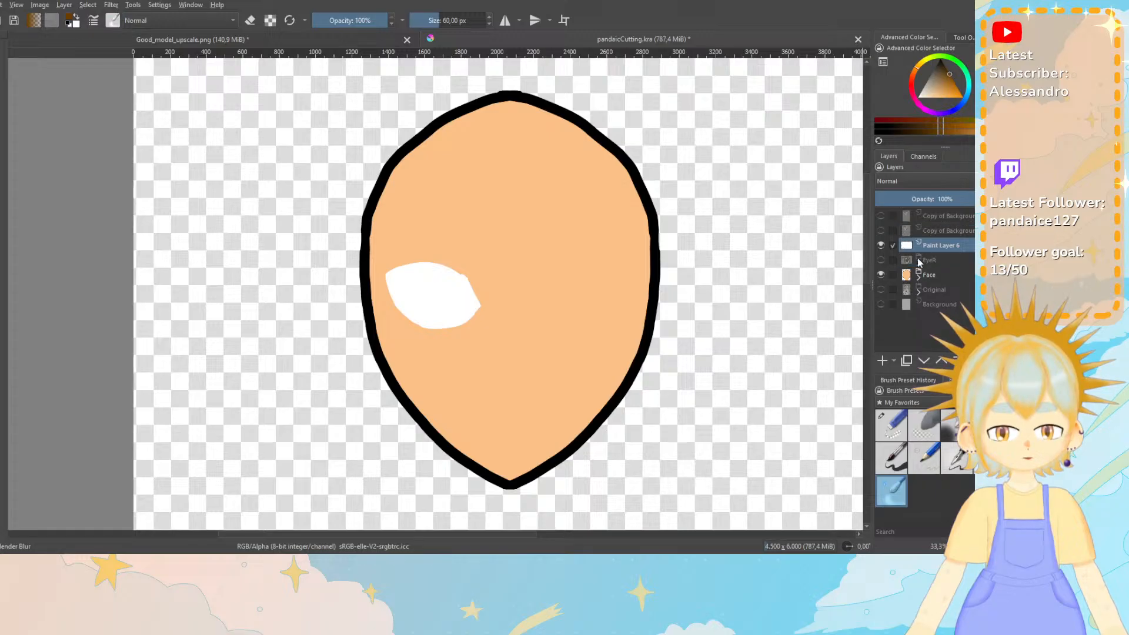
Move Paint Layer 6 into the EyeR group beneath IrisR, and show the collapsed group to check the complete eye.
drag(936, 316, 940, 323)
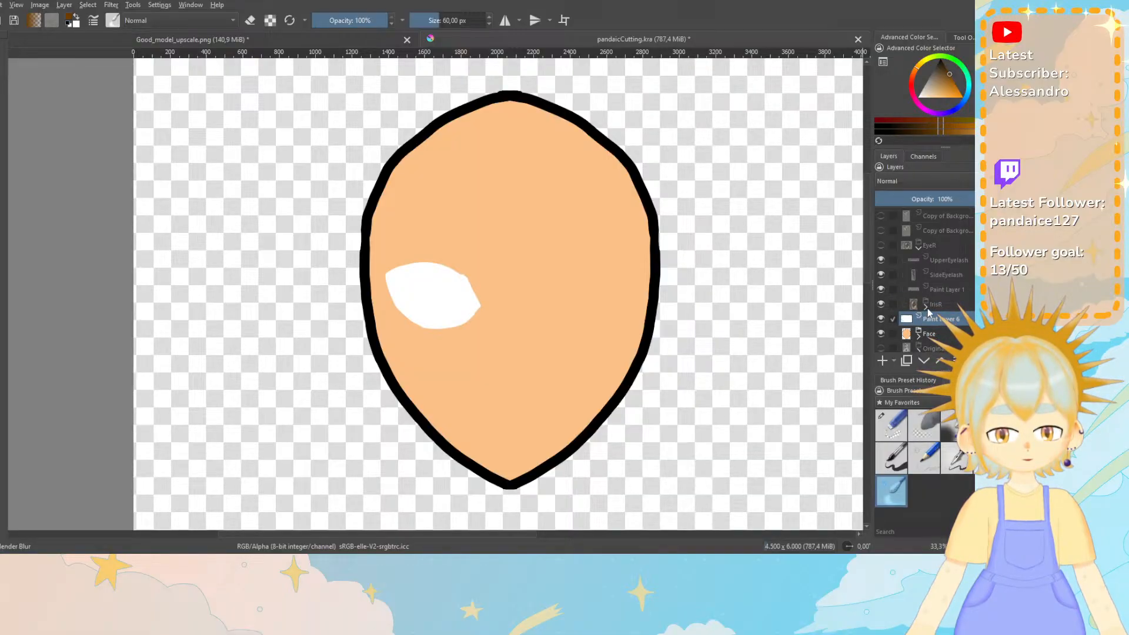
drag(936, 318, 935, 310)
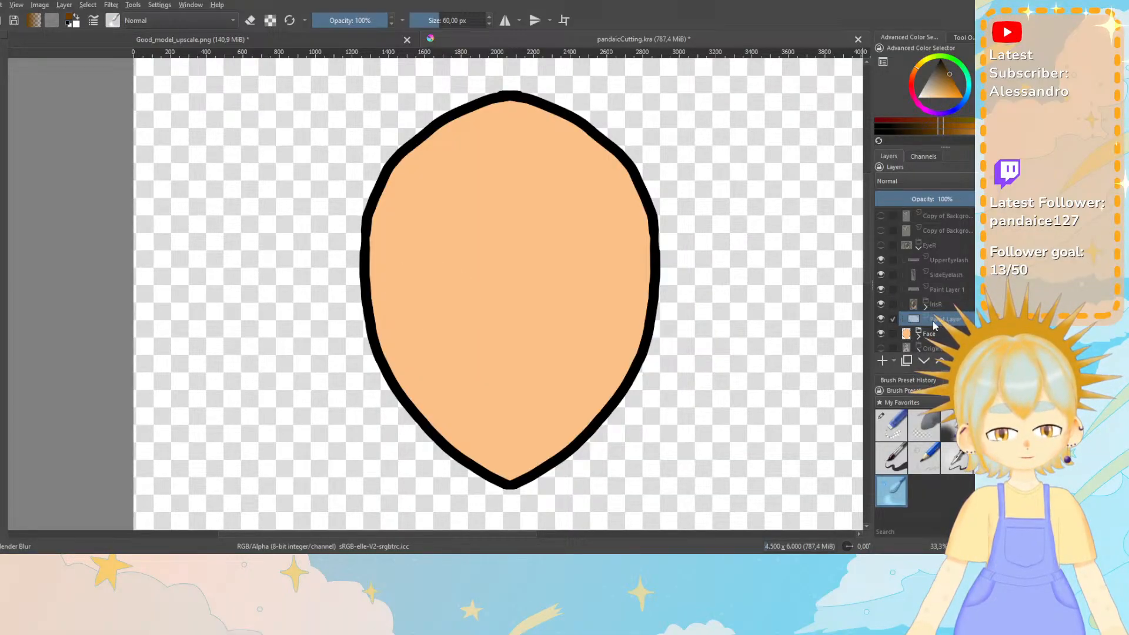
click(917, 248)
click(881, 246)
click(881, 245)
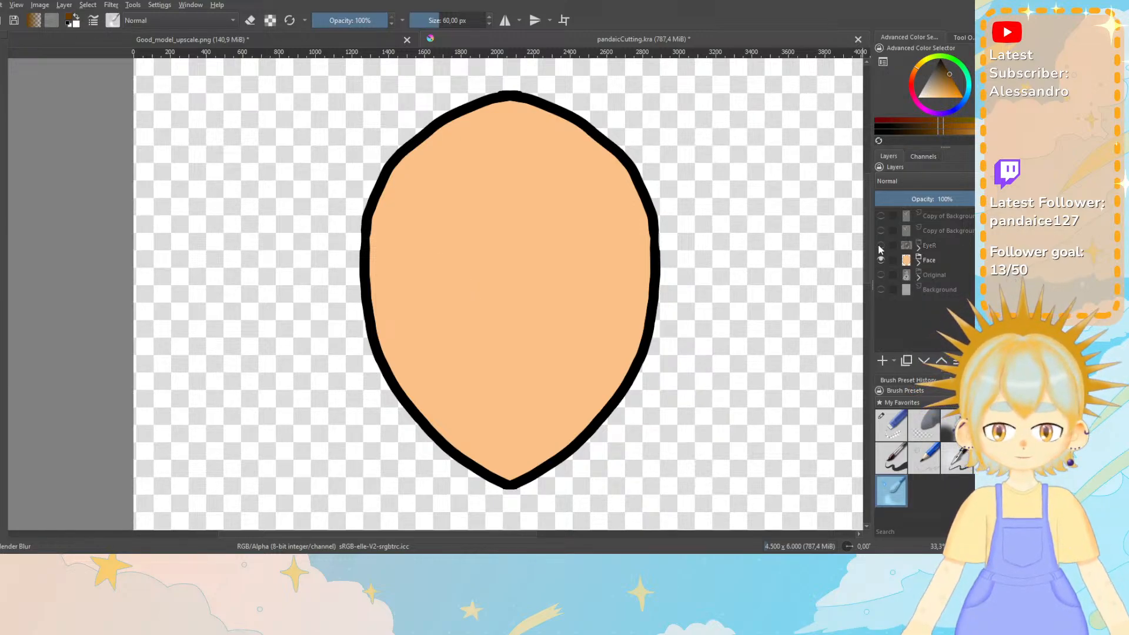
click(882, 246)
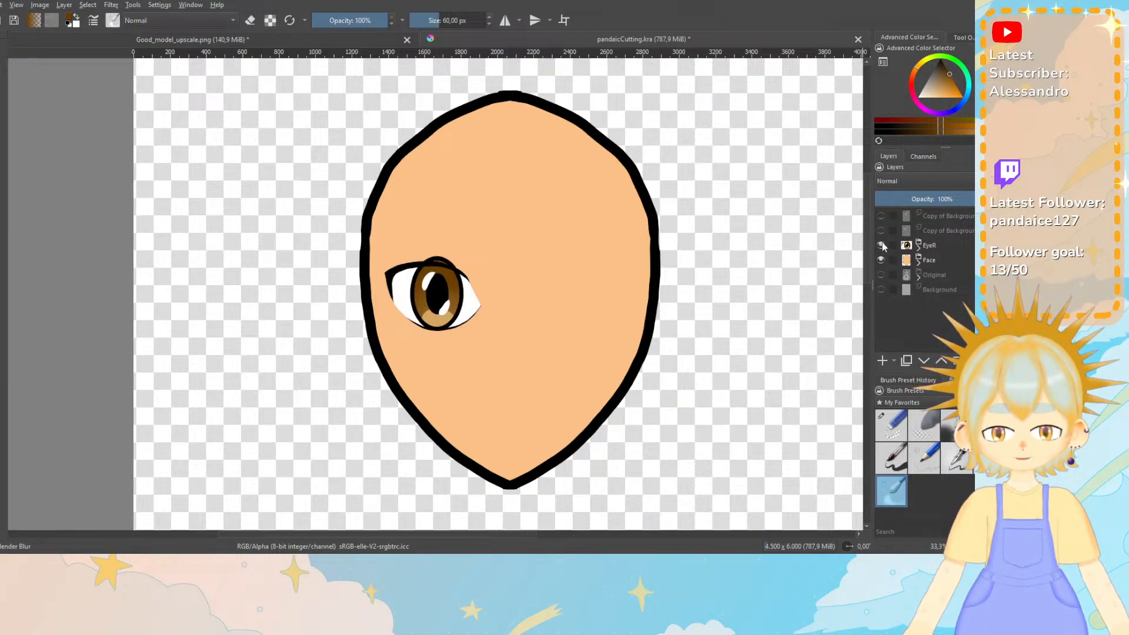
Hide the EyeR and Face groups and show the faded Copy of Background reference above them.
click(881, 246)
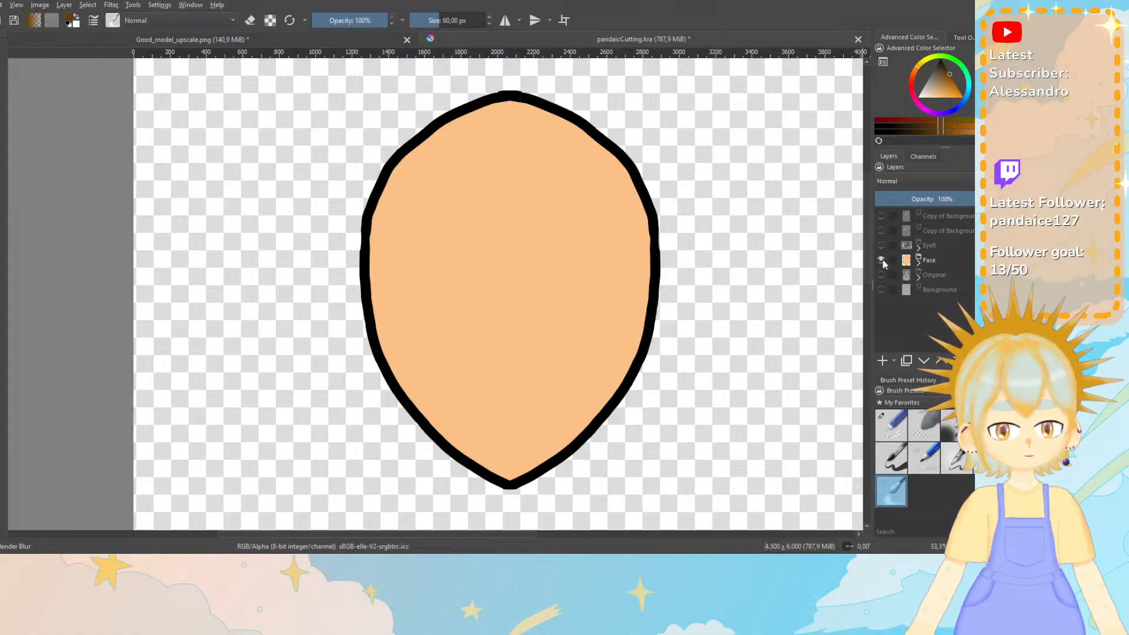
click(881, 260)
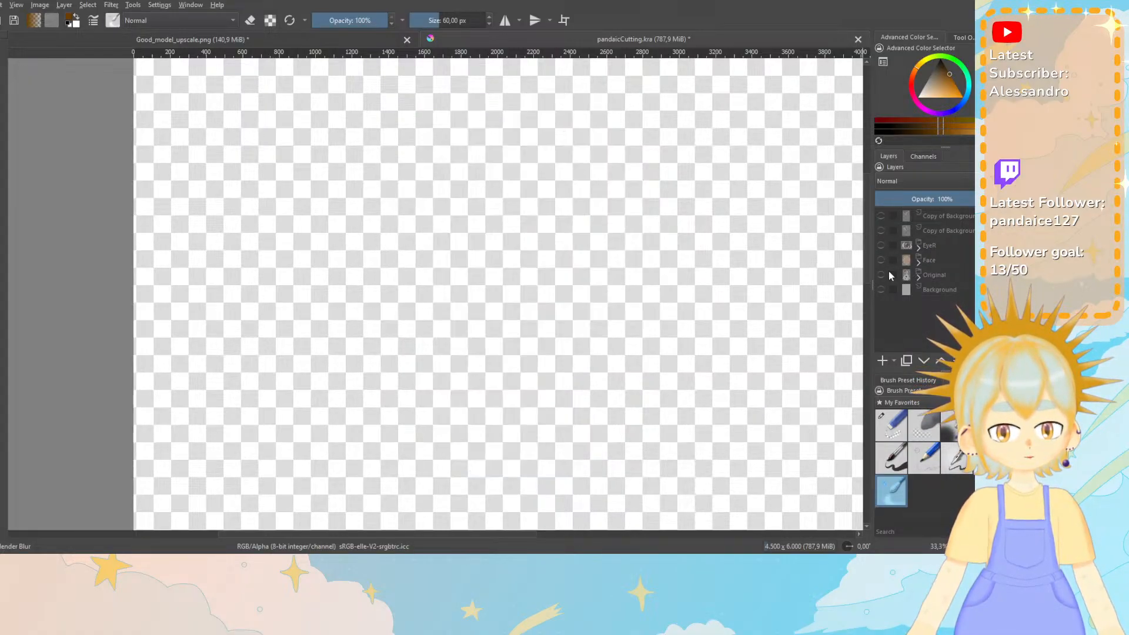
click(881, 230)
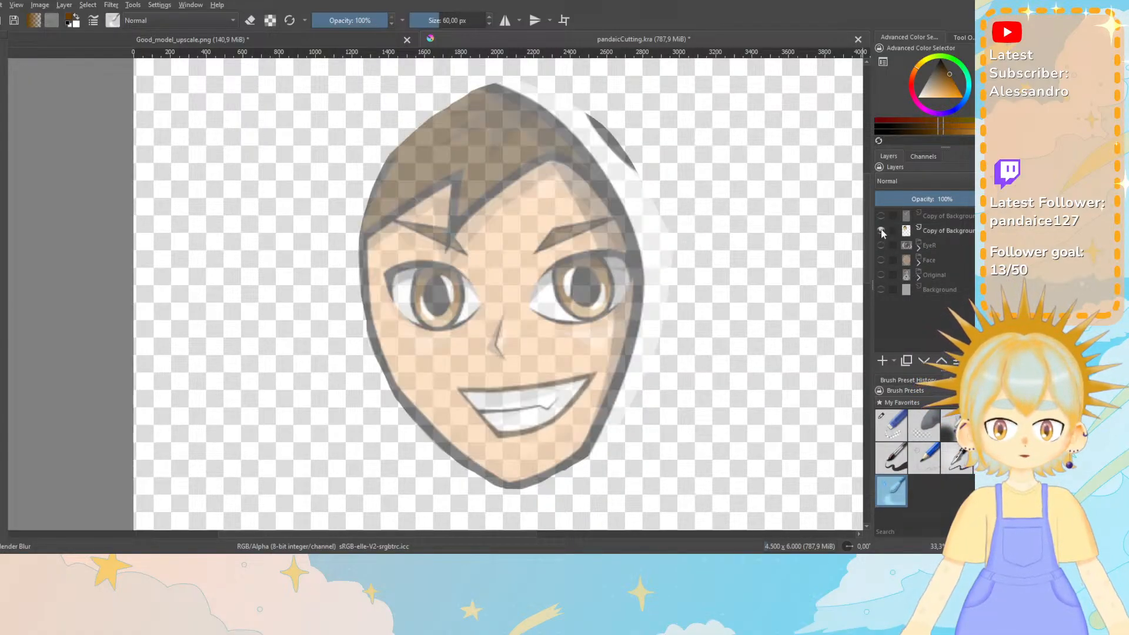
Expand and show the EyeR group, select its UpperEyelash layer, and hide the faded Copy of Background reference.
click(941, 231)
click(933, 247)
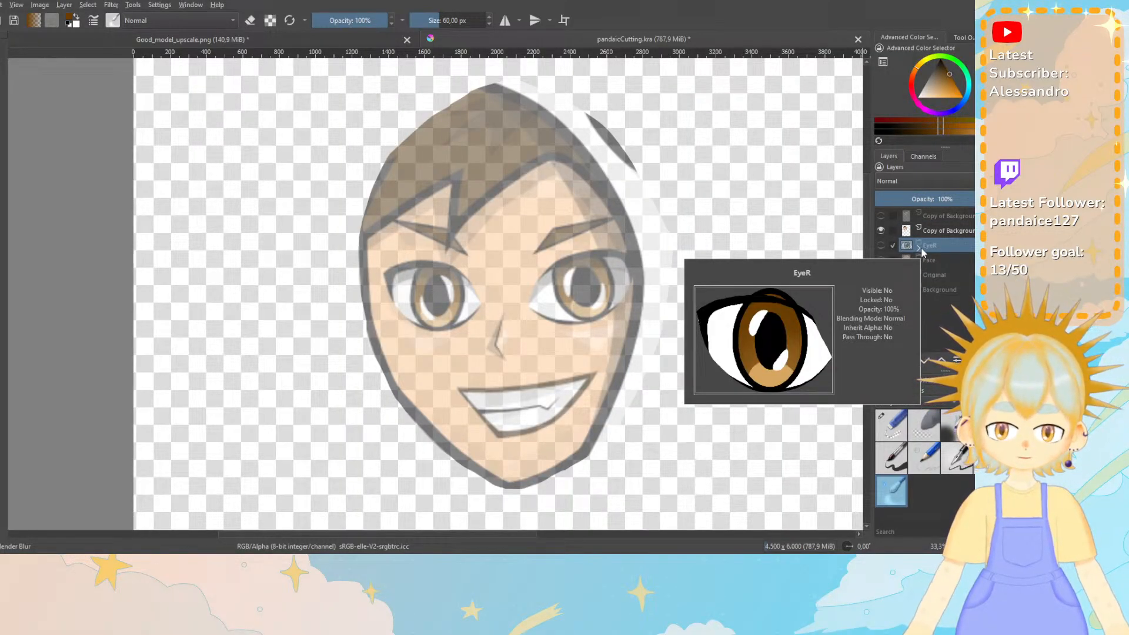
click(919, 247)
click(926, 260)
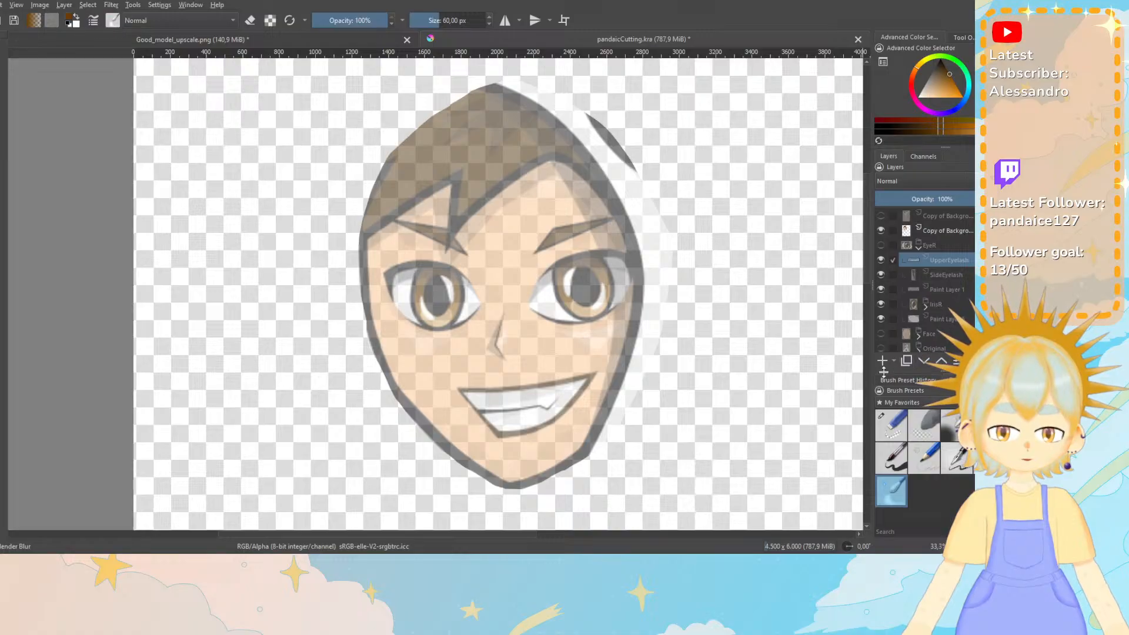
click(883, 245)
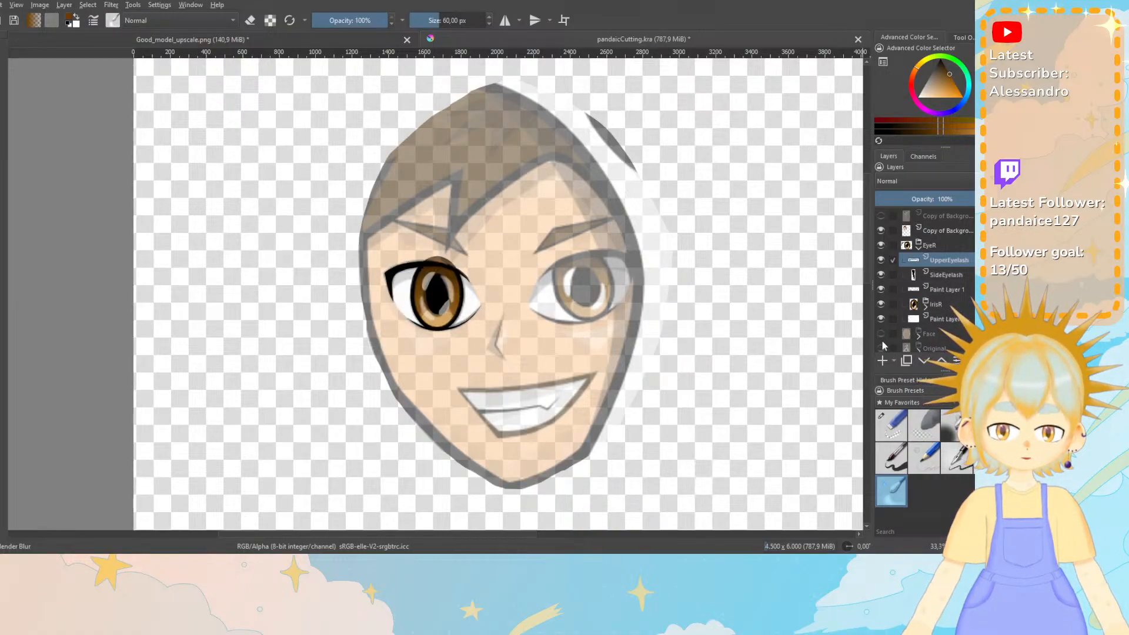
click(880, 231)
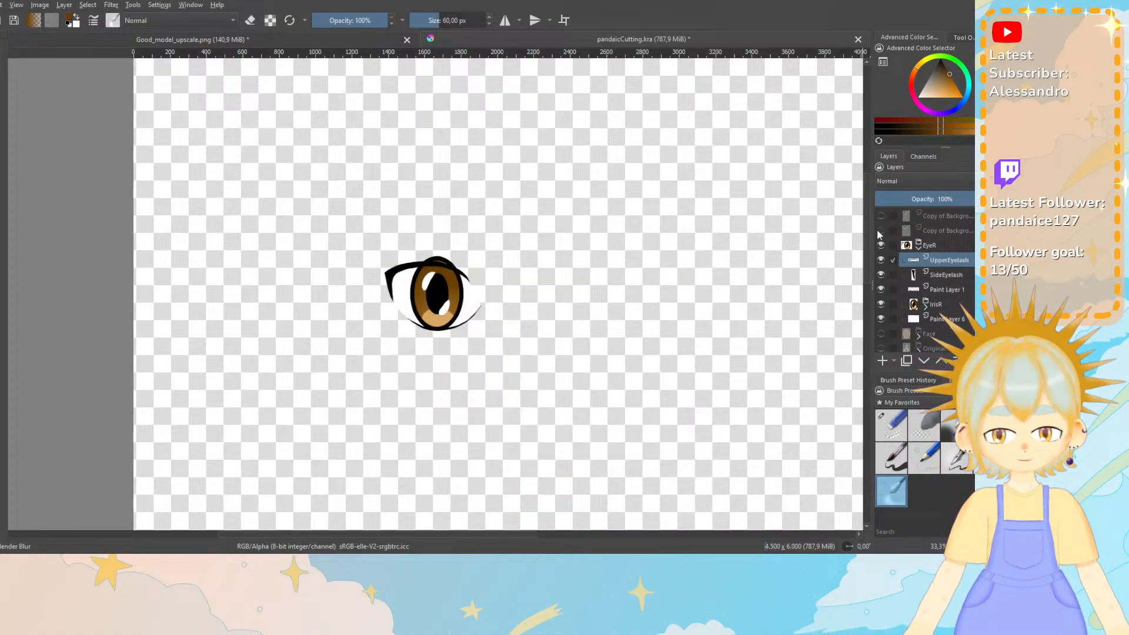
Add a paint layer above UpperEyelash with Multiply blending, and choose the Basic-5 Size brush with a light grey colour.
click(883, 361)
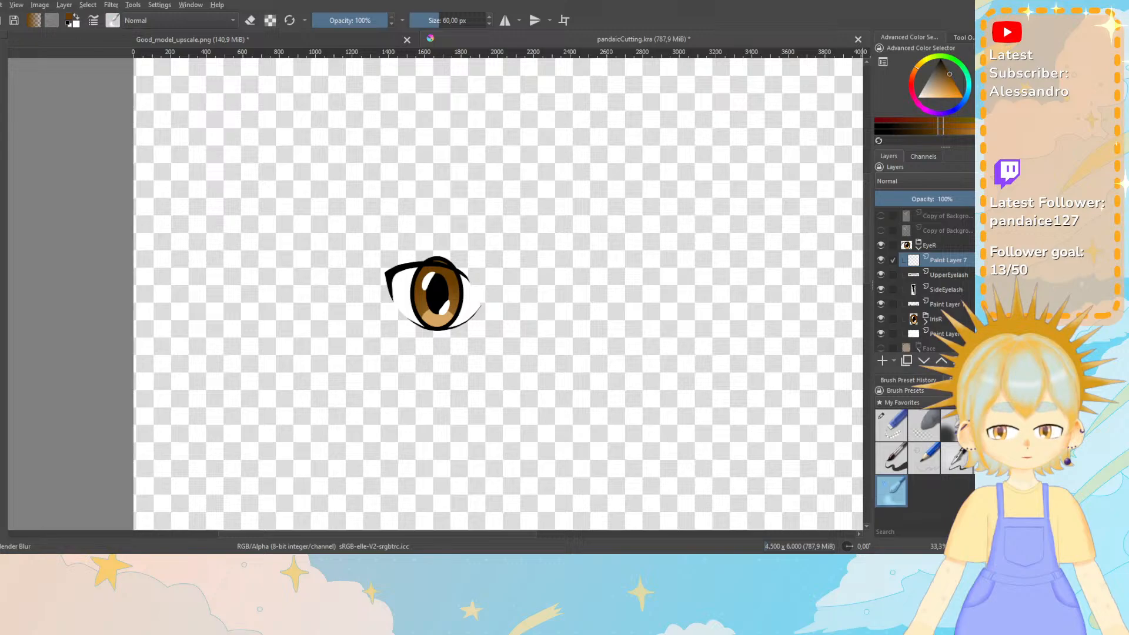
click(957, 458)
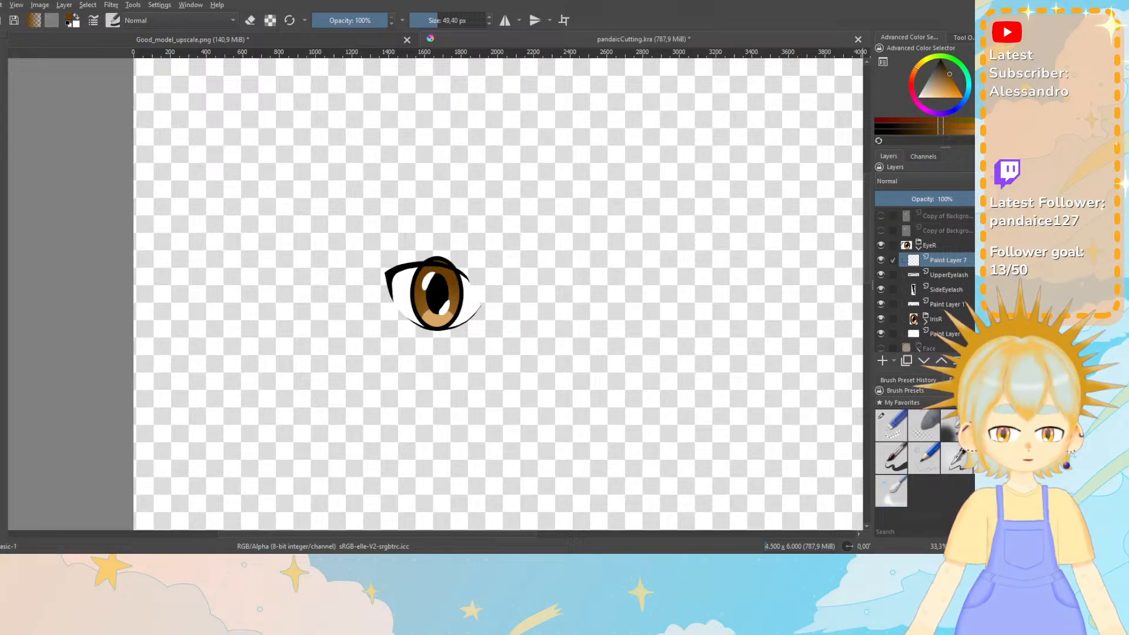
click(893, 459)
drag(936, 77, 916, 93)
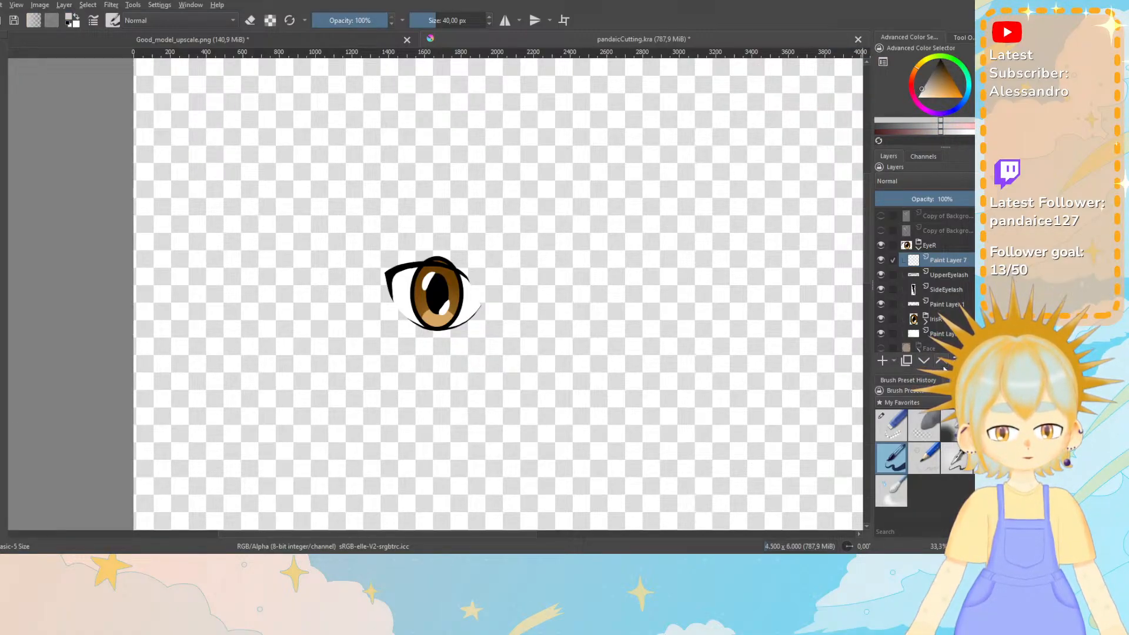
click(918, 181)
click(929, 162)
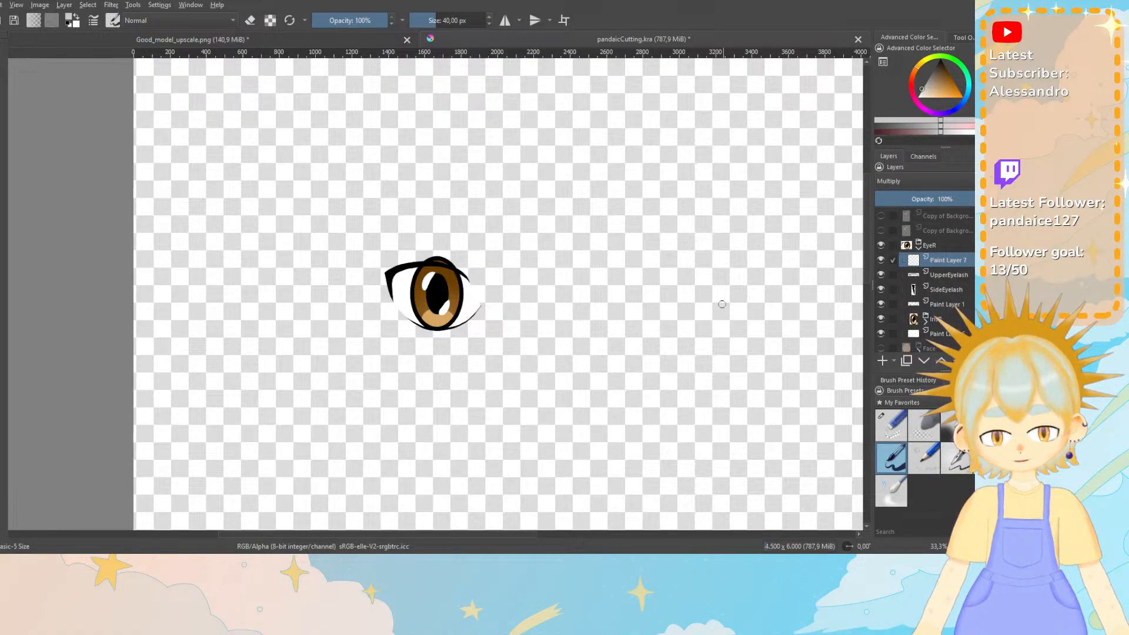
Paint a light grey shadow band inside the side eyelash and along the upper lash line to the inner corner, replacing the first attempt.
key(ctrl+plus)
key(ctrl+plus)
key(ctrl+plus)
key(ctrl+plus)
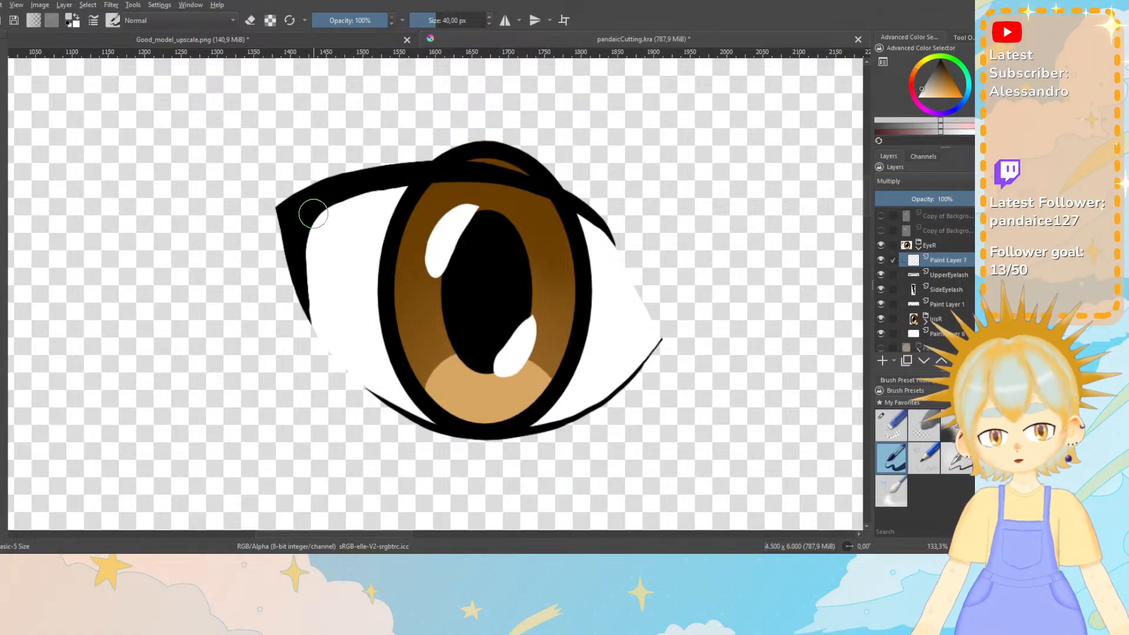
mouse_move(291, 224)
mouse_down()
mouse_move(500, 202)
mouse_move(646, 236)
mouse_up()
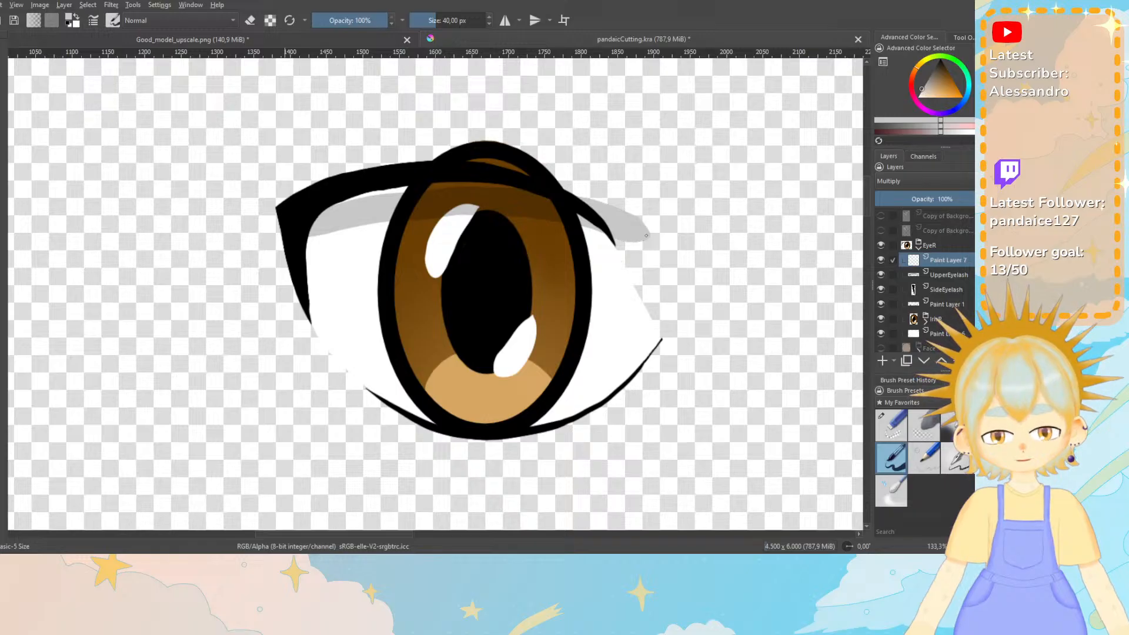
key(ctrl+z)
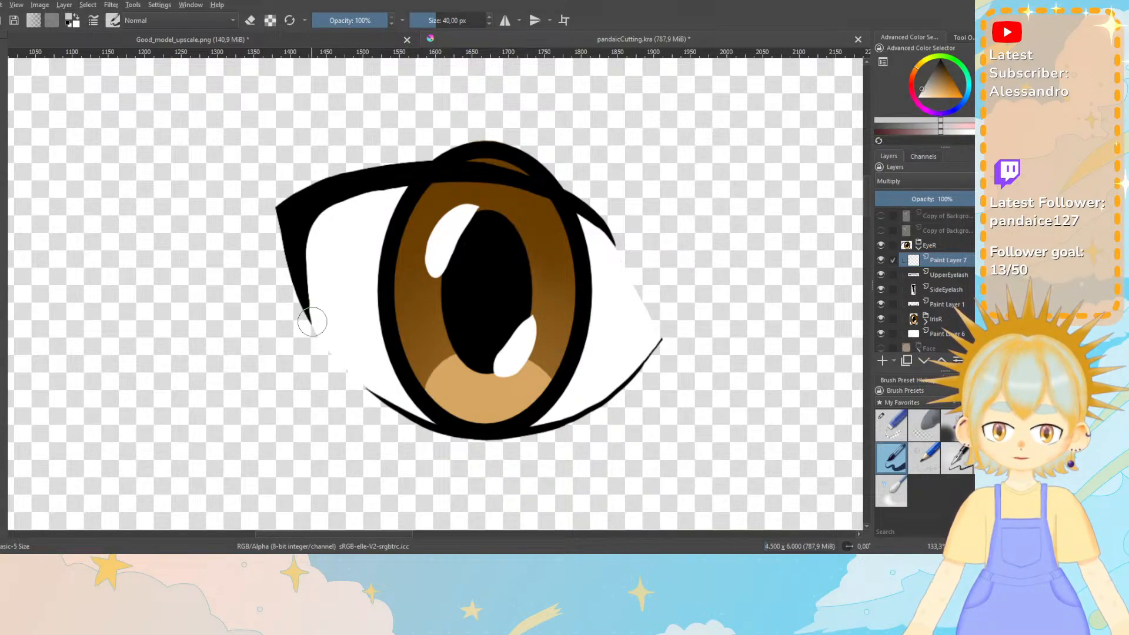
mouse_move(315, 321)
mouse_down()
mouse_move(312, 268)
mouse_move(327, 221)
mouse_move(350, 207)
mouse_move(522, 191)
mouse_move(629, 237)
mouse_up()
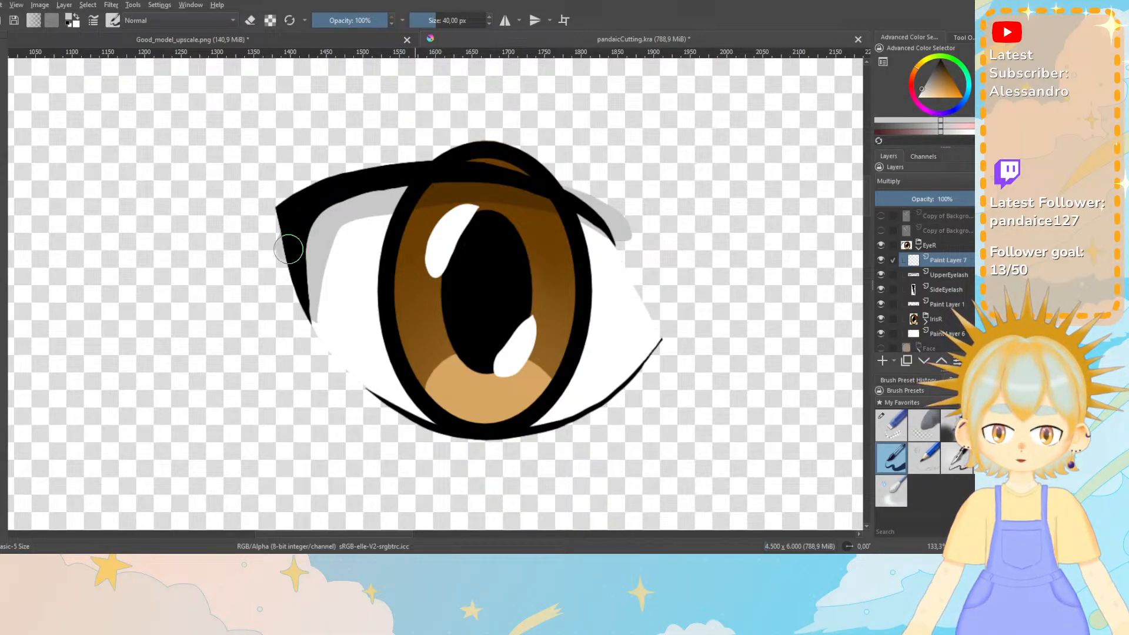
Undo a stroke tried outside the side eyelash and extend the grey shadow slightly down the eye's outer edge.
drag(288, 250, 291, 314)
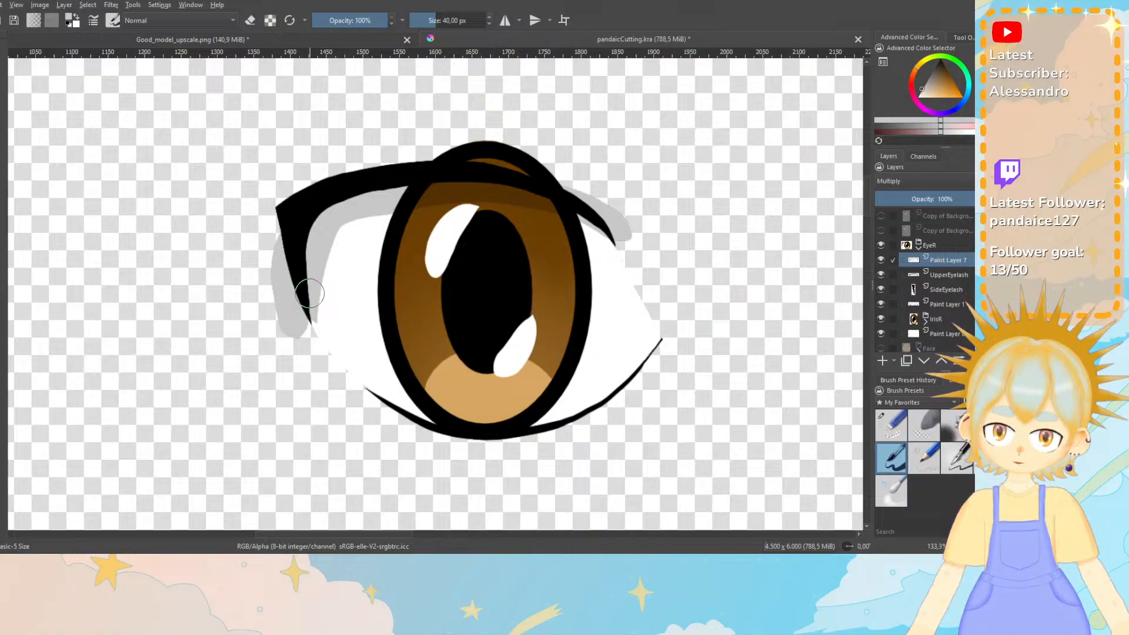
key(ctrl+z)
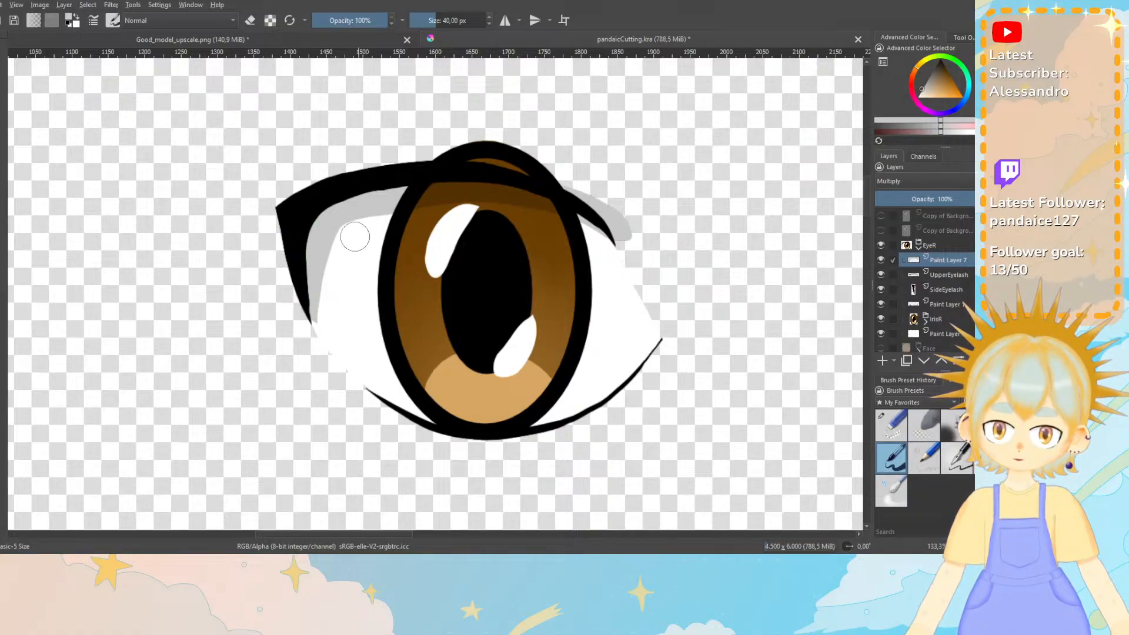
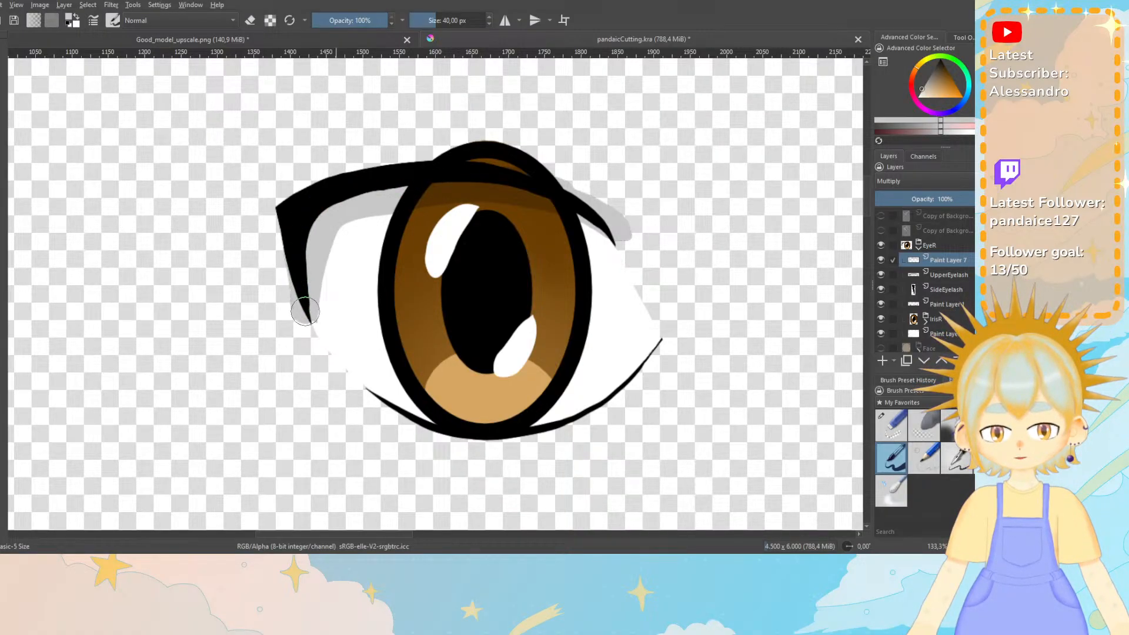
drag(317, 353, 322, 275)
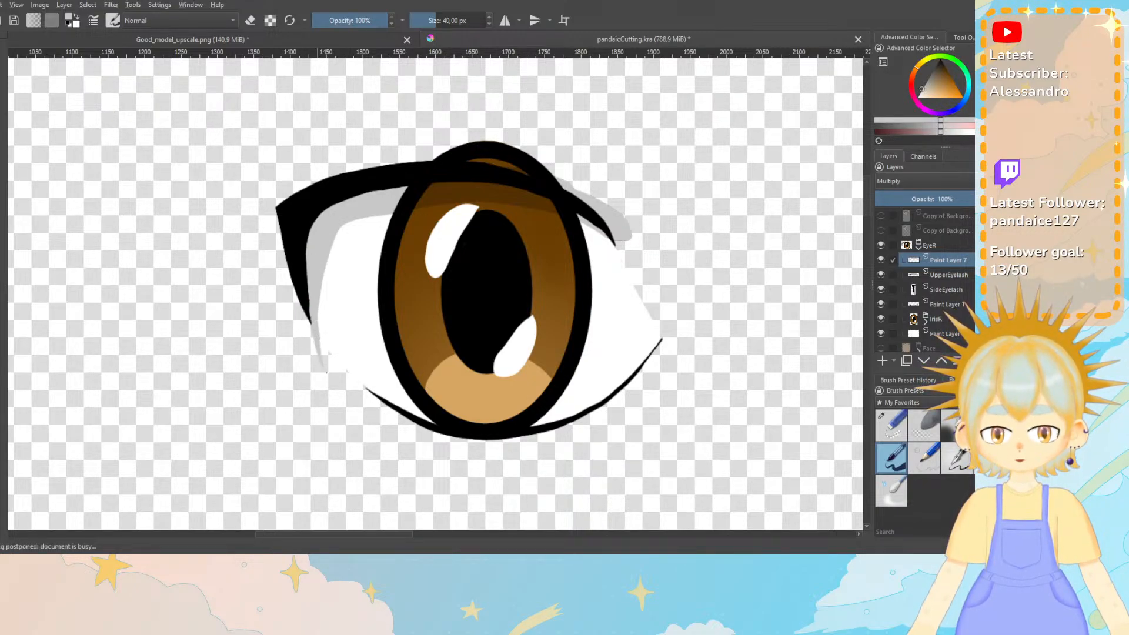
click(905, 433)
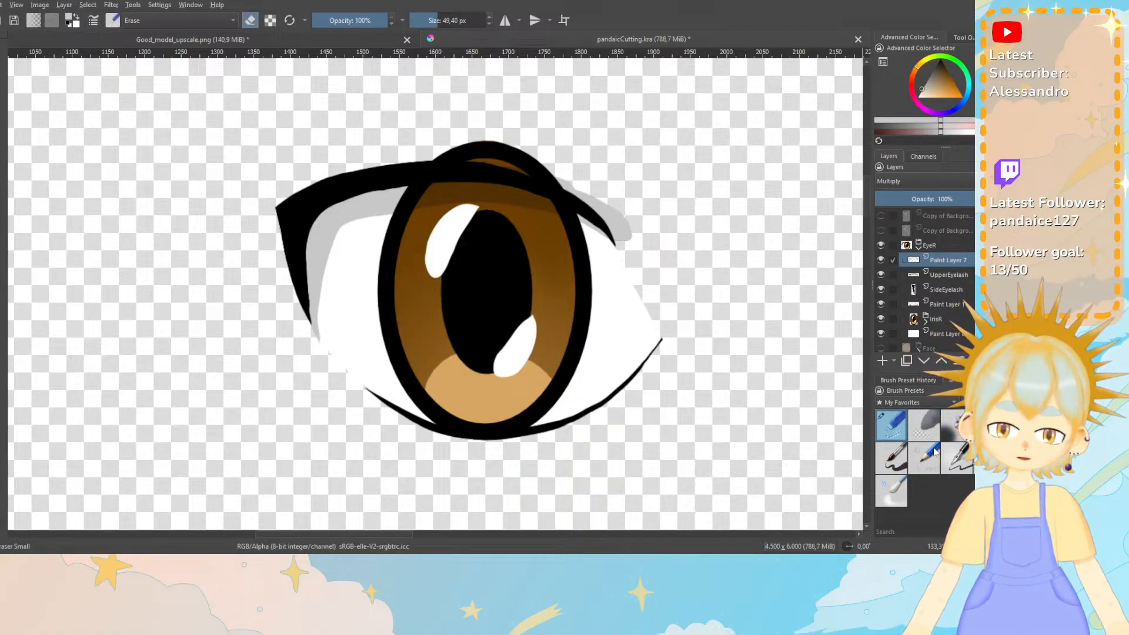
click(891, 457)
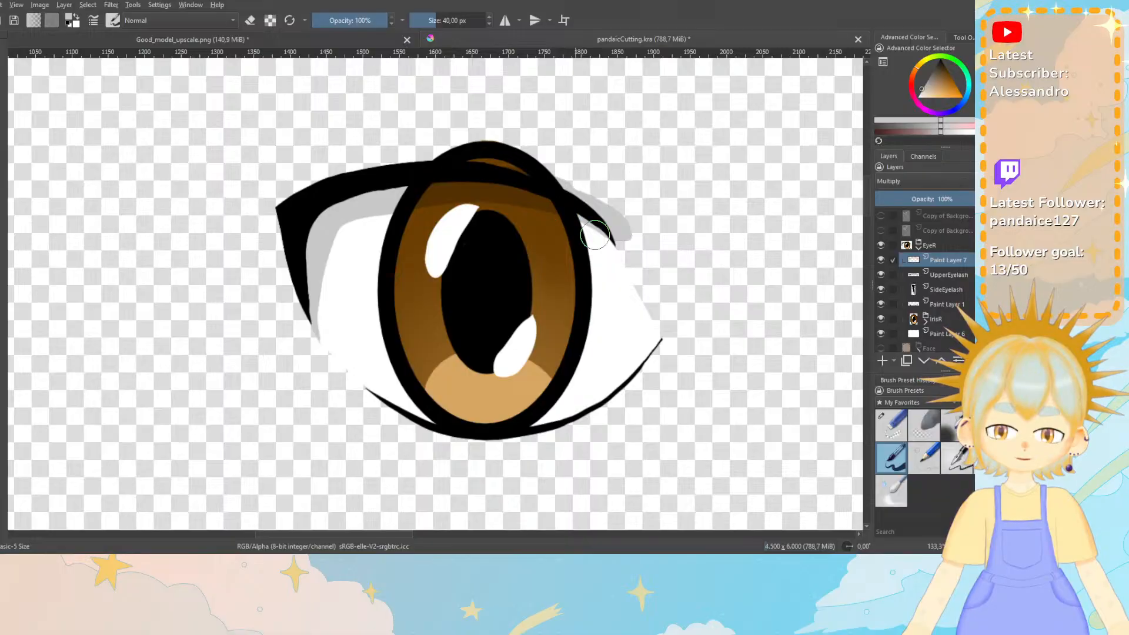
Check the shadow's effect on the whole eye by hiding and showing Paint Layer 7.
key(minus)
key(minus)
key(minus)
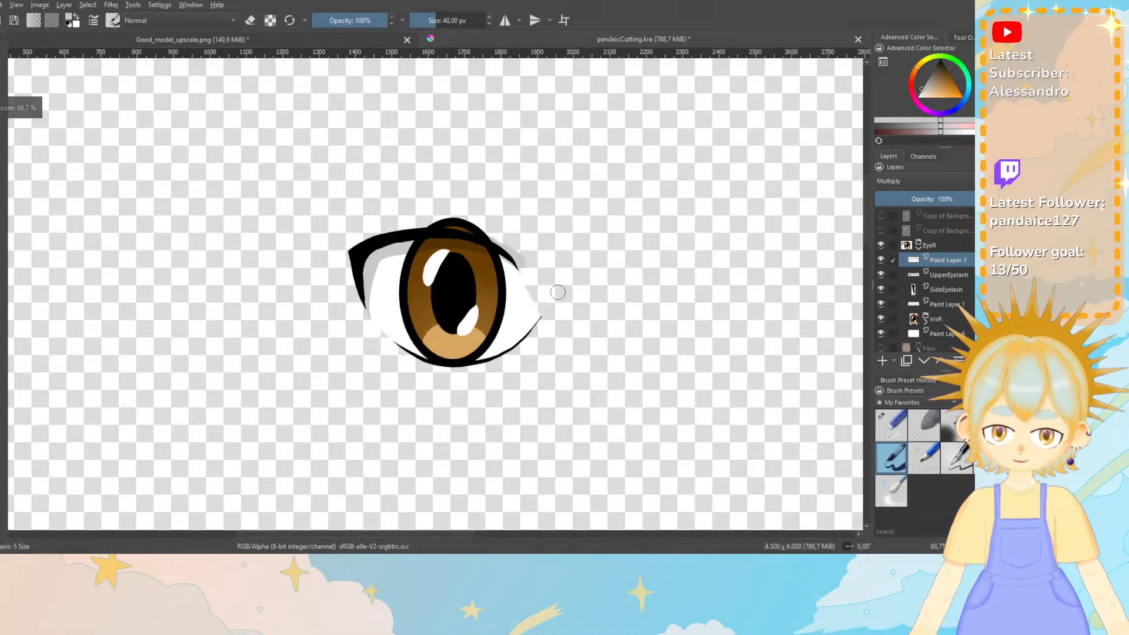
scroll(869, 233, up, 2)
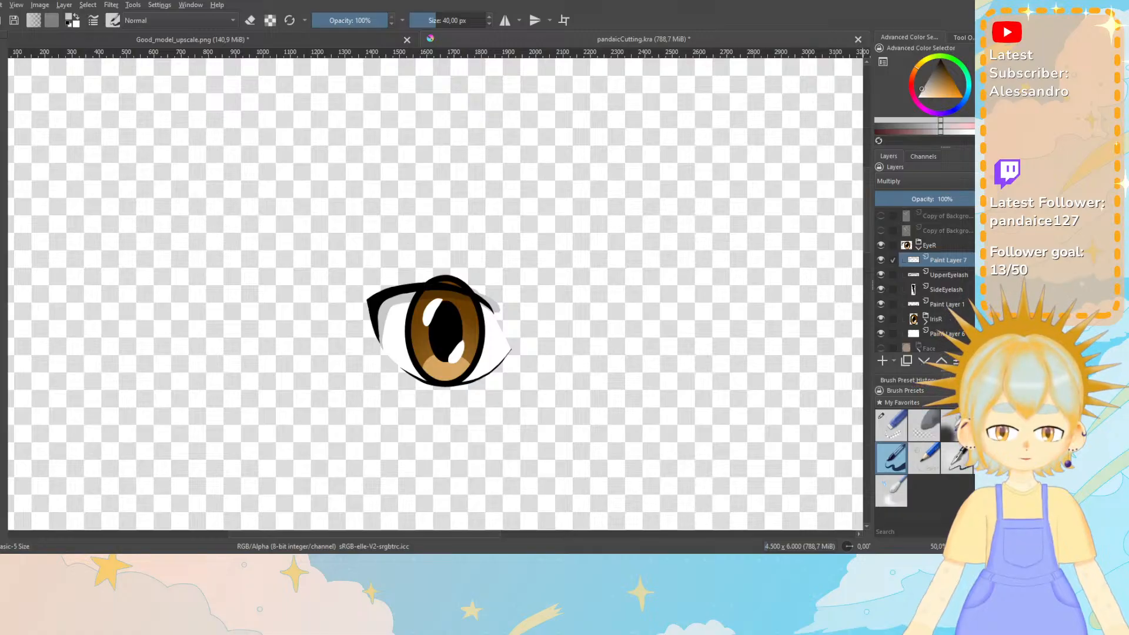
scroll(898, 251, down, 1)
scroll(923, 277, up, 1)
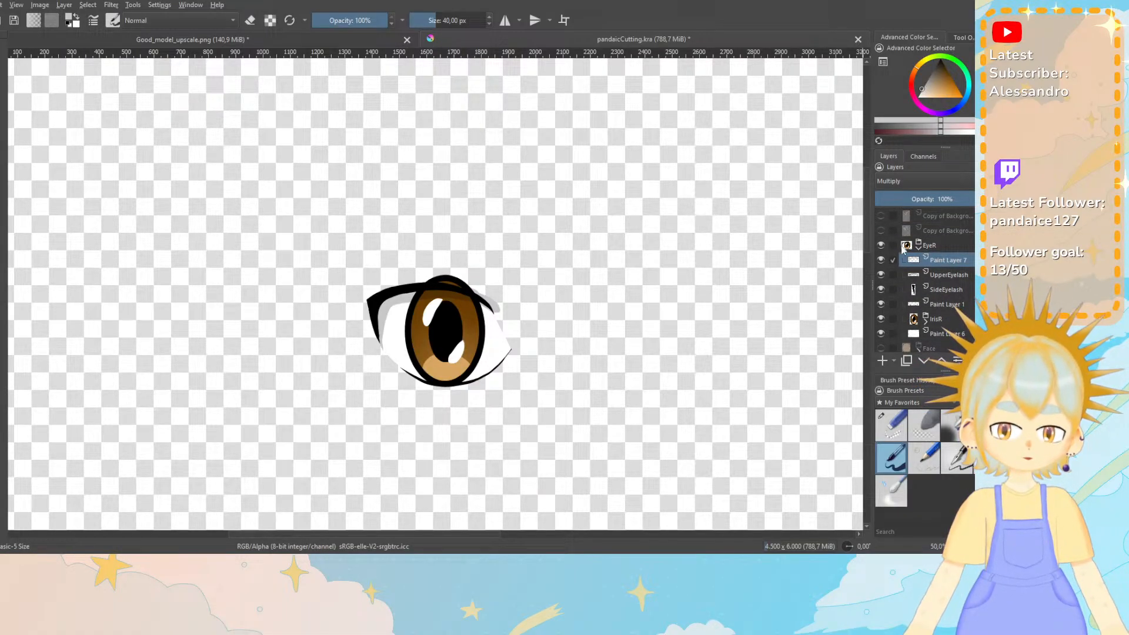
mouse_move(919, 250)
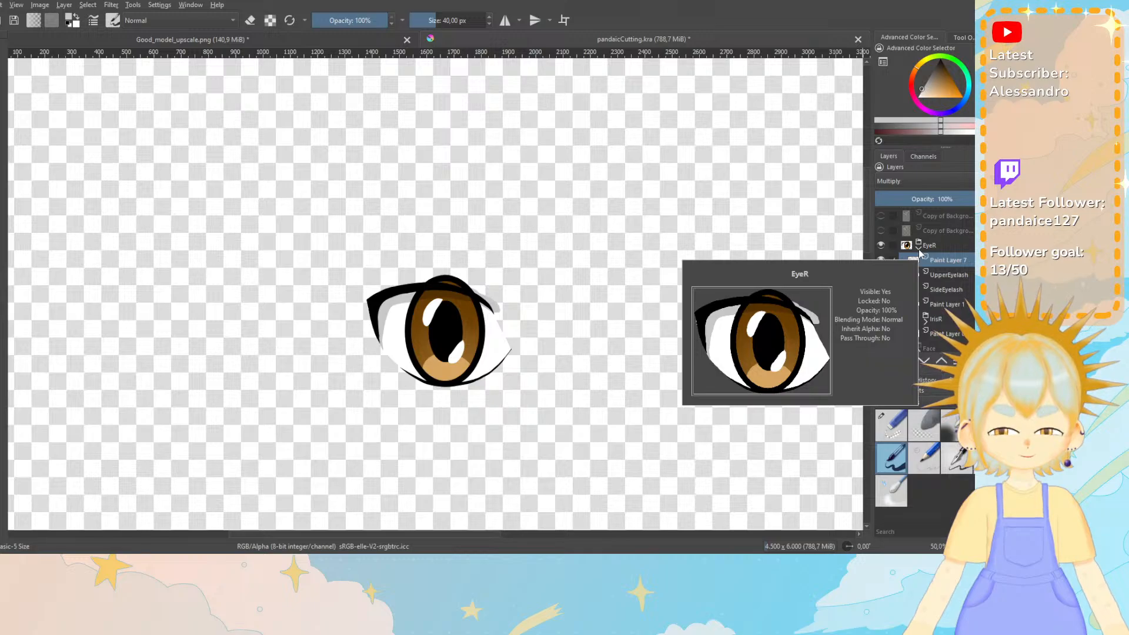
click(881, 259)
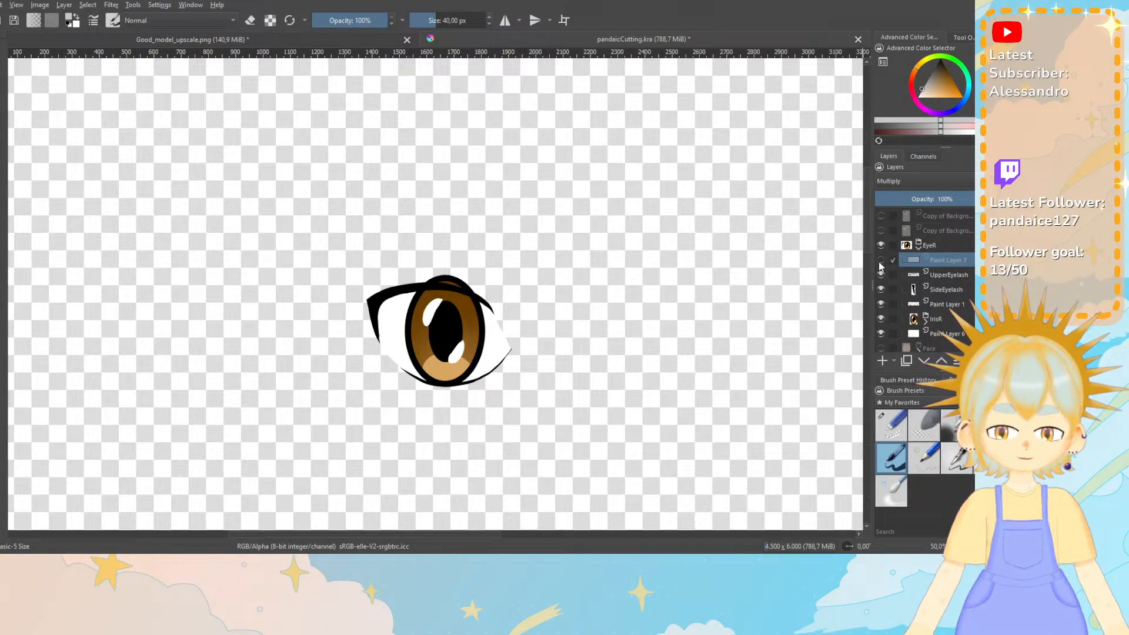
click(881, 260)
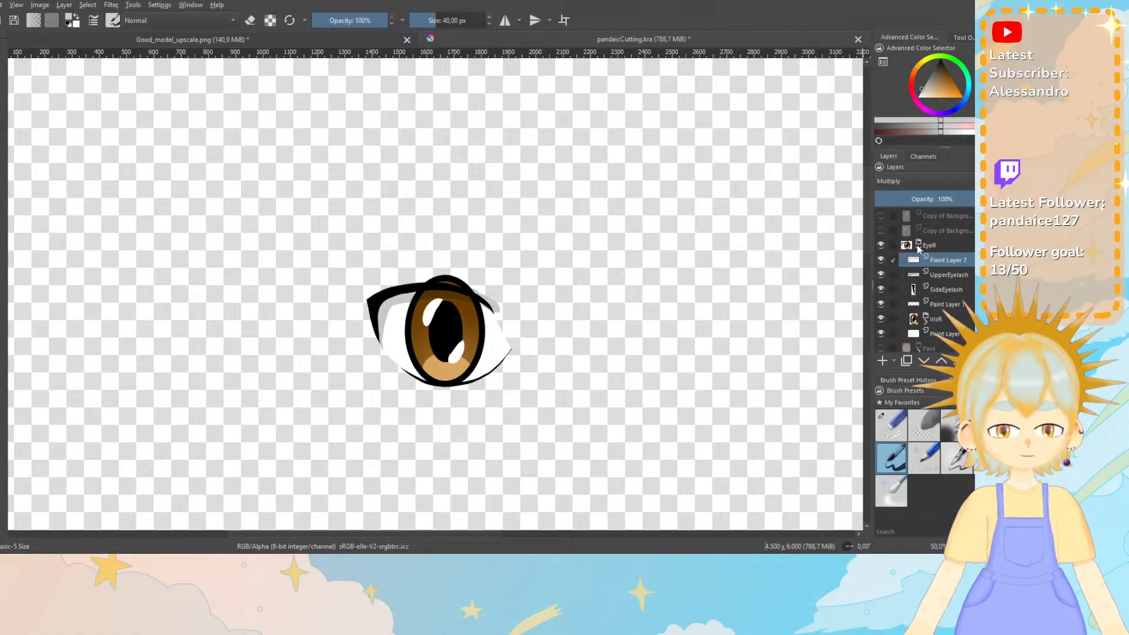
Collapse and hide the EyeR group, and show the lower Copy of Background reference at 100% opacity.
click(918, 248)
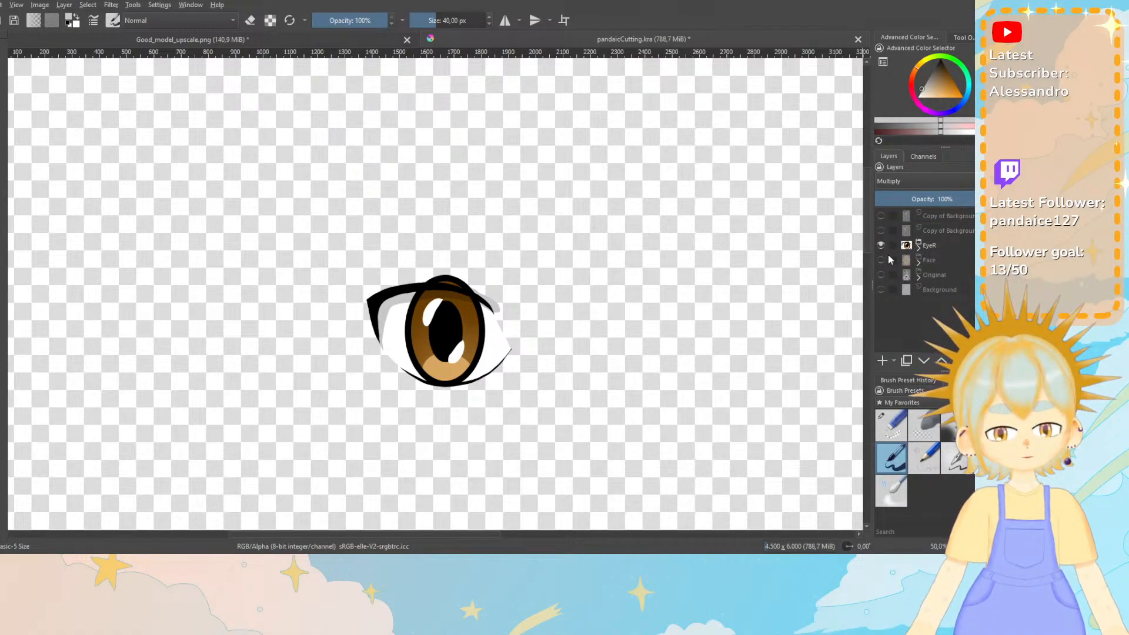
click(913, 233)
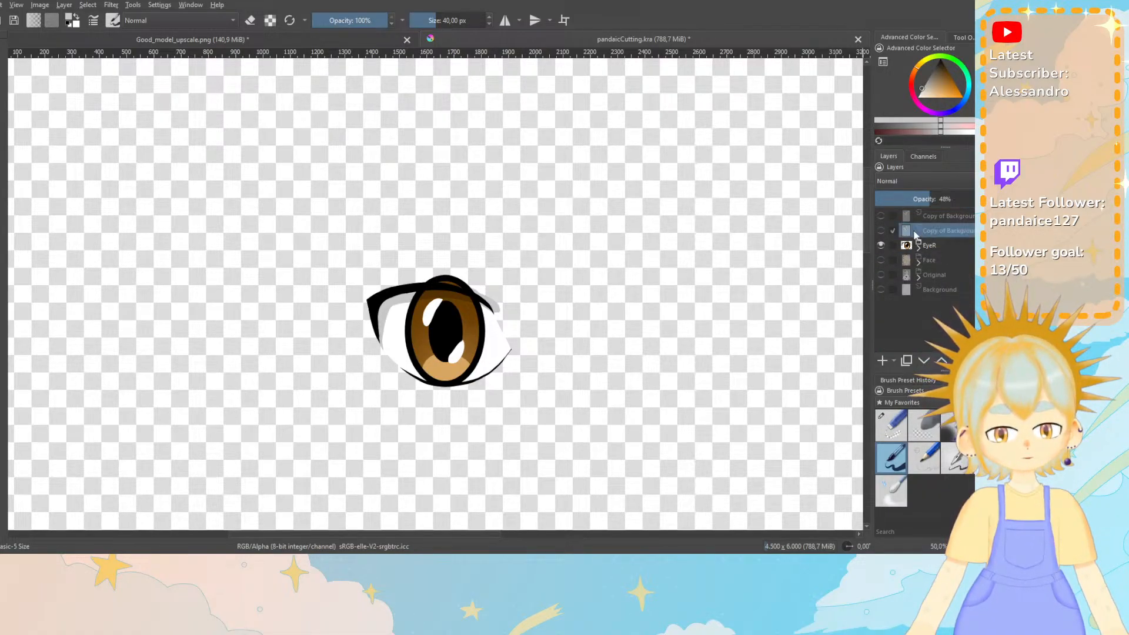
click(881, 231)
click(880, 246)
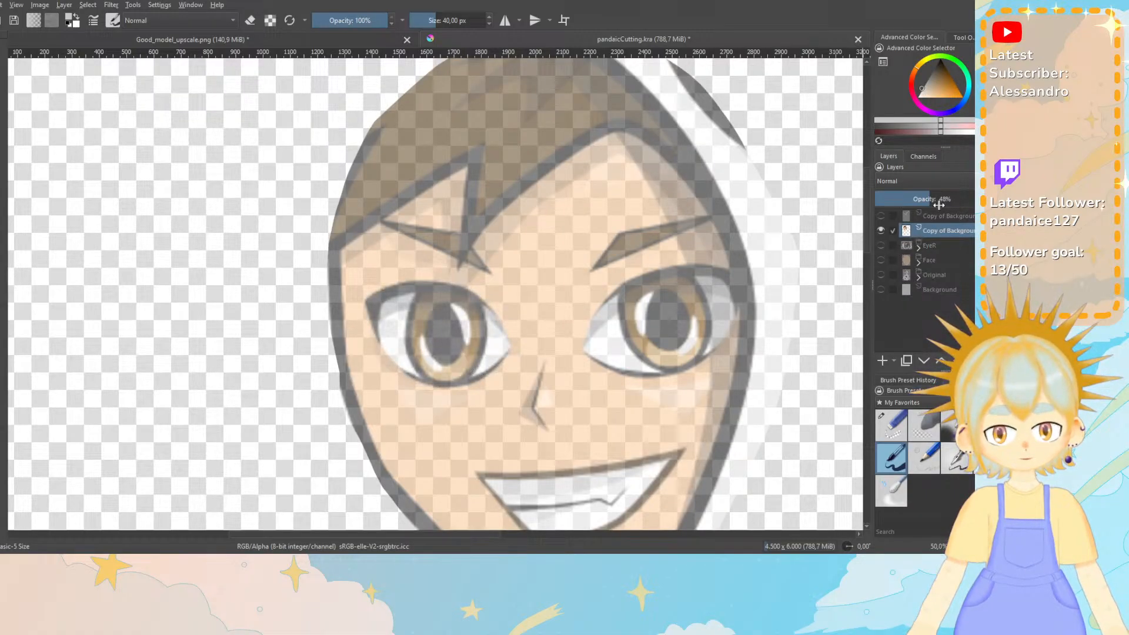
scroll(867, 238, down, 3)
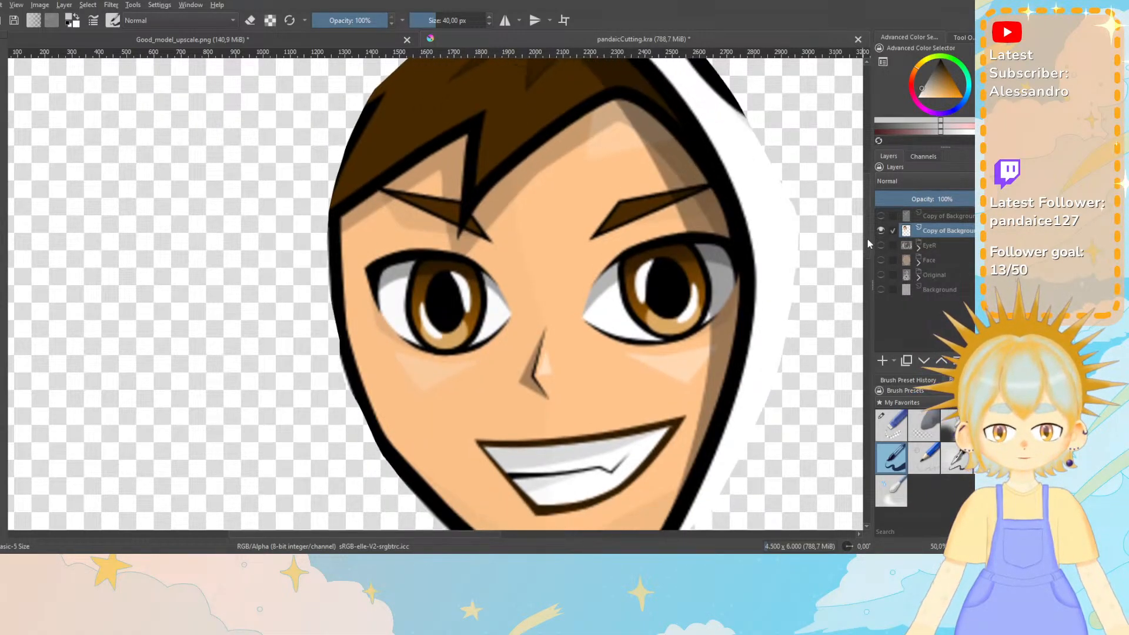
scroll(866, 253, down, 1)
scroll(871, 248, up, 2)
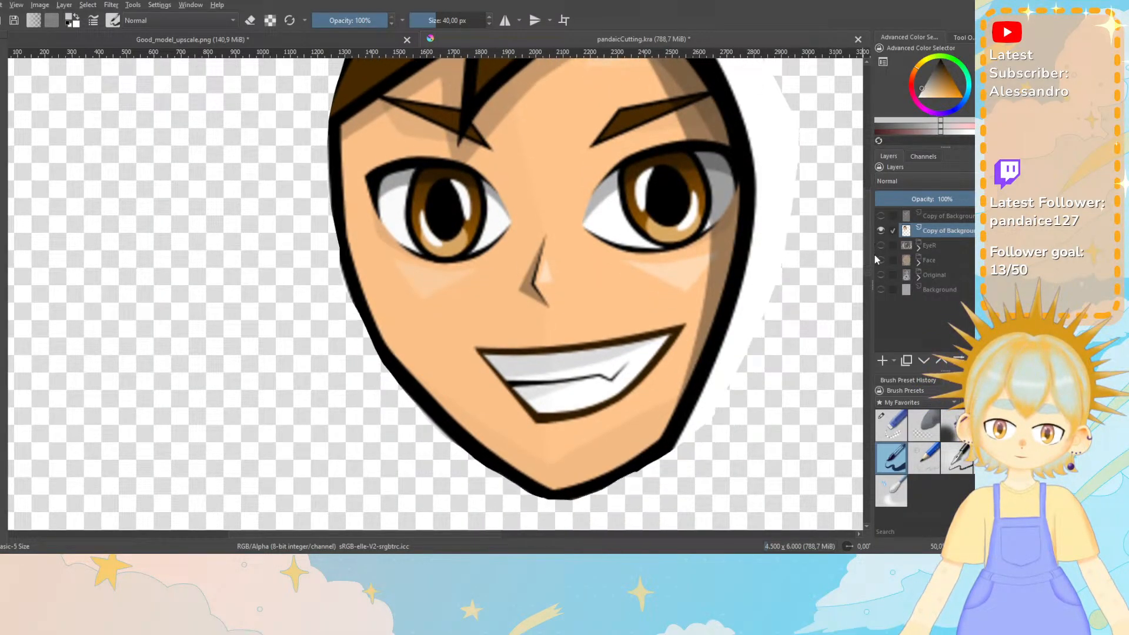
scroll(876, 241, up, 3)
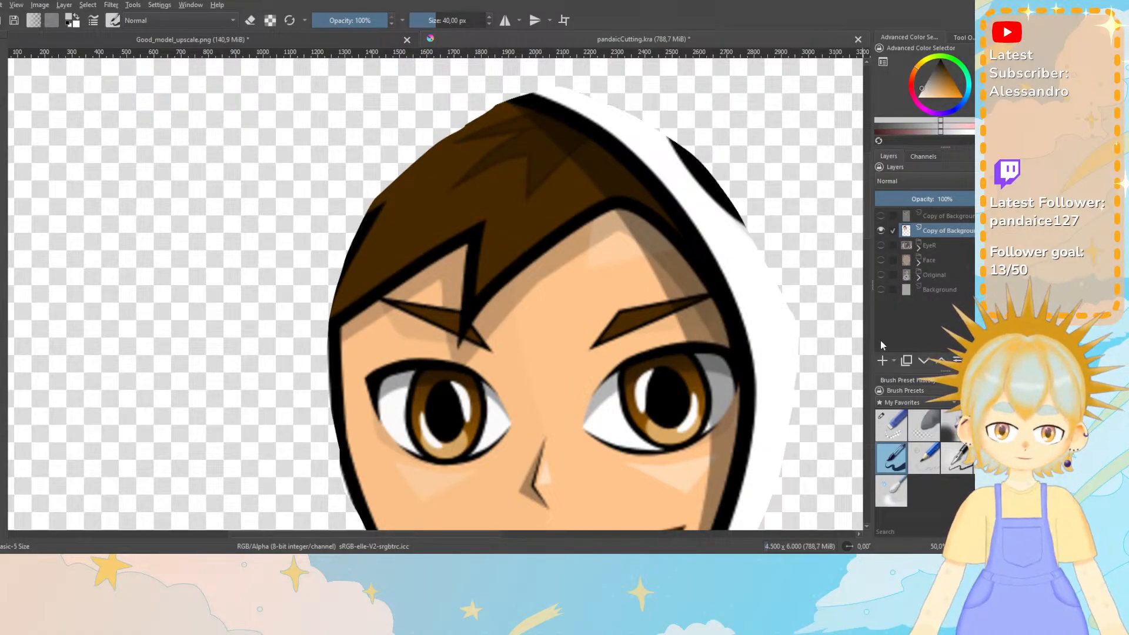
Add a new paint layer directly above the visible Copy of Background reference.
click(882, 360)
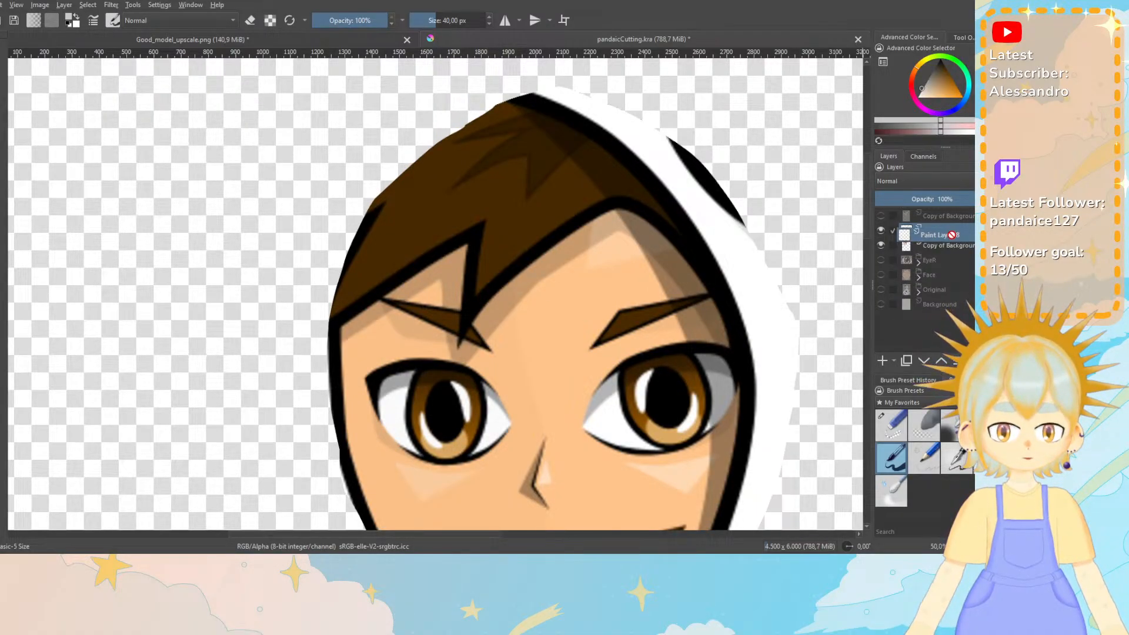
key(ctrl+z)
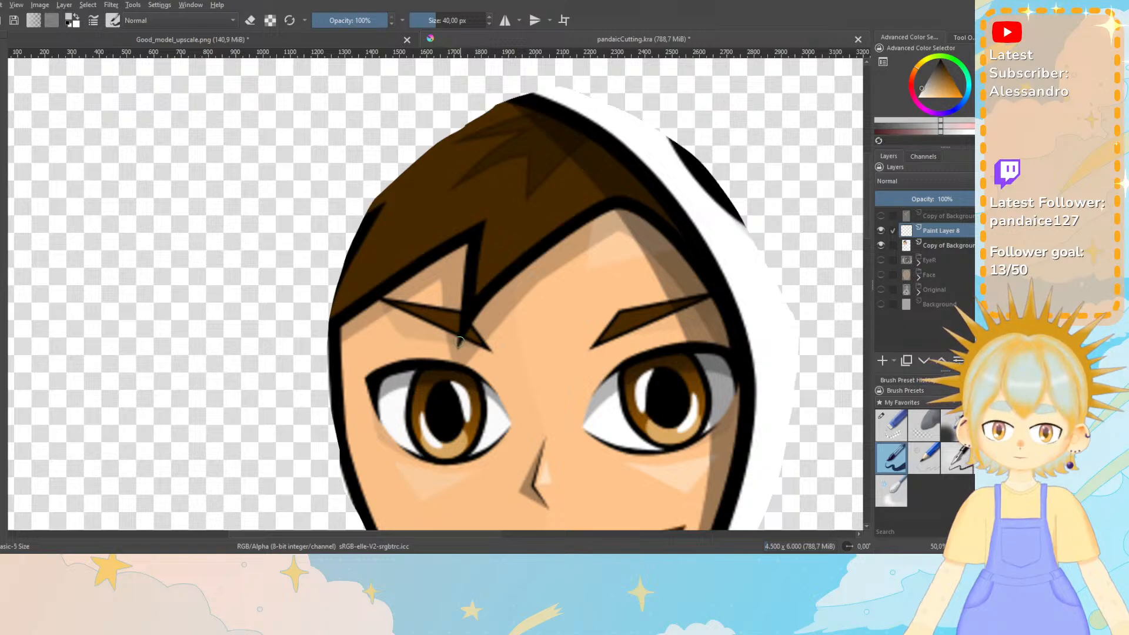
click(882, 360)
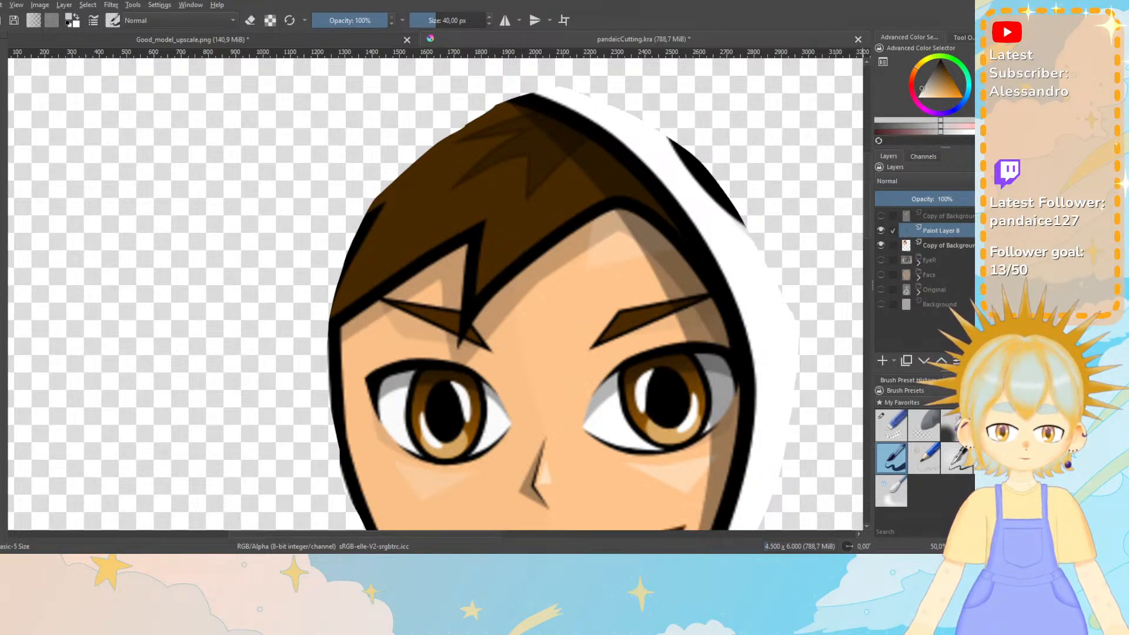
Set up the Basic-1 brush at 4.54 px with black for outlining the right eyebrow.
key(ctrl+plus)
key(ctrl+plus)
key(ctrl+plus)
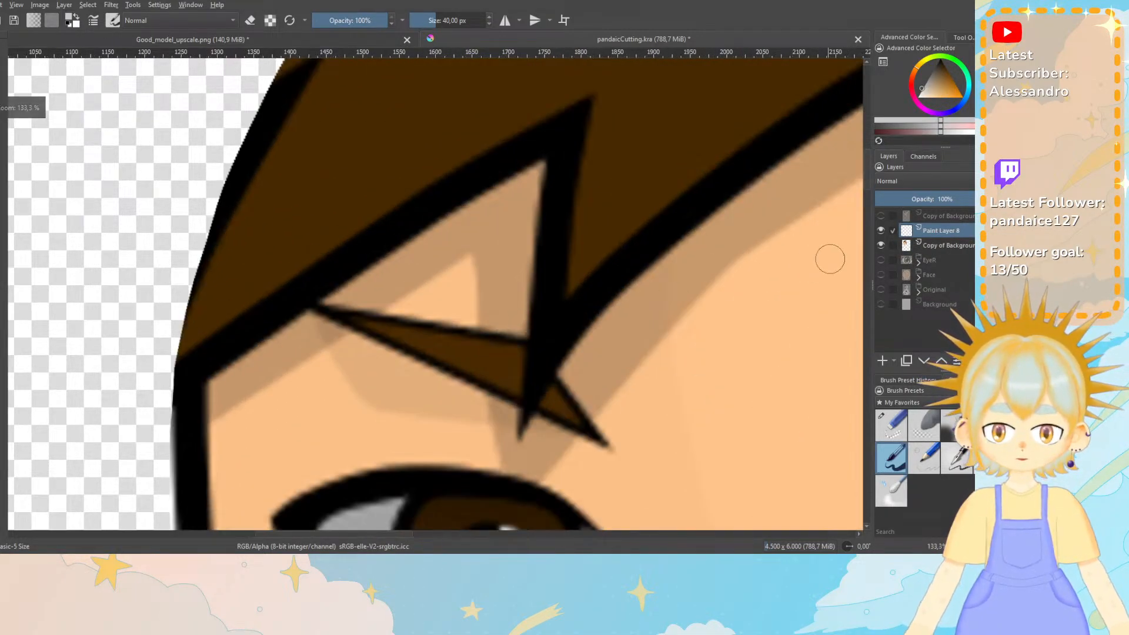
drag(869, 179, 869, 191)
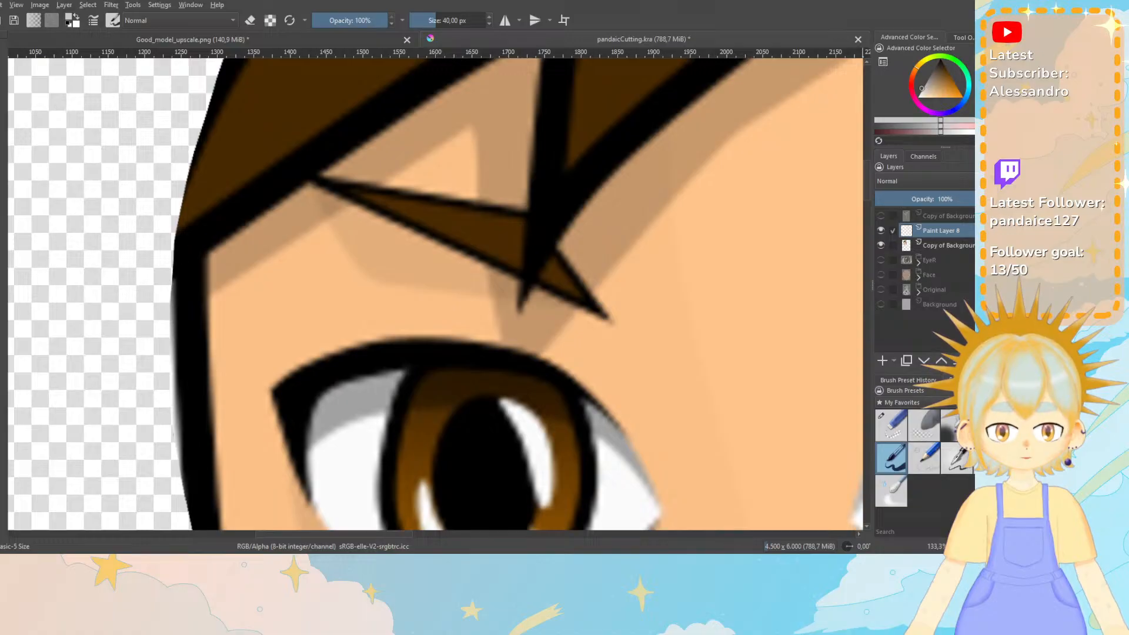
click(990, 425)
click(421, 20)
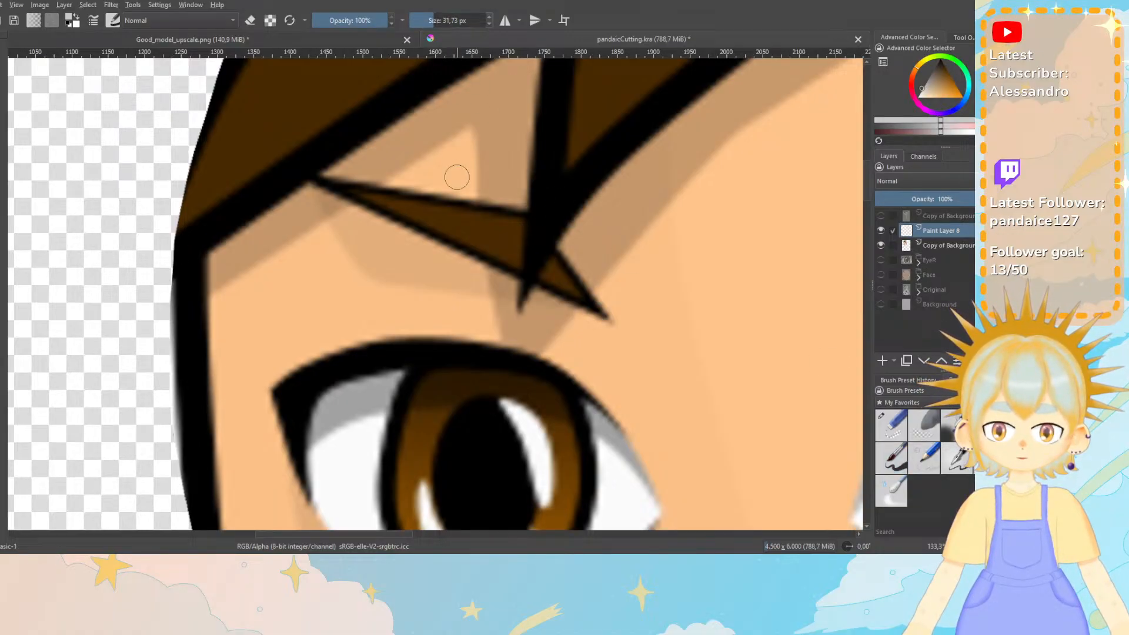
drag(430, 21, 416, 21)
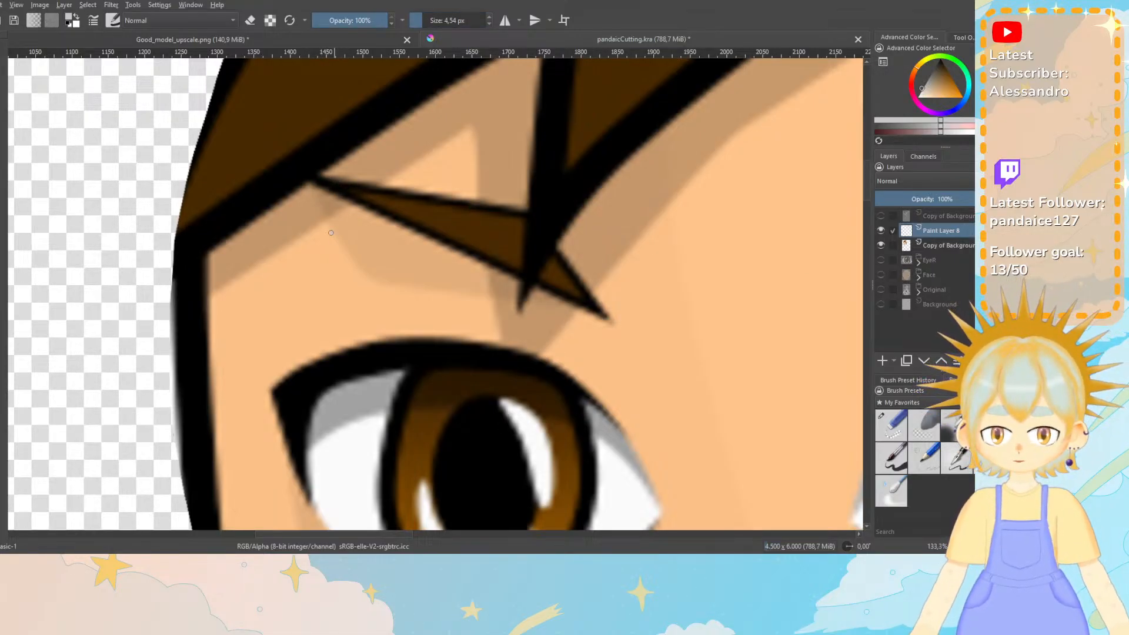
drag(329, 232, 395, 247)
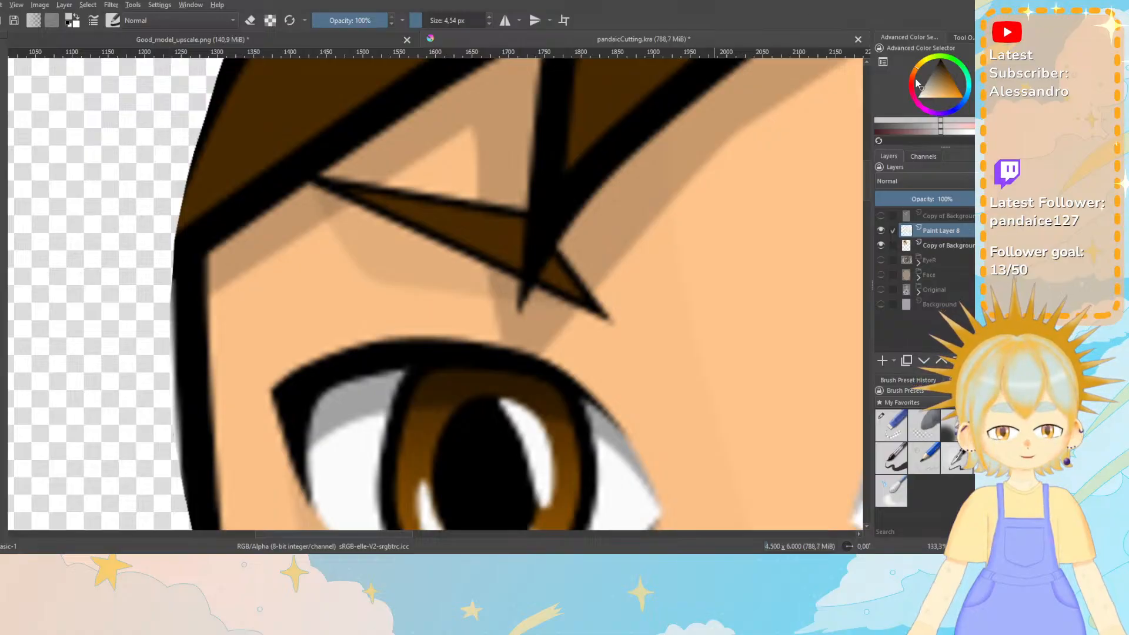
drag(937, 75, 950, 41)
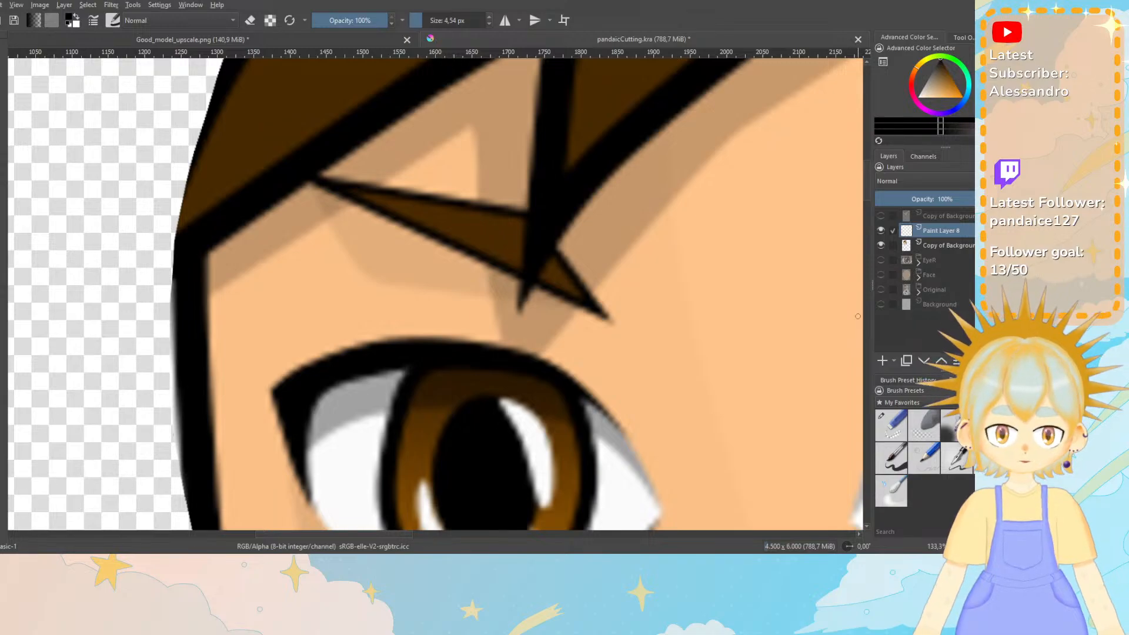
Lower the visible Copy of Background reference to 49% opacity and make Paint Layer 8 active.
click(943, 244)
drag(927, 201, 931, 201)
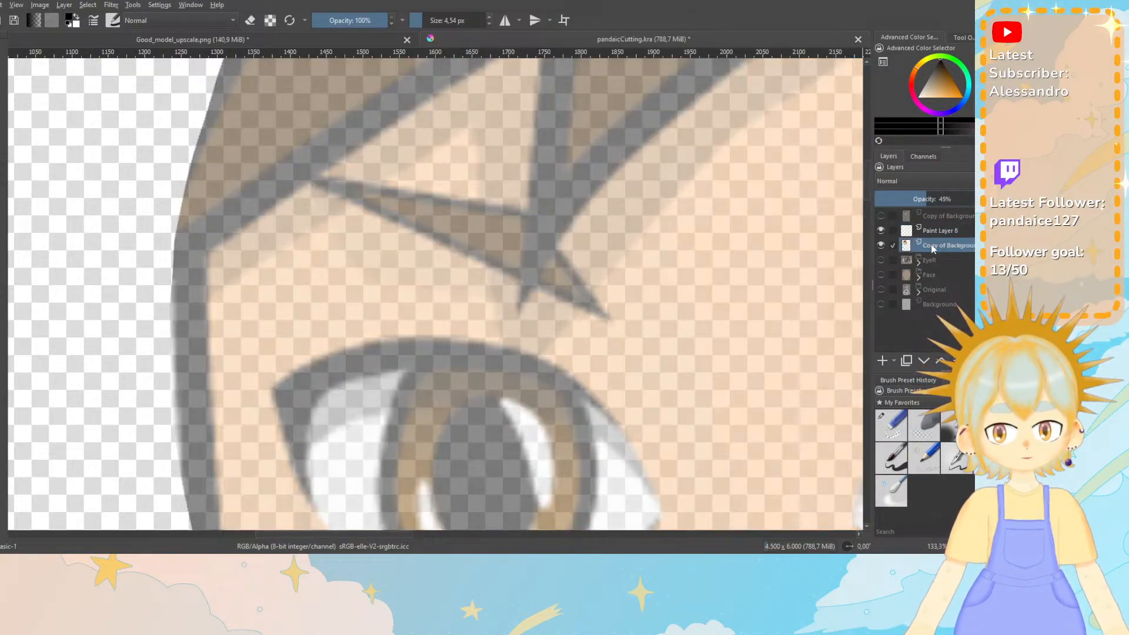
click(934, 229)
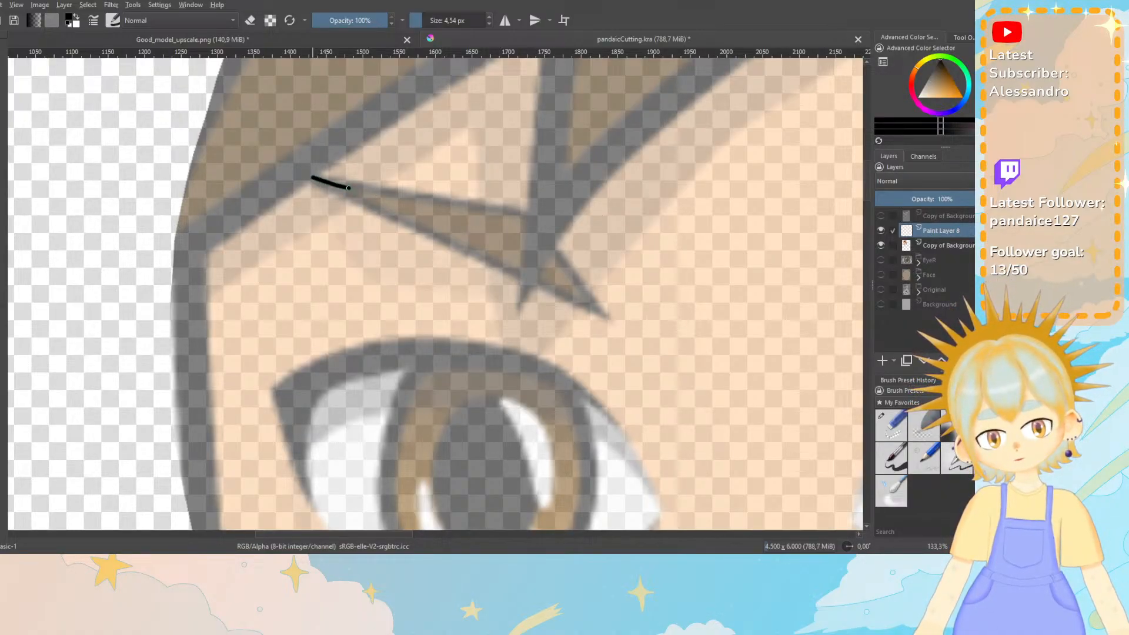
Undo the freehand stroke and trace the right eyebrow with straight black lines along its upper, inner and lower edges into a closed outline.
key(ctrl+z)
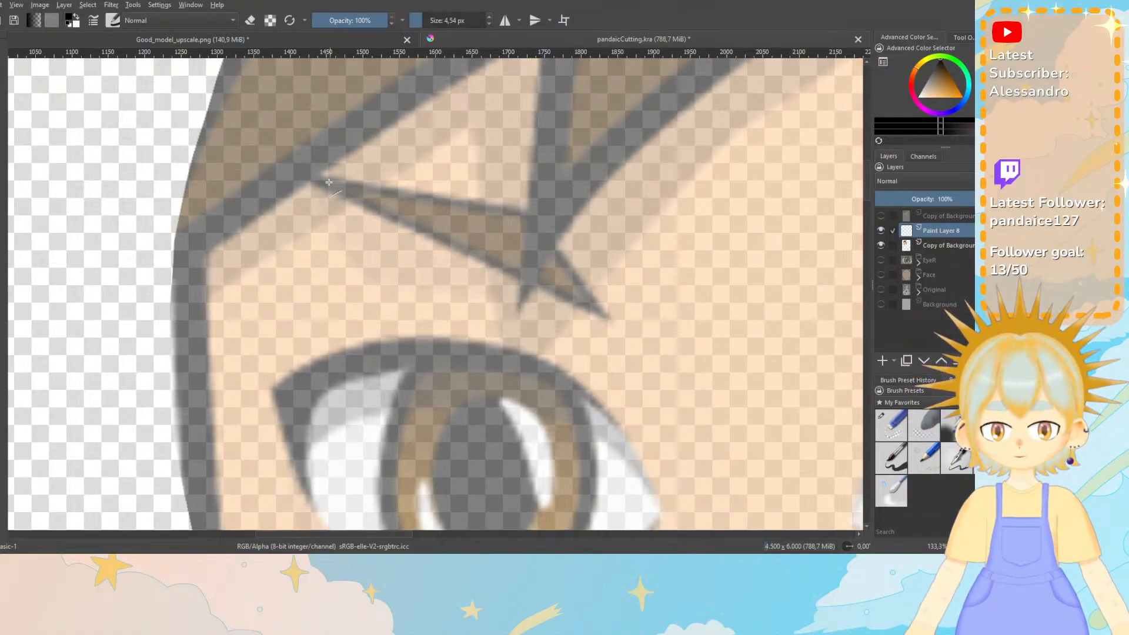
drag(314, 178, 389, 191)
drag(542, 213, 609, 318)
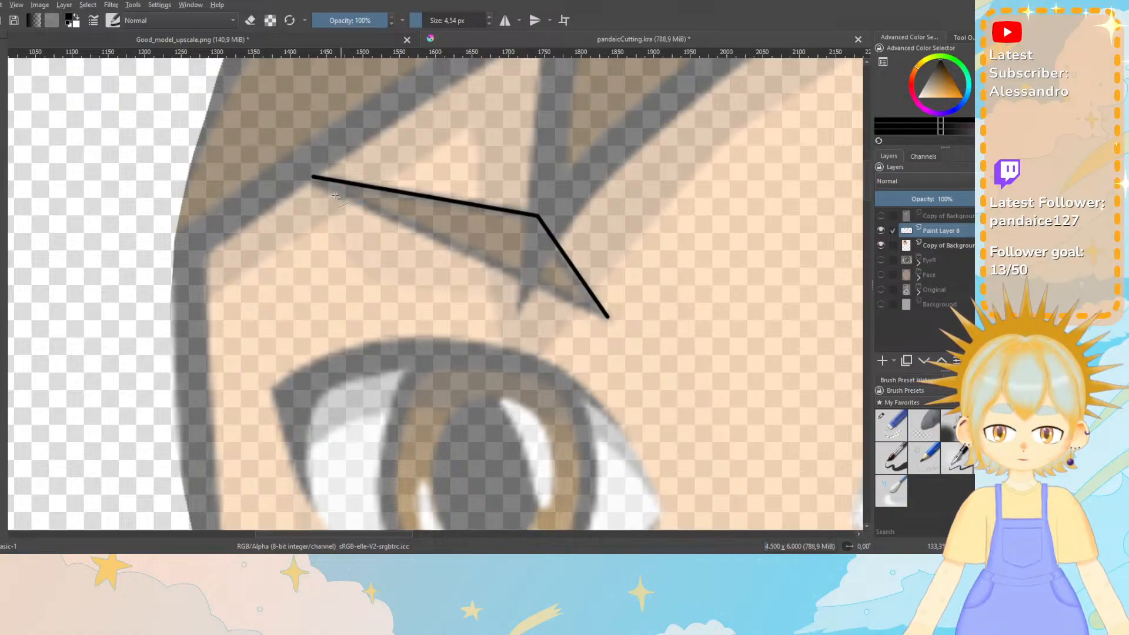
drag(313, 179, 464, 251)
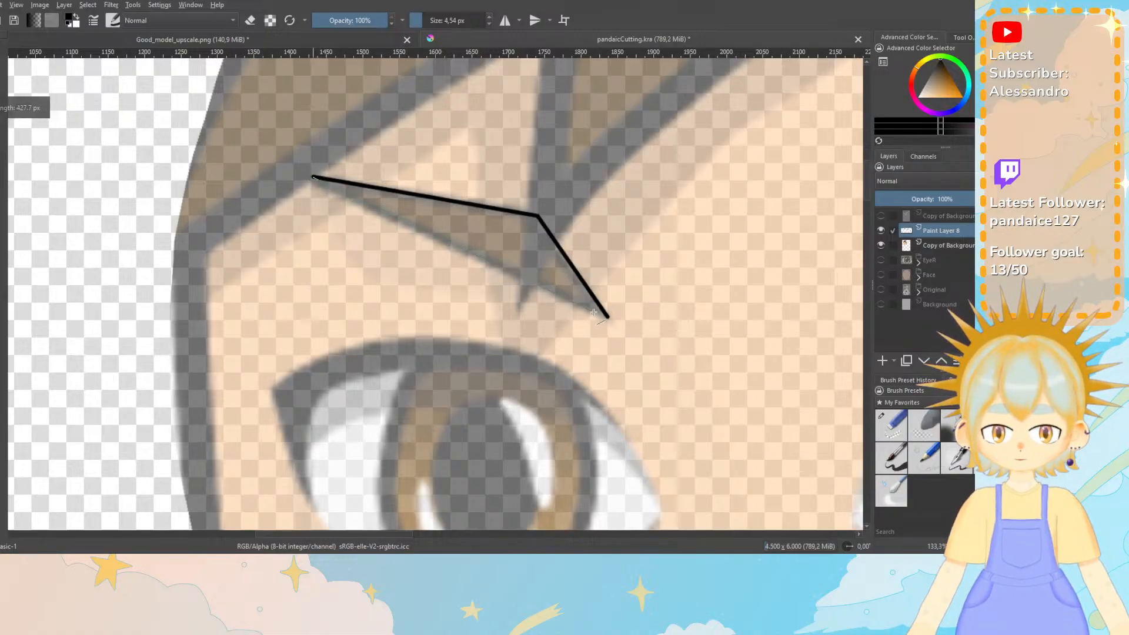
drag(594, 311, 608, 318)
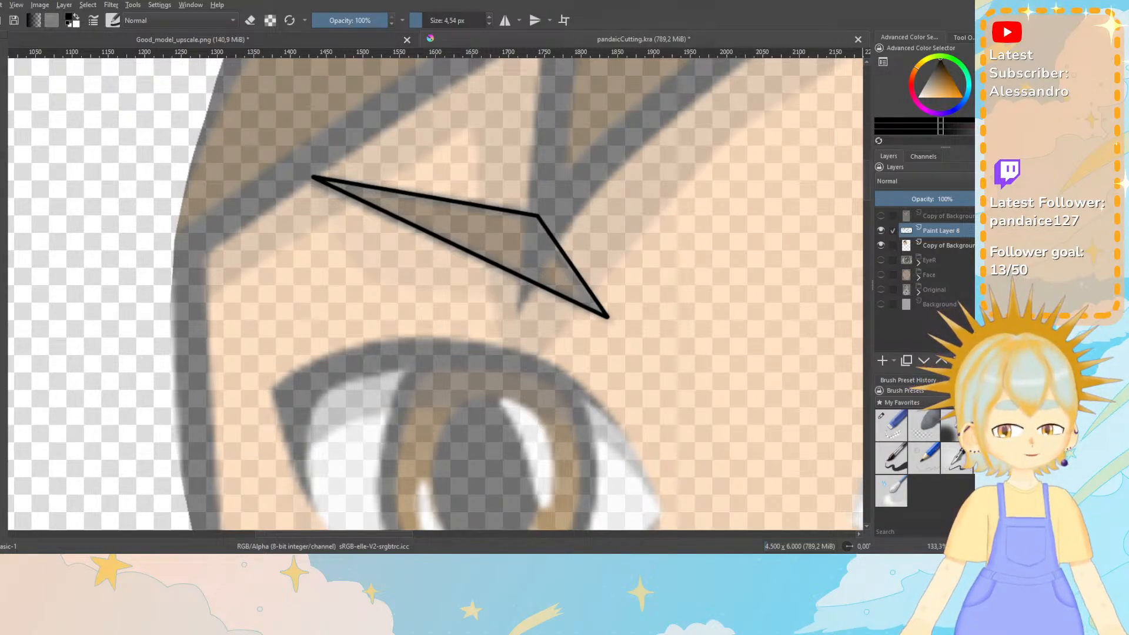
Add Paint Layer 9 and make a selection of the eyebrow by selecting outside the Paint Layer 8 outline and inverting it.
click(884, 361)
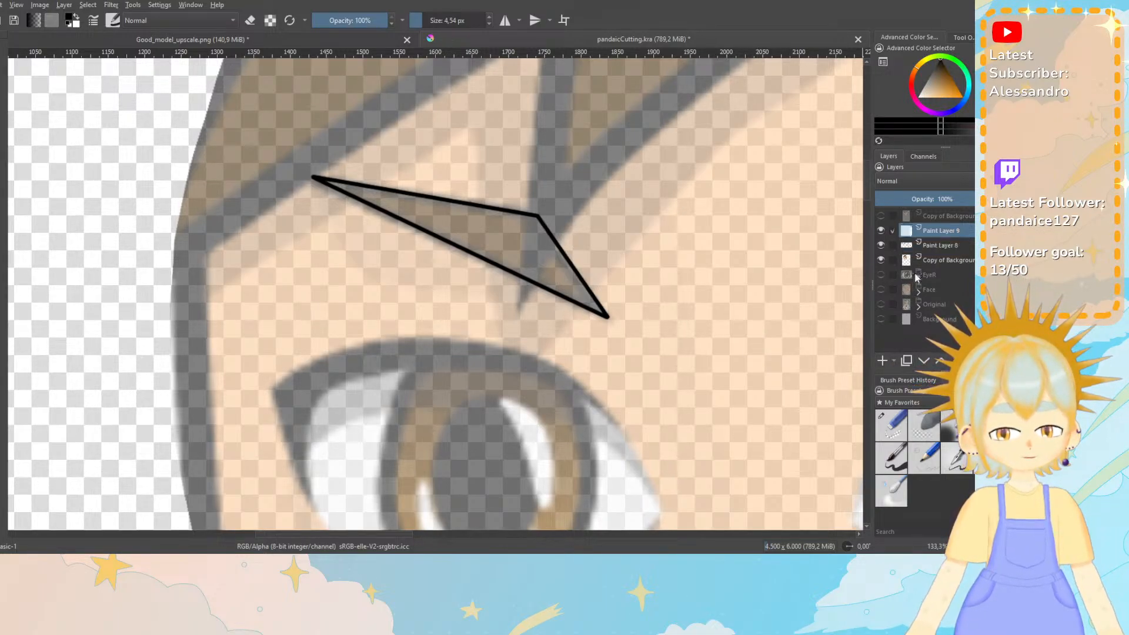
click(939, 247)
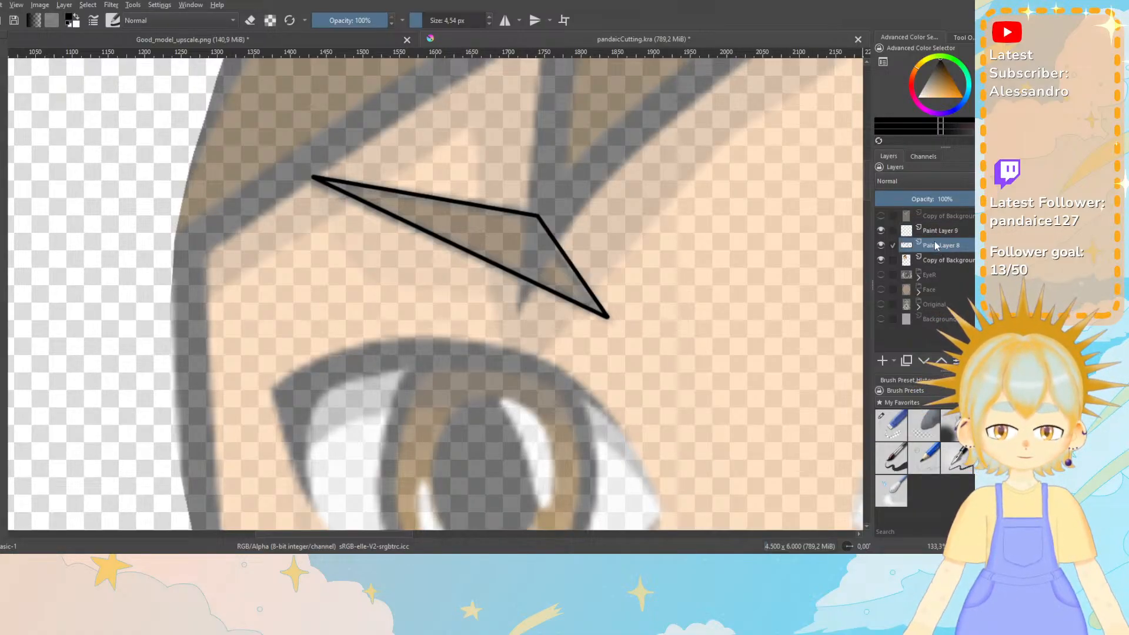
mouse_move(936, 243)
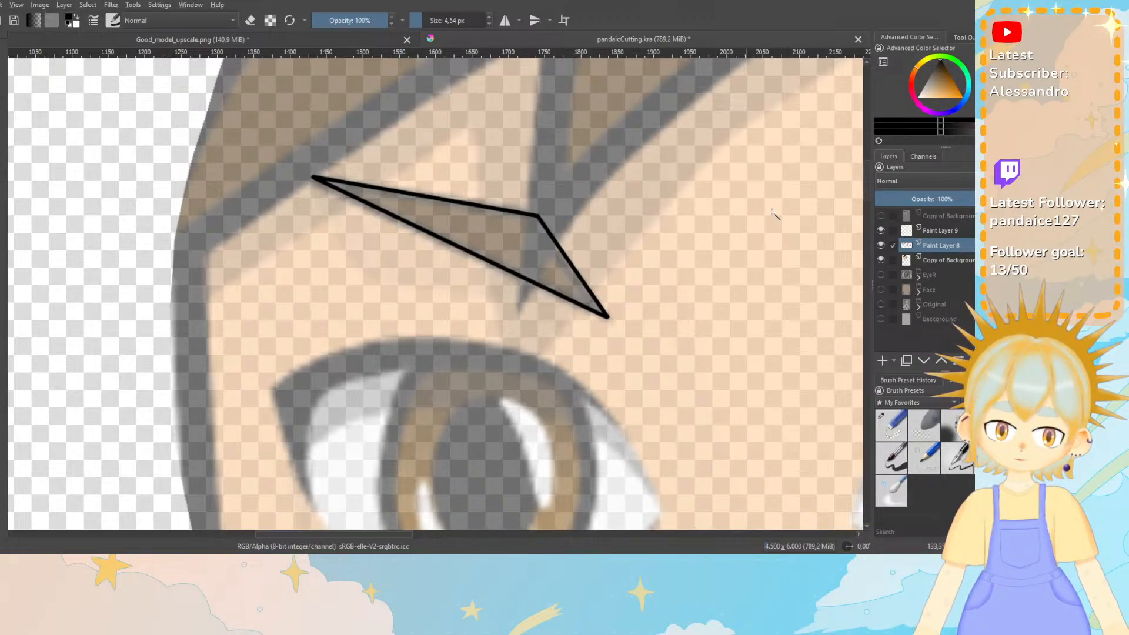
click(88, 5)
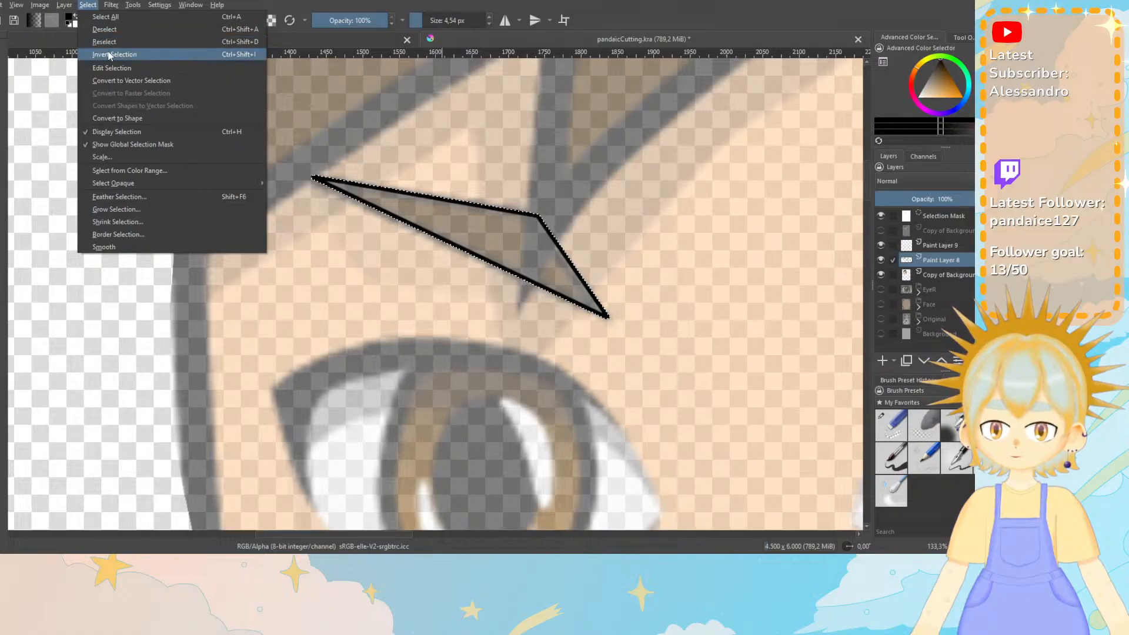
click(111, 55)
click(941, 247)
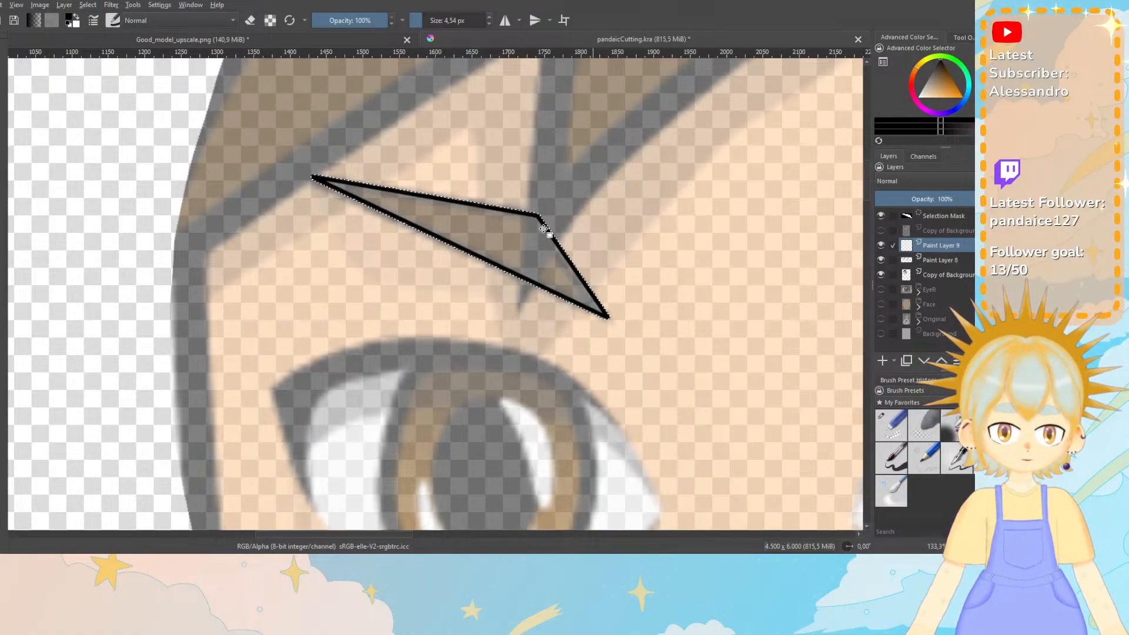
Restore the Copy of Background reference to 100% opacity, sample the eyebrow's dark brown from it, and hide the reference.
click(937, 277)
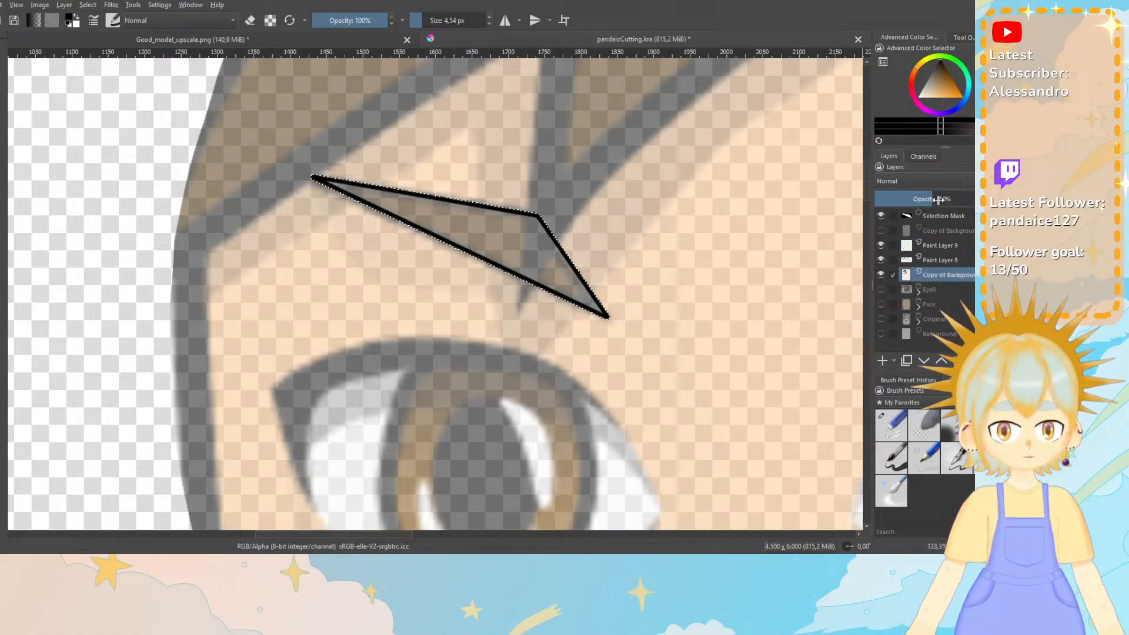
drag(938, 200, 991, 200)
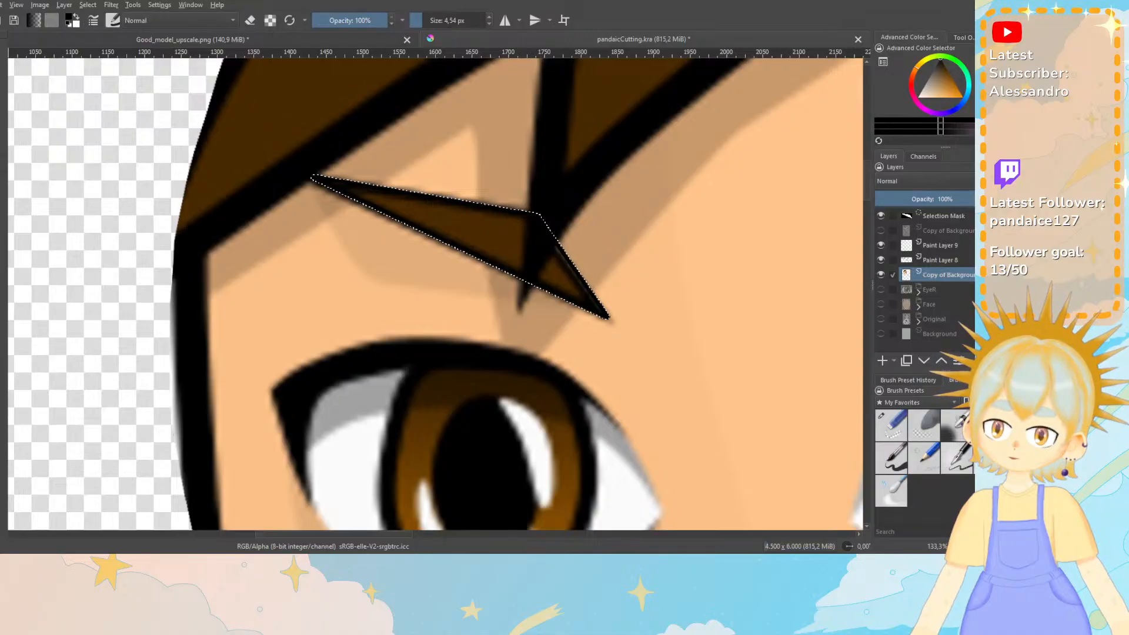
ctrl+click(456, 215)
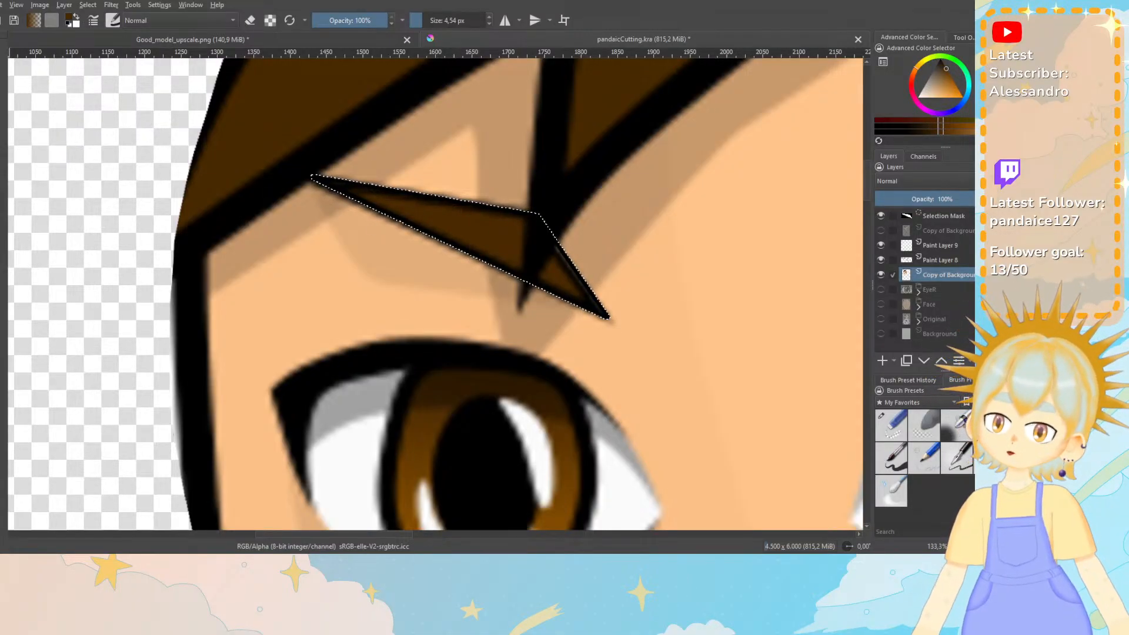
click(881, 275)
Paint the selected eyebrow dark brown on Paint Layer 9 with the 40 px Basic-5 Size brush and place that layer beneath the outline.
click(937, 246)
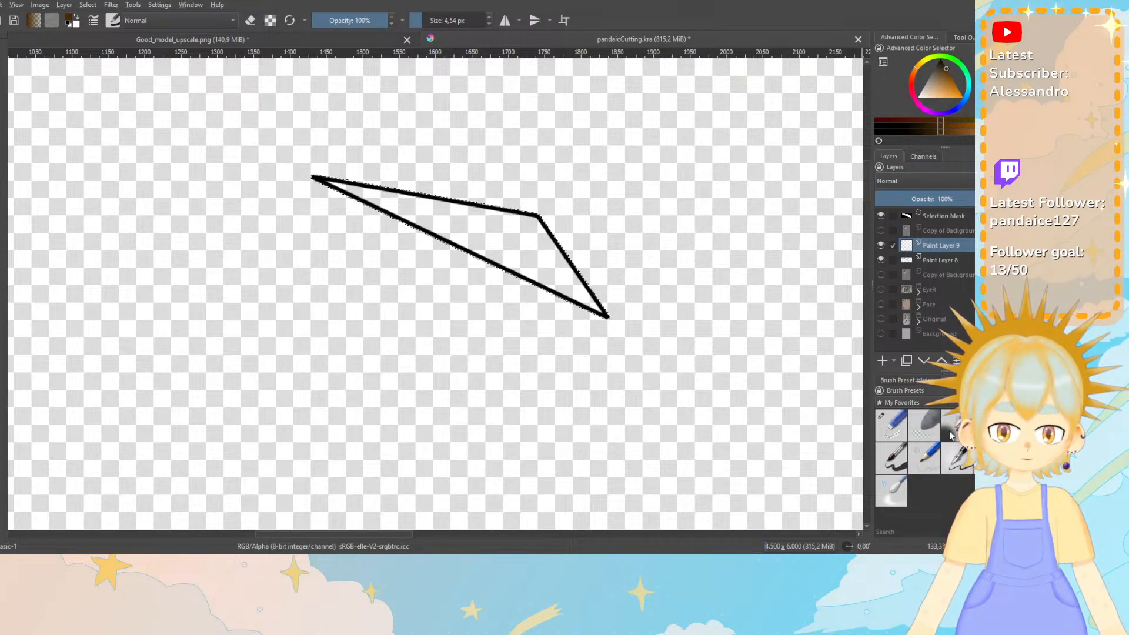
click(891, 458)
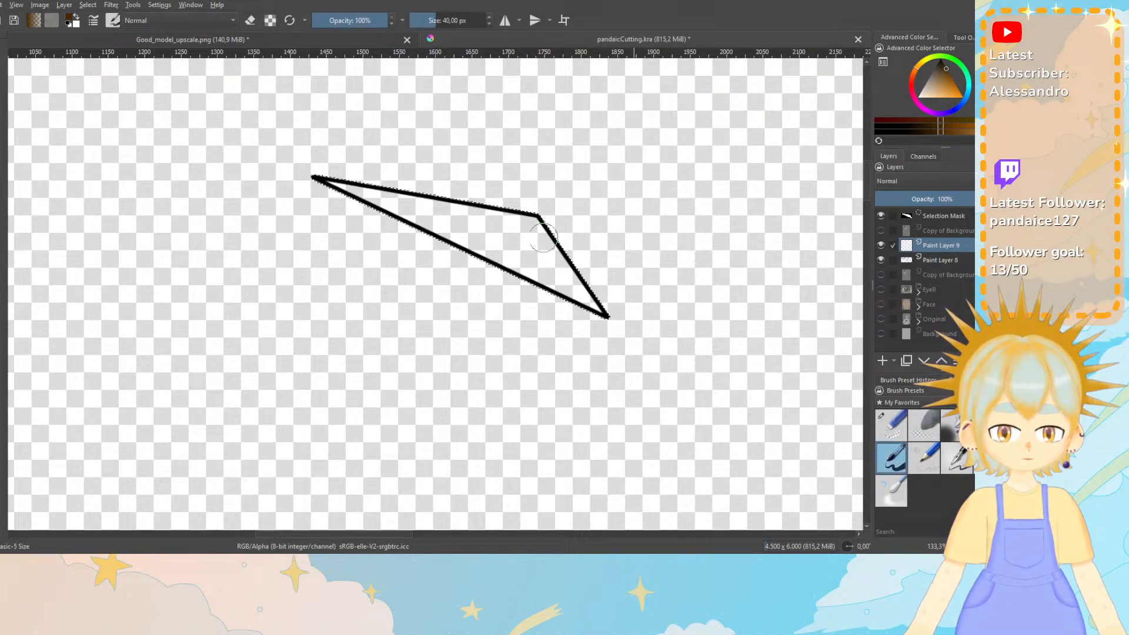
mouse_move(416, 197)
mouse_down()
mouse_move(290, 204)
mouse_move(407, 185)
mouse_move(567, 207)
mouse_move(256, 206)
mouse_move(545, 280)
mouse_up()
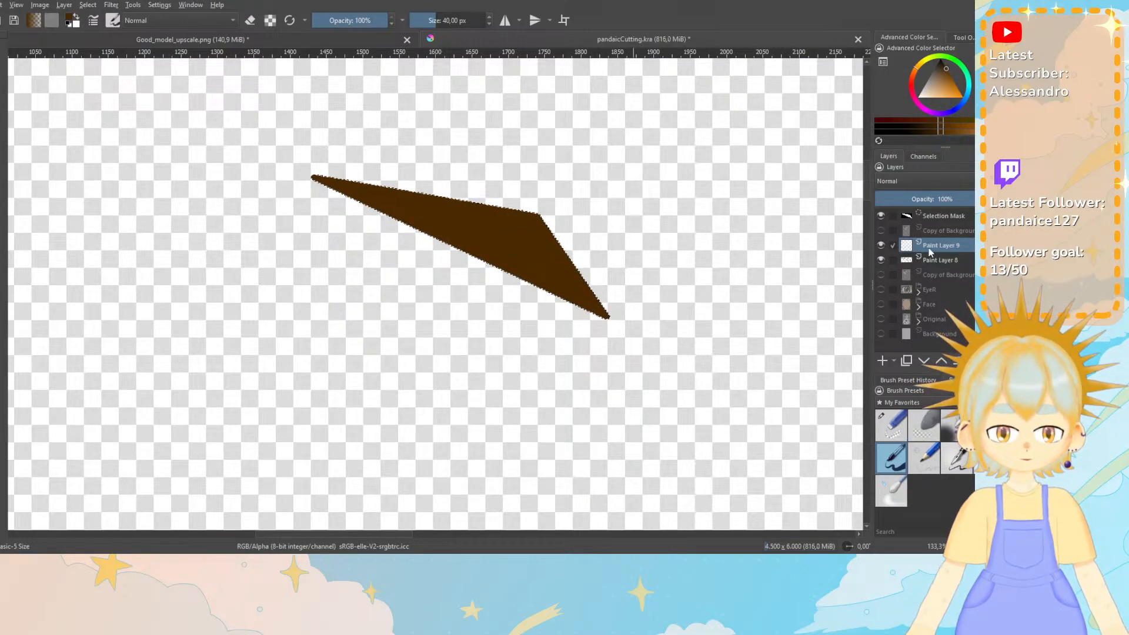
drag(935, 263, 935, 265)
click(946, 246)
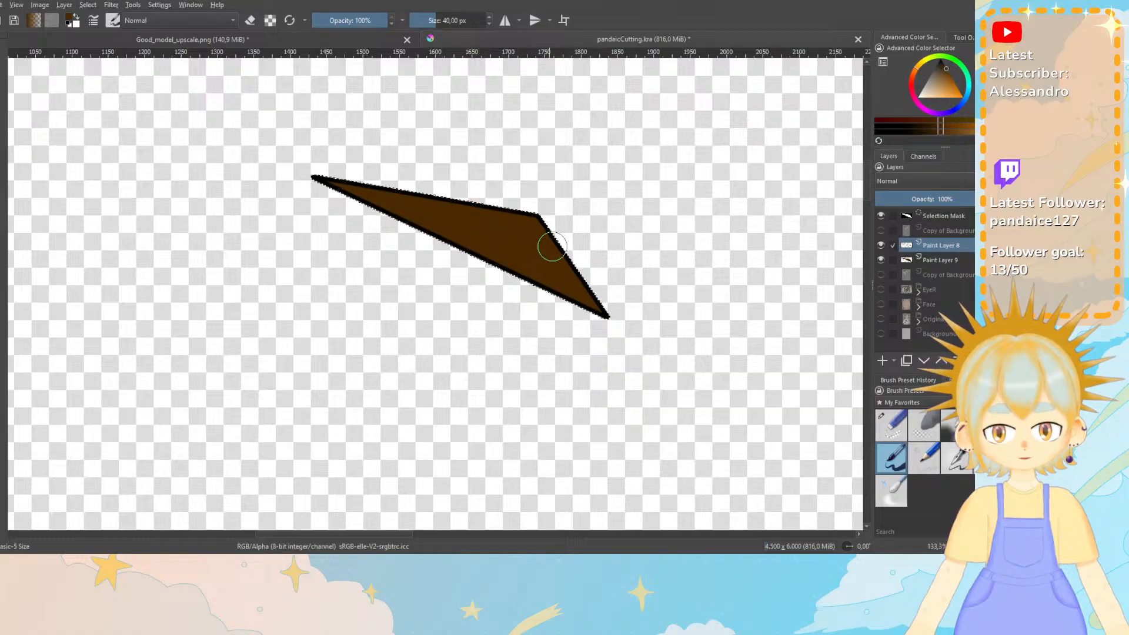
Merge the eyebrow outline on Paint Layer 8 with the brown fill on Paint Layer 9.
shift+click(933, 257)
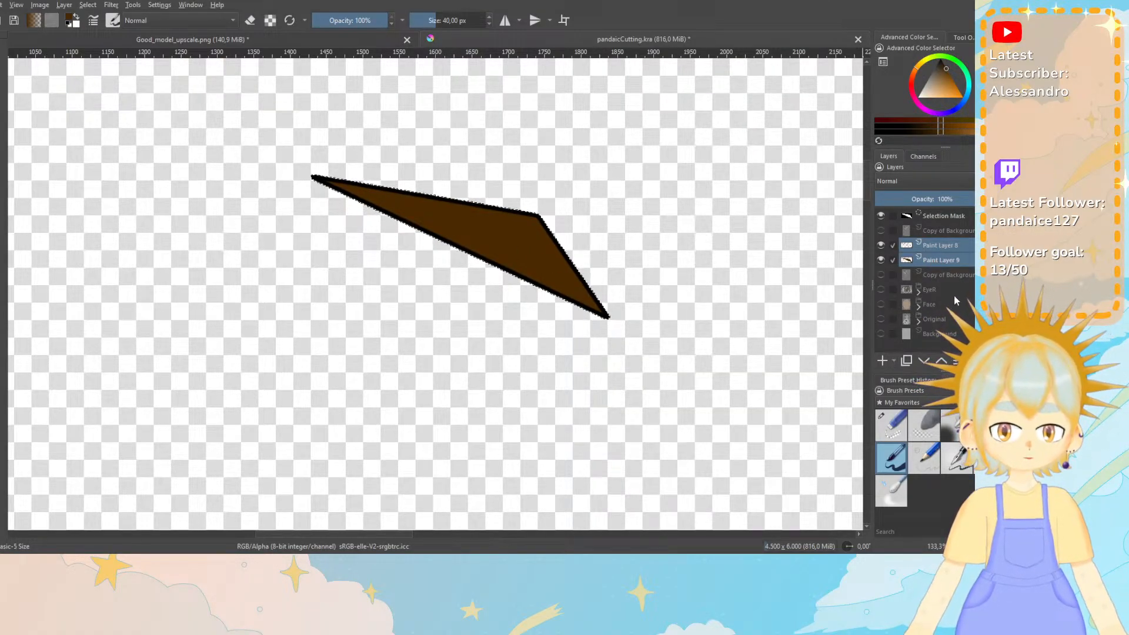
right_click(947, 246)
click(925, 238)
click(939, 246)
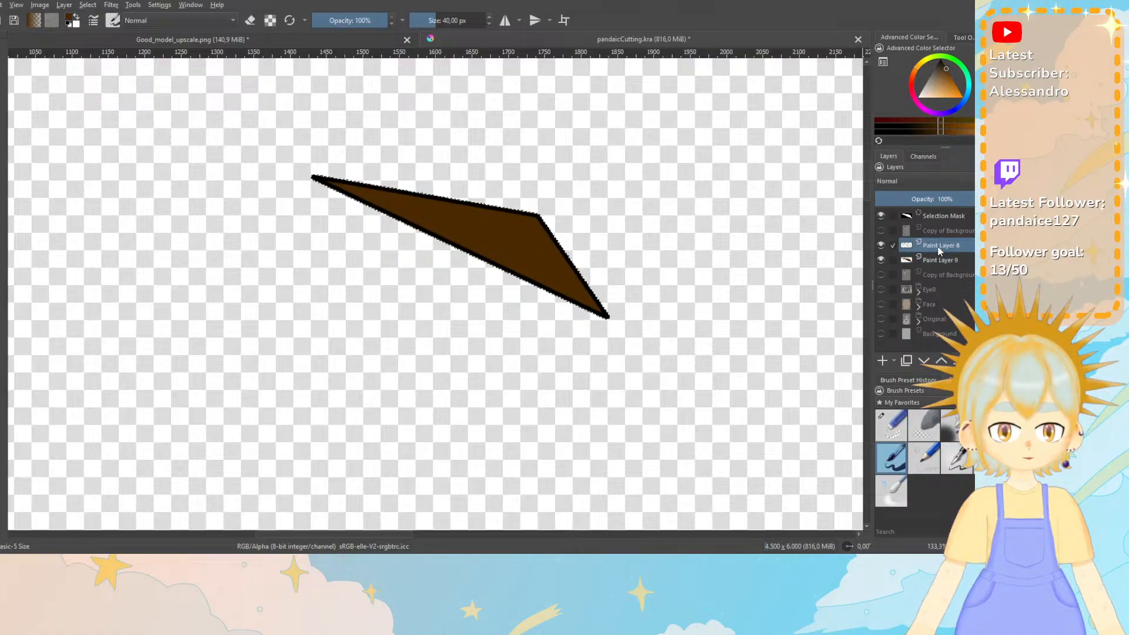
right_click(939, 246)
click(889, 356)
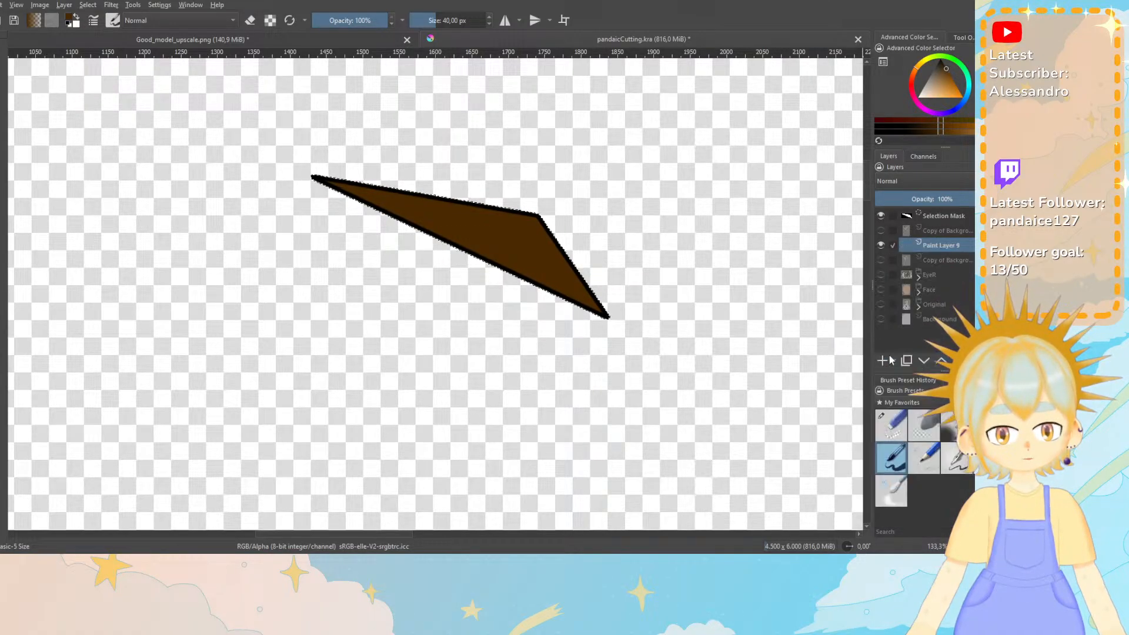
Rename the merged eyebrow layer as EyebrowR.
right_click(933, 243)
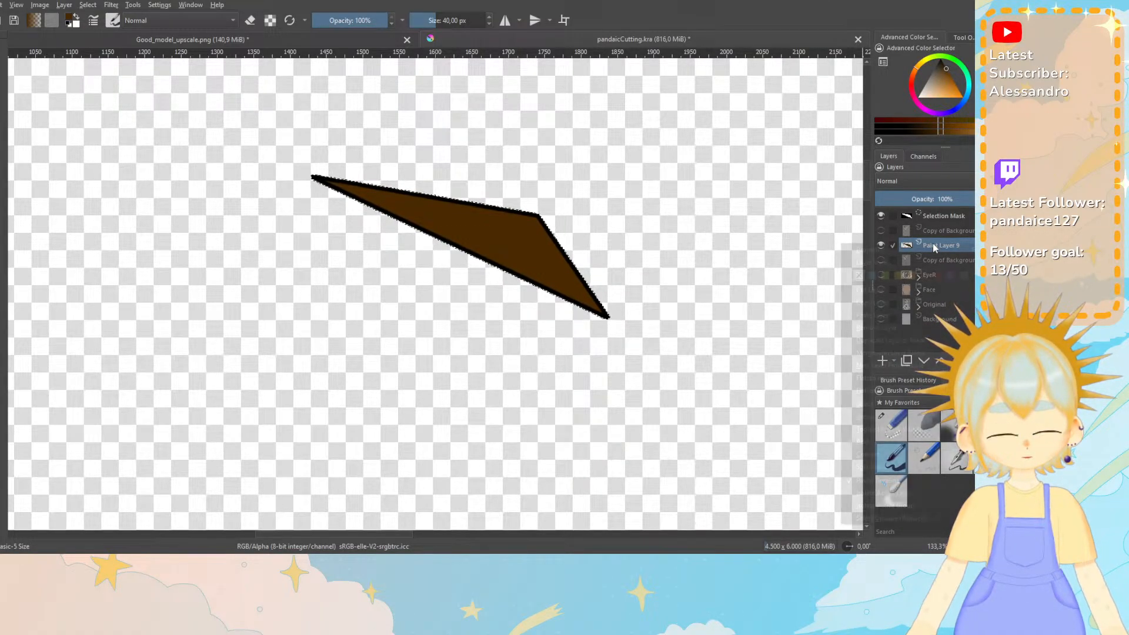
click(927, 240)
double_click(936, 246)
text(Eye)
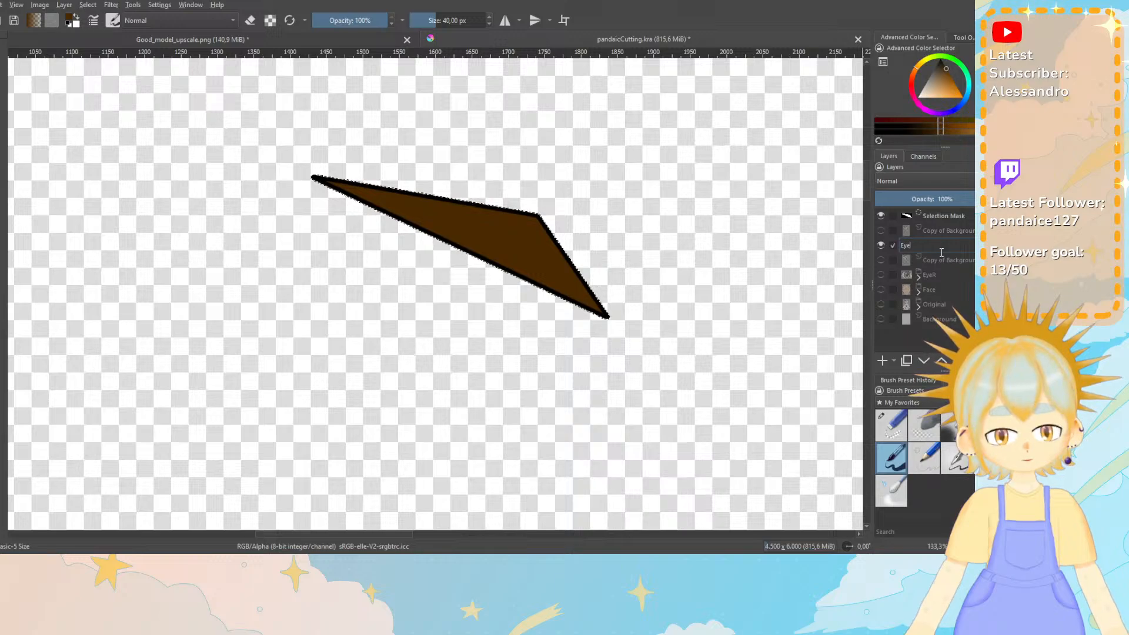
text(R)
key(BackSpace)
text(browR)
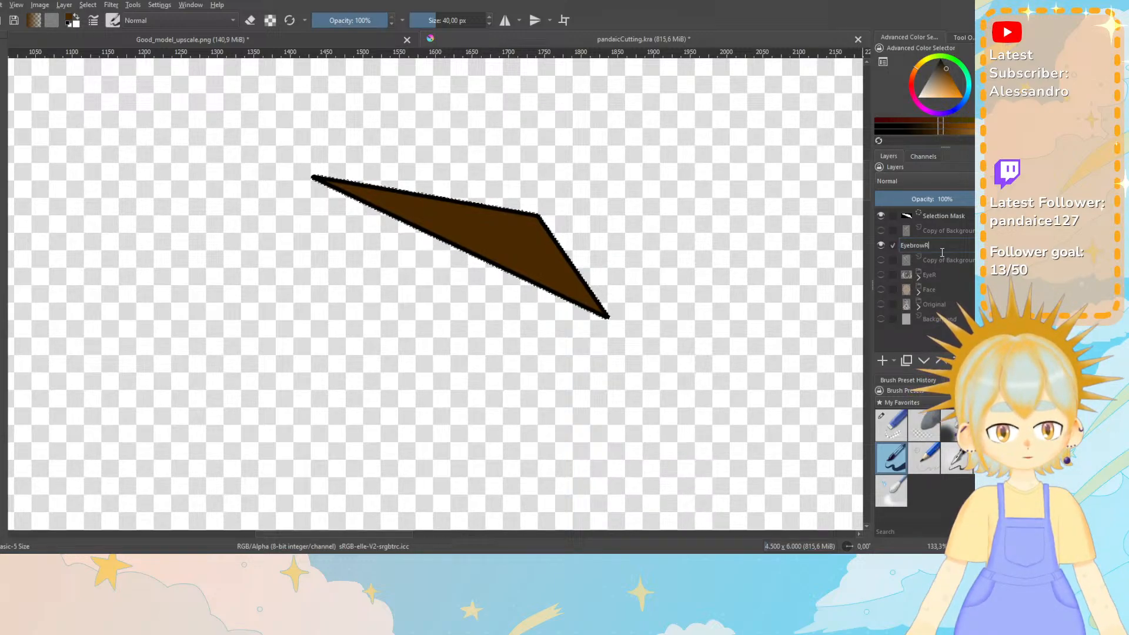
key(Return)
Rename Paint Layer 7 in the EyeR group as EyeShadow.
click(919, 275)
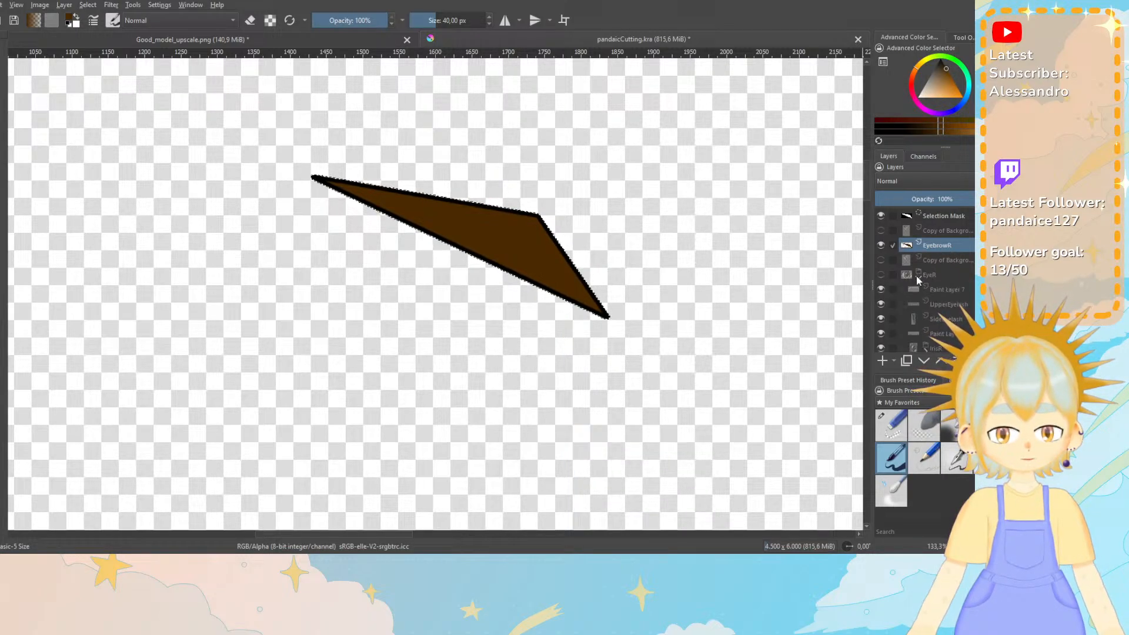
click(950, 289)
double_click(954, 288)
text(EyeSha)
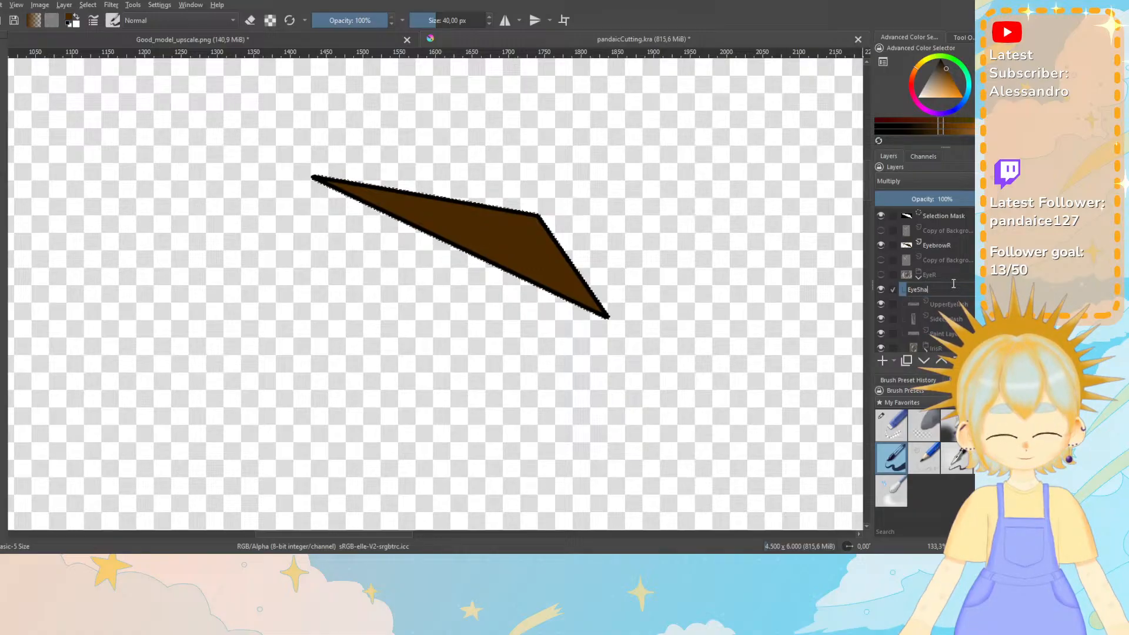
key(Return)
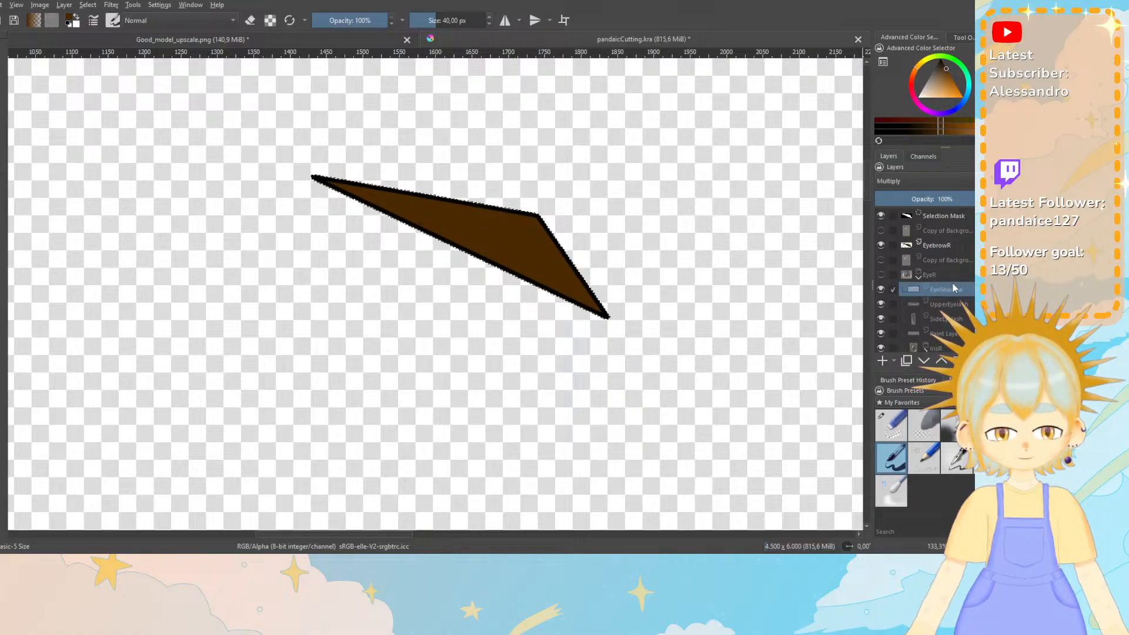
click(919, 277)
click(919, 277)
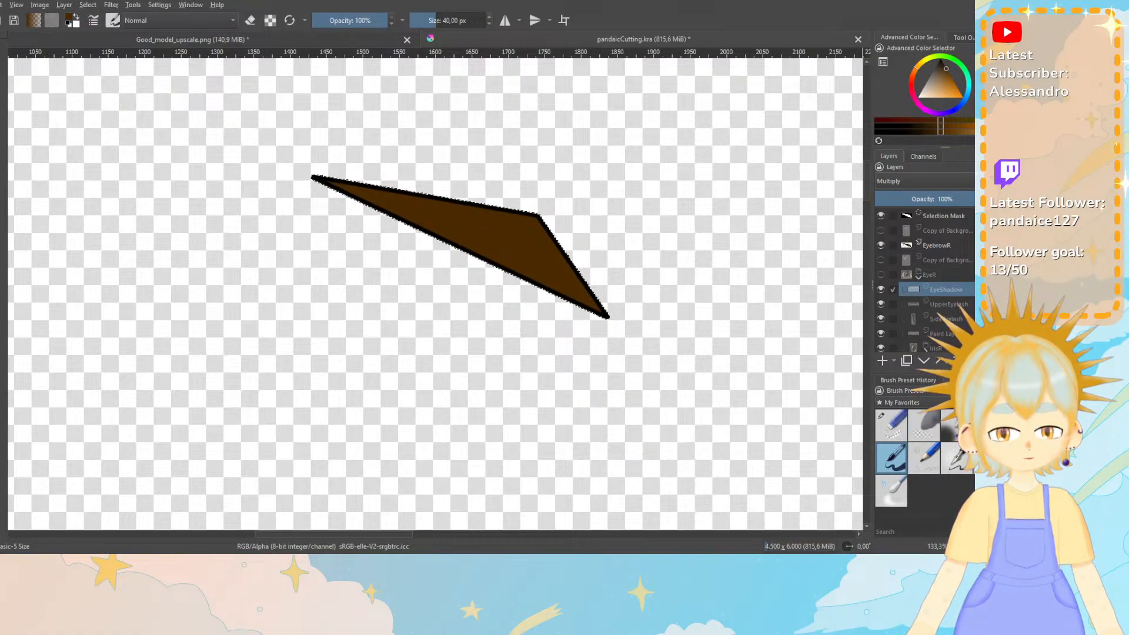
Make the EyeR group visible on the canvas.
scroll(922, 277, down, 2)
scroll(938, 303, down, 1)
click(927, 289)
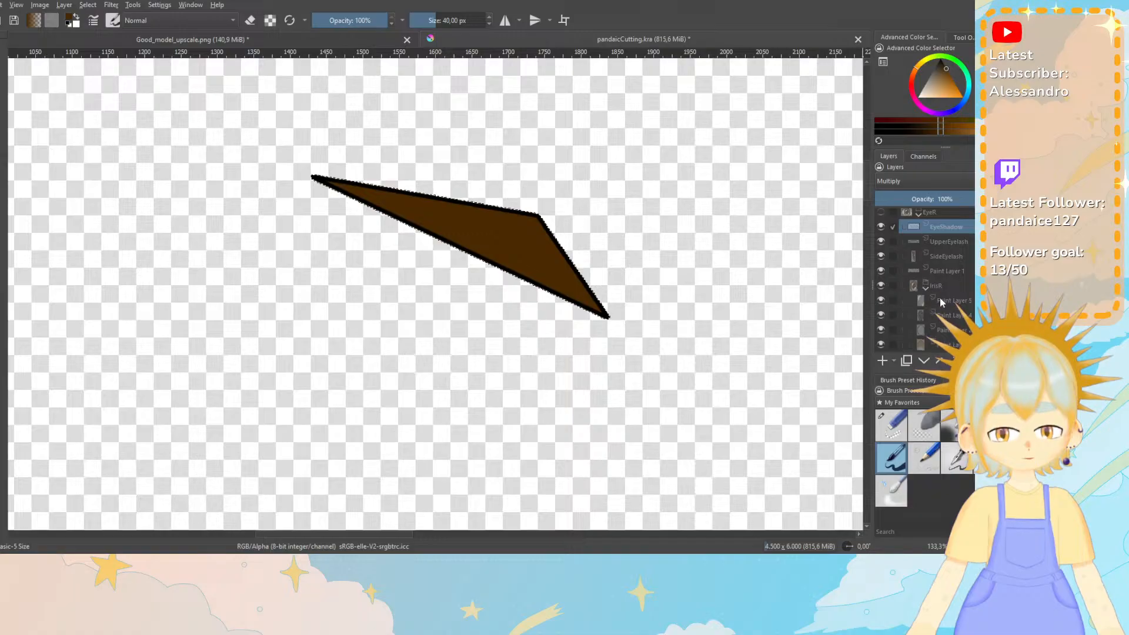
click(956, 301)
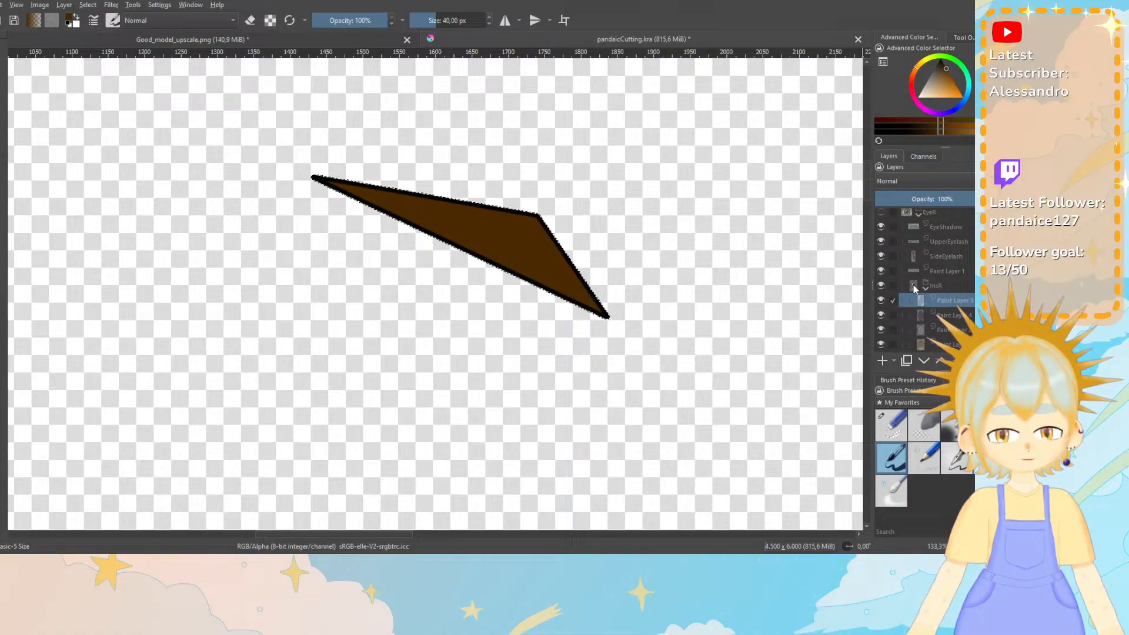
scroll(894, 265, up, 2)
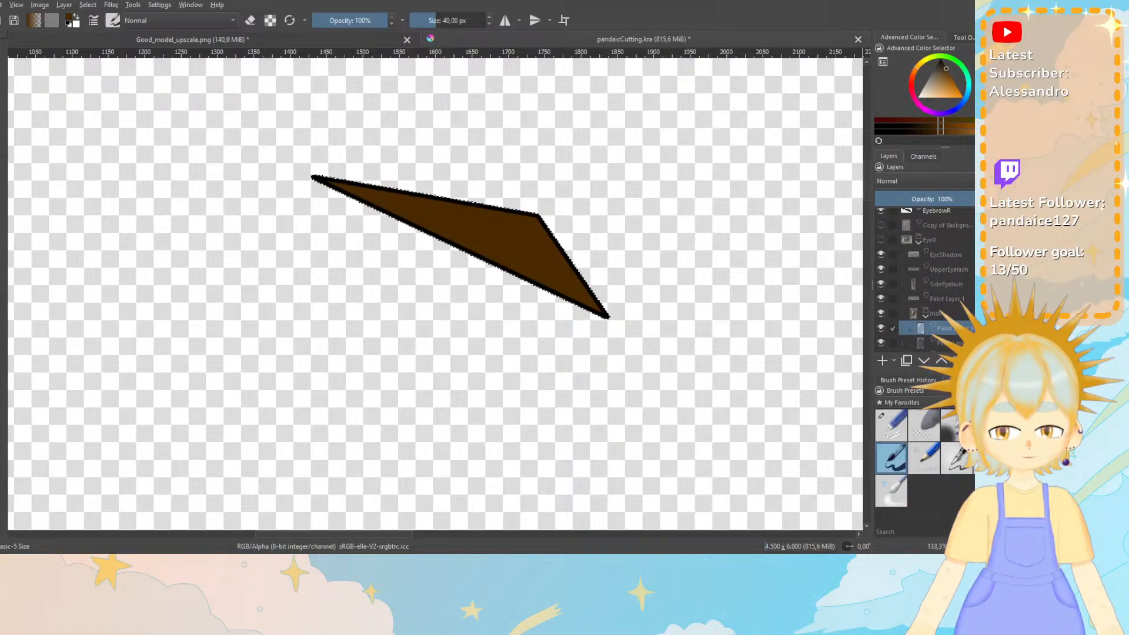
click(880, 241)
Check which eye part Paint Layer 5 holds in the IrisR group and rename it as EyeShineR.
scroll(880, 279, down, 3)
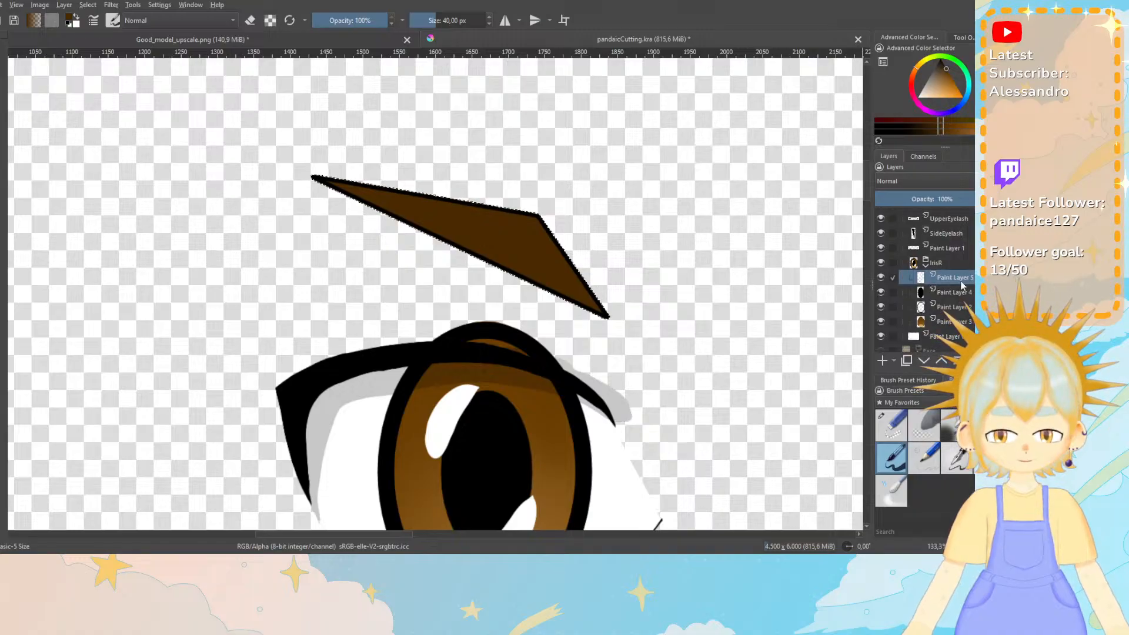
click(881, 276)
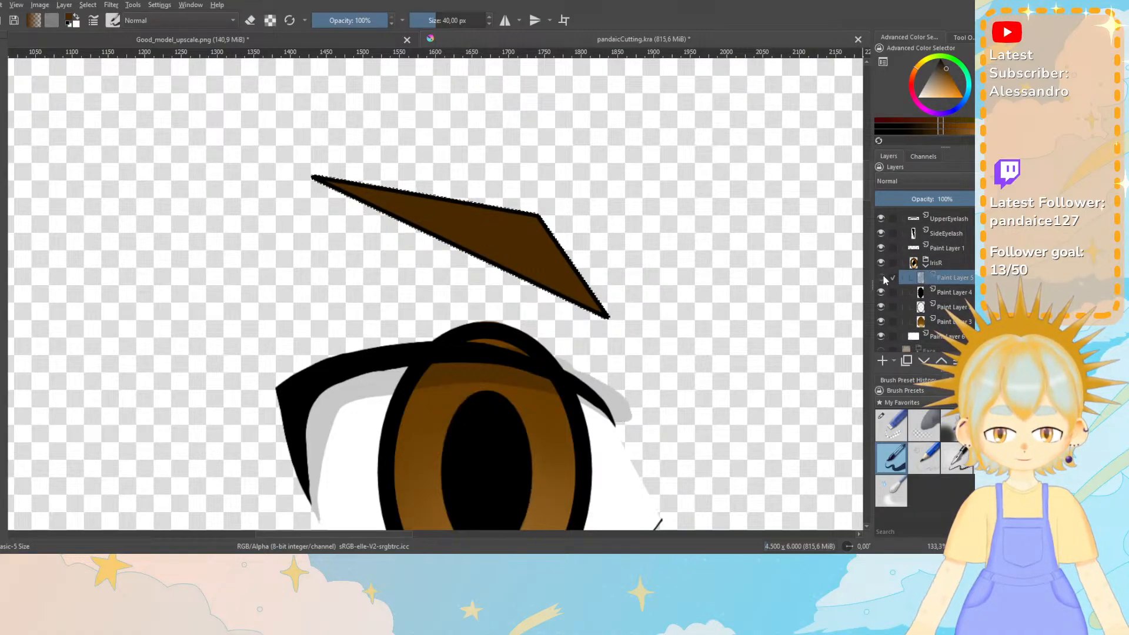
click(881, 276)
double_click(949, 277)
text(Eye)
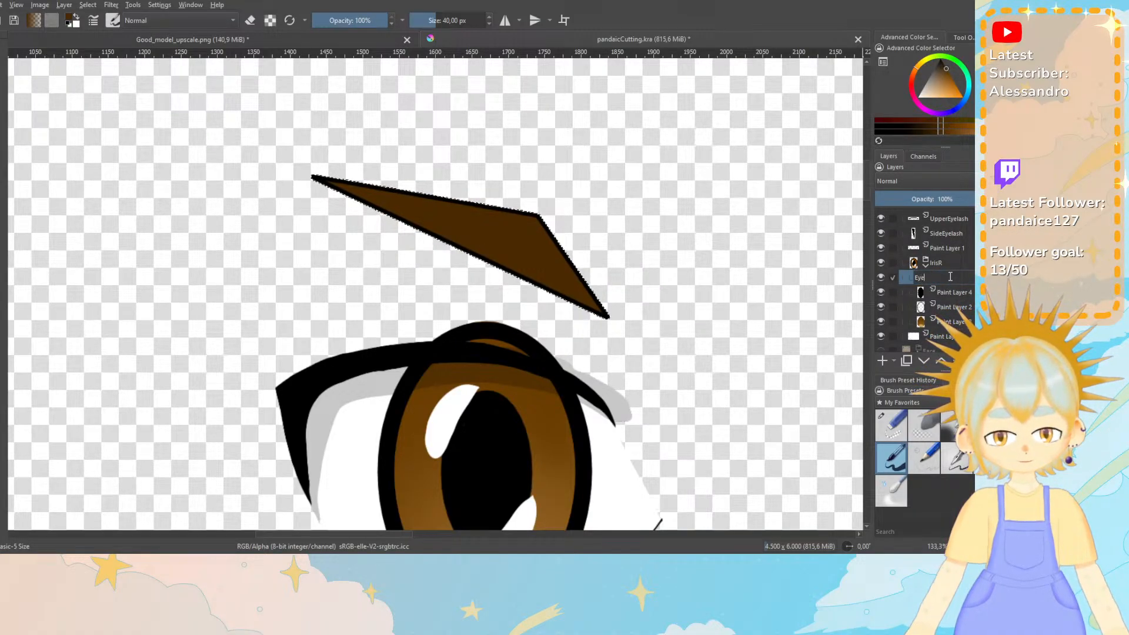
text(ShineR)
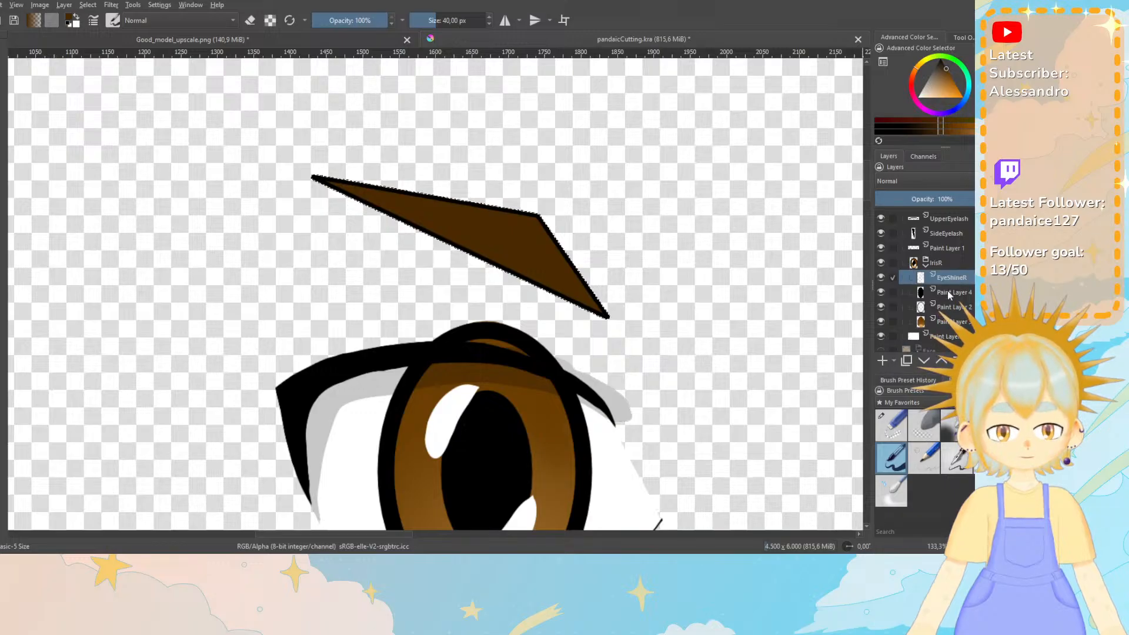
Rename Paint Layer 4 as PupilR and Paint Layer 2 as IrisOutlineR in the IrisR group.
double_click(947, 291)
text(PupilR)
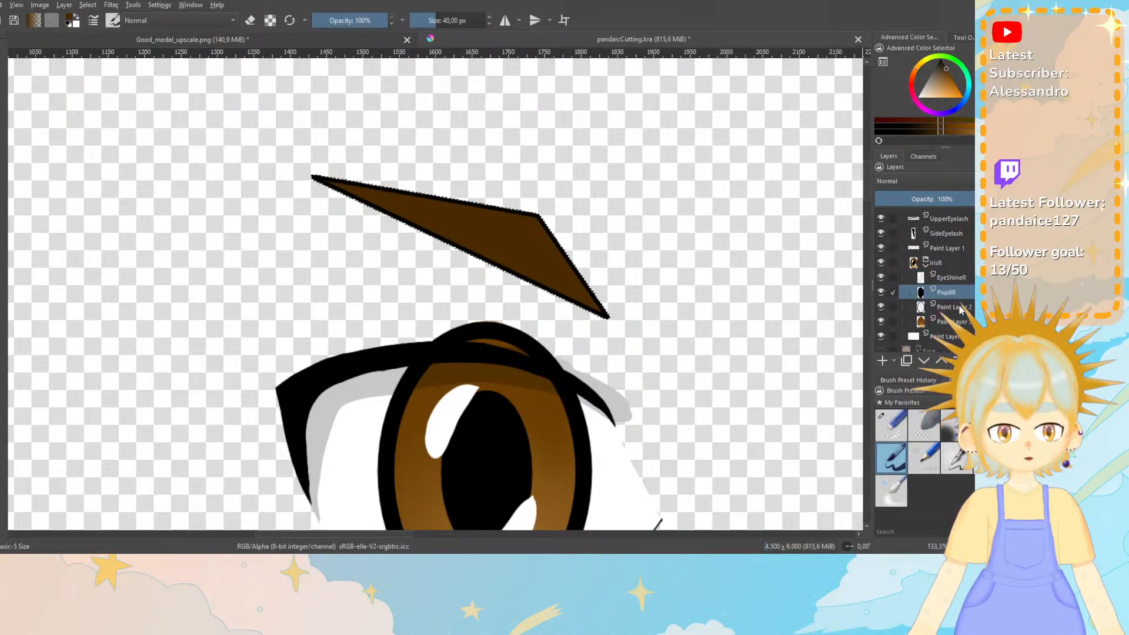
double_click(958, 307)
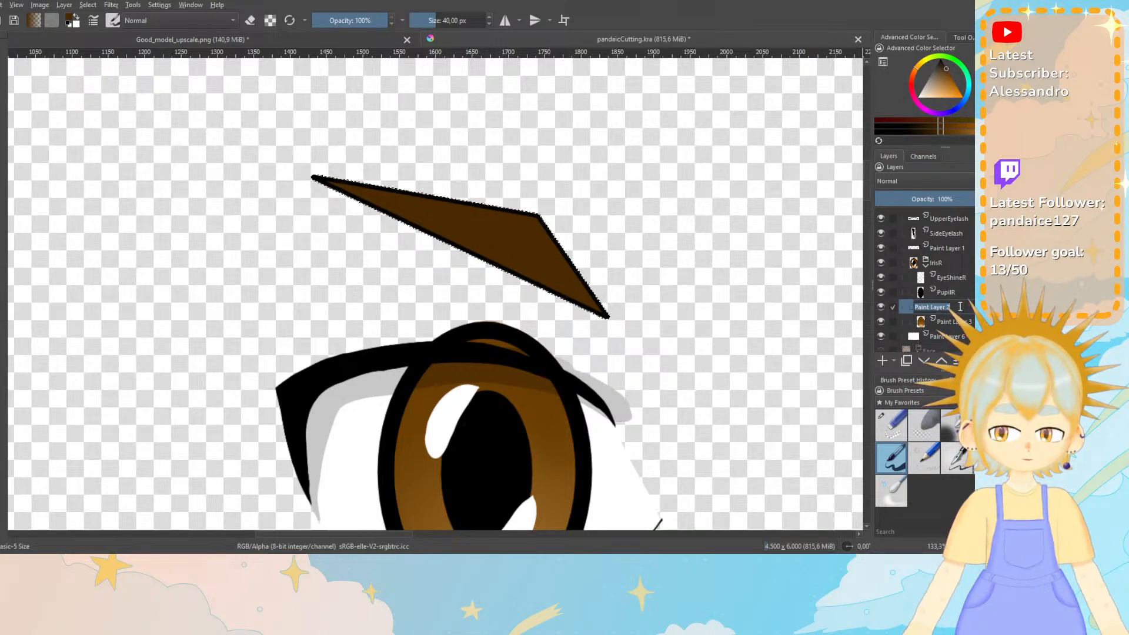
double_click(961, 307)
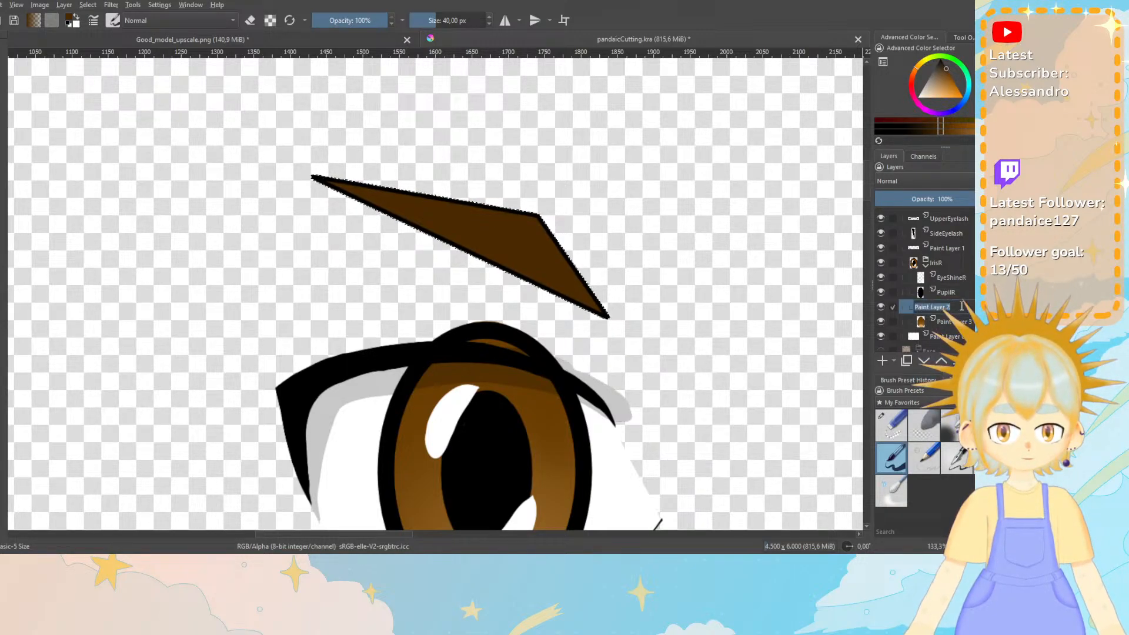
text(IrisOu)
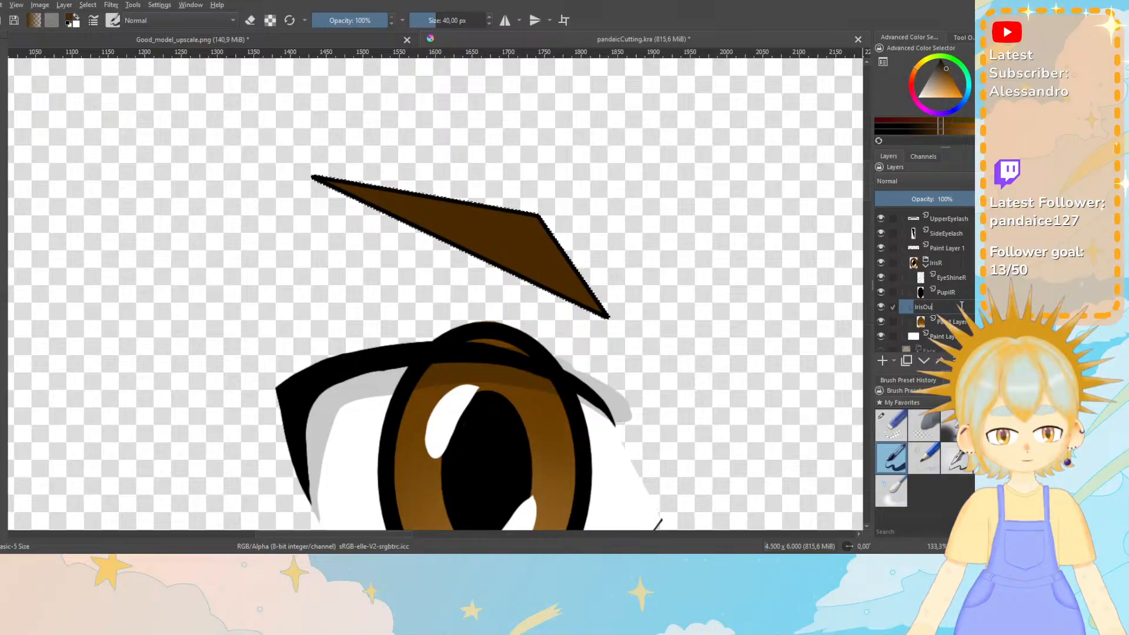
text(tlineR)
Rename the brown iris fill on Paint Layer 3 as IrisBackR.
double_click(957, 322)
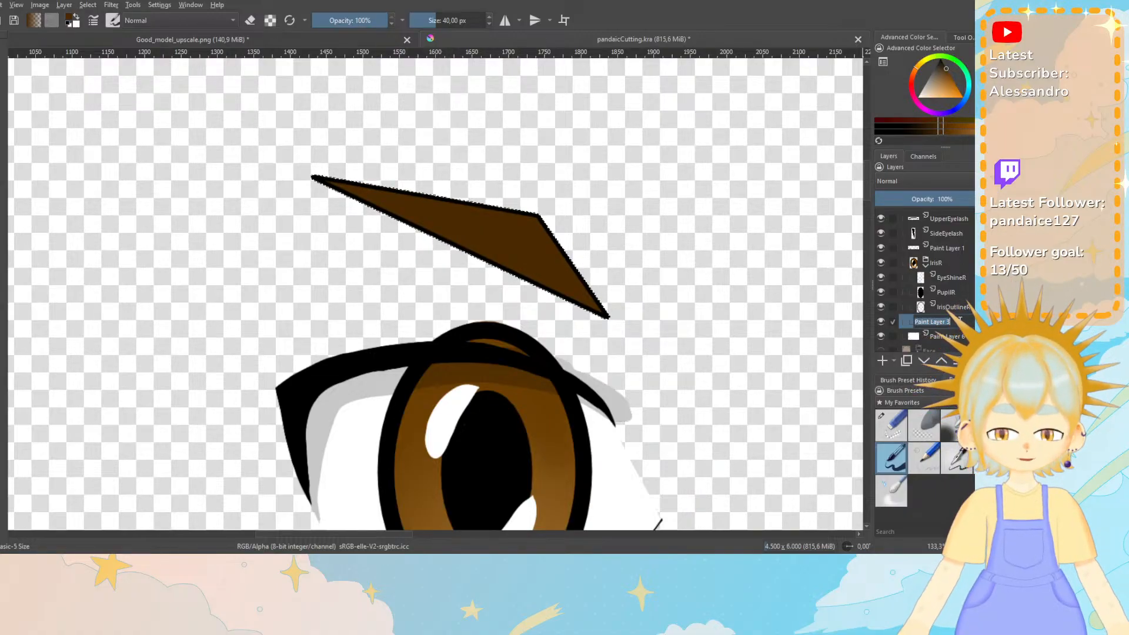
text(IrisBa)
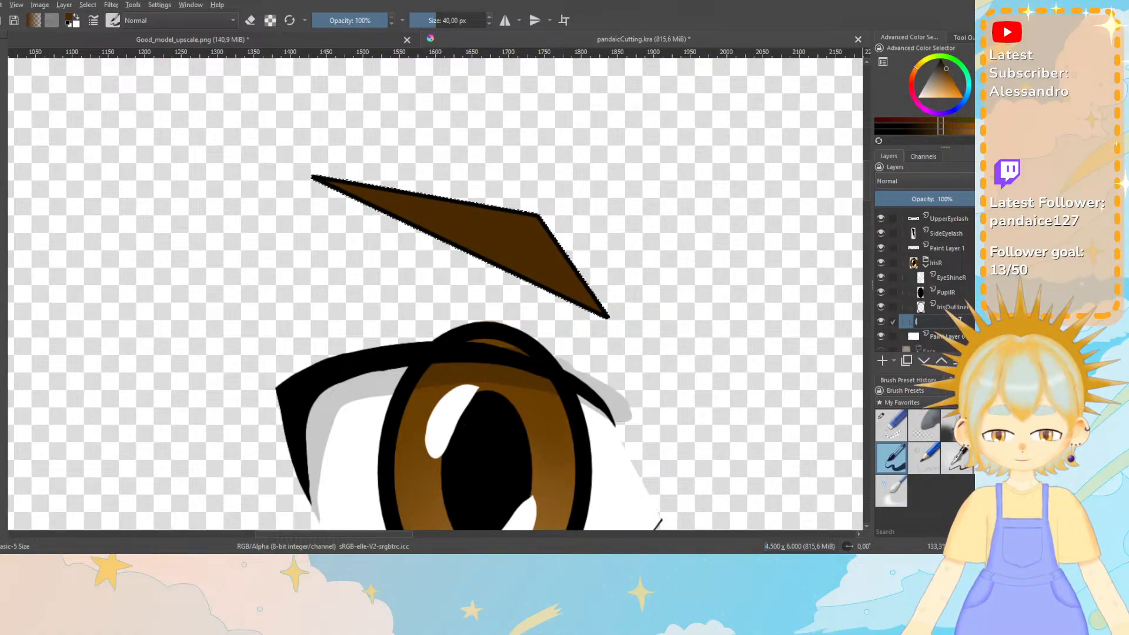
text(ckR)
key(Return)
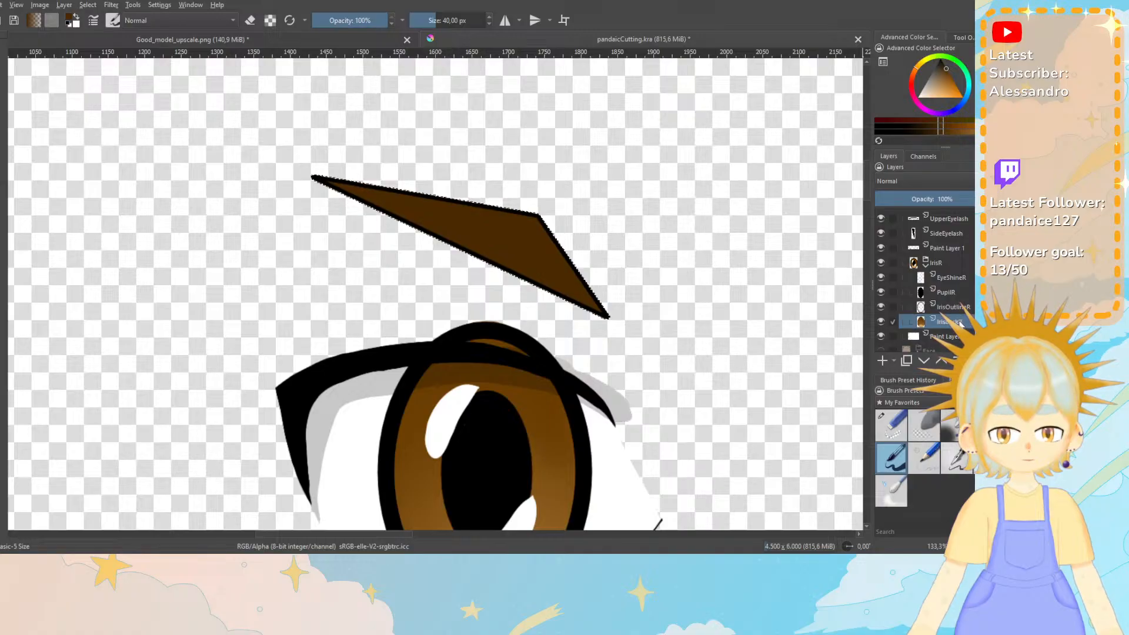
Collapse the IrisR and EyeR groups and place the EyebrowR layer directly above EyeR.
click(926, 264)
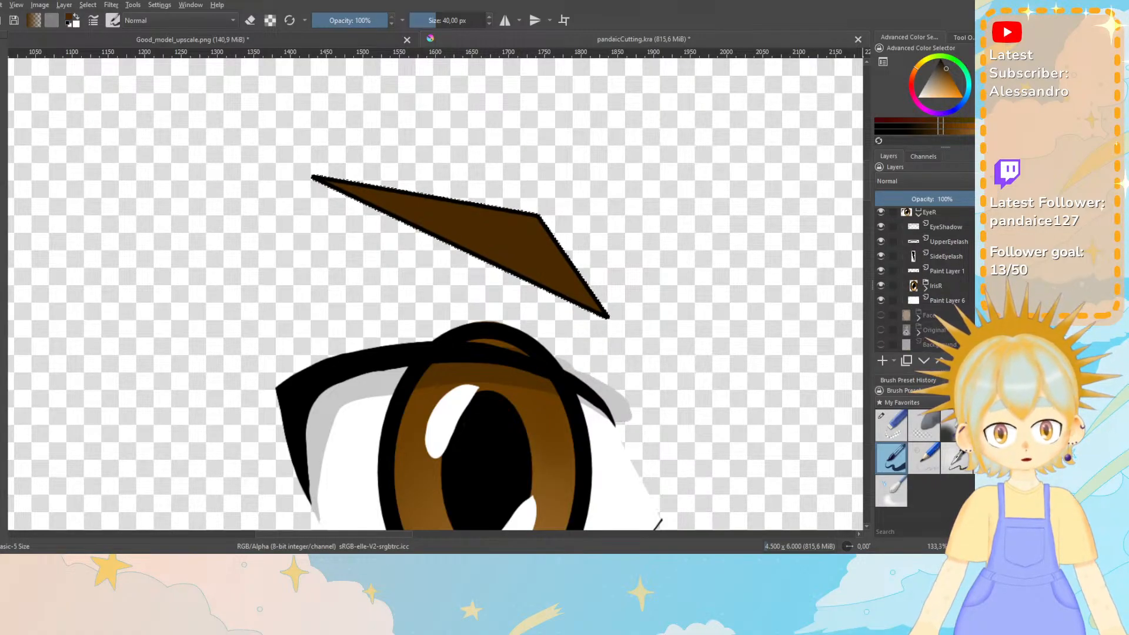
scroll(925, 268, up, 2)
click(919, 263)
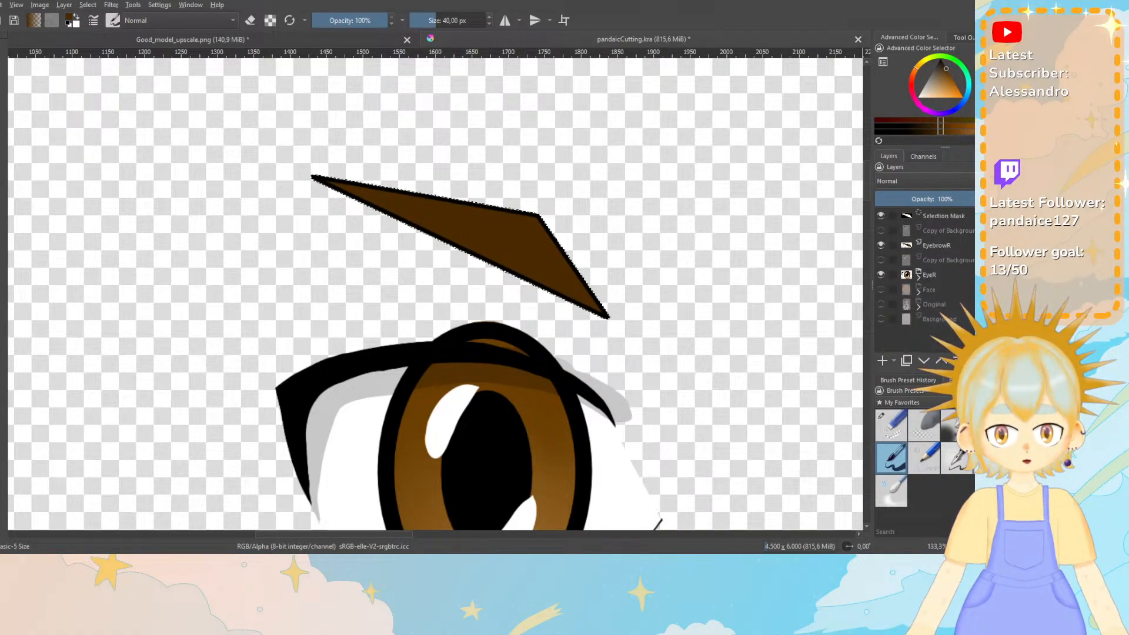
click(942, 246)
drag(944, 248, 948, 270)
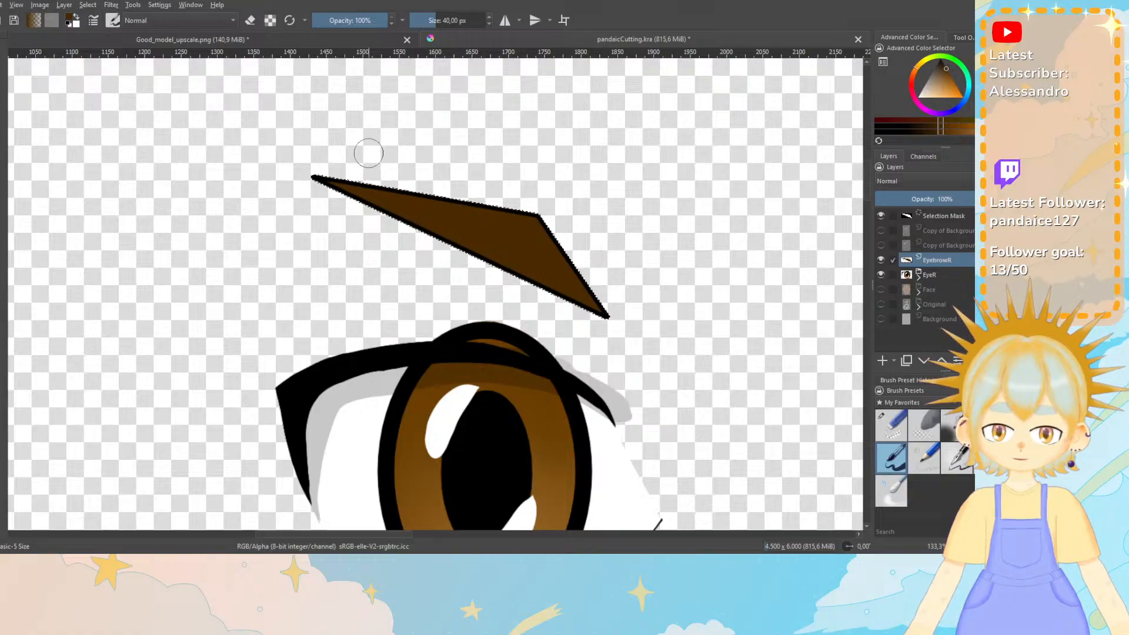
Deselect the eyebrow selection.
click(85, 6)
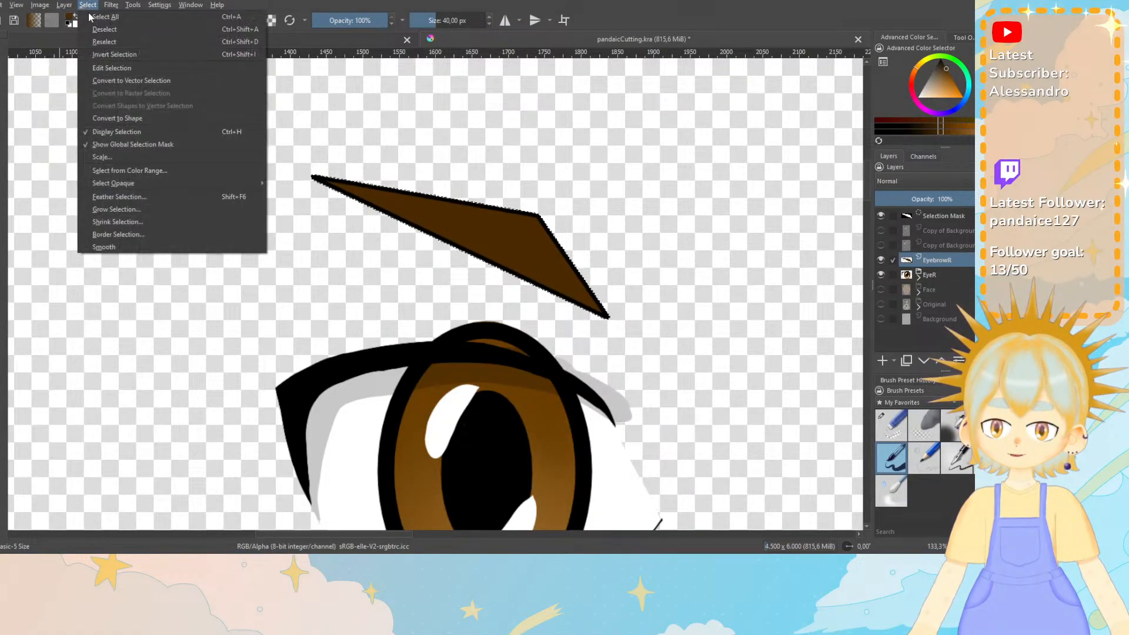
click(110, 31)
key(ctrl+minus)
key(ctrl+minus)
key(ctrl+minus)
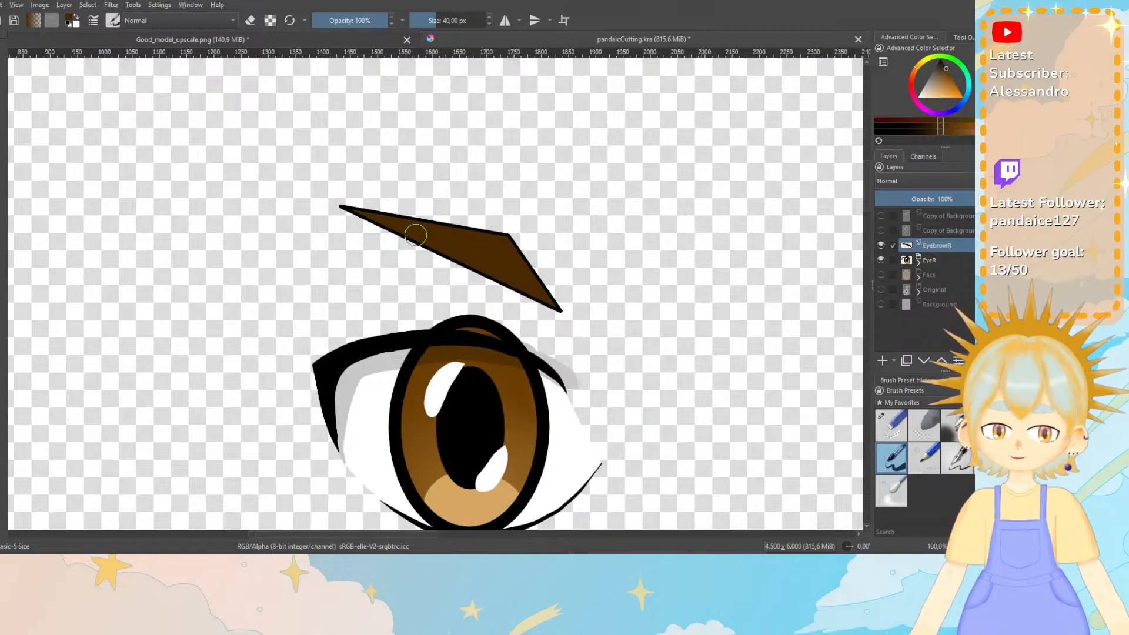
scroll(865, 209, down, 3)
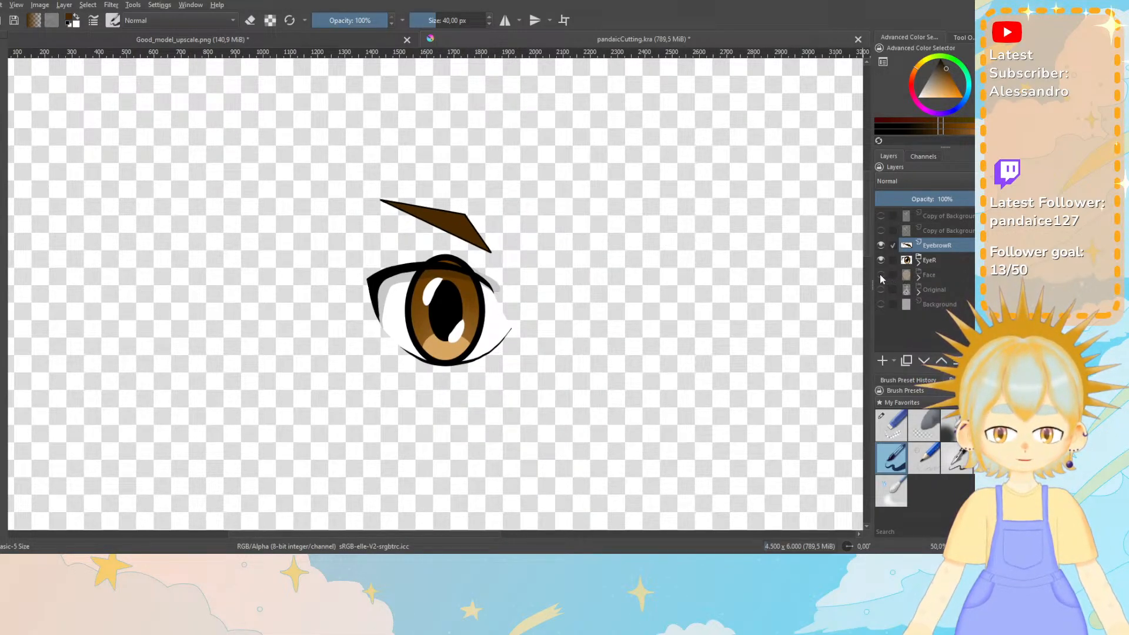
Show the Copy of Background reference directly above the EyebrowR layer and bring the face into view.
click(881, 230)
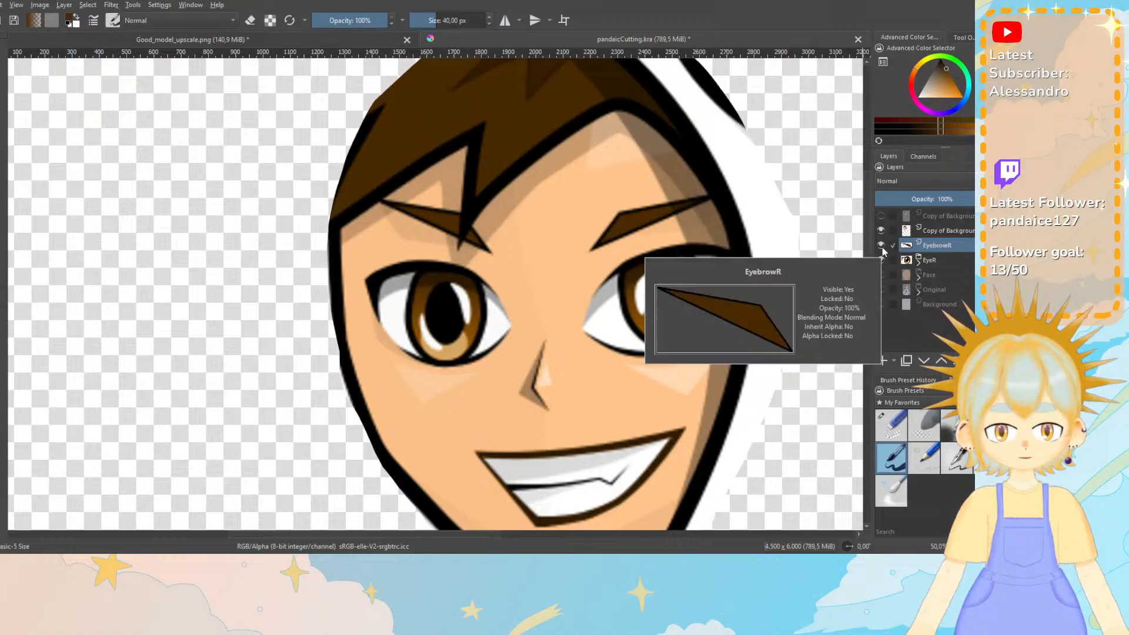
click(881, 260)
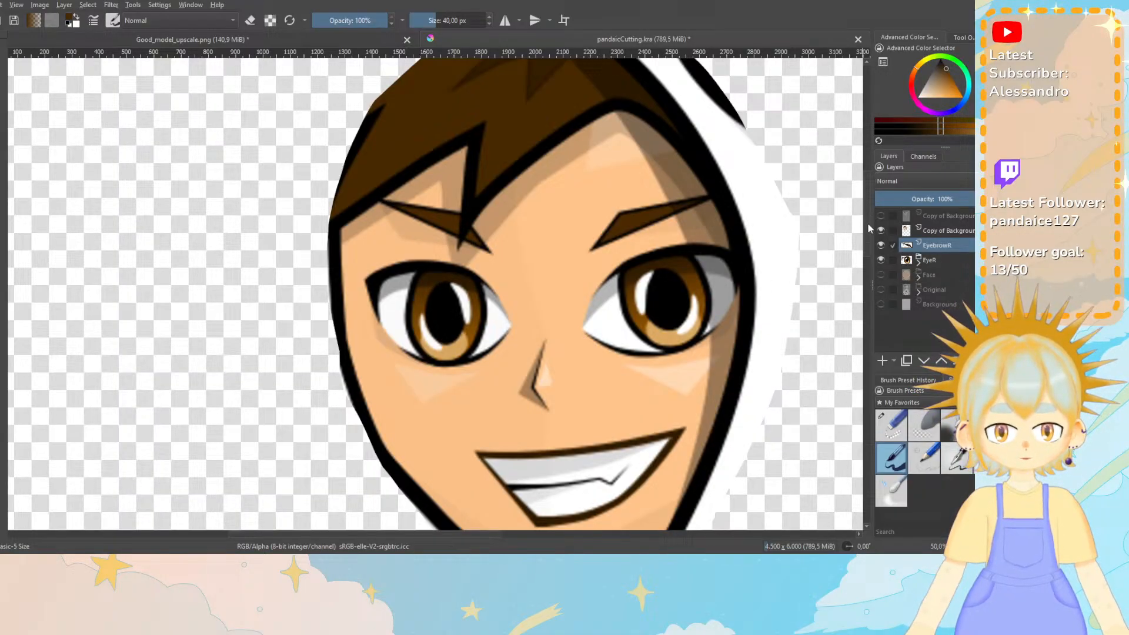
drag(867, 222, 862, 238)
scroll(867, 236, up, 3)
scroll(863, 237, down, 3)
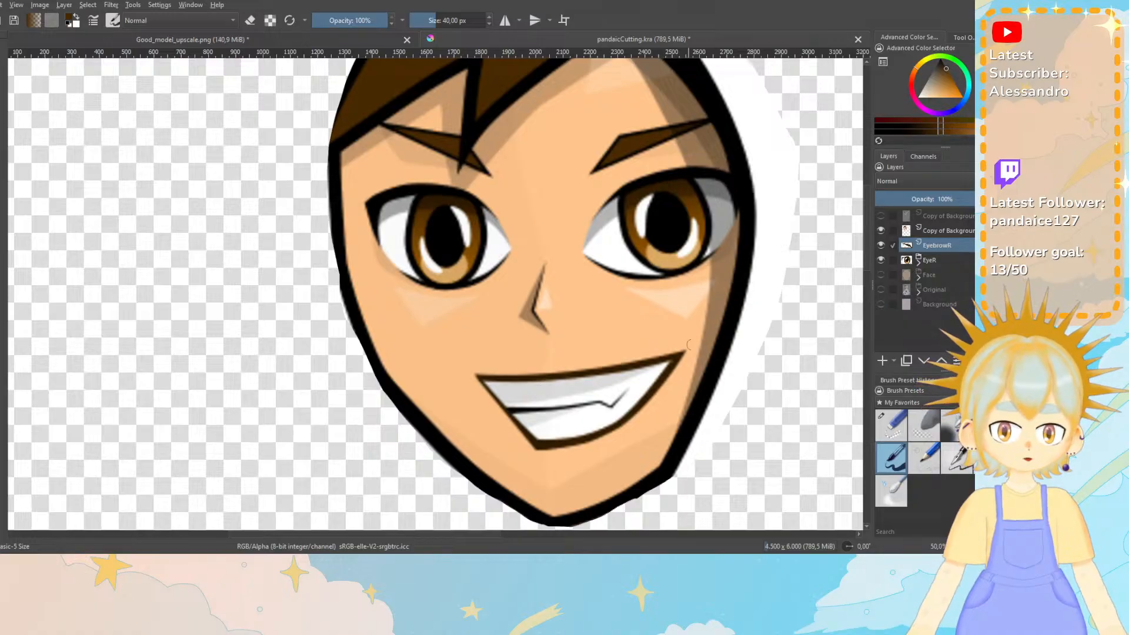
Add a paint layer above EyebrowR and name it Nose.
click(882, 360)
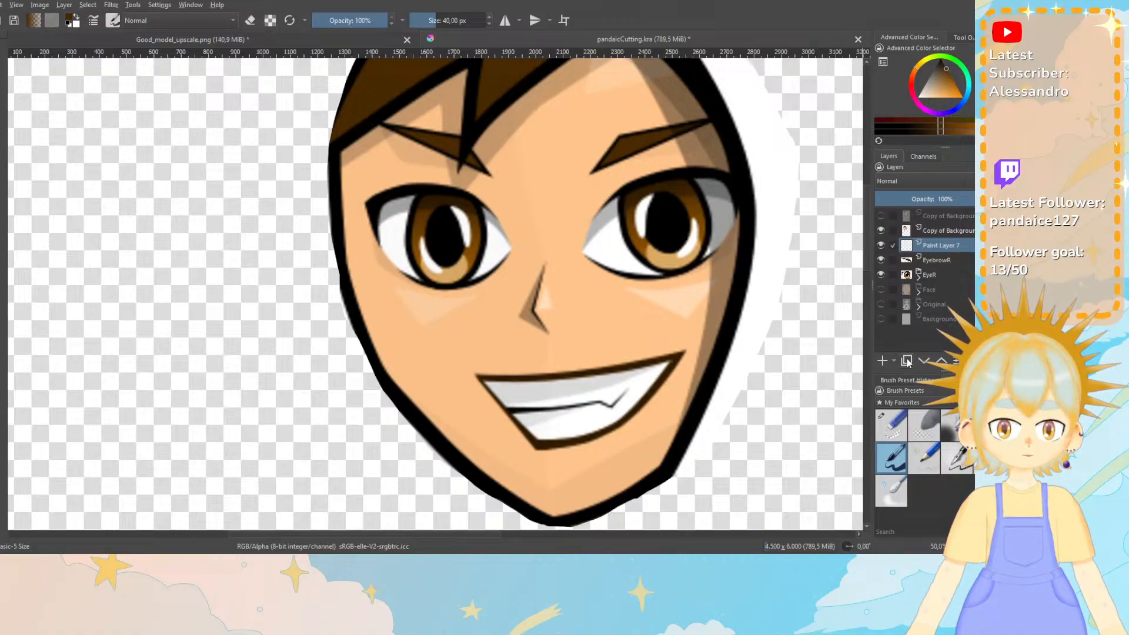
double_click(940, 246)
text(Nose)
key(Return)
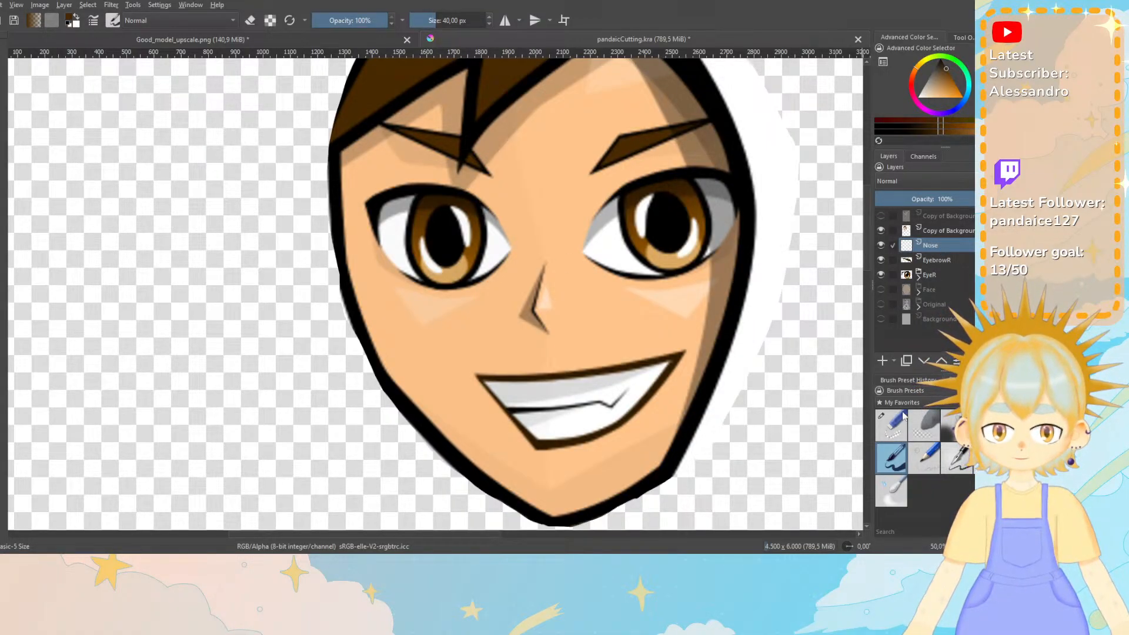
Trace the upper line of the nose bridge on the Nose layer with the 4,54 px Basic-1 brush.
key(slash)
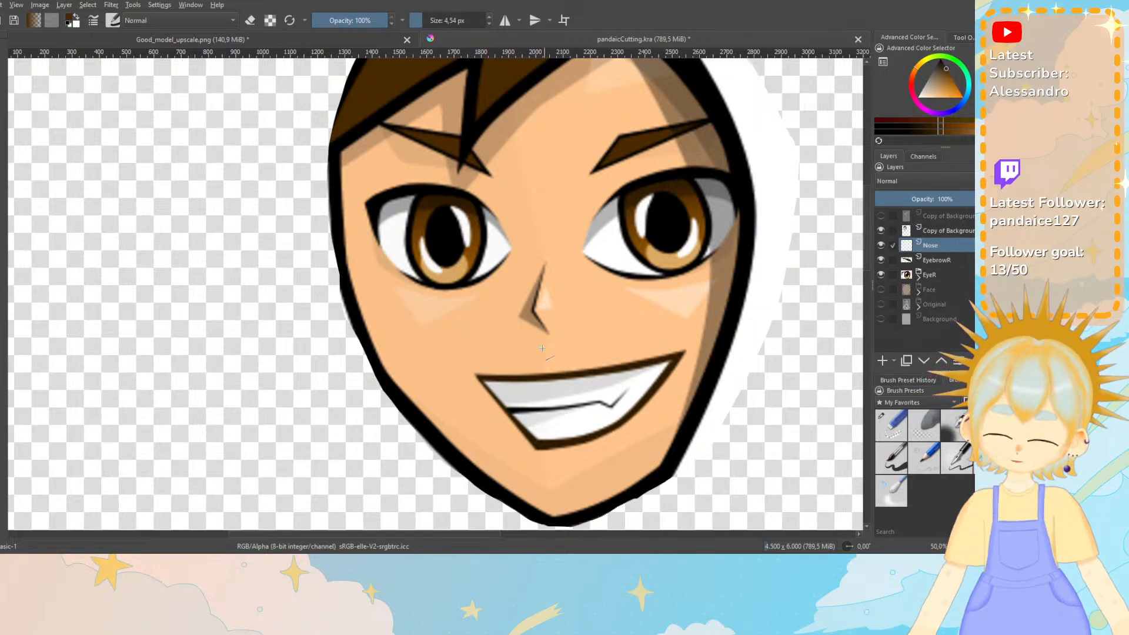
key(plus)
key(plus)
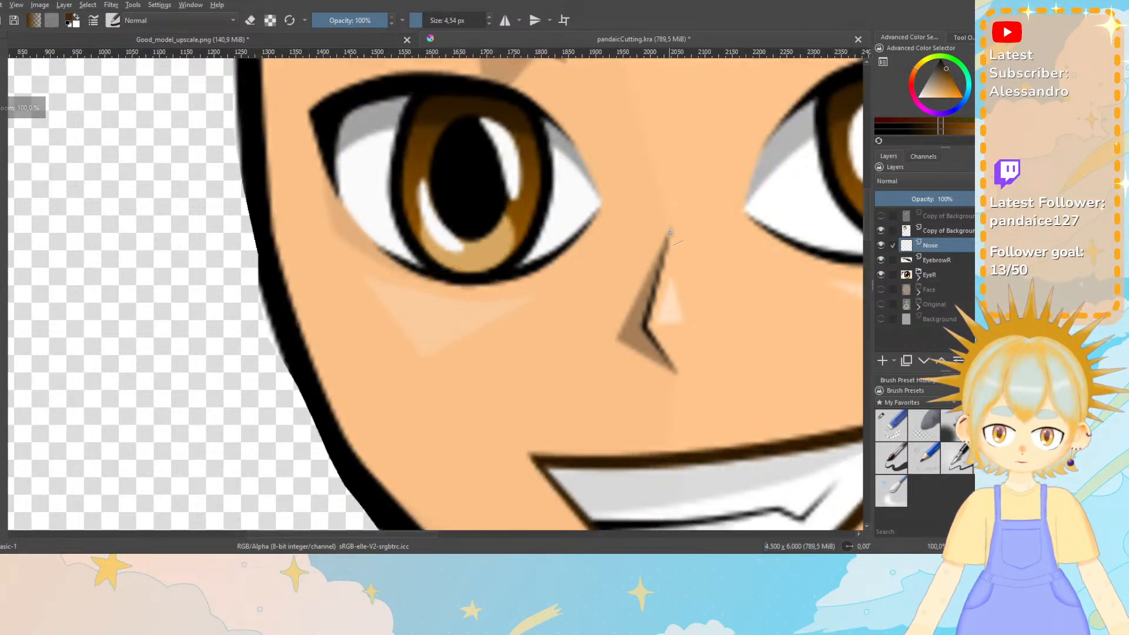
drag(669, 232, 646, 328)
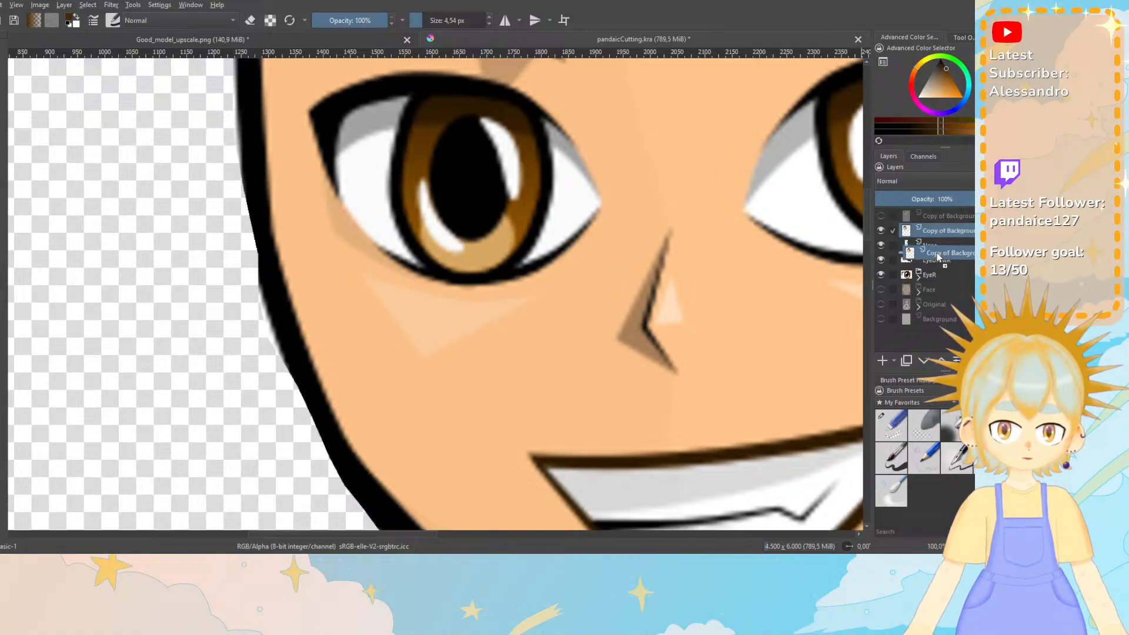
drag(937, 257, 922, 250)
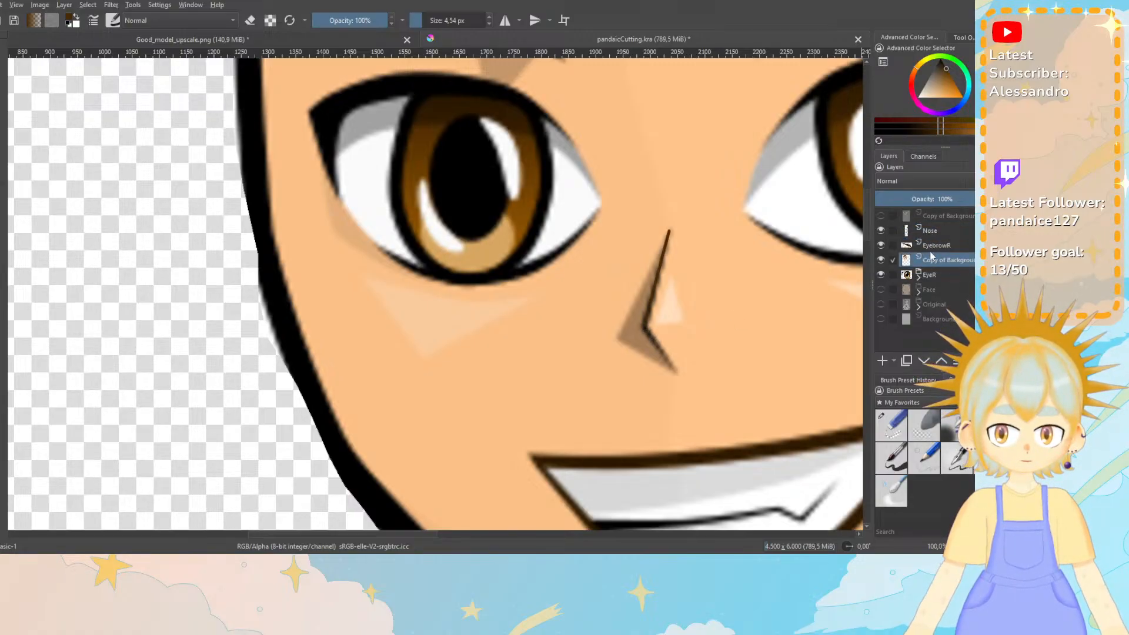
click(933, 232)
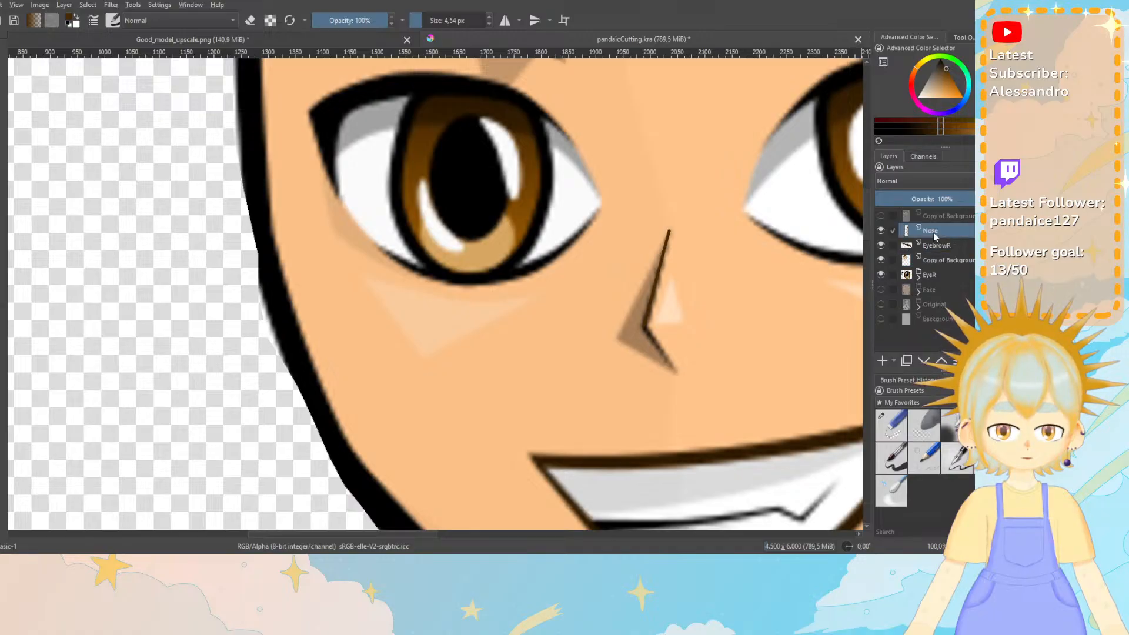
key(ctrl+z)
Set the painting color to black for the nose line.
drag(947, 94, 940, 50)
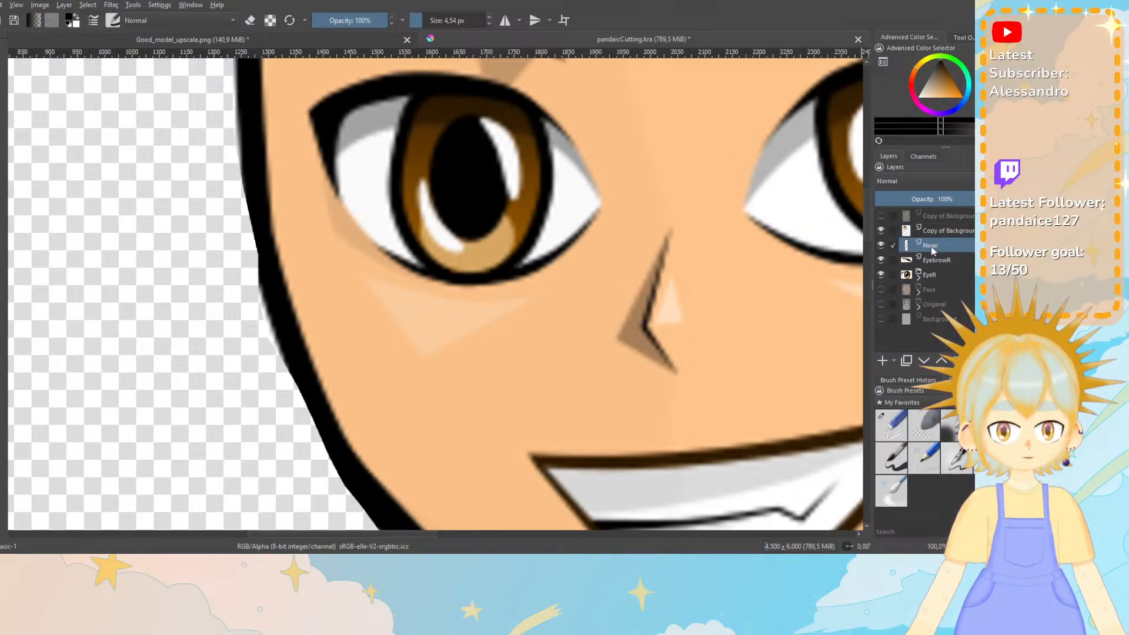
Undo the bridge line traced on the Nose layer.
click(937, 229)
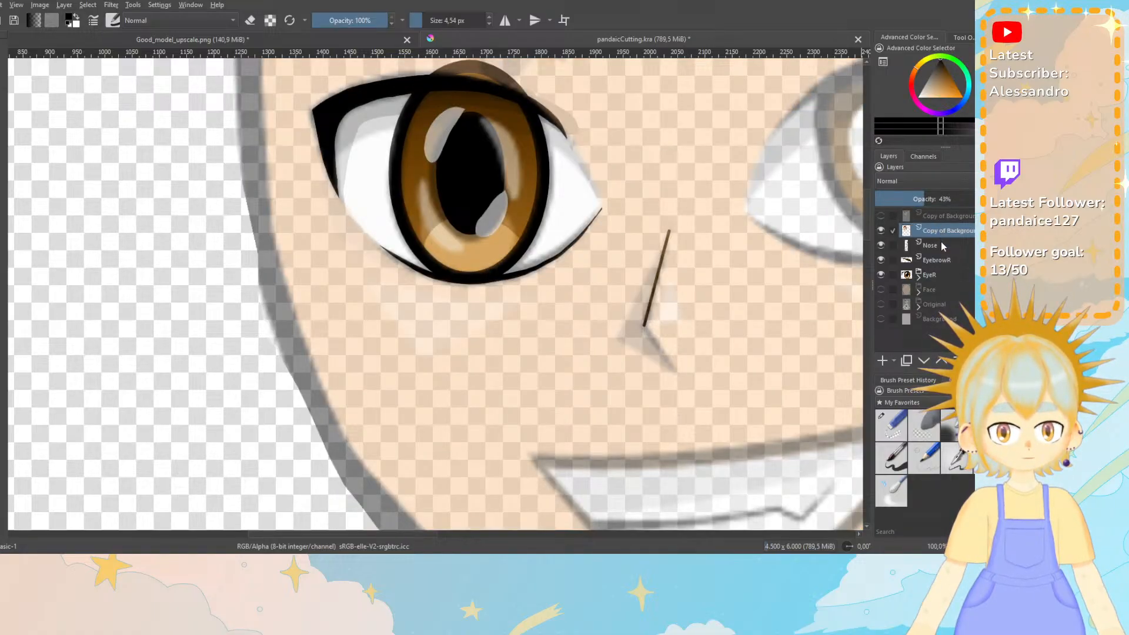
click(941, 244)
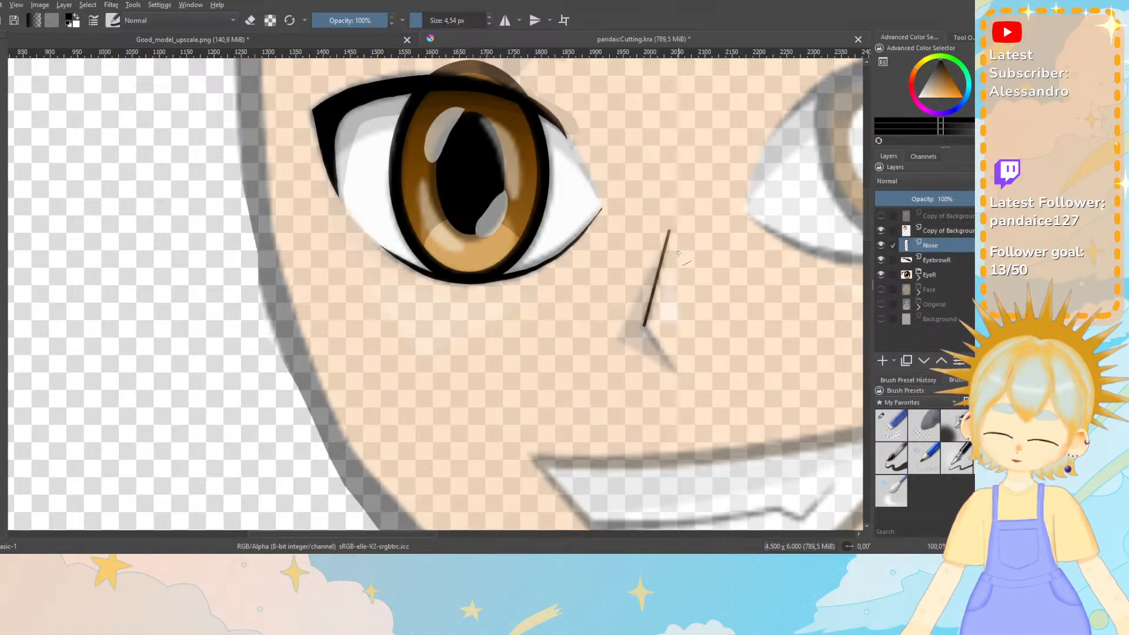
key(ctrl+z)
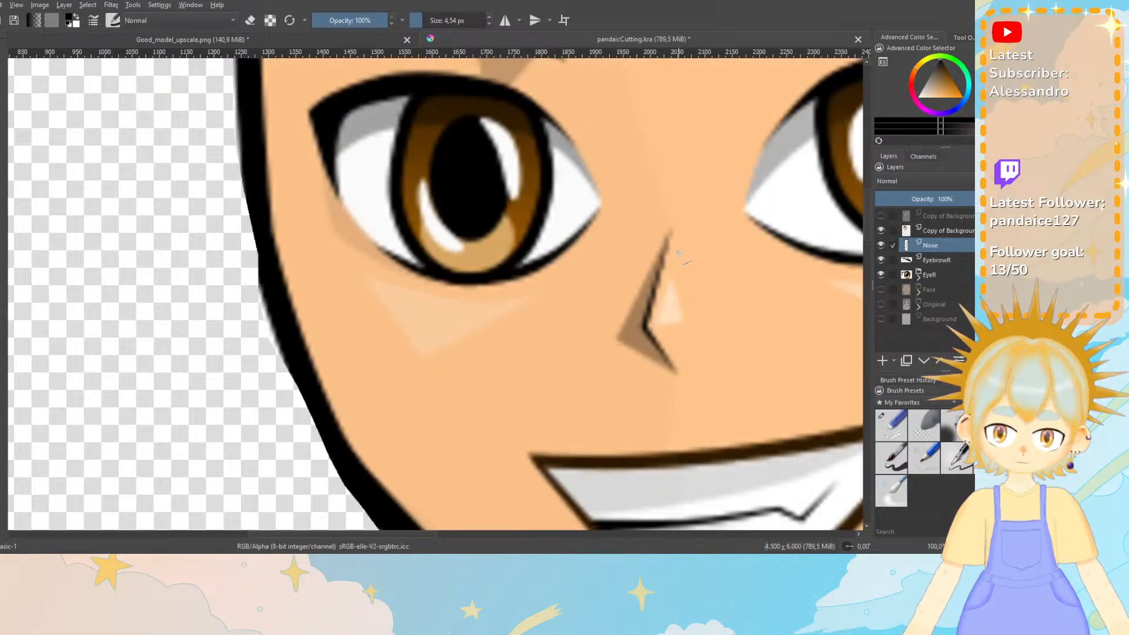
key(ctrl+z)
key(ctrl+z)
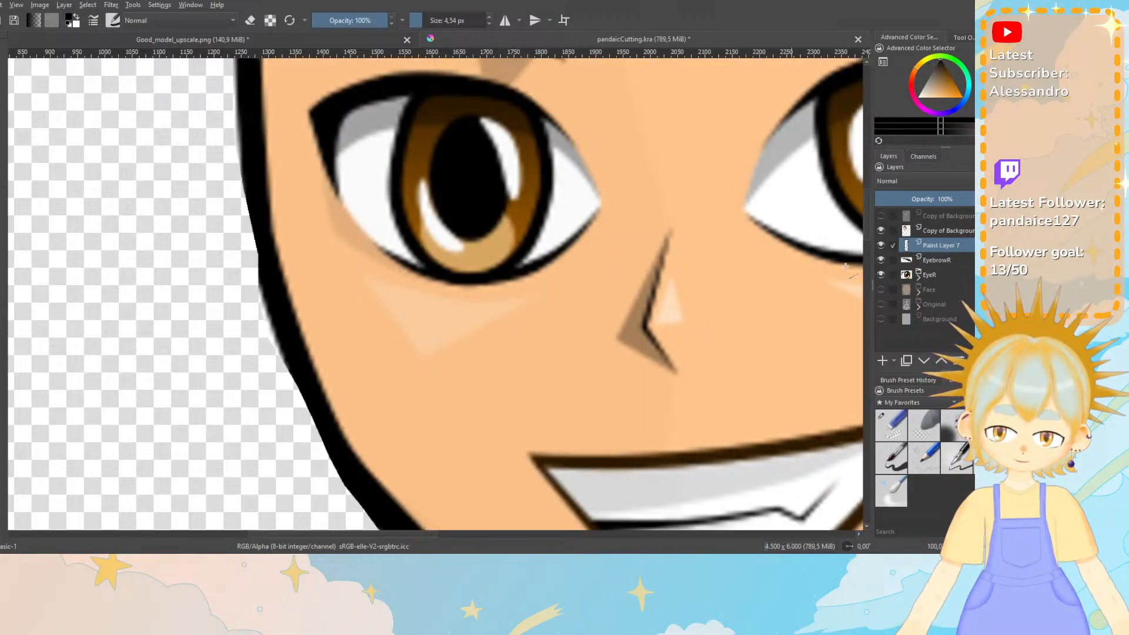
Rename Paint Layer 7 as Nose and lower the visible Copy of Background reference to 37% opacity.
double_click(935, 246)
text(Nose)
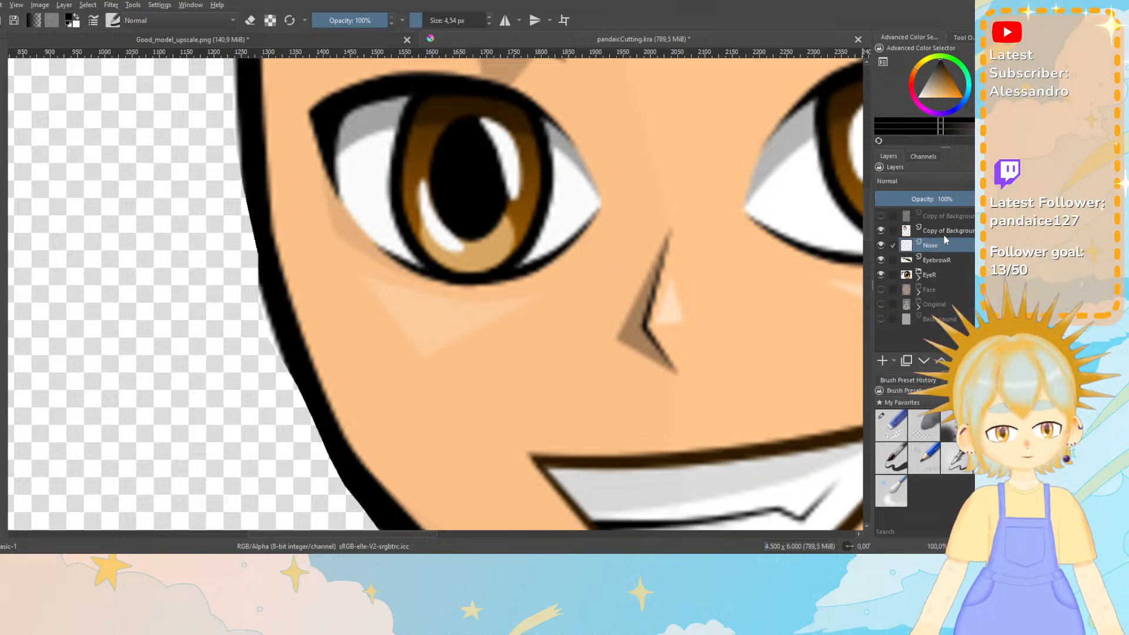
key(Return)
click(924, 181)
key(Escape)
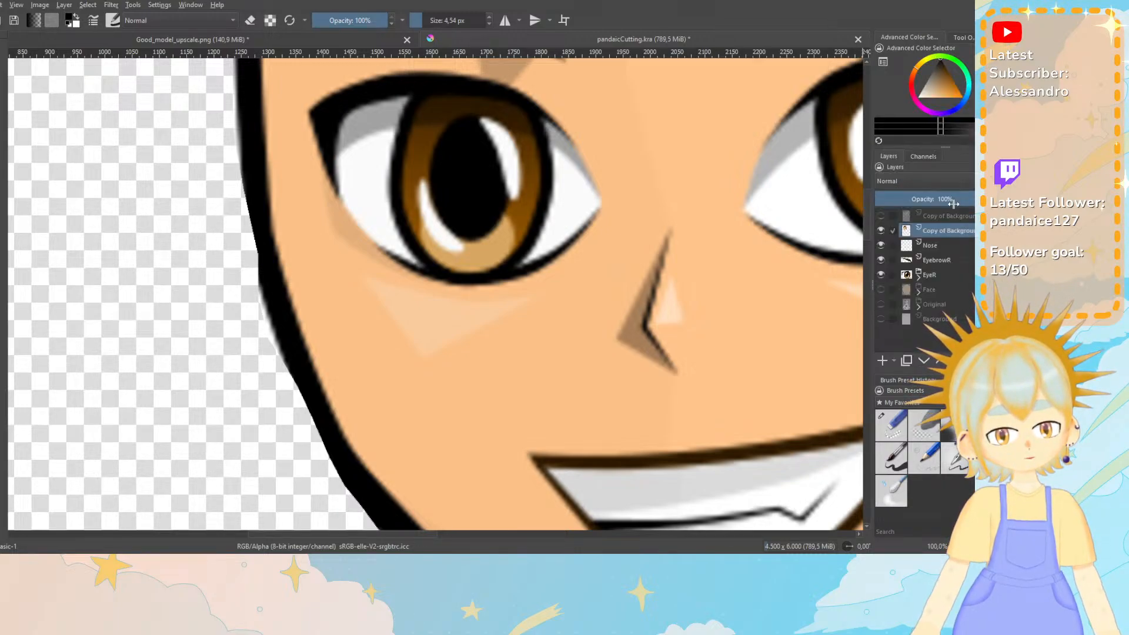
click(920, 200)
click(932, 244)
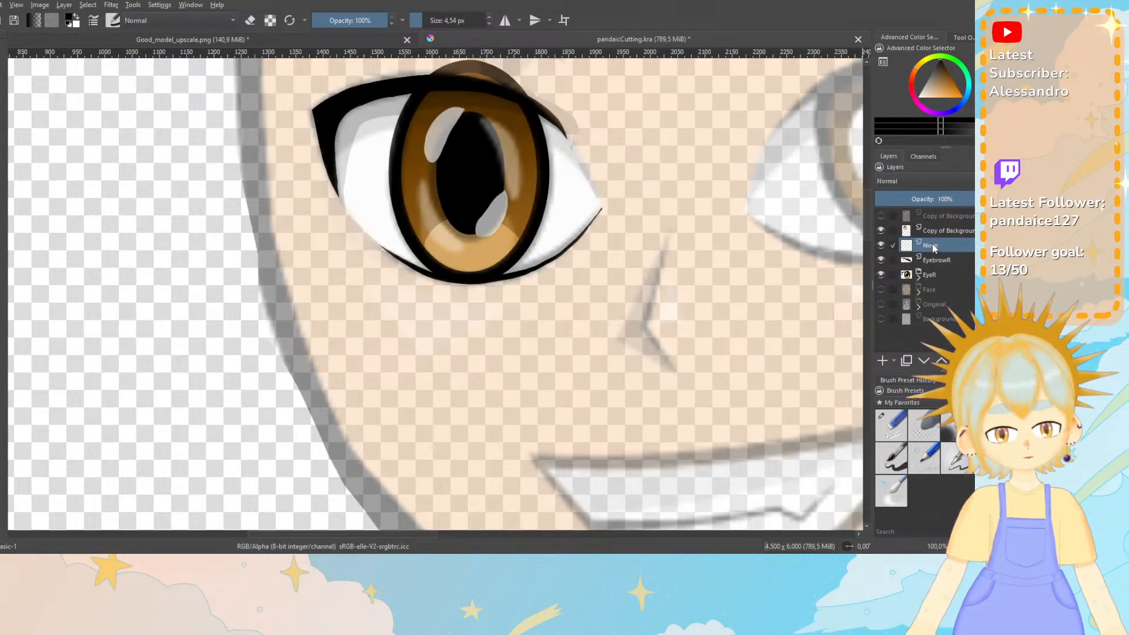
Move the Nose layer above the Copy of Background reference and trace the nose's angled bridge and underside line in black.
drag(932, 245, 938, 224)
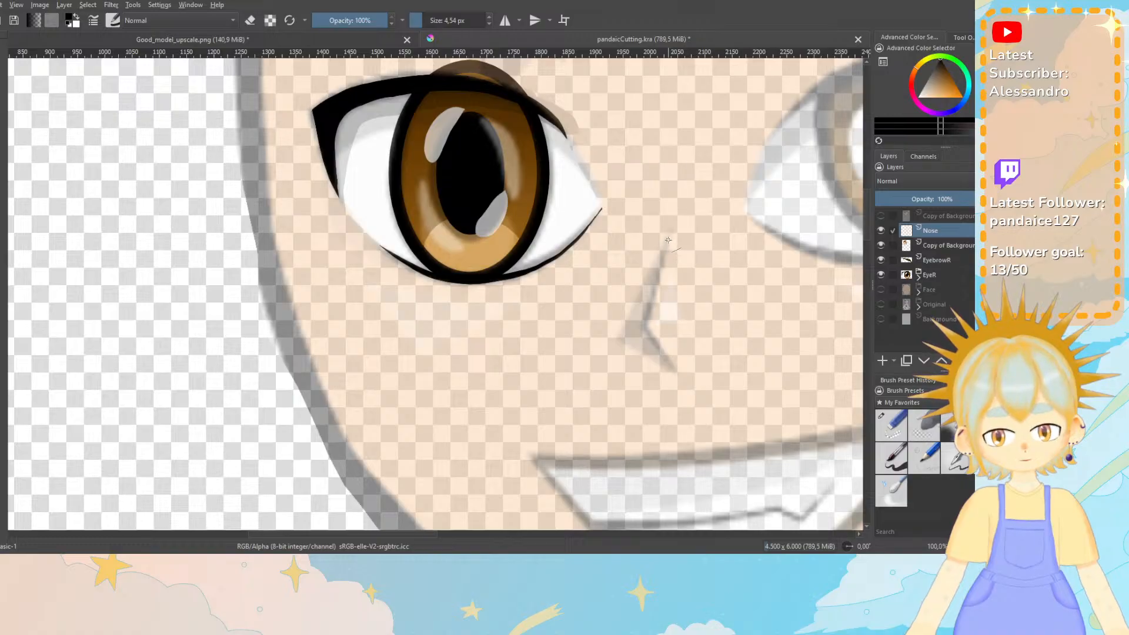
mouse_move(668, 240)
mouse_down()
mouse_move(641, 323)
mouse_move(675, 370)
mouse_up()
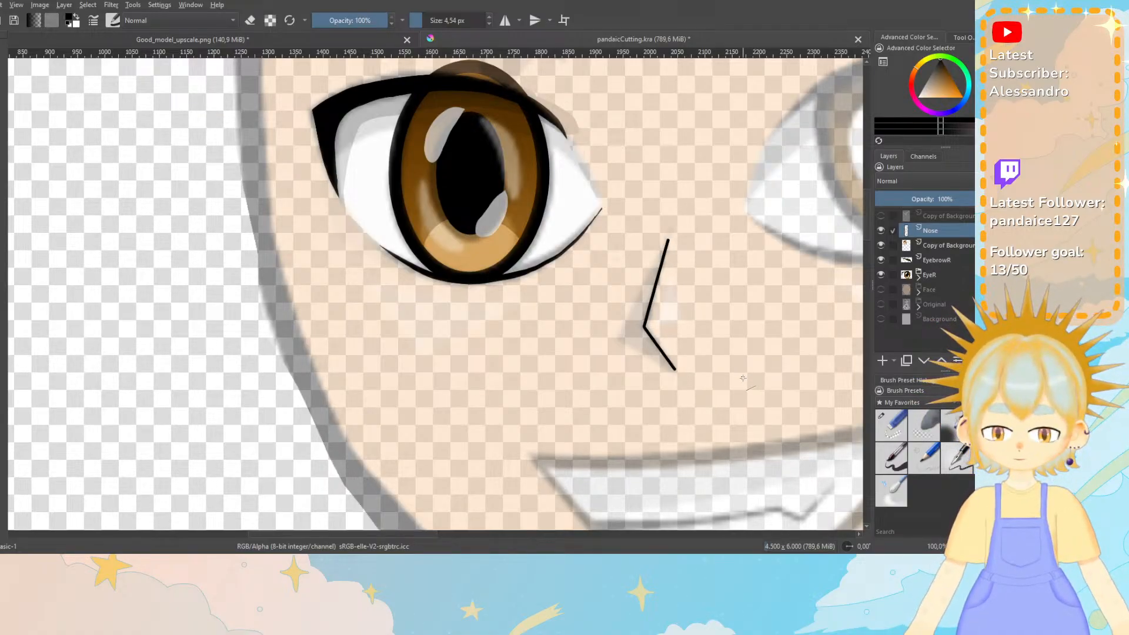
Set the reference layer's opacity to 96% and reorder the layers as Copy of Background, EyebrowR, Nose.
click(941, 245)
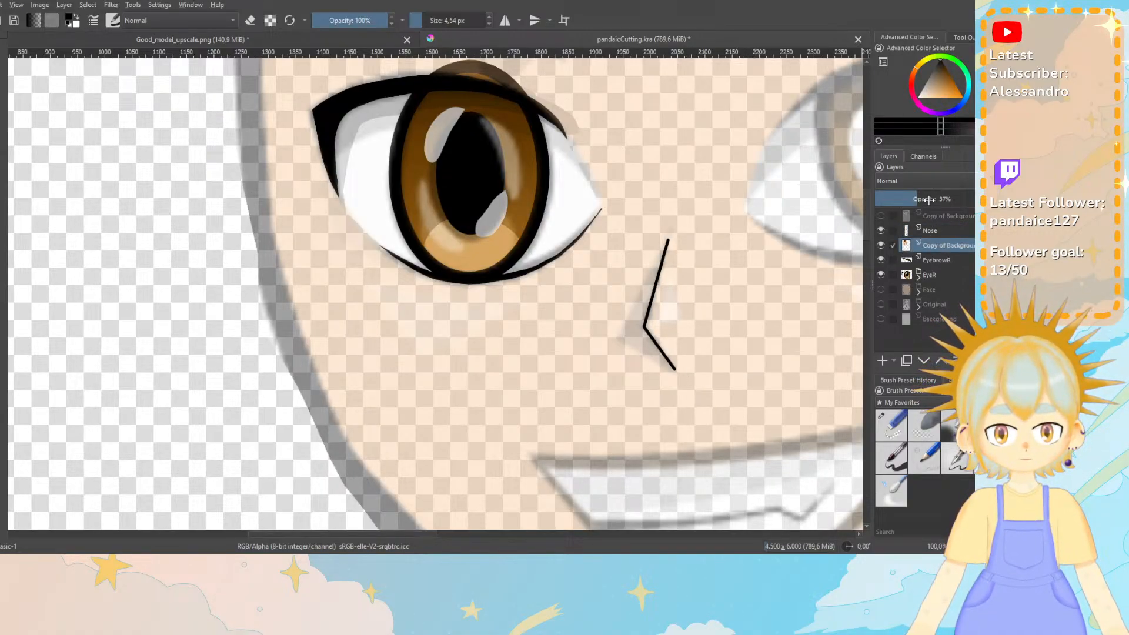
drag(926, 199, 943, 270)
click(934, 246)
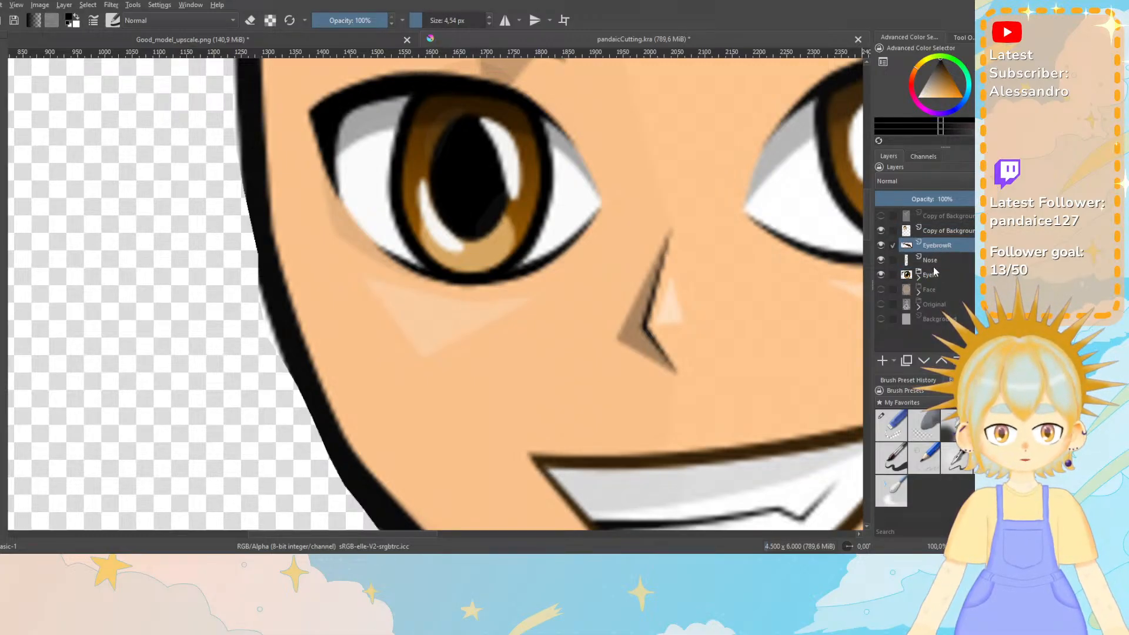
Add a group layer above EyebrowR and name it Nose_Eyebrows.
click(894, 360)
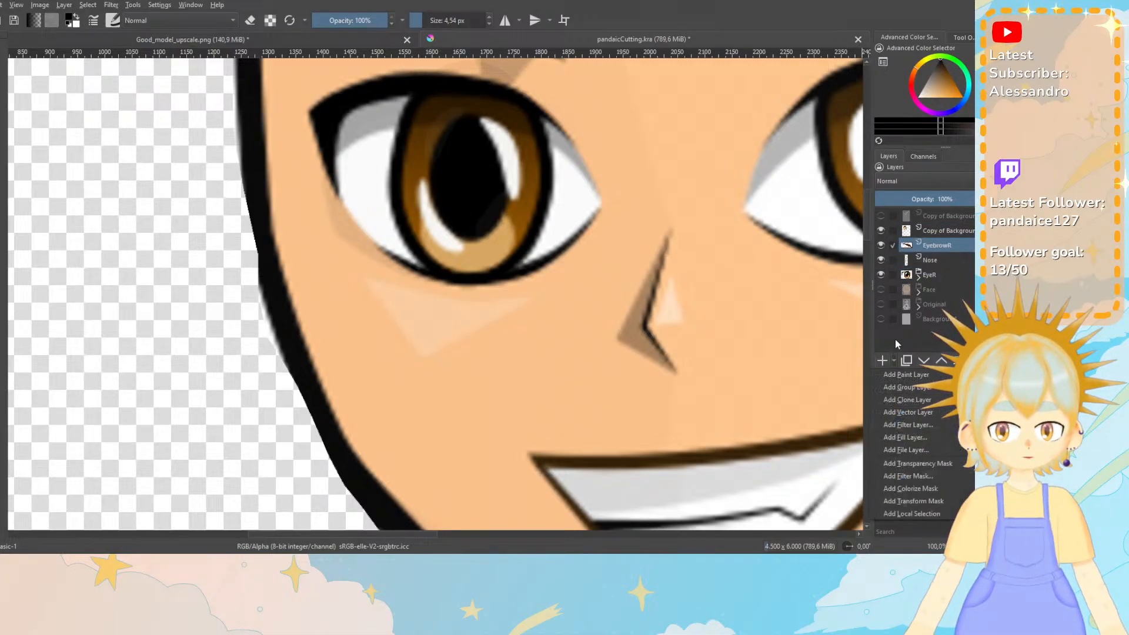
click(905, 388)
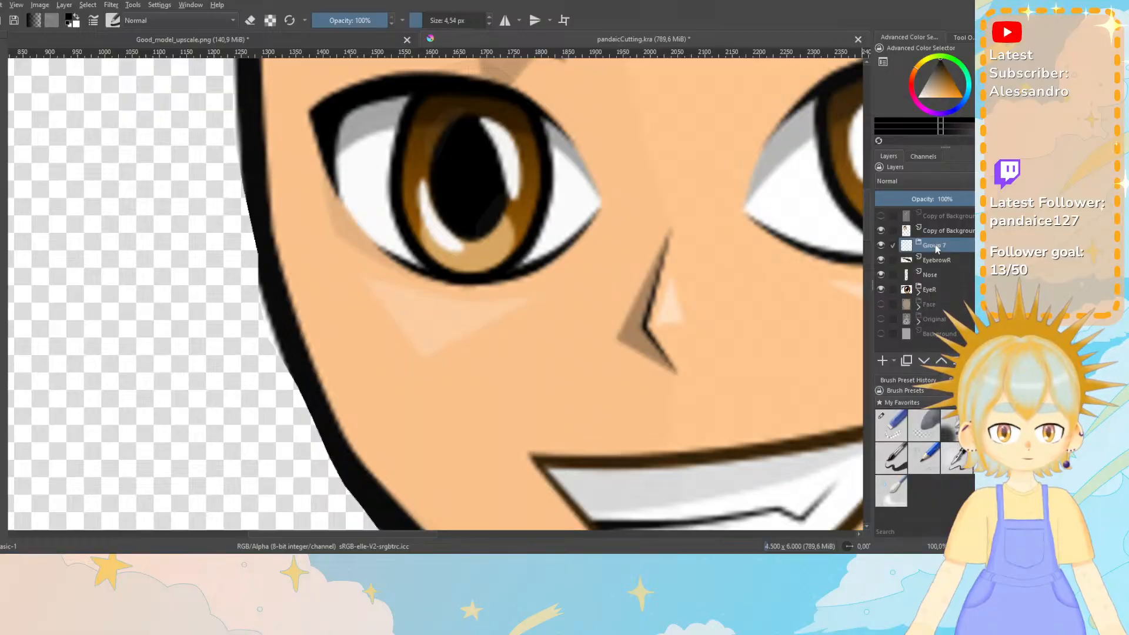
text(NoseE)
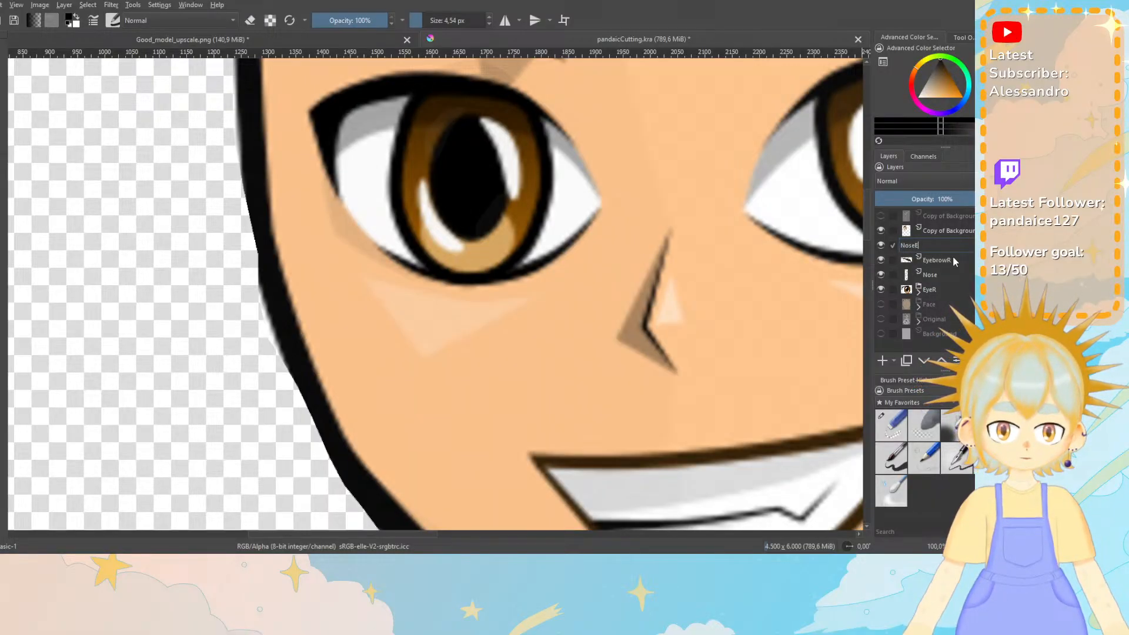
key(BackSpace)
text(_)
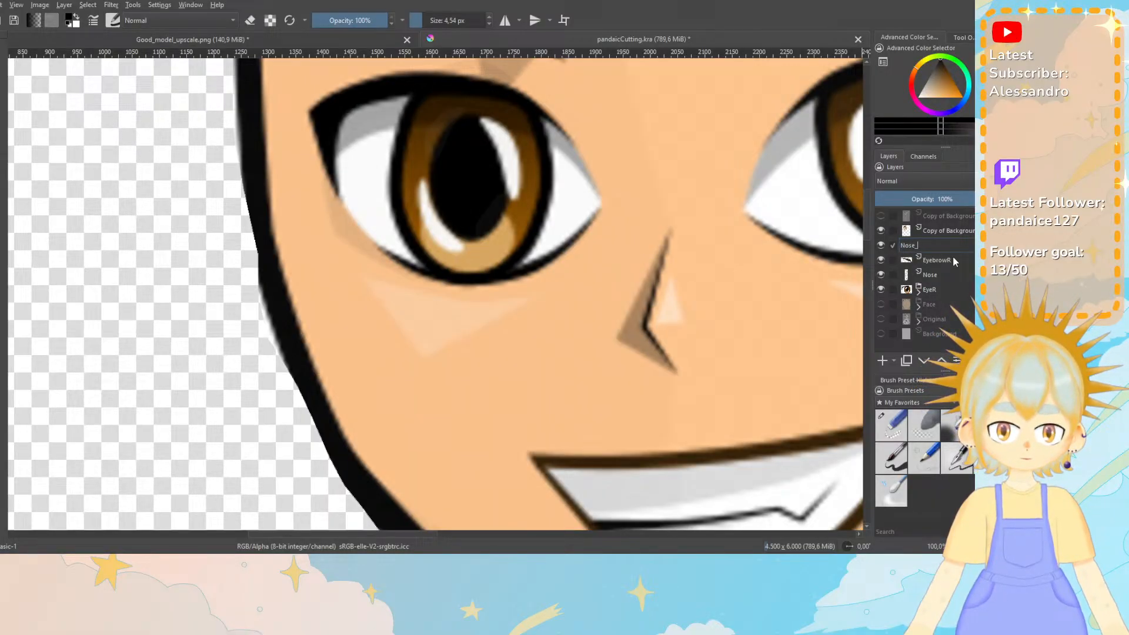
text(Eyeb)
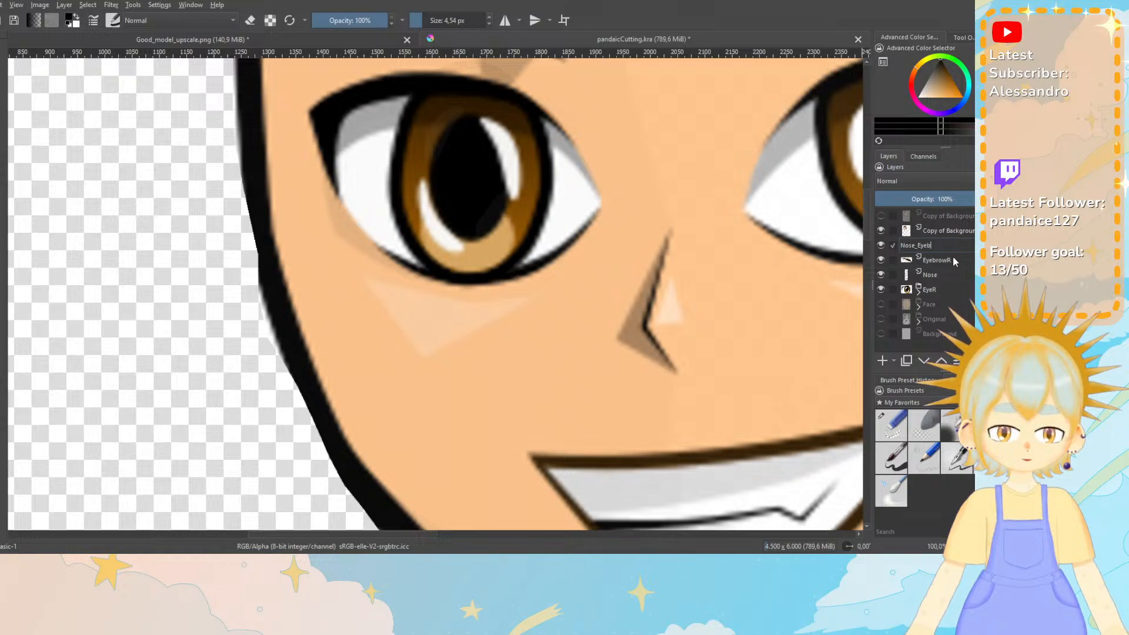
text(rows)
key(Return)
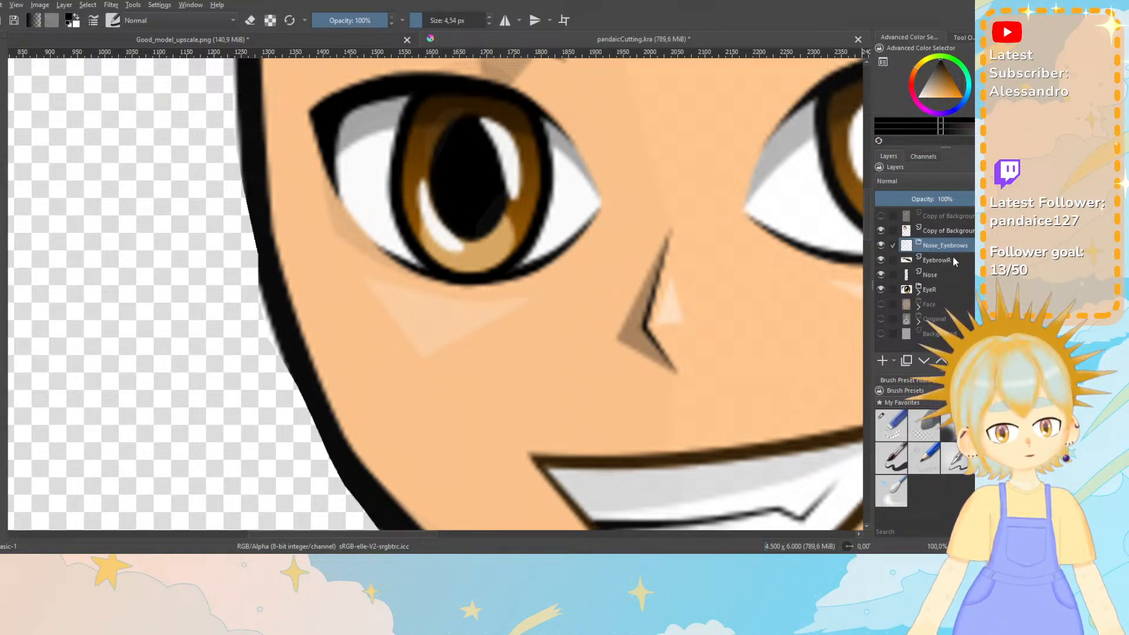
Move the EyebrowR and Nose layers into the Nose_Eyebrows group.
click(953, 262)
ctrl+click(951, 274)
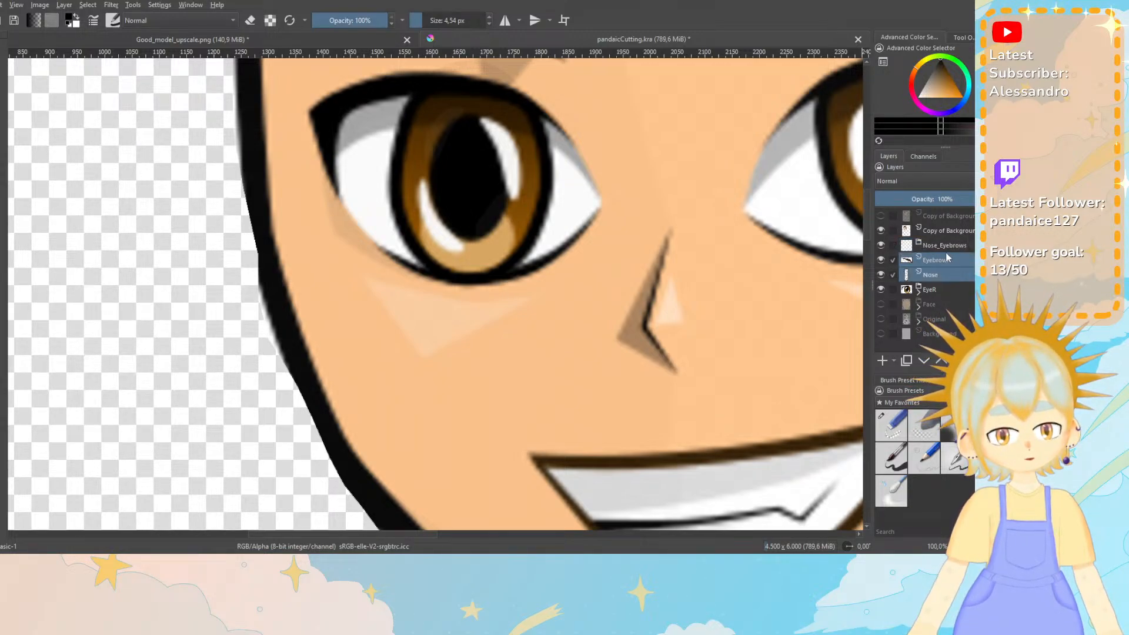
drag(947, 255, 948, 243)
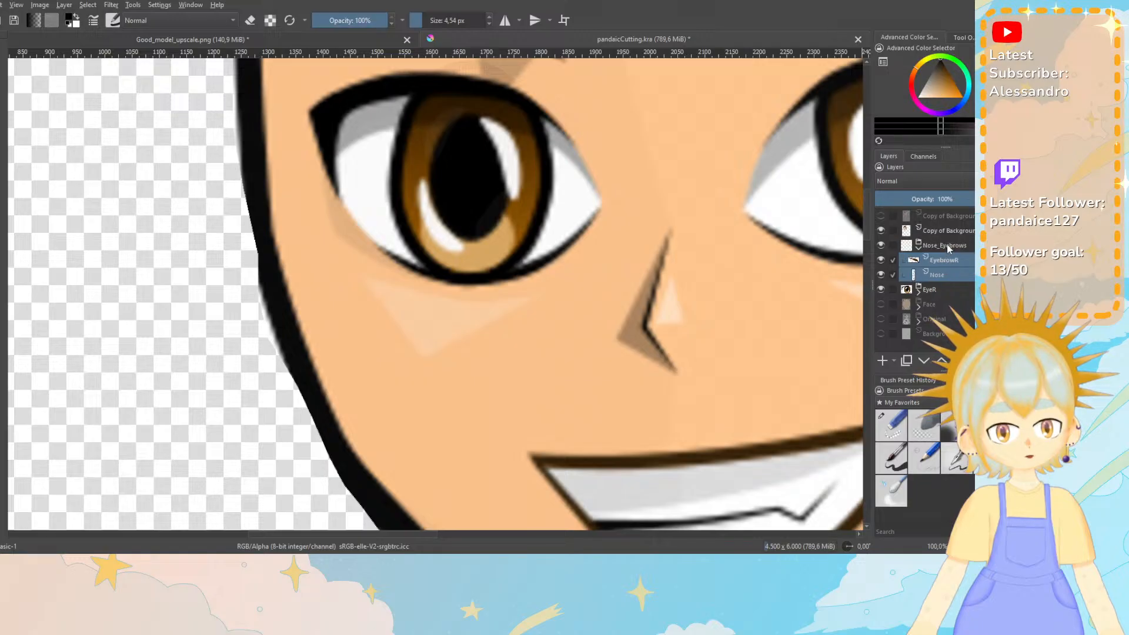
click(919, 247)
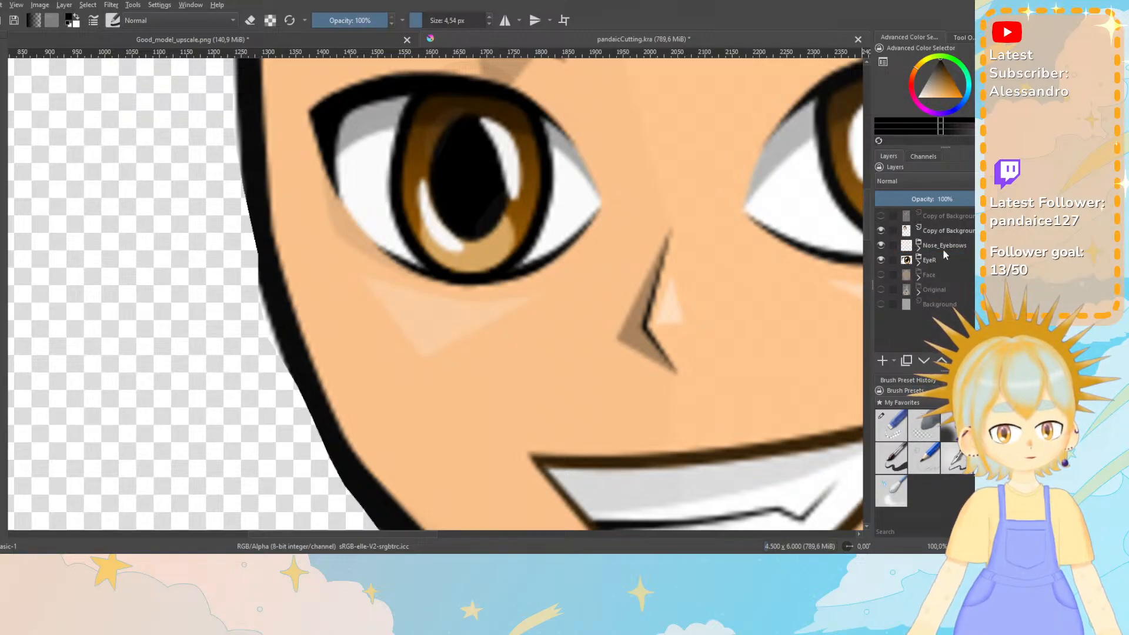
mouse_move(944, 257)
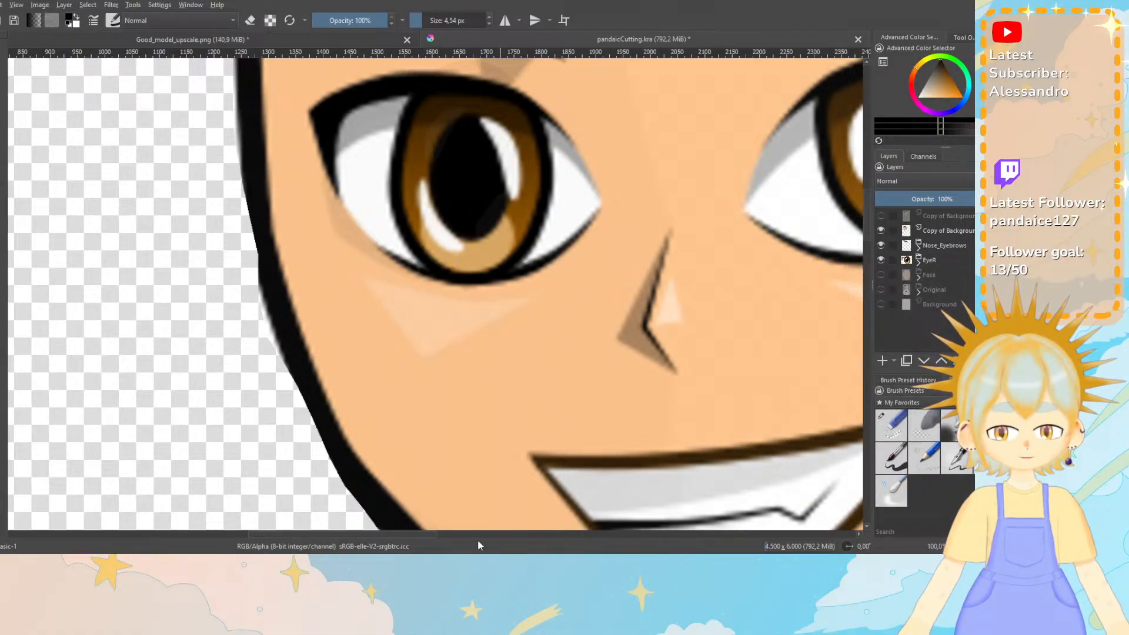
drag(412, 533, 450, 533)
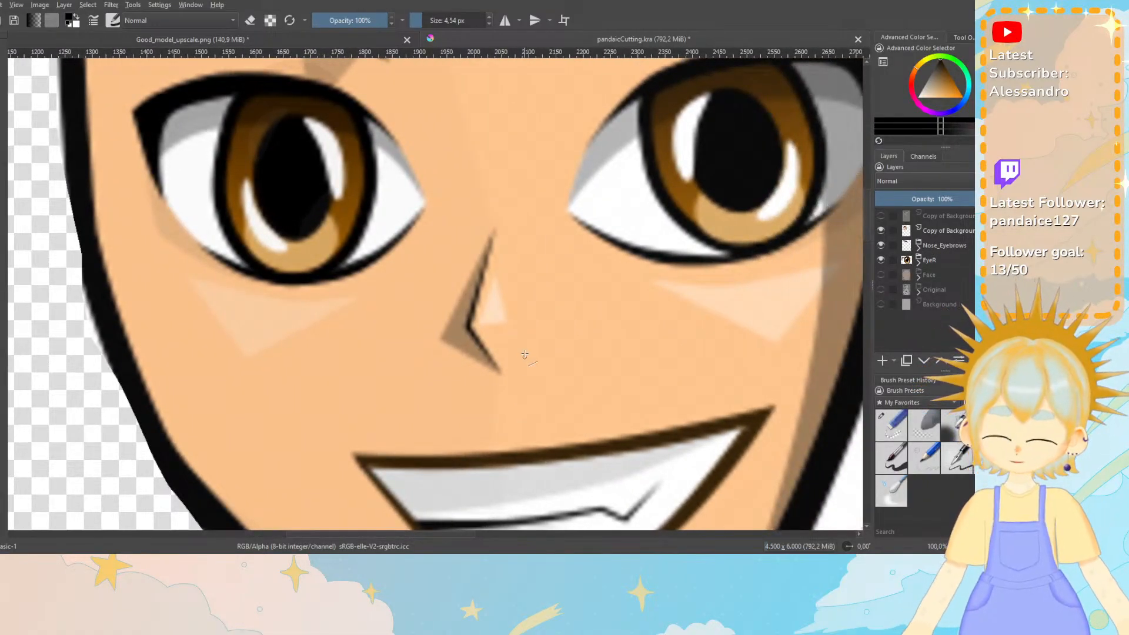
key(ctrl+z)
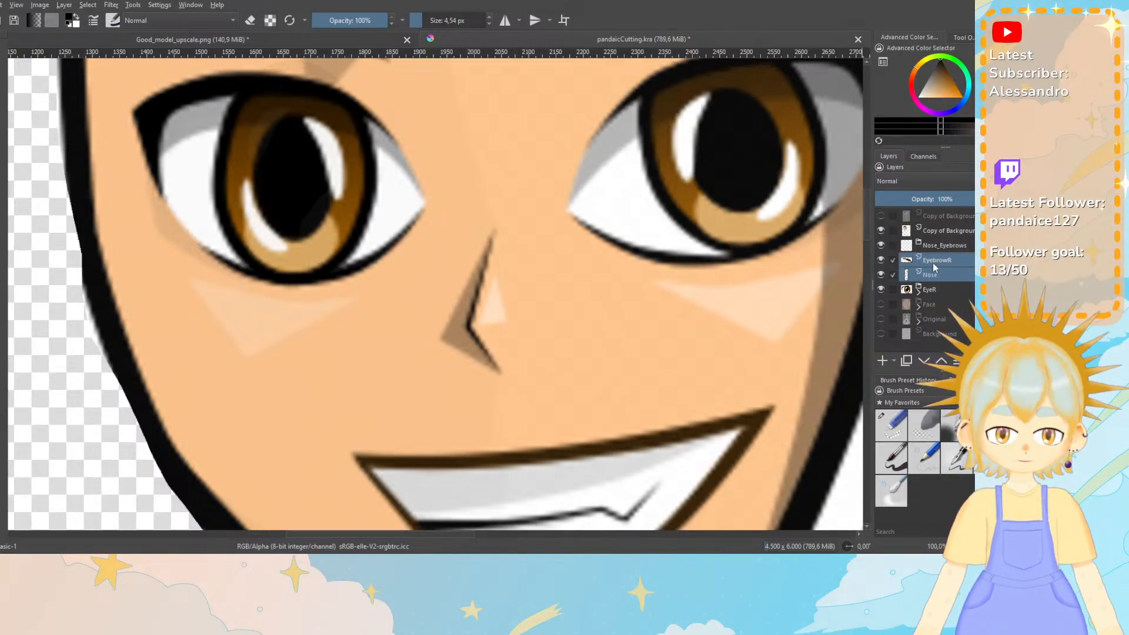
drag(934, 260, 939, 247)
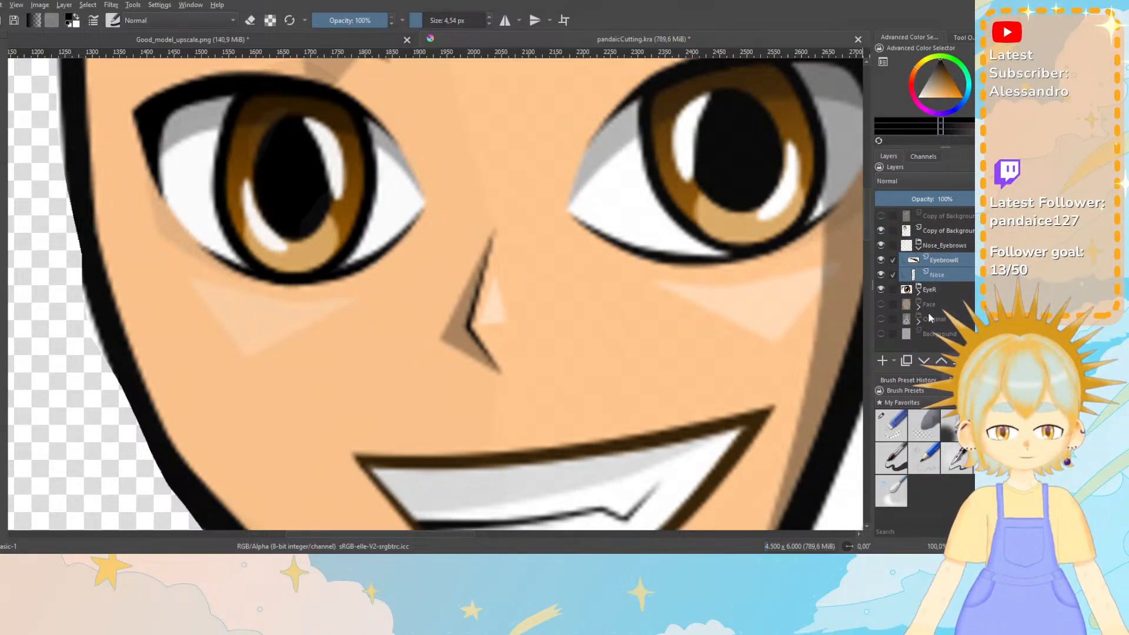
Collapse the Nose_Eyebrows group and add a group layer named Mouth above Copy of Background.
key(ctrl+minus)
key(ctrl+minus)
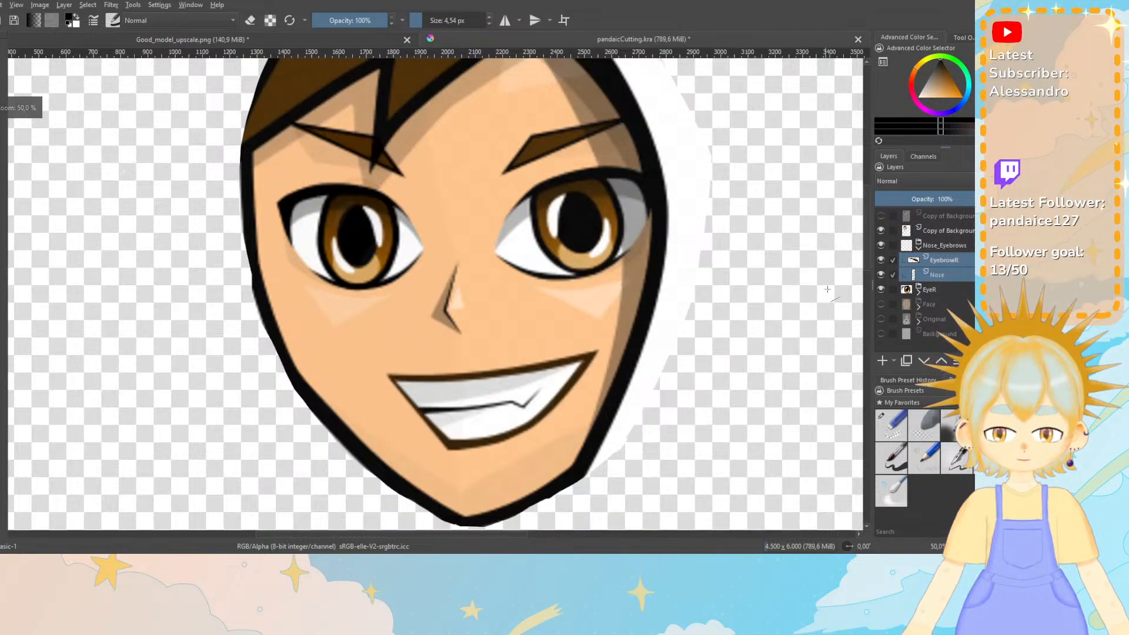
scroll(865, 259, up, 2)
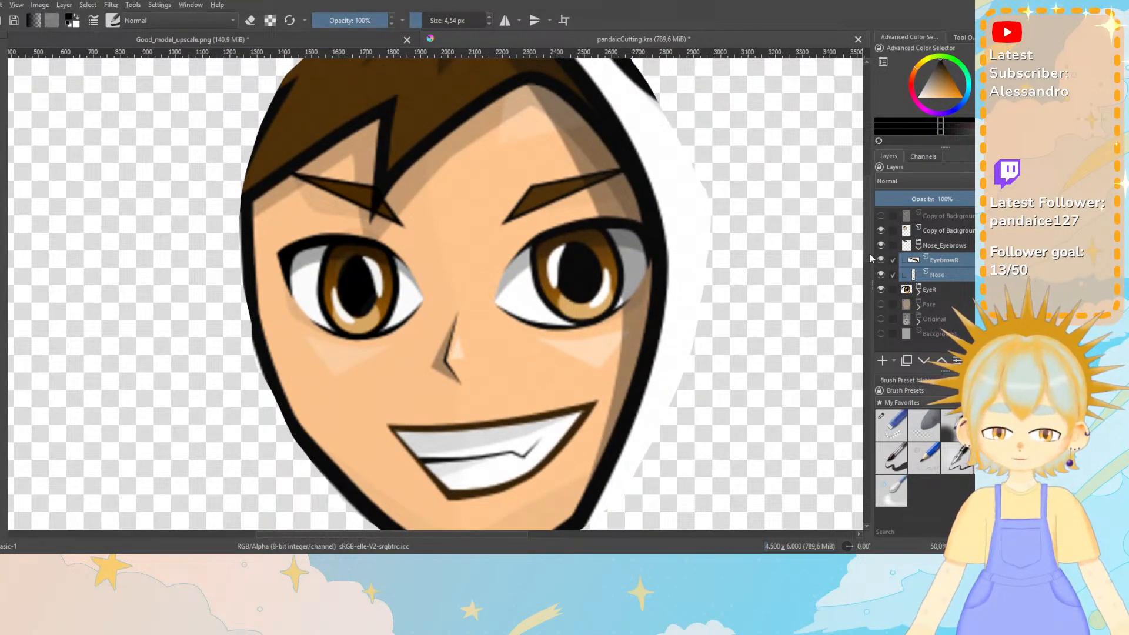
scroll(869, 253, down, 1)
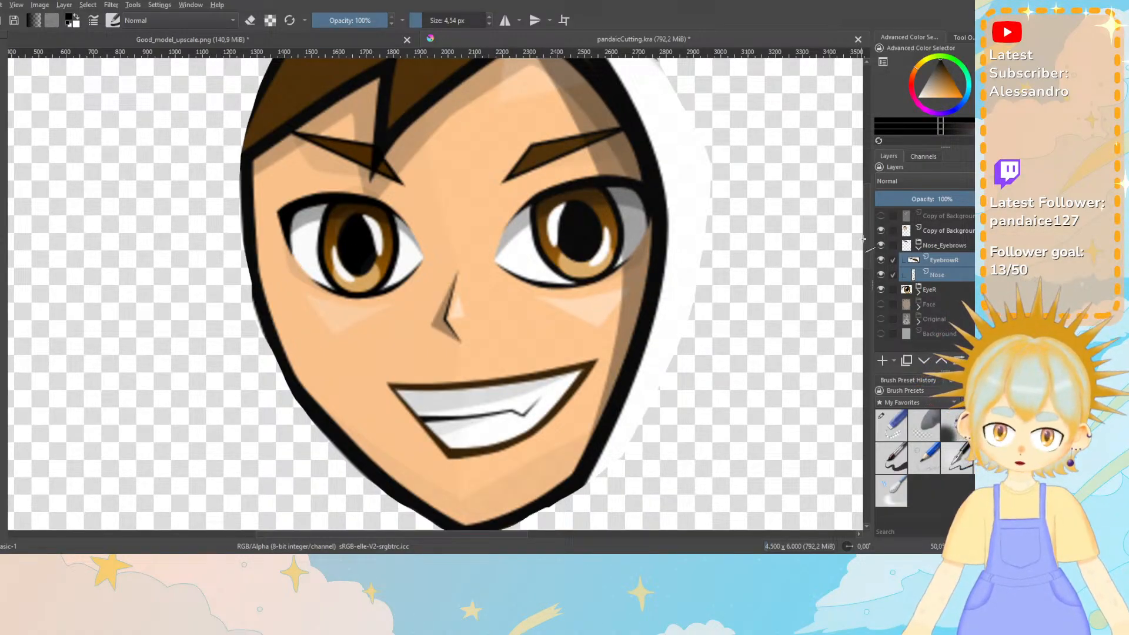
drag(867, 237, 867, 249)
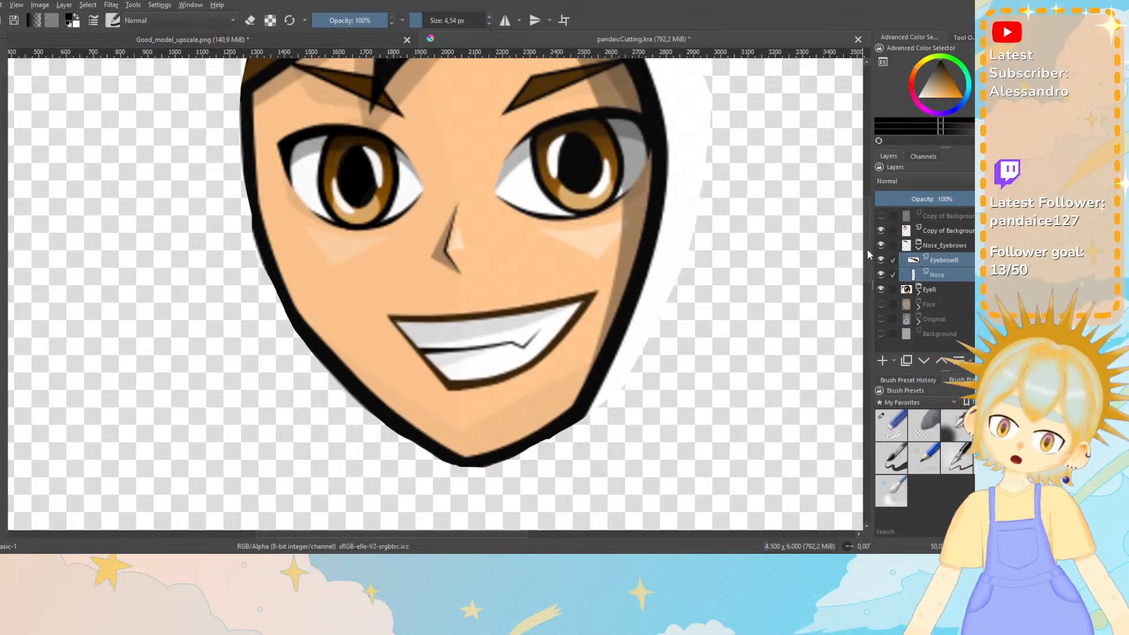
click(919, 249)
click(935, 232)
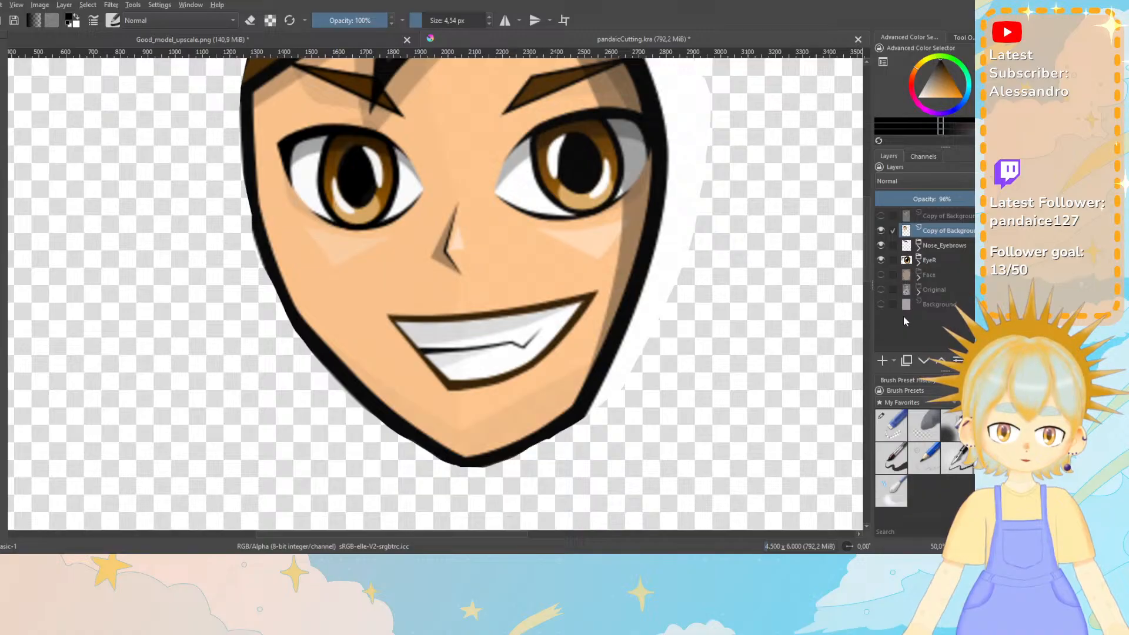
click(894, 361)
click(910, 387)
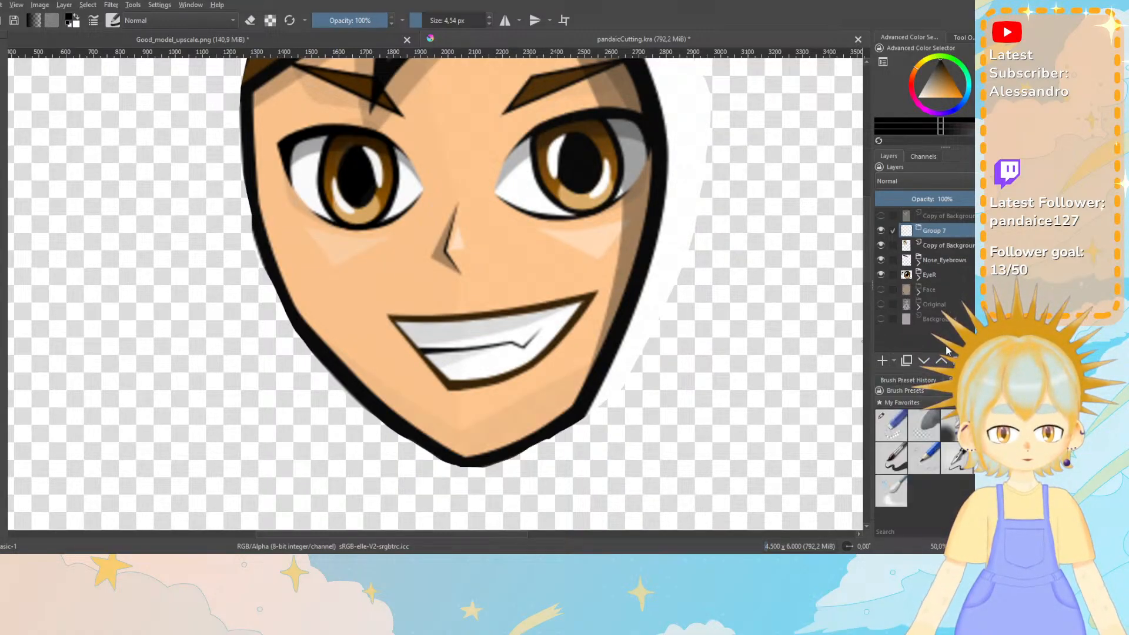
double_click(932, 230)
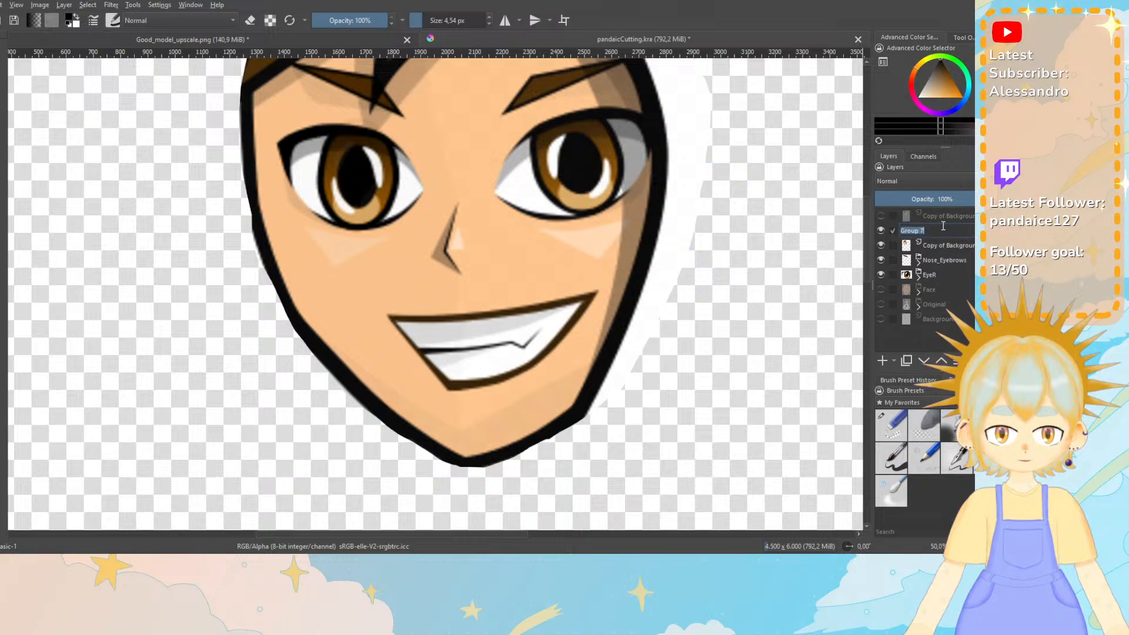
text(Mouth)
key(Return)
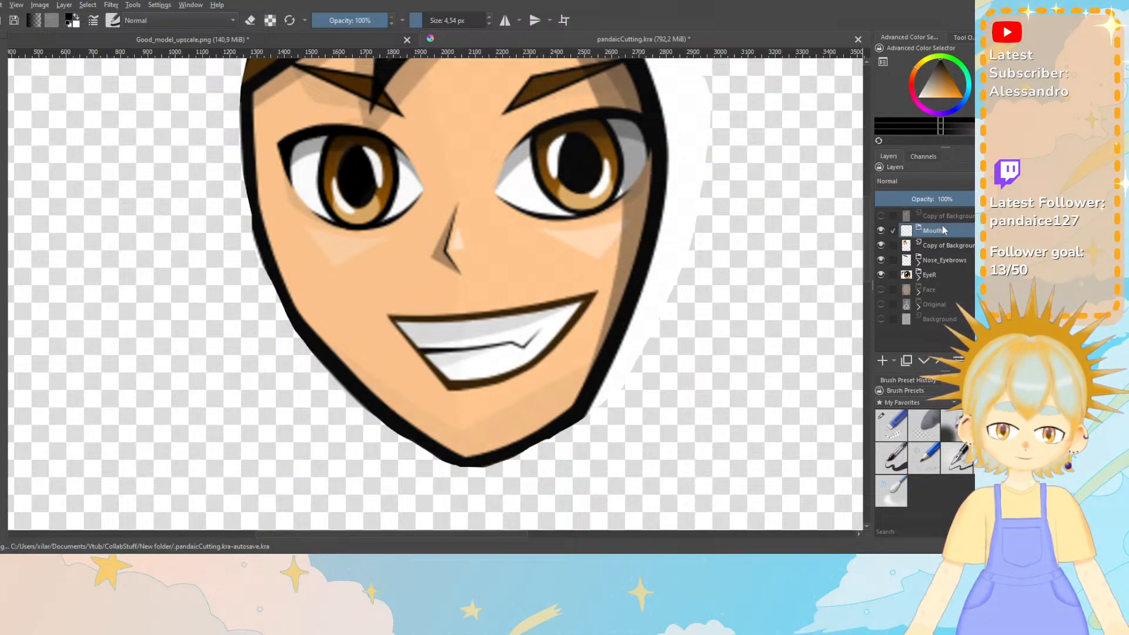
double_click(942, 225)
key(Return)
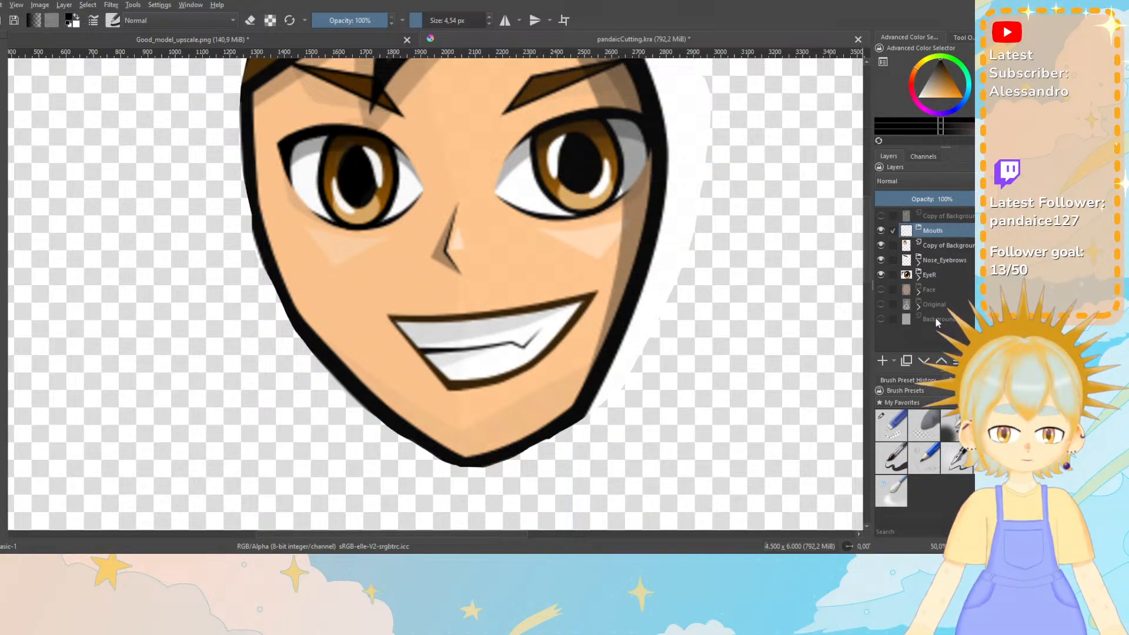
Add a paint layer inside the Mouth group and remove it again.
key(Insert)
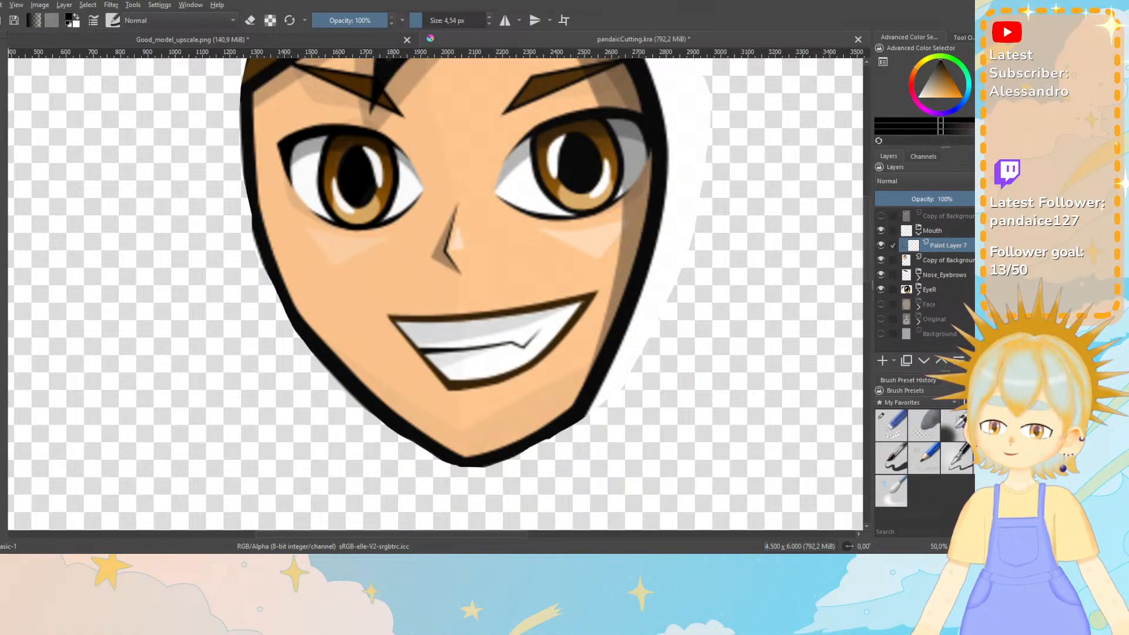
key(shift+Delete)
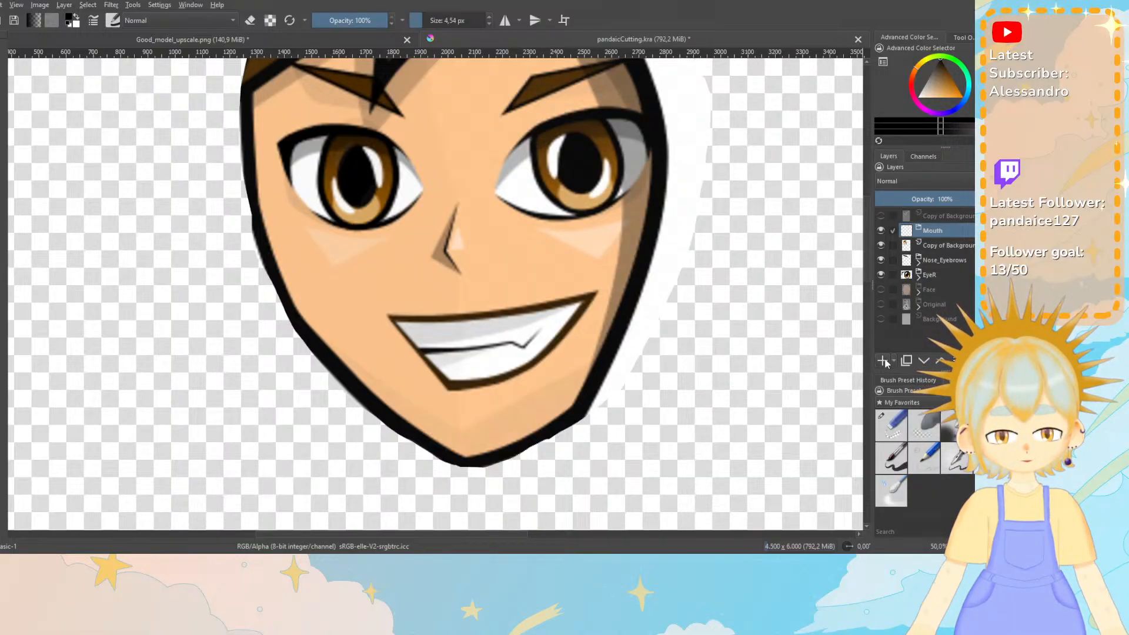
Add a paint layer inside the Mouth group and try a thin black stroke along the line between the teeth.
key(ctrl+z)
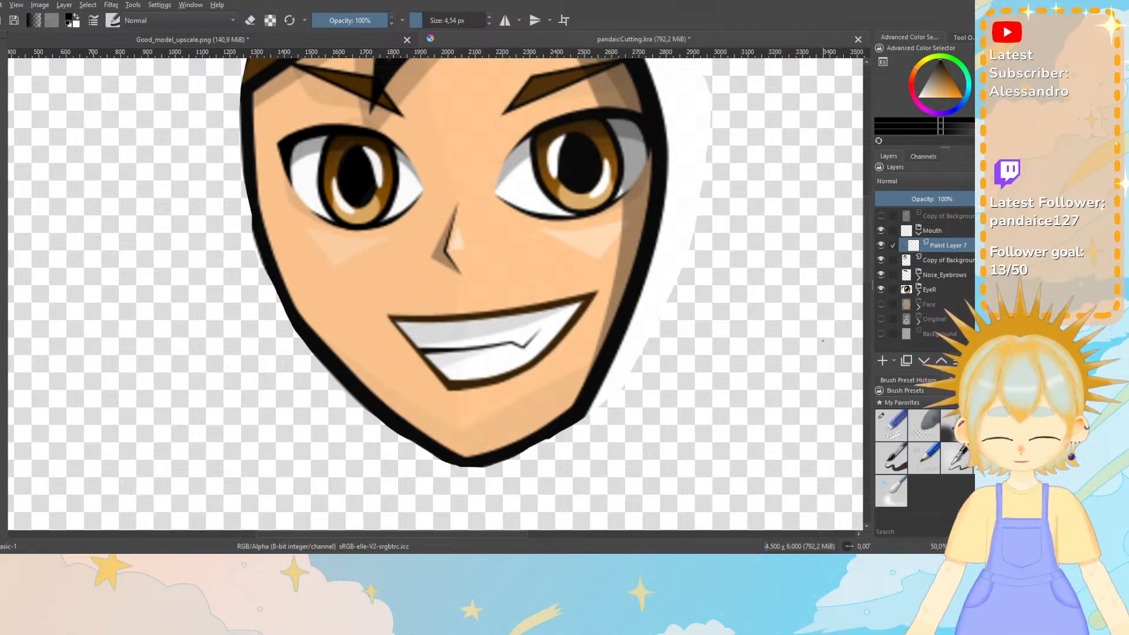
key(1)
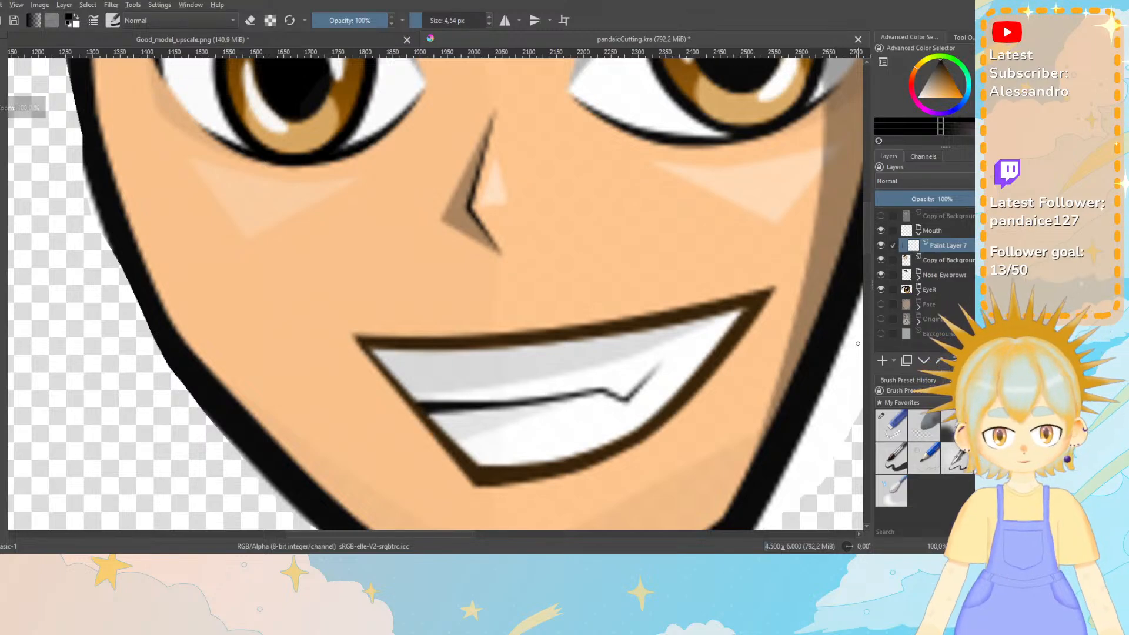
scroll(868, 211, down, 3)
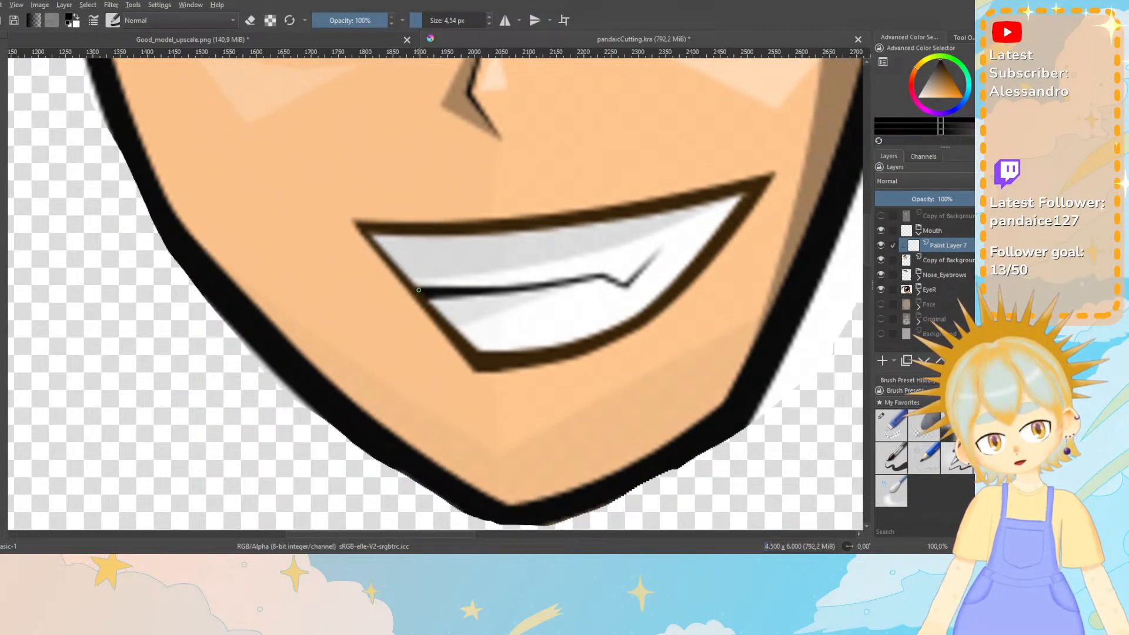
drag(416, 291, 468, 300)
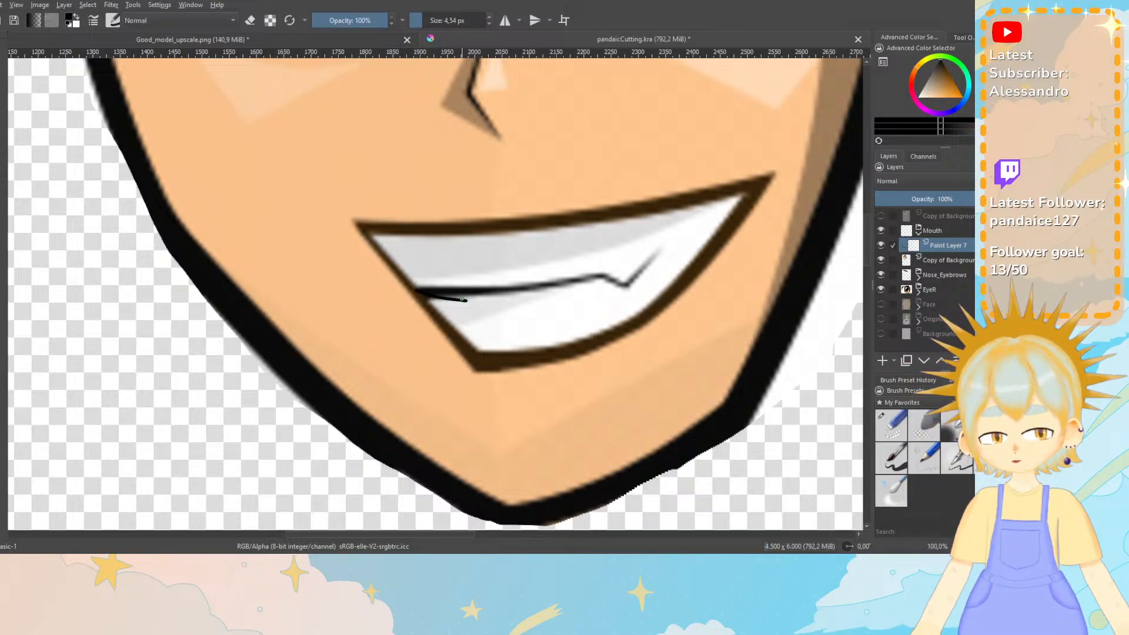
key(ctrl+z)
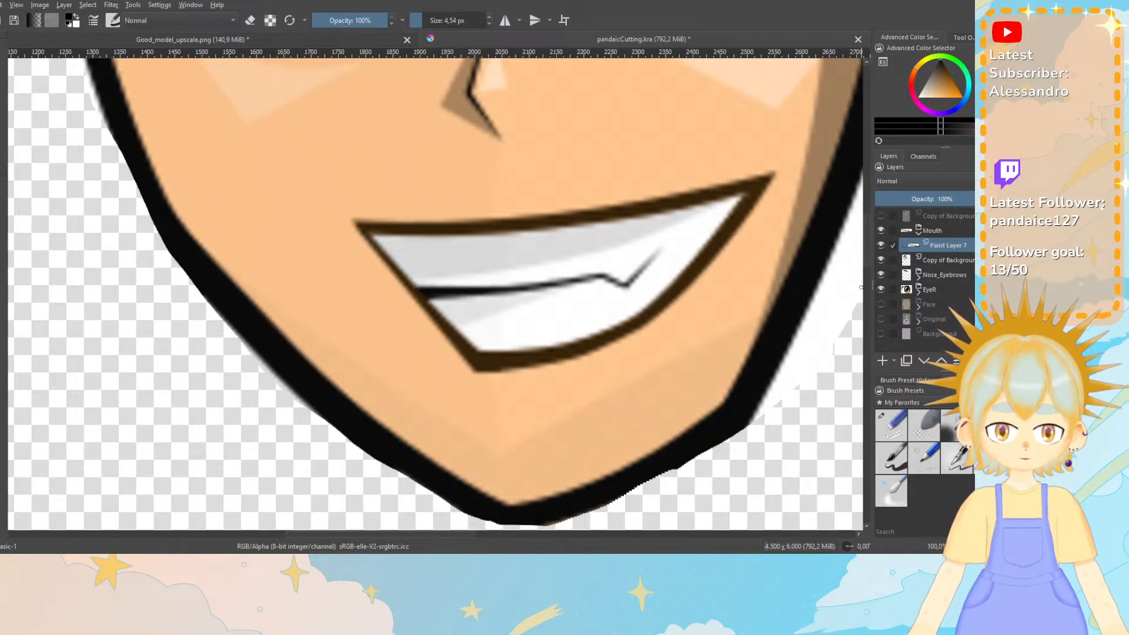
Lower the opacity of the Copy of Background layer to 46% and make Paint Layer 7 active again.
click(947, 260)
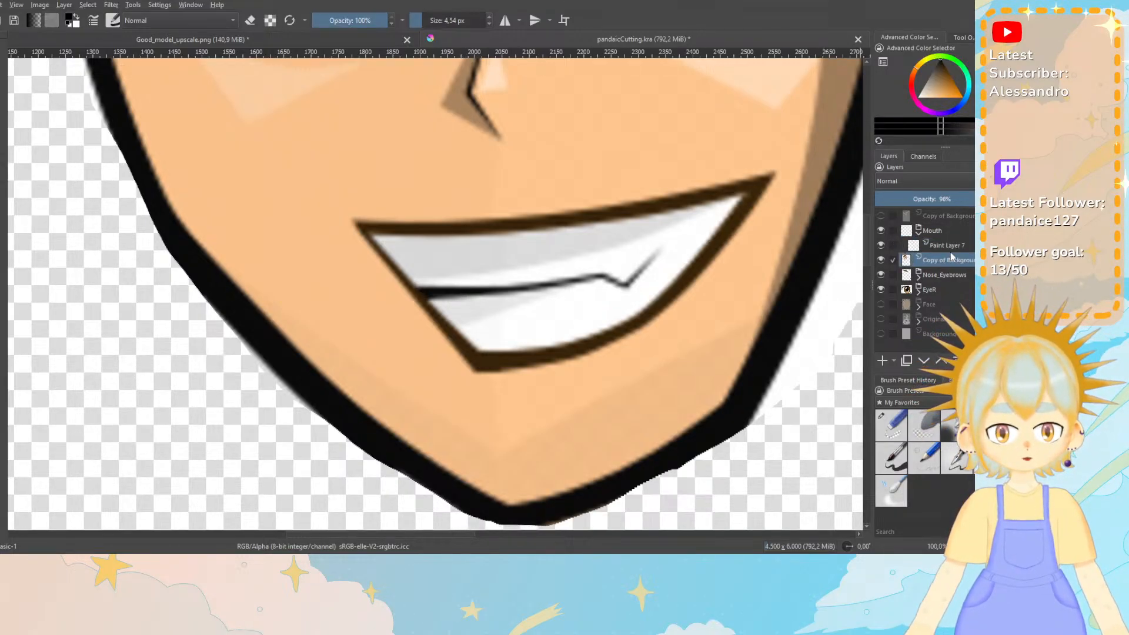
drag(926, 201, 928, 201)
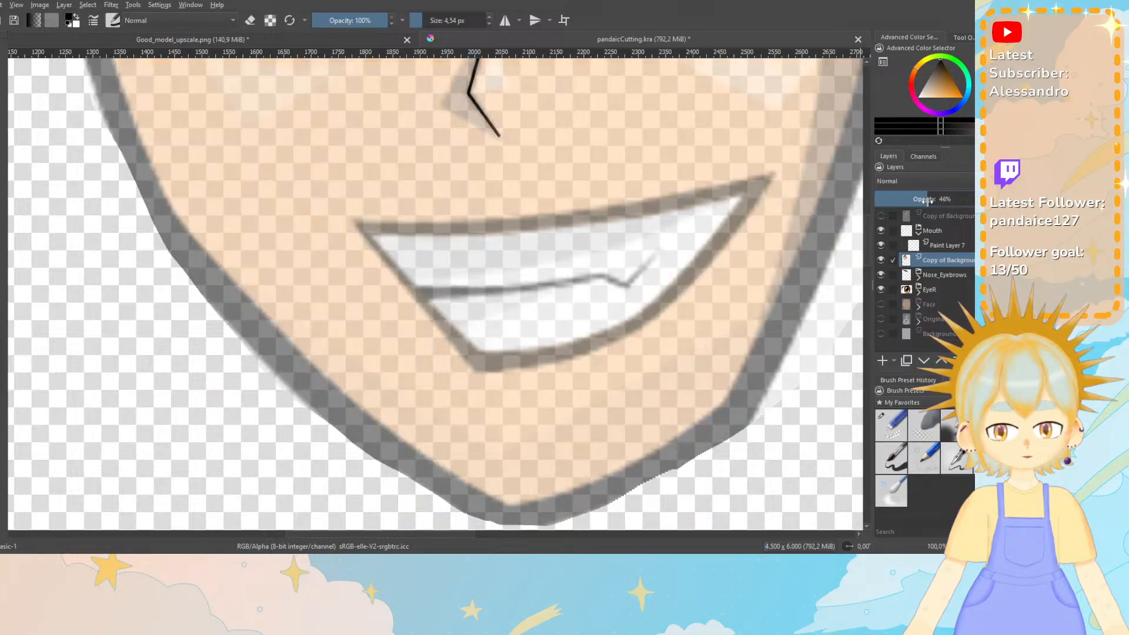
click(936, 248)
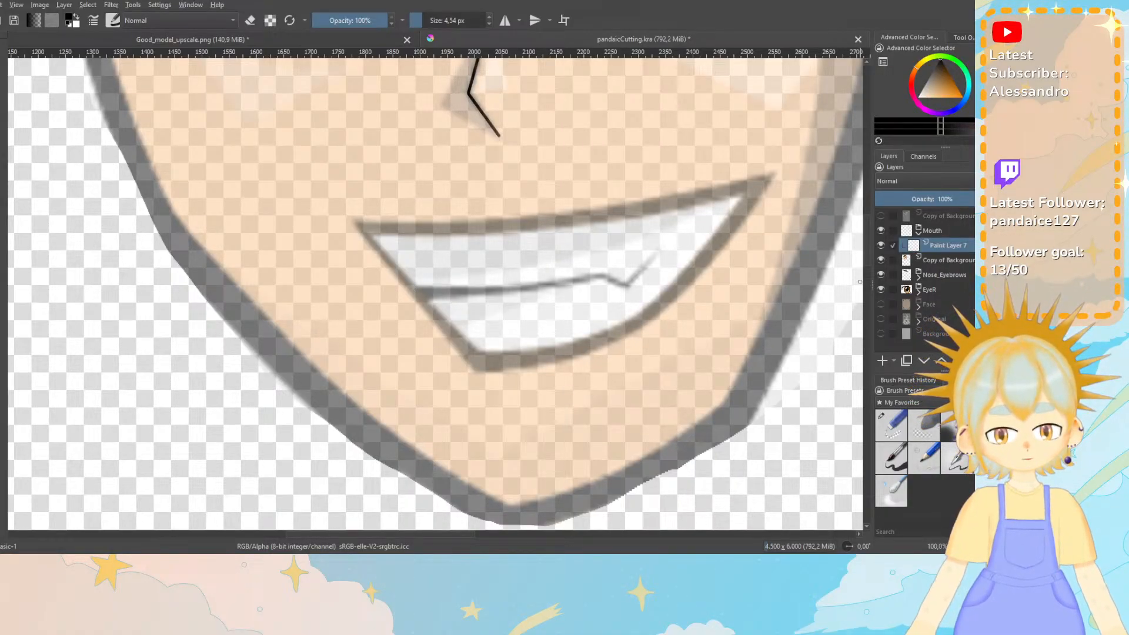
Trace the black line between the teeth on Paint Layer 7 with the 40 px Basic-5 Size brush and touch up its end with the eraser.
click(893, 457)
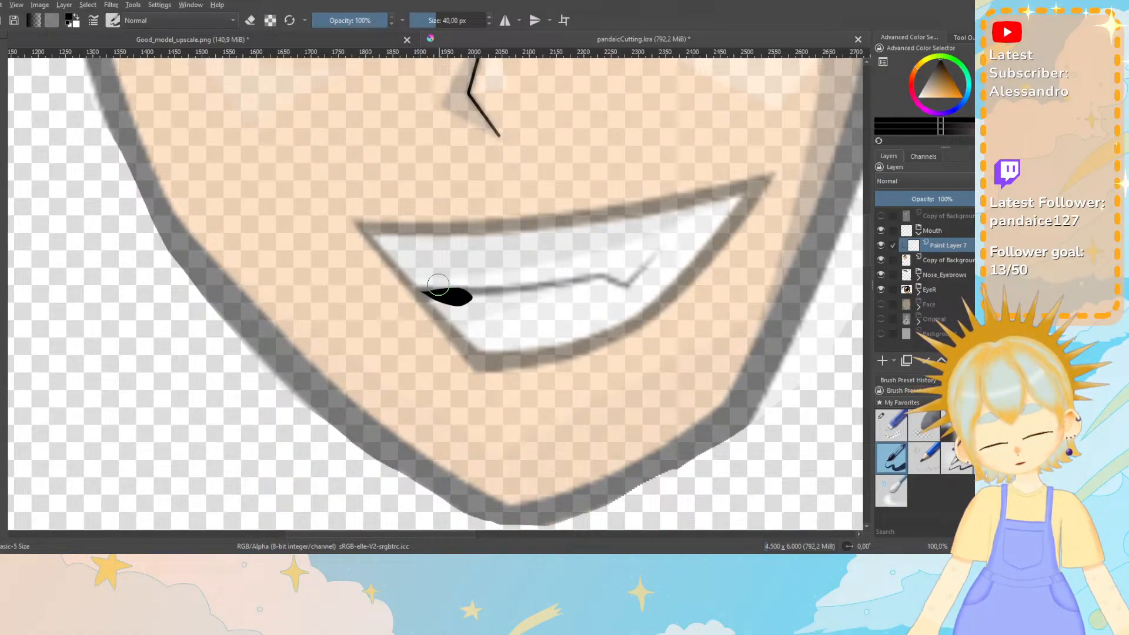
key(ctrl+z)
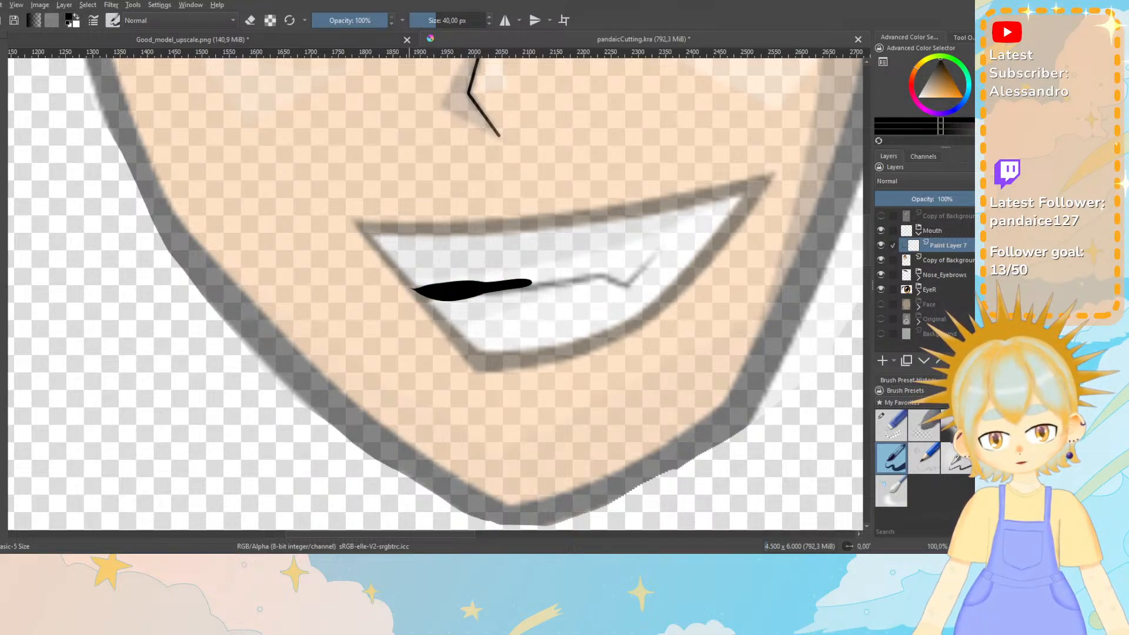
key(ctrl+z)
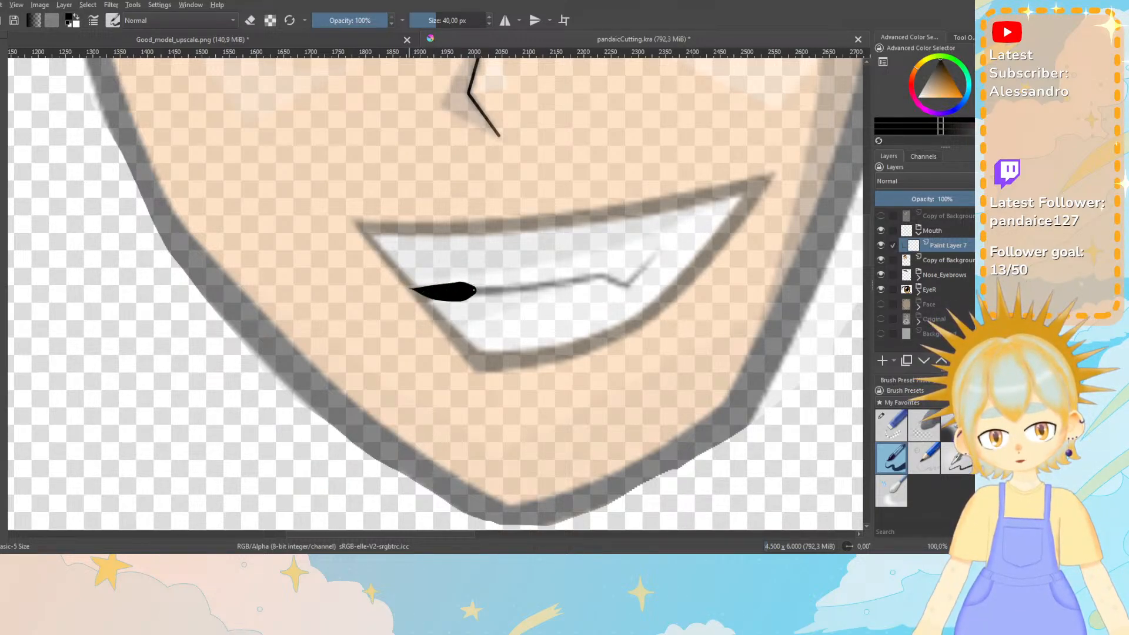
key(ctrl+z)
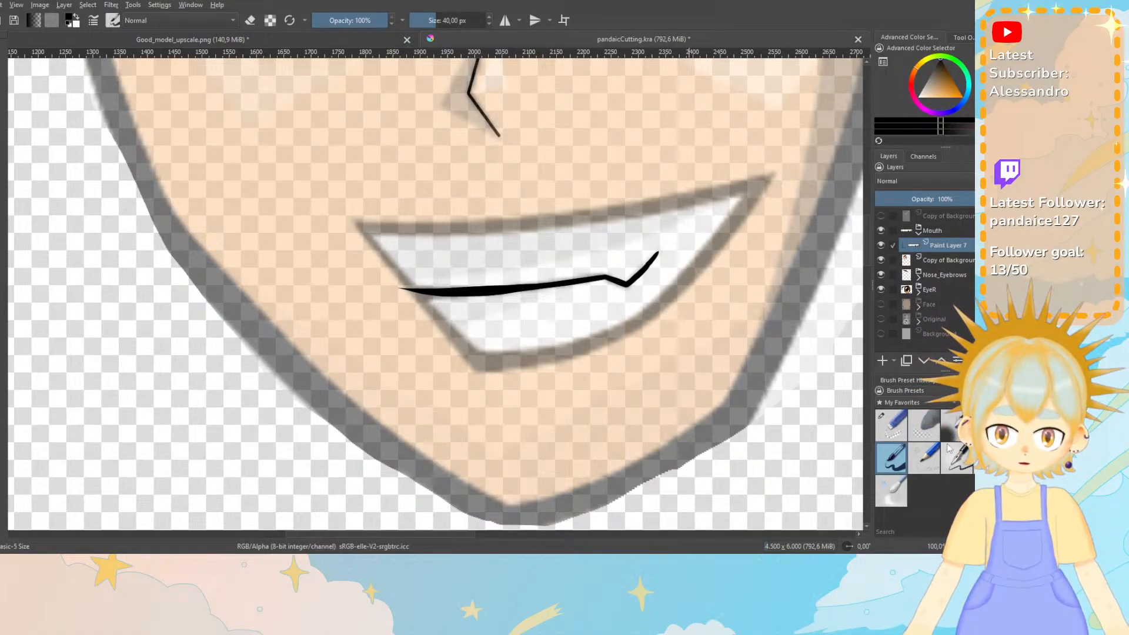
click(894, 426)
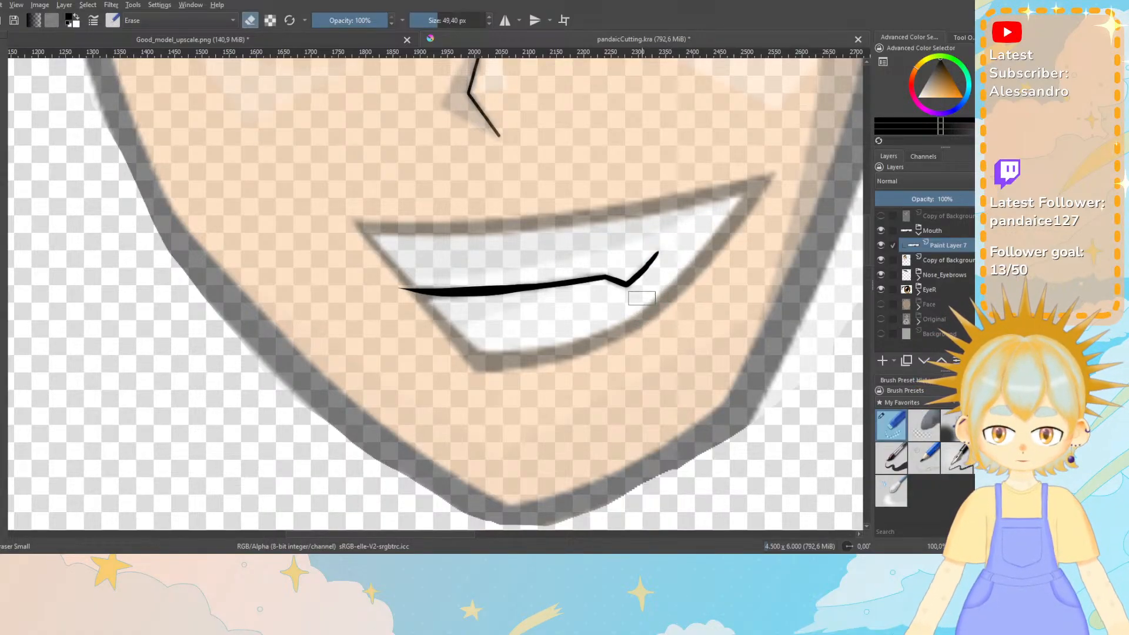
key(ctrl+z)
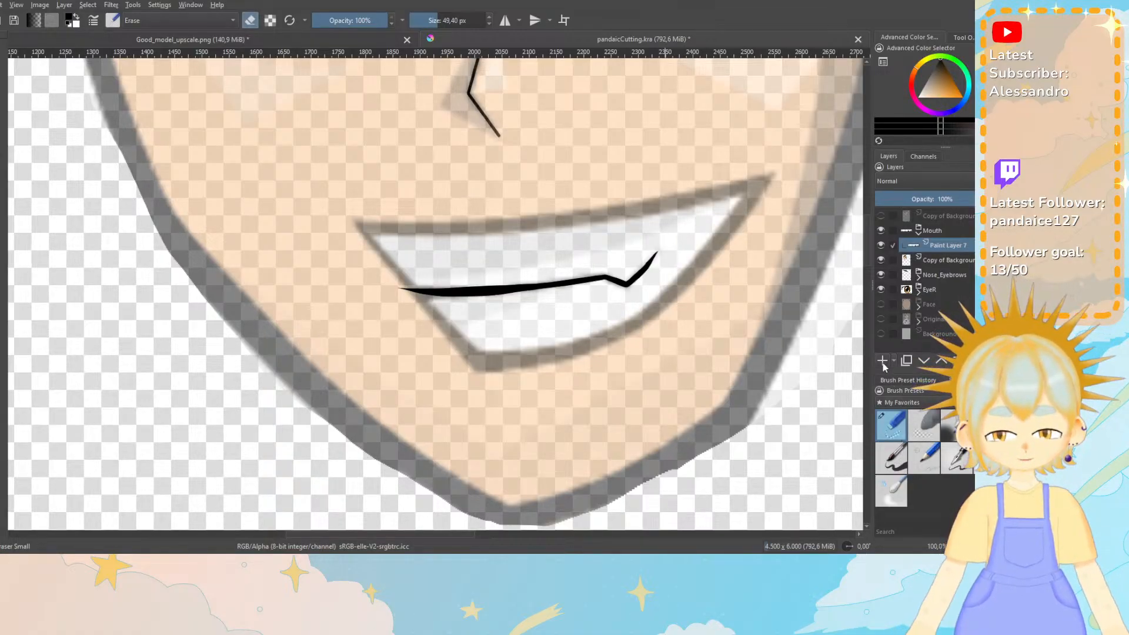
Duplicate Paint Layer 7, set the 40 px brush to white, and try white strokes over the upper teeth on the copy.
click(906, 361)
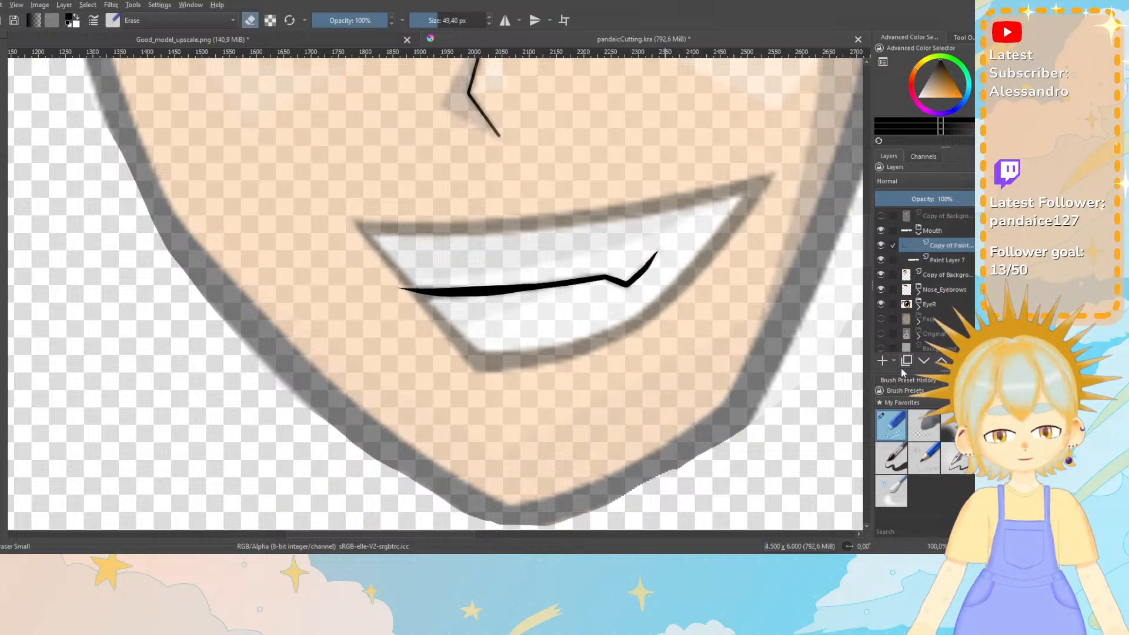
click(898, 449)
drag(940, 84, 918, 98)
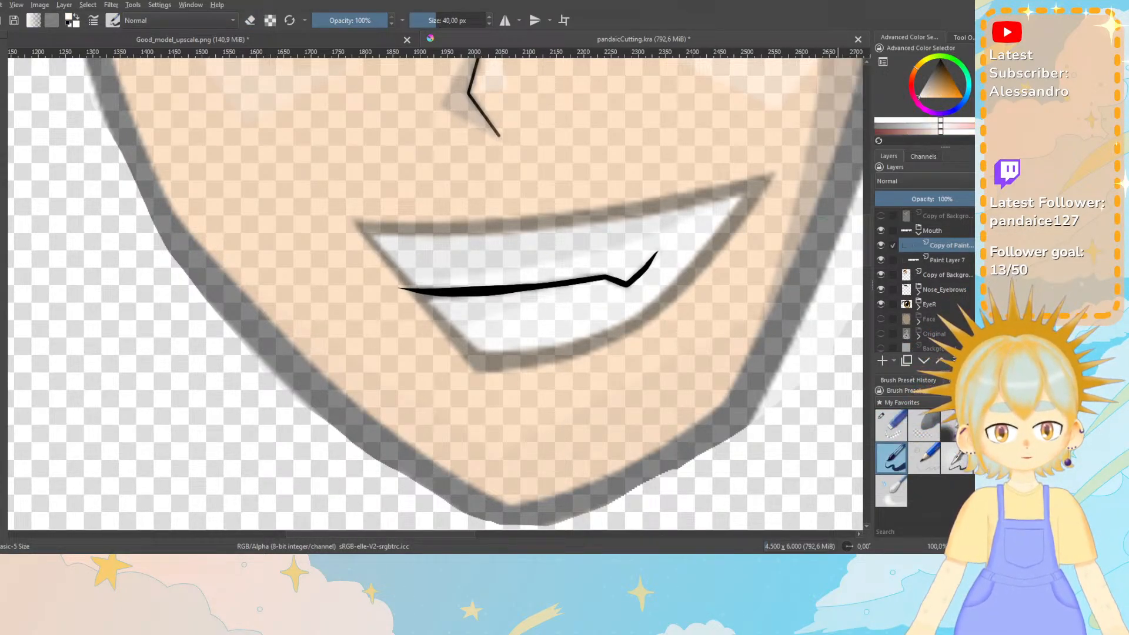
mouse_move(378, 232)
mouse_down()
mouse_move(417, 285)
mouse_move(399, 281)
mouse_move(377, 232)
mouse_up()
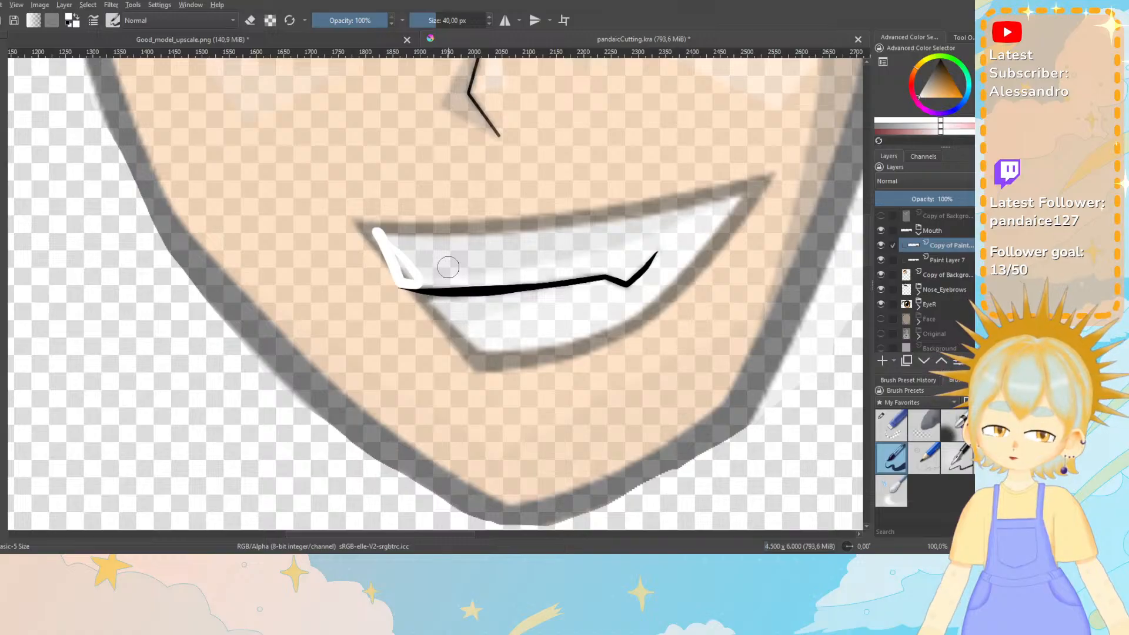
key(ctrl+z)
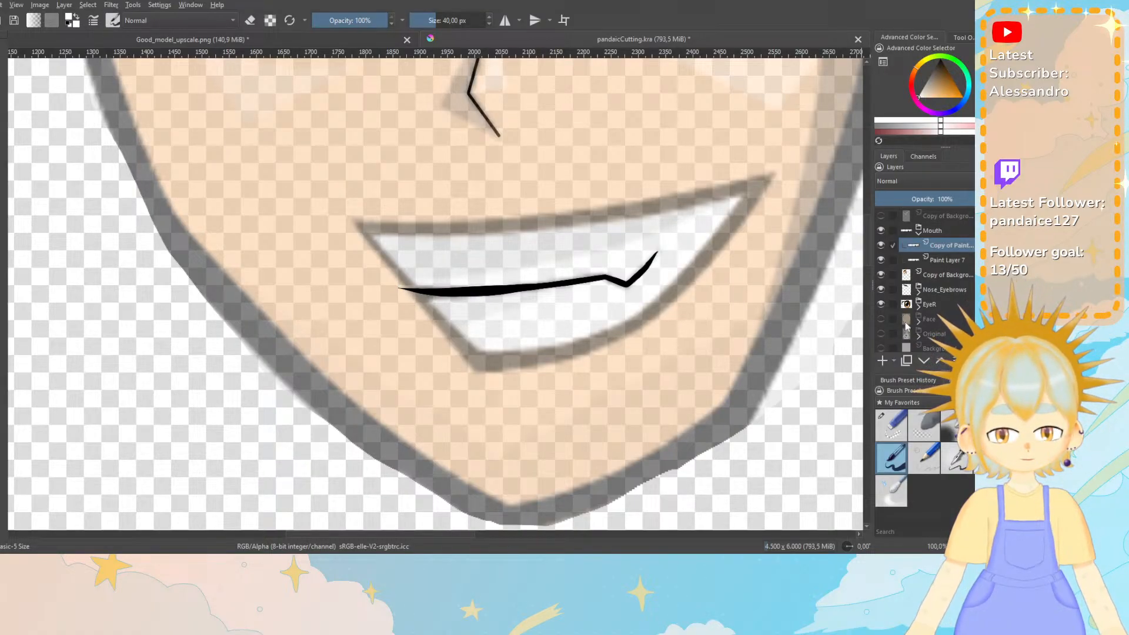
Add a paint layer between Paint Layer 7 and its copy, and paint the upper teeth area solid white on it.
click(885, 357)
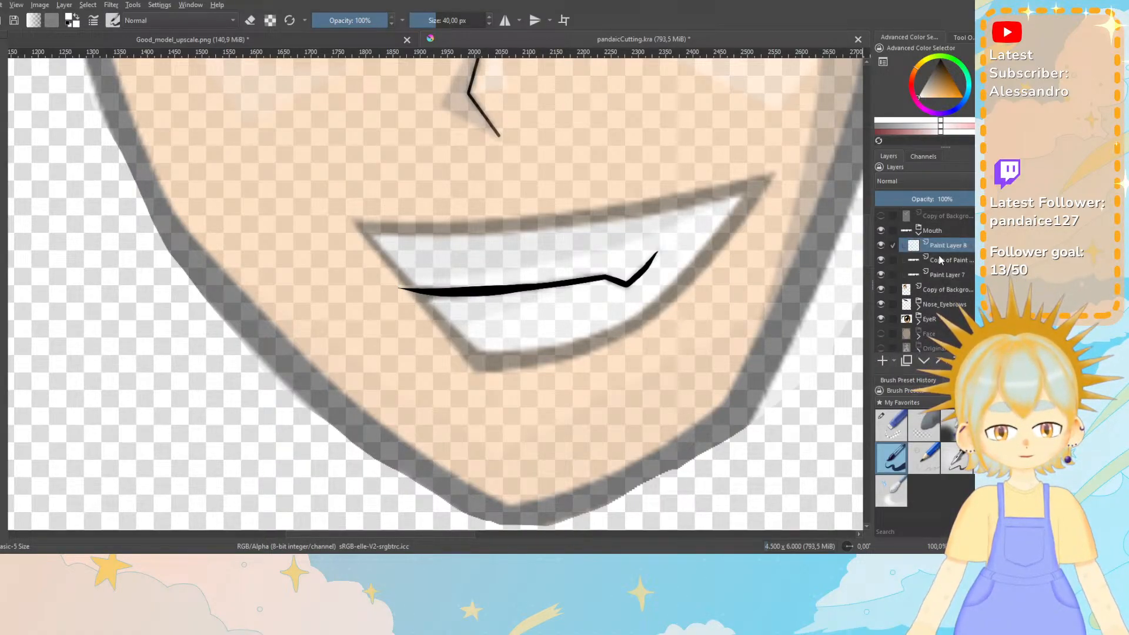
drag(941, 247, 940, 265)
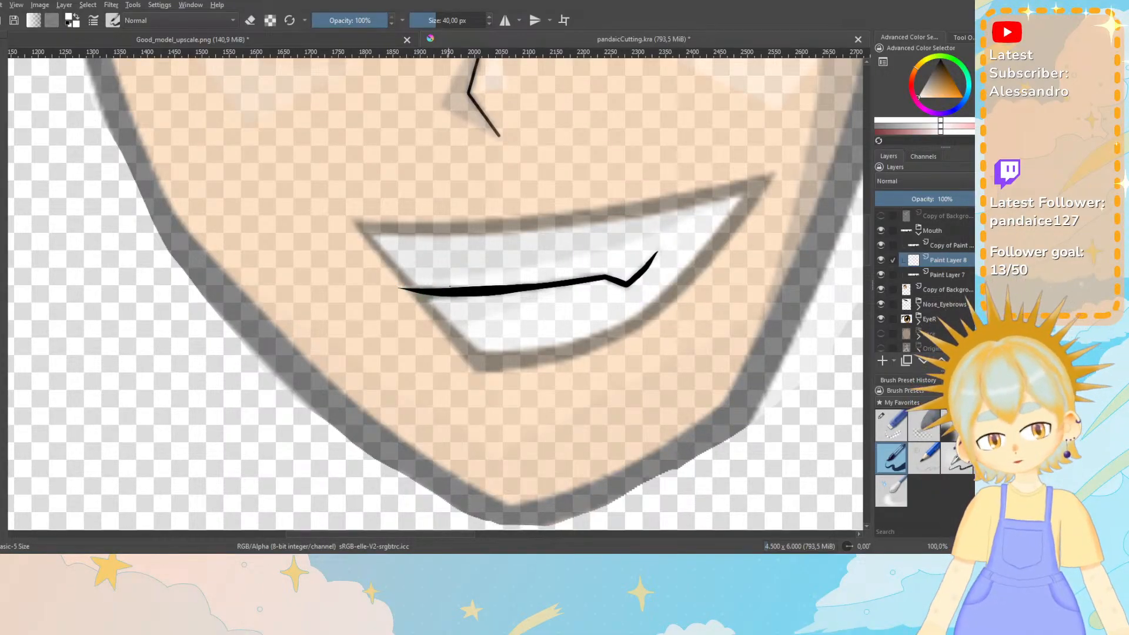
drag(406, 278, 619, 266)
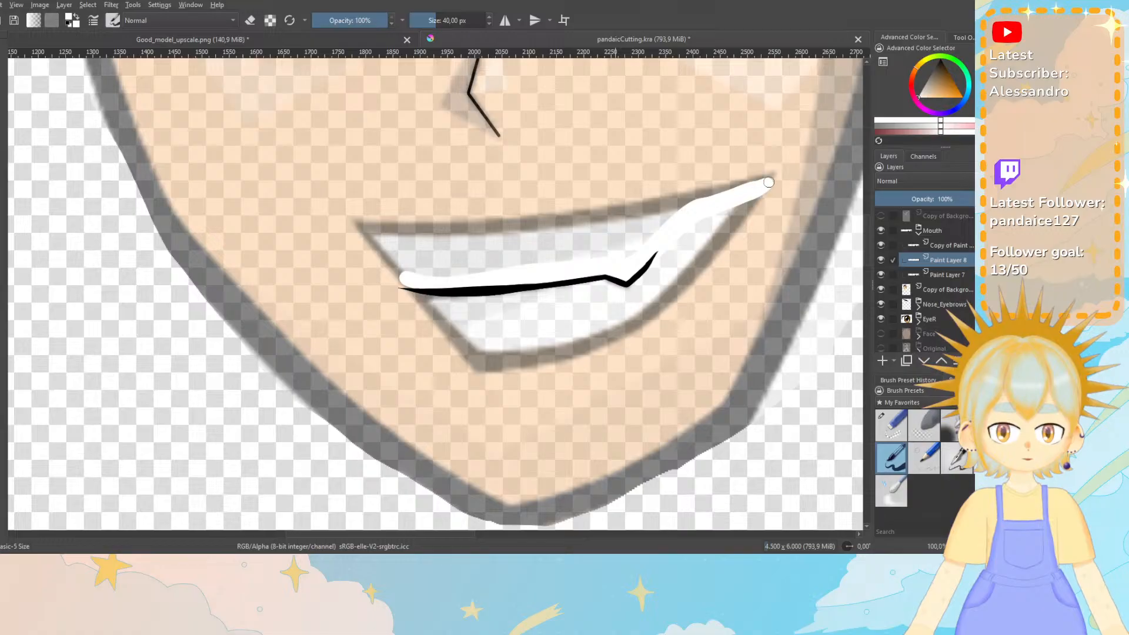
drag(691, 208, 496, 239)
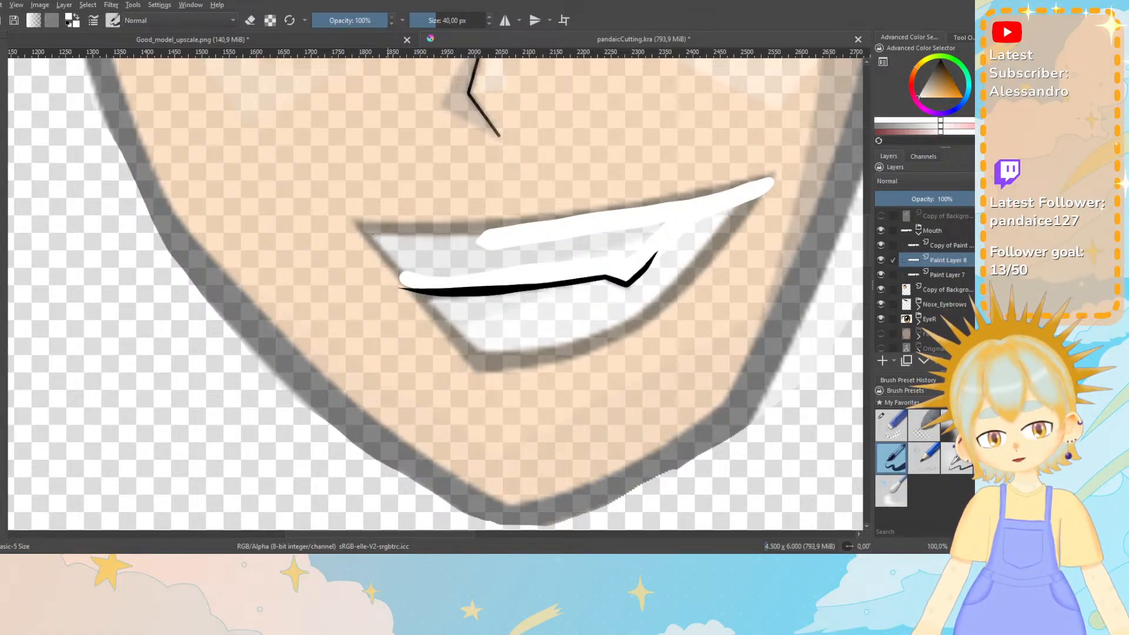
drag(380, 235, 501, 238)
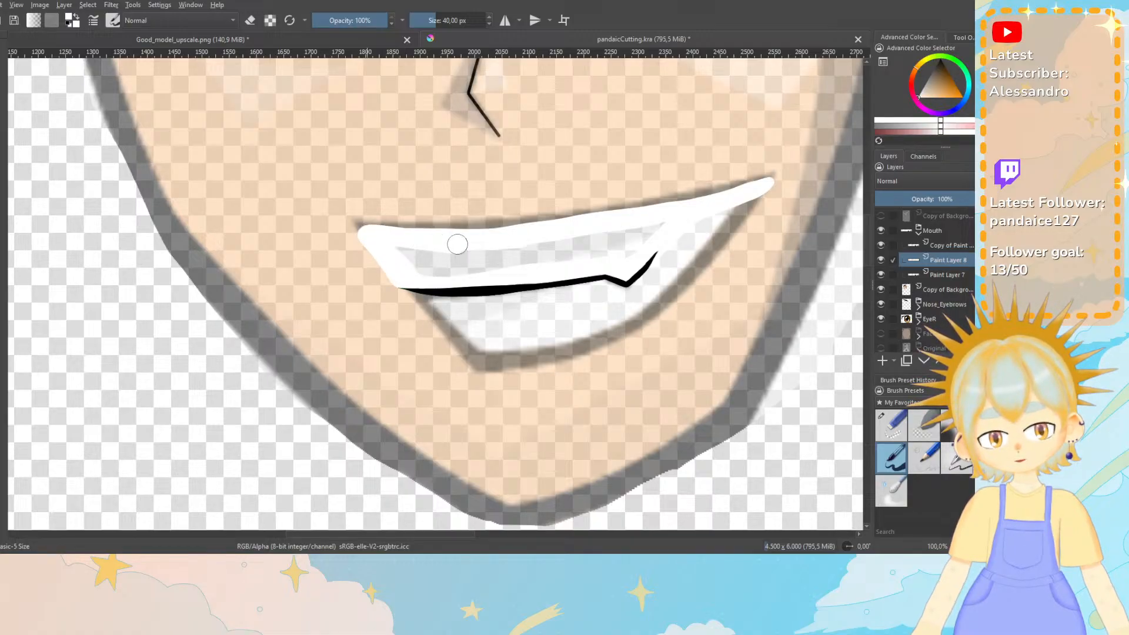
mouse_move(458, 244)
mouse_down()
mouse_move(399, 248)
mouse_move(474, 267)
mouse_move(432, 272)
mouse_move(607, 252)
mouse_up()
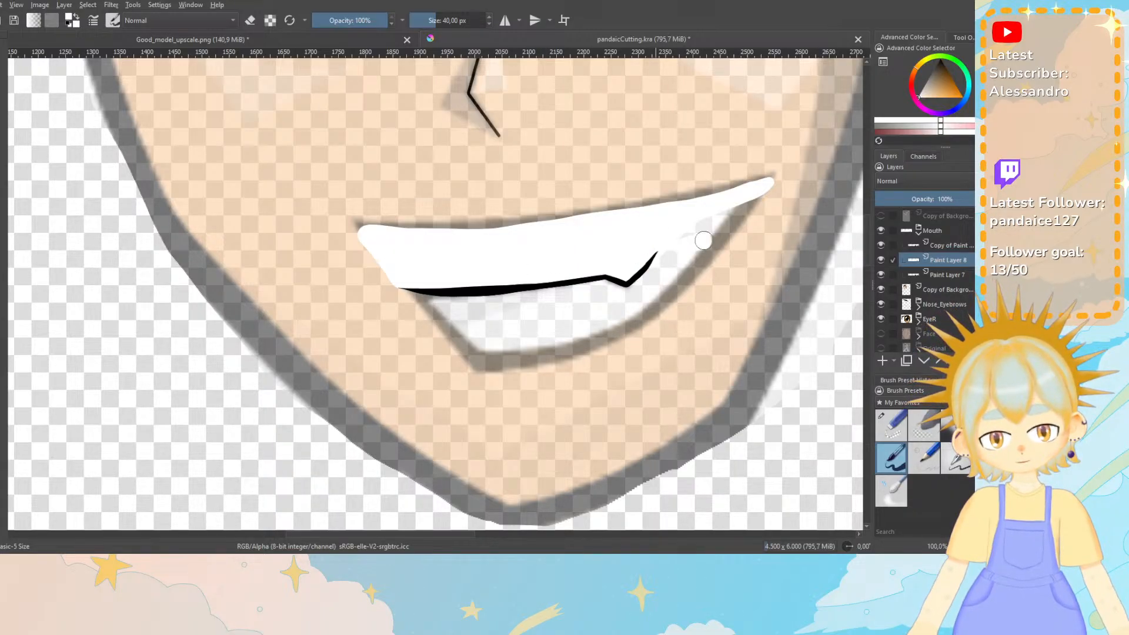
drag(703, 239, 721, 232)
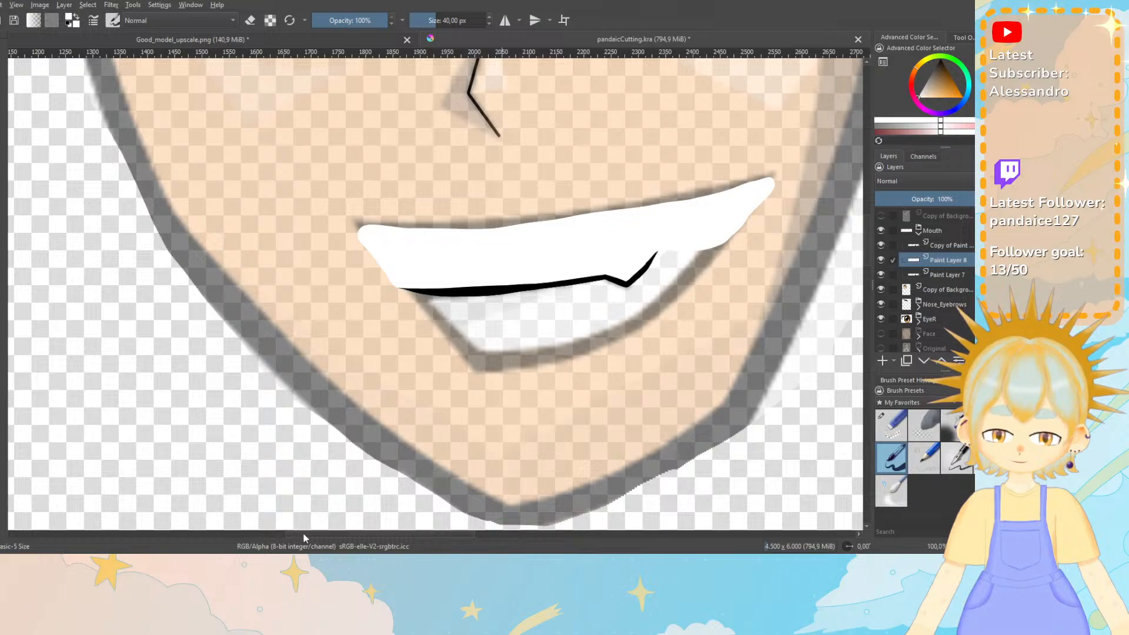
Erase the white paint that spills over the mouth outline near the right mouth corner with the Eraser Small brush.
drag(304, 538, 361, 534)
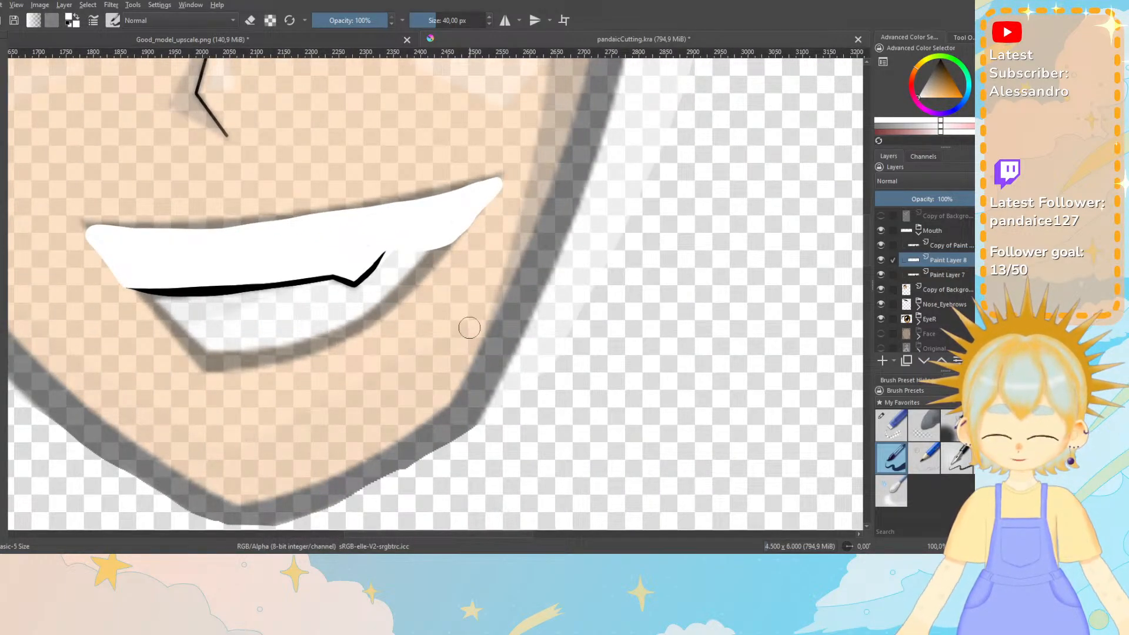
key(plus)
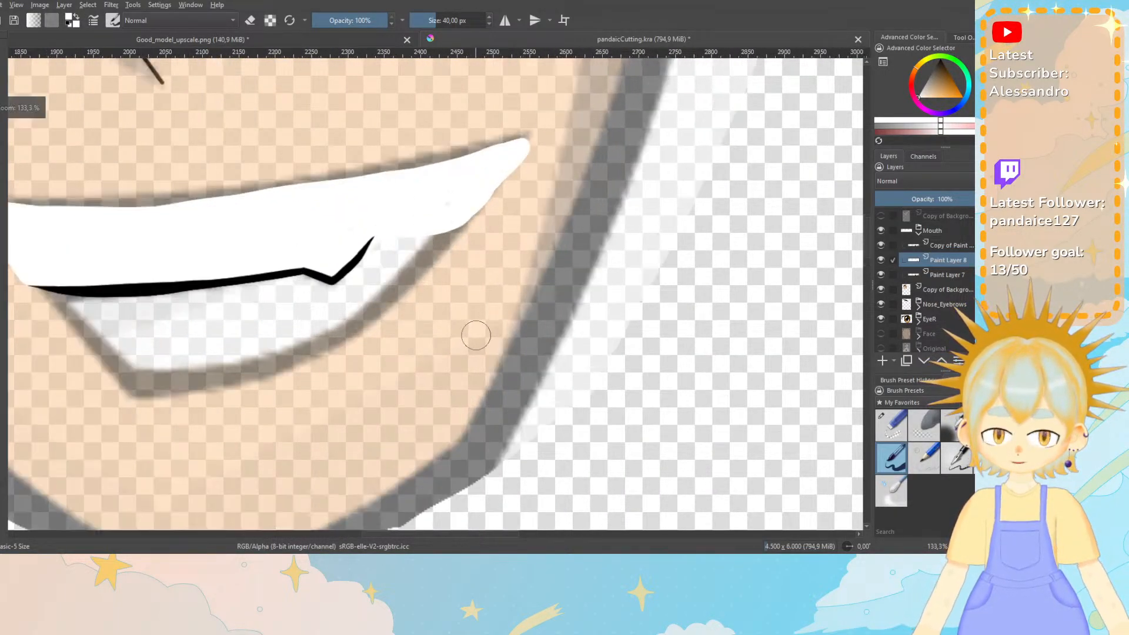
key(plus)
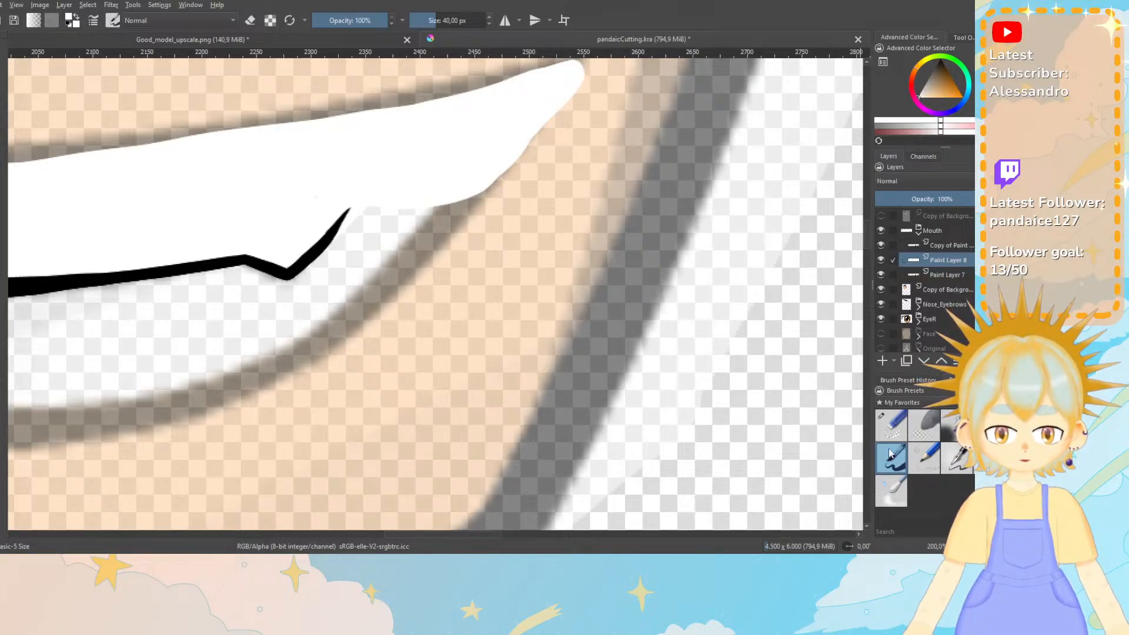
click(897, 429)
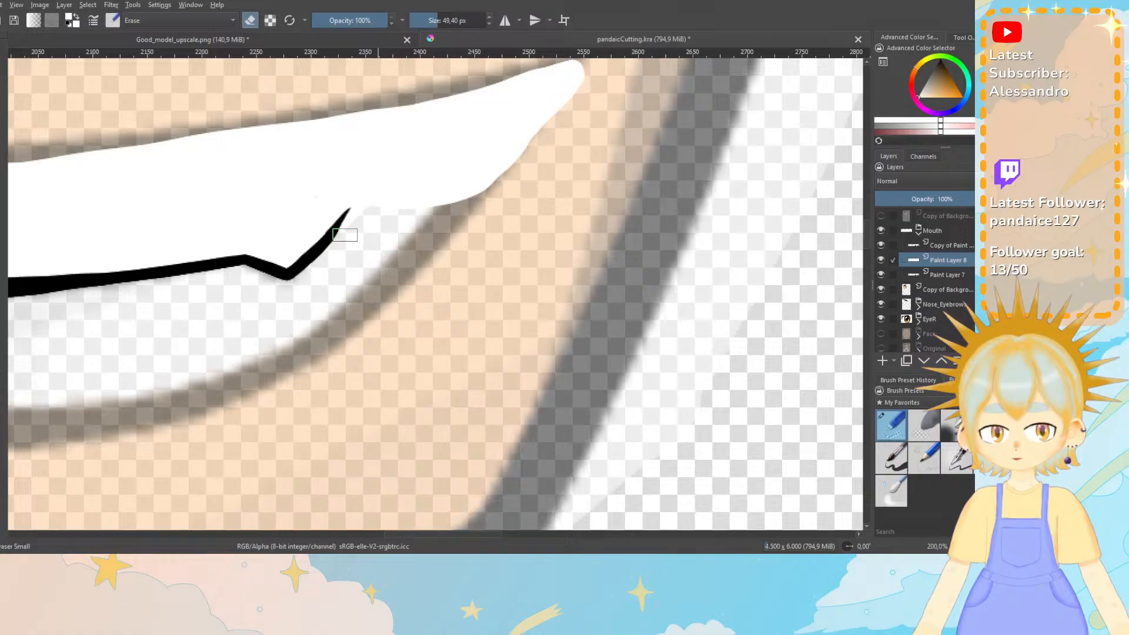
drag(380, 215, 460, 207)
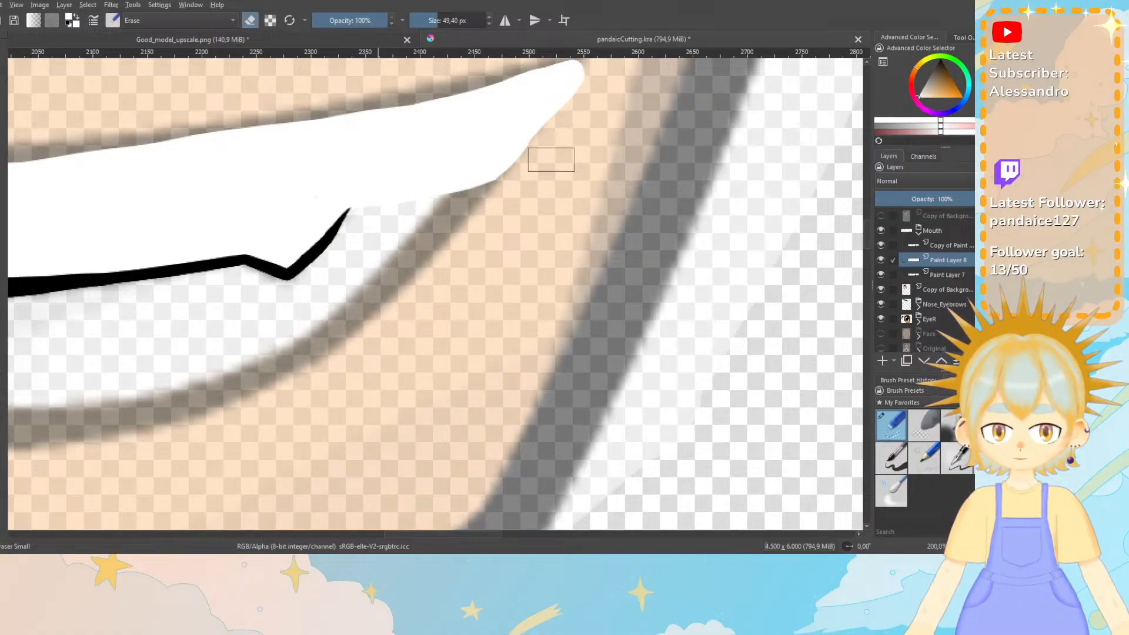
drag(612, 72, 570, 115)
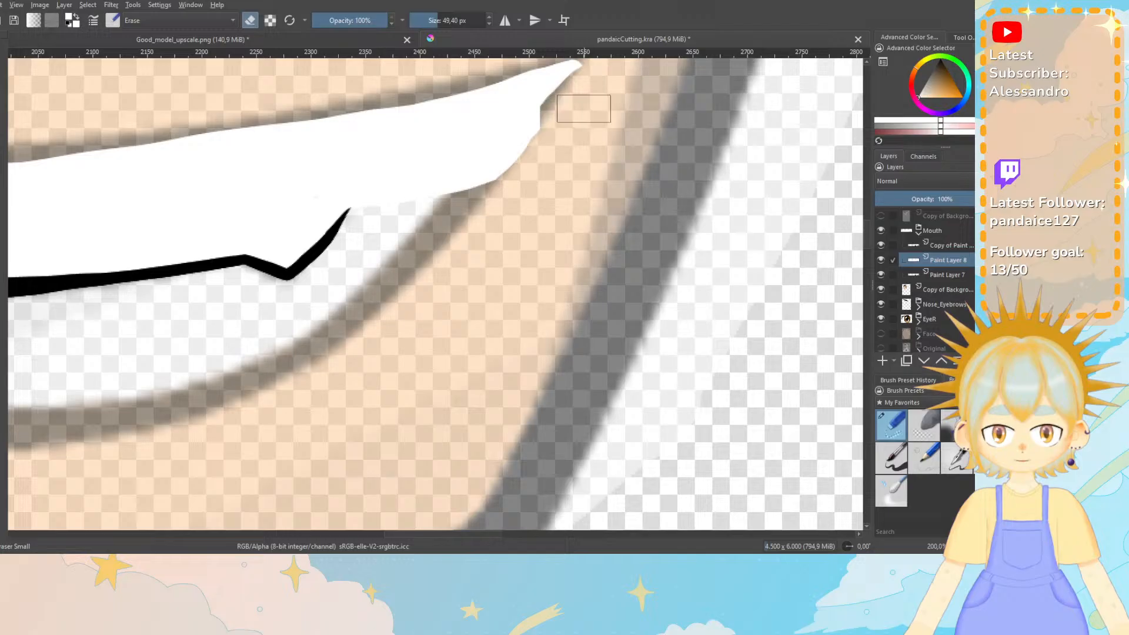
key(ctrl+z)
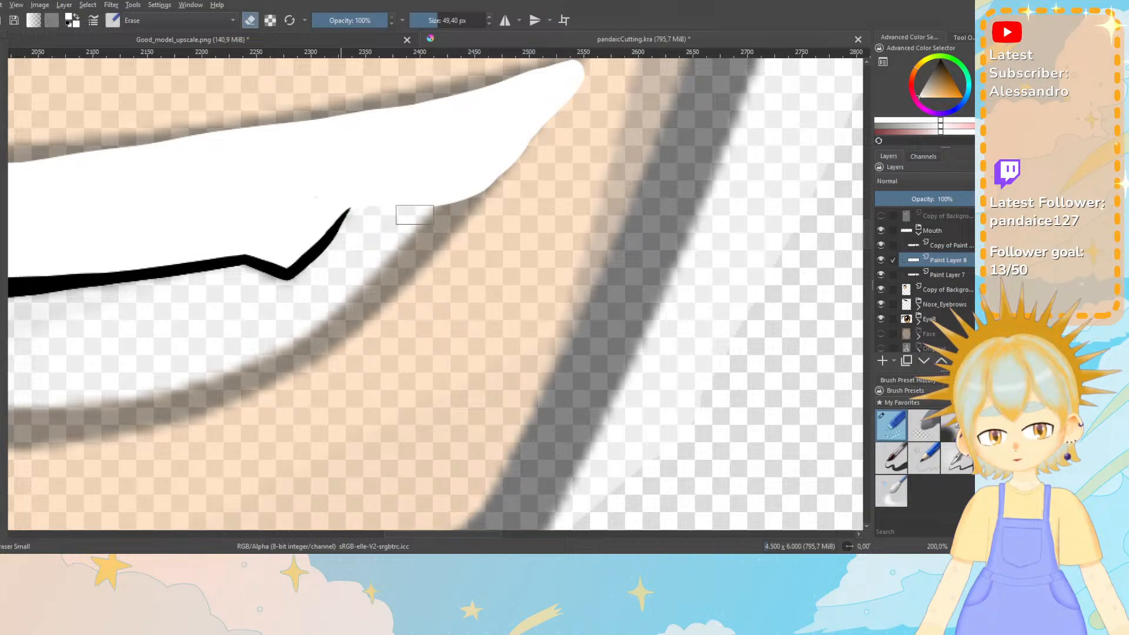
drag(414, 214, 539, 186)
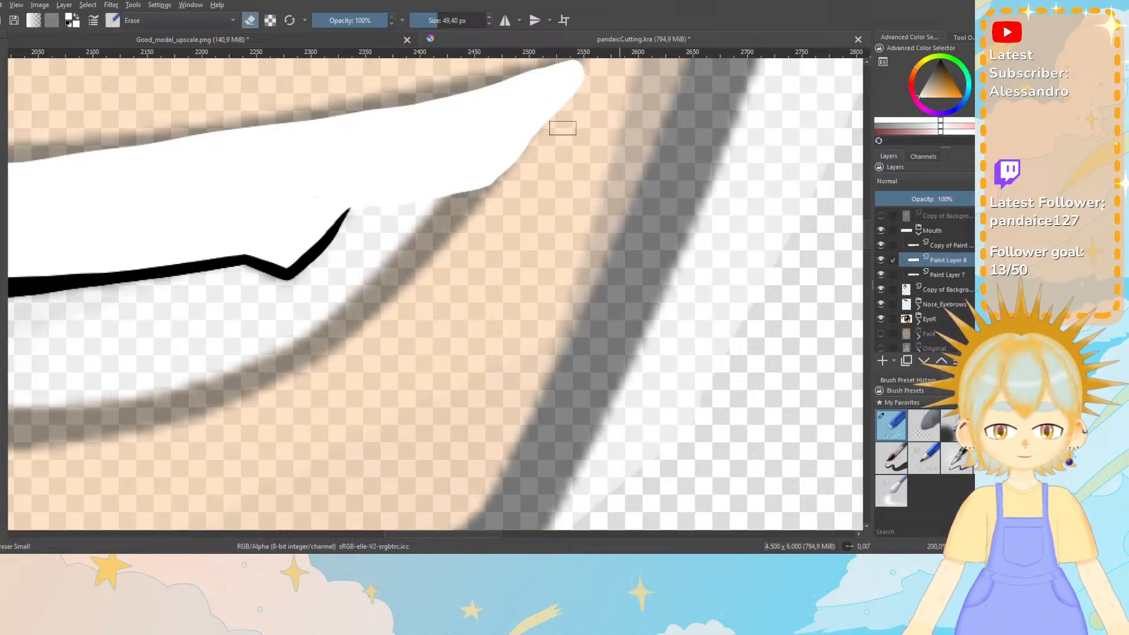
mouse_move(553, 132)
mouse_down()
mouse_move(500, 181)
mouse_move(471, 189)
mouse_up()
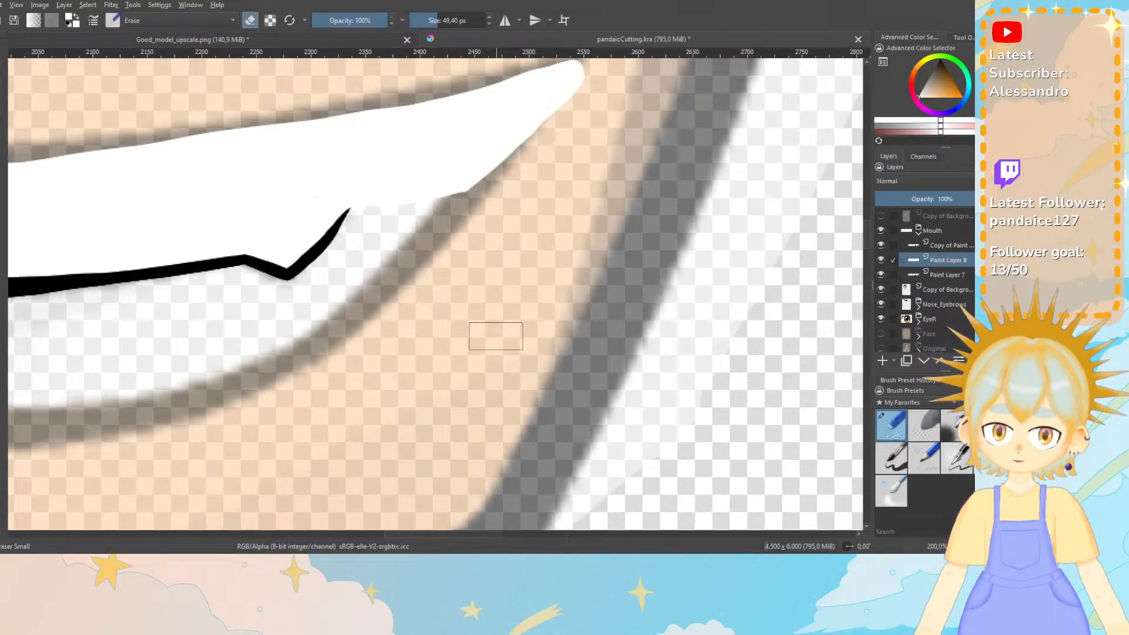
key(1)
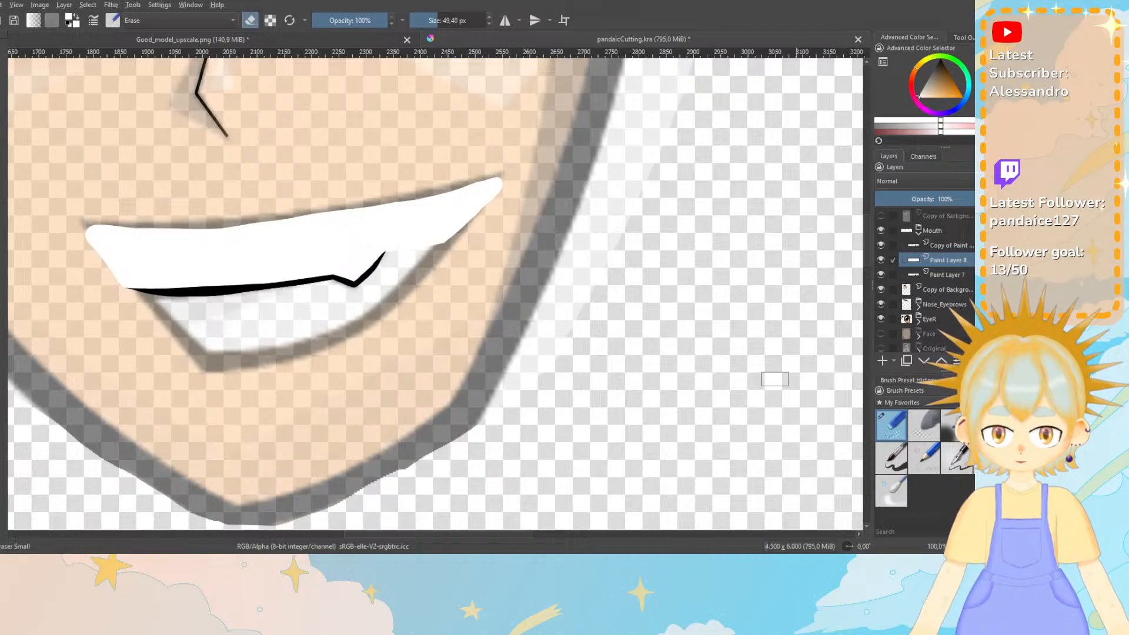
Check the white upper teeth with the traced reference hidden and shown, toggling Paint Layer 8 off and on.
click(881, 289)
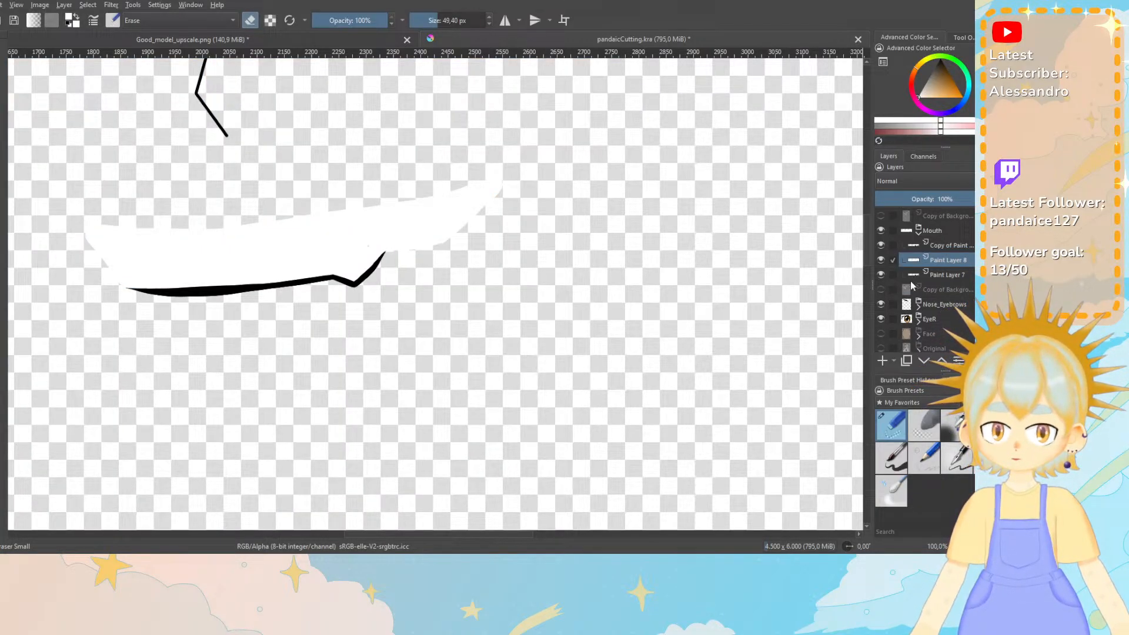
click(892, 458)
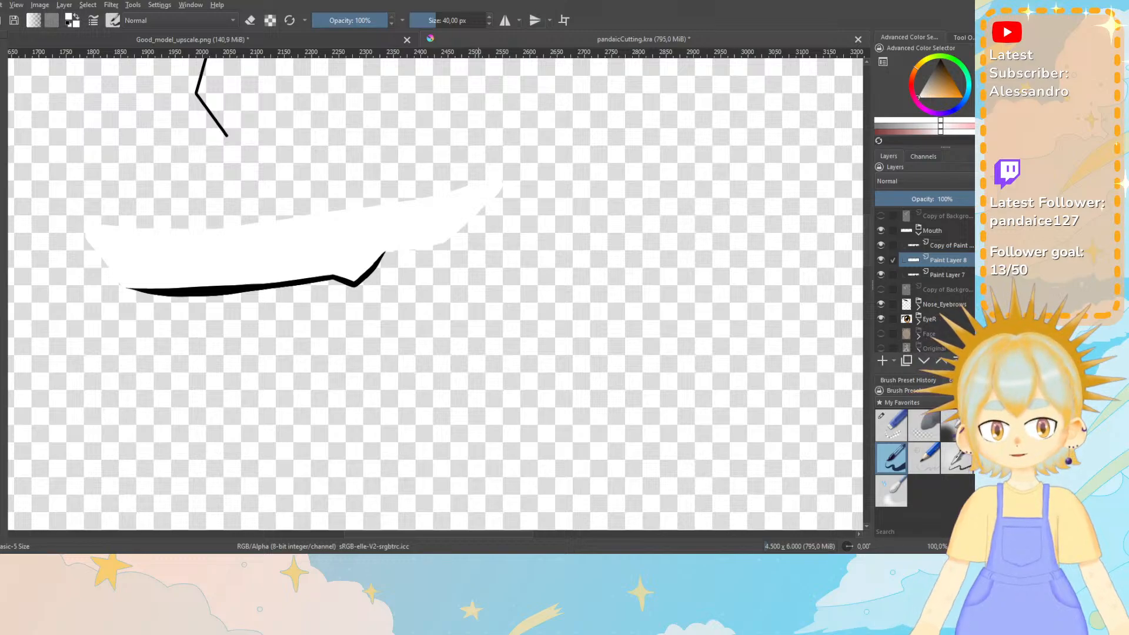
click(881, 260)
click(881, 260)
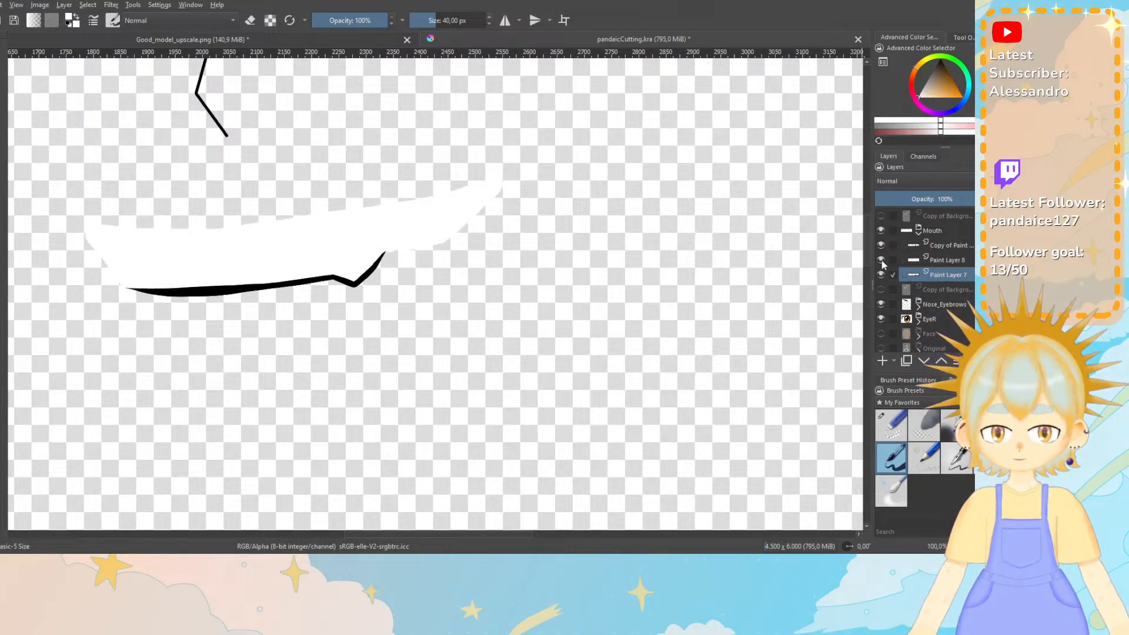
click(881, 260)
click(881, 260)
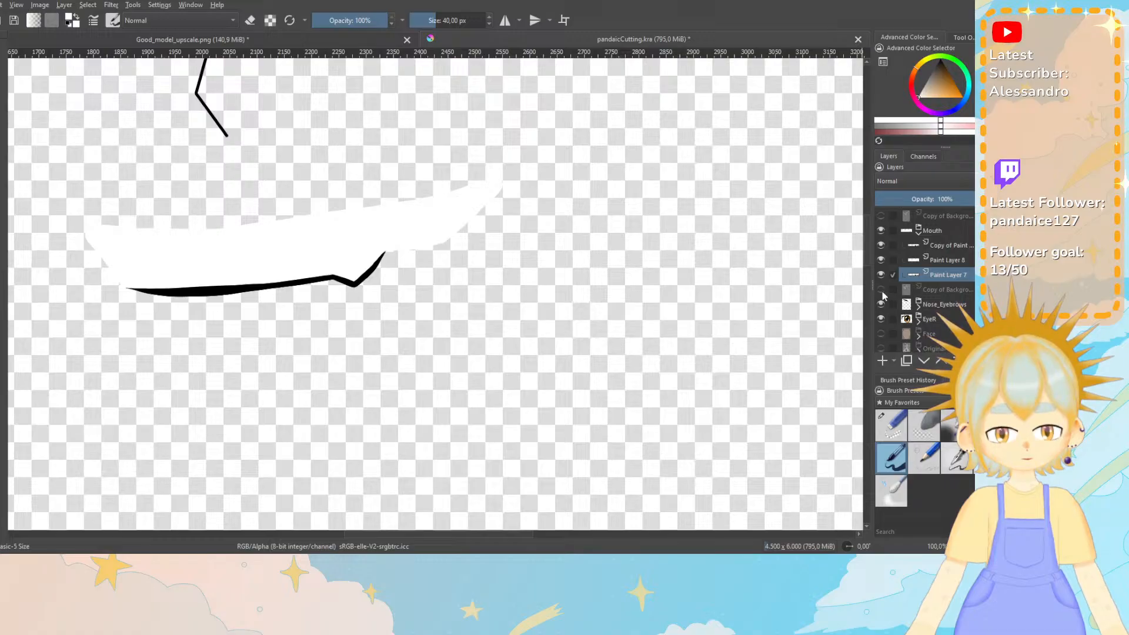
click(881, 290)
click(881, 260)
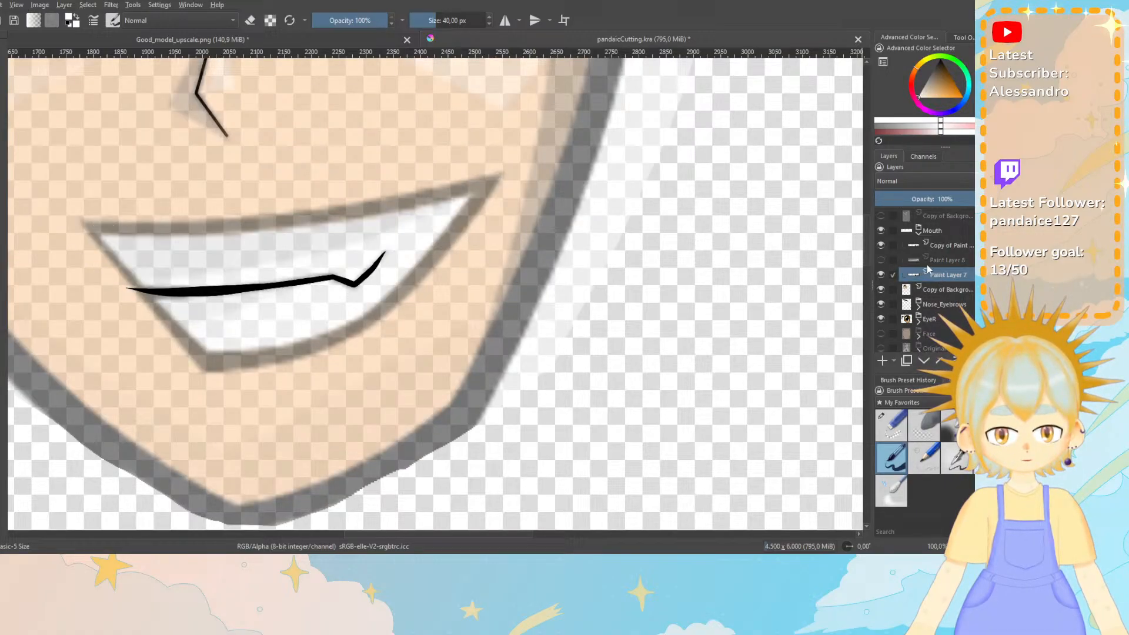
click(881, 260)
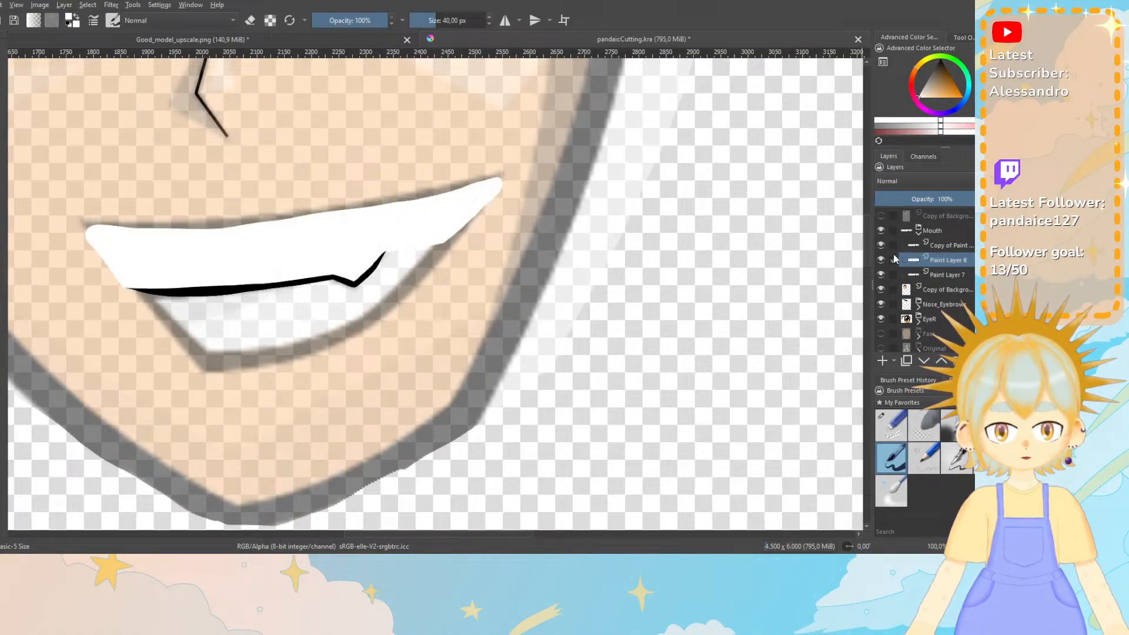
Merge the copy of Paint Layer 7 down into Paint Layer 8.
click(938, 247)
right_click(937, 252)
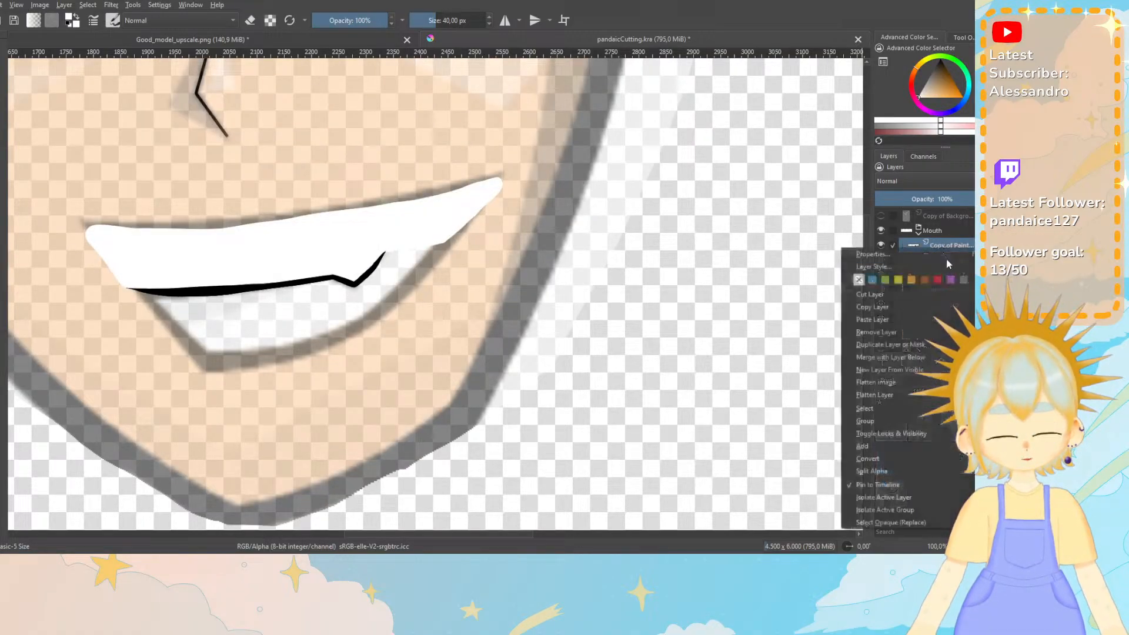
click(898, 358)
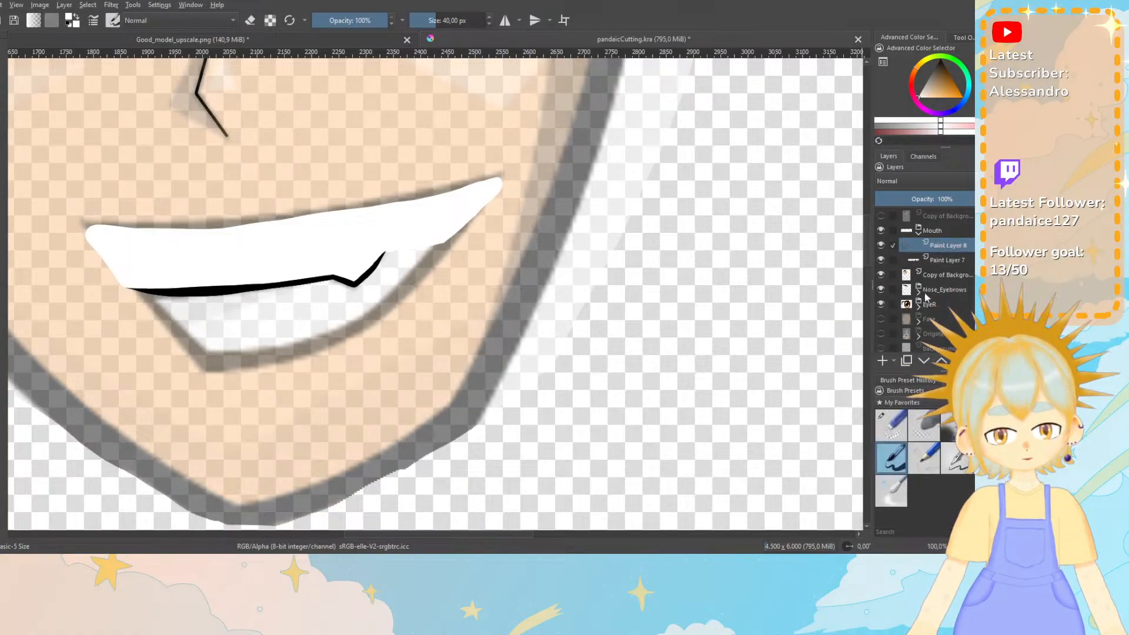
Compare the black teeth line and the merged white teeth by toggling the visibility of Paint Layer 7 and Paint Layer 8.
click(881, 260)
click(881, 246)
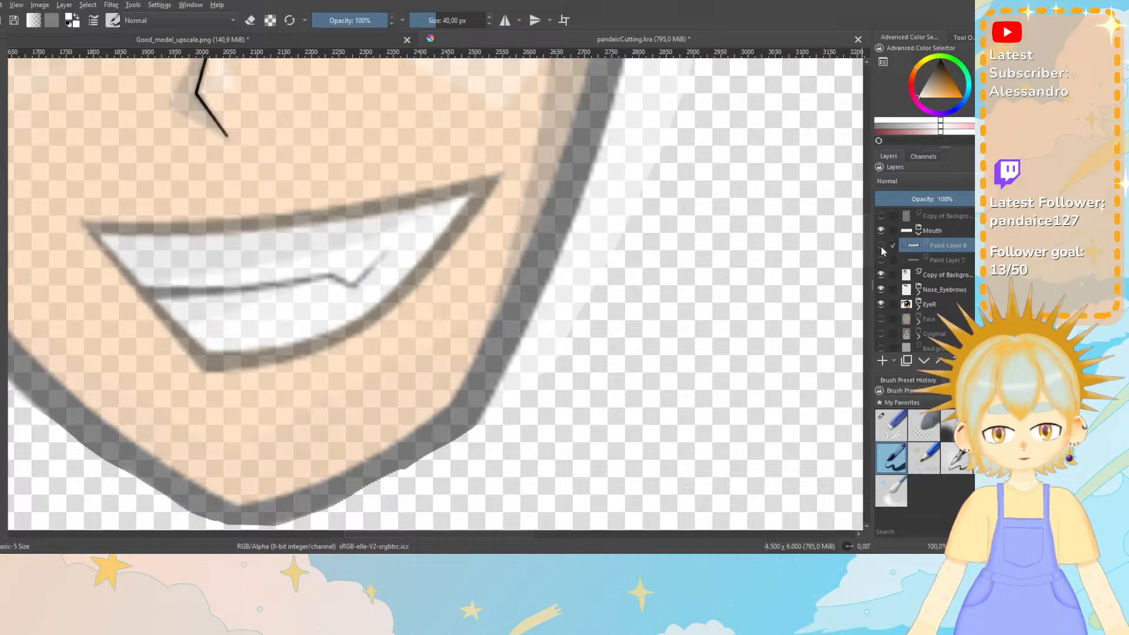
click(881, 246)
click(881, 246)
click(881, 245)
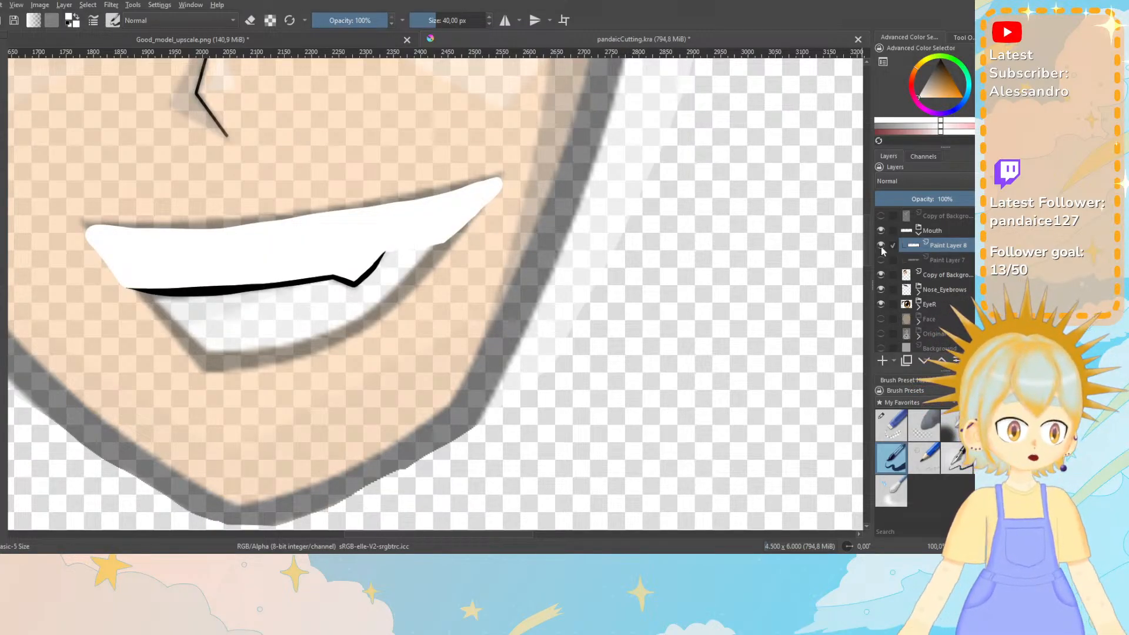
click(881, 260)
click(881, 246)
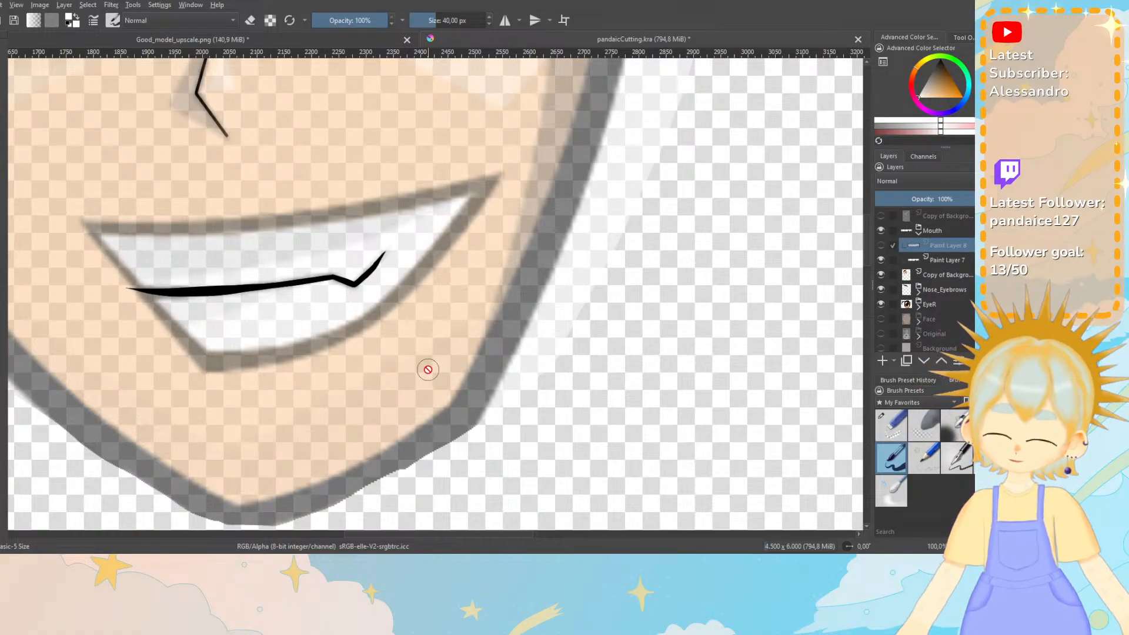
click(944, 274)
click(947, 260)
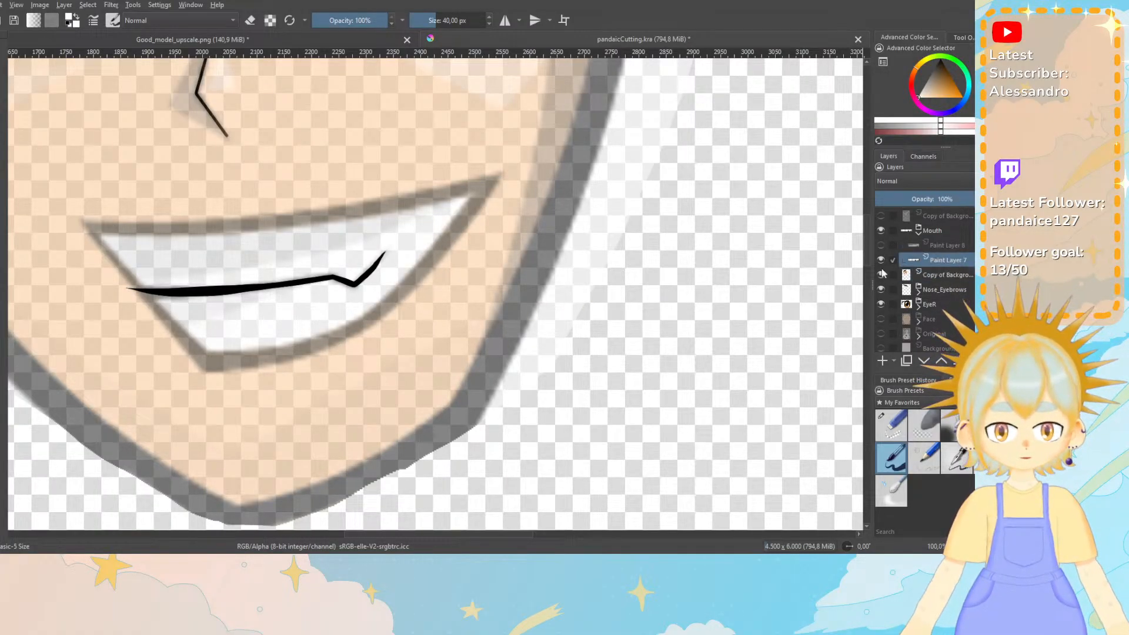
drag(427, 535, 380, 533)
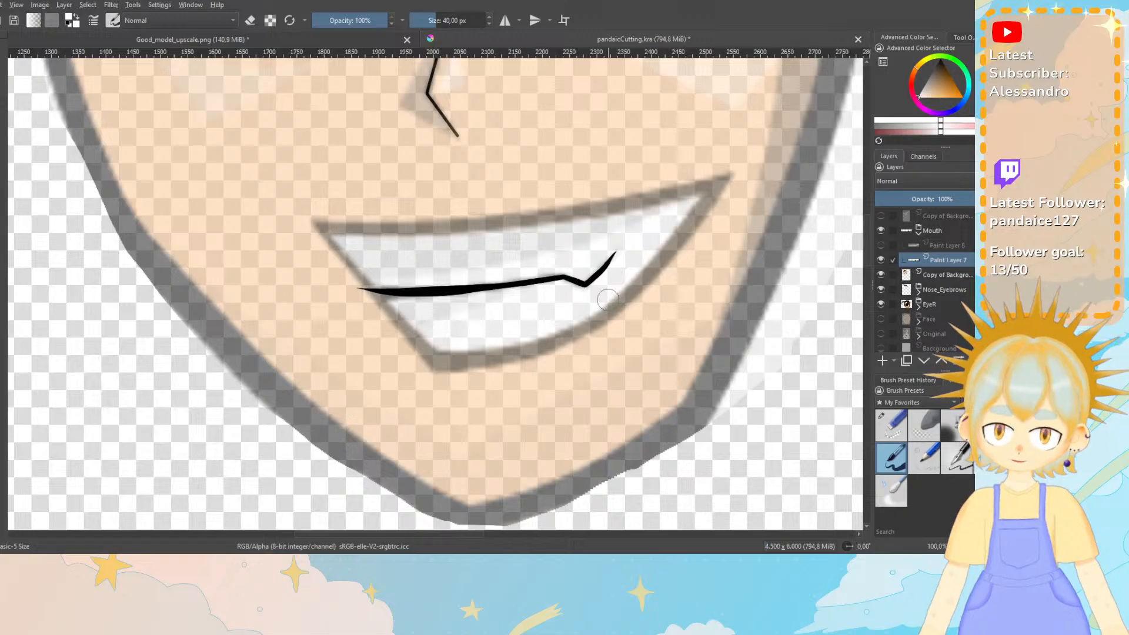
key(ctrl+z)
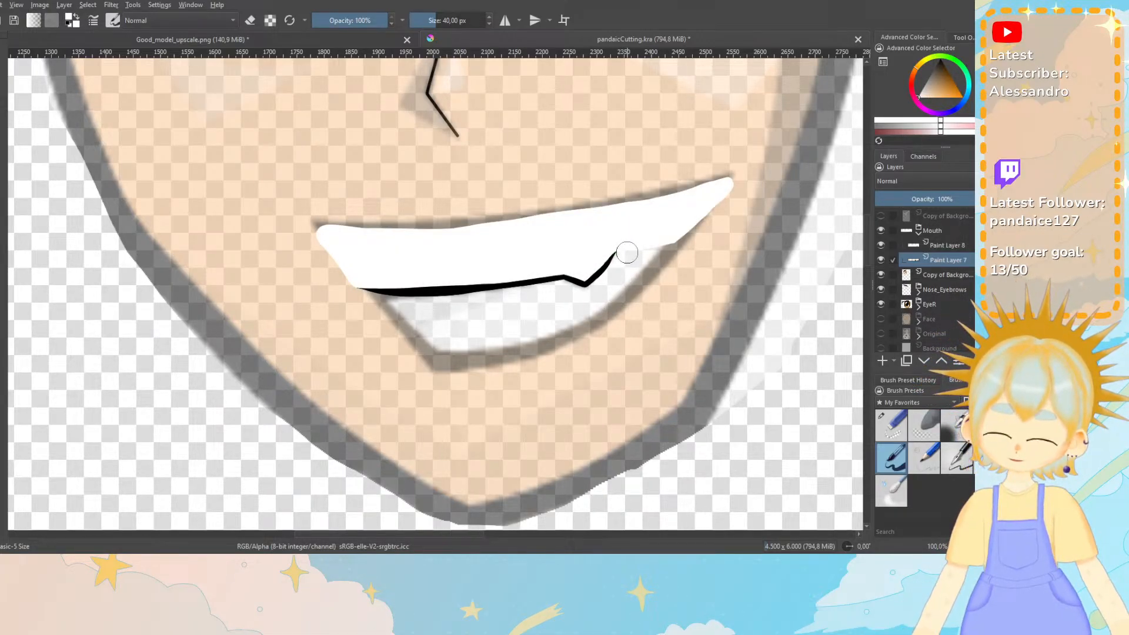
key(minus)
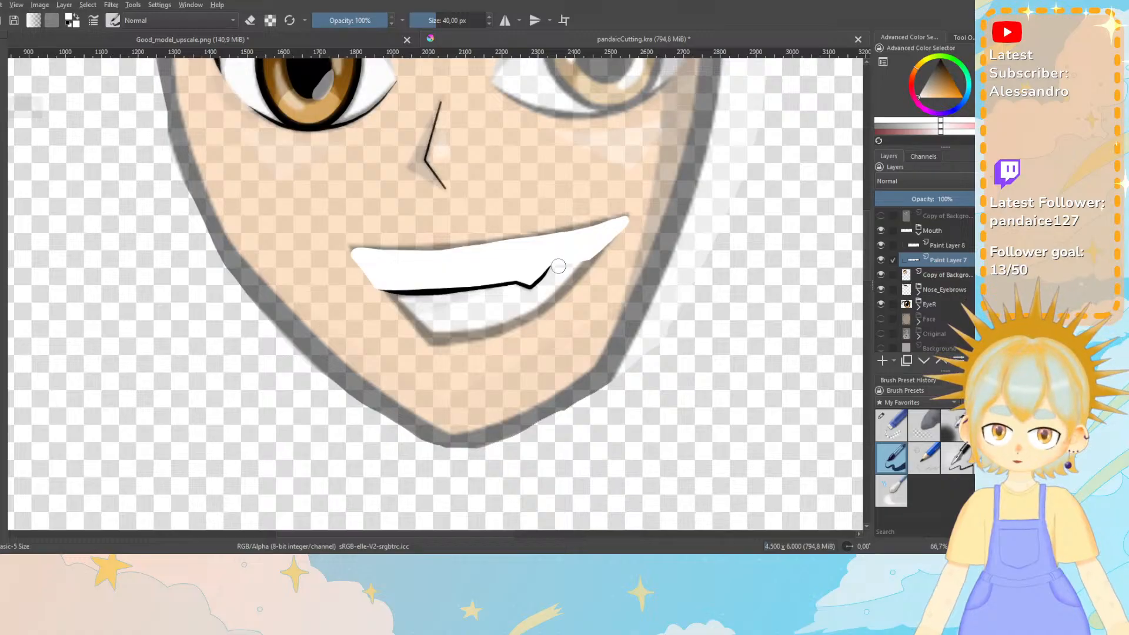
key(plus)
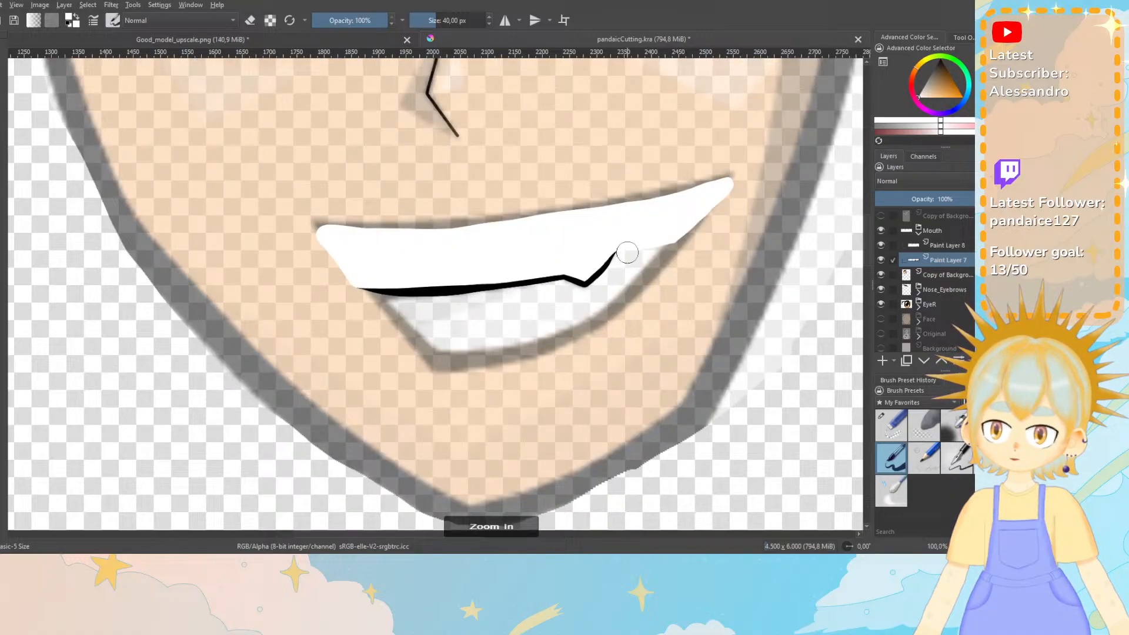
Hide Paint Layer 8 and set the brush color to black.
click(881, 259)
click(881, 260)
click(881, 245)
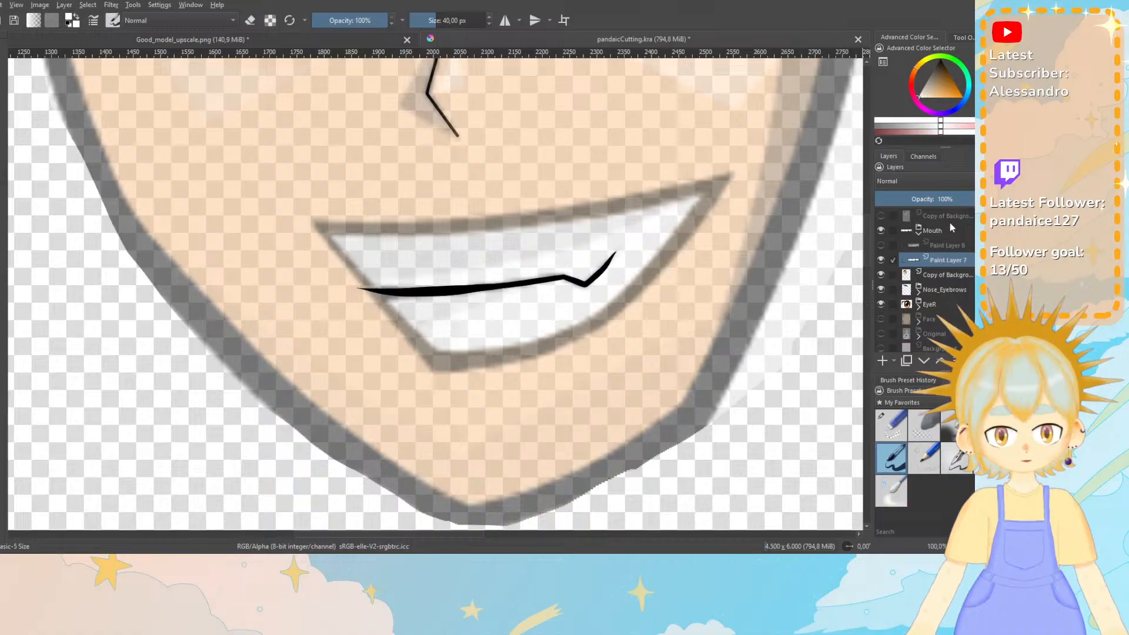
drag(934, 86, 941, 58)
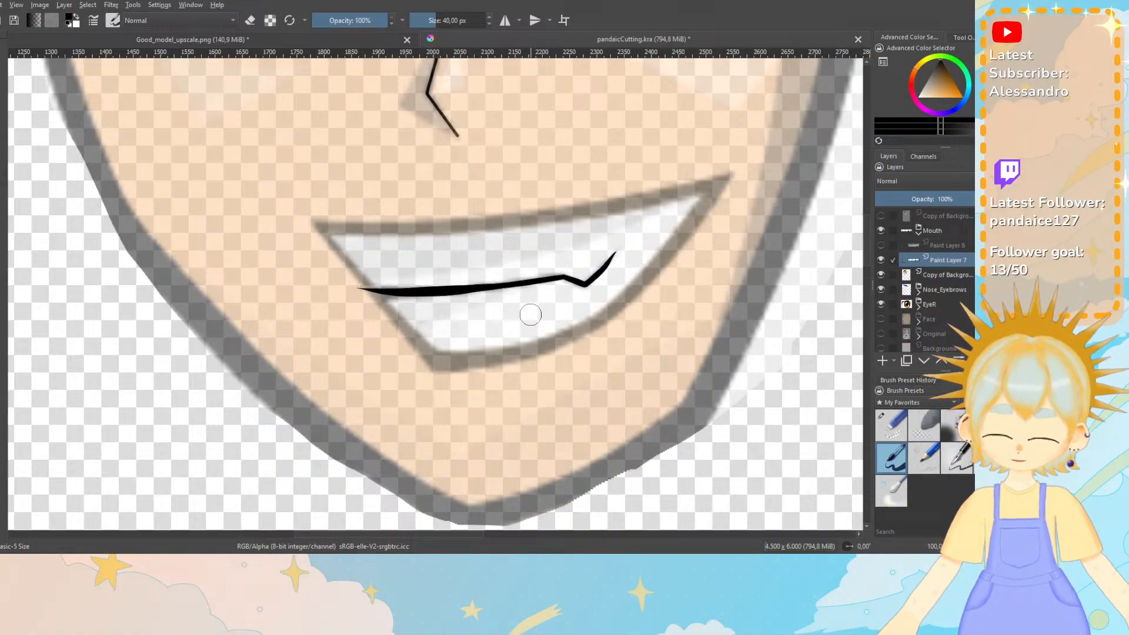
Erase the hooked right end of the black teeth line on Paint Layer 7, and return to the 40 px Basic-5 Size brush.
key(ctrl+plus)
key(ctrl+plus)
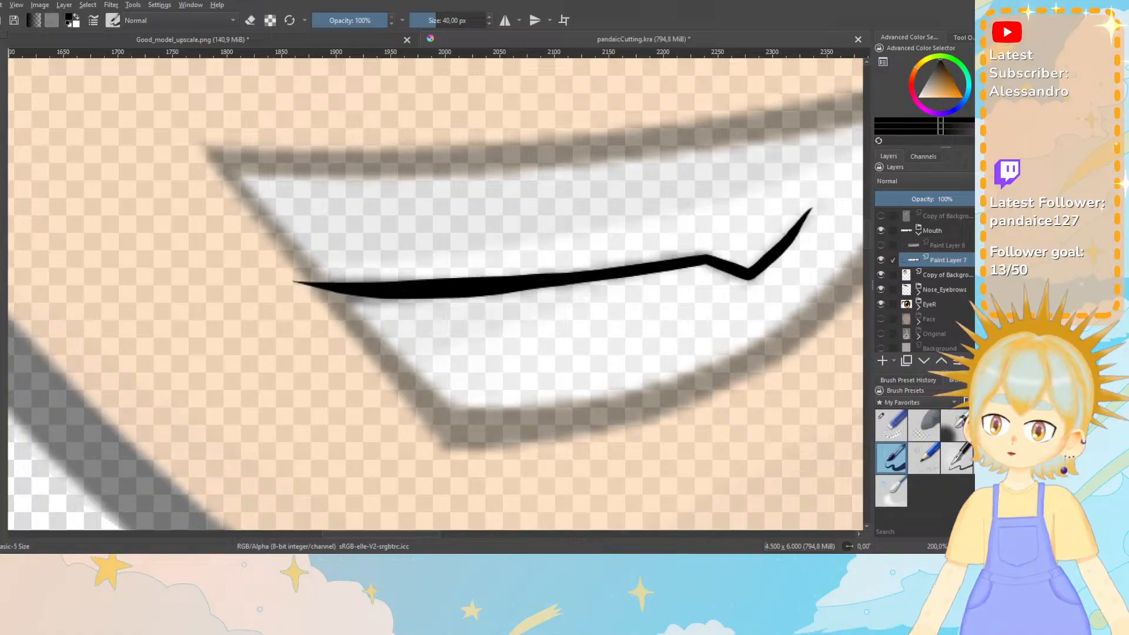
click(891, 424)
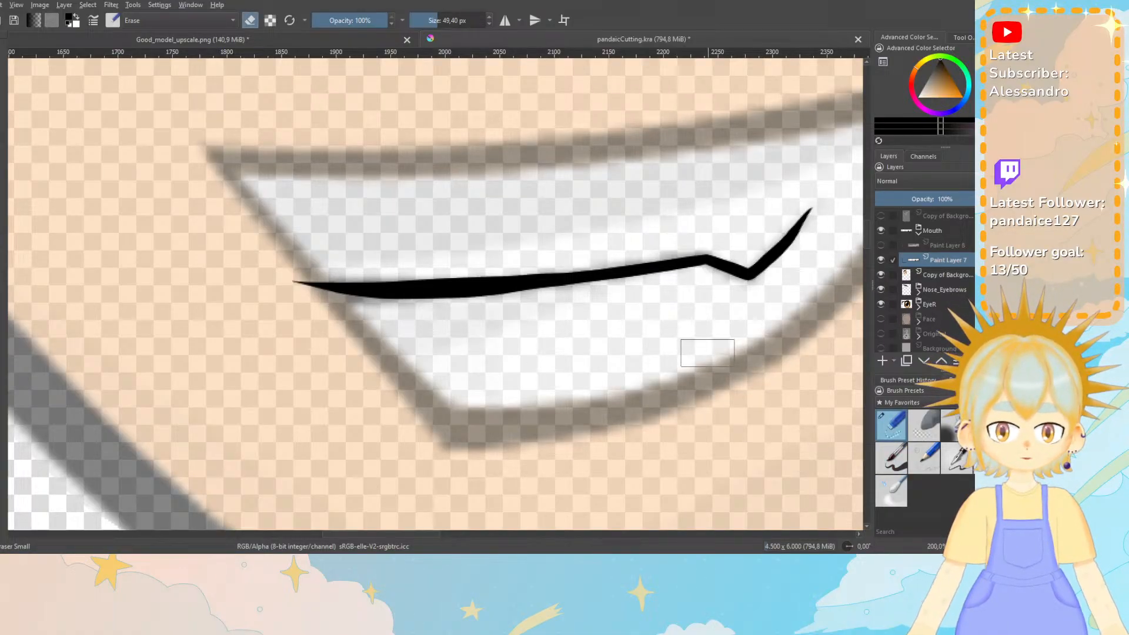
mouse_move(792, 202)
mouse_down()
mouse_move(774, 245)
mouse_move(731, 260)
mouse_move(718, 283)
mouse_up()
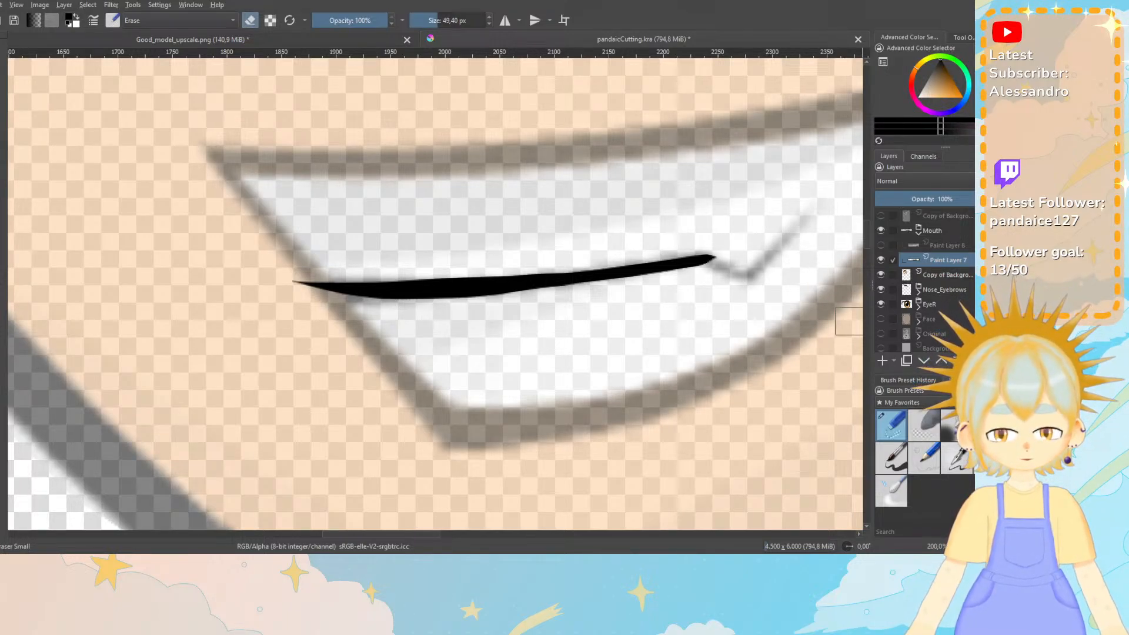
click(891, 458)
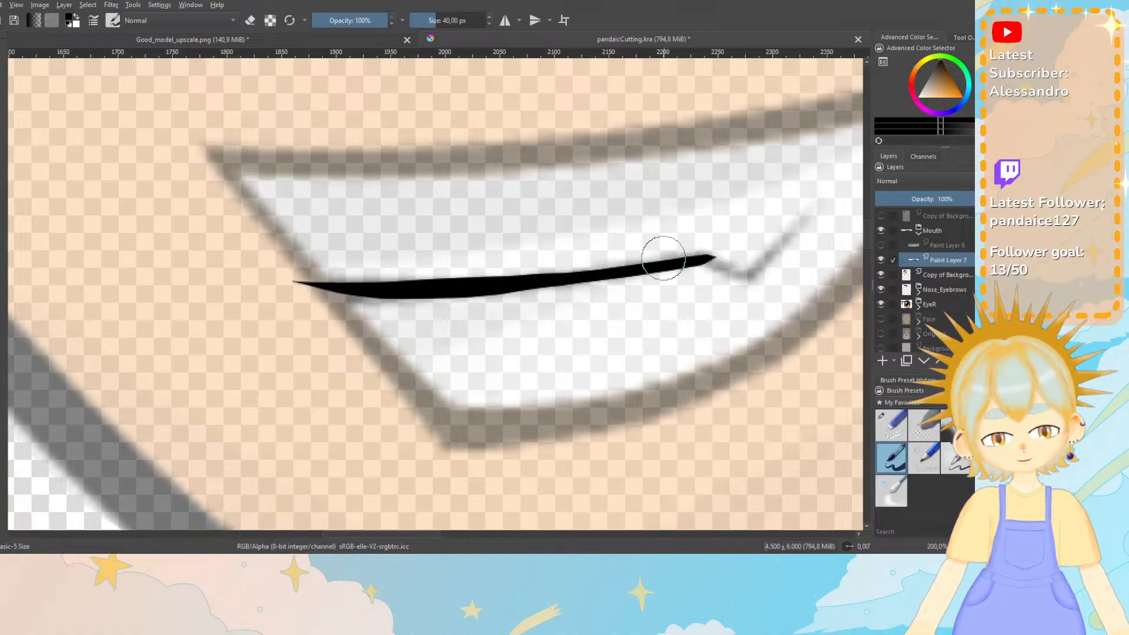
click(691, 262)
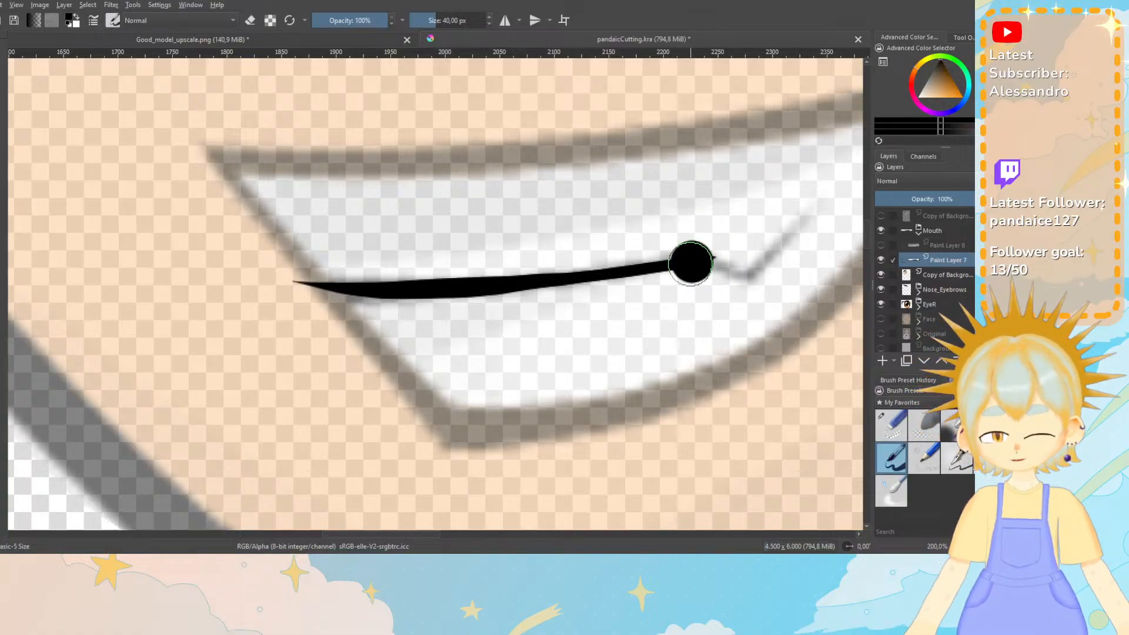
key(ctrl+z)
drag(602, 368, 691, 374)
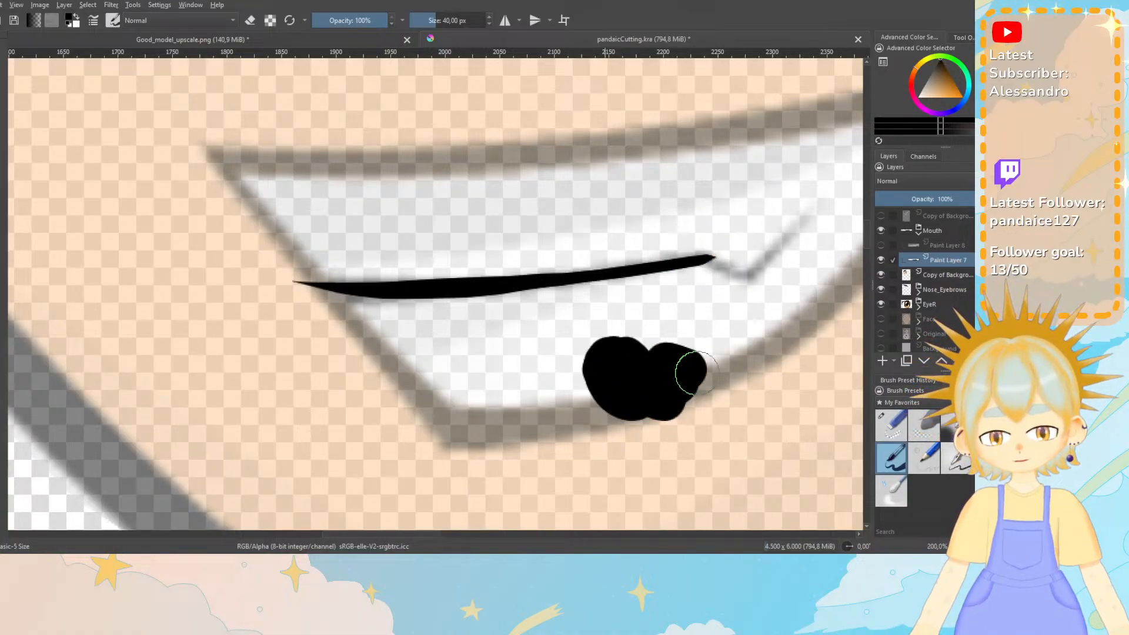
key(ctrl+z)
drag(575, 391, 600, 400)
key(ctrl+z)
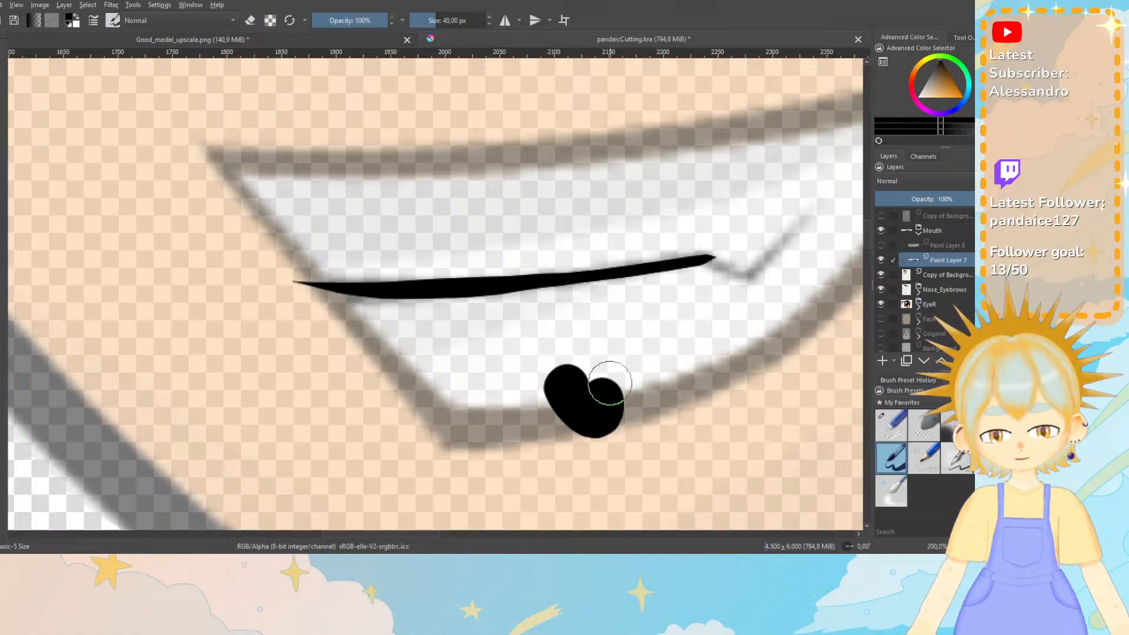
mouse_move(610, 383)
mouse_down()
mouse_move(604, 421)
mouse_move(600, 387)
mouse_up()
key(ctrl+z)
key(ctrl+z)
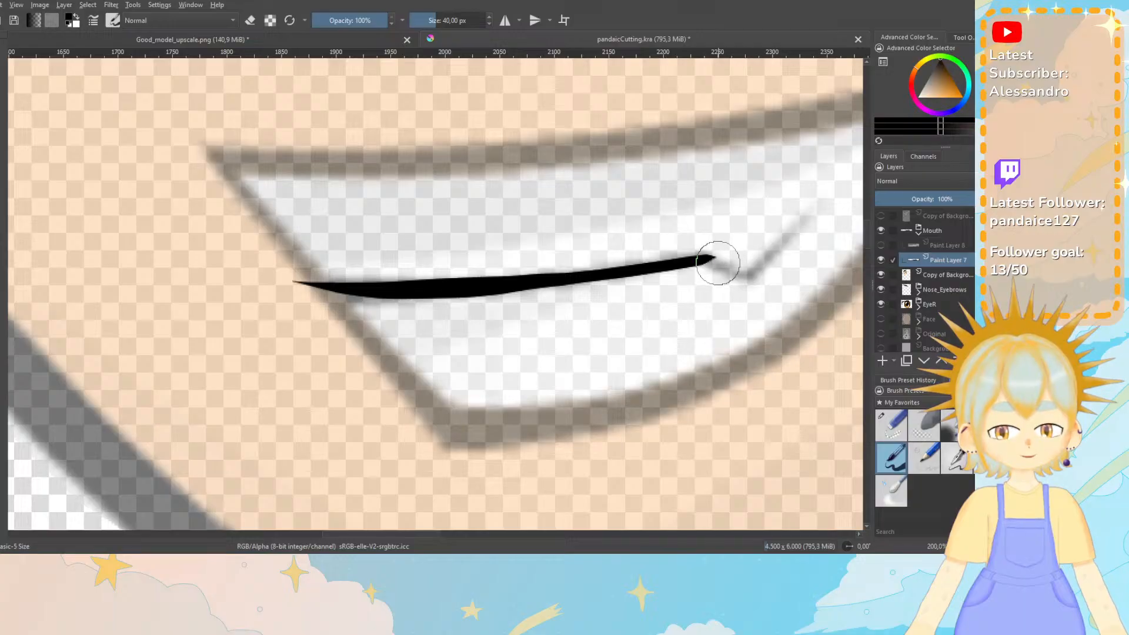
drag(717, 309, 722, 374)
key(ctrl+z)
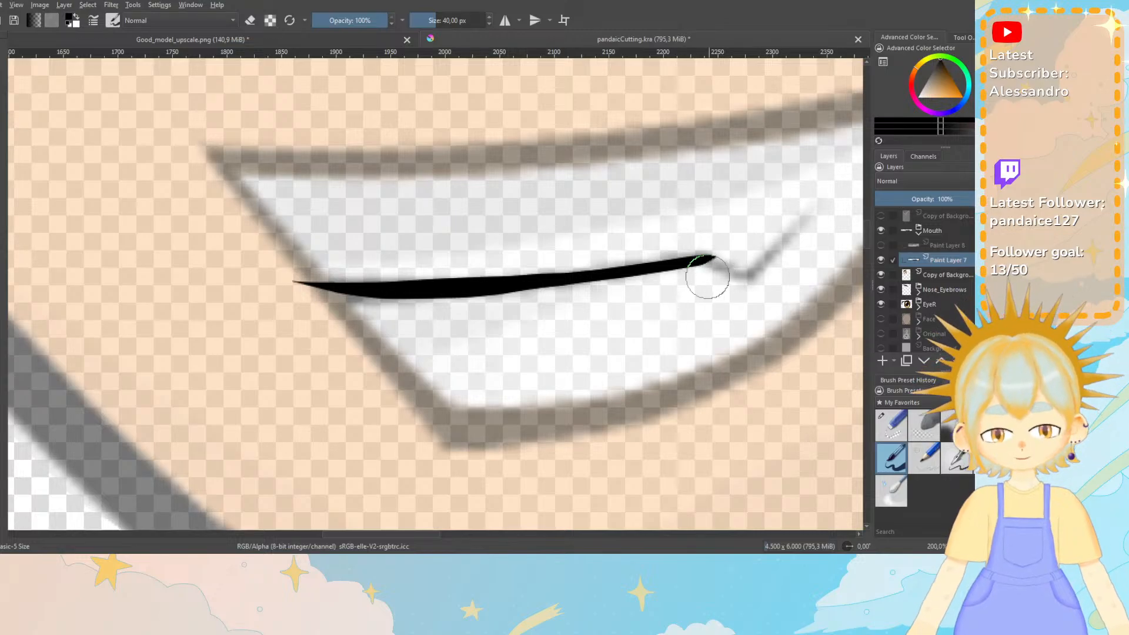
Extend the black teeth line in a smooth, tapered upward curve toward the right mouth corner, undoing and redrawing unsatisfactory strokes.
drag(709, 259, 768, 243)
key(ctrl+z)
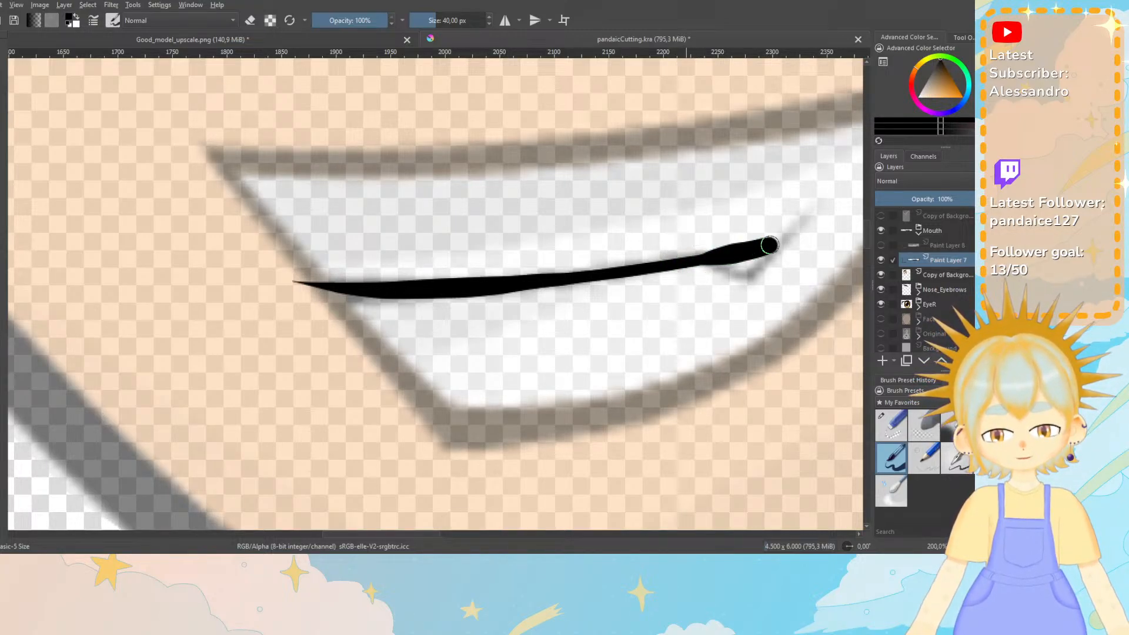
key(ctrl+z)
drag(705, 258, 805, 236)
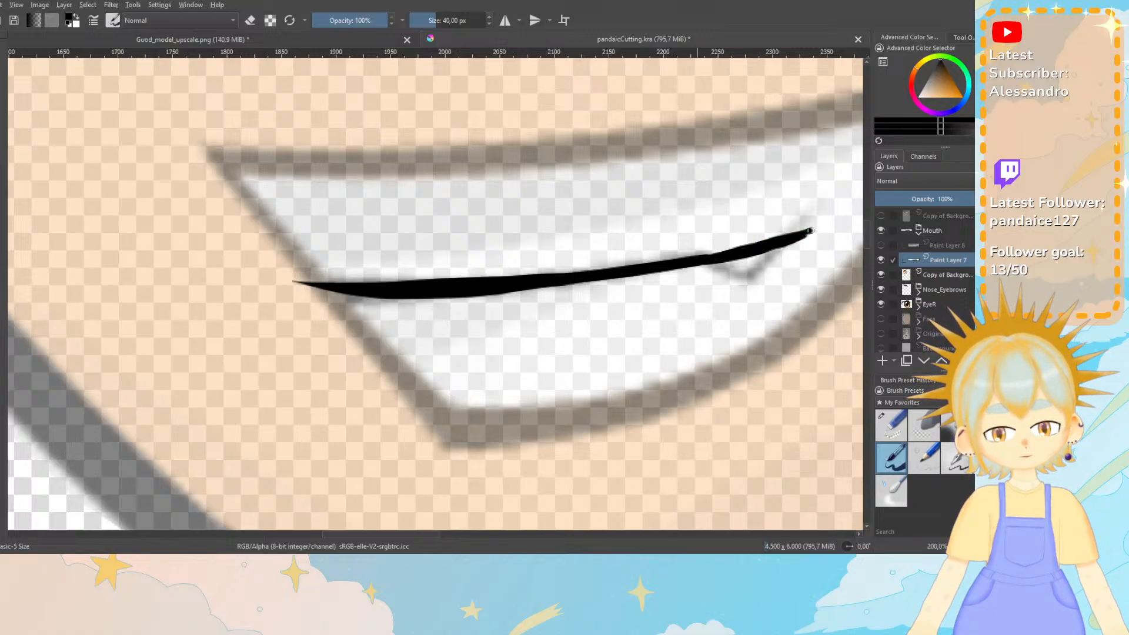
drag(823, 225, 829, 221)
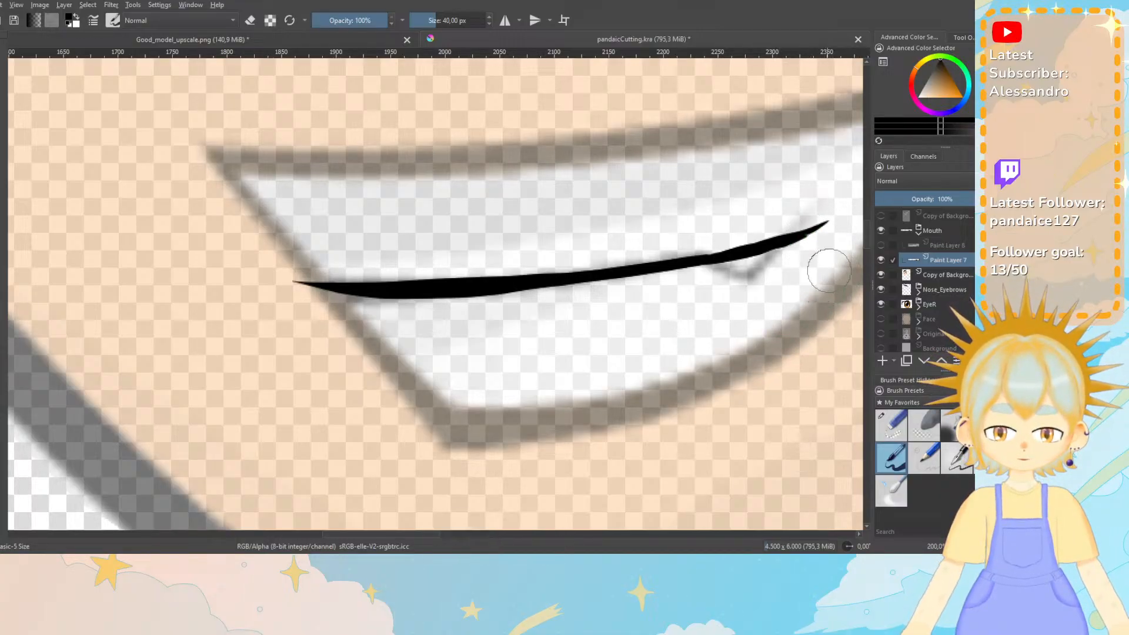
key(ctrl+z)
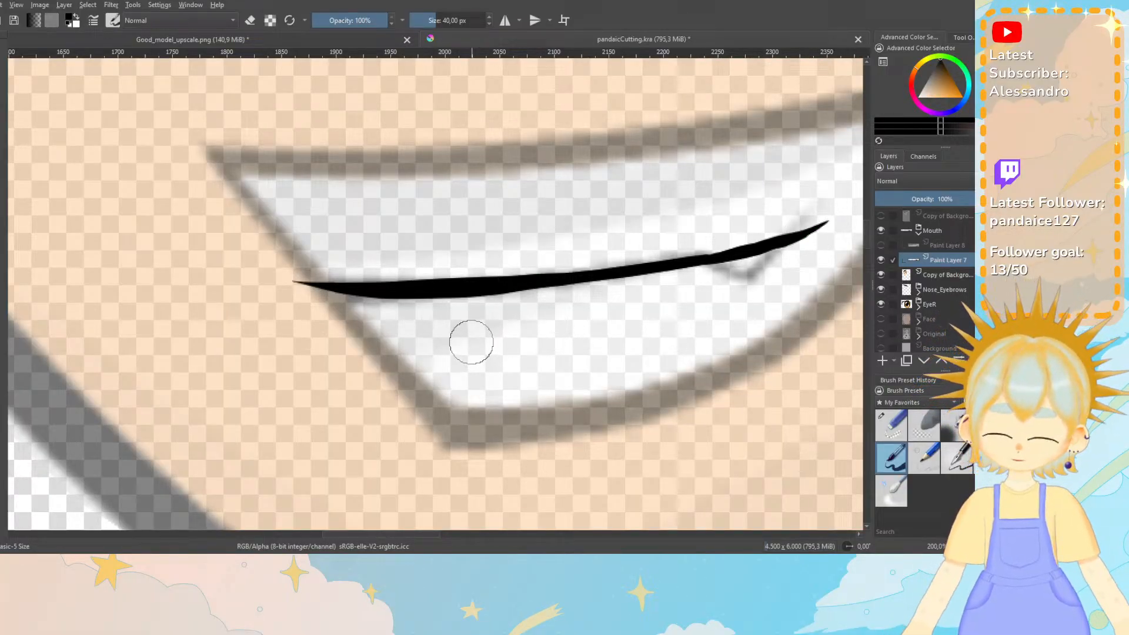
Add a new paint layer and place it beneath Paint Layer 7.
key(minus)
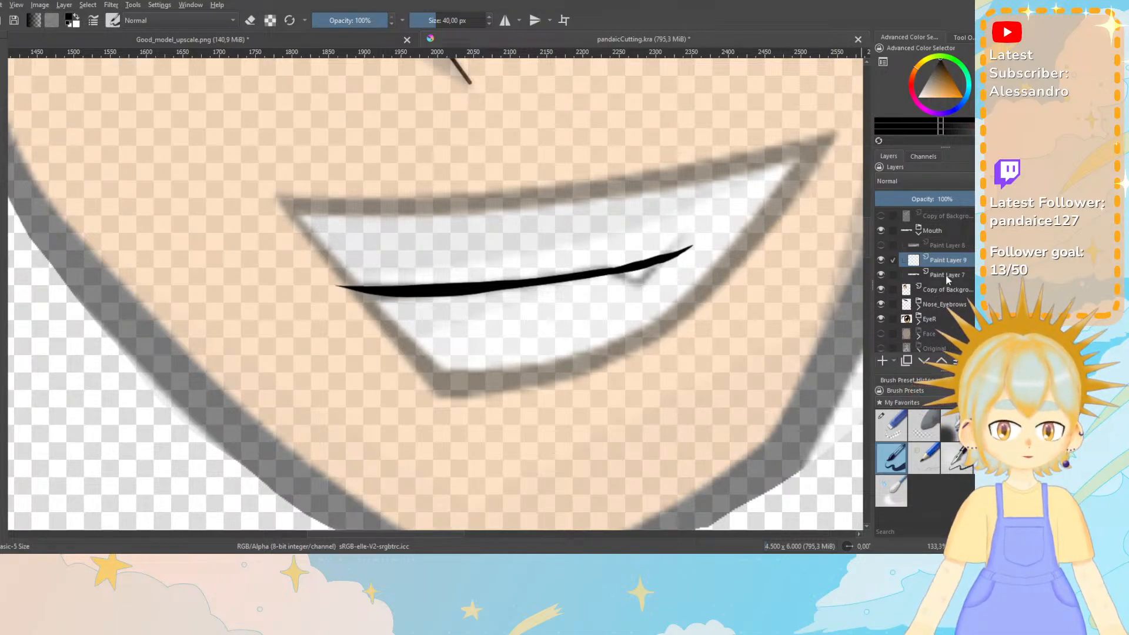
click(883, 360)
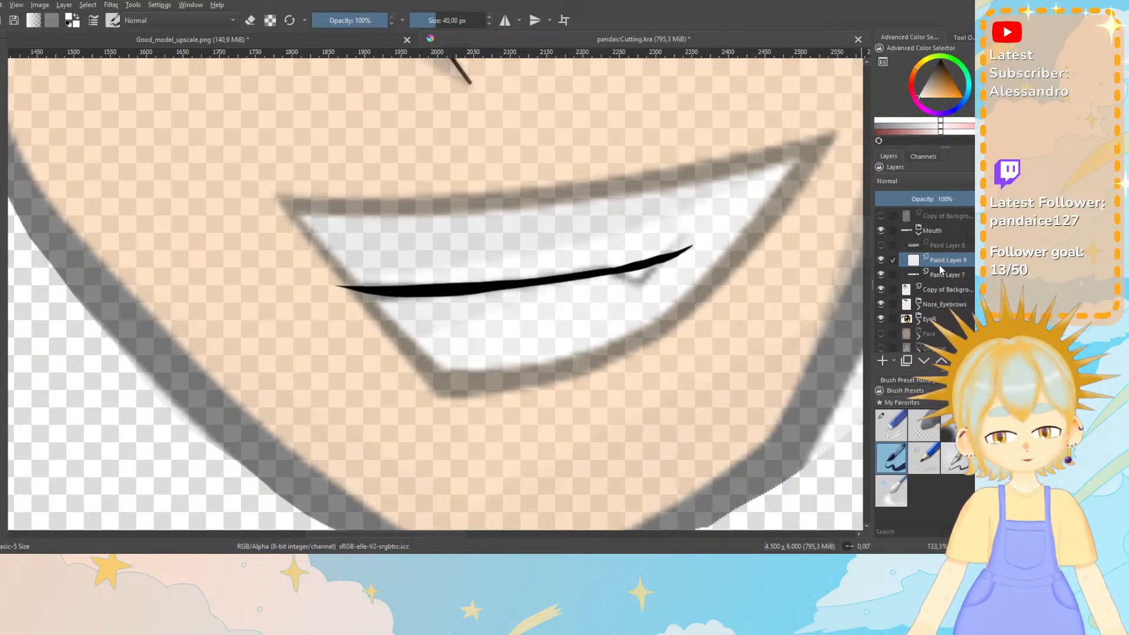
drag(940, 263, 940, 282)
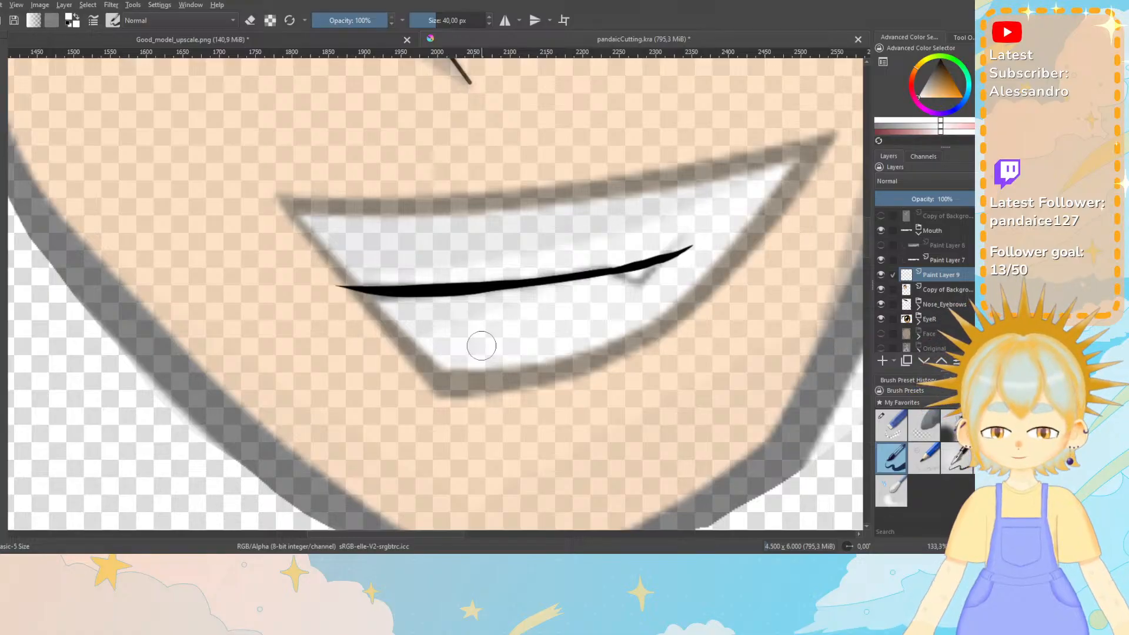
Paint the lower teeth solid white beneath the black teeth line on Paint Layer 9, extending them toward the right mouth corner.
mouse_move(648, 316)
mouse_down()
mouse_move(702, 292)
mouse_move(600, 348)
mouse_move(636, 330)
mouse_move(523, 368)
mouse_move(444, 378)
mouse_up()
mouse_move(337, 294)
mouse_down()
mouse_move(377, 300)
mouse_move(339, 297)
mouse_move(383, 301)
mouse_move(348, 297)
mouse_move(435, 368)
mouse_up()
key(ctrl+z)
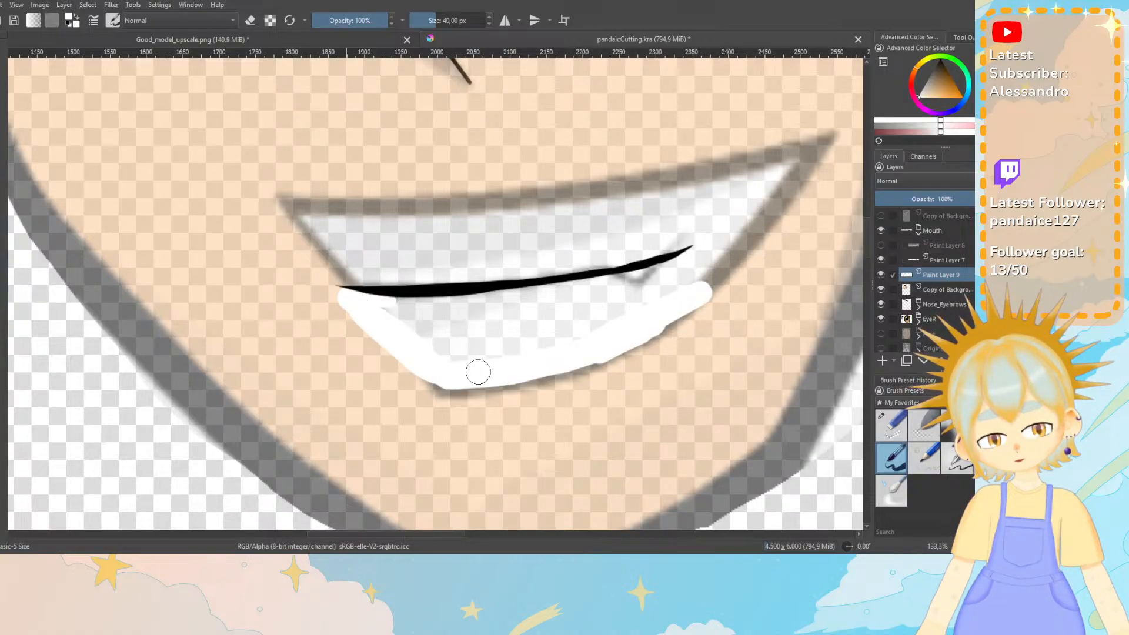
mouse_move(380, 310)
mouse_down()
mouse_move(463, 308)
mouse_move(411, 311)
mouse_move(475, 351)
mouse_move(483, 336)
mouse_move(519, 340)
mouse_move(463, 308)
mouse_move(548, 299)
mouse_move(473, 300)
mouse_move(579, 331)
mouse_move(560, 341)
mouse_move(516, 320)
mouse_move(552, 304)
mouse_move(543, 292)
mouse_move(714, 262)
mouse_up()
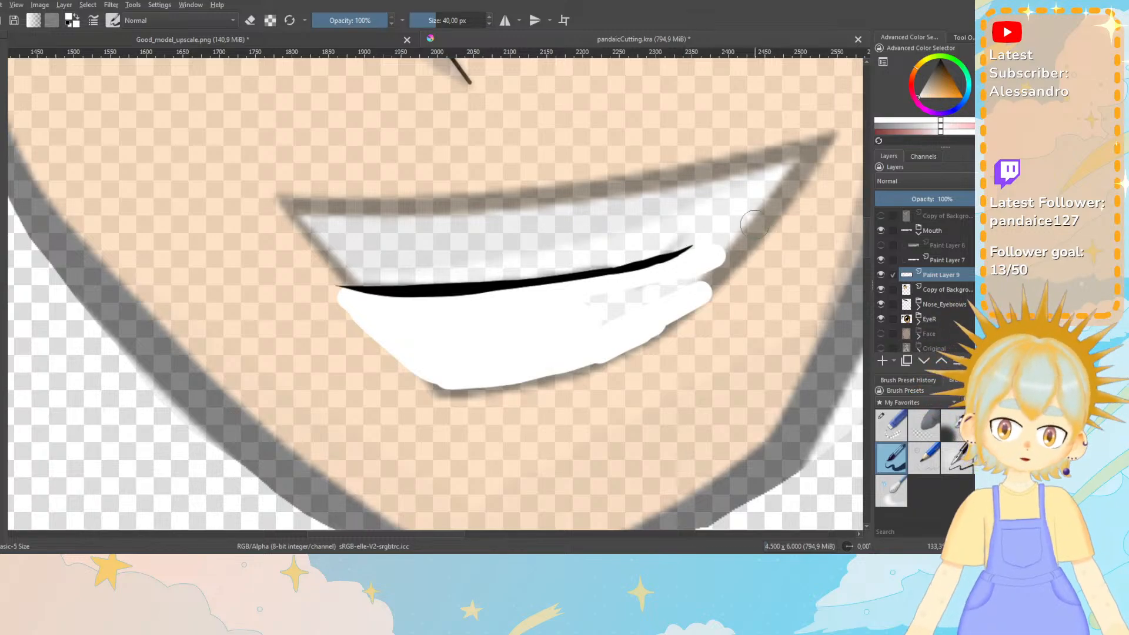
mouse_move(771, 225)
mouse_down()
mouse_move(639, 278)
mouse_move(634, 295)
mouse_move(676, 283)
mouse_move(630, 311)
mouse_move(726, 272)
mouse_move(773, 238)
mouse_move(703, 264)
mouse_up()
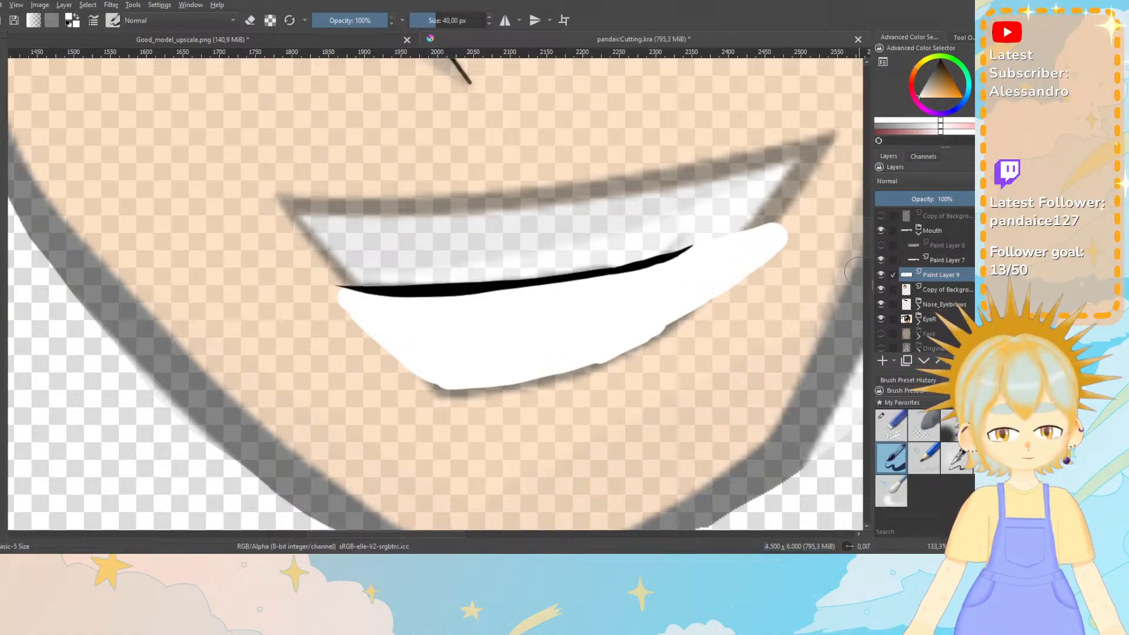
Trim the outer edges of the white lower teeth with the 49.40 px Eraser Small, and return to the 40 px Basic-5 Size brush.
click(895, 434)
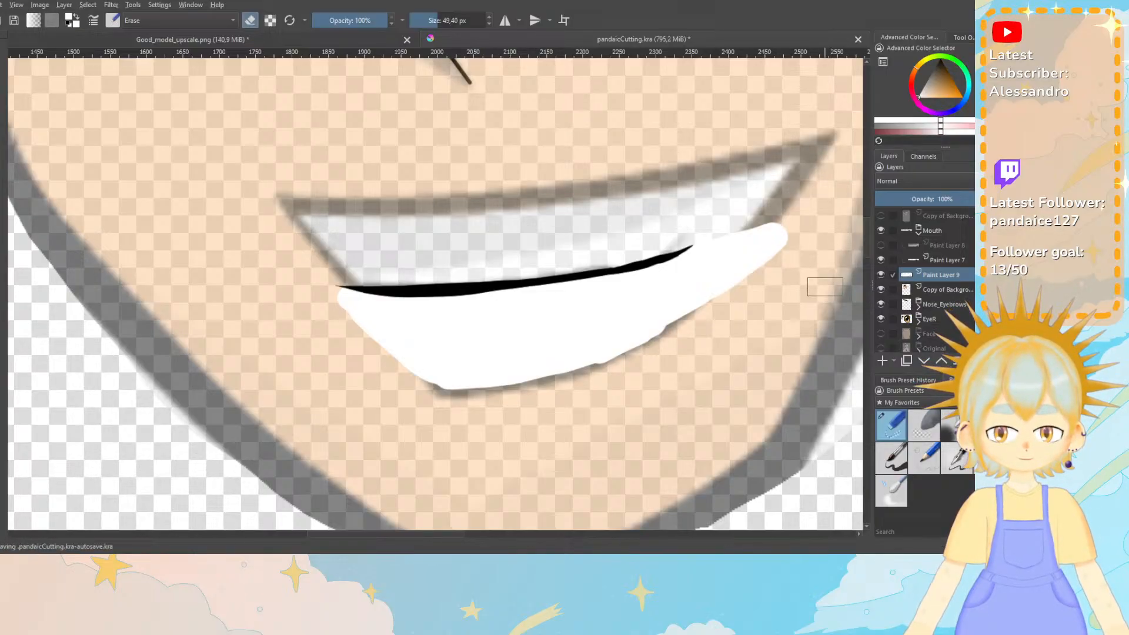
mouse_move(812, 214)
mouse_down()
mouse_move(663, 327)
mouse_move(594, 360)
mouse_move(416, 406)
mouse_up()
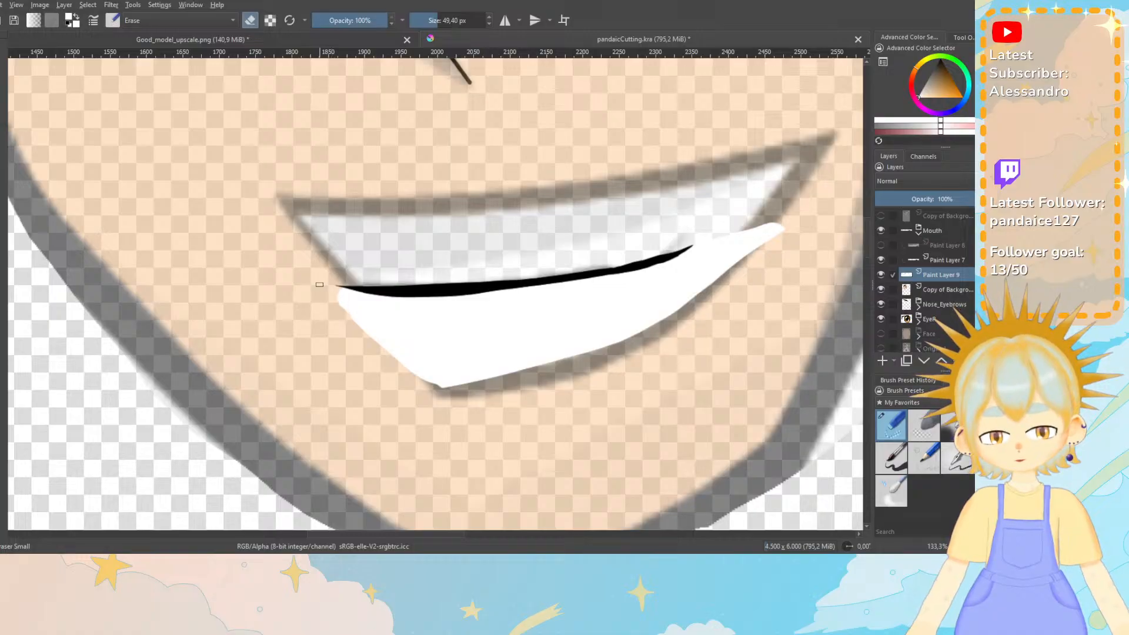
mouse_move(330, 297)
mouse_down()
mouse_move(425, 387)
mouse_move(488, 417)
mouse_up()
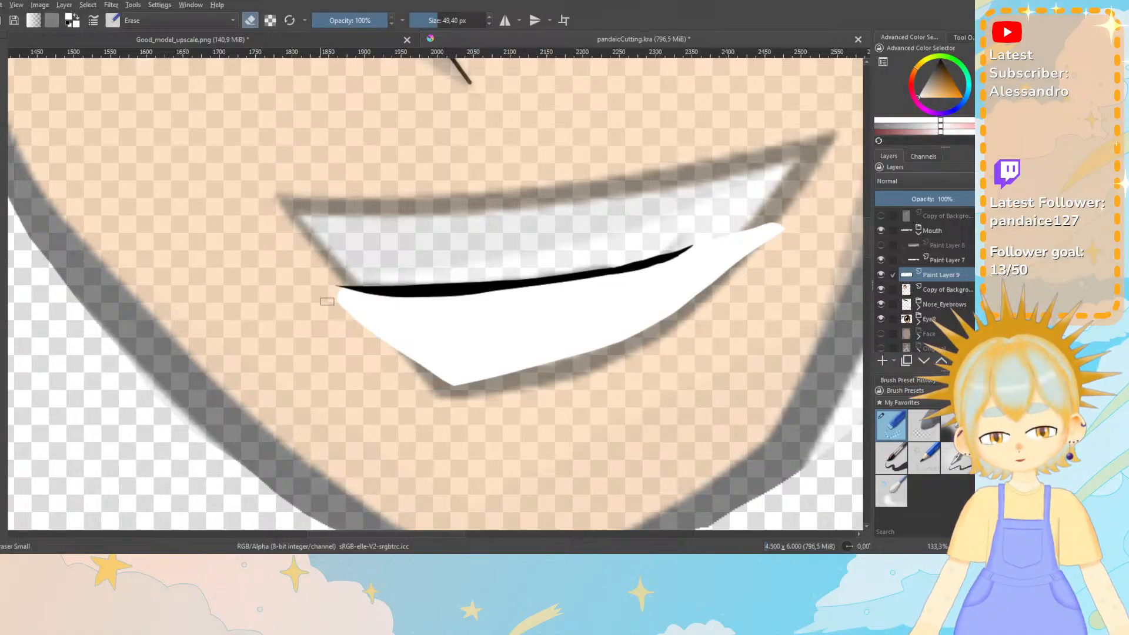
drag(333, 294, 432, 374)
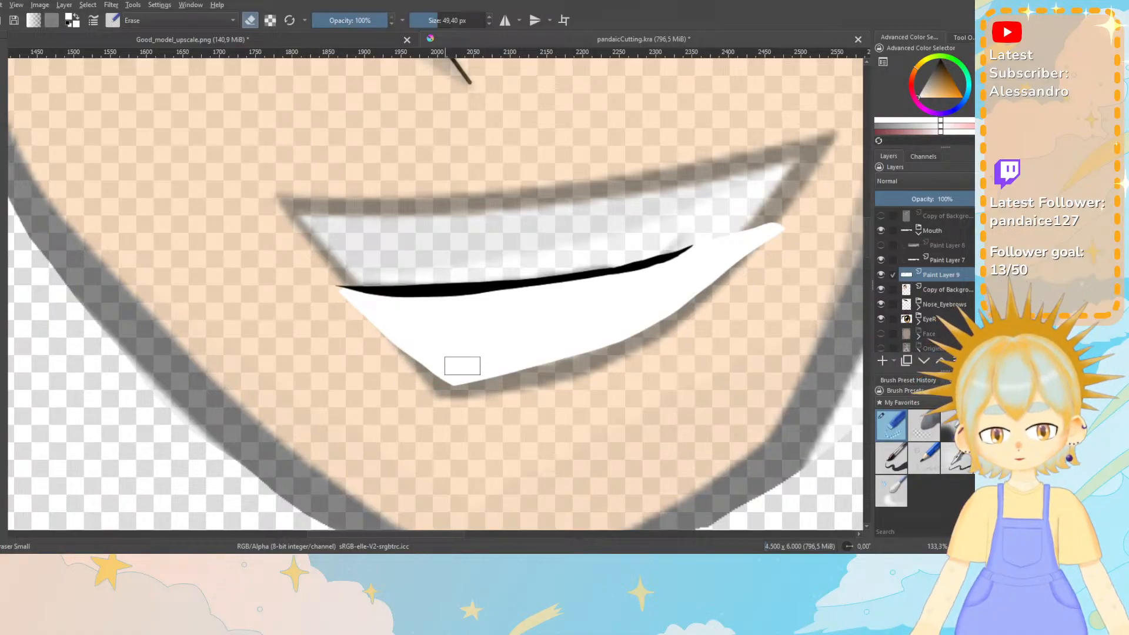
key(e)
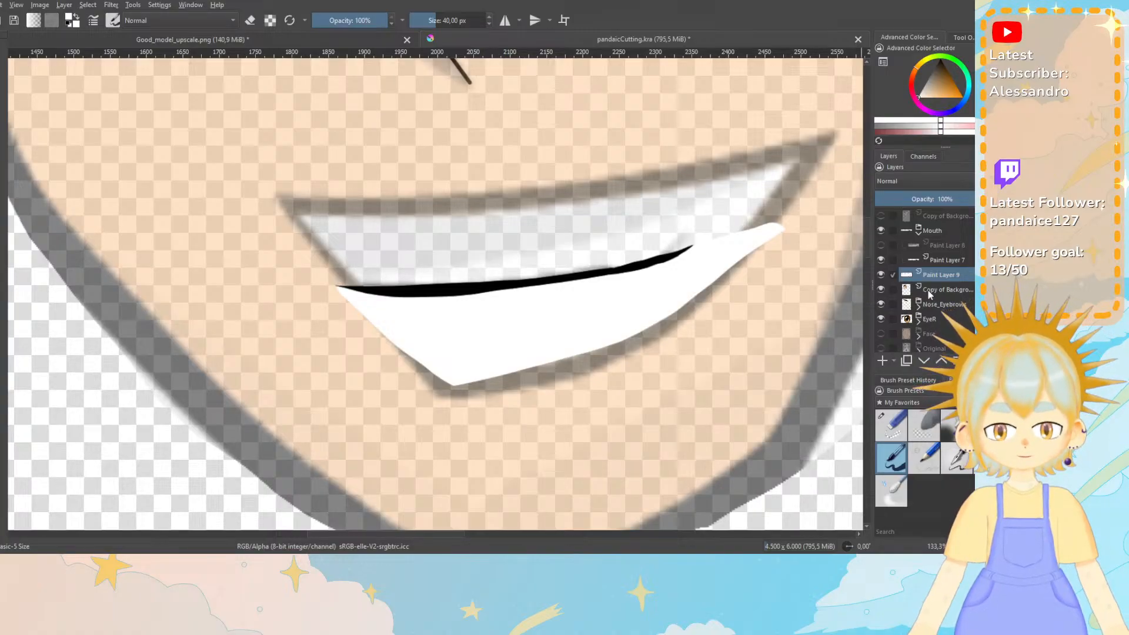
Move Paint Layer 9 into the Mouth group beneath Paint Layer 7 and merge the two layers.
click(944, 260)
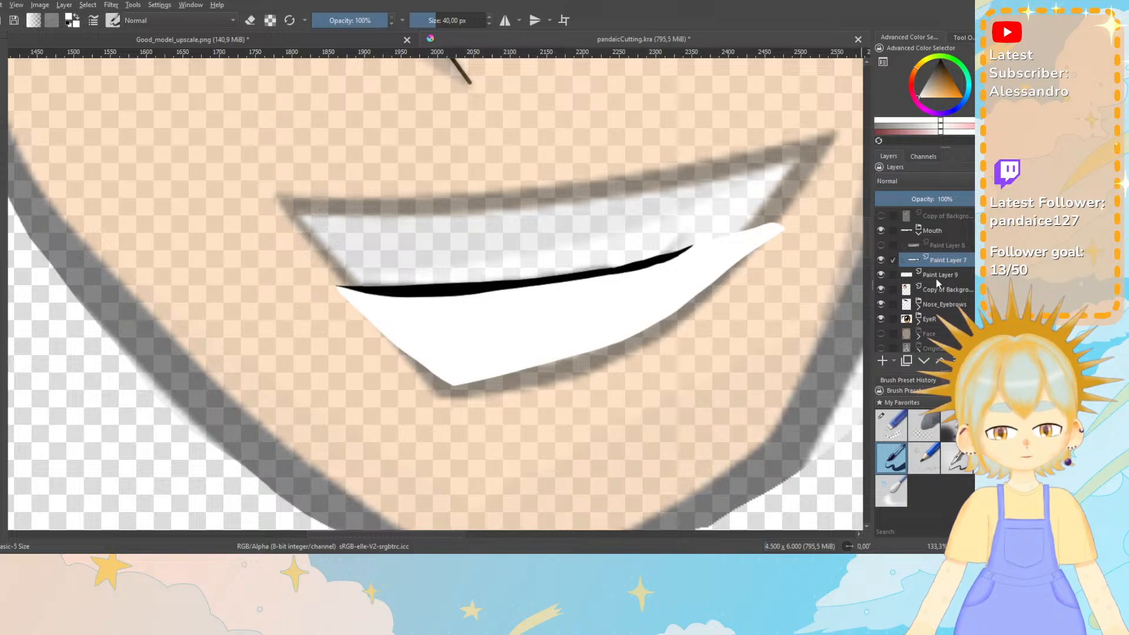
drag(936, 279, 944, 261)
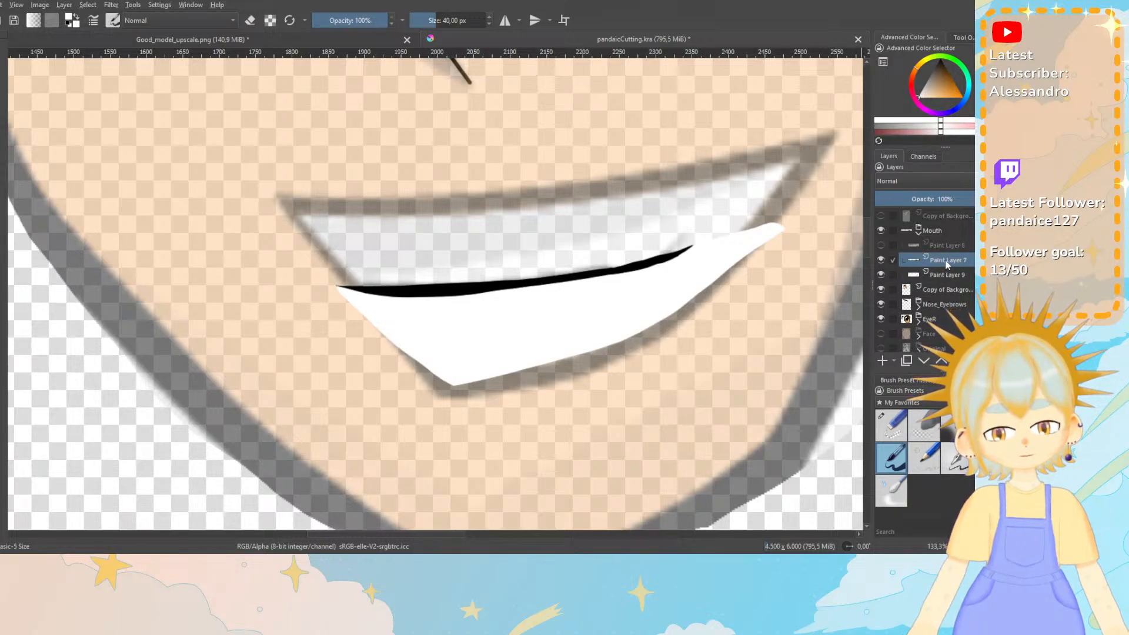
right_click(944, 261)
key(Escape)
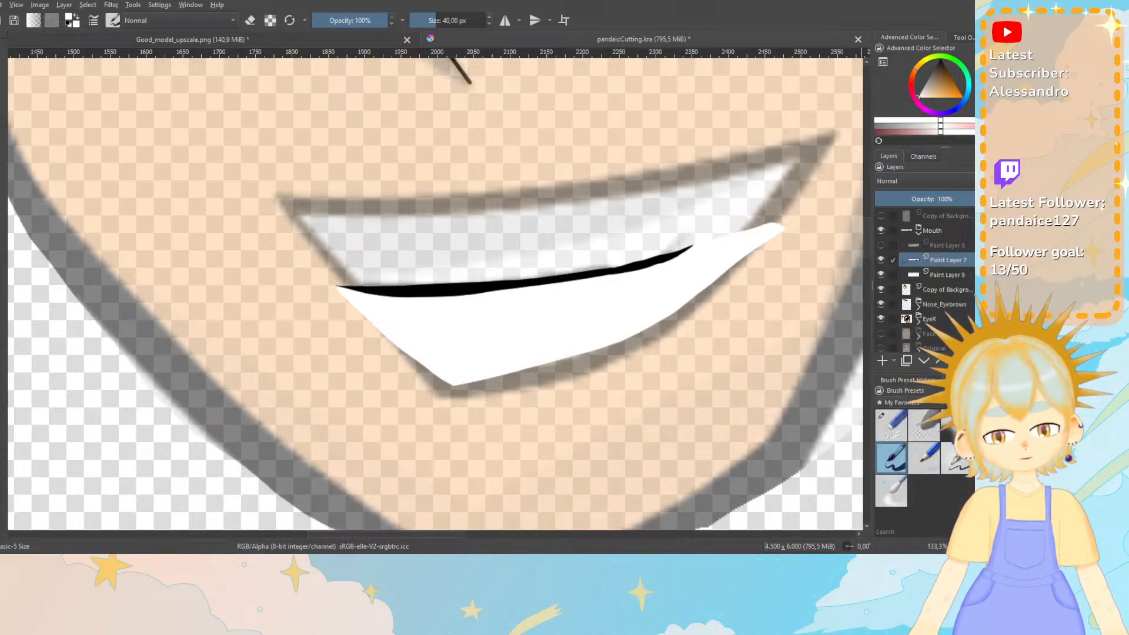
Compare the upper and lower teeth by toggling the visibility of Paint Layer 8 and Paint Layer 9, leaving Paint Layer 8 hidden.
click(882, 245)
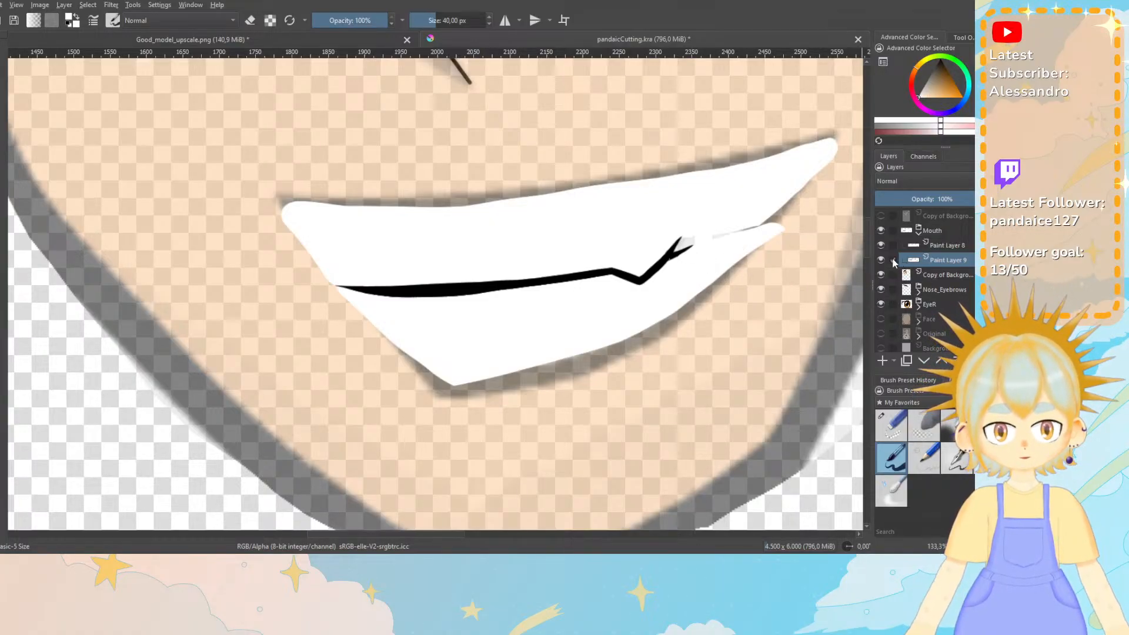
click(947, 245)
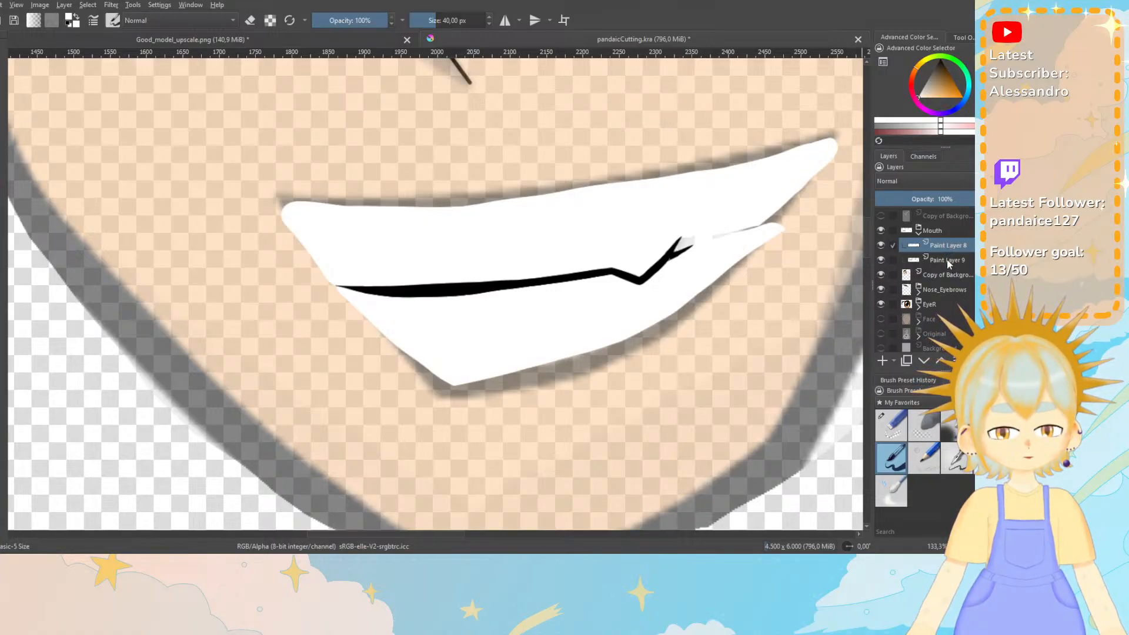
click(947, 259)
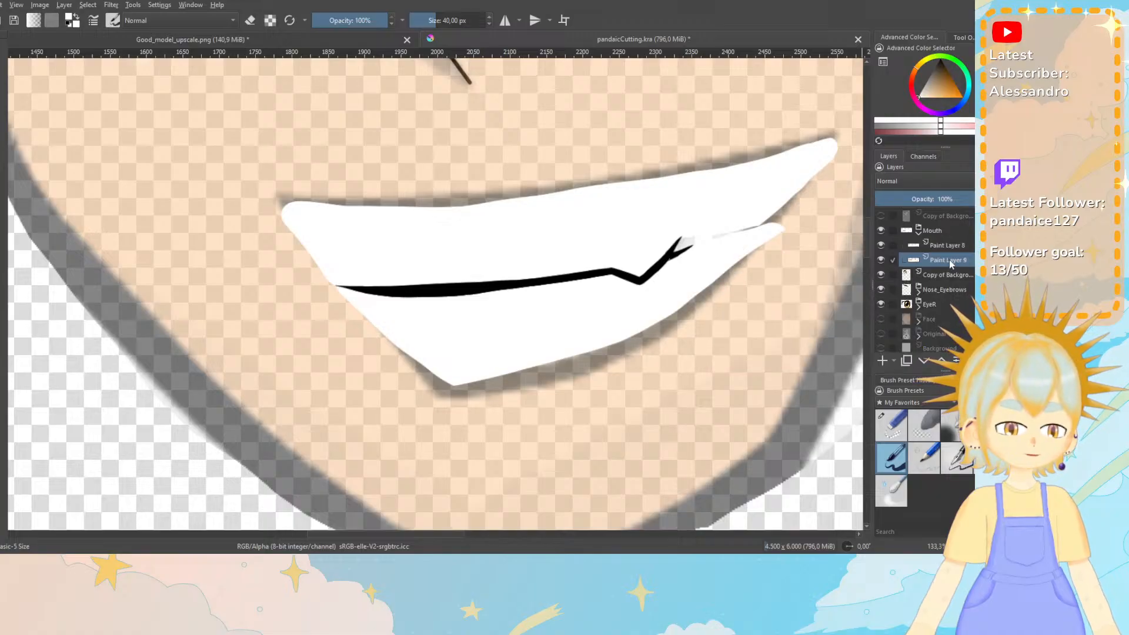
click(881, 261)
click(880, 261)
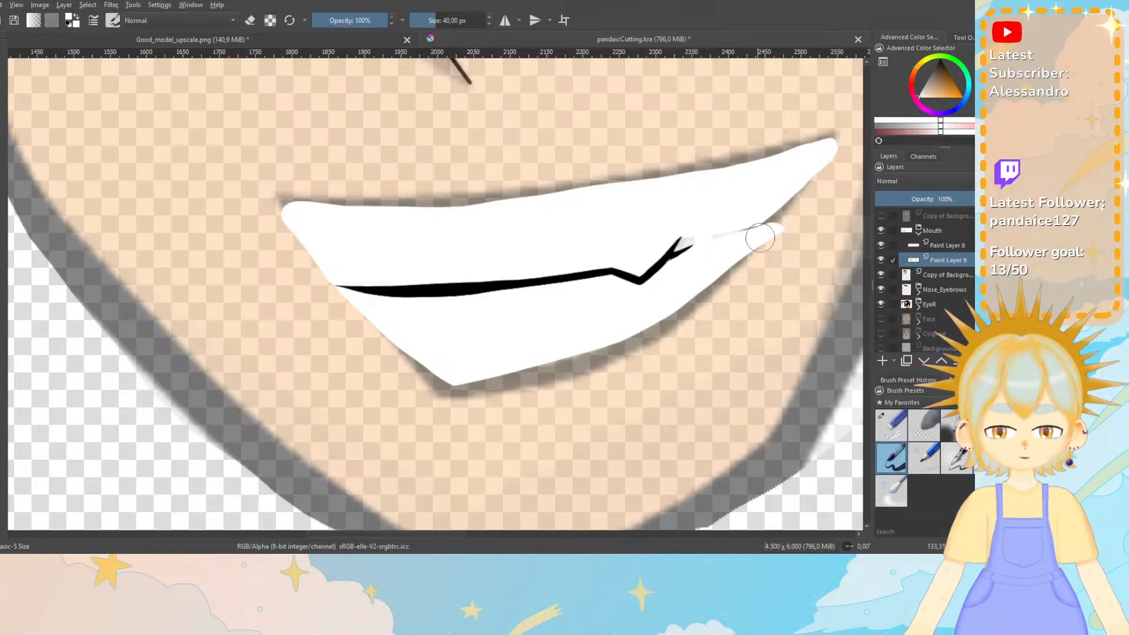
click(881, 244)
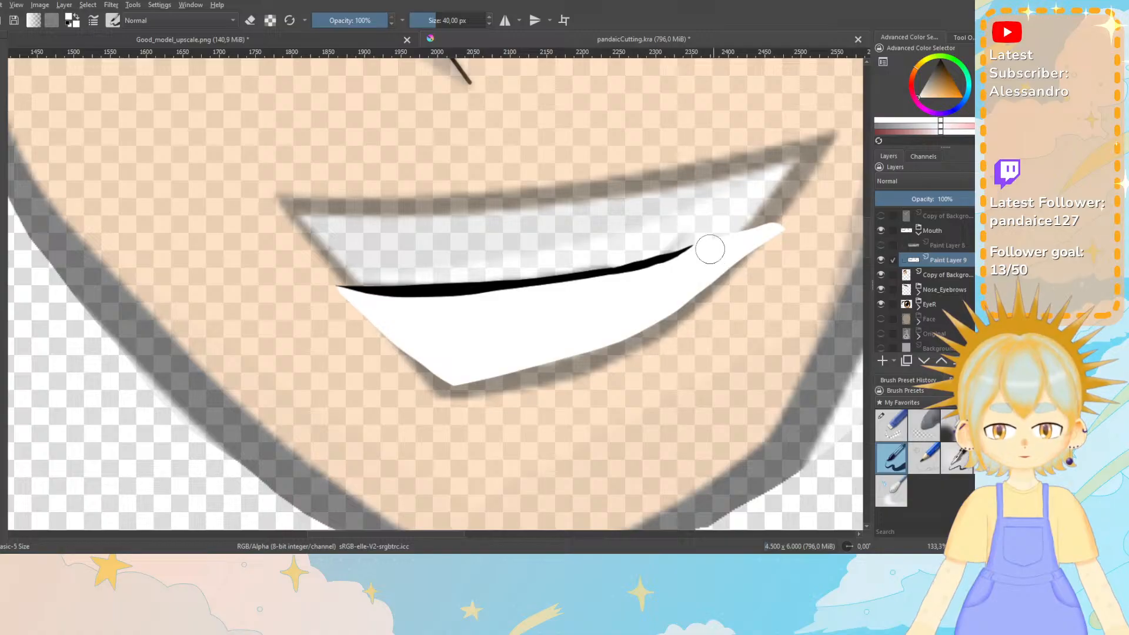
drag(697, 238, 768, 221)
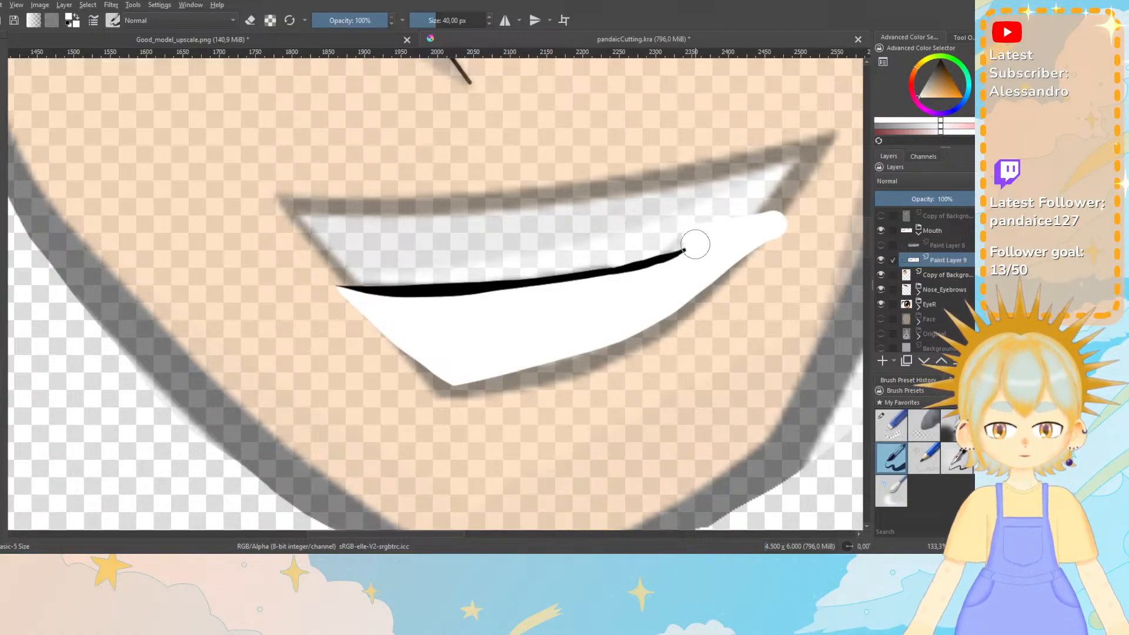
drag(696, 244, 693, 244)
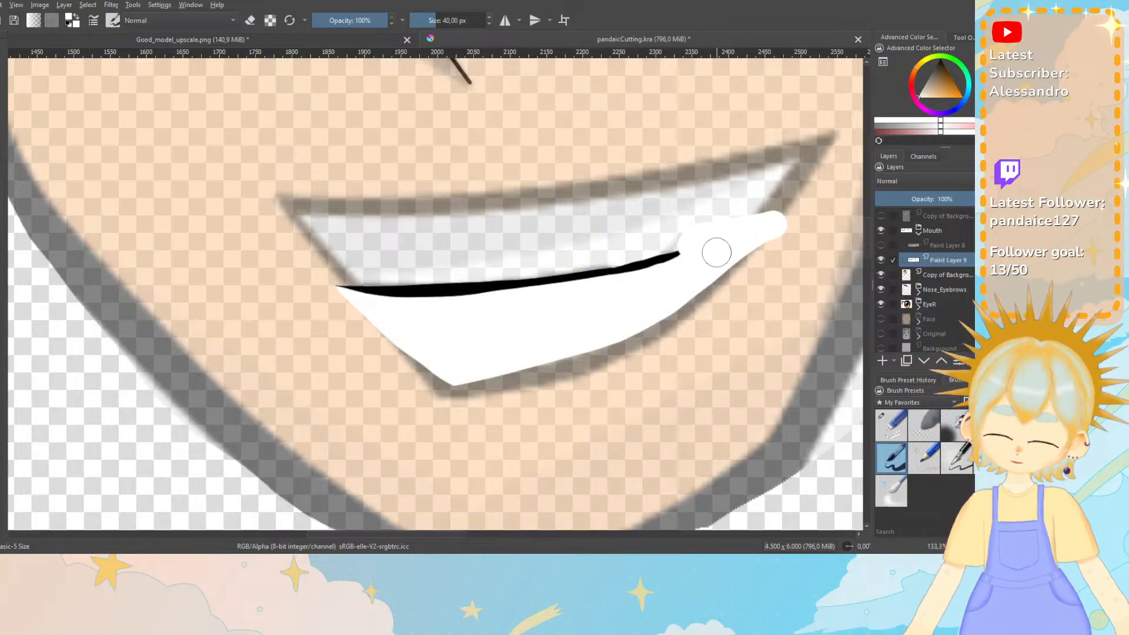
key(ctrl+z)
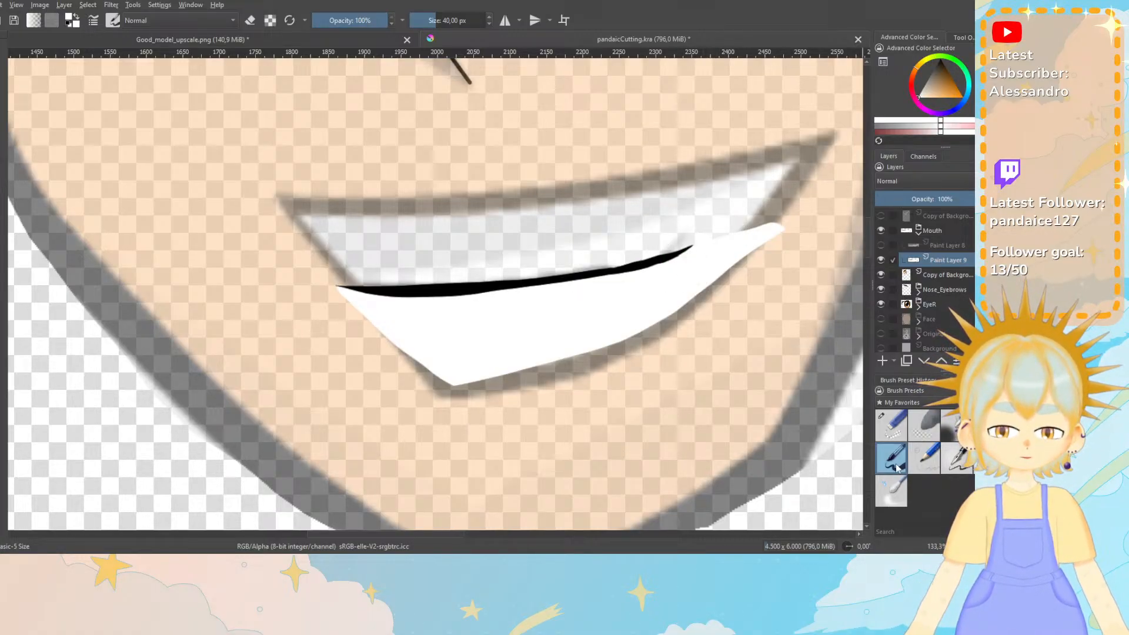
Switch the brush color to black and undo the test dab on the teeth line.
drag(941, 72, 948, 36)
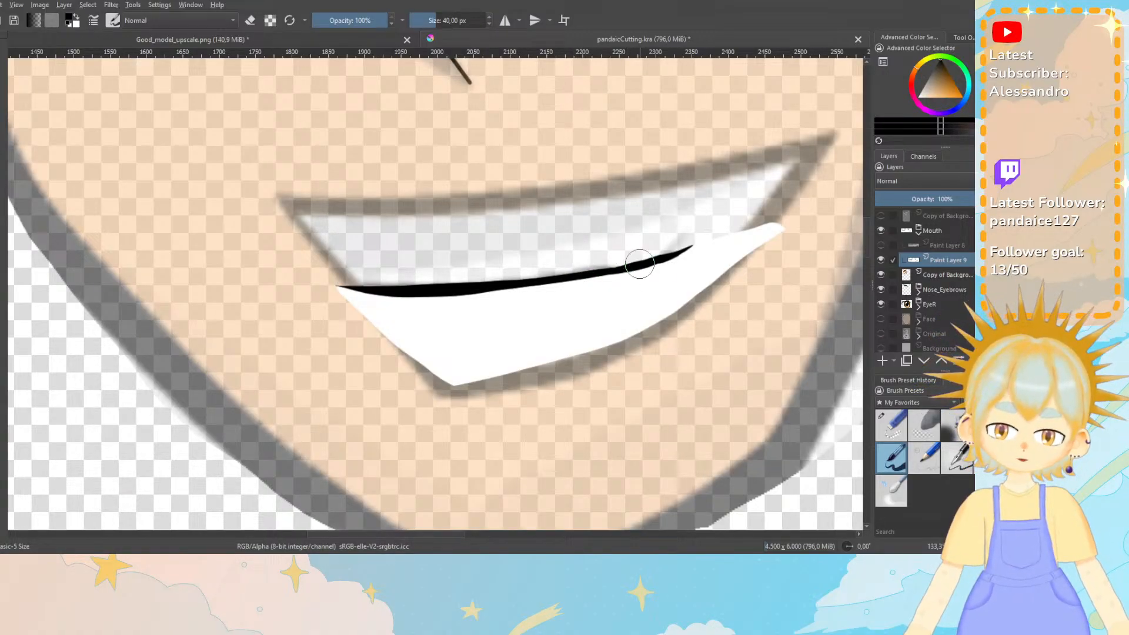
click(603, 274)
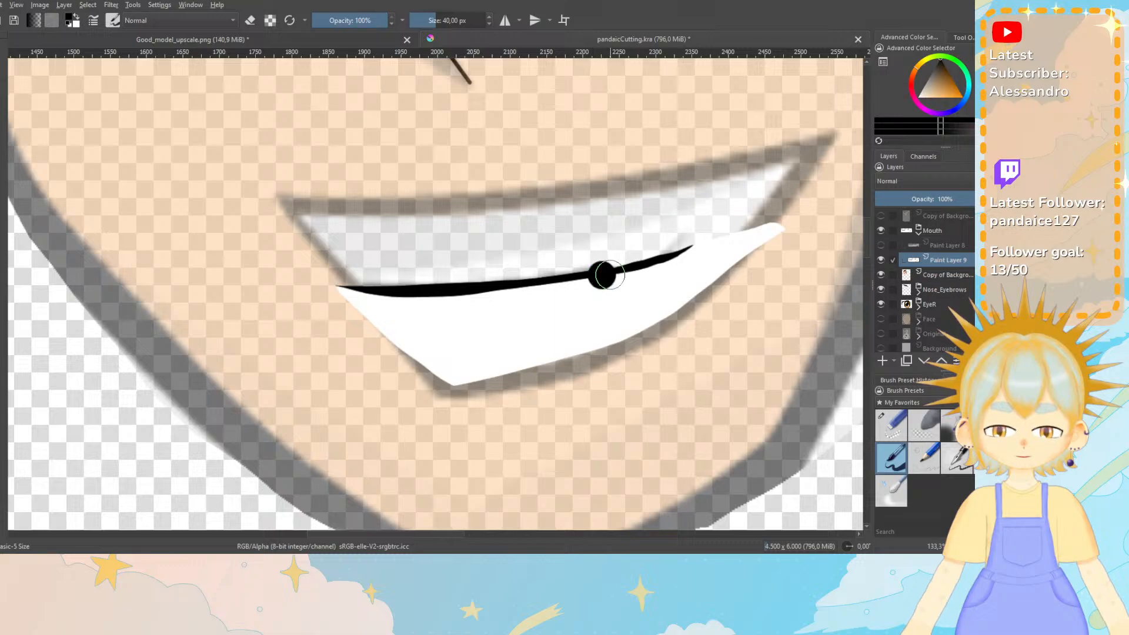
key(ctrl+z)
mouse_move(605, 415)
mouse_down()
mouse_move(661, 426)
mouse_move(718, 379)
mouse_up()
key(ctrl+z)
key(ctrl+z)
drag(785, 269, 675, 449)
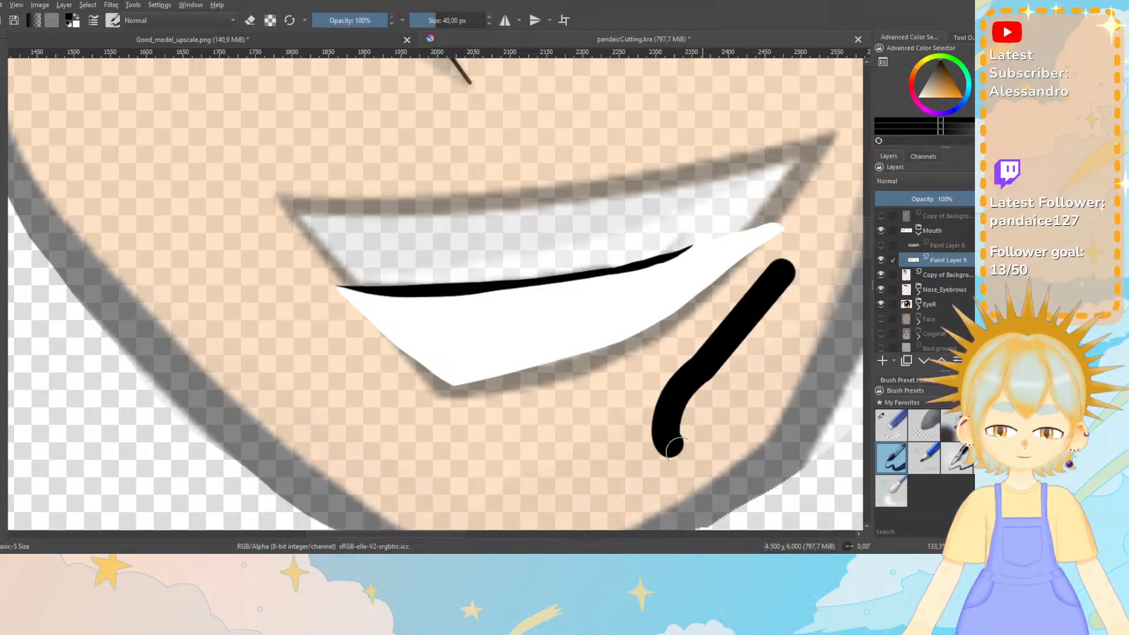
key(ctrl+z)
drag(628, 383, 655, 438)
key(ctrl+z)
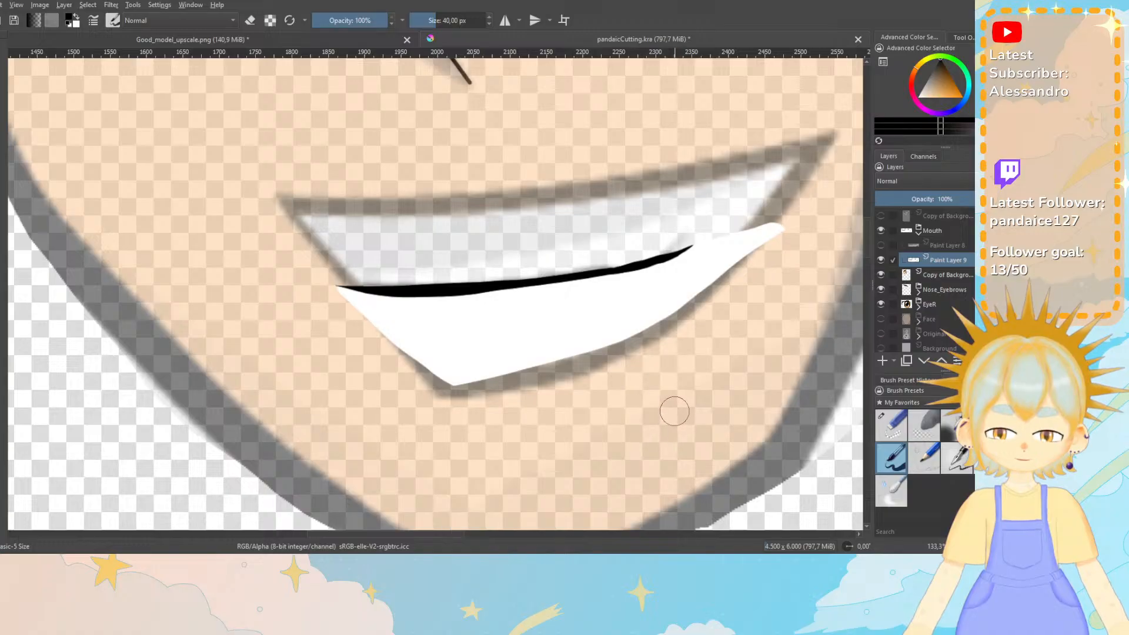
drag(682, 391, 644, 459)
key(ctrl+z)
drag(684, 391, 688, 468)
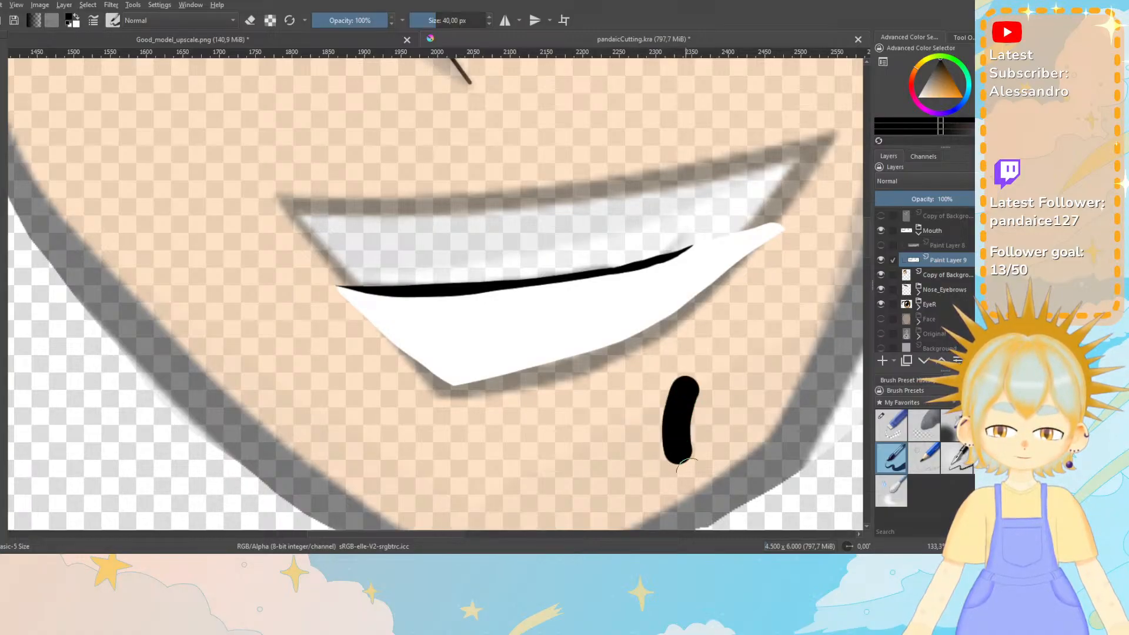
key(ctrl+z)
drag(681, 381, 658, 467)
key(ctrl+z)
click(668, 383)
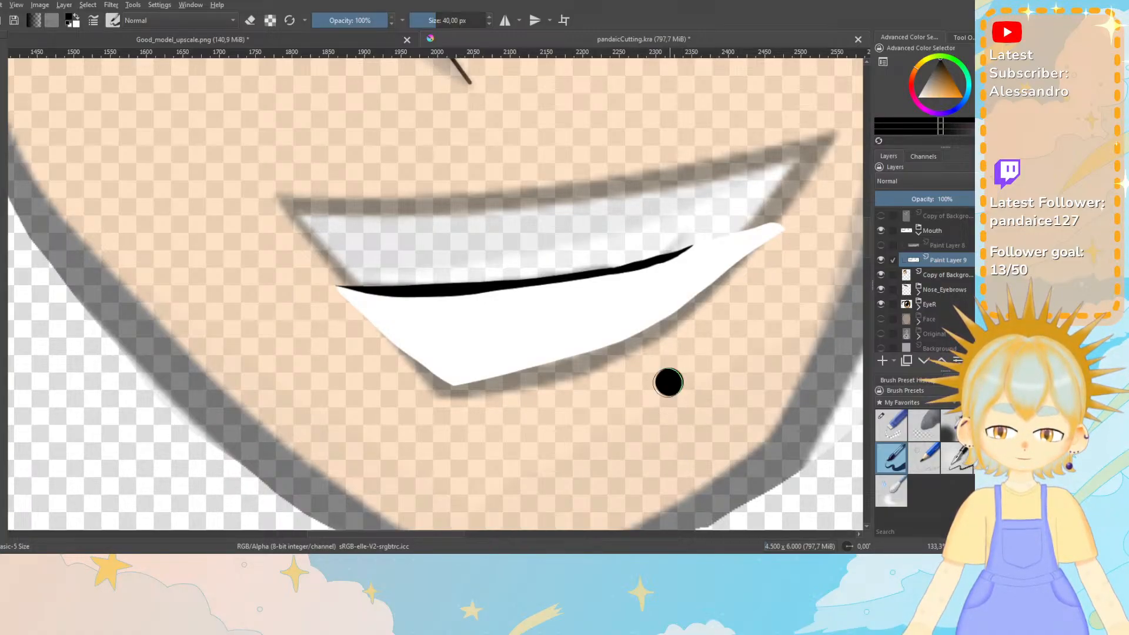
mouse_move(669, 383)
mouse_down()
mouse_move(635, 432)
mouse_move(659, 452)
mouse_move(677, 426)
mouse_move(700, 445)
mouse_move(709, 436)
mouse_move(704, 400)
mouse_move(664, 379)
mouse_move(651, 439)
mouse_move(613, 464)
mouse_move(627, 428)
mouse_move(681, 444)
mouse_move(704, 426)
mouse_move(698, 393)
mouse_move(665, 391)
mouse_up()
key(ctrl+z)
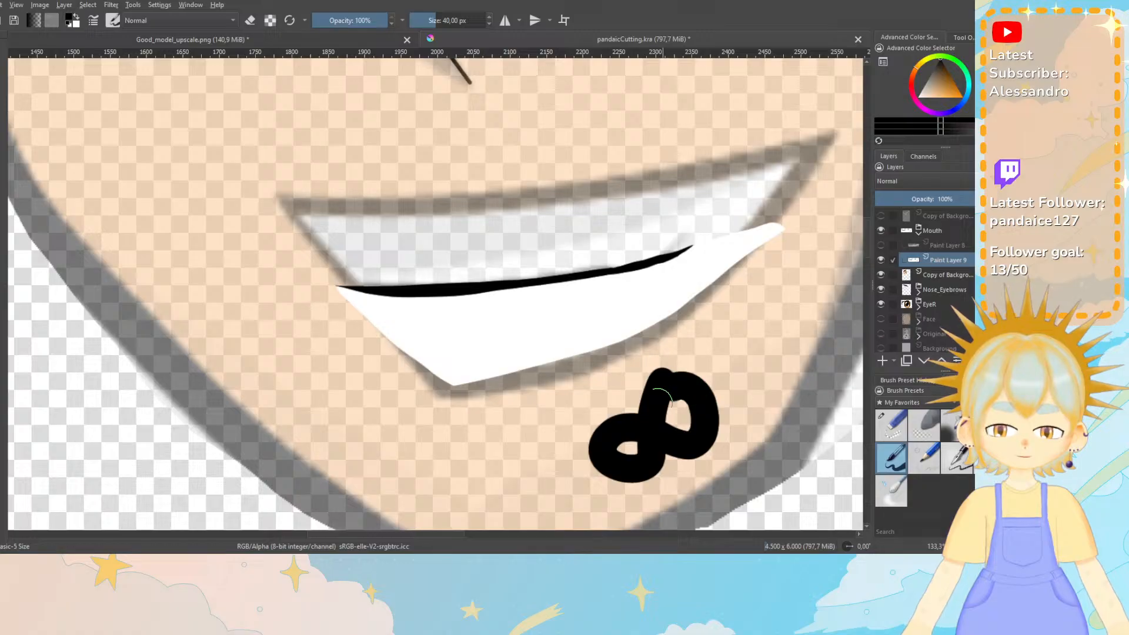
key(ctrl+z)
click(622, 412)
mouse_move(592, 415)
mouse_down()
mouse_move(604, 389)
mouse_move(682, 415)
mouse_up()
key(ctrl+z)
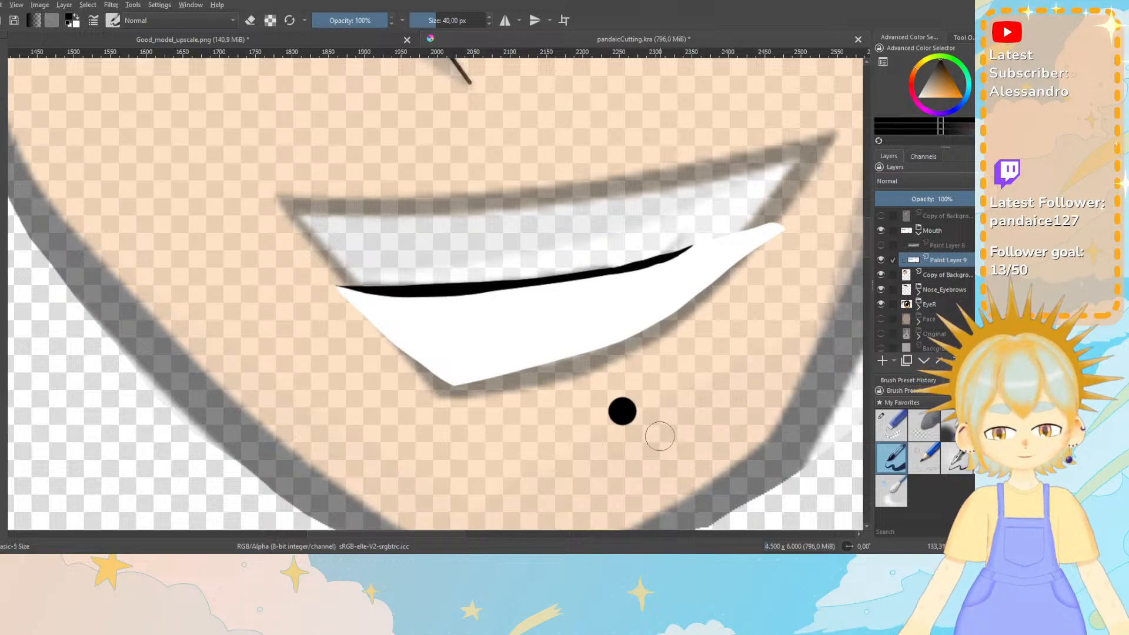
click(891, 424)
mouse_move(597, 407)
mouse_down()
mouse_move(688, 408)
mouse_move(714, 433)
mouse_up()
click(893, 457)
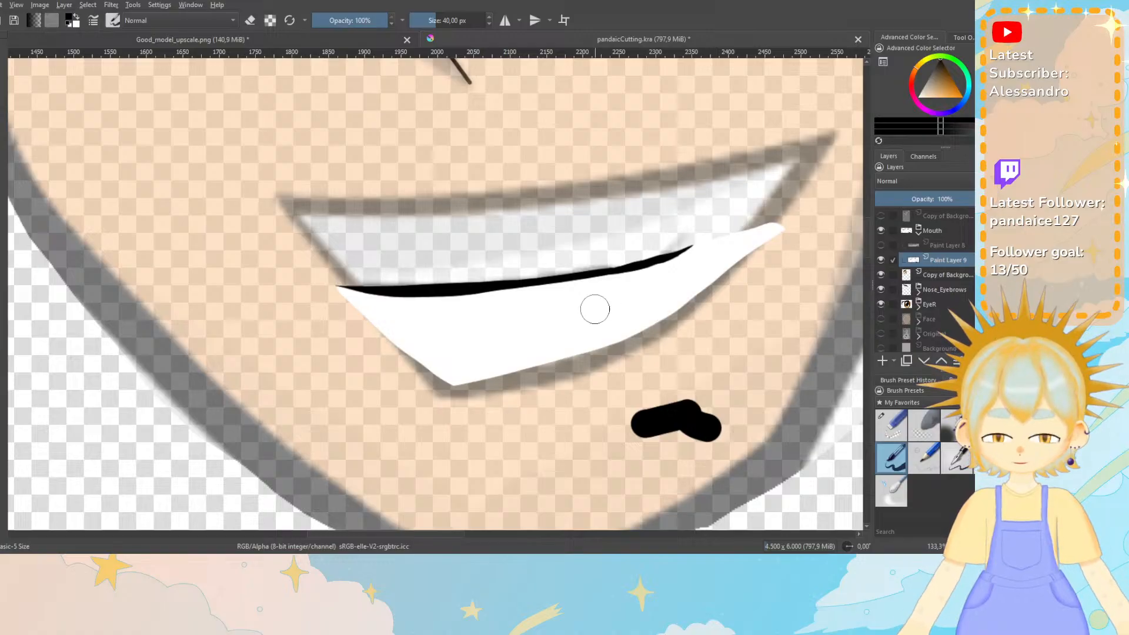
drag(582, 437, 691, 451)
key(ctrl+z)
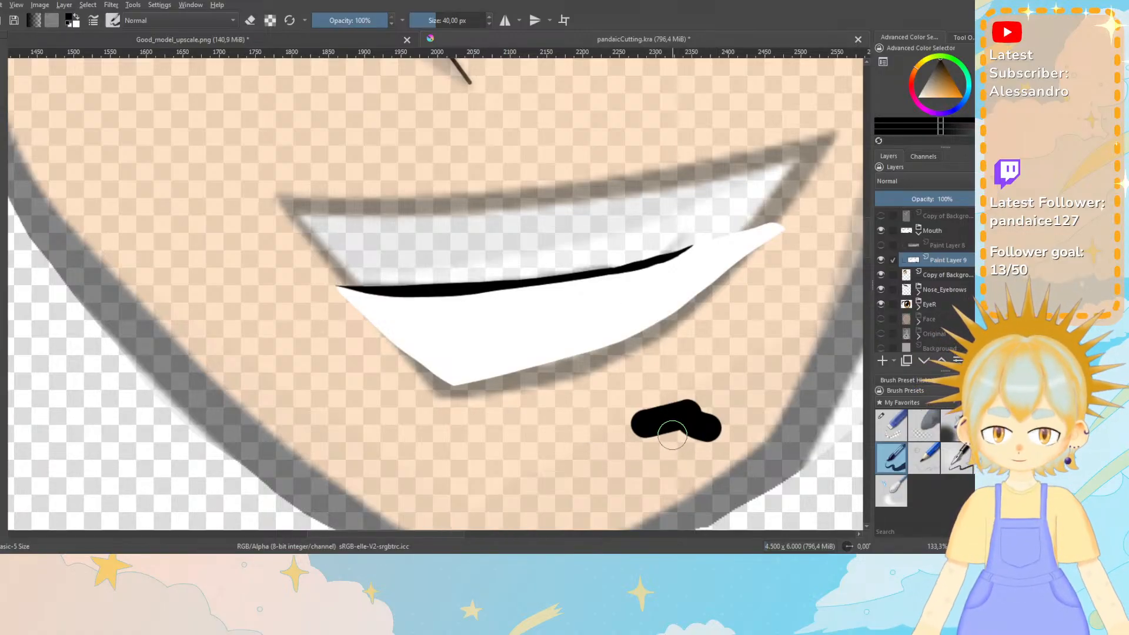
key(ctrl+z)
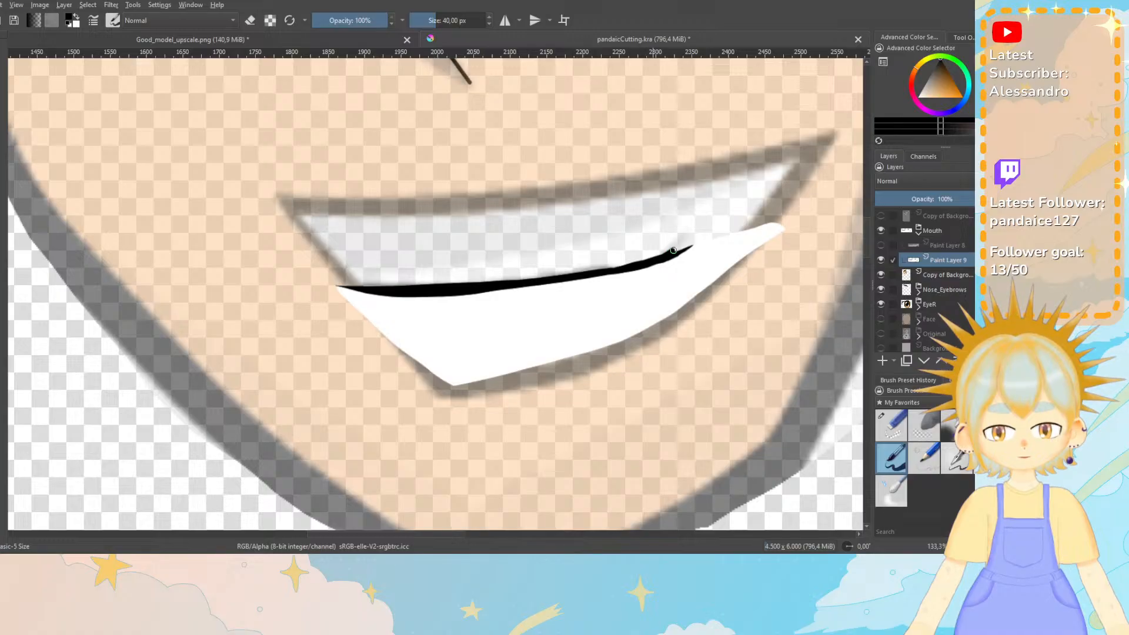
Extend the black teeth line on Paint Layer 9 upward to the right mouth corner.
drag(691, 240, 744, 210)
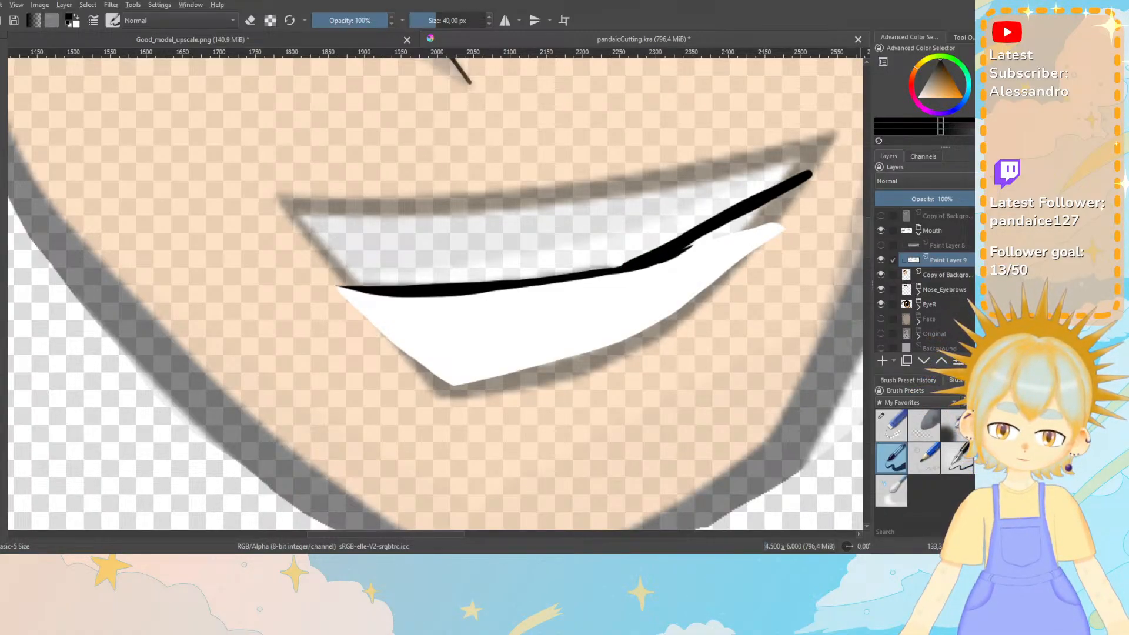
Fill the area below the extended teeth line with white on a new paint layer beneath Paint Layer 9.
click(919, 97)
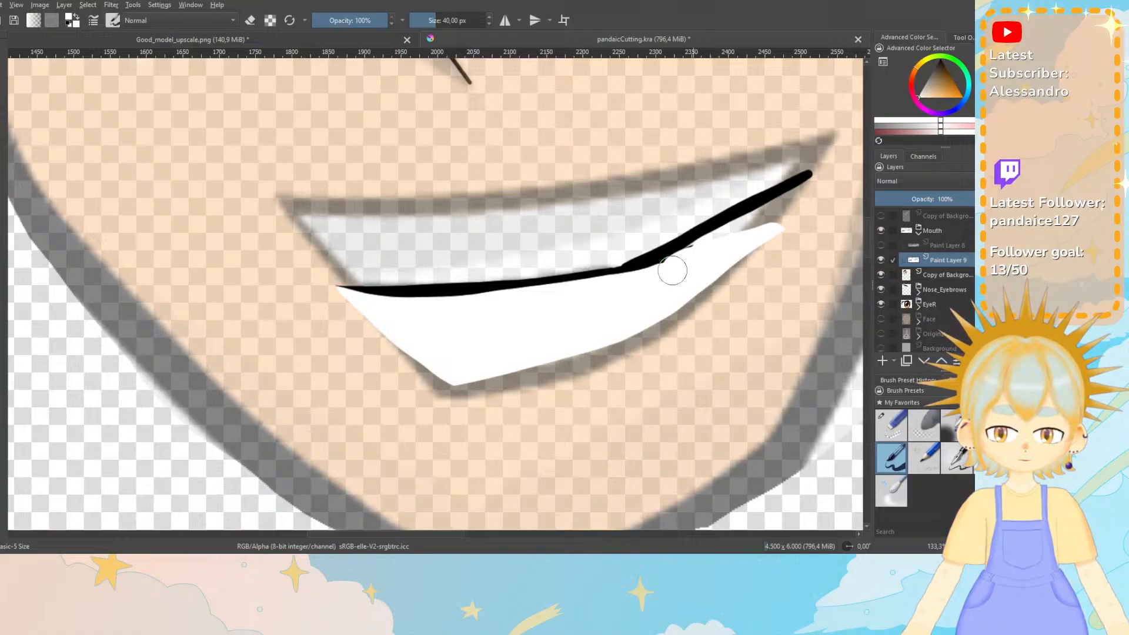
mouse_move(701, 246)
mouse_down()
mouse_move(636, 294)
mouse_move(814, 180)
mouse_up()
key(ctrl+z)
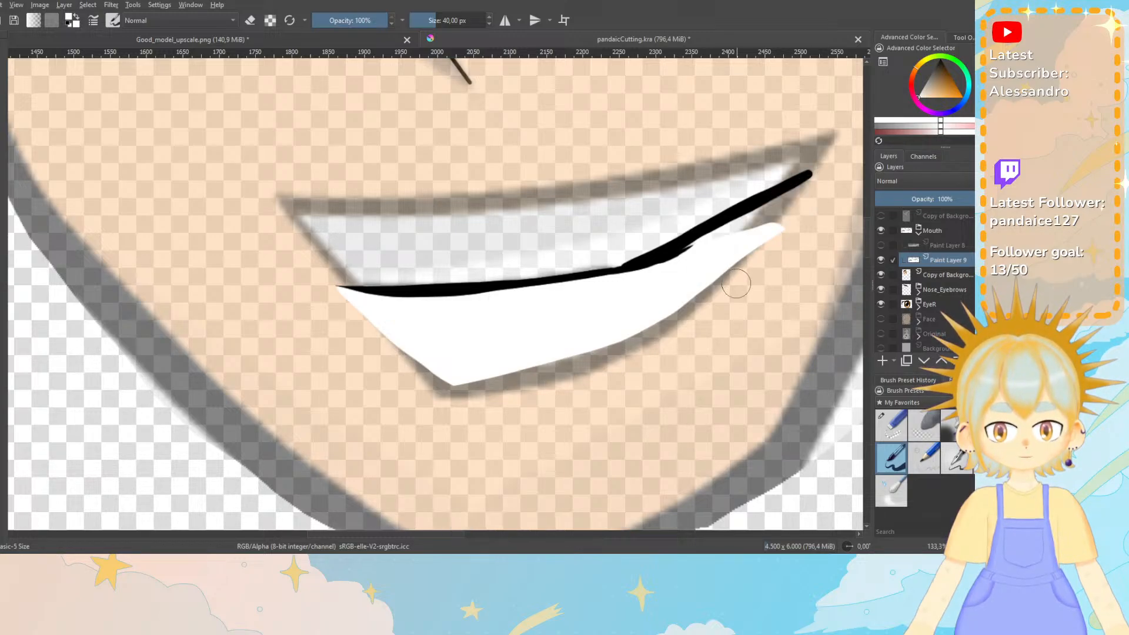
click(882, 362)
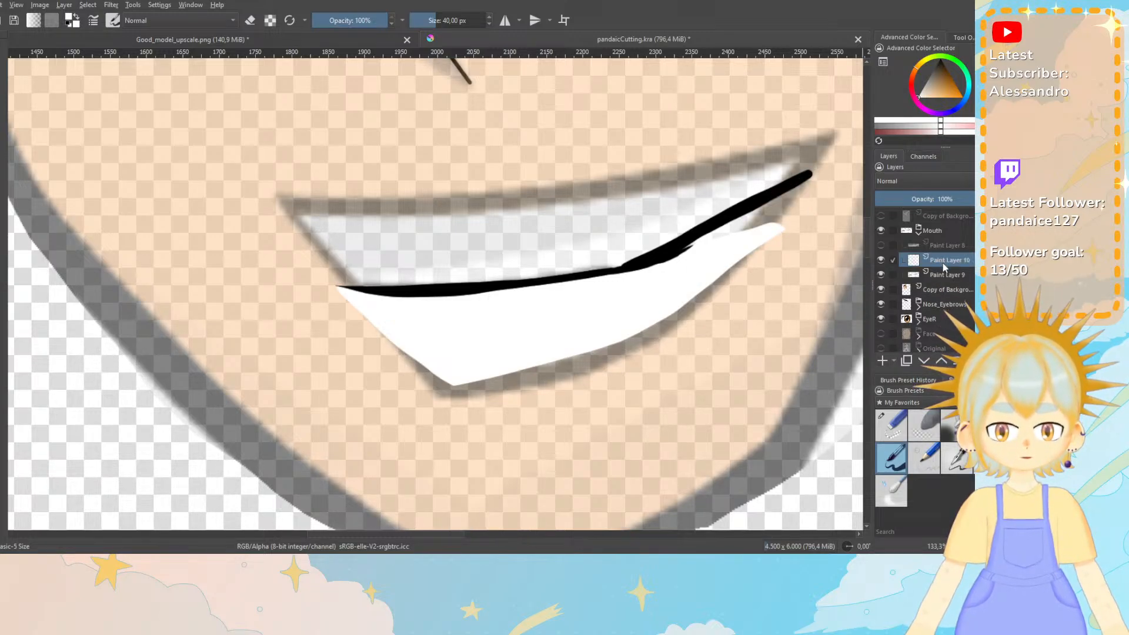
mouse_move(762, 214)
mouse_down()
mouse_move(696, 261)
mouse_move(713, 242)
mouse_move(682, 259)
mouse_move(800, 187)
mouse_move(772, 219)
mouse_up()
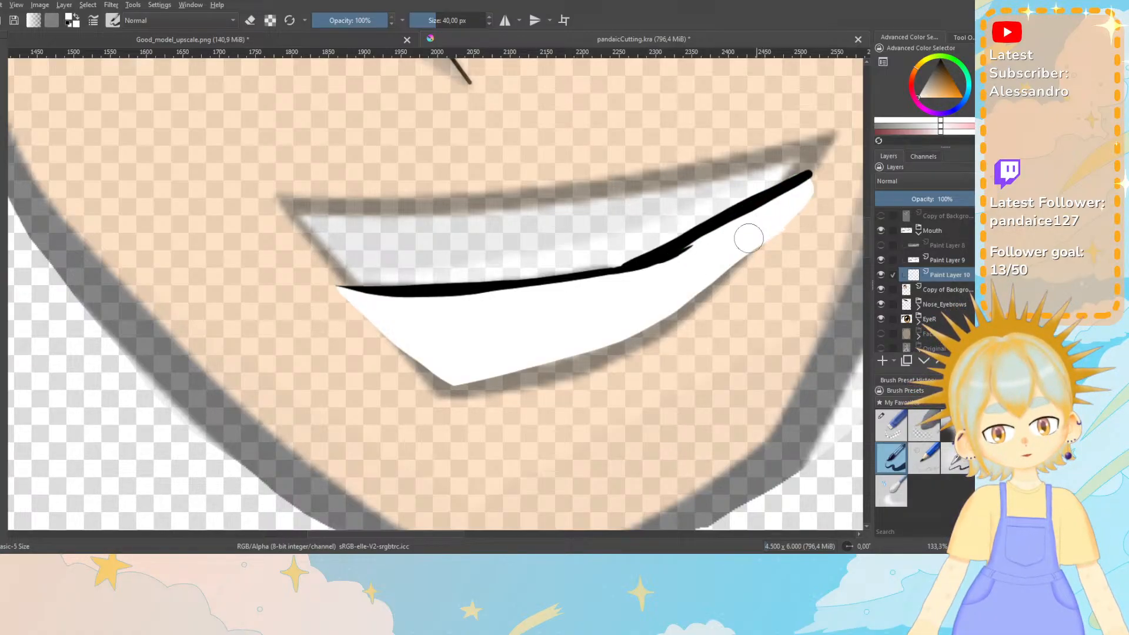
Erase the excess white at the right corner of the lower teeth on Paint Layer 10.
click(896, 427)
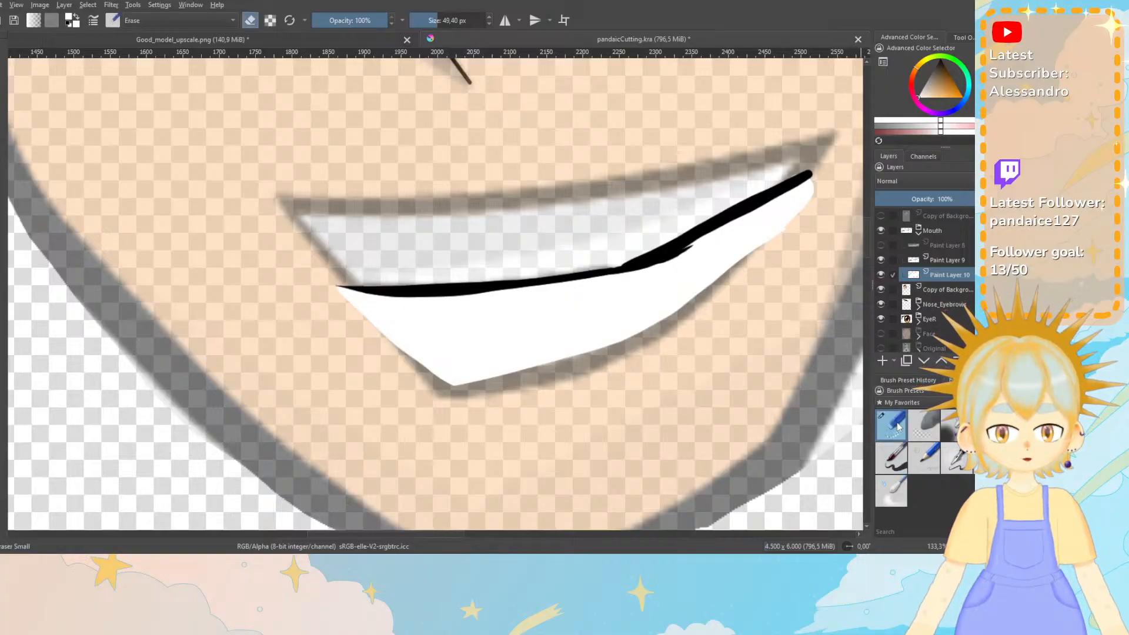
drag(817, 165, 765, 197)
key(ctrl+z)
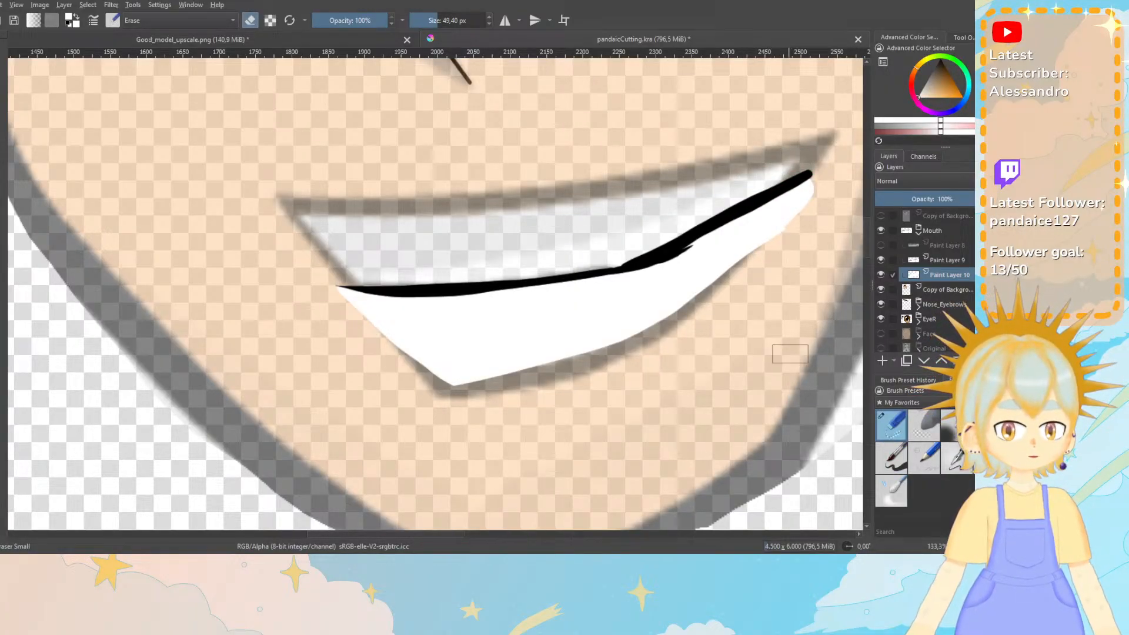
drag(823, 175, 764, 250)
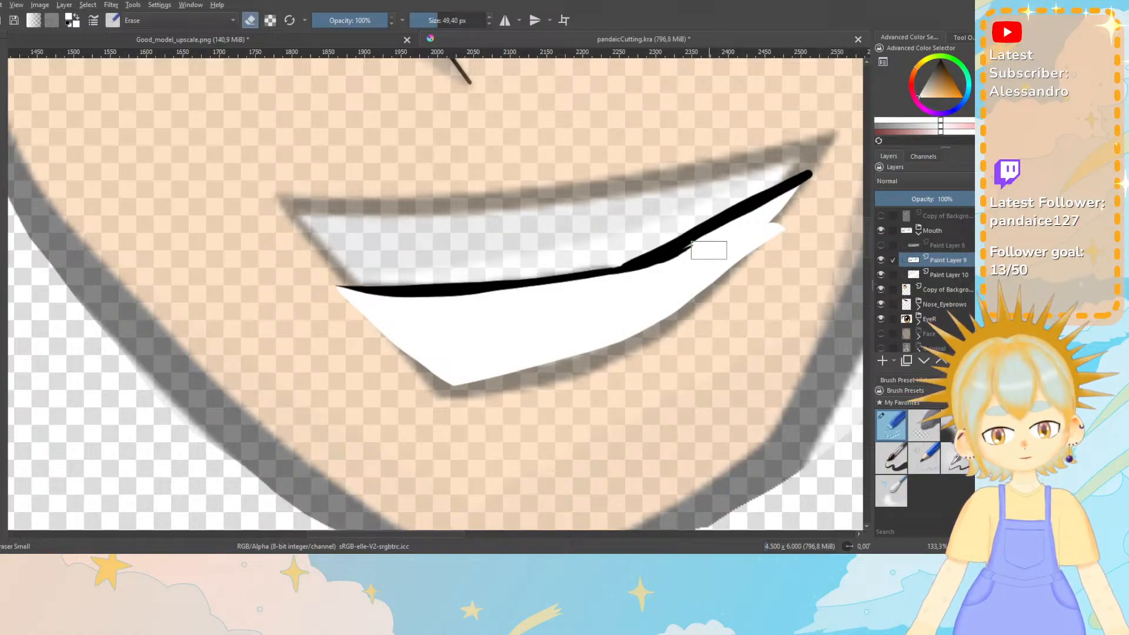
Erase the stray black spur beneath the bend of the teeth line on Paint Layer 9.
mouse_move(708, 250)
mouse_down()
mouse_move(692, 284)
mouse_move(728, 276)
mouse_move(714, 267)
mouse_move(724, 260)
mouse_move(704, 252)
mouse_move(654, 285)
mouse_up()
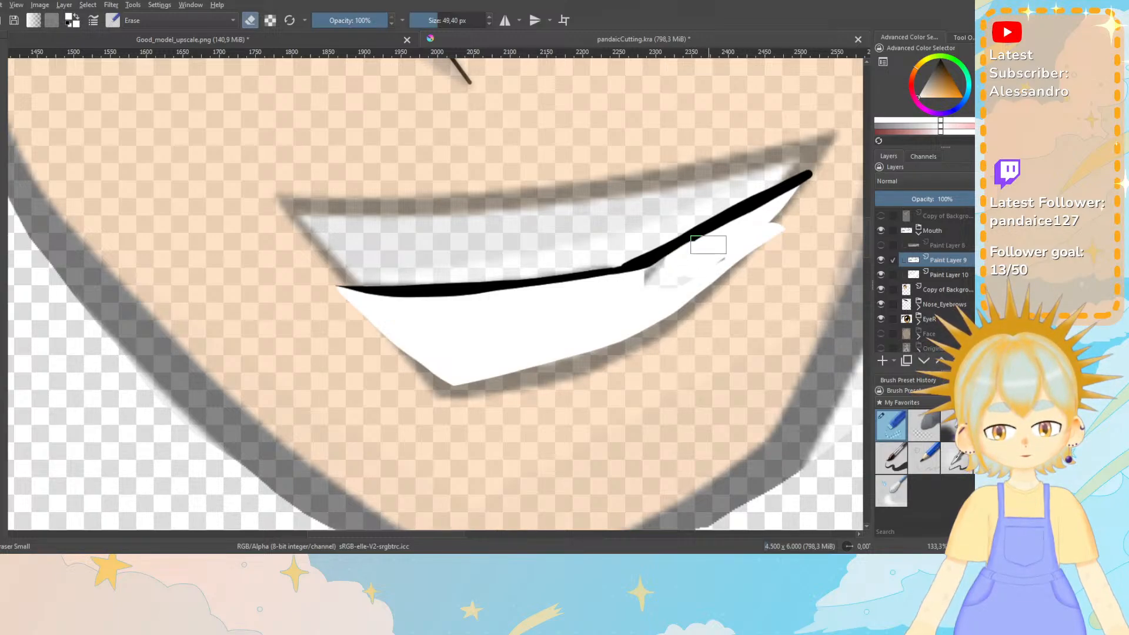
key(ctrl+z)
drag(710, 246, 653, 283)
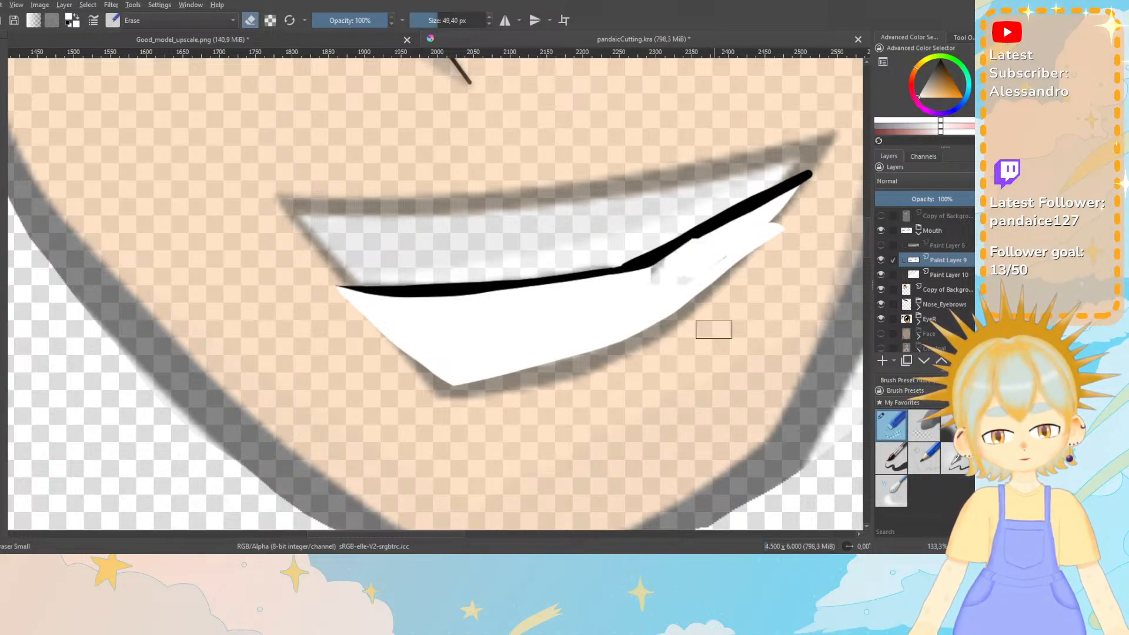
key(ctrl+z)
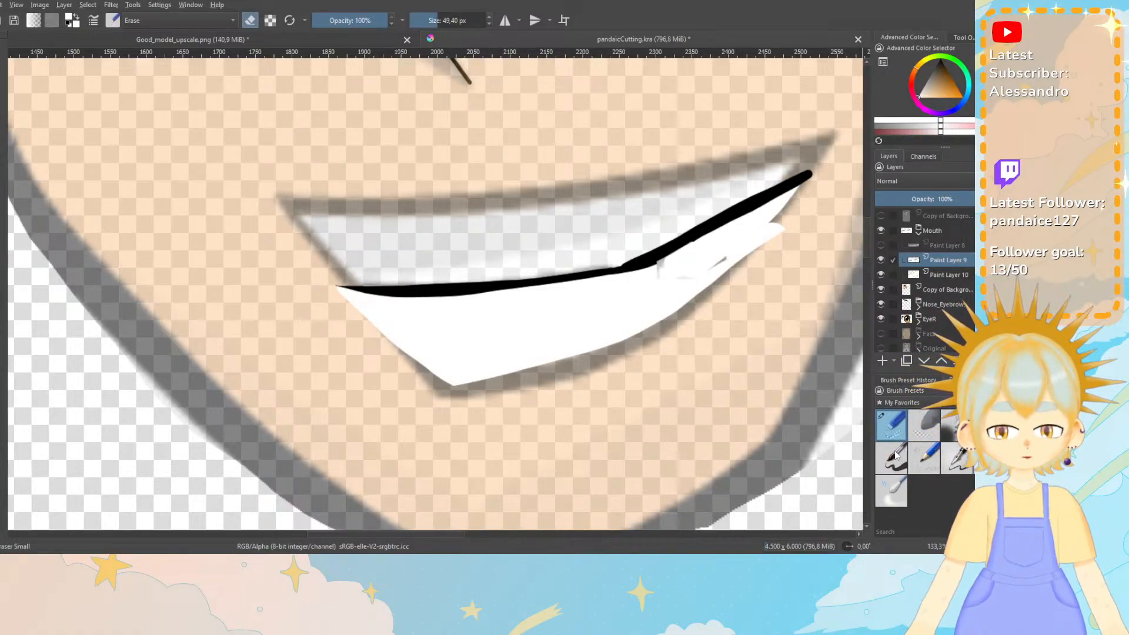
Repaint the right corner of the lower teeth white on Paint Layer 10 and undo the stray dab below the mouth.
click(949, 279)
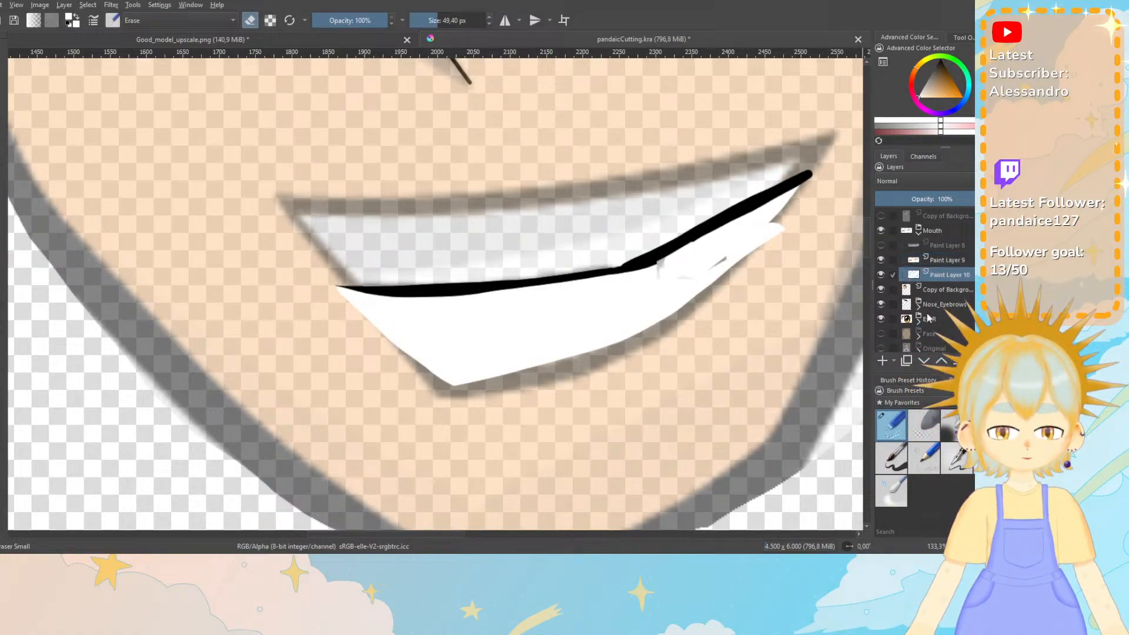
click(896, 460)
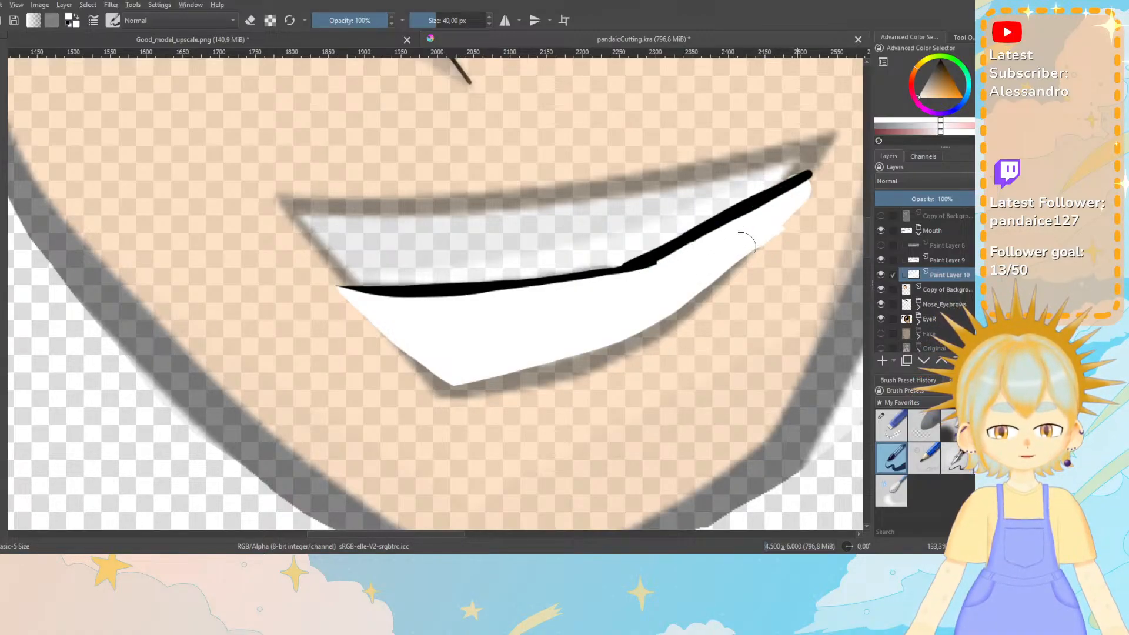
key(ctrl+z)
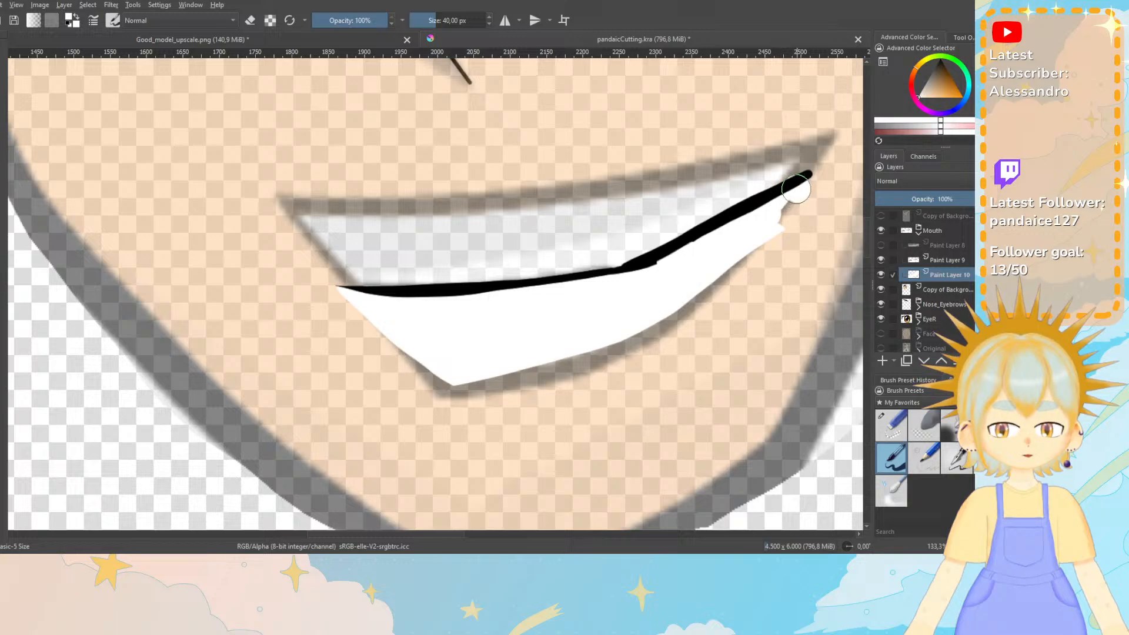
drag(785, 205, 800, 188)
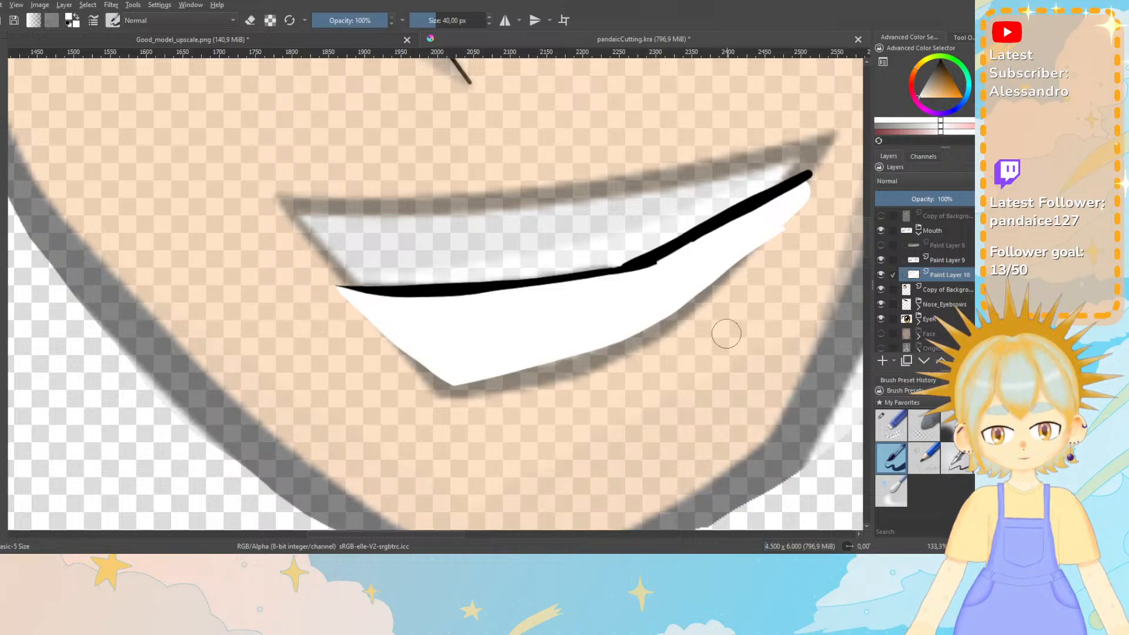
click(684, 362)
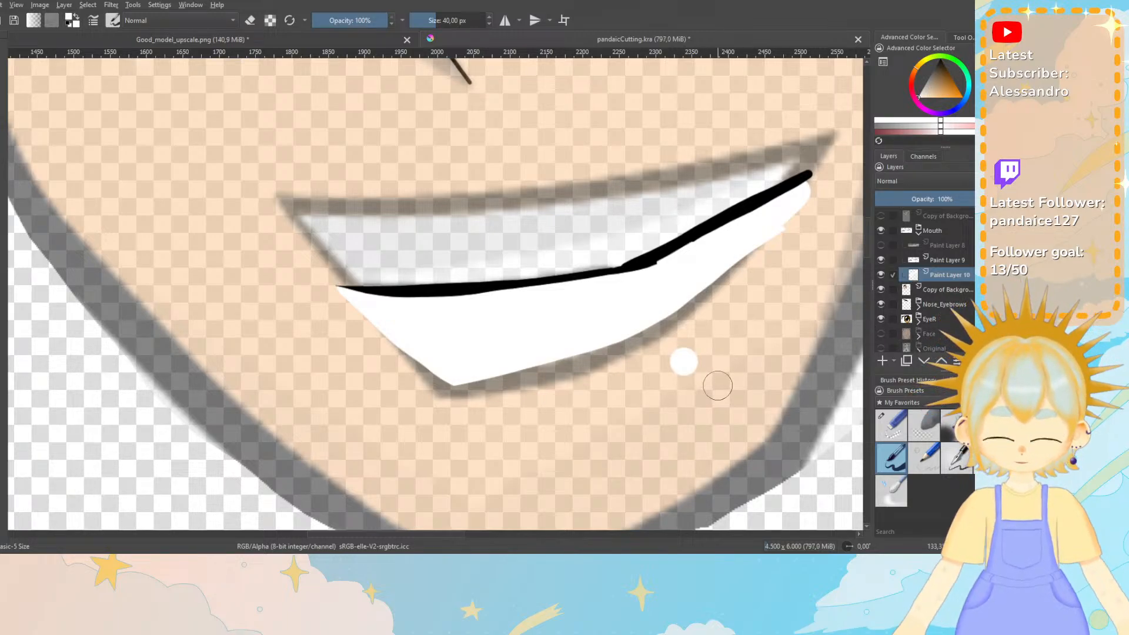
key(ctrl+z)
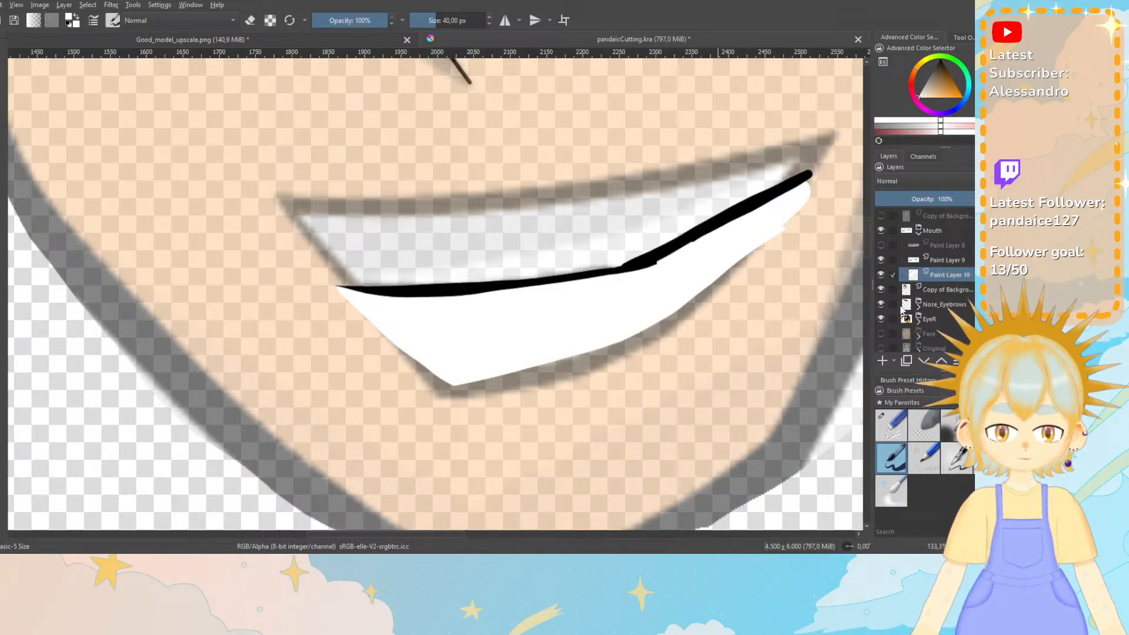
Merge the teeth line on Paint Layer 9 with the white layer below it.
click(941, 262)
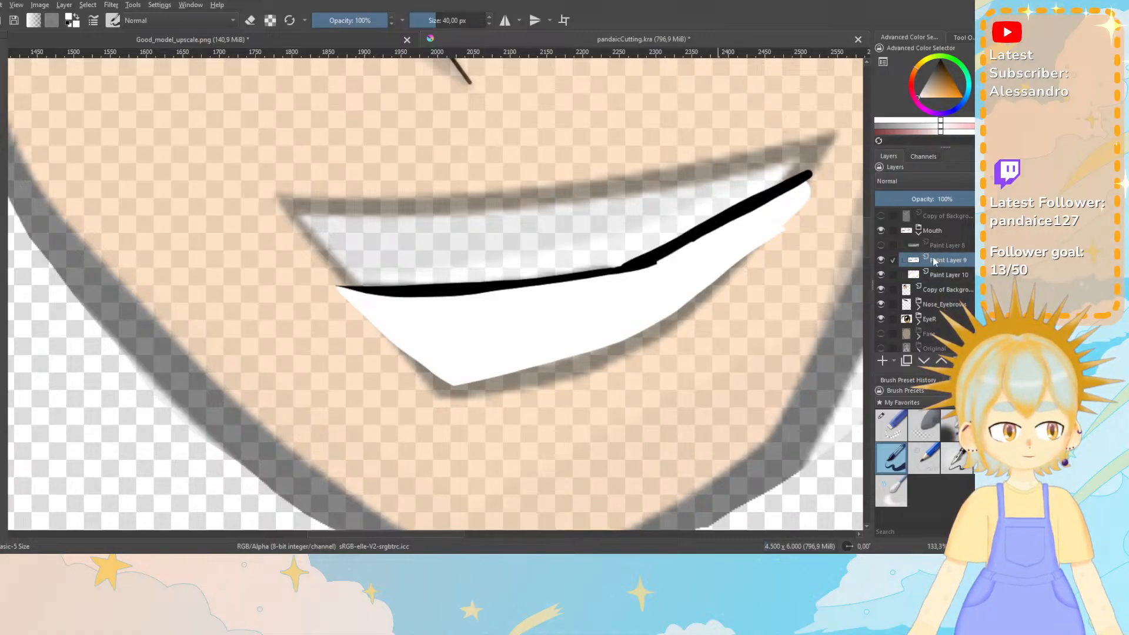
right_click(943, 264)
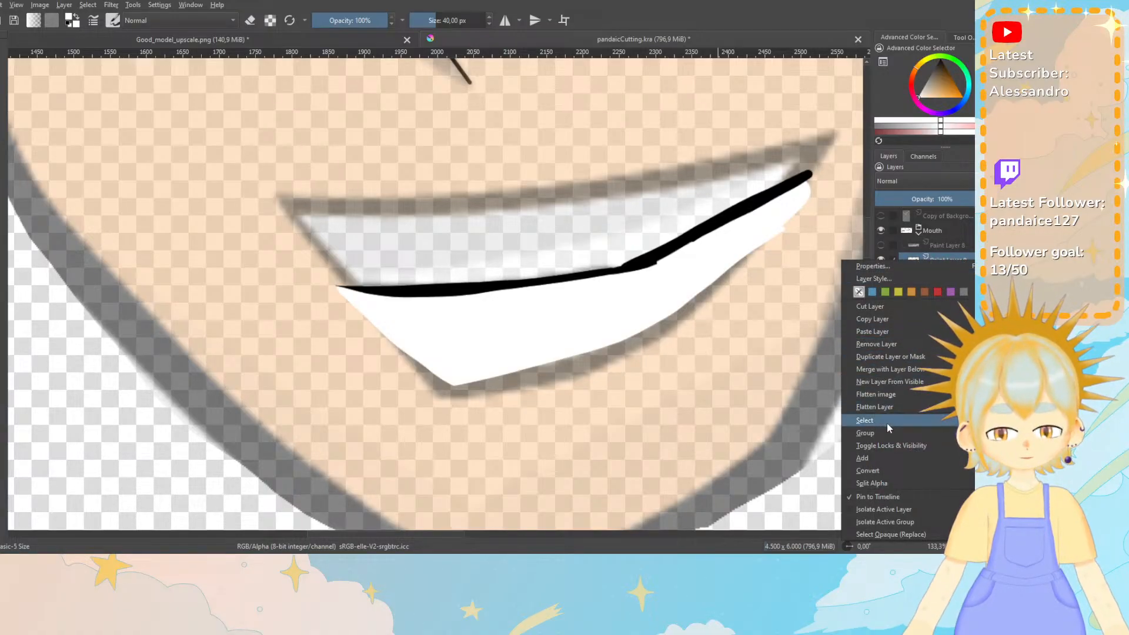
click(885, 373)
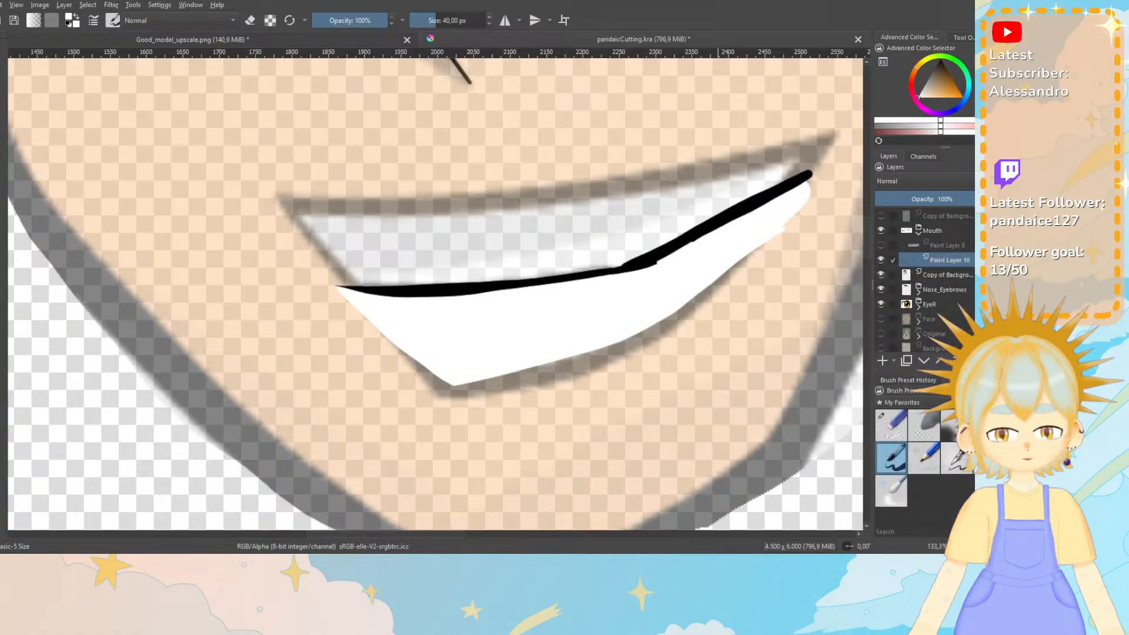
Show Paint Layer 8 and erase its lower edge toward the right mouth corner to uncover more of the teeth line.
click(931, 247)
click(881, 245)
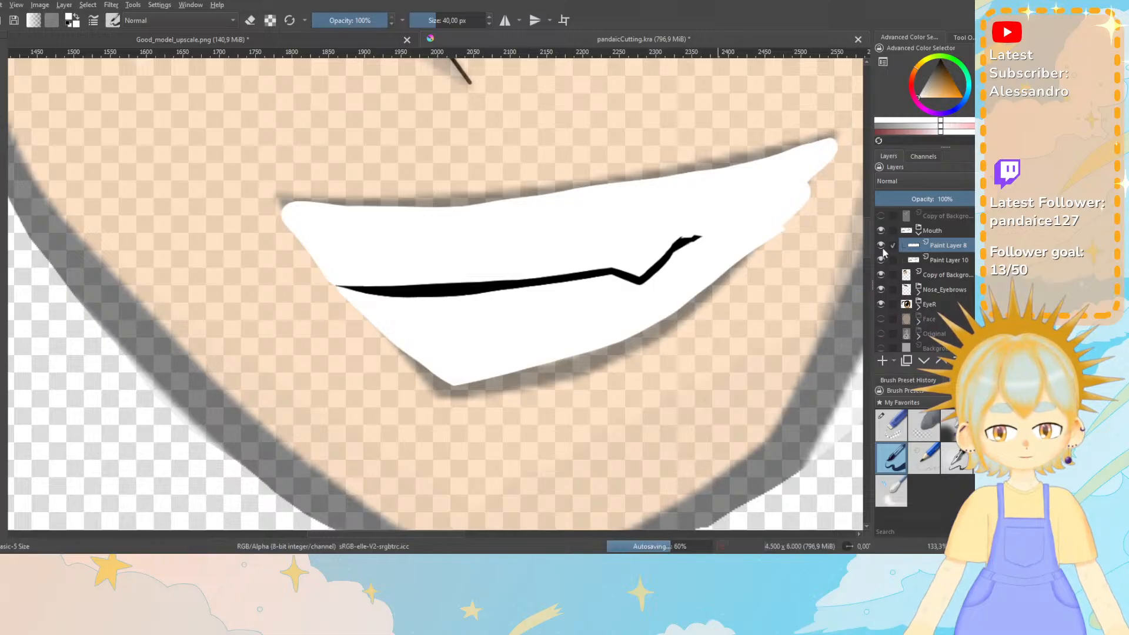
click(883, 248)
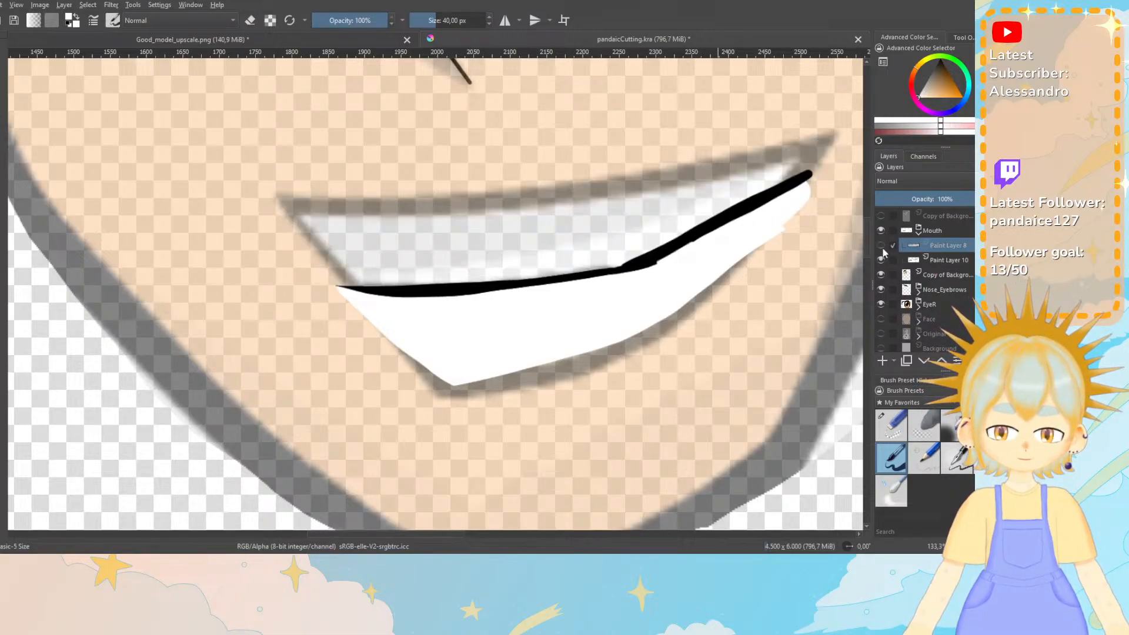
click(883, 248)
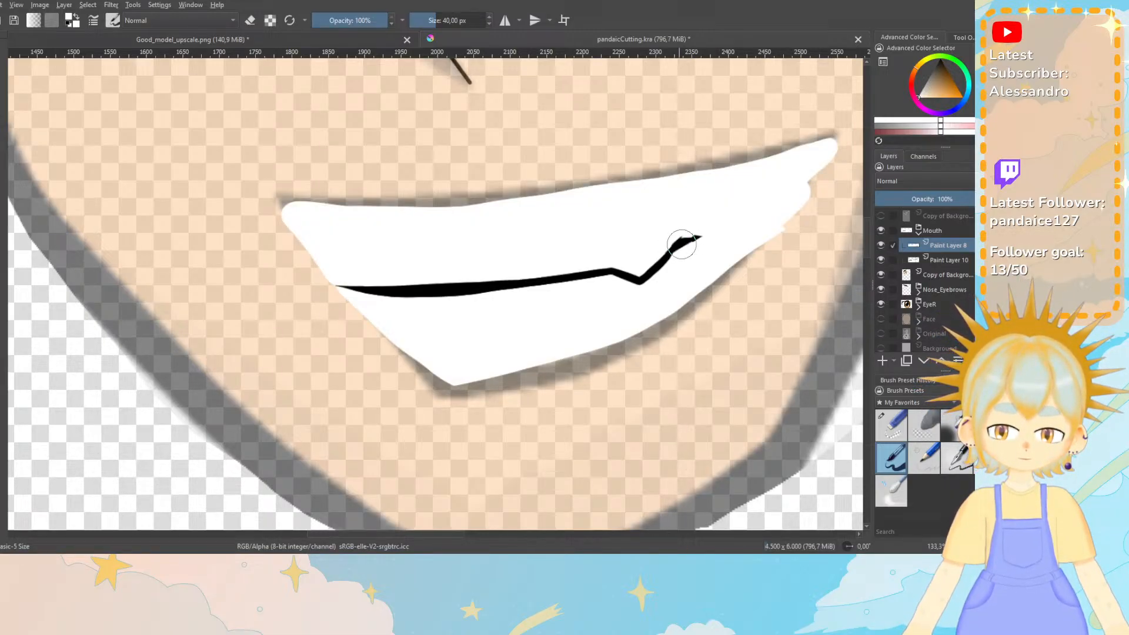
click(891, 424)
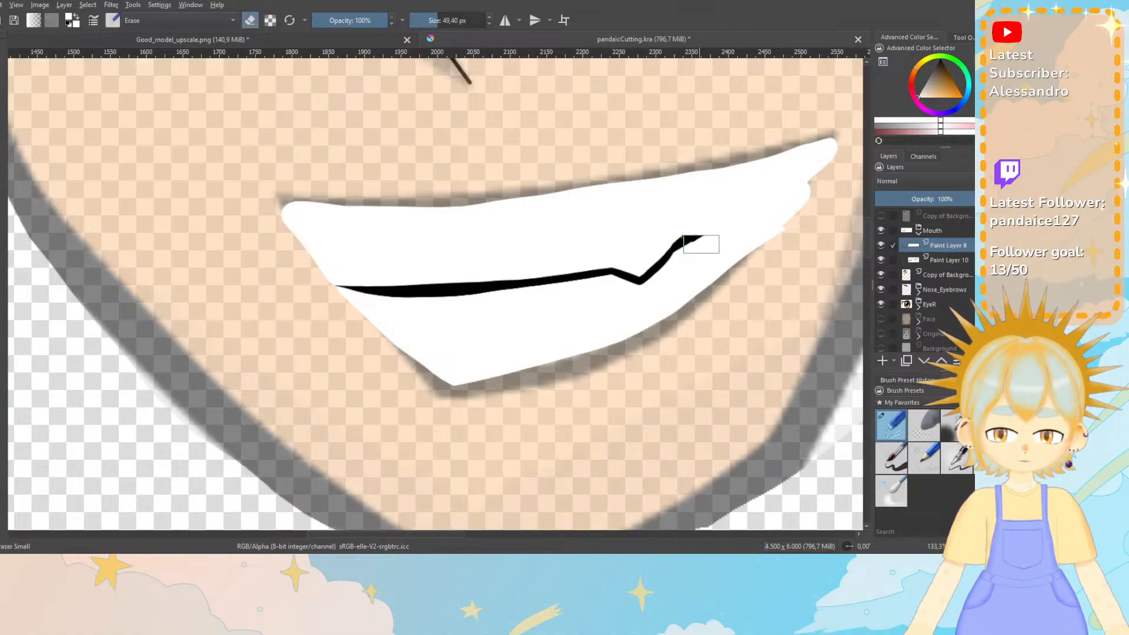
drag(684, 235, 754, 209)
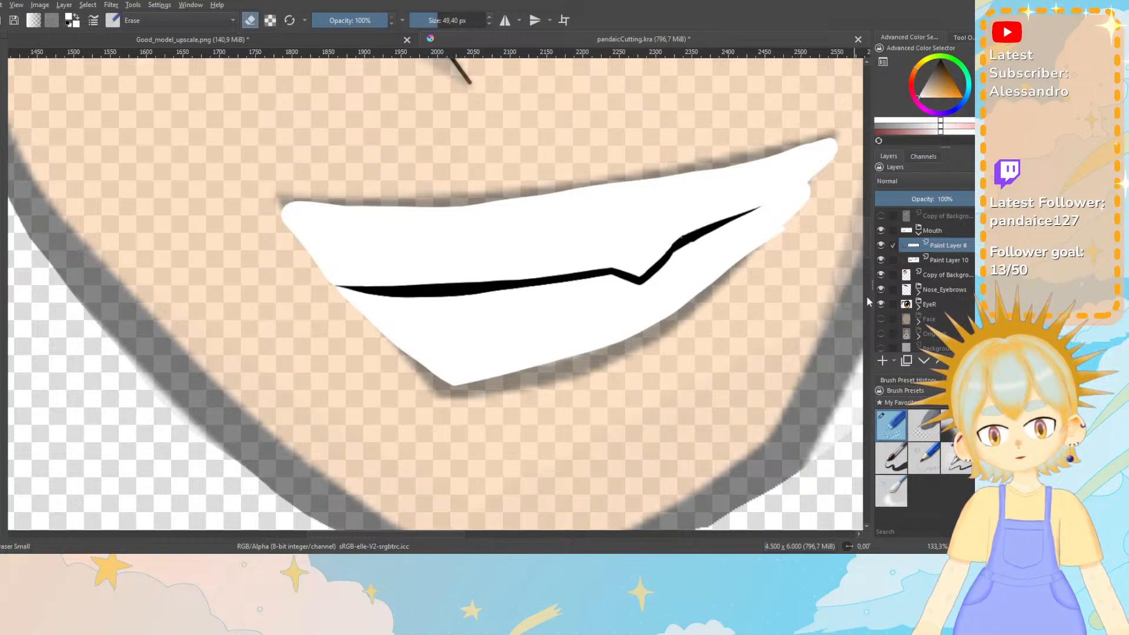
Check the upper teeth with Paint Layer 10 toggled off and on, leaving both teeth layers hidden.
click(881, 259)
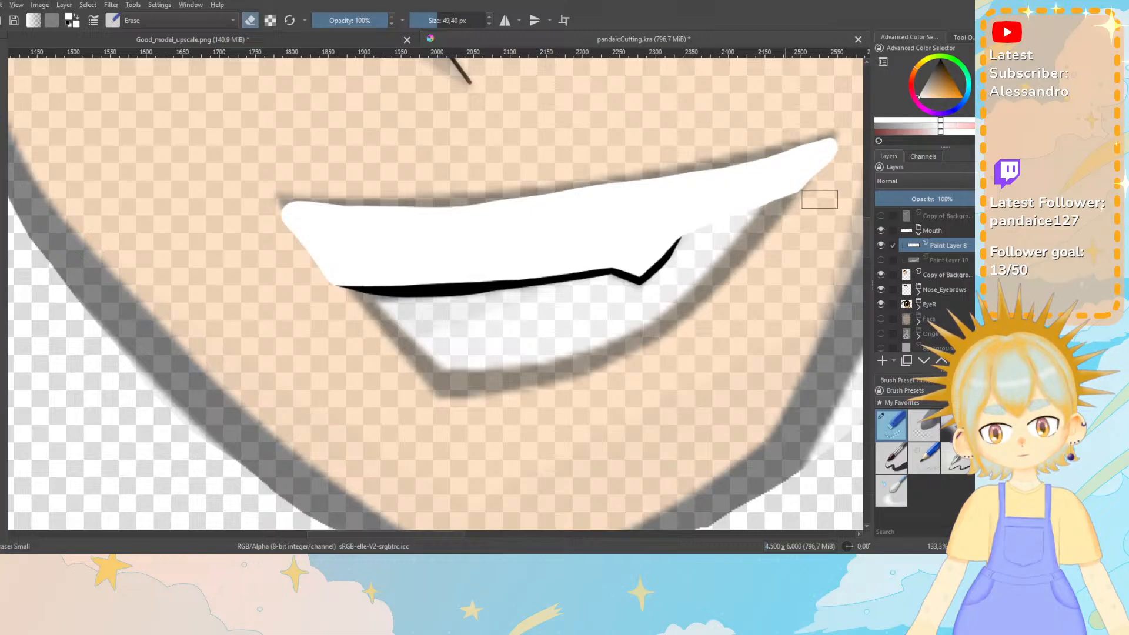
click(881, 260)
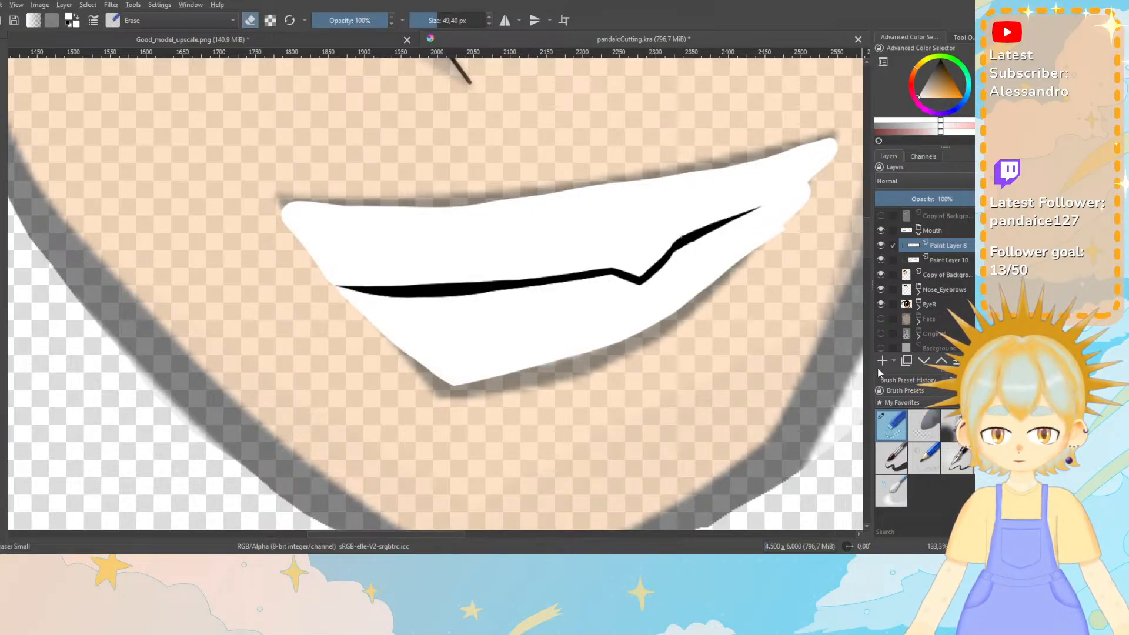
click(881, 260)
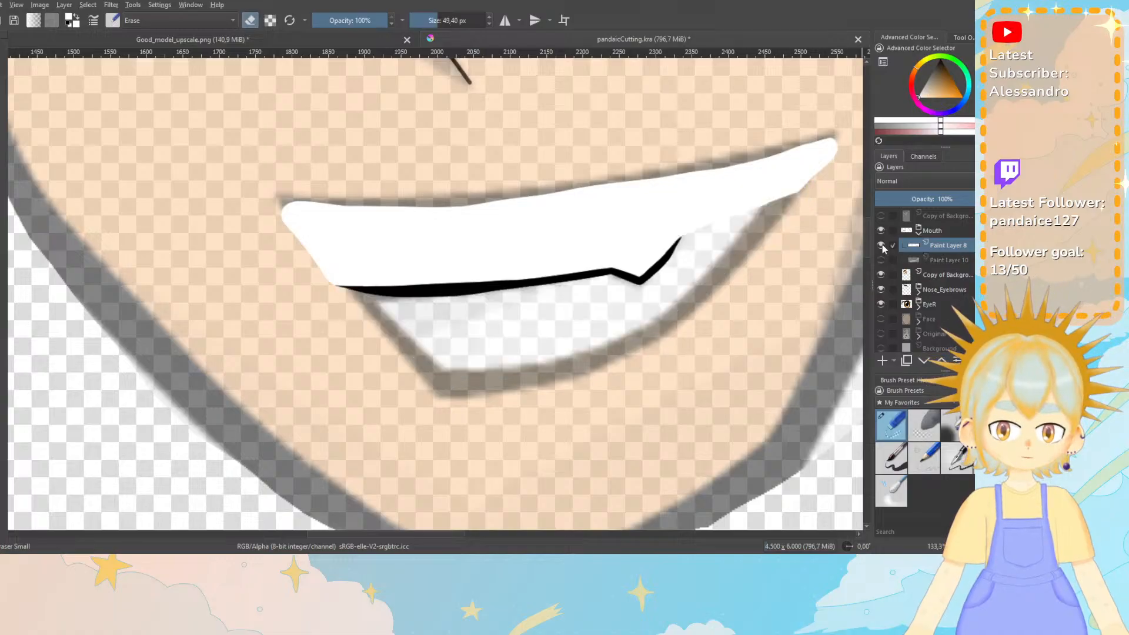
click(881, 246)
Switch from the eraser back to the Basic-5 Size brush and set its color to bright red.
key(slash)
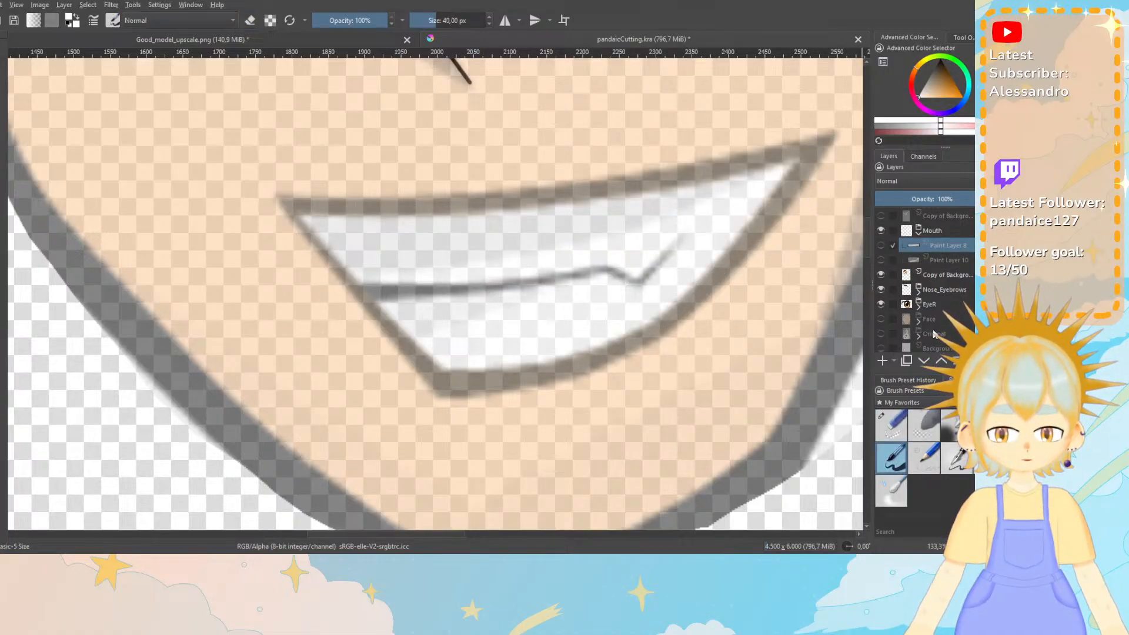
click(912, 86)
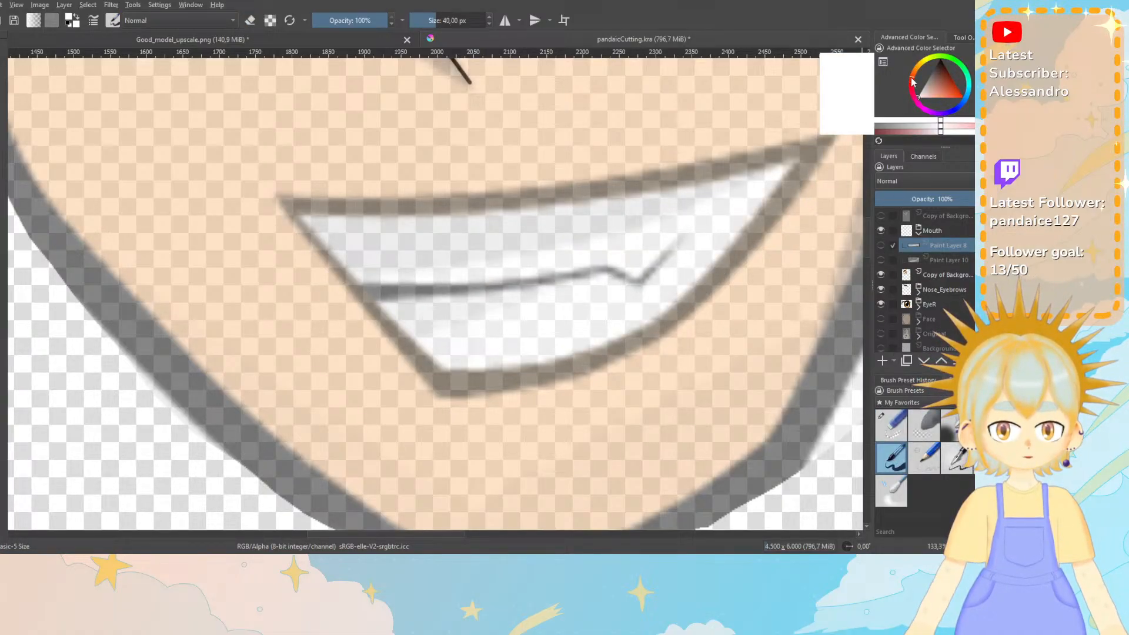
click(962, 98)
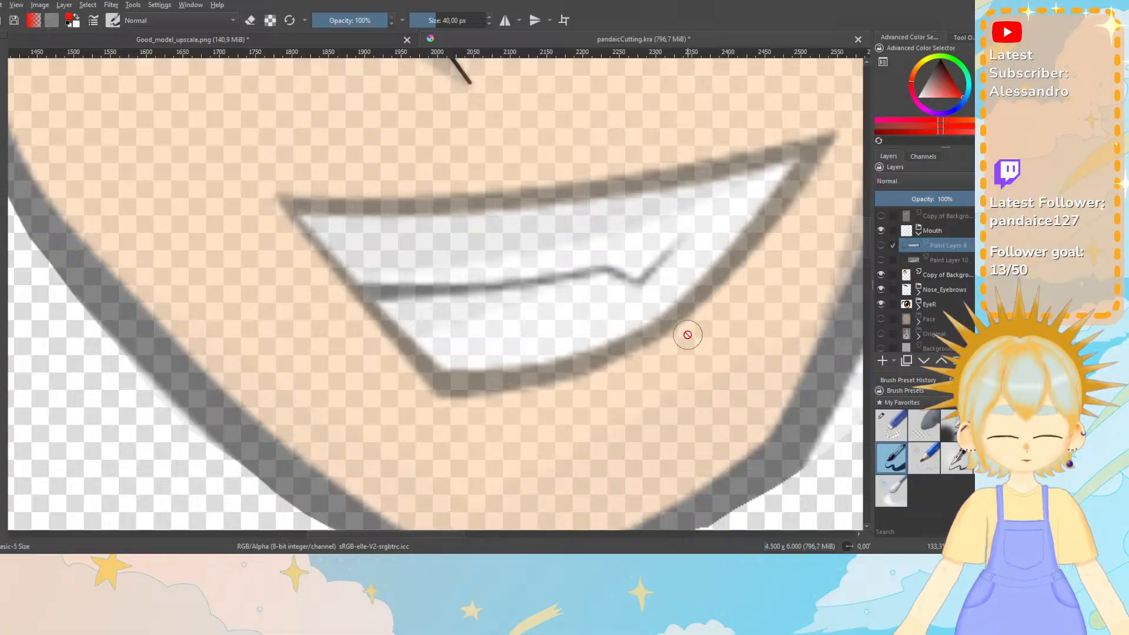
click(623, 349)
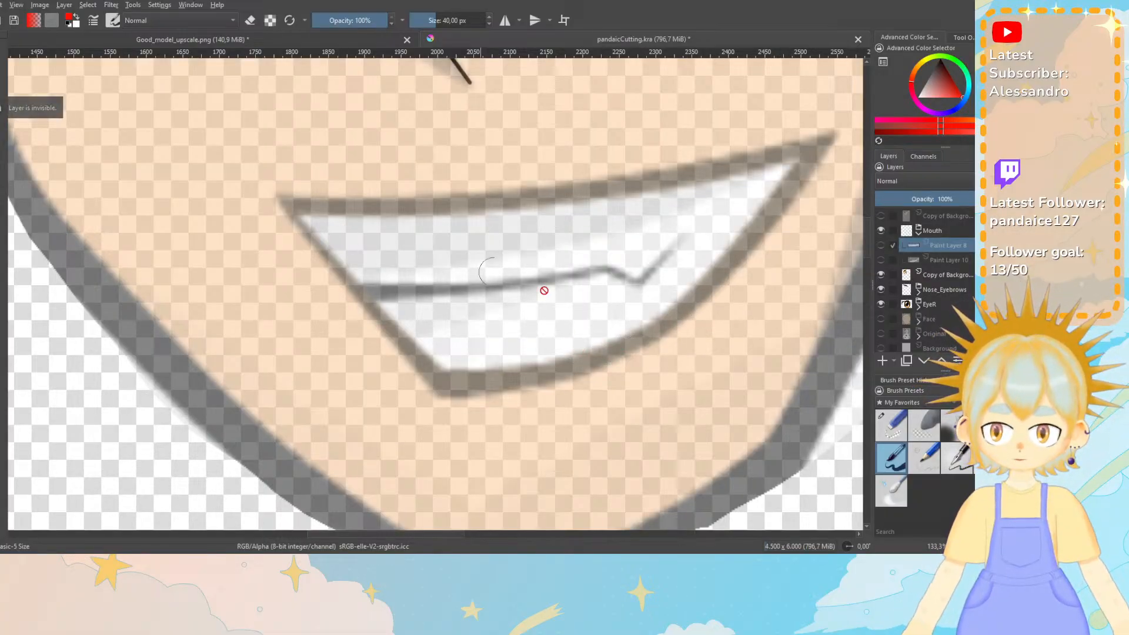
Draw a red ellipse around the whole mouth on a new paint layer beneath Paint Layer 10.
click(882, 361)
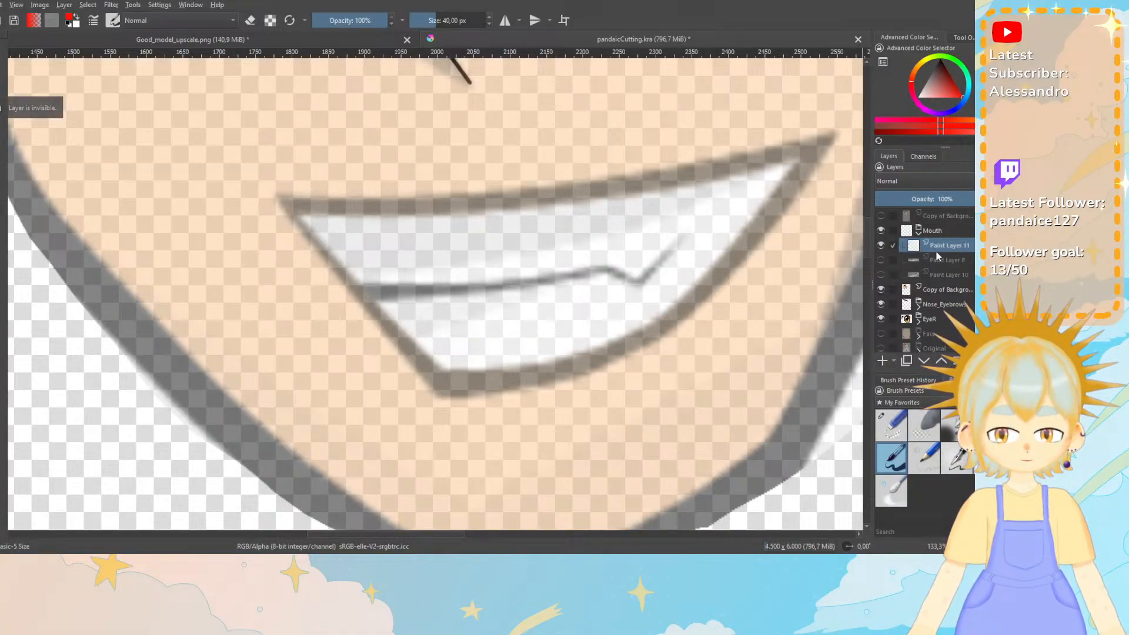
drag(947, 245, 941, 277)
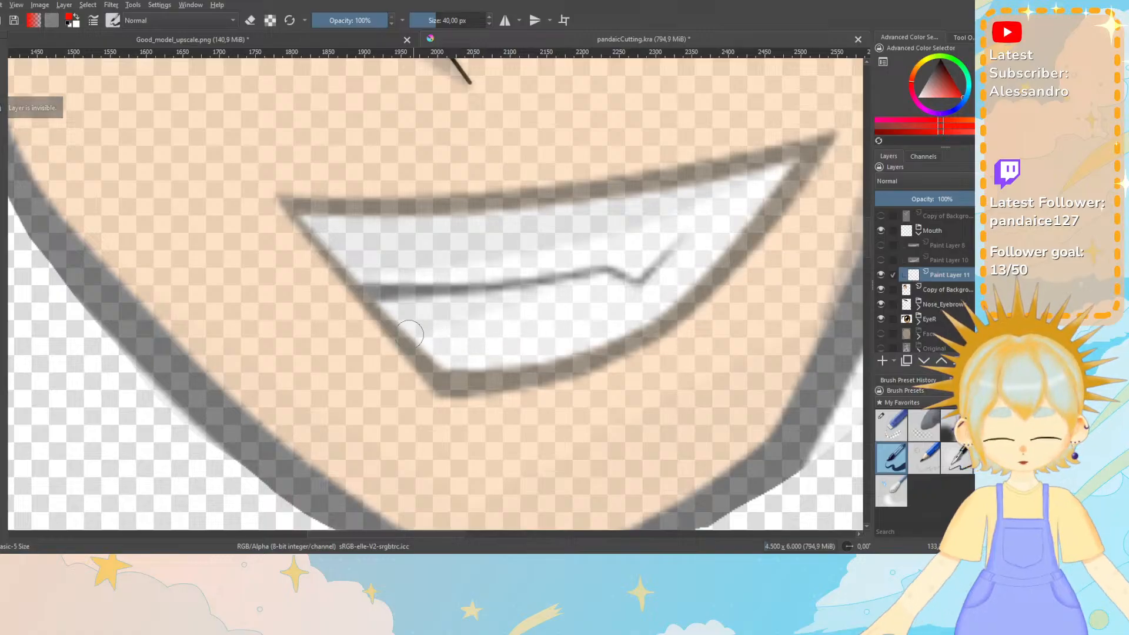
scroll(410, 332, down, 2)
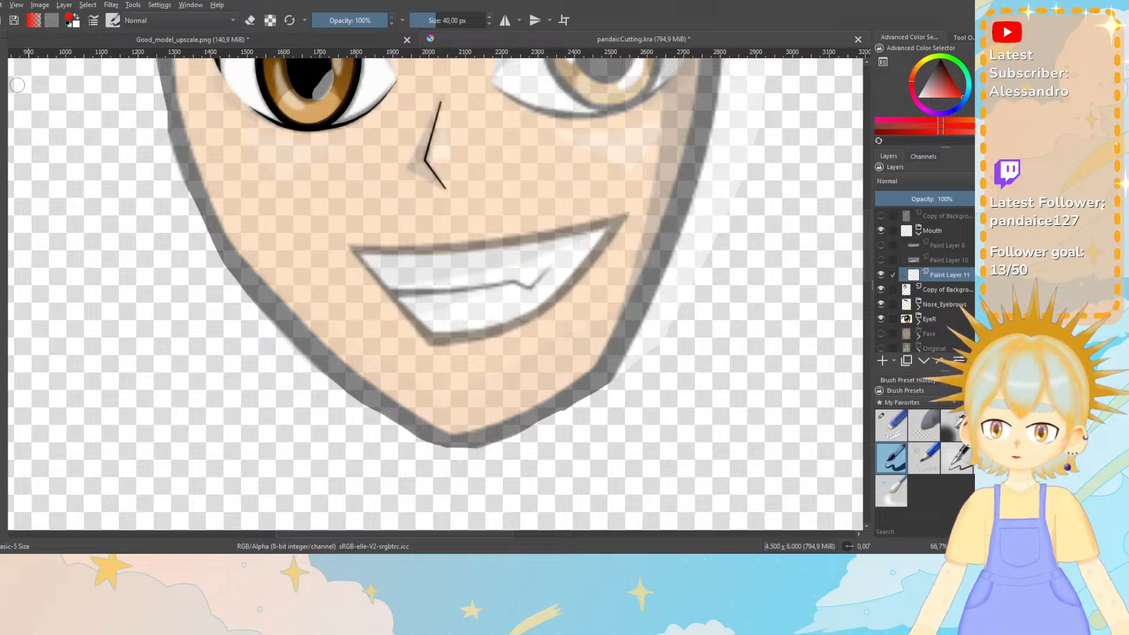
drag(324, 178, 635, 372)
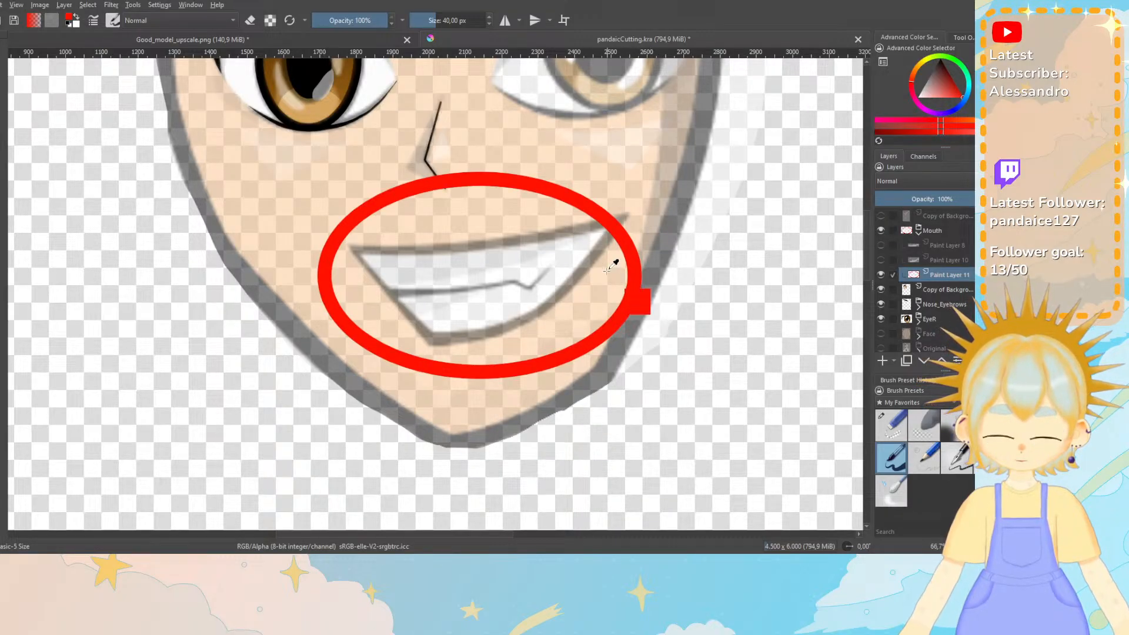
Transform the red ellipse so its upper edge sits slightly lower, and nudge it into place around the mouth.
key(ctrl+t)
drag(480, 174, 480, 188)
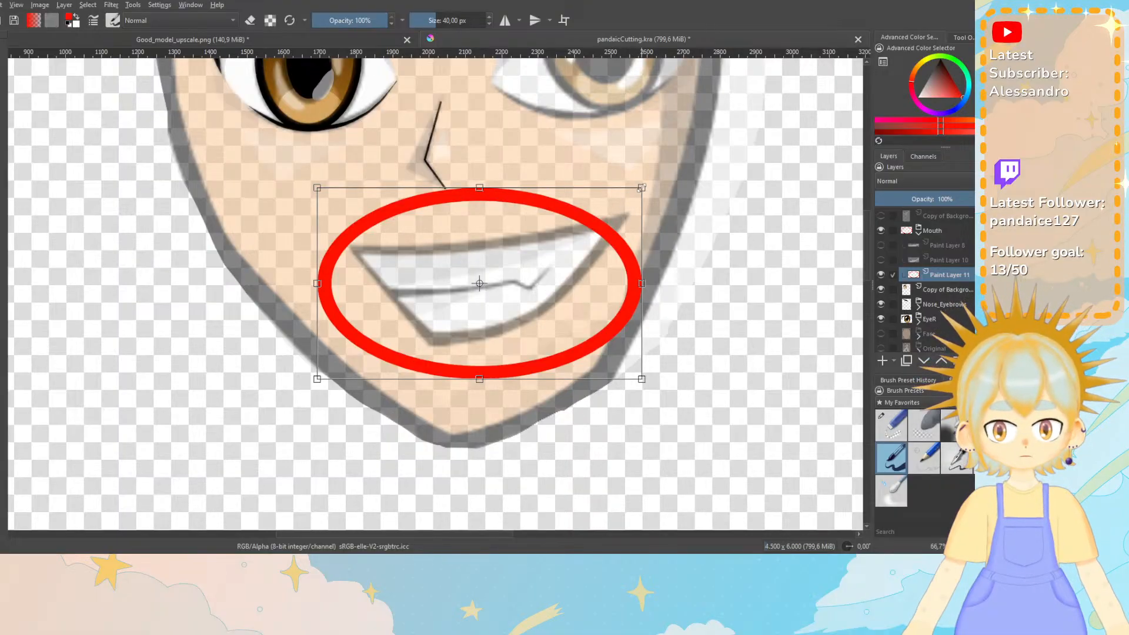
drag(642, 188, 642, 185)
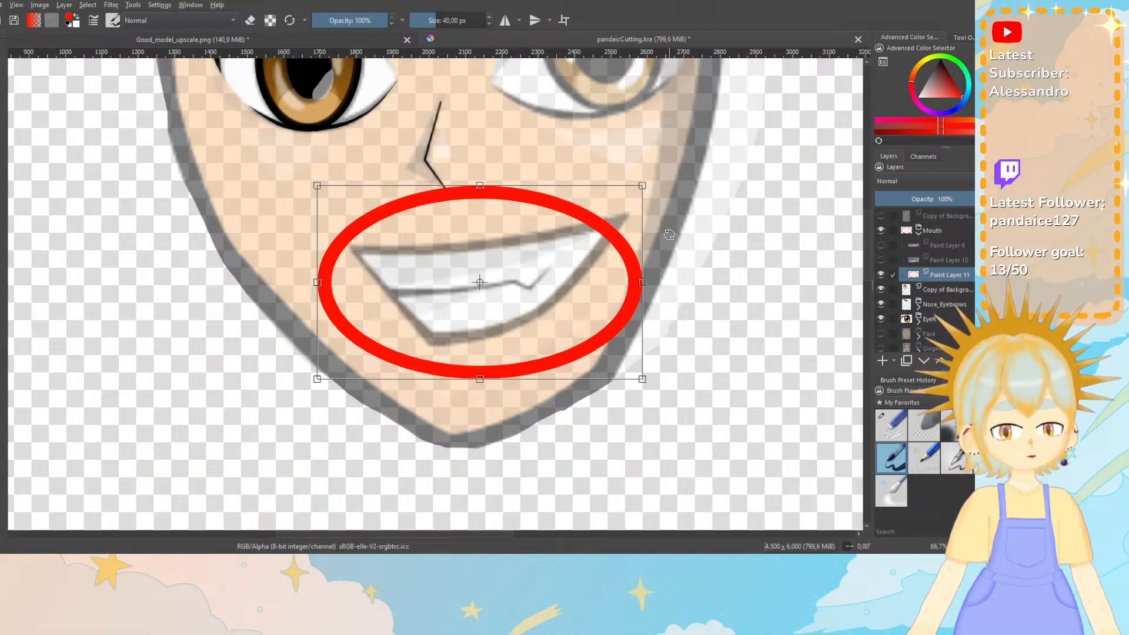
drag(464, 292, 499, 269)
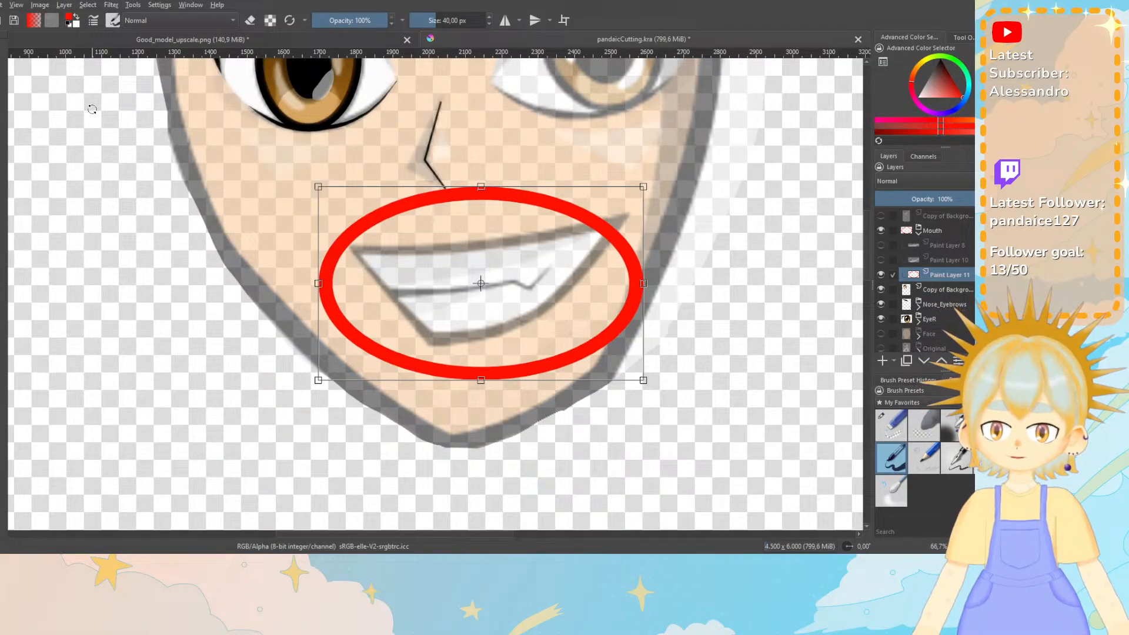
key(Return)
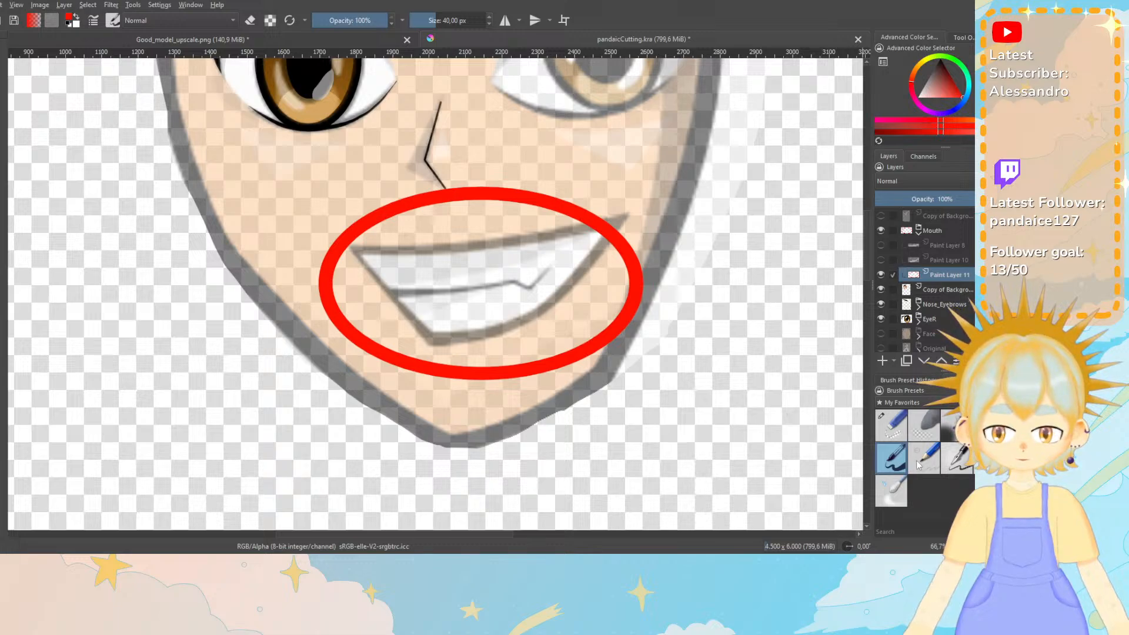
Add a paint layer beneath the red ellipse outline and fill the ellipse's whole area with red by inverting the selection of its outside.
click(887, 361)
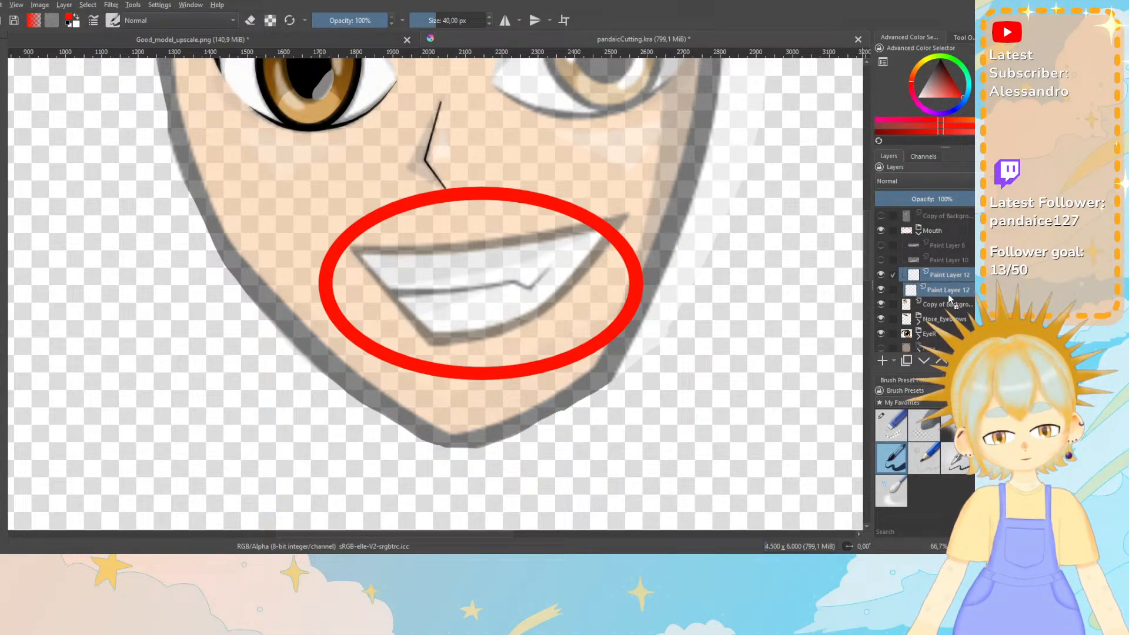
click(945, 278)
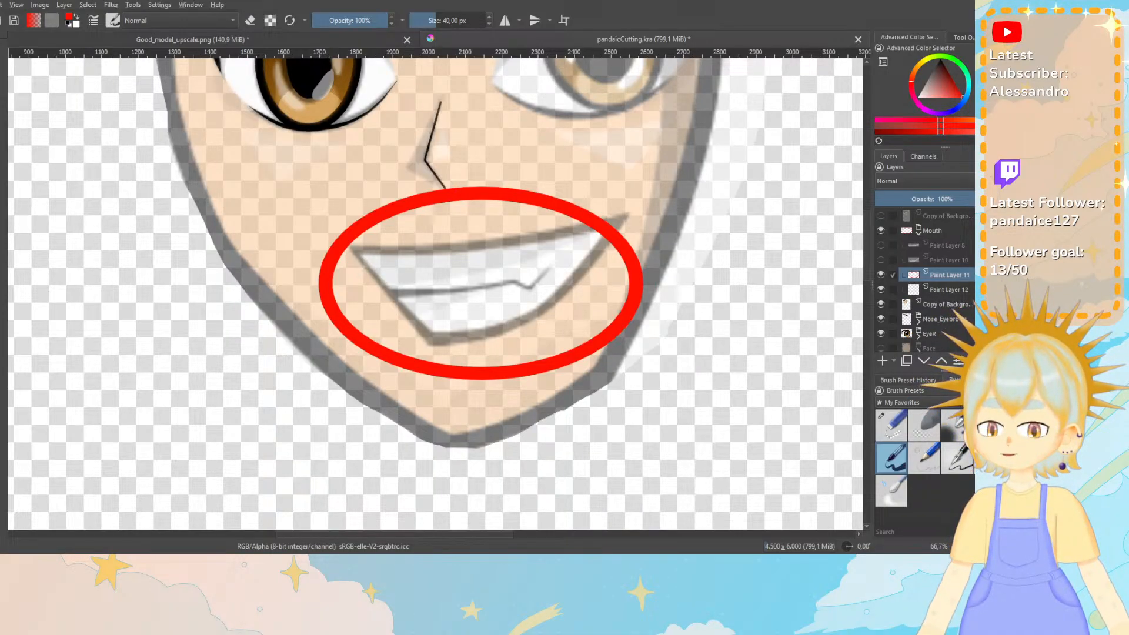
click(474, 296)
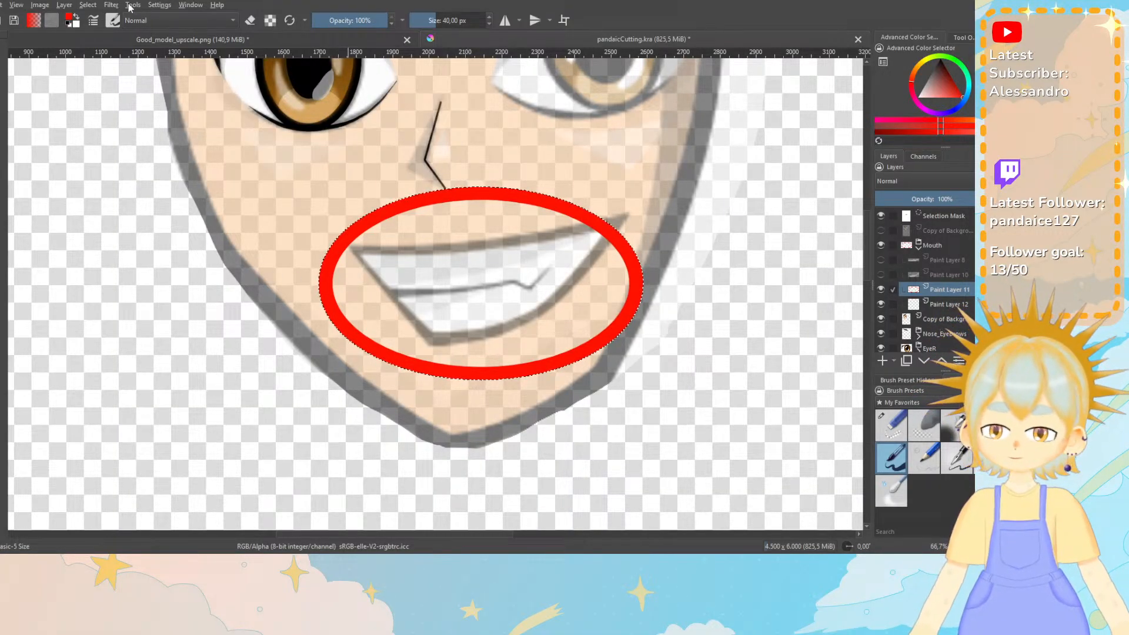
click(87, 5)
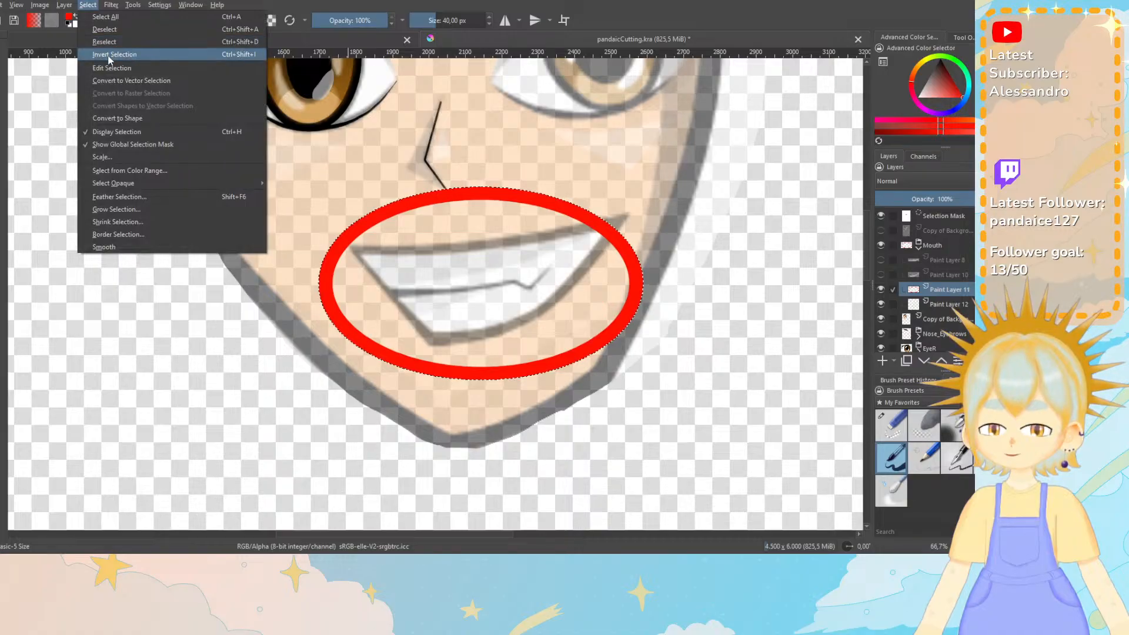
click(109, 56)
click(950, 304)
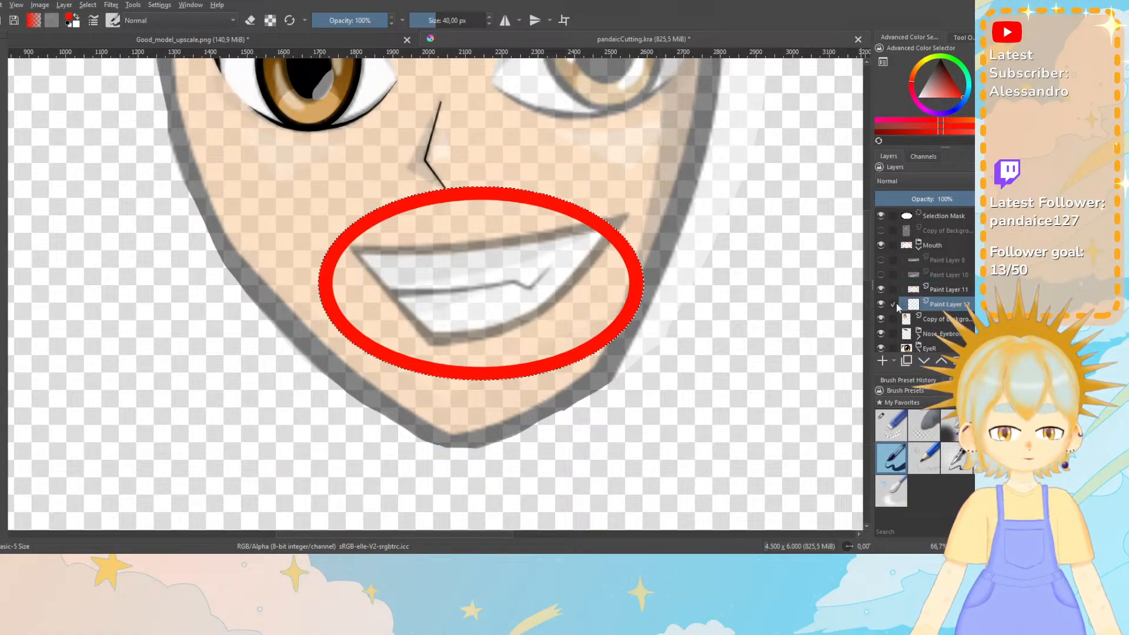
key(shift+BackSpace)
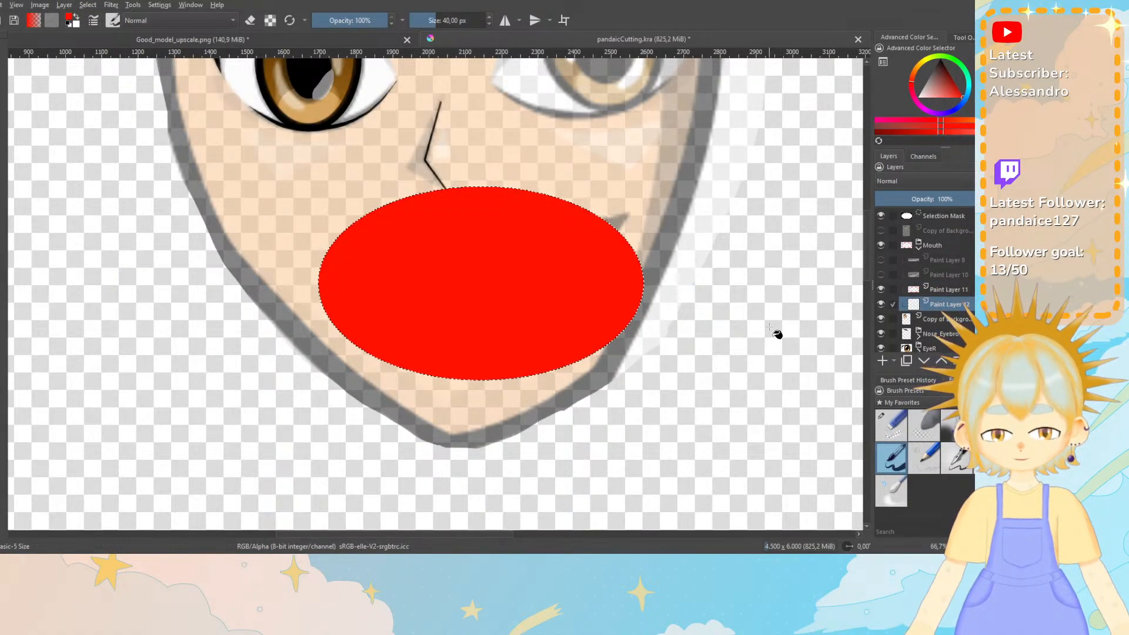
Delete Paint Layer 11 containing the original ellipse outline.
click(941, 289)
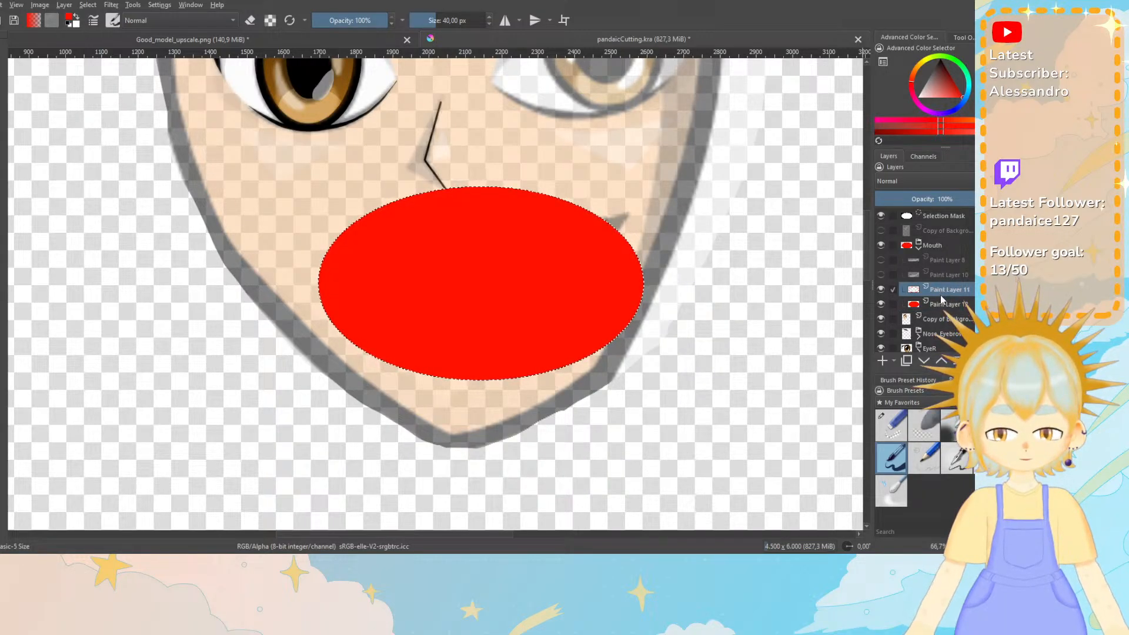
mouse_move(944, 303)
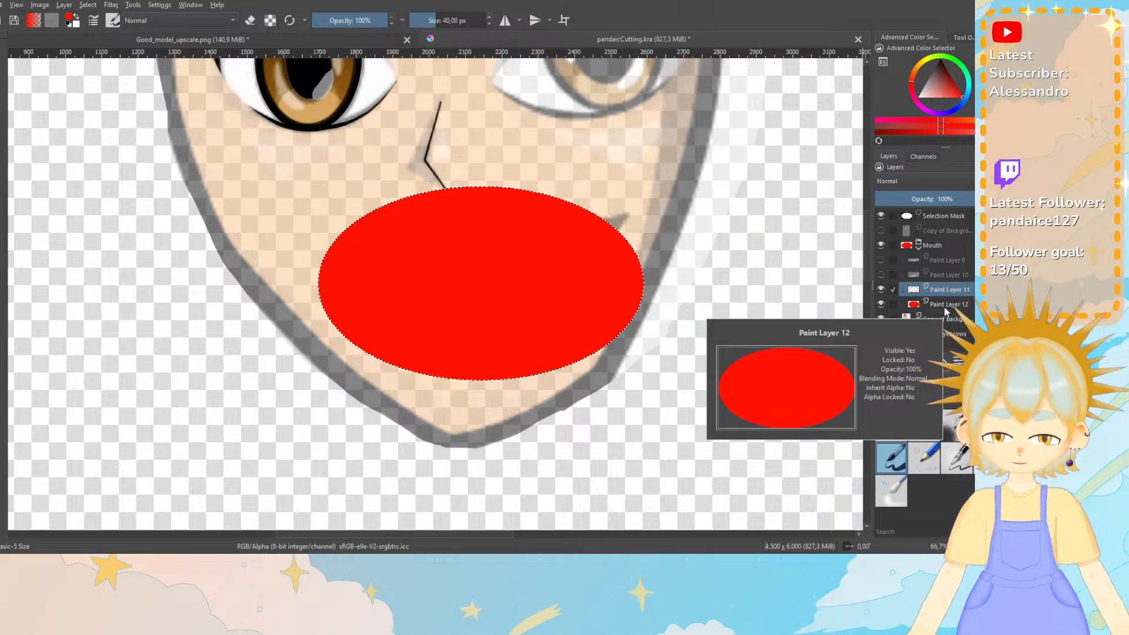
key(shift+Delete)
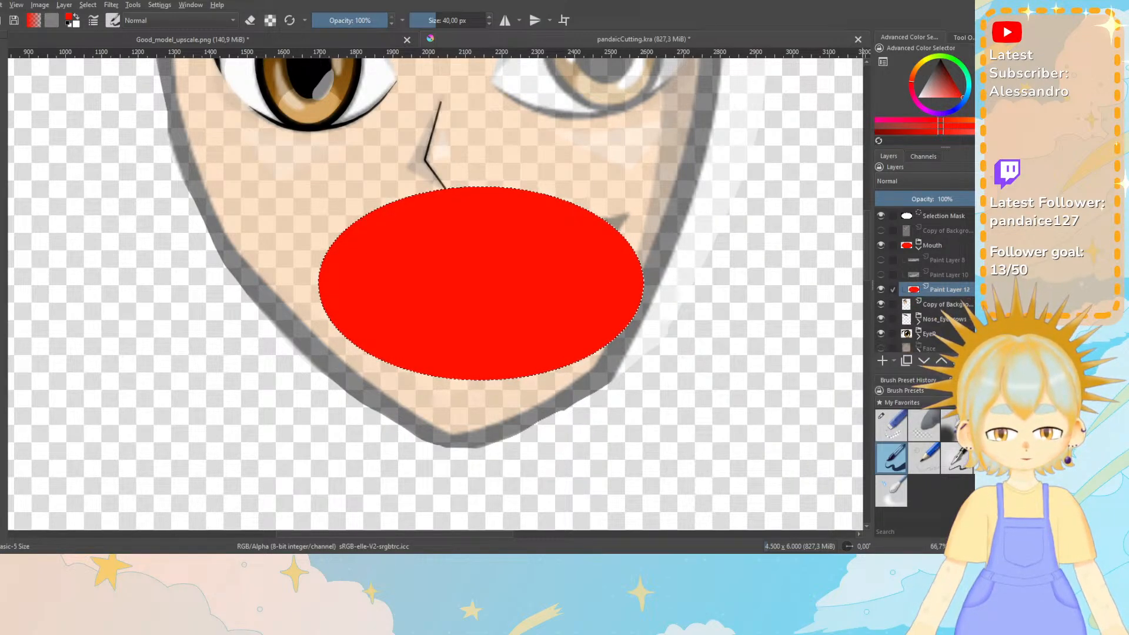
Refill the mouth ellipse on Paint Layer 12 with a darker orange-red and remove the selection.
mouse_move(933, 98)
mouse_down()
mouse_move(952, 77)
mouse_move(943, 98)
mouse_up()
click(912, 81)
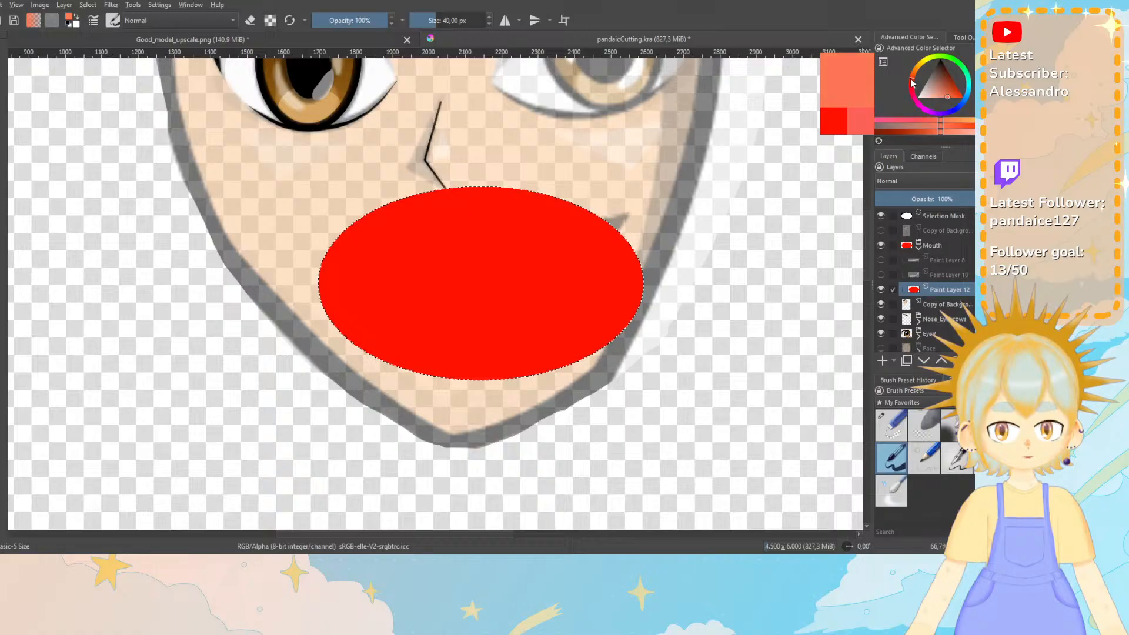
click(951, 93)
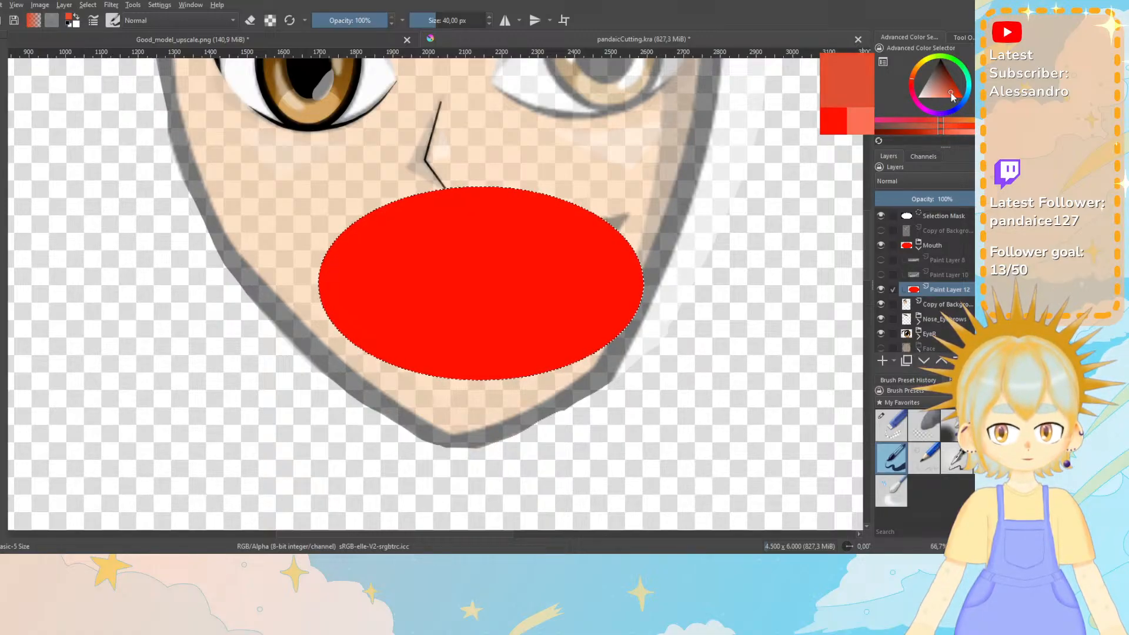
key(shift+BackSpace)
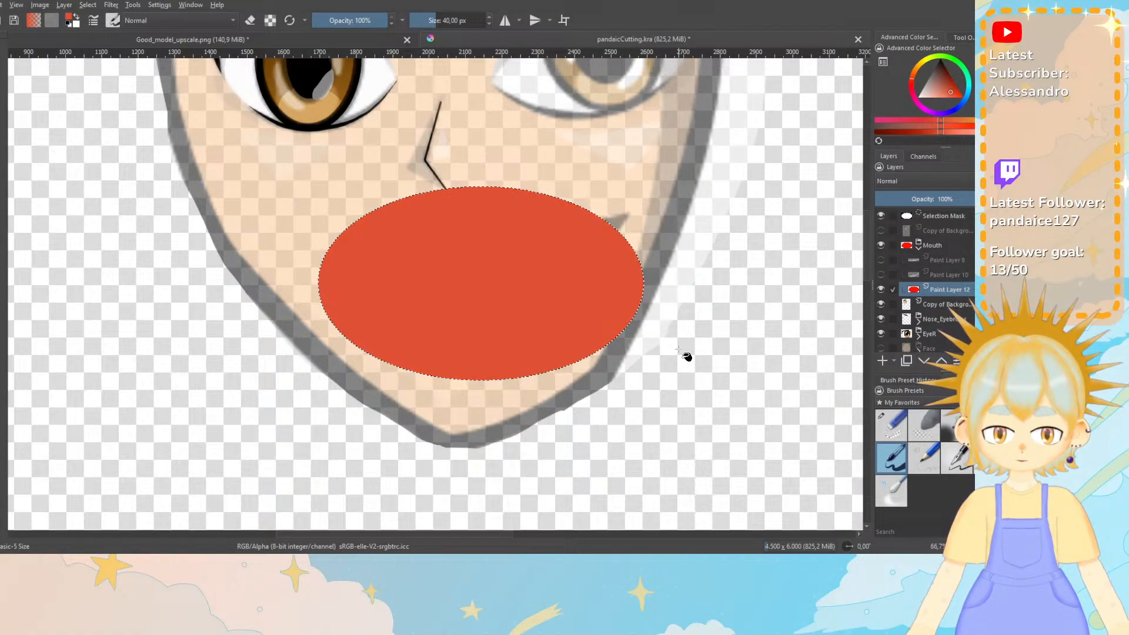
click(952, 90)
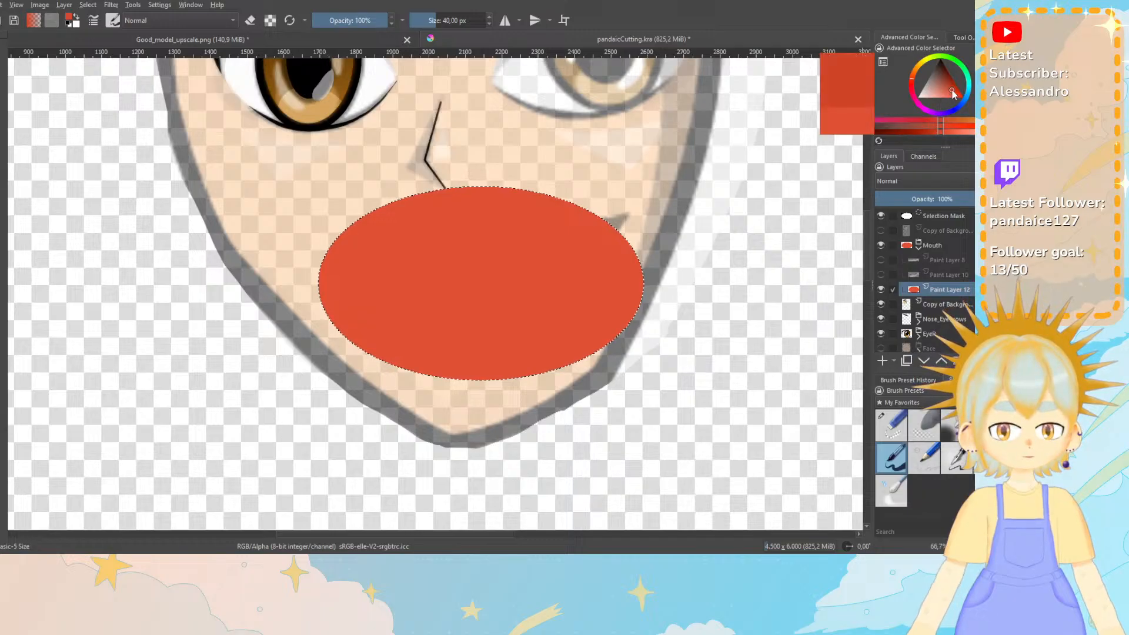
key(shift+BackSpace)
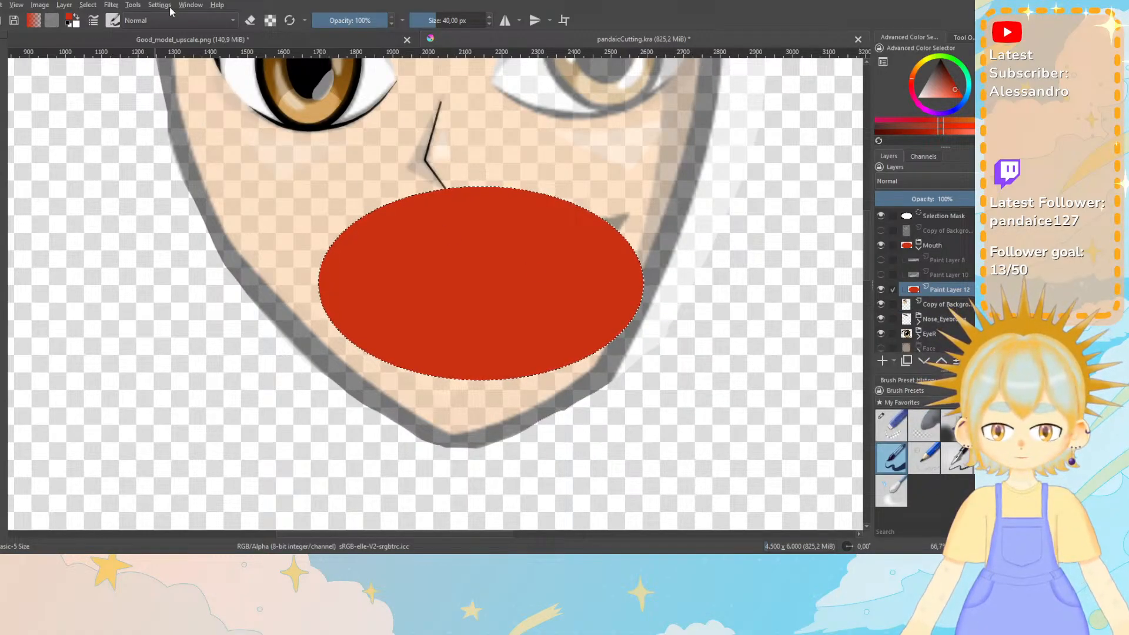
click(87, 5)
click(97, 41)
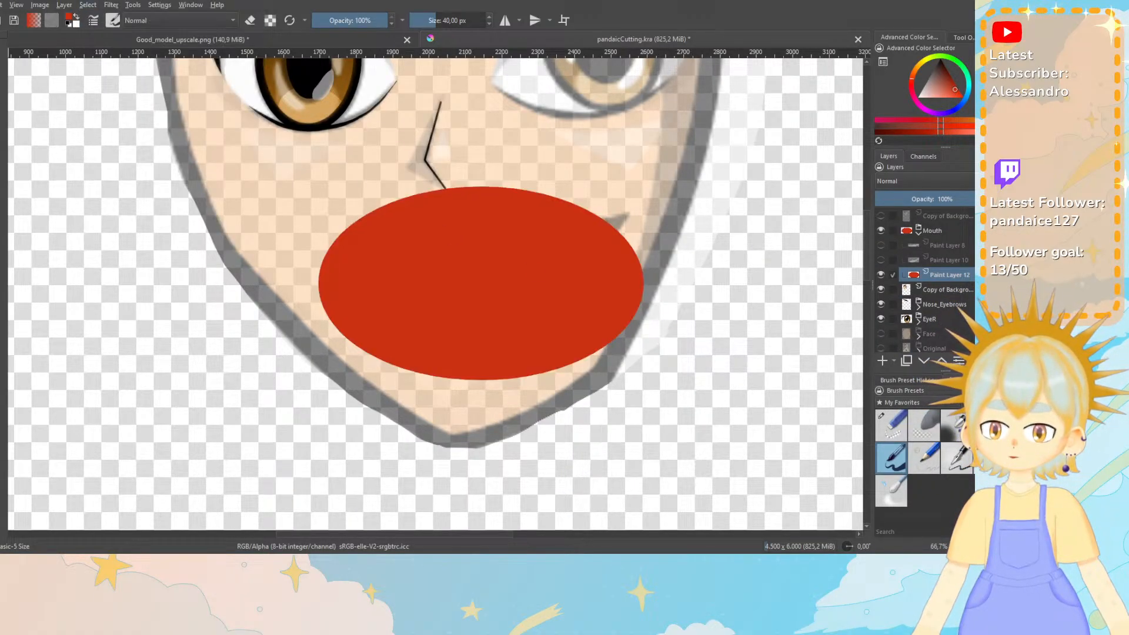
Draw a smaller salmon ellipse for the tongue on a new layer above the red mouth shape, and nudge it slightly up and left.
click(882, 360)
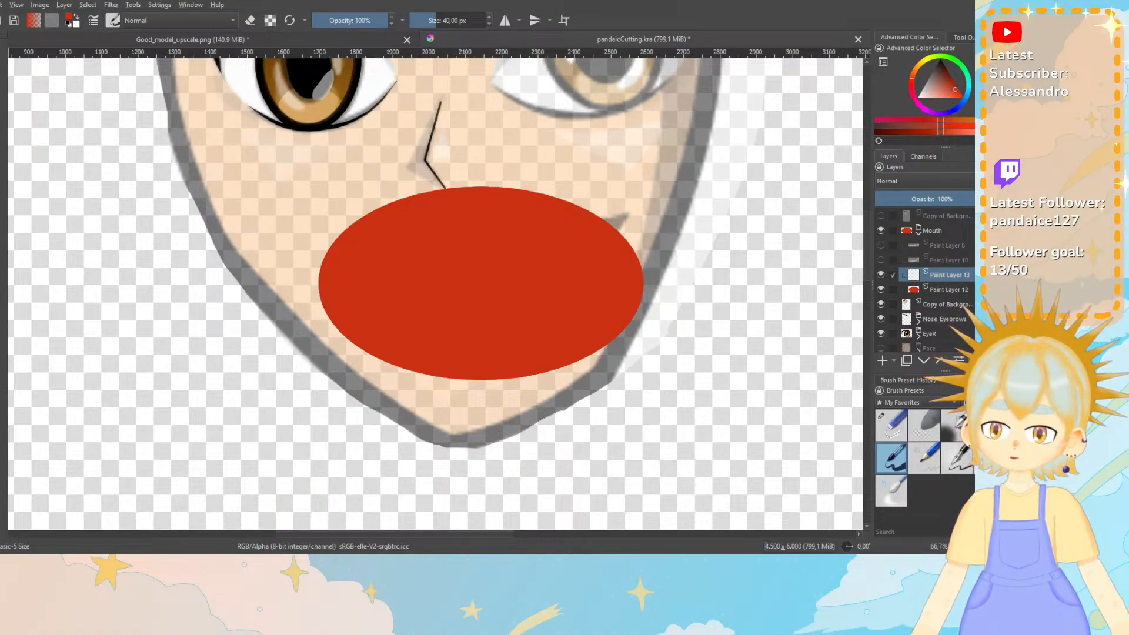
drag(940, 90, 944, 94)
click(912, 78)
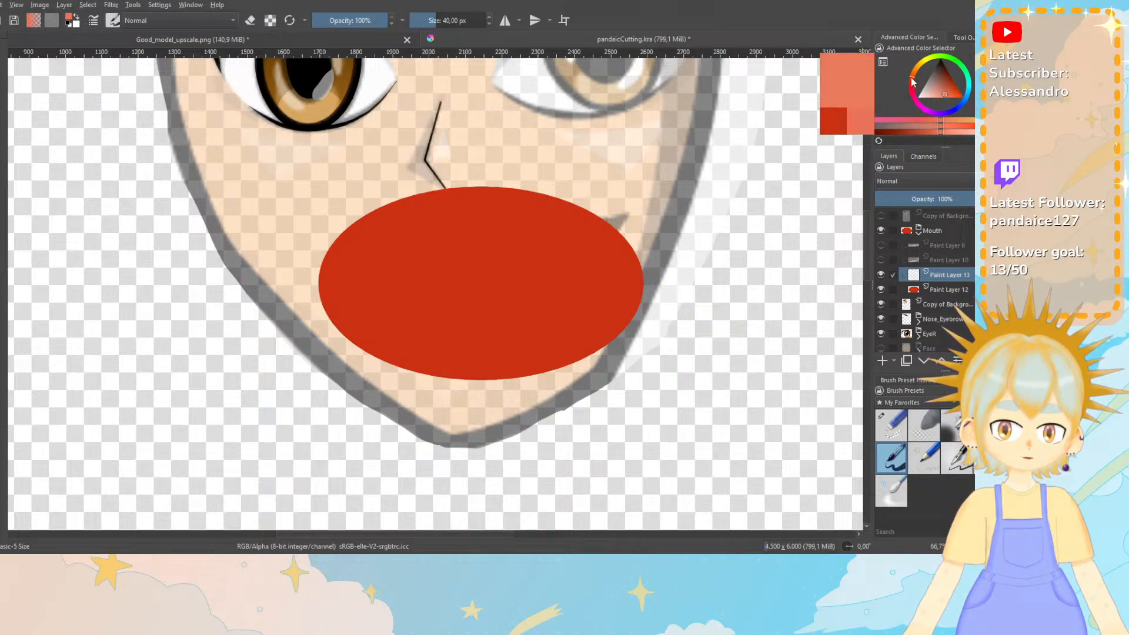
drag(403, 279, 569, 374)
key(ctrl+t)
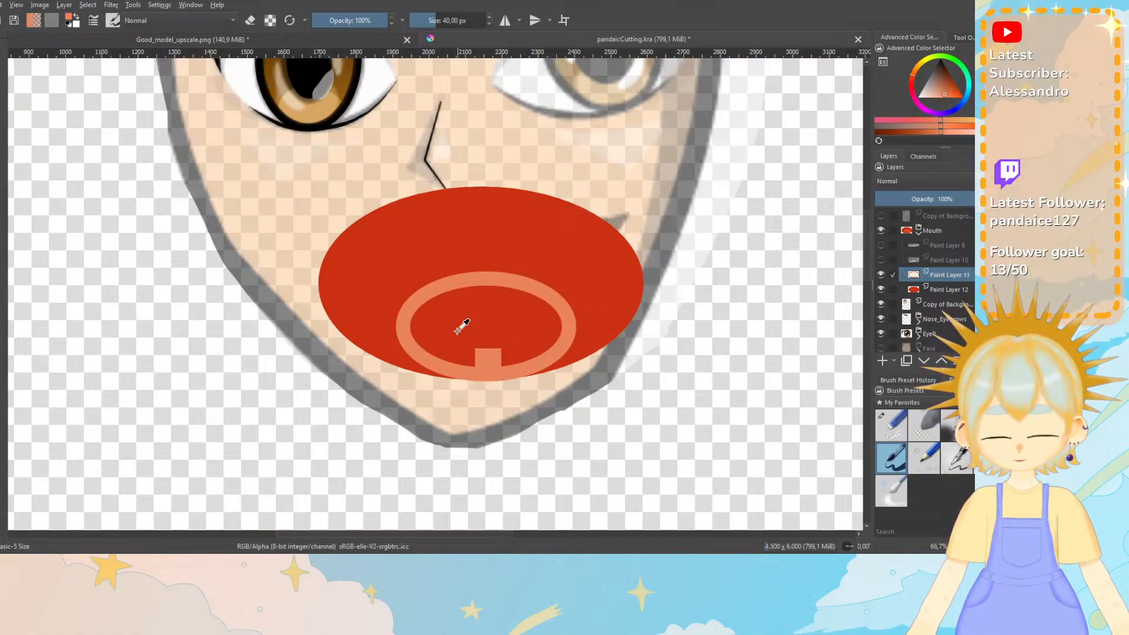
drag(491, 330, 488, 327)
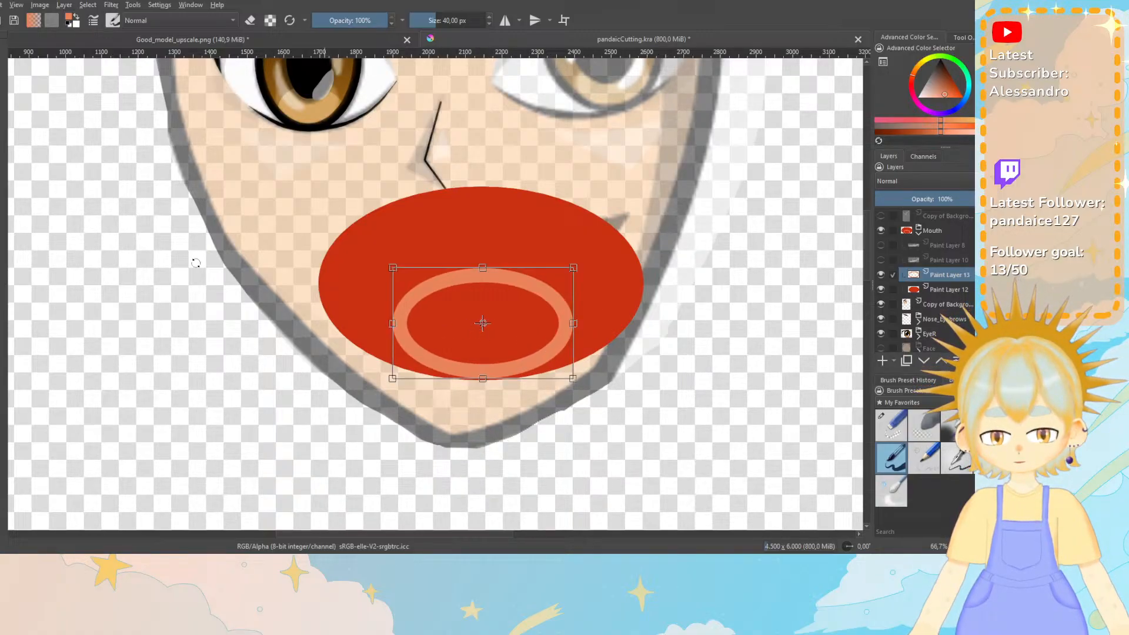
key(b)
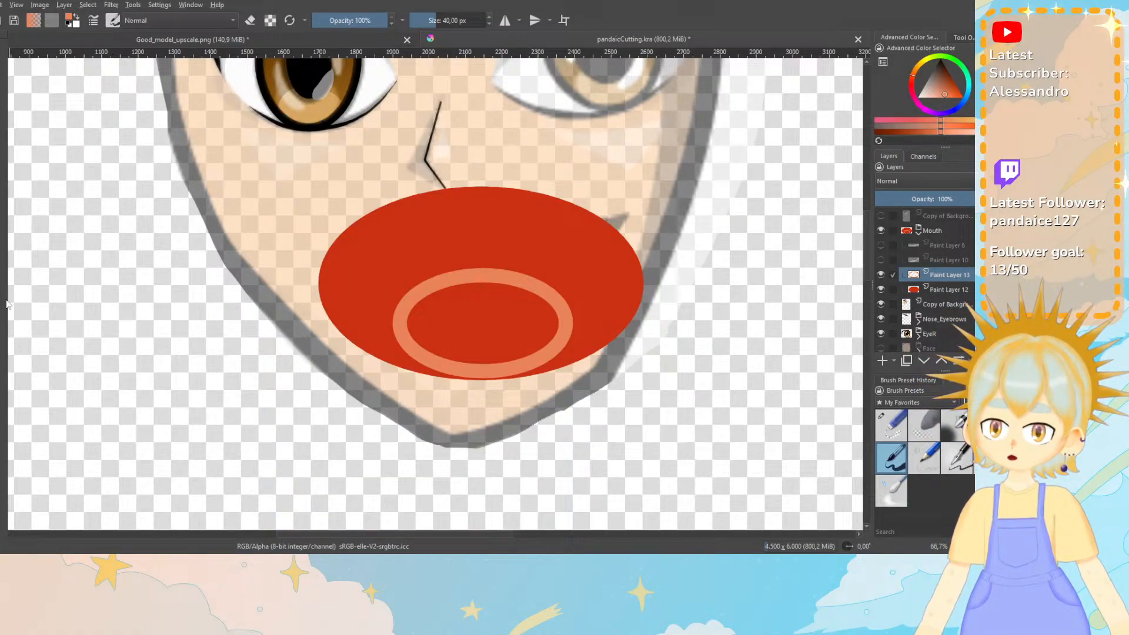
Invert the selection around the tongue outline, fill the whole tongue ellipse with salmon, and remove the selection.
click(94, 6)
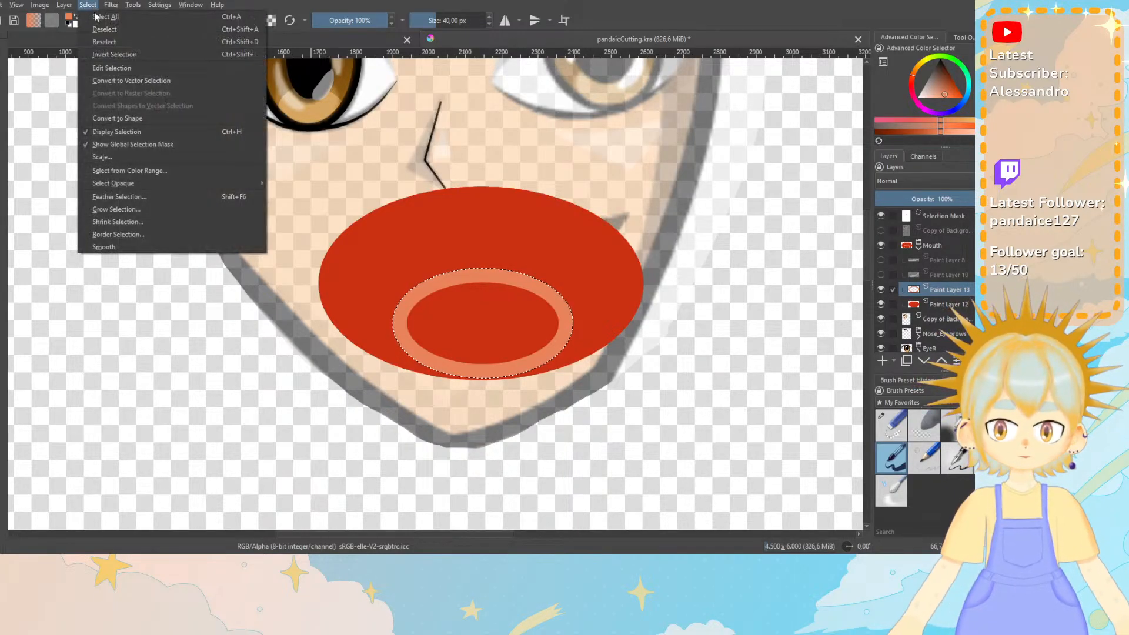
click(127, 55)
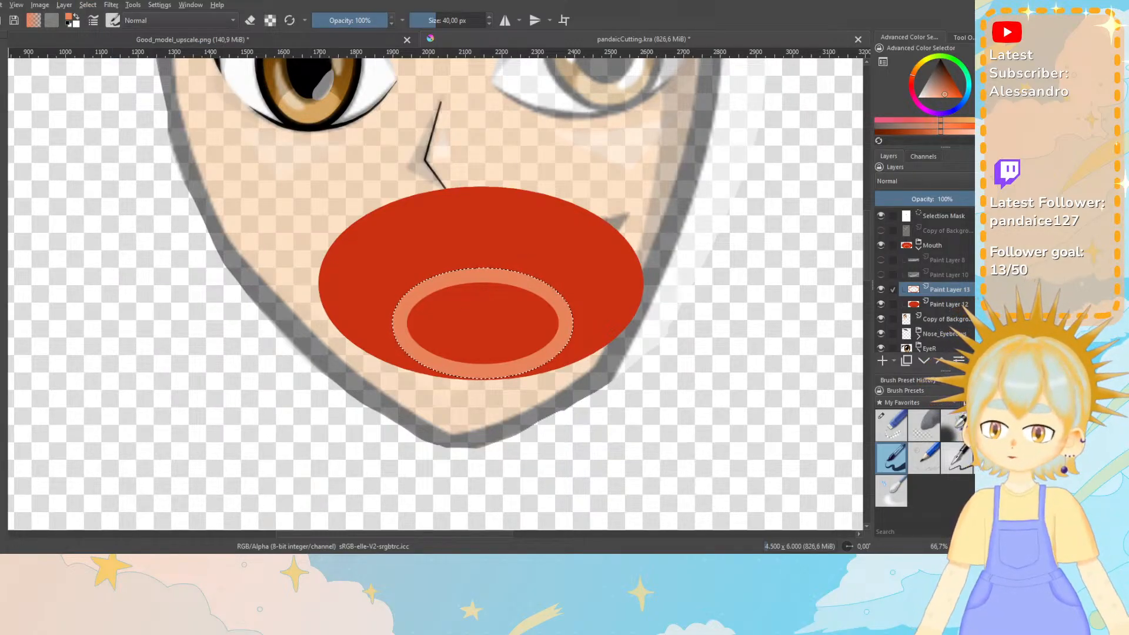
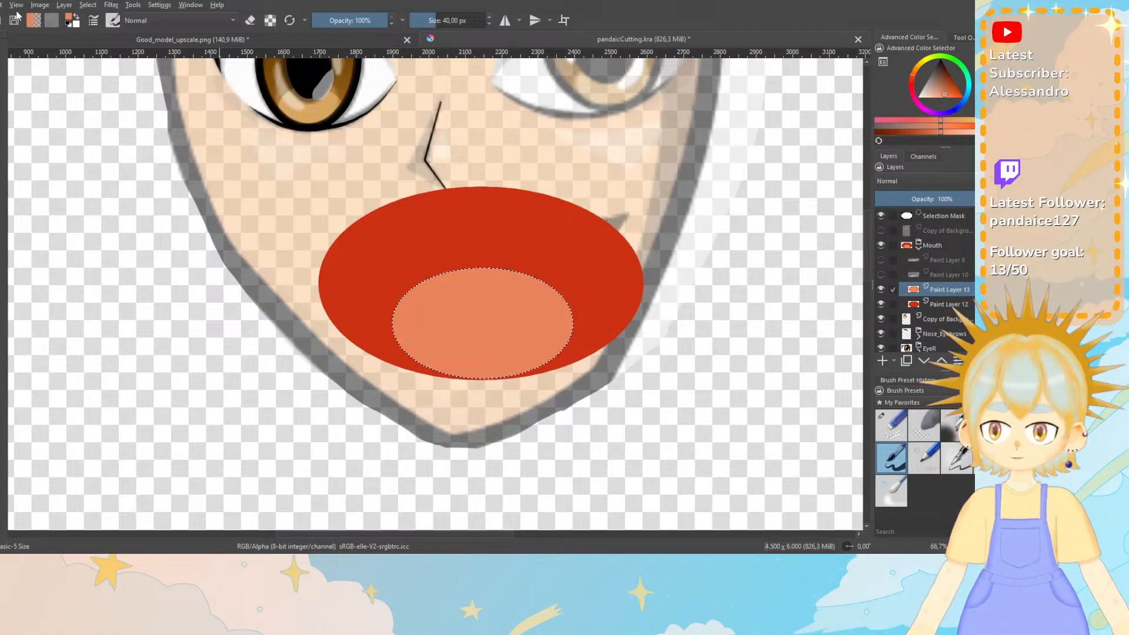
click(88, 5)
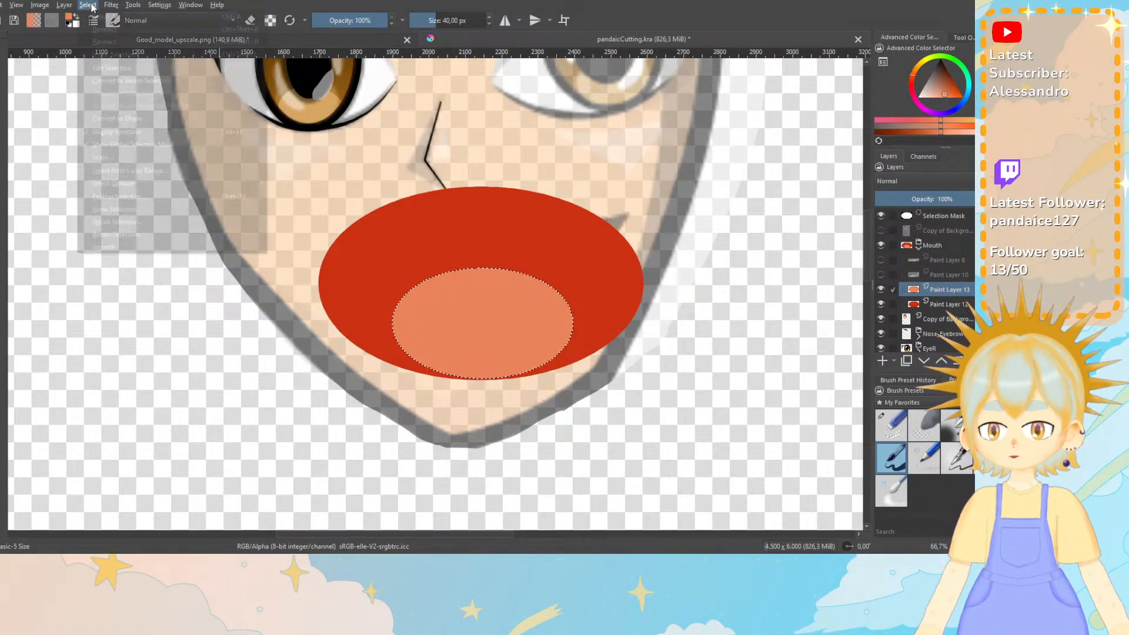
click(107, 39)
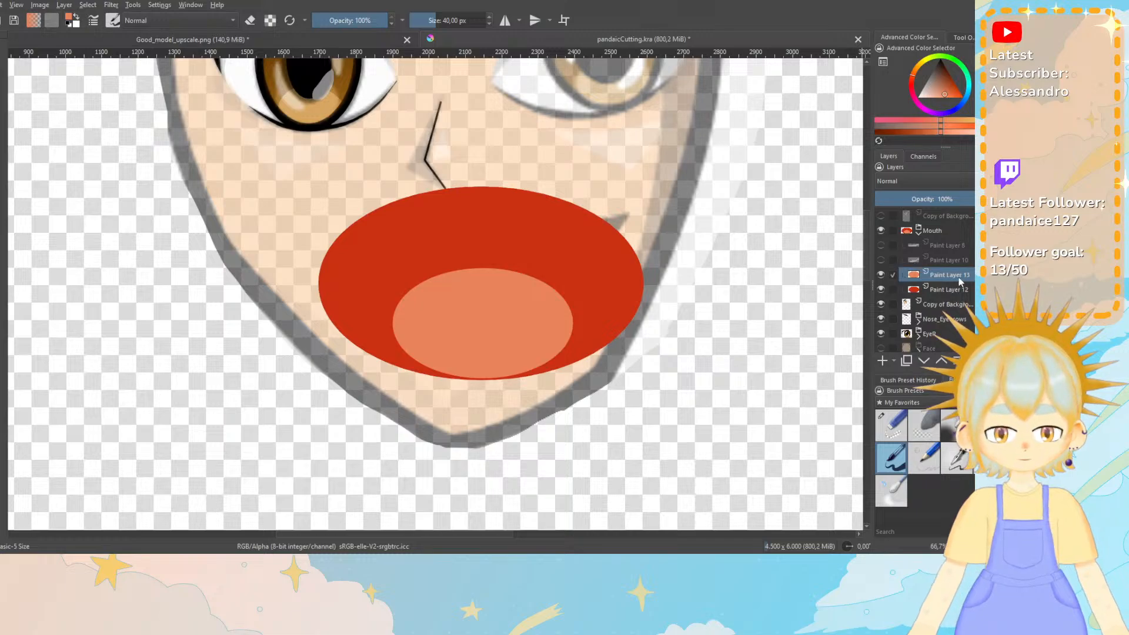
Rename the salmon tongue layer to Toung and the red mouth layer to MouthBack.
double_click(959, 277)
text(Toung)
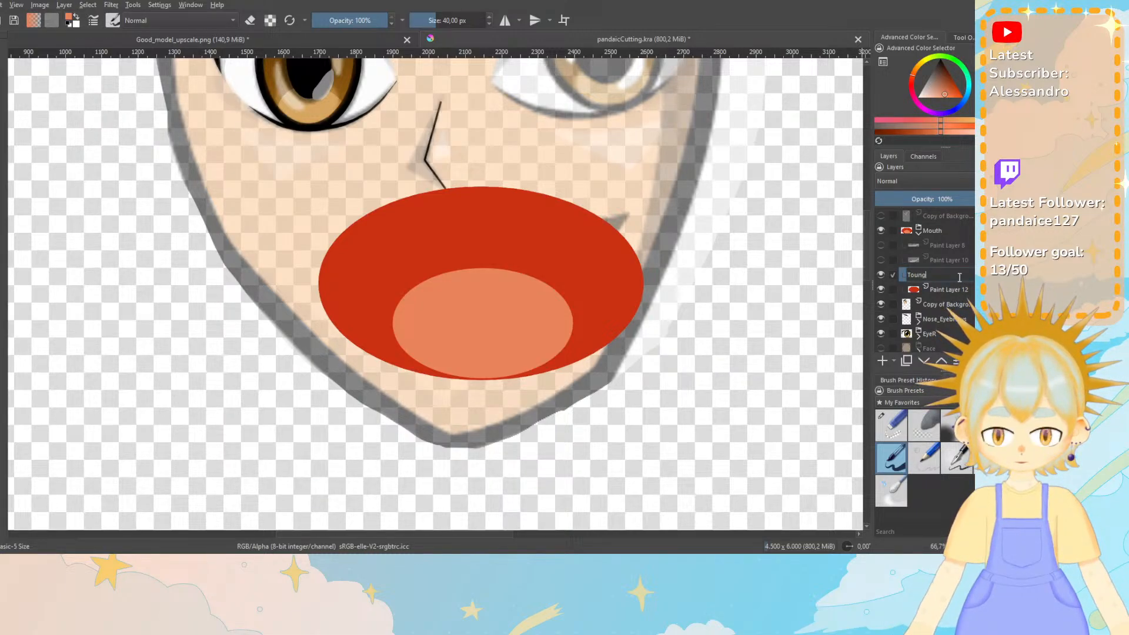
key(Return)
double_click(935, 289)
text(Back o)
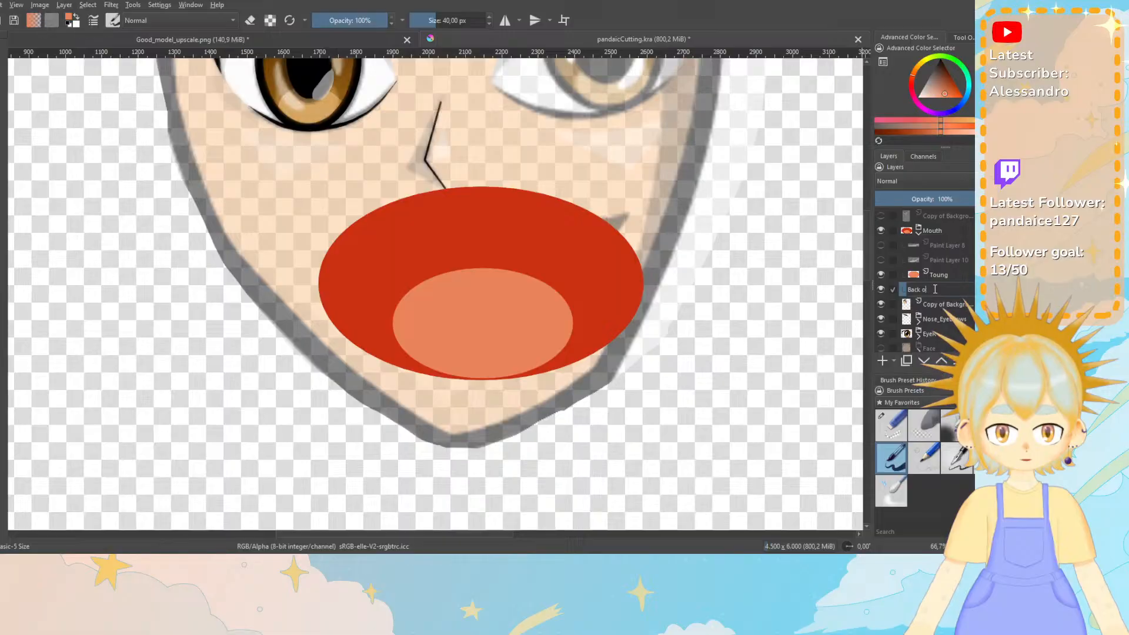
key(BackSpace)
key(BackSpace)
key(BackSpace)
key(BackSpace)
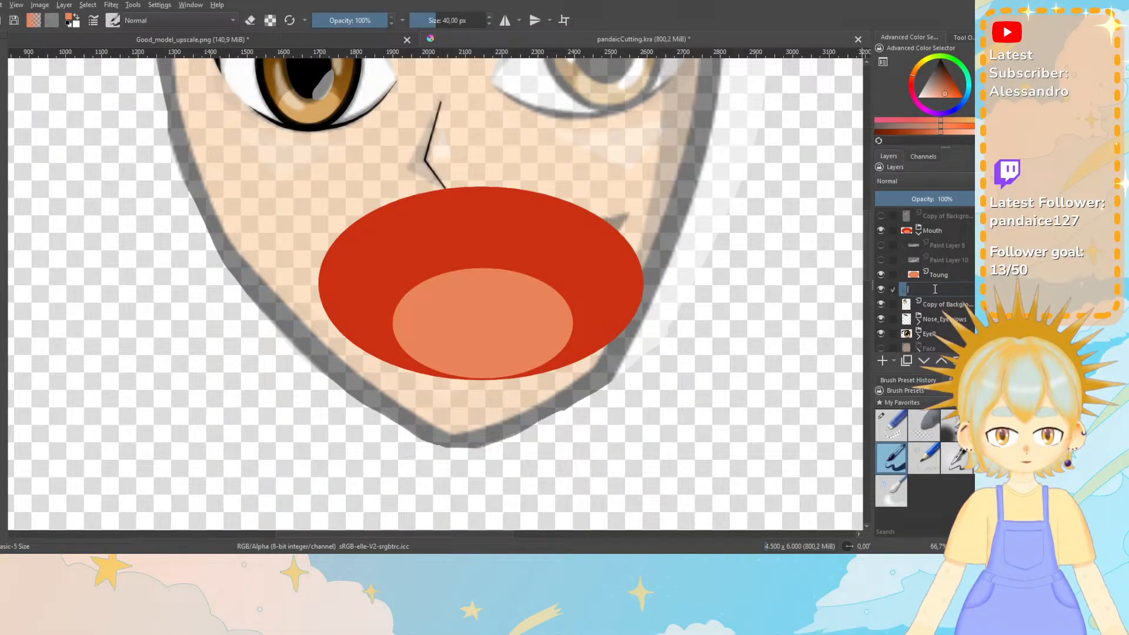
text(MouthBa)
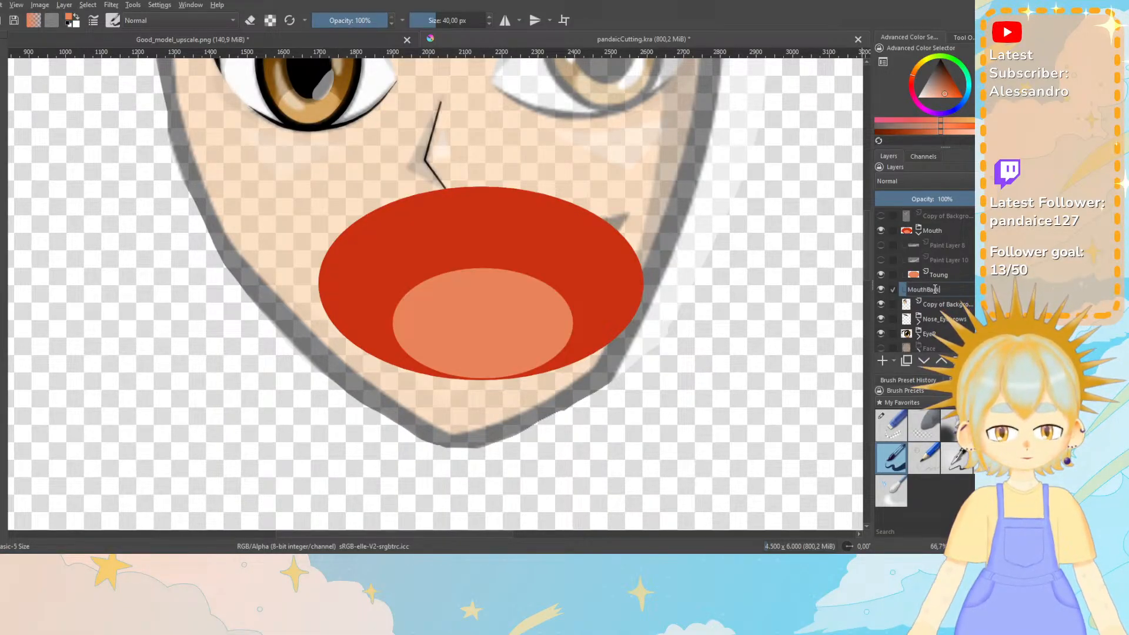
key(Return)
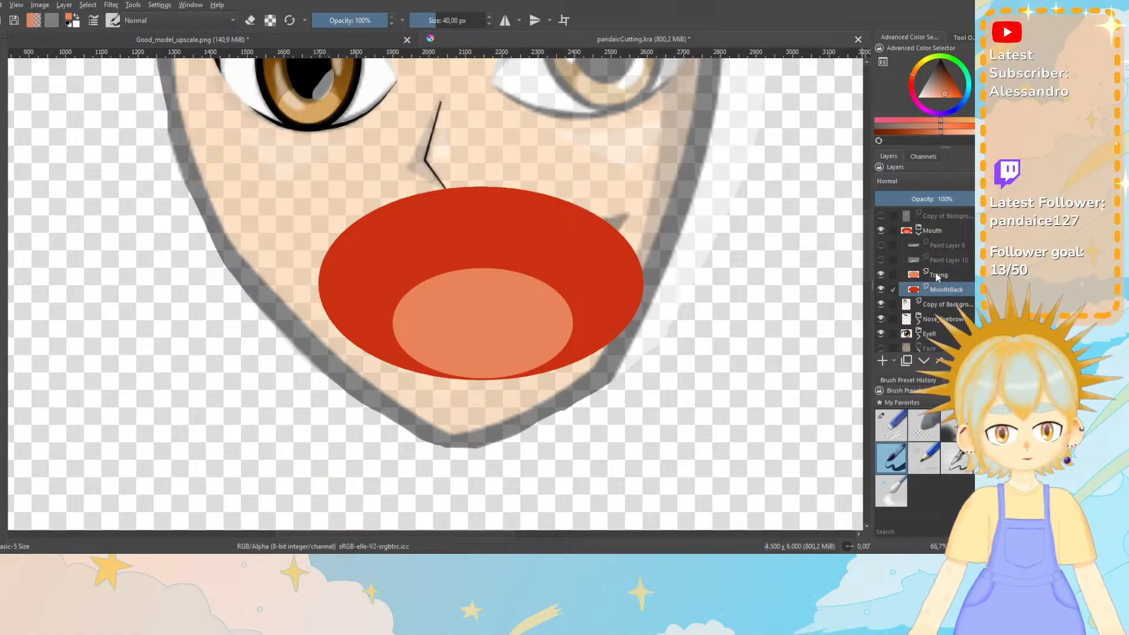
Preview both teeth layers over the mouth interior, and hide the teeth, Toung and MouthBack layers.
click(900, 259)
click(881, 259)
click(881, 245)
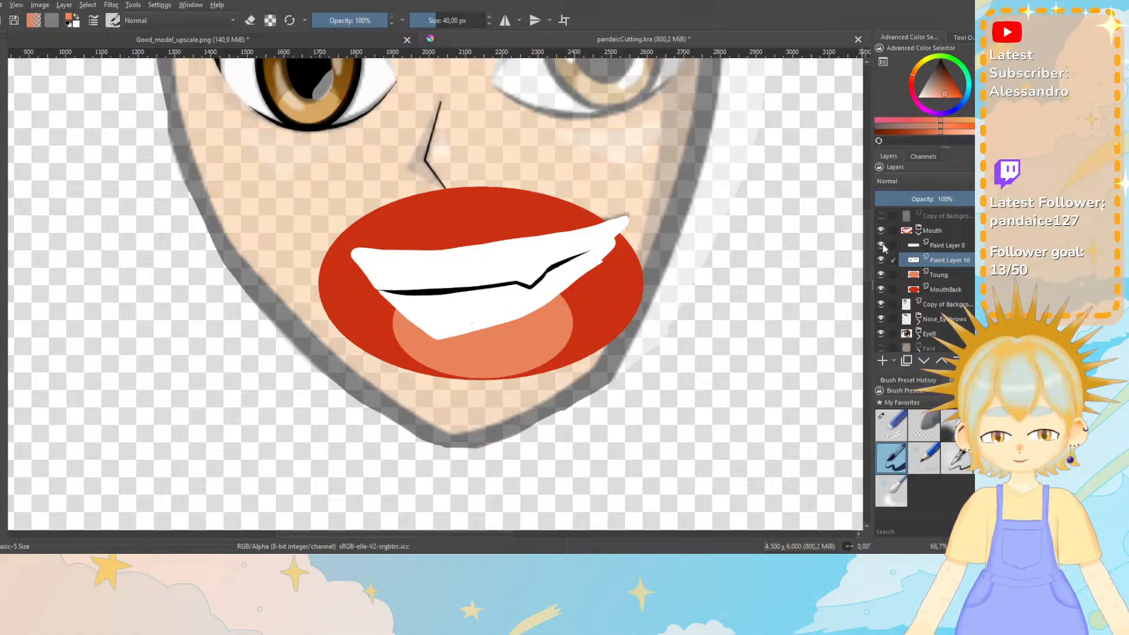
click(881, 245)
click(881, 259)
click(881, 274)
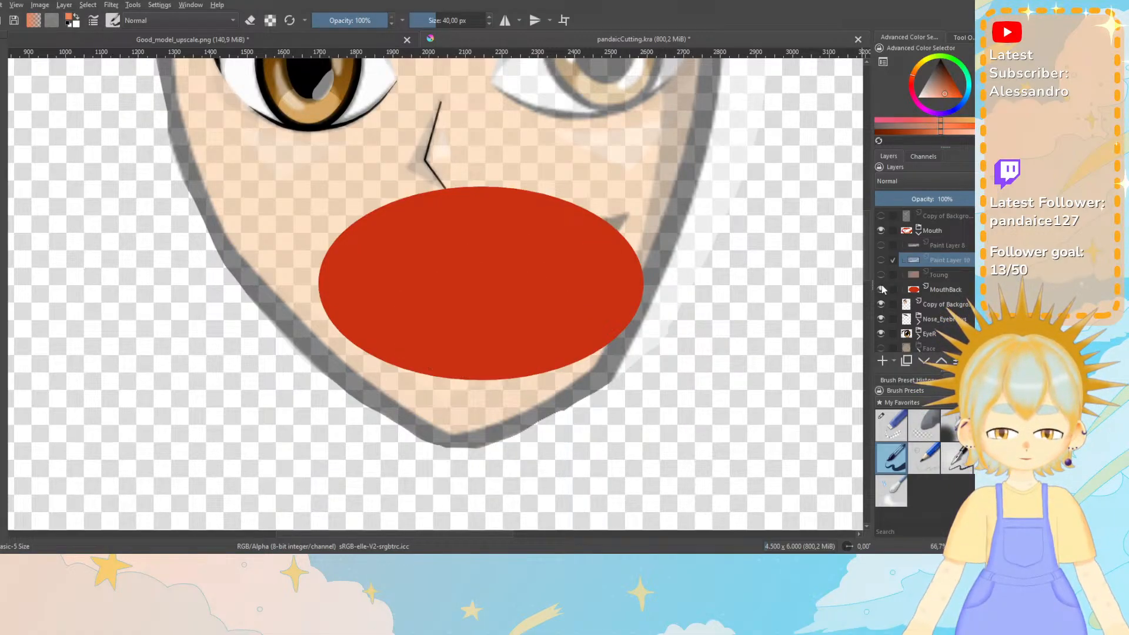
click(881, 288)
Add a paint layer above the teeth in the Mouth group and draw a thick, nearly horizontal black line across the middle of the mouth.
click(946, 245)
click(883, 360)
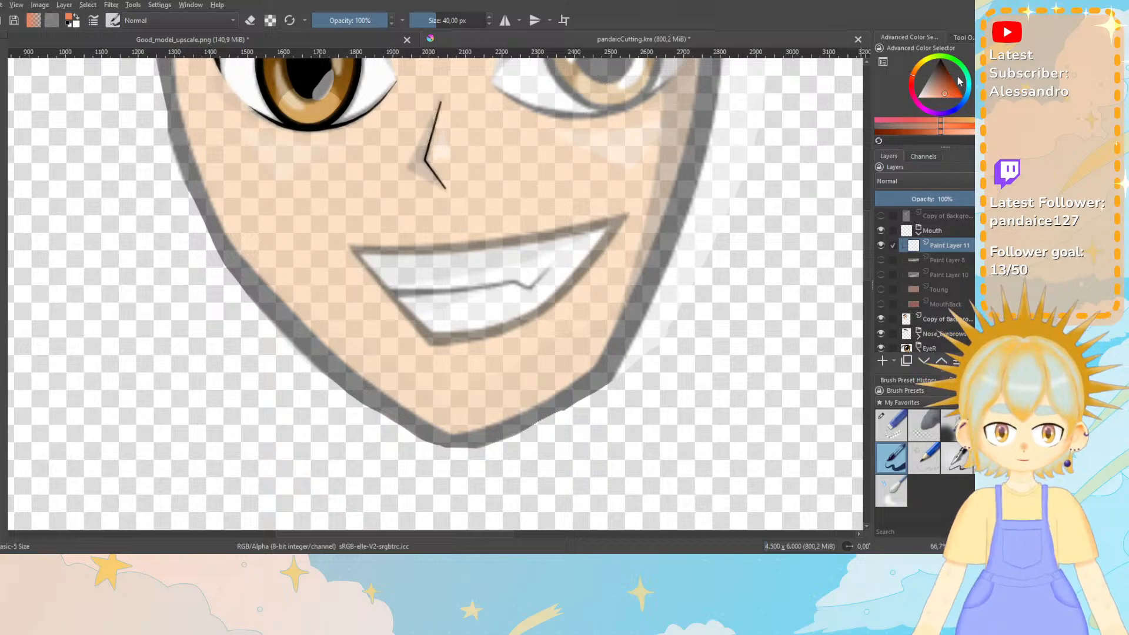
drag(944, 66, 950, 44)
drag(387, 292, 592, 257)
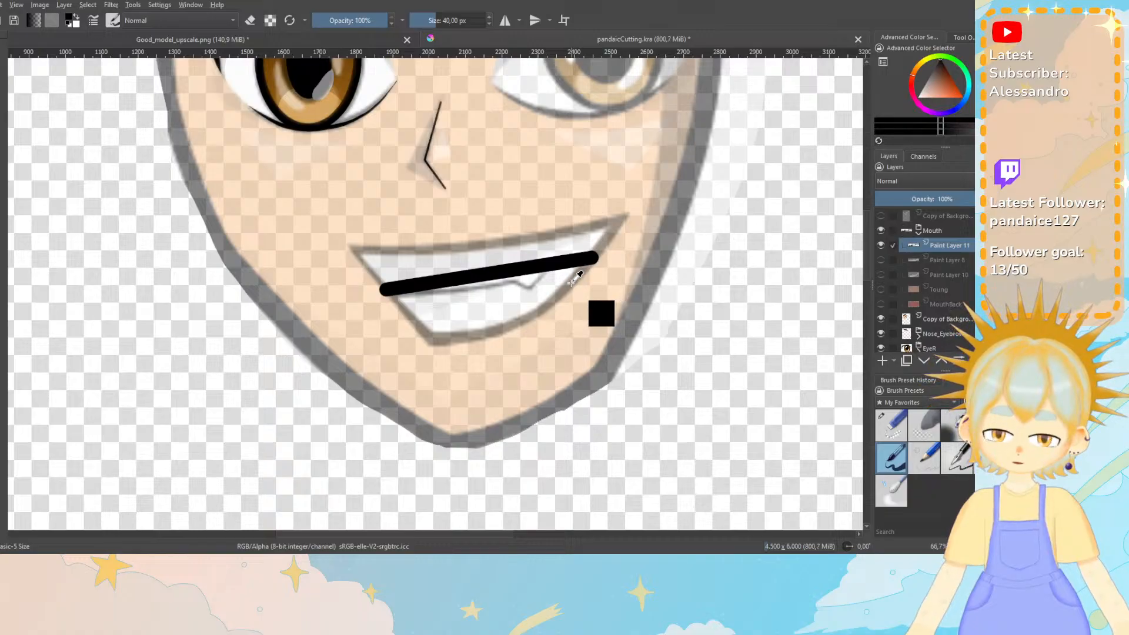
key(ctrl+z)
drag(382, 288, 585, 284)
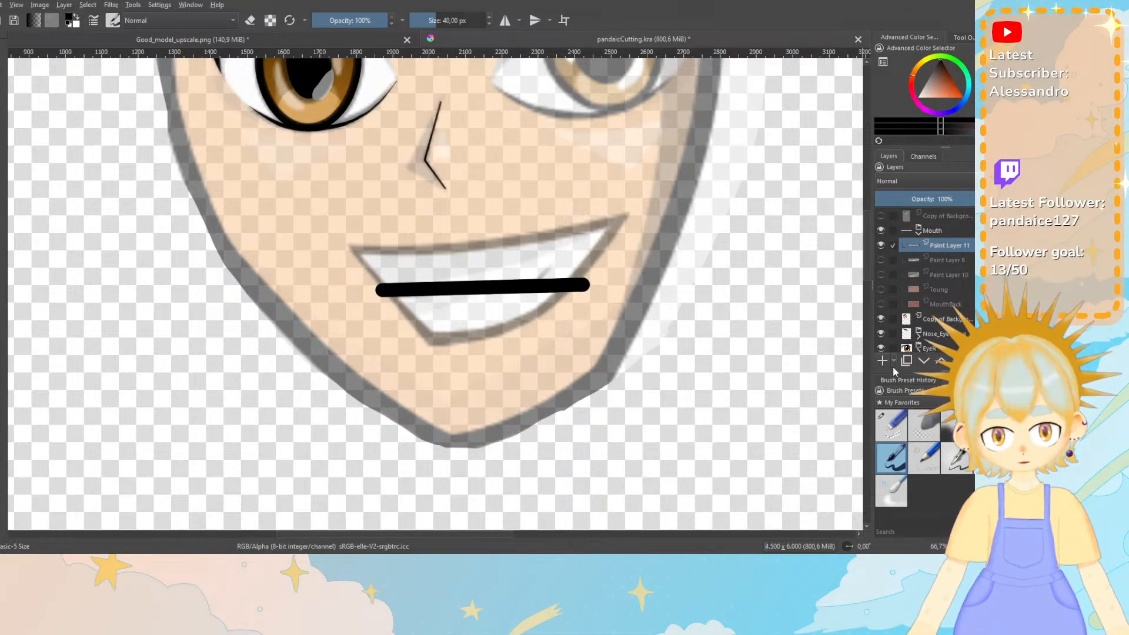
Switch to the small eraser brush, undo the black line across the mouth, and restore it.
click(903, 435)
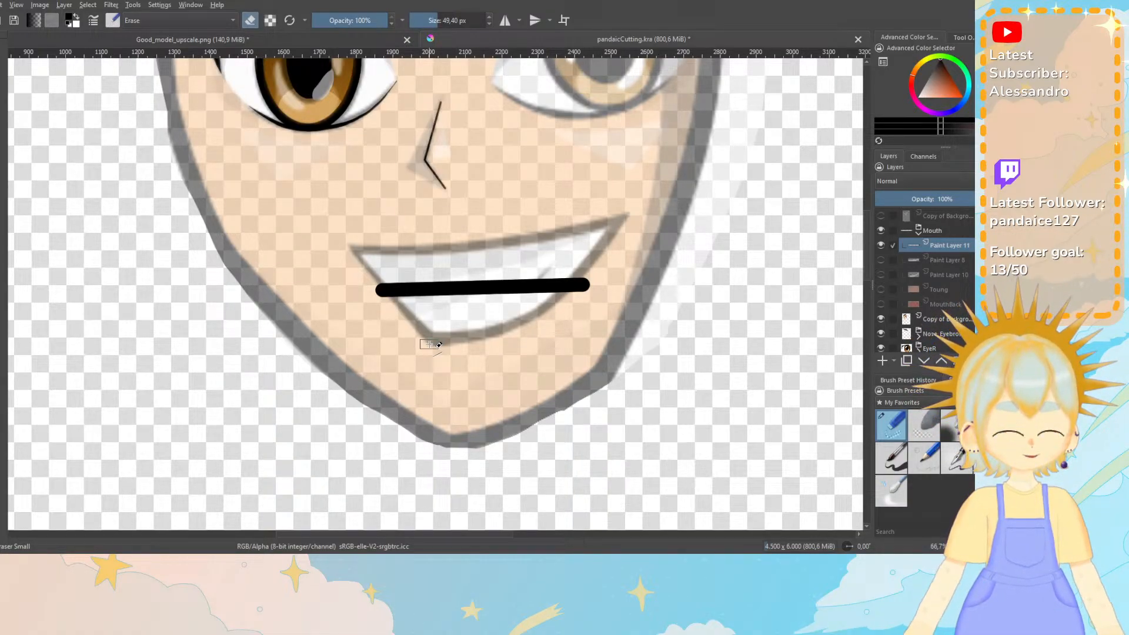
key(ctrl+z)
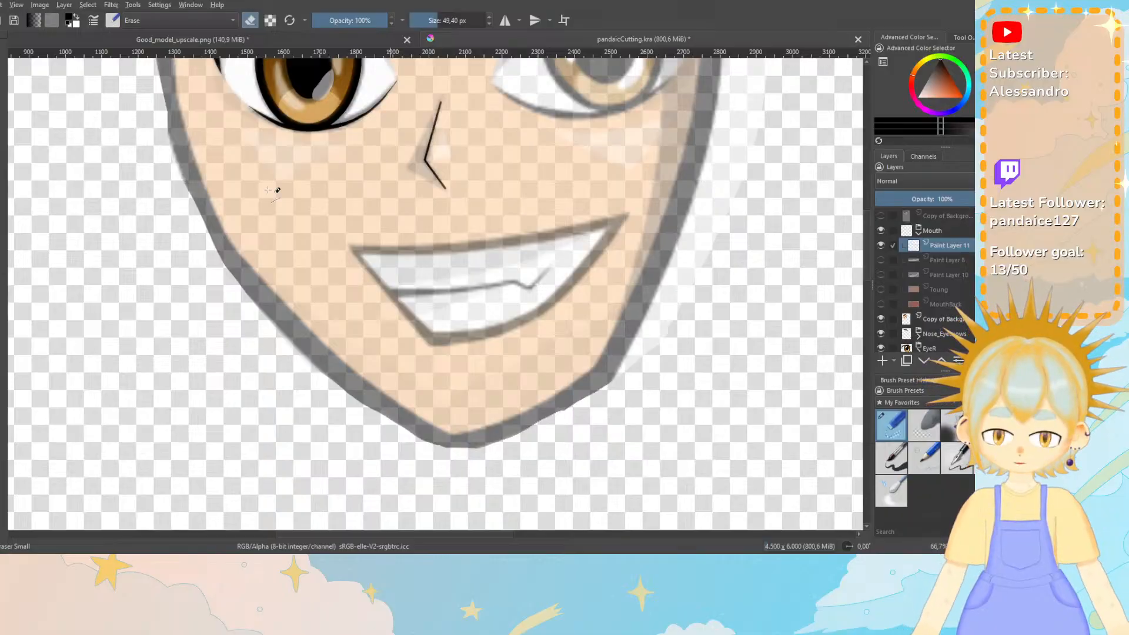
click(2, 5)
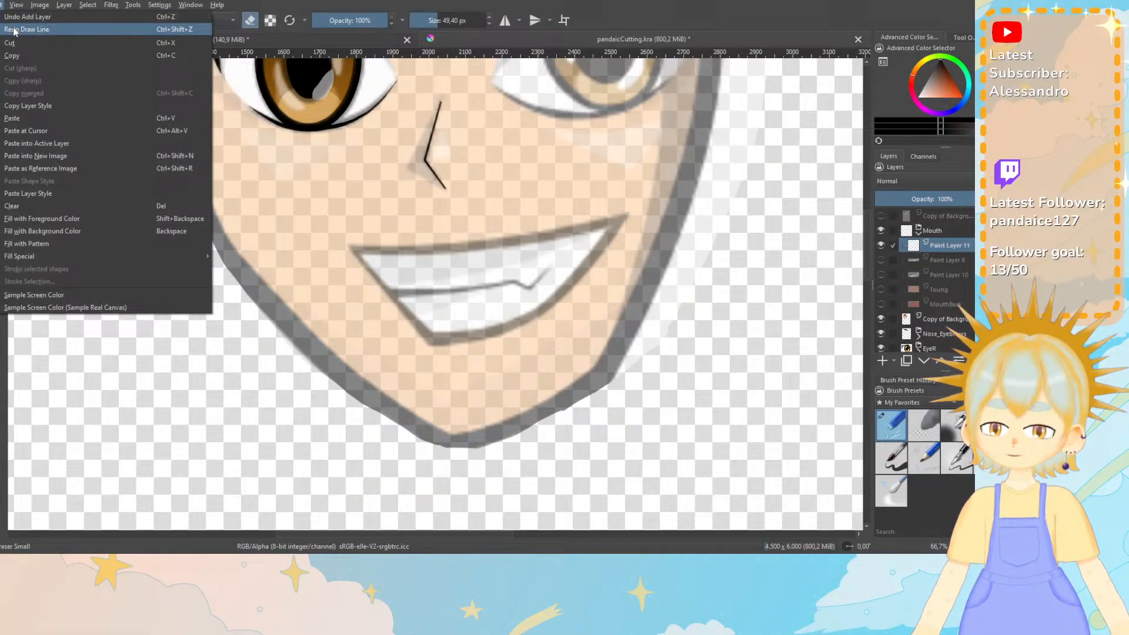
click(14, 29)
Erase along the upper and lower edges of the black mouth line to thin it and taper both ends to points.
scroll(303, 250, up, 2)
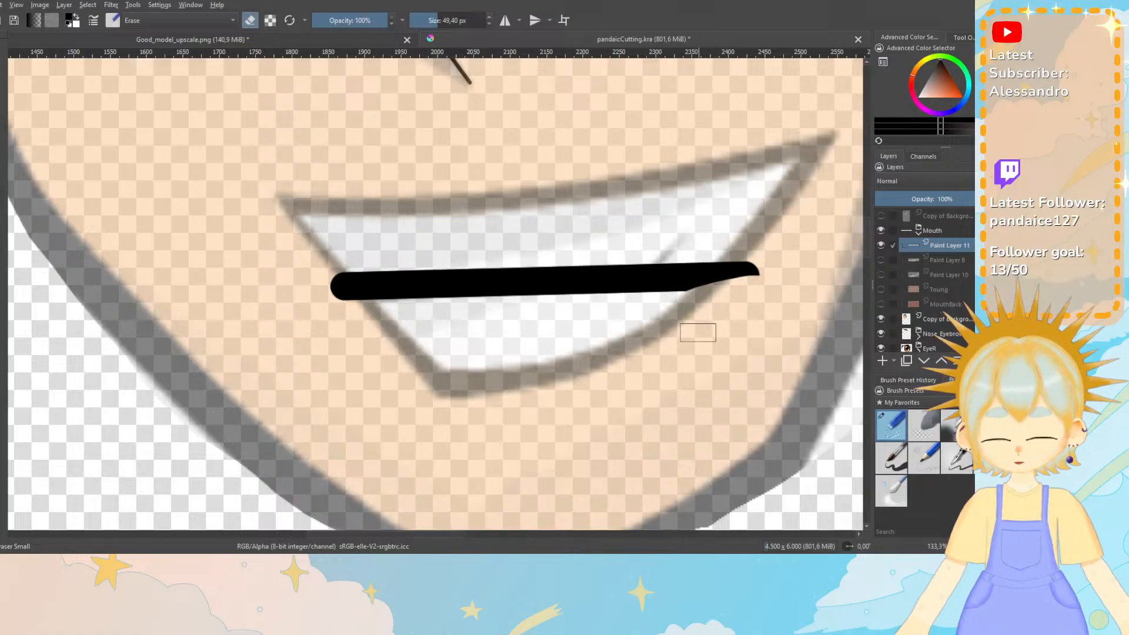
key(ctrl+z)
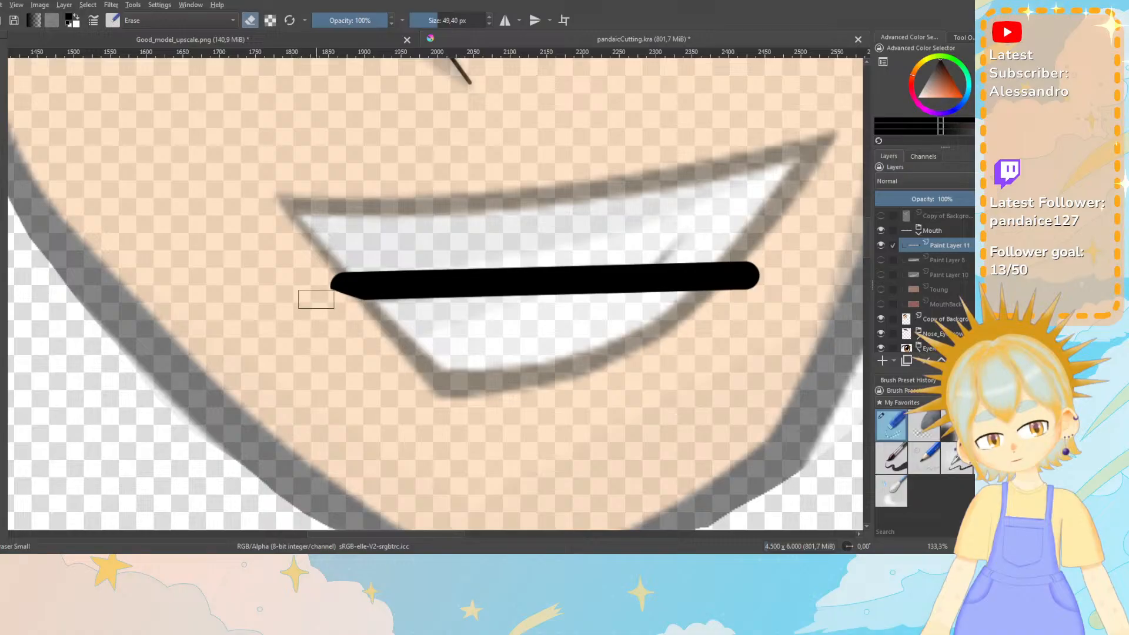
key(ctrl+z)
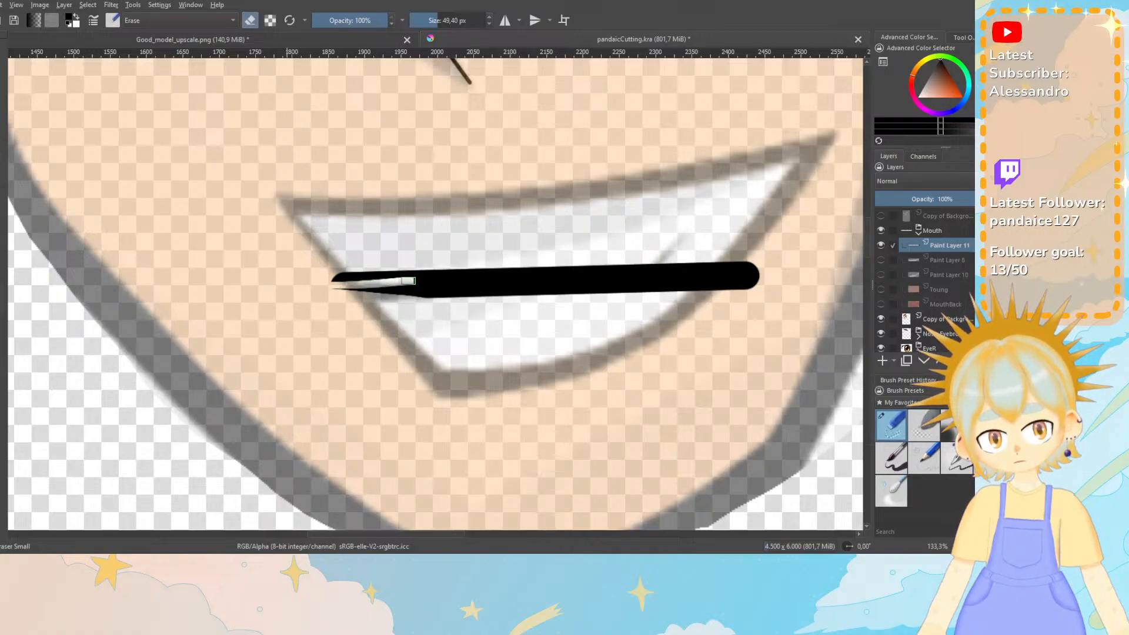
drag(510, 278, 582, 279)
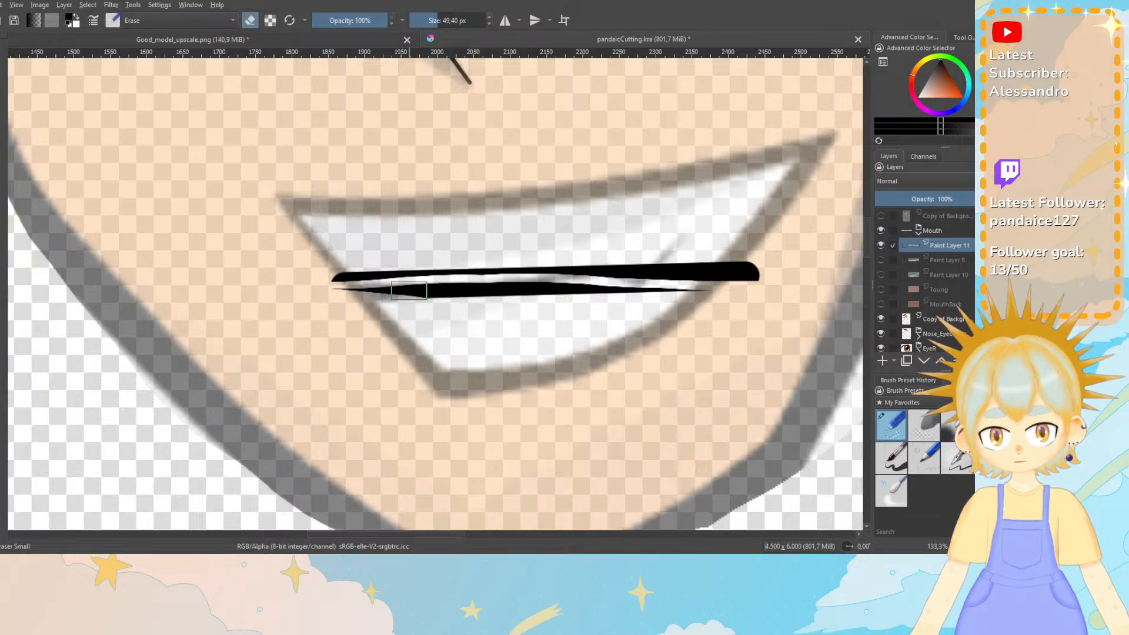
key(ctrl+z)
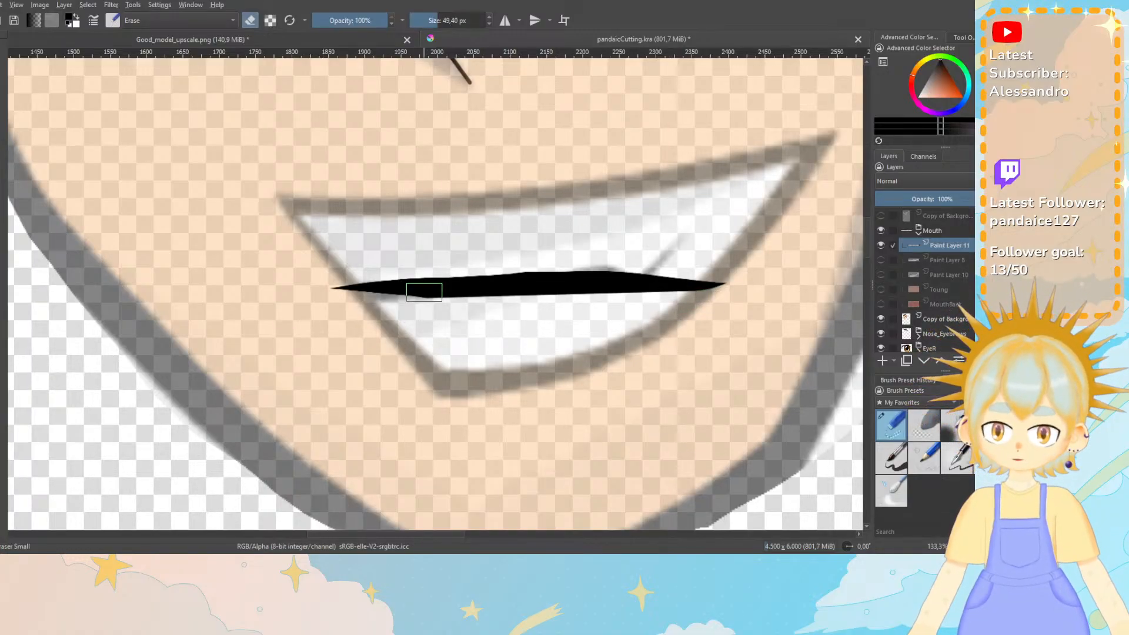
drag(463, 279, 655, 271)
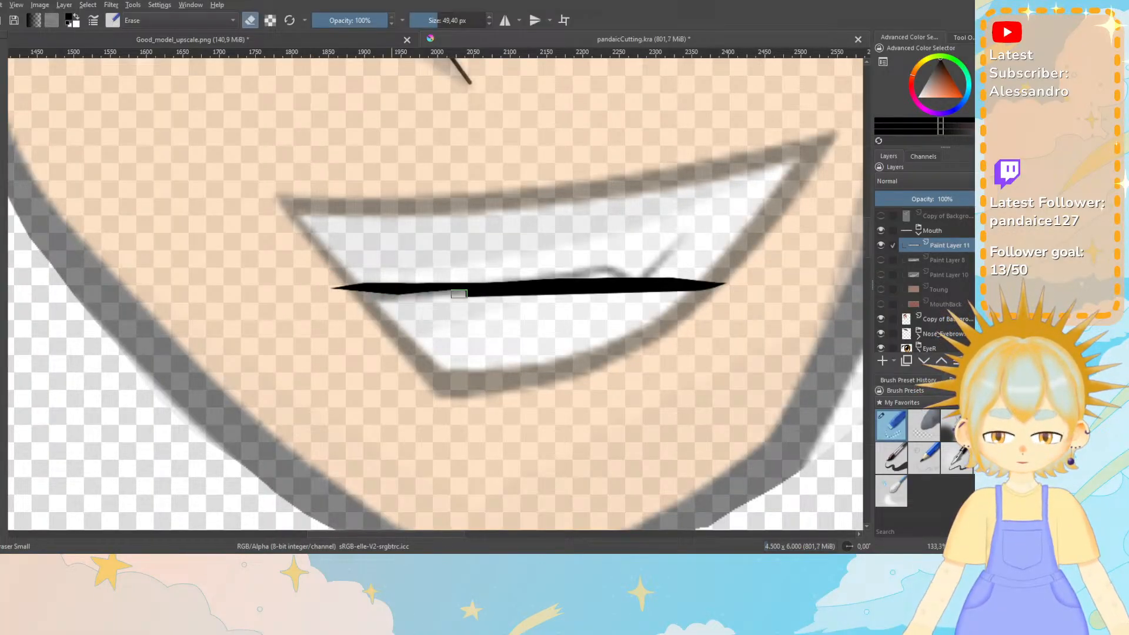
key(ctrl+z)
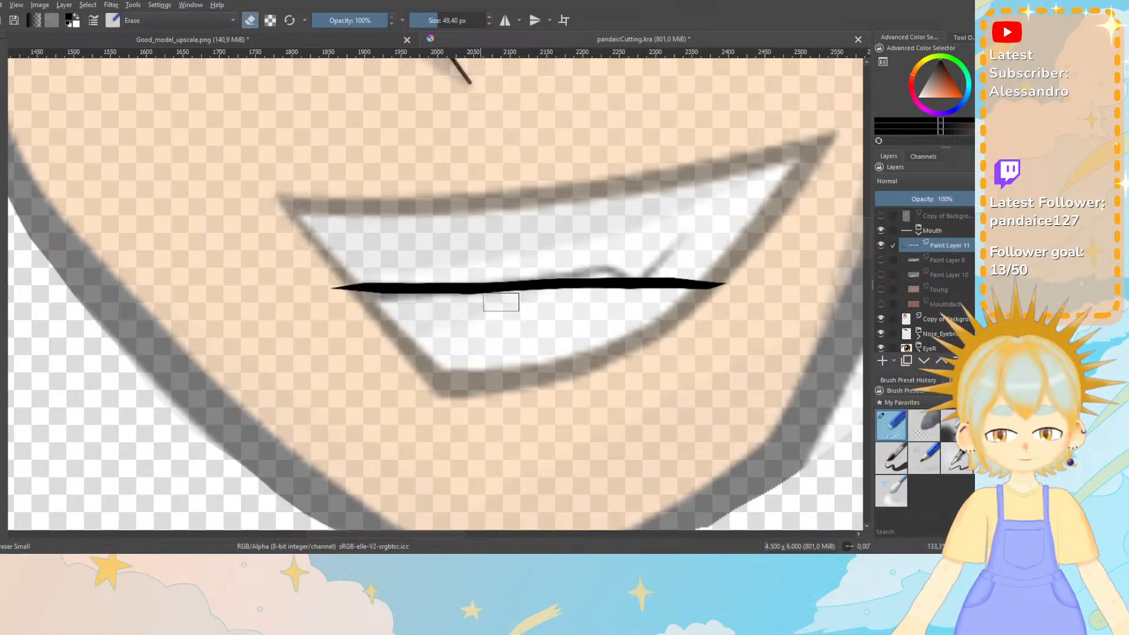
Duplicate the mouth line layer and rename the copy to UpperLip.
click(906, 361)
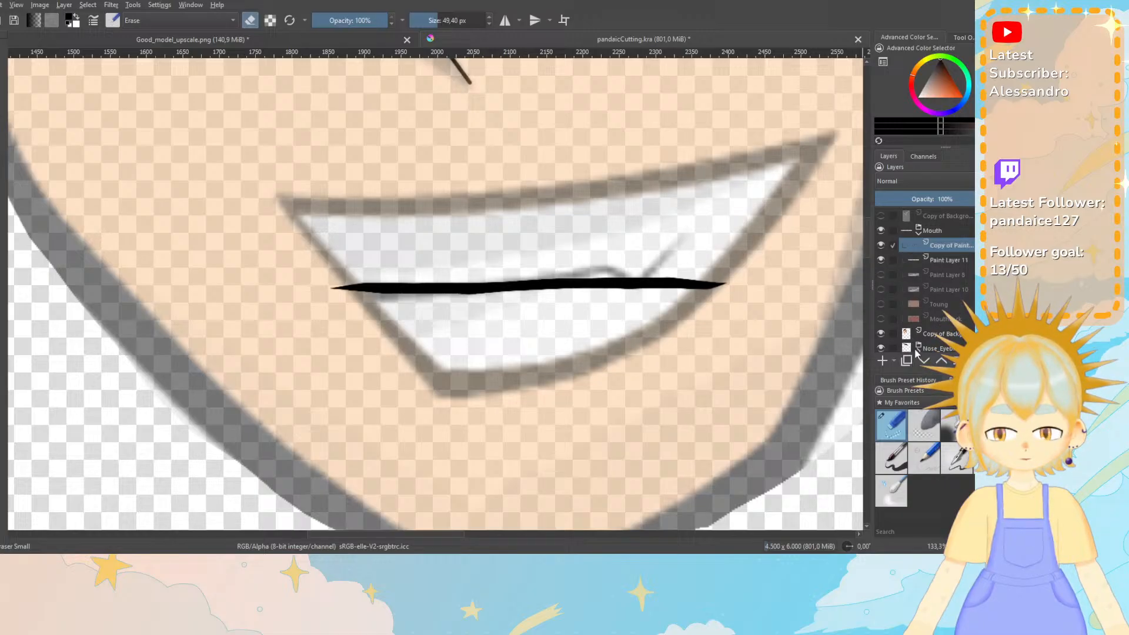
double_click(946, 245)
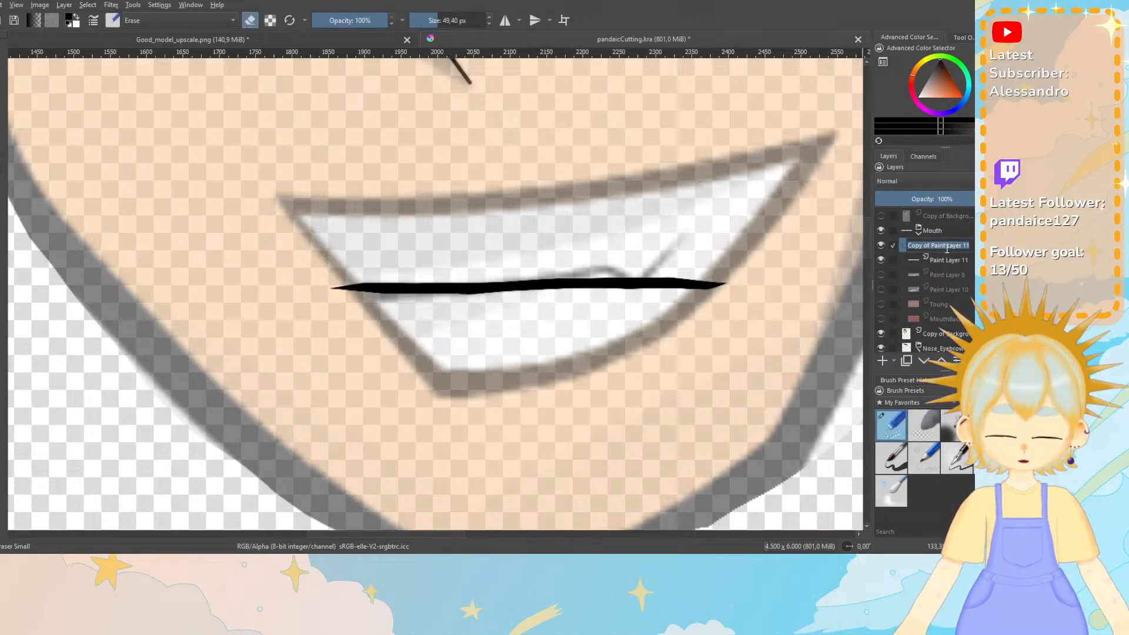
text(Tupp)
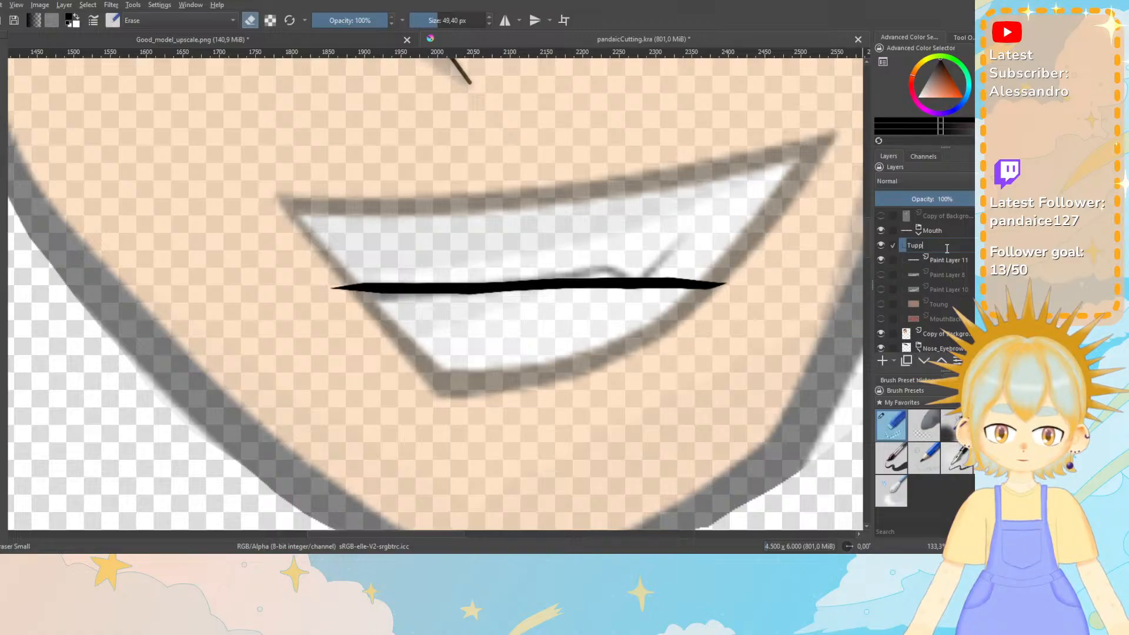
key(BackSpace)
key(BackSpace)
key(BackSpace)
key(BackSpace)
text(Upper)
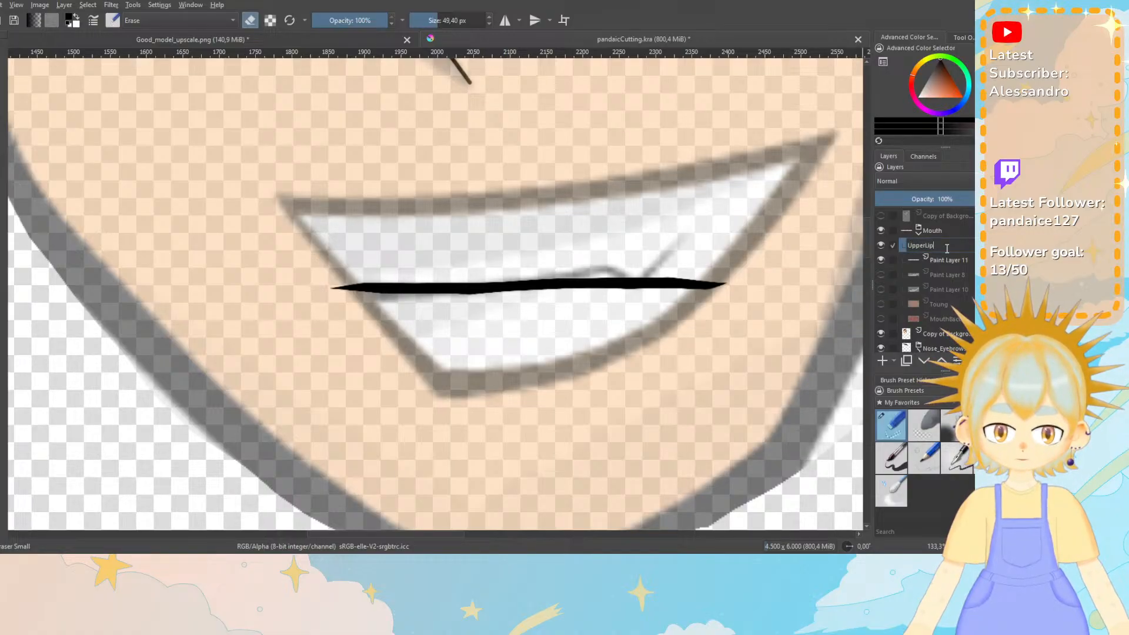
text(Lip)
key(Return)
Rename the original mouth line layer below UpperLip to LowerLip.
double_click(951, 256)
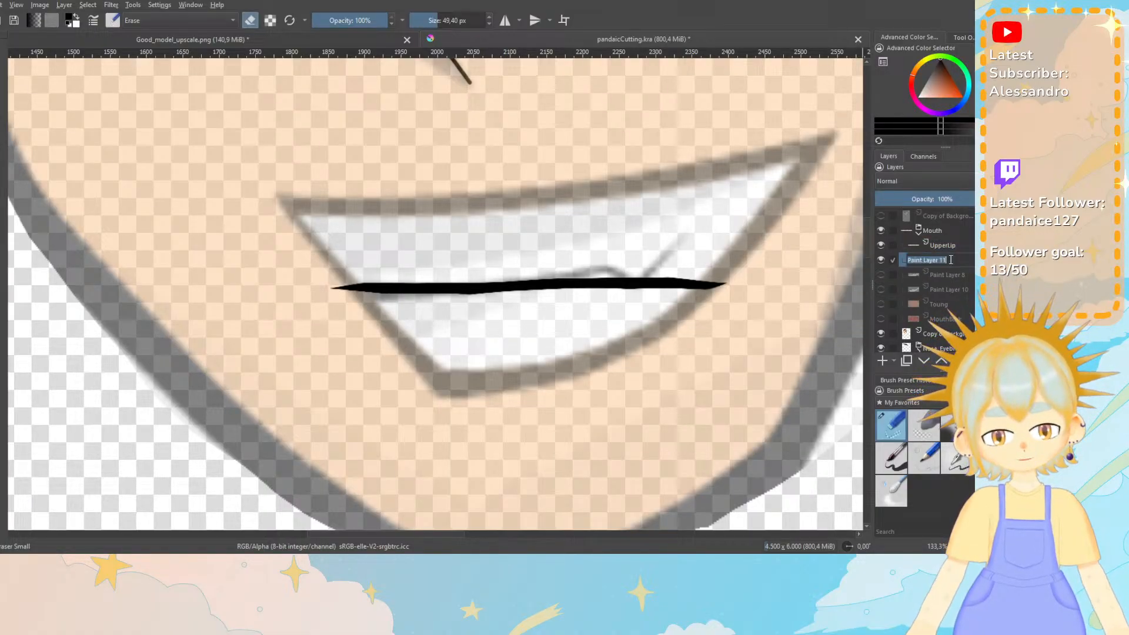
text(LowerLip)
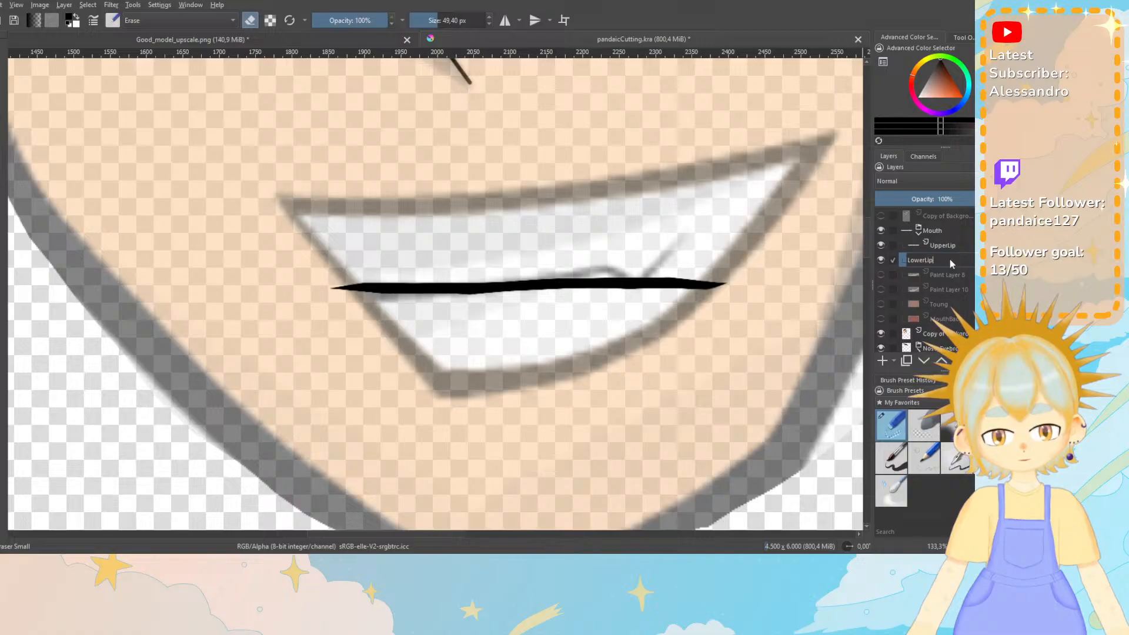
key(Return)
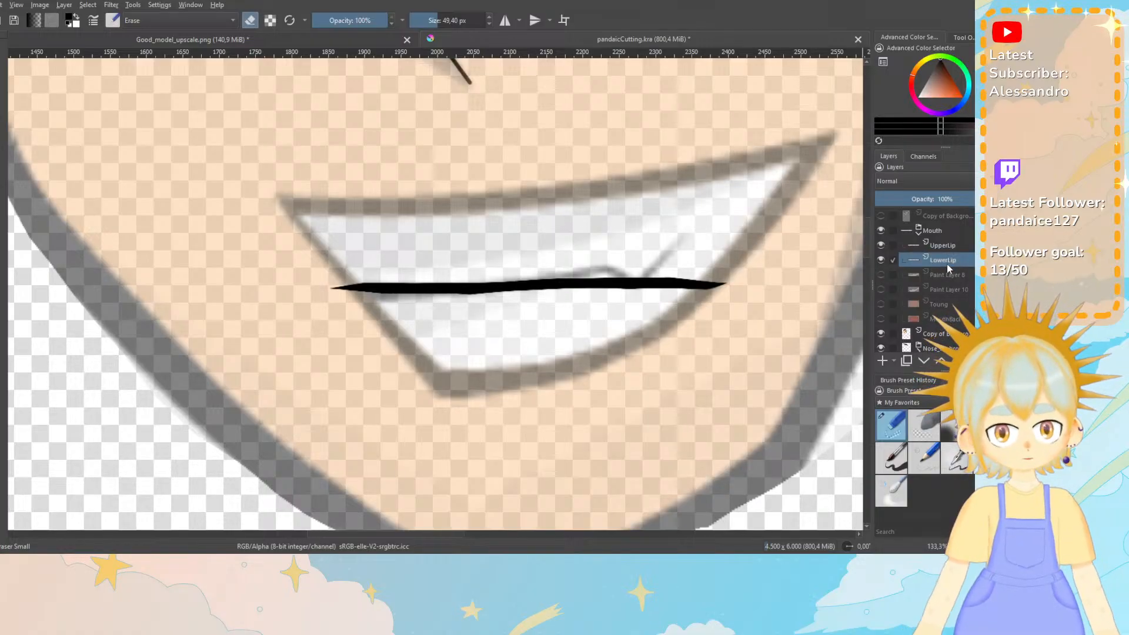
Add a new paint layer above UpperLip in the Mouth group.
click(941, 246)
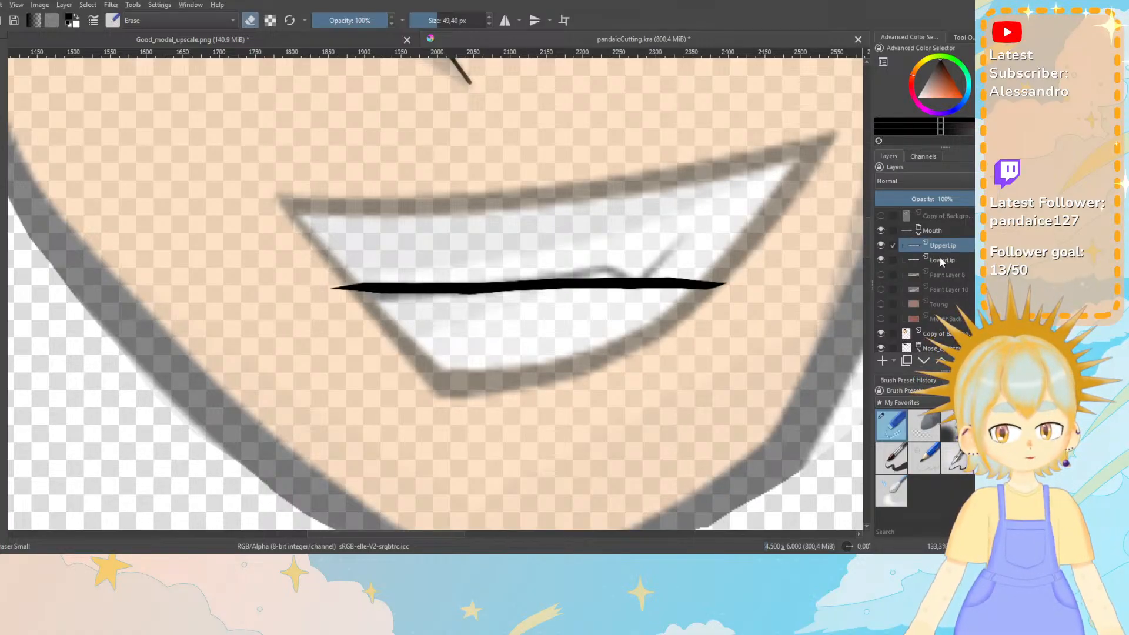
click(882, 360)
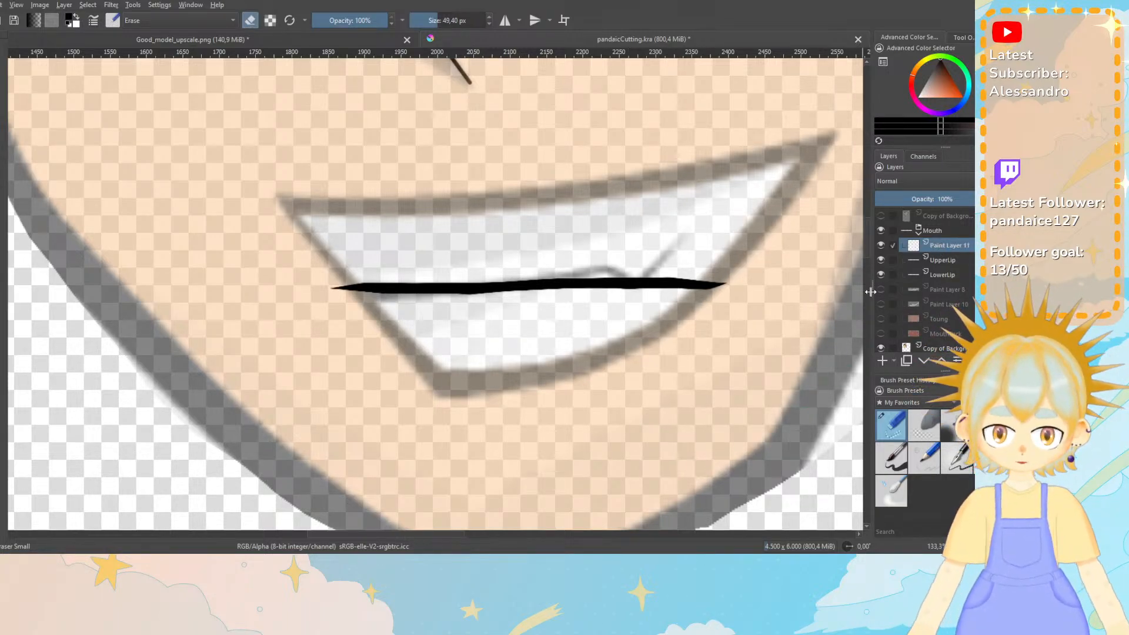
drag(869, 250, 870, 245)
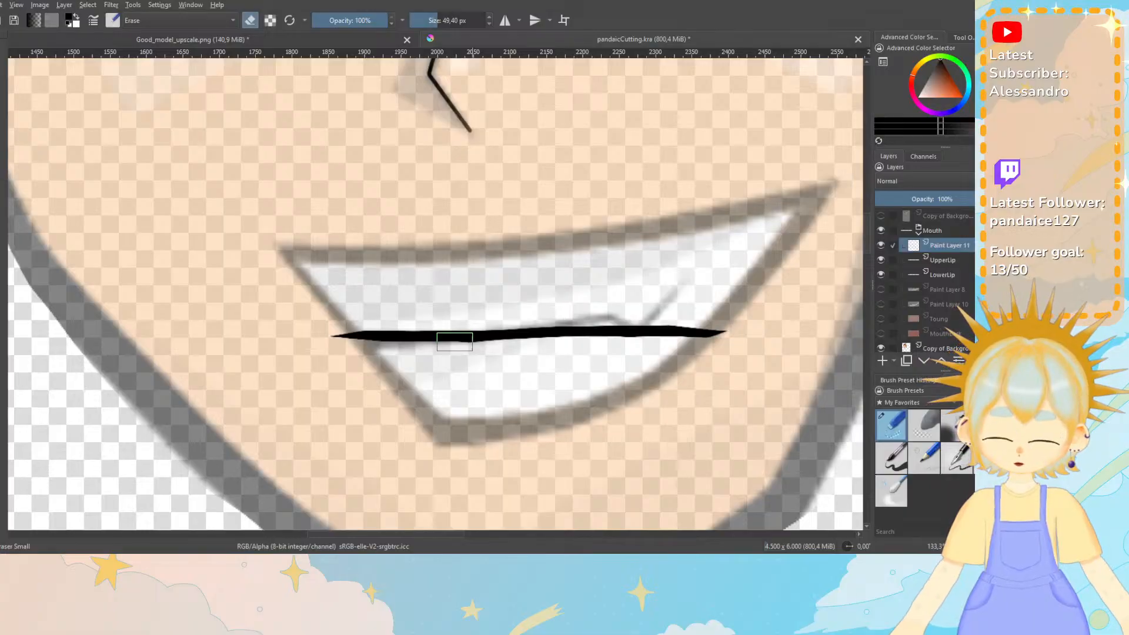
key(ctrl+z)
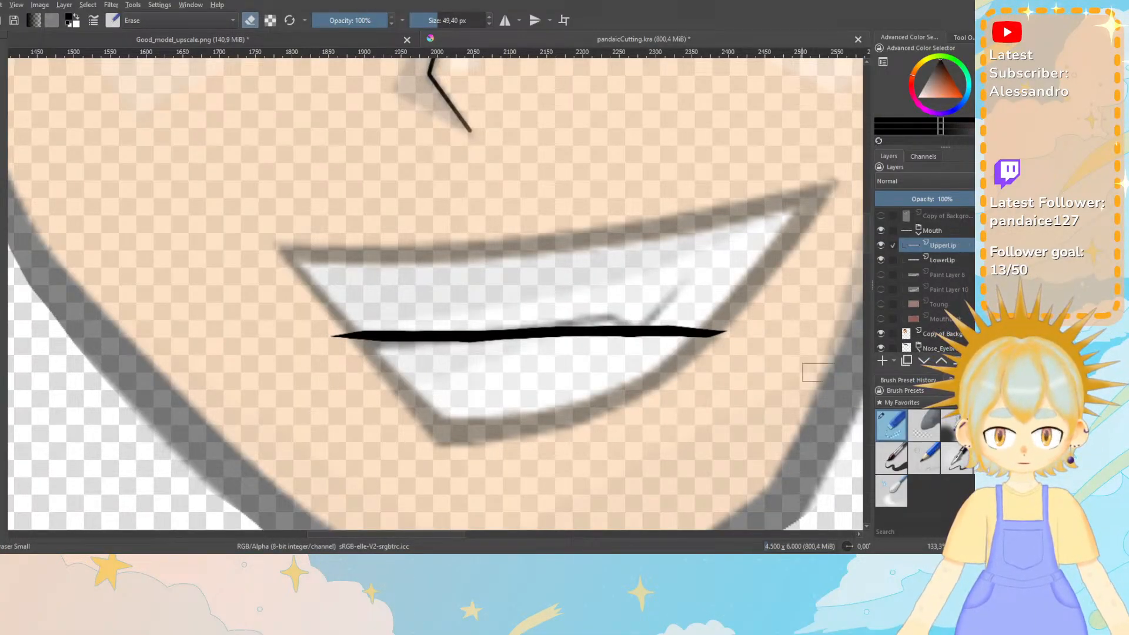
key(ctrl+shift+z)
Draw a bright green rectangle outline on Paint Layer 11 with the Basic-1 brush, from beside the nose down to the mouth line.
key(minus)
key(minus)
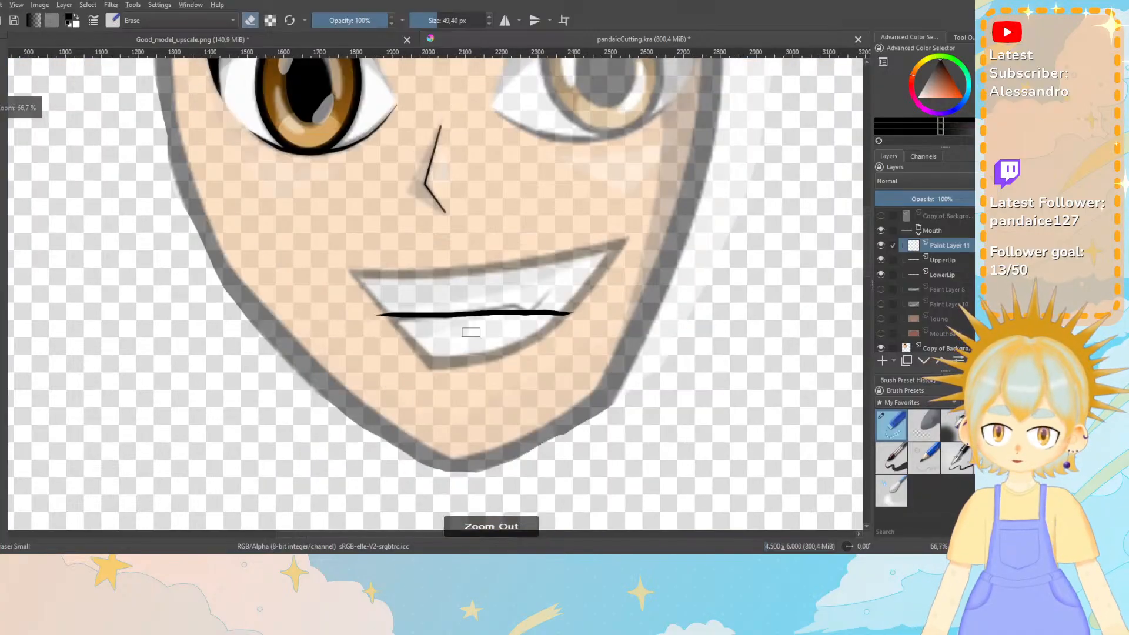
scroll(867, 263, up, 3)
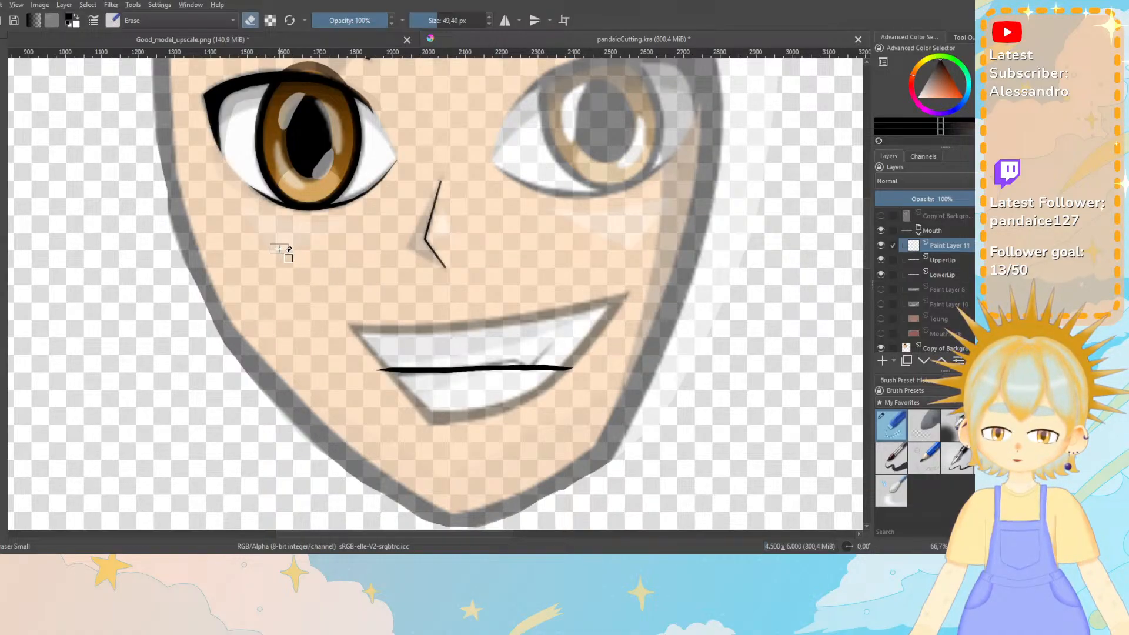
drag(278, 249, 637, 368)
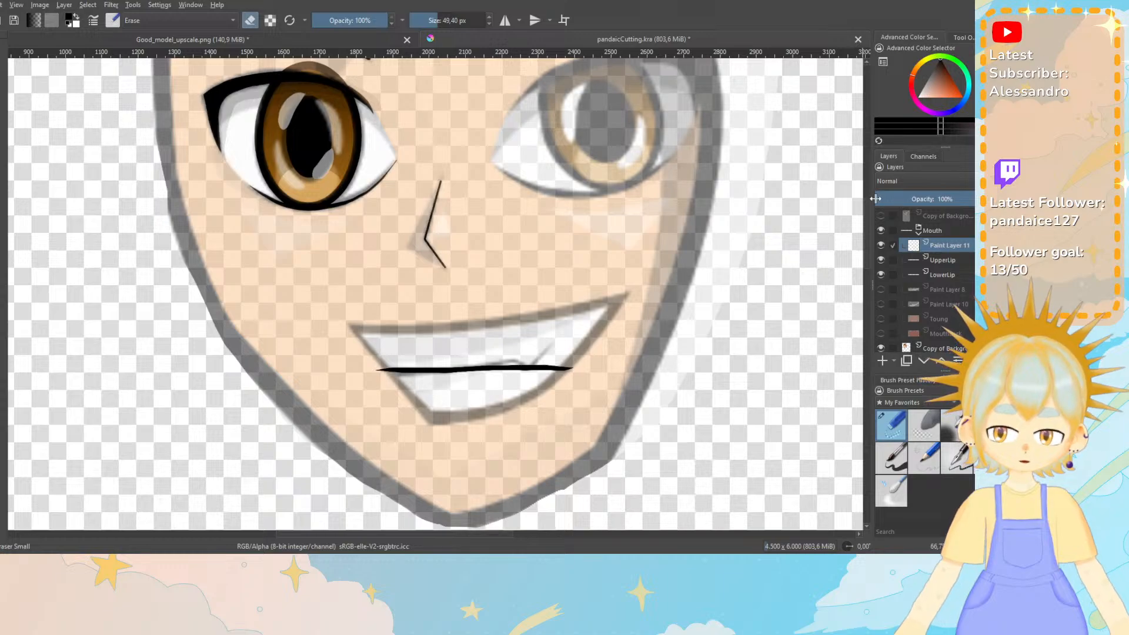
click(989, 426)
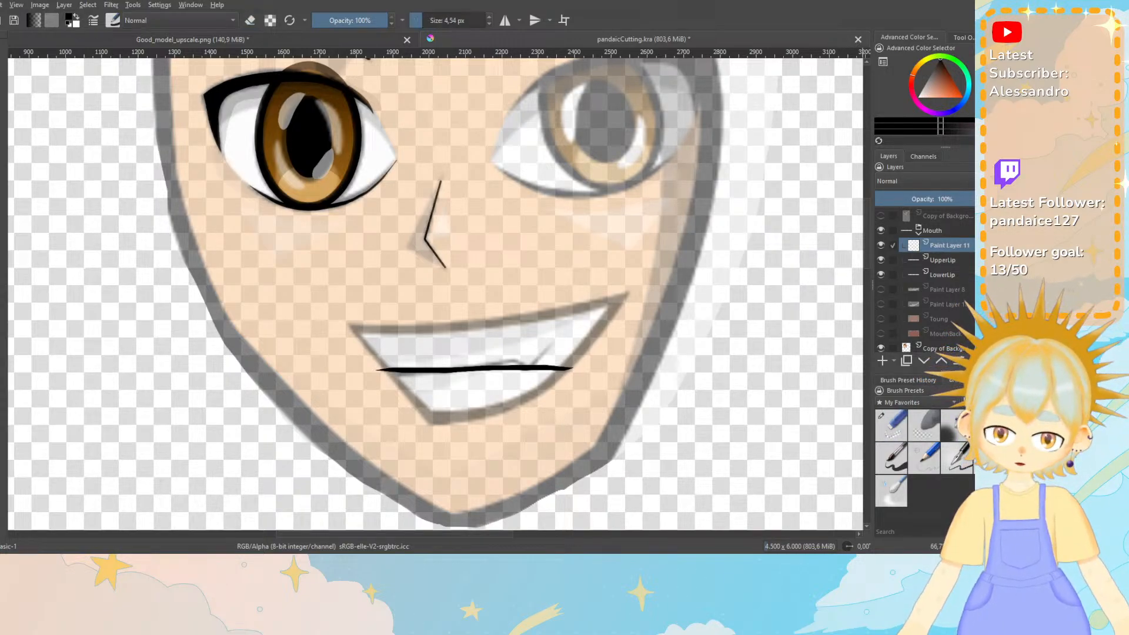
click(962, 67)
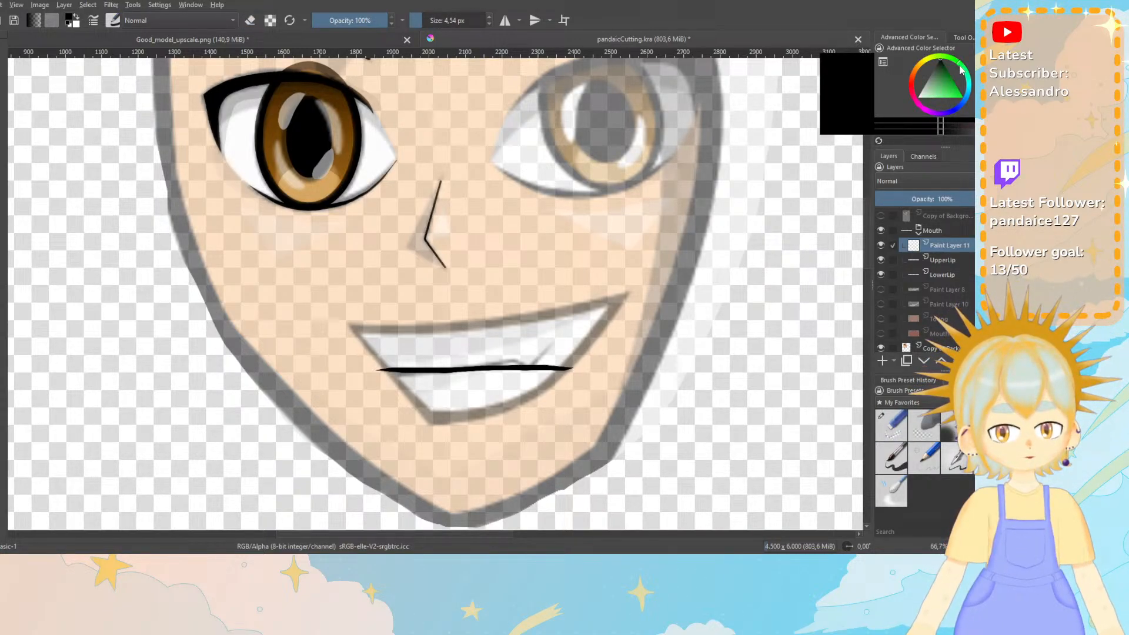
click(961, 93)
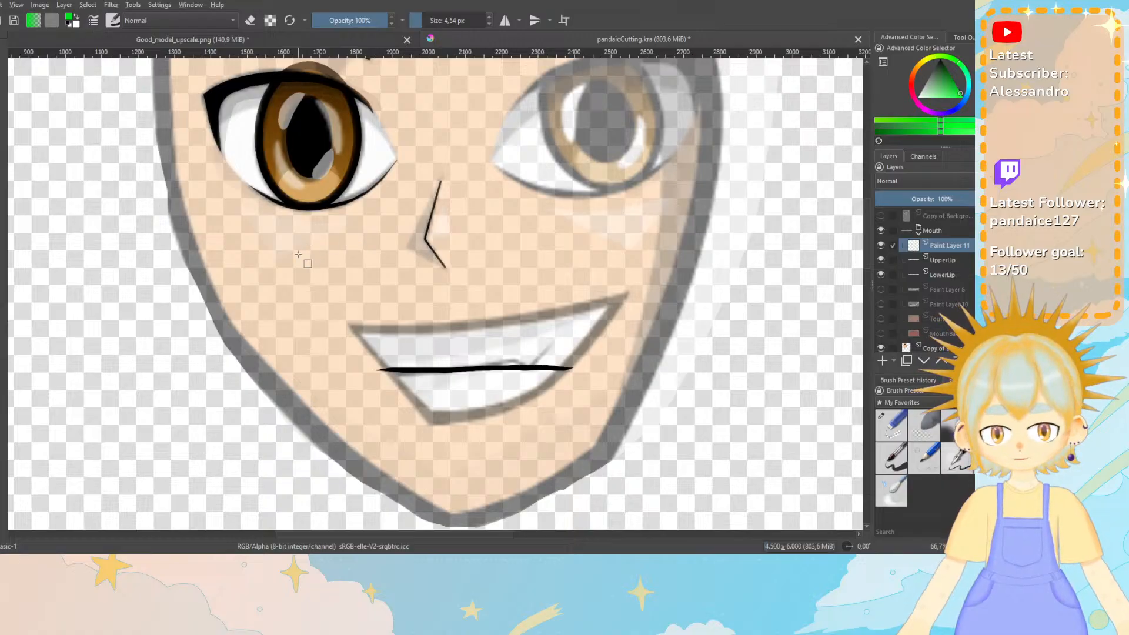
drag(299, 254, 609, 370)
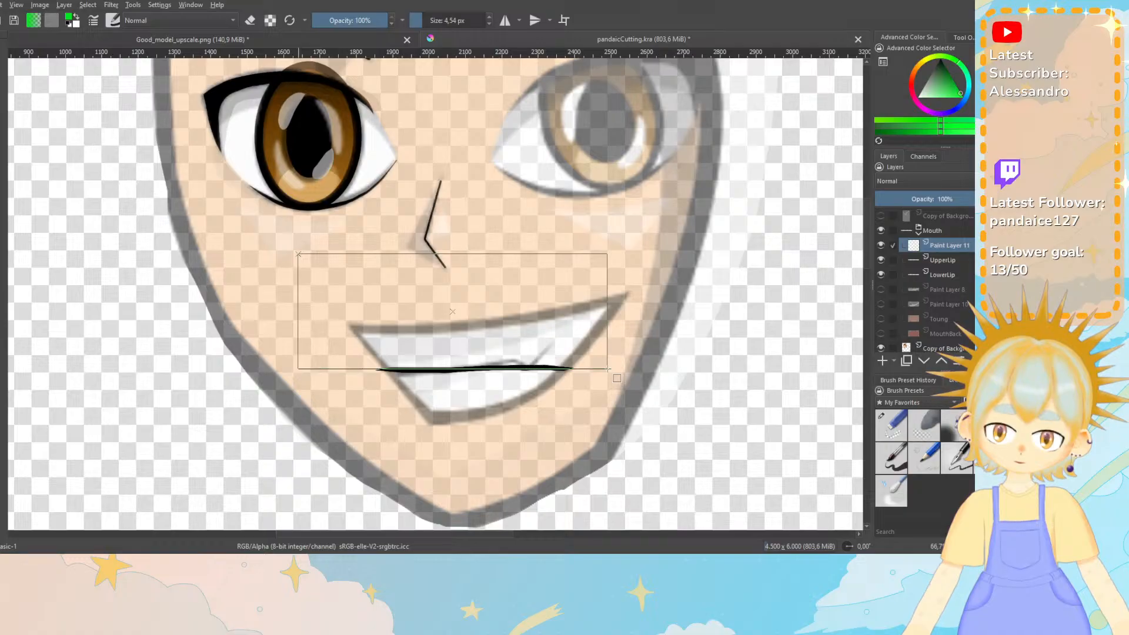
drag(609, 369, 611, 369)
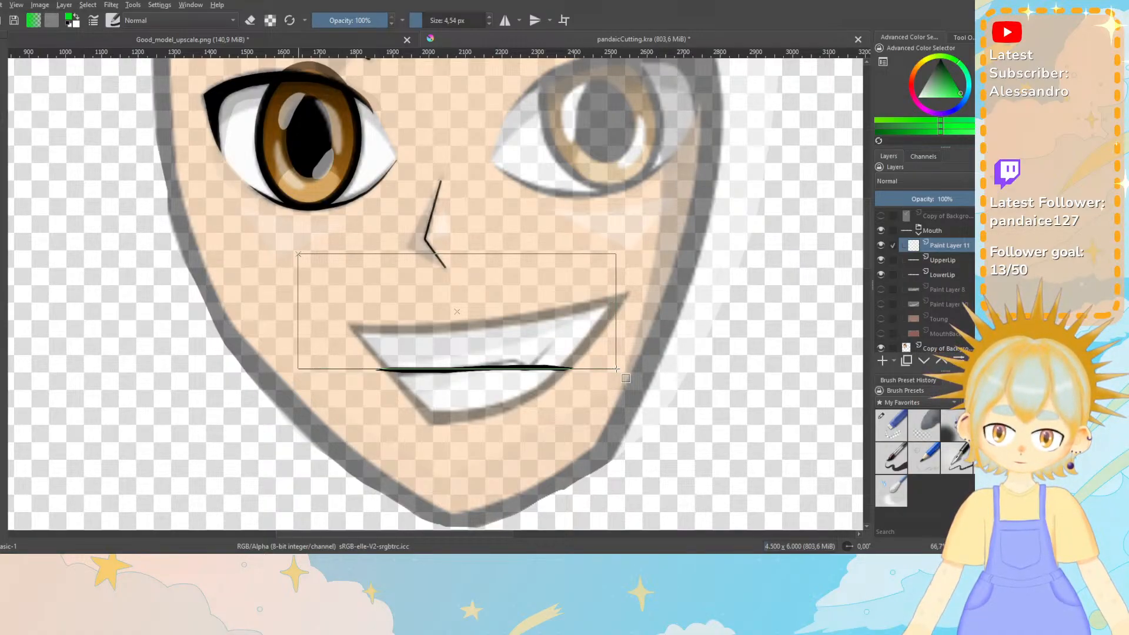
drag(617, 369, 616, 369)
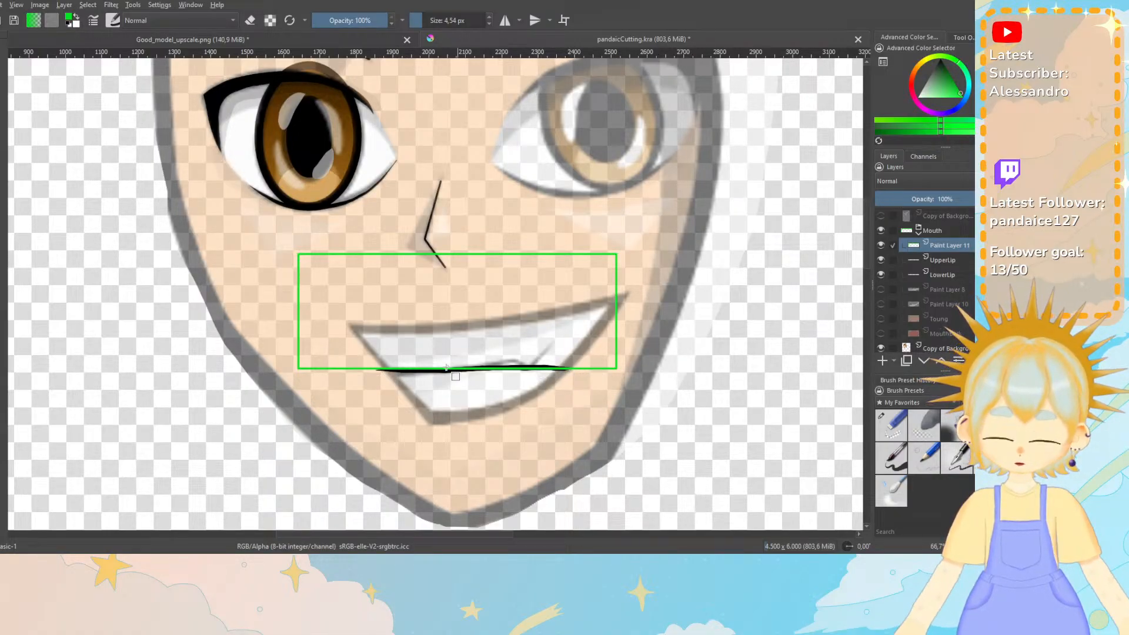
Select the rectangle by selecting the area outside it and inverting the selection, and fill it with green.
click(430, 187)
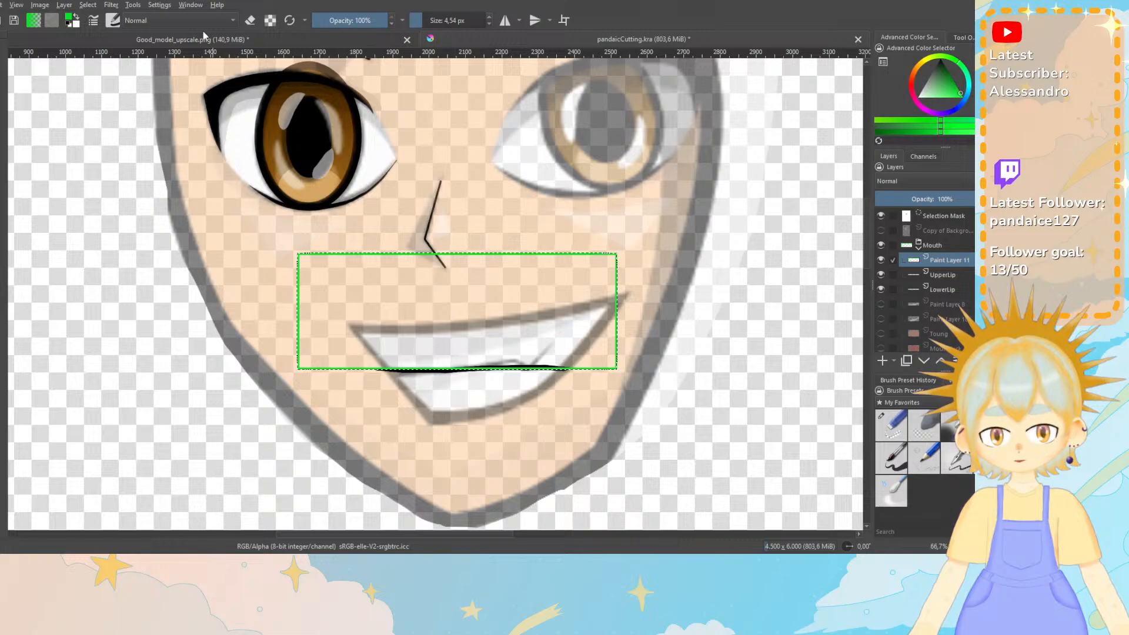
click(65, 6)
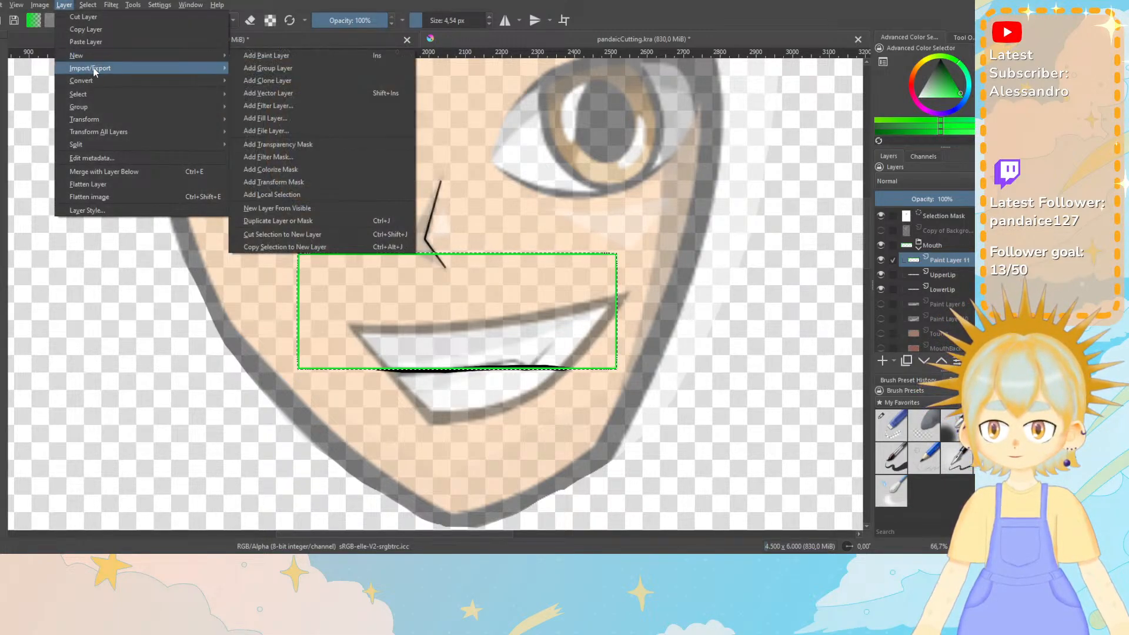
mouse_move(88, 5)
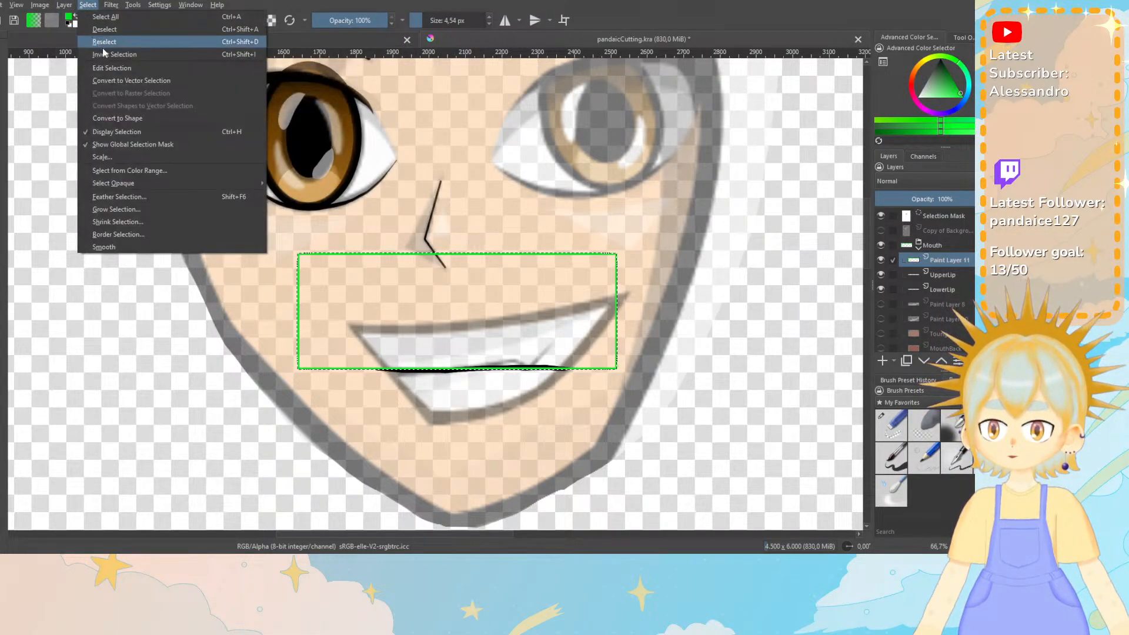
click(102, 53)
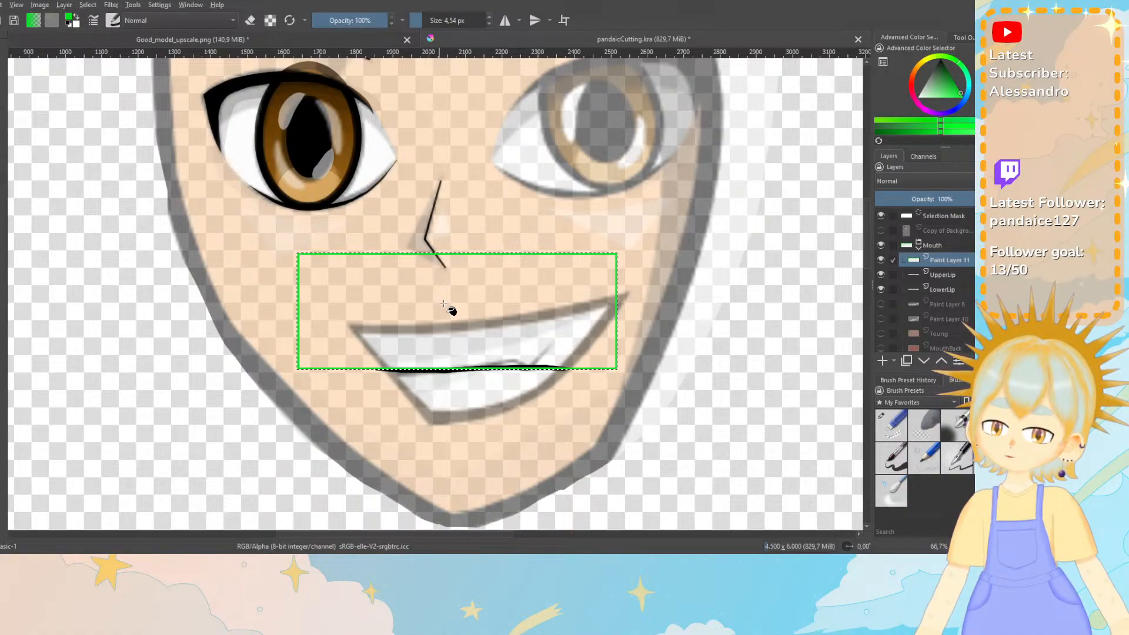
key(shift+BackSpace)
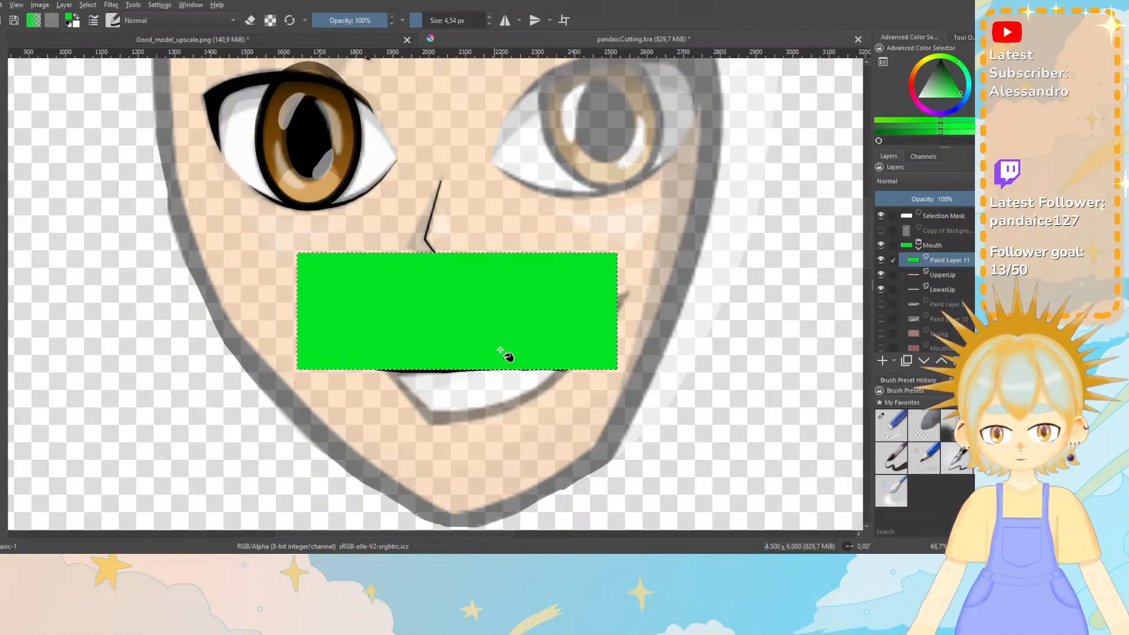
click(941, 273)
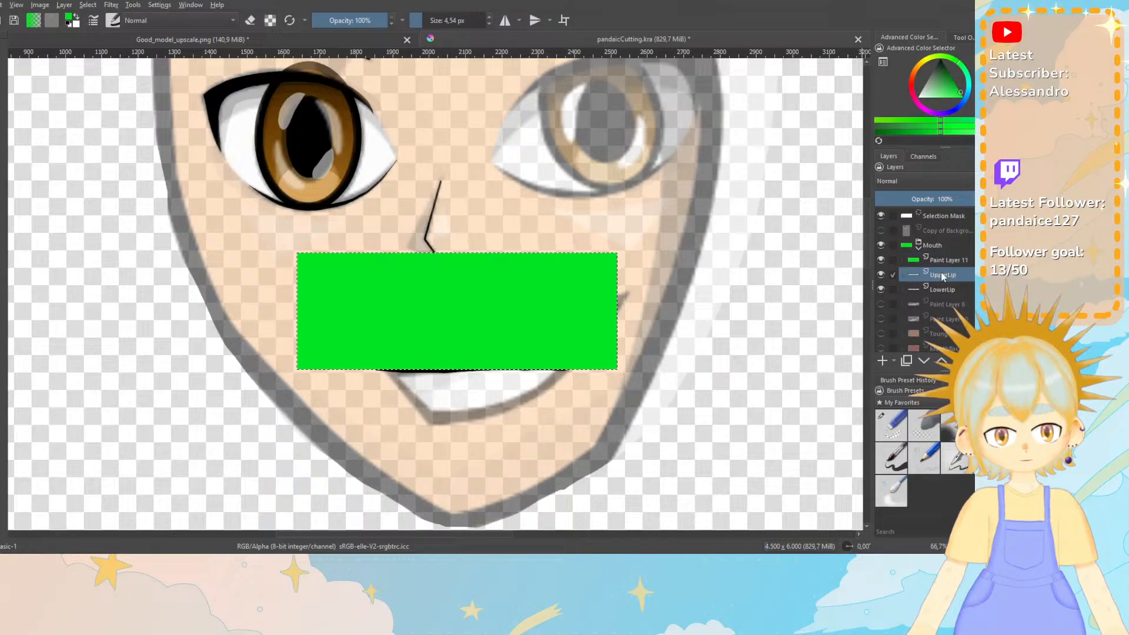
click(883, 361)
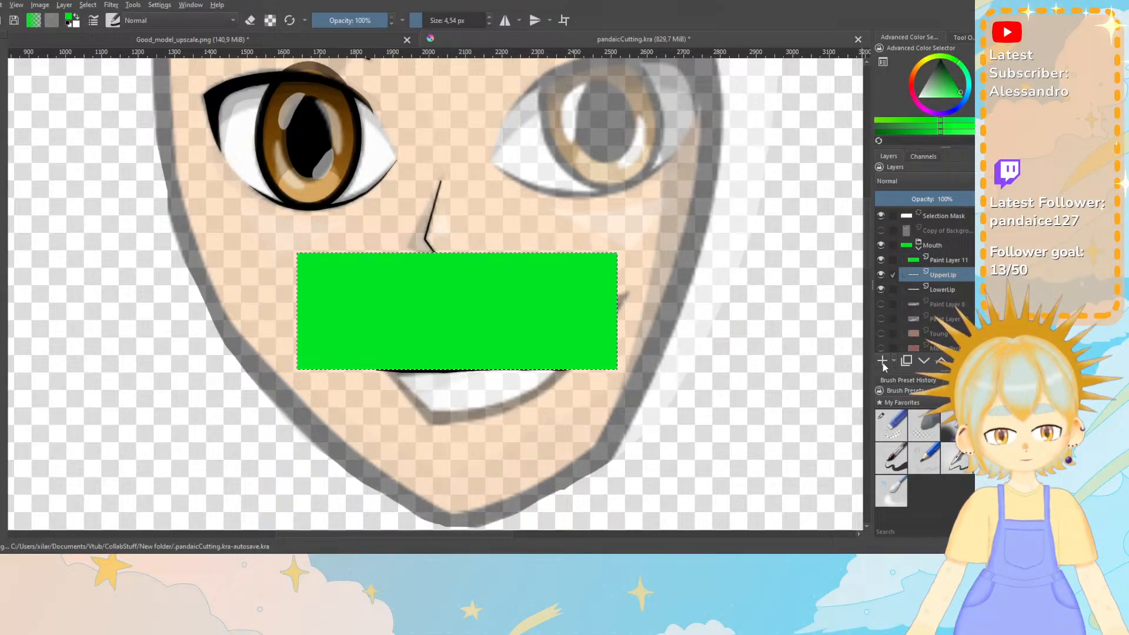
click(928, 261)
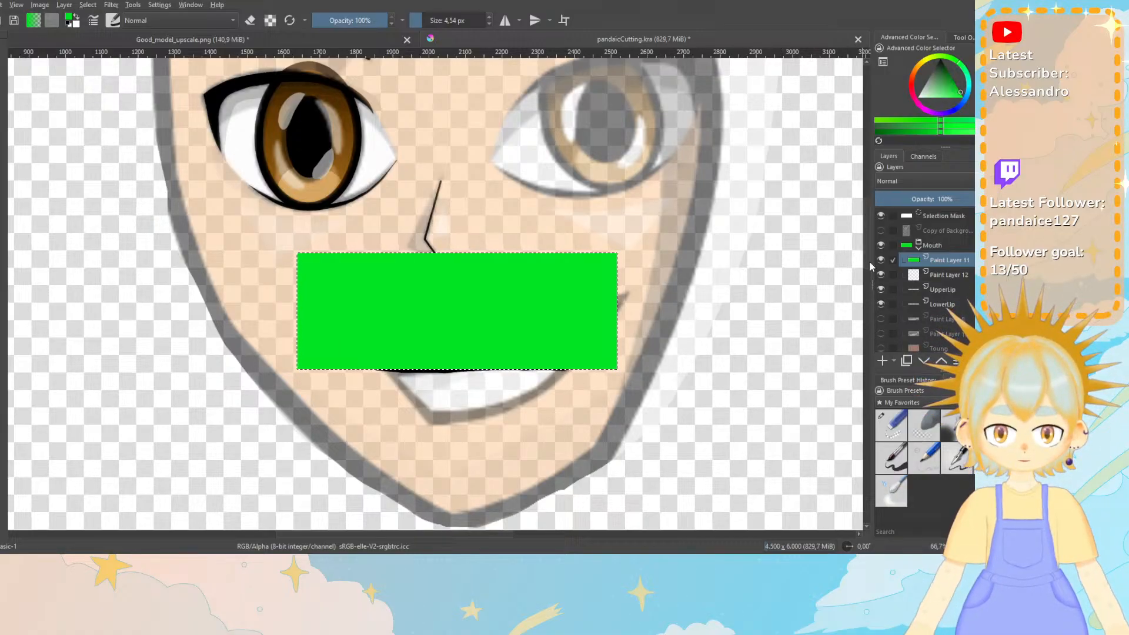
scroll(869, 261, down, 1)
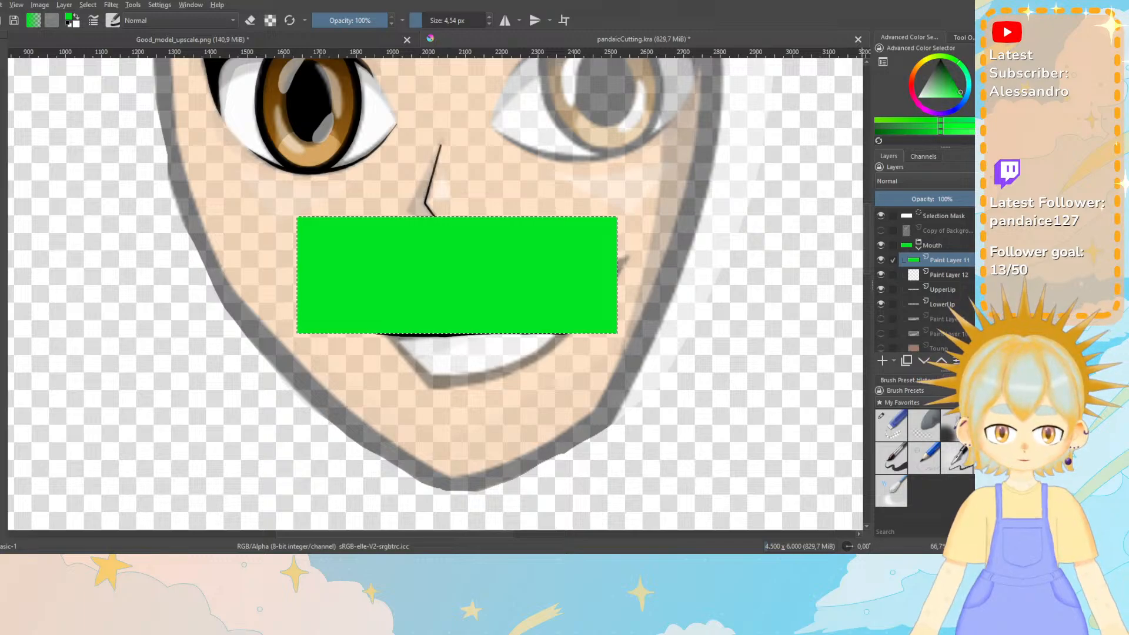
click(967, 274)
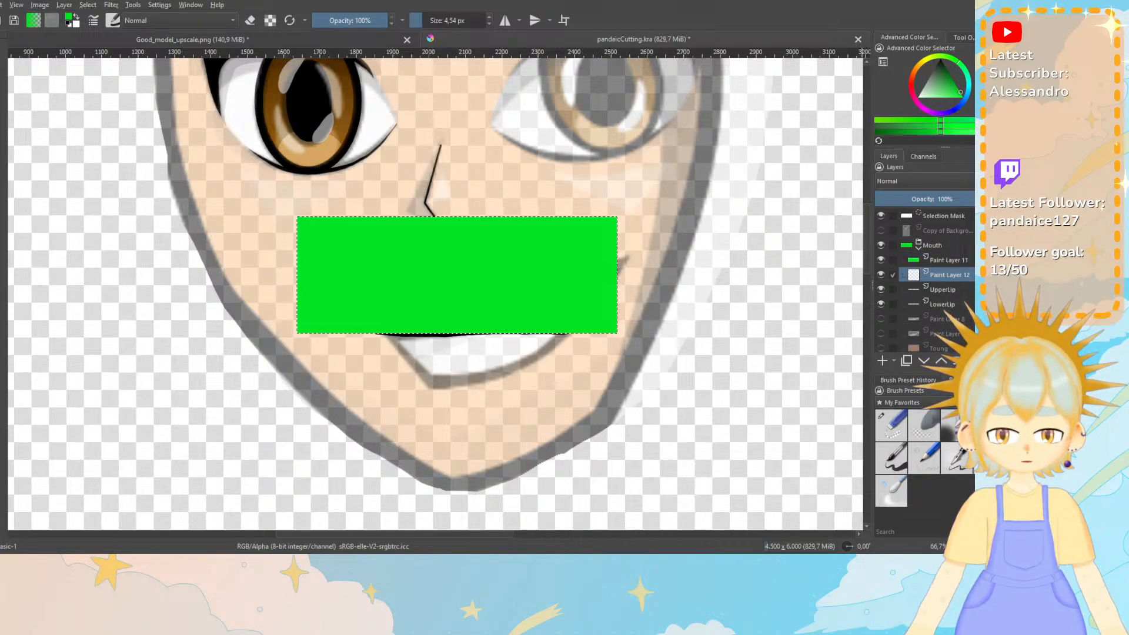
key(shift+Delete)
Duplicate Paint Layer 11 and move the copied rectangle straight down until it adjoins the green one along the mouth line.
click(965, 261)
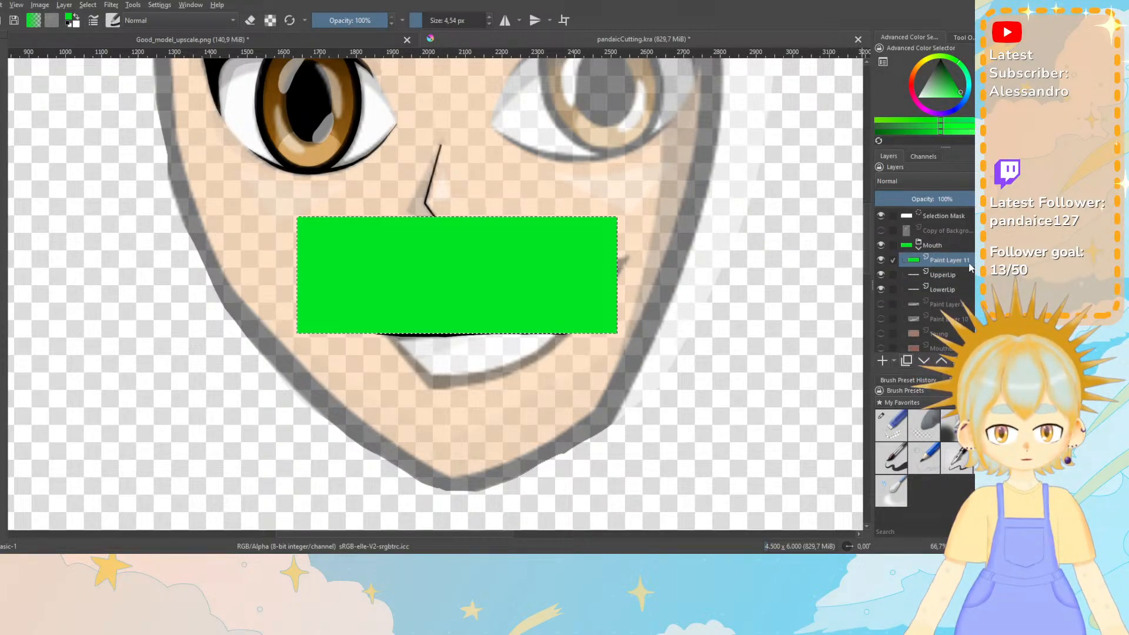
key(ctrl+j)
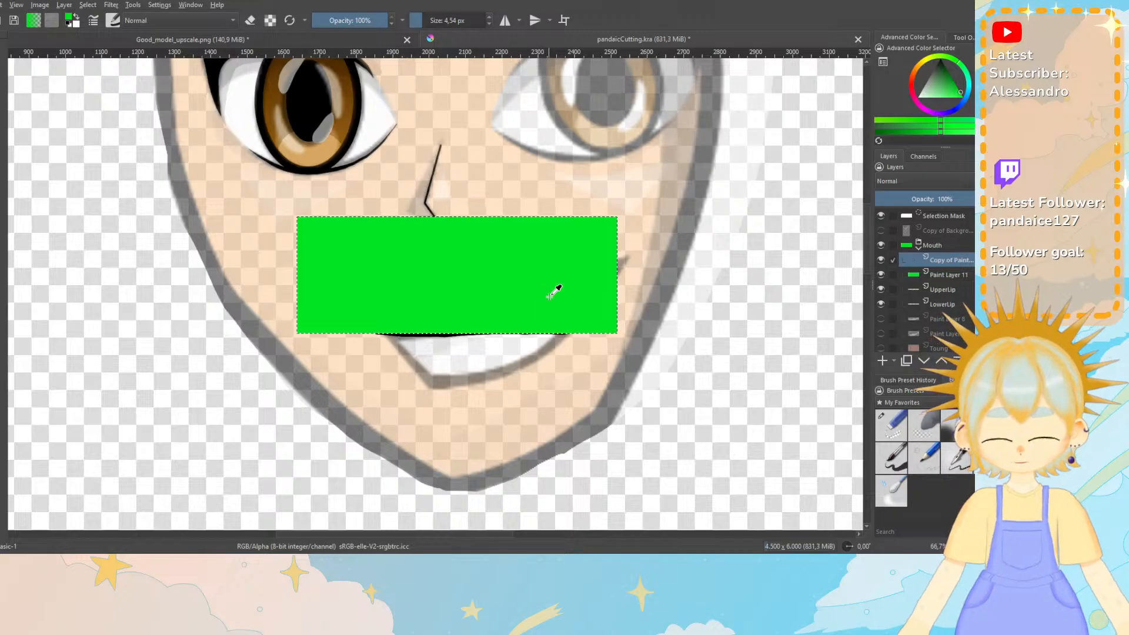
key(t)
drag(494, 292, 488, 410)
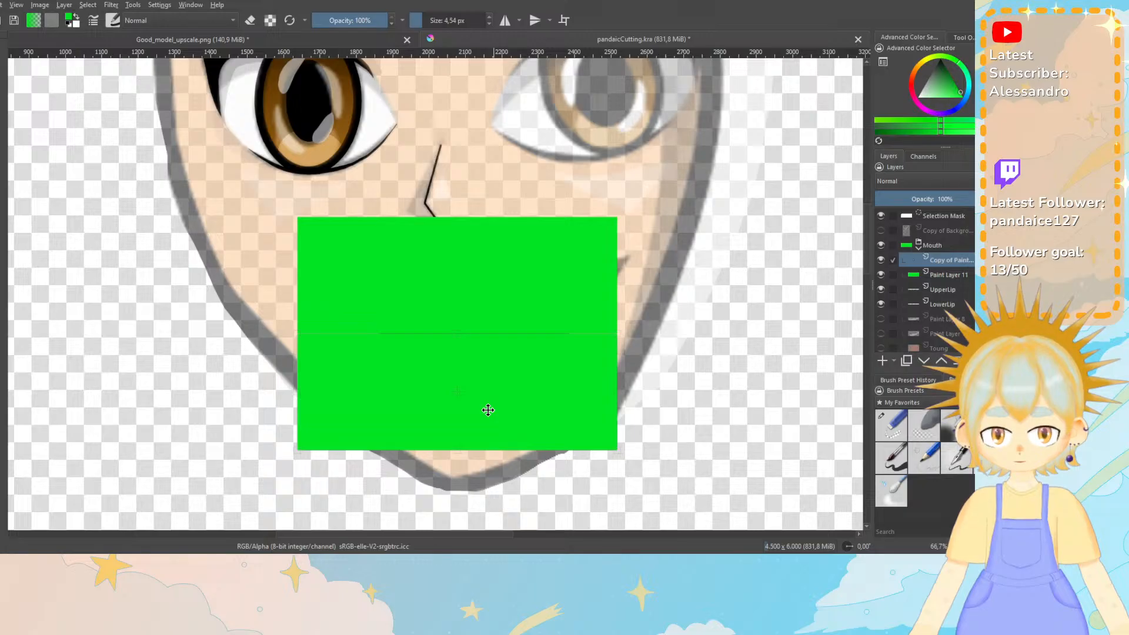
Fill the copied rectangle below the mouth line with blue.
key(ctrl+t)
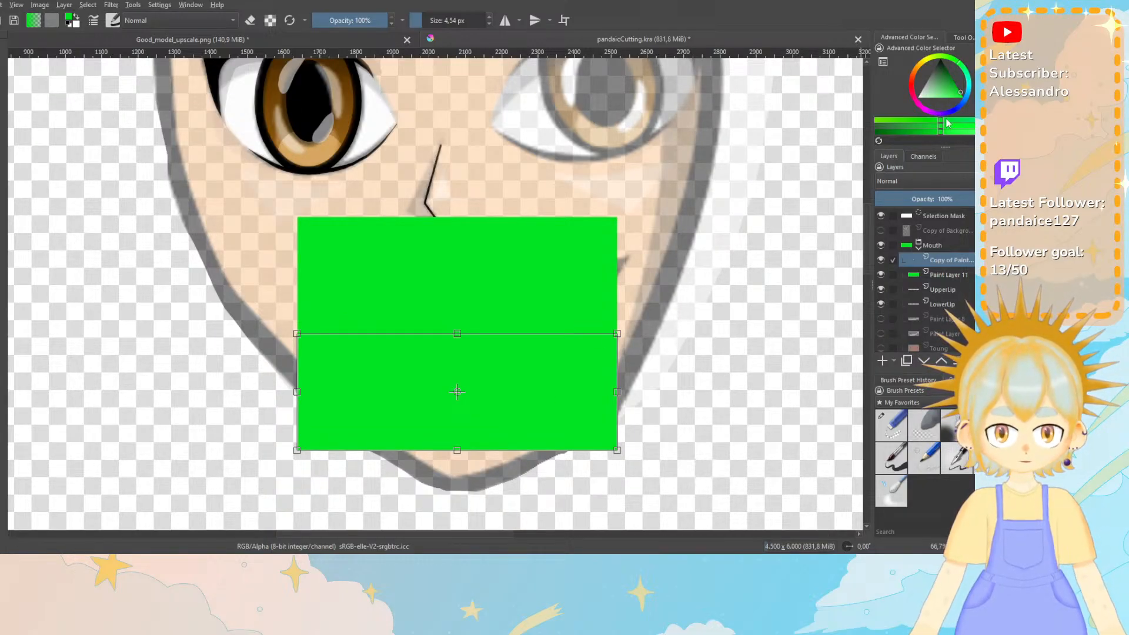
click(971, 93)
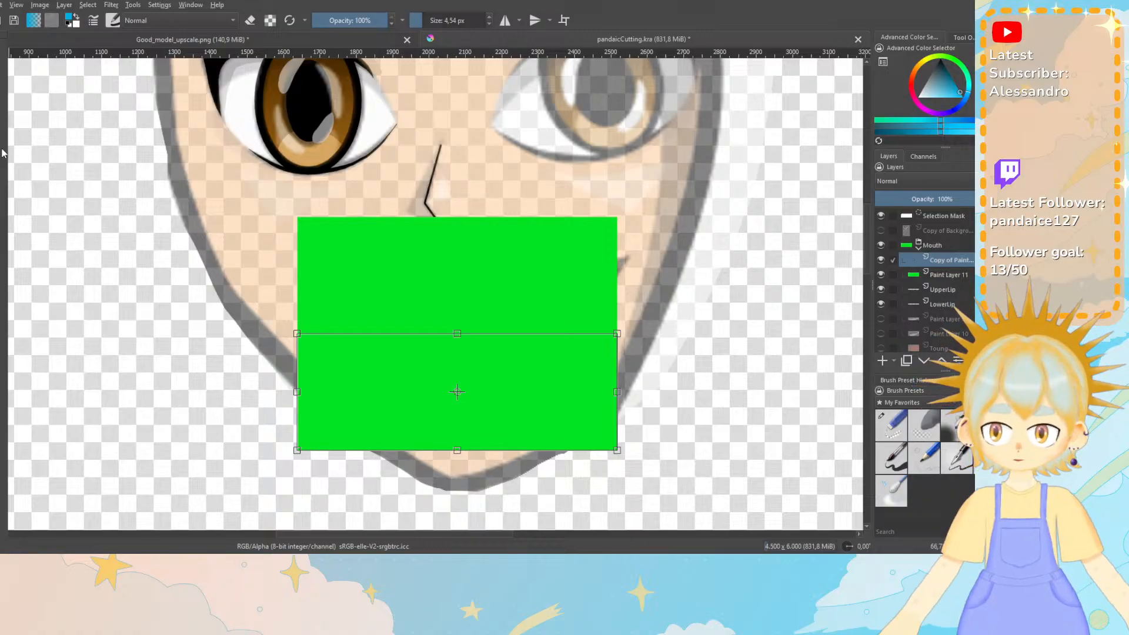
key(Return)
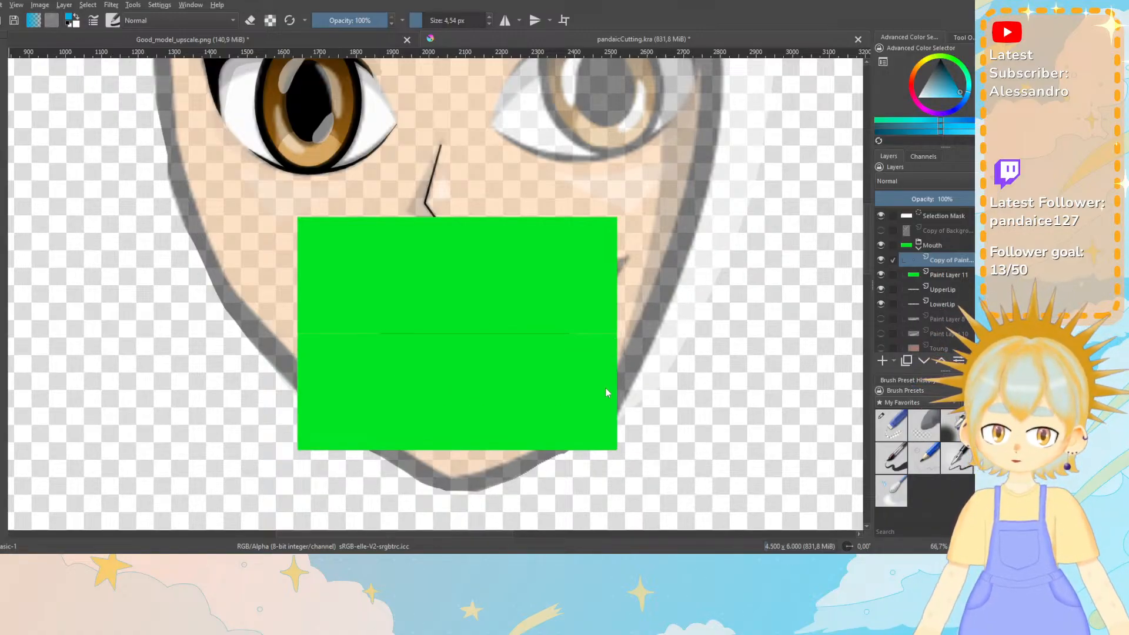
click(471, 378)
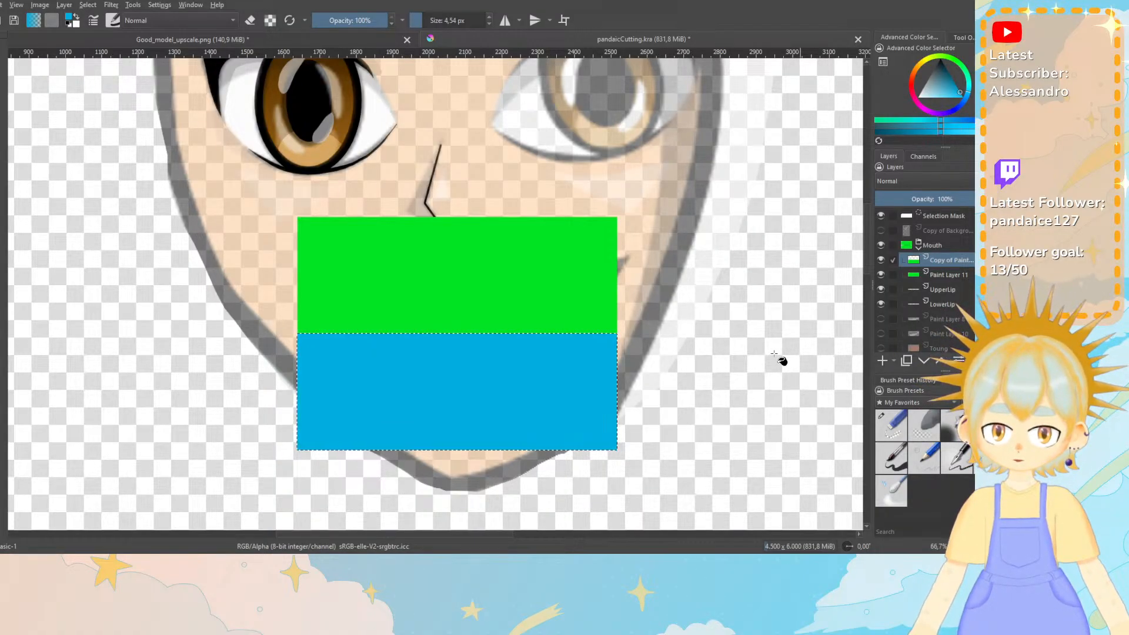
Set the green rectangle's layer and the blue copy's layer to 50% opacity.
click(915, 277)
drag(951, 199, 924, 199)
click(941, 259)
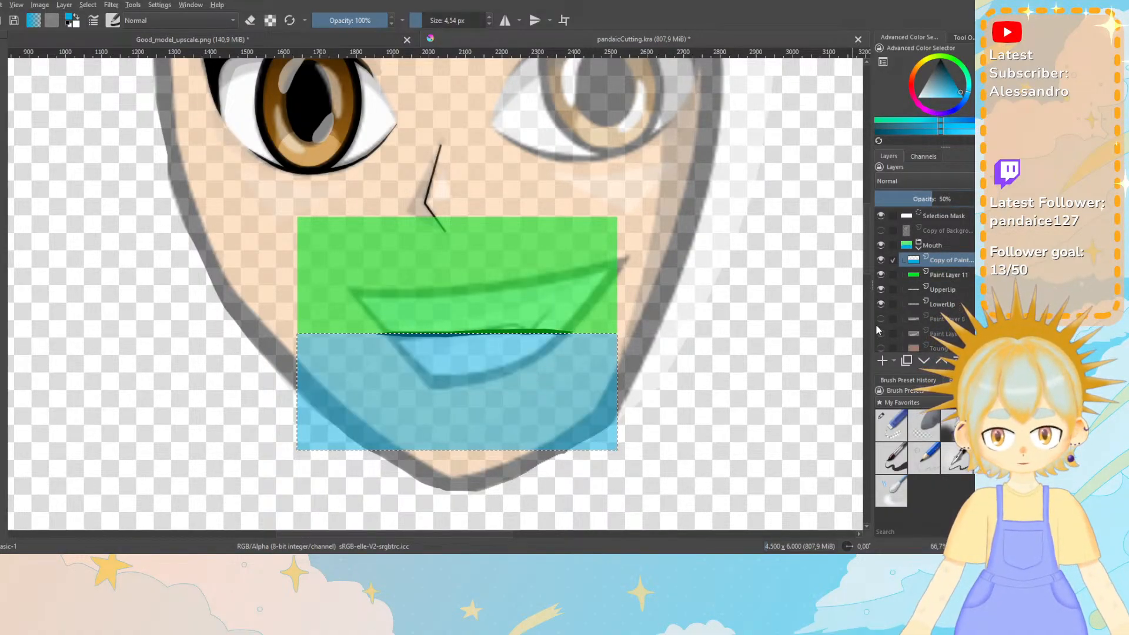
Clear the selection around the blue rectangle.
key(ctrl+plus)
key(ctrl+plus)
key(ctrl+plus)
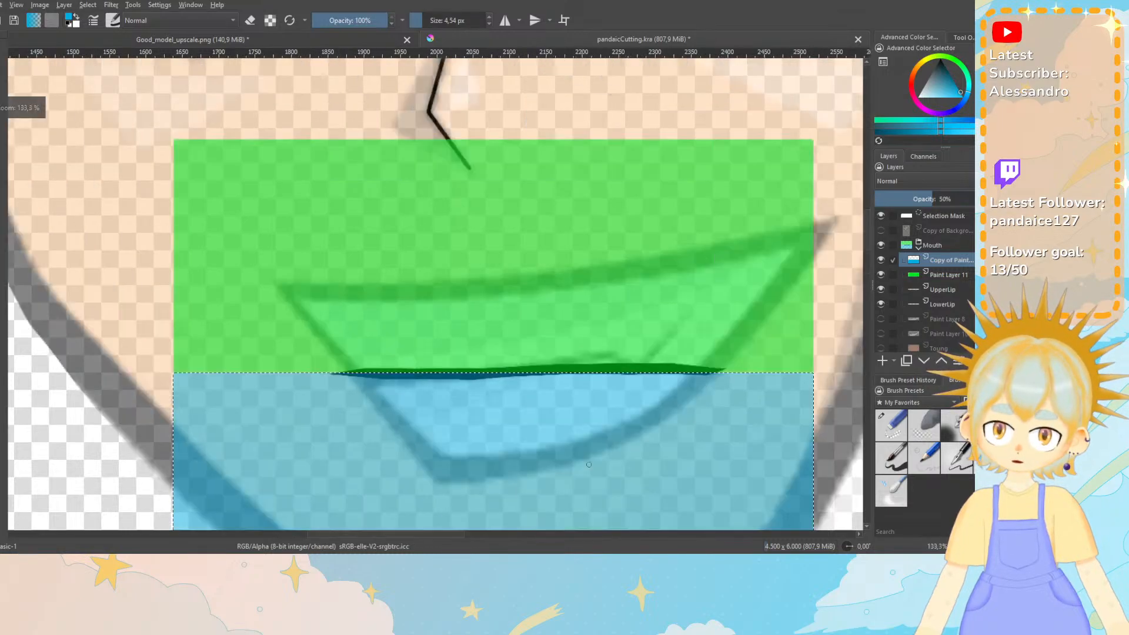
click(87, 5)
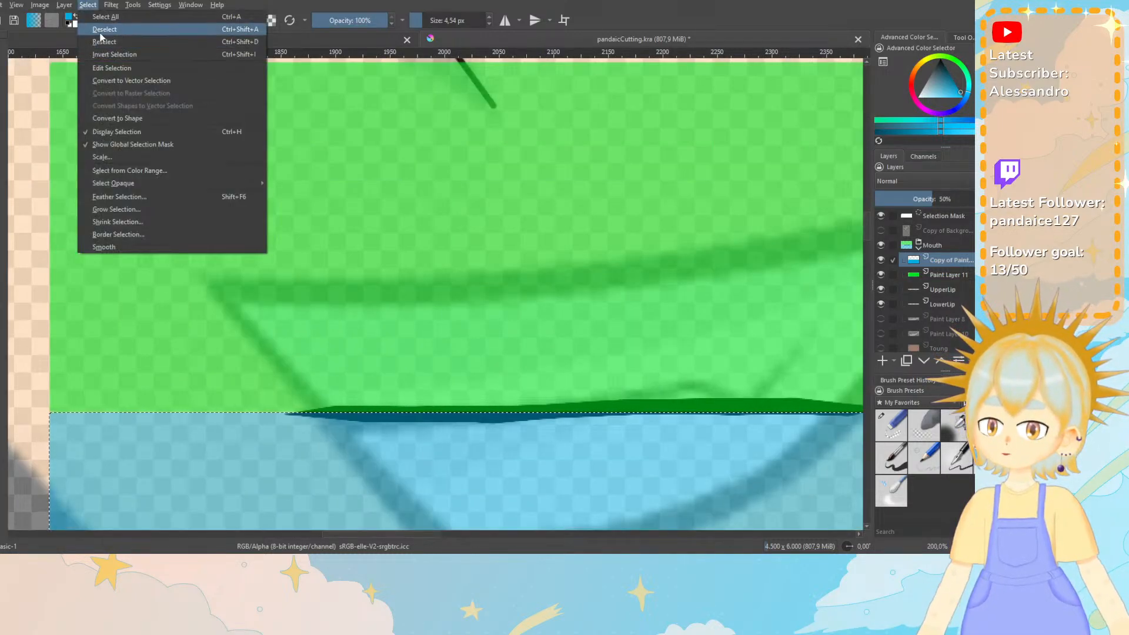
click(100, 38)
key(ctrl+plus)
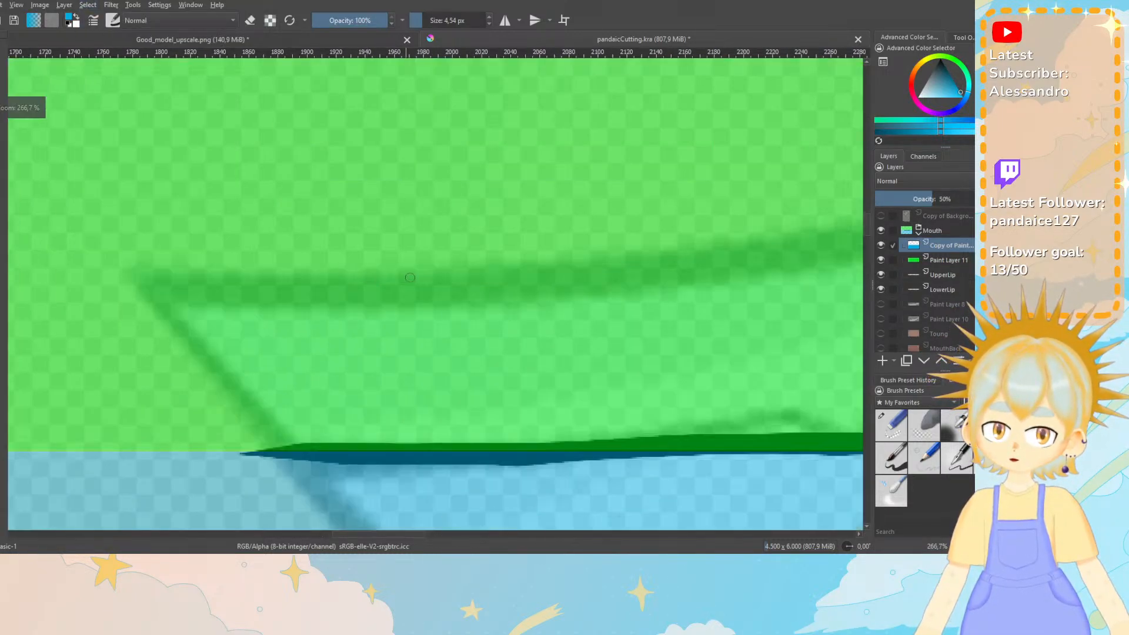
drag(869, 217, 871, 228)
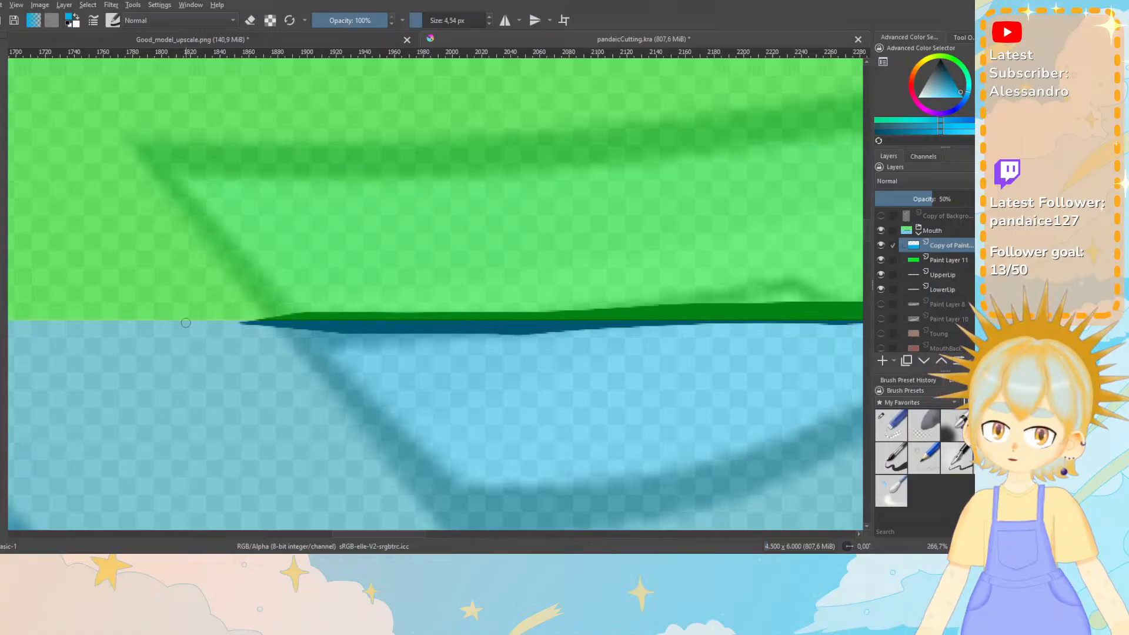
key(ctrl+z)
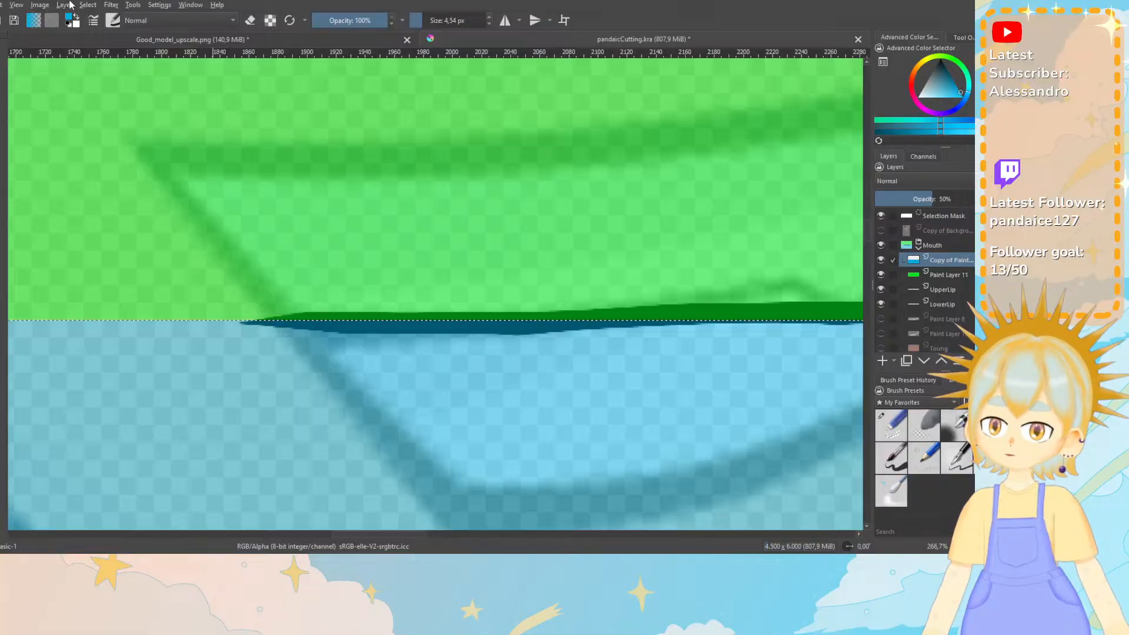
click(88, 5)
click(105, 30)
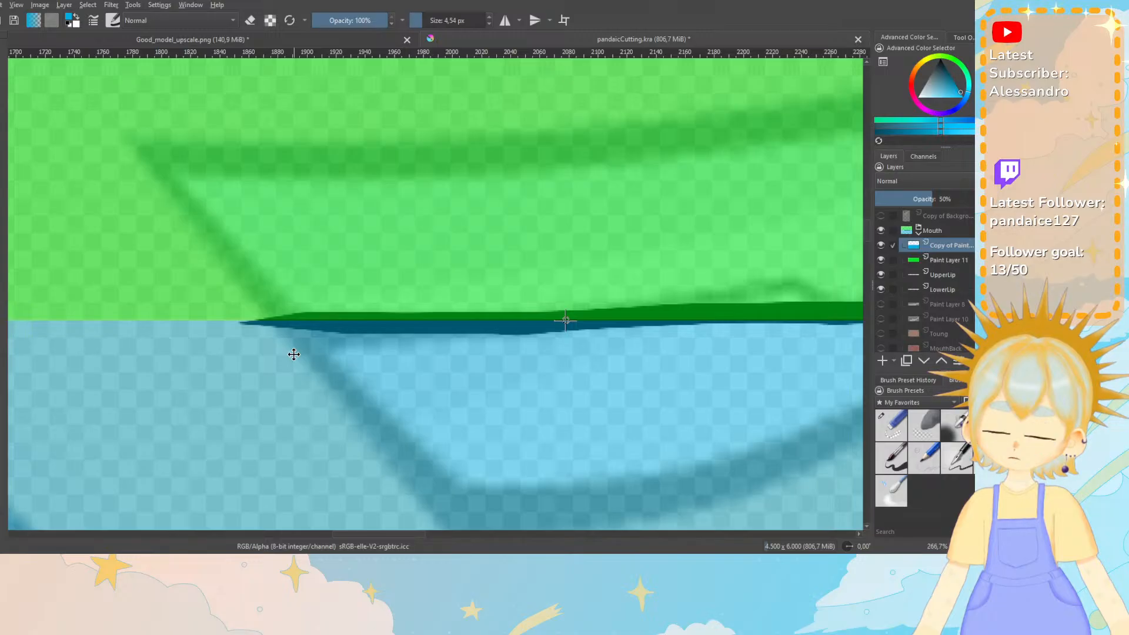
Nudge the blue rectangle vertically so its upper edge meets the green rectangle's lower edge along the mouth line.
drag(294, 354, 294, 351)
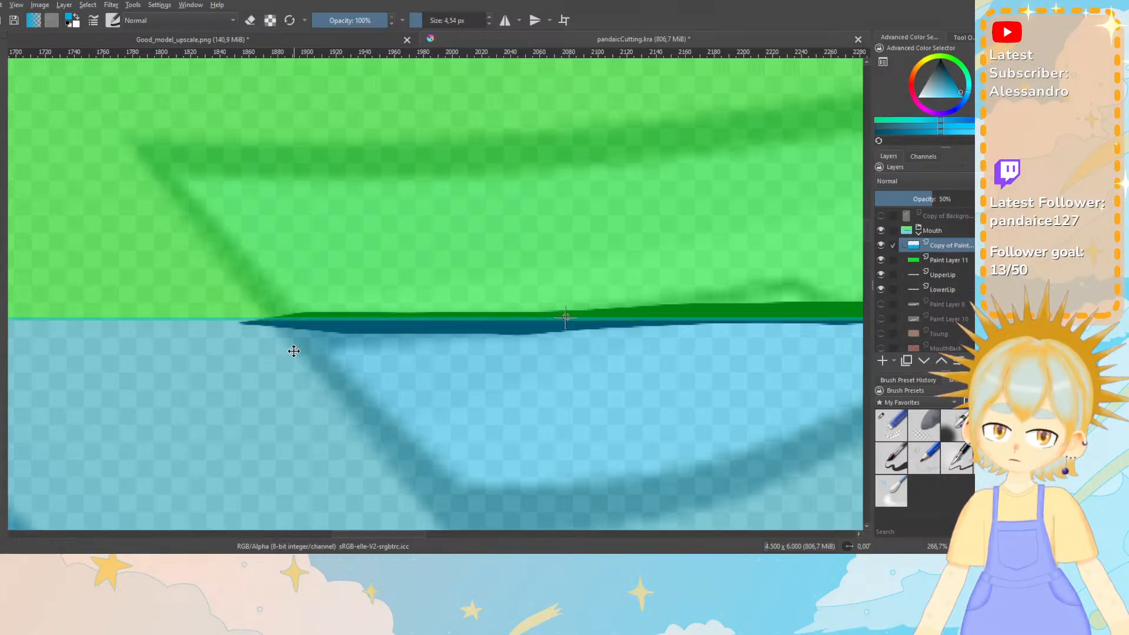
key(Down)
key(Down)
key(Down)
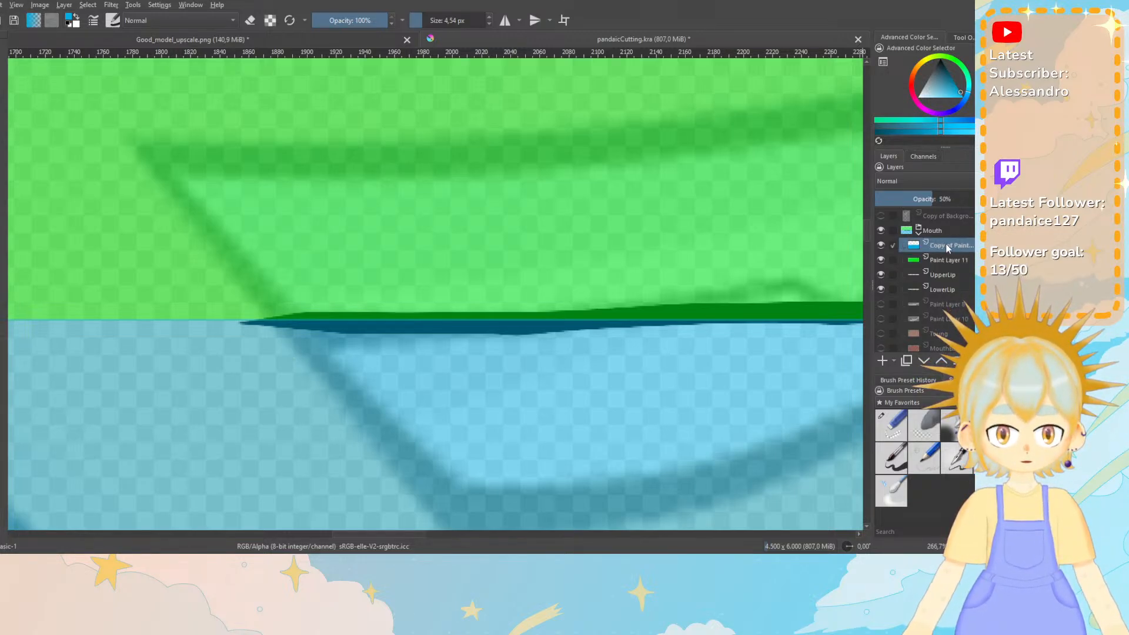
Check the two cover rectangles in isolation over the lip lines, and hide both the blue and the green rectangle layers.
shift+click(883, 256)
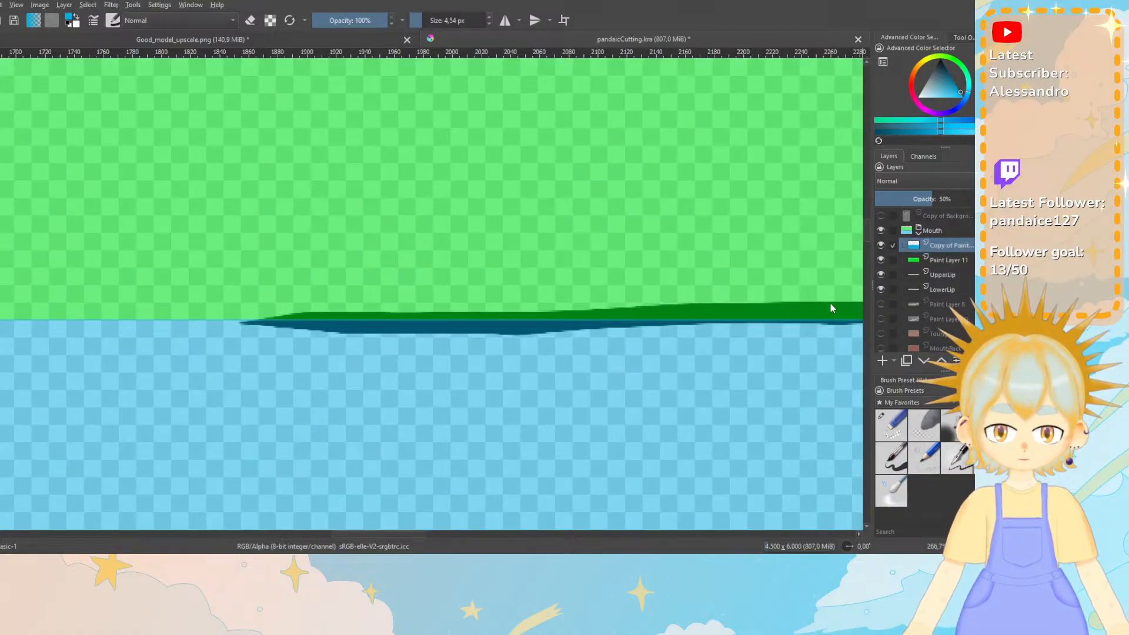
key(minus)
key(minus)
key(minus)
key(minus)
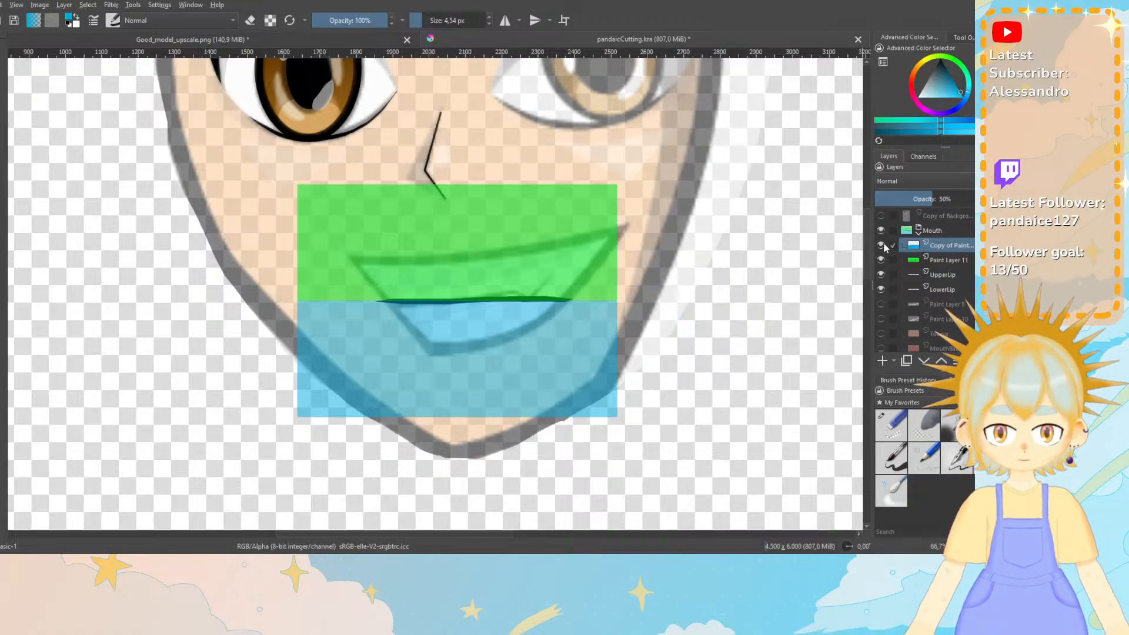
click(881, 245)
click(881, 260)
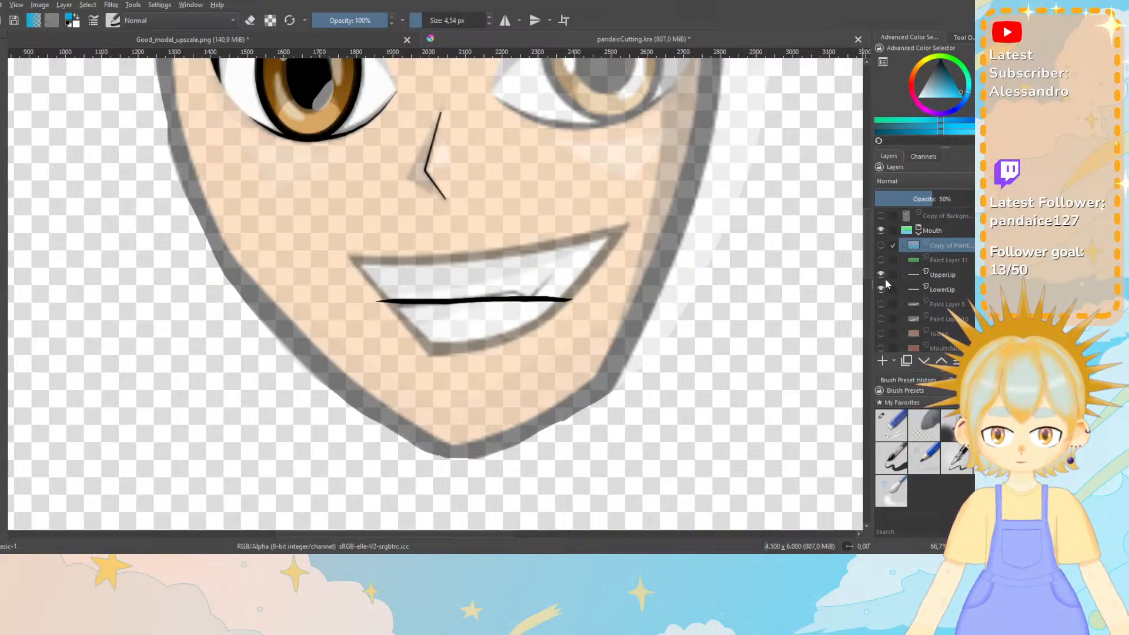
Collapse the Mouth group, hide the faded Copy of Background layer directly below it, and show the Face group.
click(918, 231)
click(881, 245)
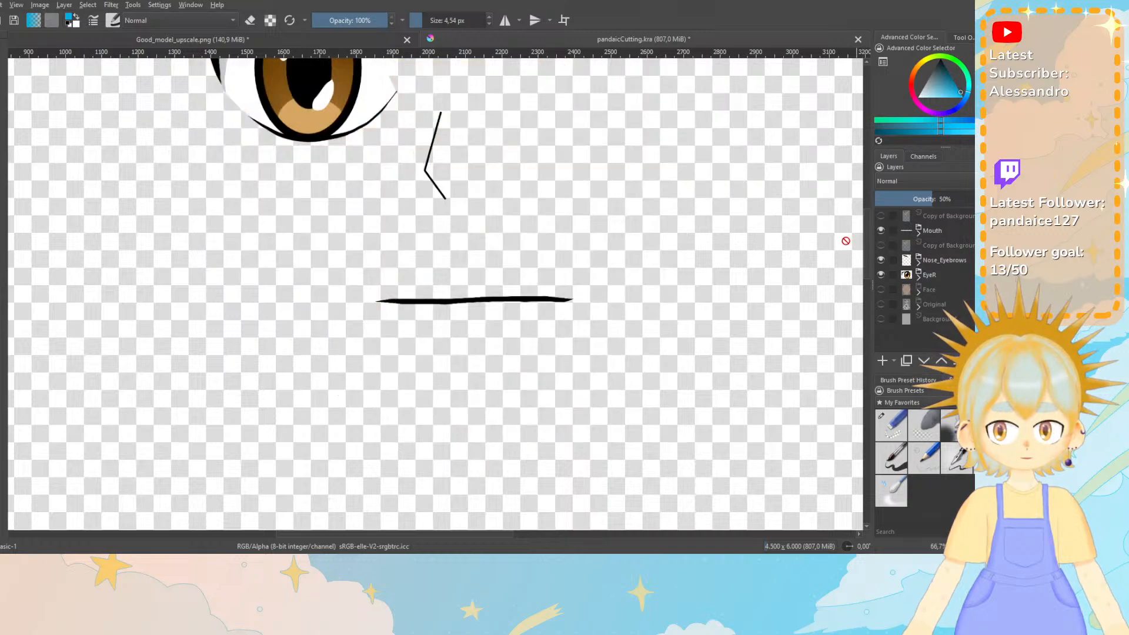
click(881, 289)
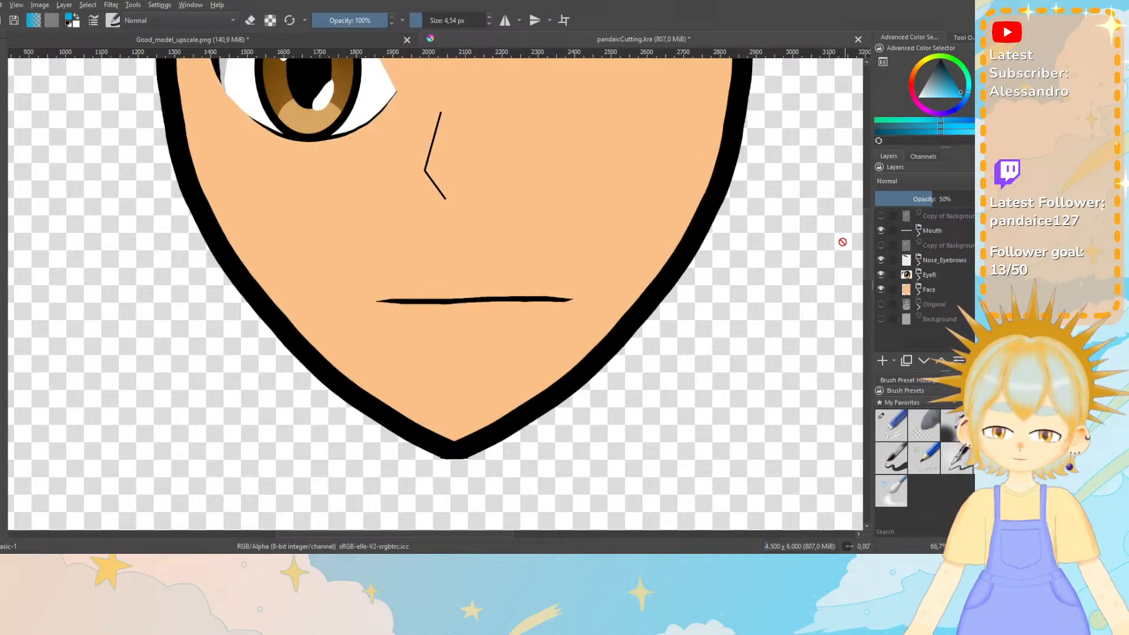
drag(868, 247, 869, 225)
key(ctrl+z)
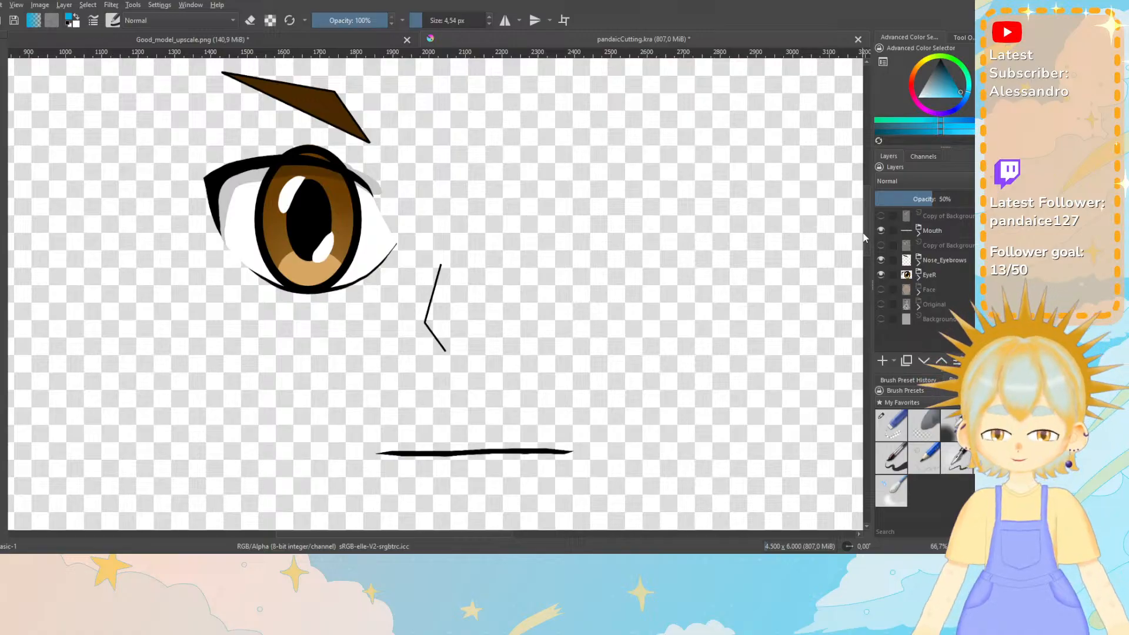
click(3, 5)
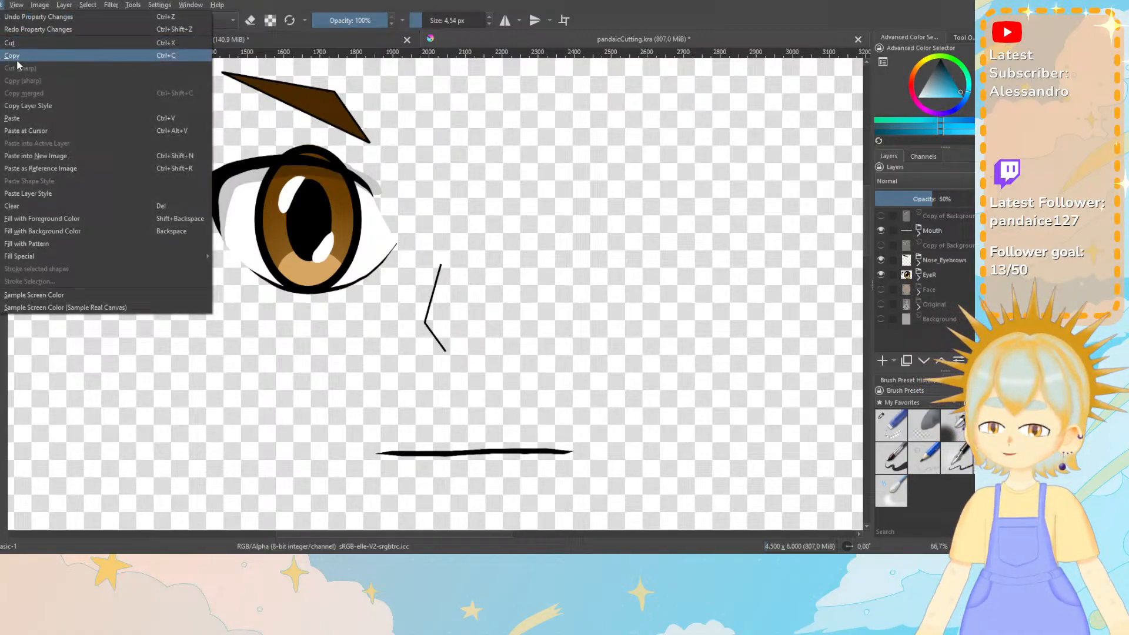
click(35, 29)
key(minus)
key(minus)
key(minus)
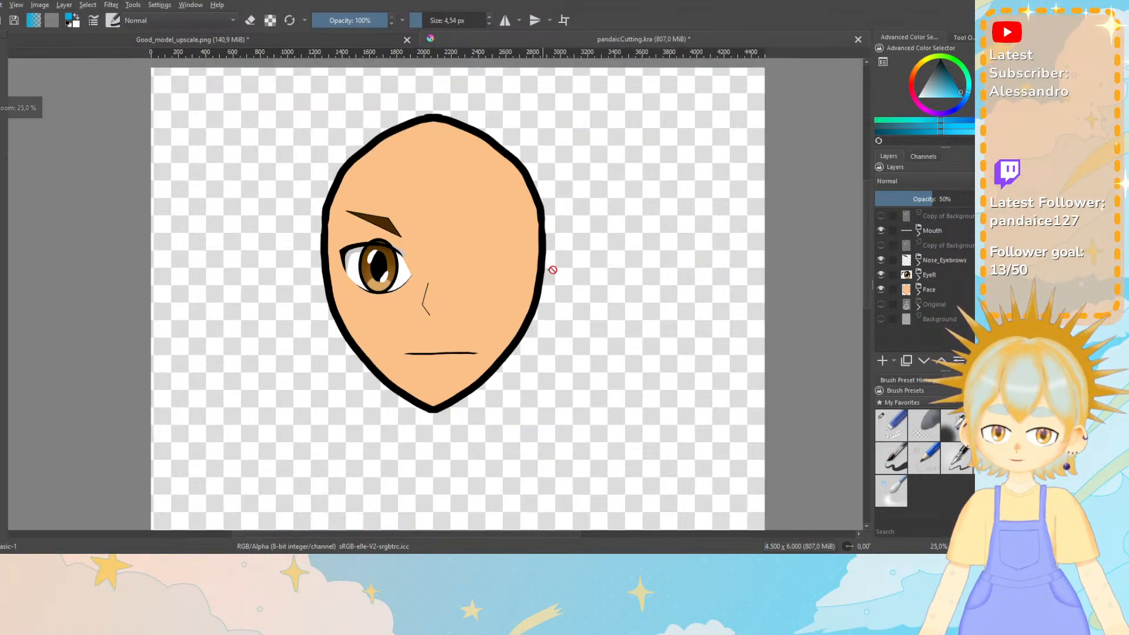
scroll(861, 256, down, 1)
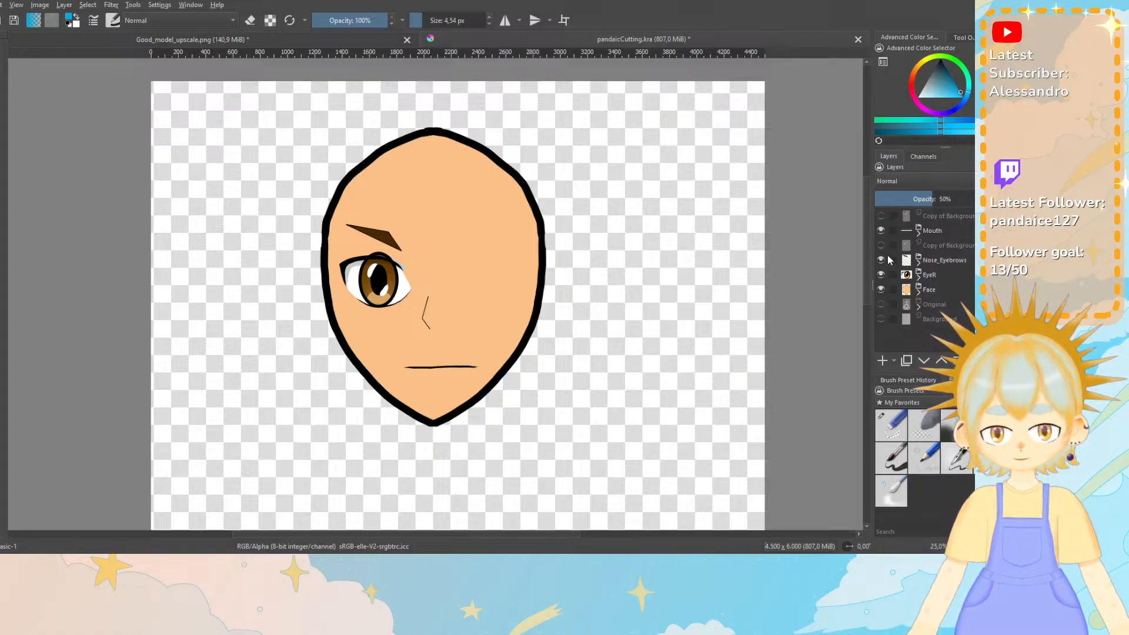
Save the reference picture as Screenshot_2025-07-23_at_7.01.37_PM.png in CollabStuff's New folder.
mouse_move(879, 244)
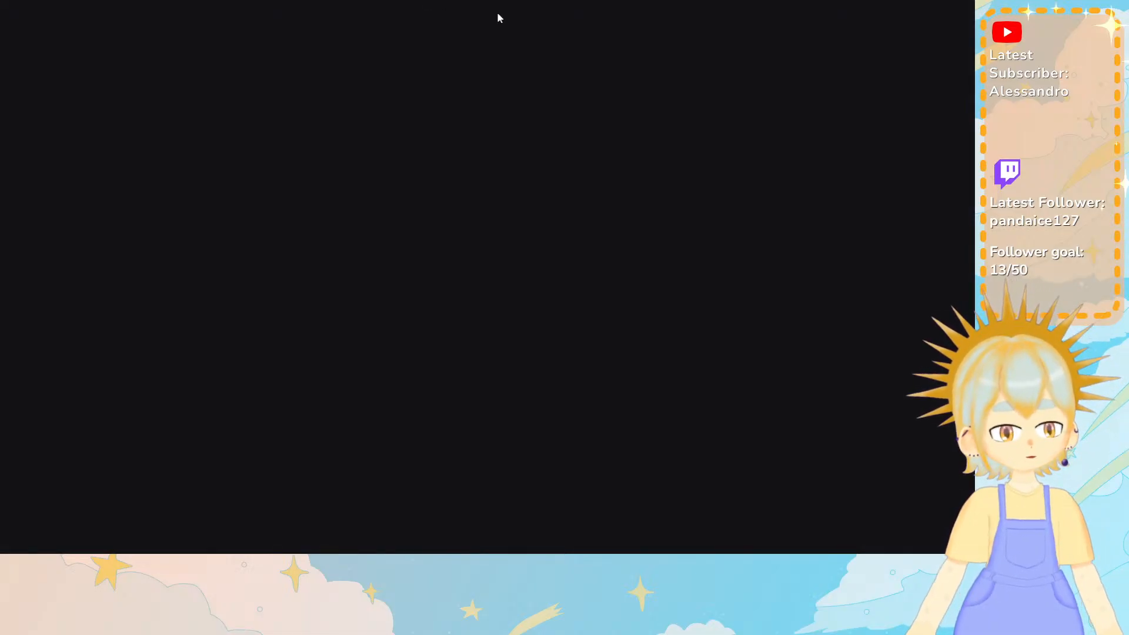
drag(765, 2, 1127, 235)
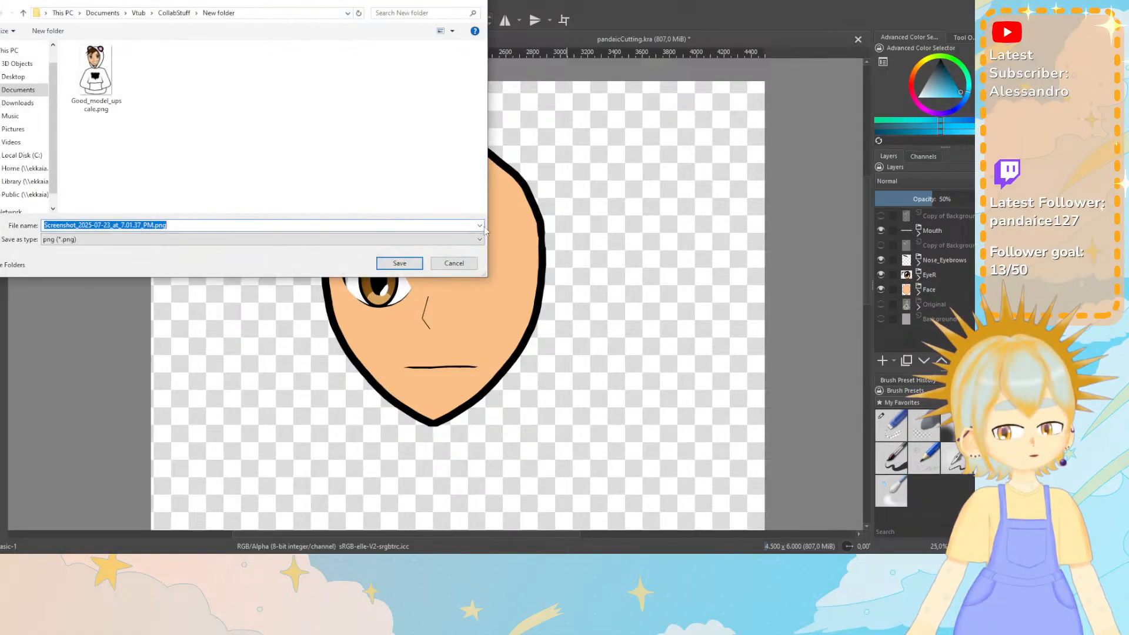
click(392, 264)
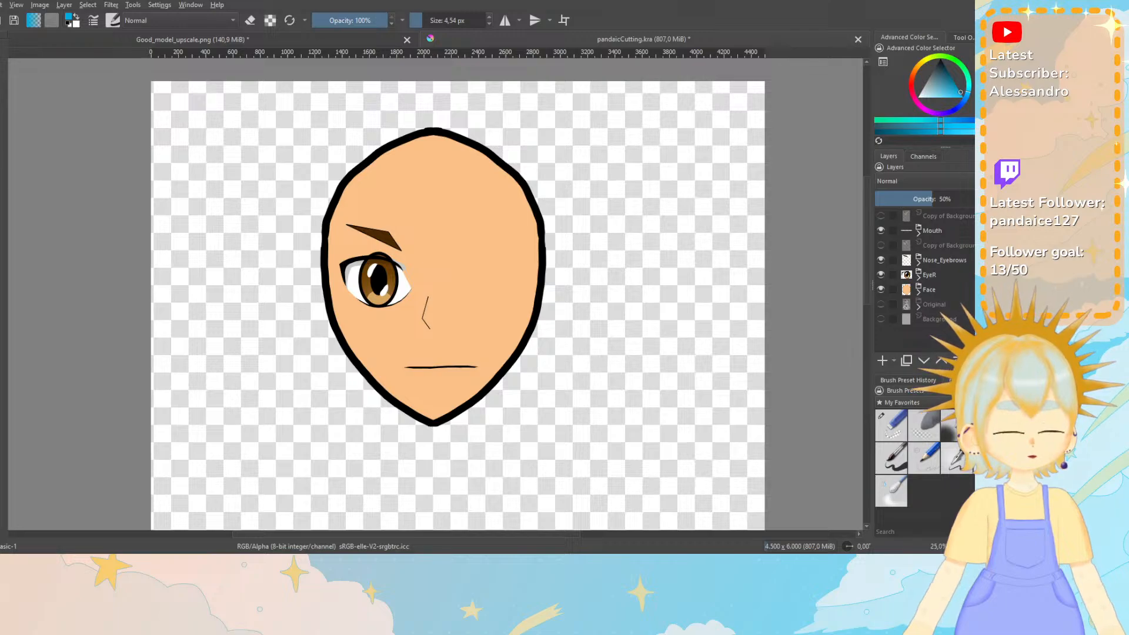
Insert the saved screenshot into the pandaicCutting.kra canvas as a new layer.
key(alt+Tab)
drag(735, 176, 311, 256)
click(332, 257)
click(831, 99)
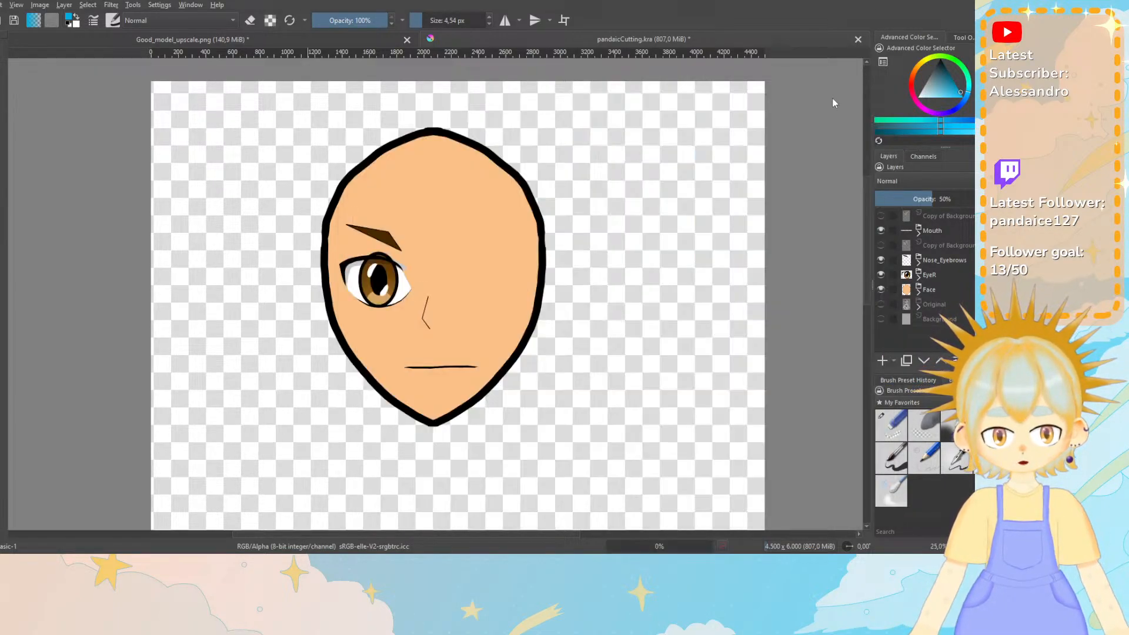
Transform the inserted reference screenshot to nearly twice its size and place it beside the head's upper left.
key(ctrl)
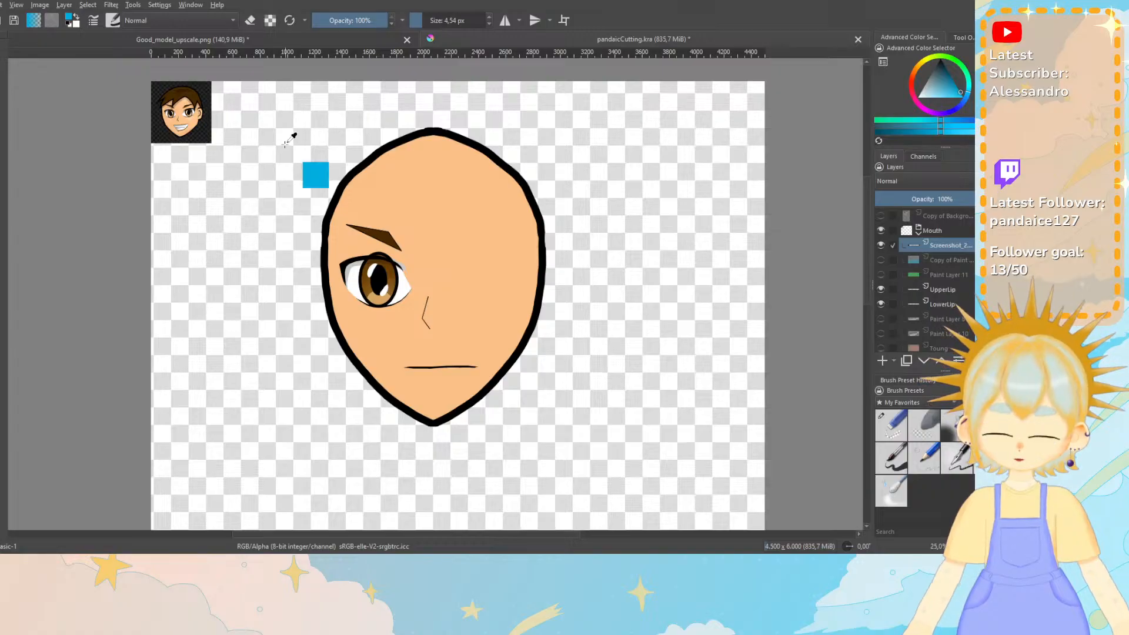
key(ctrl+t)
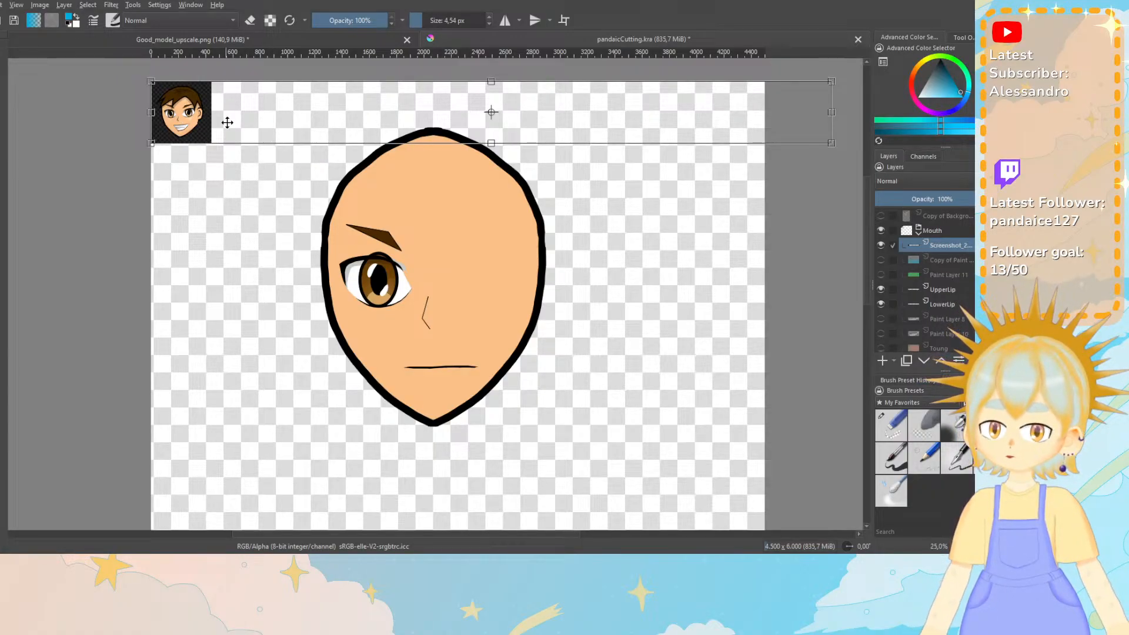
drag(227, 123, 435, 257)
drag(699, 217, 707, 162)
key(ctrl+z)
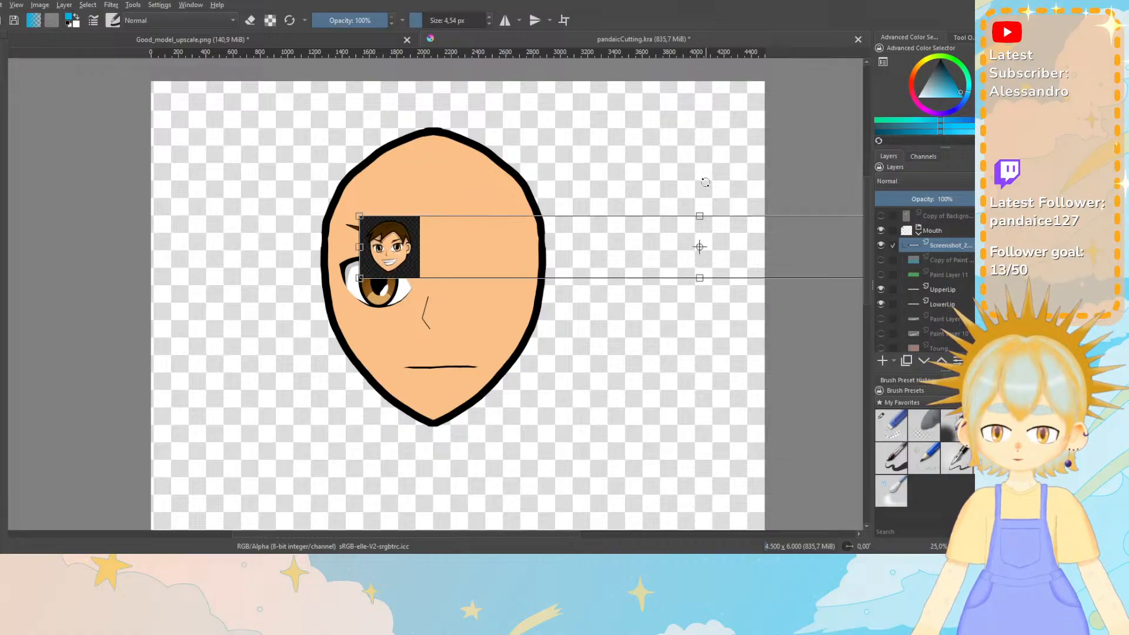
drag(360, 216, 75, 164)
drag(329, 229, 463, 185)
key(Return)
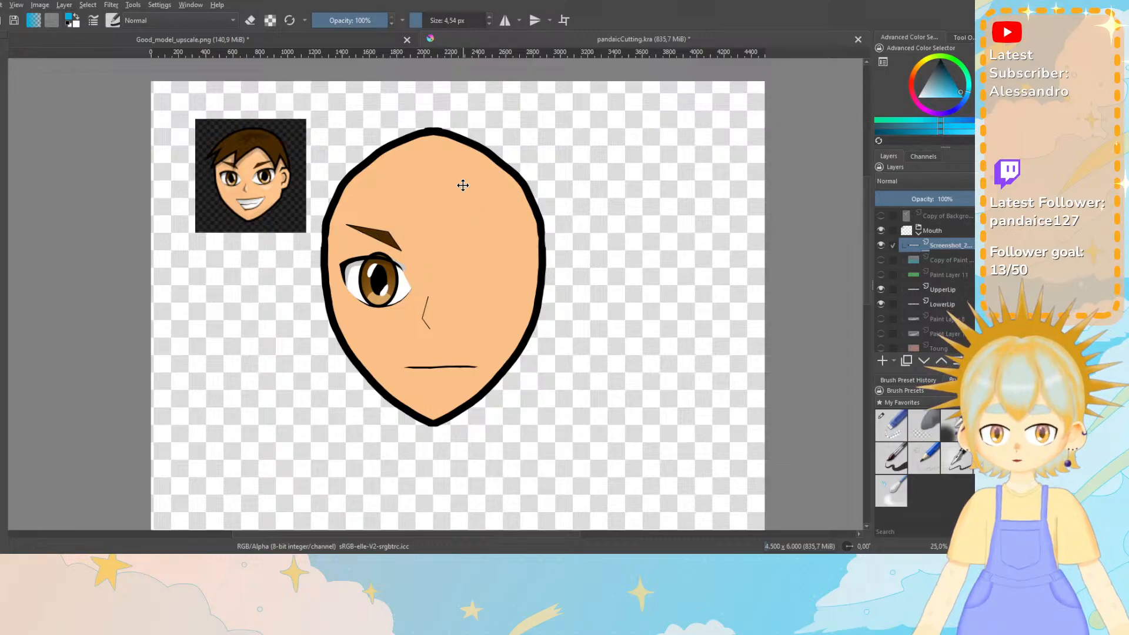
Show the topmost Copy of Background layer with the original face over the redrawn parts.
click(880, 215)
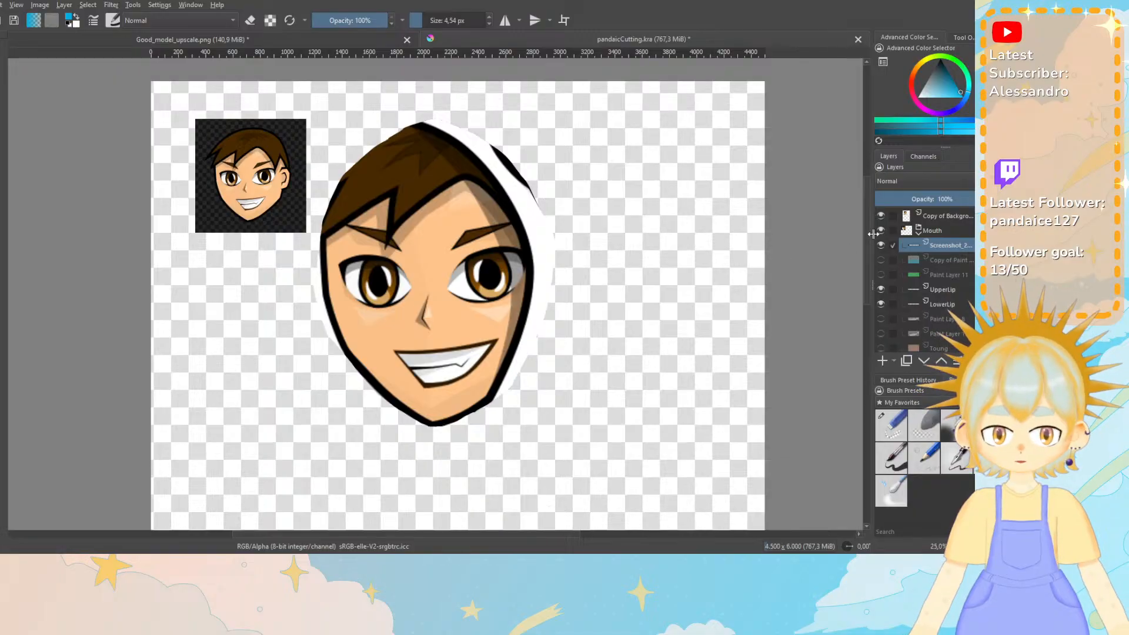
drag(866, 233, 867, 233)
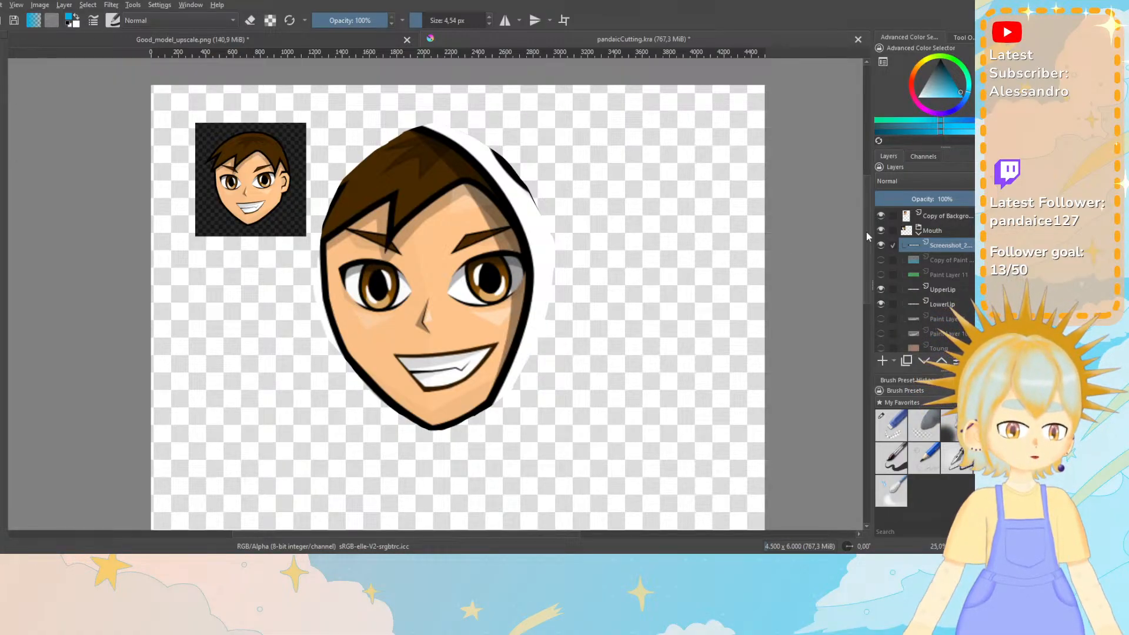
drag(866, 232, 869, 233)
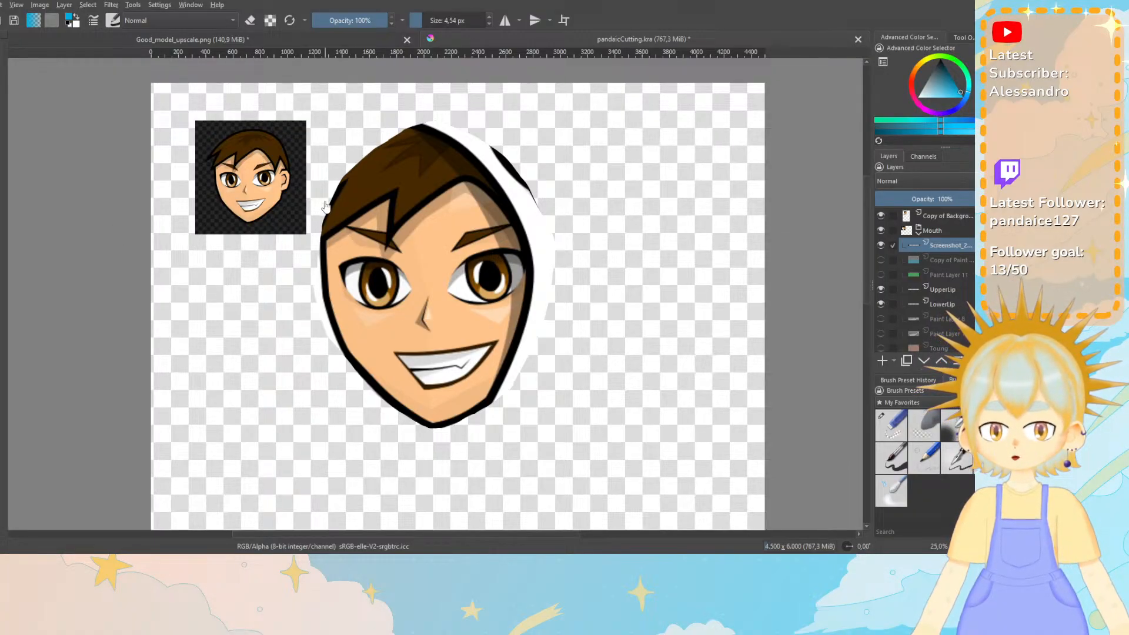
scroll(326, 207, up, 1)
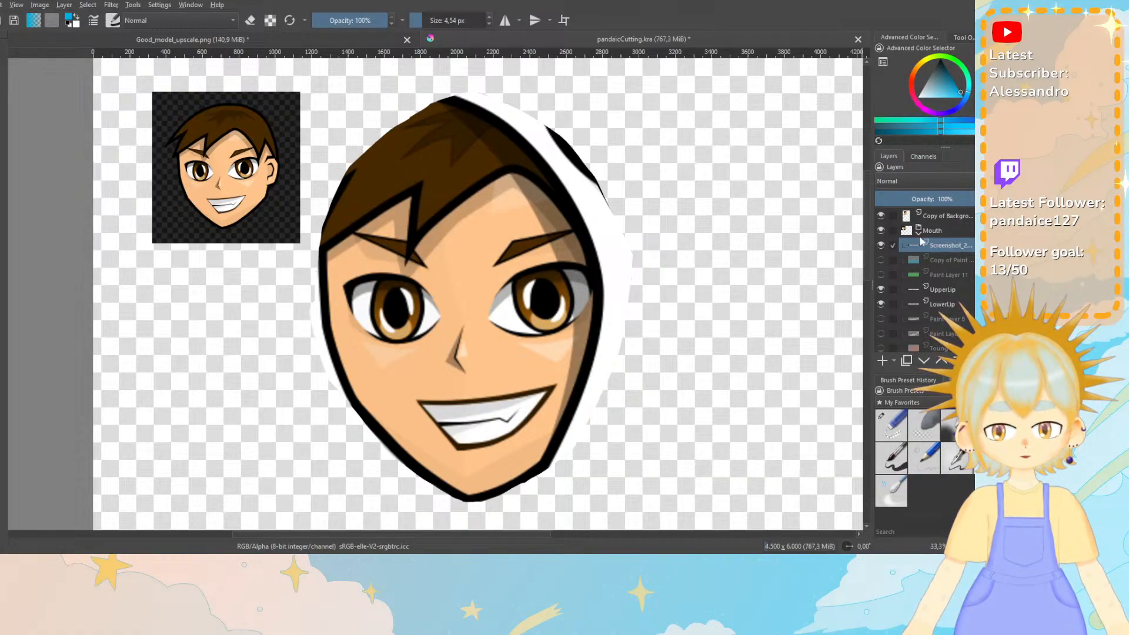
Move the screenshot layer out of the Mouth group to directly above it, and collapse the group.
mouse_move(920, 237)
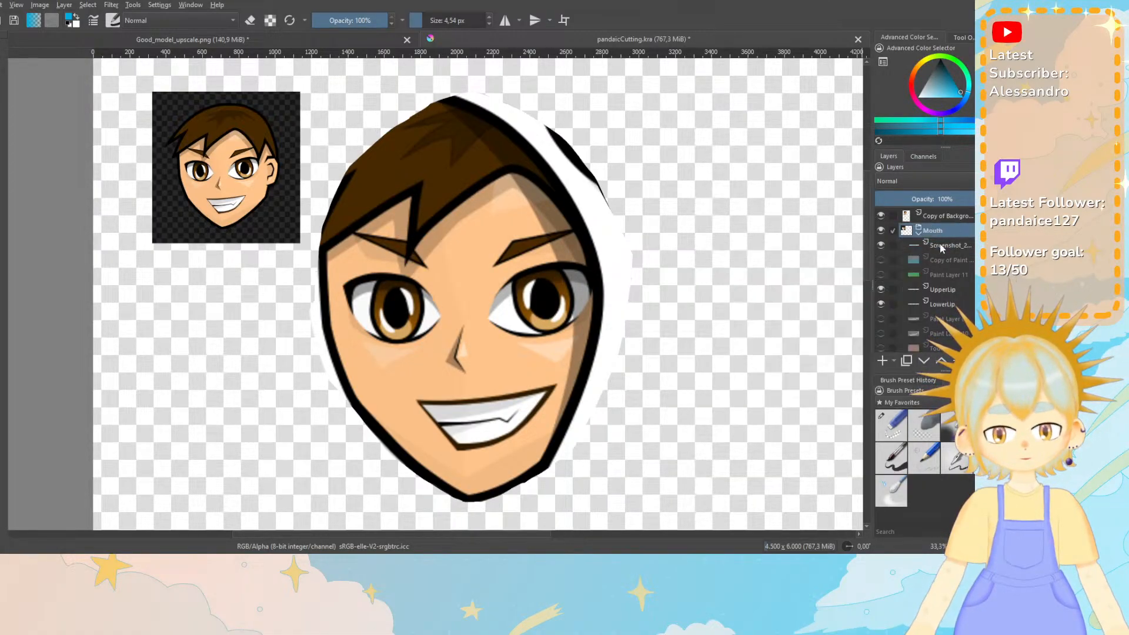
drag(940, 243, 940, 227)
click(919, 247)
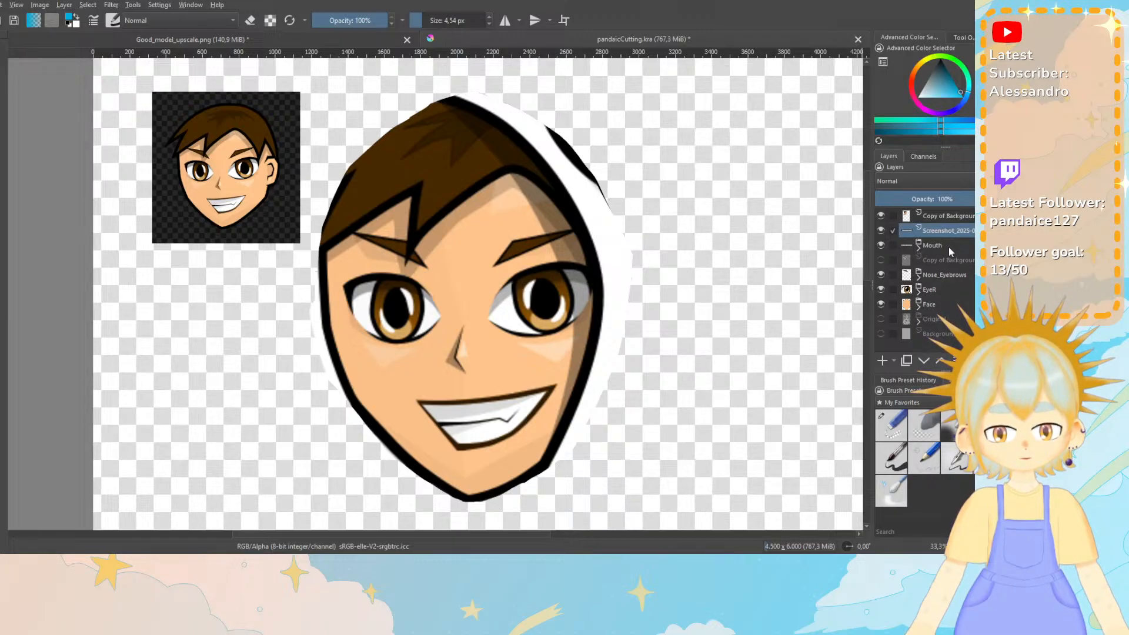
Compare the original face with the redrawn face parts by repeatedly hiding and showing the topmost Copy of Background layer.
mouse_move(933, 249)
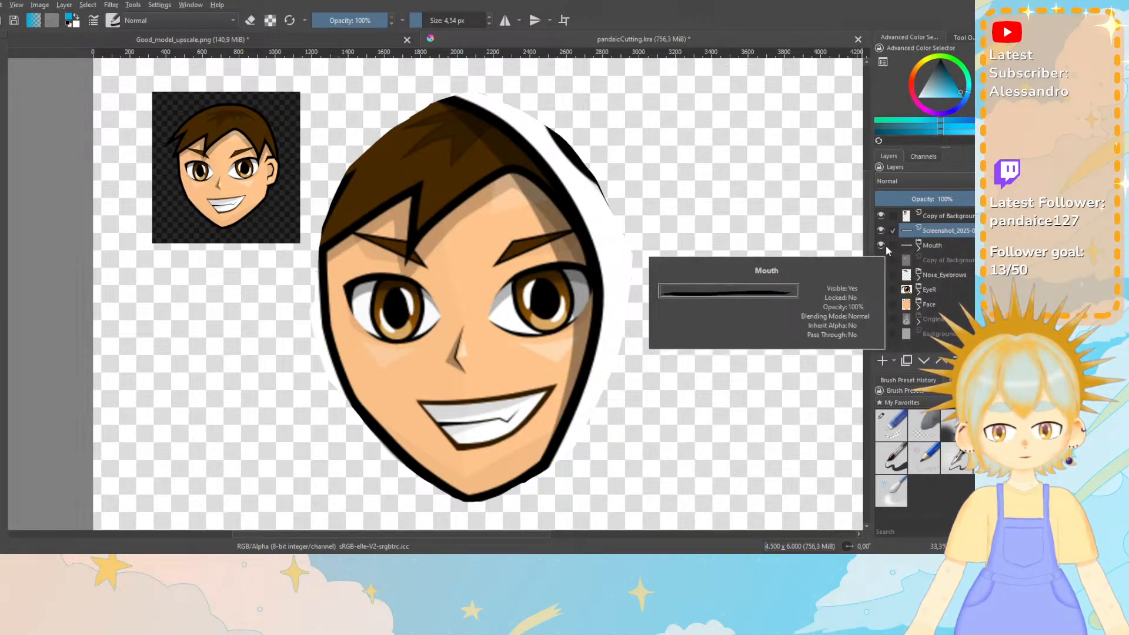
mouse_move(887, 274)
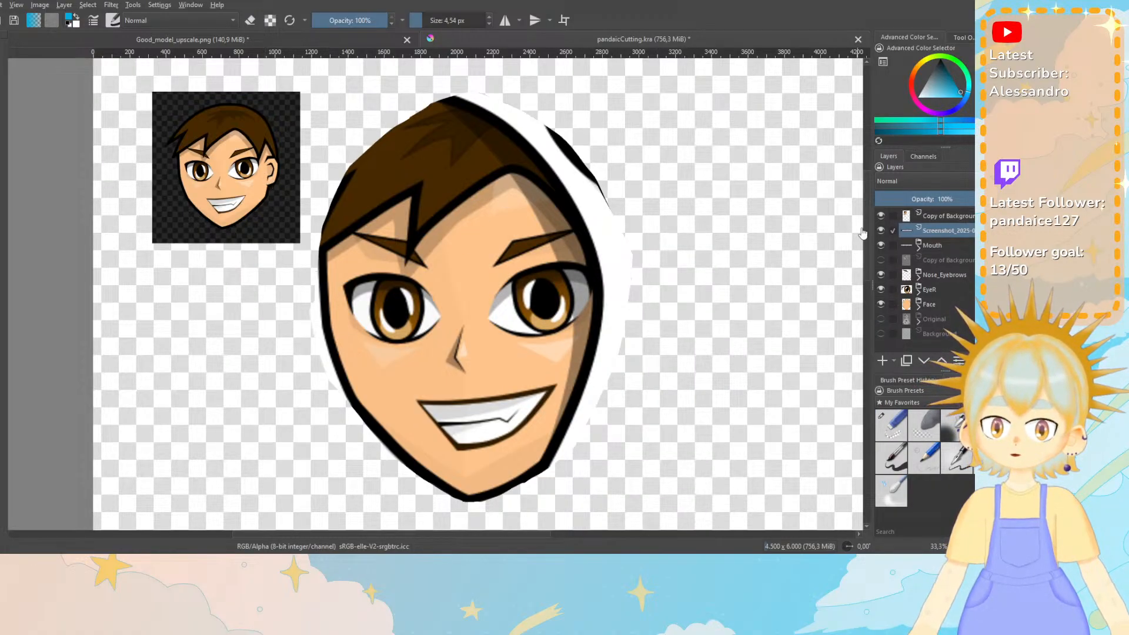
click(881, 217)
click(881, 216)
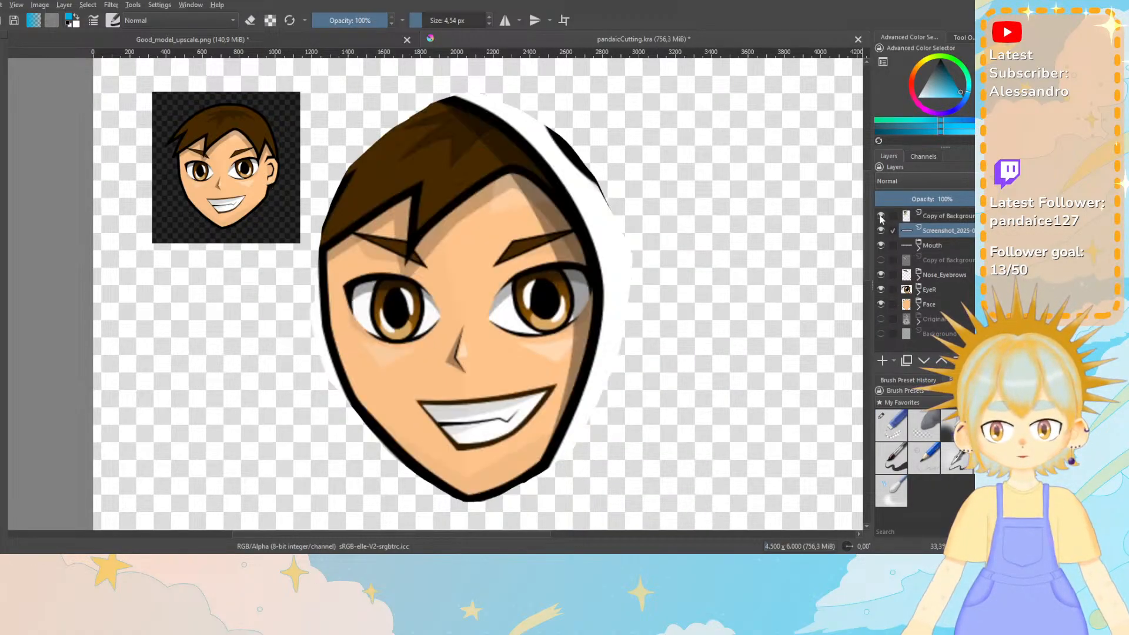
click(881, 217)
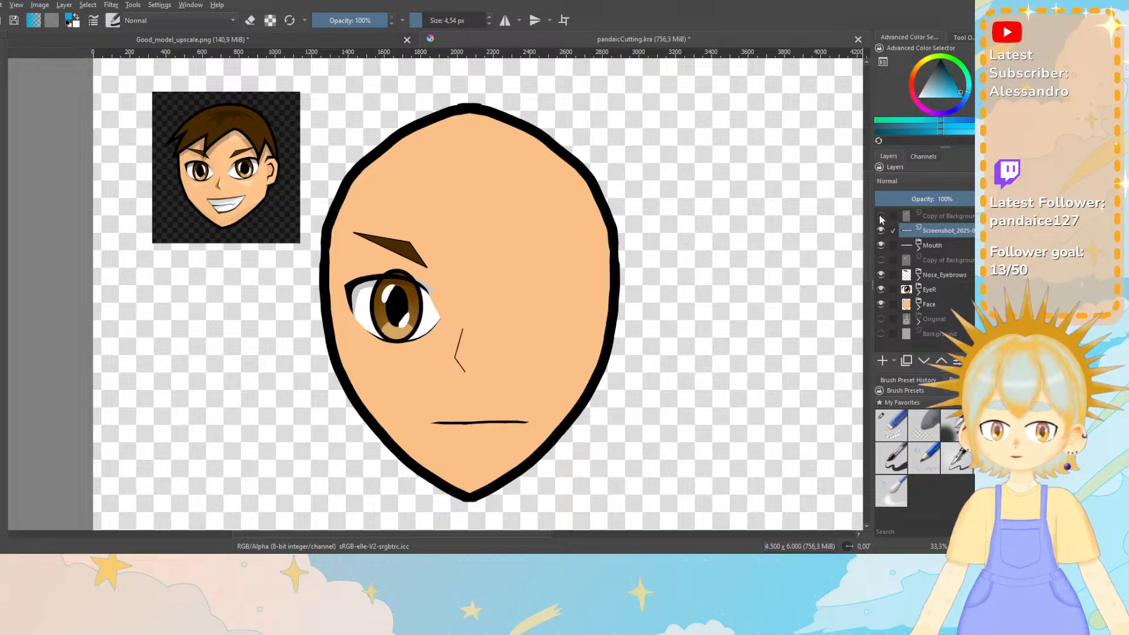
click(881, 216)
click(881, 216)
click(881, 216)
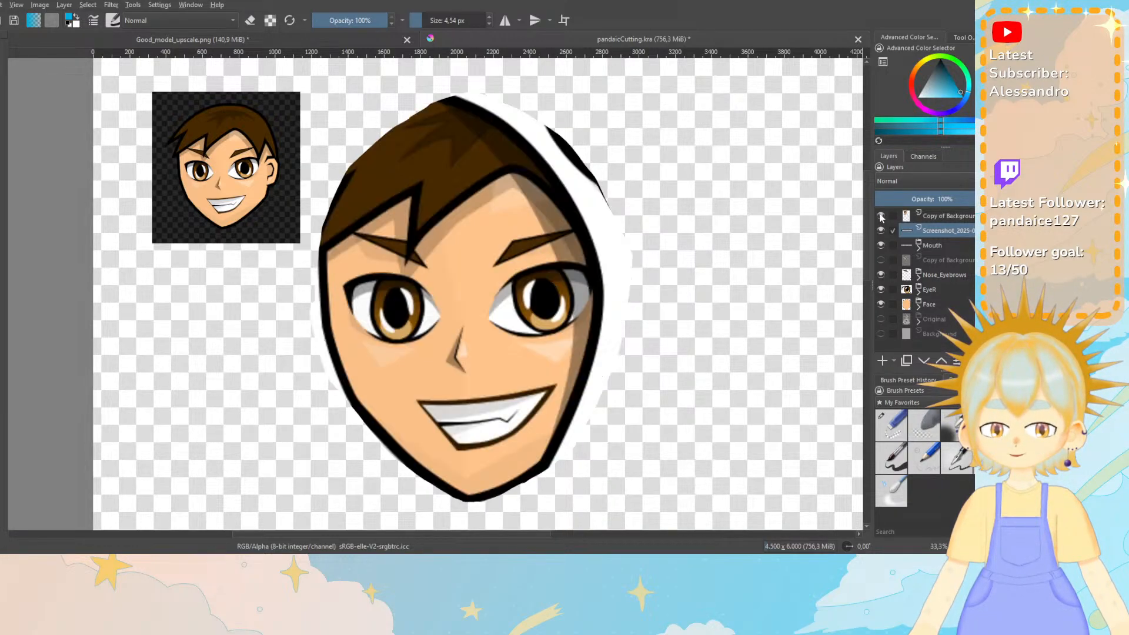
click(881, 216)
click(880, 217)
click(881, 216)
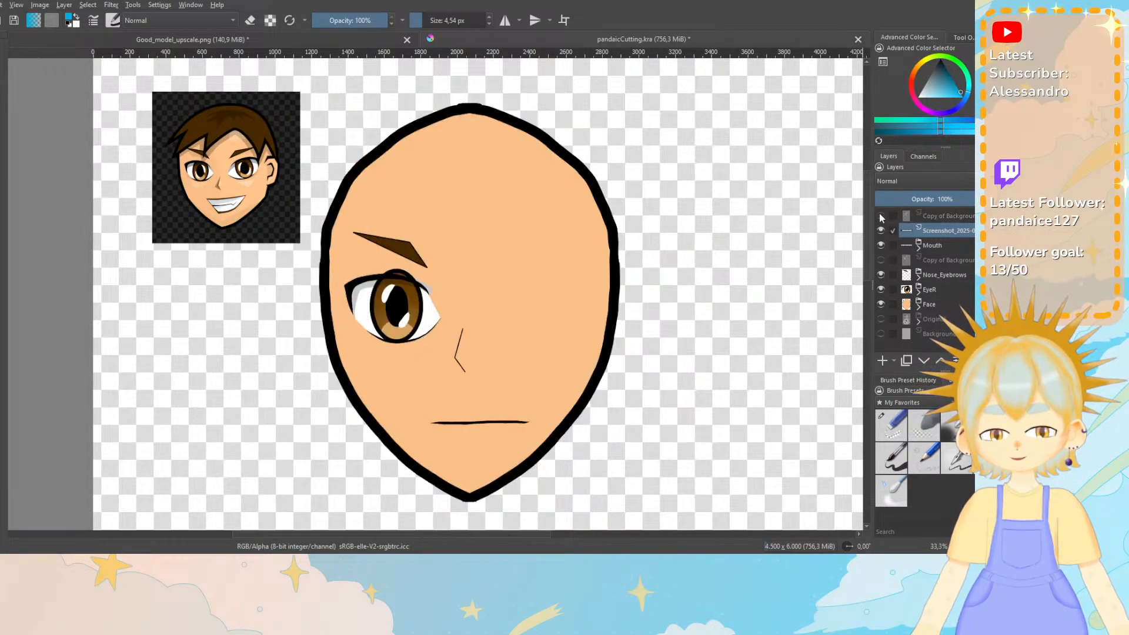
click(880, 216)
click(881, 216)
click(881, 216)
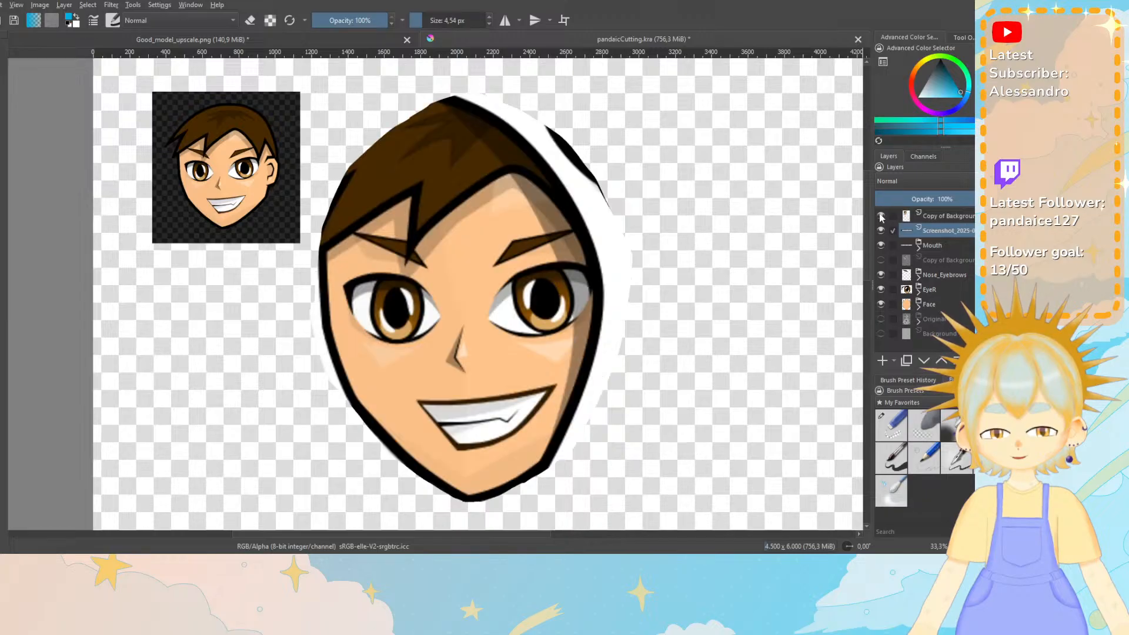
click(880, 217)
click(880, 216)
click(880, 217)
click(880, 216)
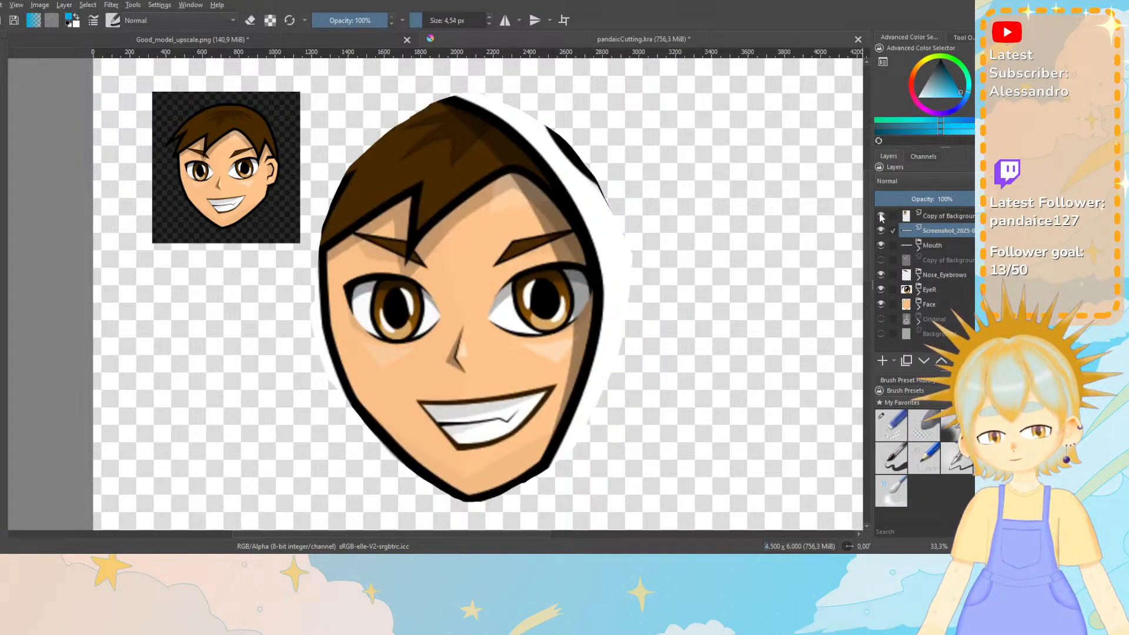
click(880, 216)
click(880, 216)
click(880, 216)
click(880, 216)
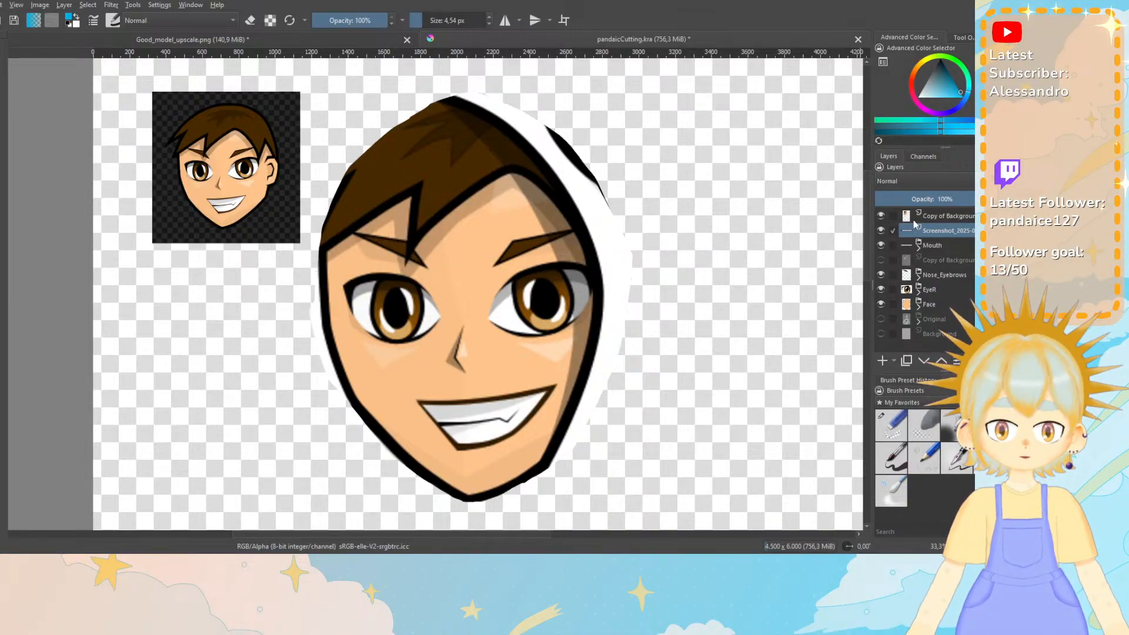
Show the Original group and expand it to select the Background layer inside.
click(940, 215)
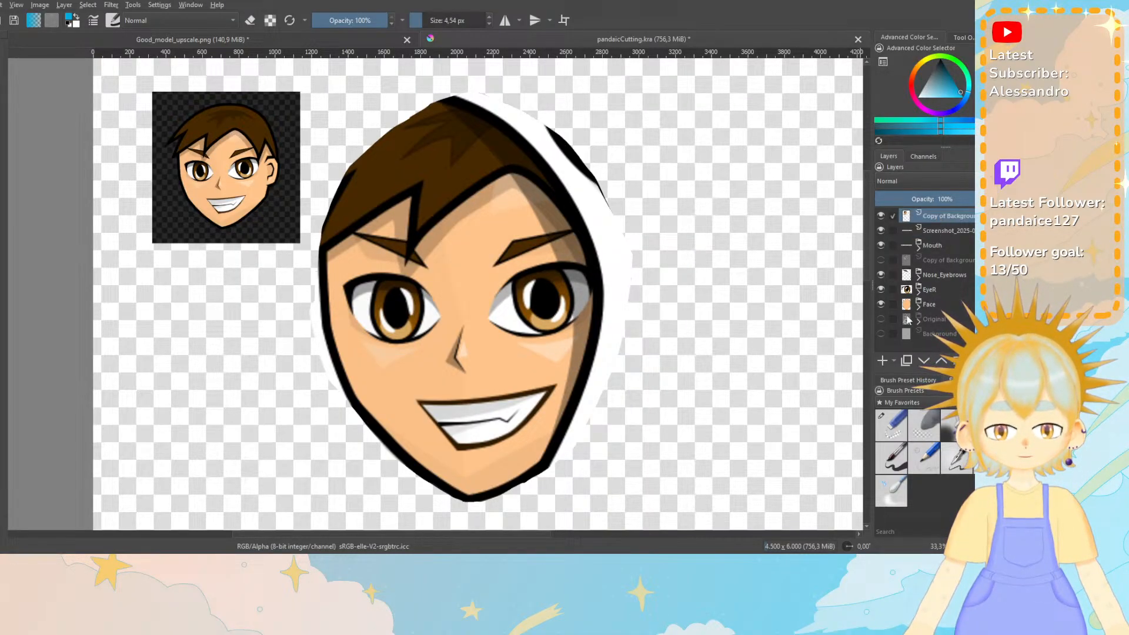
click(880, 319)
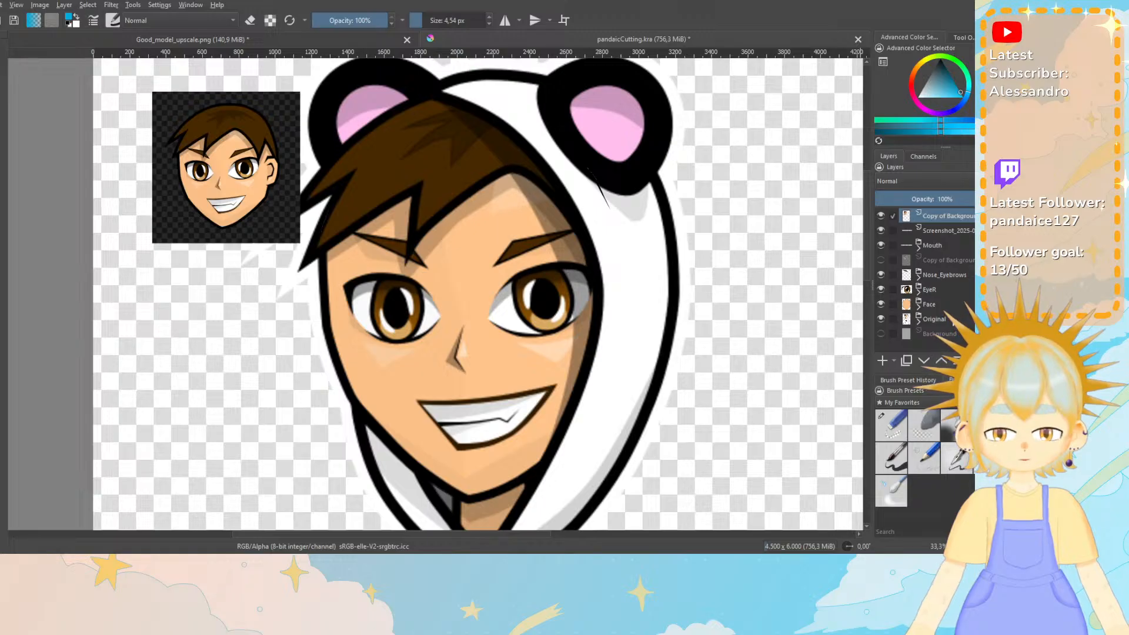
mouse_move(948, 320)
mouse_down()
mouse_move(949, 286)
mouse_move(945, 320)
mouse_up()
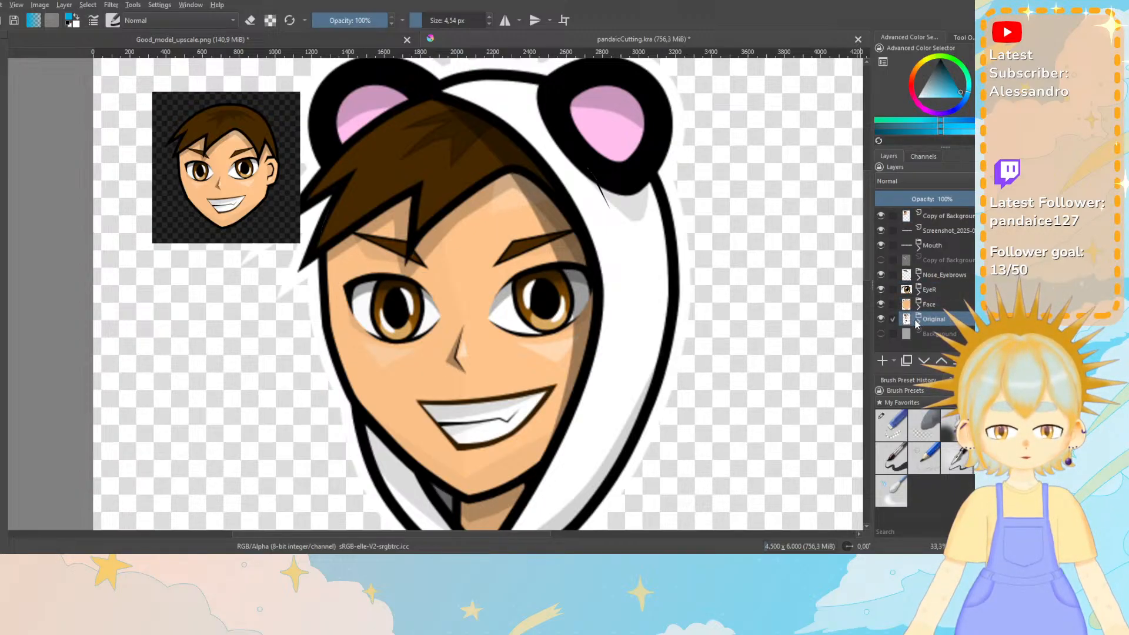
click(916, 322)
click(936, 334)
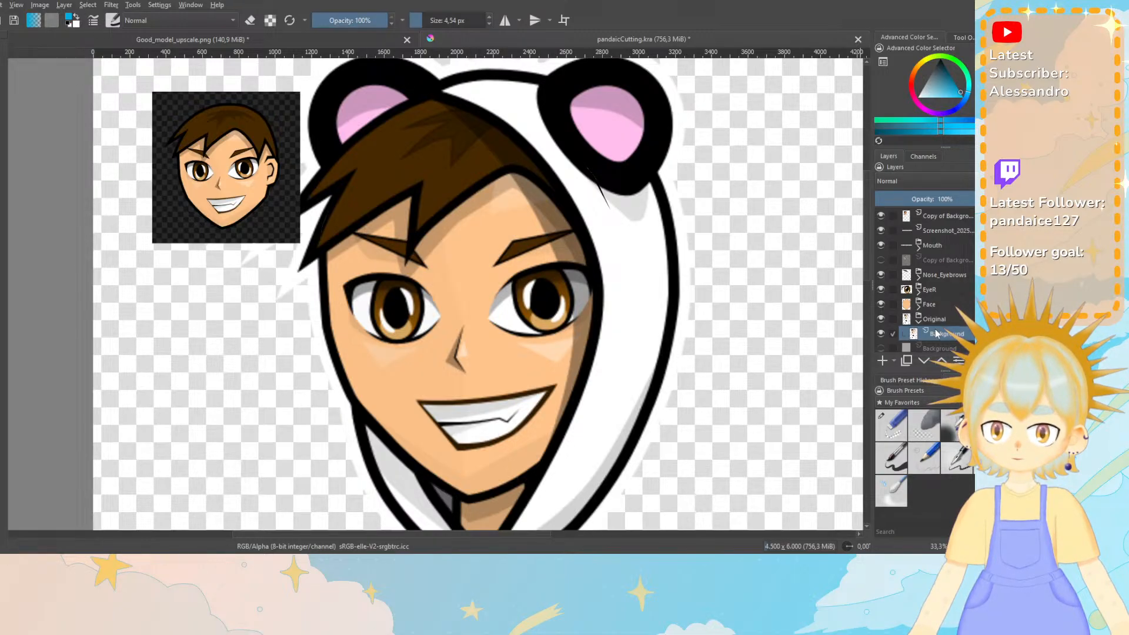
Move the reference screenshot image away from the head so it sits at the canvas's left edge.
click(941, 230)
drag(279, 174, 219, 177)
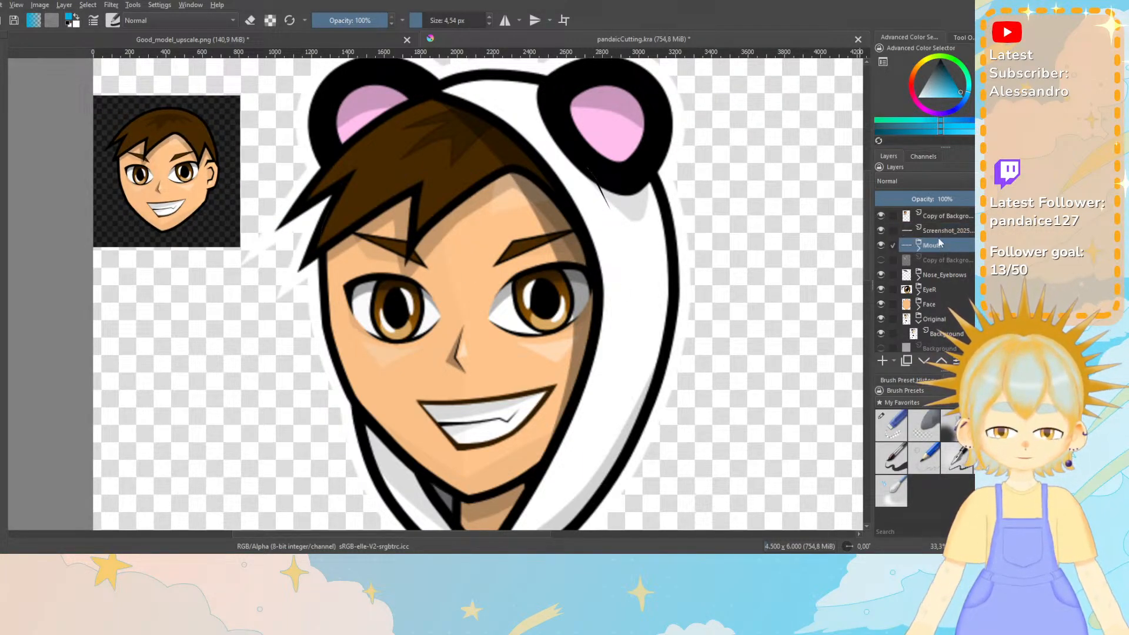
click(882, 234)
click(882, 234)
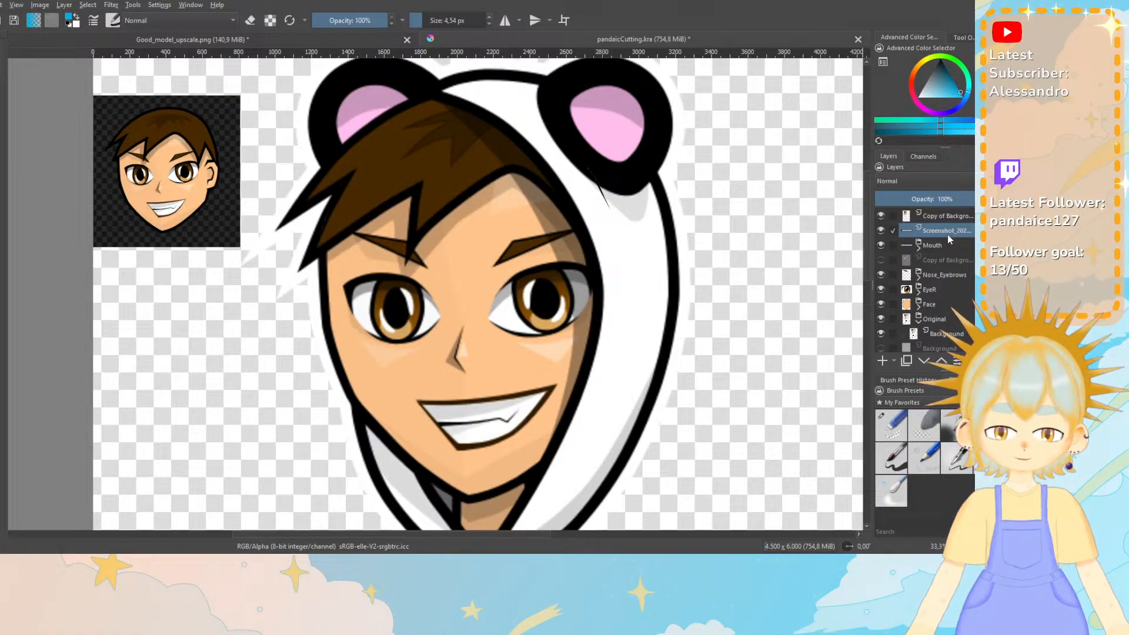
Delete the topmost Copy of Background layer and put a duplicate of the Original group's Background layer directly above the Mouth group.
click(881, 215)
click(880, 216)
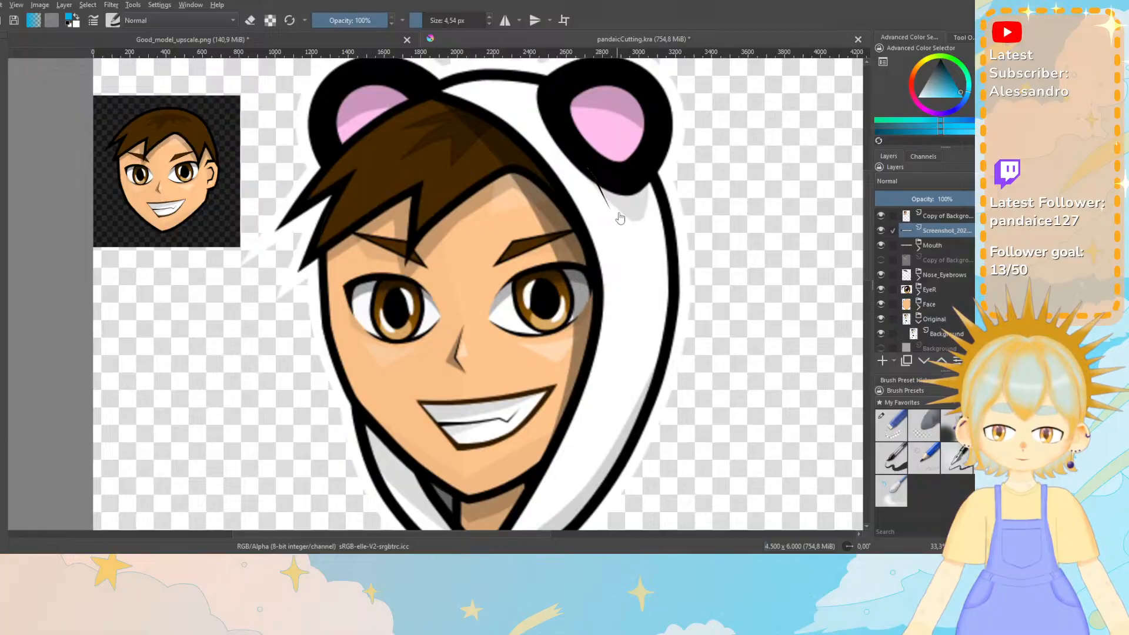
click(907, 215)
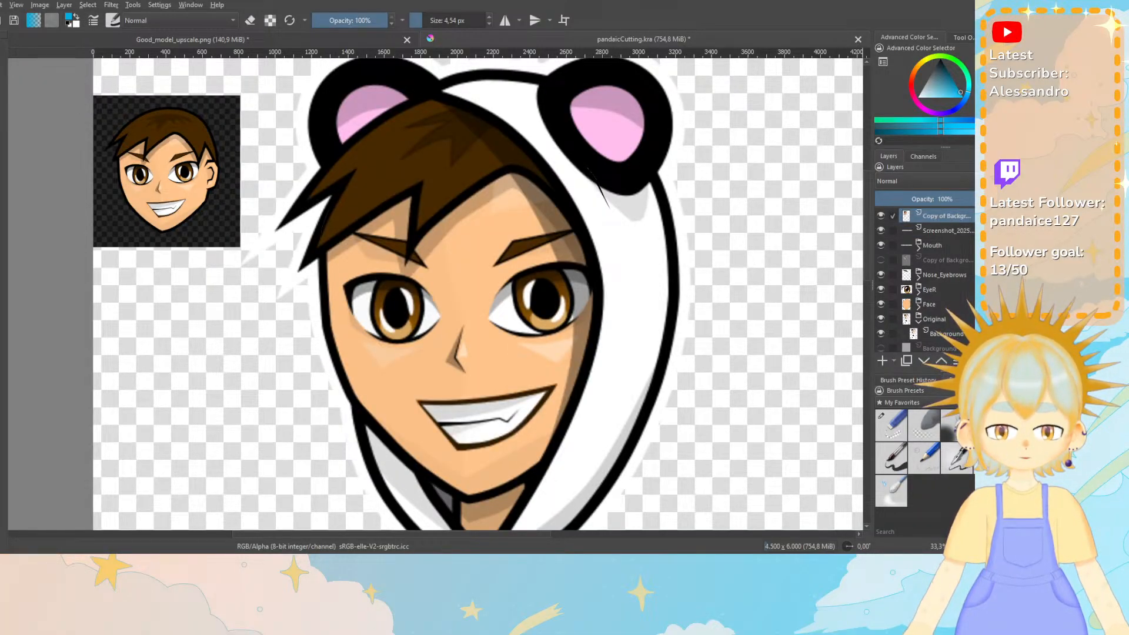
key(shift+Delete)
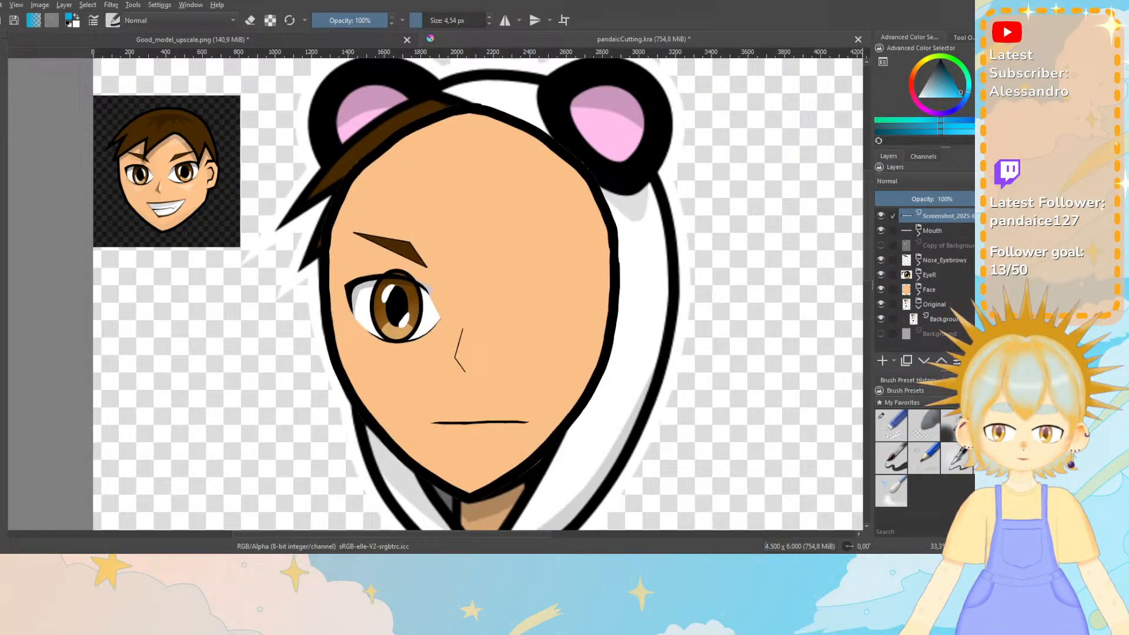
click(939, 322)
drag(935, 327, 944, 238)
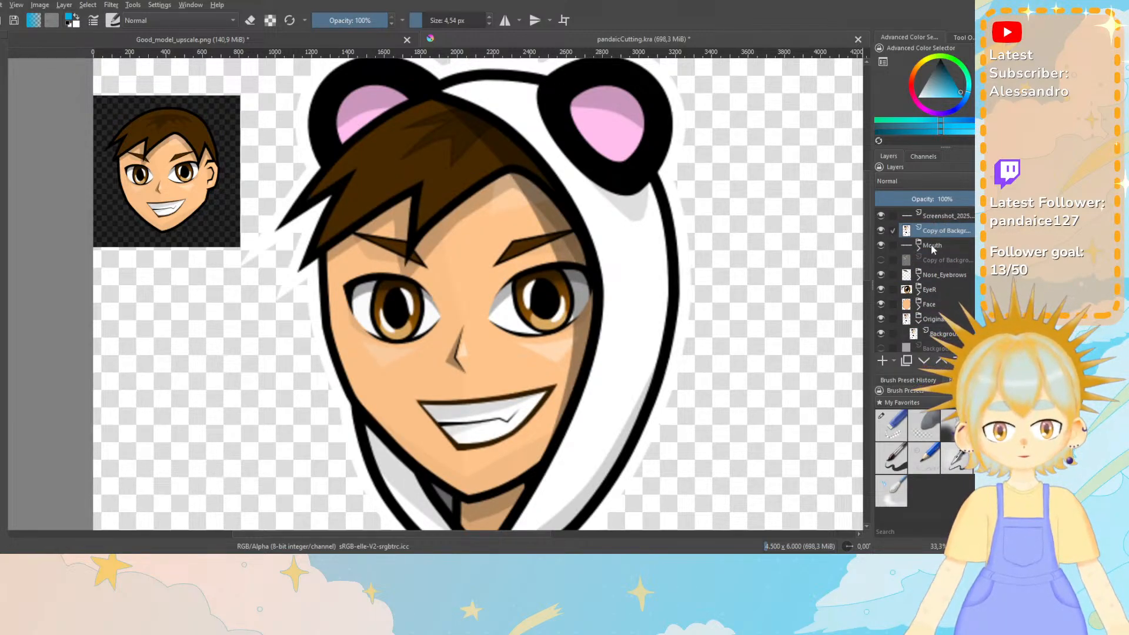
Add a paint layer above the new Copy of Background and set up a black brush at 72,66 px.
click(883, 361)
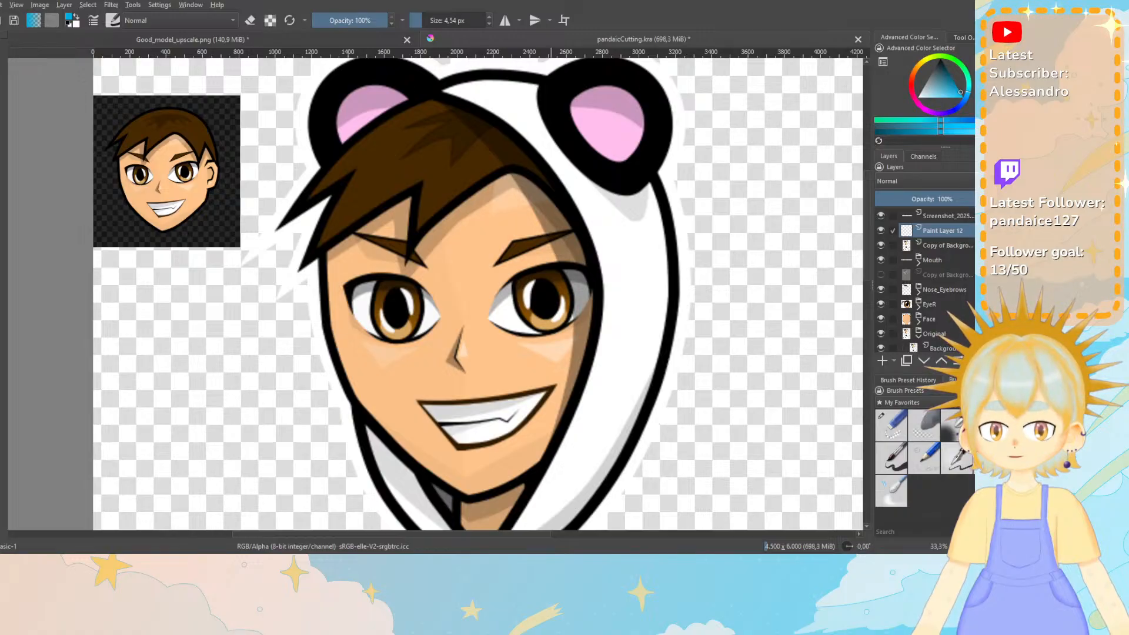
click(444, 22)
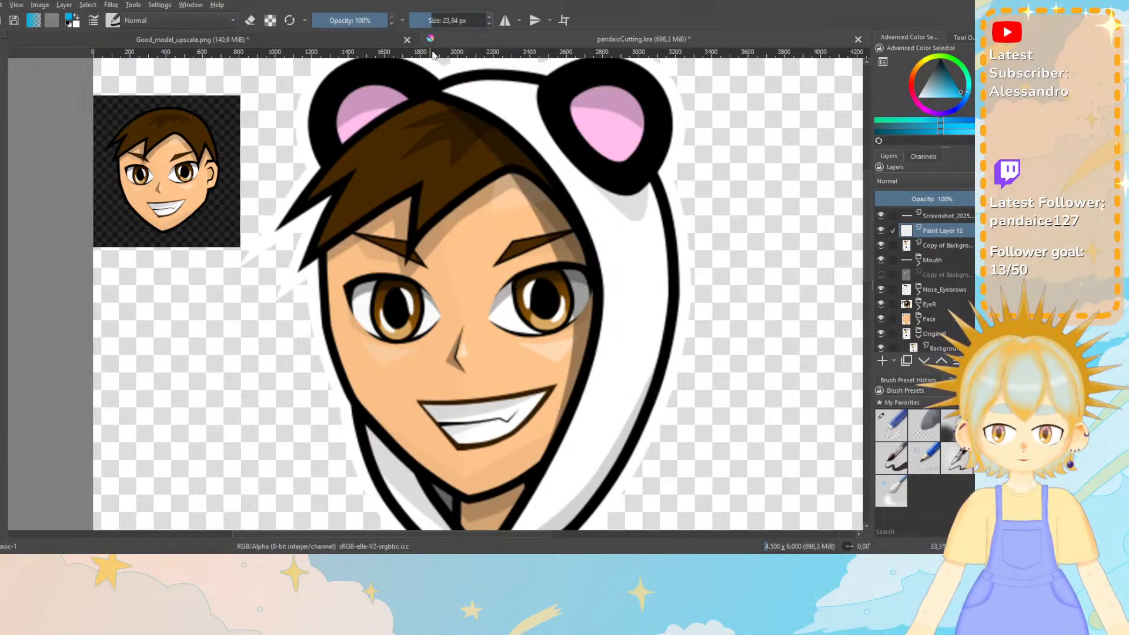
click(447, 20)
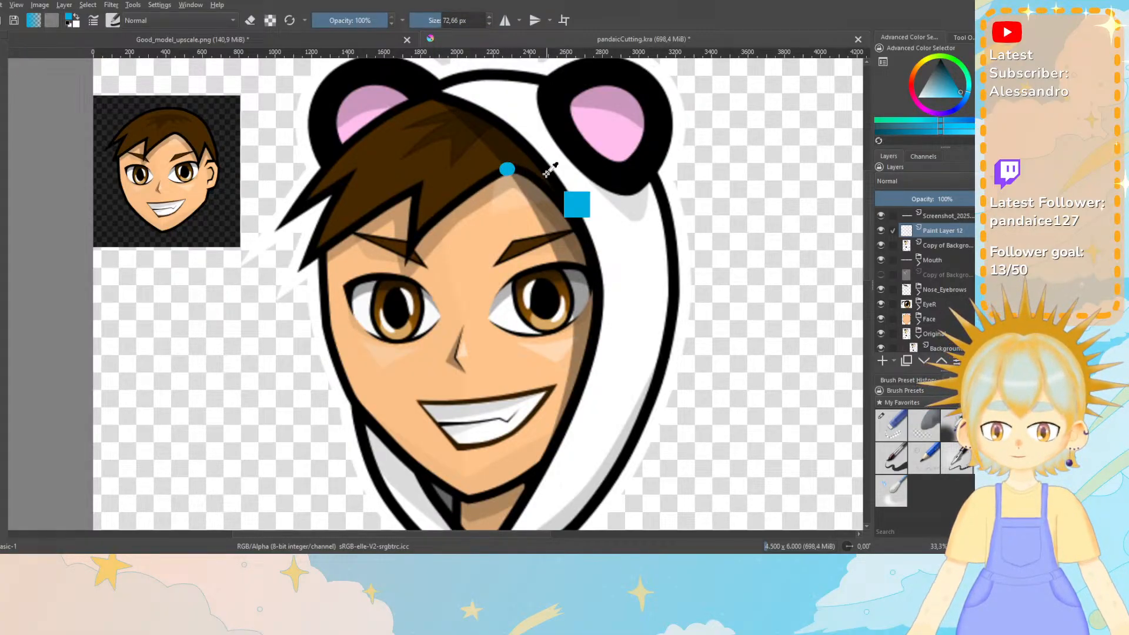
drag(940, 93, 947, 77)
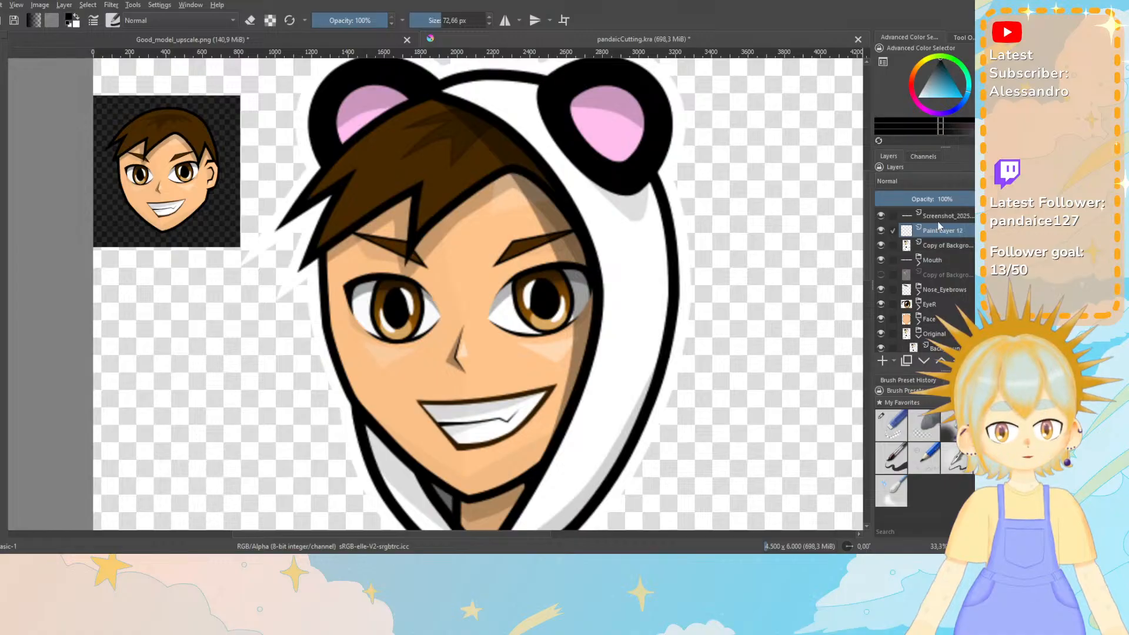
Lower the Copy of Background layer to 58% opacity and compare it with the Nose_Eyebrows, EyeR and Face groups hidden and shown.
click(939, 246)
click(941, 199)
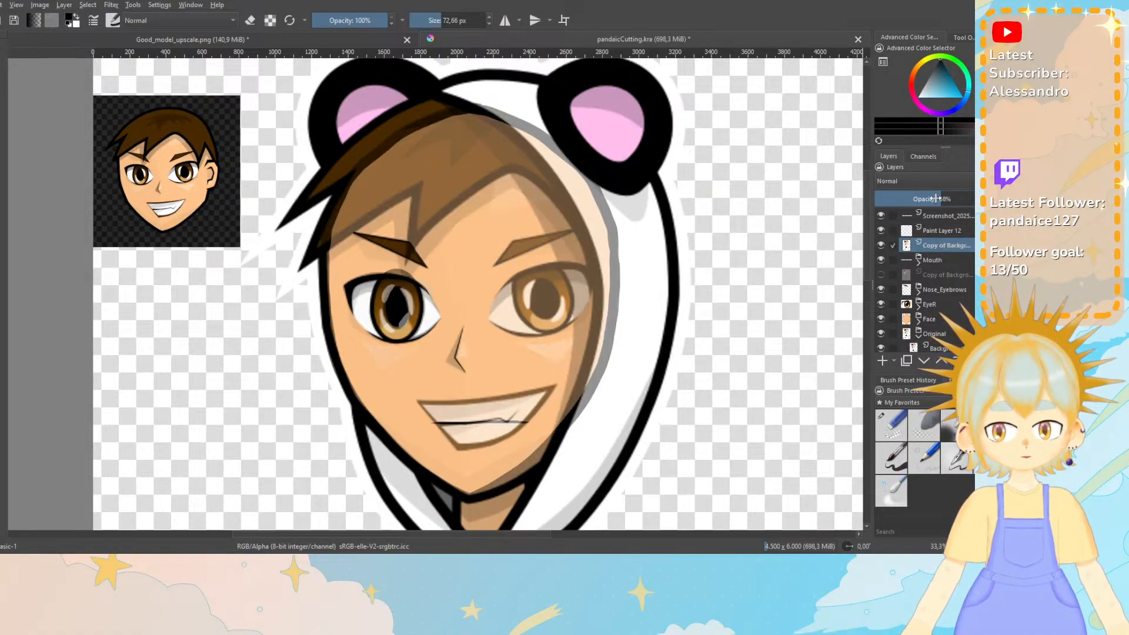
click(881, 289)
click(880, 304)
click(880, 316)
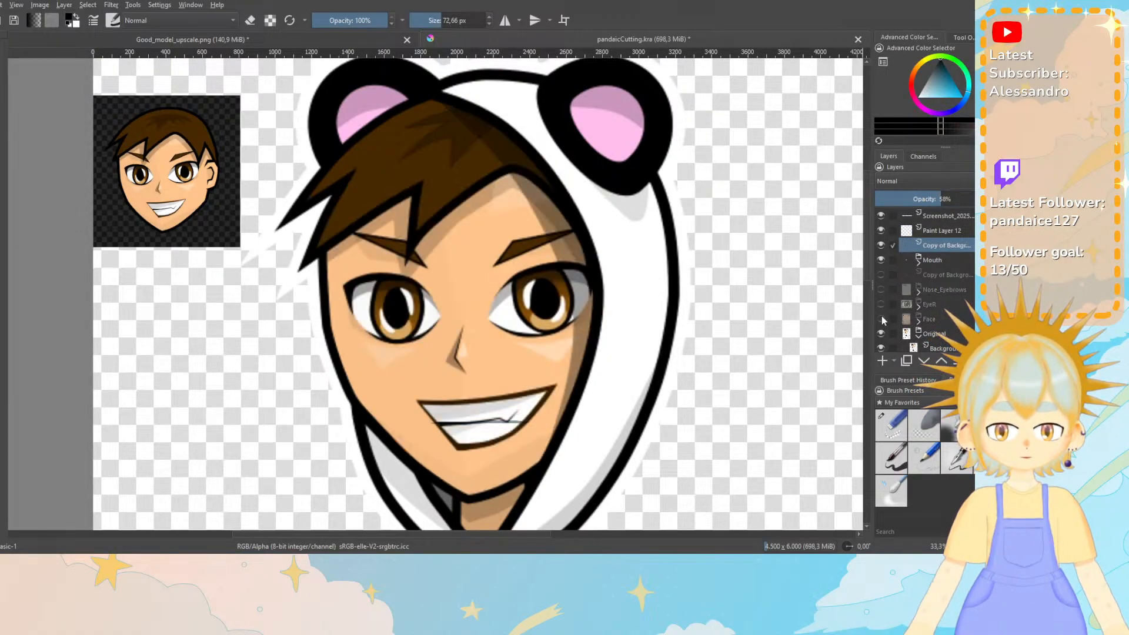
click(880, 290)
click(880, 304)
click(881, 319)
Add a group layer above the Nose_Eyebrows group and name it Model.
click(943, 287)
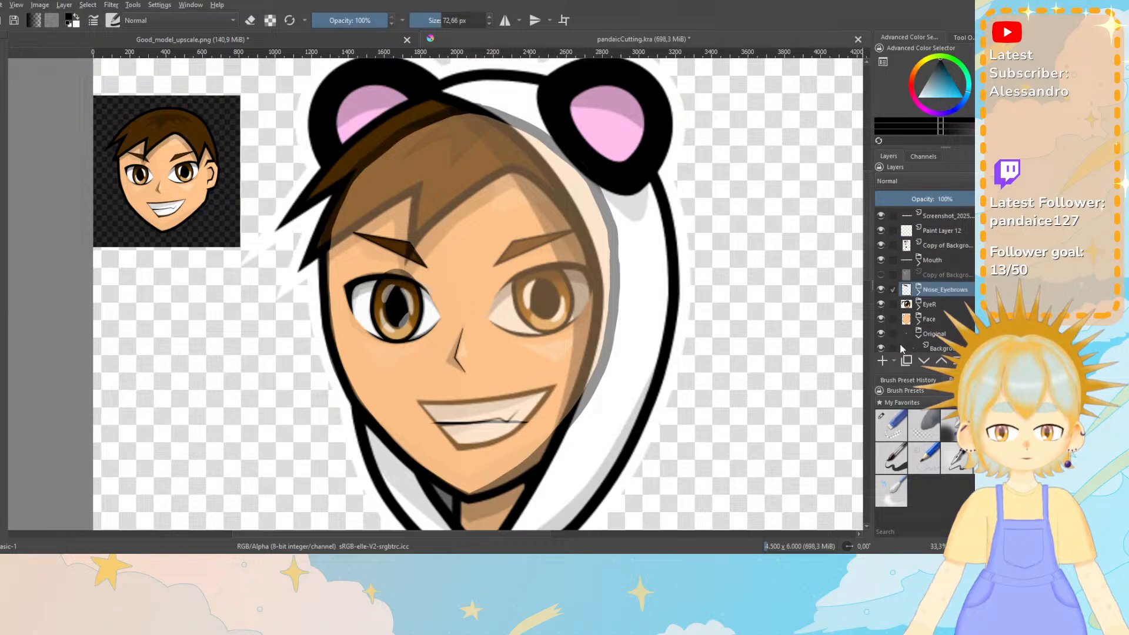
click(893, 360)
click(915, 381)
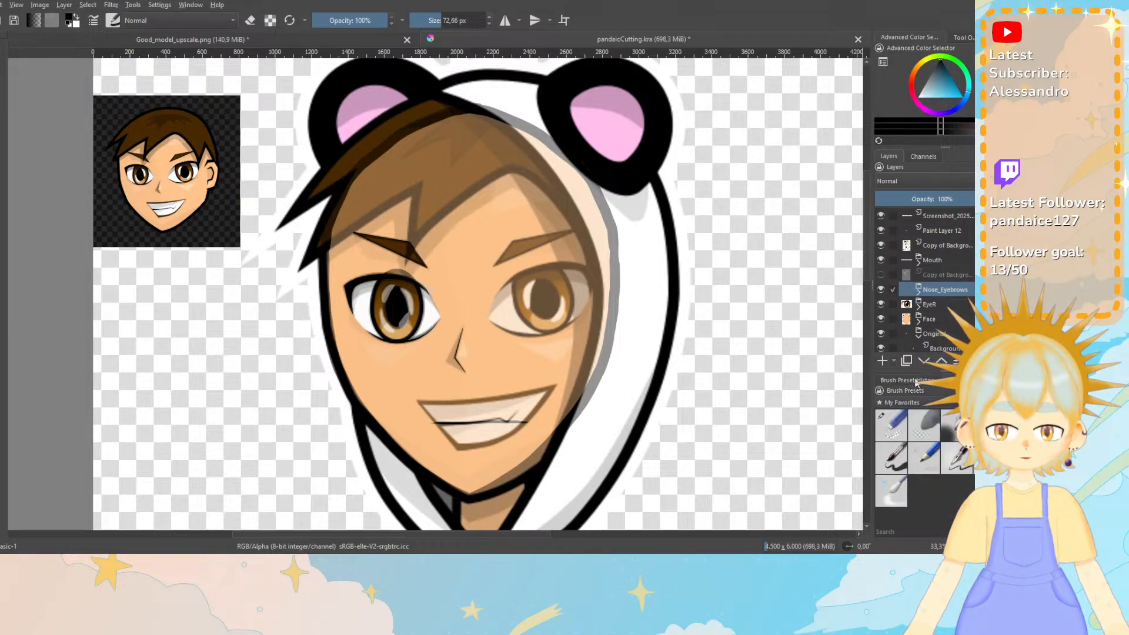
double_click(943, 289)
text(Mode)
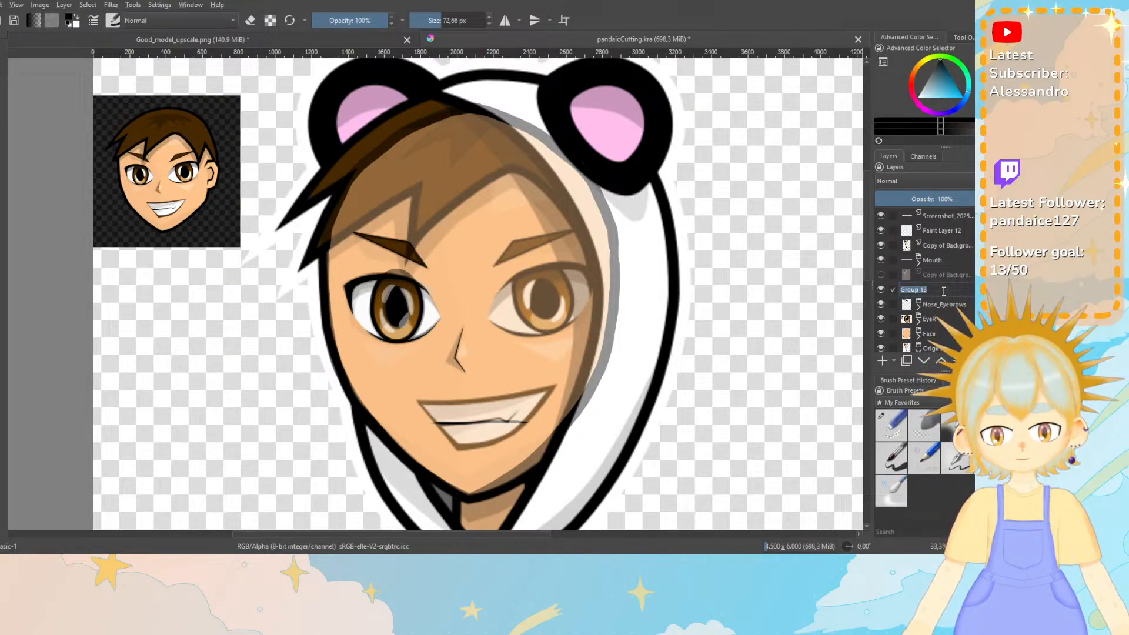
text(l)
key(Return)
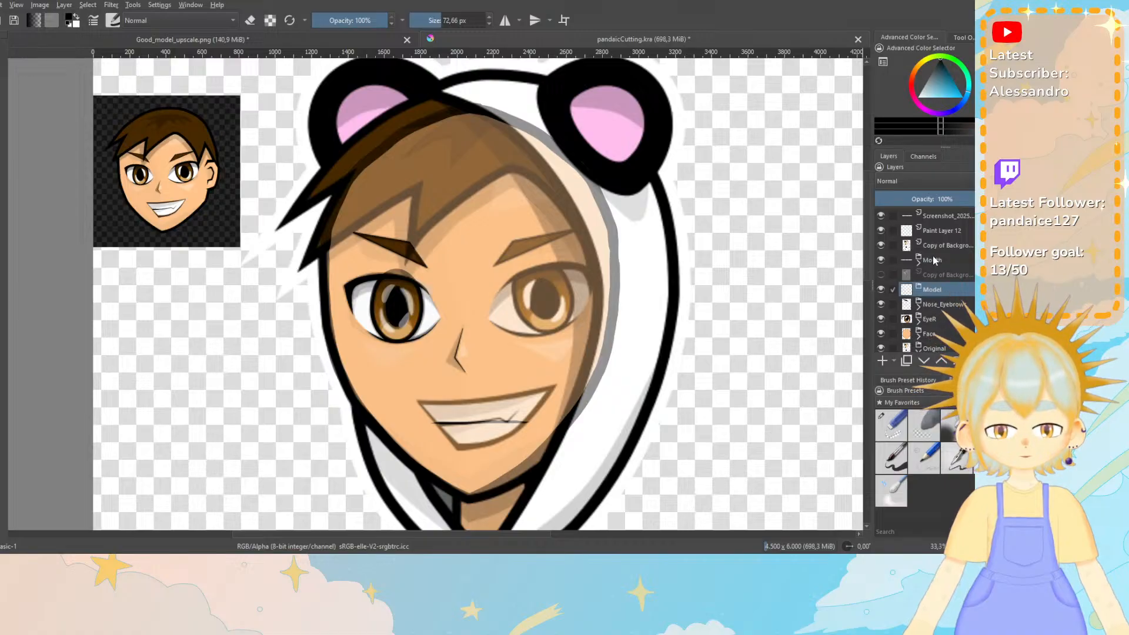
Move the Nose_Eyebrows, EyeR, Mouth and Face groups into the Model group, then collapse and hide it.
mouse_move(935, 260)
mouse_down()
mouse_move(942, 305)
mouse_move(904, 286)
mouse_move(944, 269)
mouse_up()
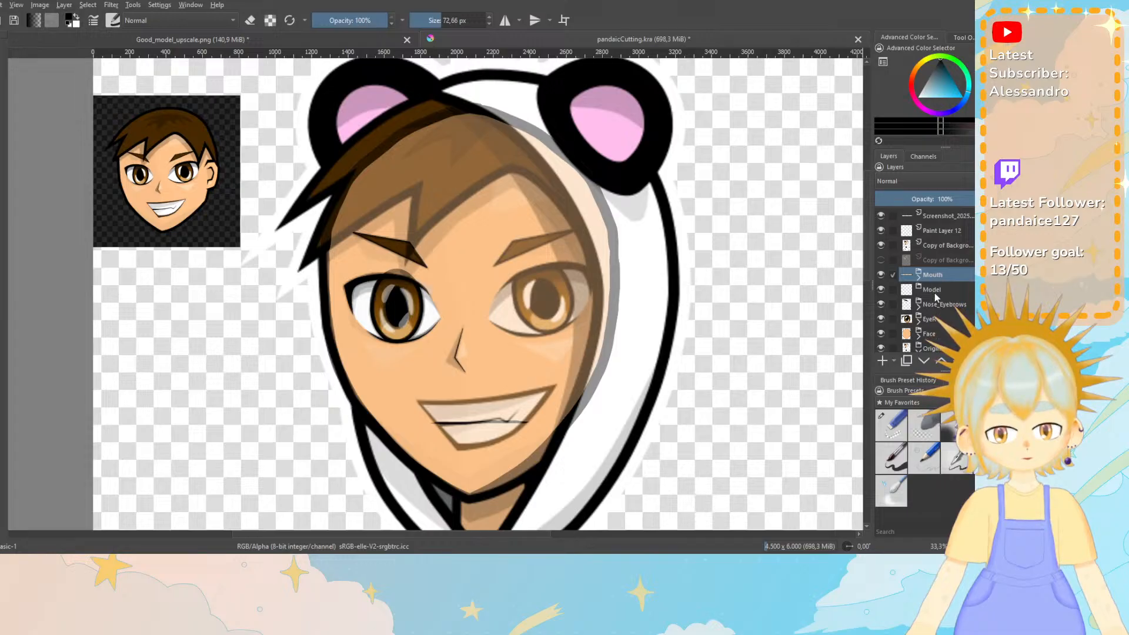
drag(934, 293, 941, 337)
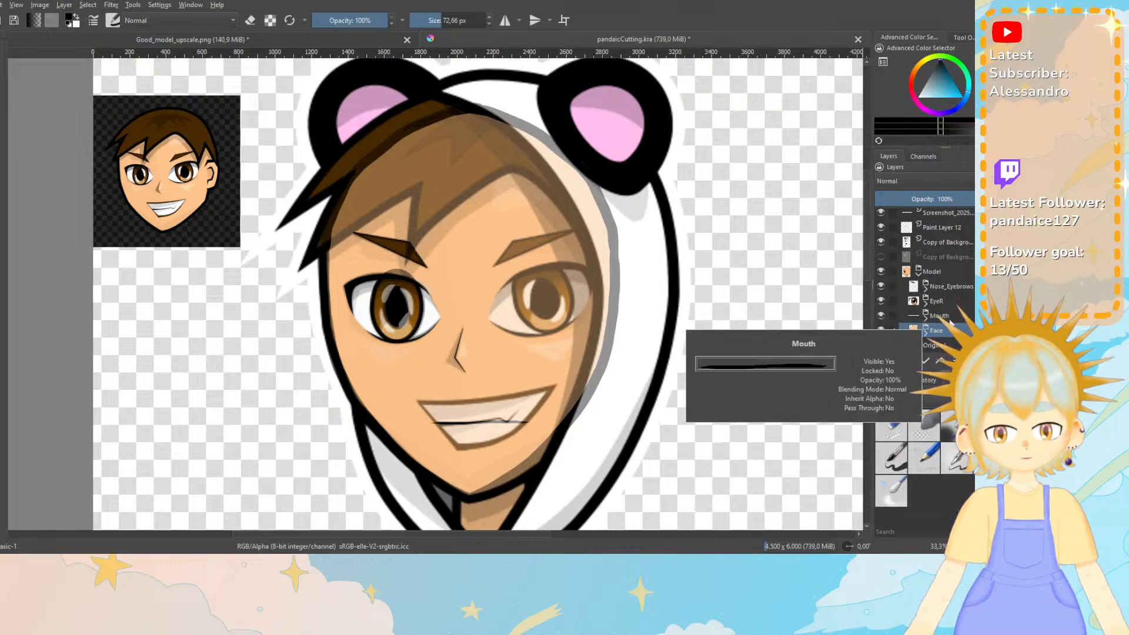
click(919, 275)
click(881, 275)
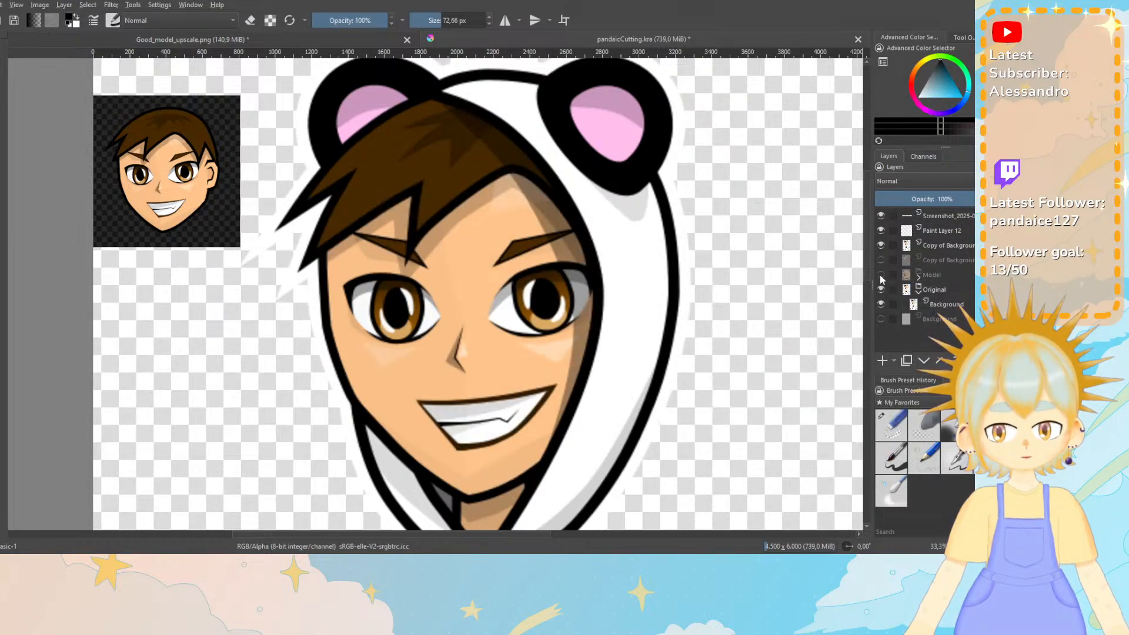
Move Paint Layer 12 and the 58% Copy of Background above the Model group, with the copy directly beneath the paint layer.
click(938, 231)
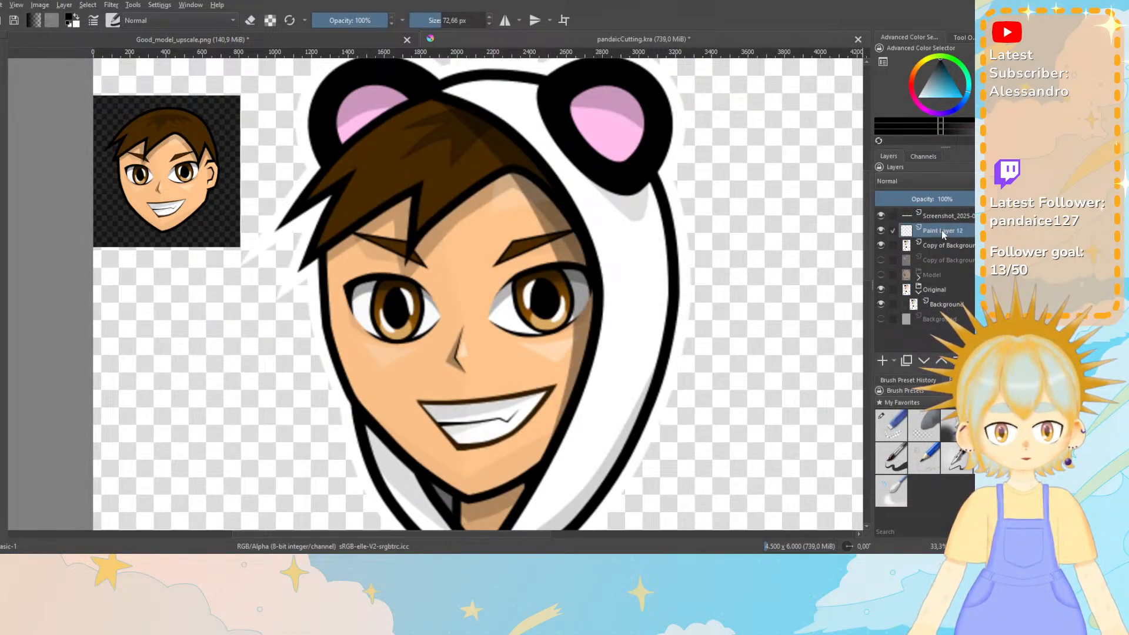
drag(939, 231, 941, 262)
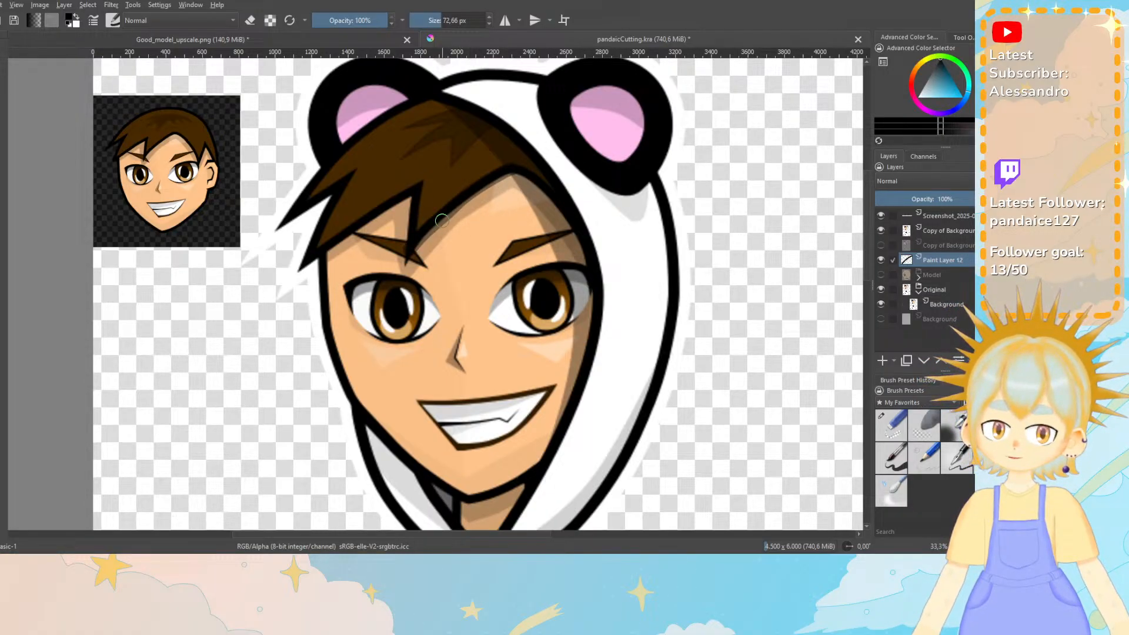
click(935, 232)
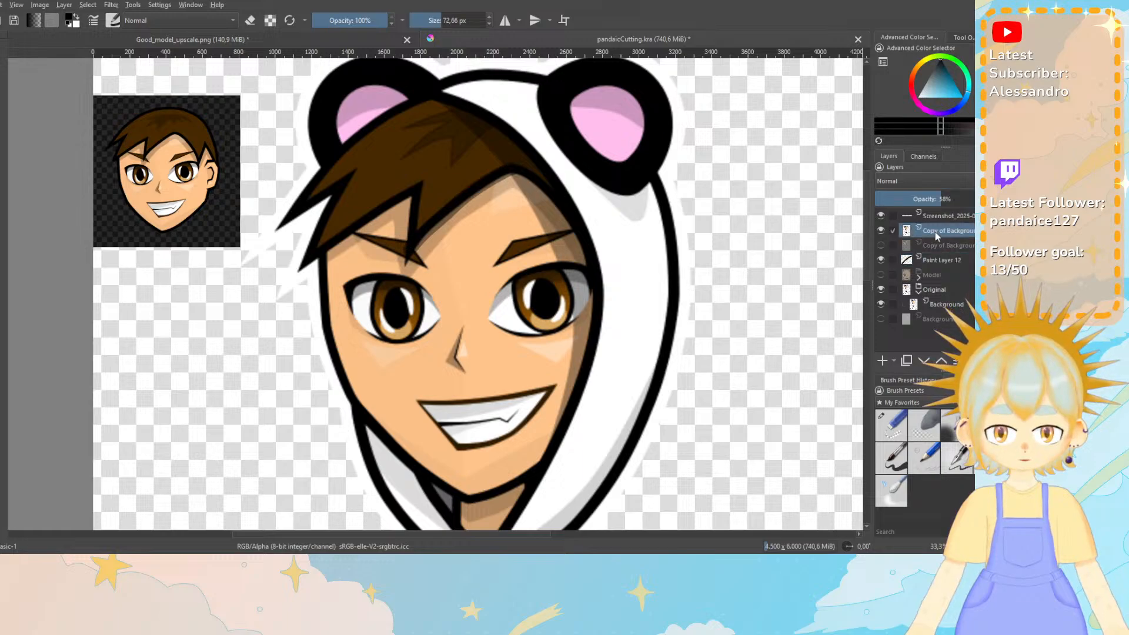
drag(937, 272, 938, 266)
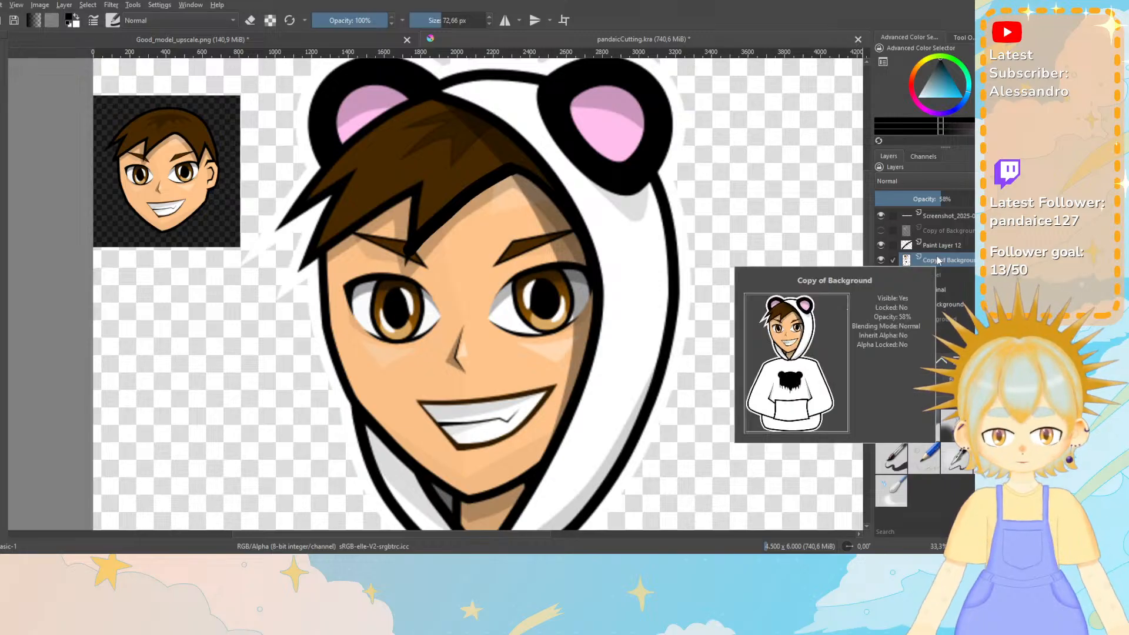
mouse_move(934, 221)
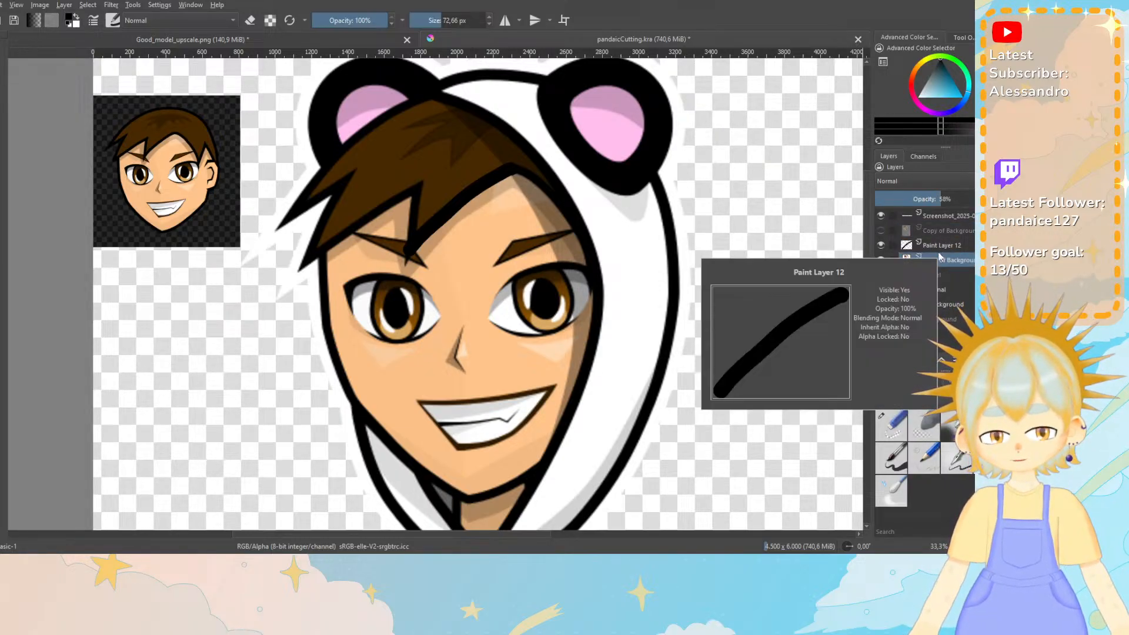
Hide the Background layer inside the Original group and make Paint Layer 12 the active layer.
click(881, 304)
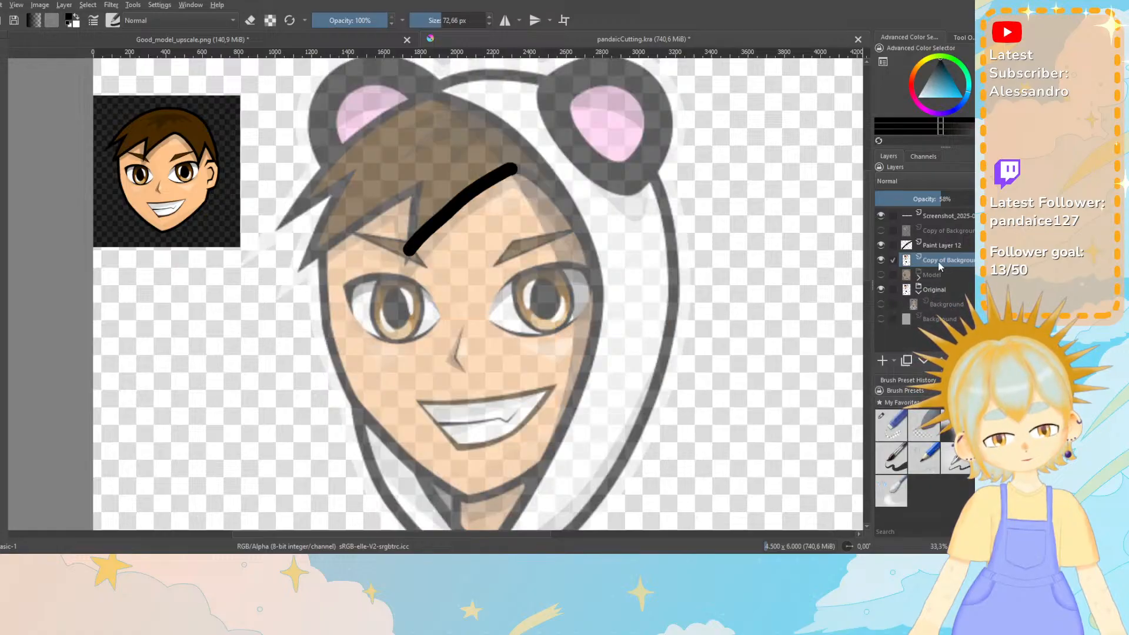
click(946, 251)
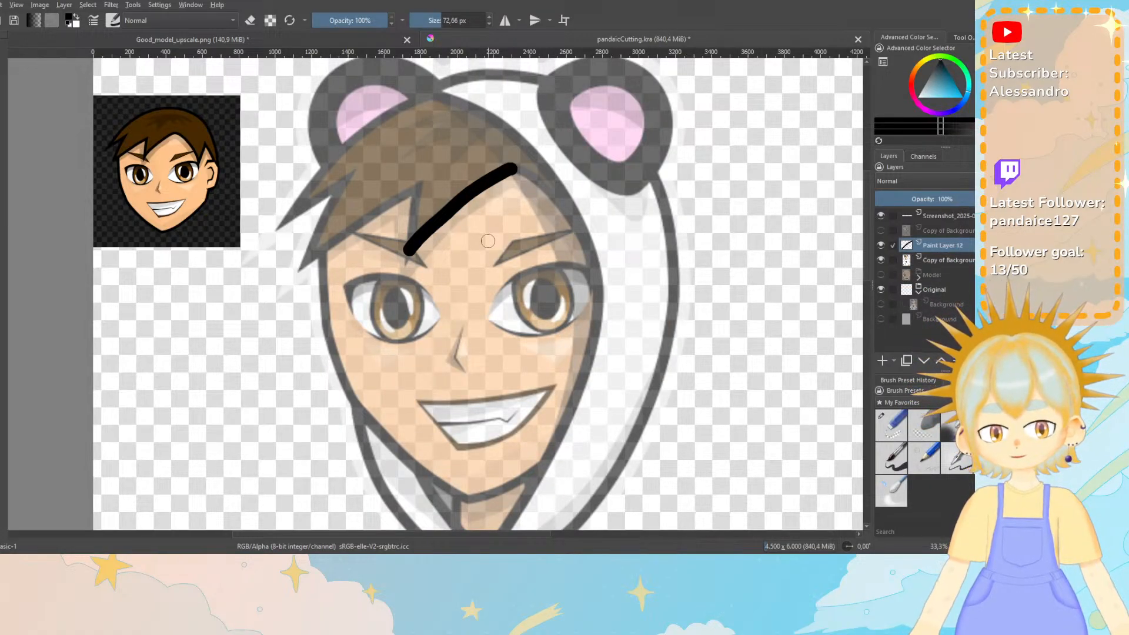
key(ctrl+z)
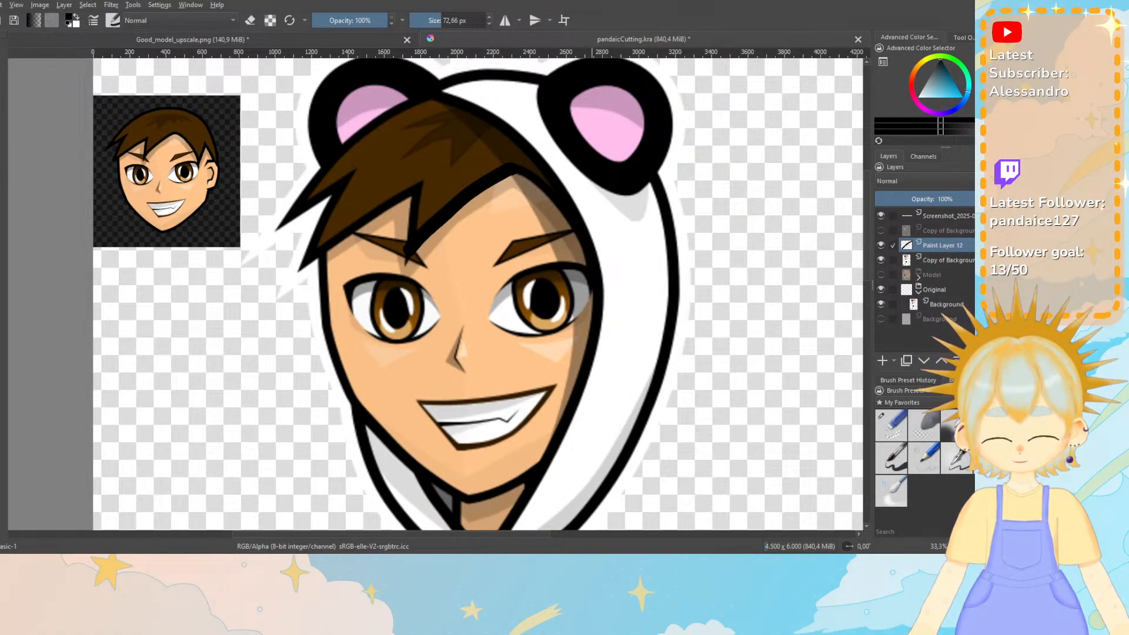
click(881, 305)
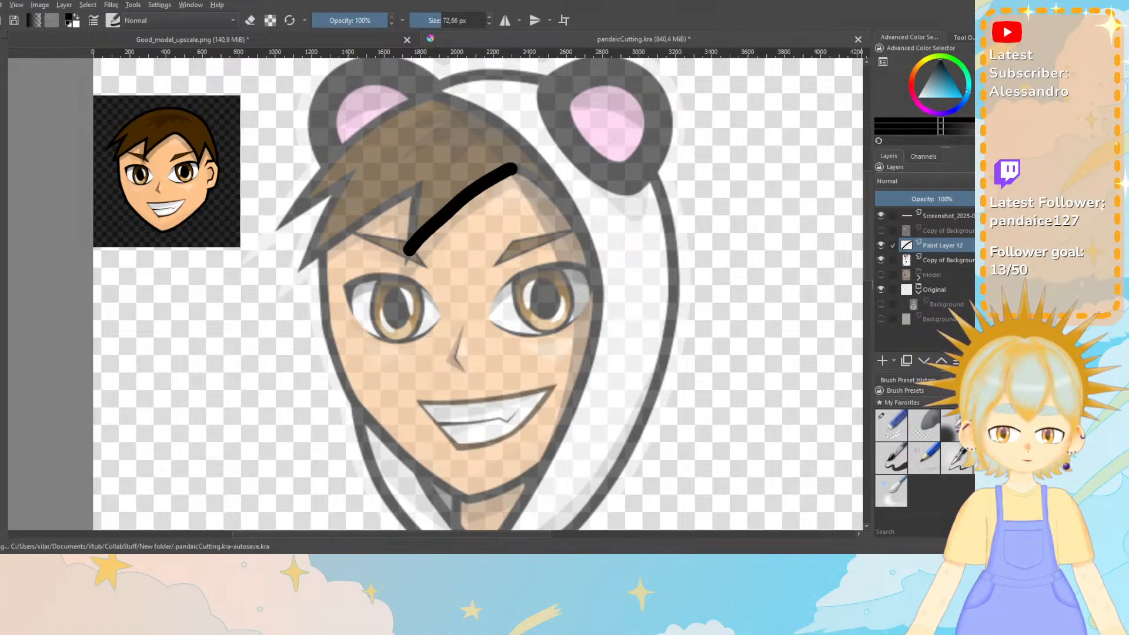
Try to trace the lower edge of the hair fringe with a 58,64 px black stroke, and undo it.
click(981, 361)
click(883, 360)
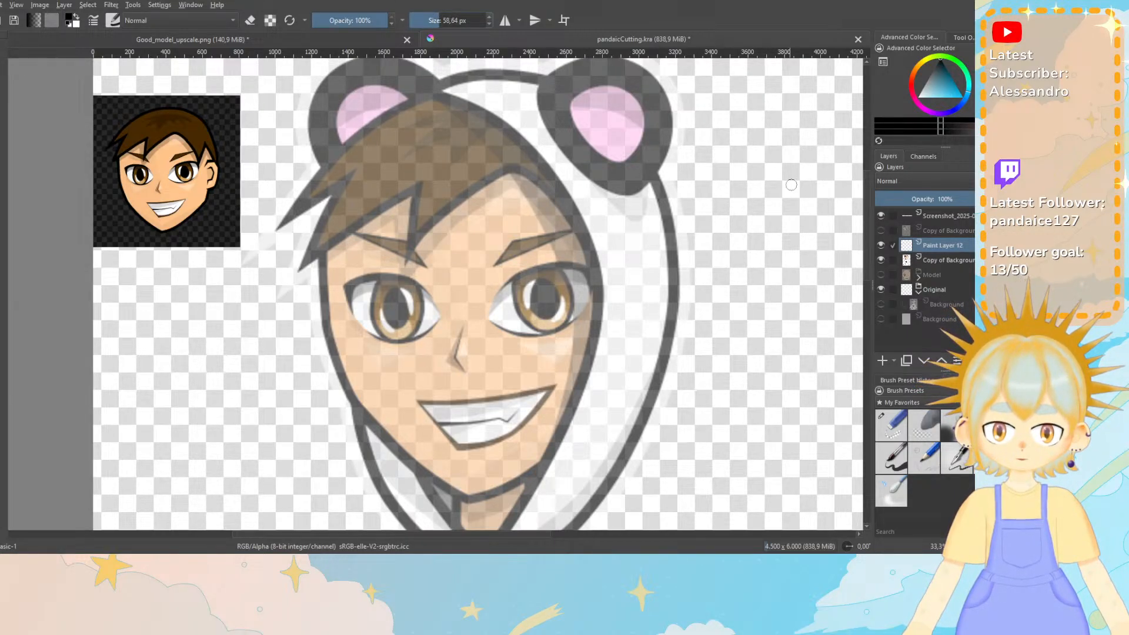
drag(515, 167, 447, 200)
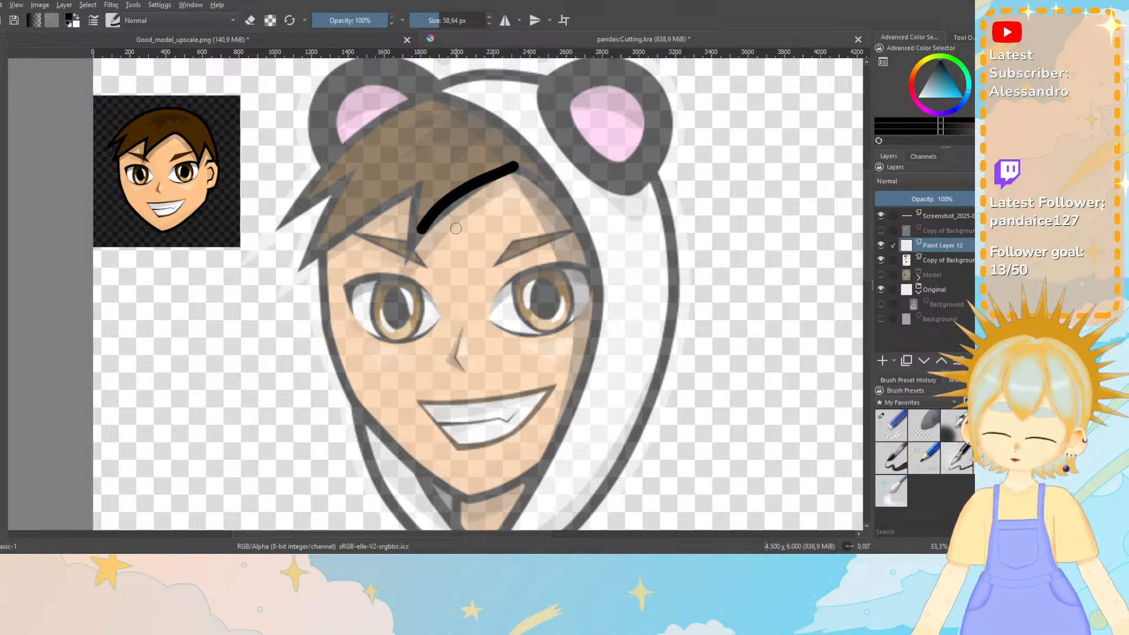
key(ctrl+z)
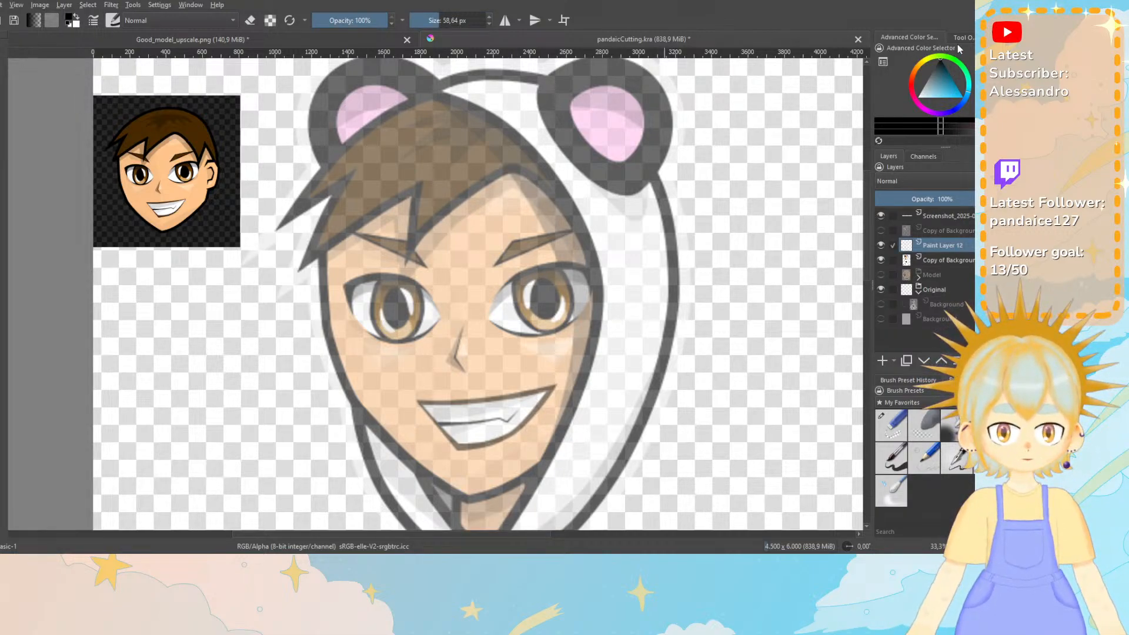
Trace the zigzag lower edge of the hair fringe from the forehead peak to the left strand with black 58,64 px strokes.
click(963, 37)
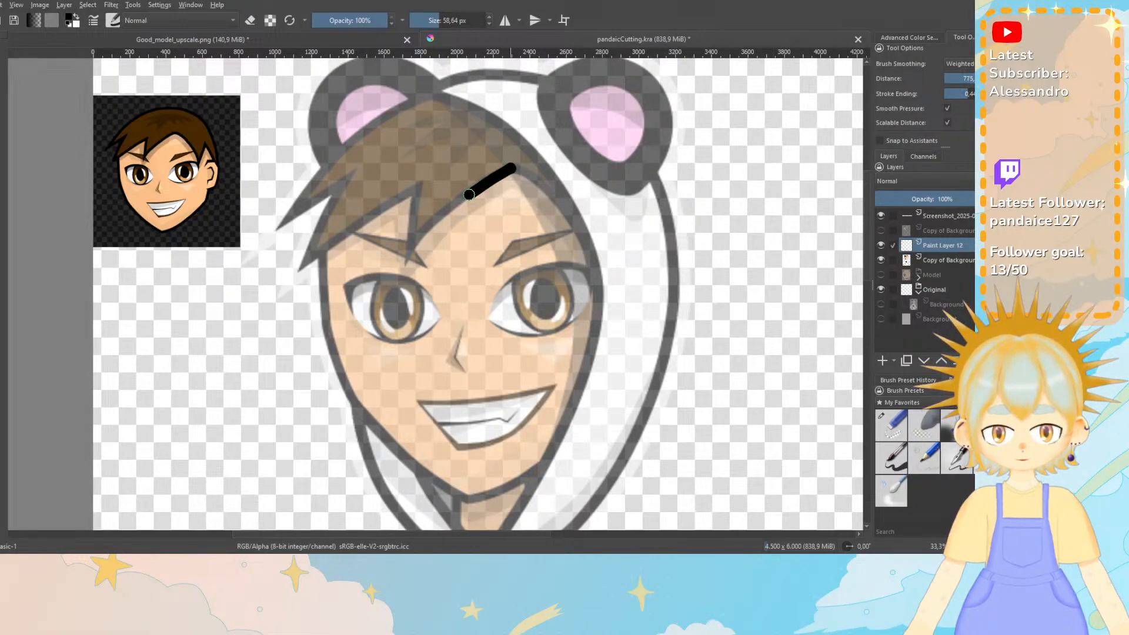
drag(426, 233, 419, 241)
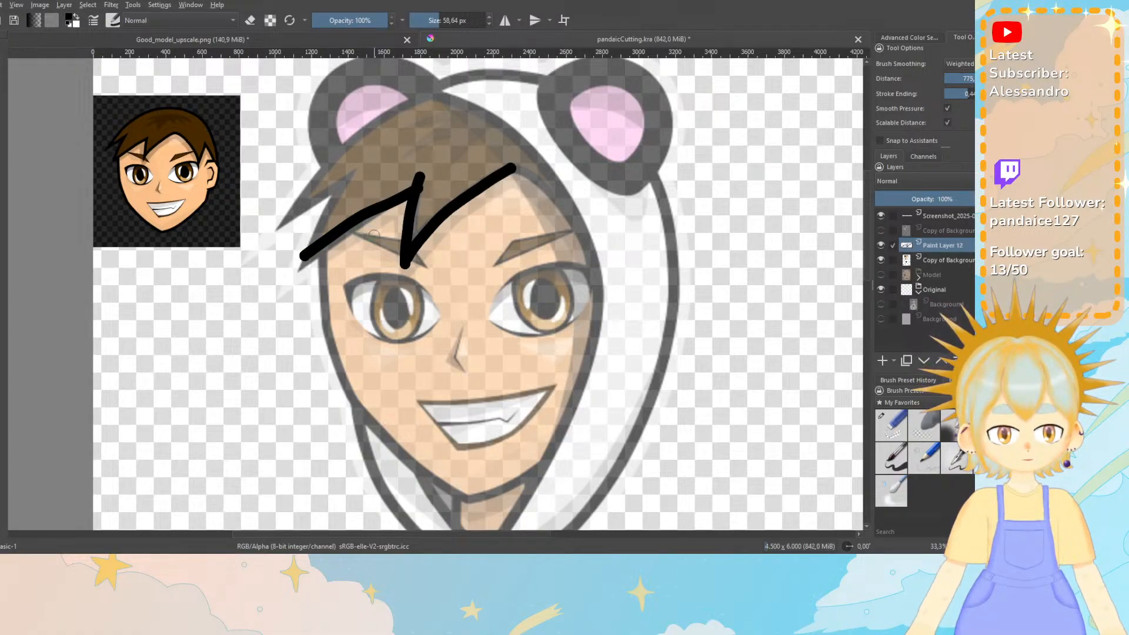
key(ctrl+z)
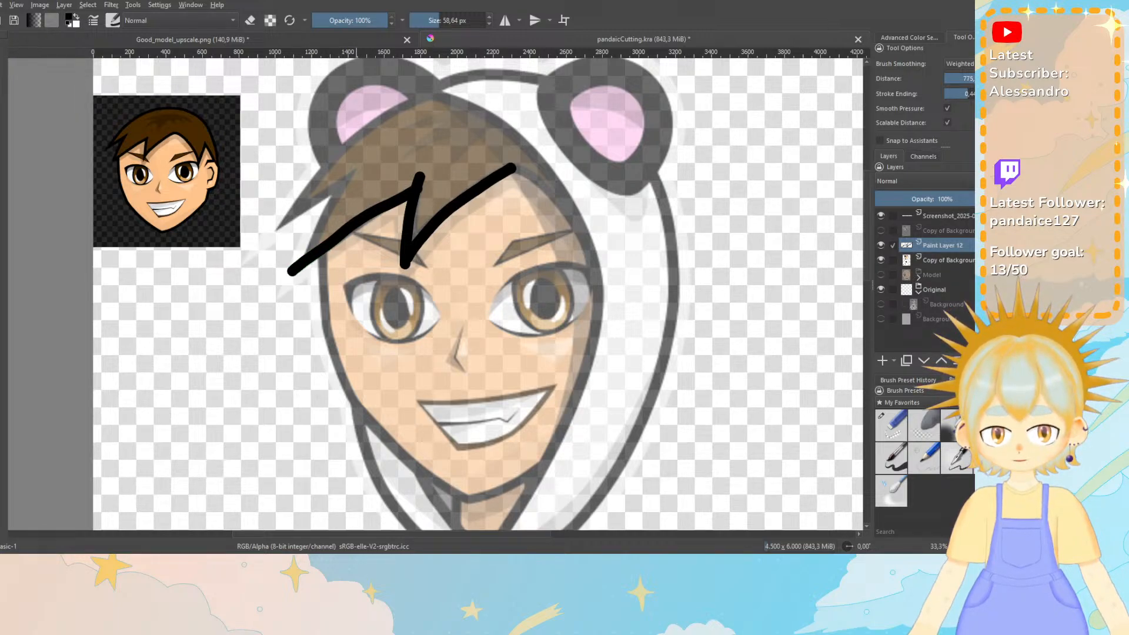
drag(359, 163, 294, 262)
key(ctrl+z)
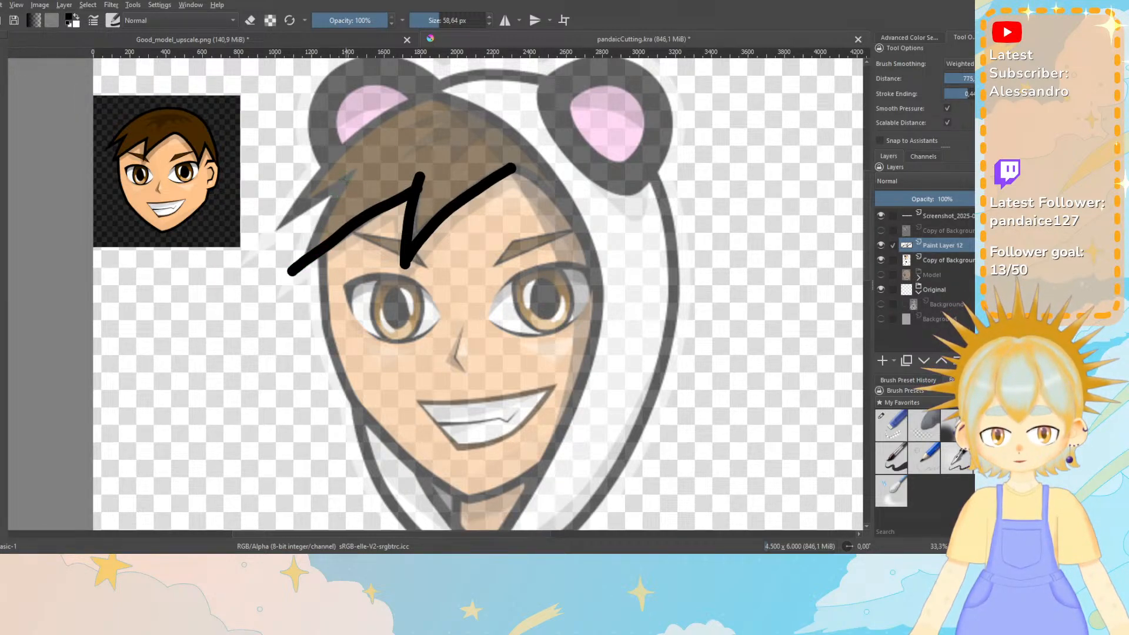
drag(355, 162, 303, 257)
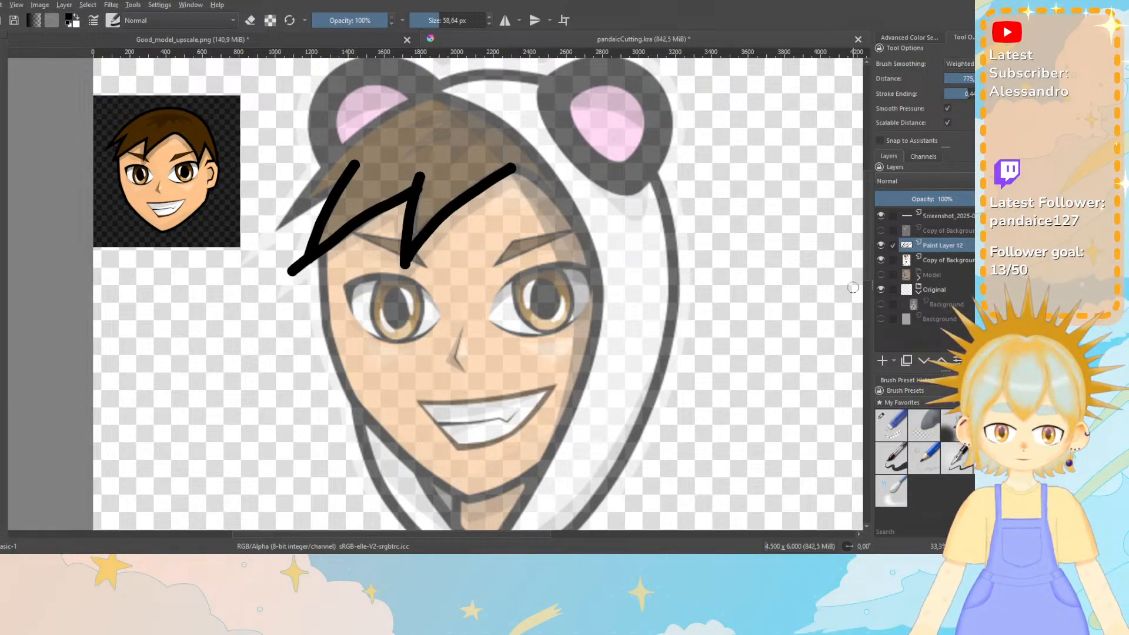
Sharpen the tips of the two lower fringe spikes by erasing the stroke overshoots with the 49,40 px Eraser Small.
click(891, 425)
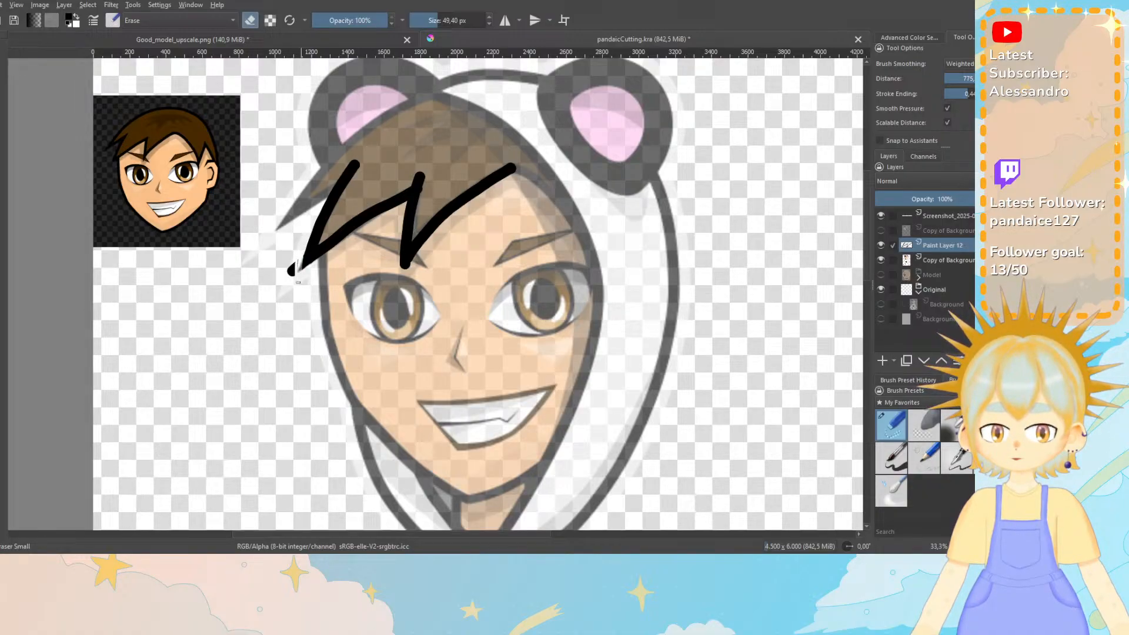
drag(276, 295, 303, 245)
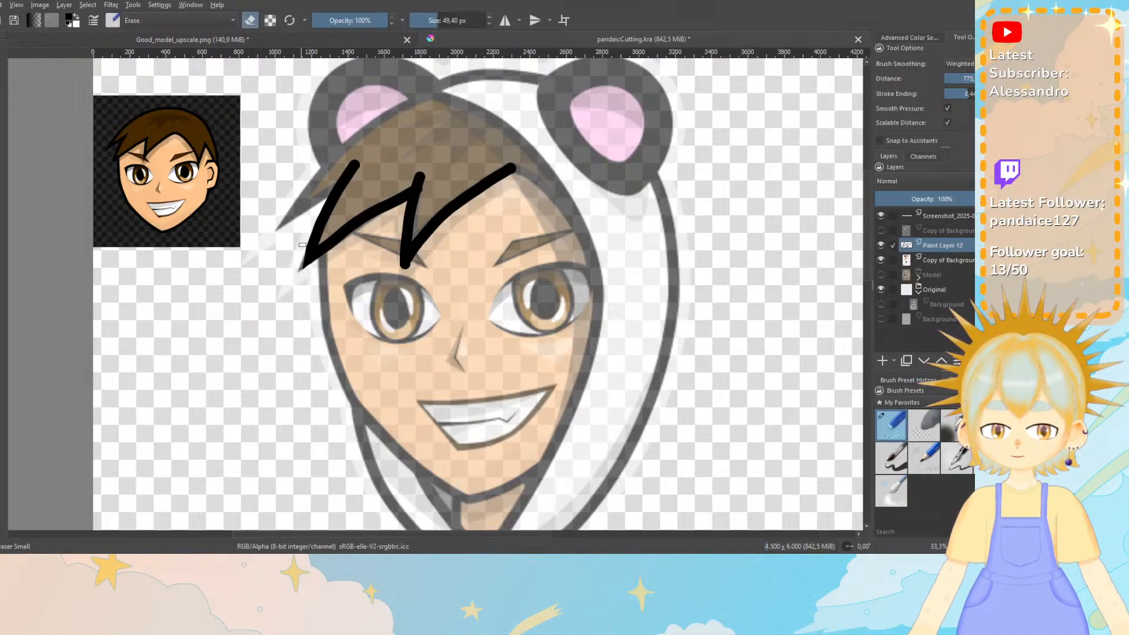
key(ctrl+z)
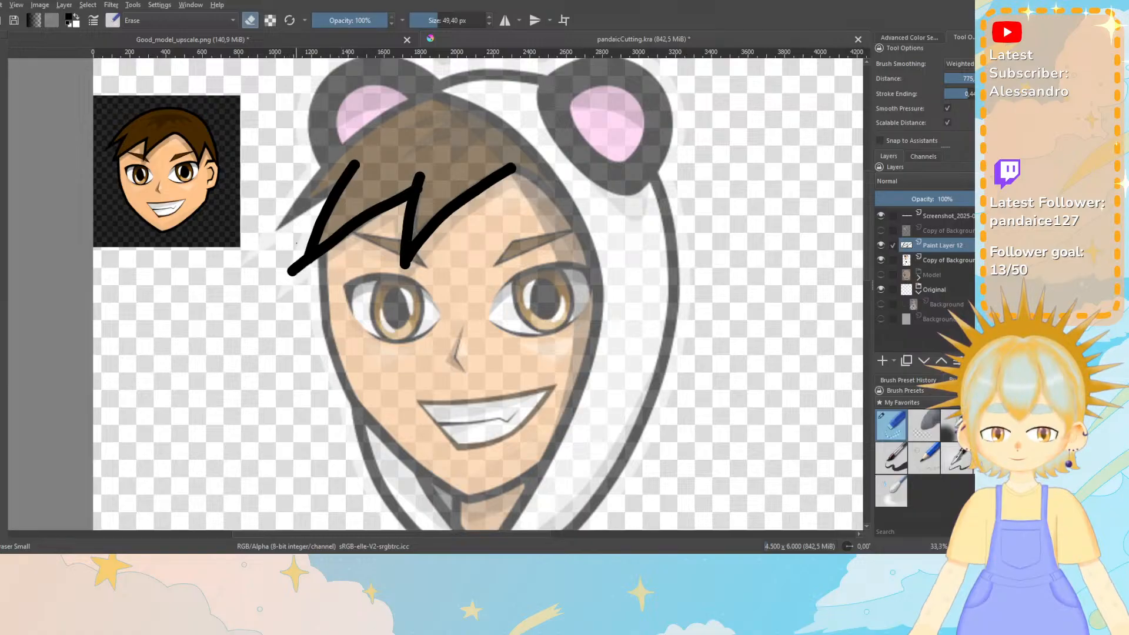
drag(293, 268, 290, 296)
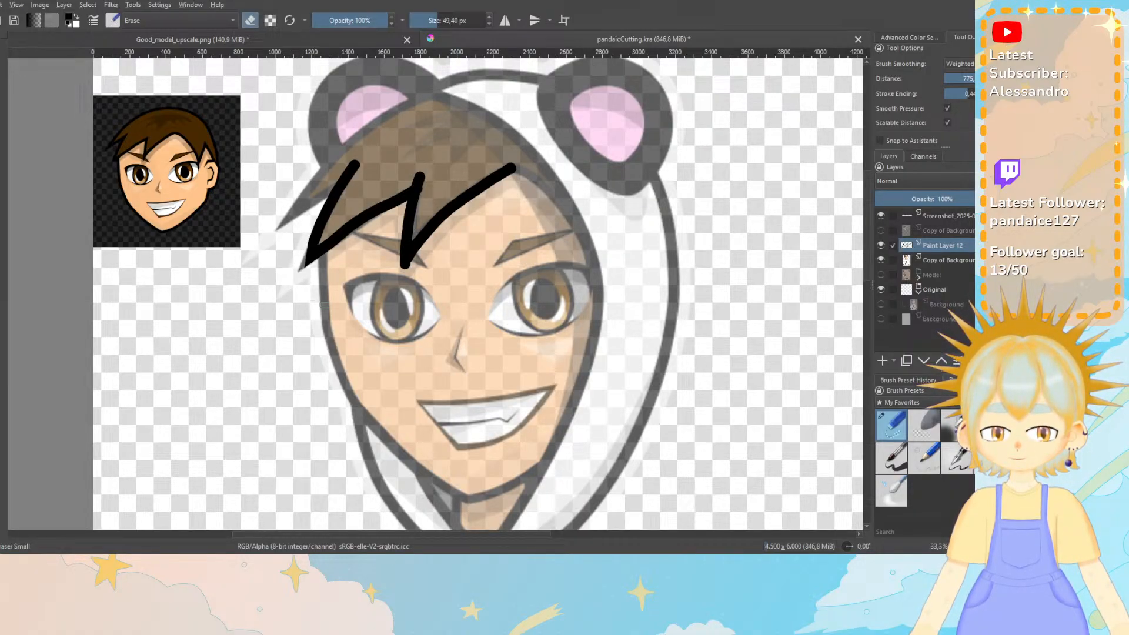
drag(408, 272, 418, 251)
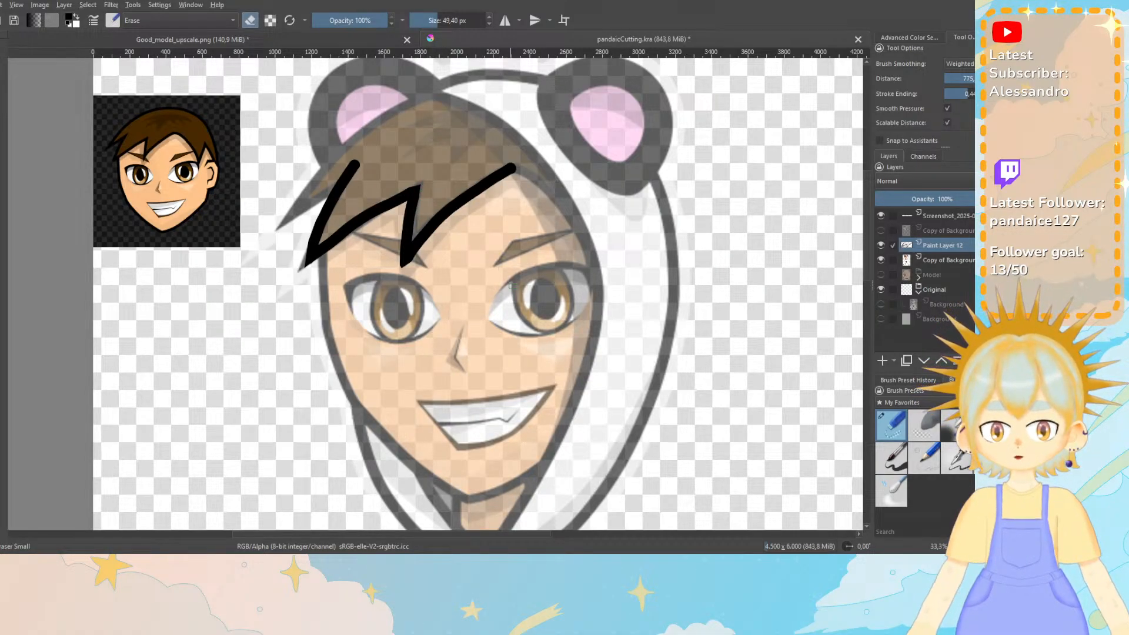
Trace the lower edge of the outermost left strand in black and erase the overshoot where it meets the neighbouring strand.
click(900, 453)
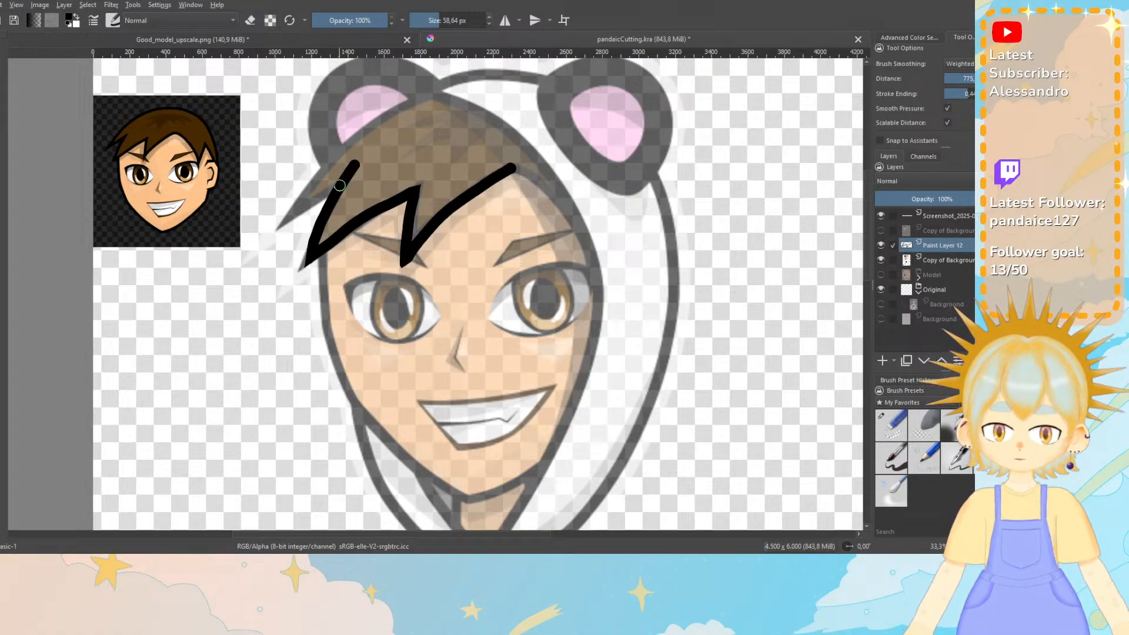
drag(325, 195, 270, 234)
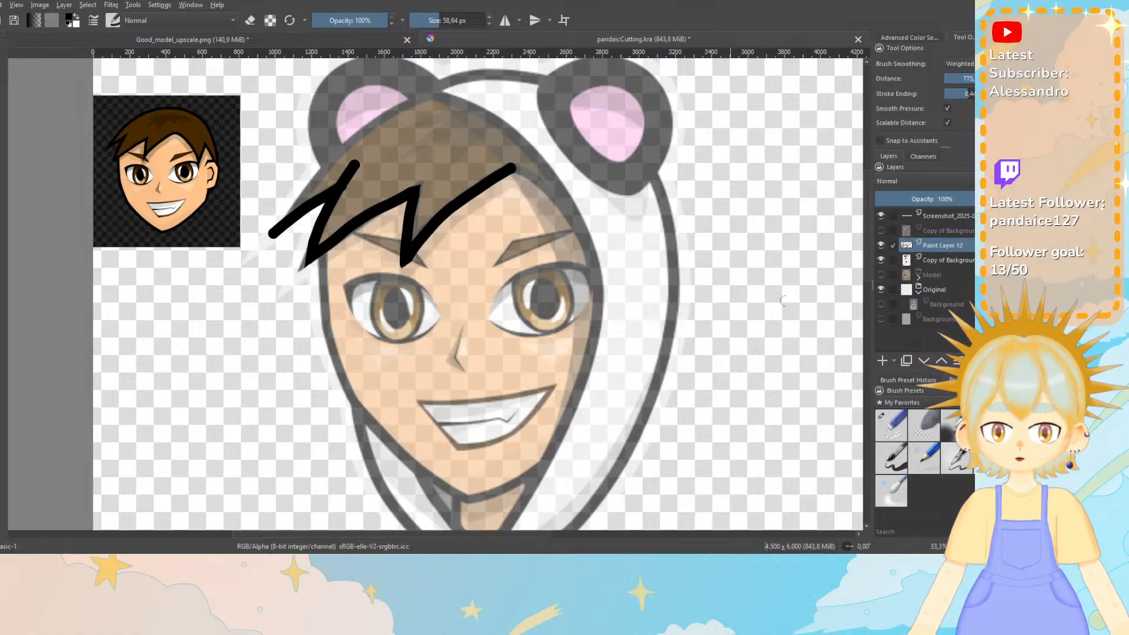
click(892, 424)
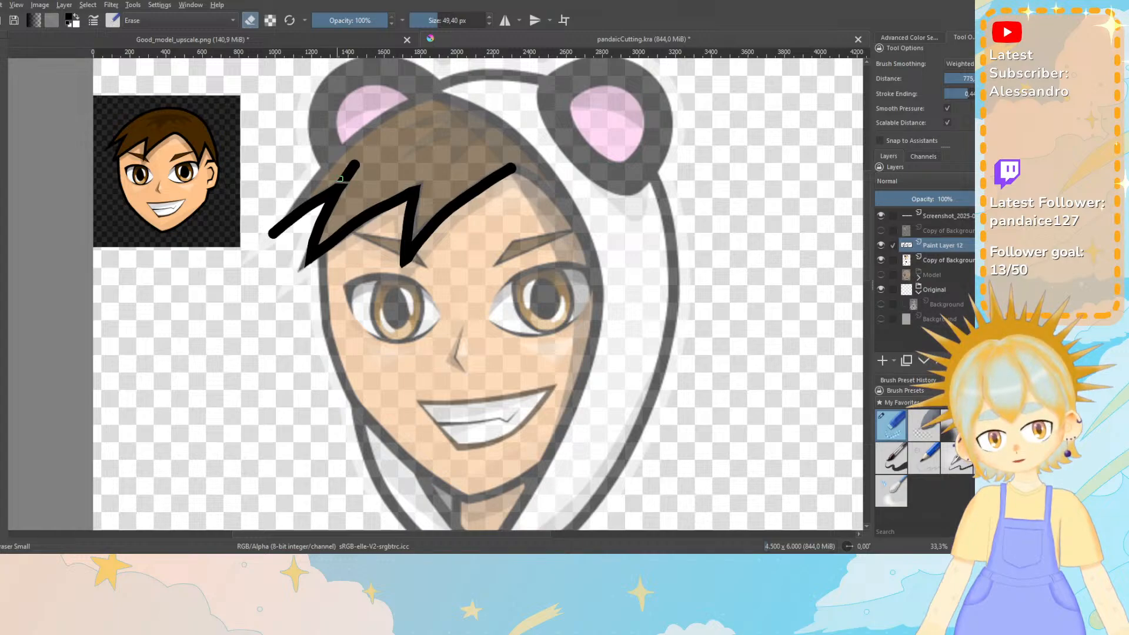
mouse_move(351, 180)
mouse_down()
mouse_move(319, 183)
mouse_move(355, 165)
mouse_up()
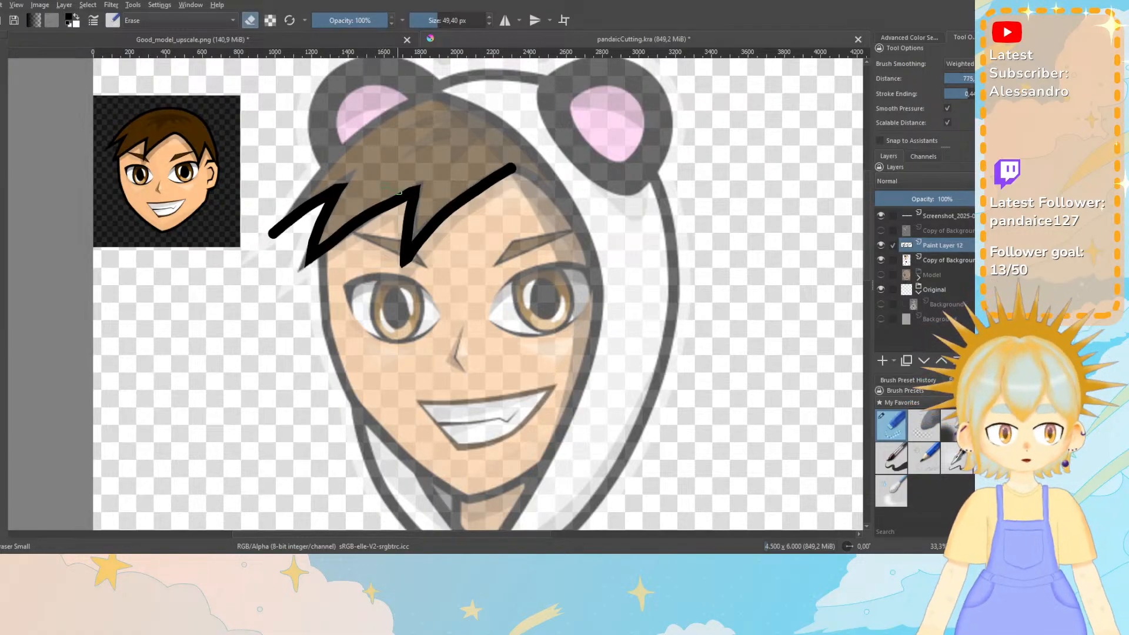
key(ctrl+z)
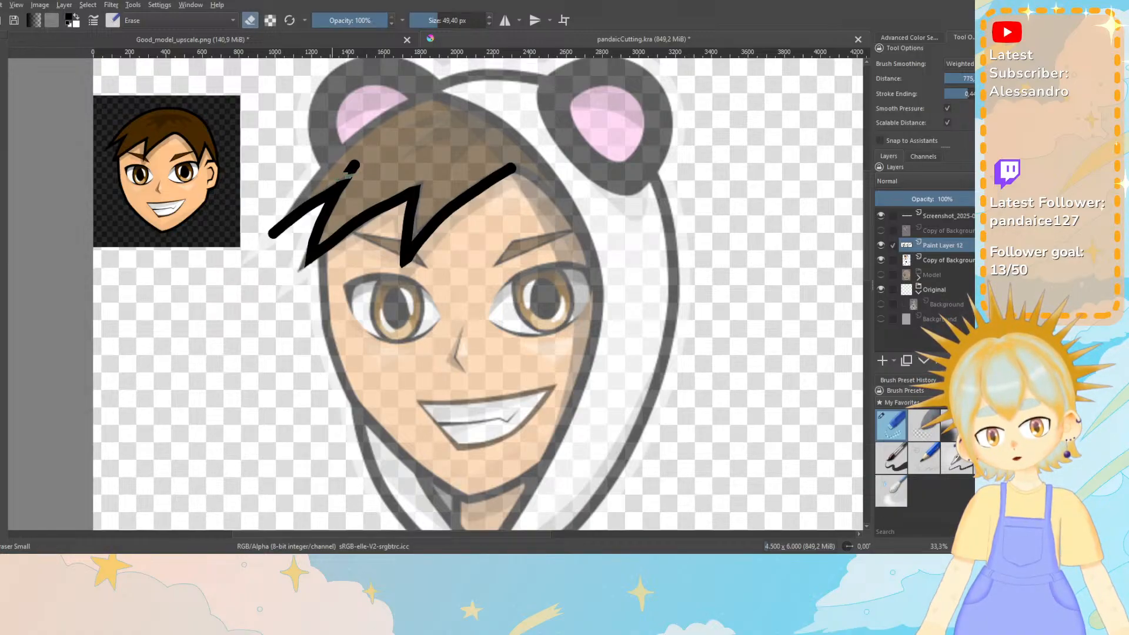
click(351, 169)
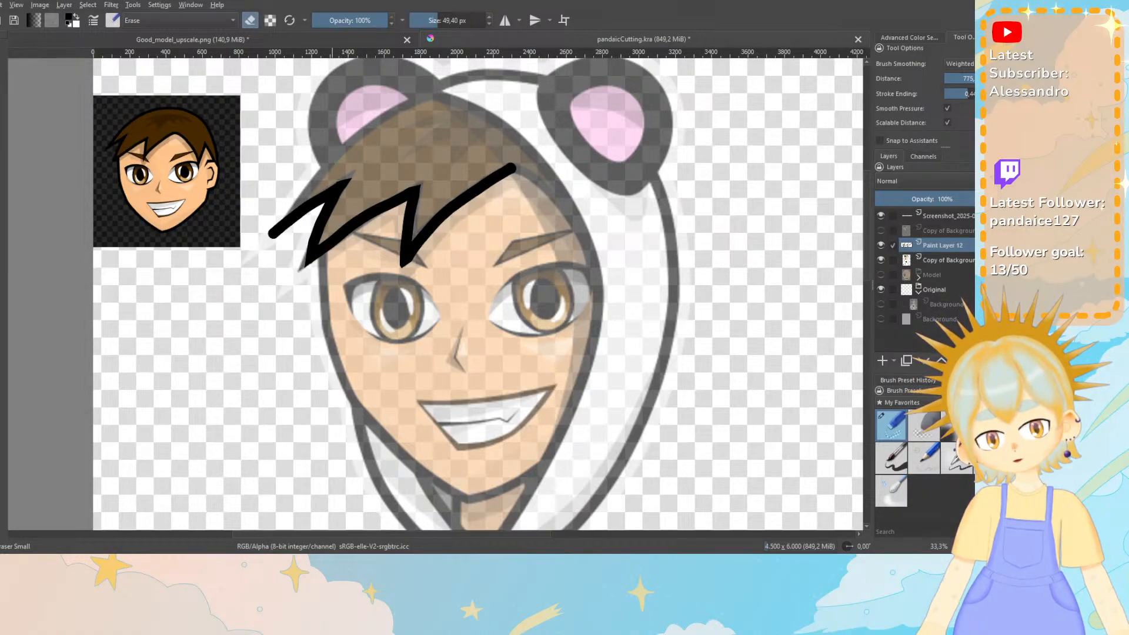
key(ctrl+z)
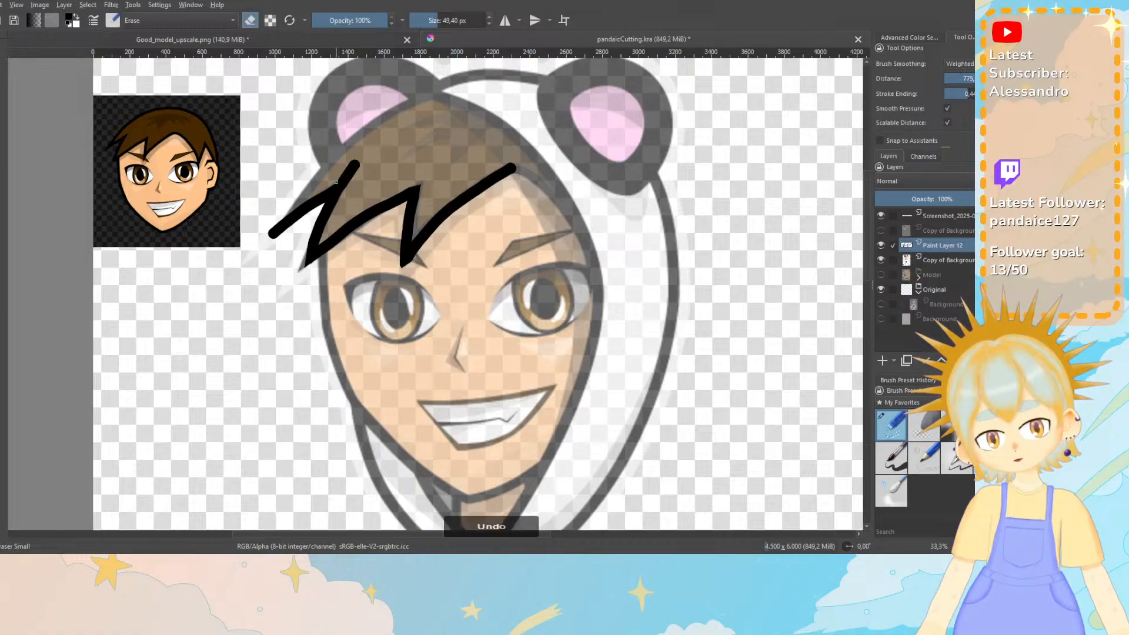
drag(357, 171, 330, 172)
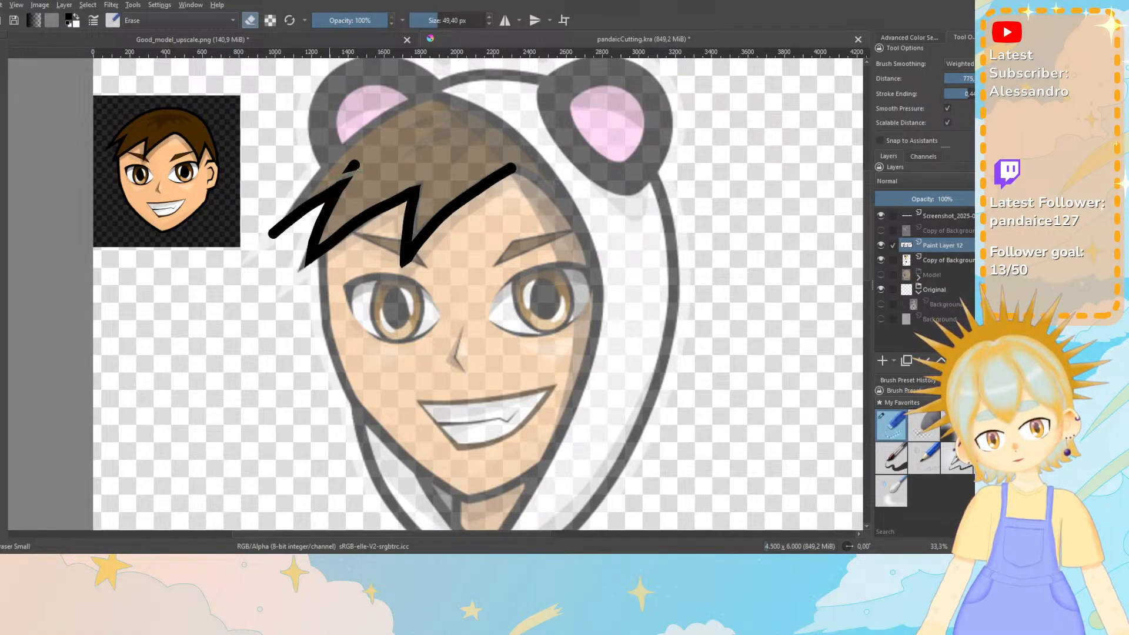
click(353, 163)
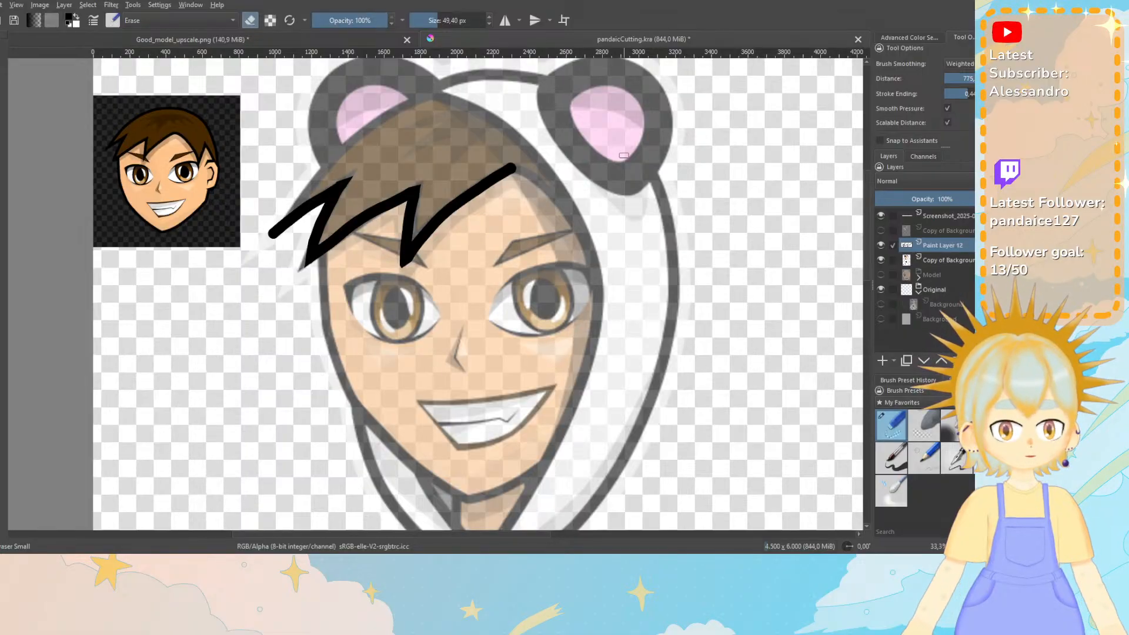
Trace the upper hair outline from the crown between the ears to the left strand tip, and trim the tip with the eraser.
key(e)
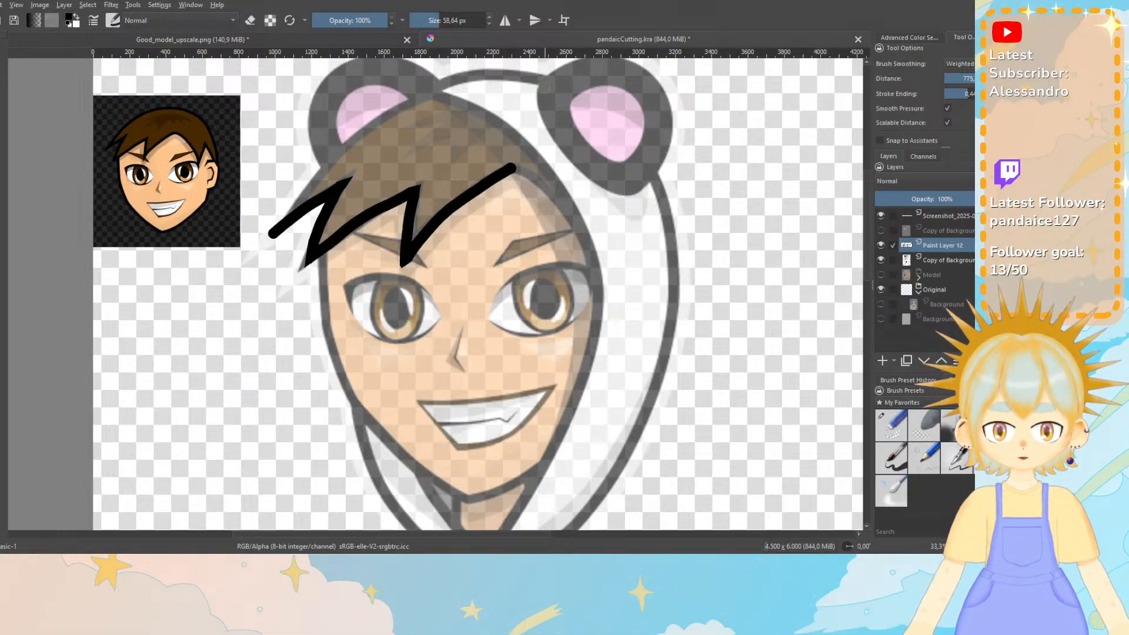
mouse_move(547, 87)
mouse_down()
mouse_move(441, 88)
mouse_move(365, 118)
mouse_move(309, 169)
mouse_move(269, 234)
mouse_up()
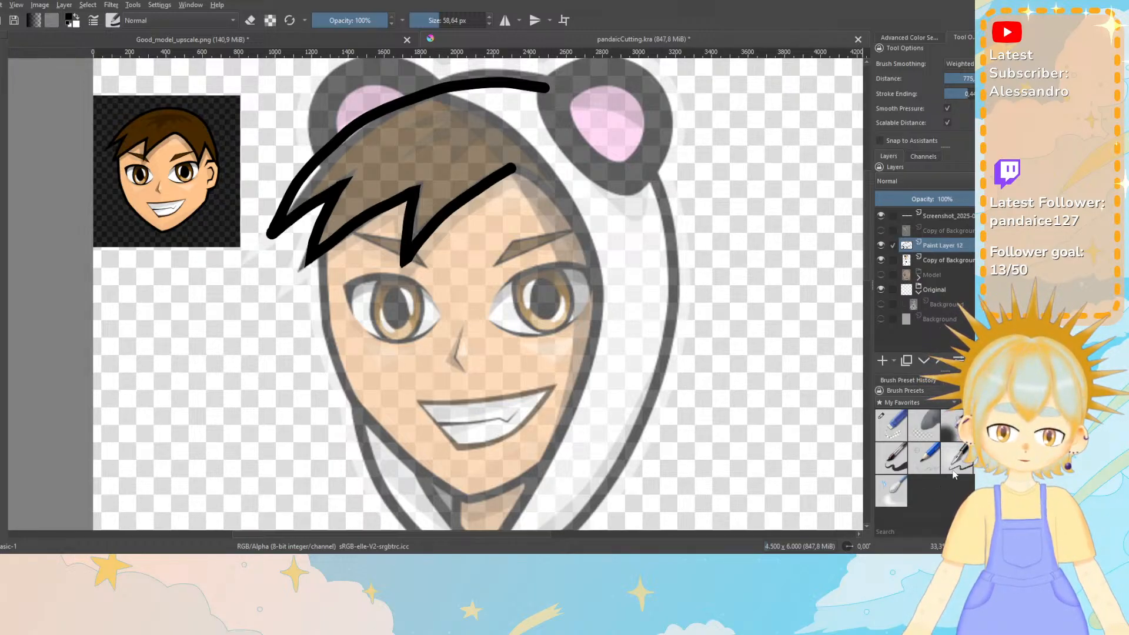
click(892, 425)
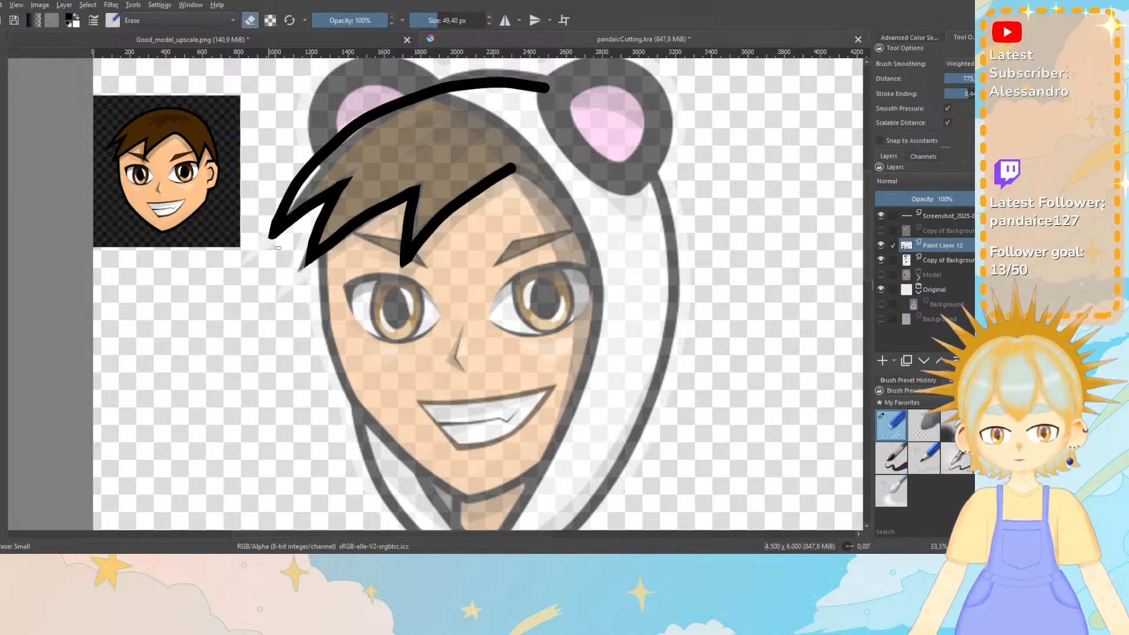
drag(300, 226, 257, 246)
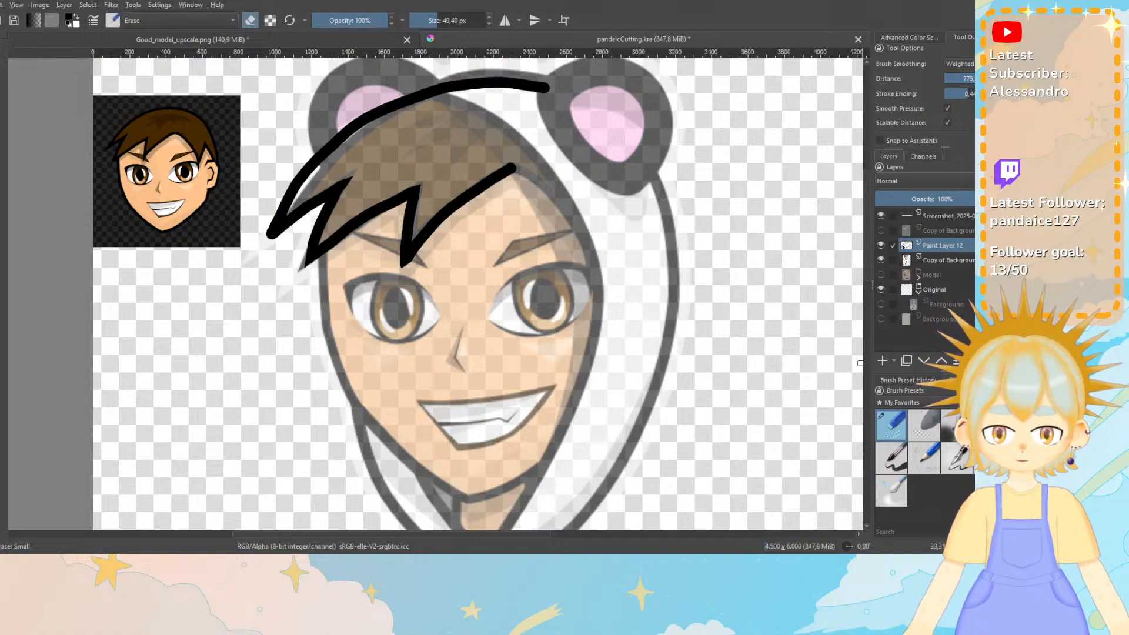
Trace the inner hair edge from the forehead peak to beside the right eye, up beneath the panda ear and down to the right lock's tip.
click(989, 425)
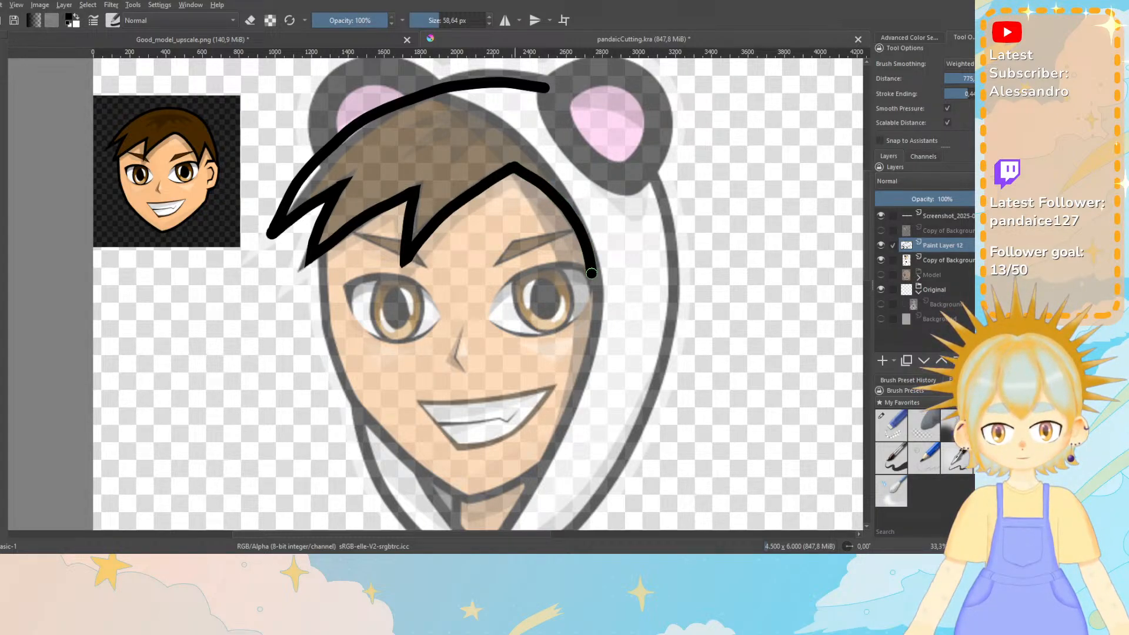
drag(591, 273, 591, 305)
drag(580, 347, 572, 363)
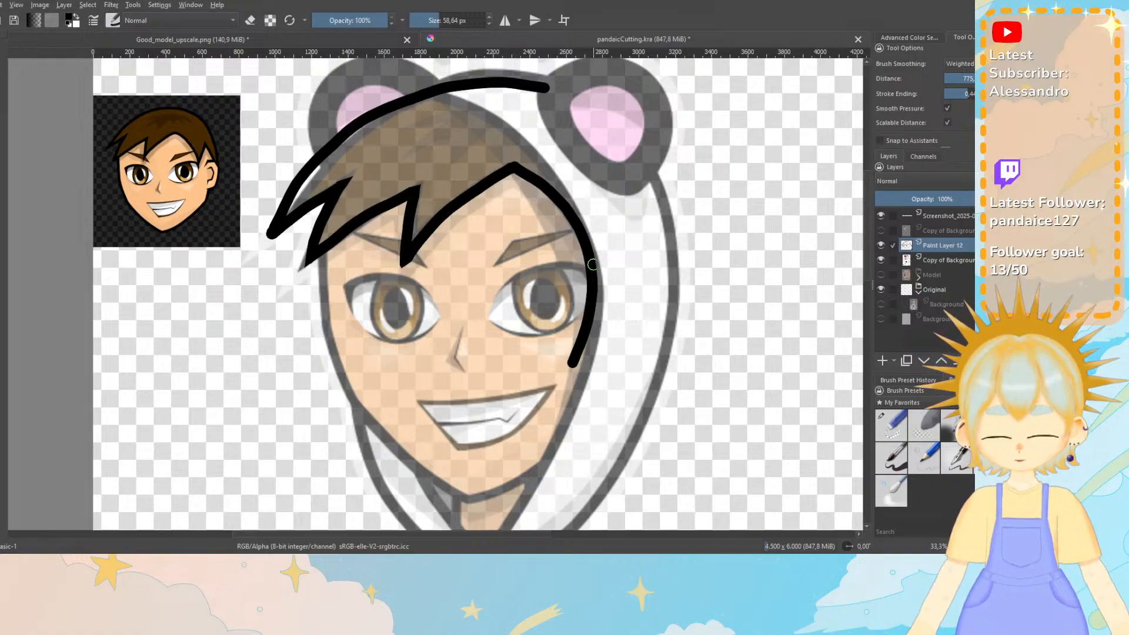
key(ctrl+z)
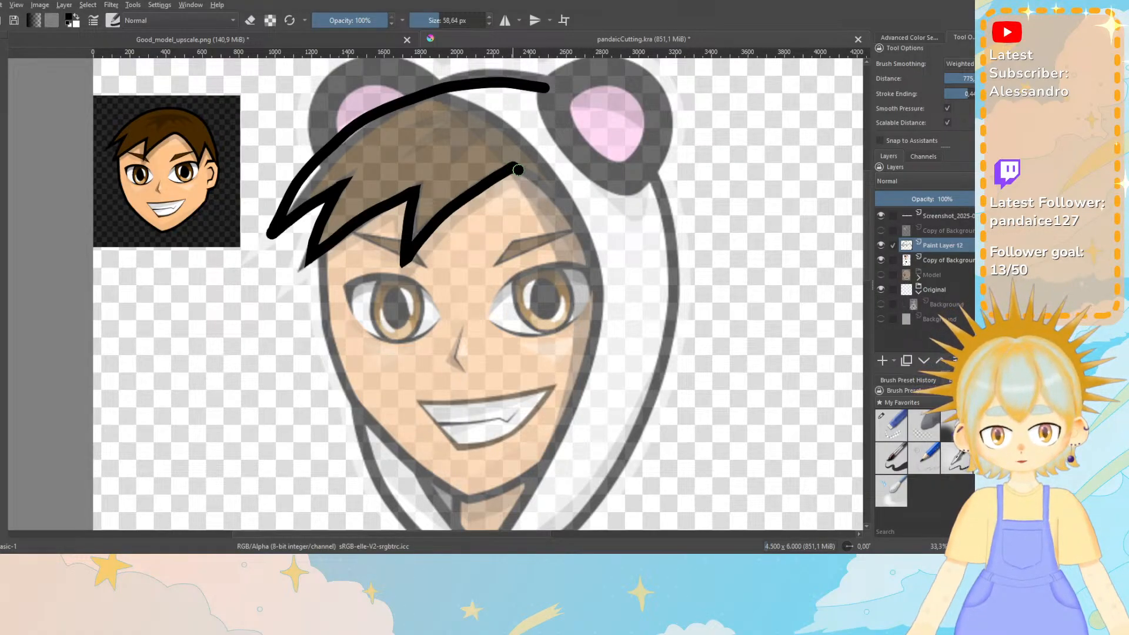
drag(518, 170, 581, 228)
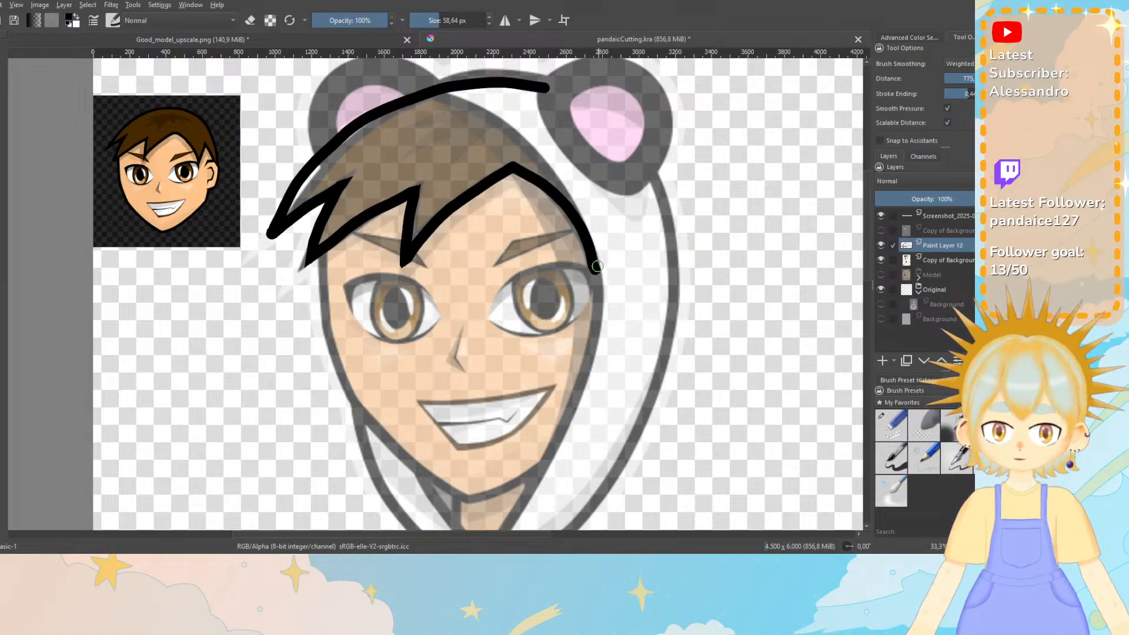
drag(596, 269, 619, 248)
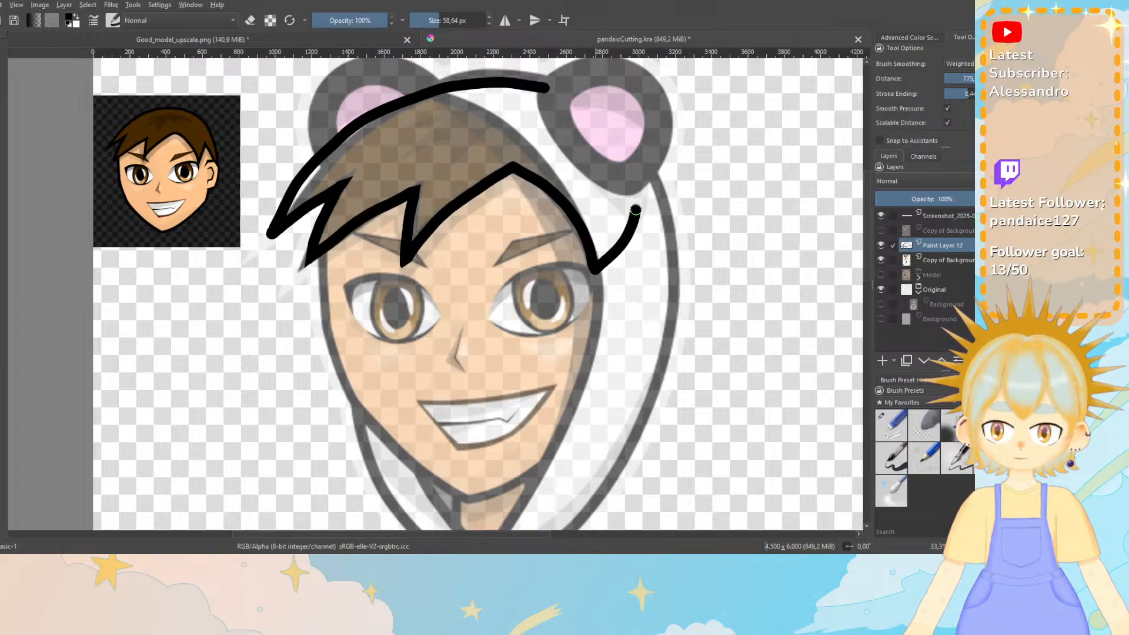
mouse_move(638, 204)
mouse_down()
mouse_move(645, 262)
mouse_move(677, 332)
mouse_up()
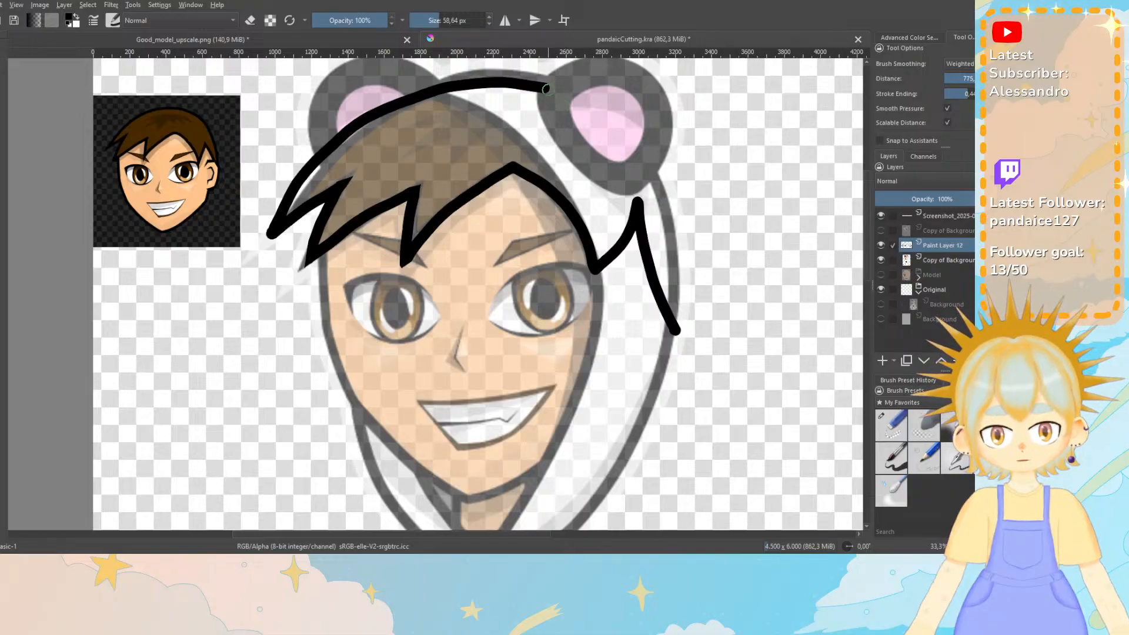
Close the hair outline with a black curve from the crown across the right panda ear to the right lock's tip.
mouse_move(552, 91)
mouse_down()
mouse_move(609, 123)
mouse_move(660, 209)
mouse_up()
key(ctrl+z)
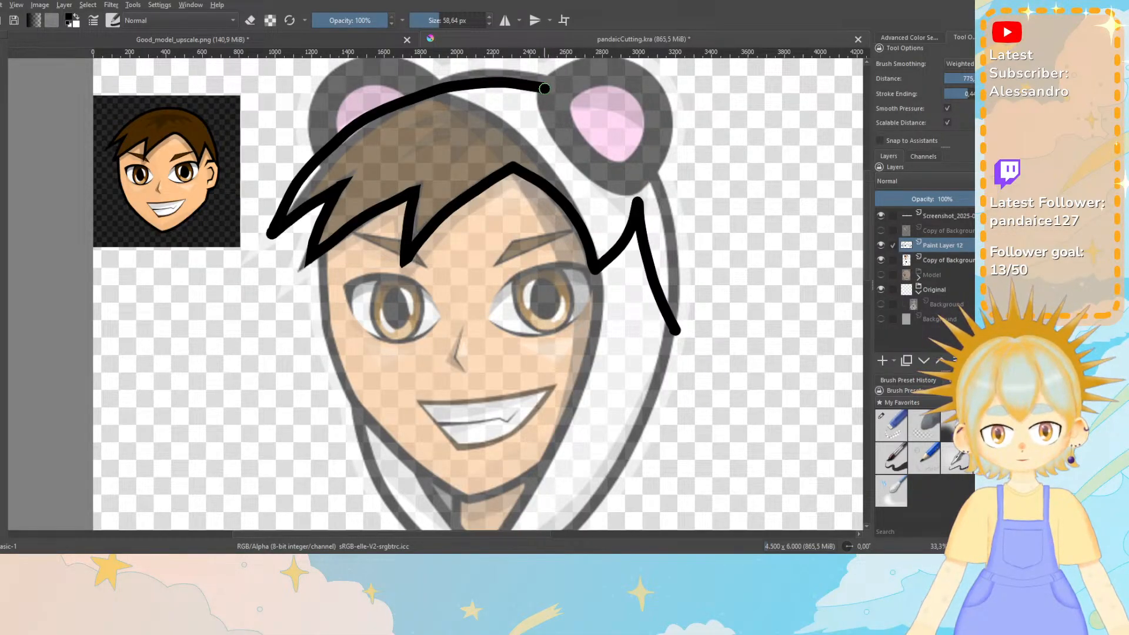
mouse_move(544, 88)
mouse_down()
mouse_move(621, 132)
mouse_move(658, 189)
mouse_up()
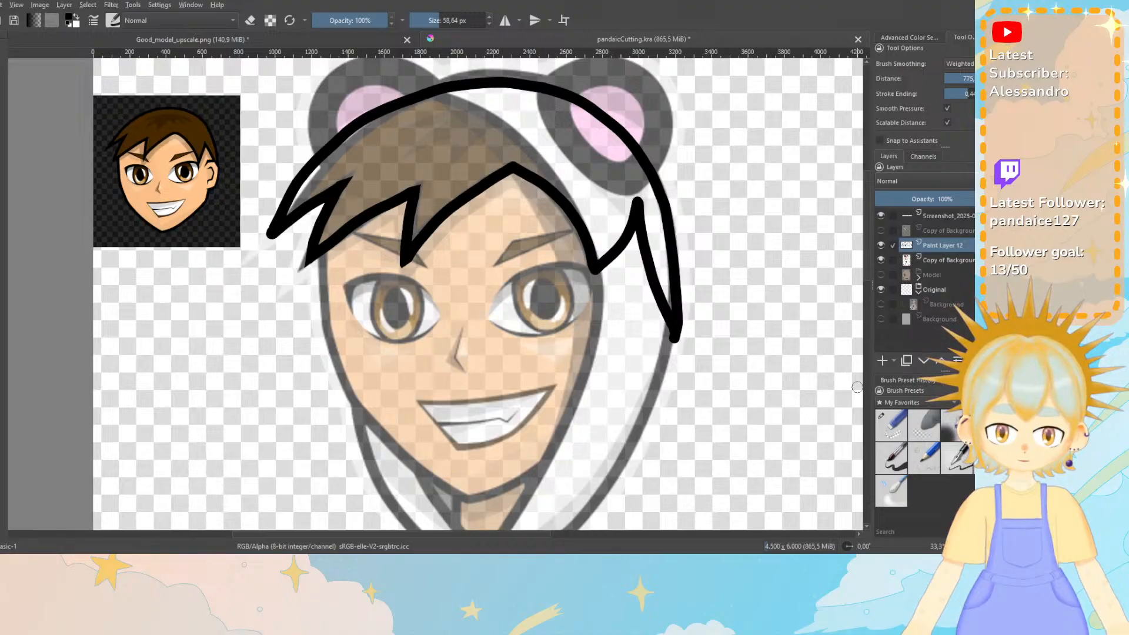
Sharpen the right lock's tip by erasing the overshooting stroke ends with the 49,40 px Eraser Small, undoing unsatisfactory passes.
click(886, 422)
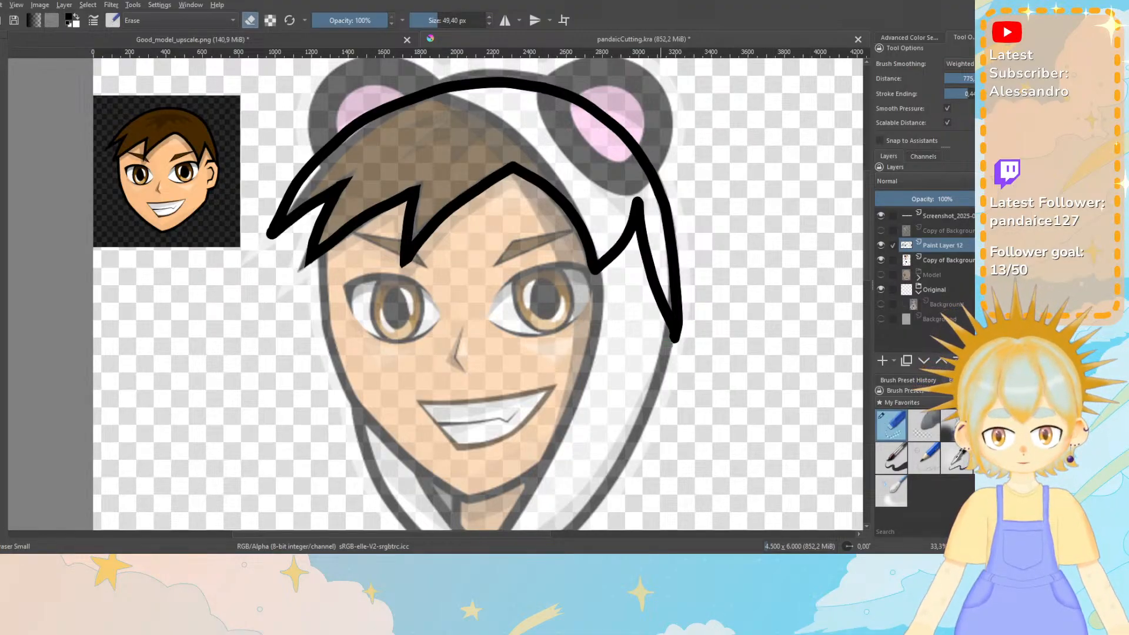
key(ctrl+z)
drag(655, 315, 665, 335)
key(ctrl+z)
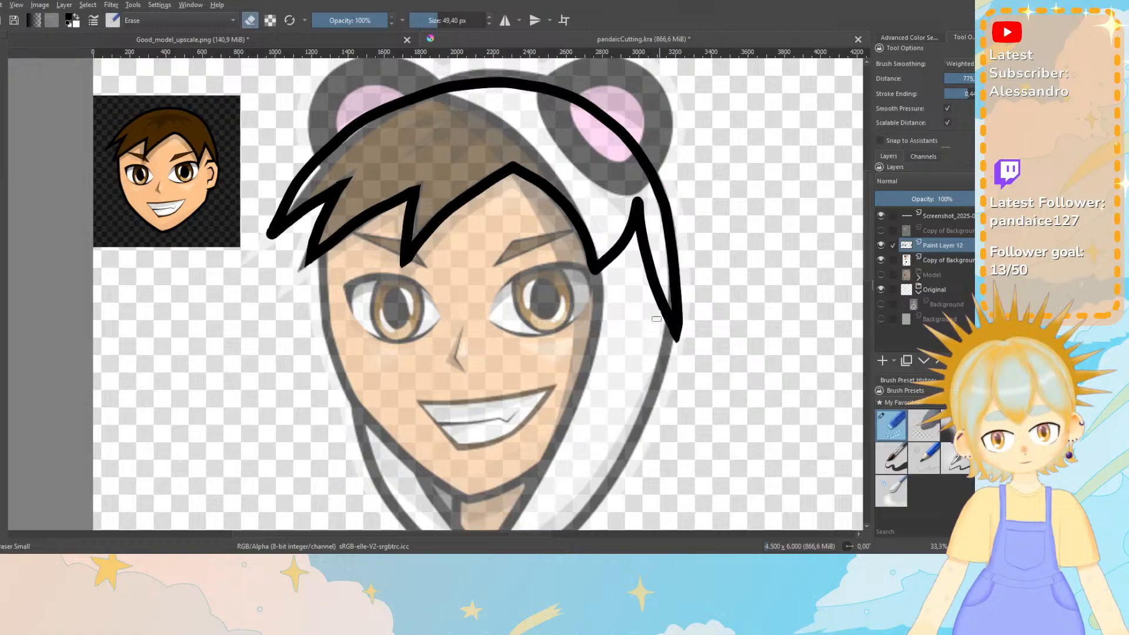
key(ctrl+z)
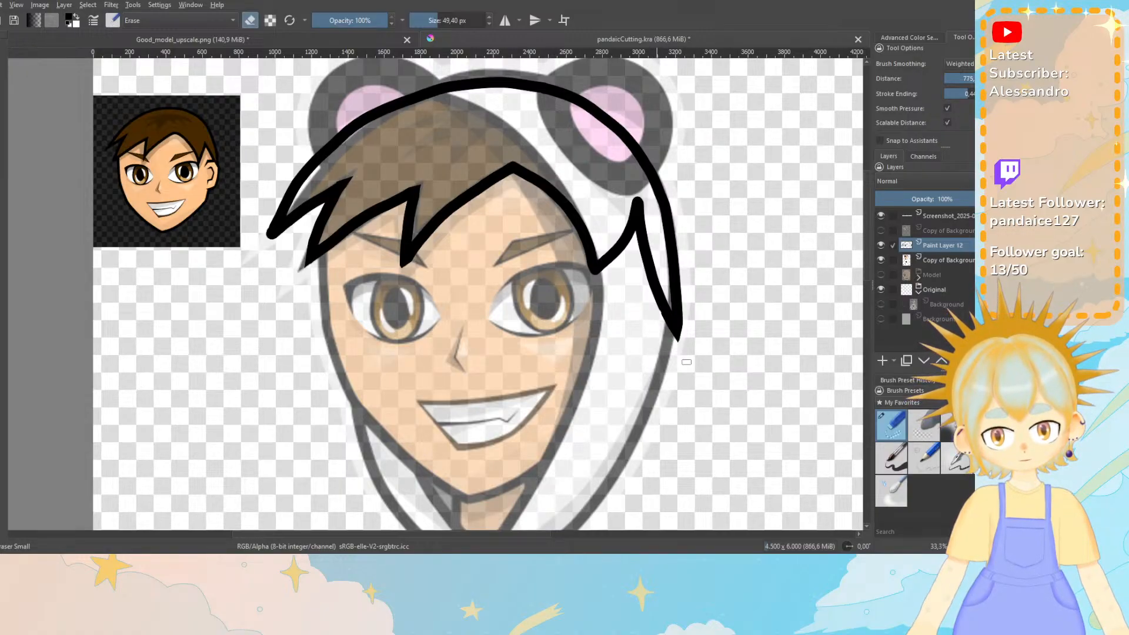
drag(660, 314, 675, 340)
key(ctrl+z)
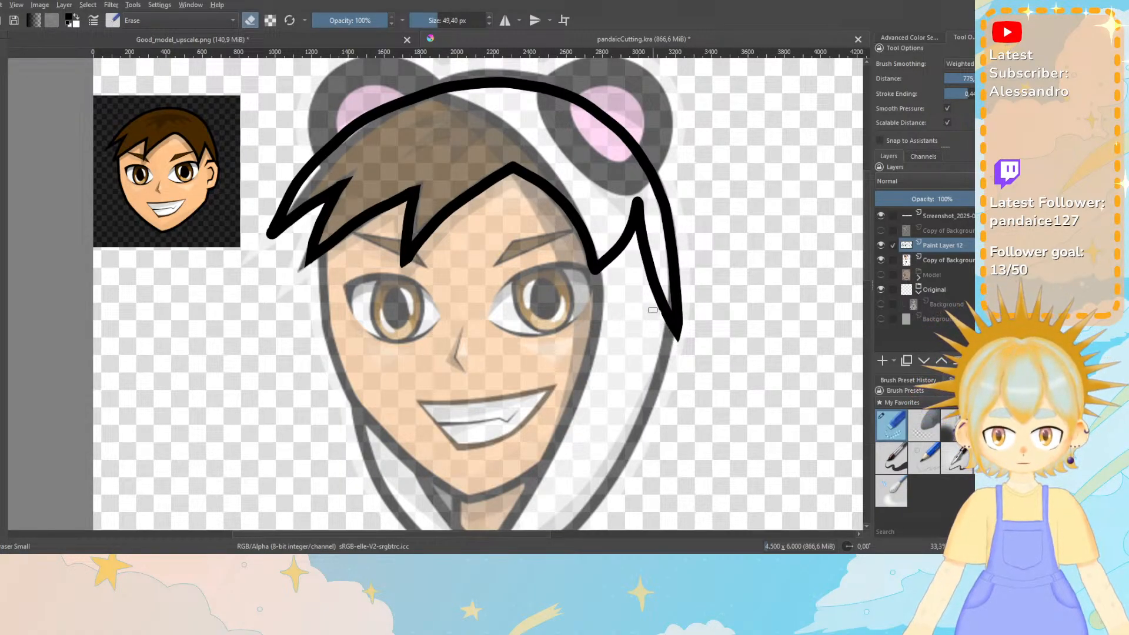
Trim the right lock's tip with the eraser and add a new paint layer directly beneath the hair outline layer.
drag(686, 294, 677, 350)
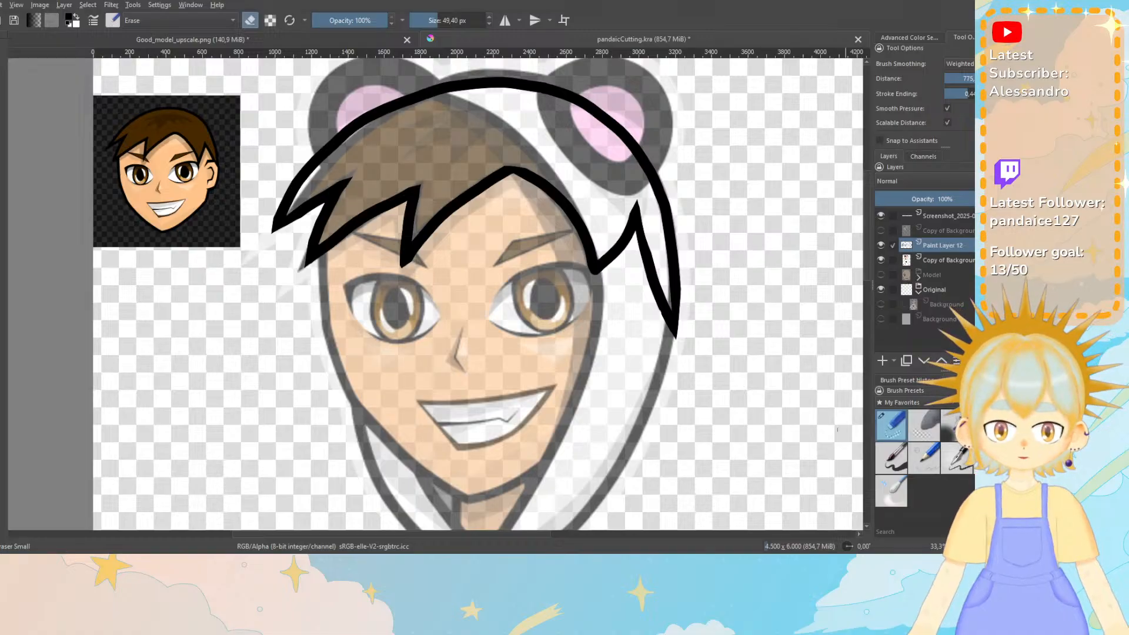
click(883, 361)
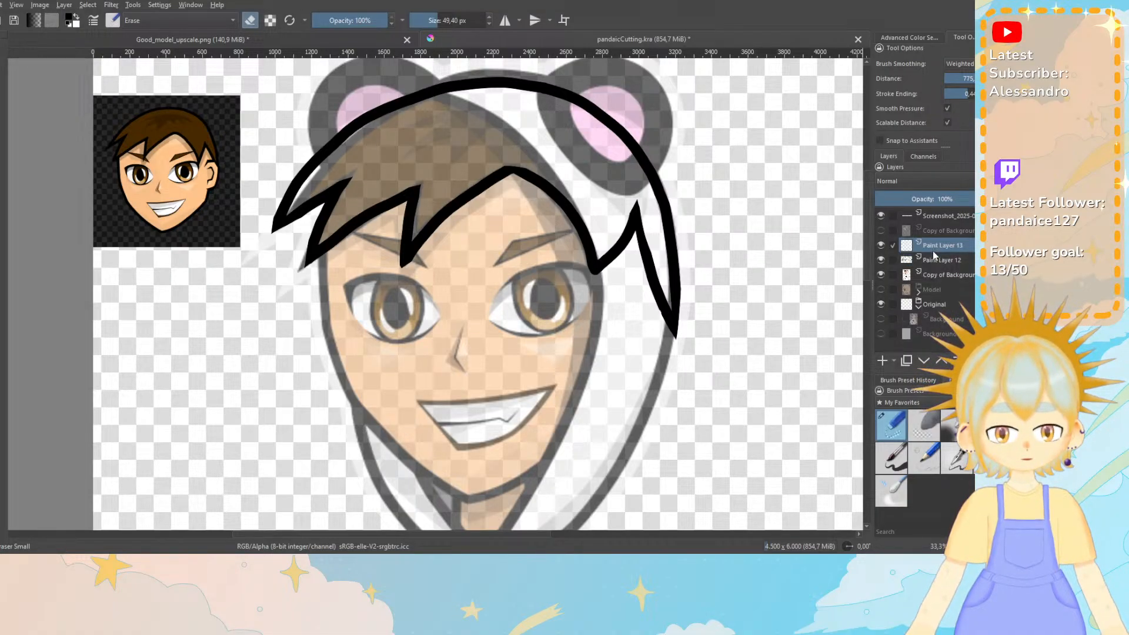
drag(933, 261, 934, 248)
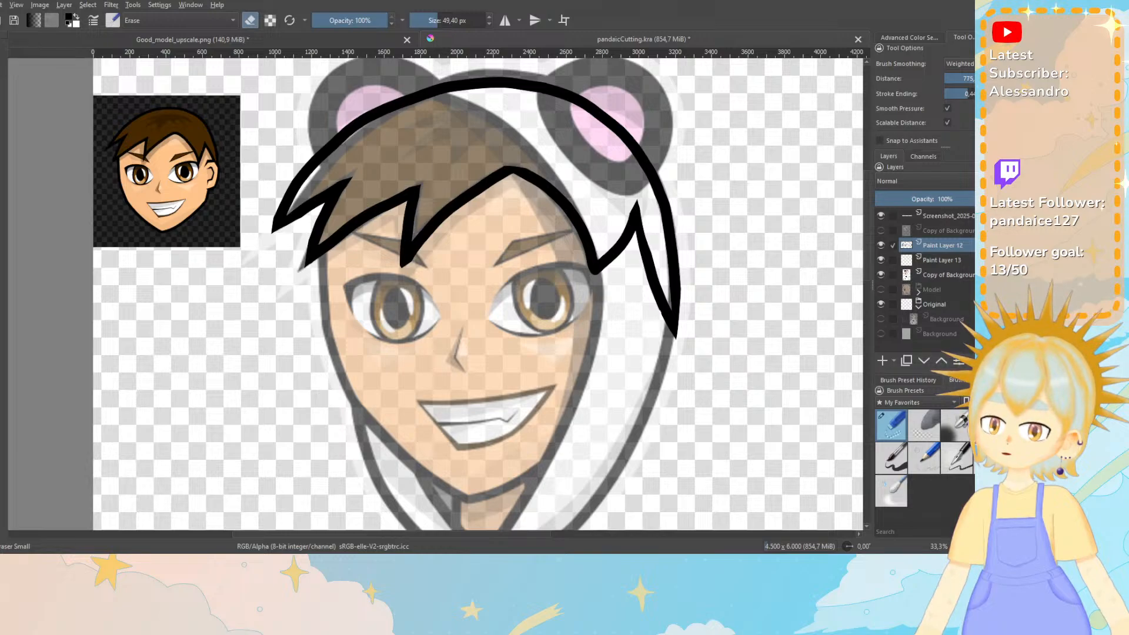
Select the area outside the hair outline by contiguous selection and invert it to cover the hair shape.
click(2, 306)
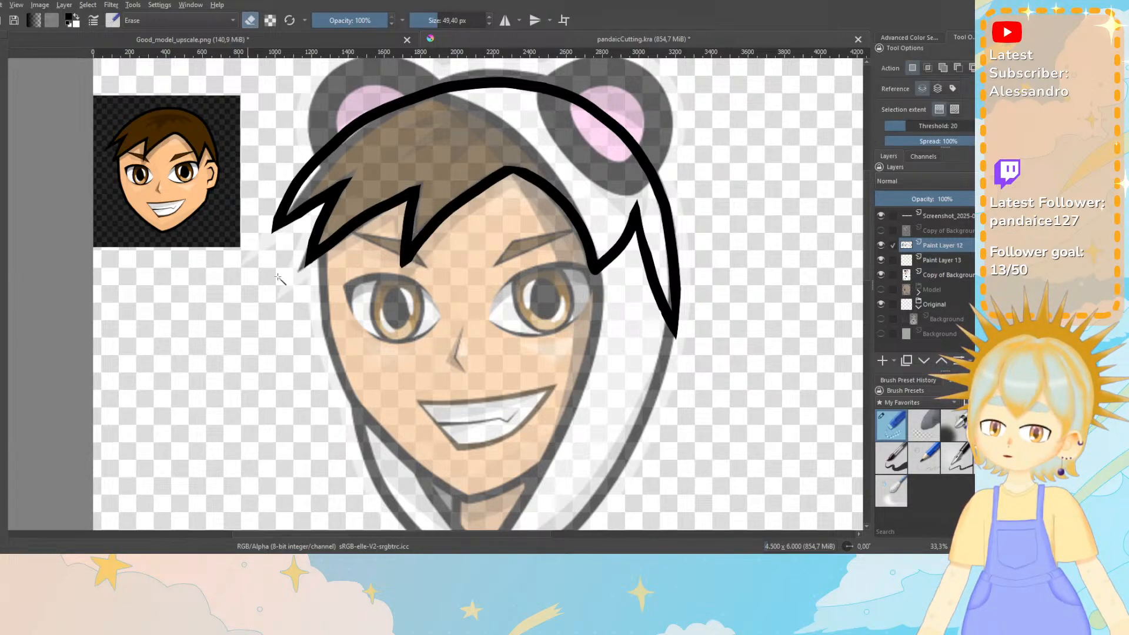
click(185, 119)
click(88, 5)
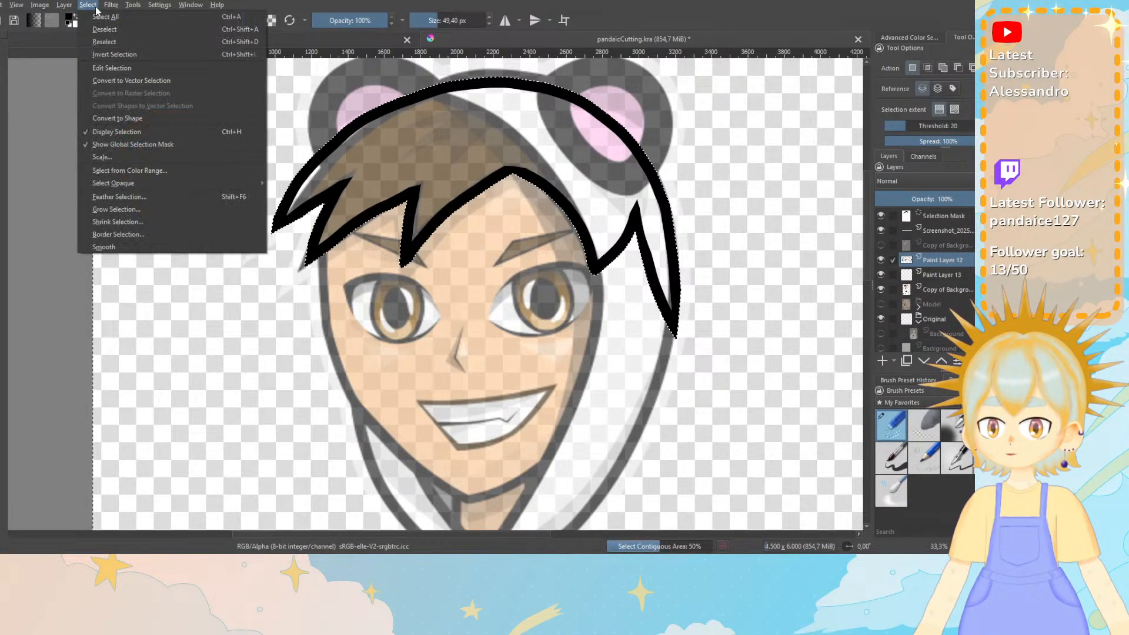
click(112, 54)
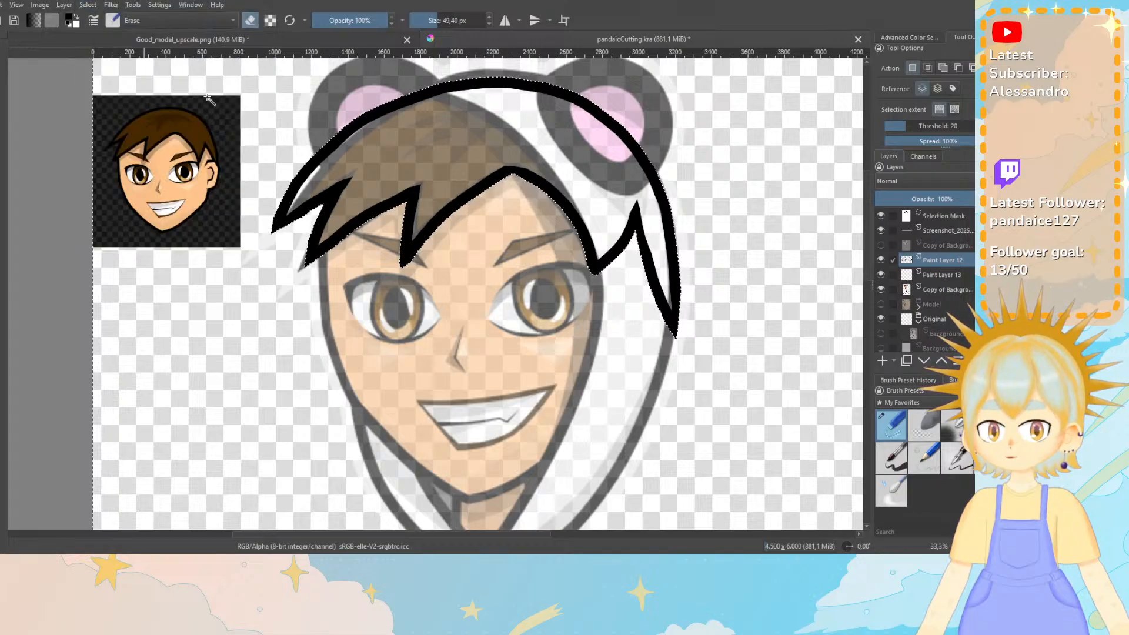
Fill the selected hair shape on Paint Layer 13 with the dark brown sampled from the reference portrait's hair.
click(936, 275)
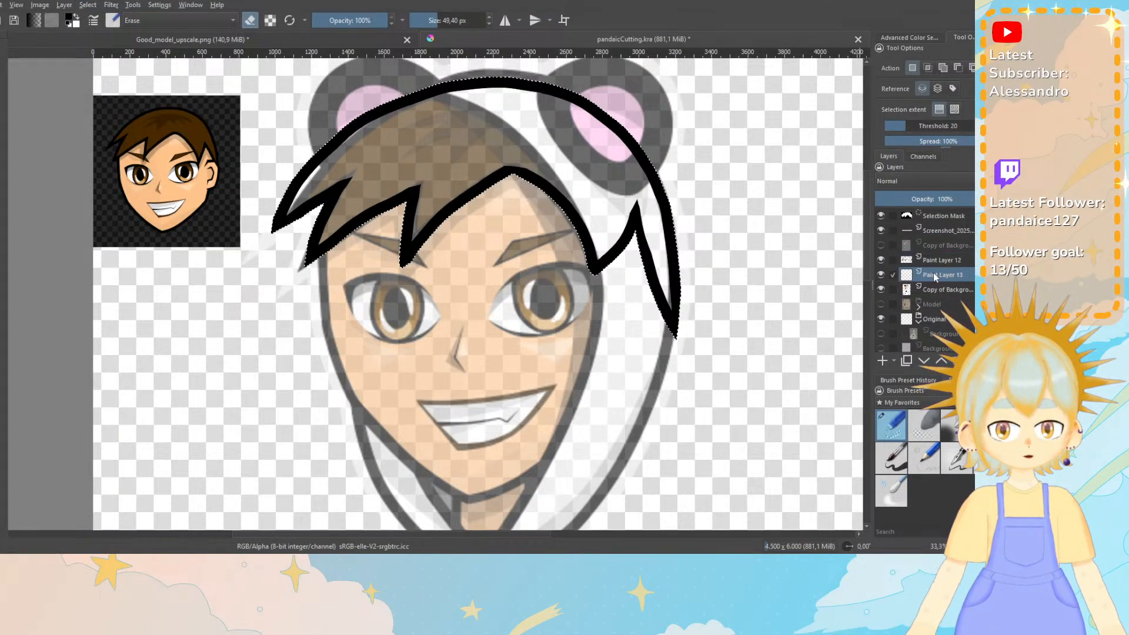
key(p)
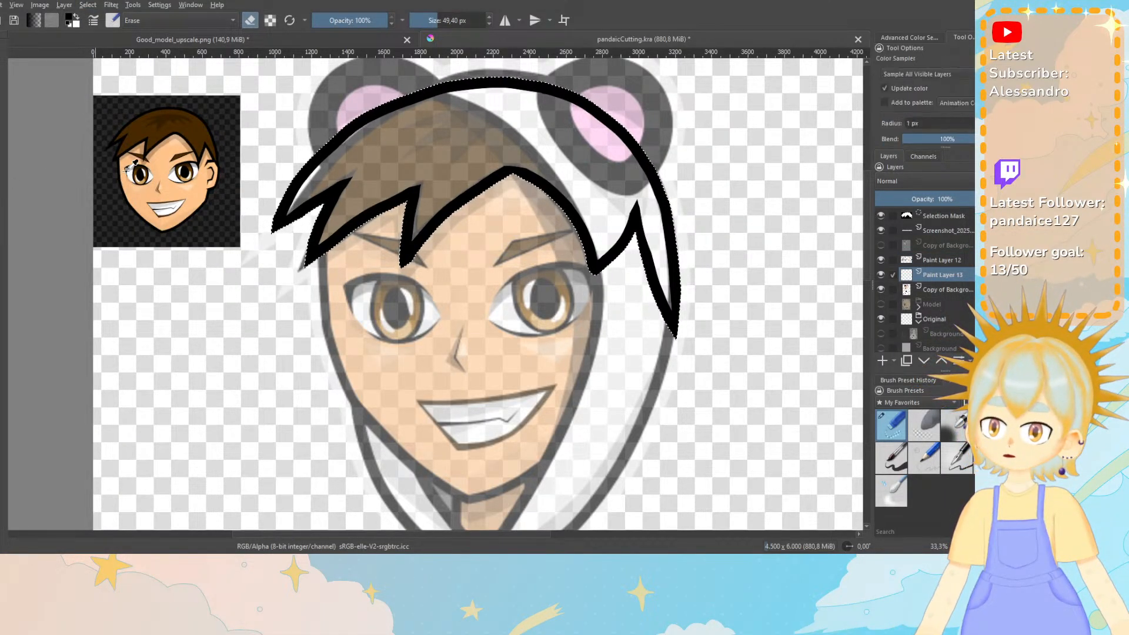
click(144, 131)
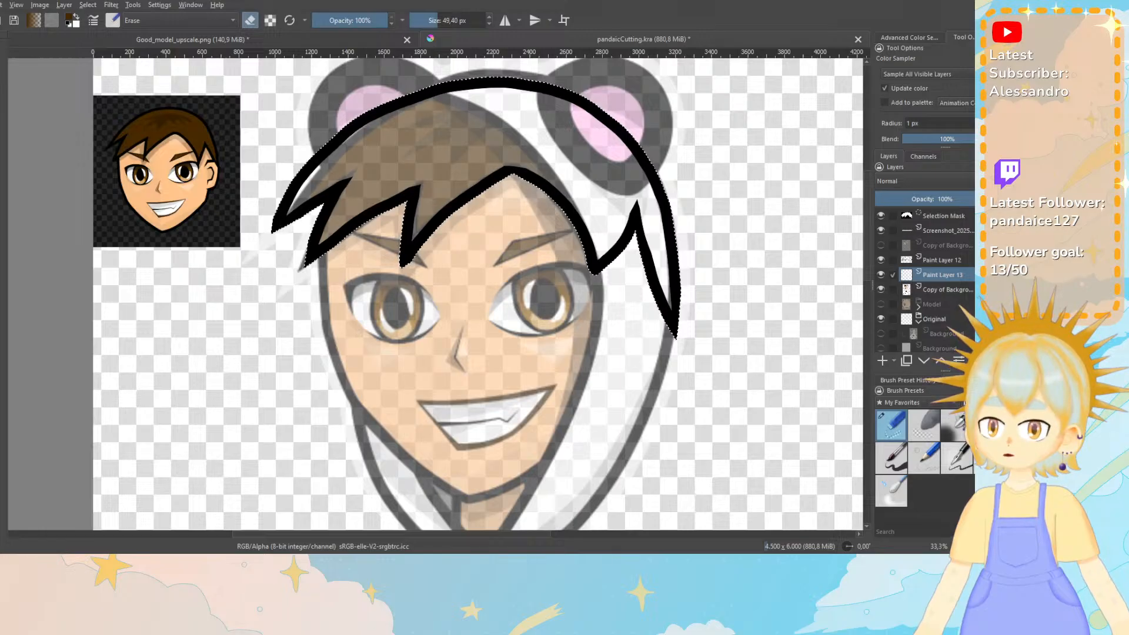
key(f)
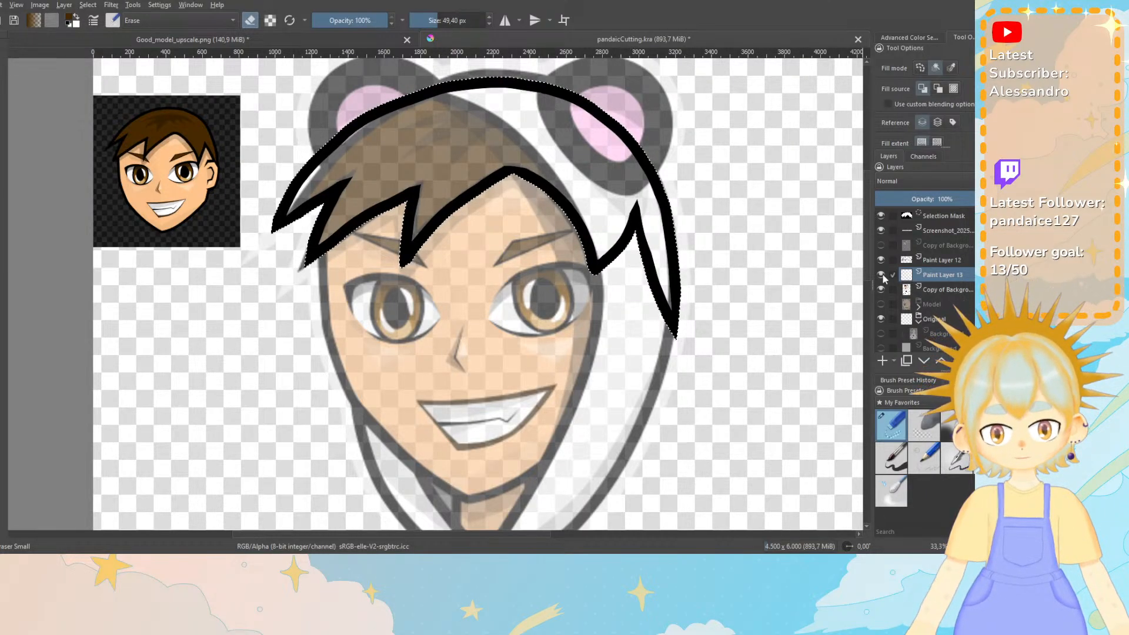
key(e)
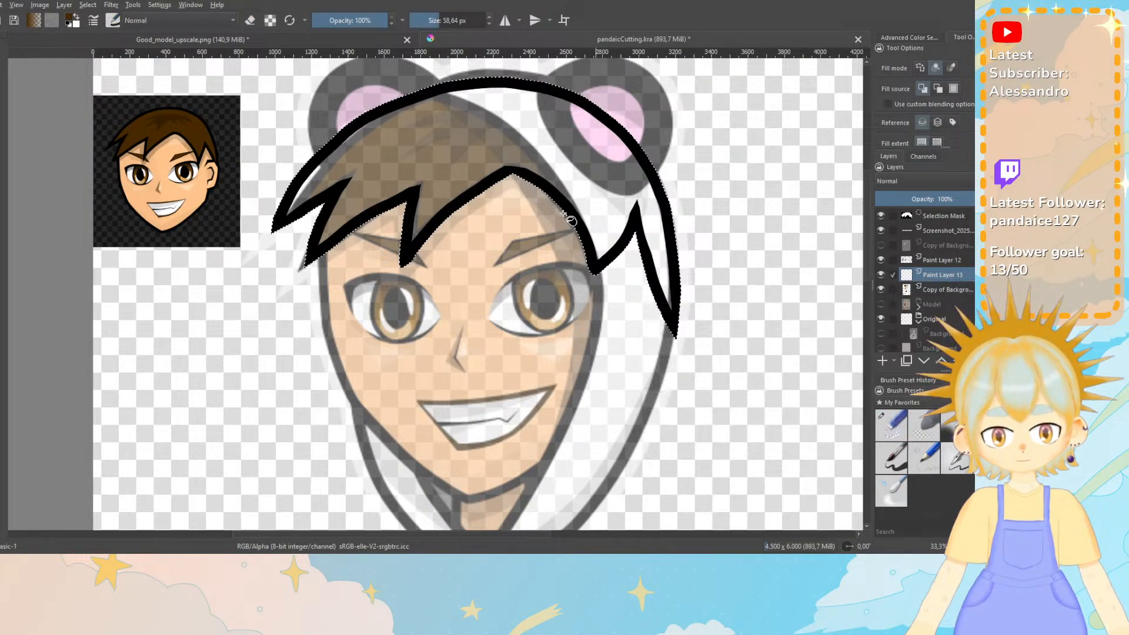
click(550, 142)
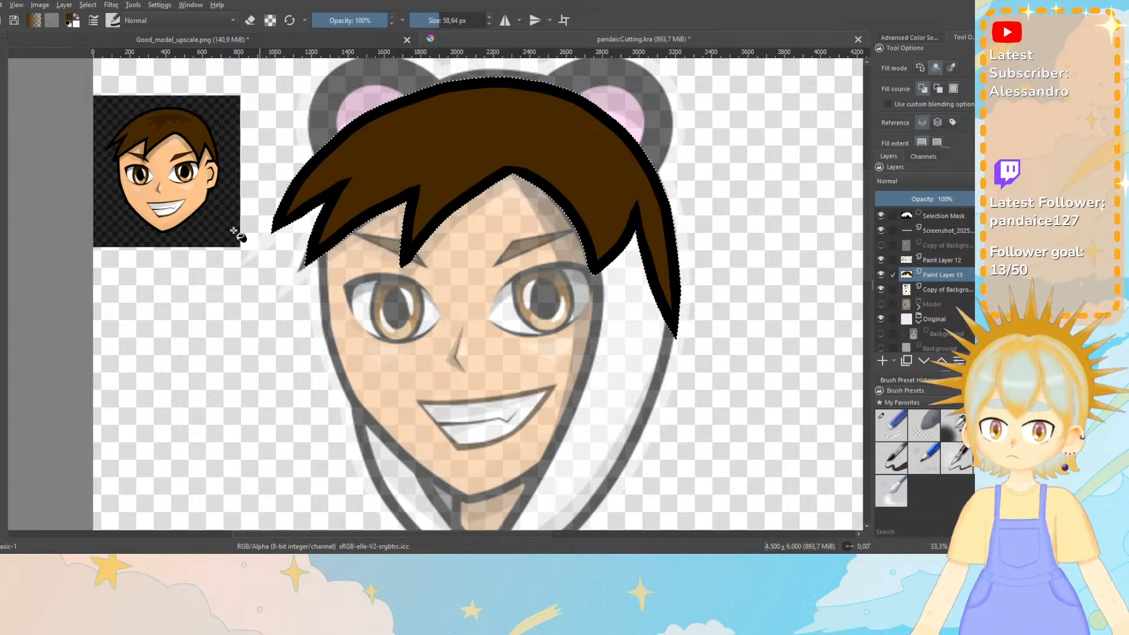
Add a new paint layer above the brown hair fill for shading and clear the selection.
key(p)
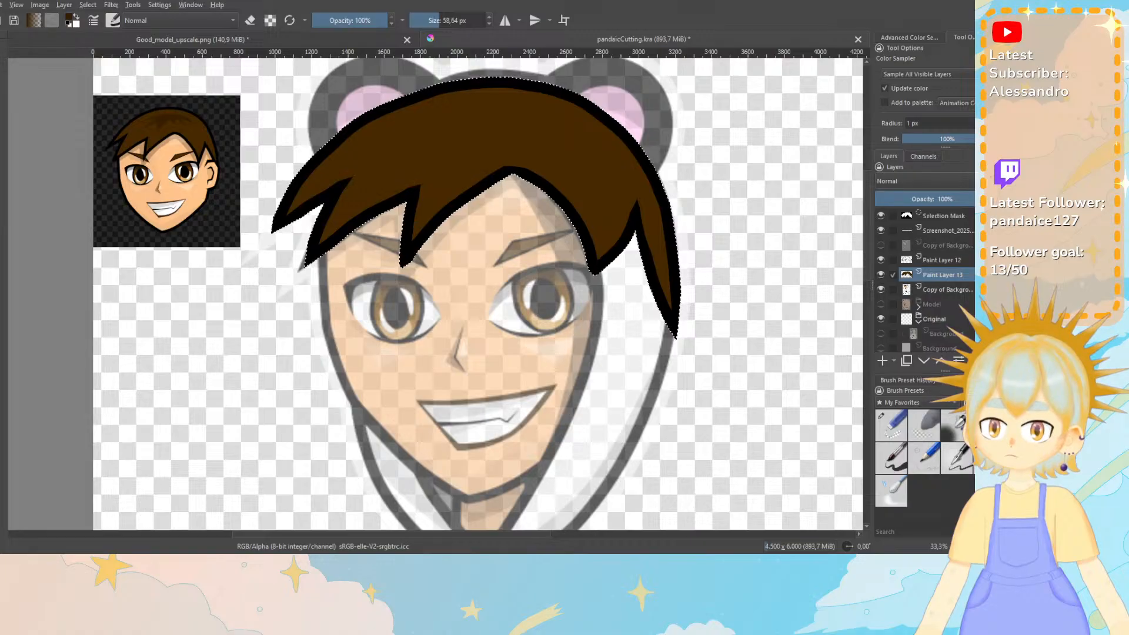
key(b)
key(Insert)
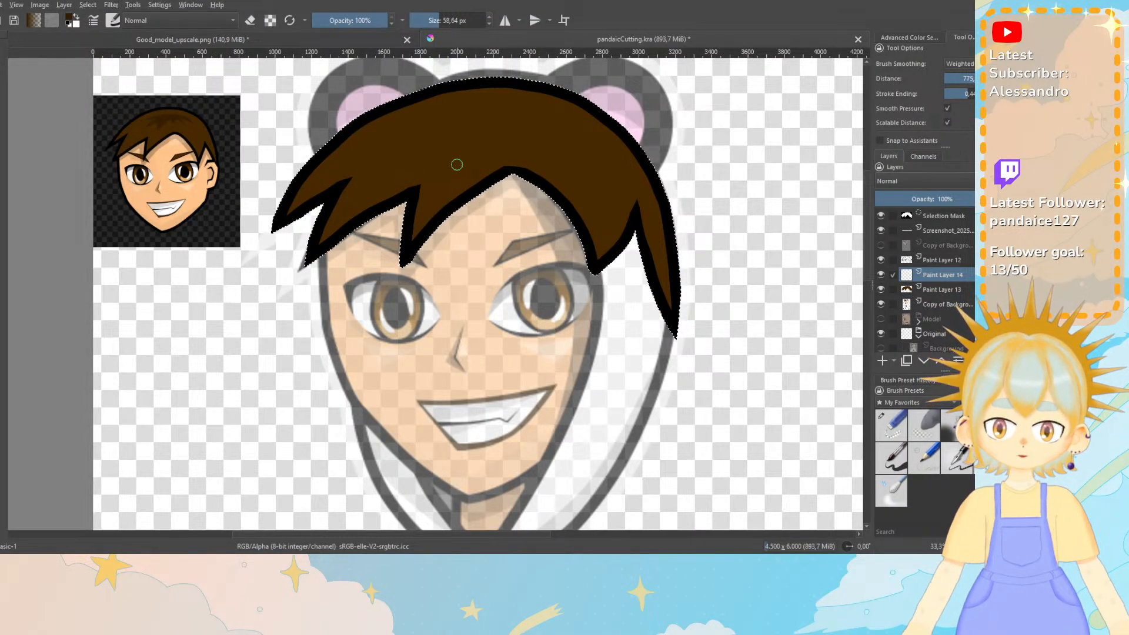
click(87, 4)
click(103, 29)
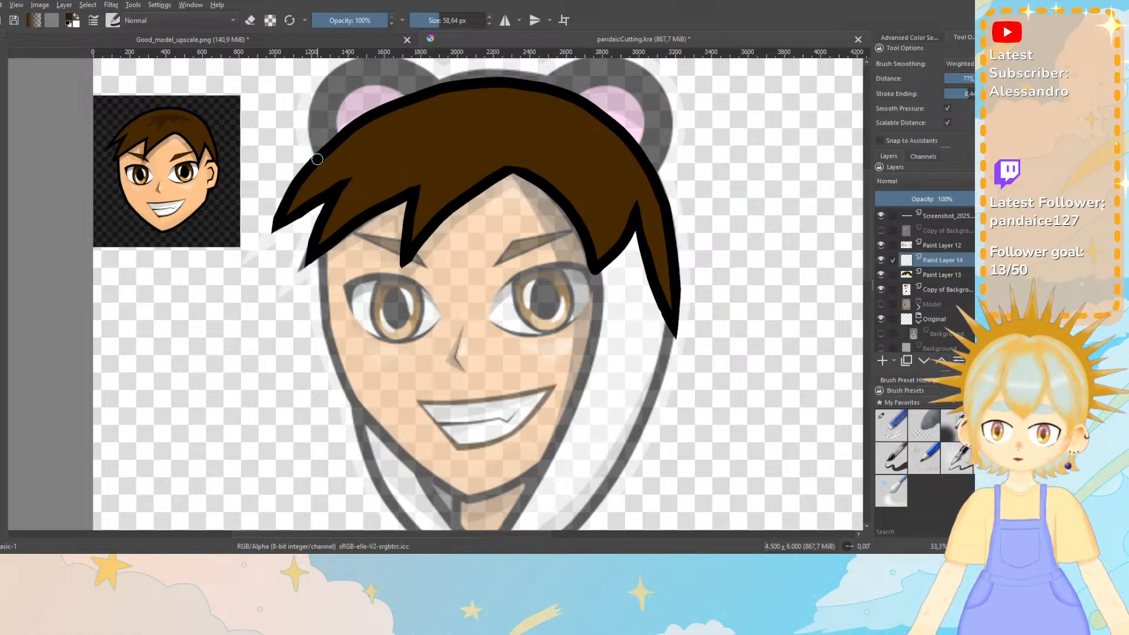
Outline a jagged darker shading shape across the upper hair with the 40 px Basic-5 Size brush, undoing unsatisfactory passes.
click(900, 465)
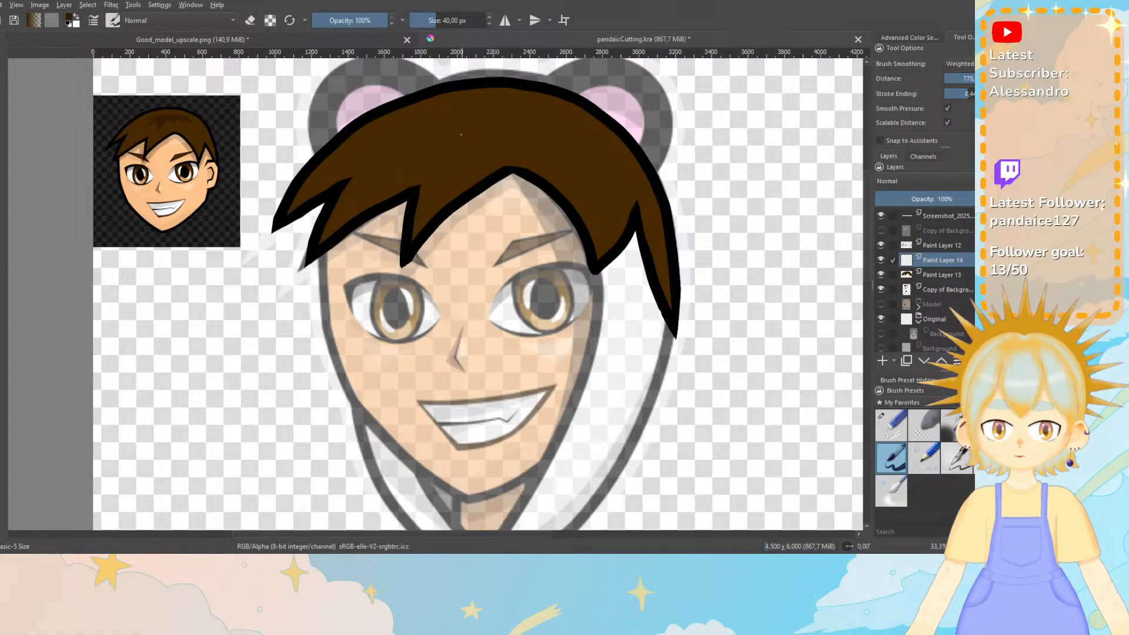
mouse_move(449, 154)
mouse_down()
mouse_move(439, 175)
mouse_move(501, 135)
mouse_move(565, 155)
mouse_move(578, 140)
mouse_up()
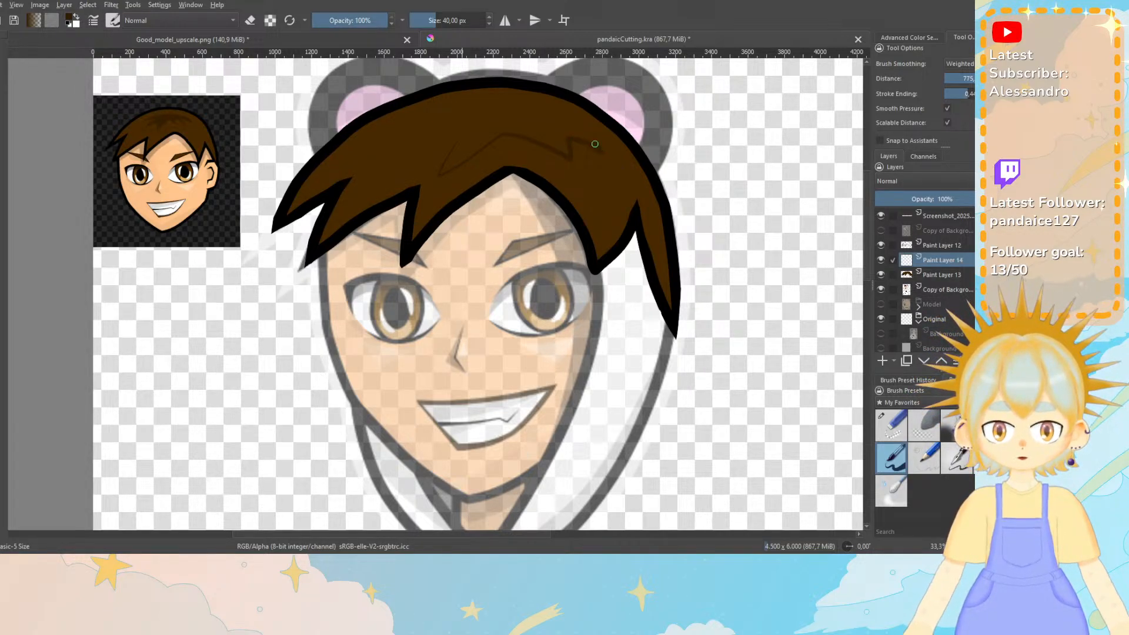
drag(585, 131, 513, 114)
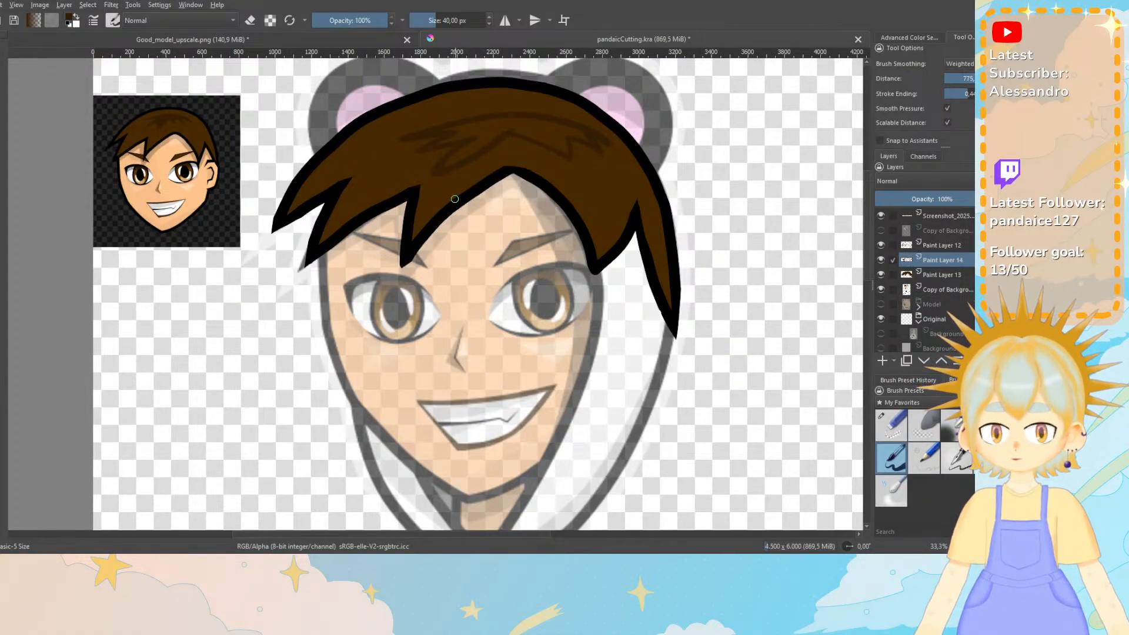
key(ctrl+z)
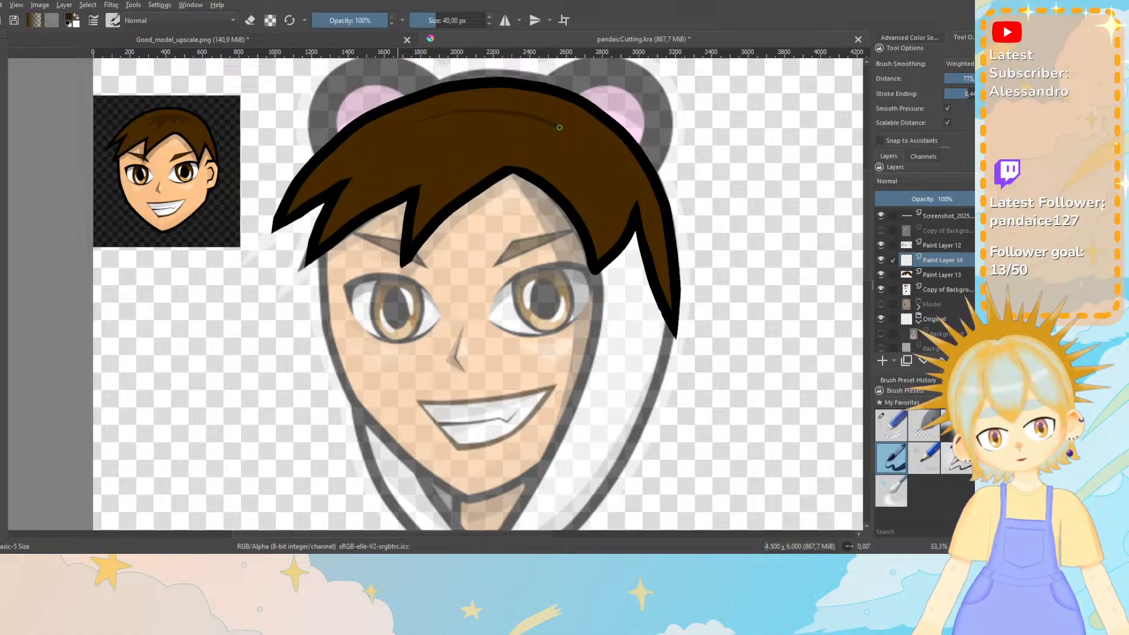
key(ctrl+z)
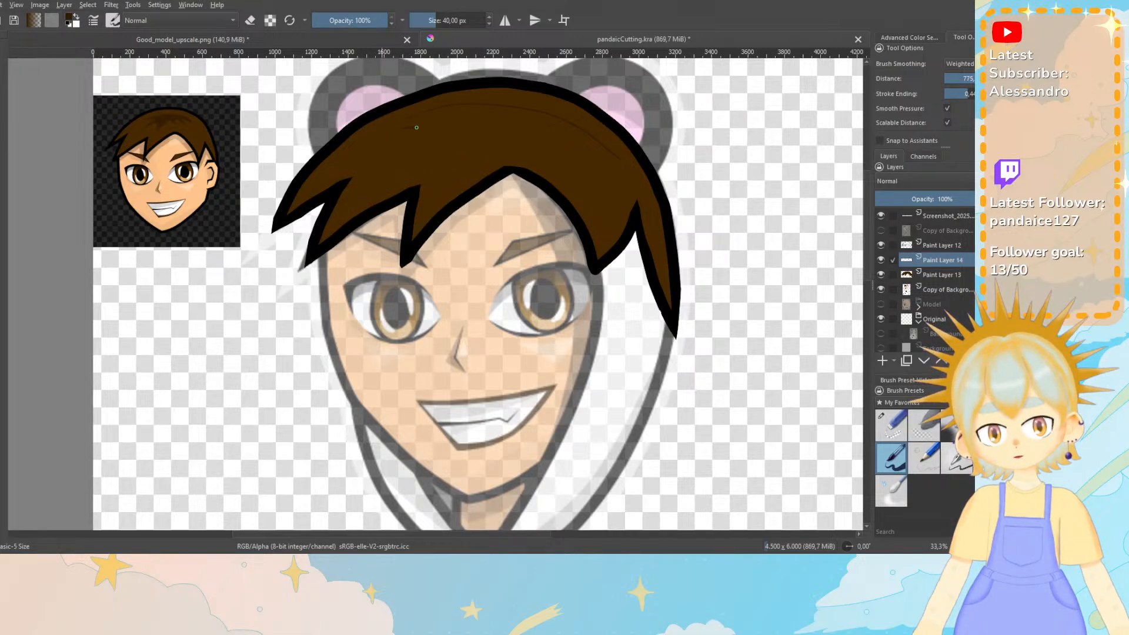
mouse_move(416, 128)
mouse_down()
mouse_move(433, 129)
mouse_move(406, 155)
mouse_move(439, 145)
mouse_move(442, 161)
mouse_move(510, 141)
mouse_move(542, 158)
mouse_move(547, 142)
mouse_move(587, 164)
mouse_up()
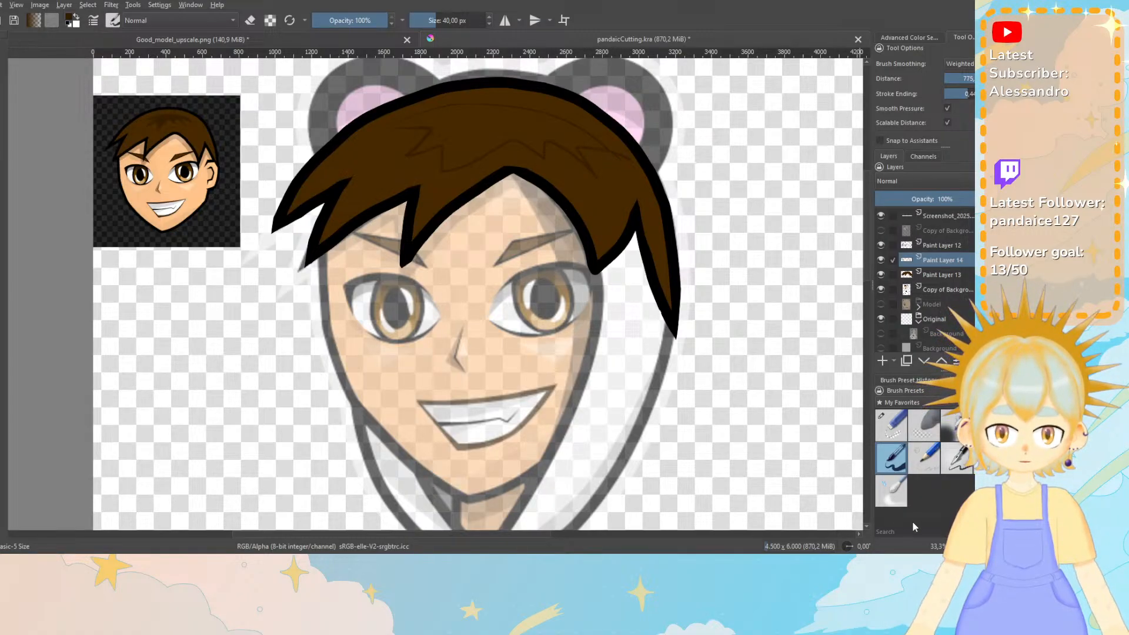
click(891, 424)
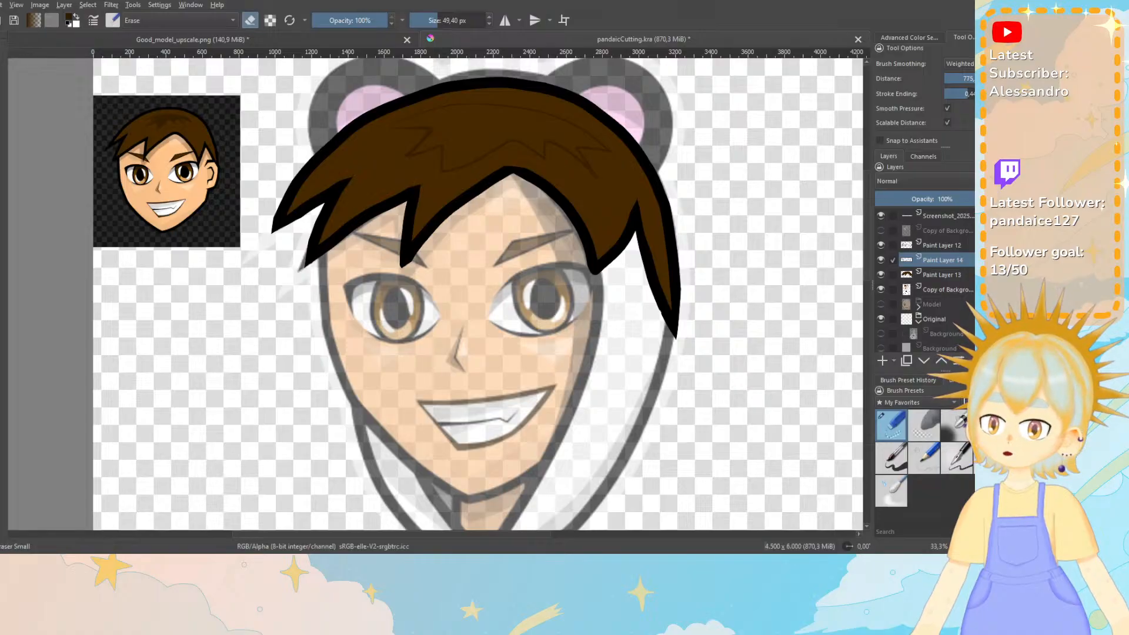
click(1, 288)
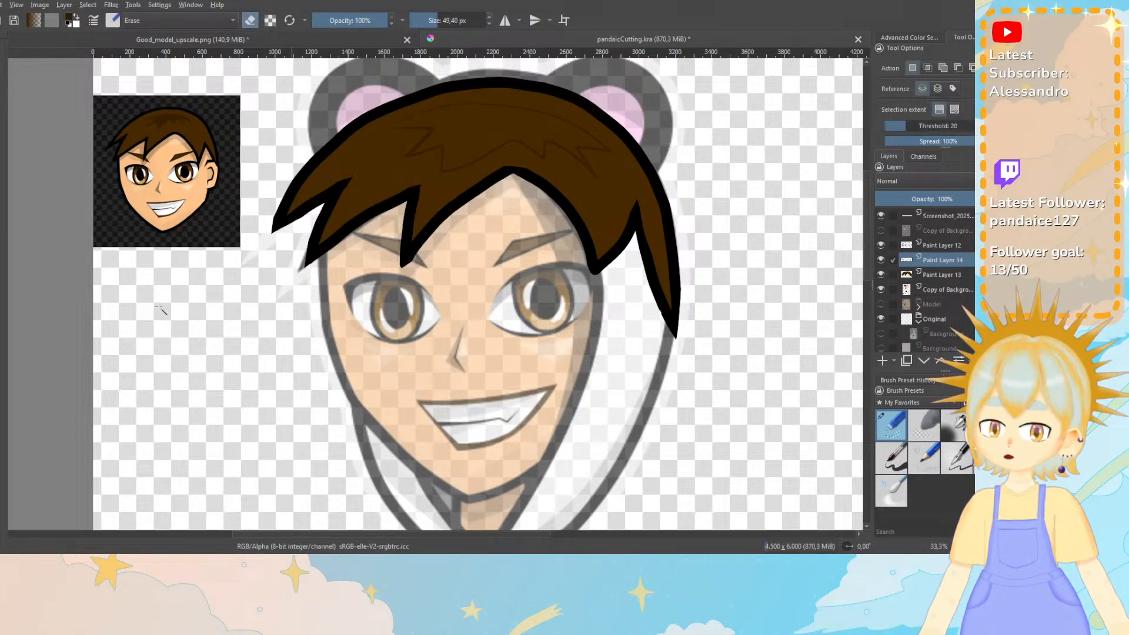
click(164, 308)
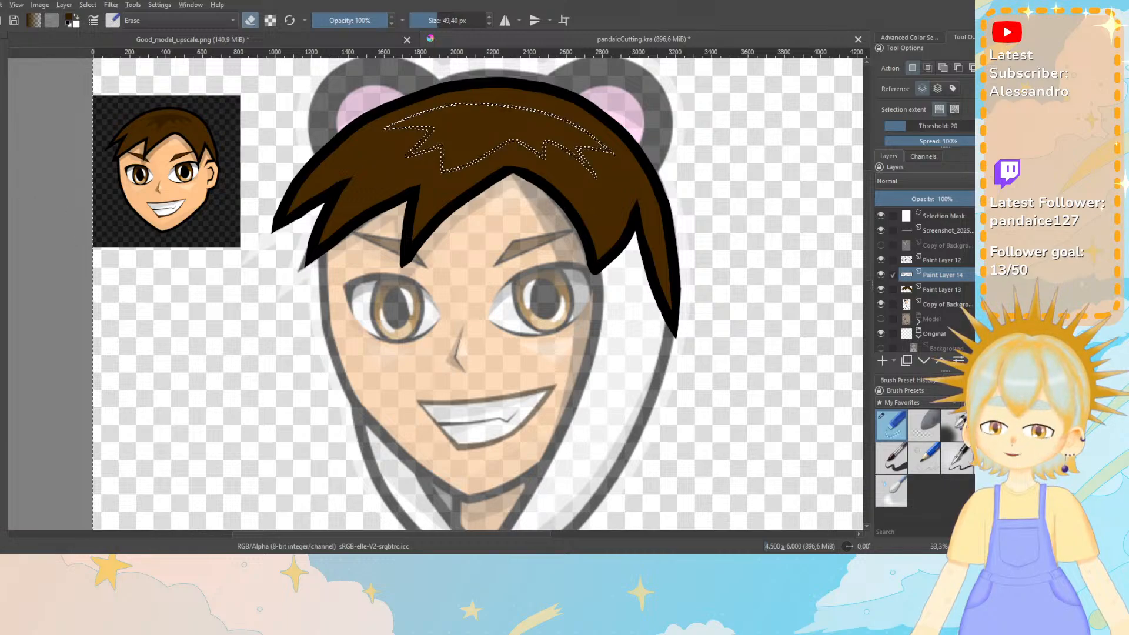
click(1, 83)
click(87, 4)
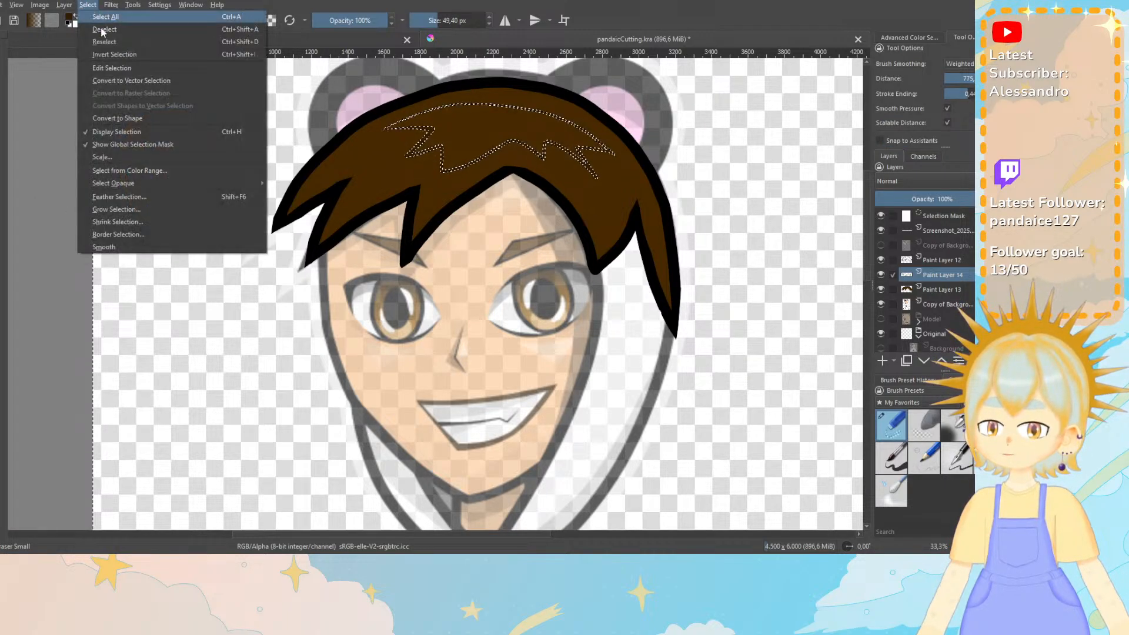
click(101, 29)
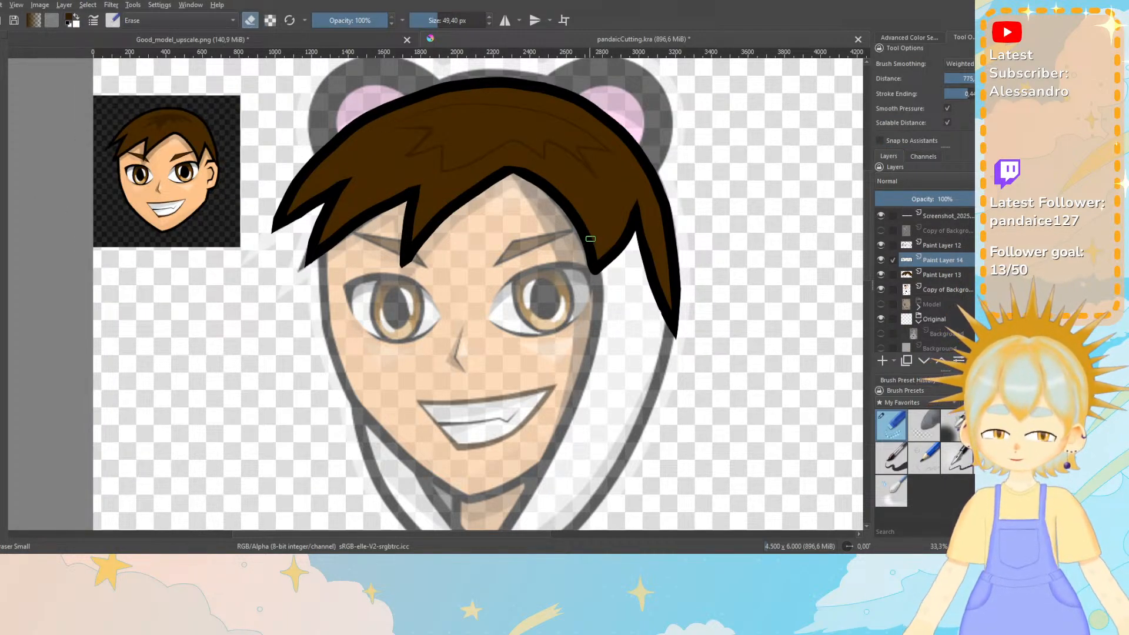
Thicken and close the left and upper edges of the hair shading outline with darker strokes of the 40 px brush.
key(ctrl+plus)
key(ctrl+plus)
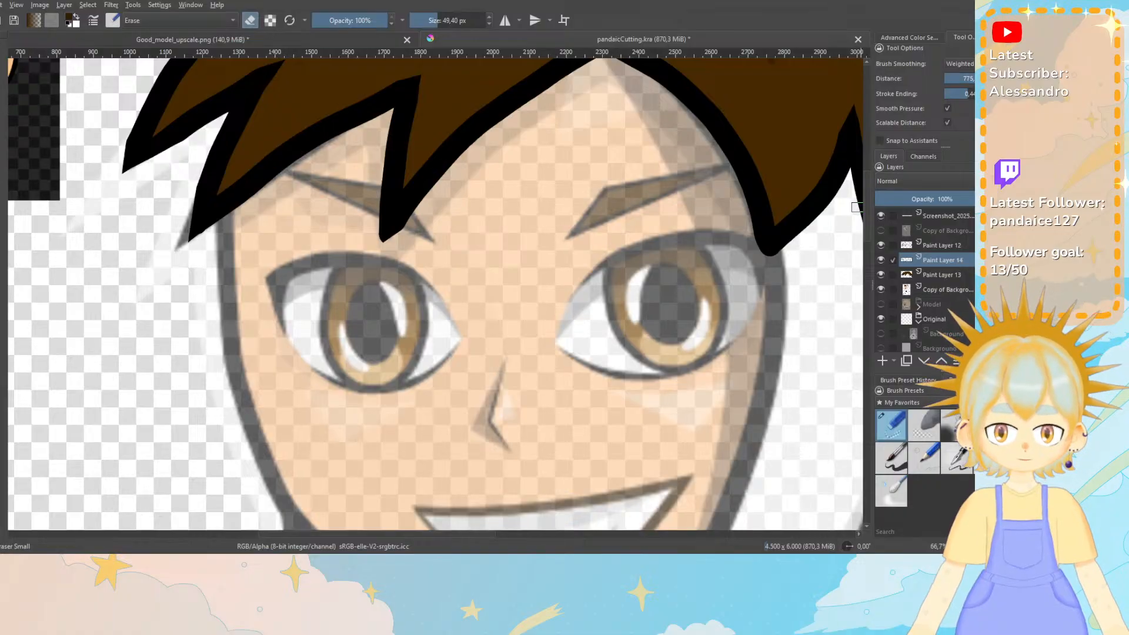
drag(868, 180, 877, 137)
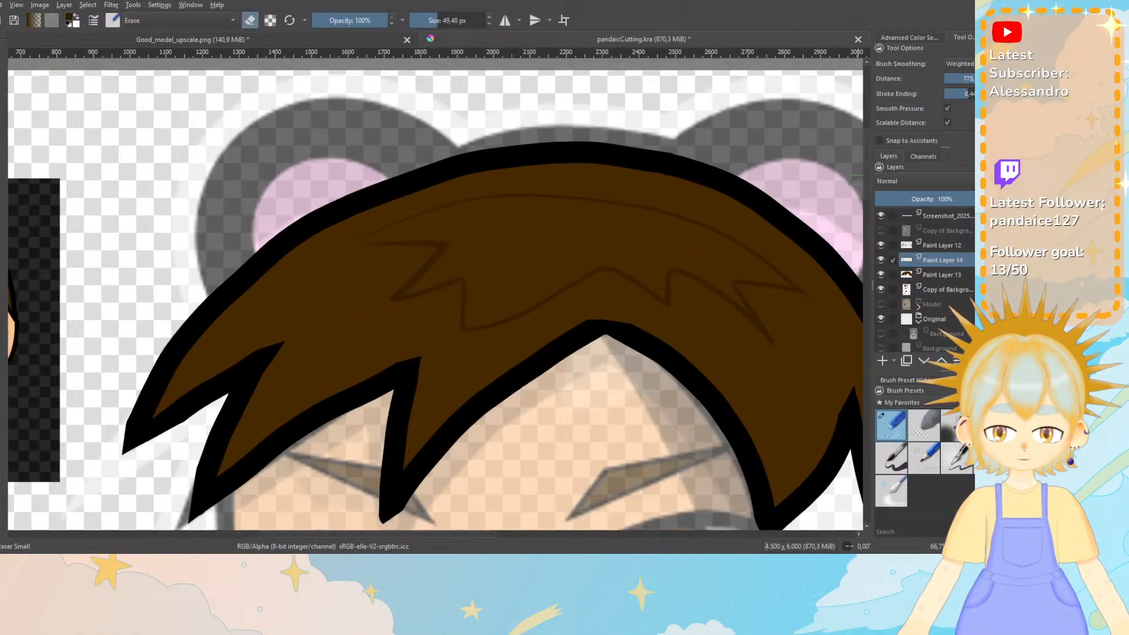
click(906, 451)
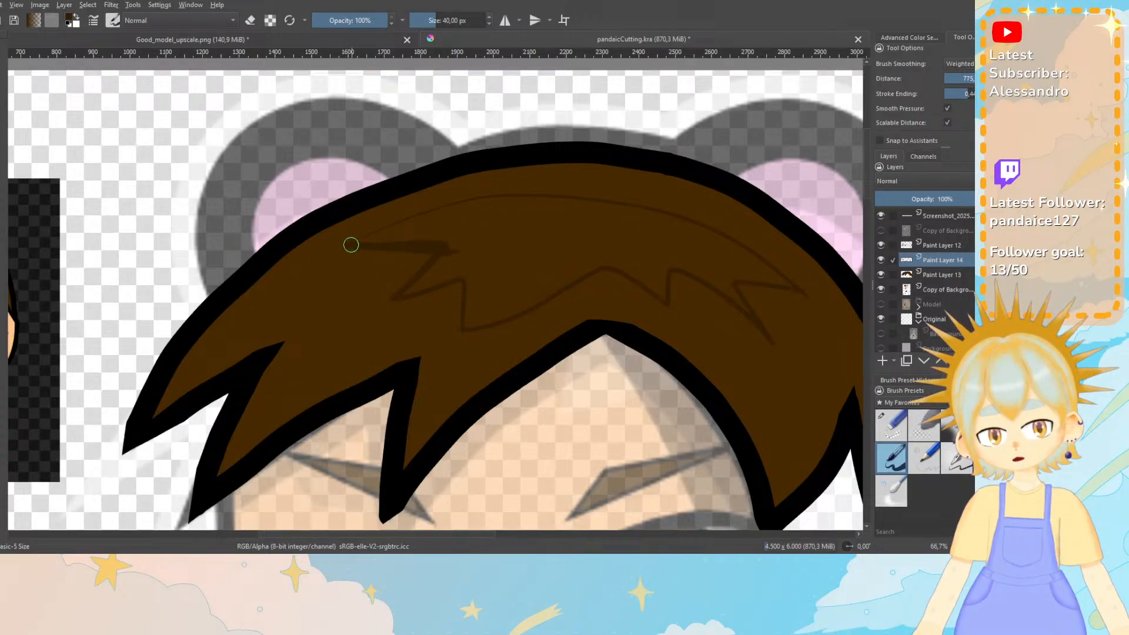
drag(351, 244, 414, 234)
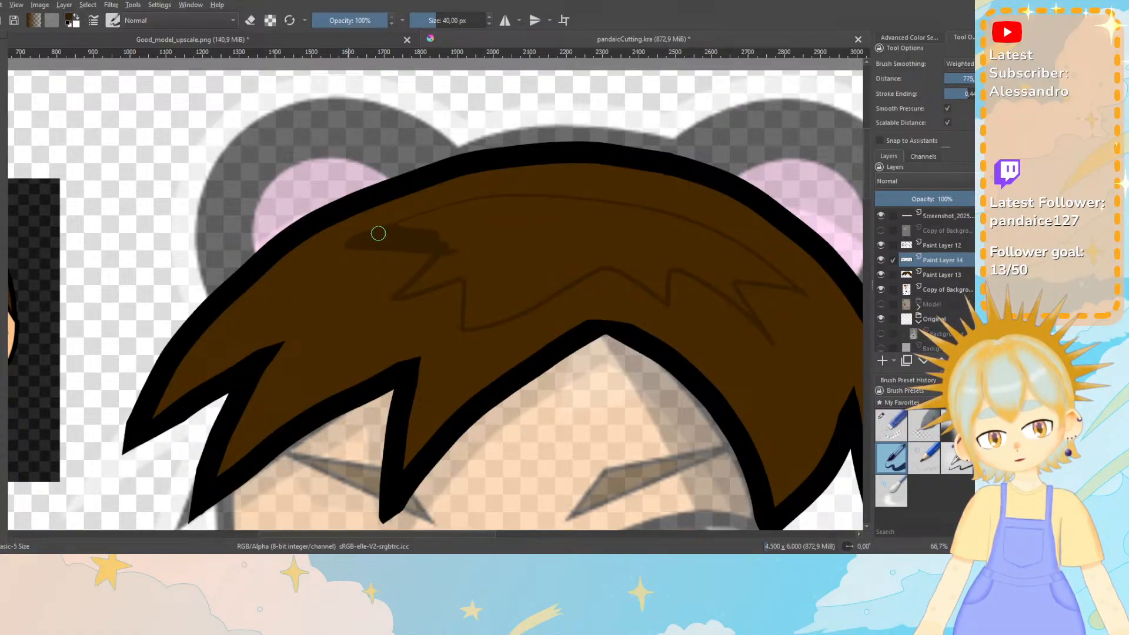
drag(416, 220, 542, 199)
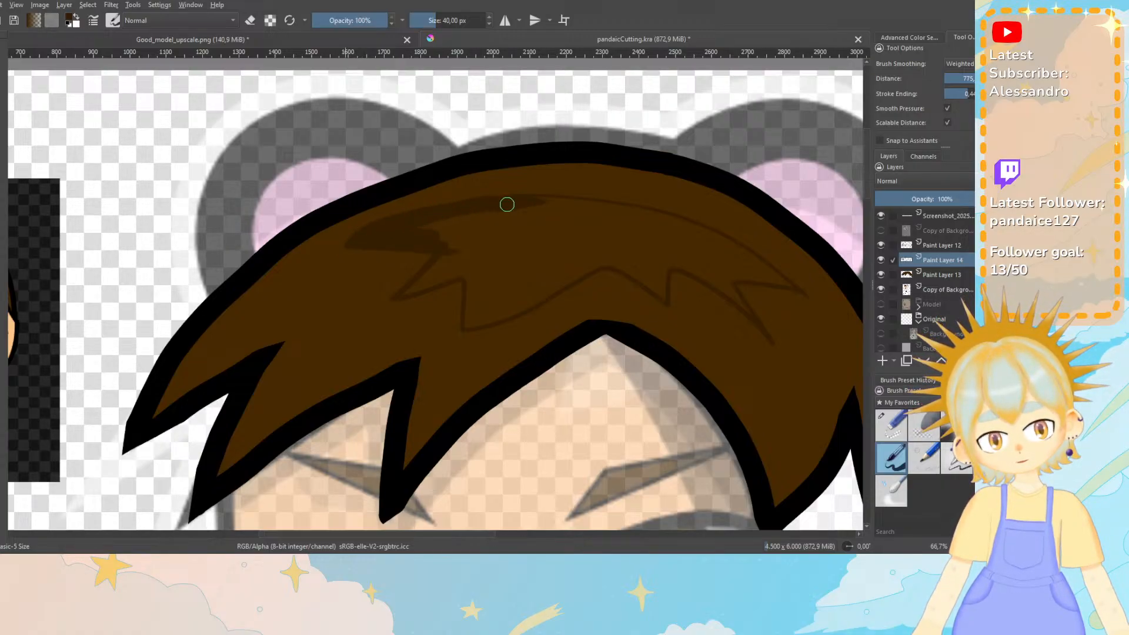
drag(507, 204, 559, 207)
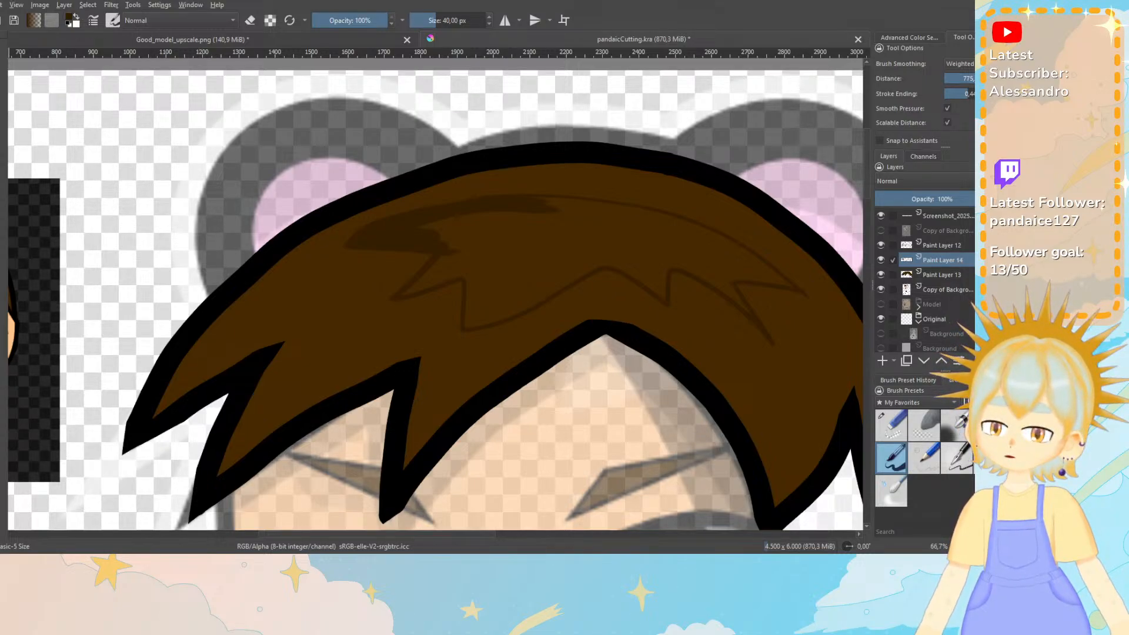
Select the jagged hair shading shape with Contiguous Selection and Invert Selection, and paint its interior darker brown with the 40 px brush.
click(1, 301)
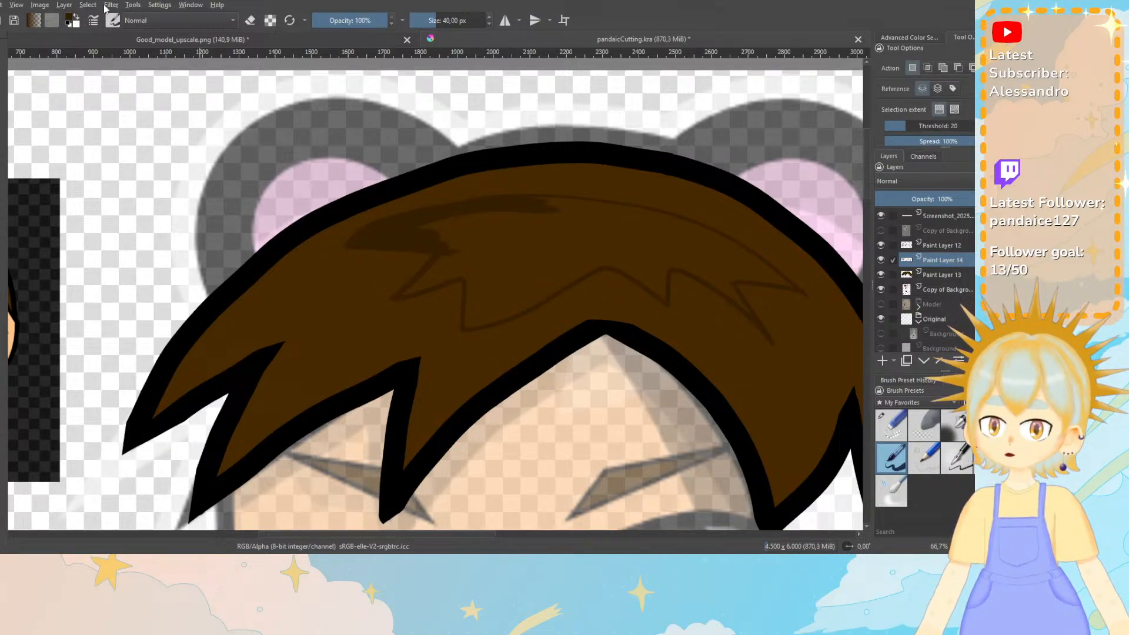
click(530, 235)
click(87, 5)
click(115, 56)
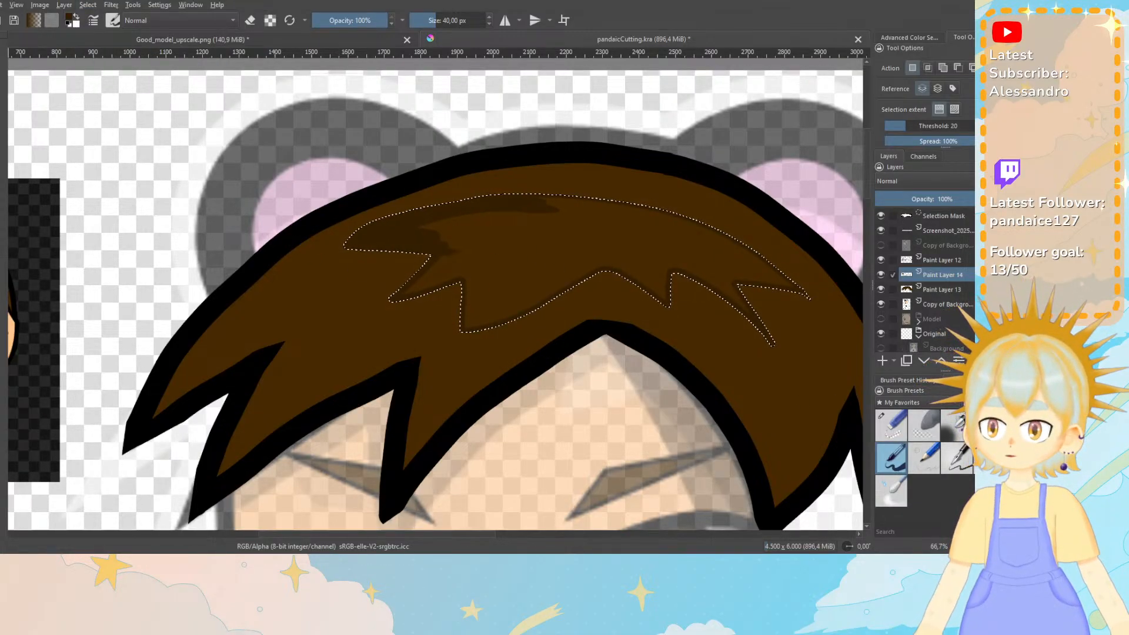
key(b)
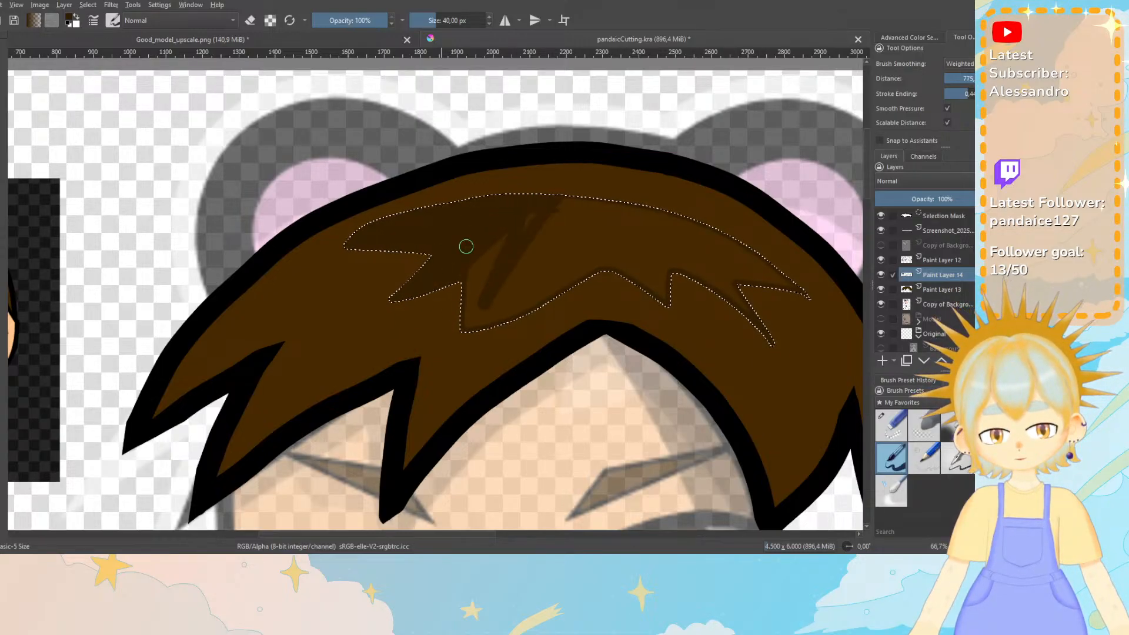
mouse_move(466, 247)
mouse_down()
mouse_move(500, 324)
mouse_move(458, 342)
mouse_move(483, 355)
mouse_move(466, 351)
mouse_move(490, 336)
mouse_move(494, 309)
mouse_move(514, 338)
mouse_move(507, 331)
mouse_move(498, 352)
mouse_move(557, 341)
mouse_move(568, 323)
mouse_move(595, 326)
mouse_move(530, 316)
mouse_move(530, 278)
mouse_move(544, 280)
mouse_move(630, 204)
mouse_move(630, 239)
mouse_move(610, 249)
mouse_move(595, 290)
mouse_move(642, 335)
mouse_move(657, 332)
mouse_move(648, 315)
mouse_move(662, 296)
mouse_up()
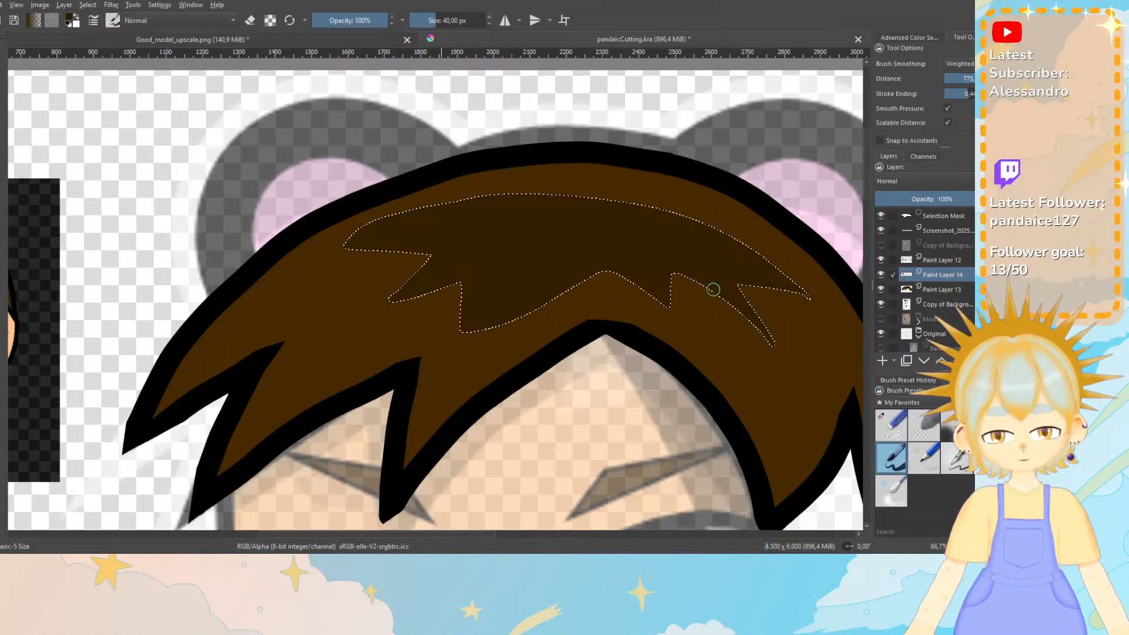
mouse_move(713, 289)
mouse_down()
mouse_move(724, 249)
mouse_move(671, 247)
mouse_move(681, 282)
mouse_up()
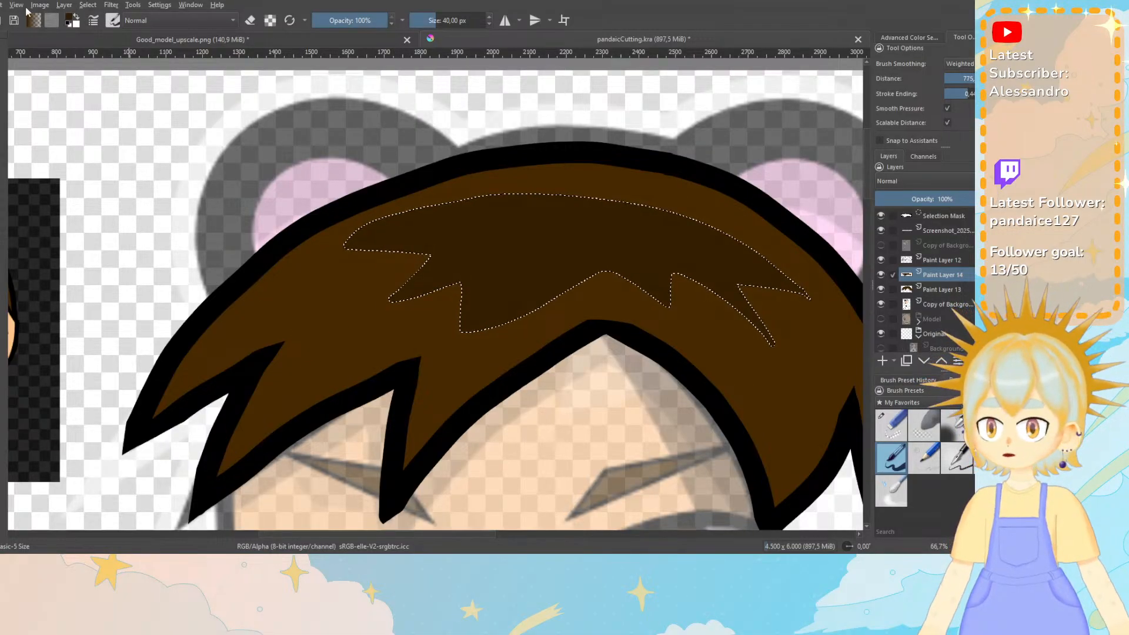
Save the document and clear the selection around the hair shading.
click(12, 21)
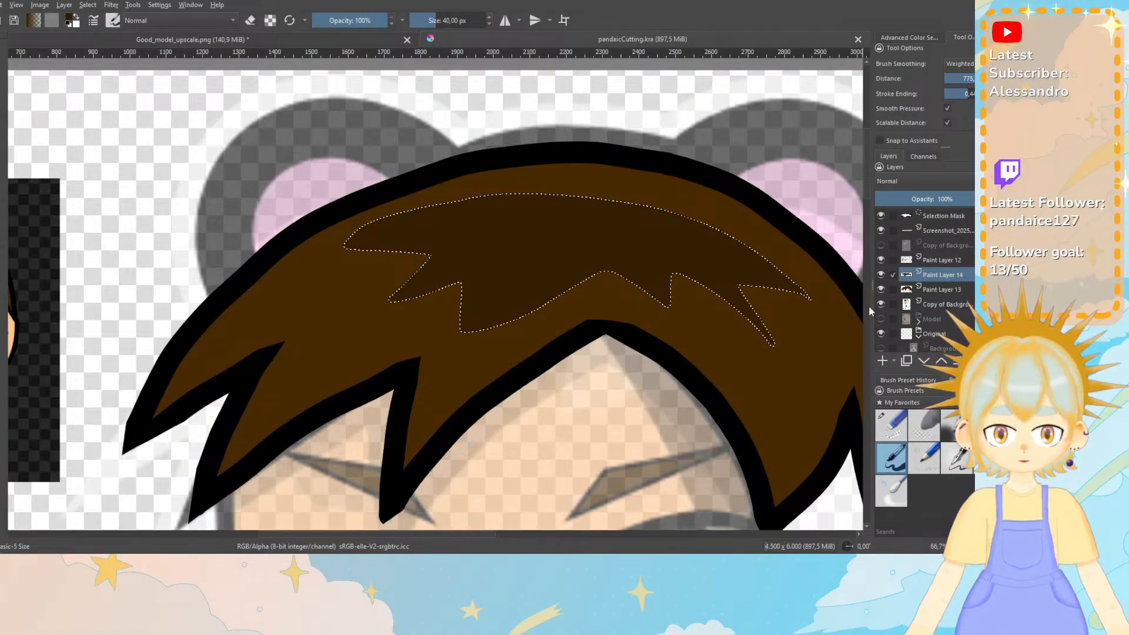
scroll(868, 314, down, 5)
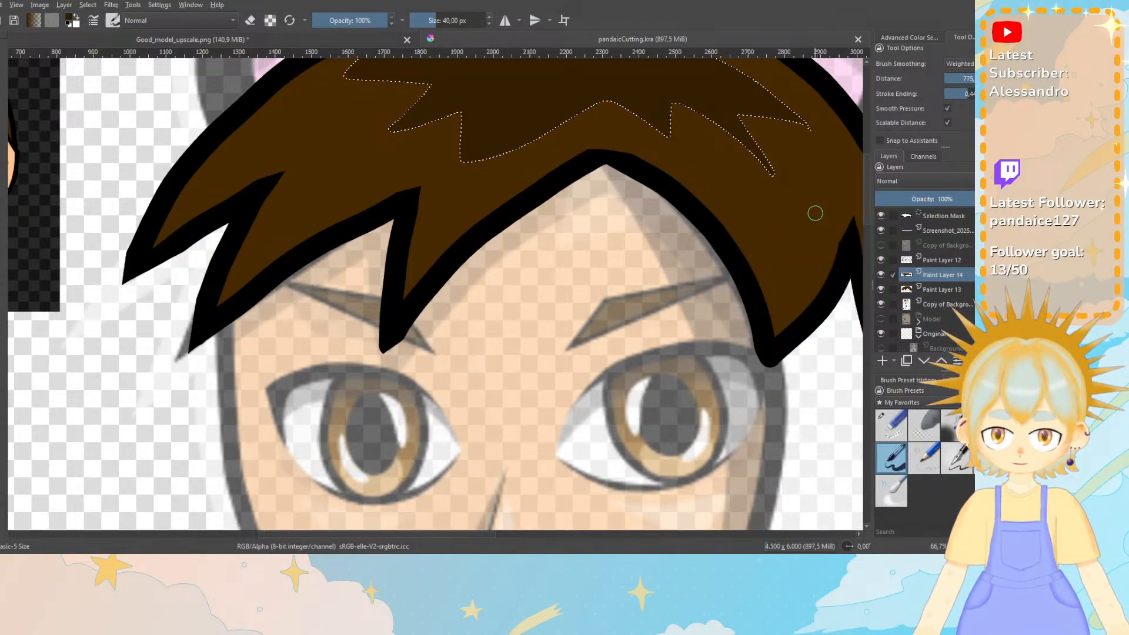
click(87, 5)
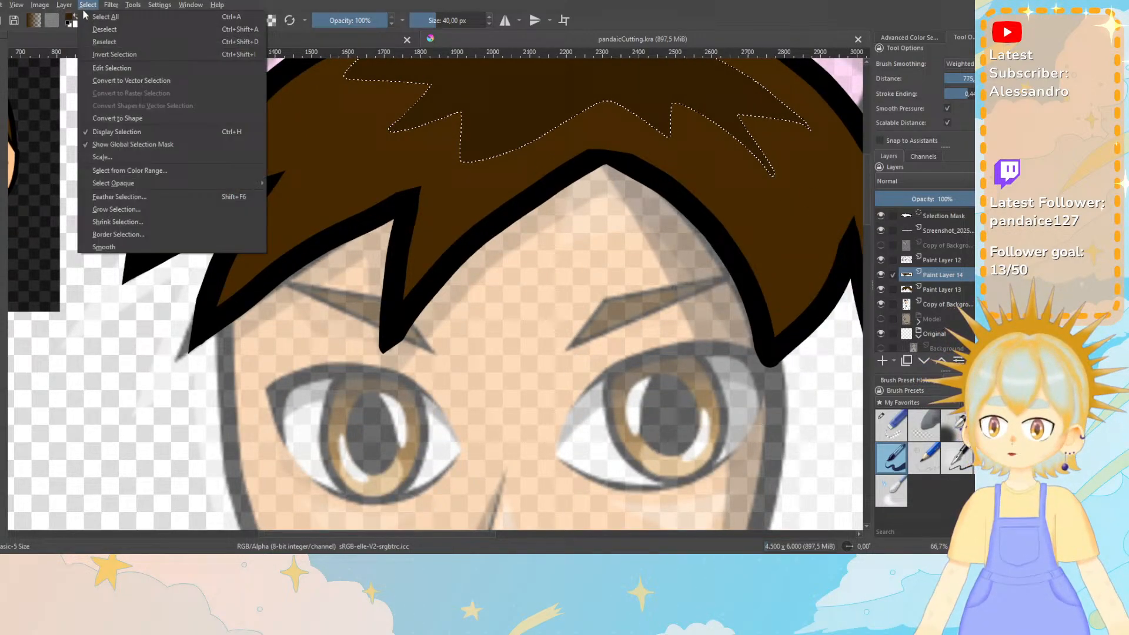
click(97, 39)
key(minus)
key(minus)
key(minus)
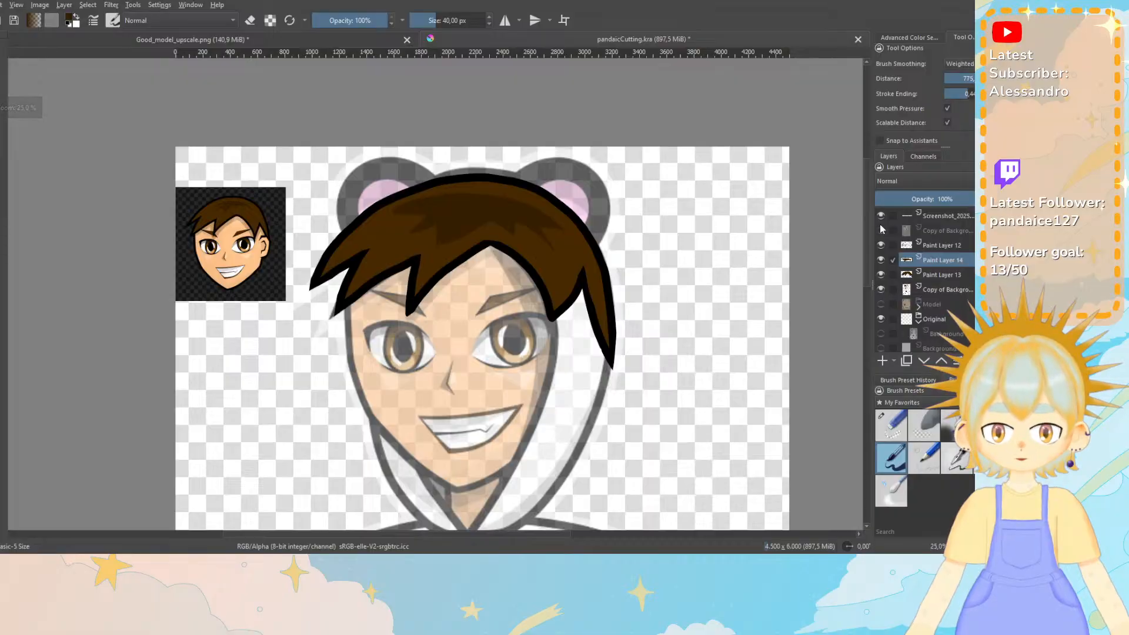
drag(868, 227, 867, 234)
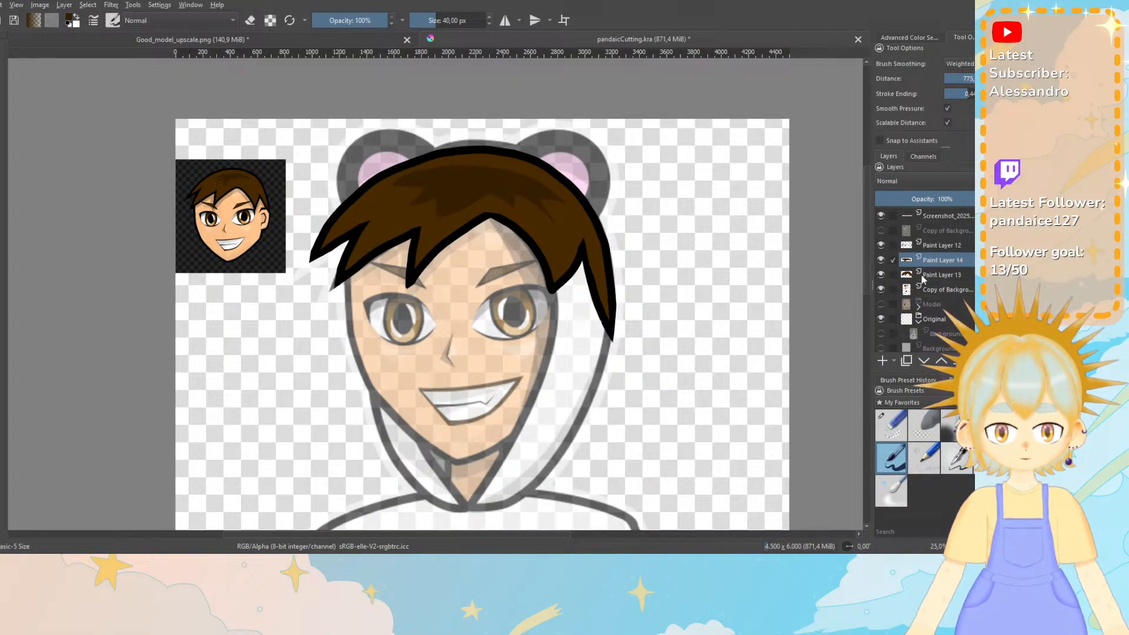
Rename the base hair colour layer, Paint Layer 13, as HairBase and the shading layer, Paint Layer 14, as HairShadow.
click(943, 274)
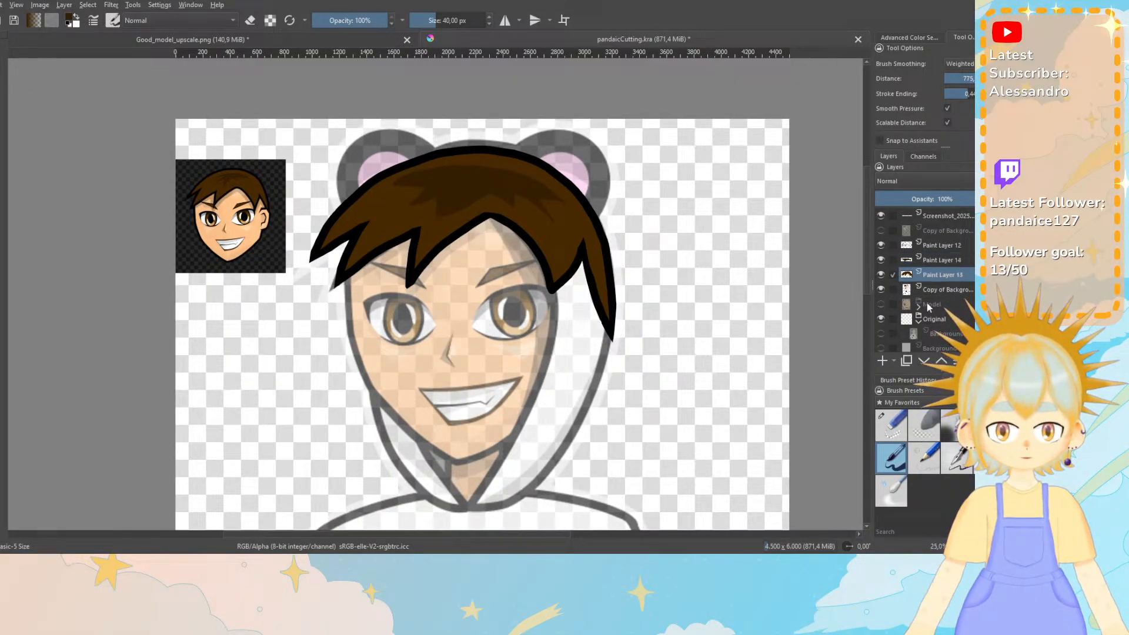
double_click(951, 276)
text(Hai)
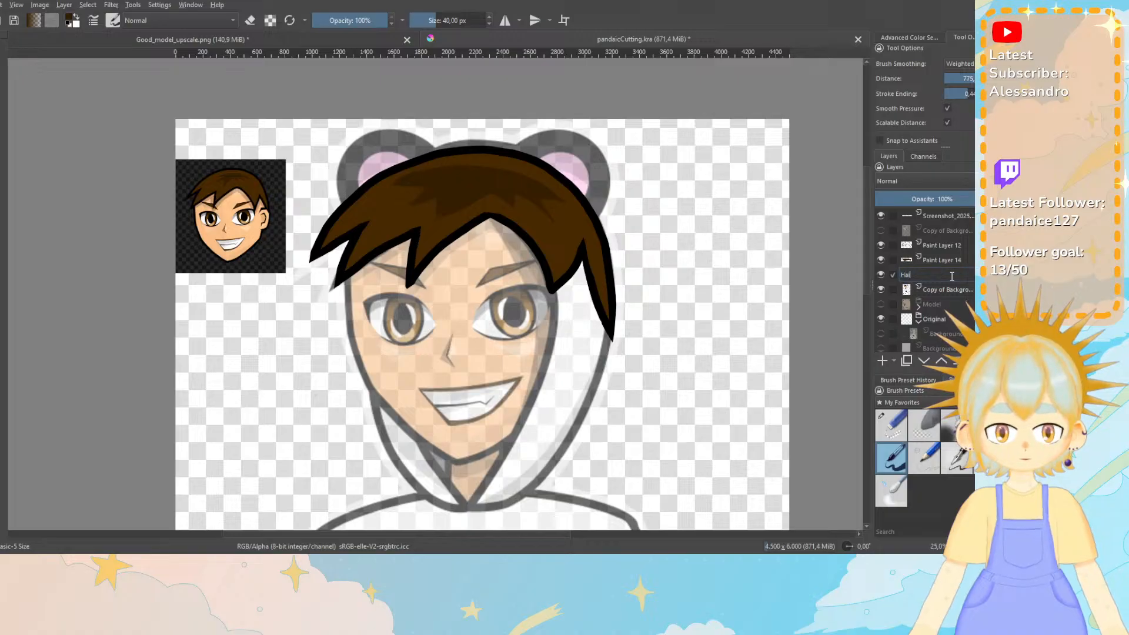
text(rBase)
key(Return)
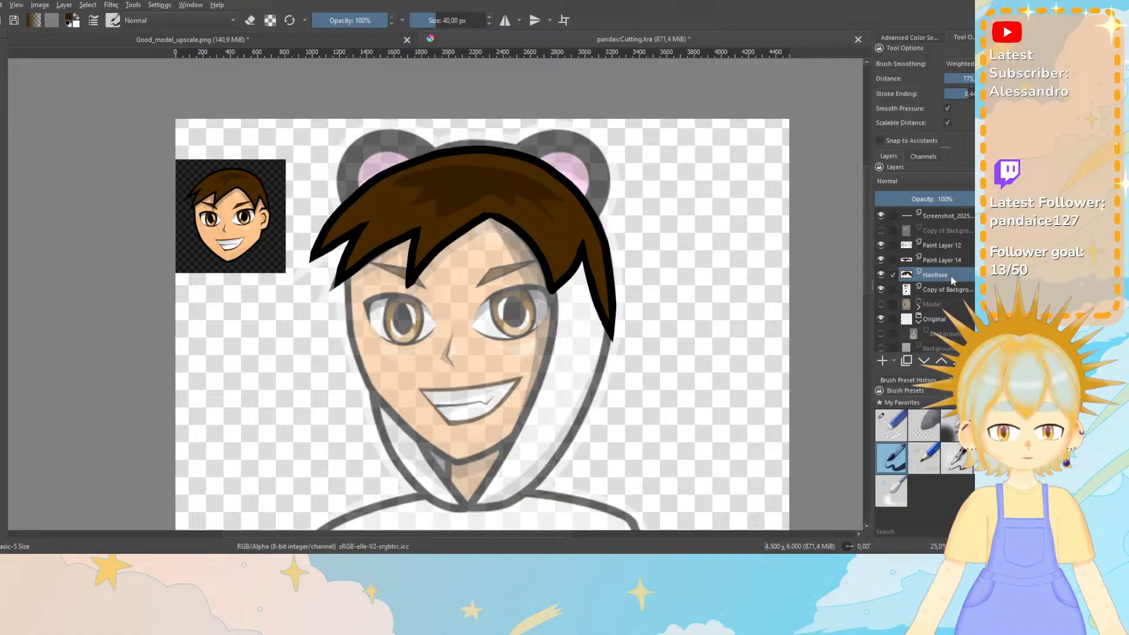
double_click(932, 260)
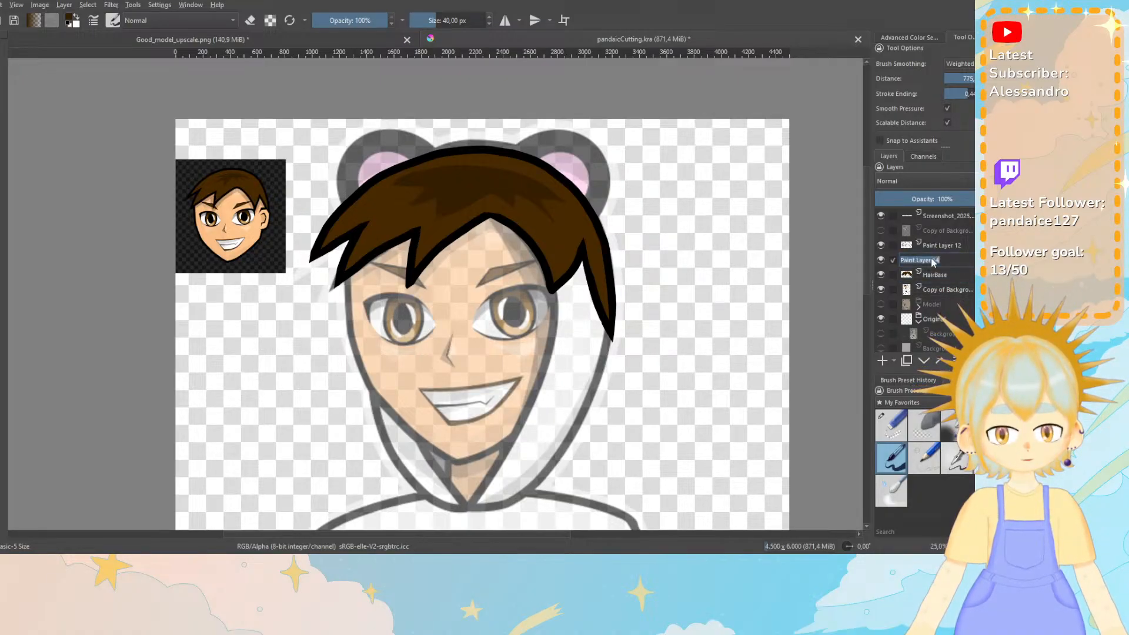
text(Hair)
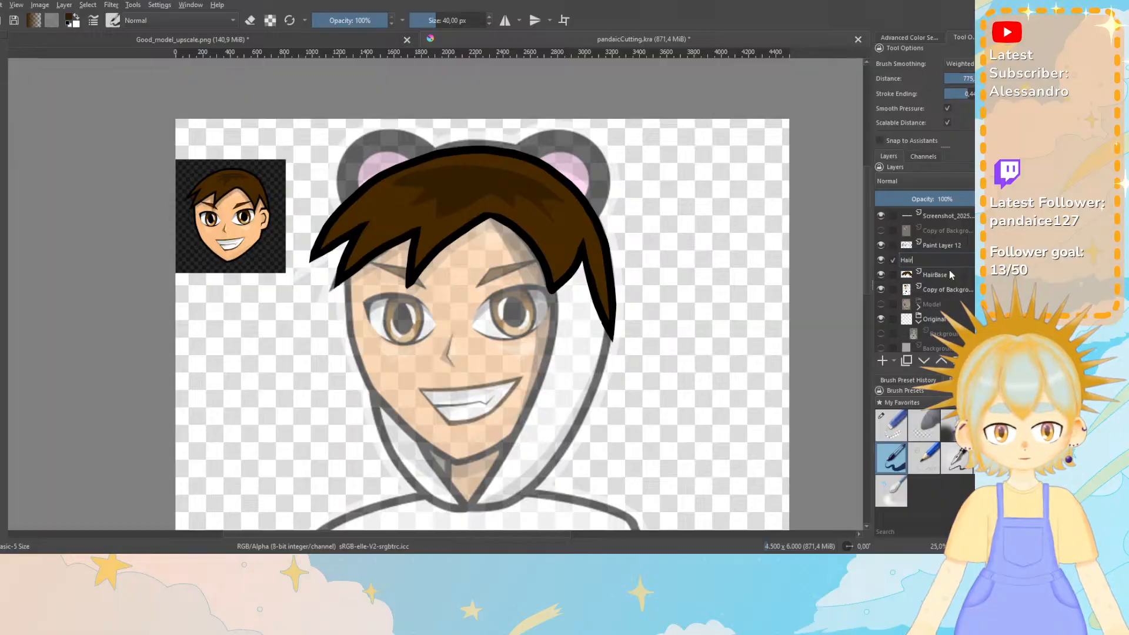
text(Shadow)
key(Return)
click(937, 249)
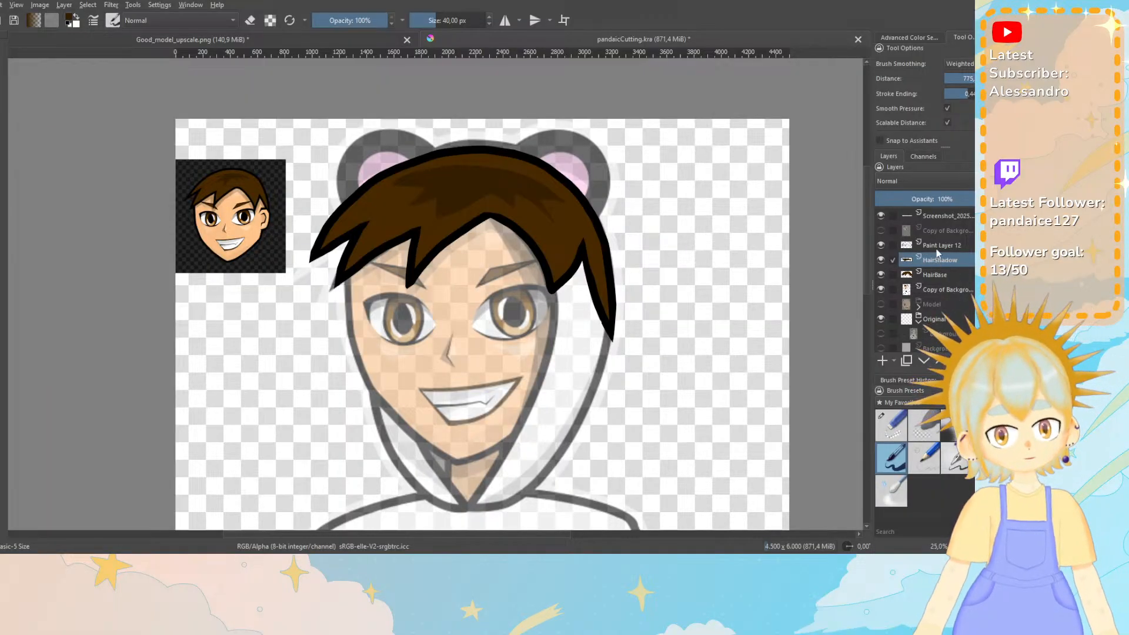
double_click(936, 246)
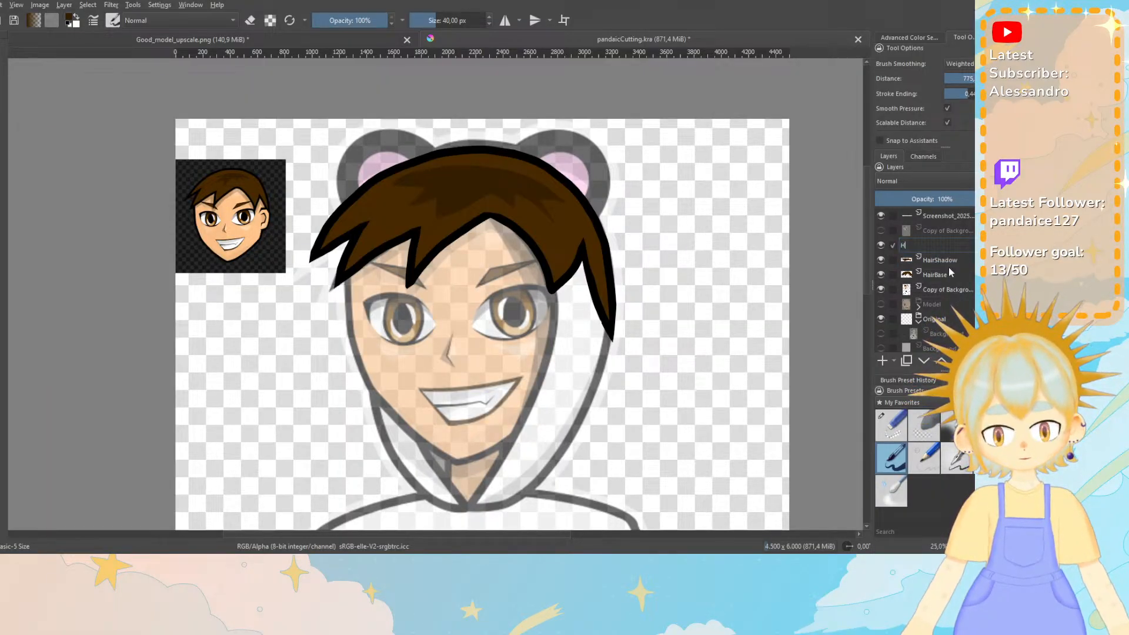
text(H)
key(BackSpace)
key(Return)
Move Paint Layer 12 beneath the hair shading layer and merge both layers down into the base hair colour layer.
drag(951, 240, 942, 266)
right_click(941, 266)
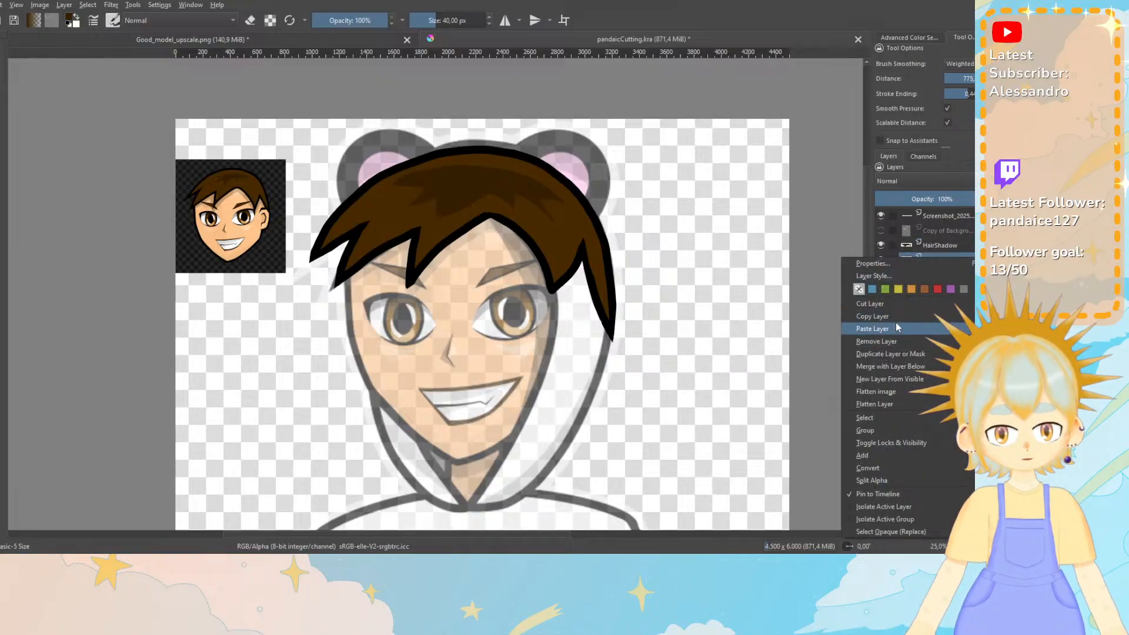
click(894, 353)
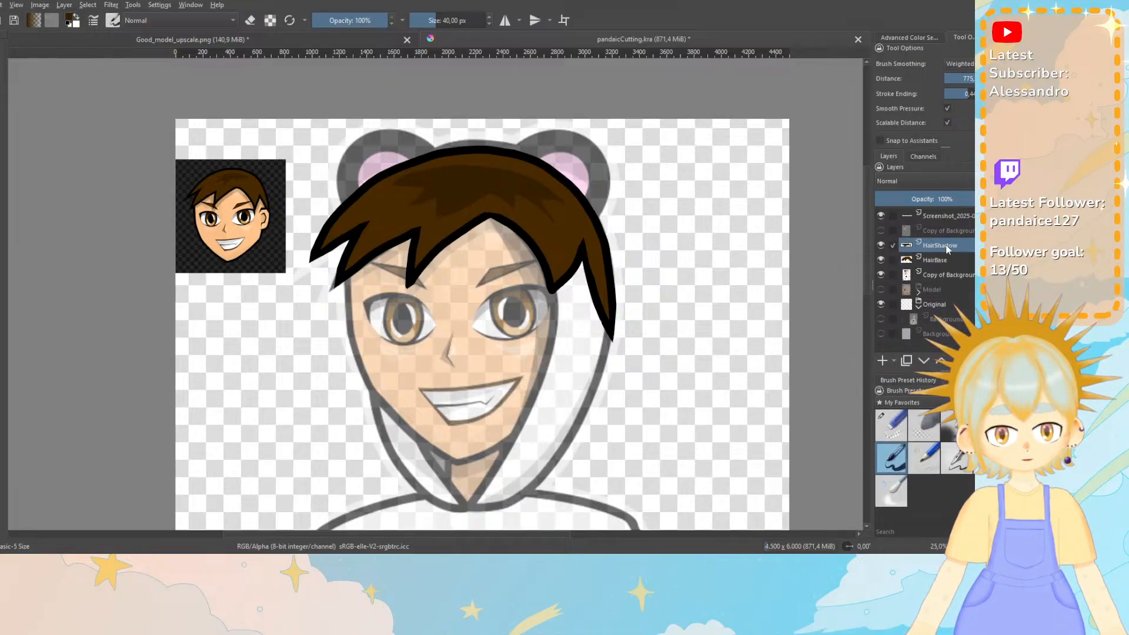
right_click(946, 246)
click(899, 354)
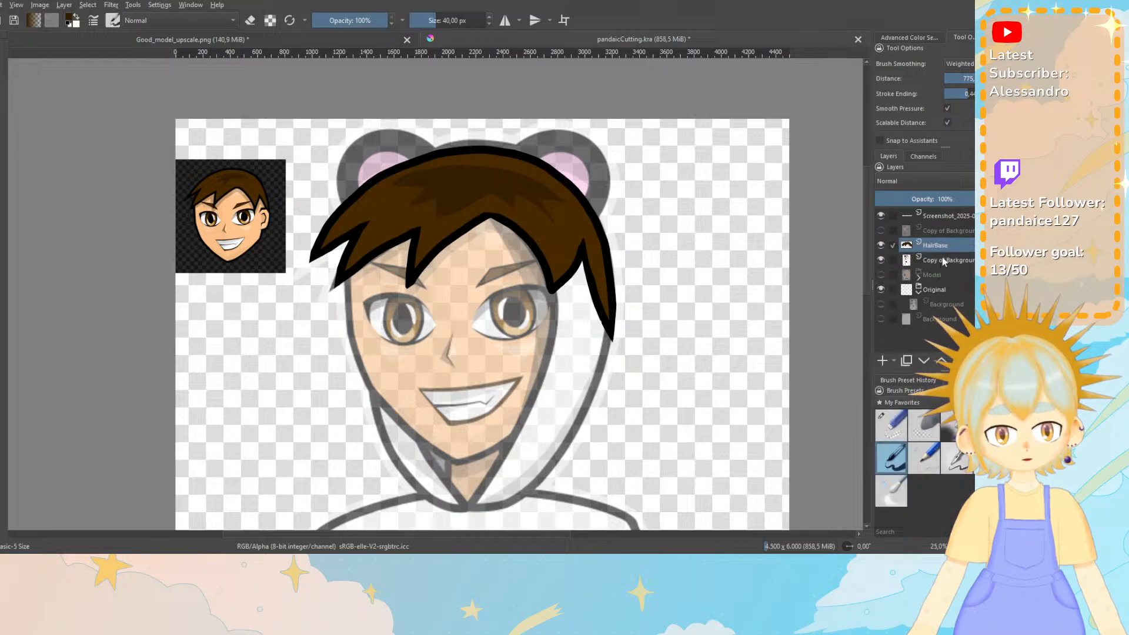
Rename the merged hair layer as Hair and move it to the top of the Model group.
double_click(940, 249)
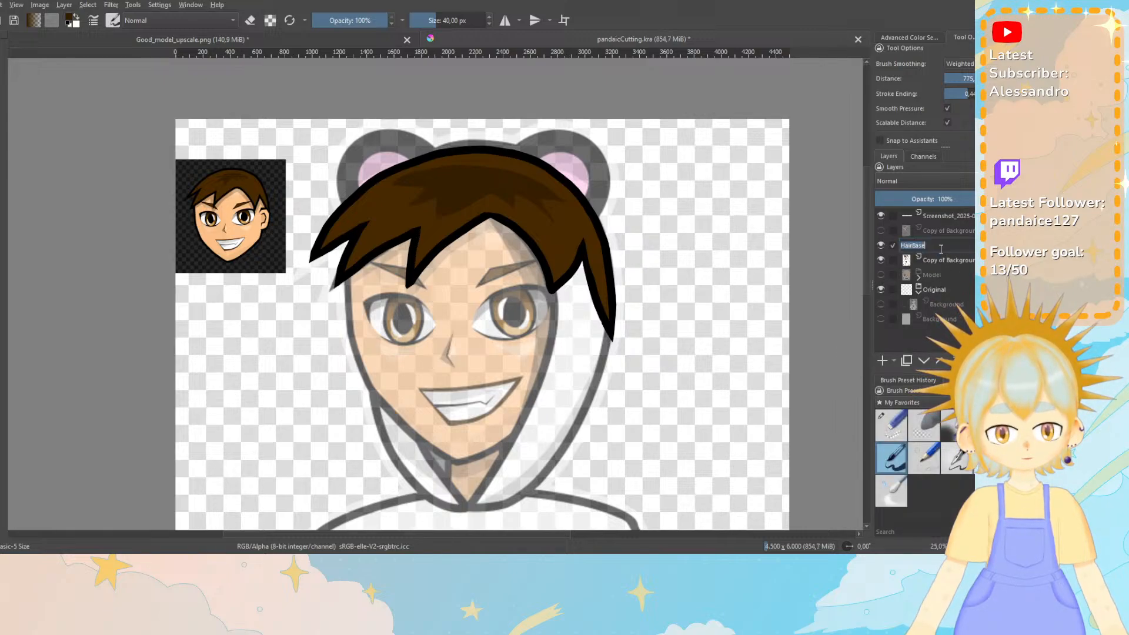
text(Hair)
key(Return)
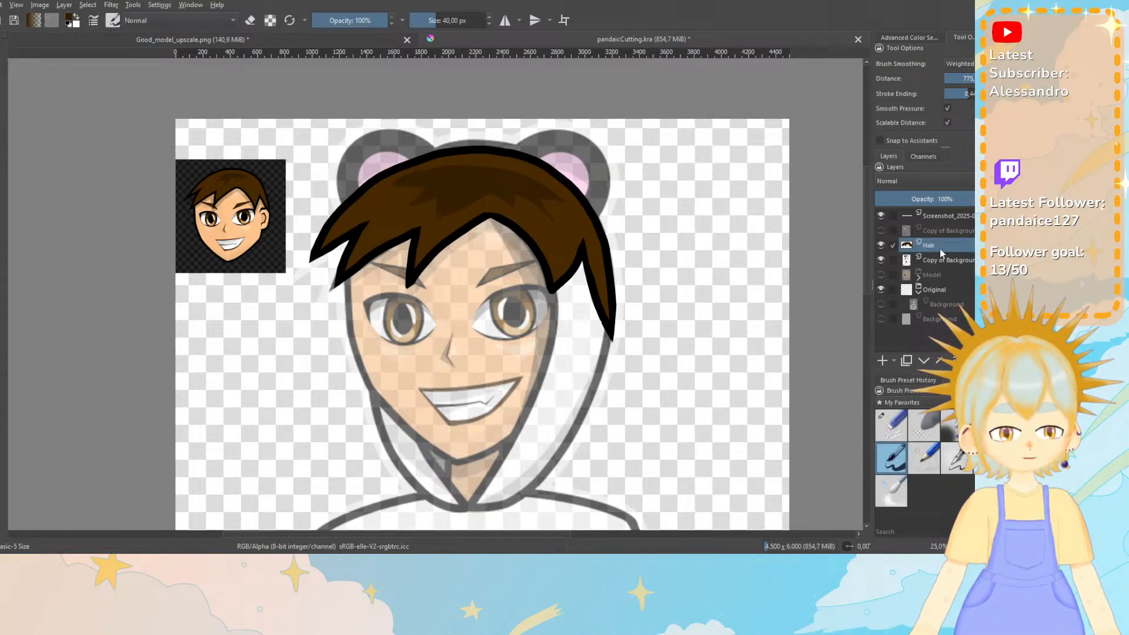
drag(944, 243, 941, 276)
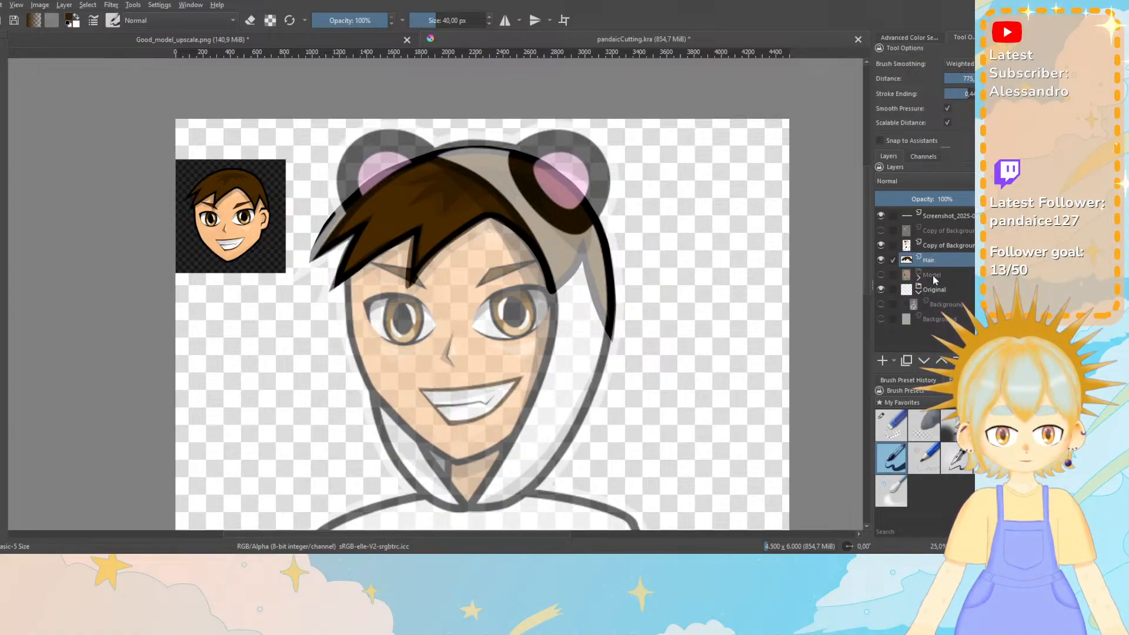
drag(937, 279, 934, 284)
click(918, 277)
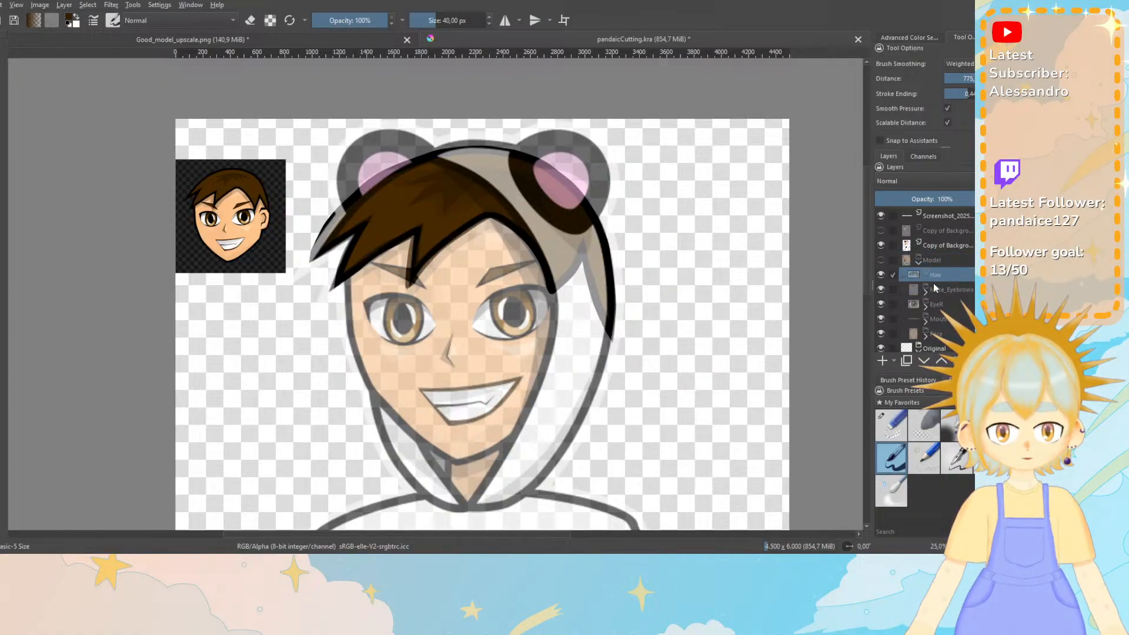
Show the Model group and toggle the faded Copy of Background layer to compare the redrawn head with the original.
click(881, 260)
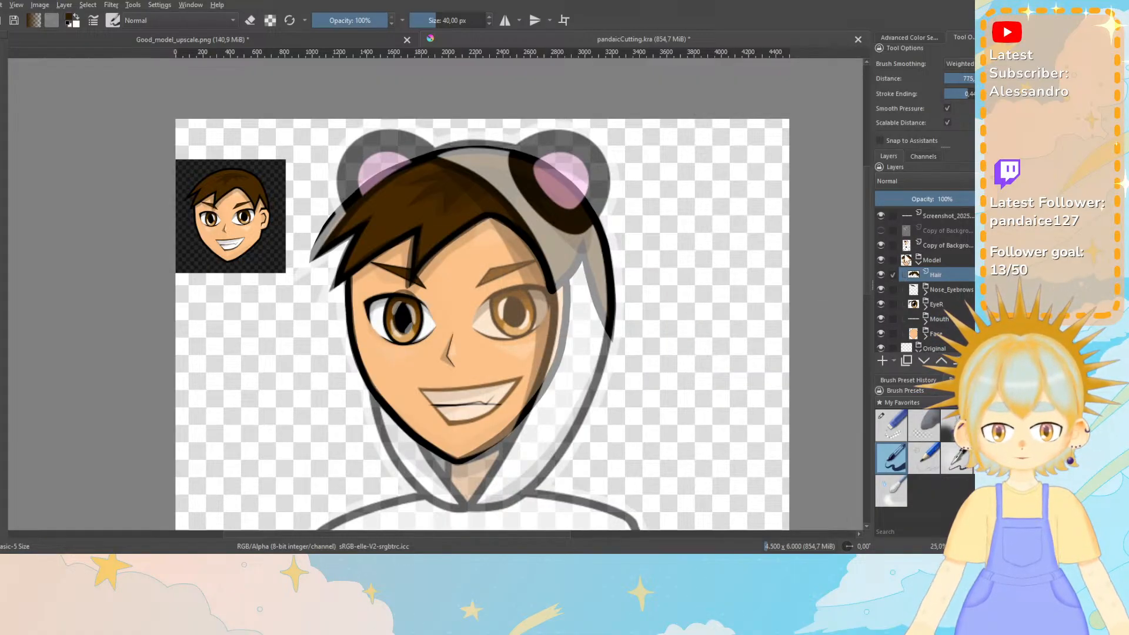
click(882, 245)
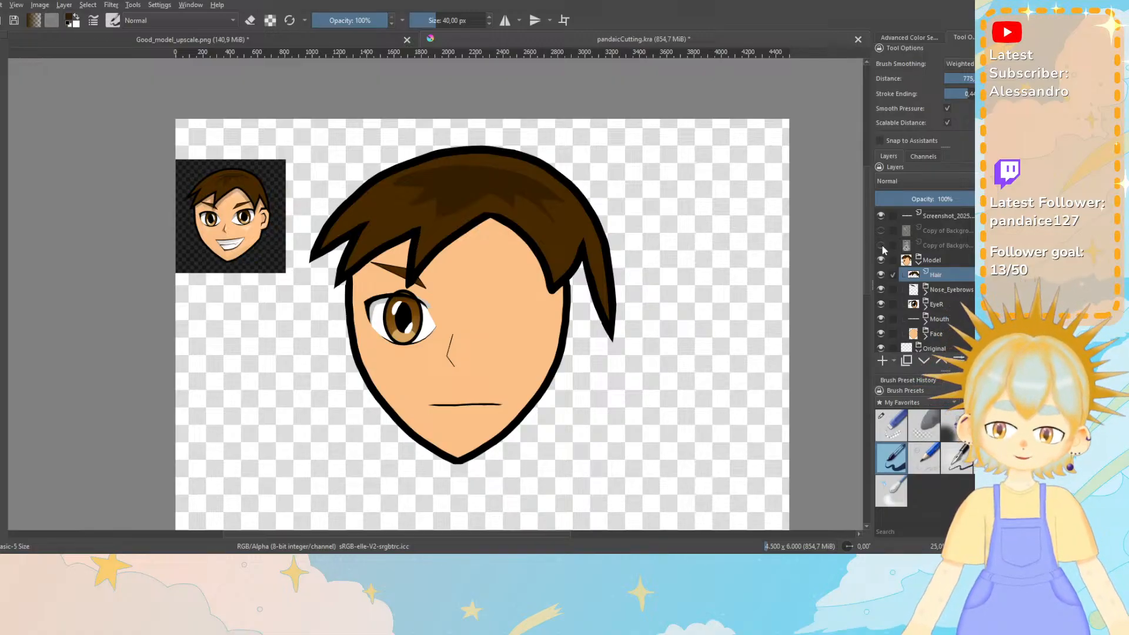
click(882, 245)
click(882, 246)
click(882, 246)
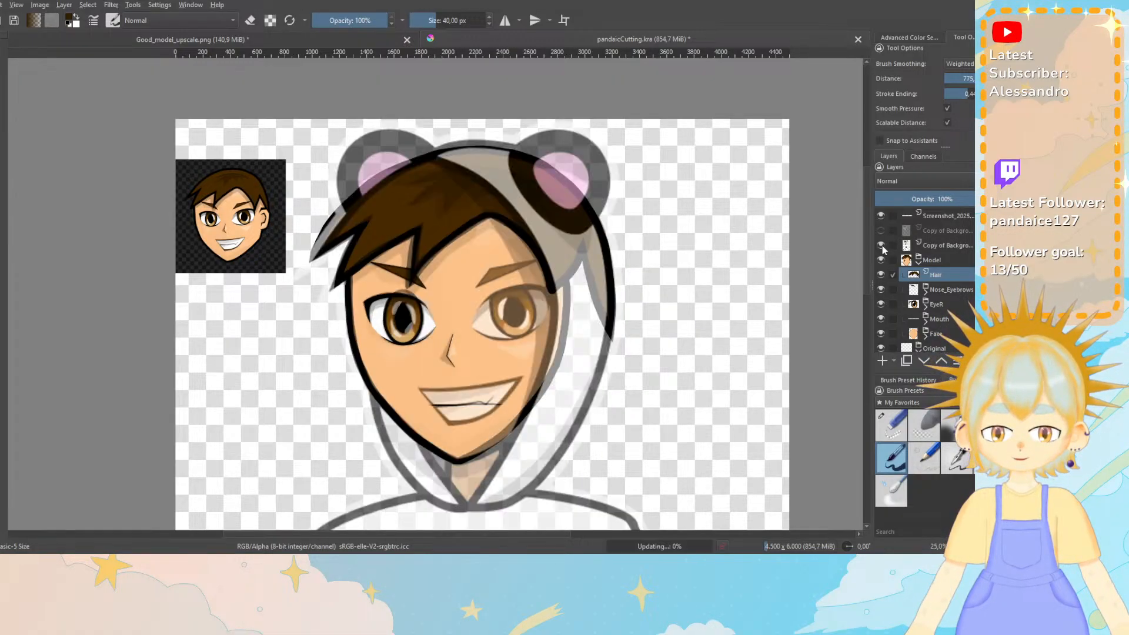
click(882, 245)
click(882, 245)
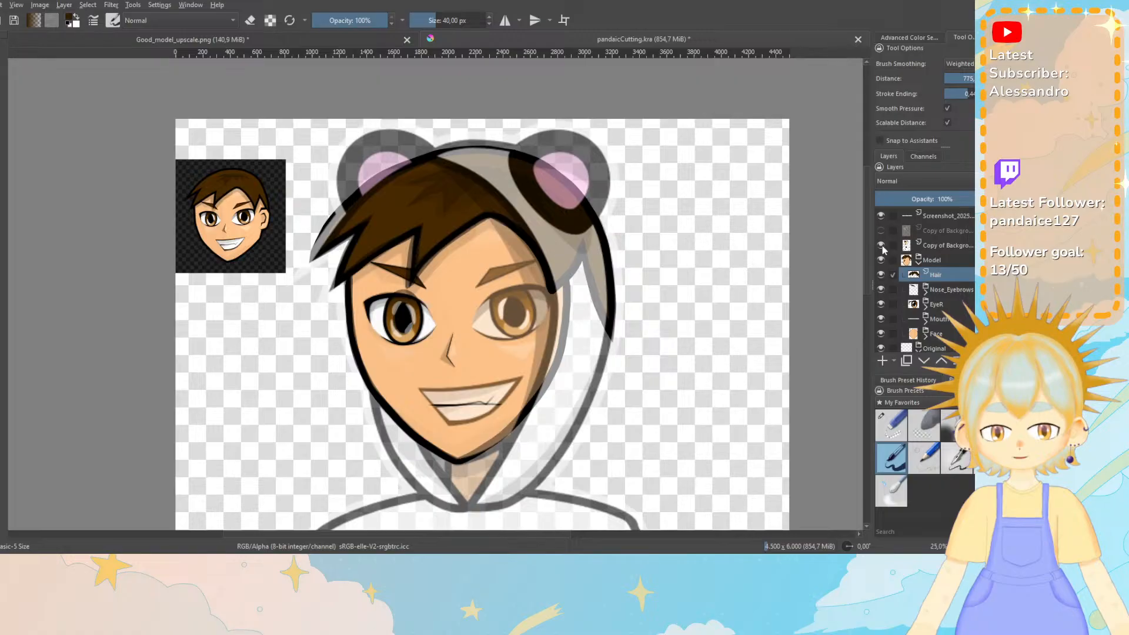
click(882, 246)
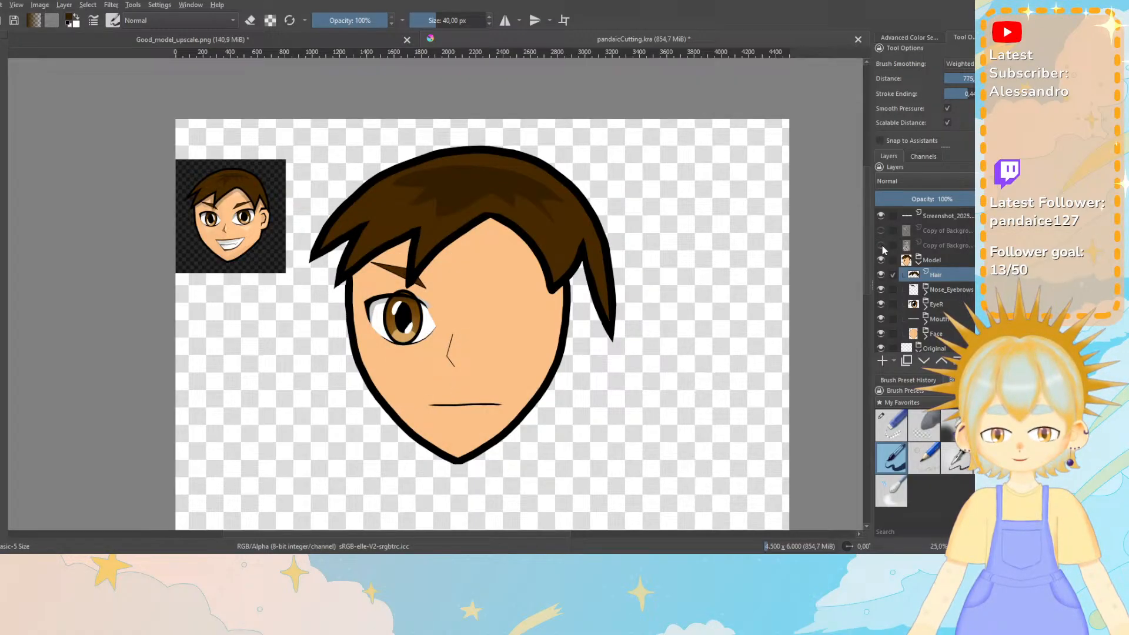
click(882, 245)
click(882, 245)
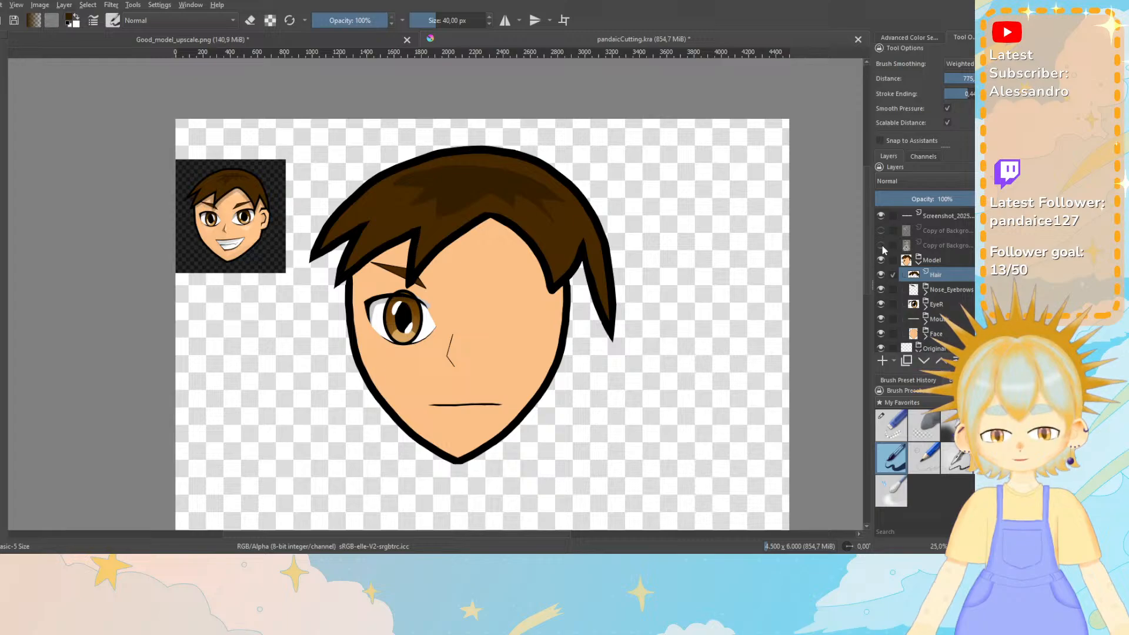
mouse_move(880, 250)
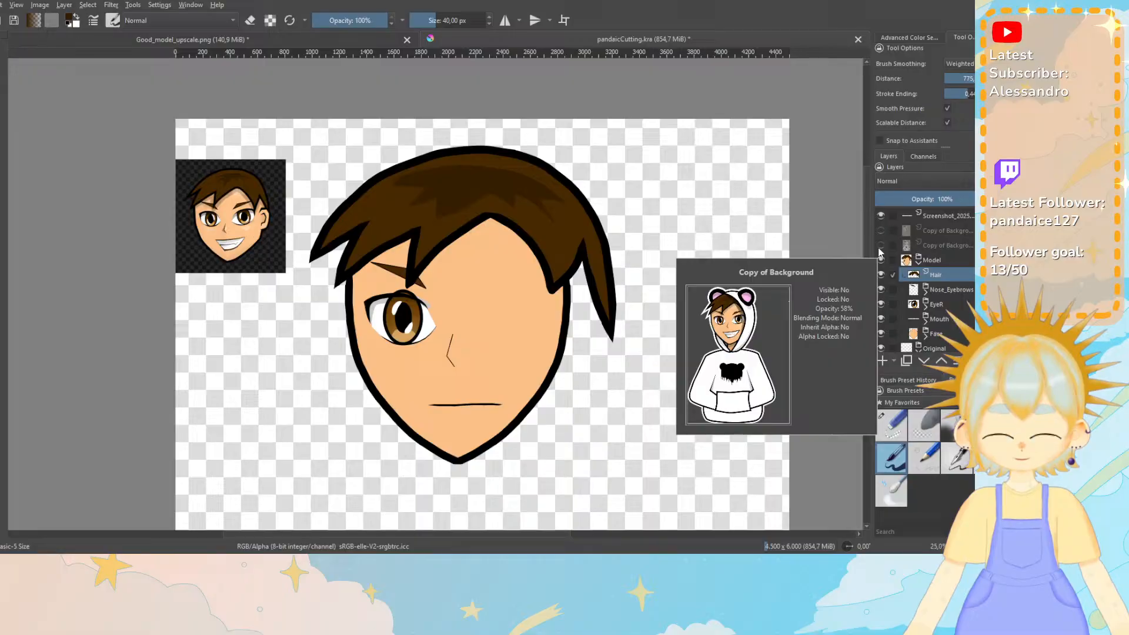
Collapse and hide the Model group, leaving the faded Copy of Background layer visible and selected.
click(880, 246)
click(918, 265)
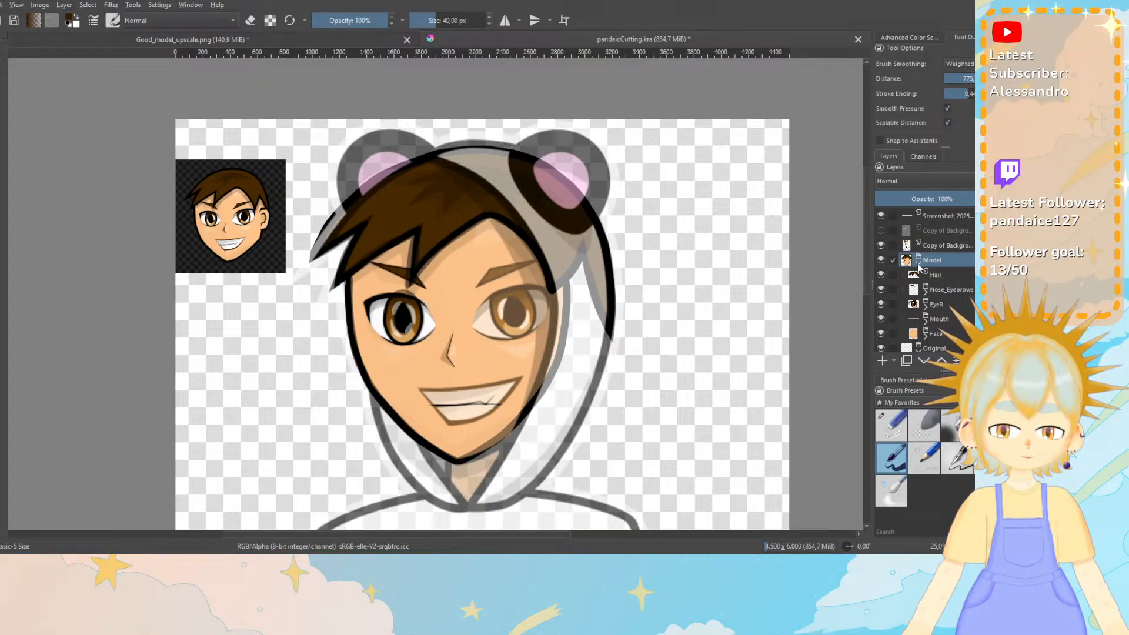
click(920, 263)
click(881, 260)
click(952, 246)
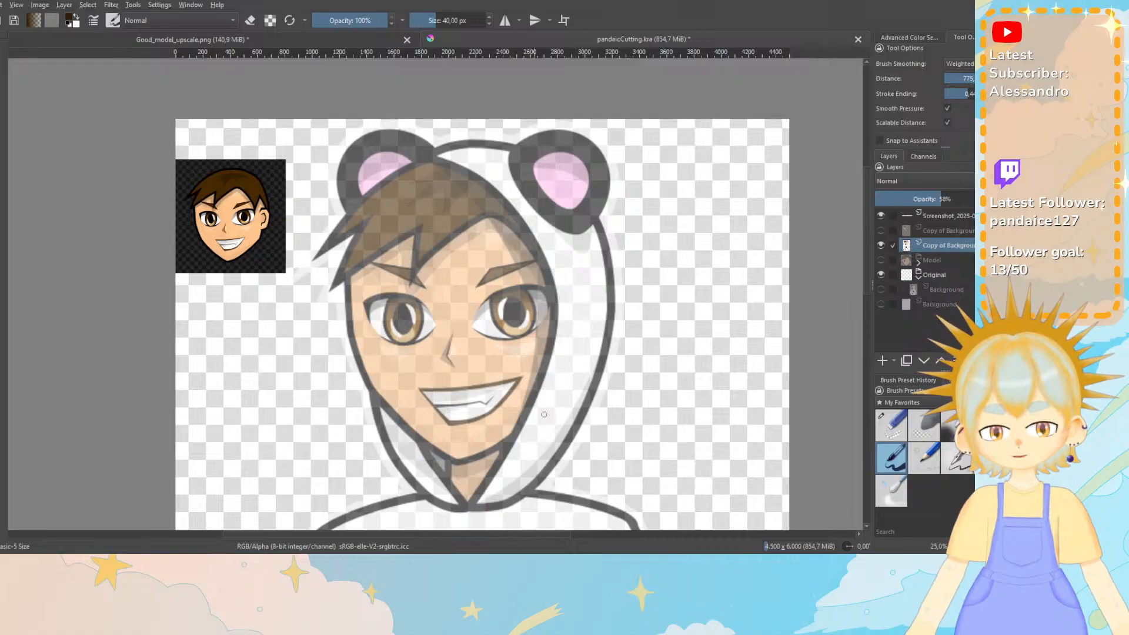
scroll(867, 283, down, 2)
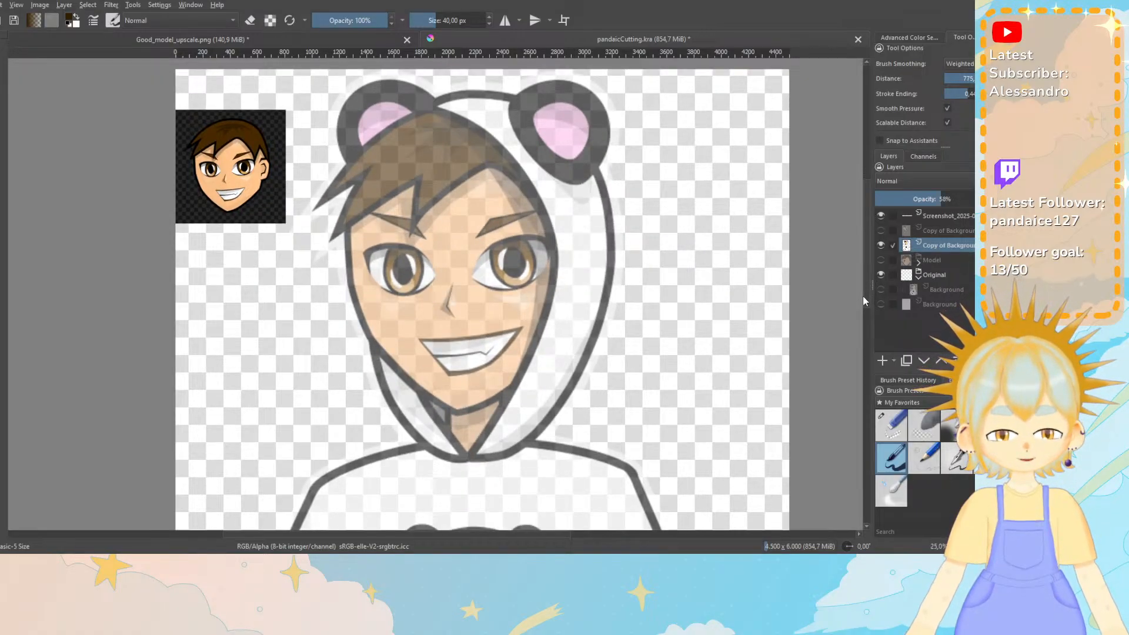
scroll(864, 301, up, 1)
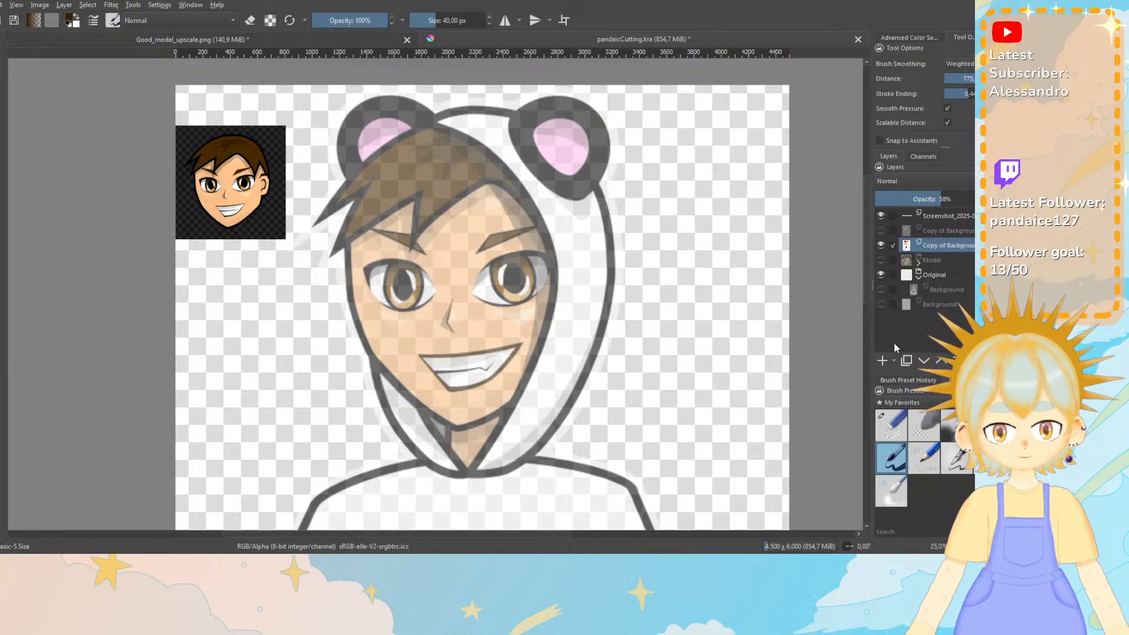
Add a paint layer above the faded Copy of Background layer and set the Basic-1 brush to 76.48 px.
click(882, 360)
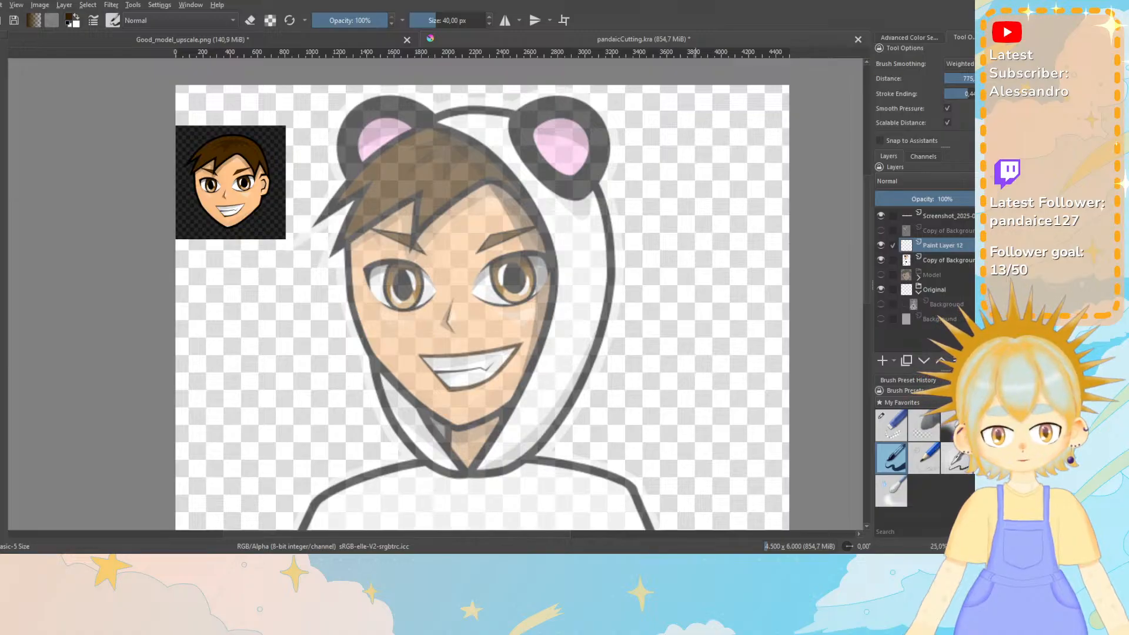
key(slash)
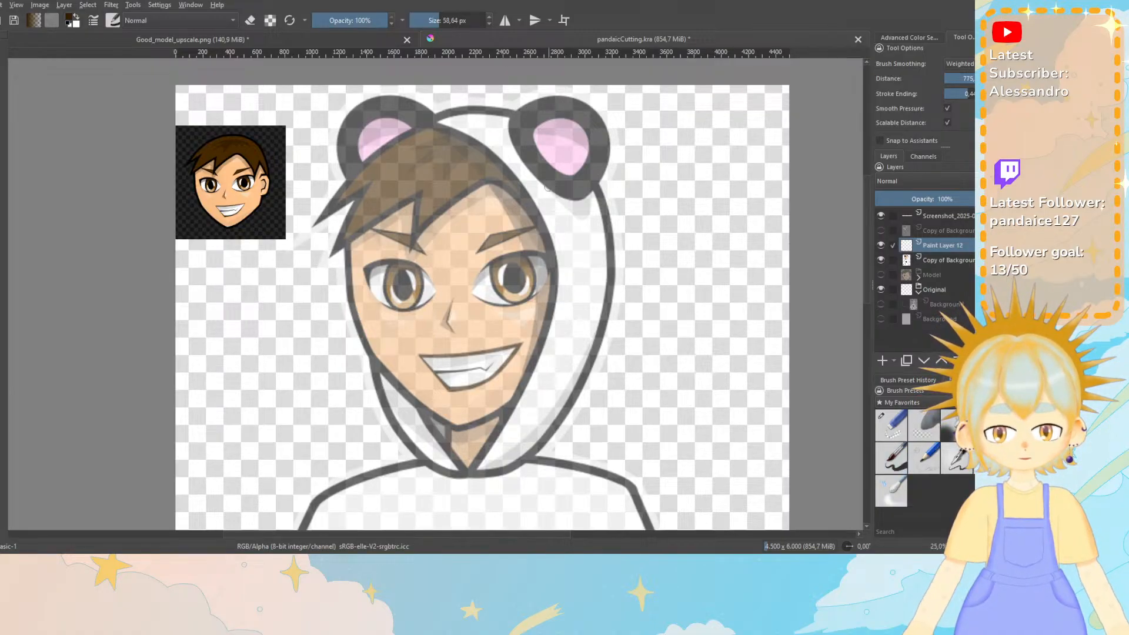
click(442, 20)
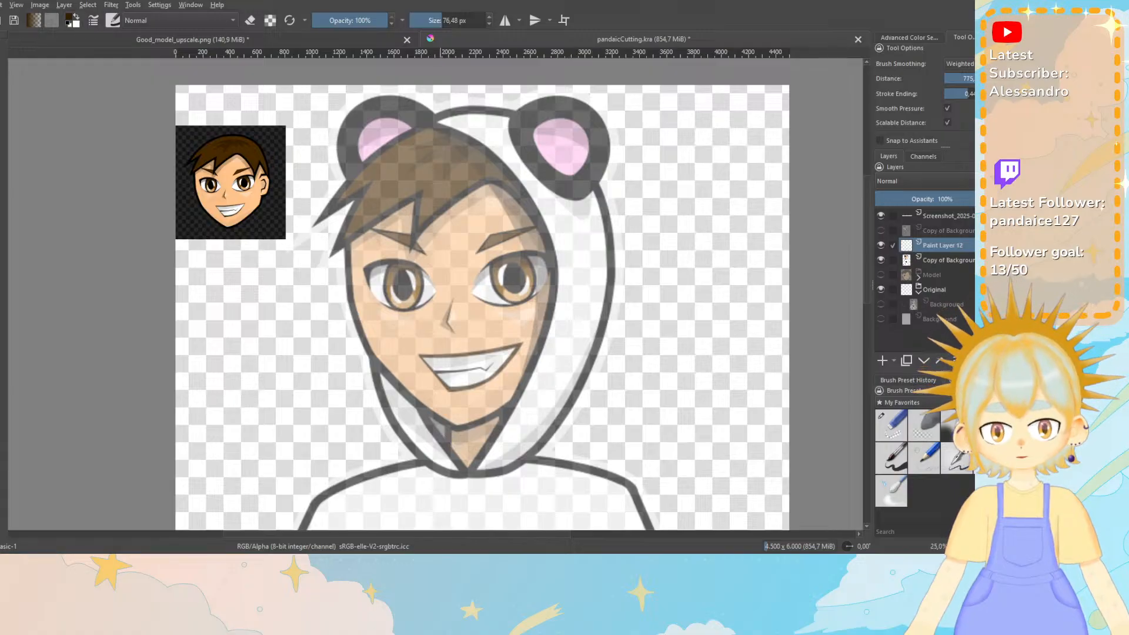
drag(430, 123, 464, 130)
key(ctrl+z)
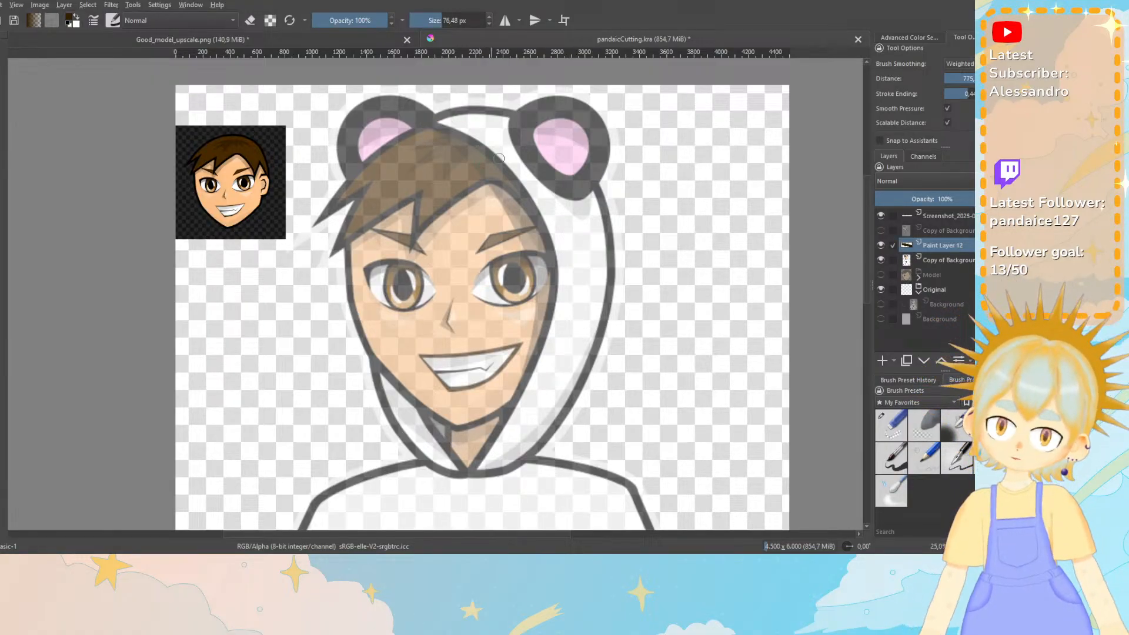
click(909, 37)
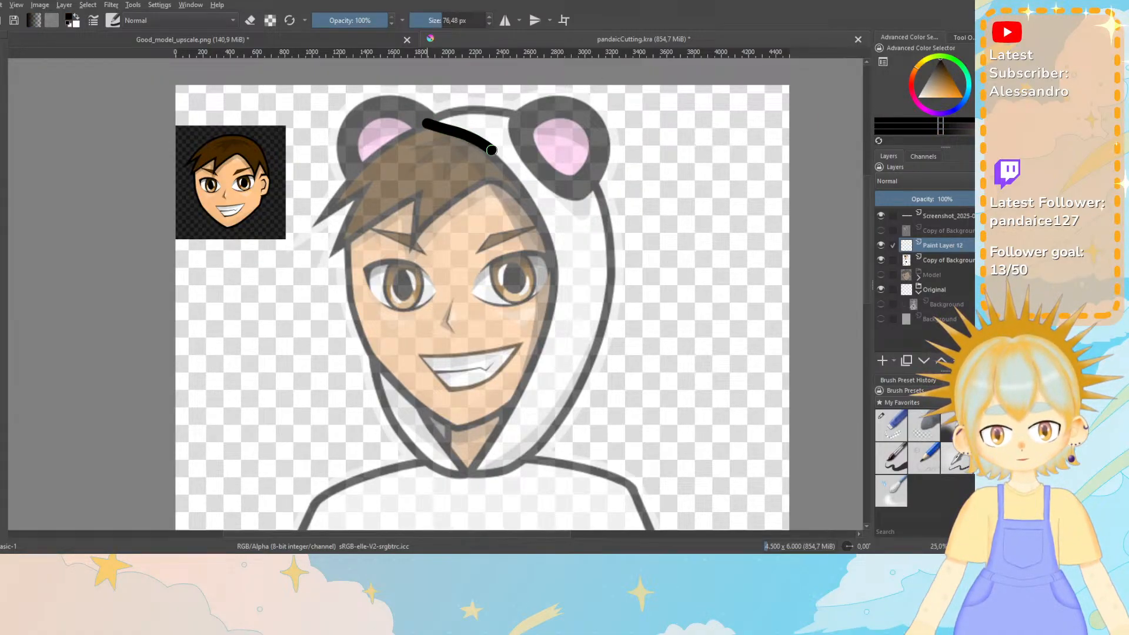
key(ctrl+z)
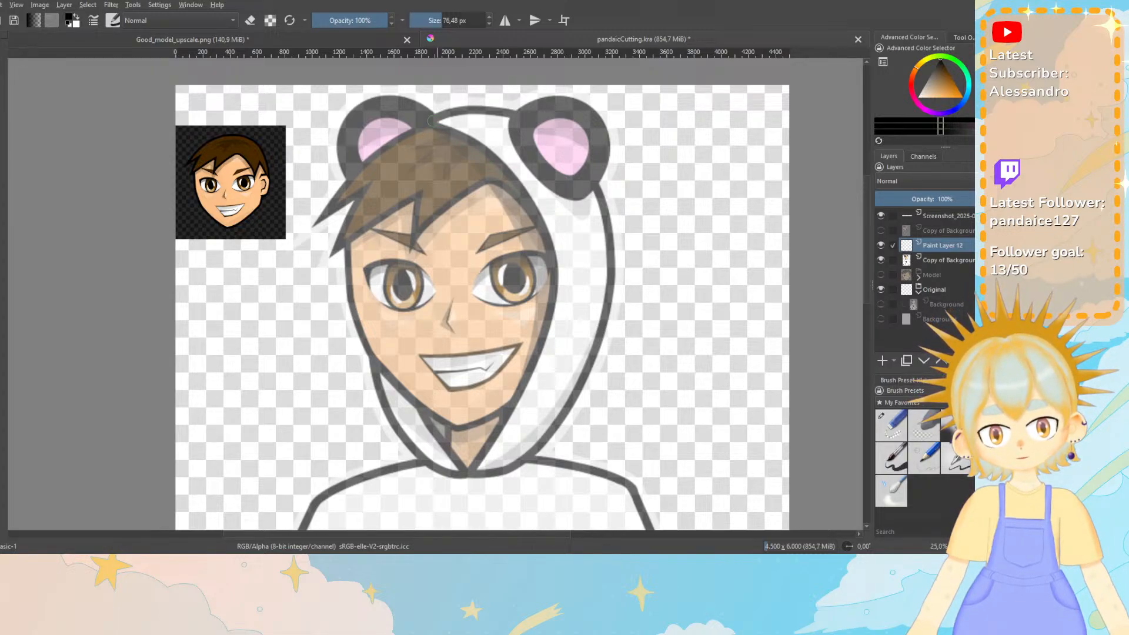
drag(502, 164, 511, 176)
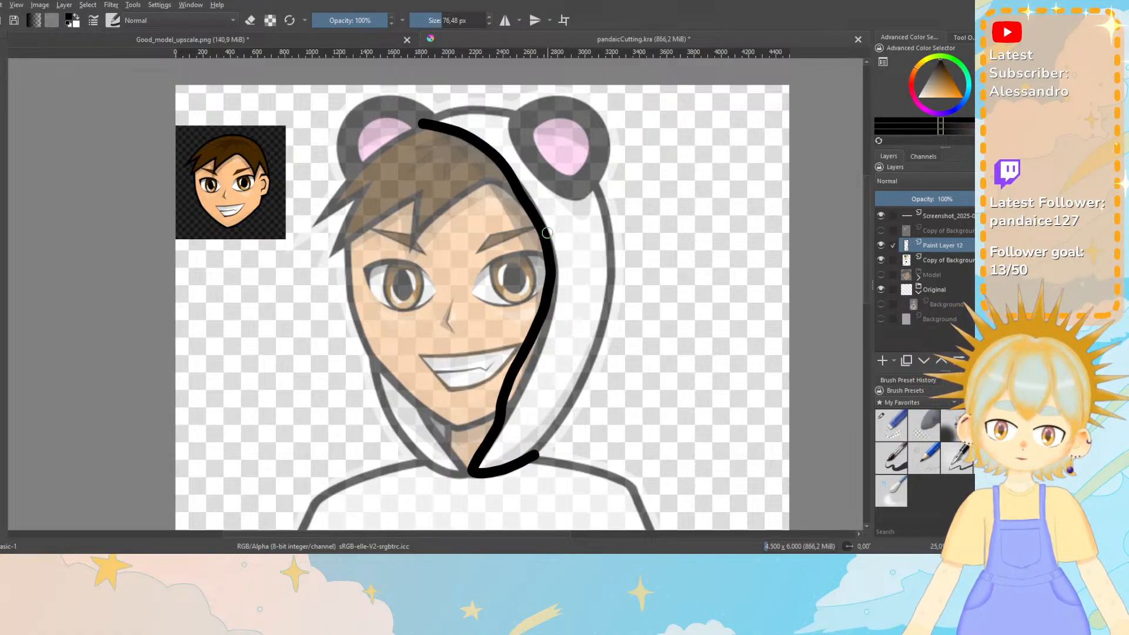
key(ctrl+z)
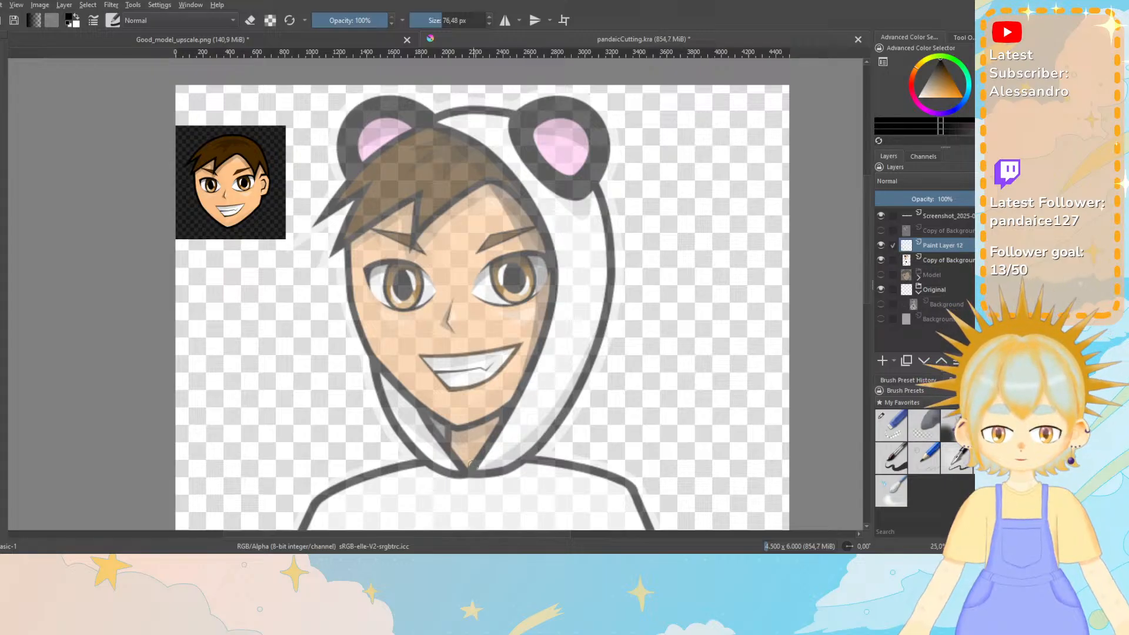
drag(512, 417, 565, 272)
key(ctrl+z)
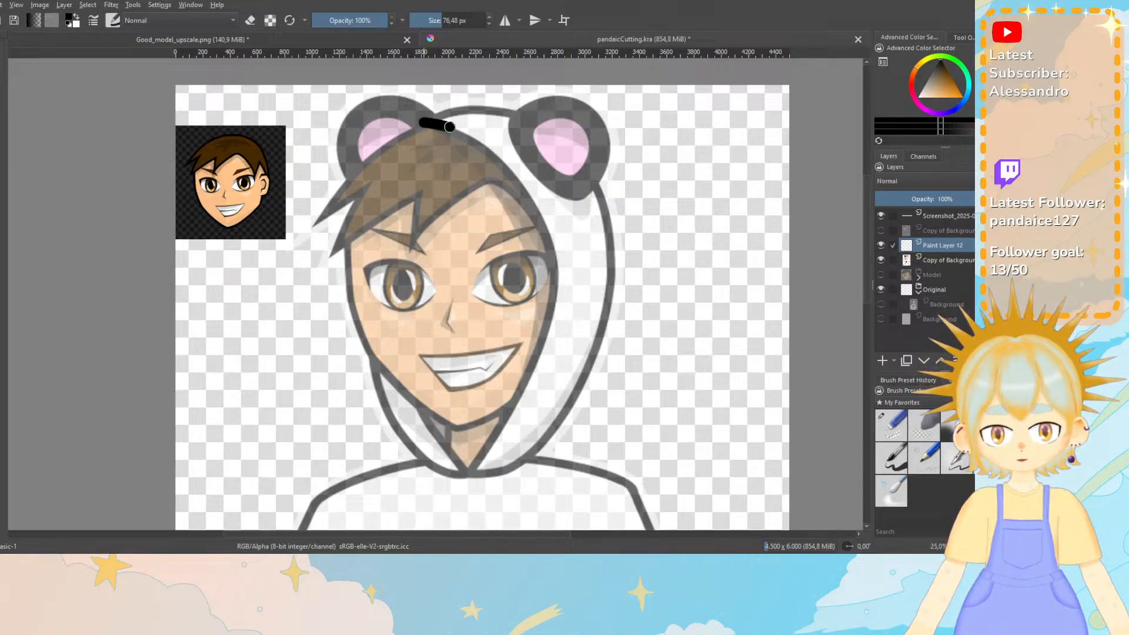
drag(449, 126, 501, 156)
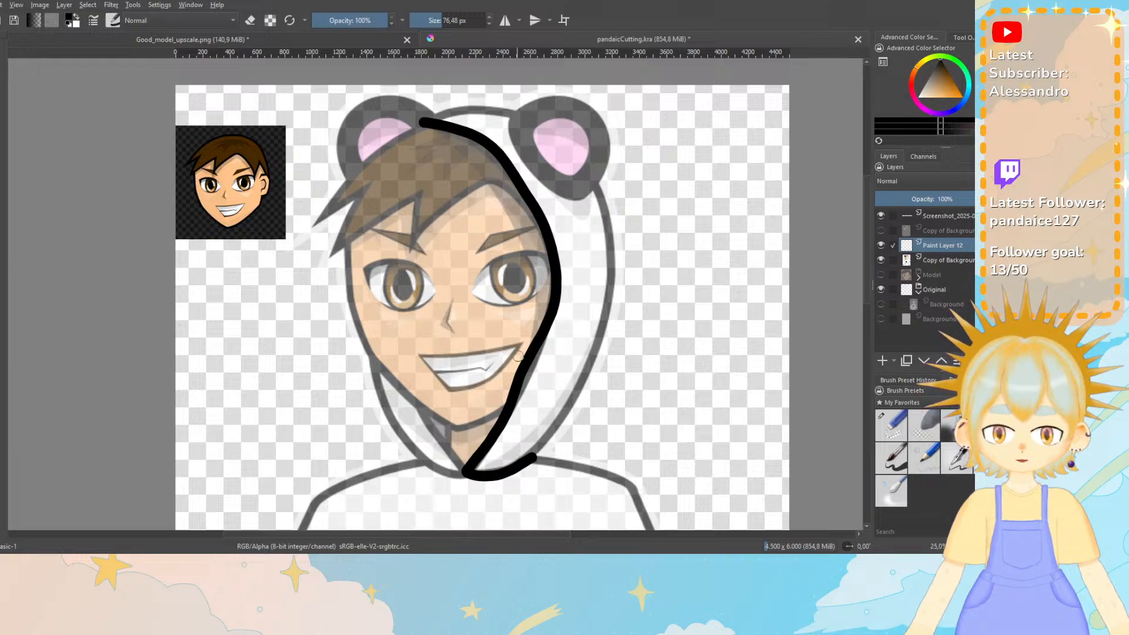
key(ctrl+z)
Trace the hood's inner edge in black from above the hair to the neck point, continuing around the hood's lower corner.
drag(425, 124, 482, 148)
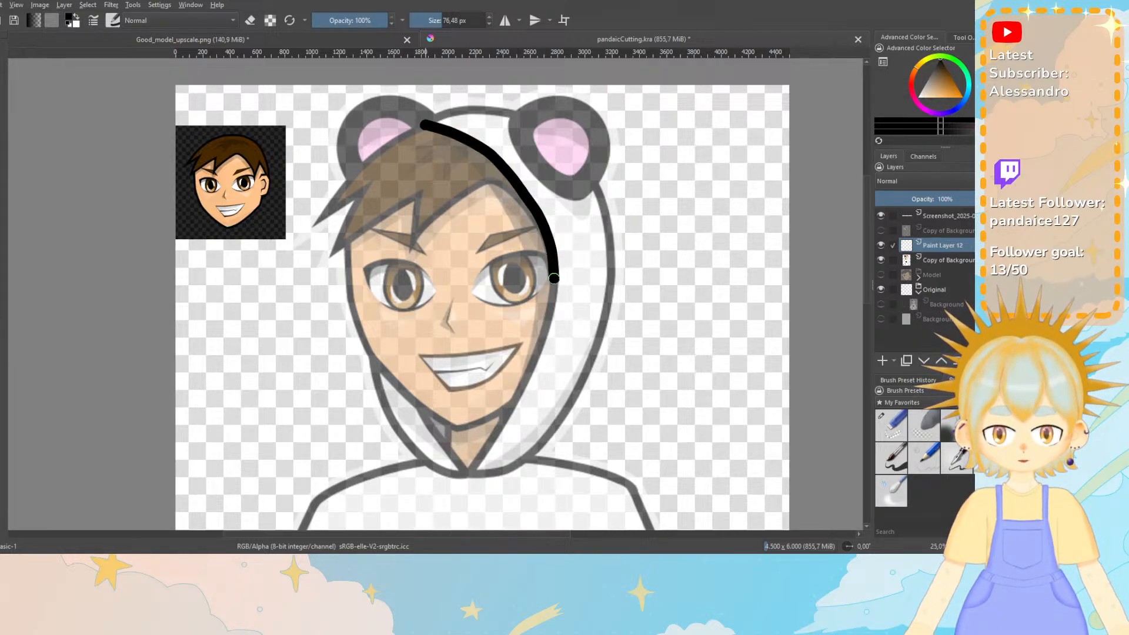
drag(554, 310, 551, 327)
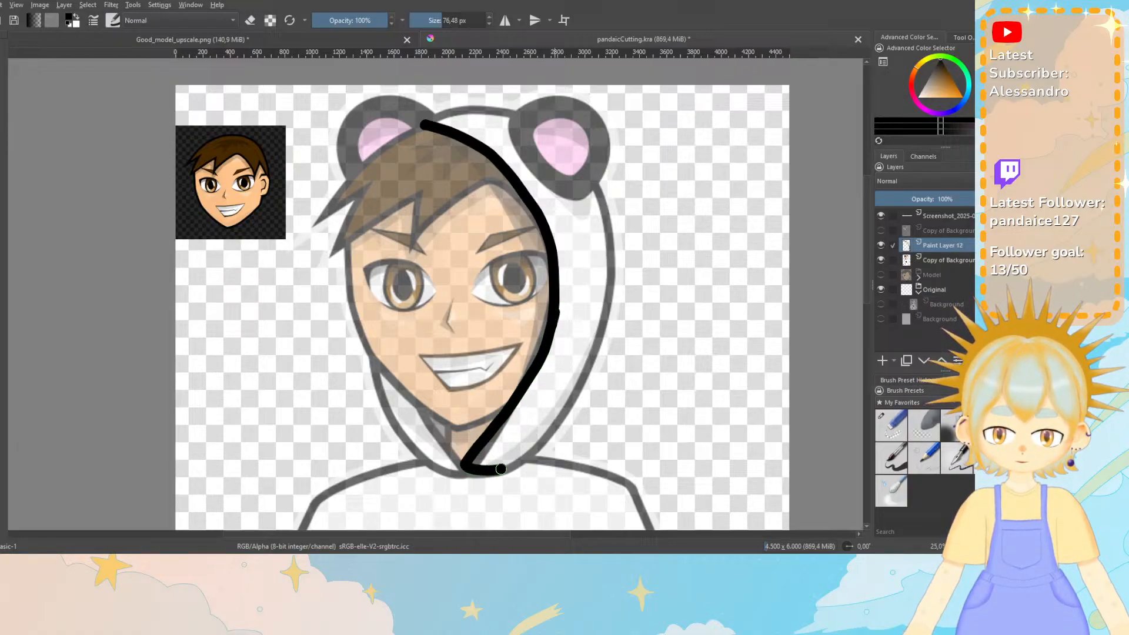
key(ctrl+z)
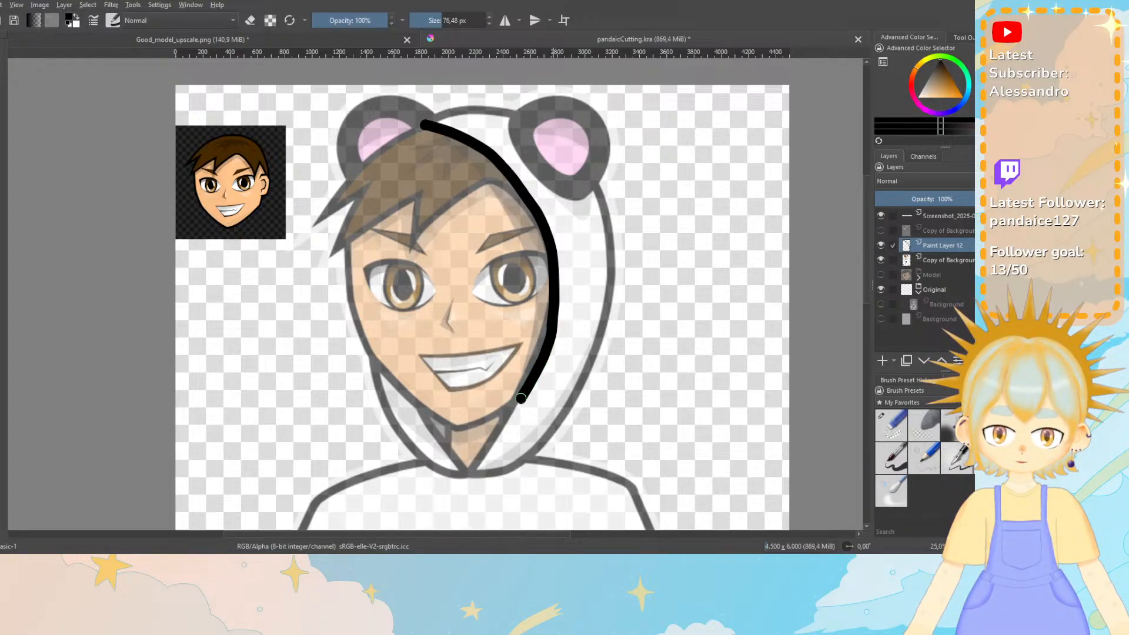
drag(521, 398, 501, 428)
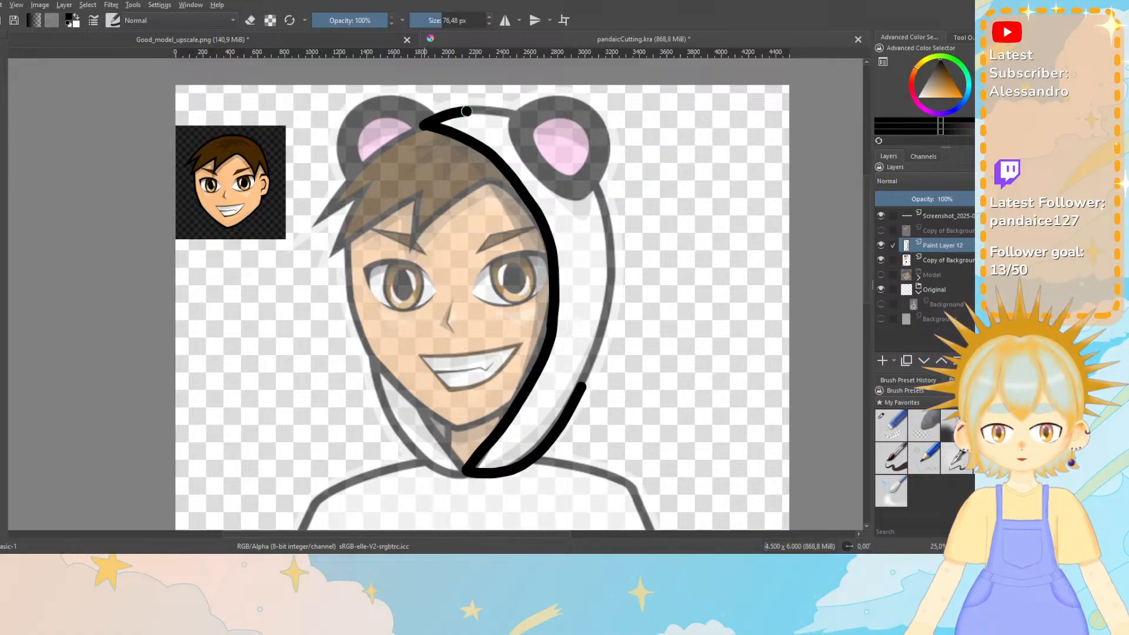
Trace the hood's outer edge from the top of the head to close the crescent outline, and erase the bump where the strokes join.
drag(499, 113, 532, 122)
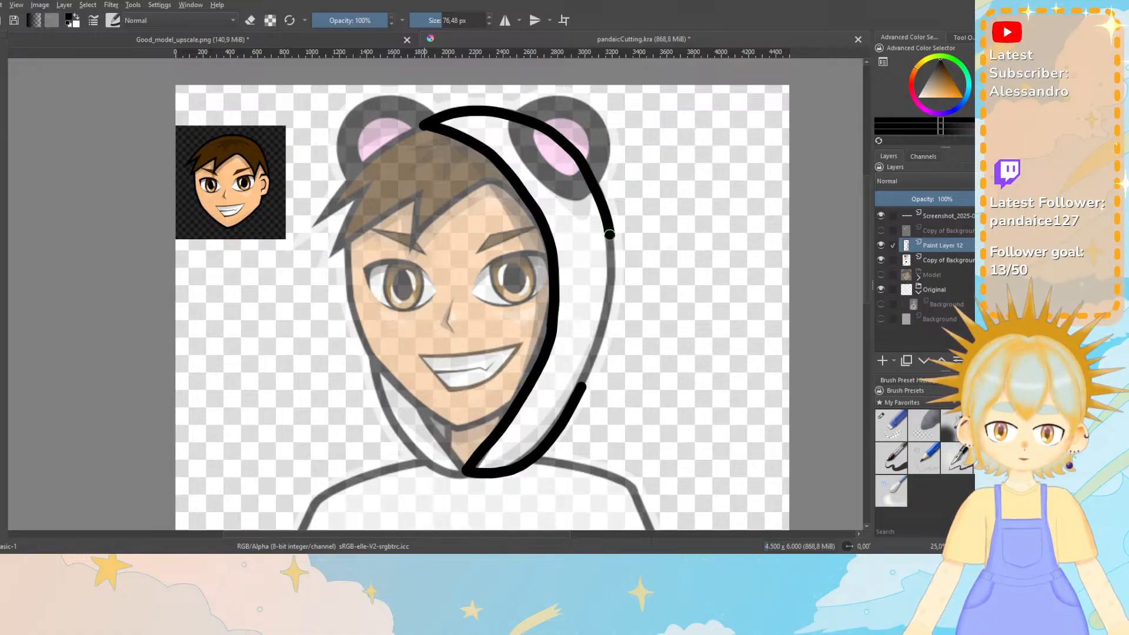
drag(613, 249, 601, 326)
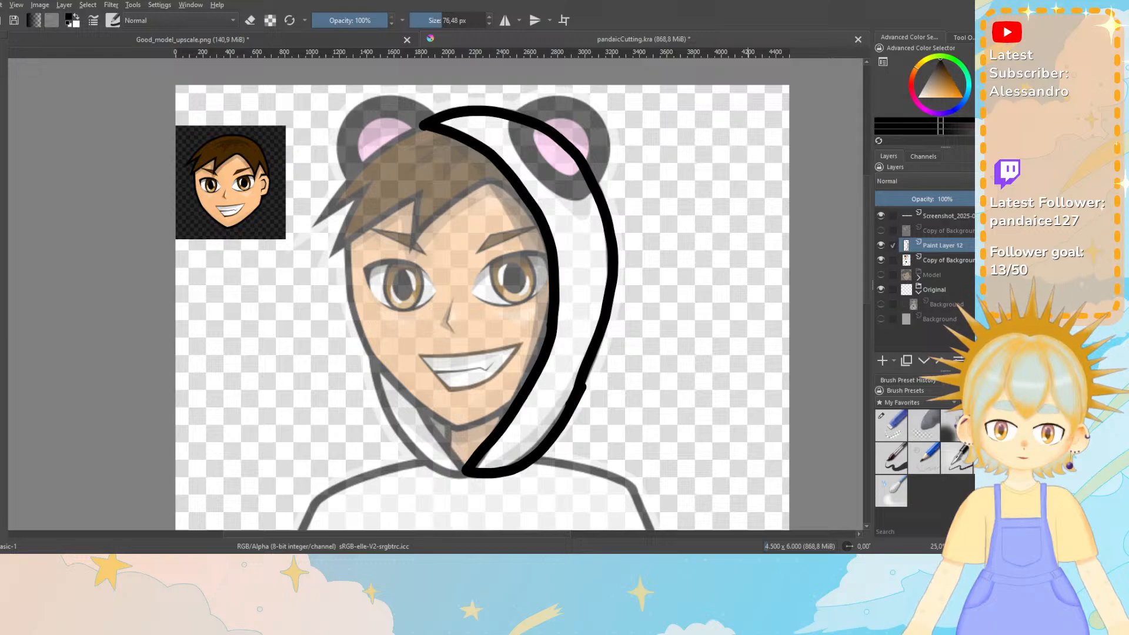
click(901, 427)
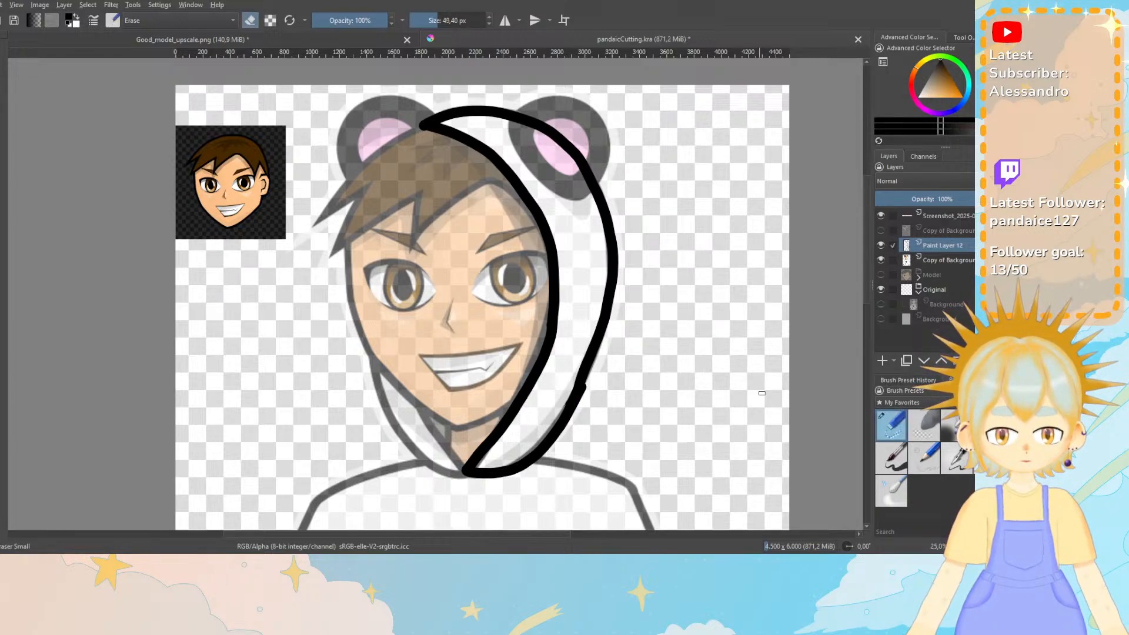
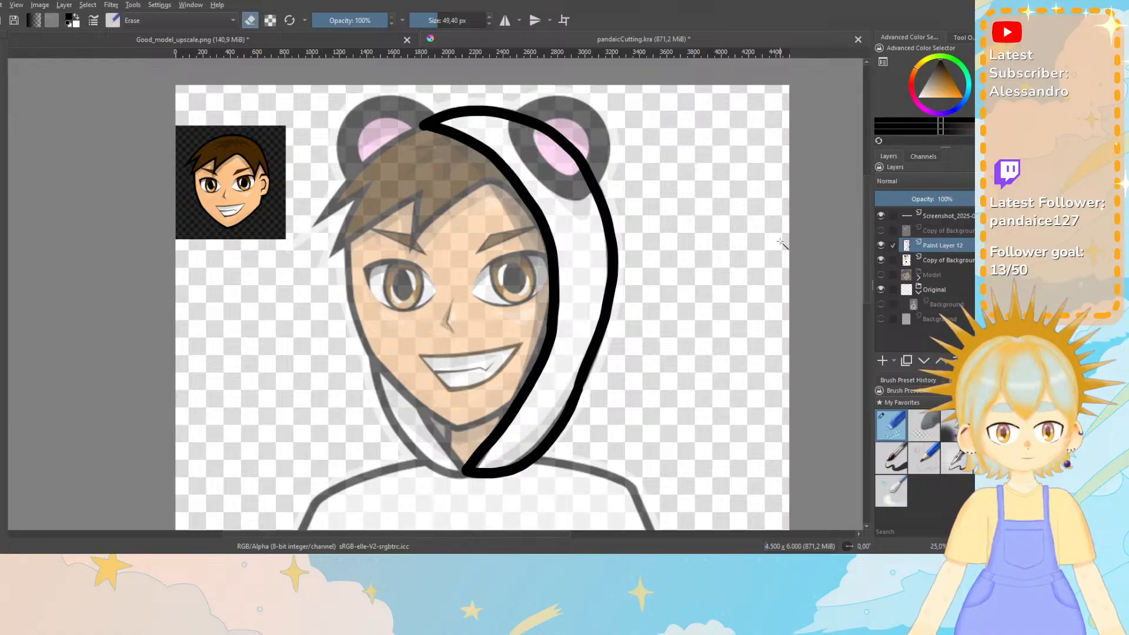
Select the area outside the hood outline, invert the selection to cover the hood, and choose white as the painting colour.
click(528, 147)
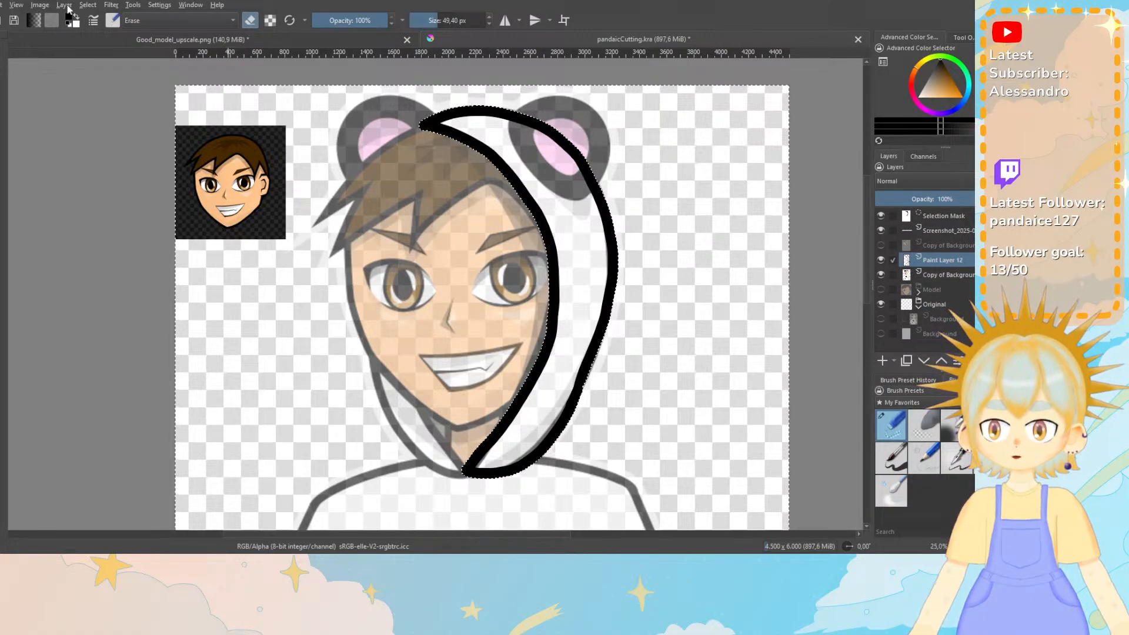
click(88, 5)
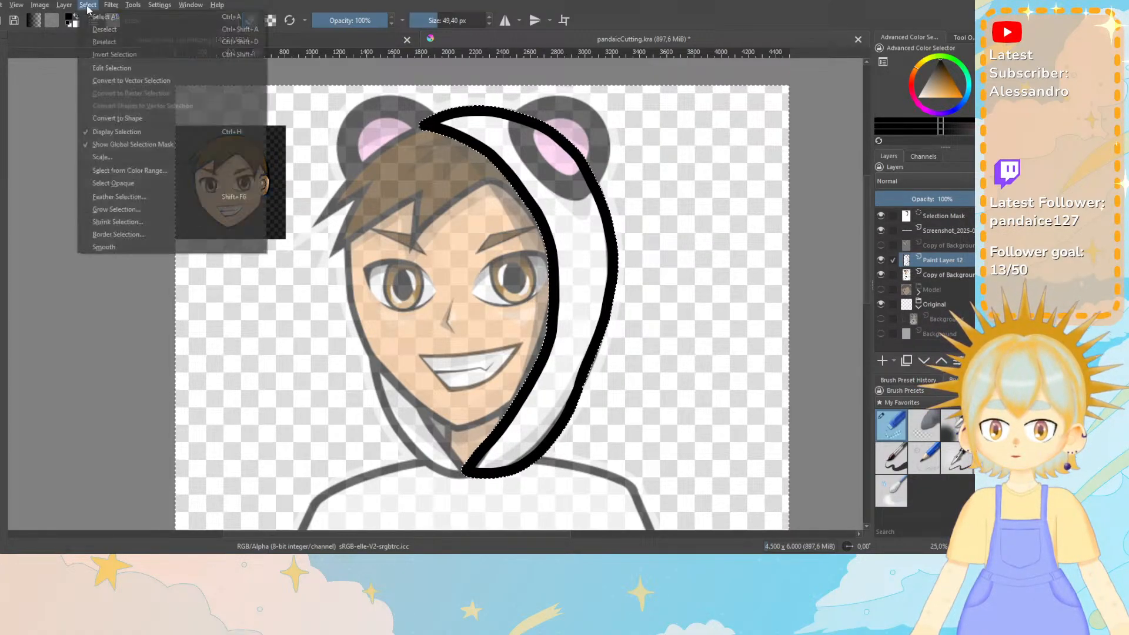
click(116, 54)
click(898, 126)
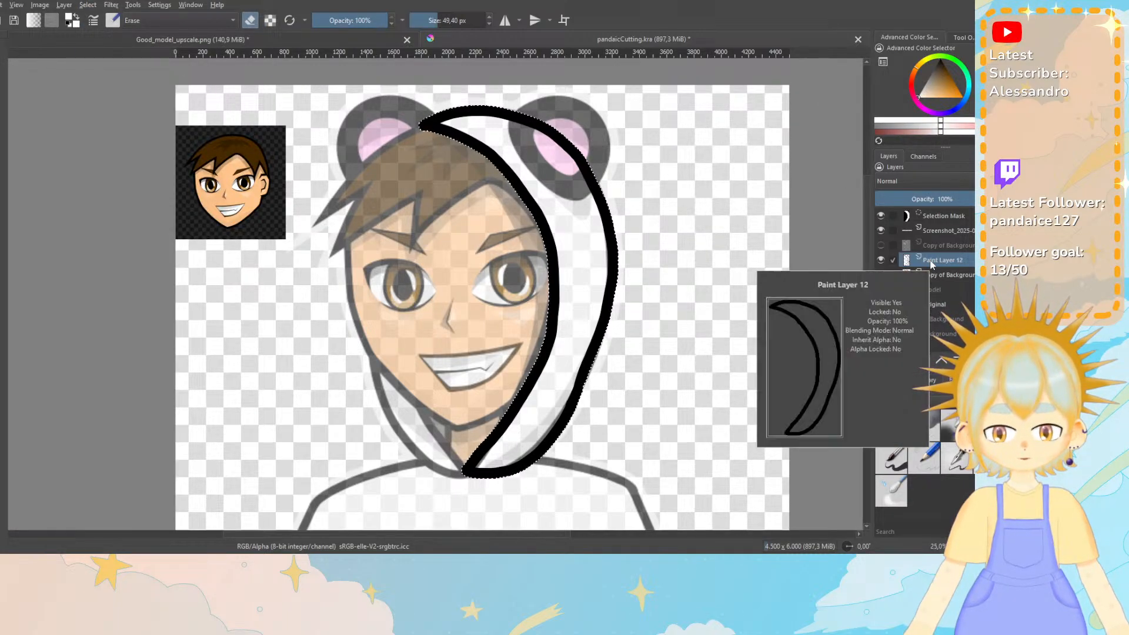
Add a new layer beneath the hood outline and fill the selected hood area with white.
click(882, 361)
drag(937, 261, 938, 284)
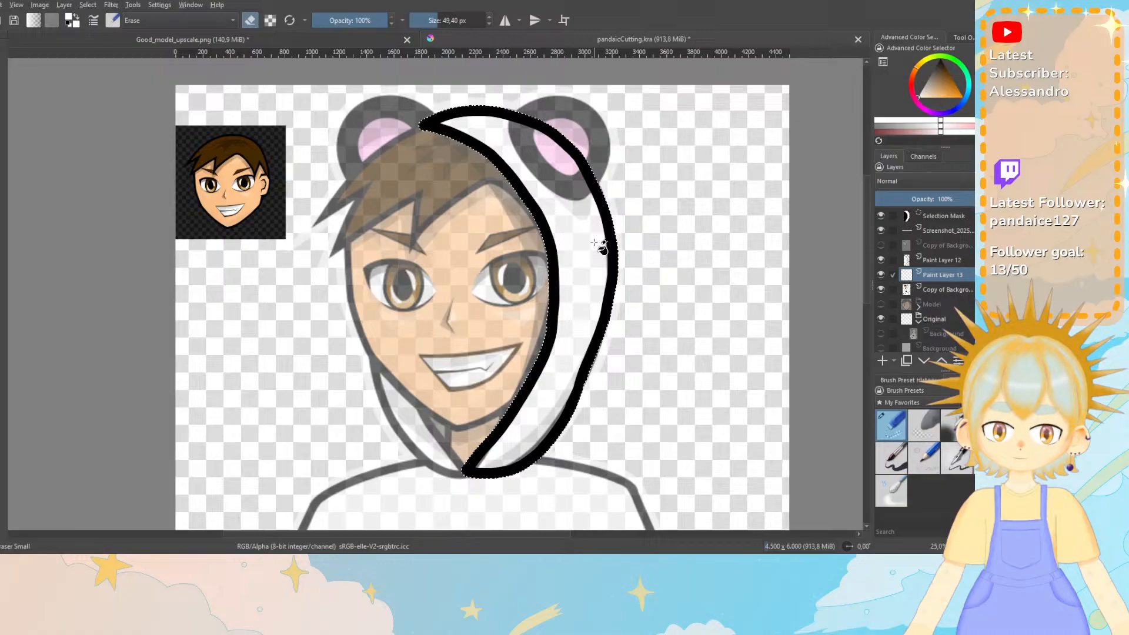
key(slash)
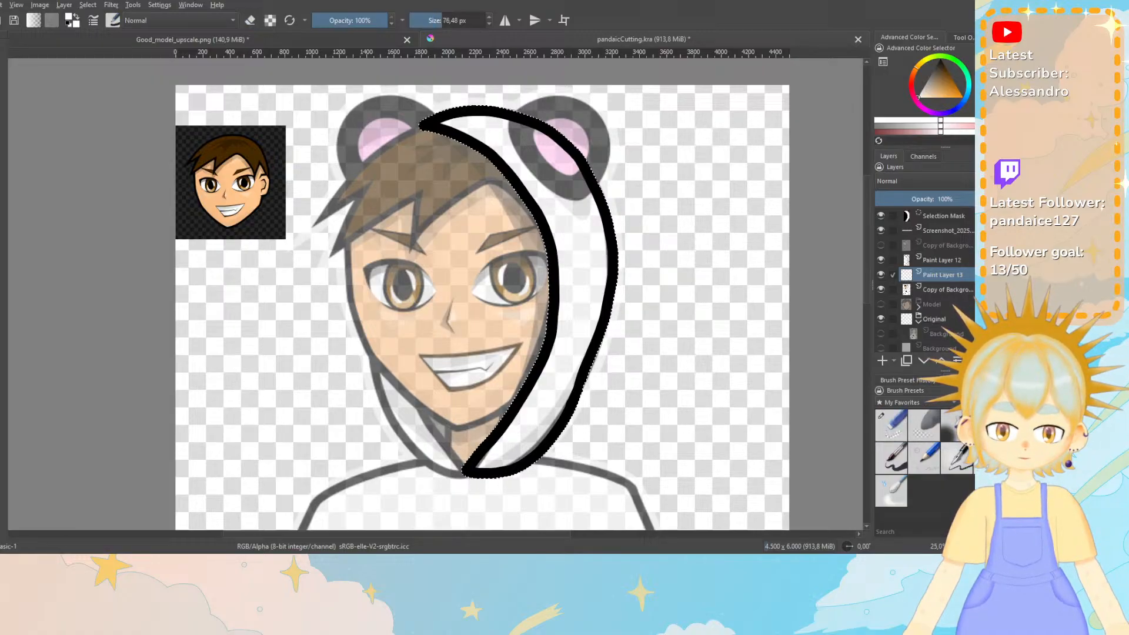
click(587, 256)
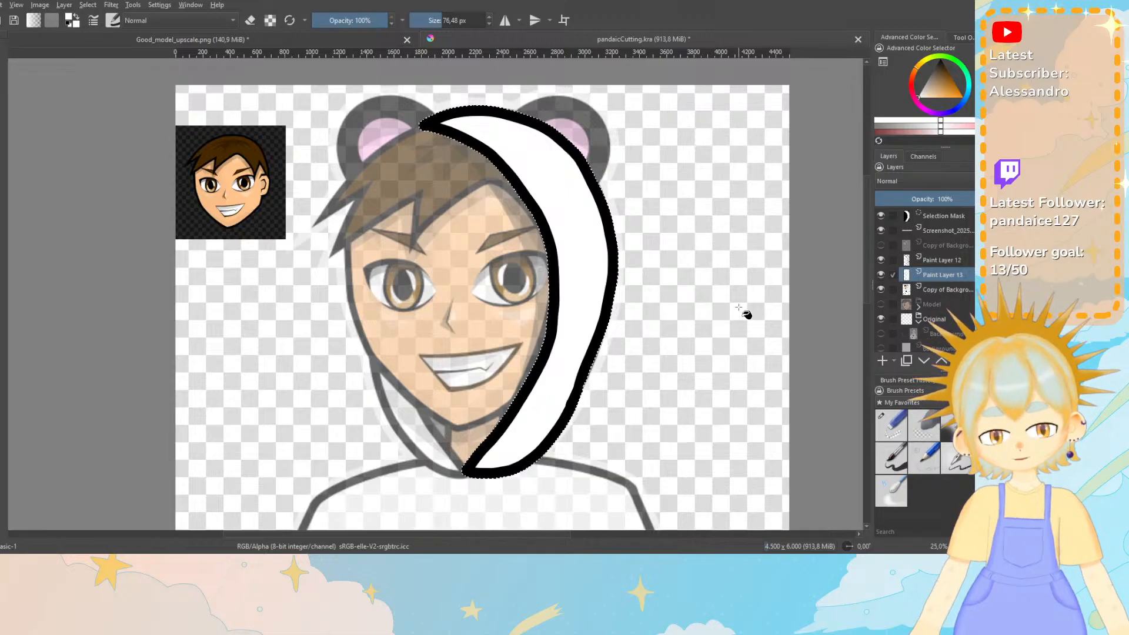
Toggle the Model group and the faded Copy of Background layer to check the white hood against the redrawn head.
click(881, 304)
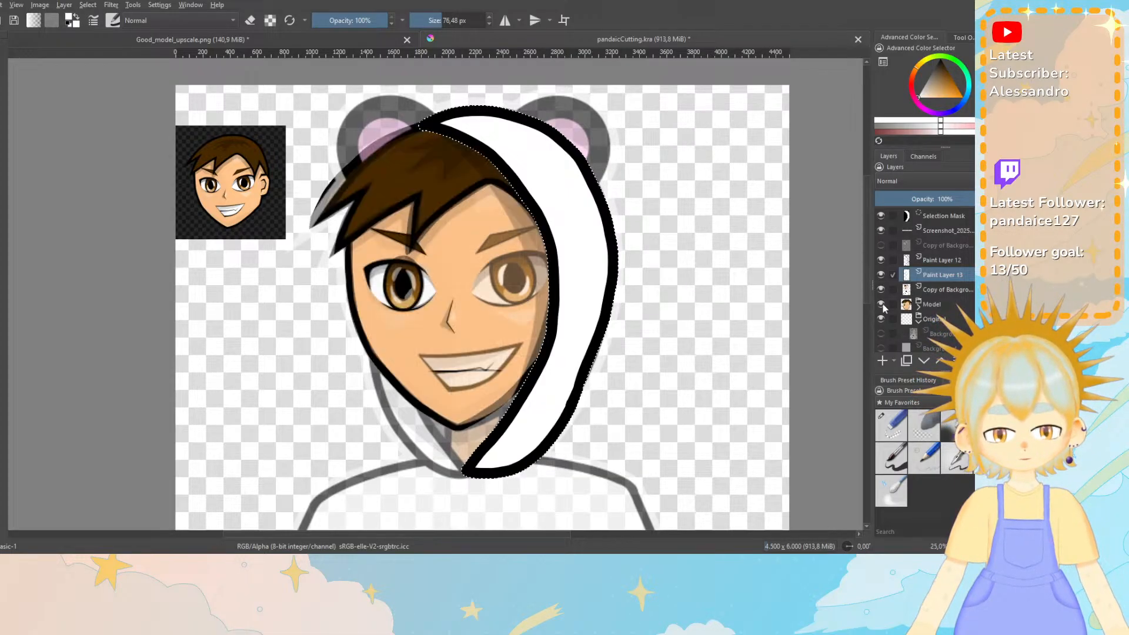
click(881, 304)
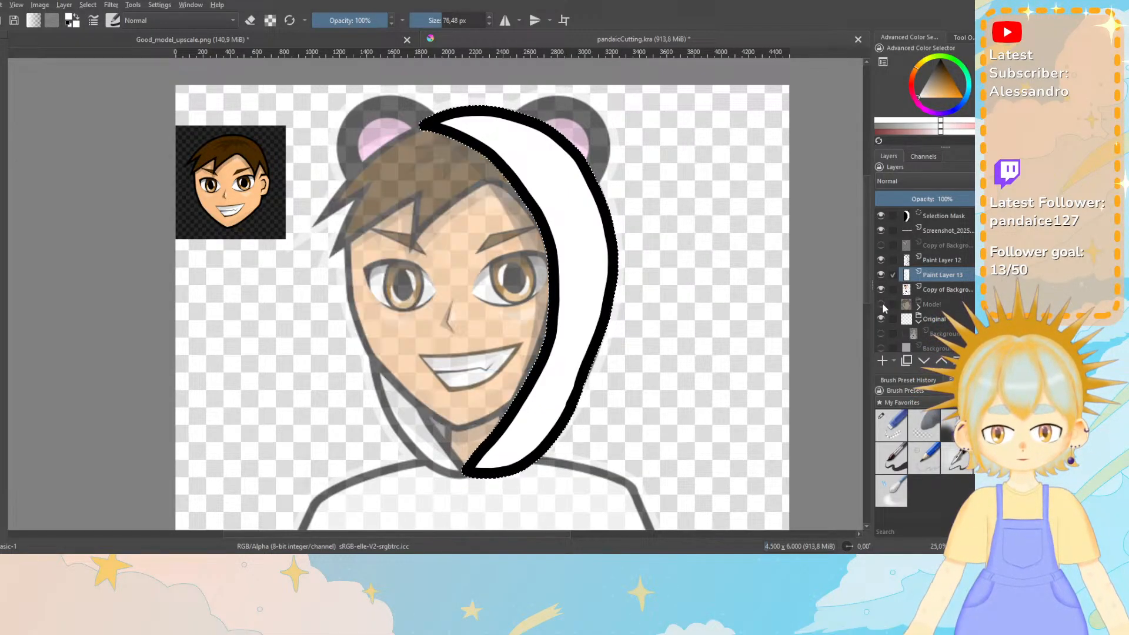
click(881, 290)
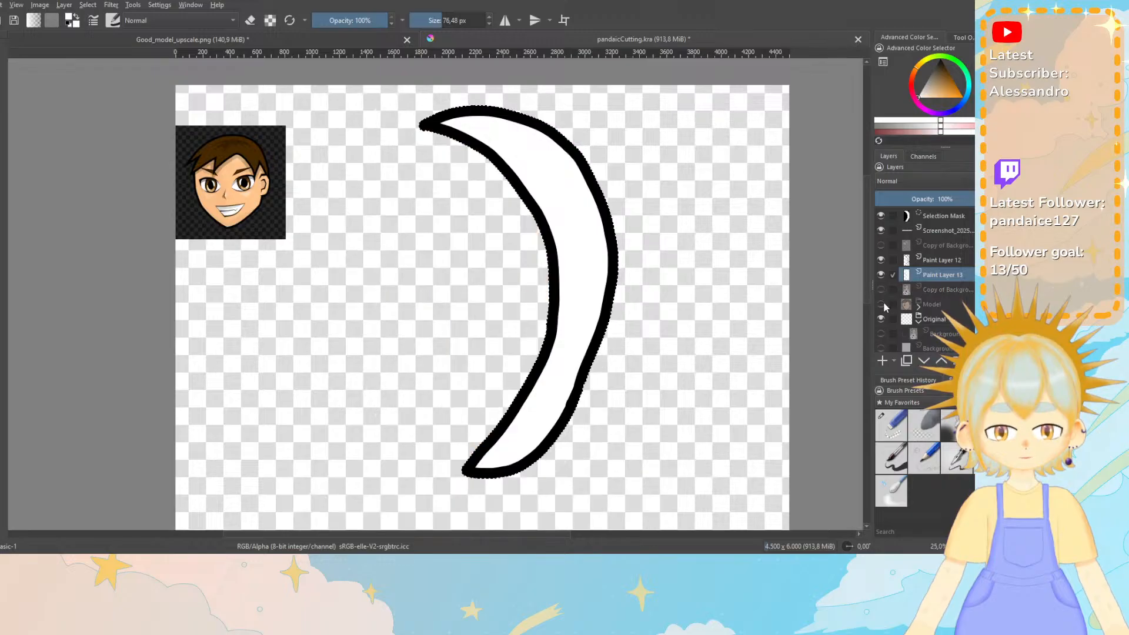
click(881, 304)
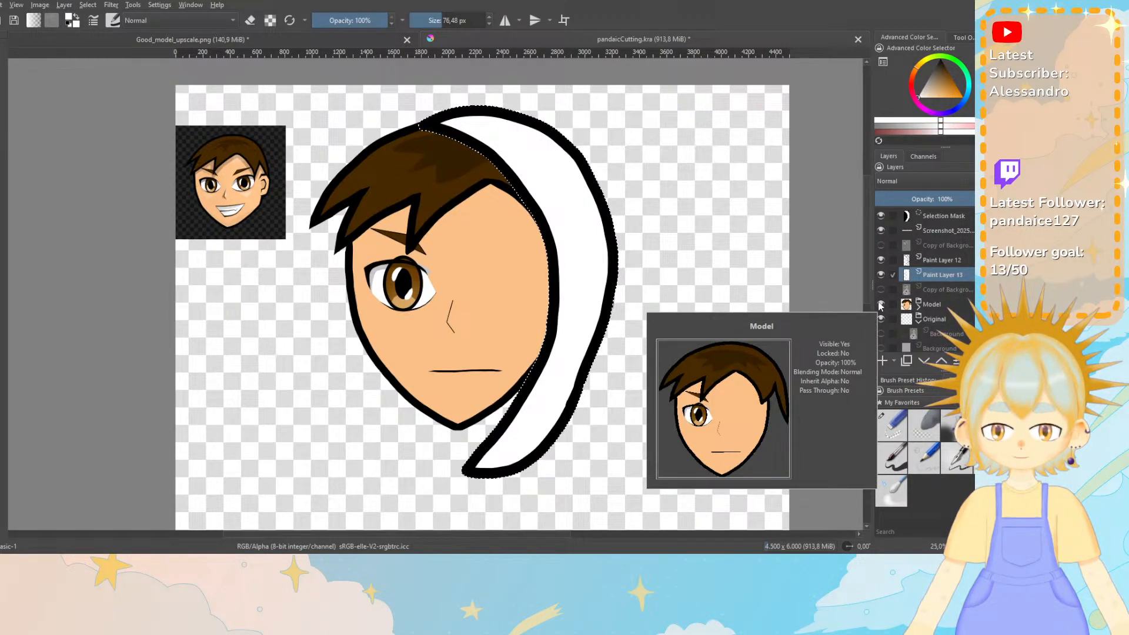
click(881, 304)
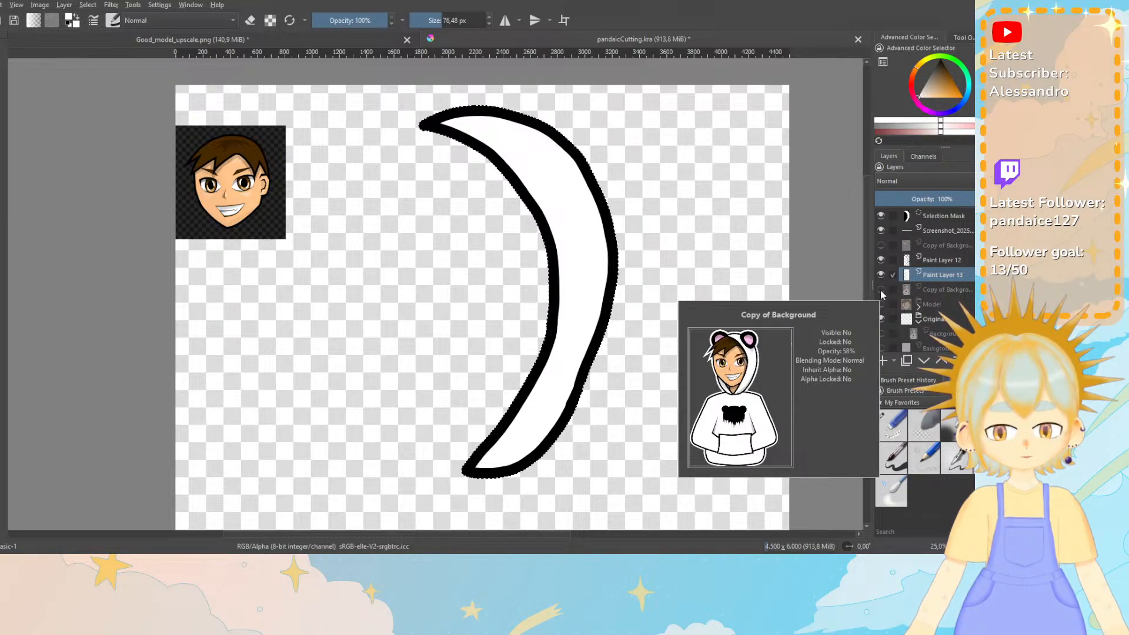
click(881, 289)
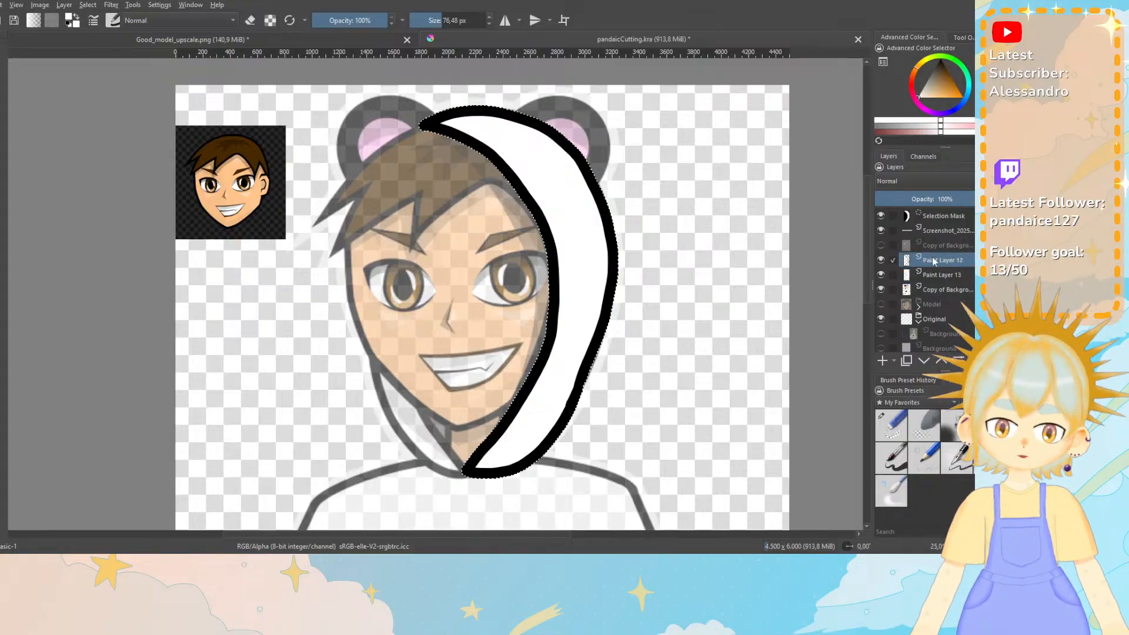
Merge the hood outline layer down into its white fill layer.
right_click(933, 259)
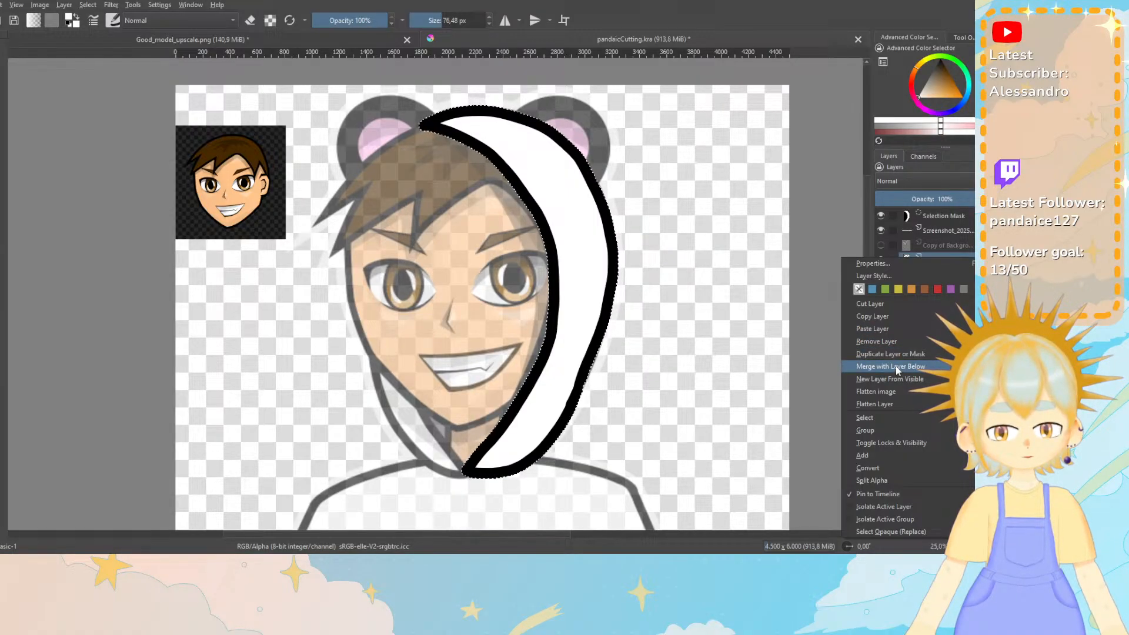
click(904, 365)
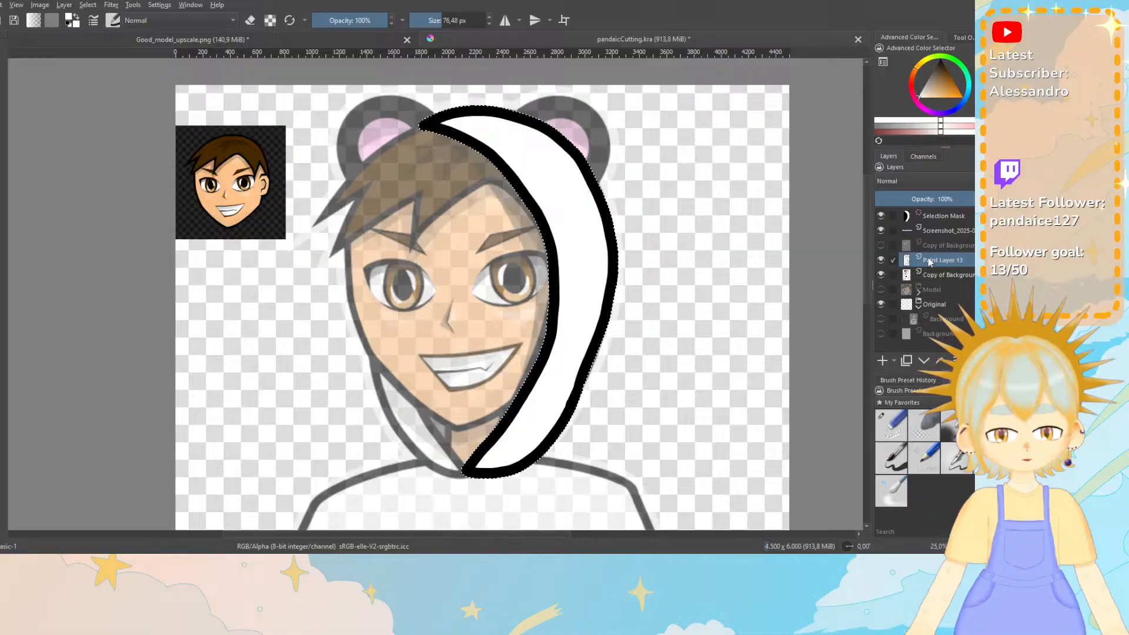
Add a new layer above the white hood layer, hide the hood layer and clear the selection.
click(881, 360)
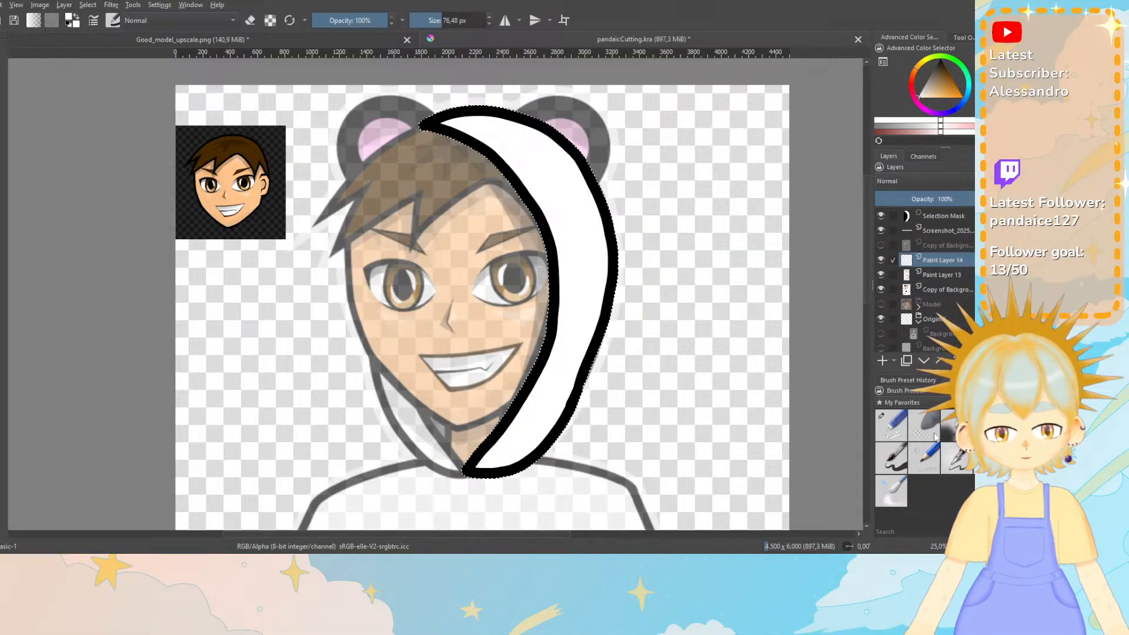
click(881, 274)
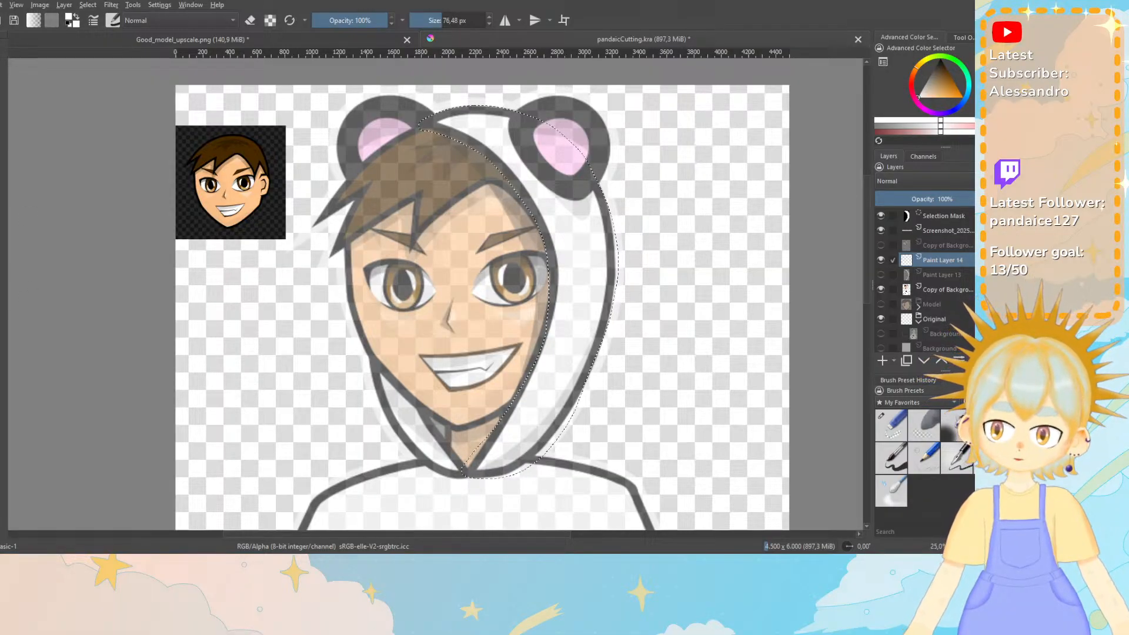
click(87, 5)
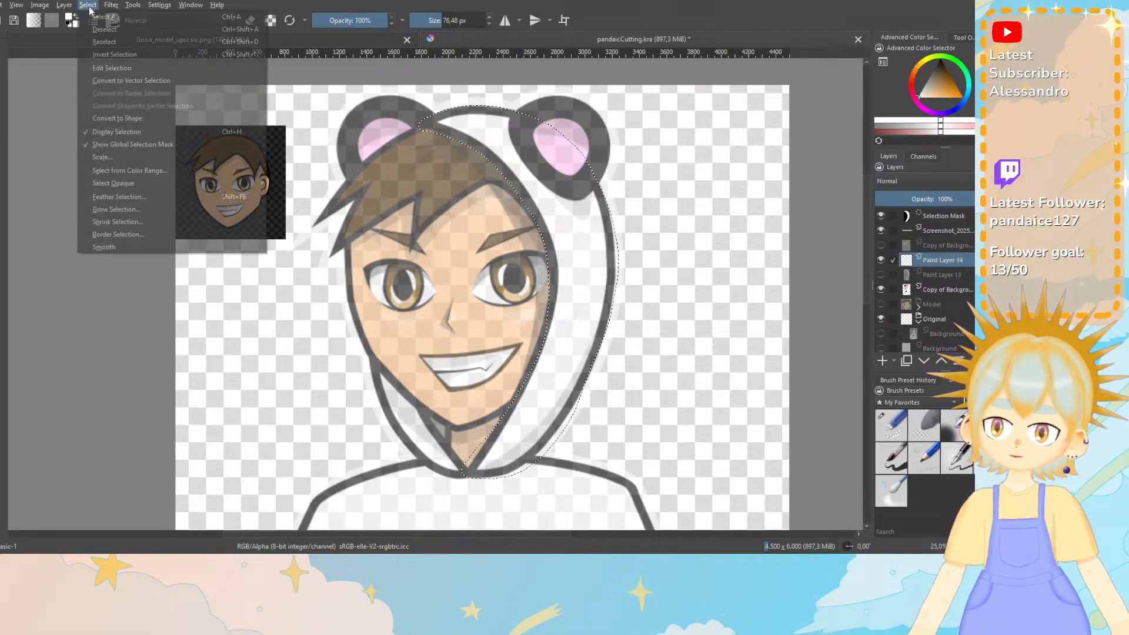
click(105, 29)
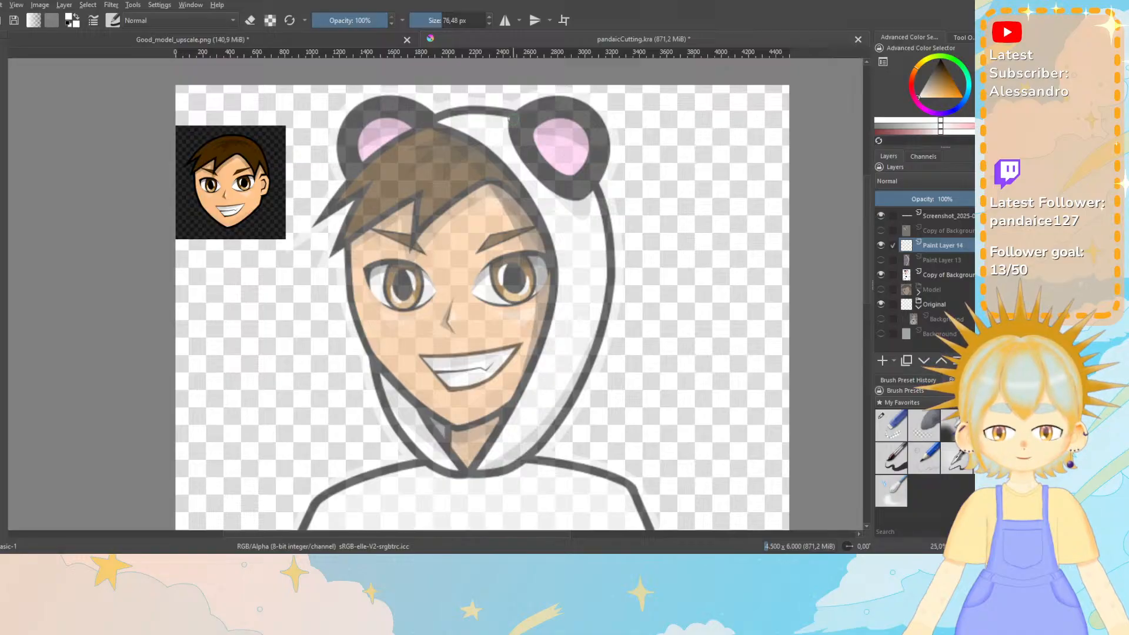
drag(512, 119, 513, 143)
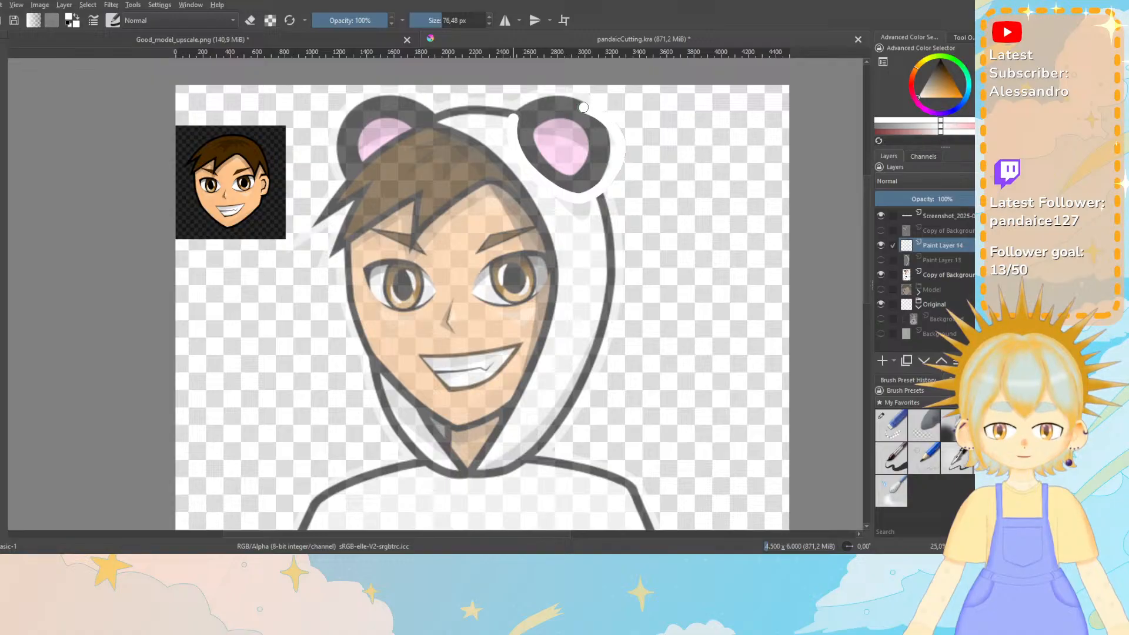
drag(584, 107, 527, 106)
key(ctrl+z)
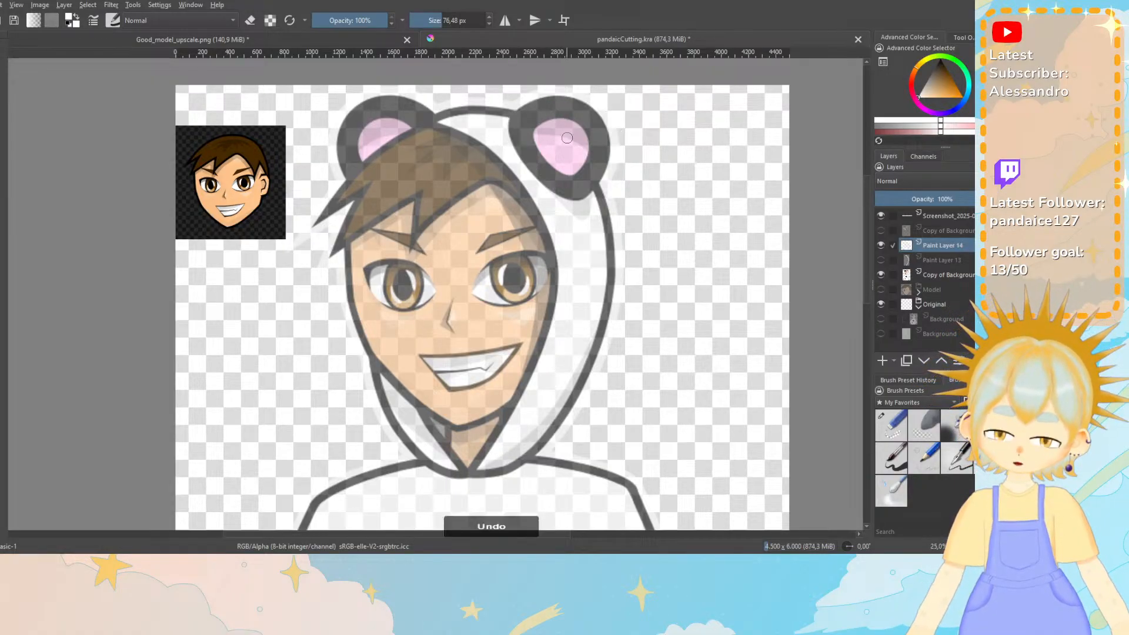
Choose black and paint the whole shape of the panda ear on the hood's right side solid on the new layer.
drag(932, 83, 944, 50)
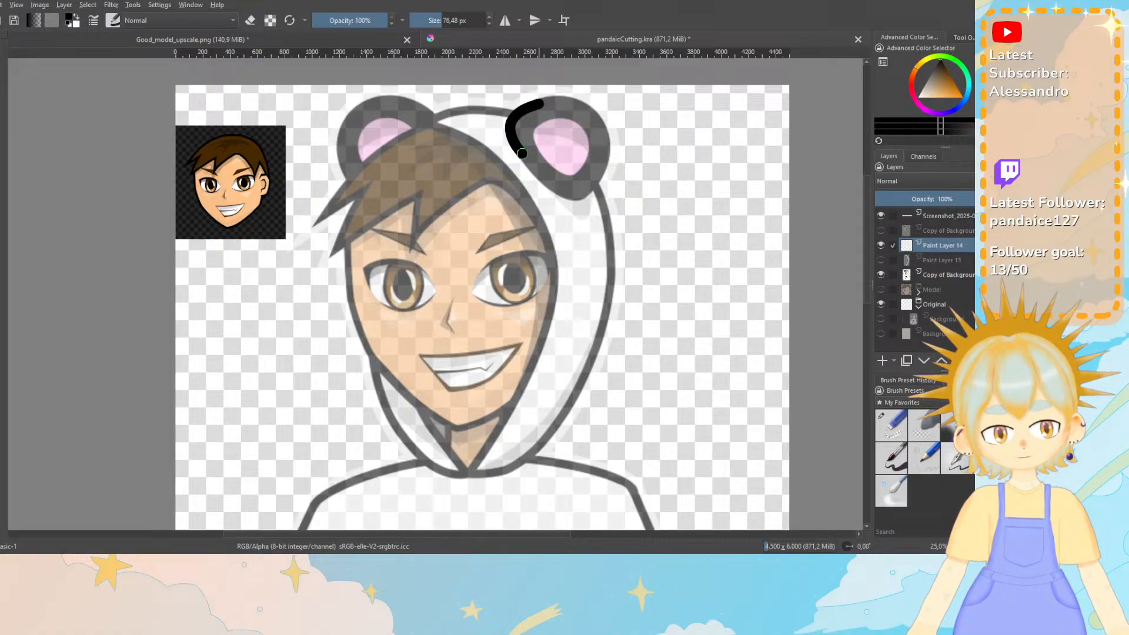
key(ctrl+z)
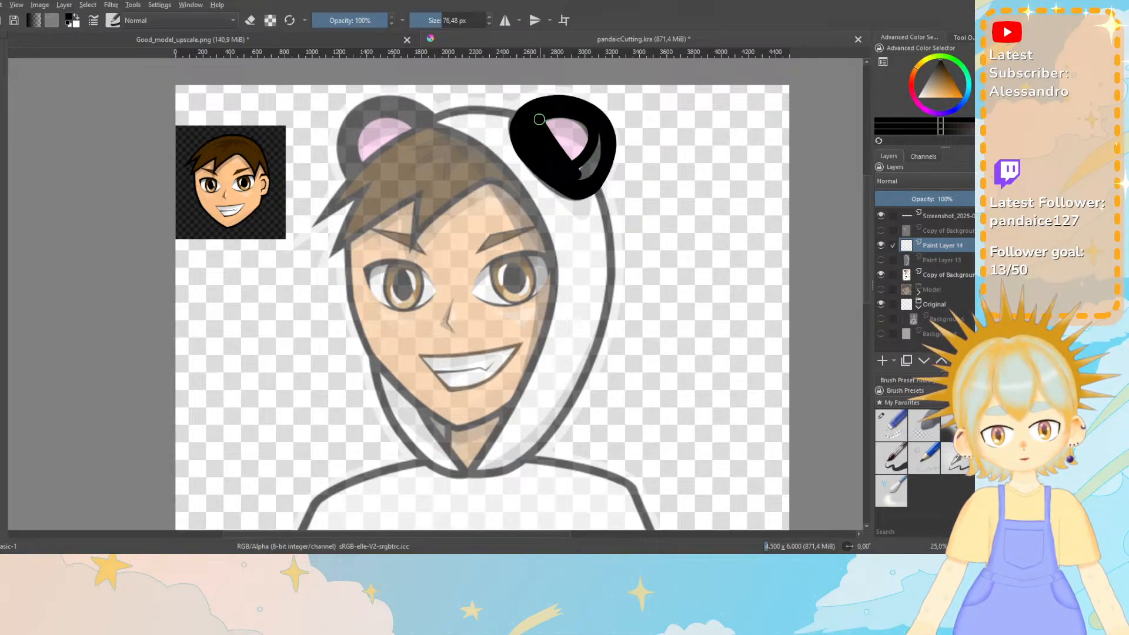
mouse_move(590, 131)
mouse_down()
mouse_move(575, 177)
mouse_move(602, 158)
mouse_move(604, 133)
mouse_move(582, 174)
mouse_move(574, 128)
mouse_move(576, 155)
mouse_move(556, 133)
mouse_up()
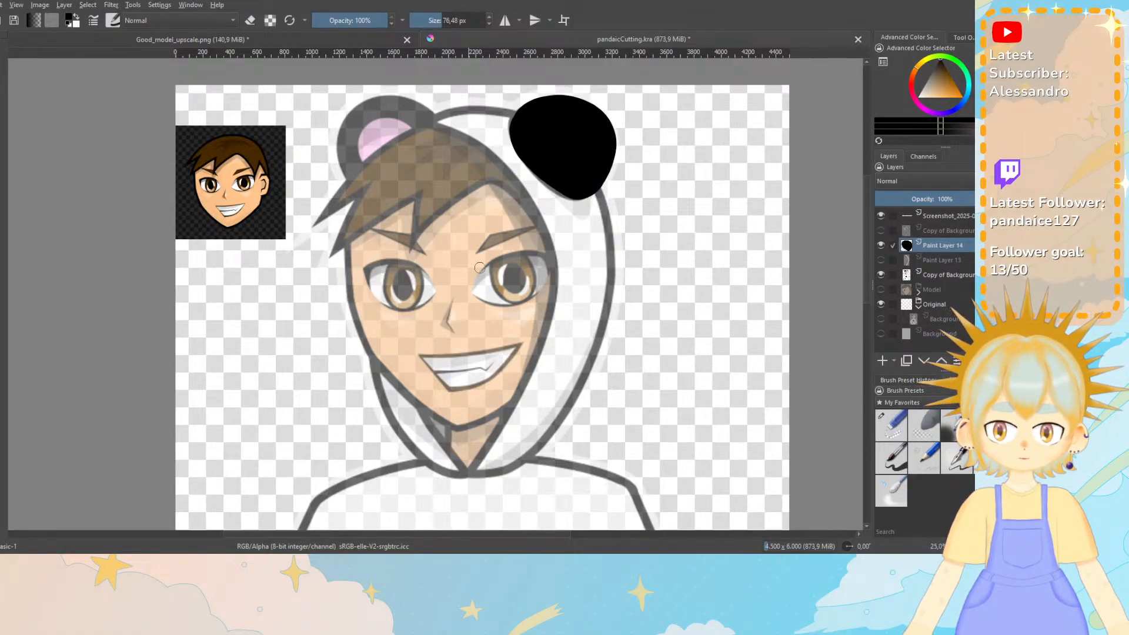
Add a layer above the black ear, sample the reference ear's pink at full opacity and return Copy of Background to 42% opacity.
click(882, 361)
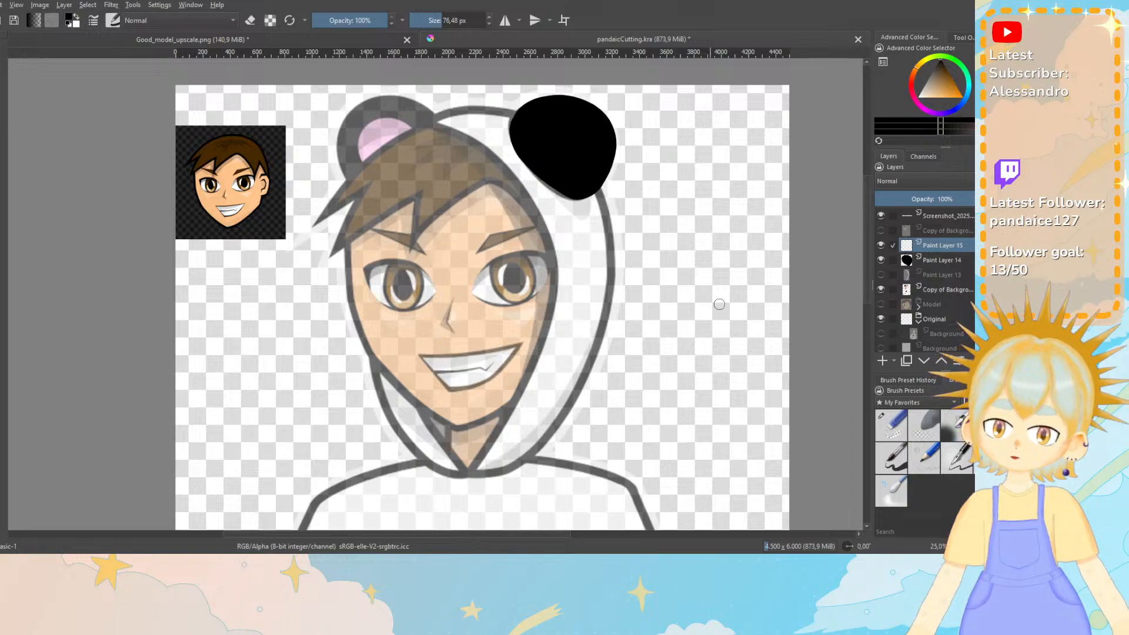
click(939, 290)
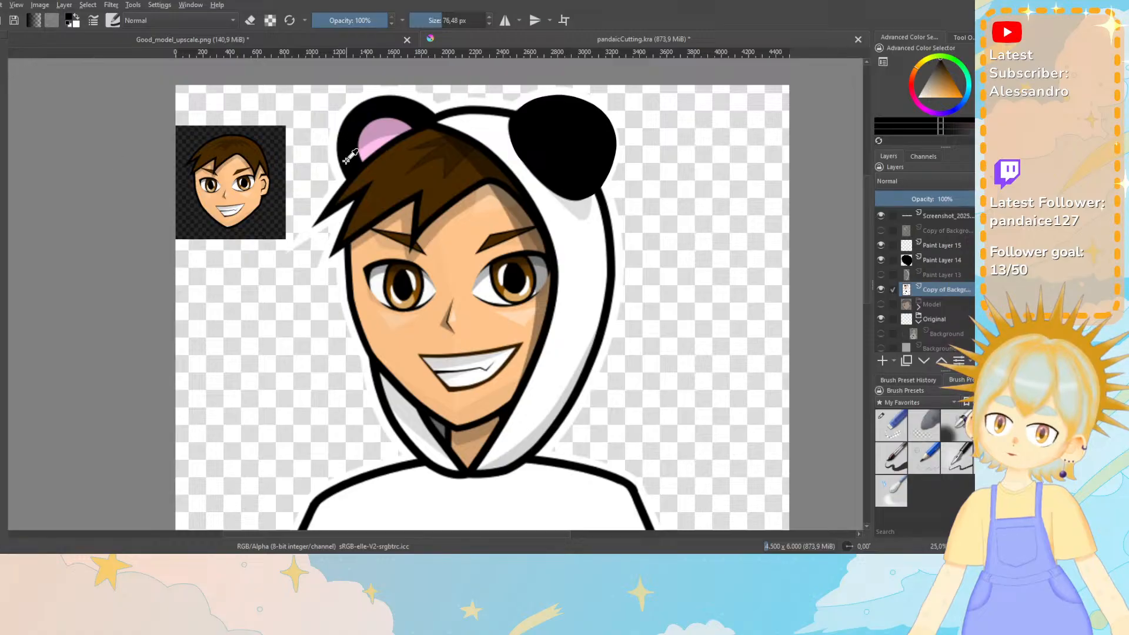
ctrl+click(382, 135)
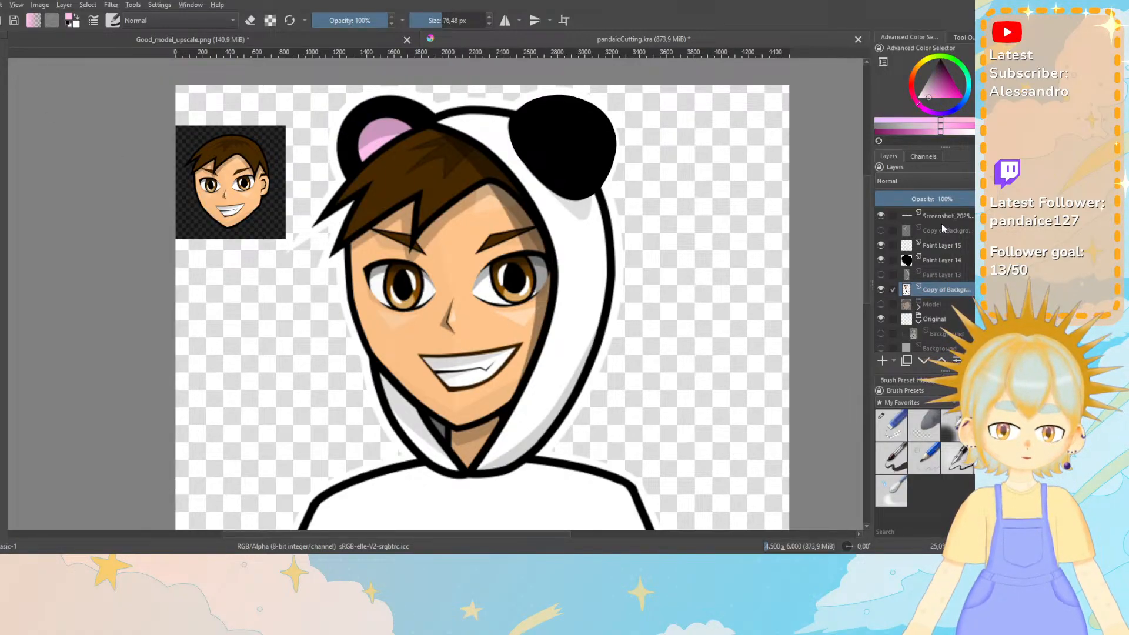
click(922, 200)
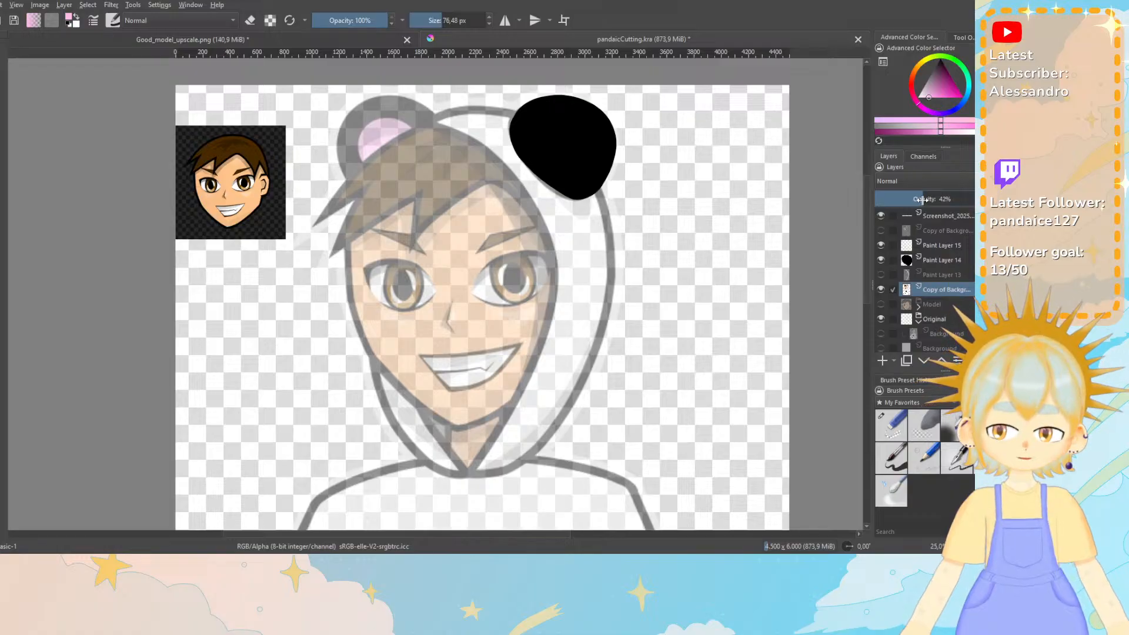
click(935, 246)
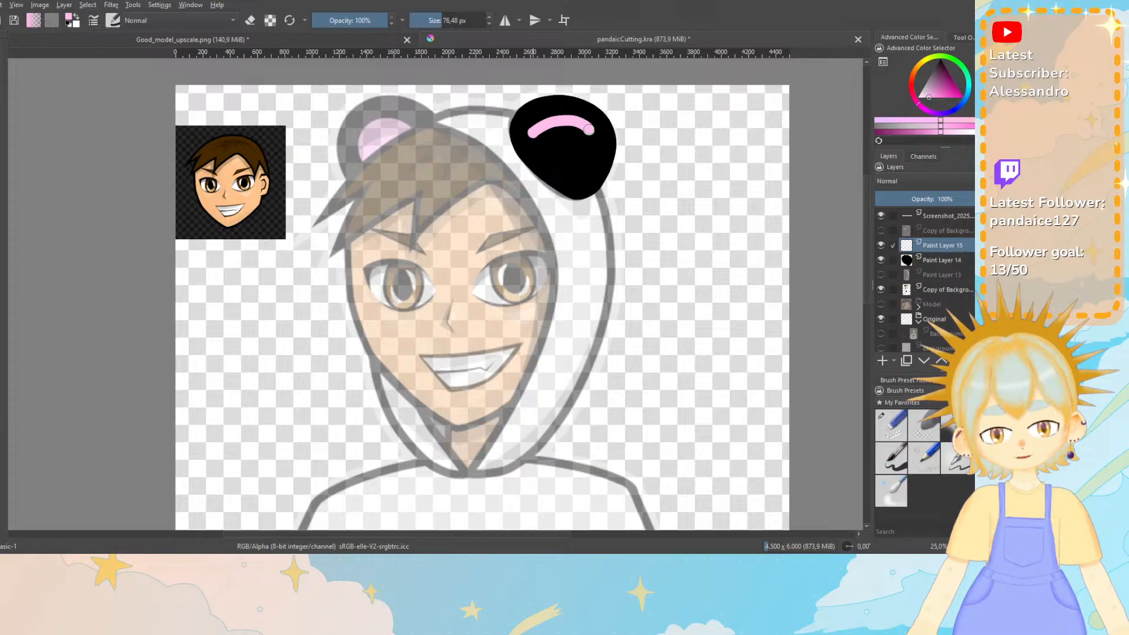
Paint the inner area of the black ear solid pink on the new layer, undoing stray strokes at its edge.
drag(592, 146, 569, 169)
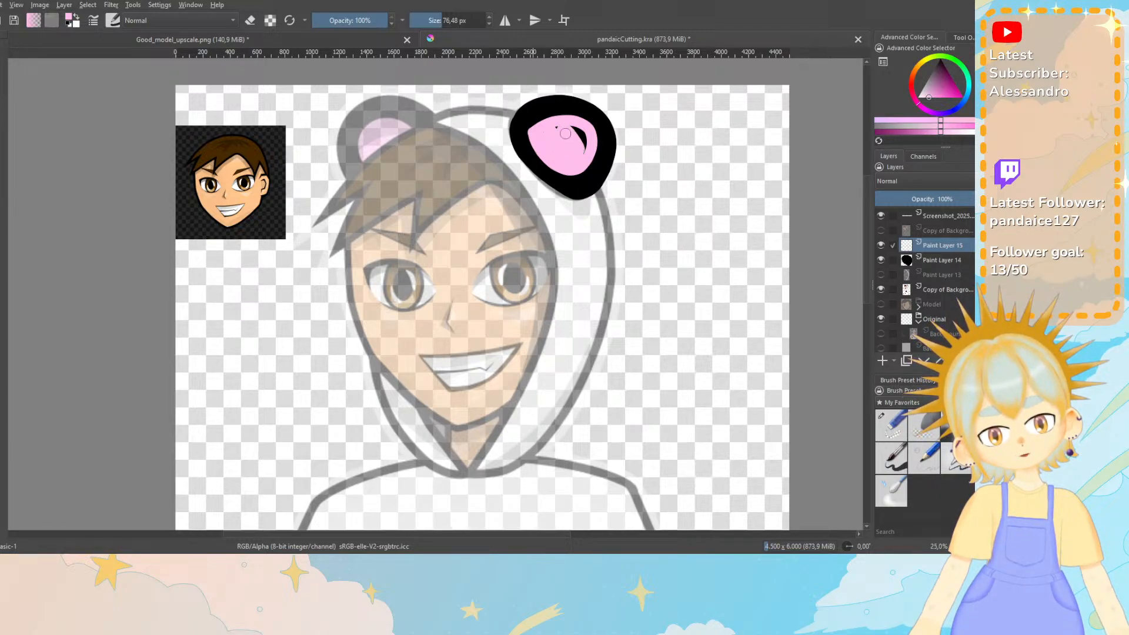
mouse_move(556, 124)
mouse_down()
mouse_move(579, 131)
mouse_move(584, 152)
mouse_up()
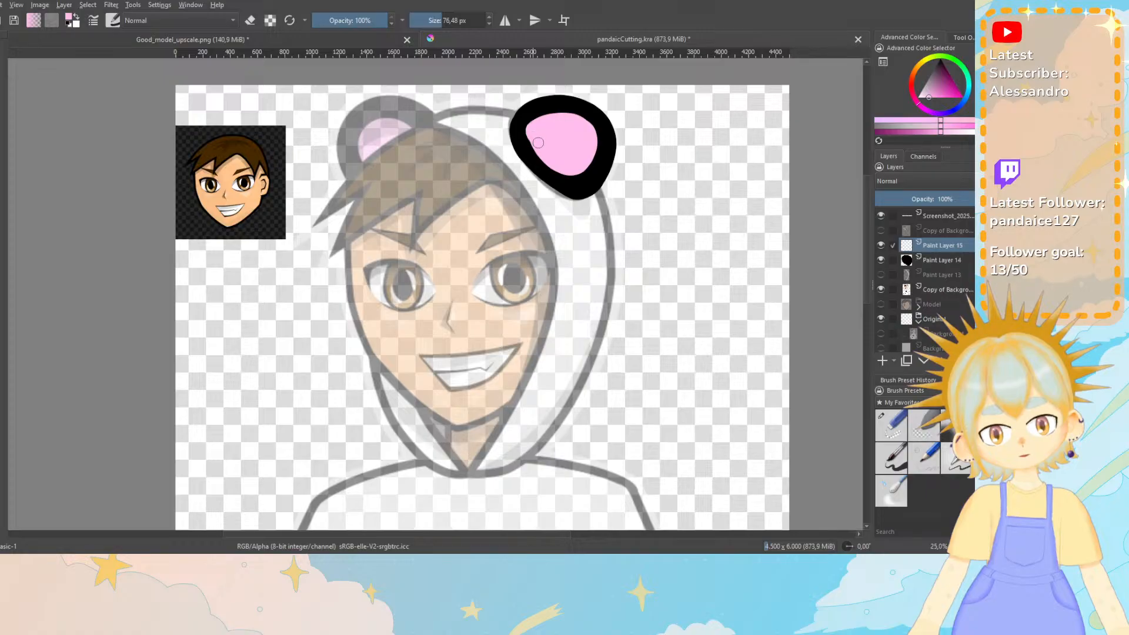
drag(572, 120, 586, 122)
key(ctrl+z)
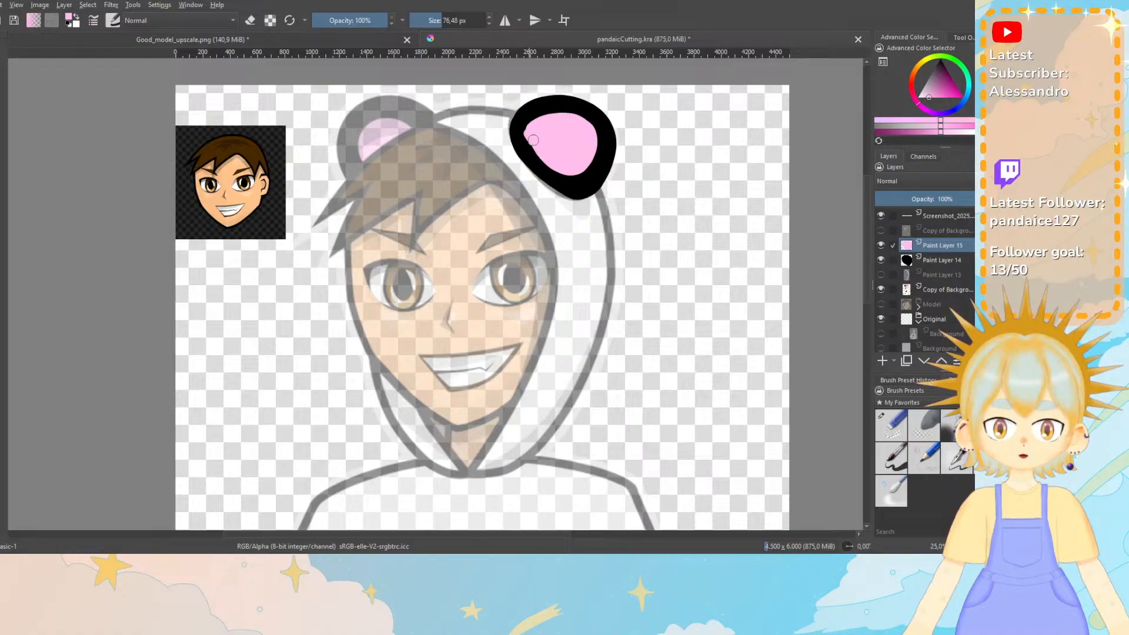
drag(529, 134, 551, 160)
key(ctrl+z)
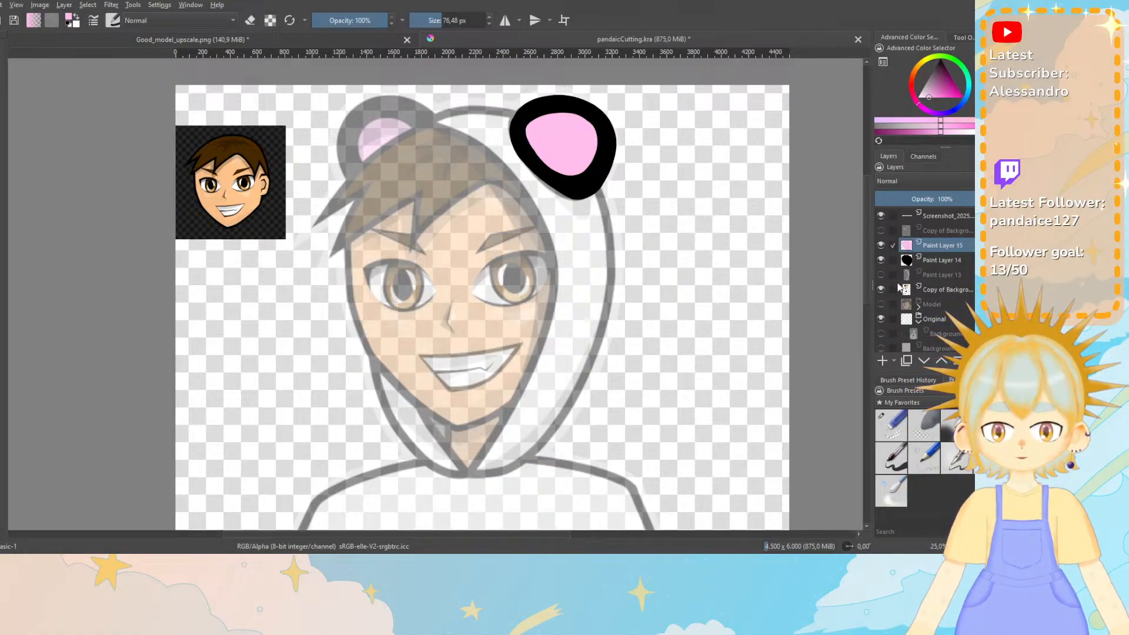
Add a group layer, place it above the ear layers and name it Hood Front.
click(930, 262)
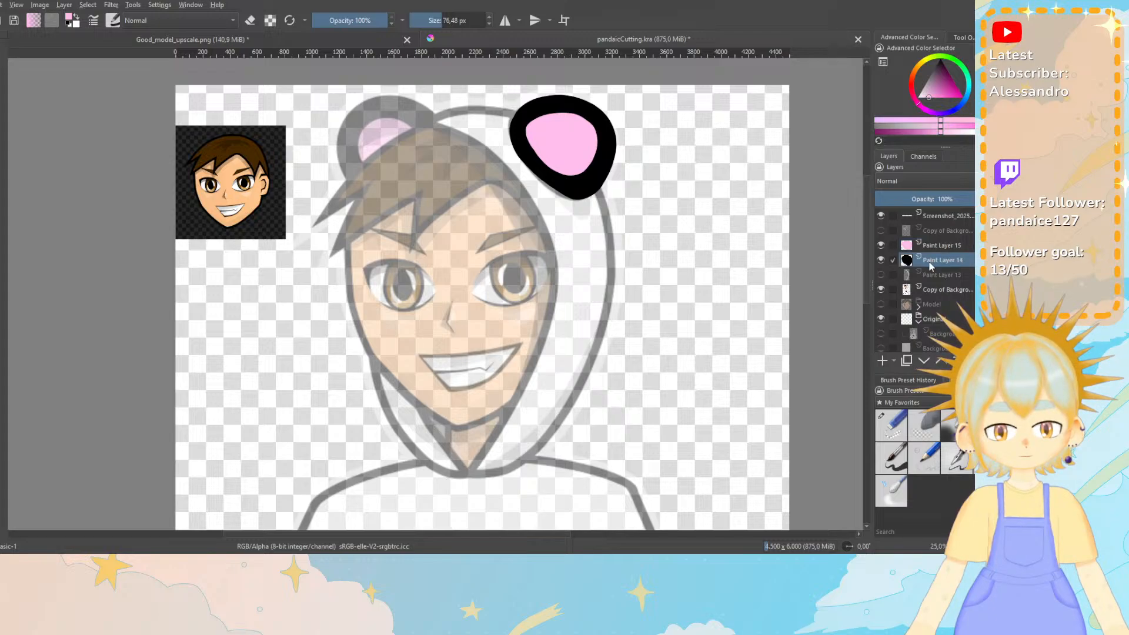
click(894, 360)
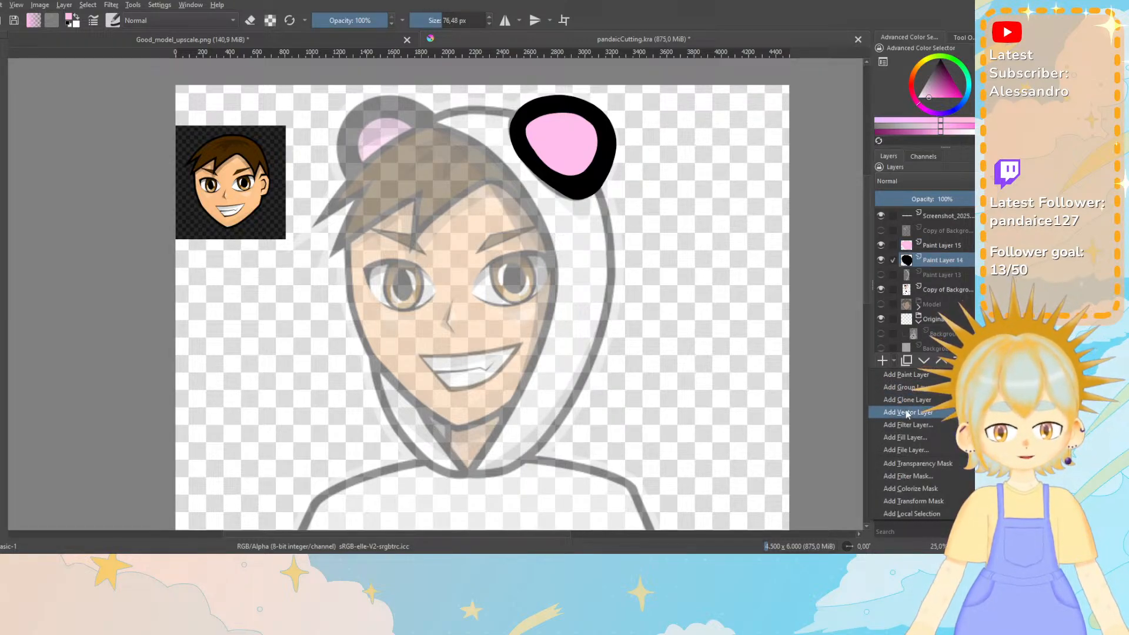
click(908, 387)
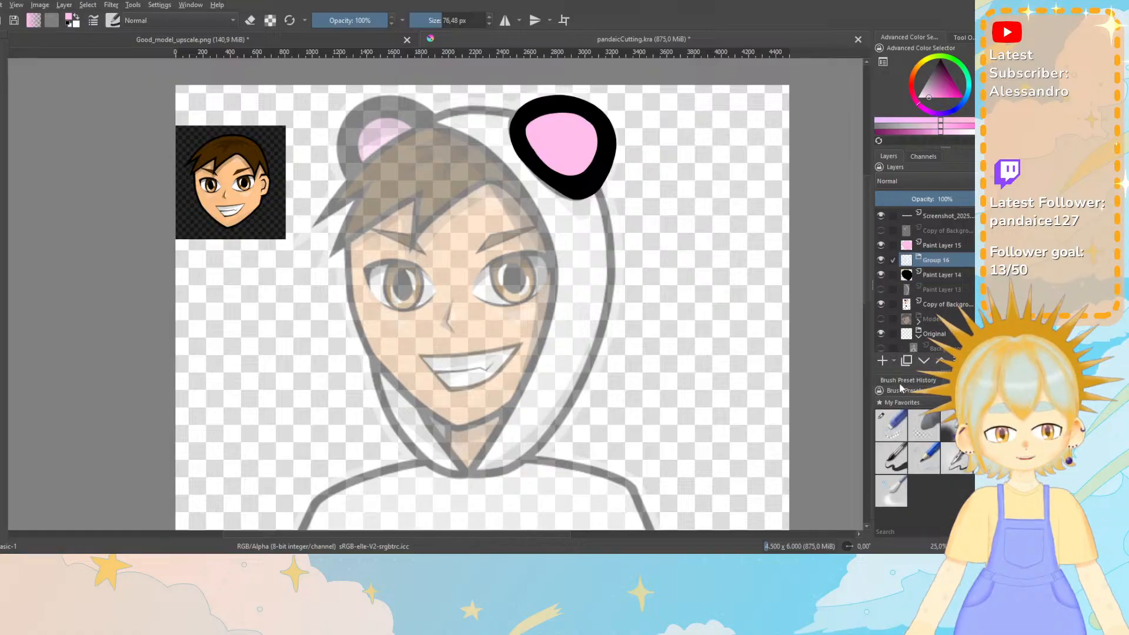
drag(947, 254, 940, 247)
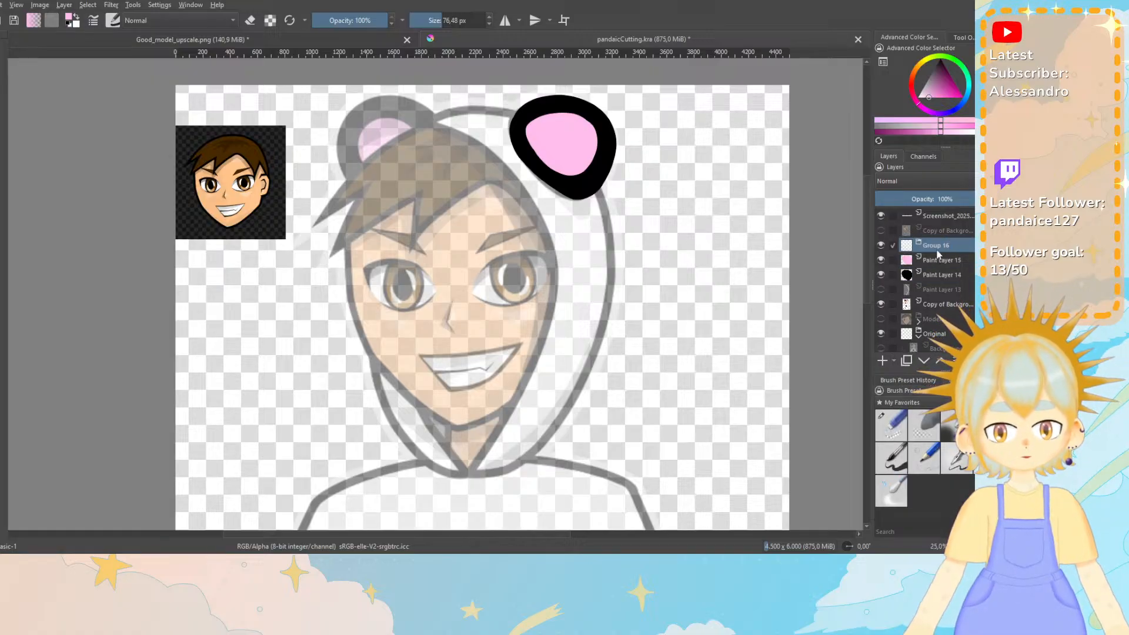
double_click(940, 247)
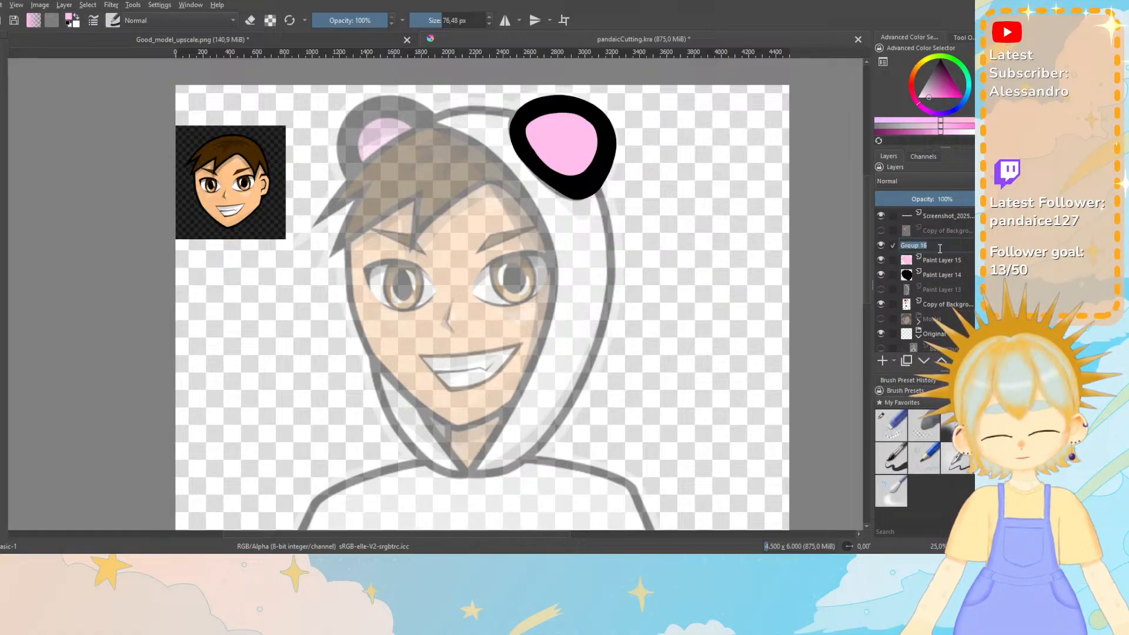
text(Hood Front)
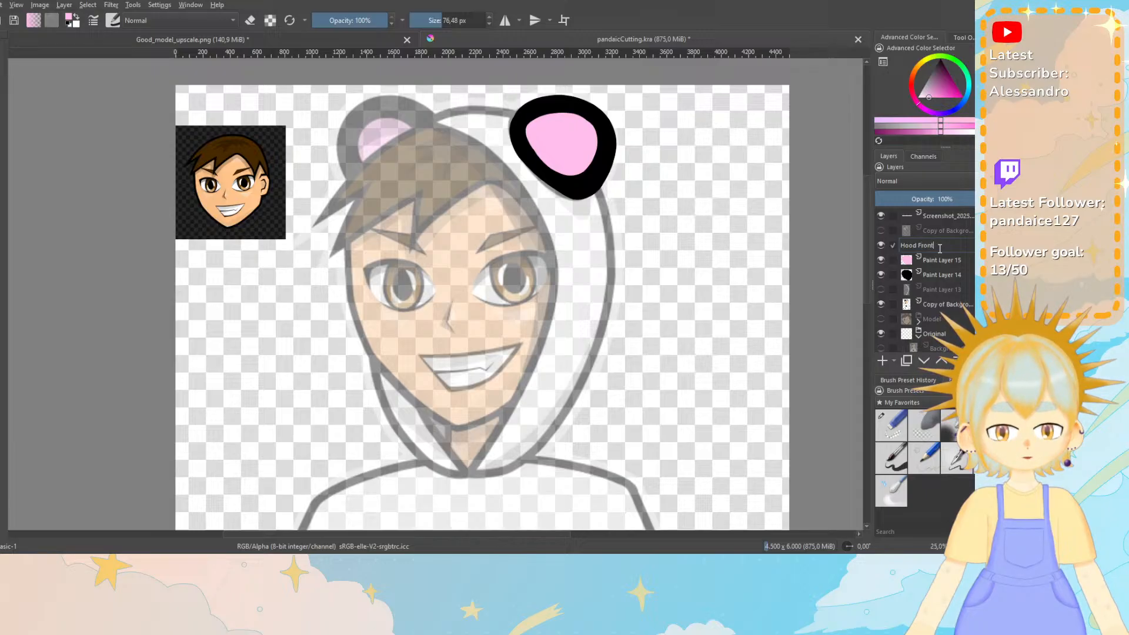
key(Return)
Move the pink inner ear, black ear and white hood layers into the Hood Front group and show the hood layer.
click(933, 260)
shift+click(931, 275)
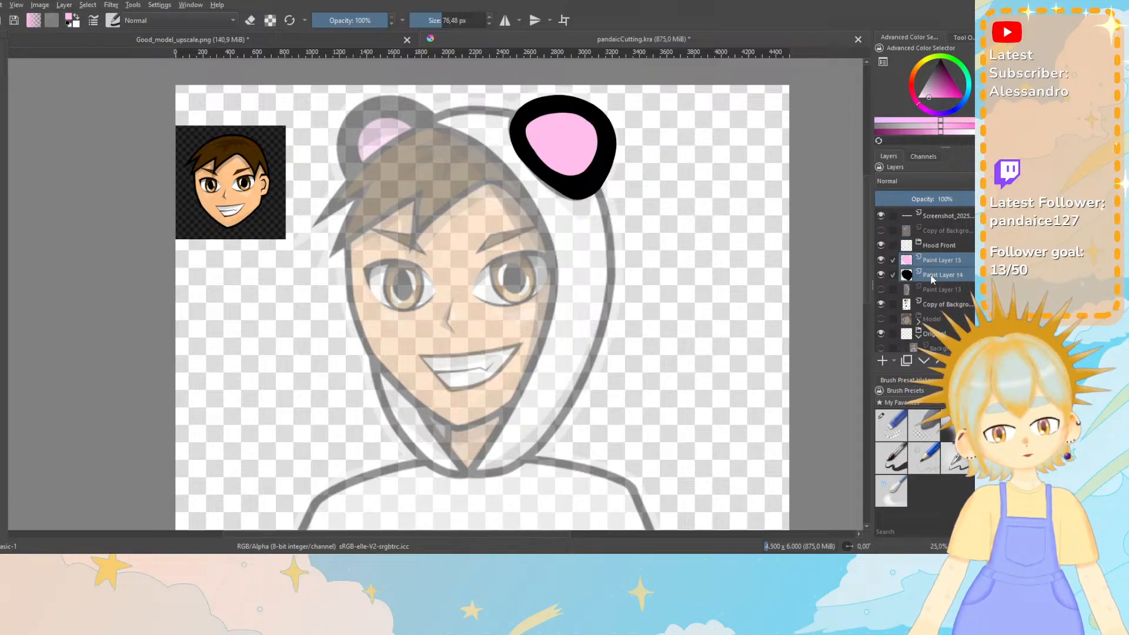
drag(939, 259, 943, 243)
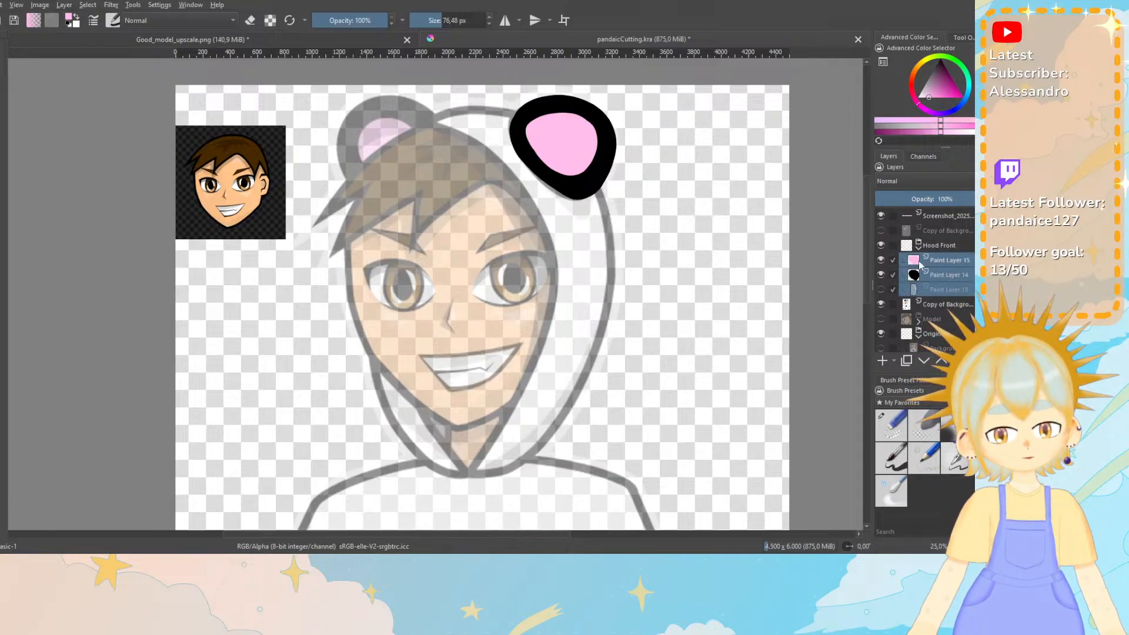
click(886, 291)
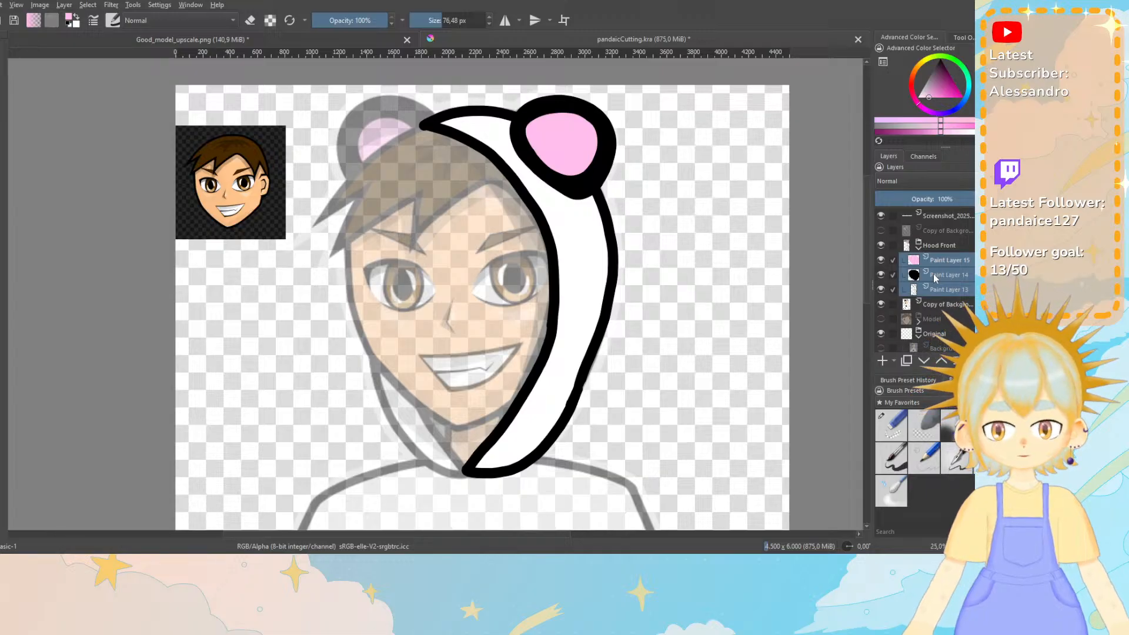
Show the Model group and toggle the faded Copy of Background layer to check the hood and ear against the head.
click(881, 319)
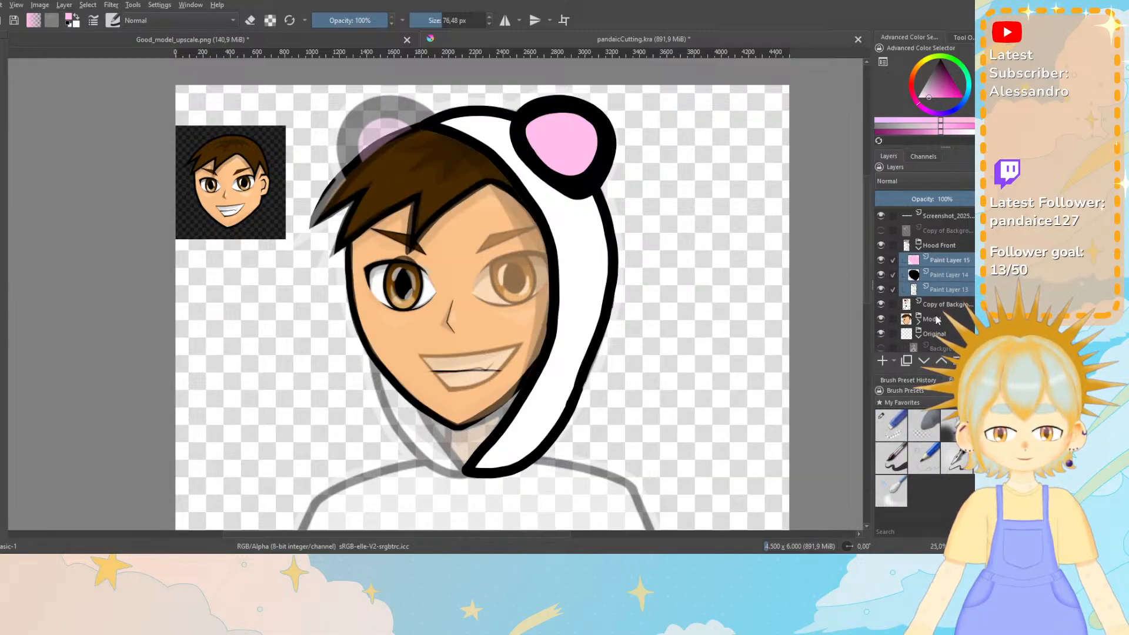
click(881, 304)
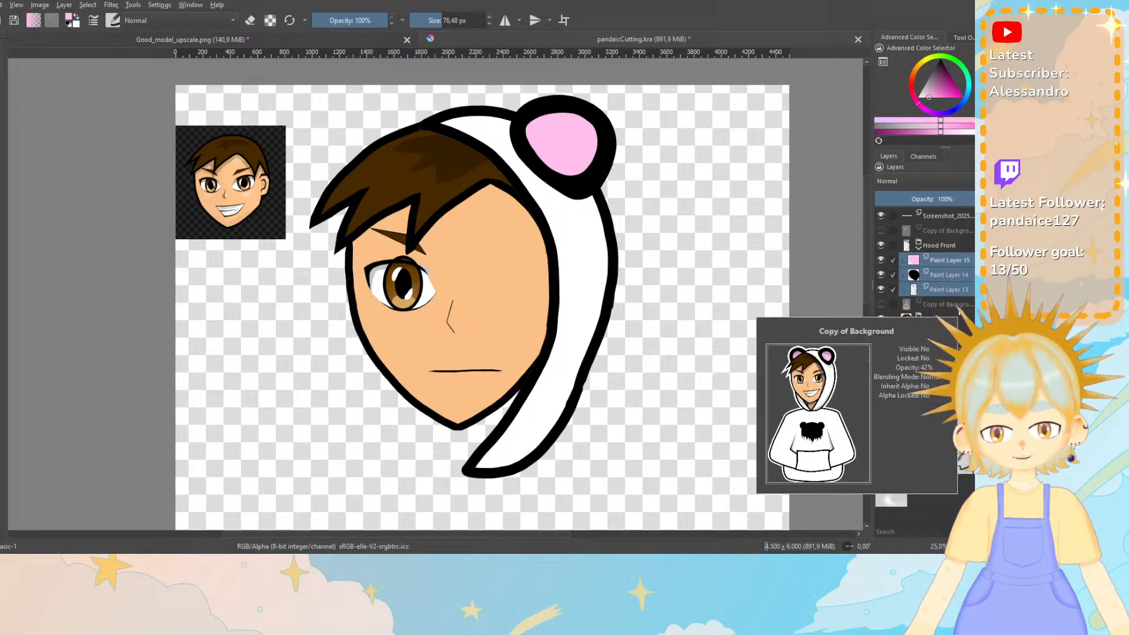
click(881, 304)
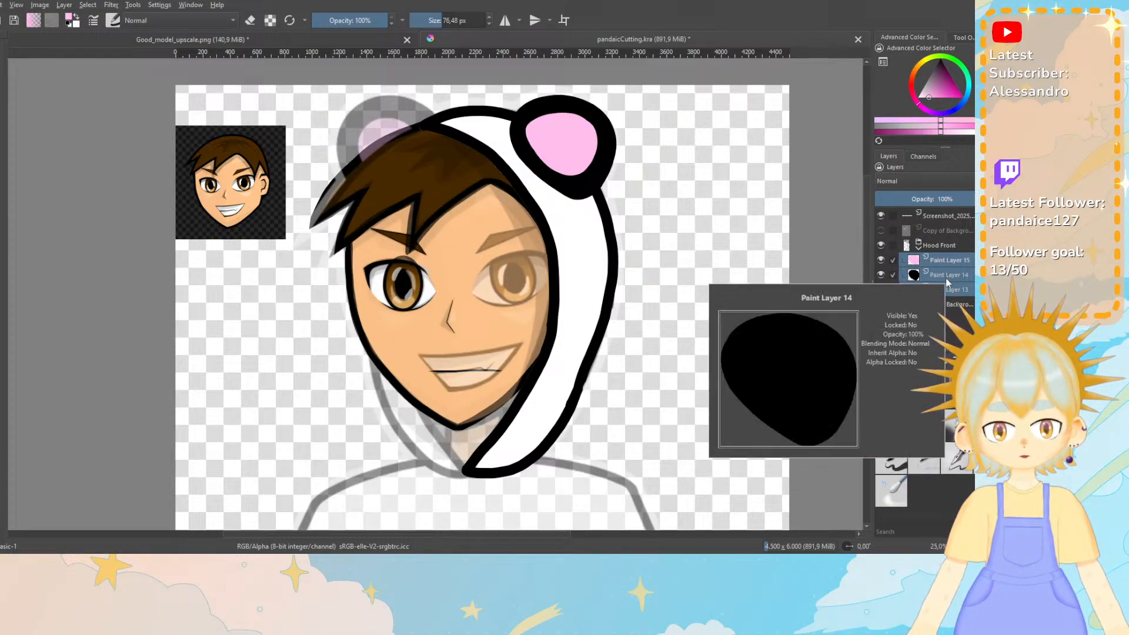
Move the Hood Front group into the Model group above the Hair layer and collapse the groups.
click(919, 249)
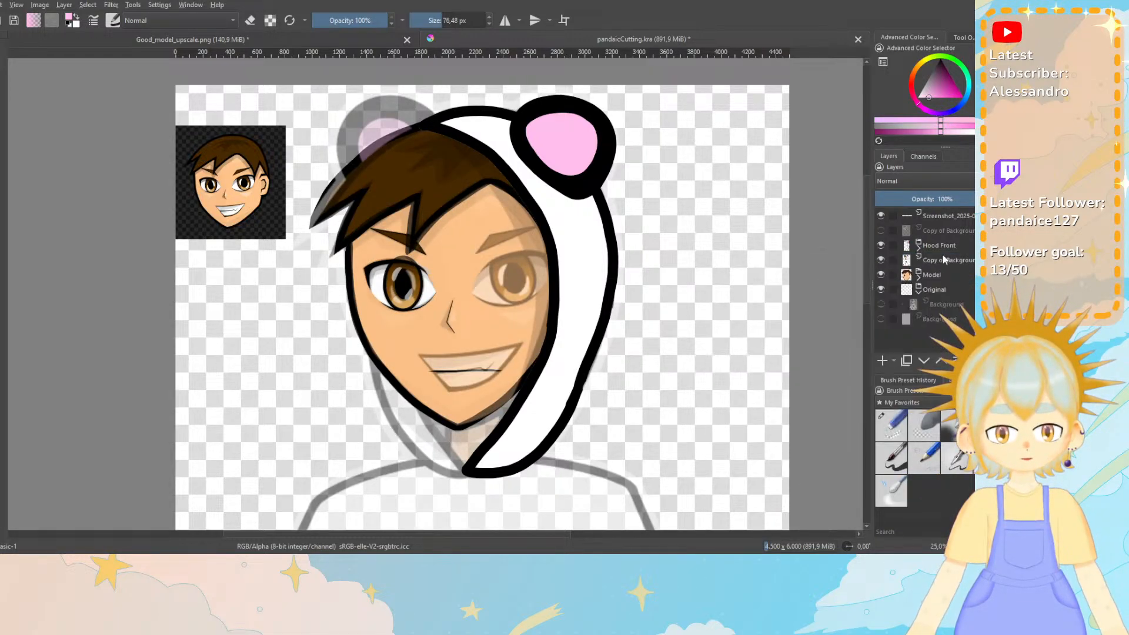
click(920, 276)
drag(935, 243, 941, 291)
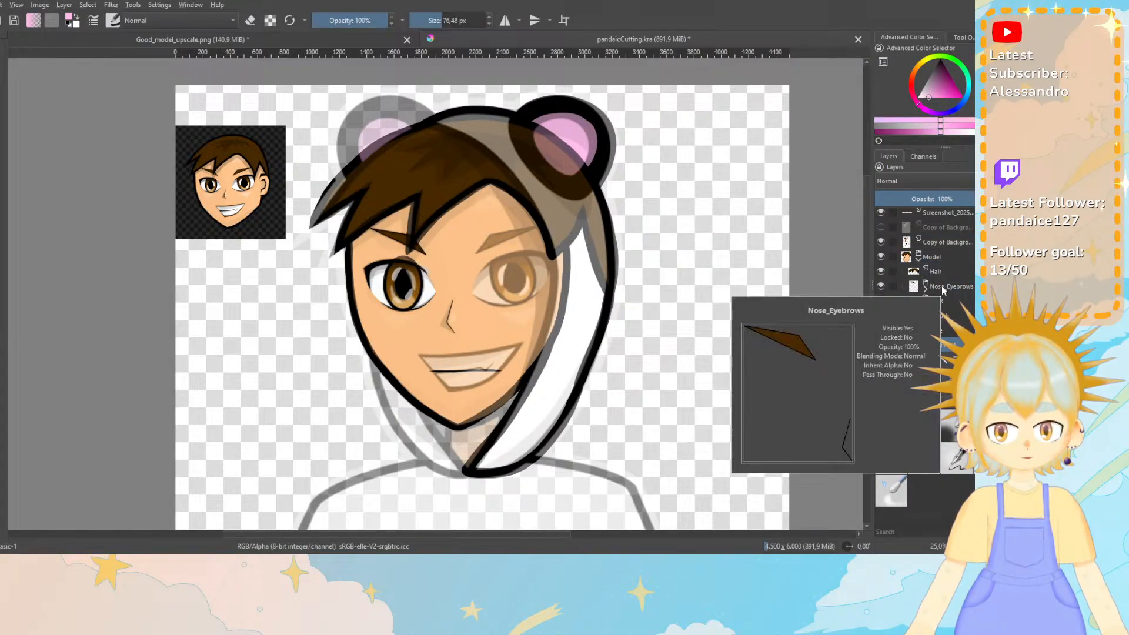
drag(928, 348, 919, 248)
click(919, 242)
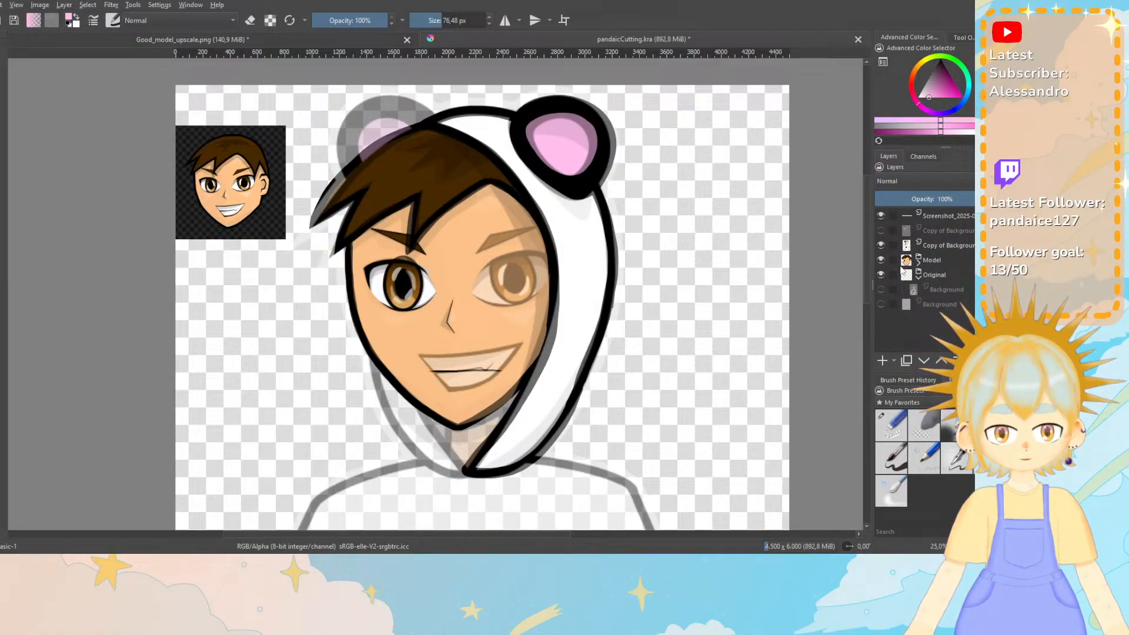
Toggle the Model group's visibility to compare the redrawn parts with the faded reference, leaving the group hidden.
click(881, 260)
click(881, 260)
click(881, 260)
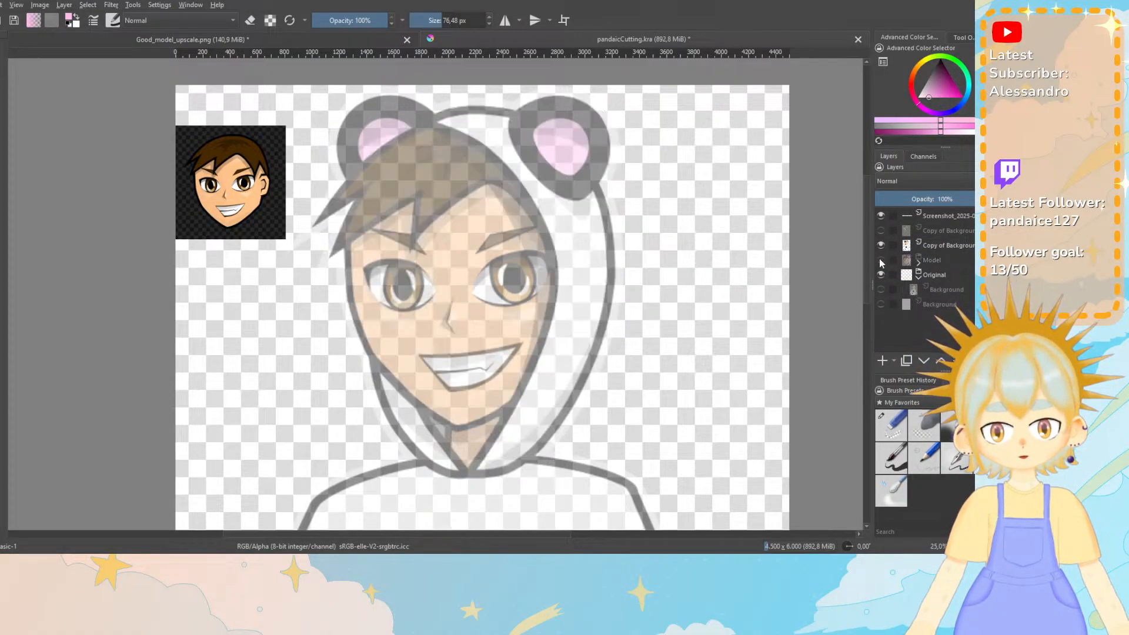
click(881, 260)
click(881, 260)
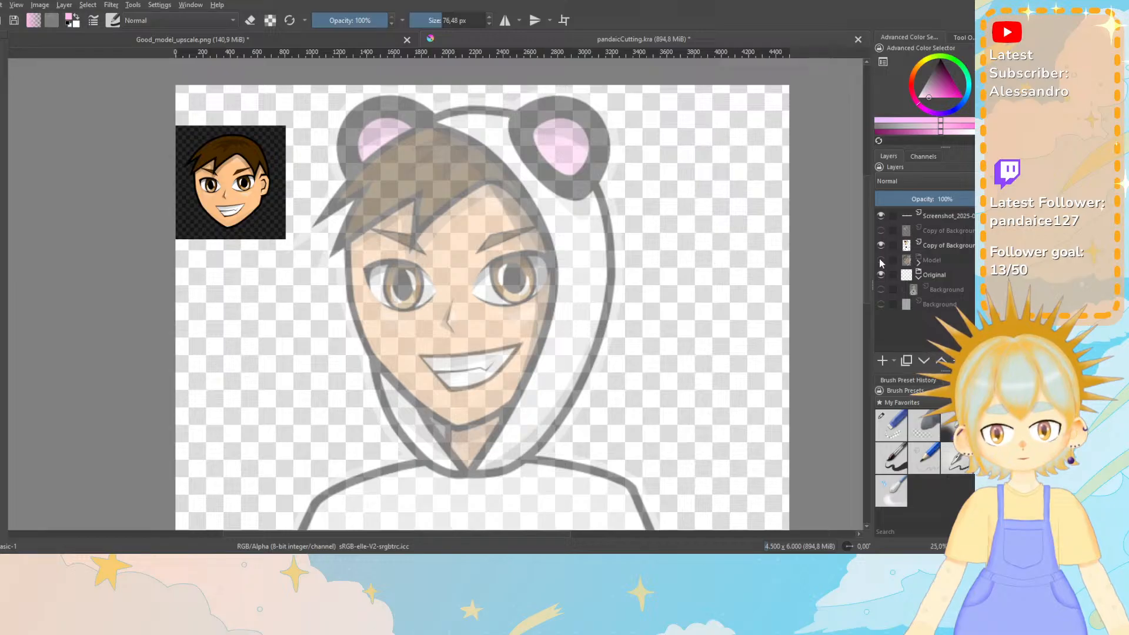
Show the Model group, expand its Hood Front group and rename the white hood layer as HoodFront.
click(881, 260)
click(881, 260)
click(881, 260)
click(919, 263)
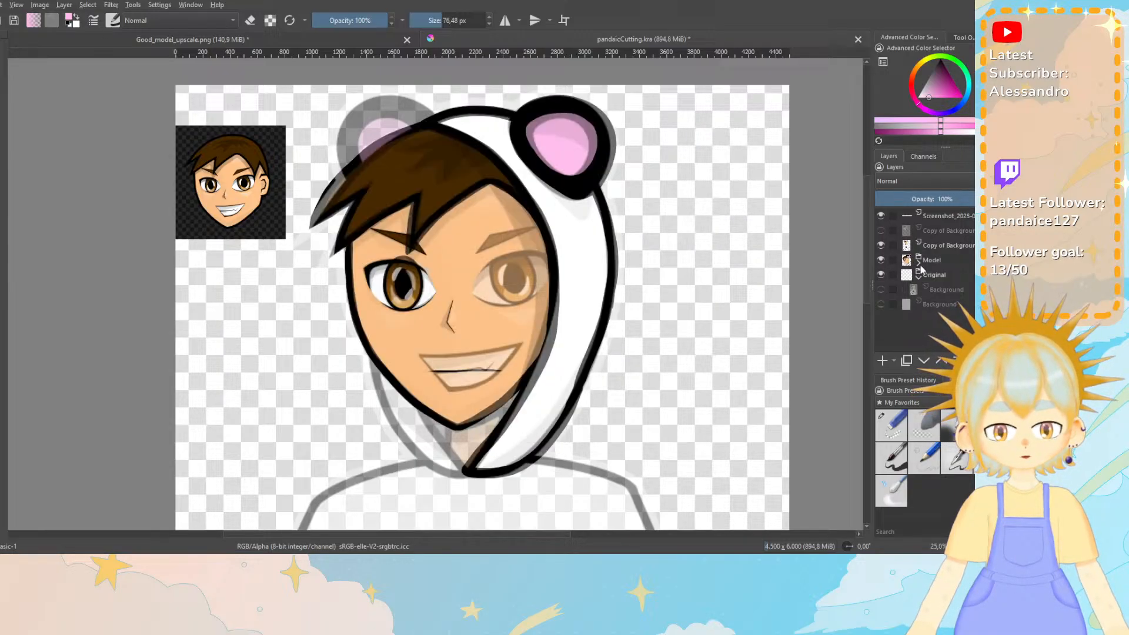
click(927, 279)
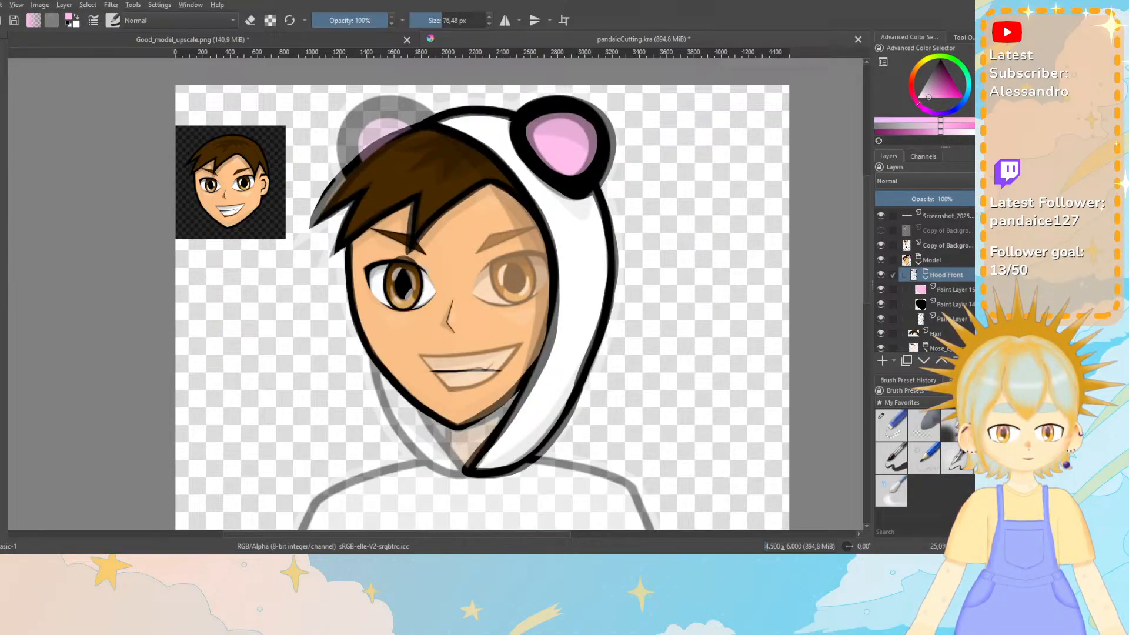
scroll(941, 283, down, 1)
double_click(965, 301)
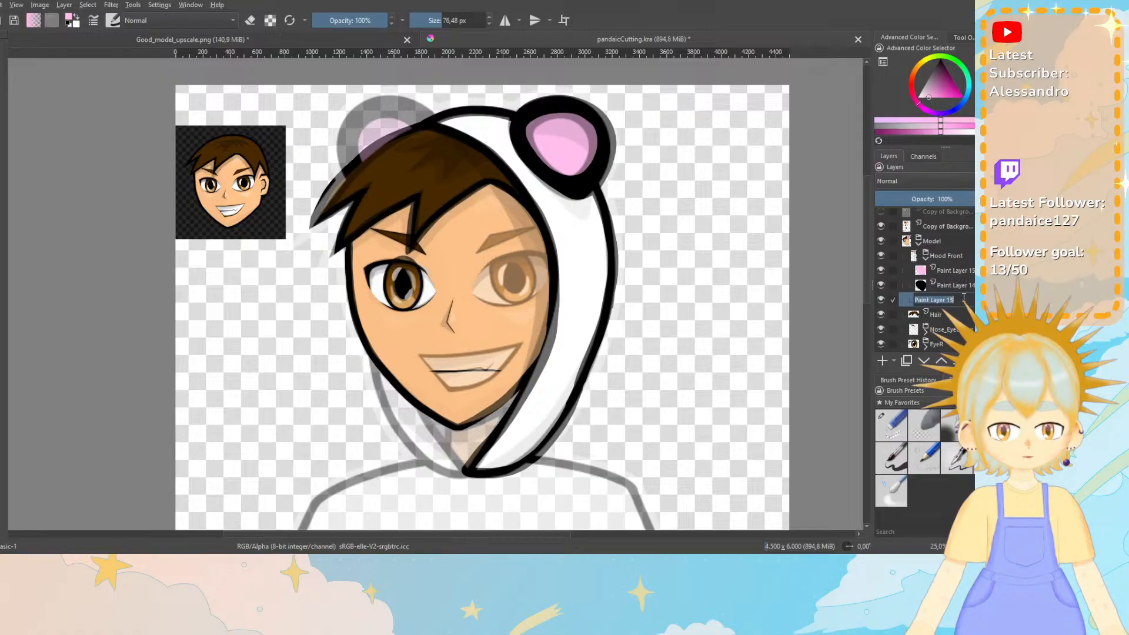
text(Ho)
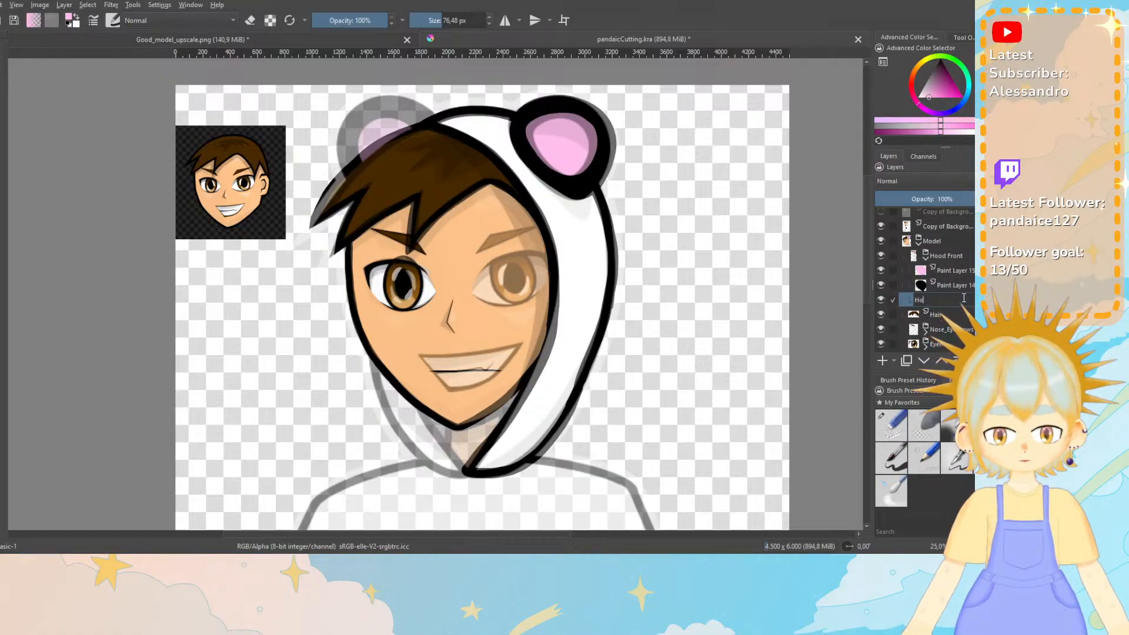
text(odFront)
key(Return)
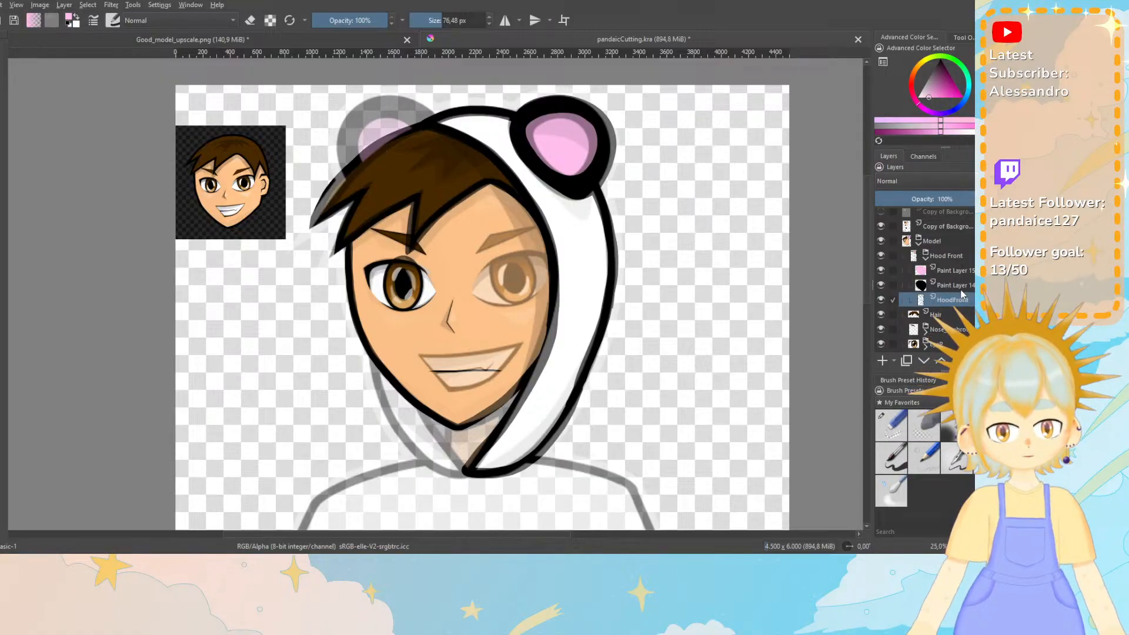
Rename the pink inner ear layer as PandaPinkFront and the black ear layer as PandaBlackFront.
click(953, 271)
double_click(953, 270)
text(Pan)
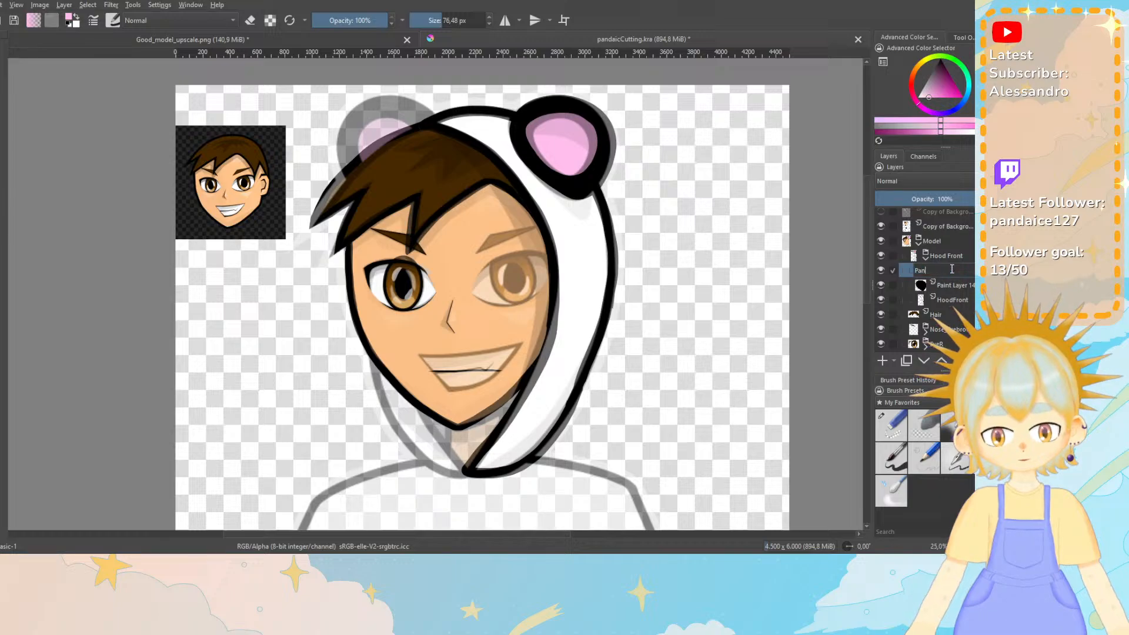
text(daPinkF)
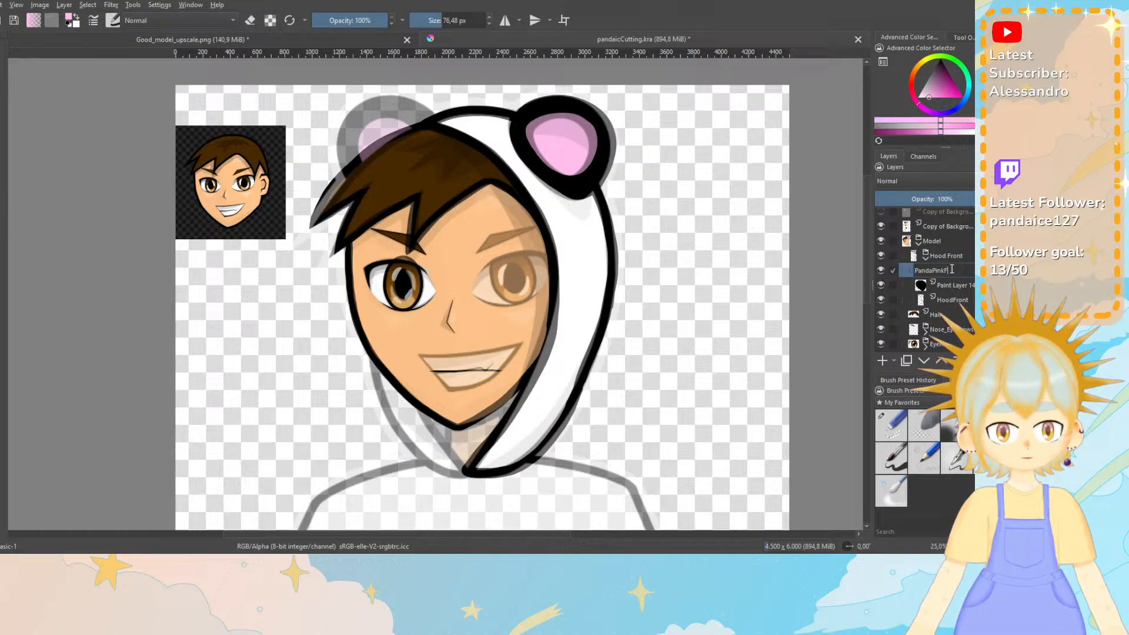
text(ron)
double_click(953, 281)
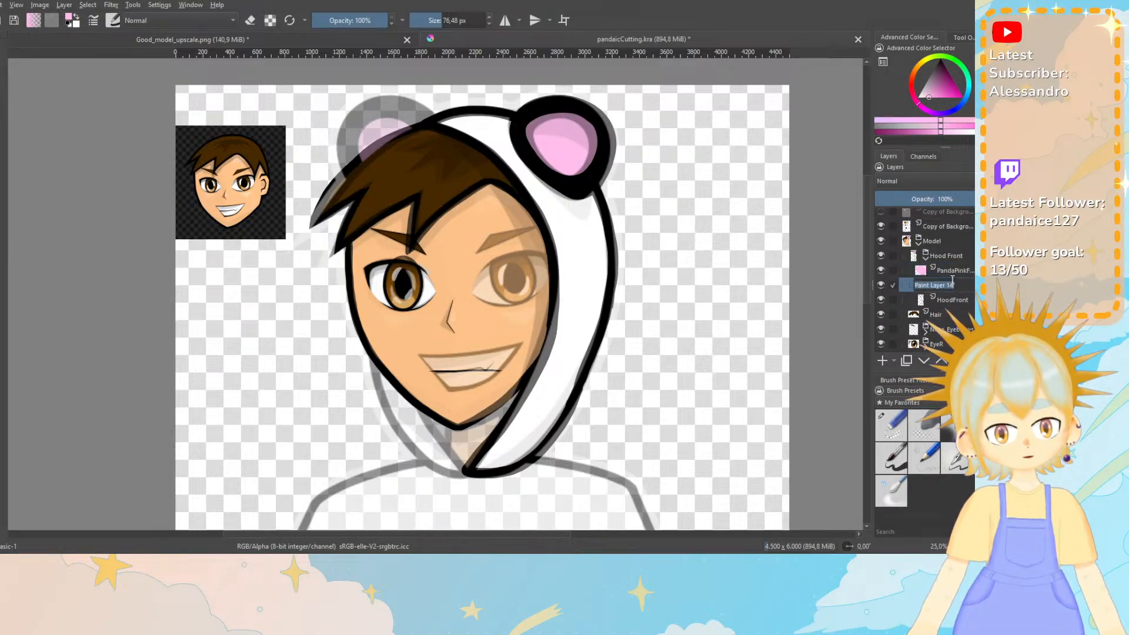
text(Panda)
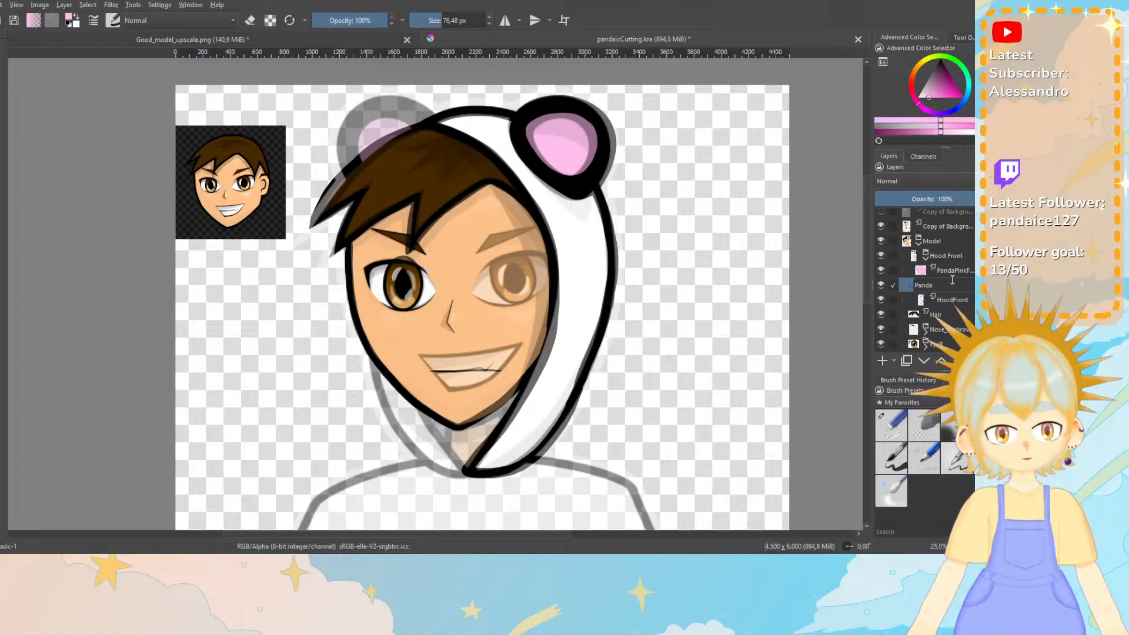
text(BlackFron)
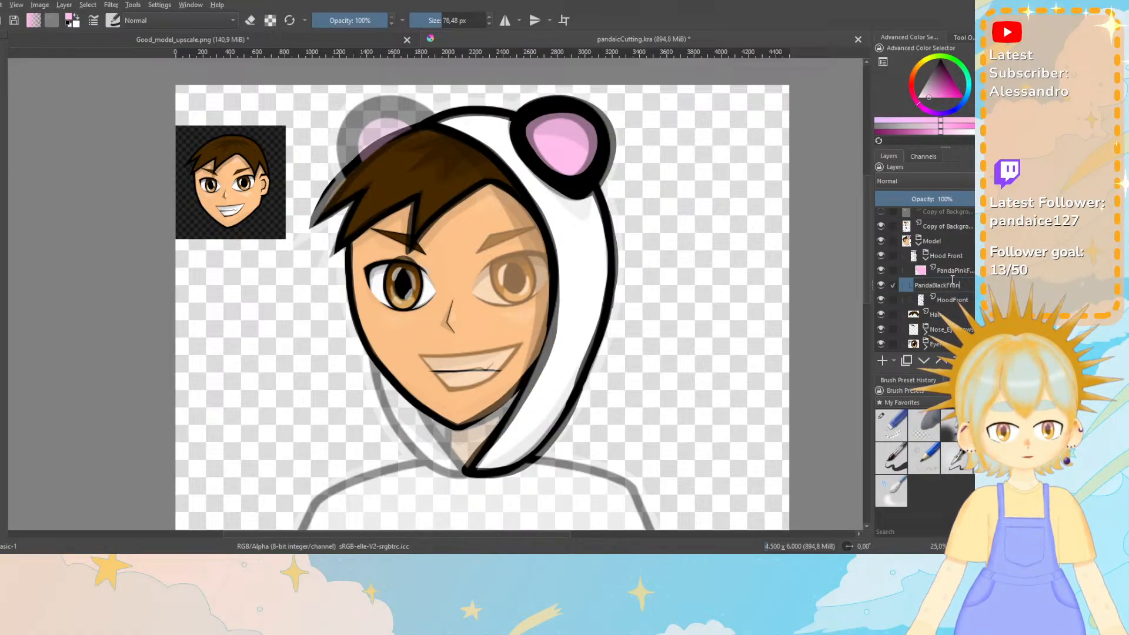
key(Return)
Duplicate both front ear layers out of the Hood Front group, placing the copies directly above the faded Copy of Background layer.
ctrl+click(947, 269)
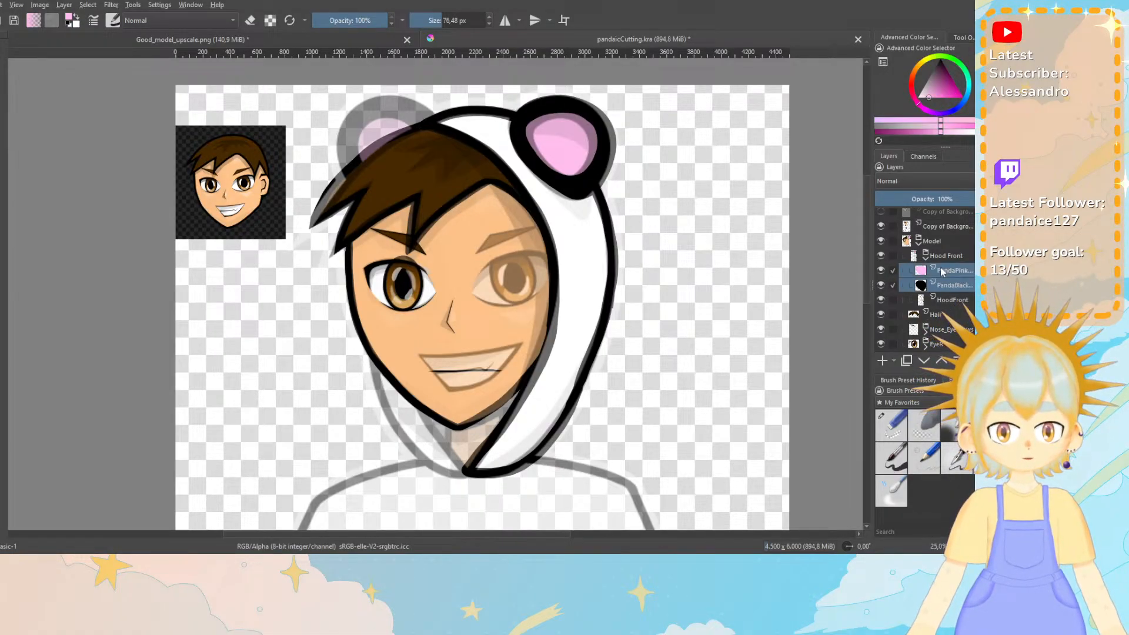
click(927, 255)
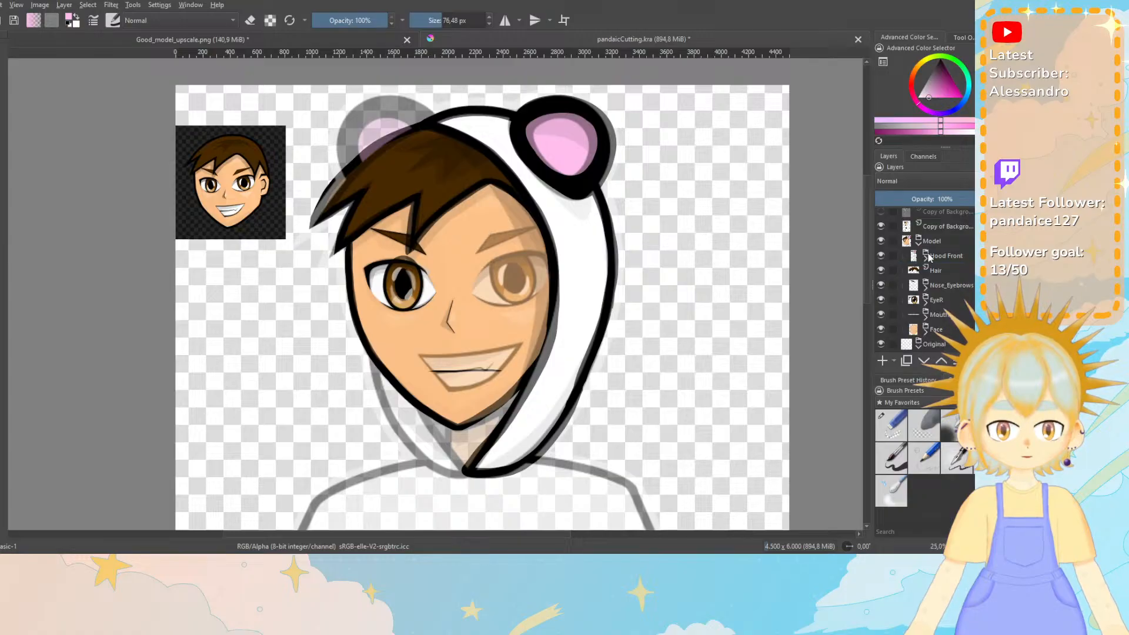
drag(940, 234, 940, 228)
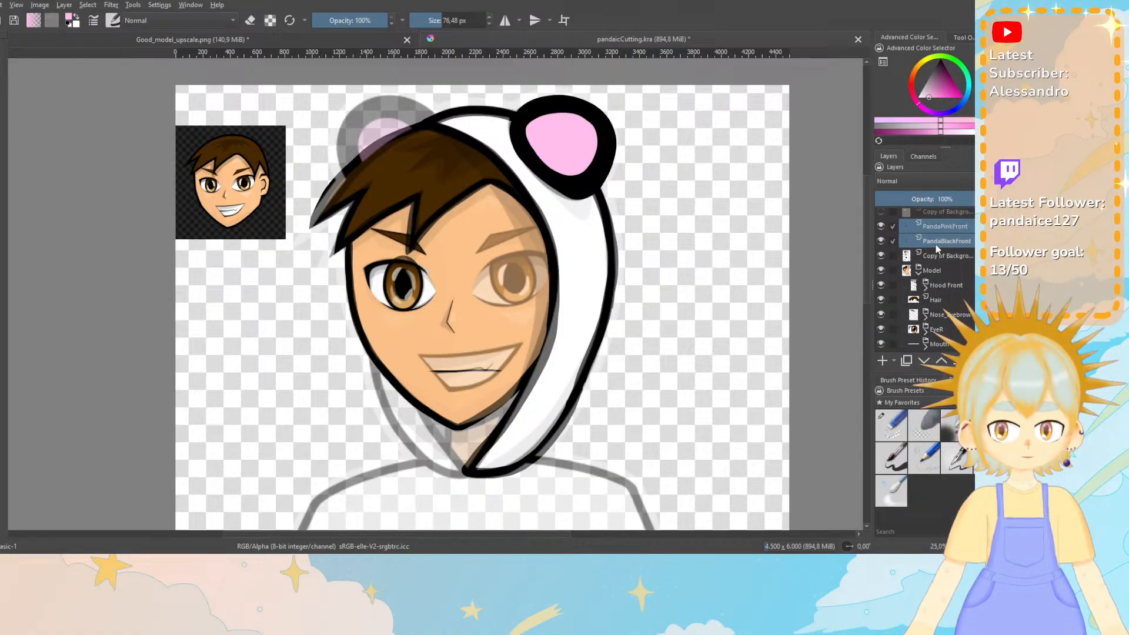
Move the two ear copies over the reference's other ear and mirror them horizontally.
key(ctrl+t)
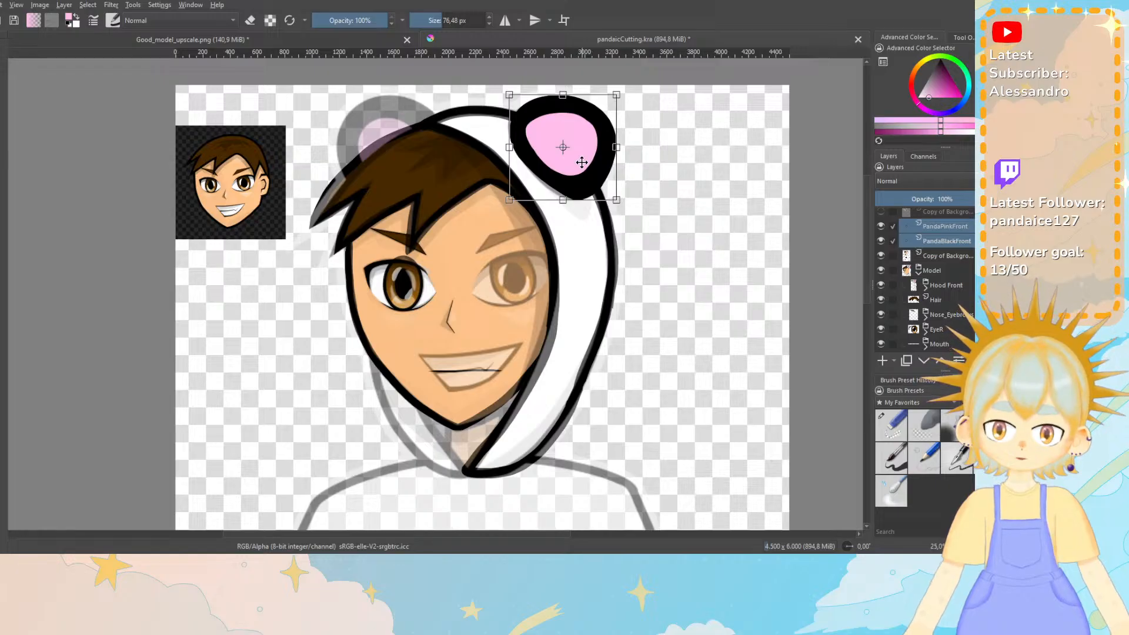
drag(582, 162, 406, 160)
right_click(406, 160)
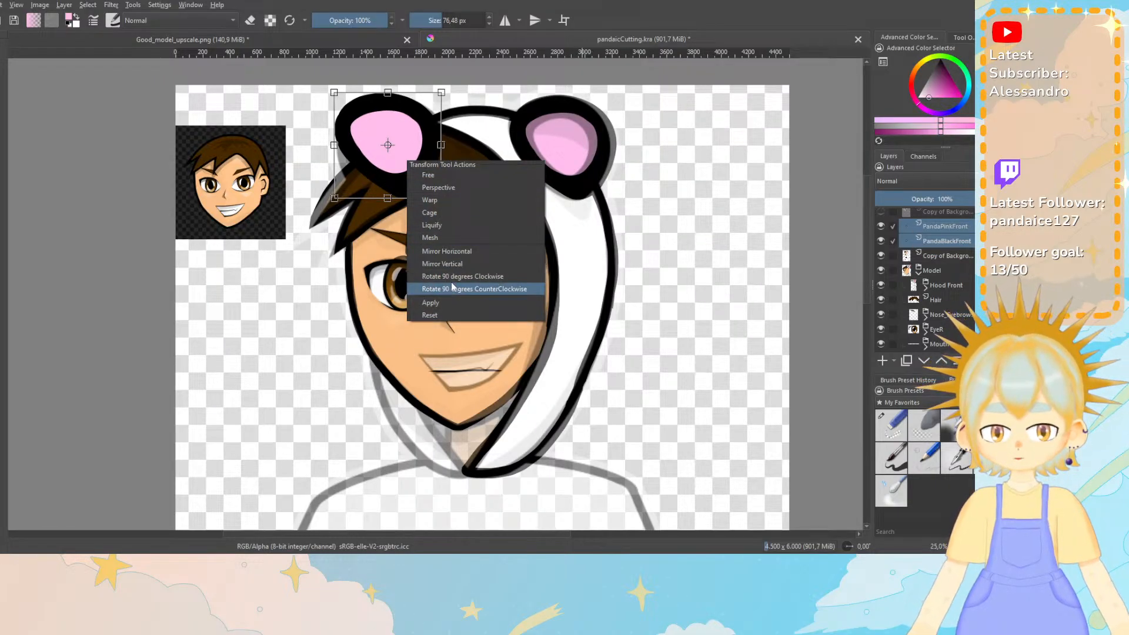
click(455, 251)
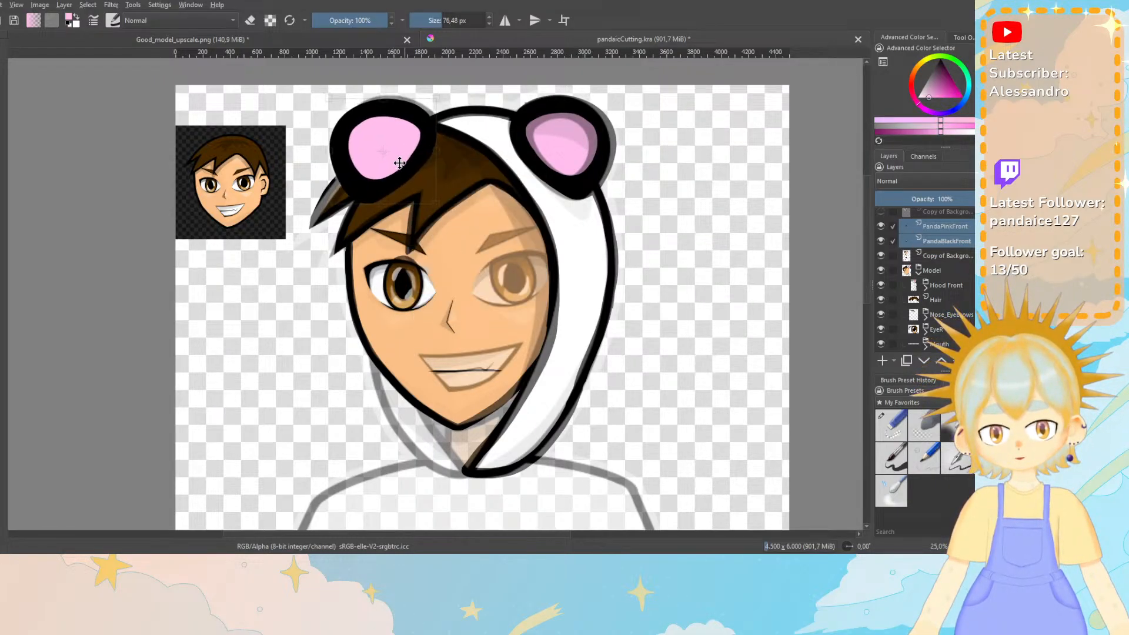
drag(406, 160, 404, 159)
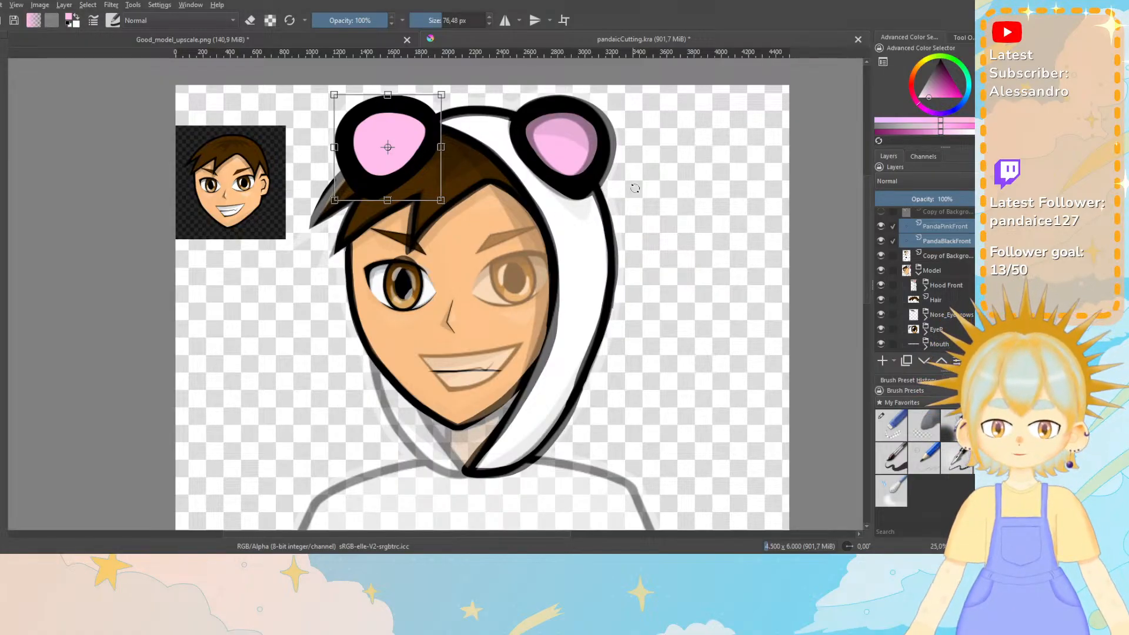
Rename the duplicated pink inner ear layer as PandaPinkBack.
double_click(941, 226)
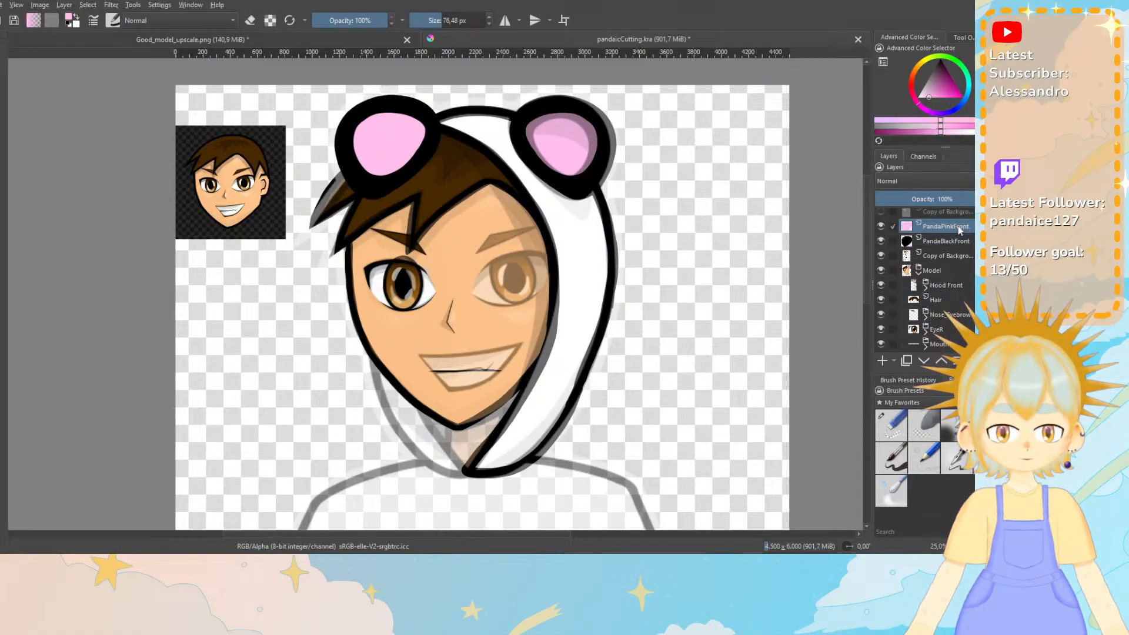
key(BackSpace)
key(BackSpace)
key(BackSpace)
key(BackSpace)
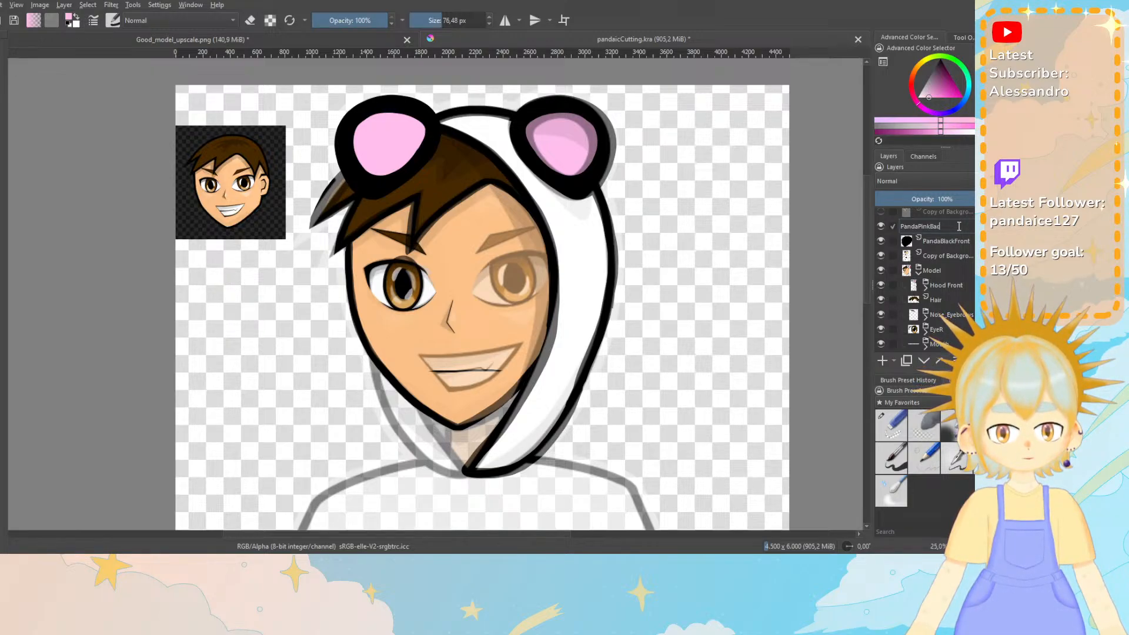
text(Back)
key(Return)
Rename the duplicated black ear layer as PandaBlackBack.
double_click(948, 241)
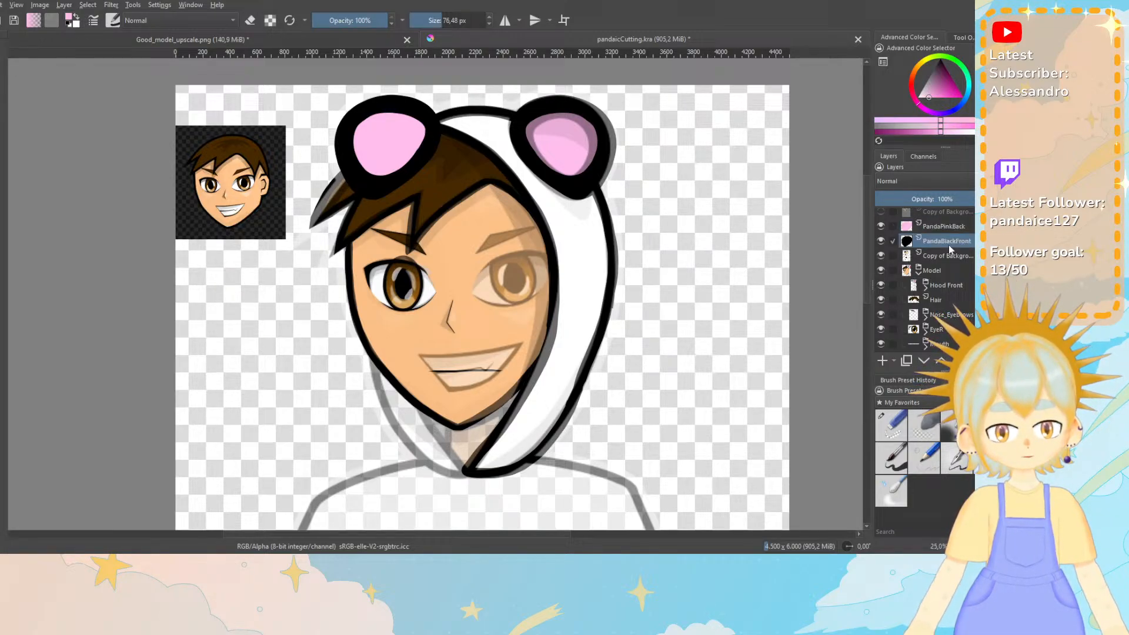
click(949, 243)
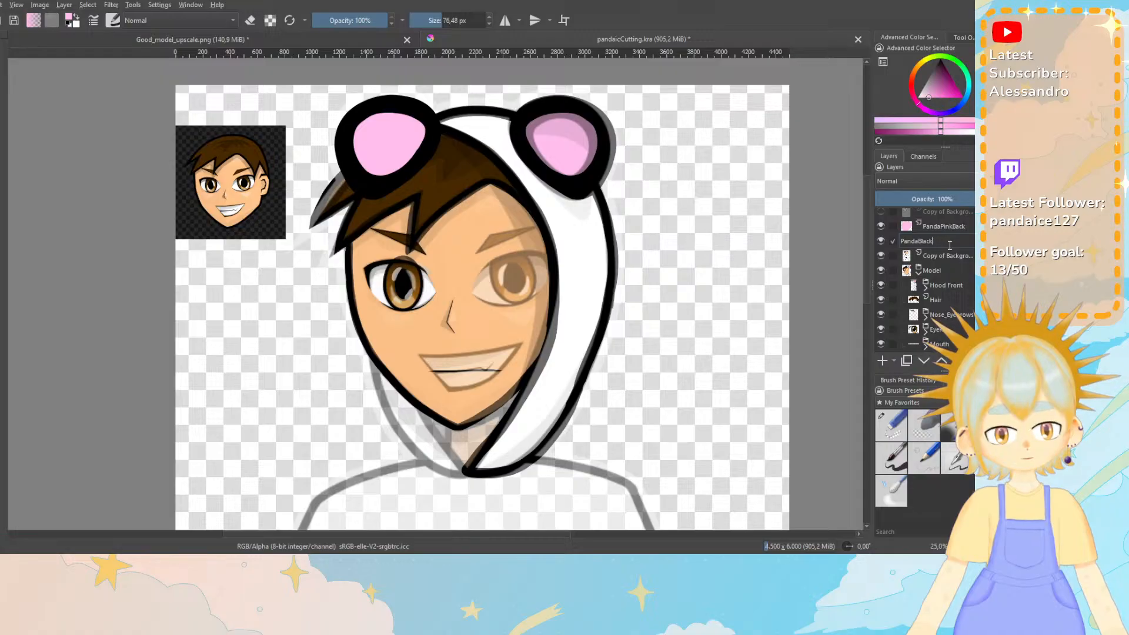
text(Back)
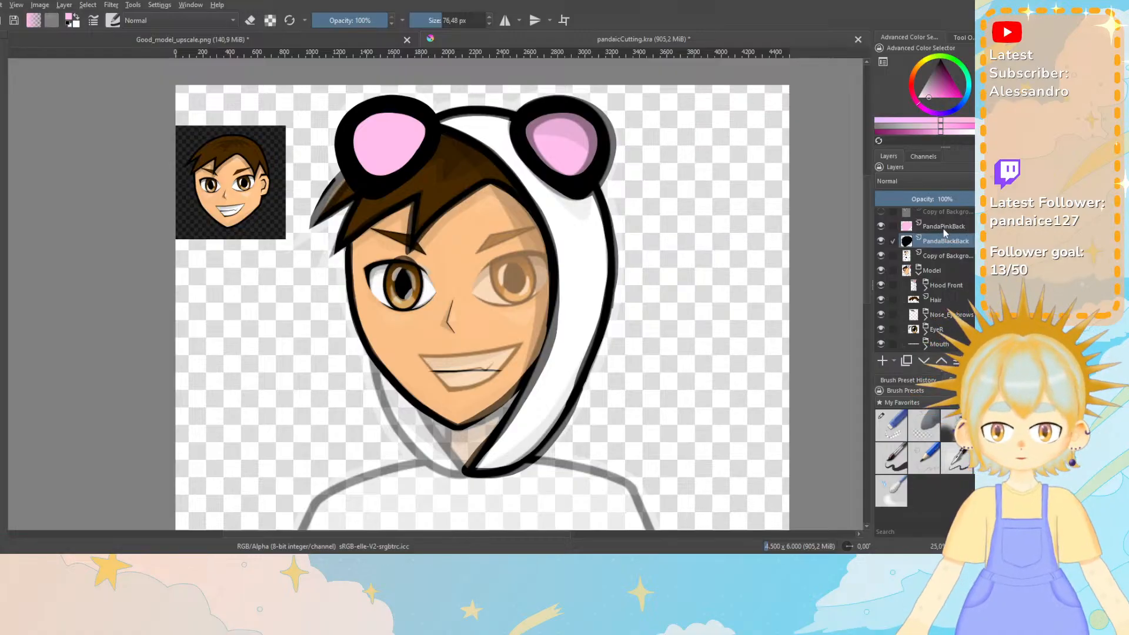
Toggle the PandaPinkBack and PandaBlackBack layers' visibility to compare the mirrored ear with the faded reference.
click(945, 230)
click(881, 226)
click(881, 241)
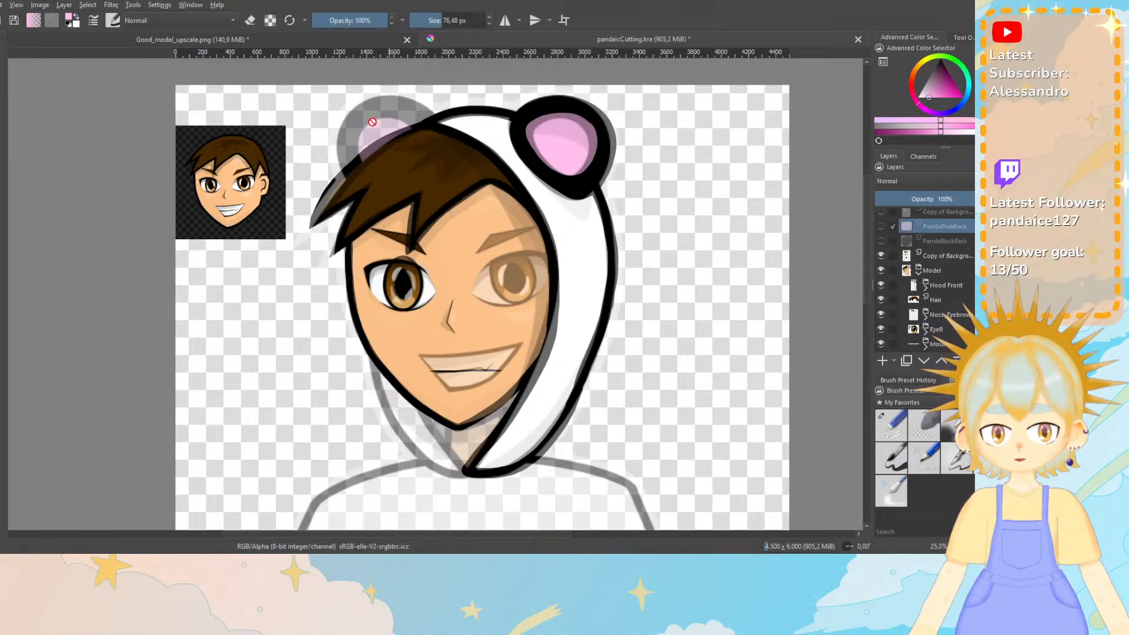
click(881, 226)
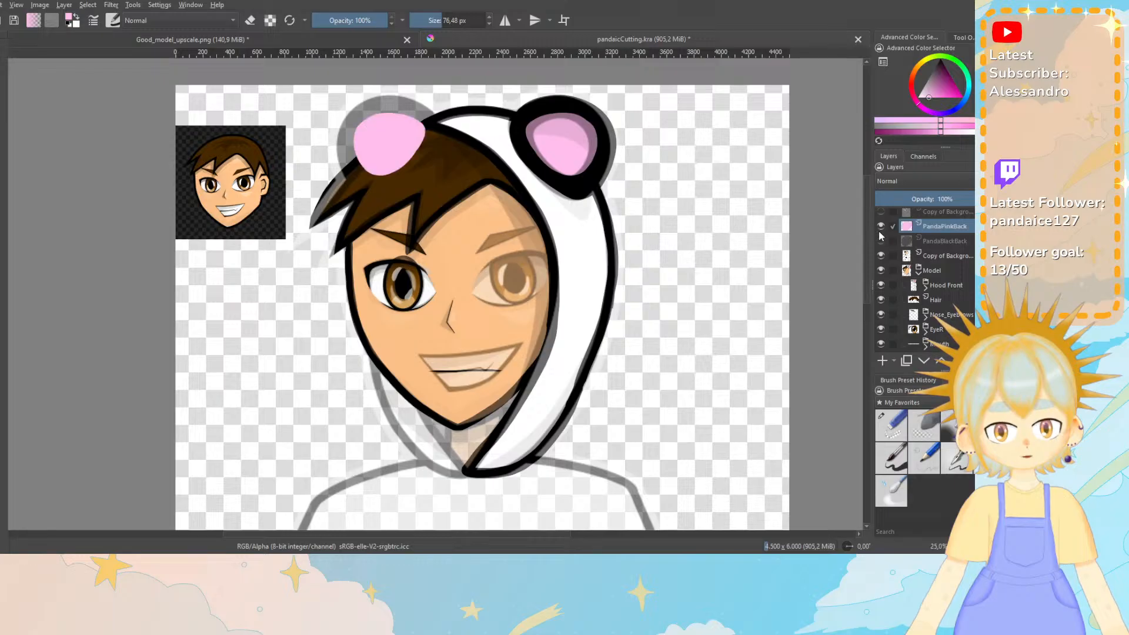
click(881, 240)
ctrl+click(944, 241)
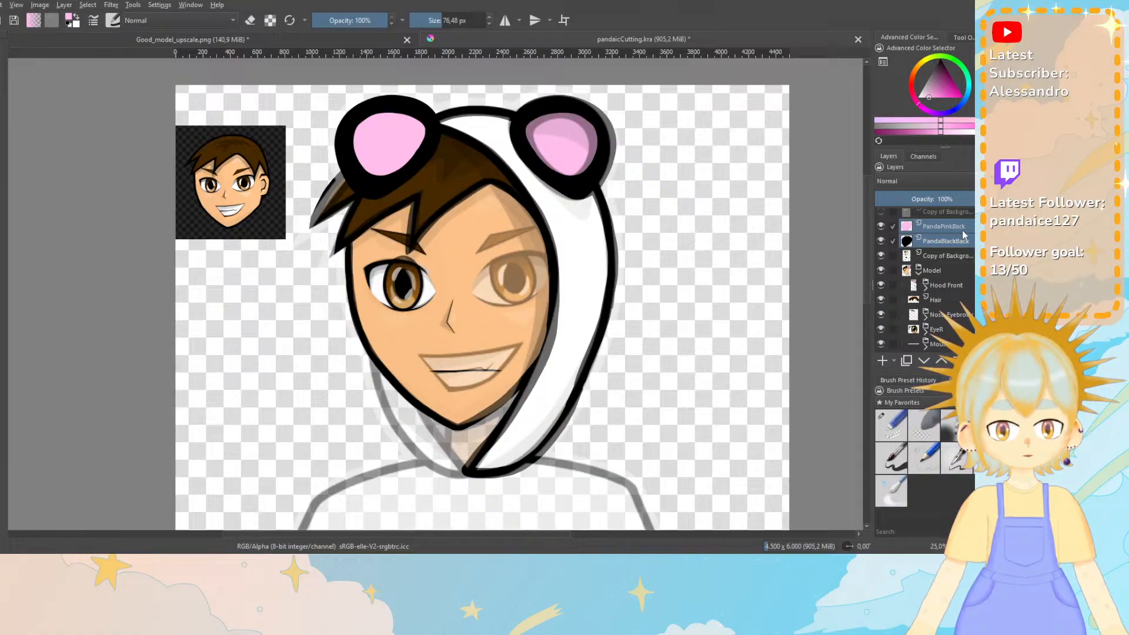
Add a paint layer above the faded Copy of Background layer and hide both back ear layers and the Model group.
click(938, 256)
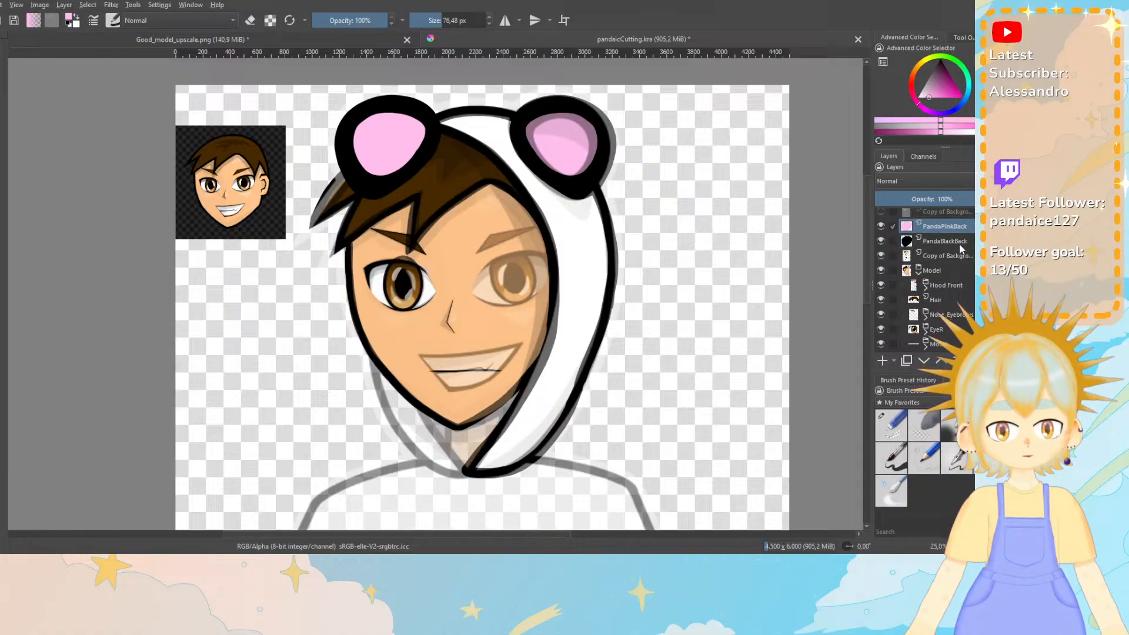
click(882, 360)
click(881, 227)
click(880, 241)
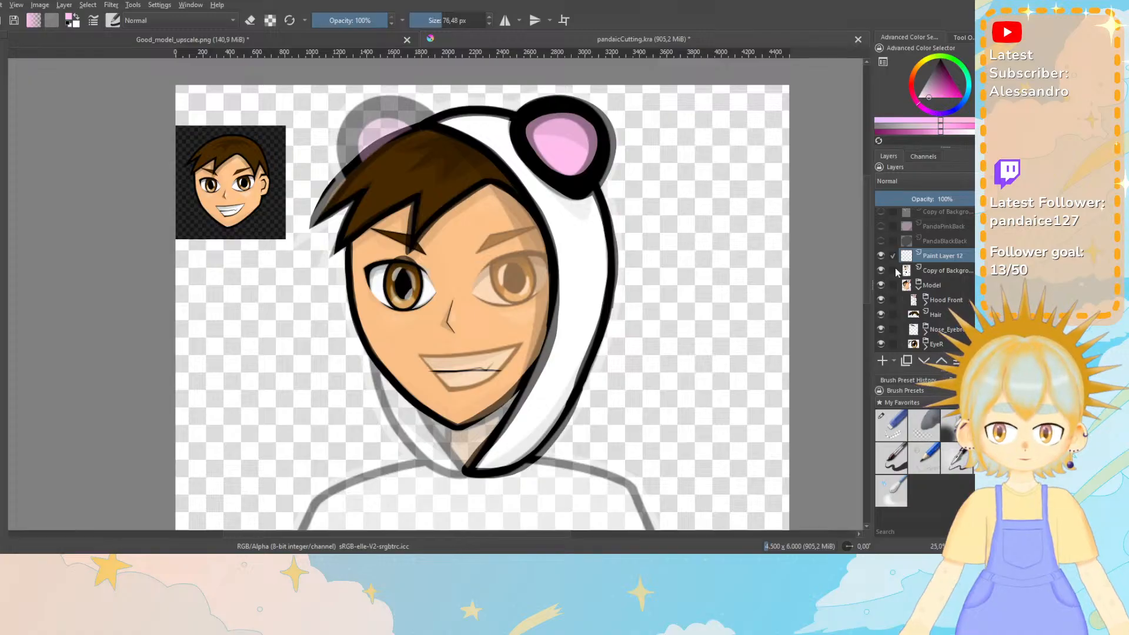
click(881, 284)
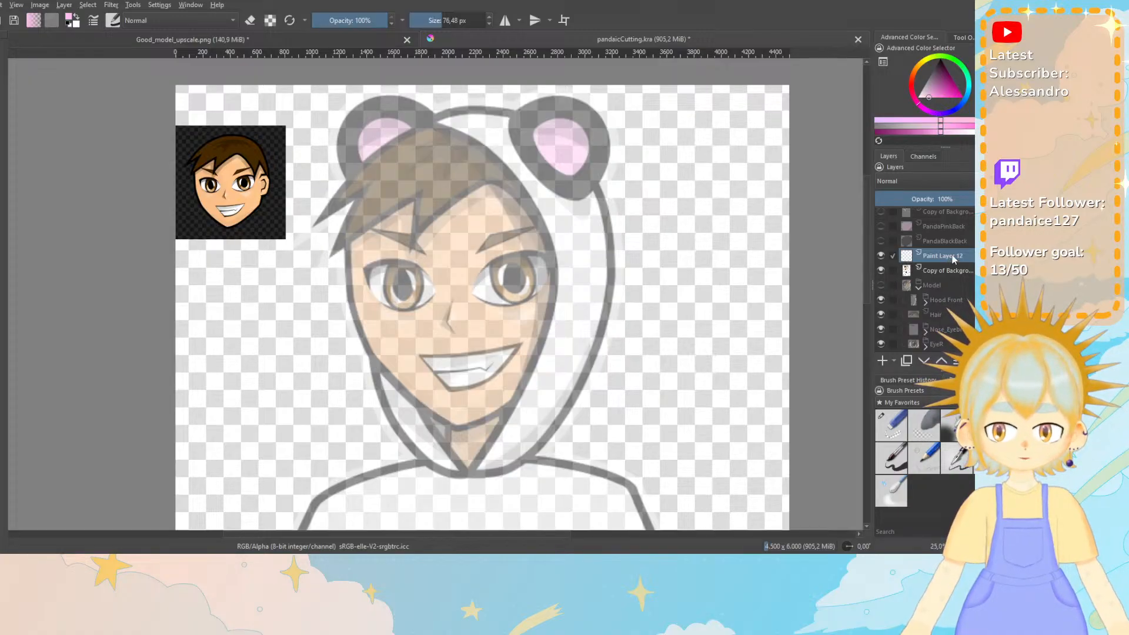
Draw a closed black outline of the hood's back edge beside the jaw, down to the neck point, and sharpen its upper corner.
mouse_move(948, 260)
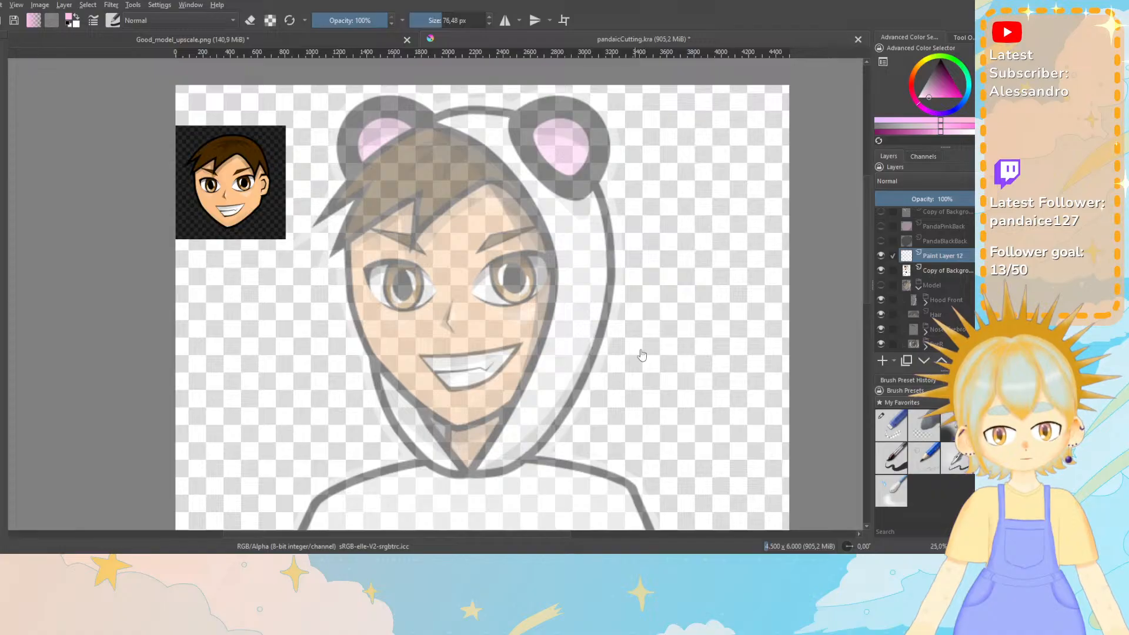
key(d)
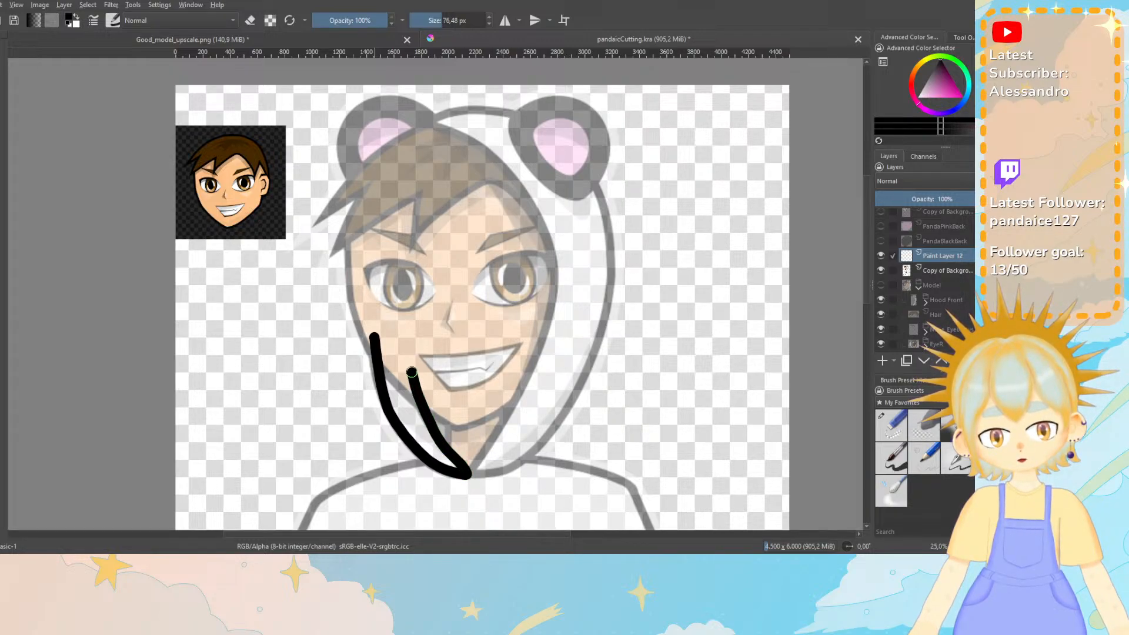
drag(412, 372, 378, 342)
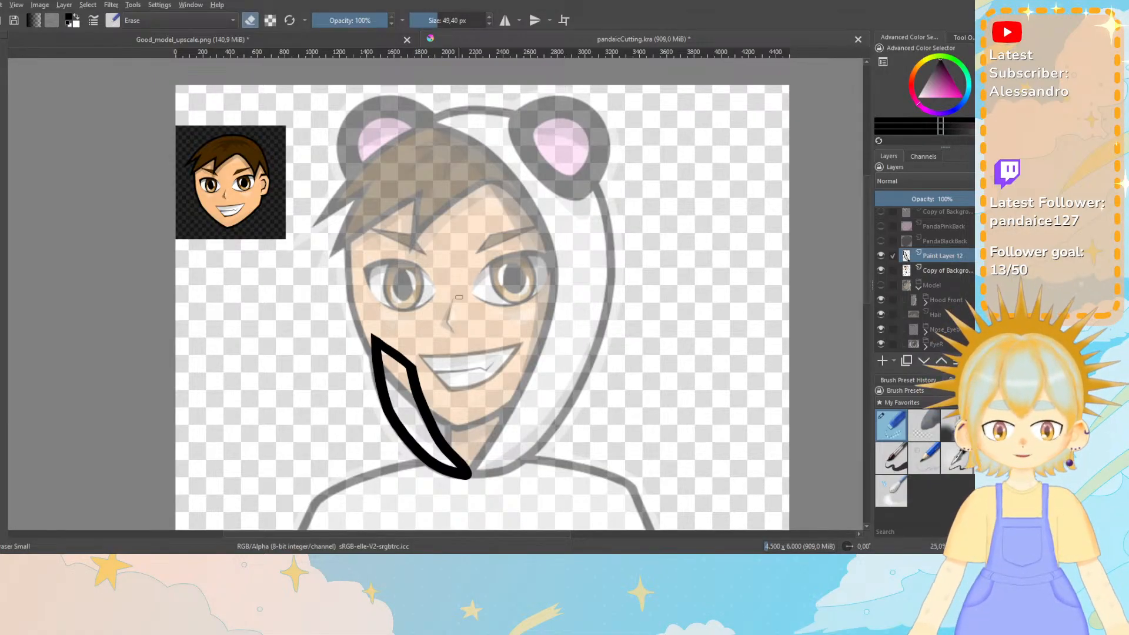
Add a paint layer above the hood outline, try a contiguous selection inside the outline and clear the selection.
click(883, 360)
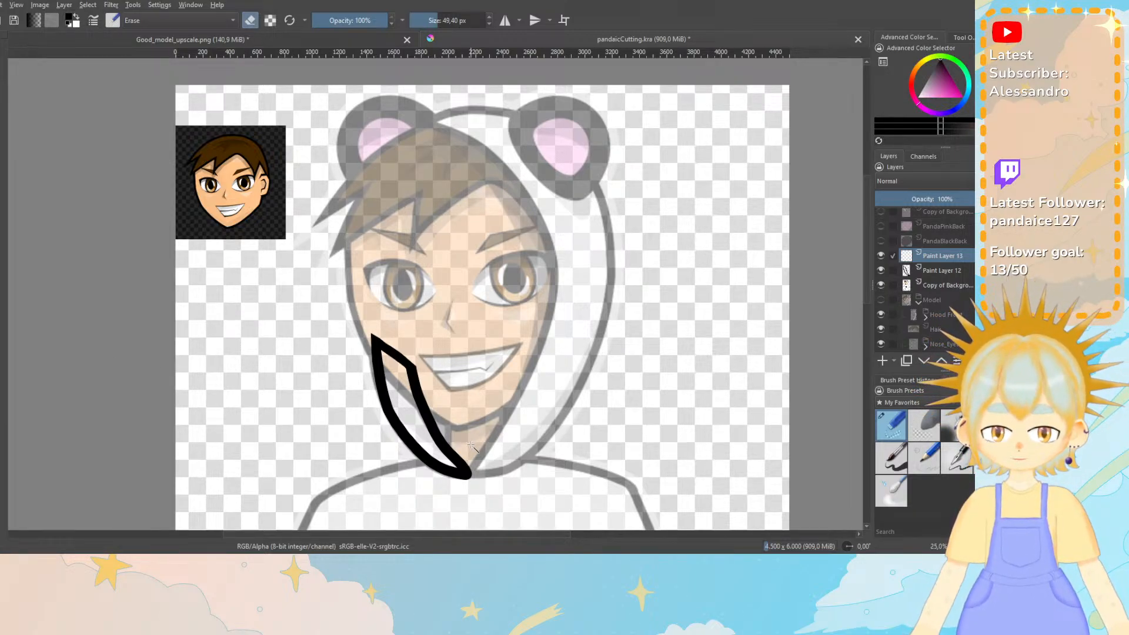
click(414, 415)
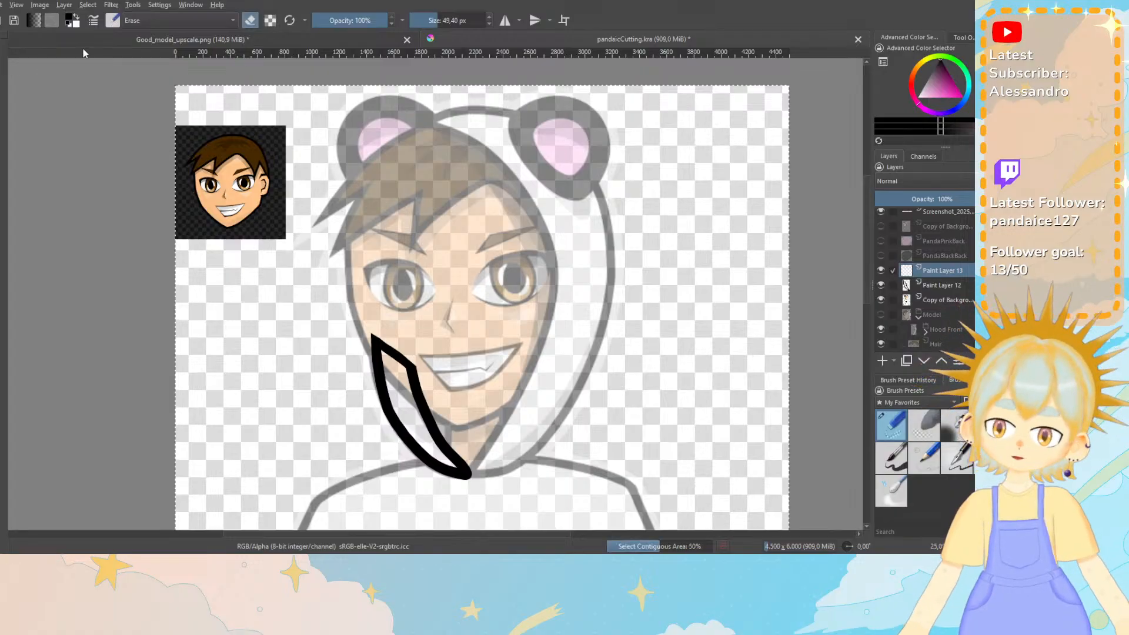
click(88, 5)
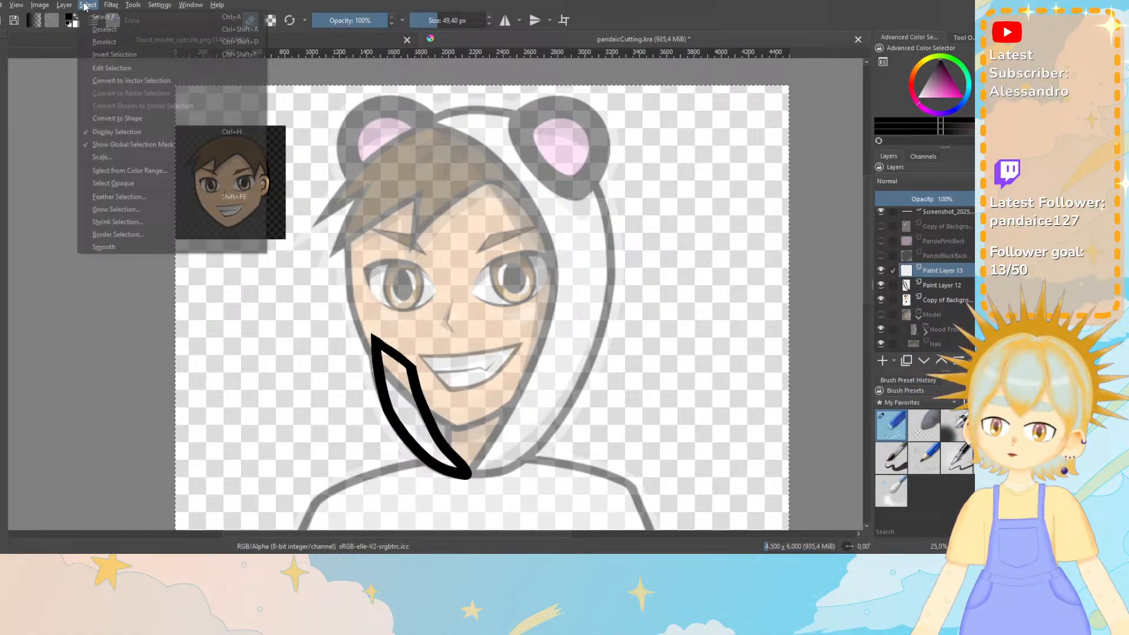
click(105, 30)
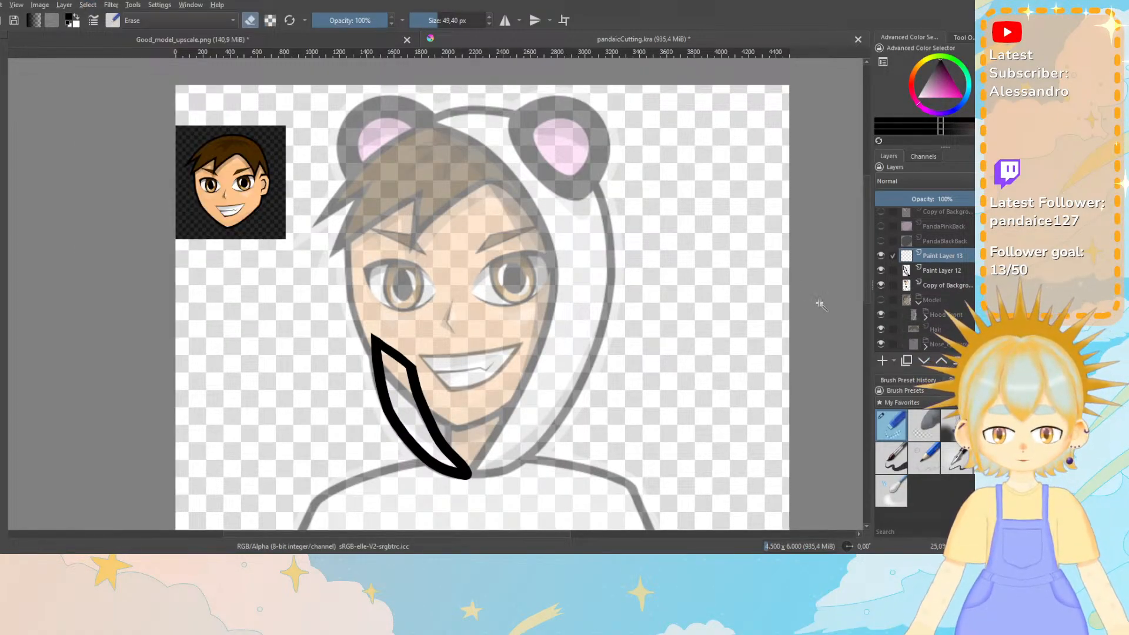
Select the empty area around the hood outline on Paint Layer 12 and invert the selection to enclose the whole shape.
click(926, 270)
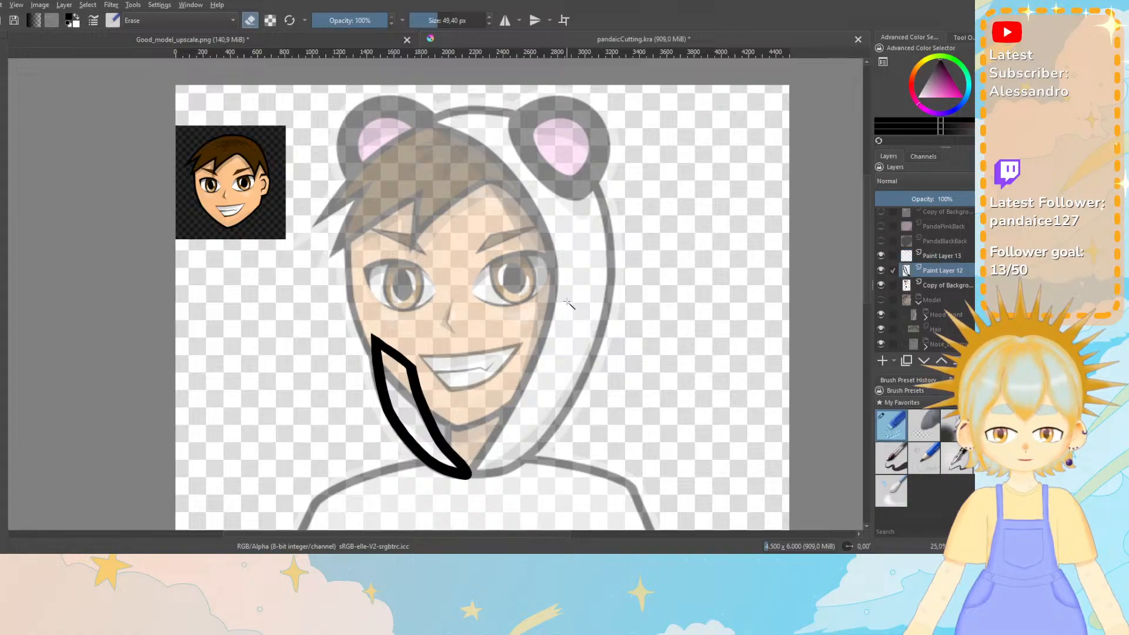
click(568, 303)
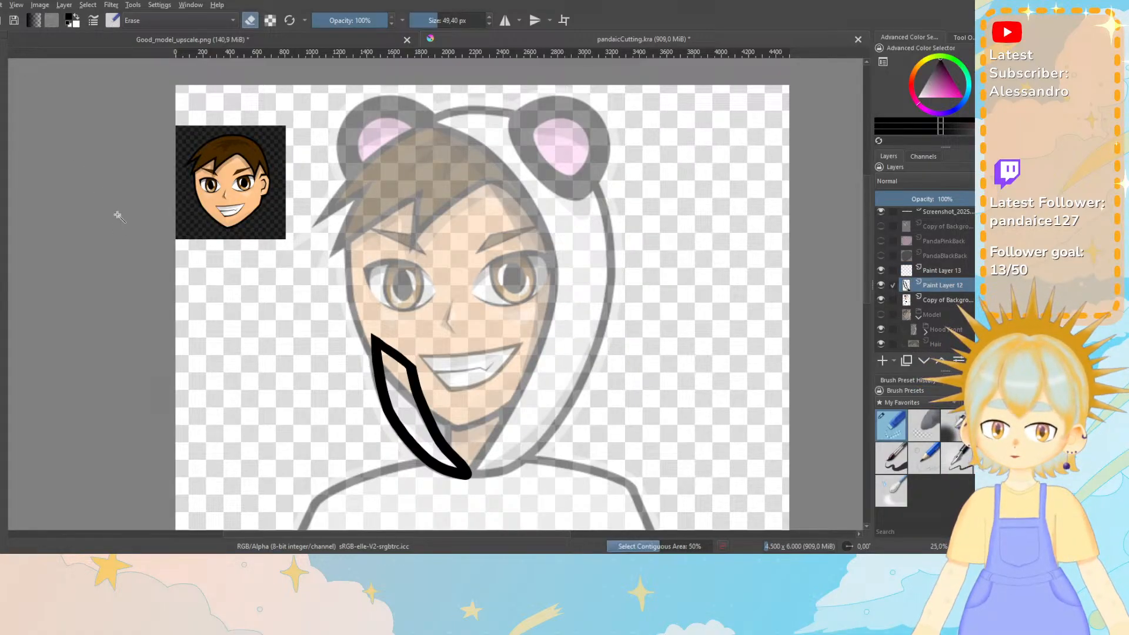
click(88, 5)
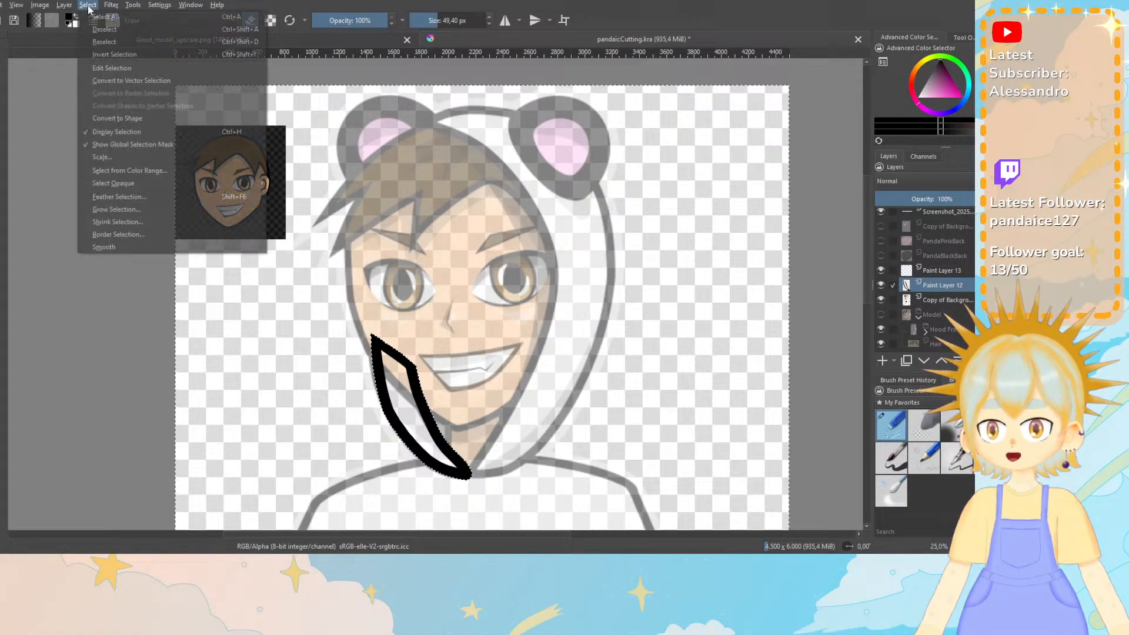
click(111, 54)
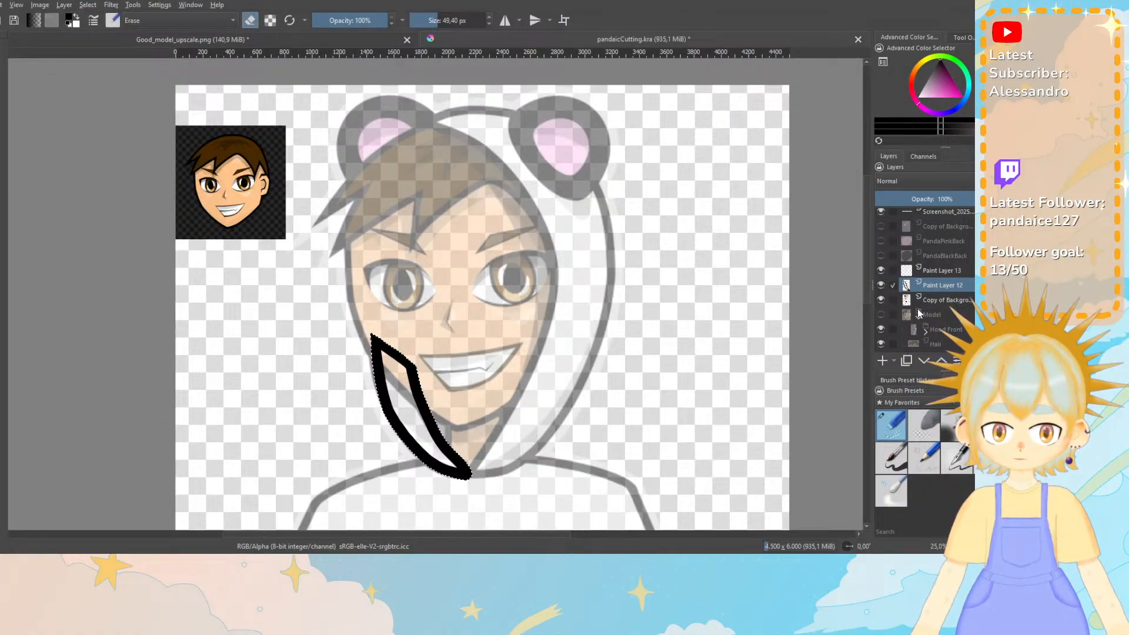
Add a paint layer beneath the hood outline layer and paint the selected area inside the outline white.
click(882, 362)
drag(940, 316, 939, 312)
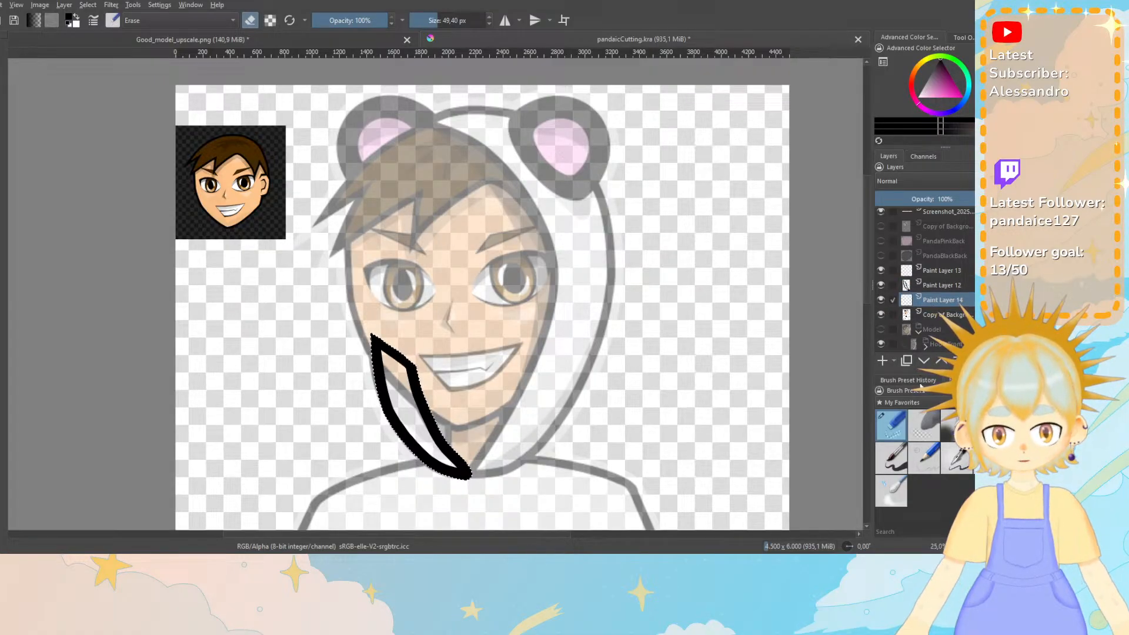
key(e)
click(920, 96)
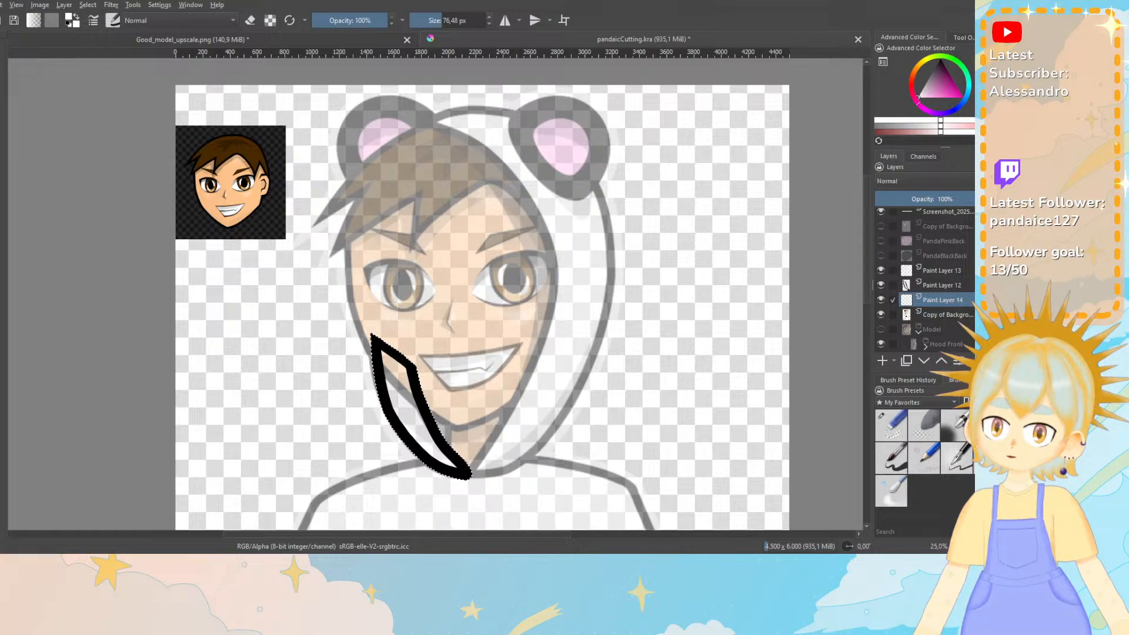
click(391, 366)
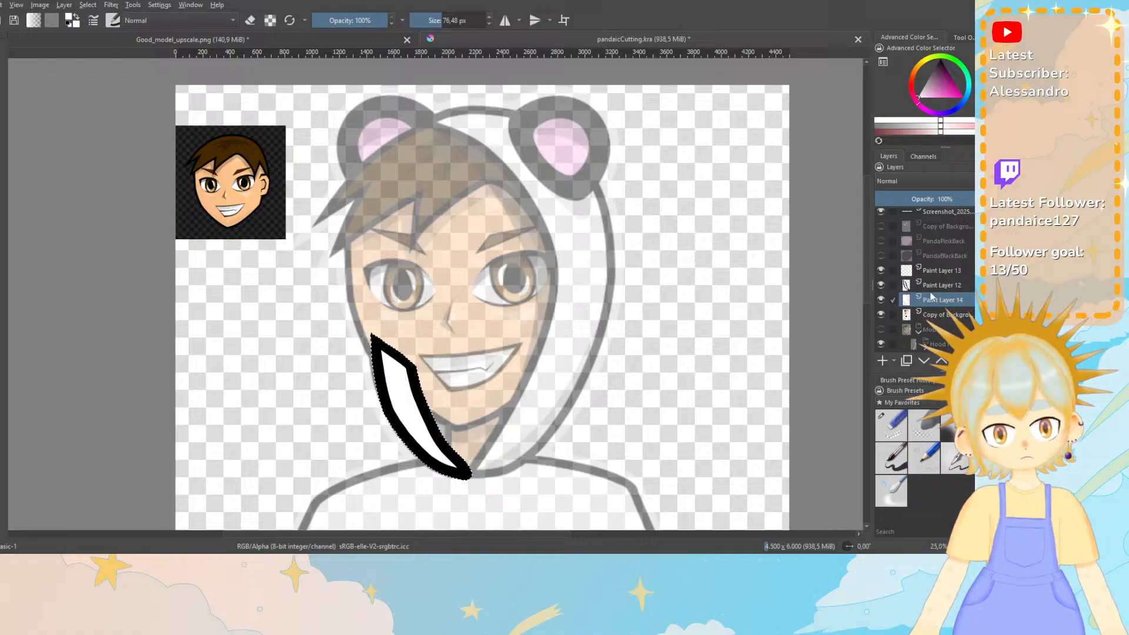
Delete the empty Paint Layer 13, merge the hood outline with the white fill layer below it and clear the selection.
click(940, 272)
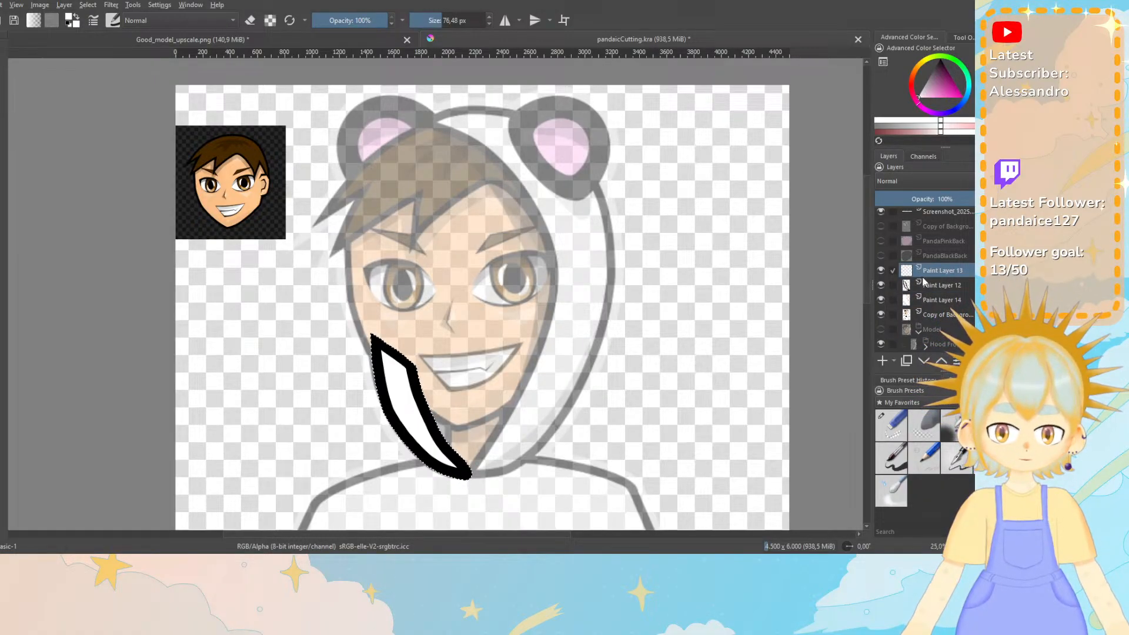
click(998, 360)
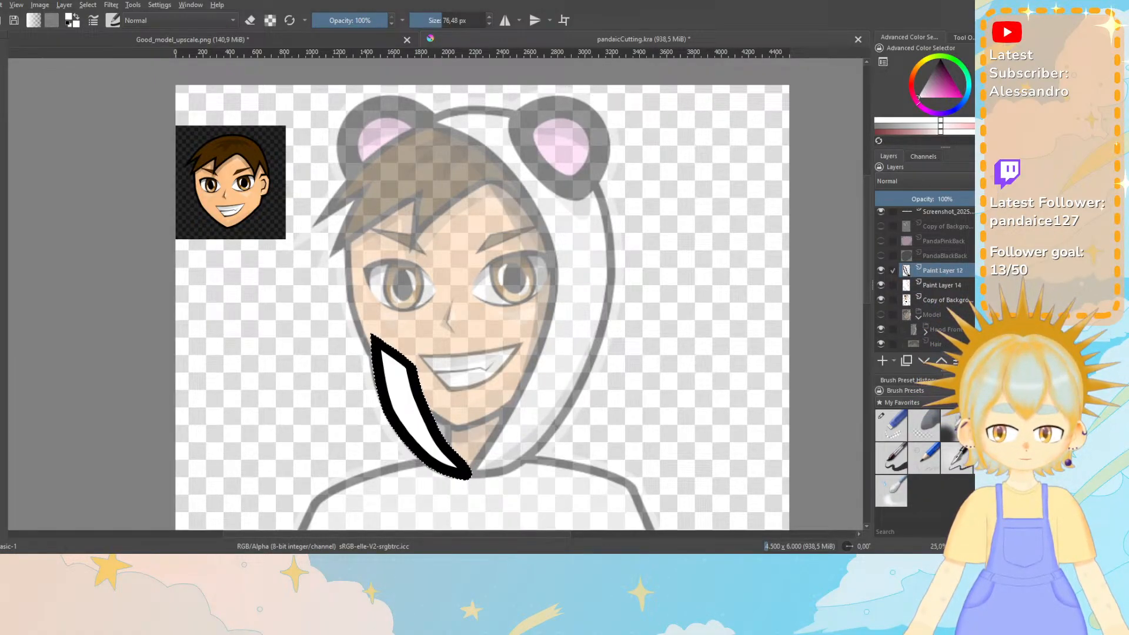
right_click(932, 276)
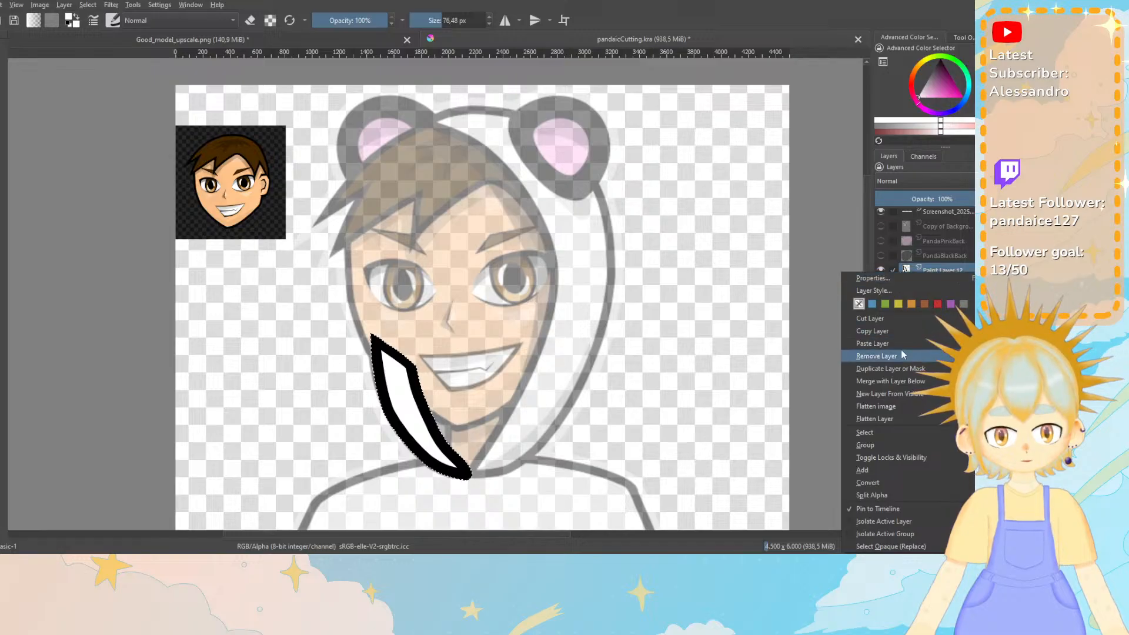
click(892, 393)
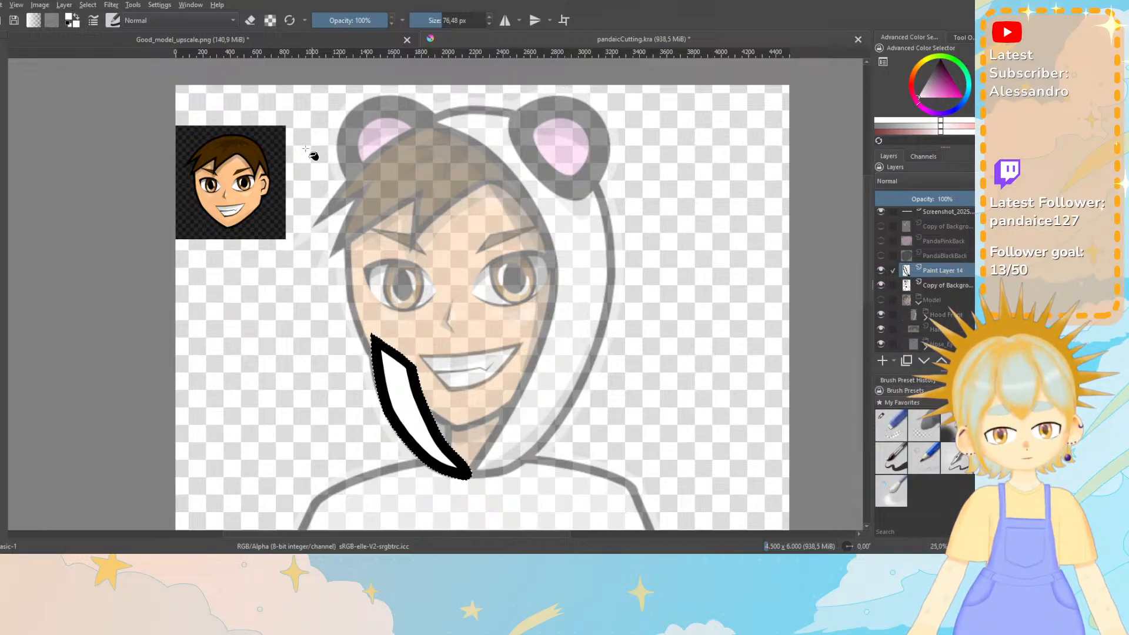
click(89, 6)
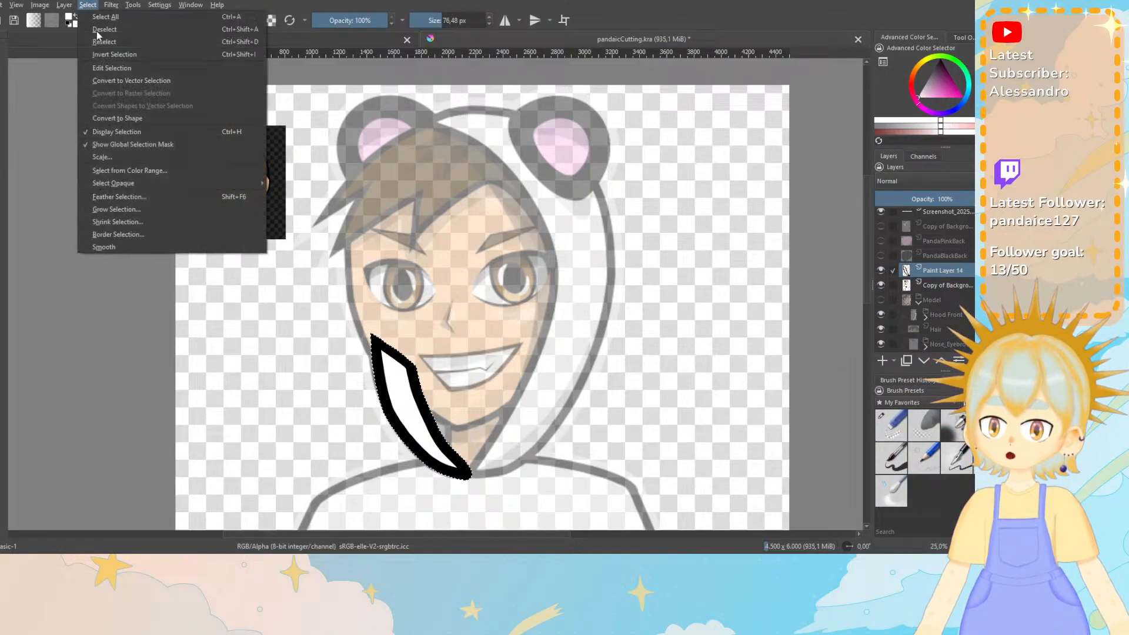
click(102, 30)
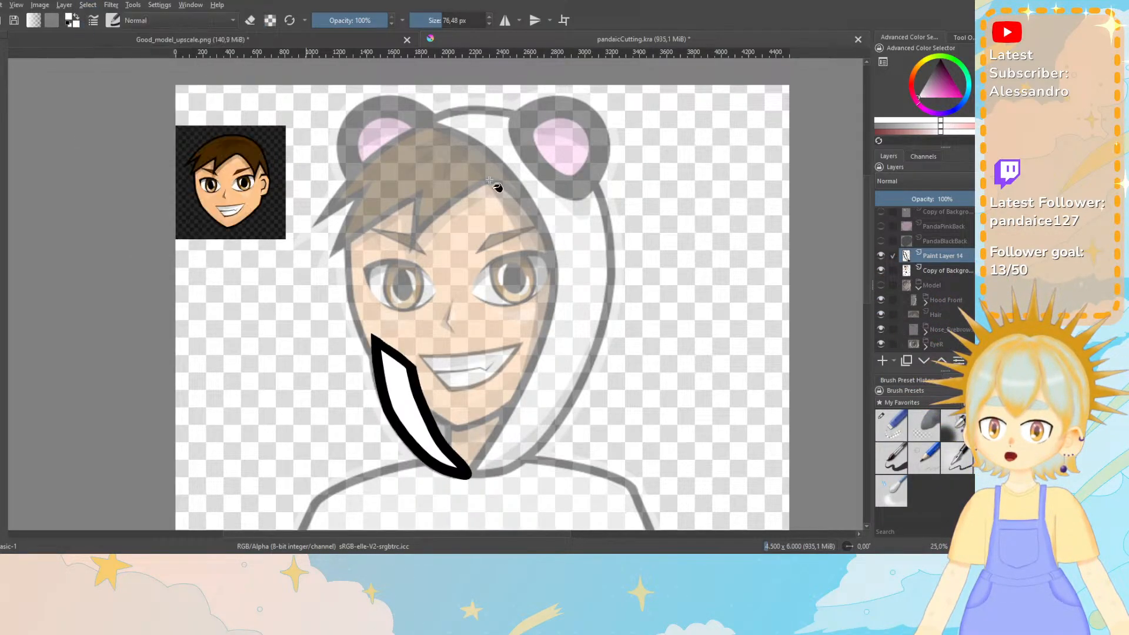
Rename the merged hood layer as HoodBack, briefly showing the two back ear layers and hiding them again.
click(880, 226)
click(881, 240)
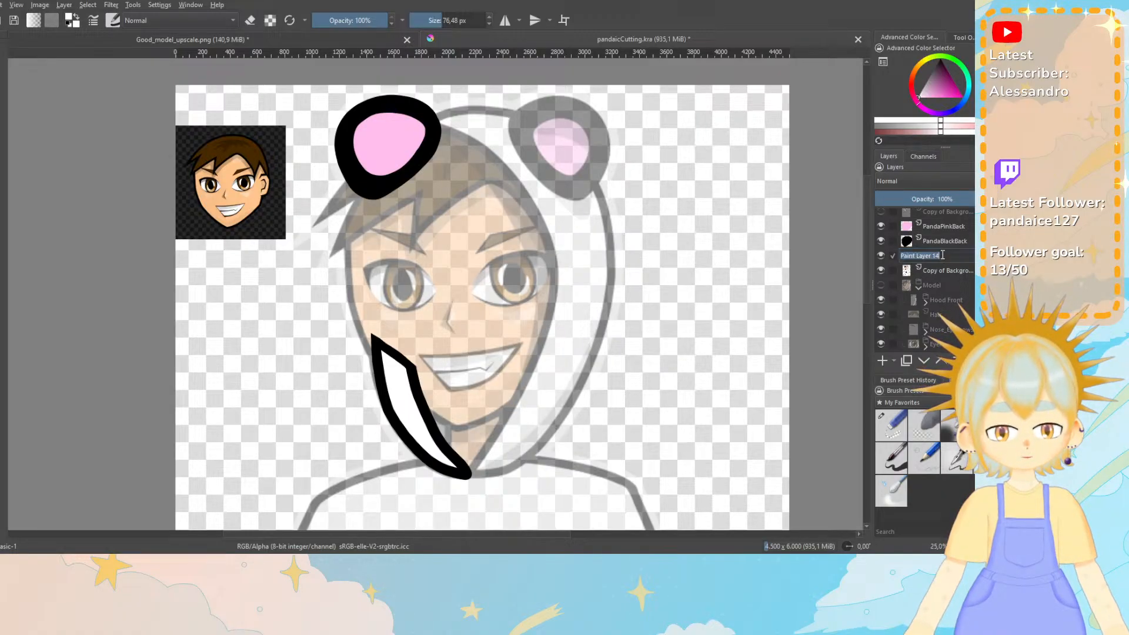
double_click(942, 256)
text(HoodBac)
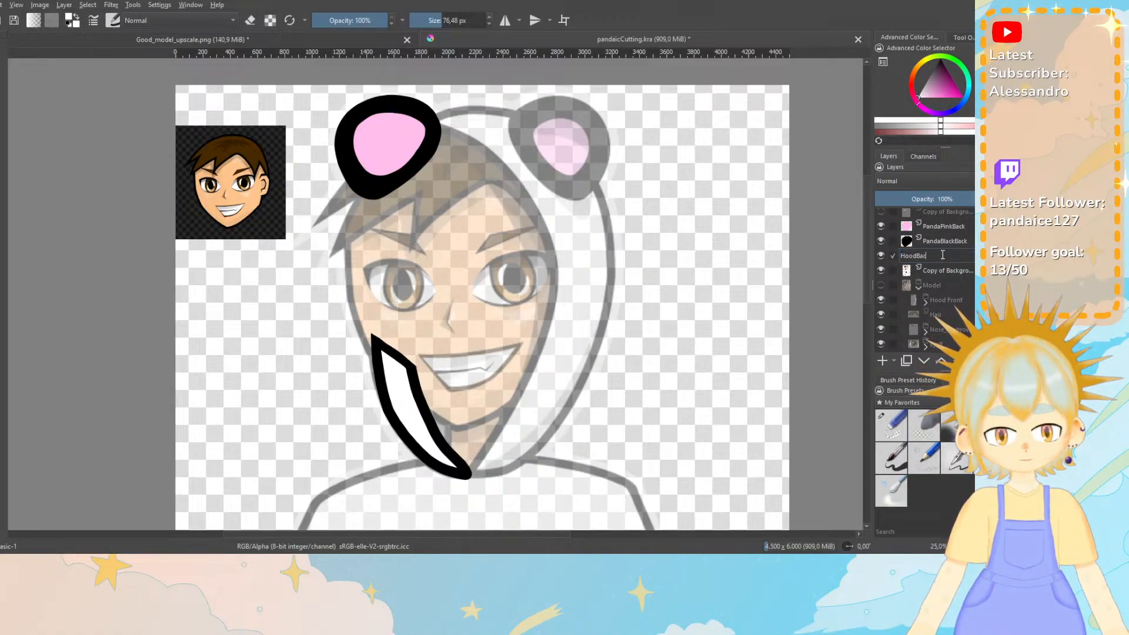
text(k)
key(Return)
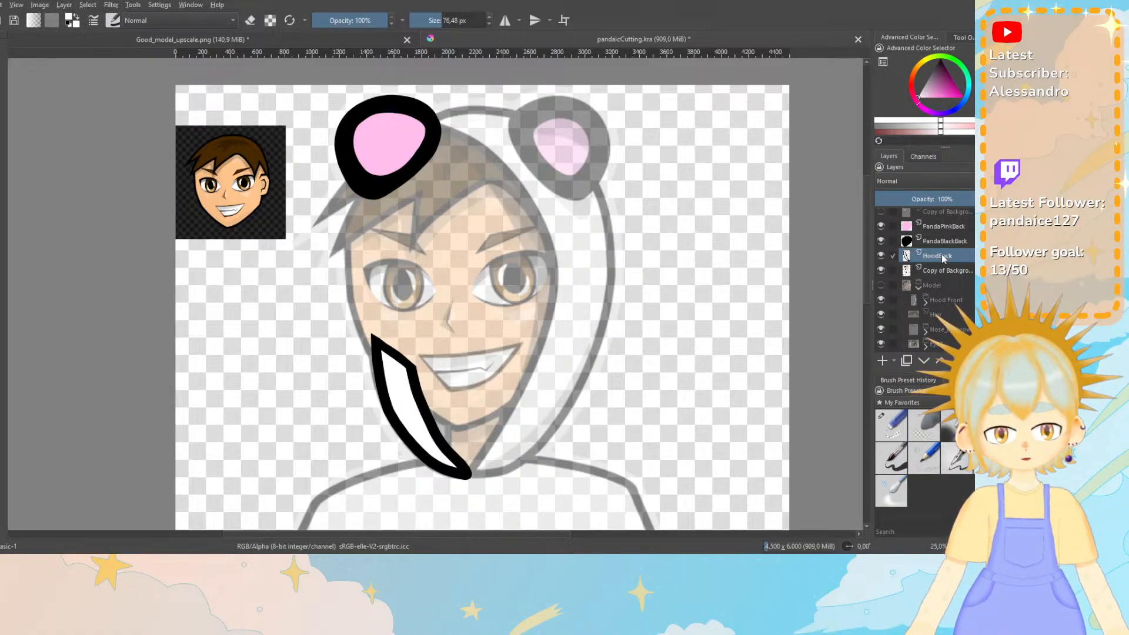
click(881, 226)
click(881, 240)
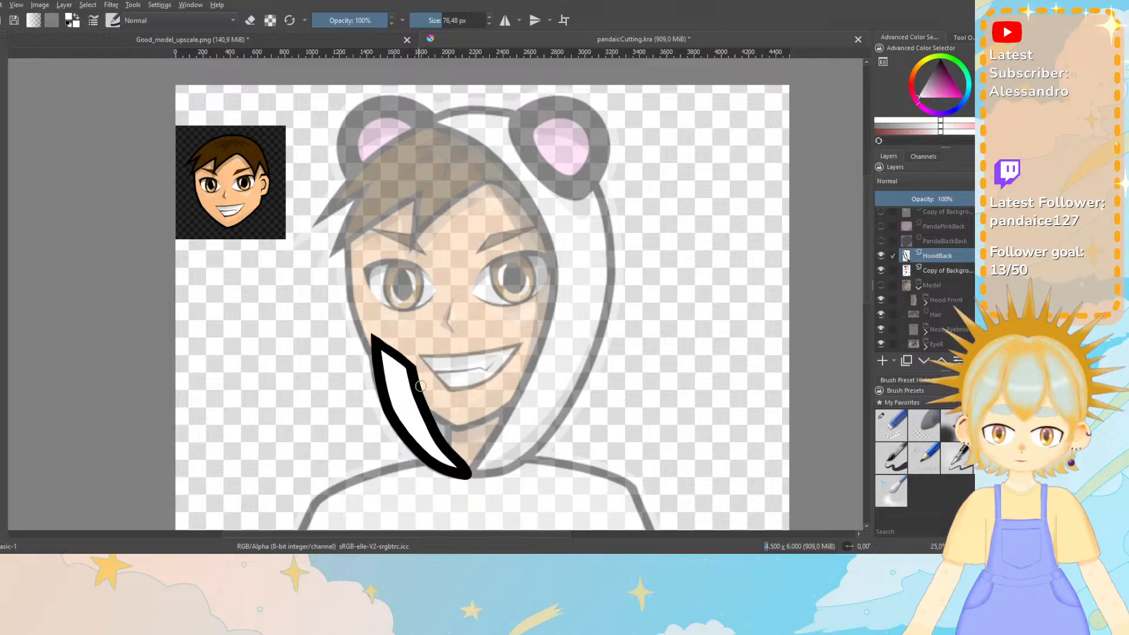
Add a paint layer below HoodBack and fill the area from the mouth down to the hood's neck point with white.
click(883, 361)
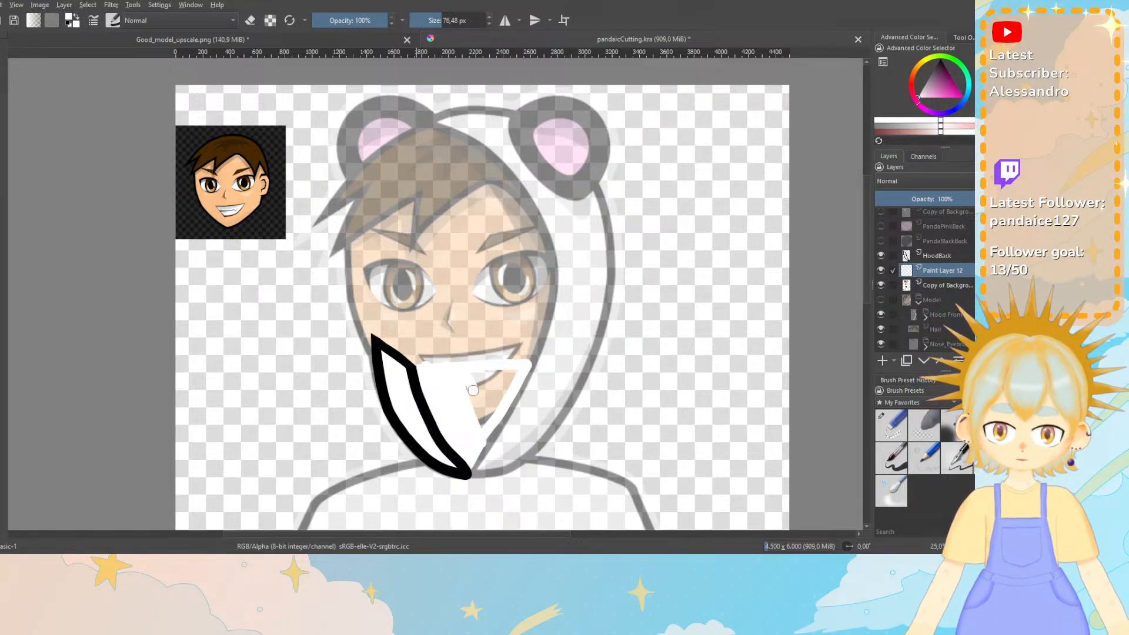
drag(474, 390, 486, 411)
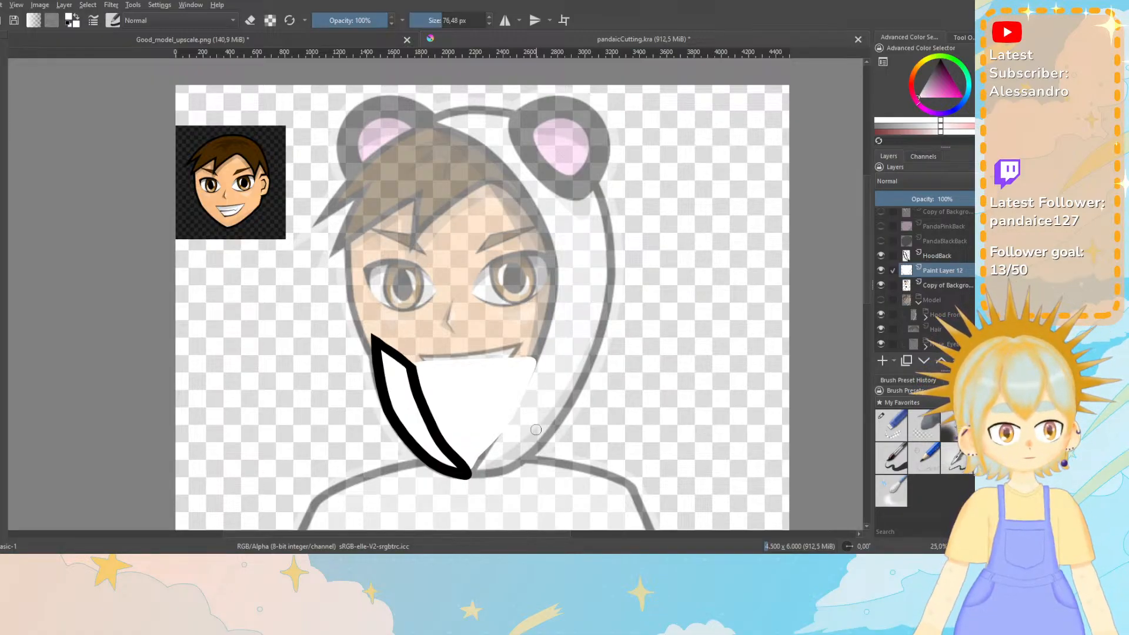
Add a group layer named HoodBack and put the HoodBack layer inside it.
click(898, 361)
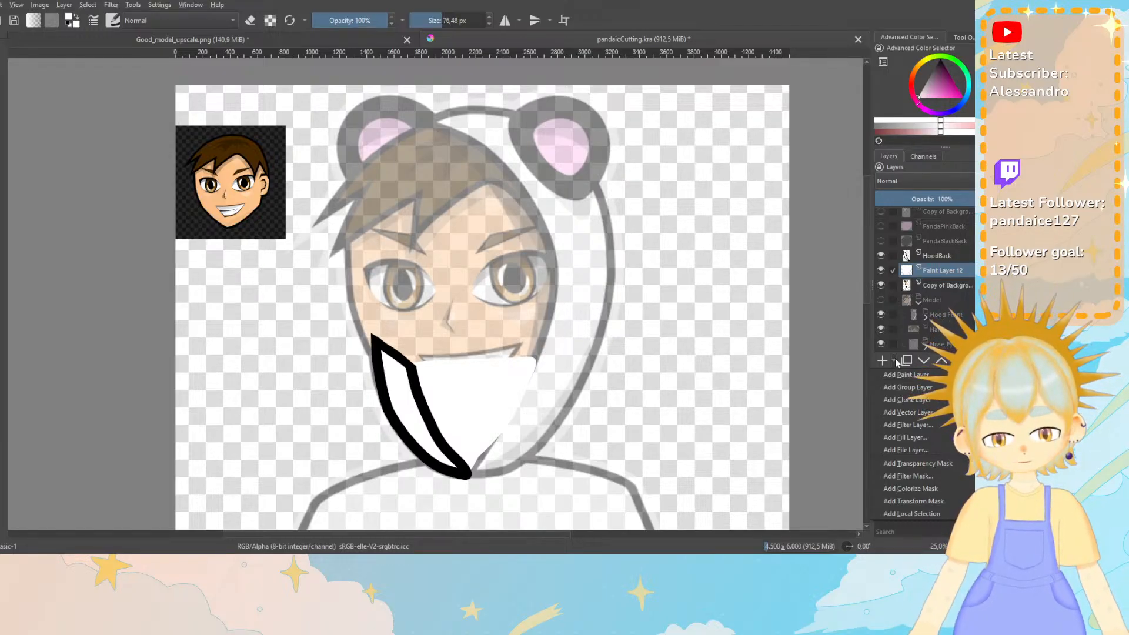
click(905, 387)
double_click(935, 270)
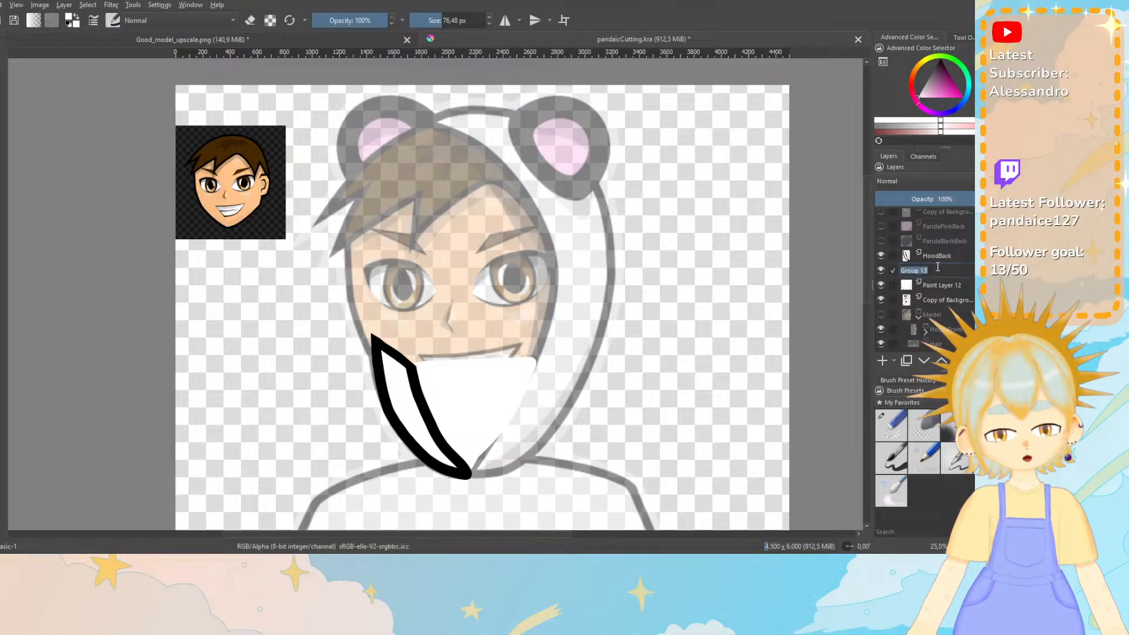
text(HoodBac)
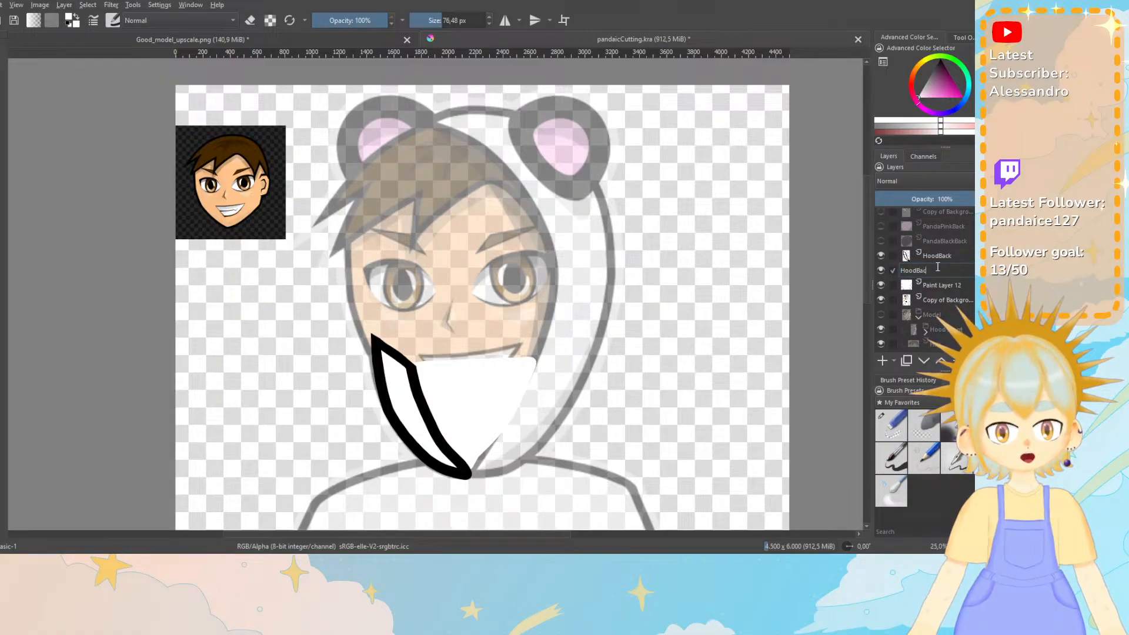
text(k)
key(Return)
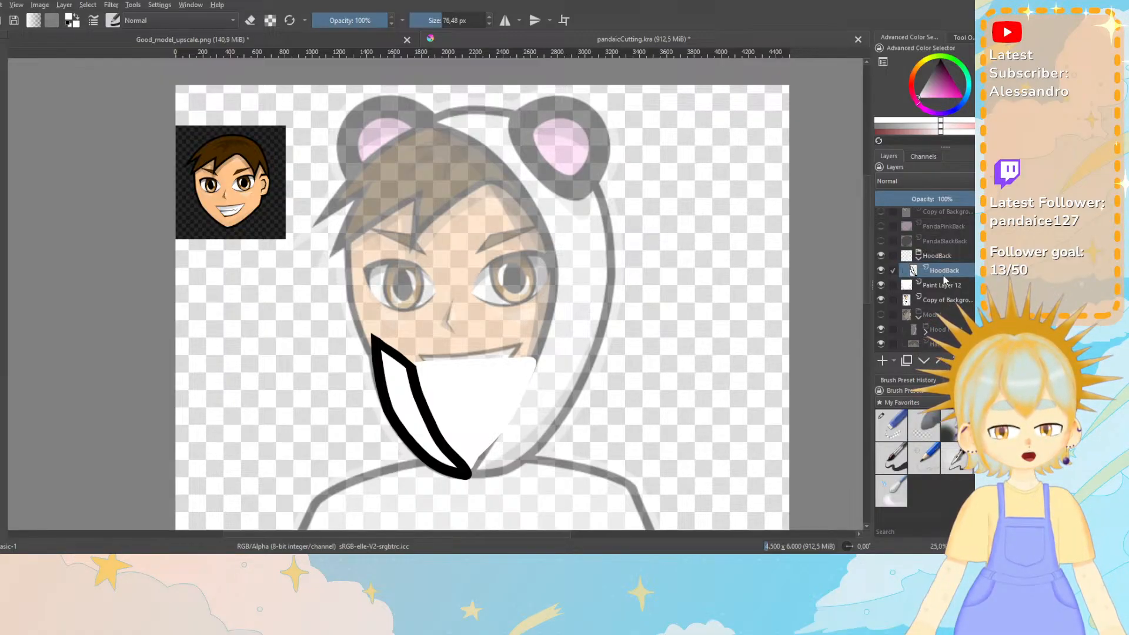
Rename the white fill layer as HoodBackBack and move it into the HoodBack group beneath the HoodBack layer.
double_click(949, 286)
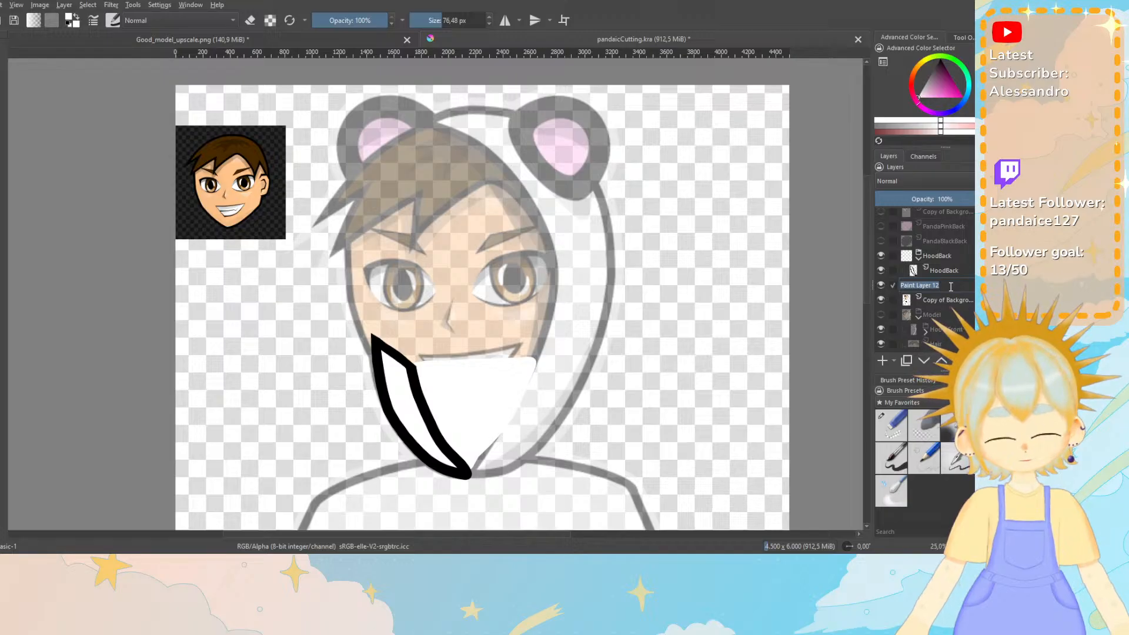
text(HoodBackBac)
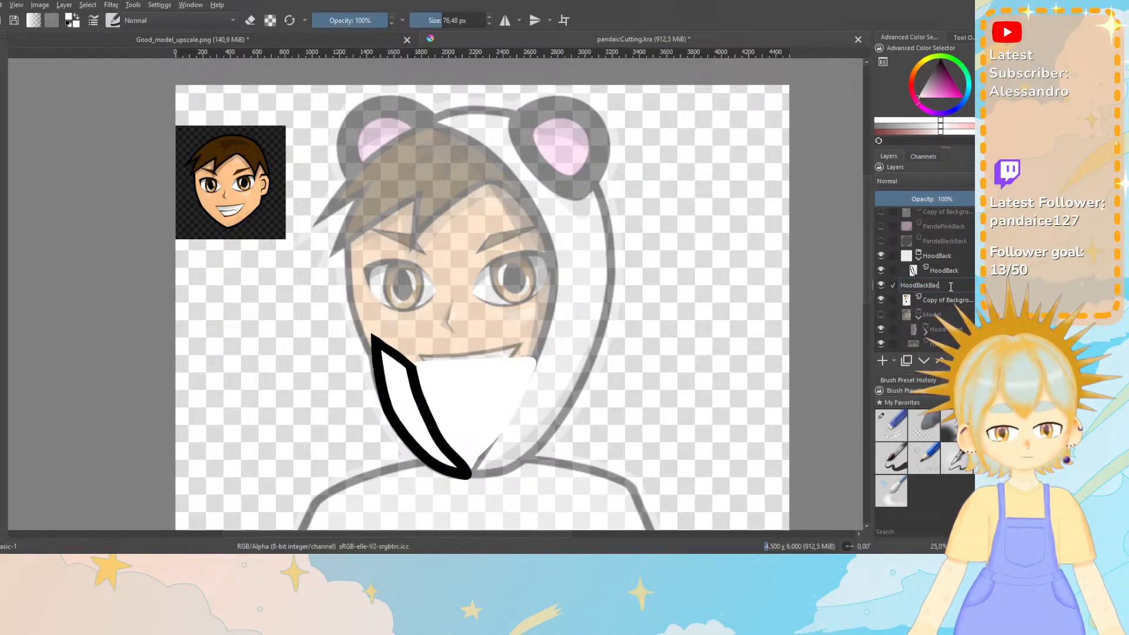
text(k)
key(Return)
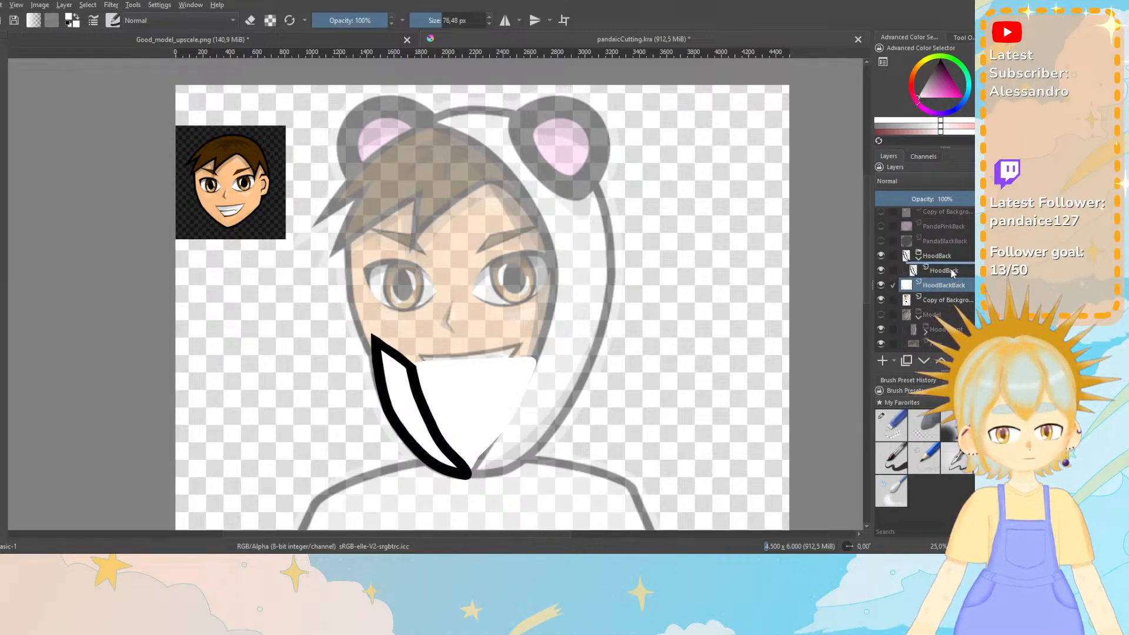
drag(951, 269, 936, 255)
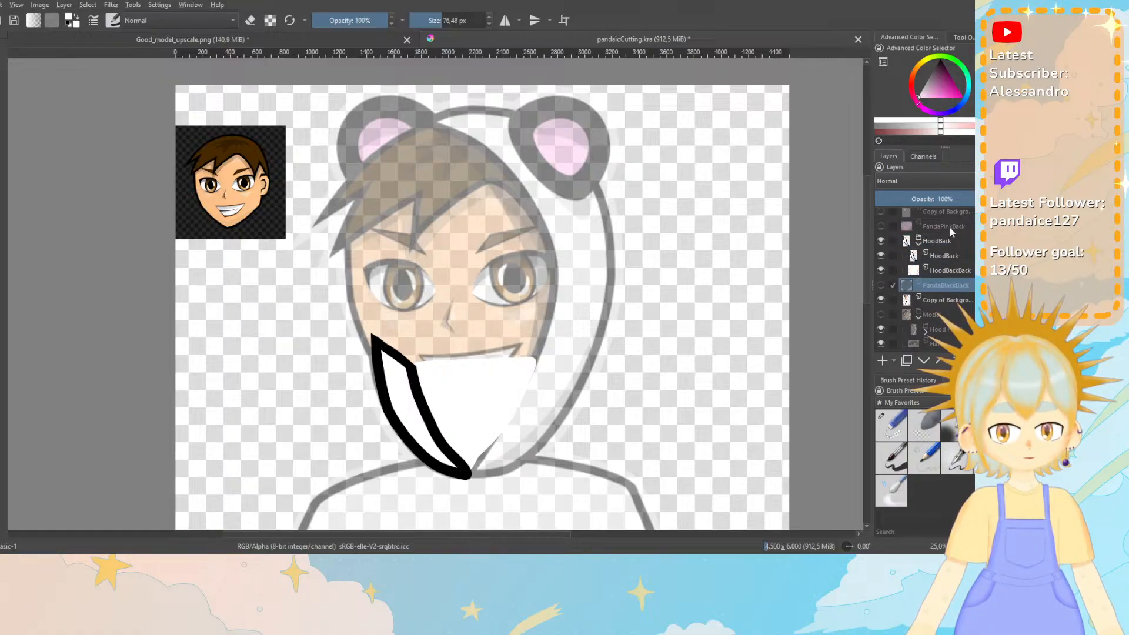
Move the PandaPinkBack and PandaBlackBack layers to the top of the HoodBack group and make both visible.
click(936, 228)
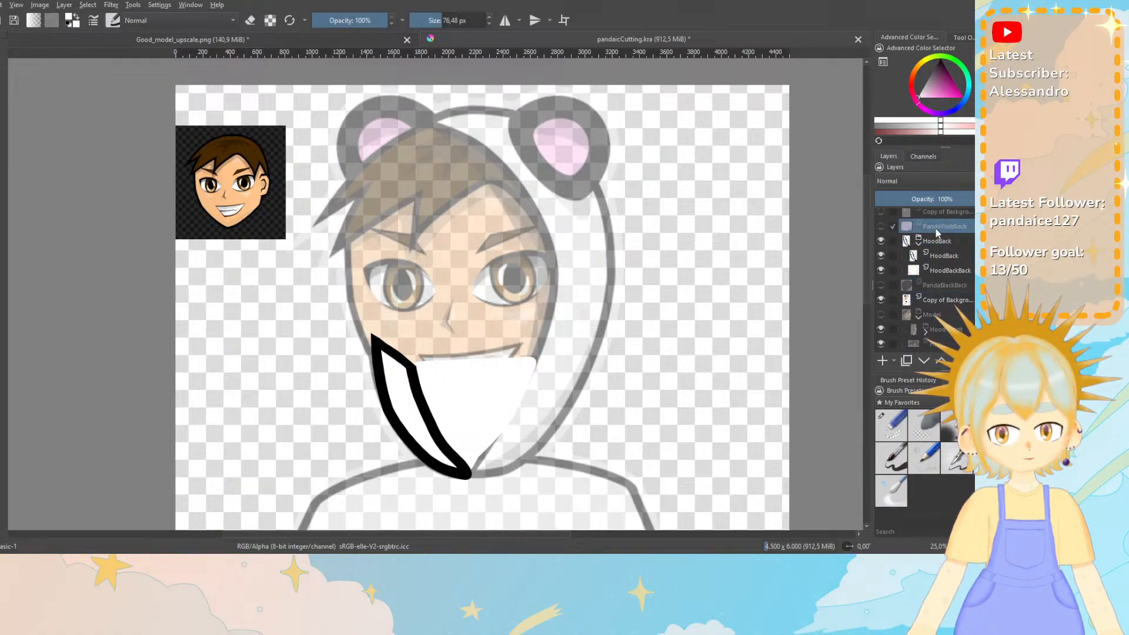
mouse_move(936, 229)
mouse_down()
mouse_move(933, 259)
mouse_move(937, 234)
mouse_up()
drag(934, 283, 938, 249)
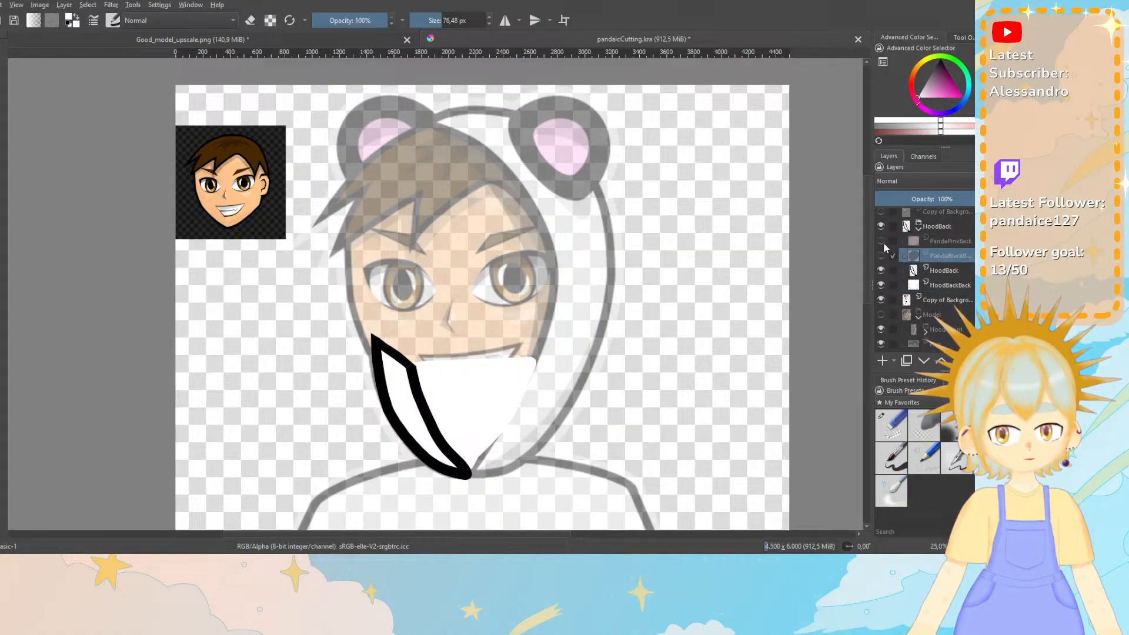
click(882, 241)
click(882, 256)
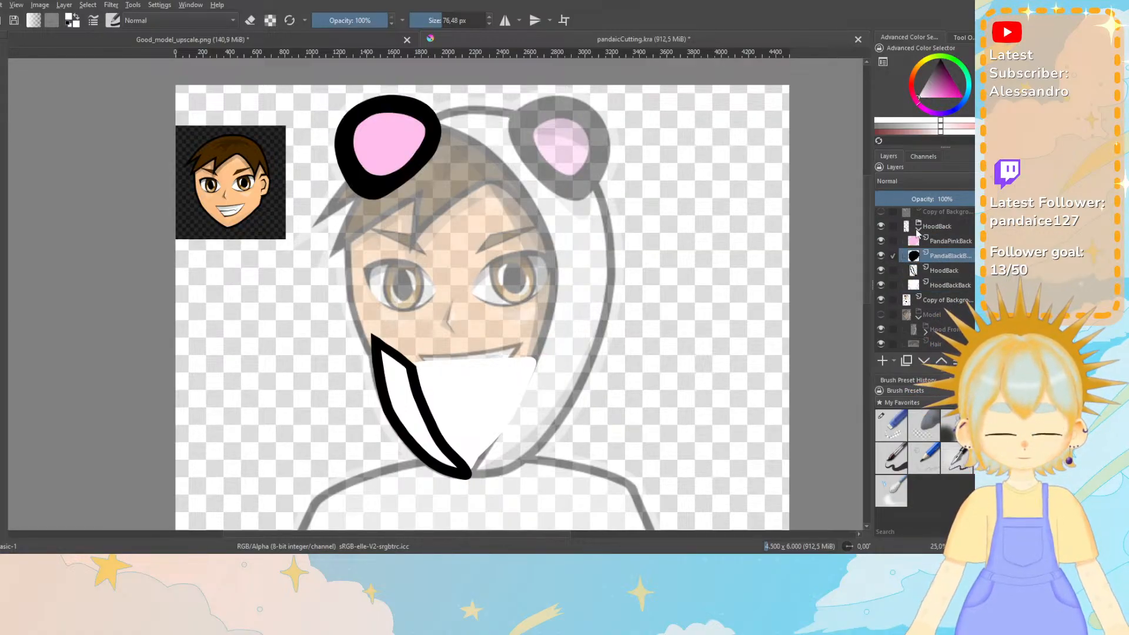
click(918, 315)
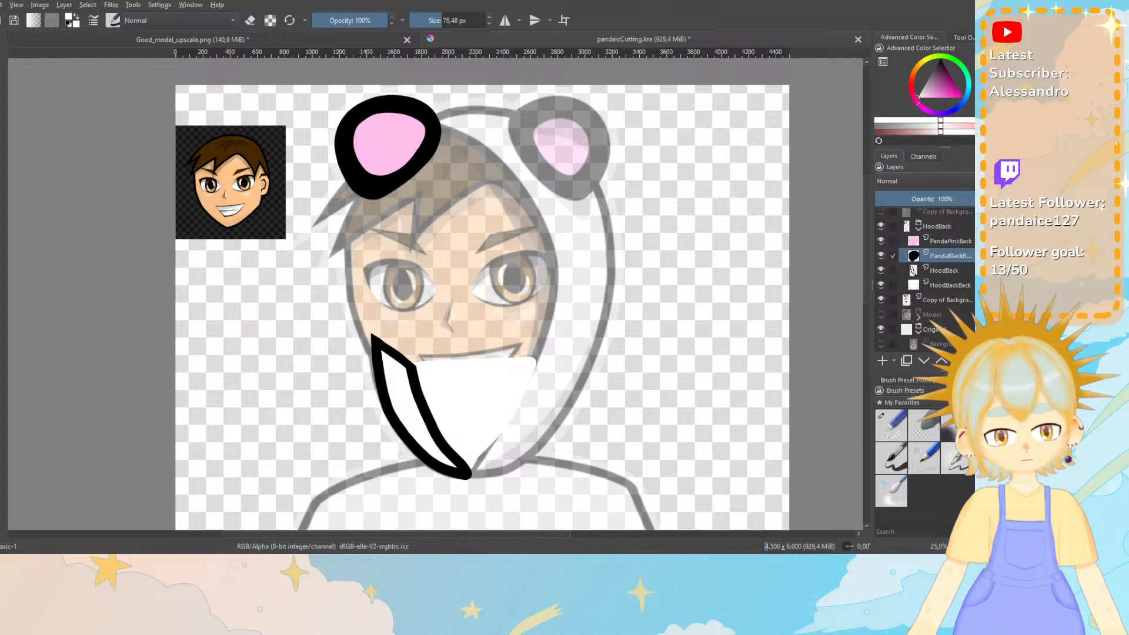
scroll(919, 319, down, 1)
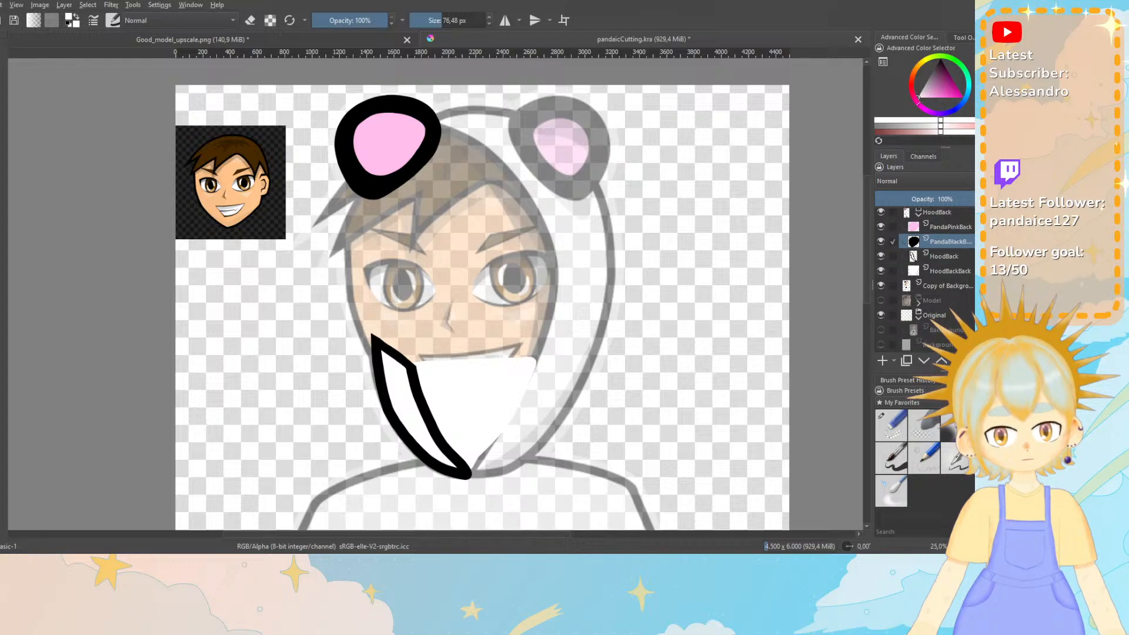
scroll(919, 319, up, 1)
click(919, 317)
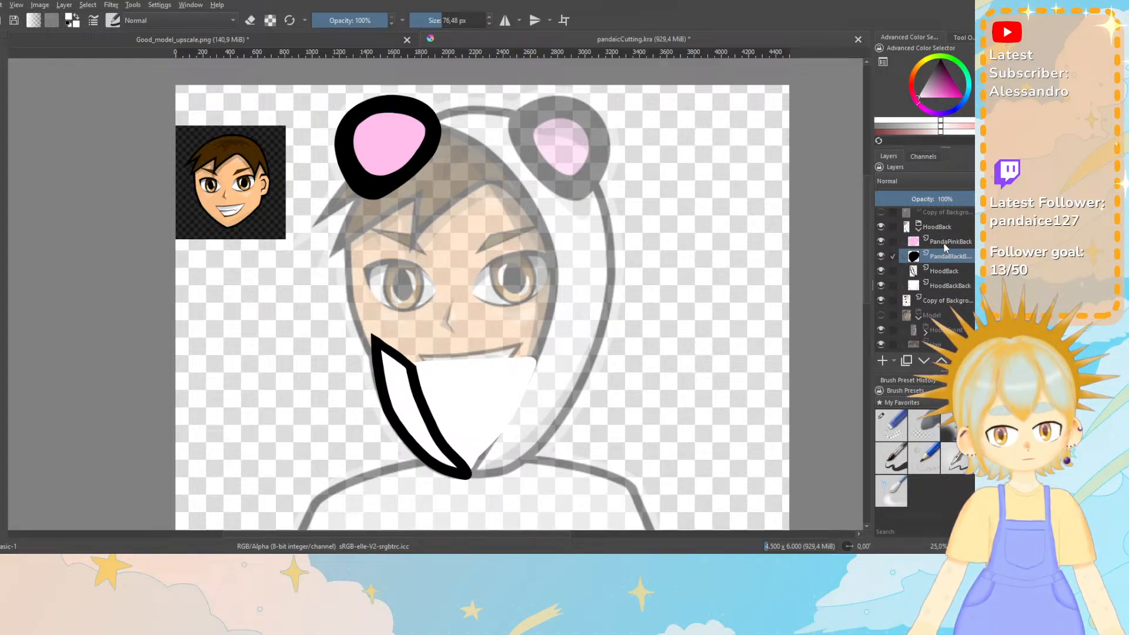
scroll(923, 283, down, 5)
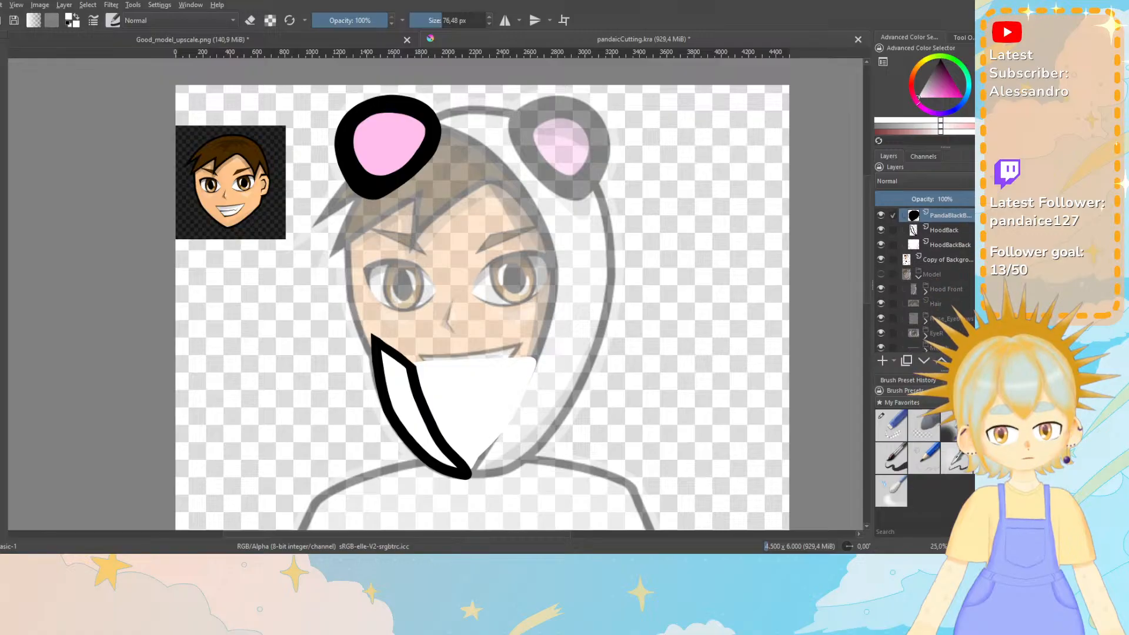
scroll(923, 282, up, 2)
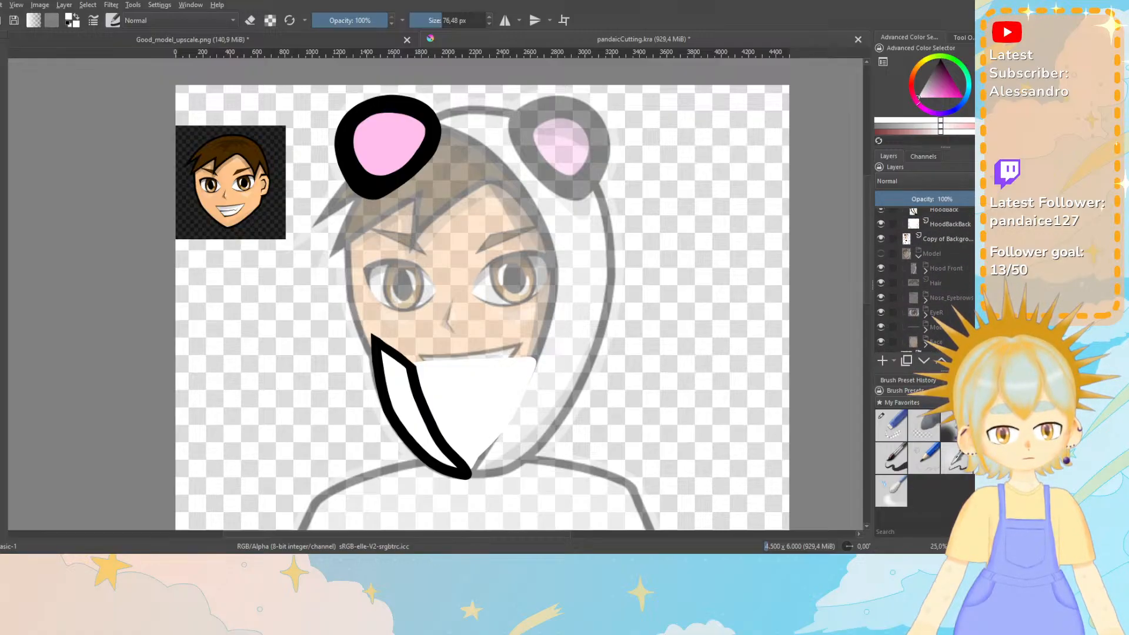
Collapse the HoodBack group and move it into the Model group at the very bottom, beneath Face.
scroll(923, 276, up, 3)
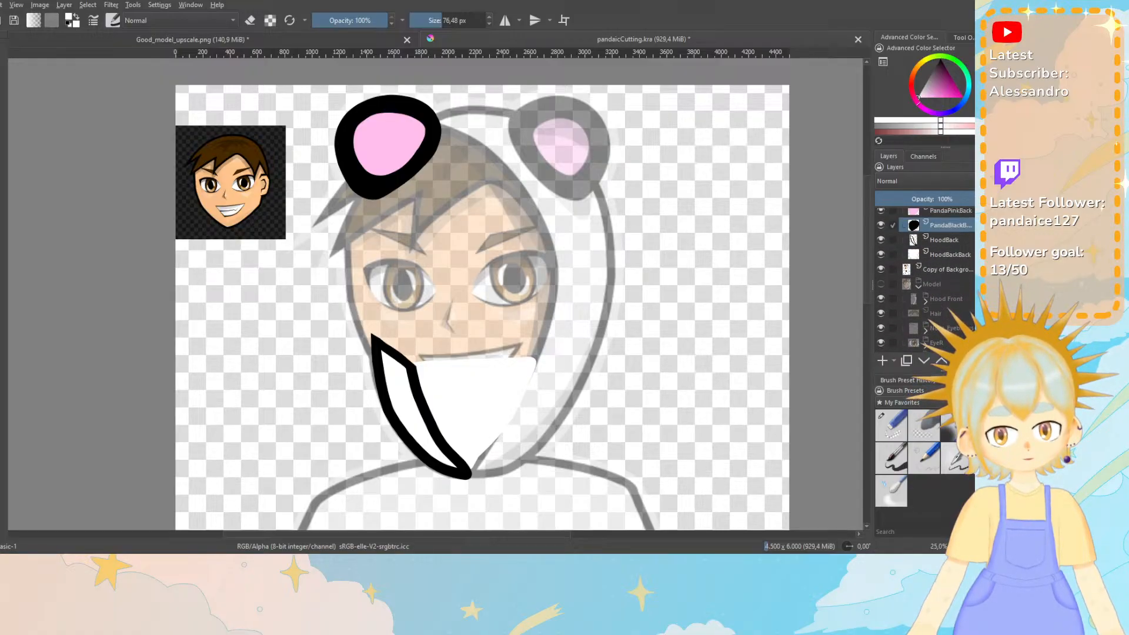
click(918, 223)
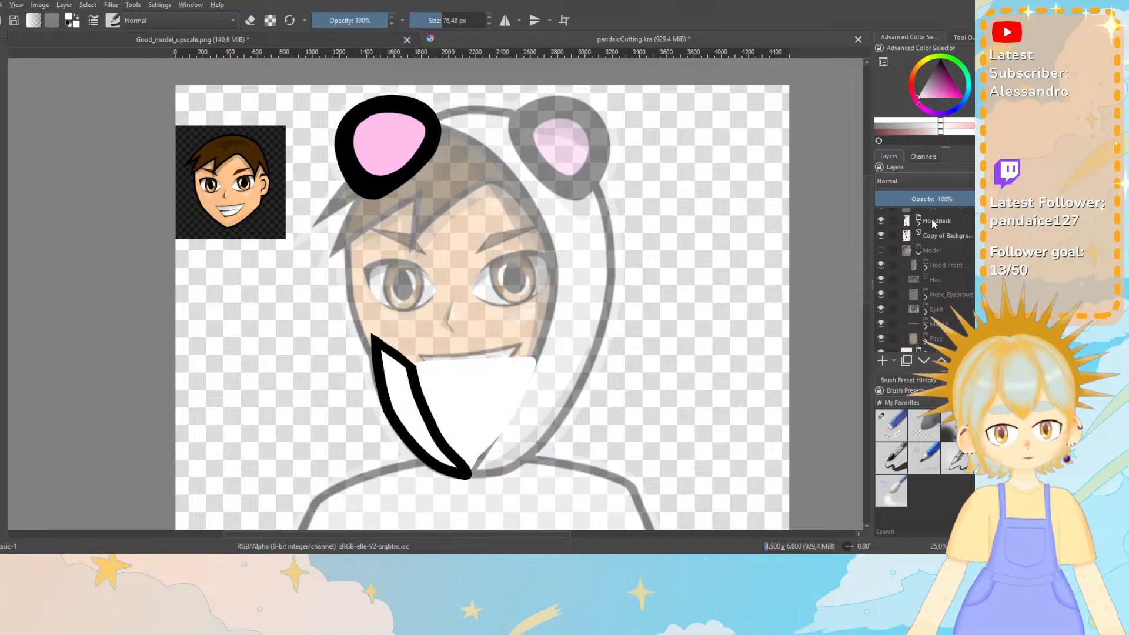
drag(919, 224, 949, 343)
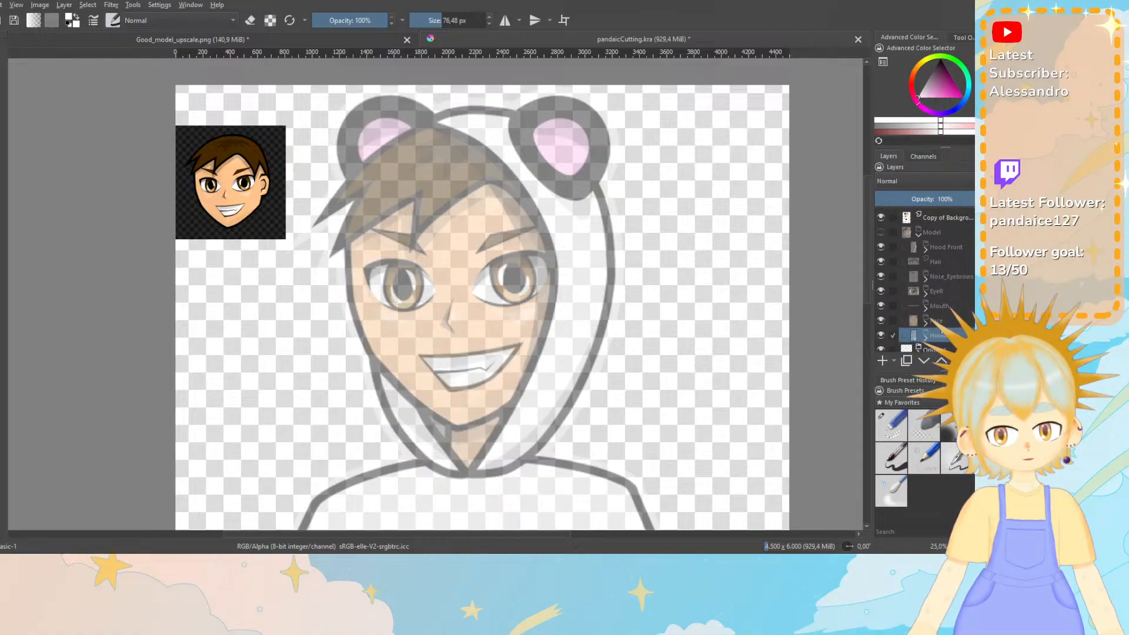
Check the assembled Model group with and without the faded reference over it, leaving only the reference visible.
click(881, 232)
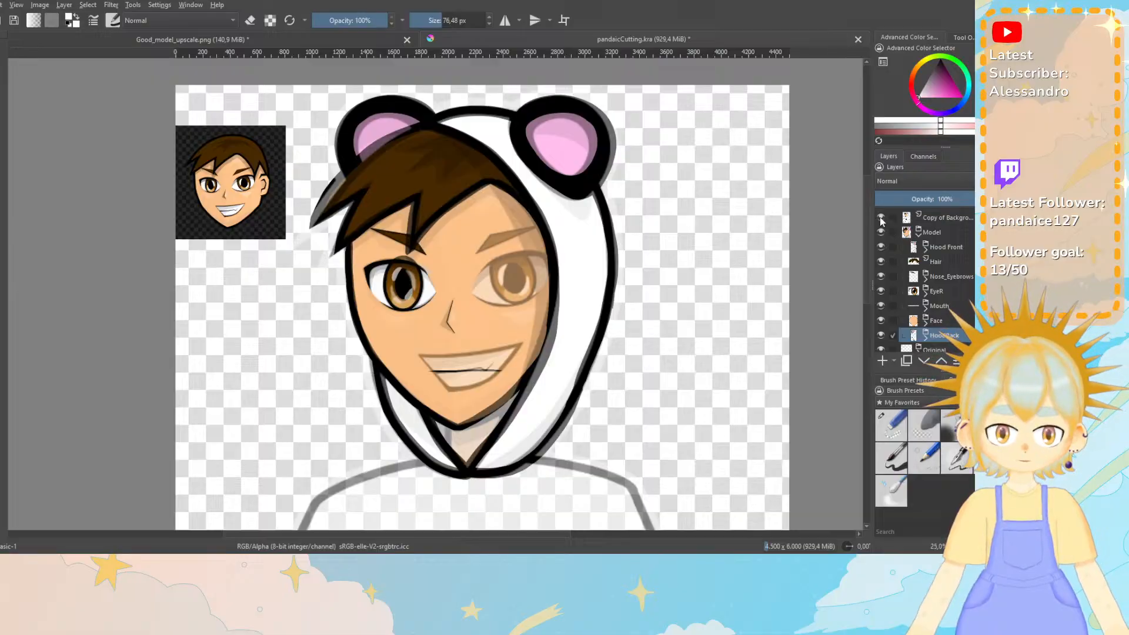
click(881, 219)
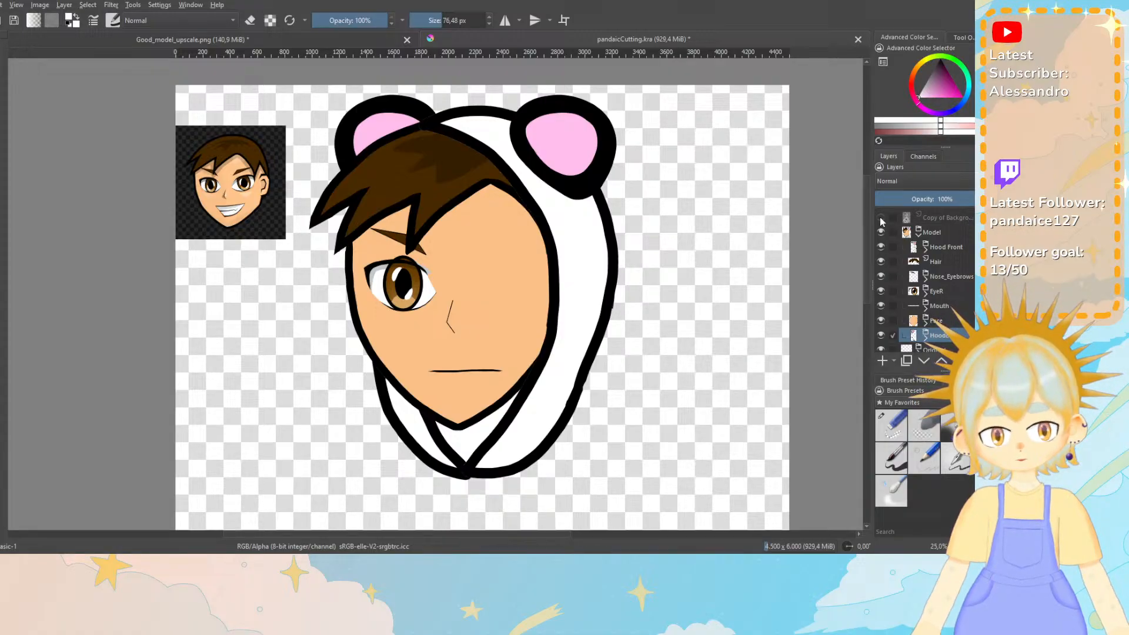
click(881, 218)
click(881, 232)
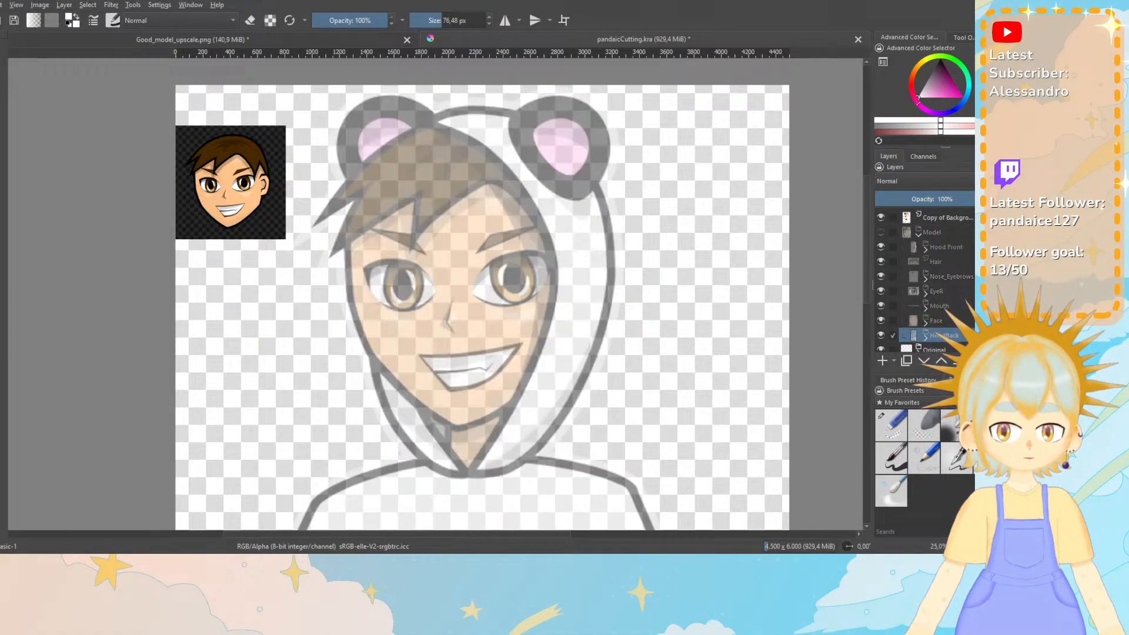
Add a paint layer directly above the visible Copy of Background layer and set the brush color to black.
scroll(936, 265, up, 2)
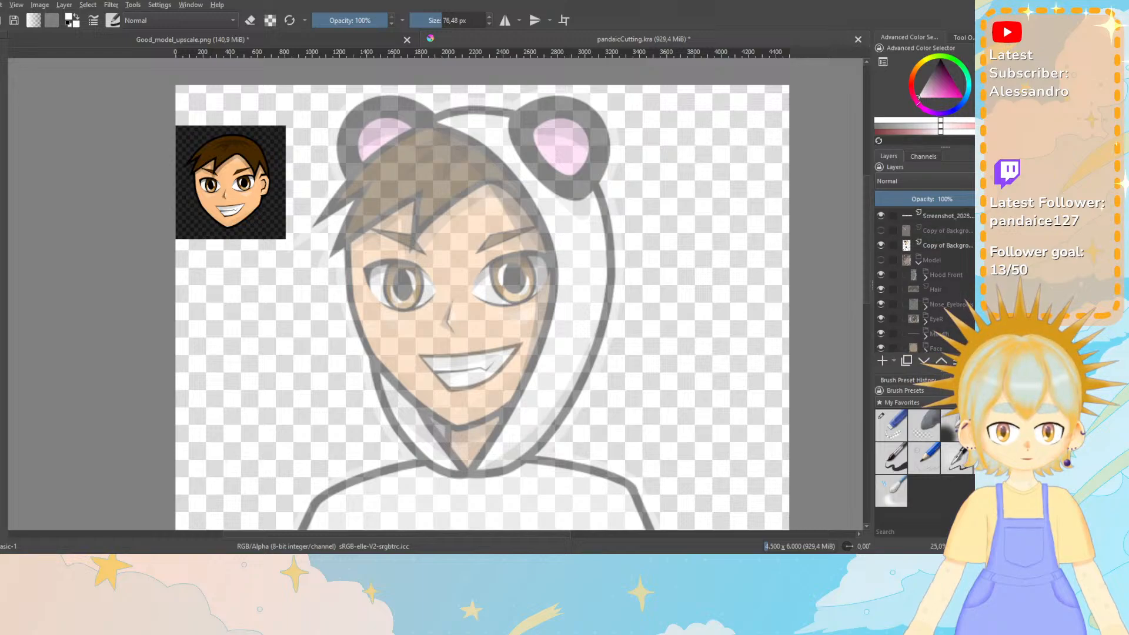
click(936, 250)
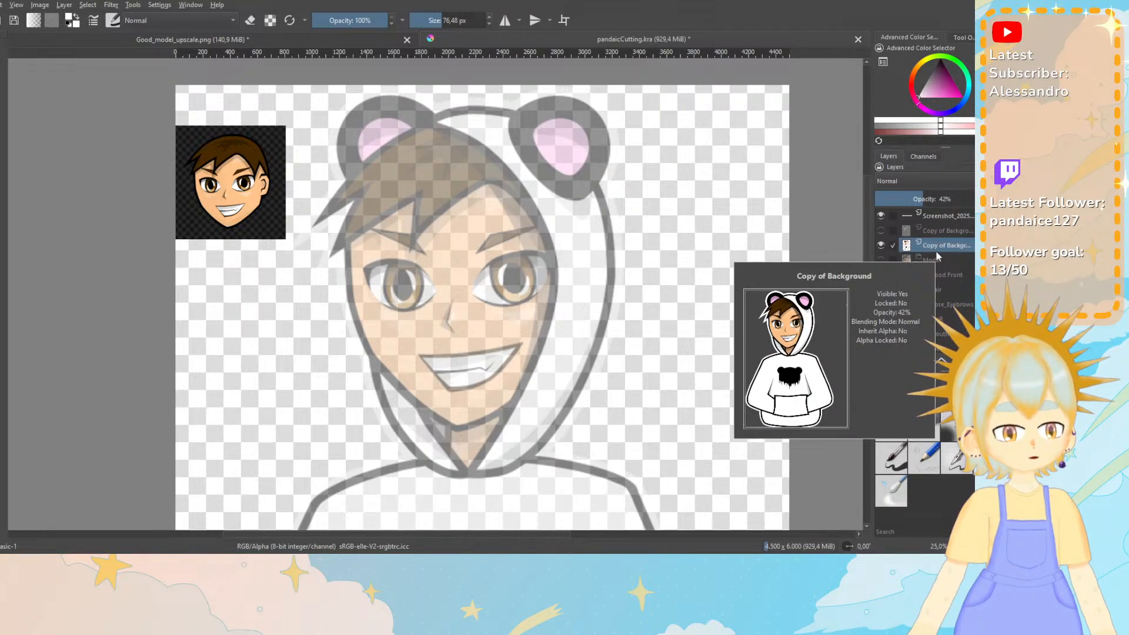
click(883, 361)
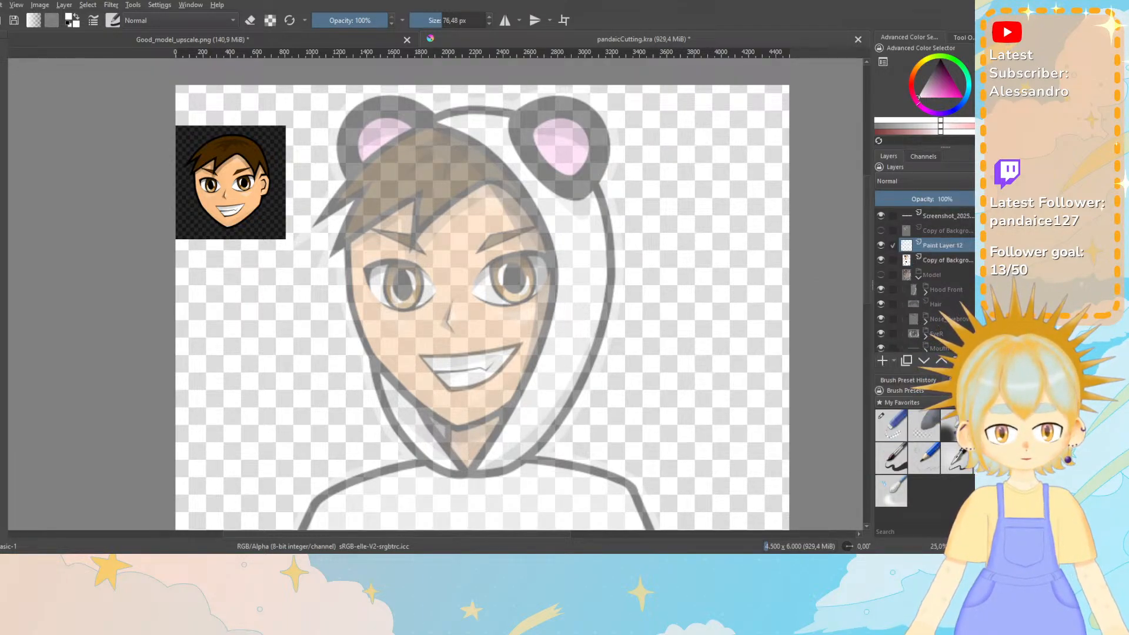
mouse_move(867, 293)
mouse_down()
mouse_move(866, 395)
mouse_move(871, 294)
mouse_move(874, 303)
mouse_up()
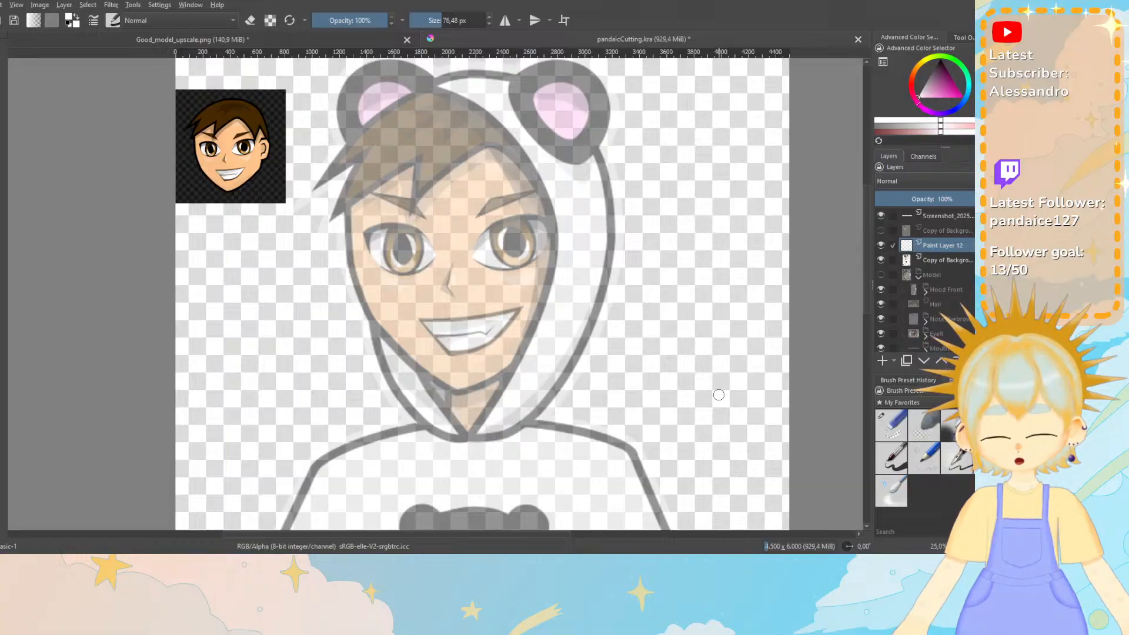
key(plus)
key(plus)
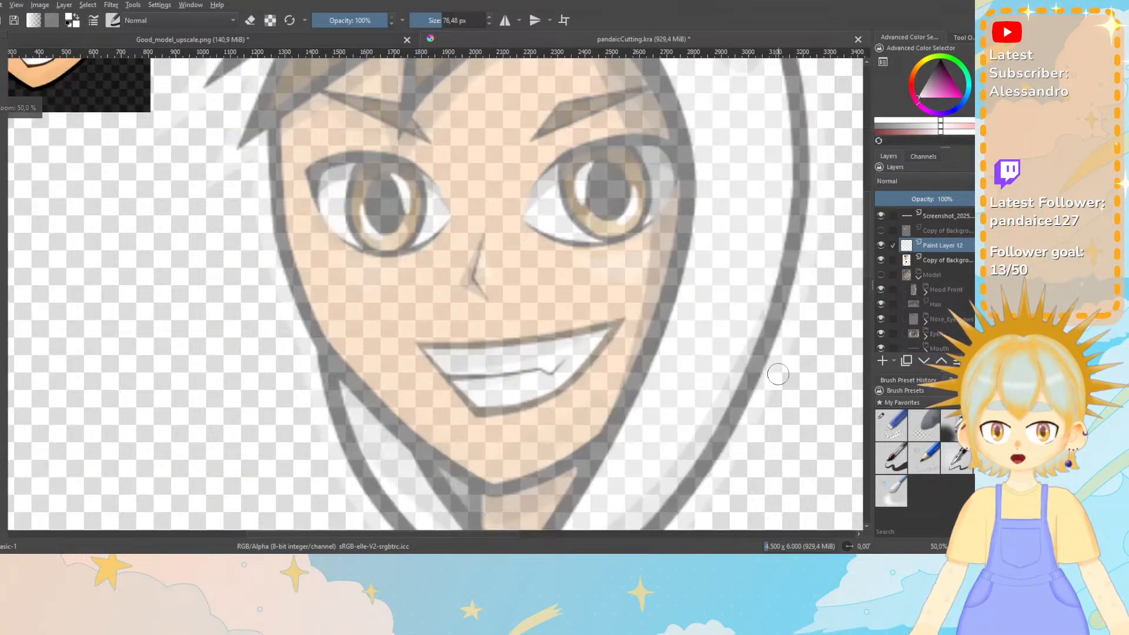
scroll(868, 263, down, 3)
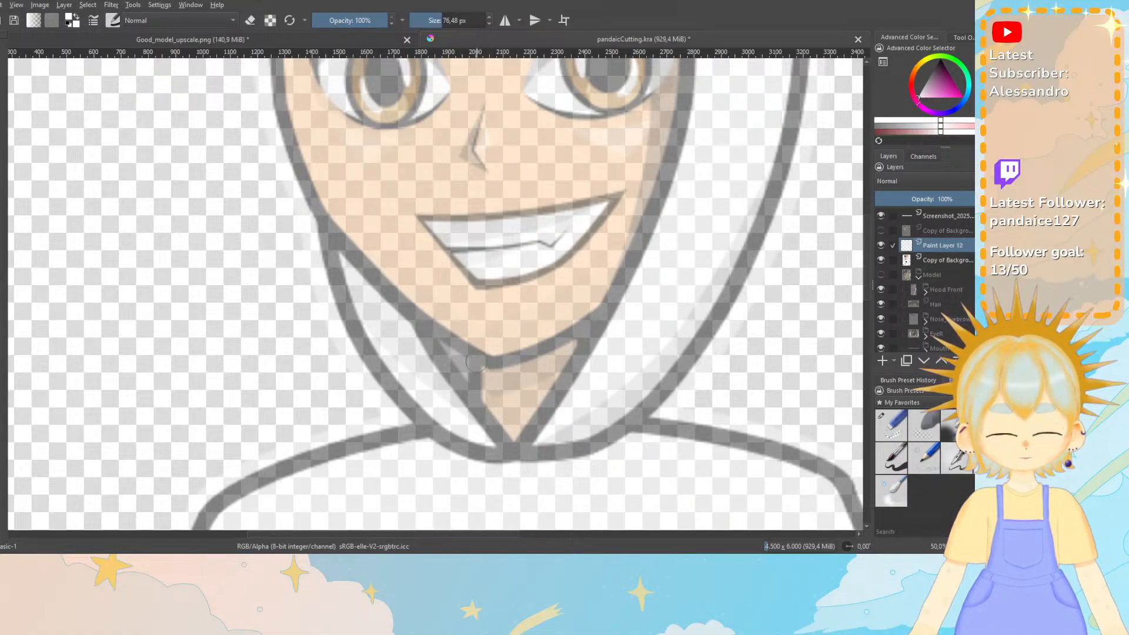
click(940, 61)
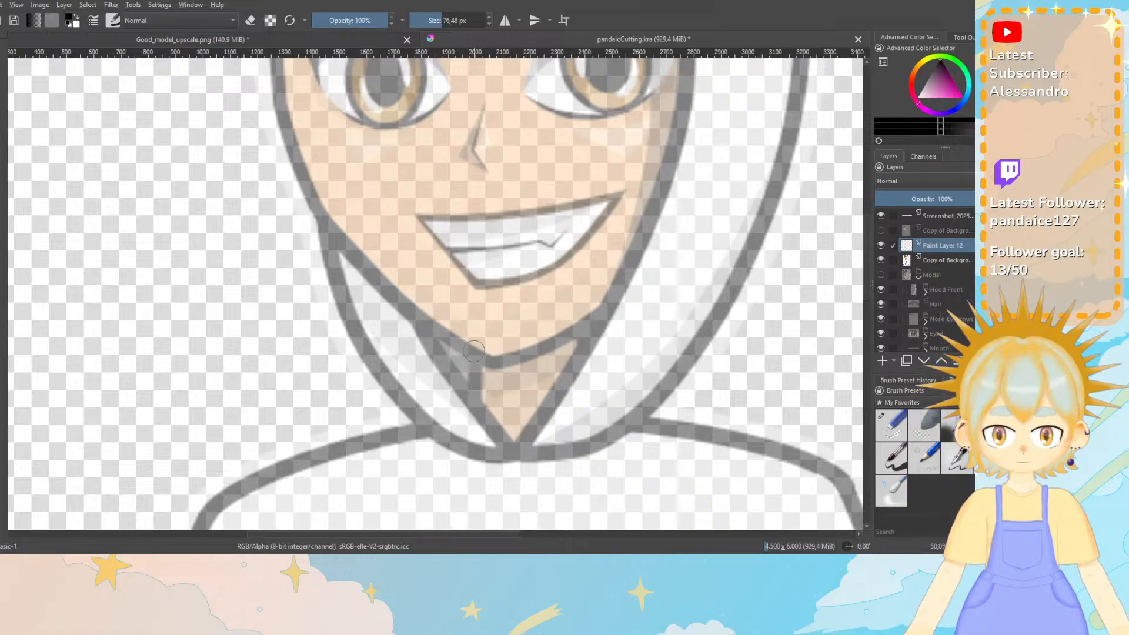
Draw the neck's two vertical side lines from the jaw to the collar in black with a 38,67 px brush.
drag(474, 351, 482, 404)
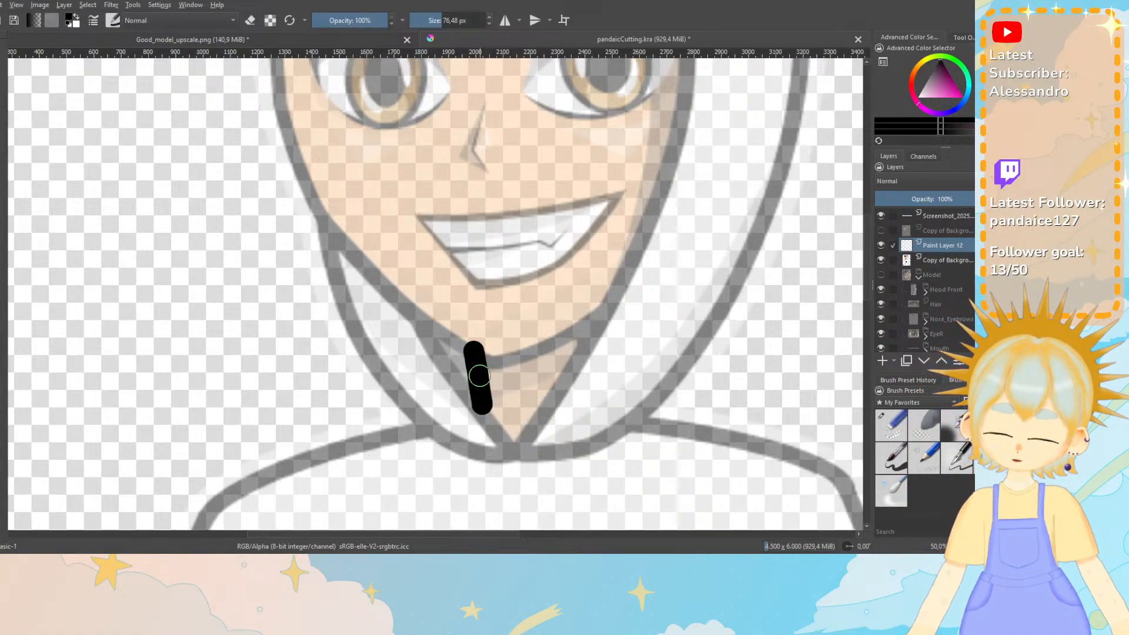
key(ctrl+z)
key(ctrl+z)
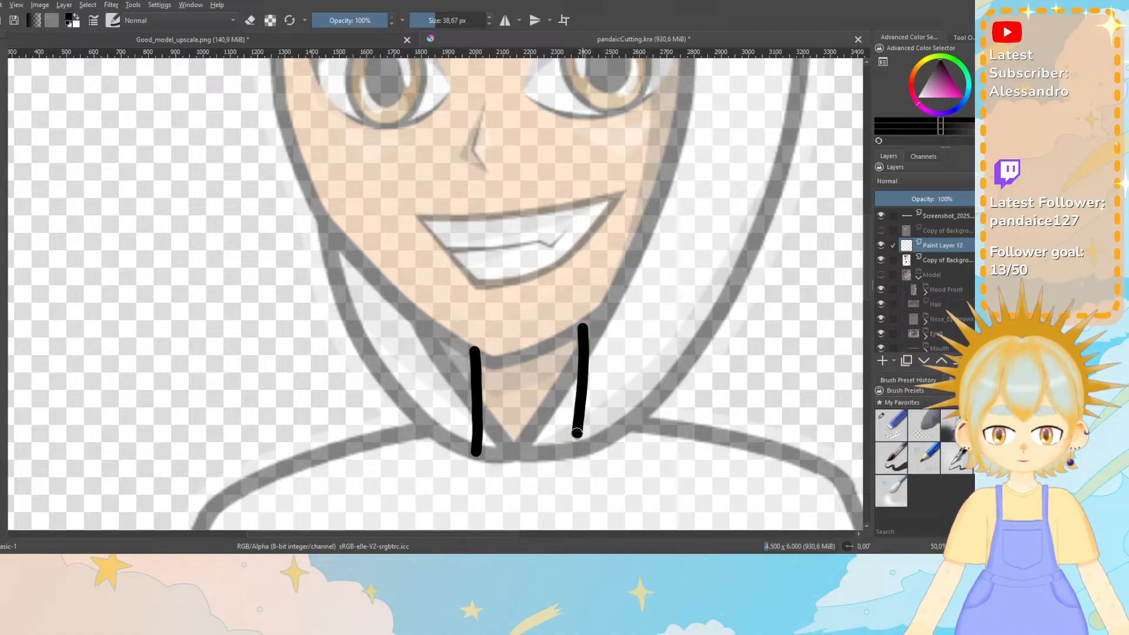
key(ctrl+z)
key(ctrl+z)
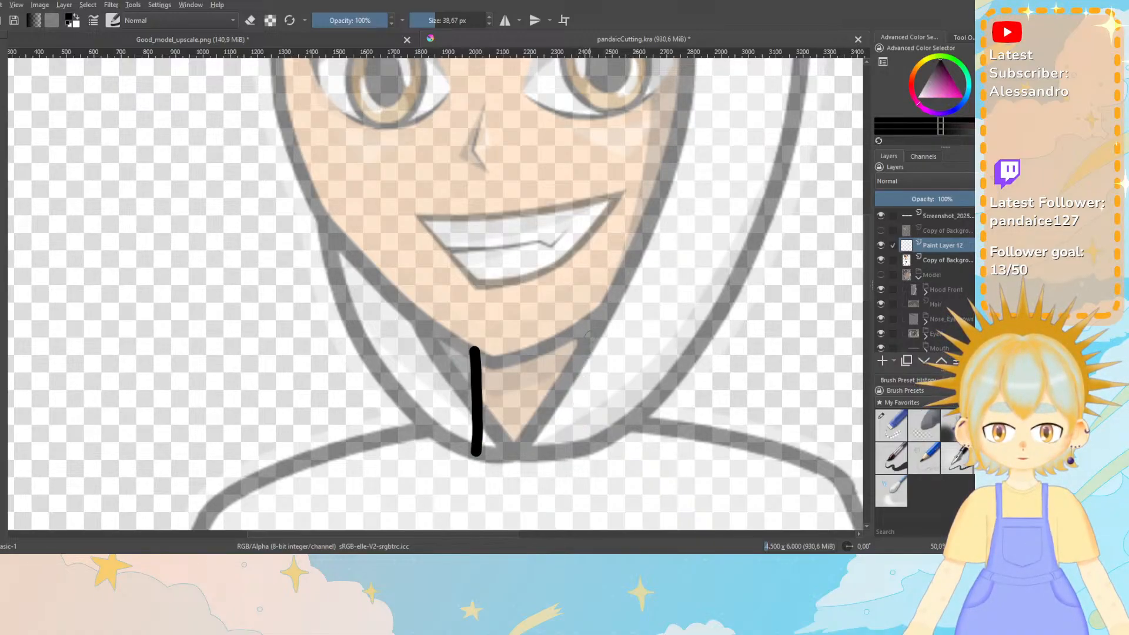
drag(585, 377, 584, 425)
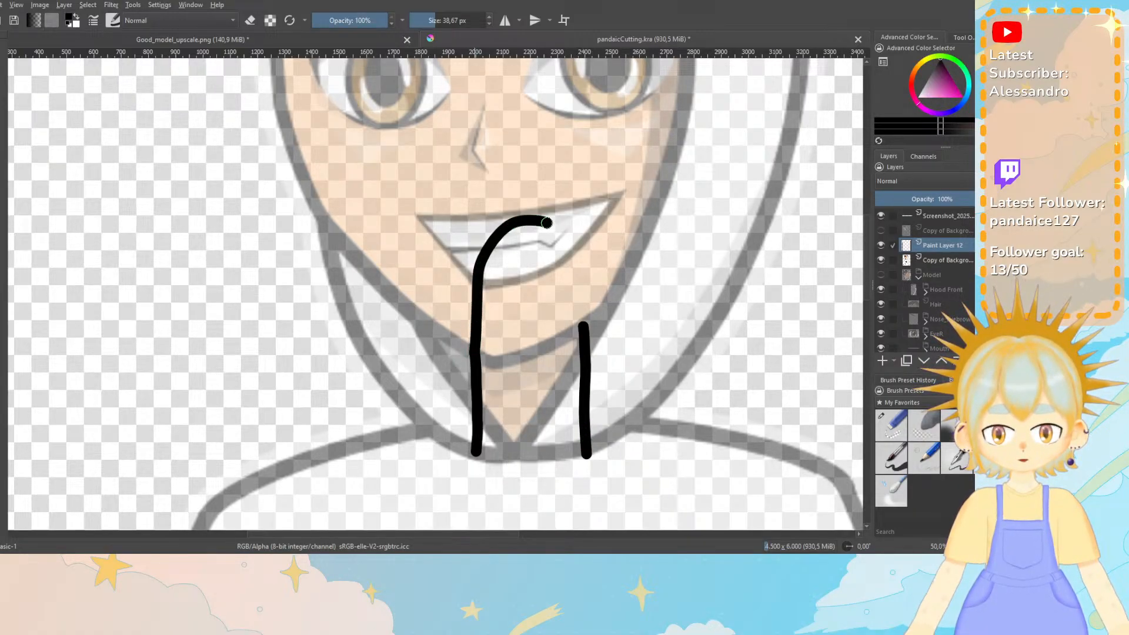
Join the neck's side lines with a rounded arch over the mouth and trim the left line with a 49,40 px eraser.
drag(573, 285, 579, 311)
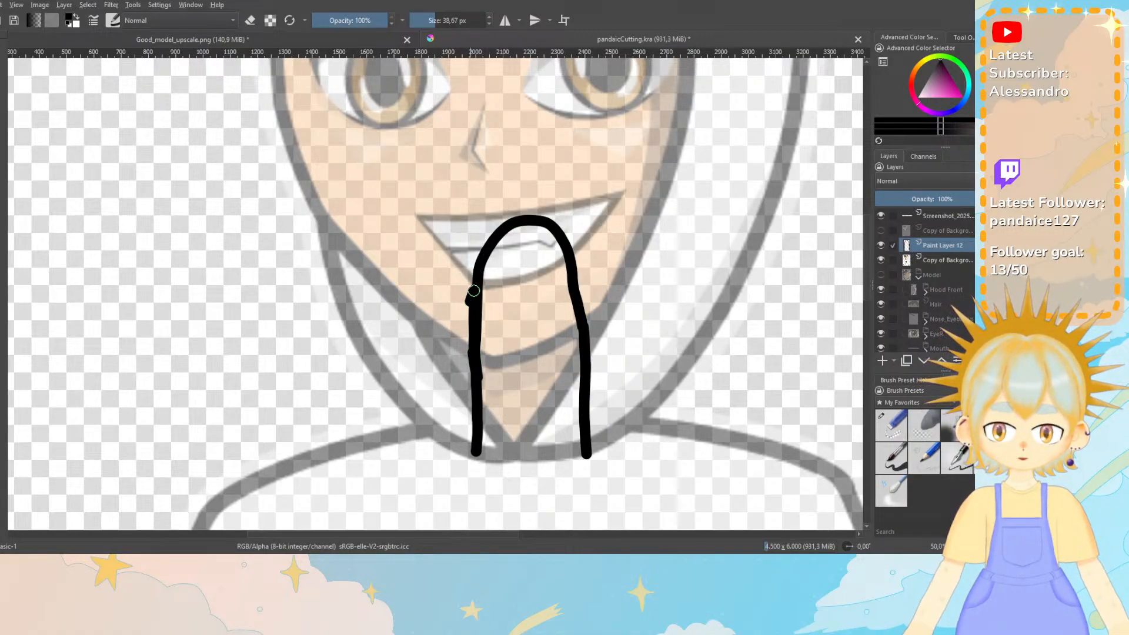
drag(474, 291, 488, 261)
key(ctrl+z)
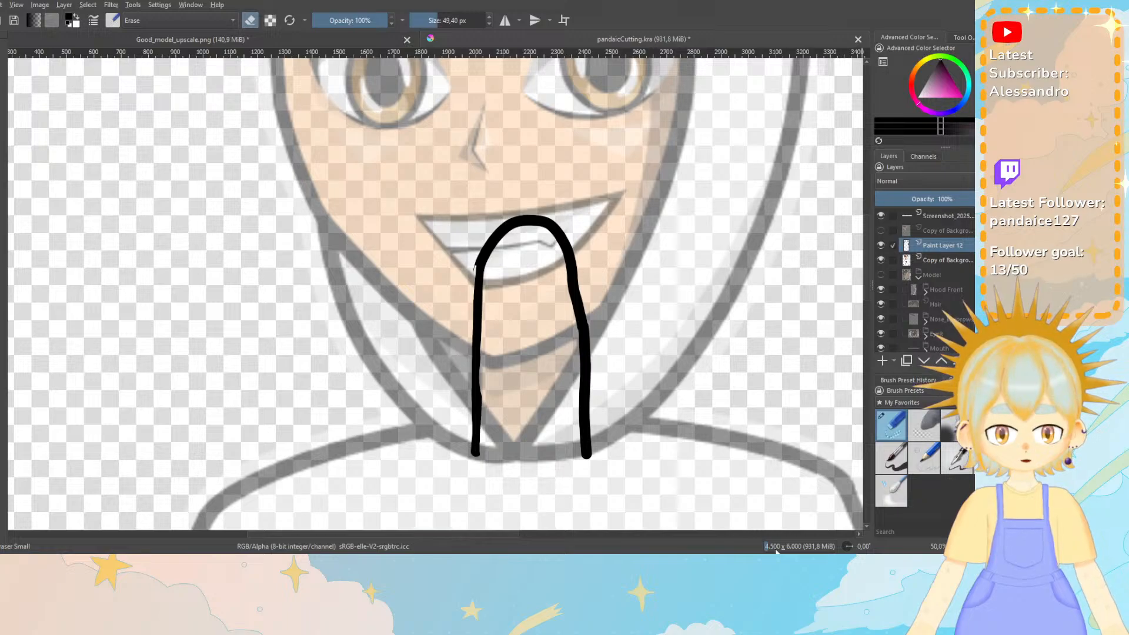
Add a paint layer beneath the neck outline layer and sample the skin tone from the small reference face.
click(882, 361)
drag(940, 263, 939, 264)
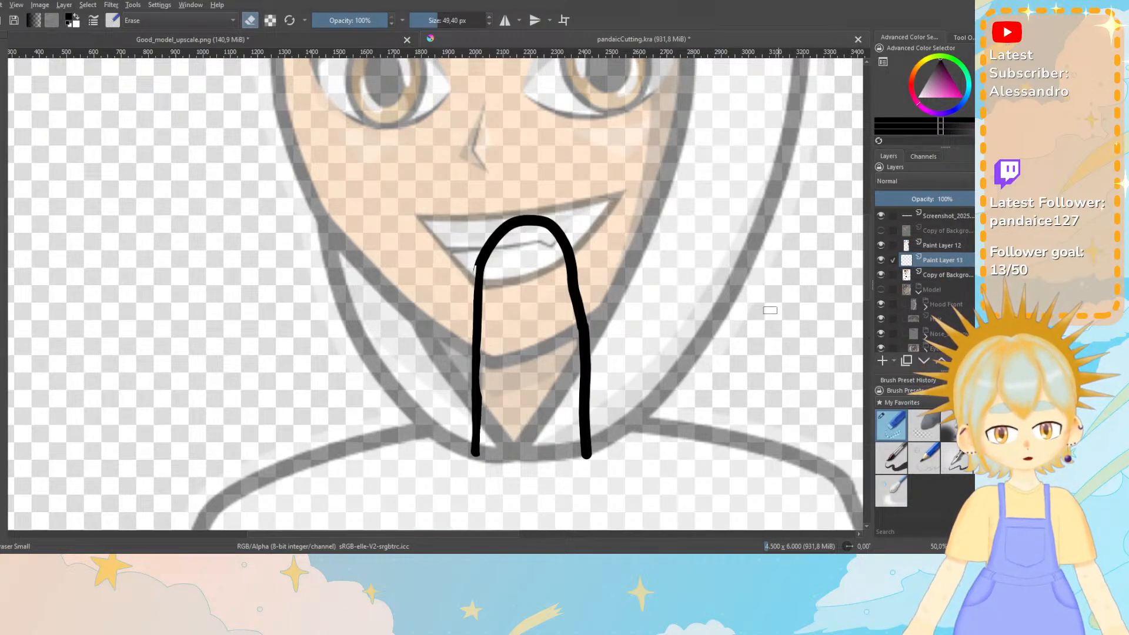
drag(867, 275, 868, 225)
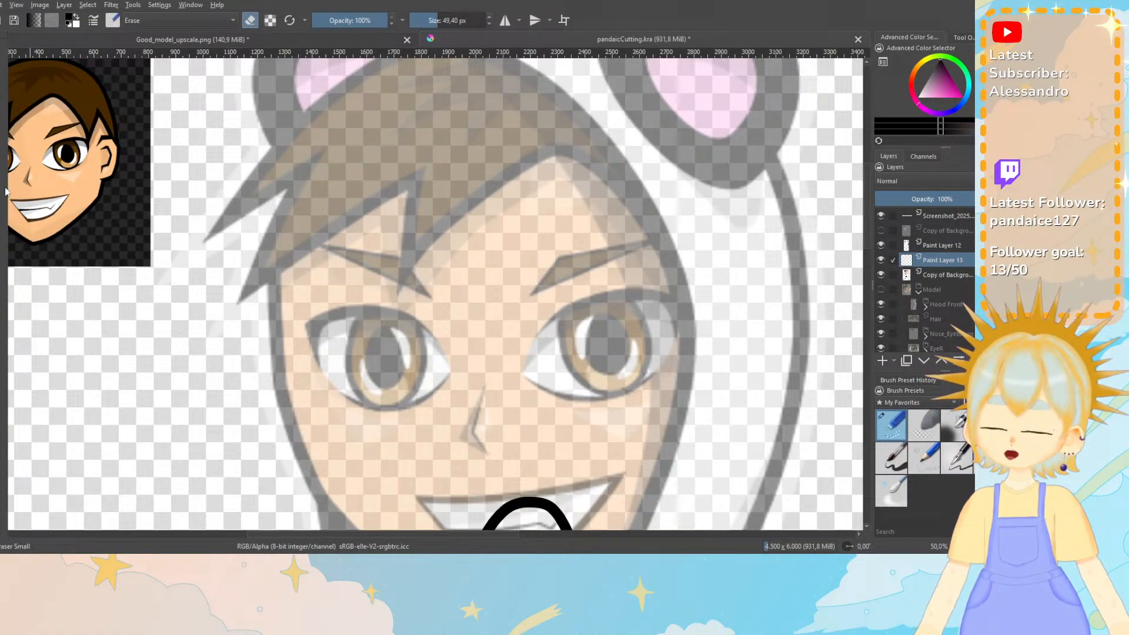
ctrl+click(106, 220)
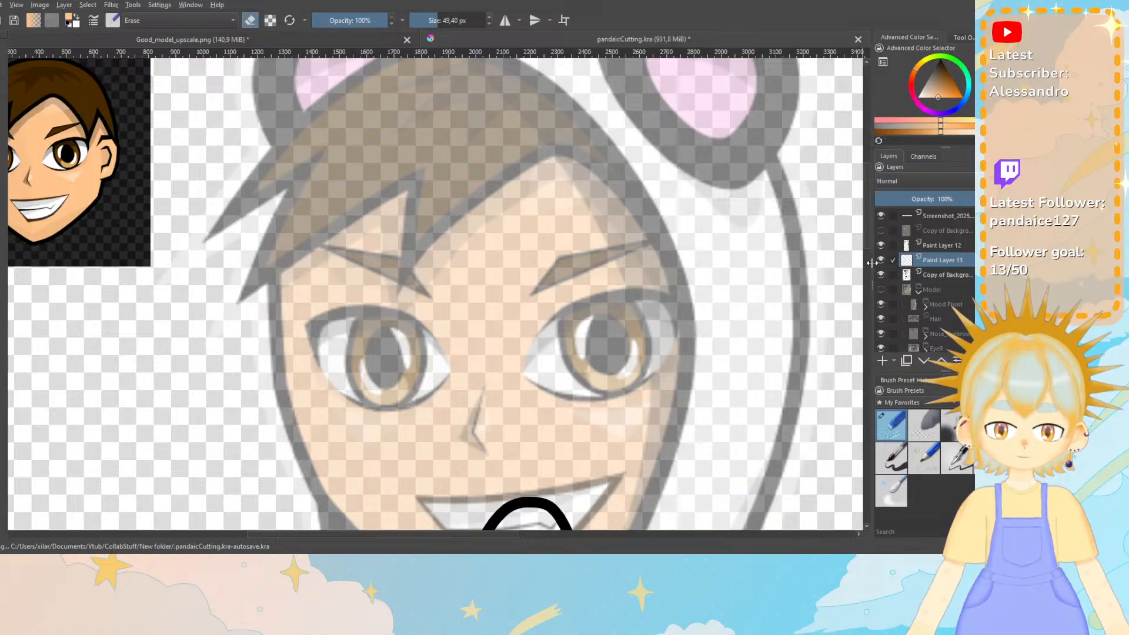
drag(868, 235, 867, 301)
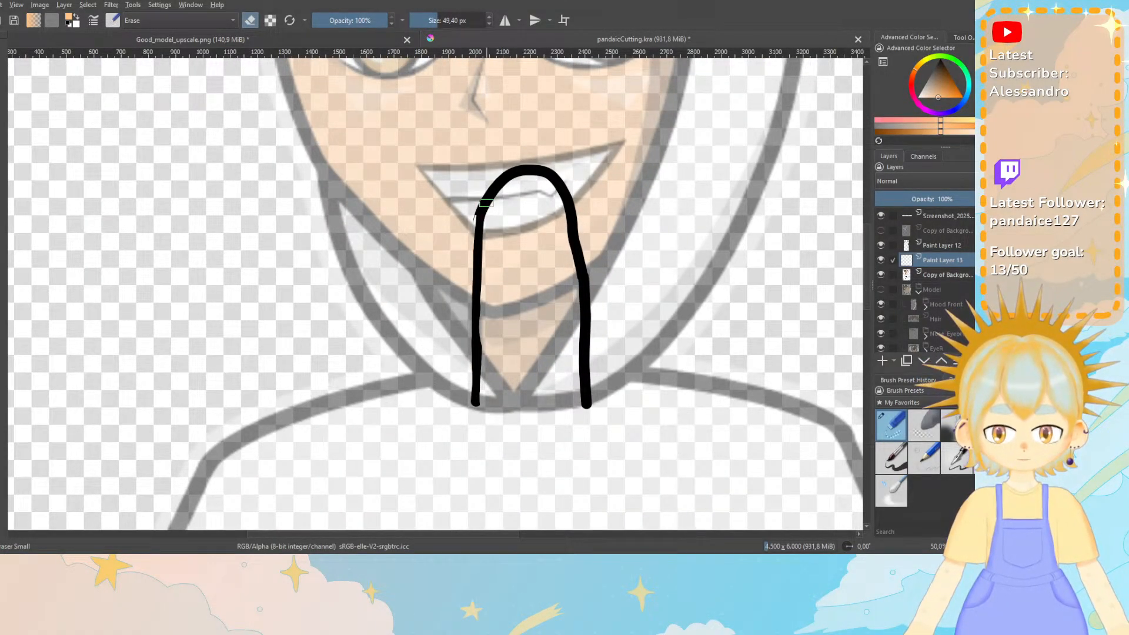
Erase the stray bump at the neck outline's upper-left bend and return to the brush on the layer beneath.
click(941, 245)
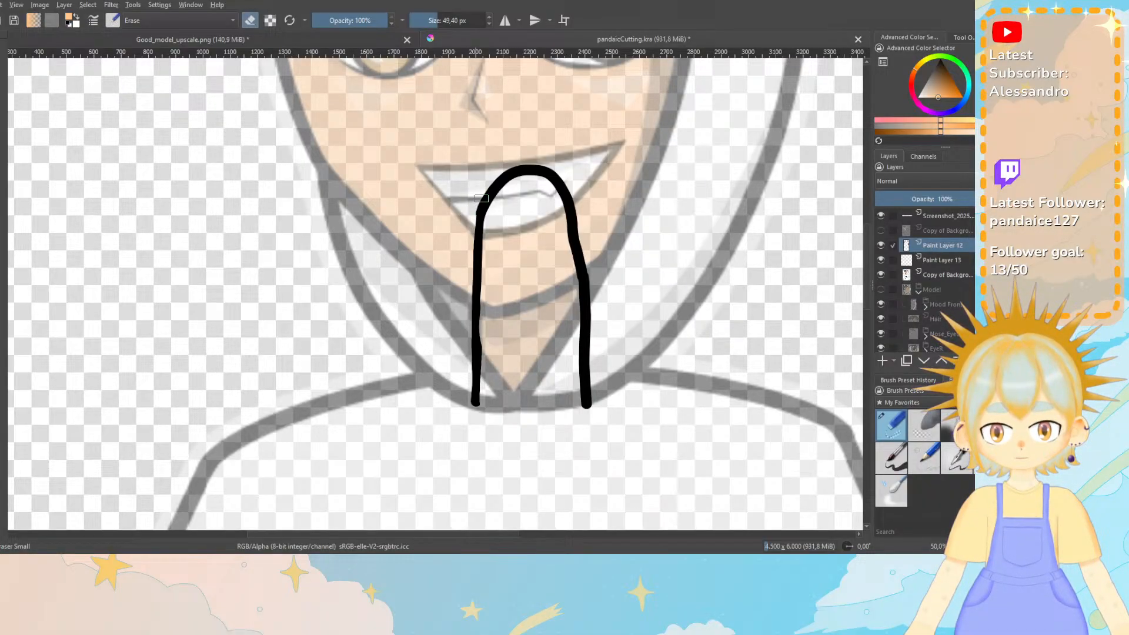
key(Page_Down)
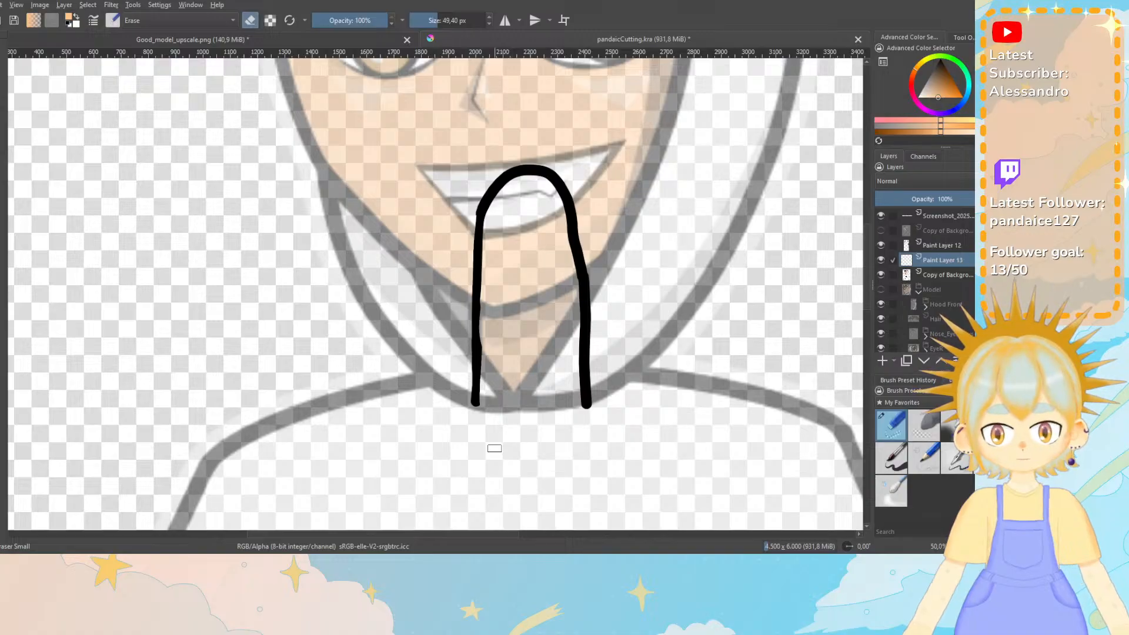
key(slash)
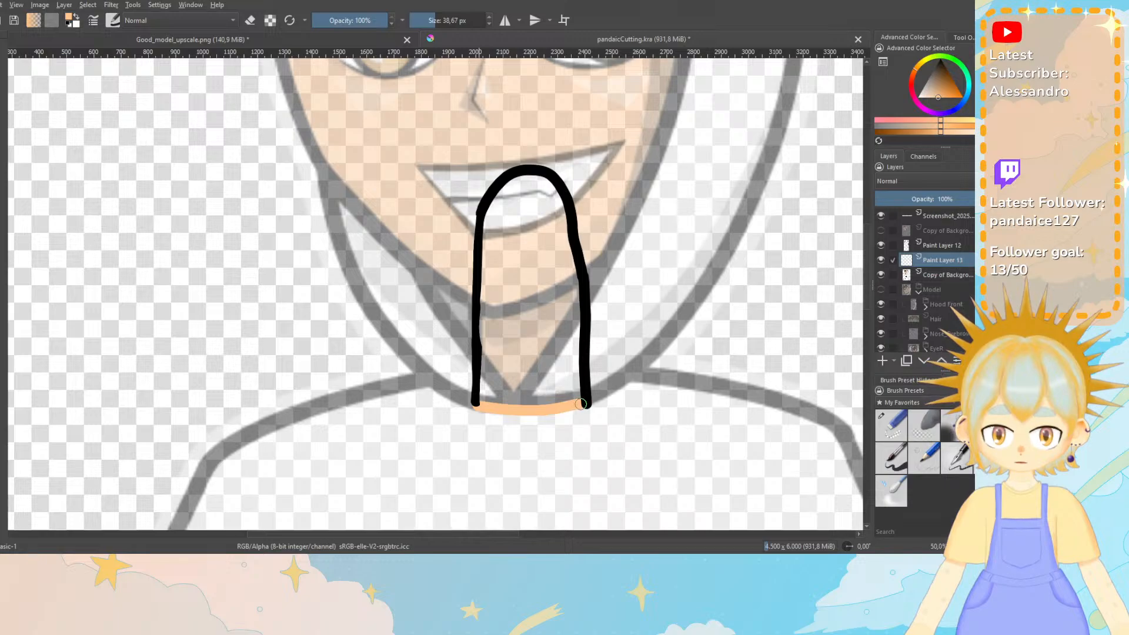
Paint the inside of the neck outline solid with the skin tone, down to a curved lower edge at the collar.
drag(506, 190, 500, 195)
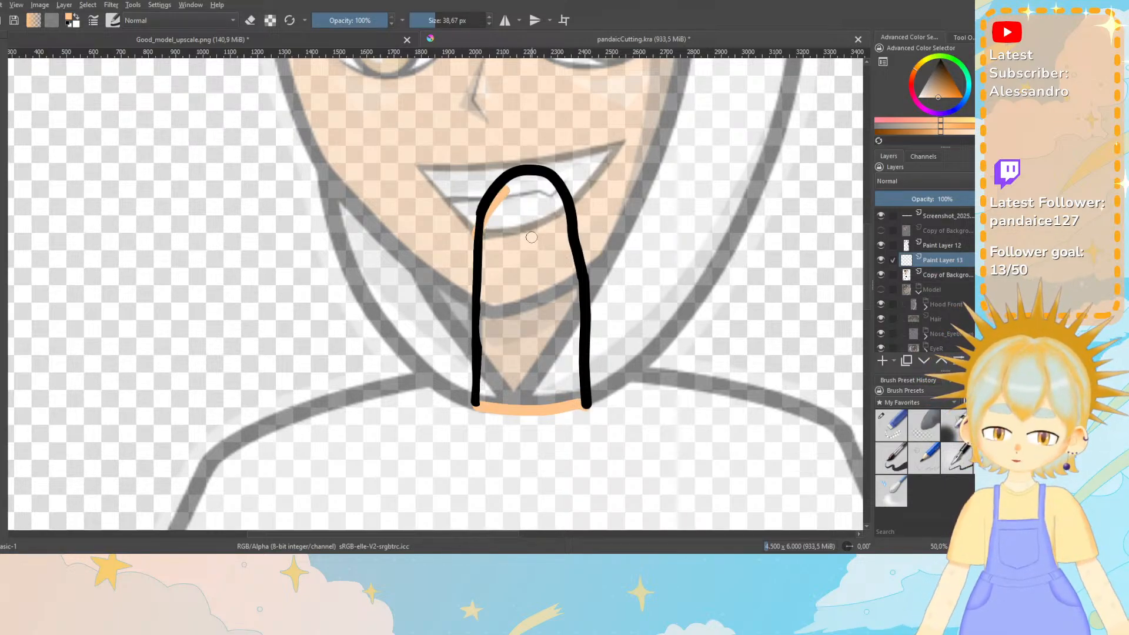
key(ctrl+z)
drag(508, 193, 497, 203)
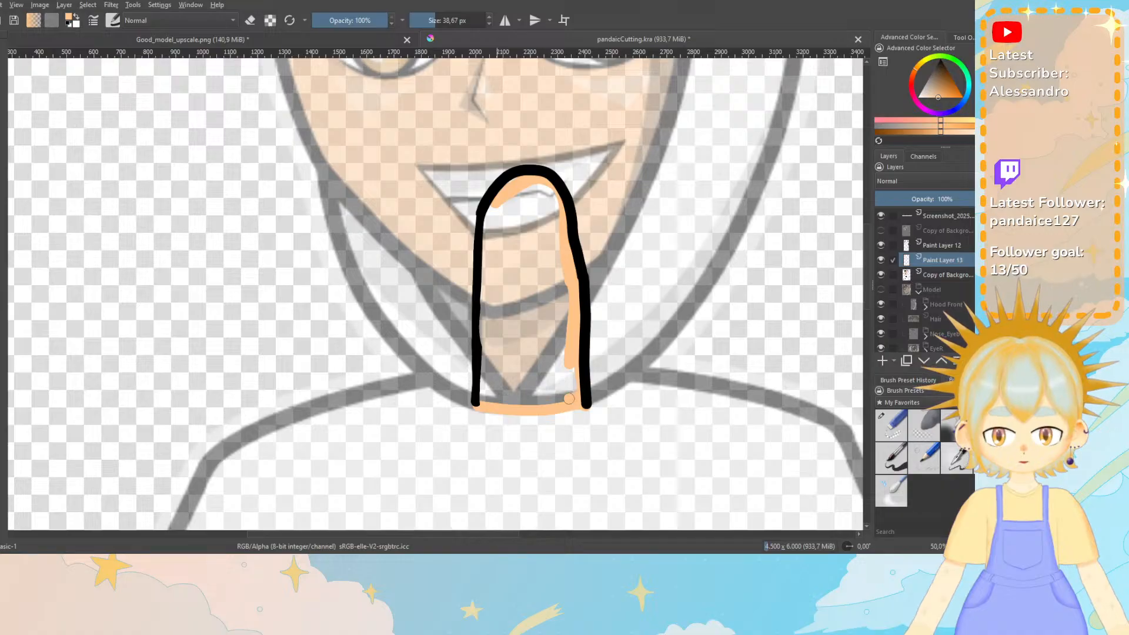
drag(569, 399, 510, 401)
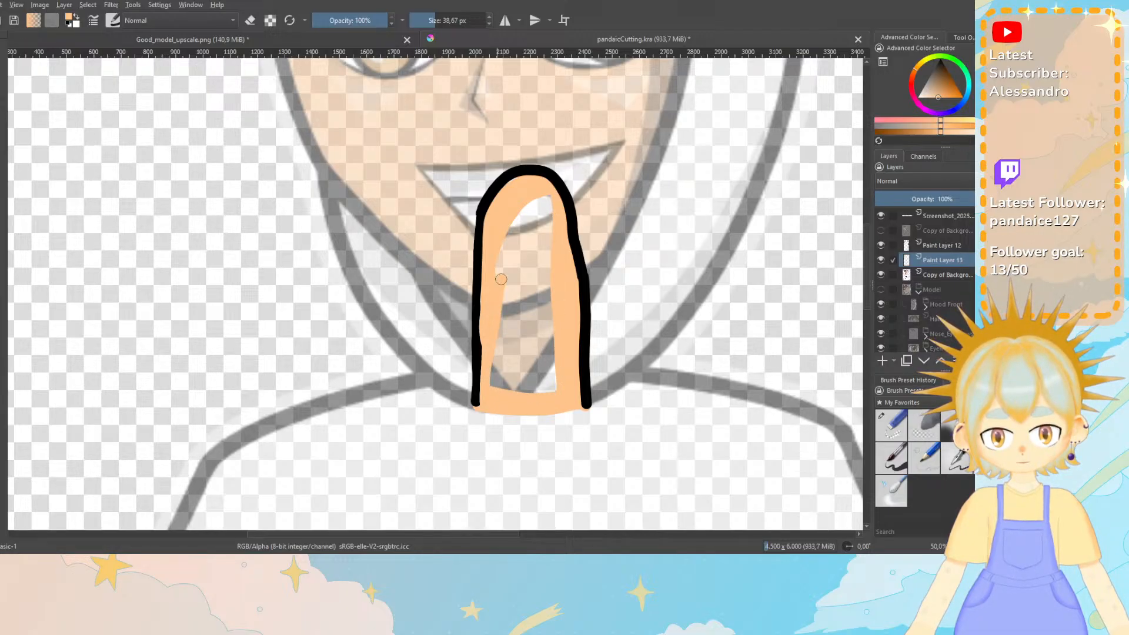
drag(529, 203, 530, 346)
mouse_move(530, 394)
mouse_down()
mouse_move(522, 225)
mouse_move(521, 376)
mouse_up()
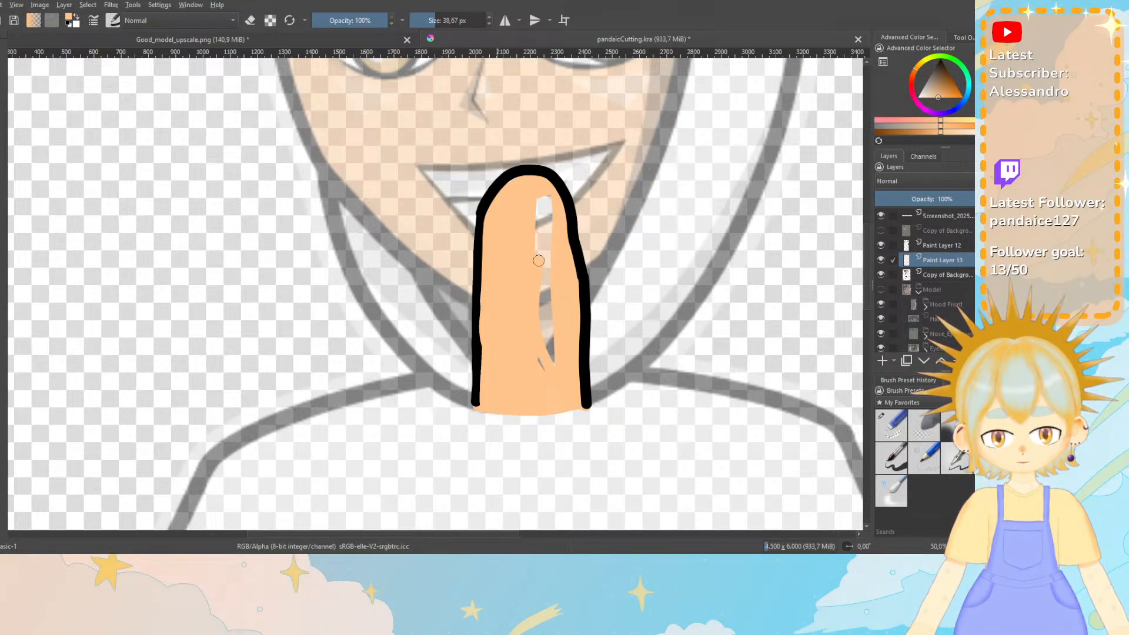
mouse_move(543, 206)
mouse_down()
mouse_move(552, 383)
mouse_move(556, 343)
mouse_move(555, 374)
mouse_move(551, 328)
mouse_move(540, 386)
mouse_move(537, 199)
mouse_move(525, 275)
mouse_move(549, 193)
mouse_move(529, 273)
mouse_up()
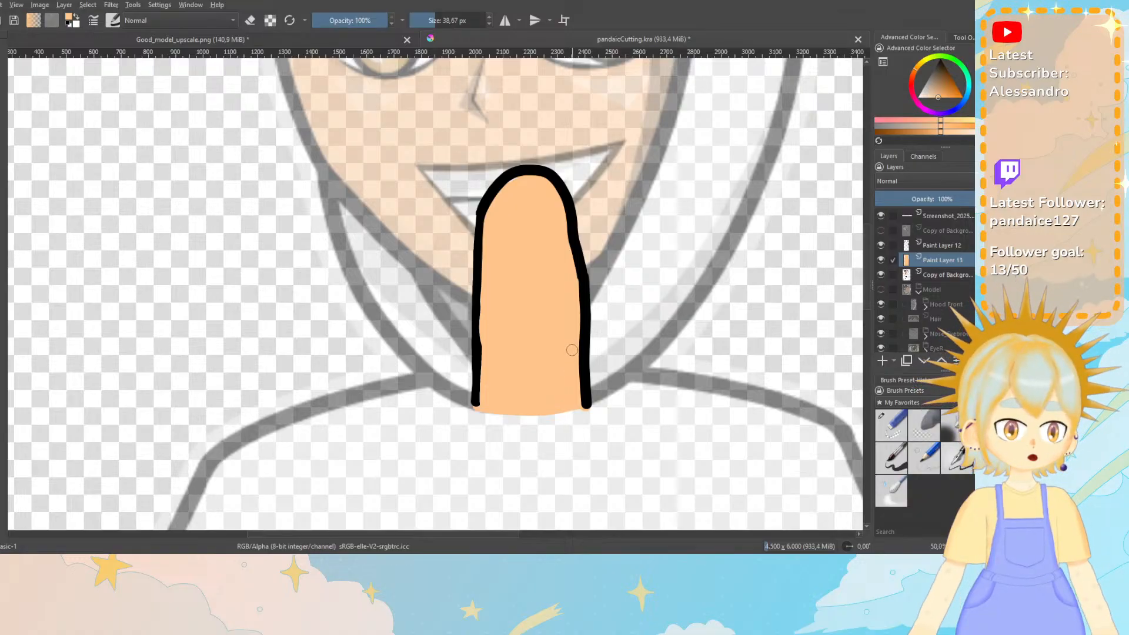
Merge the neck outline layer with the skin fill layer below it and rename the merged layer as Neck.
scroll(565, 352, down, 3)
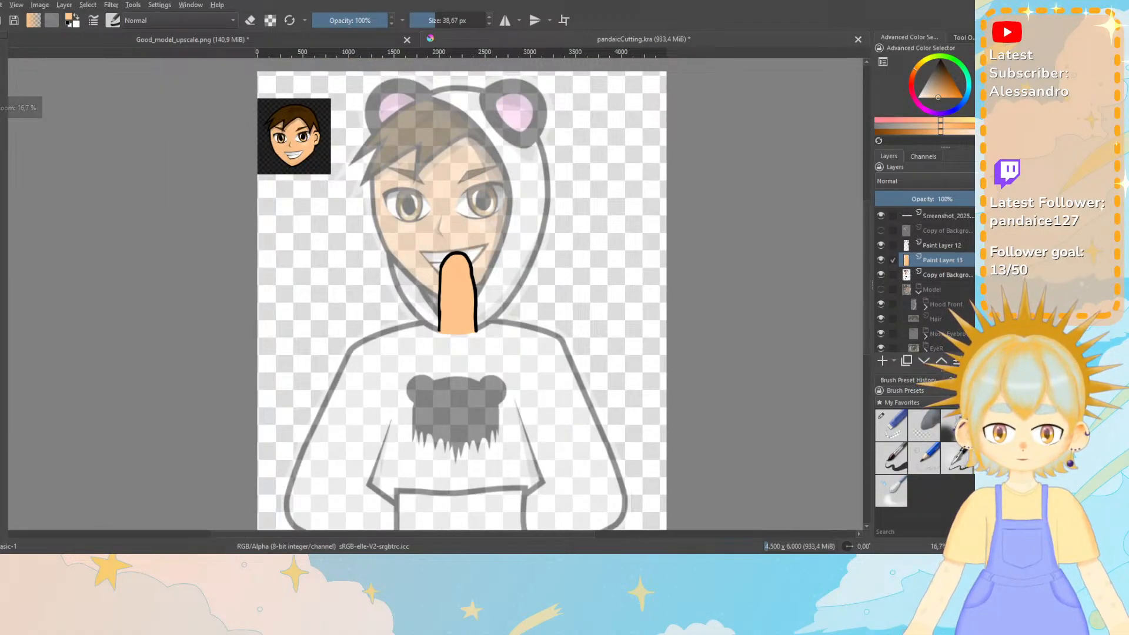
right_click(944, 246)
click(888, 345)
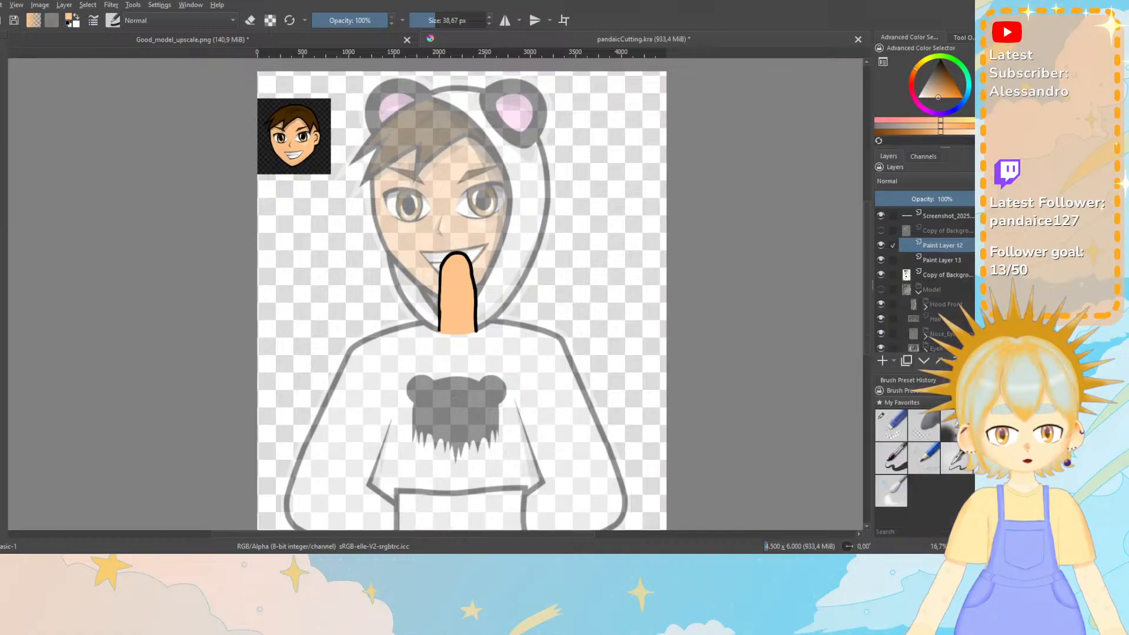
double_click(947, 245)
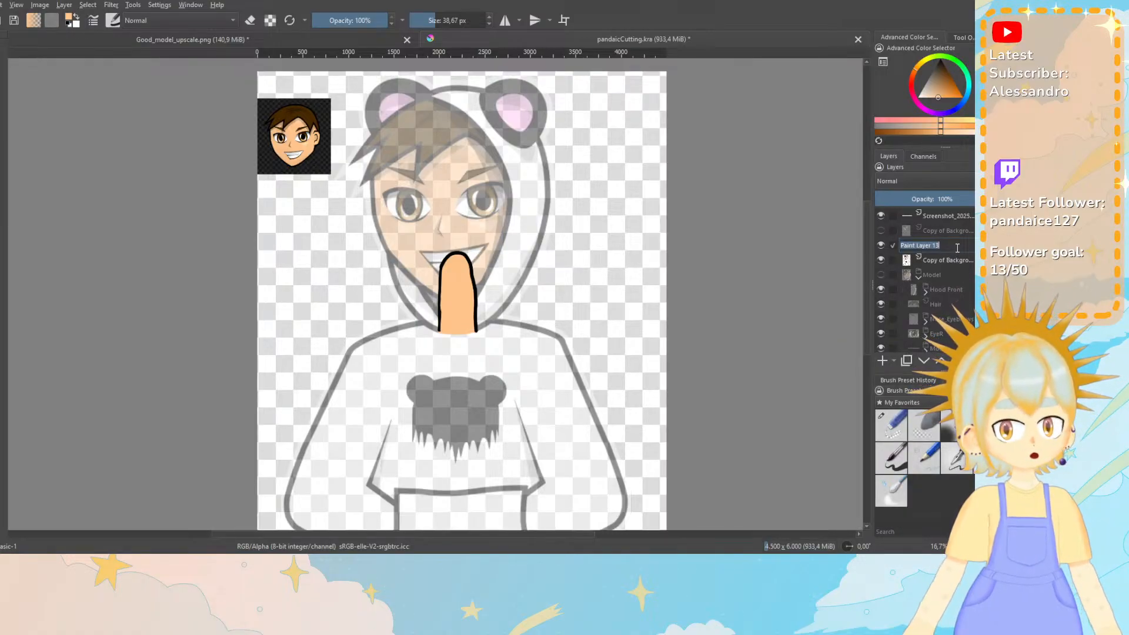
text(Neck)
key(Return)
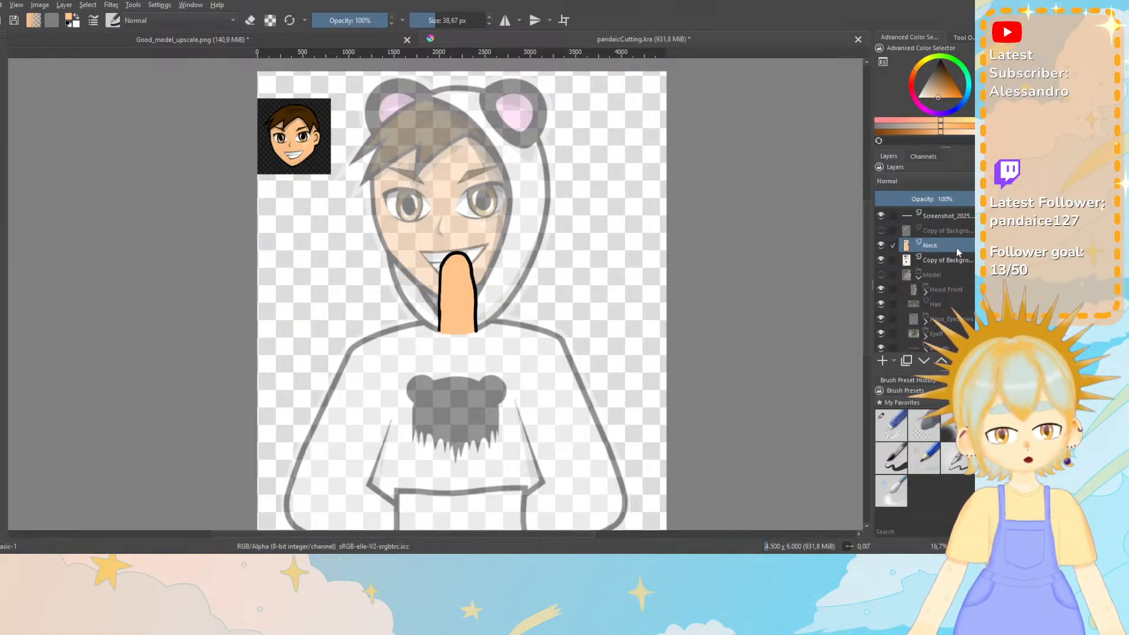
Move the Neck layer into the Model group between Face and HoodBack, with the group shown and the faded background copy hidden.
drag(956, 248, 944, 280)
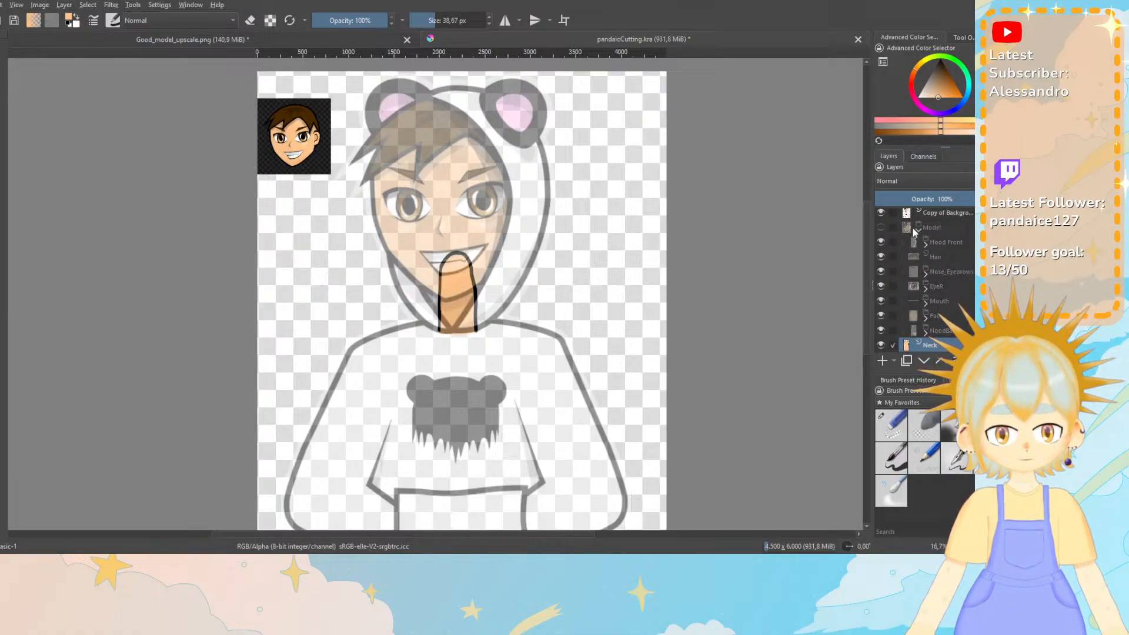
click(881, 228)
drag(933, 345, 945, 327)
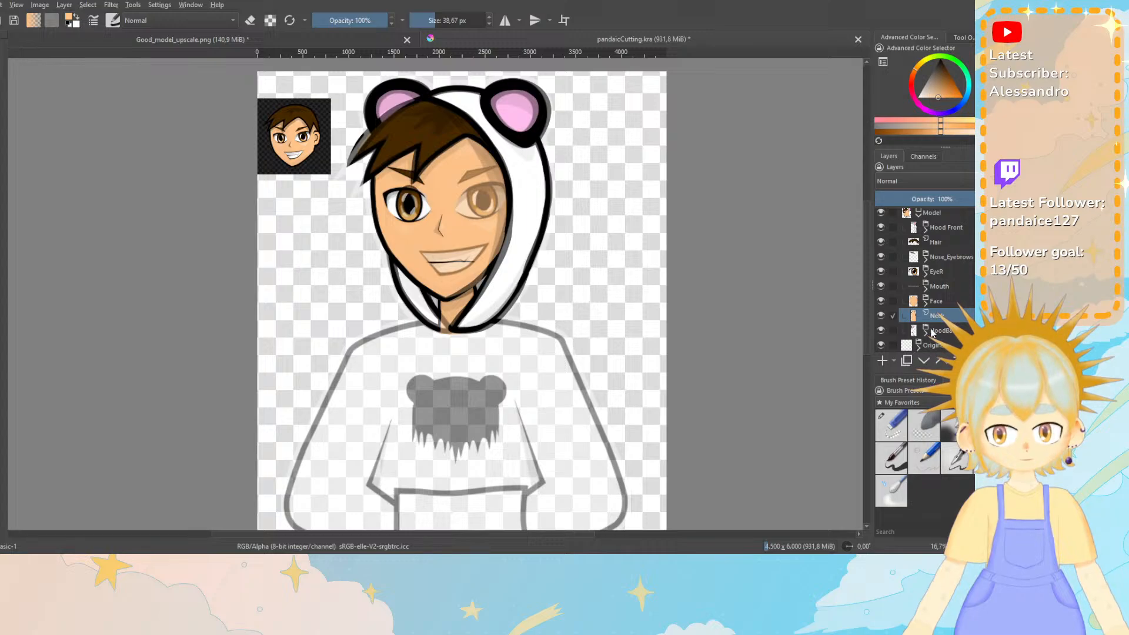
scroll(918, 264, up, 1)
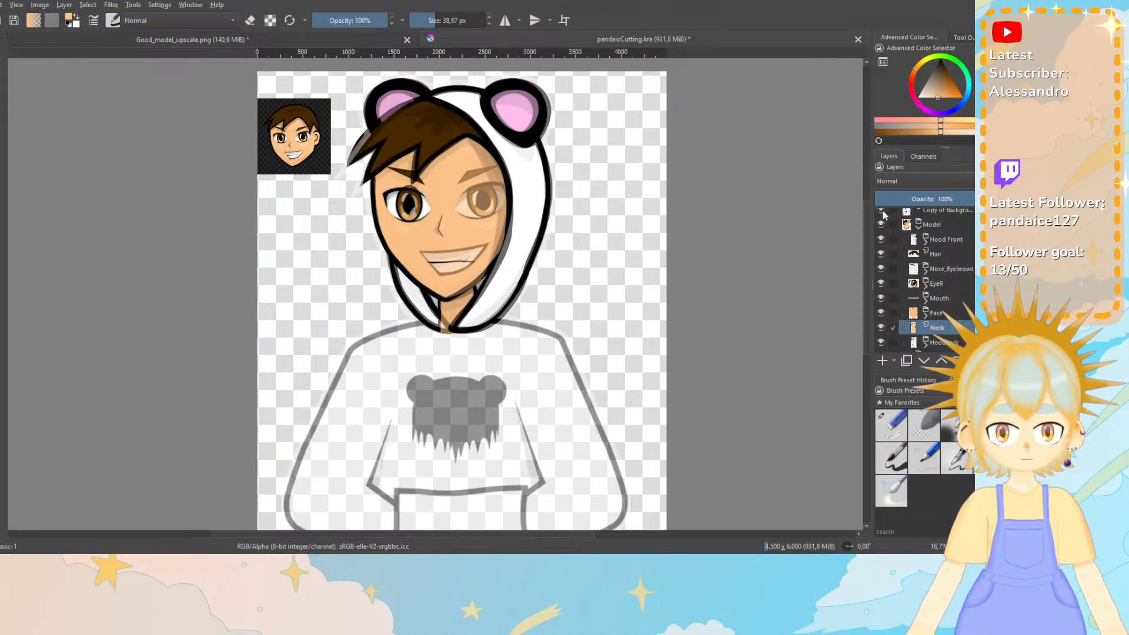
click(884, 210)
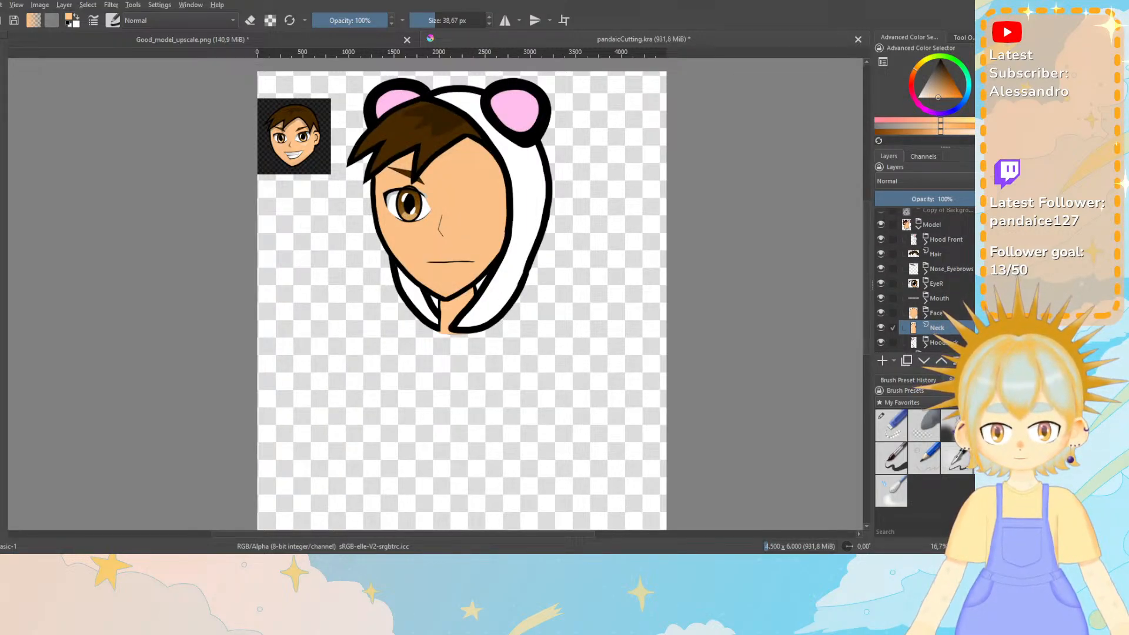
Take the HoodBackBack layer out of the HoodBack group and place it directly beneath that group inside Model.
scroll(923, 277, down, 1)
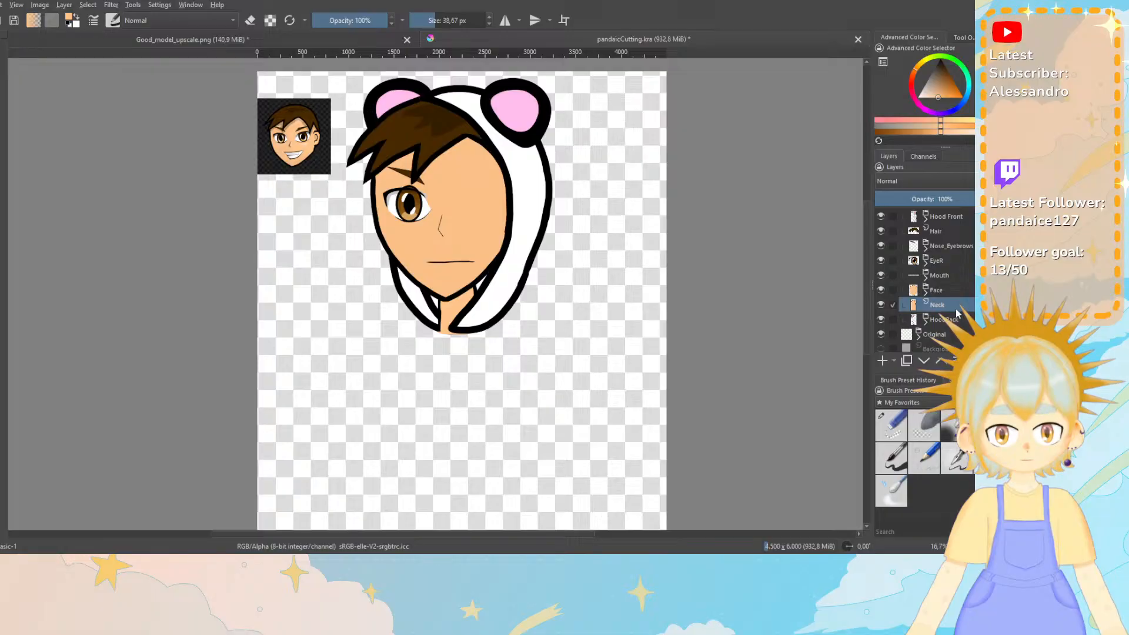
mouse_move(956, 313)
mouse_down()
mouse_move(947, 320)
mouse_move(946, 299)
mouse_up()
click(925, 322)
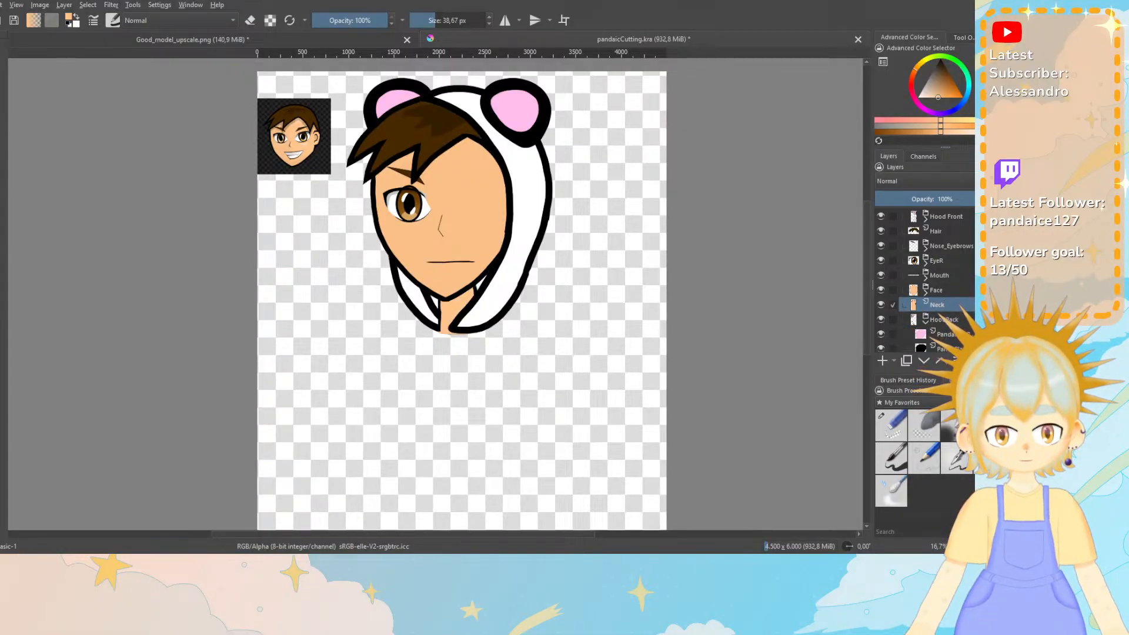
scroll(945, 320, down, 3)
click(947, 316)
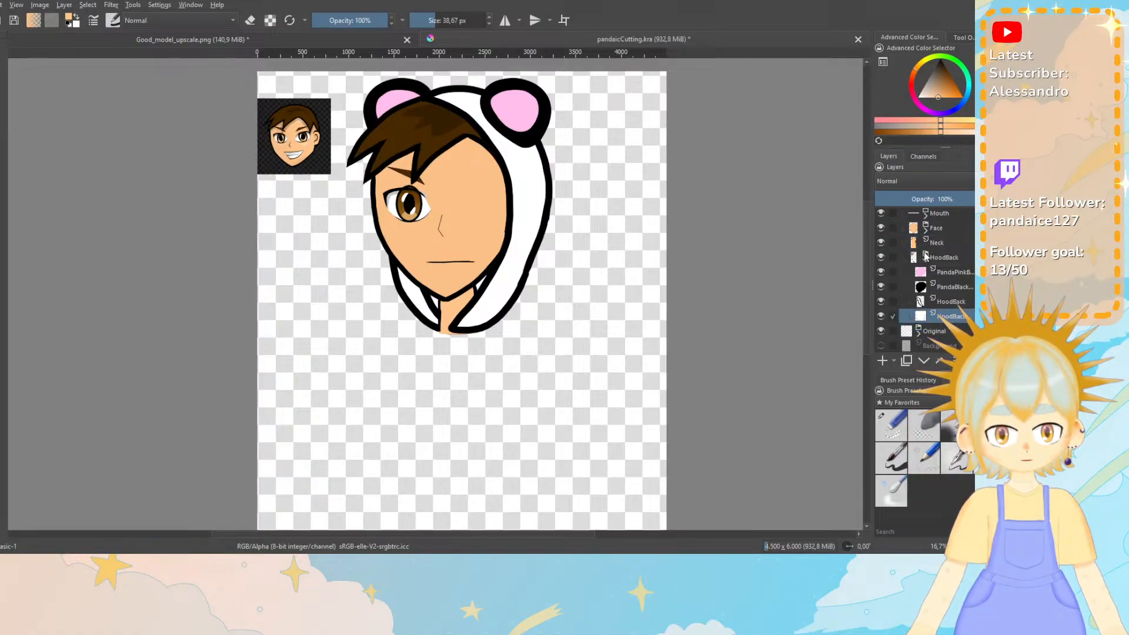
click(934, 243)
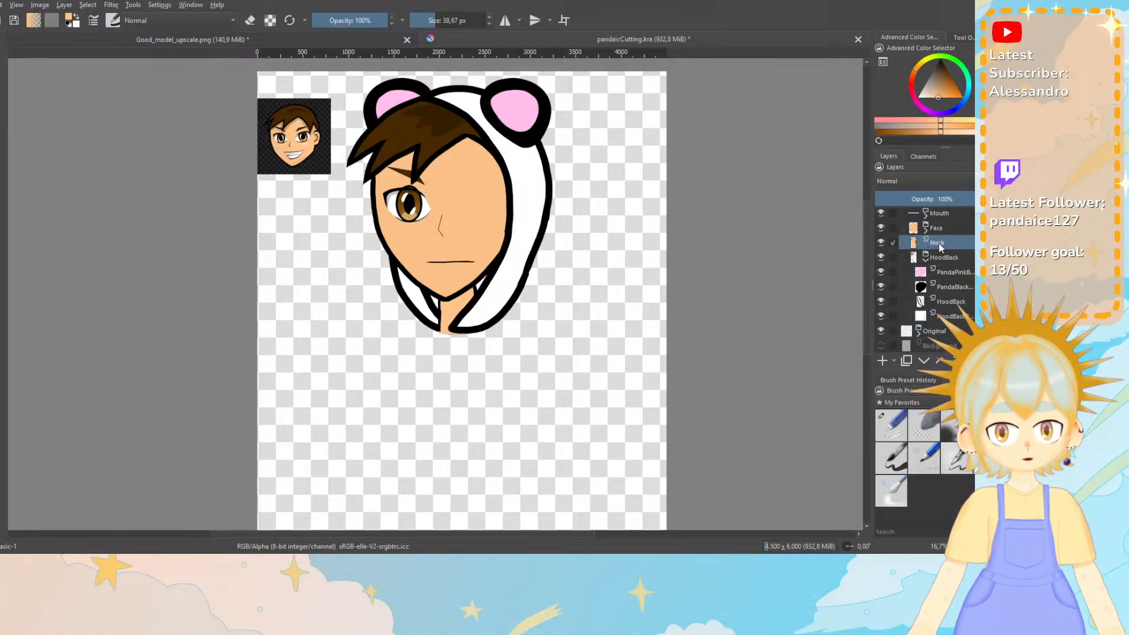
drag(946, 317, 948, 251)
click(926, 275)
mouse_move(941, 299)
mouse_down()
mouse_move(945, 314)
mouse_move(920, 321)
mouse_move(940, 305)
mouse_up()
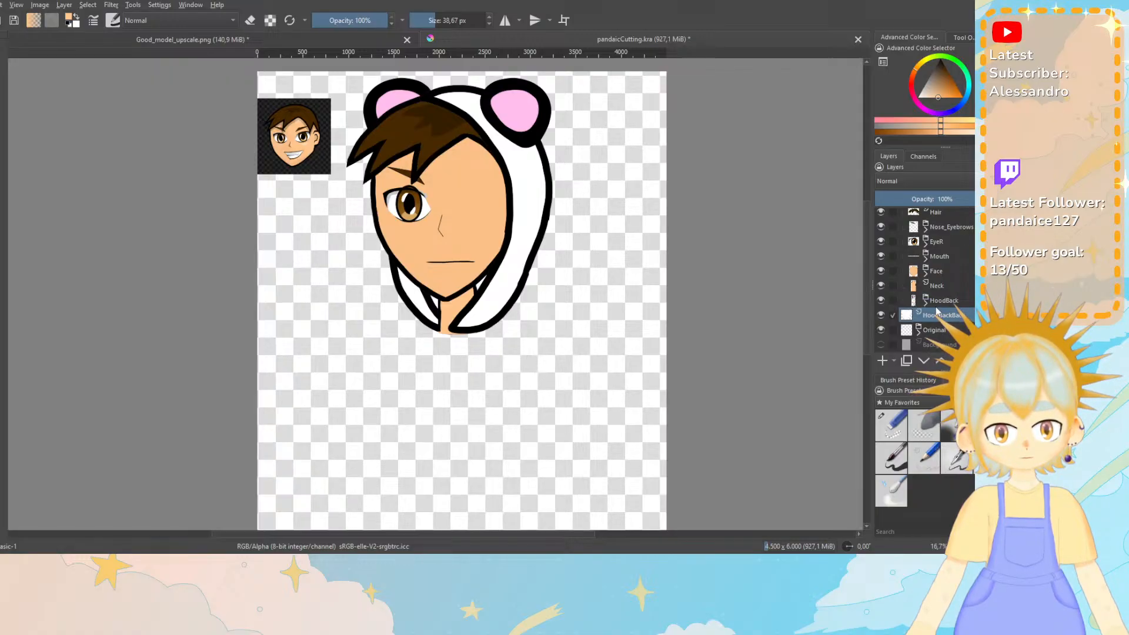
drag(938, 314, 937, 307)
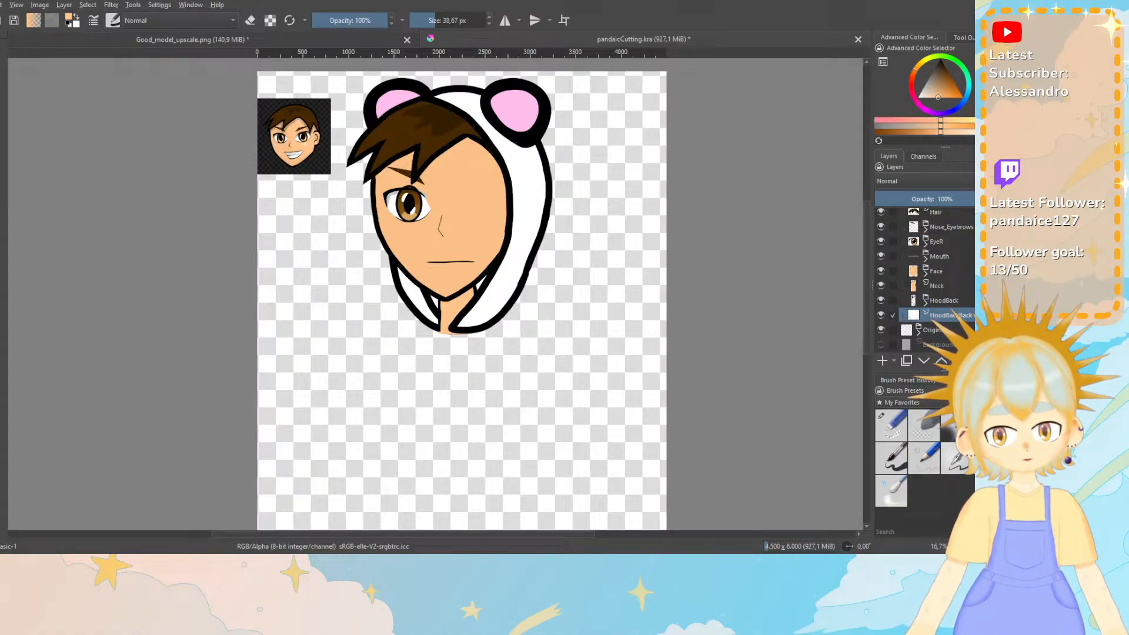
Move the Neck layer between the HoodBack group and the HoodBackBack layer.
click(926, 301)
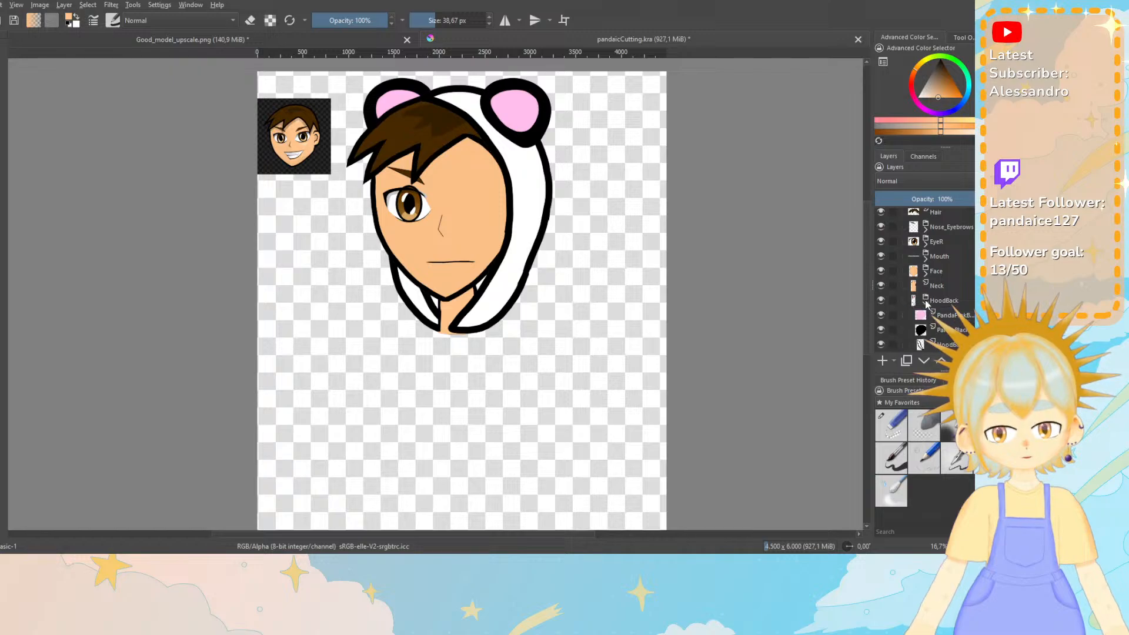
click(926, 302)
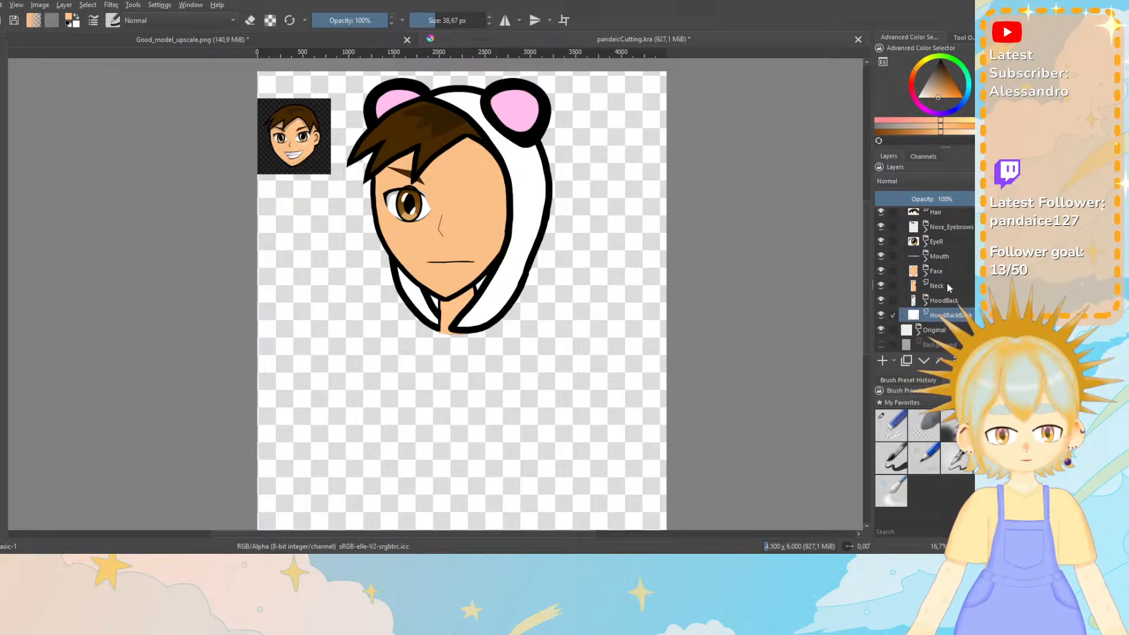
drag(949, 287, 944, 305)
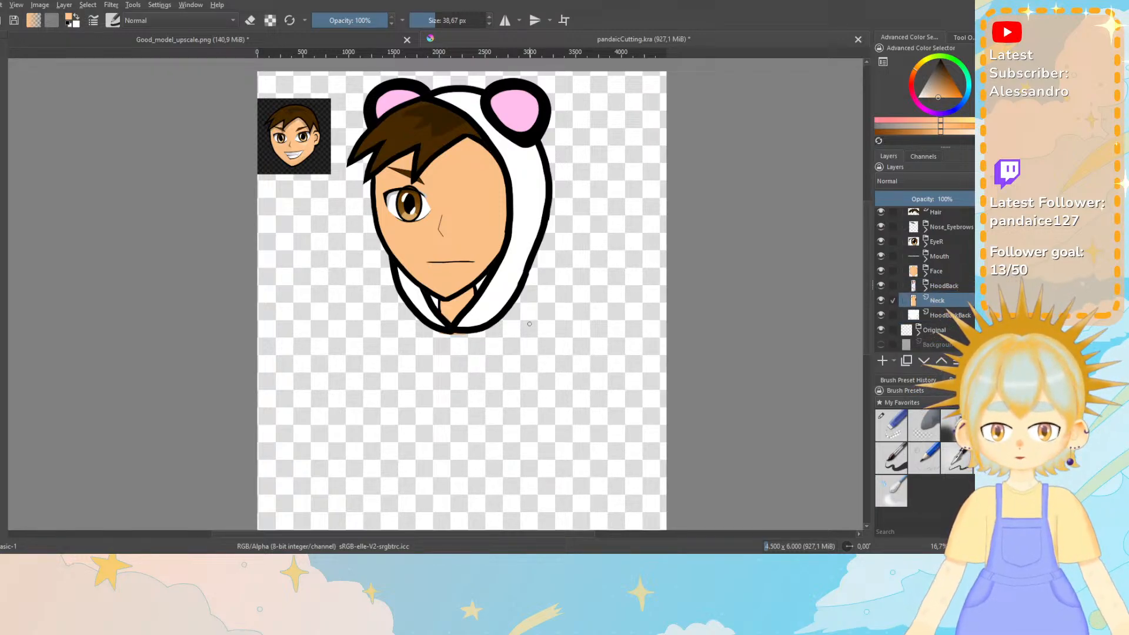
Hide the screenshot layer with the small reference face and save the document.
scroll(890, 234, up, 2)
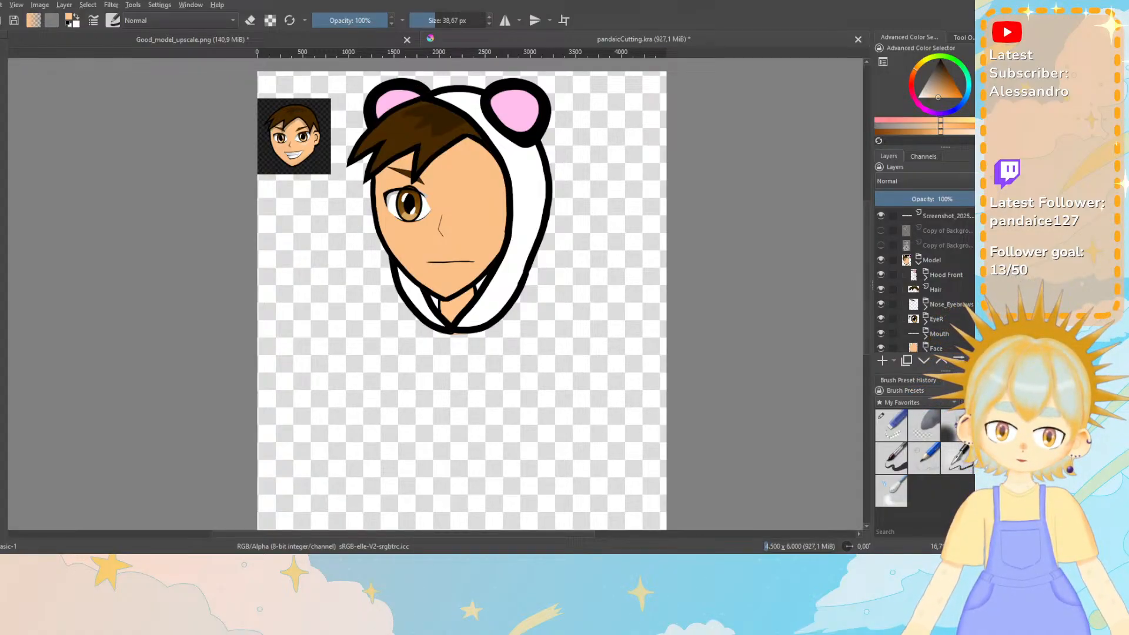
drag(867, 217, 865, 213)
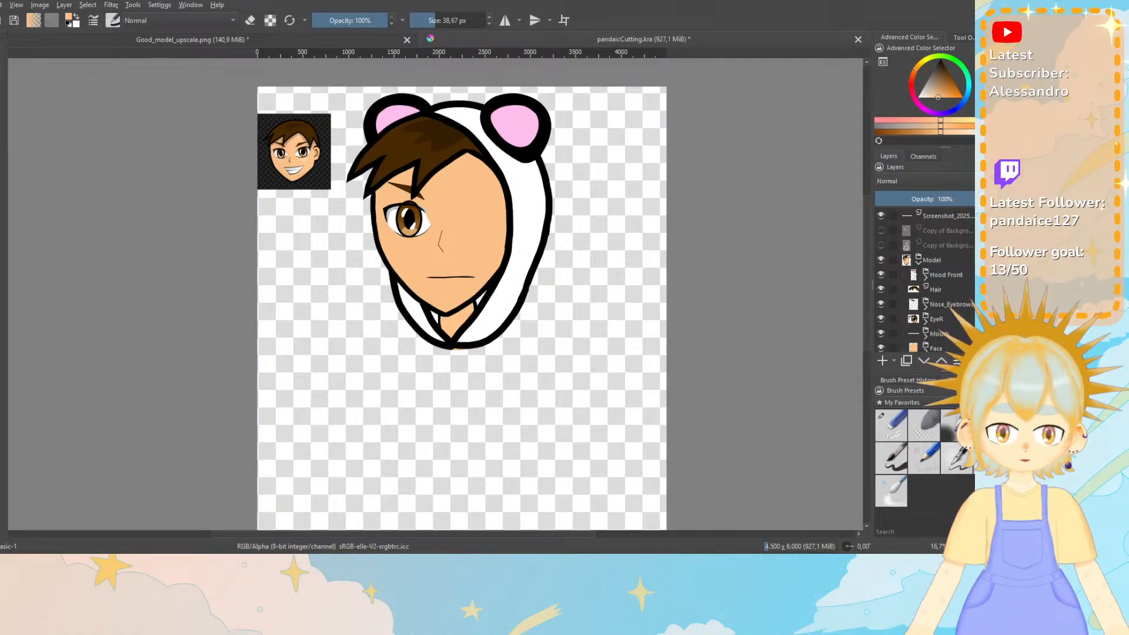
click(881, 216)
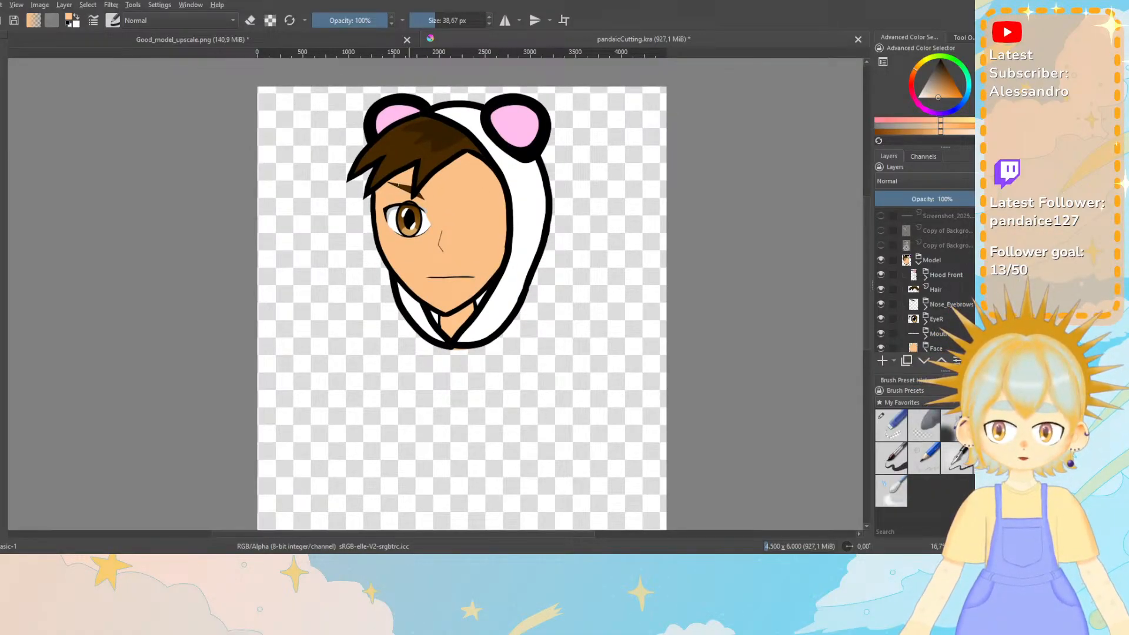
click(15, 22)
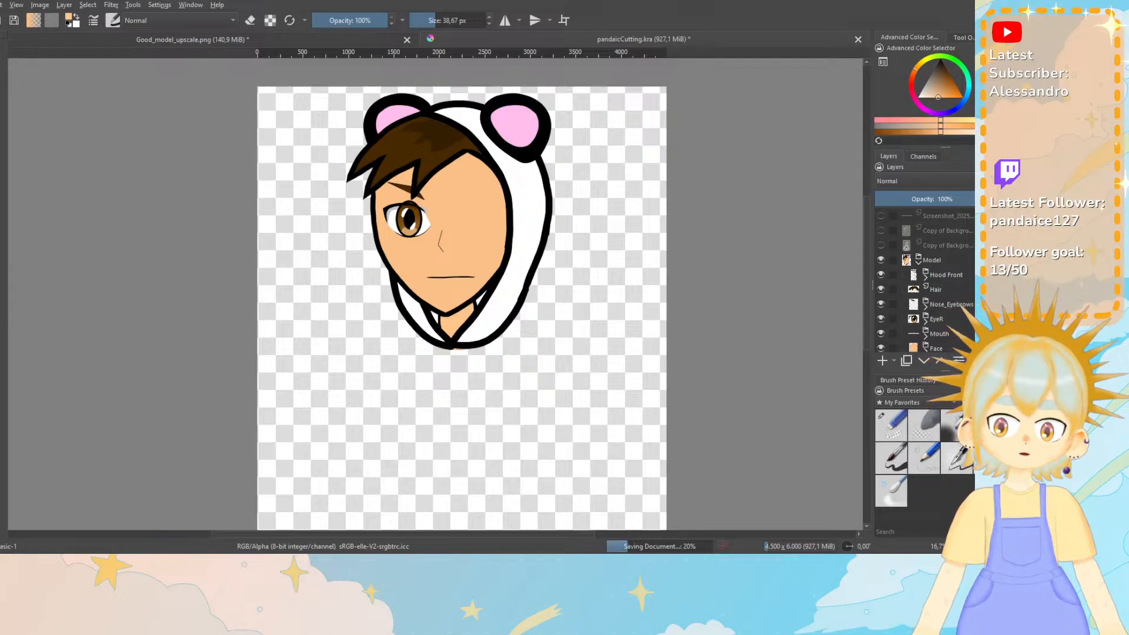